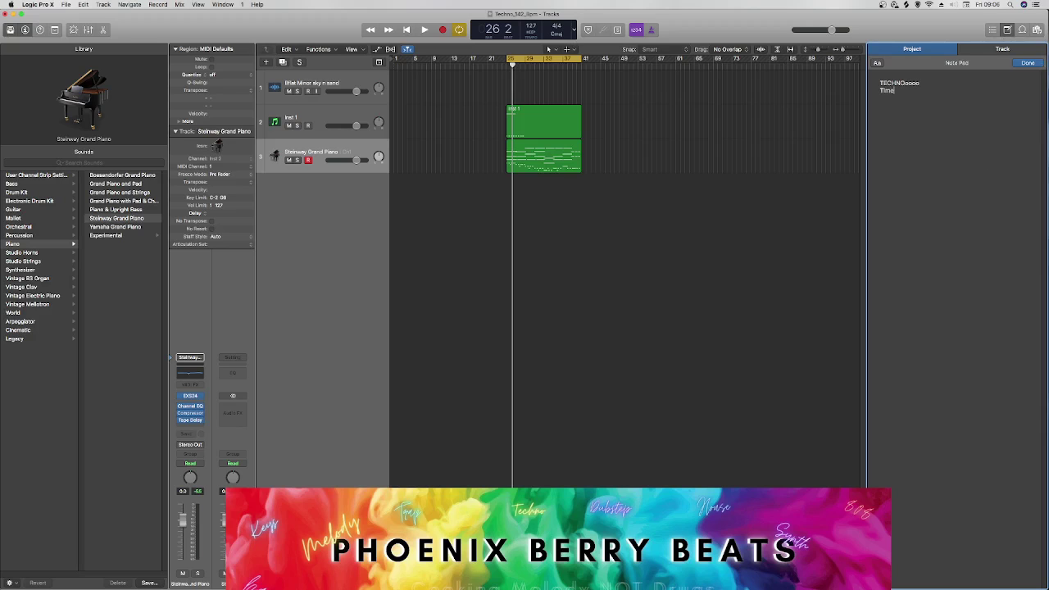
Step: Play the project with the note pad closed and the Steinway Grand Piano region open in the Piano Roll
left_click(1006, 30)
key("space")
double_click(529, 164)
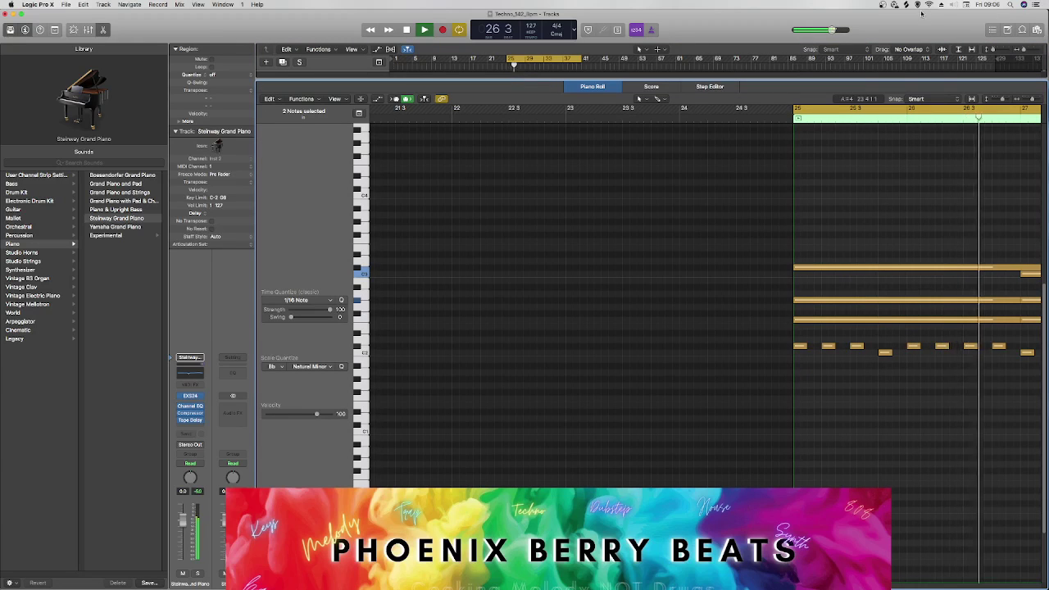
scroll(977, 147, "down", 3)
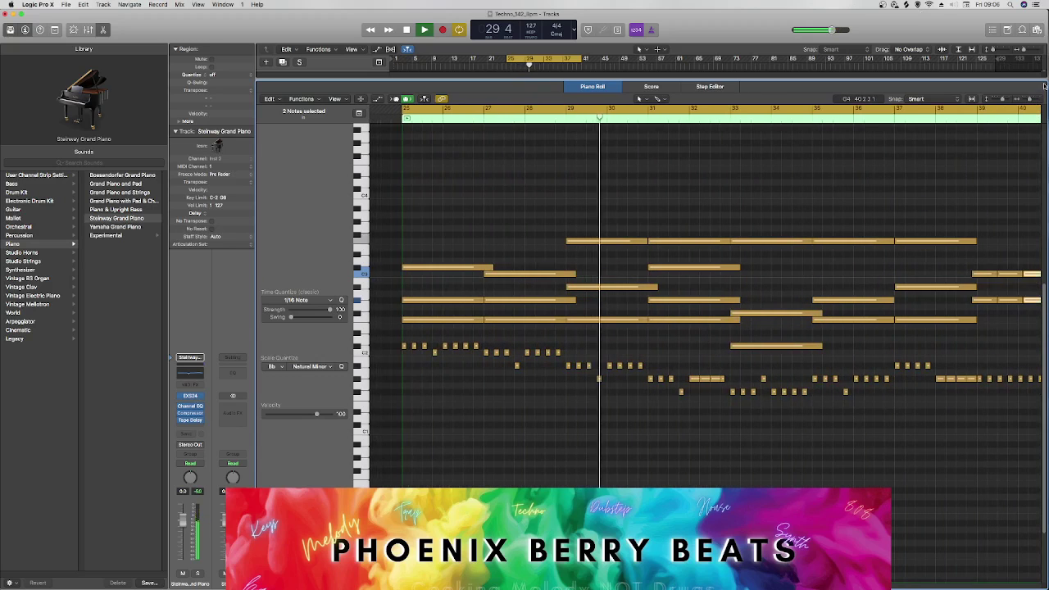
scroll(622, 221, "down", 2)
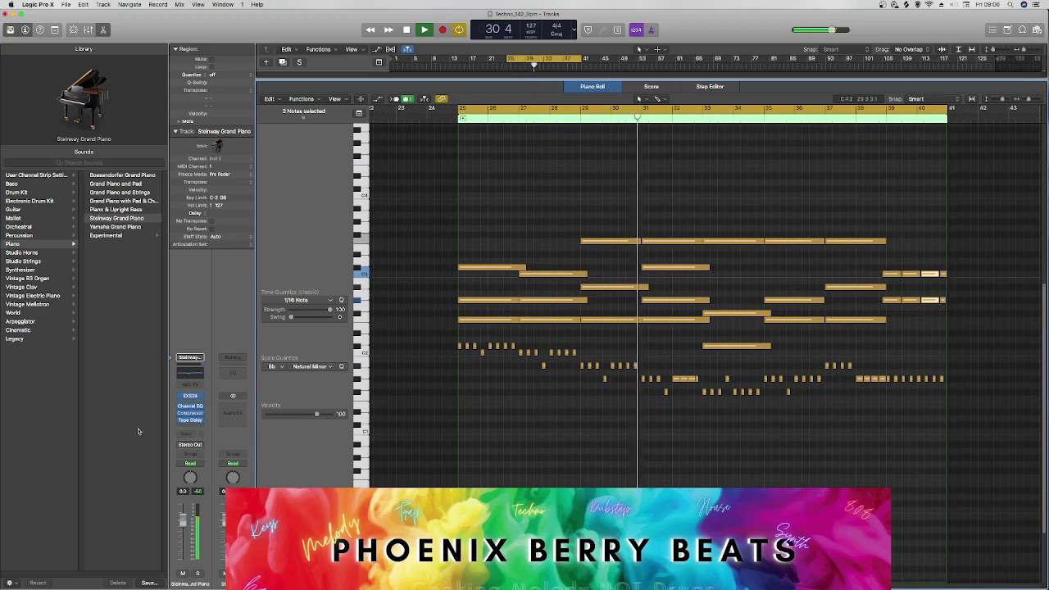
Step: Replace the EXS24 instrument on the Steinway Grand Piano track with Addictive Keys
left_click(190, 357)
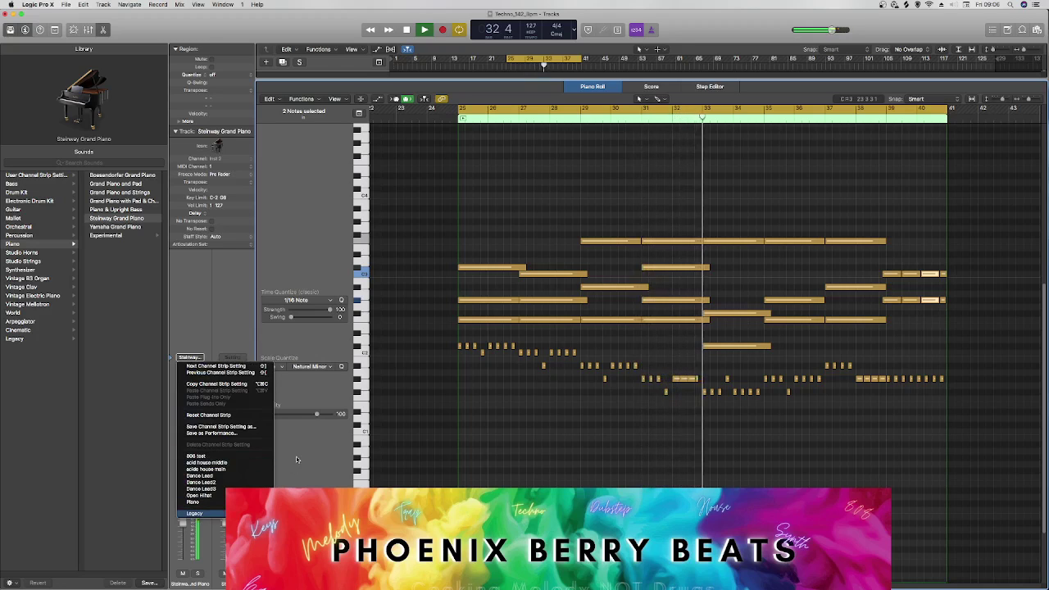
left_click(280, 338)
left_click(200, 396)
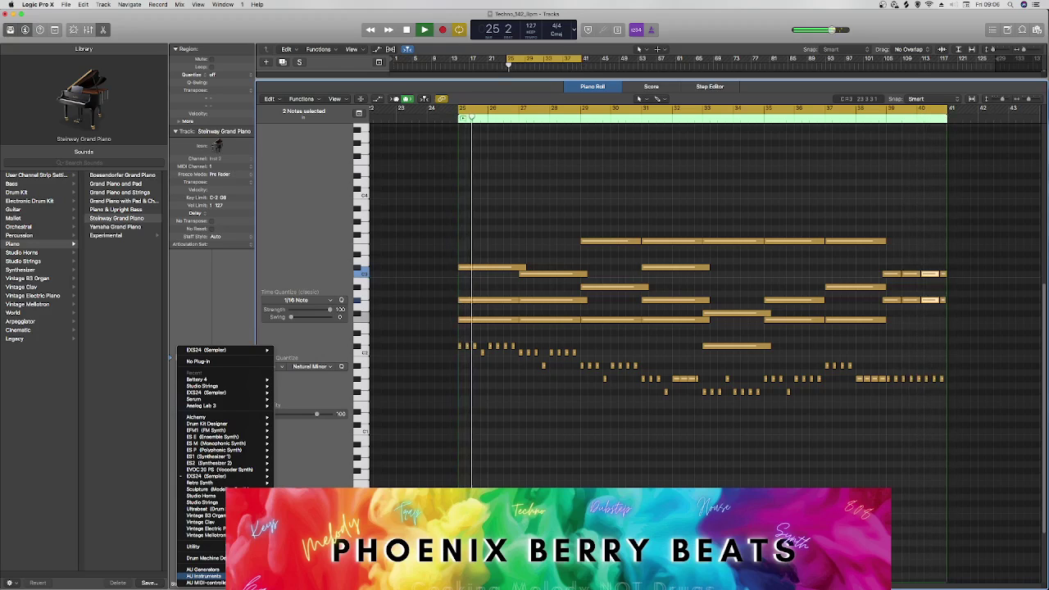
left_click(430, 201)
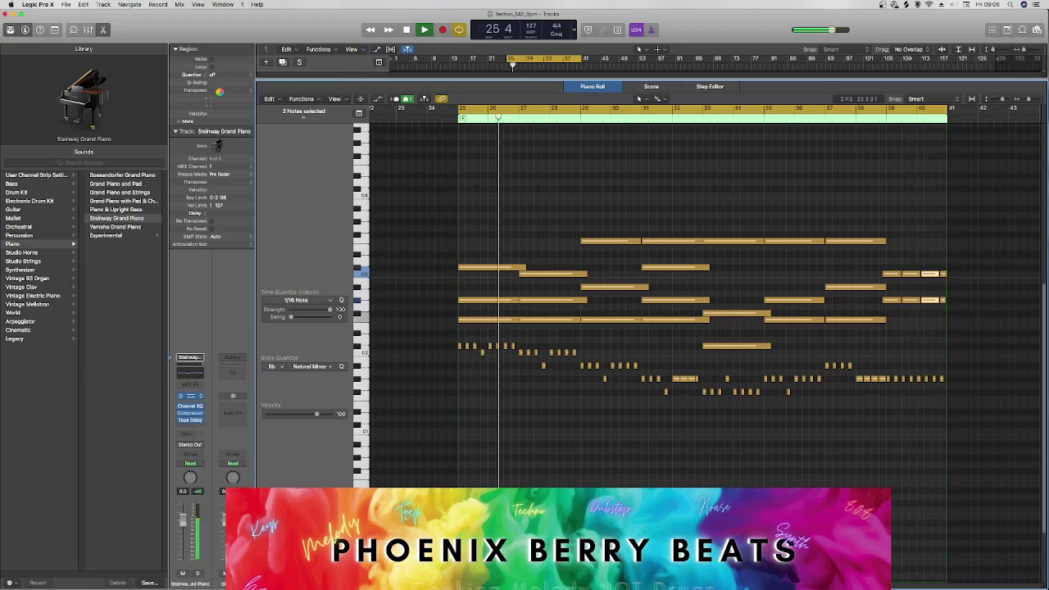
left_click(190, 396)
left_click_drag(197, 31, 286, 65)
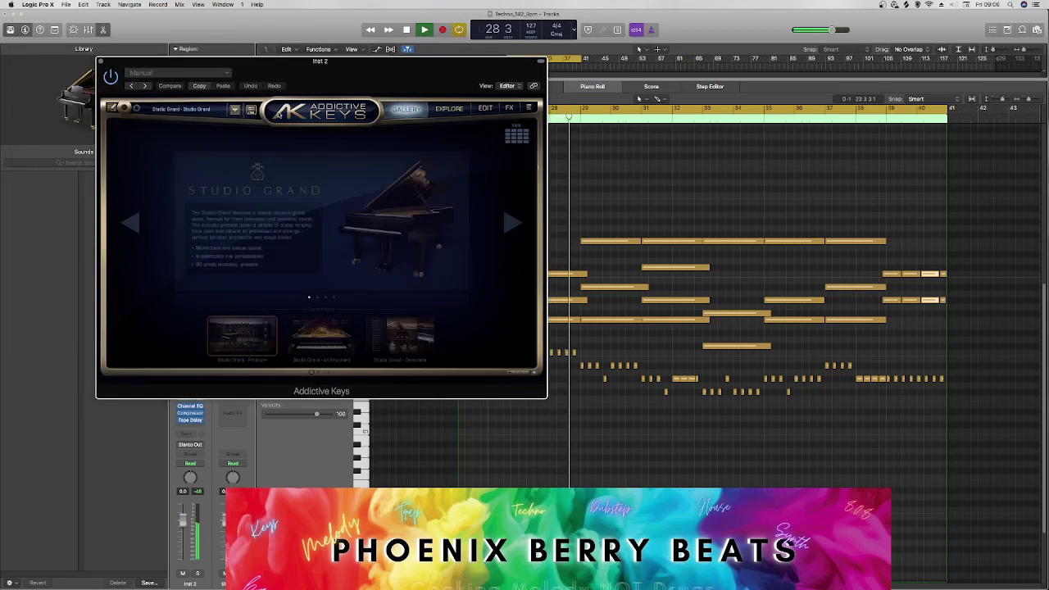
Step: Audition Studio Grand presets such as Grand Noir, Miles Away and Prepared Horror, and keep Cheeky Barok for the piano track
left_click(355, 158)
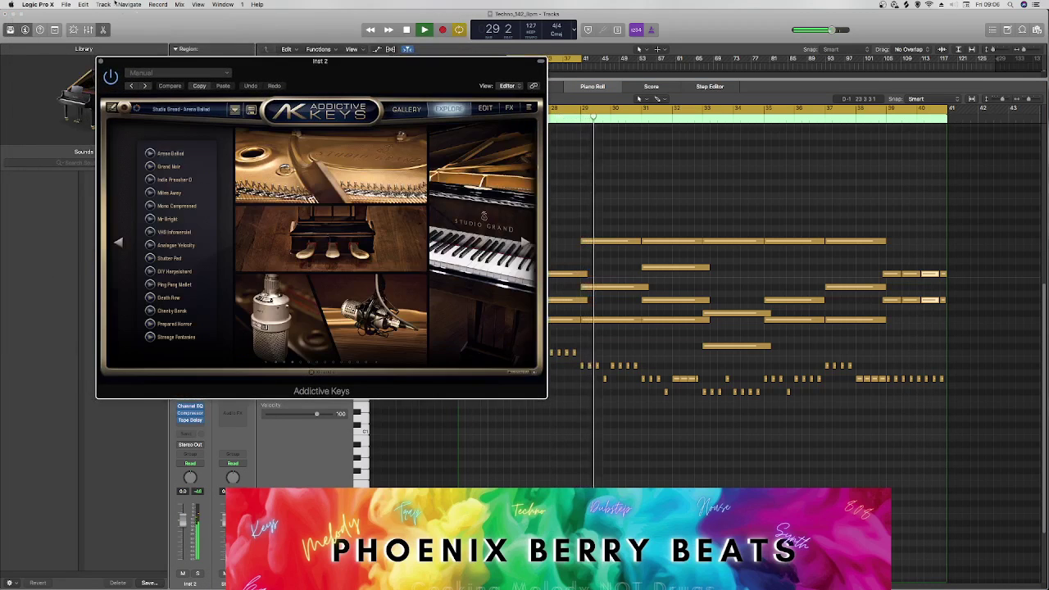
left_click(168, 167)
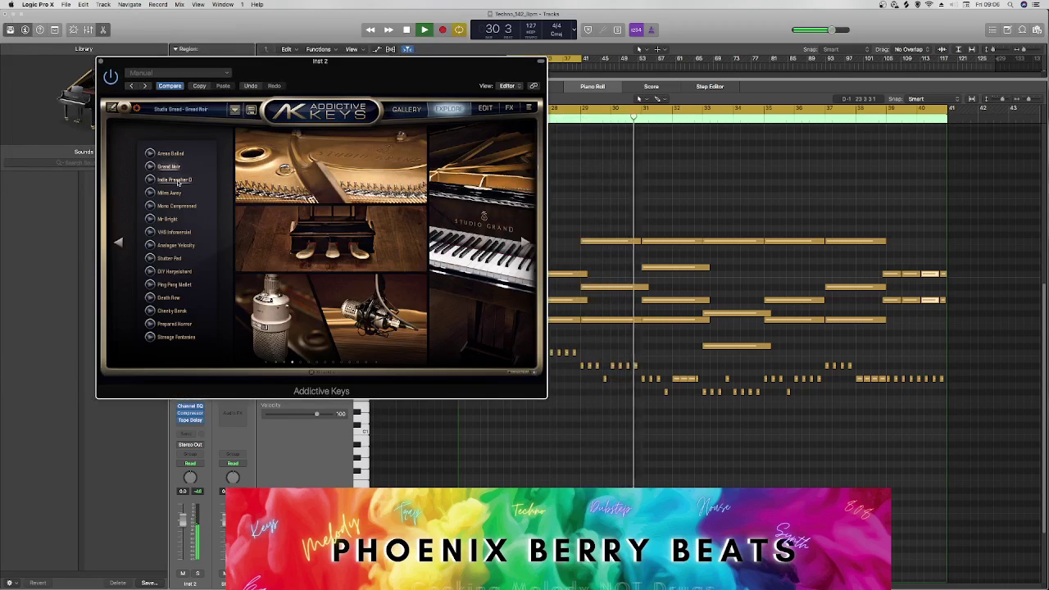
left_click(174, 180)
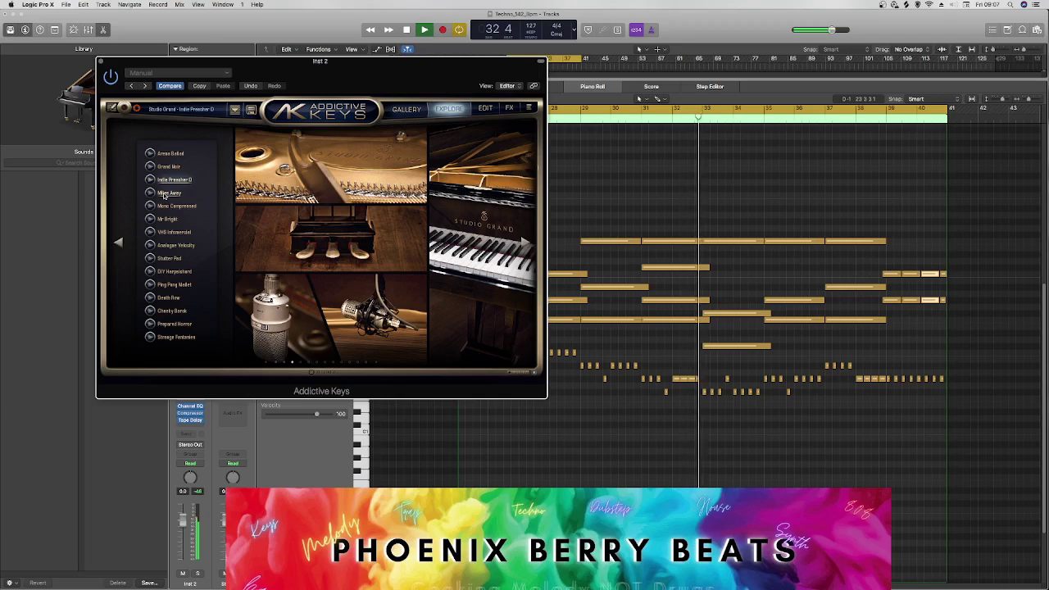
left_click(167, 194)
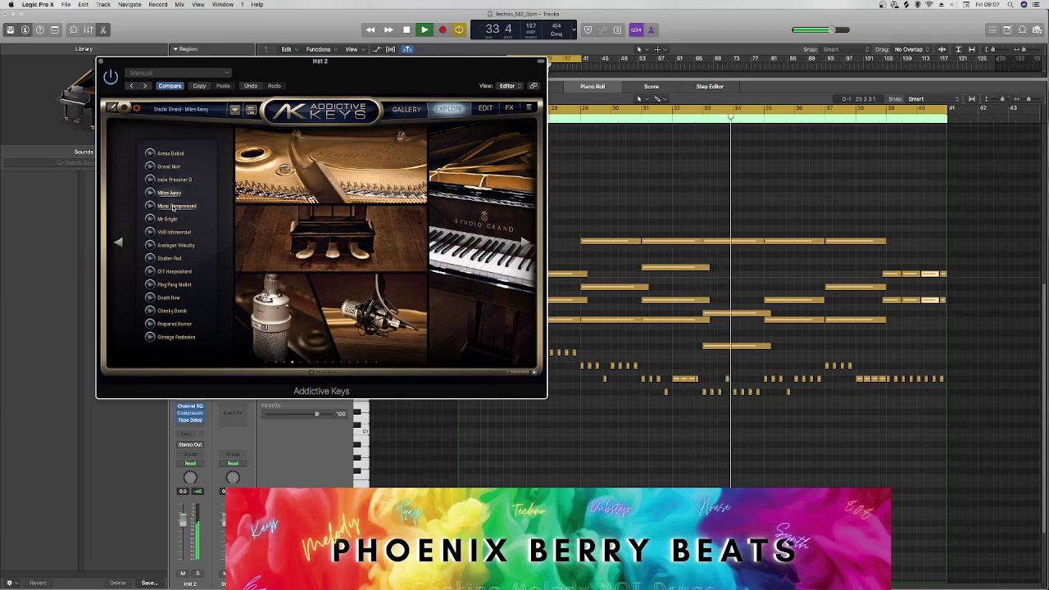
left_click(173, 206)
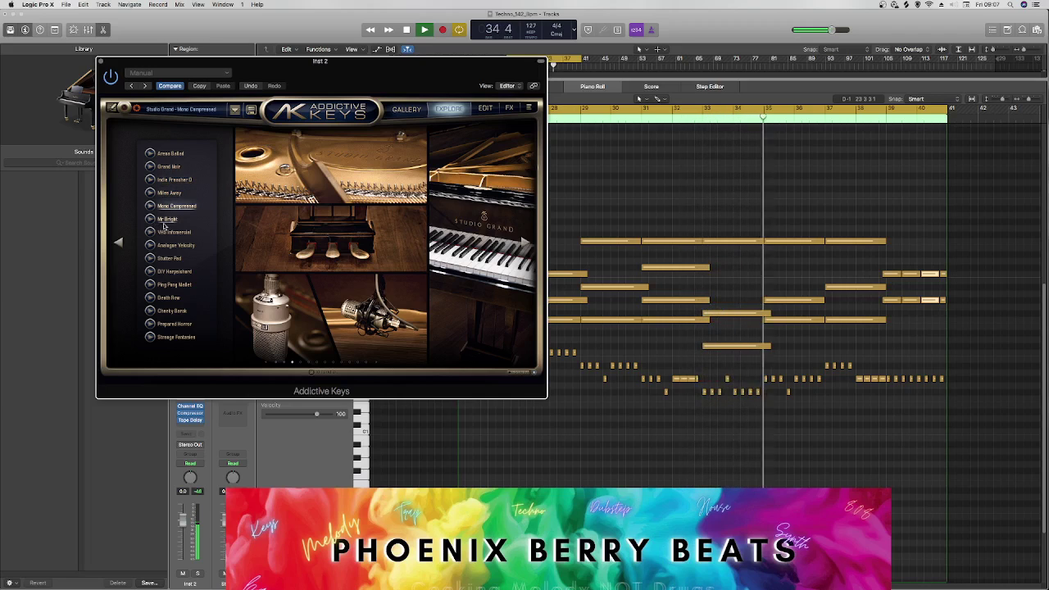
left_click(165, 223)
left_click(170, 153)
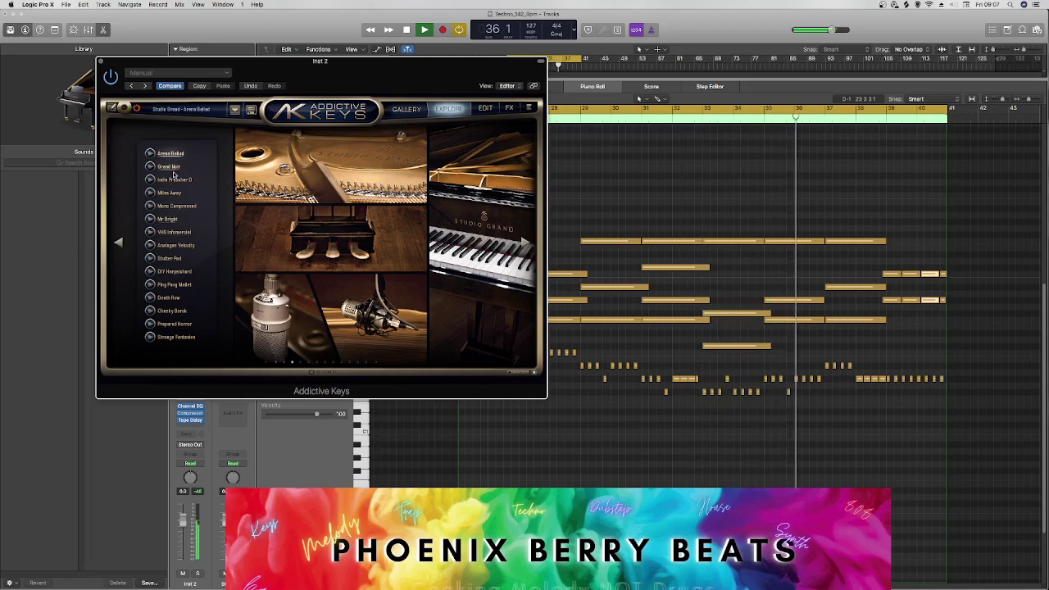
left_click(175, 334)
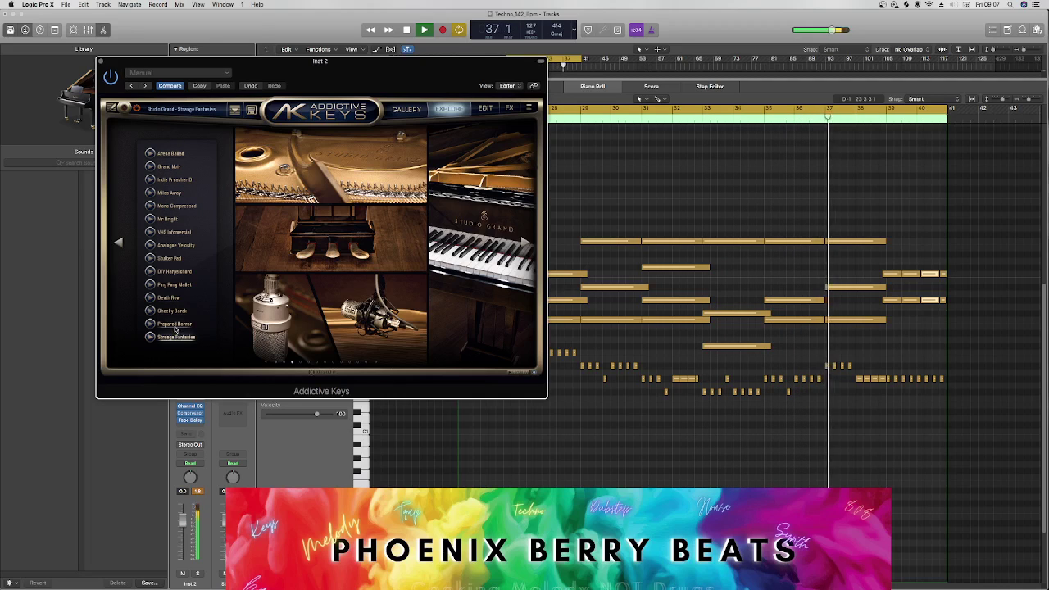
left_click(175, 324)
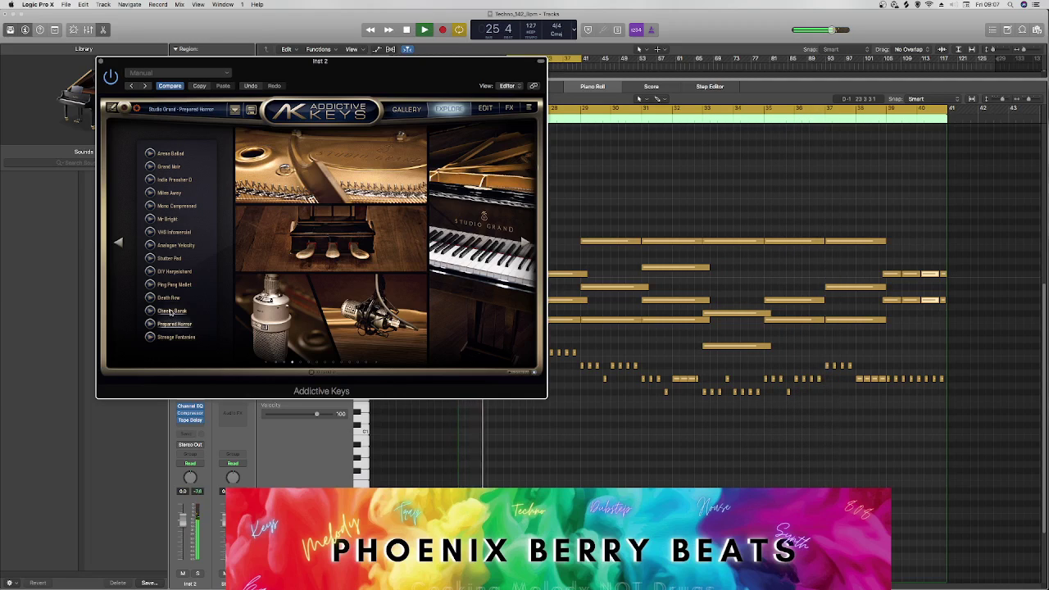
left_click(171, 311)
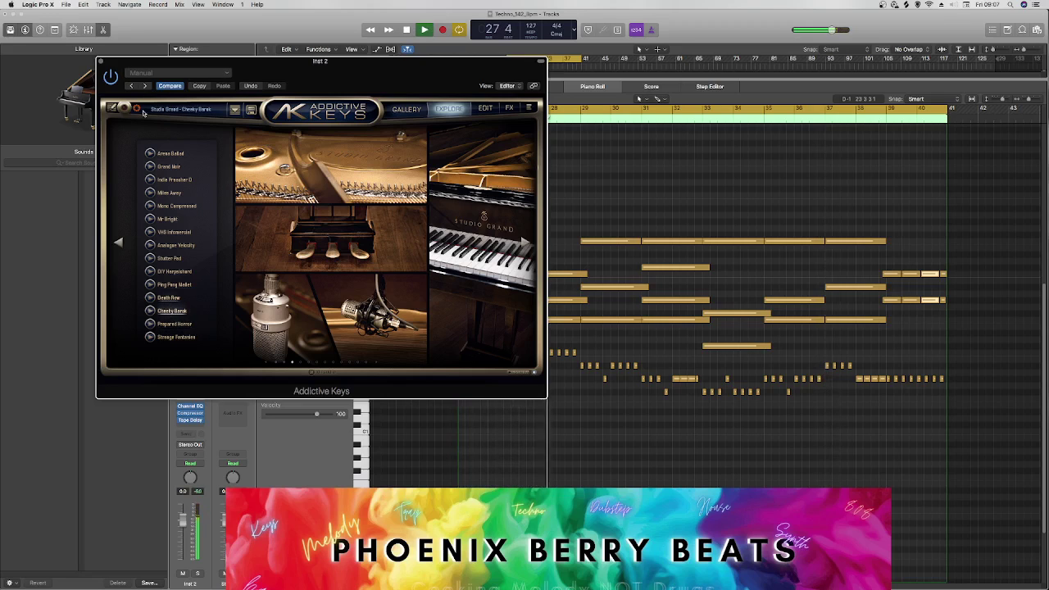
left_click(101, 62)
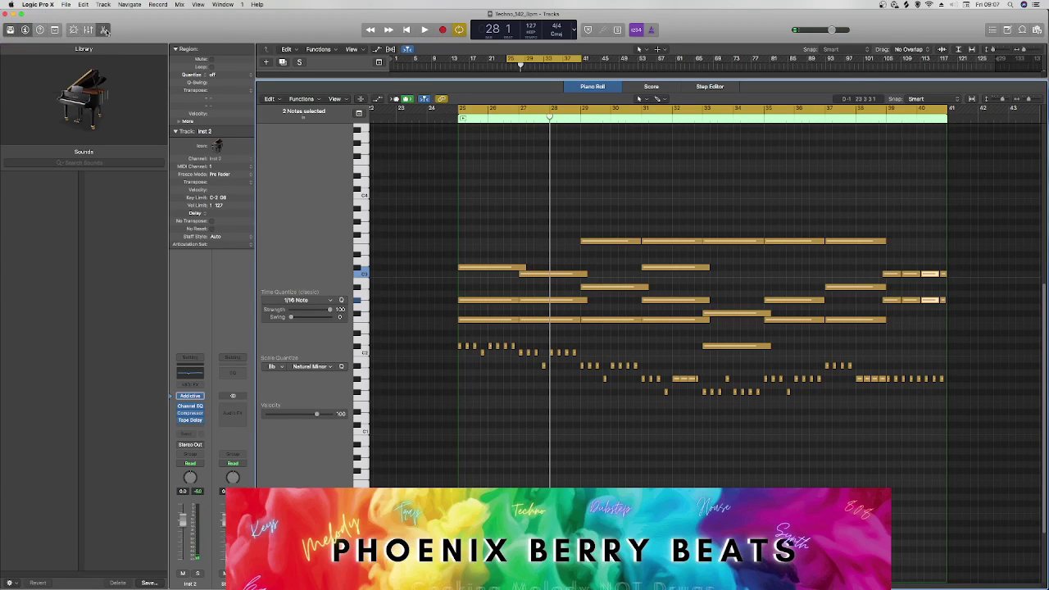
Step: Return to the track list and rename the Inst 1 track as Drums
left_click(104, 30)
double_click(292, 116)
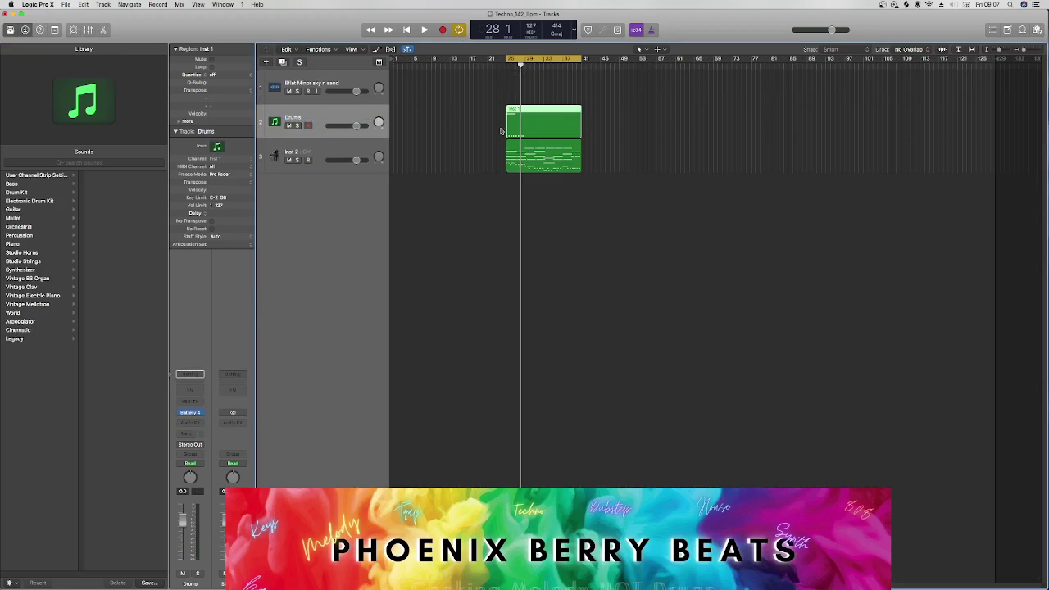
Step: In the Drums region's Piano Roll, shorten the cycle range to bars 25 to 29 and select the upper row of notes
double_click(529, 121)
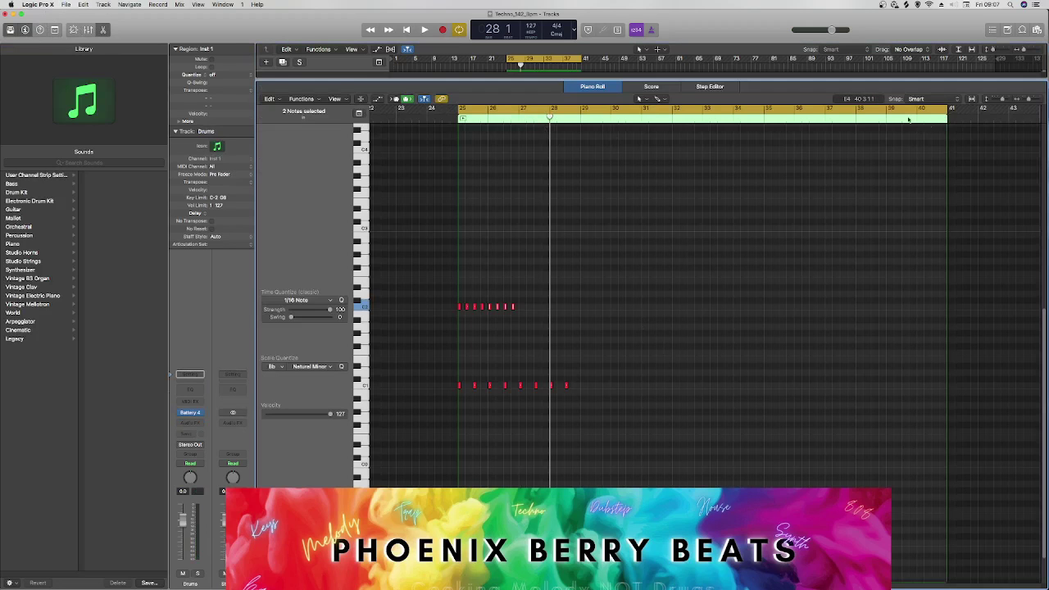
left_click_drag(952, 109, 579, 110)
mouse_move(534, 332)
left_mouse_down()
mouse_move(456, 303)
mouse_move(523, 312)
left_mouse_up()
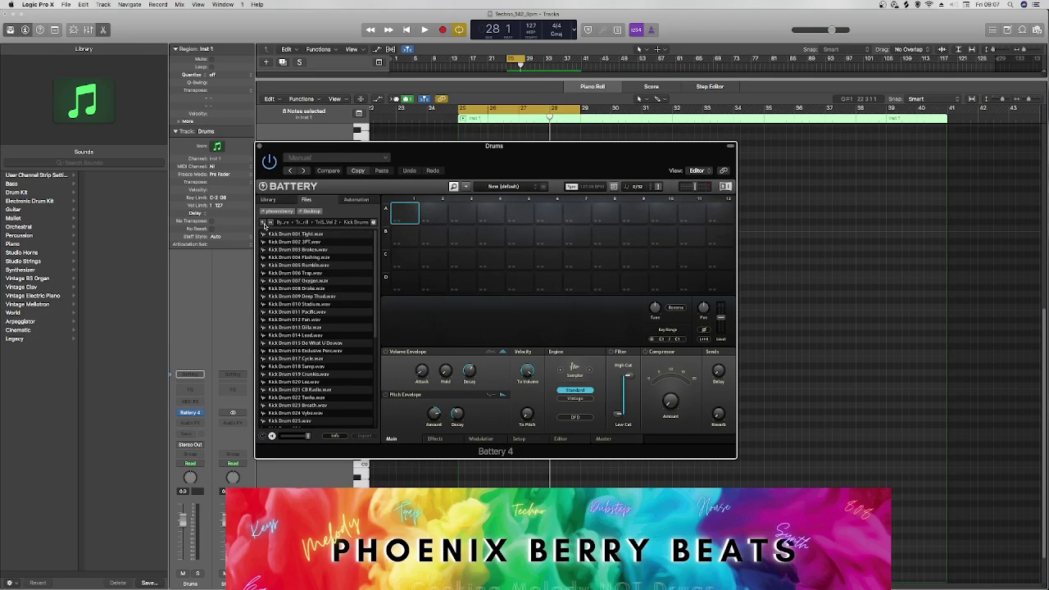
Step: Browse Battery 4's files from the Kick Drums folder to the Techno House Samples folder under By Genre, Techno
left_click(263, 224)
left_click(263, 224)
left_click(263, 223)
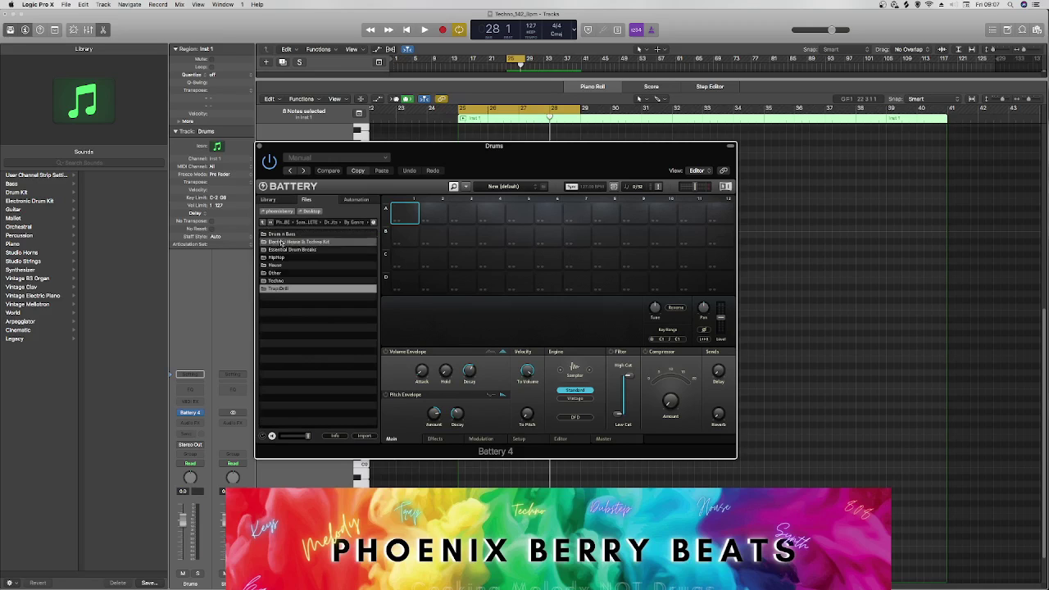
double_click(293, 280)
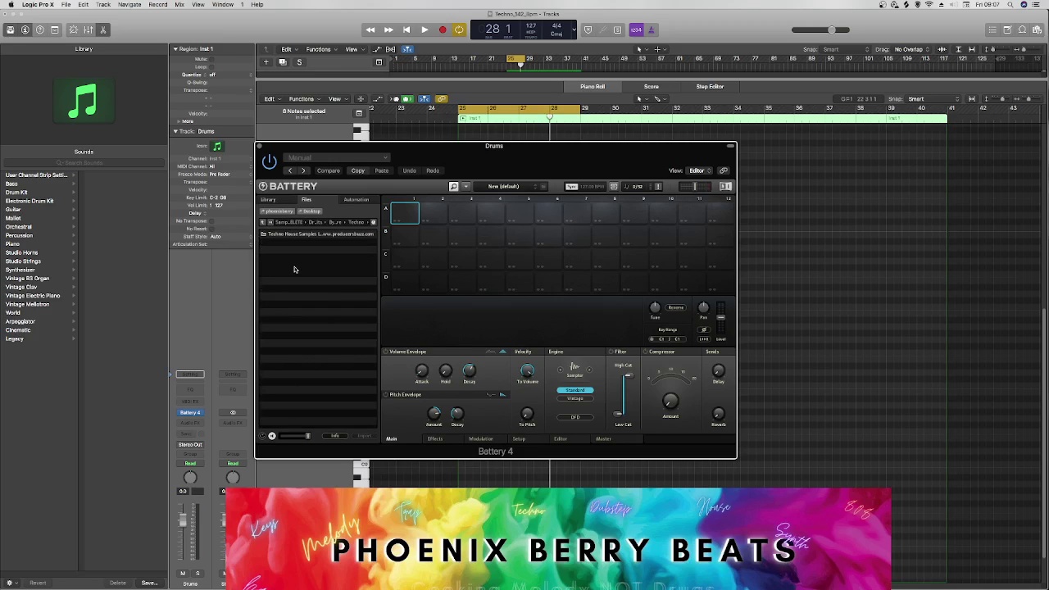
double_click(291, 234)
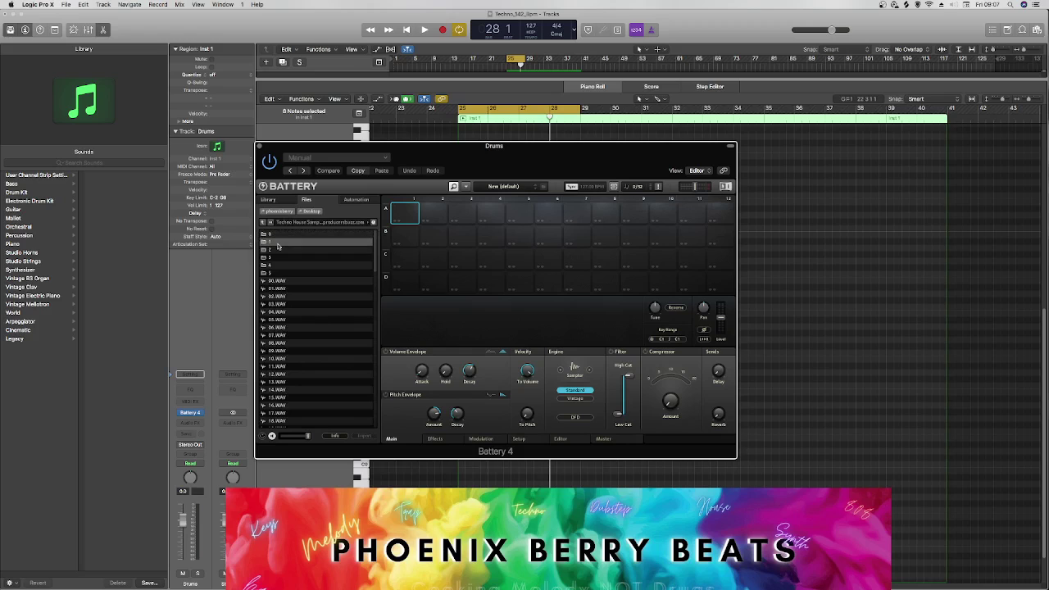
Step: Audition samples in the Techno House Samples folder and its subfolders, including folders 0 and 5
double_click(277, 235)
left_click(278, 249)
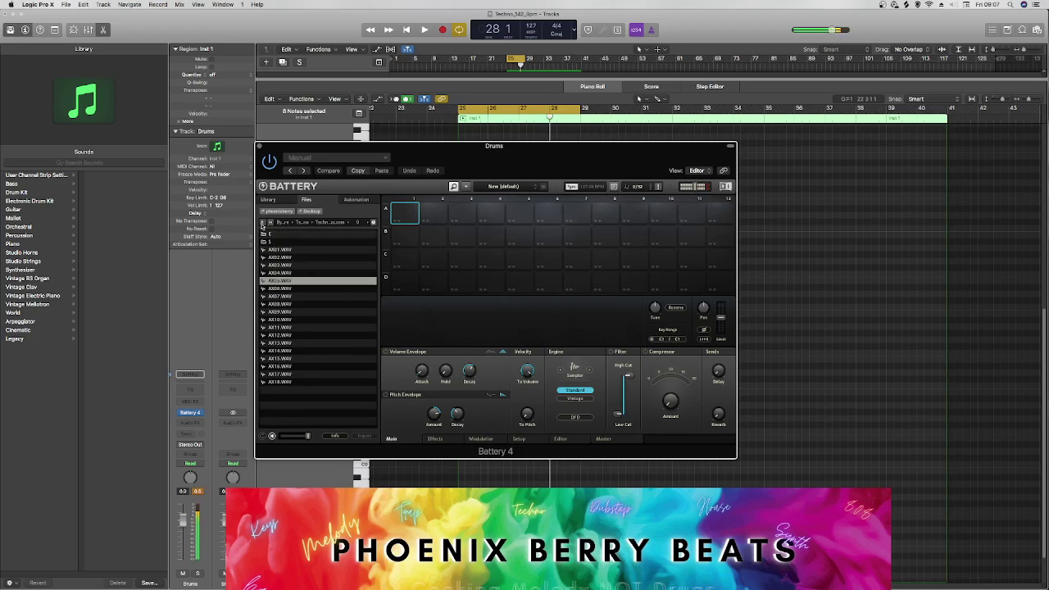
key("Left")
left_click(277, 304)
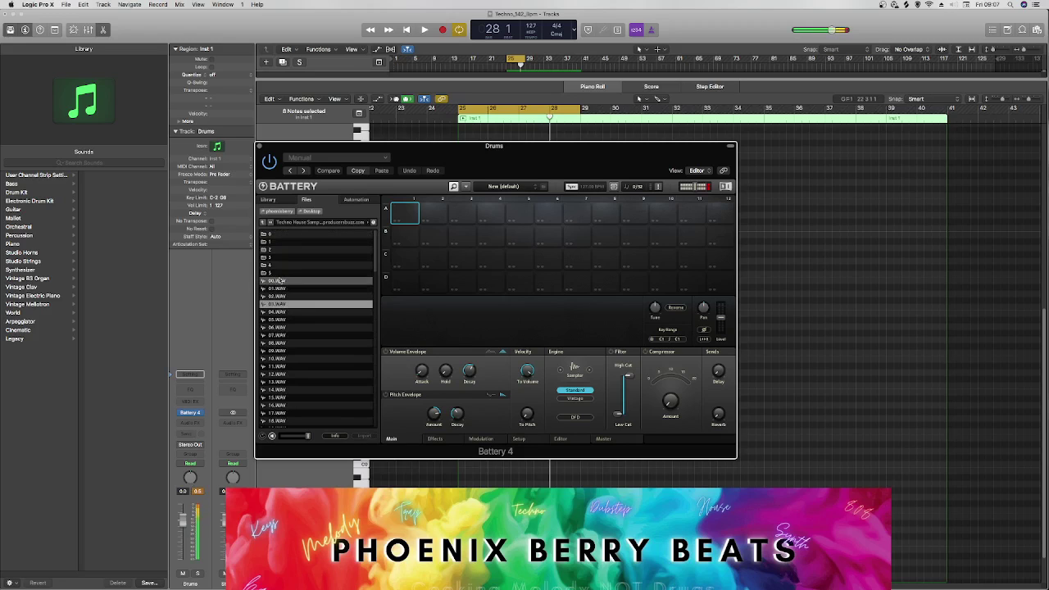
double_click(277, 273)
double_click(281, 243)
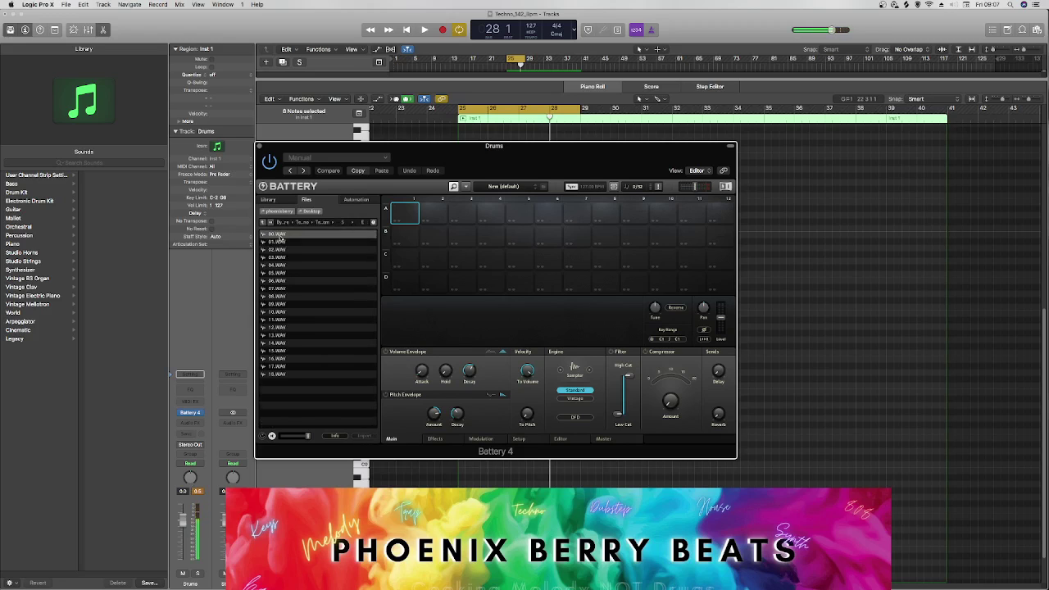
left_click(278, 265)
left_click(262, 222)
double_click(277, 233)
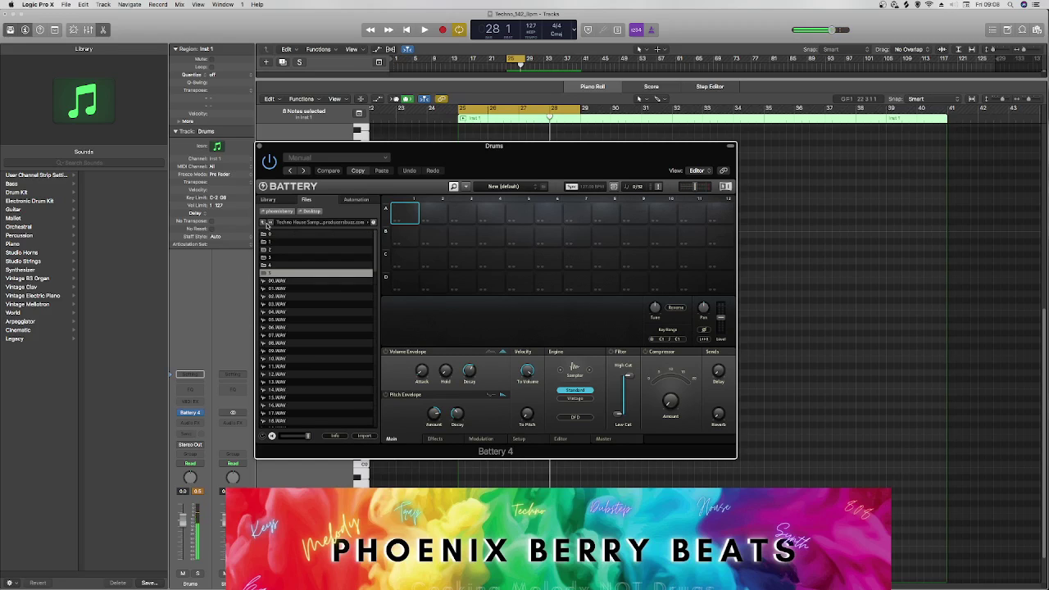
Step: Audition the samples at the end of the main folder: CLICK.WAV, ABOUT2.WAV, ABOUT.WAV and 127.WAV
left_click(297, 335)
left_click(283, 420)
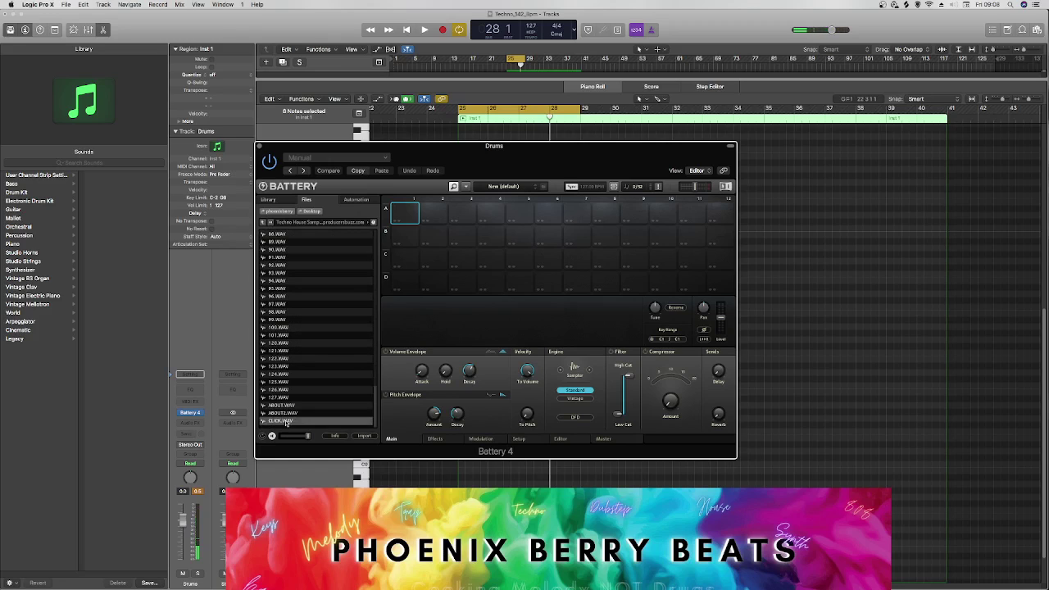
left_click(283, 412)
left_click(283, 405)
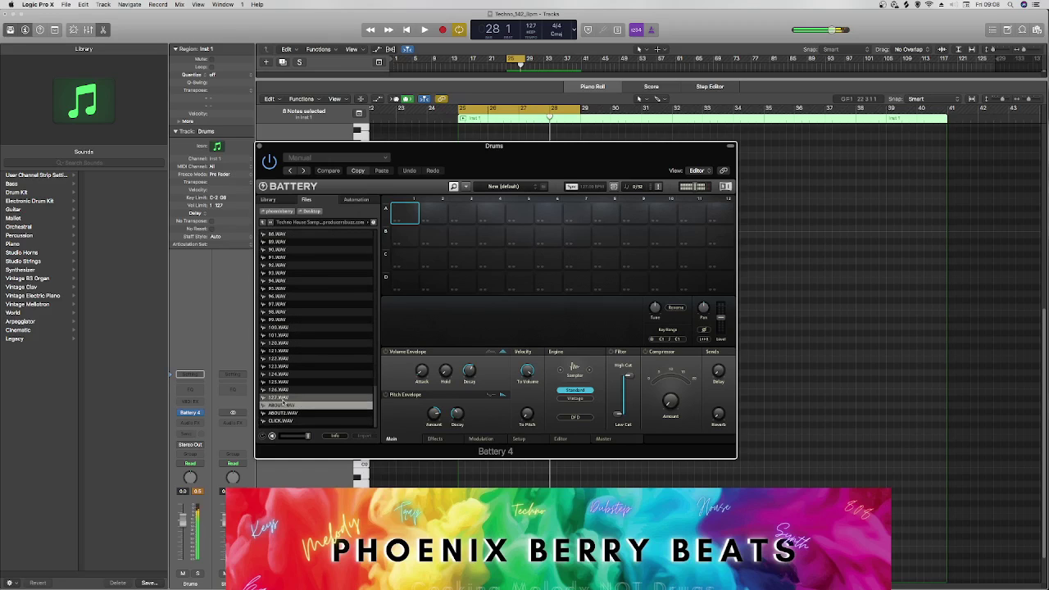
left_click(284, 413)
left_click(281, 406)
left_click(279, 397)
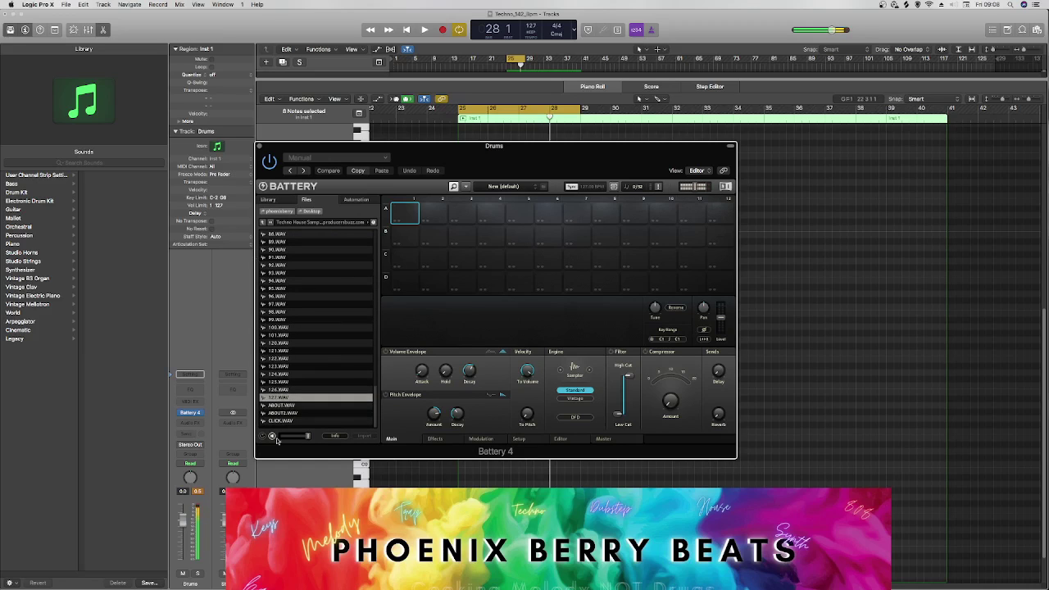
Step: Return Battery 4's file browser to the By Genre folder and switch to Mixed In Key 7
mouse_move(12, 238)
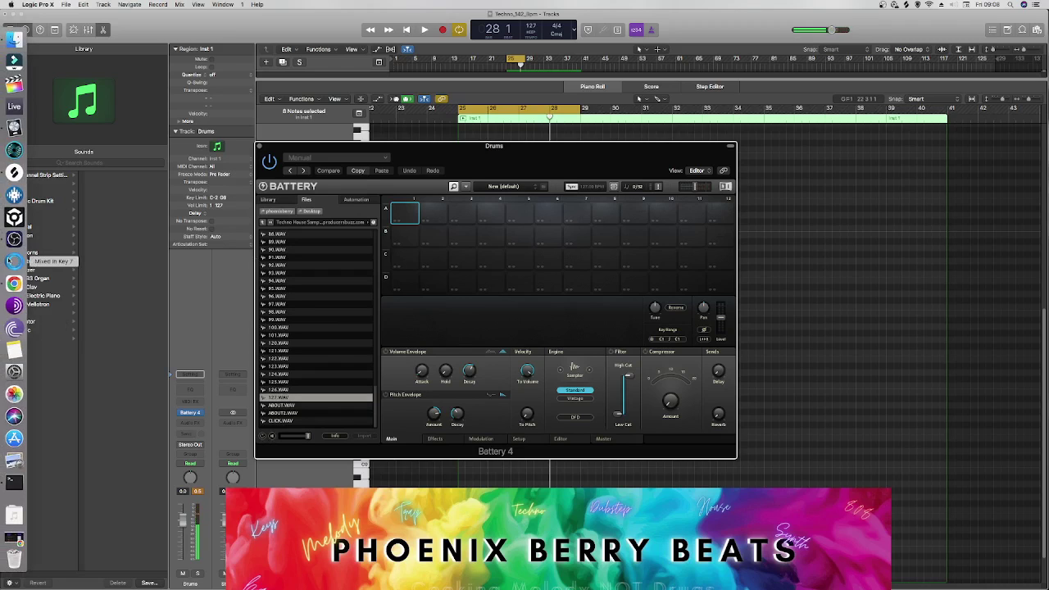
left_click(14, 260)
scroll(265, 246, "up", 15)
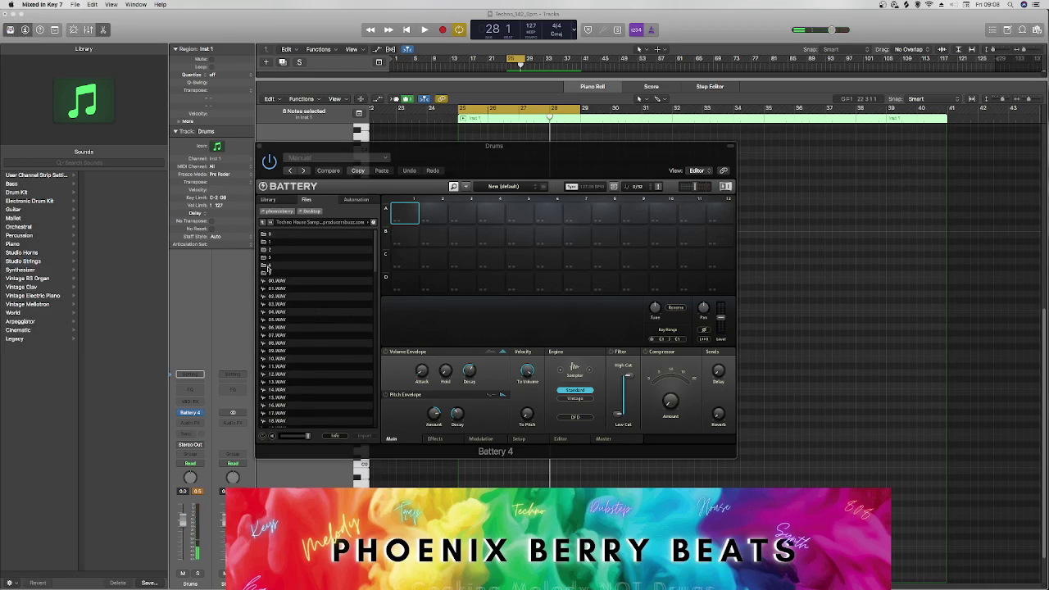
left_click(267, 272)
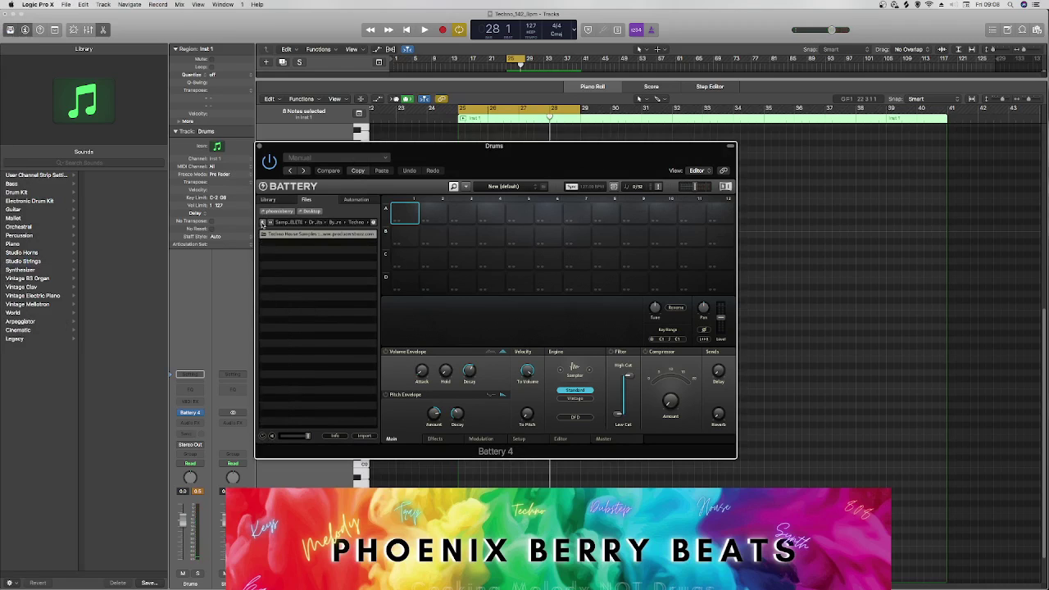
left_click(262, 223)
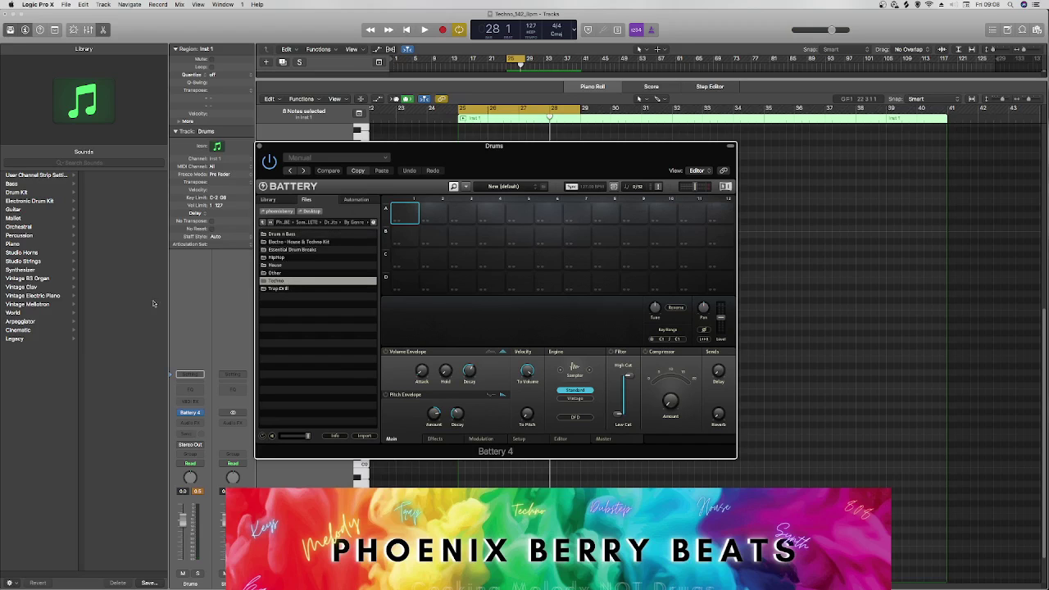
left_click(14, 265)
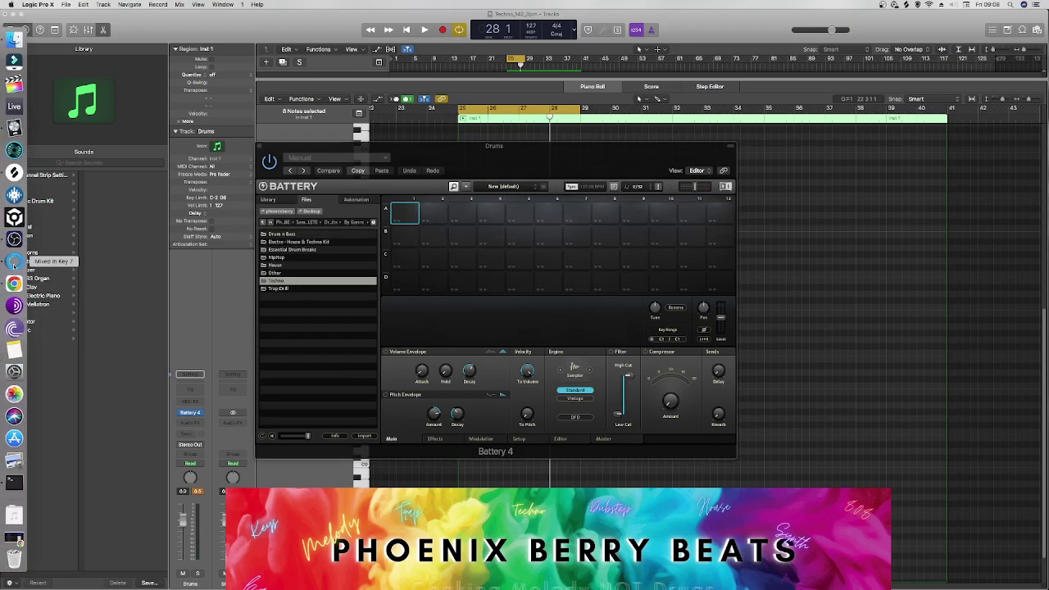
Step: Reveal Battery 4's By Genre sample folders in Finder and open the Techno House Samples kit folder inside Techno
left_click(299, 243)
double_click(299, 243)
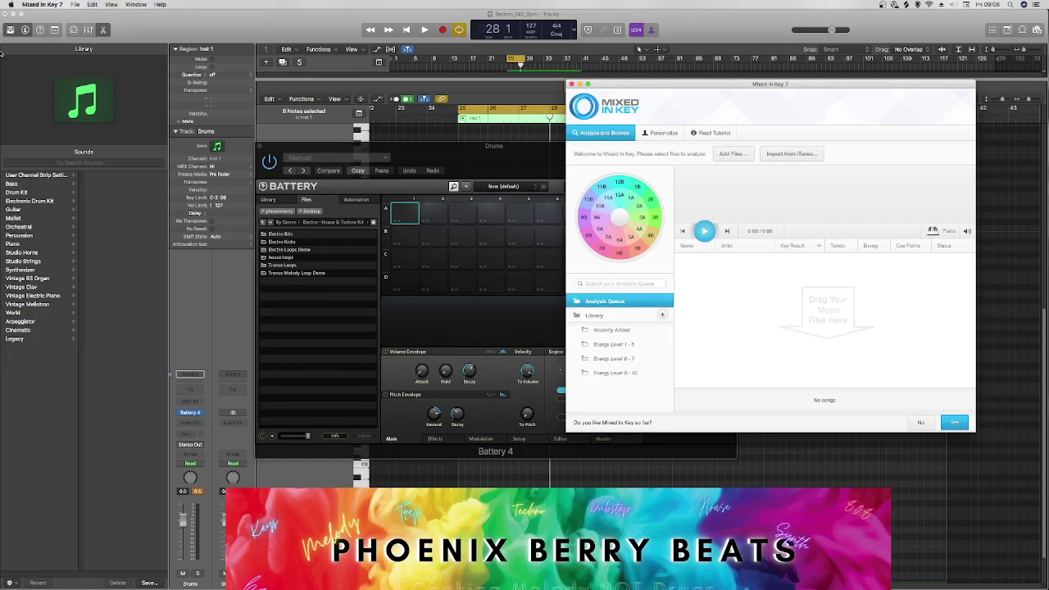
left_click(263, 222)
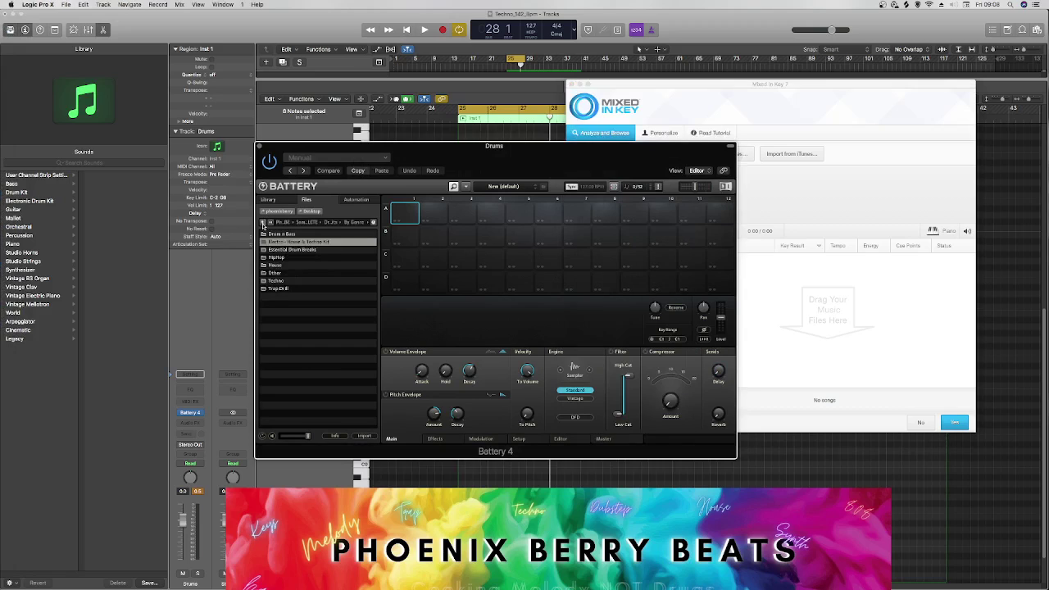
right_click(281, 282)
left_click(312, 324)
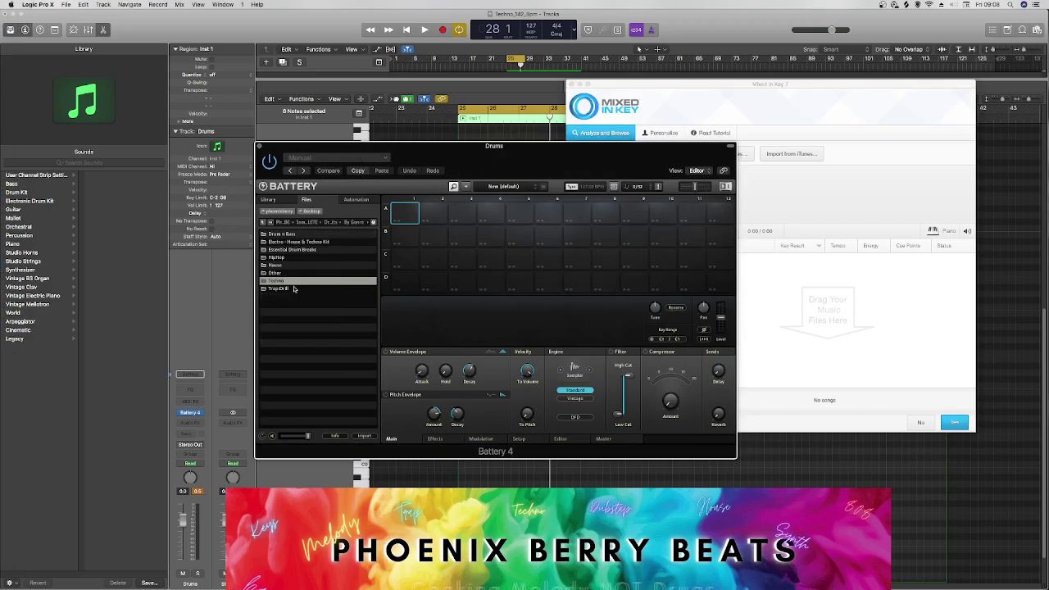
double_click(285, 242)
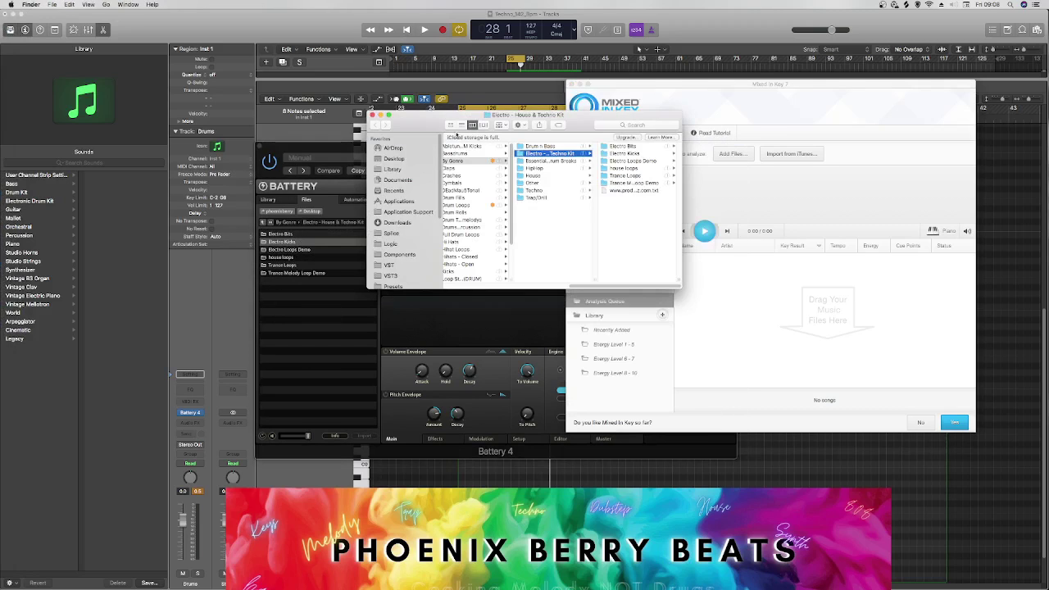
left_click(550, 190)
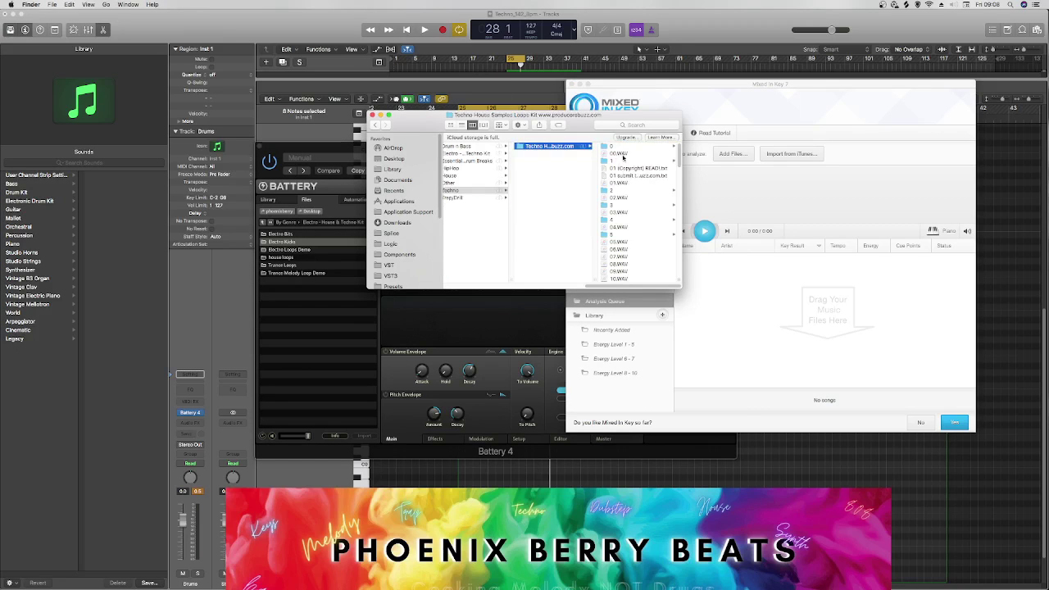
Step: Add everything in the Techno House Samples folder to Mixed In Key 7's file list, then switch back to Logic Pro X
left_click(618, 153)
key("super+a")
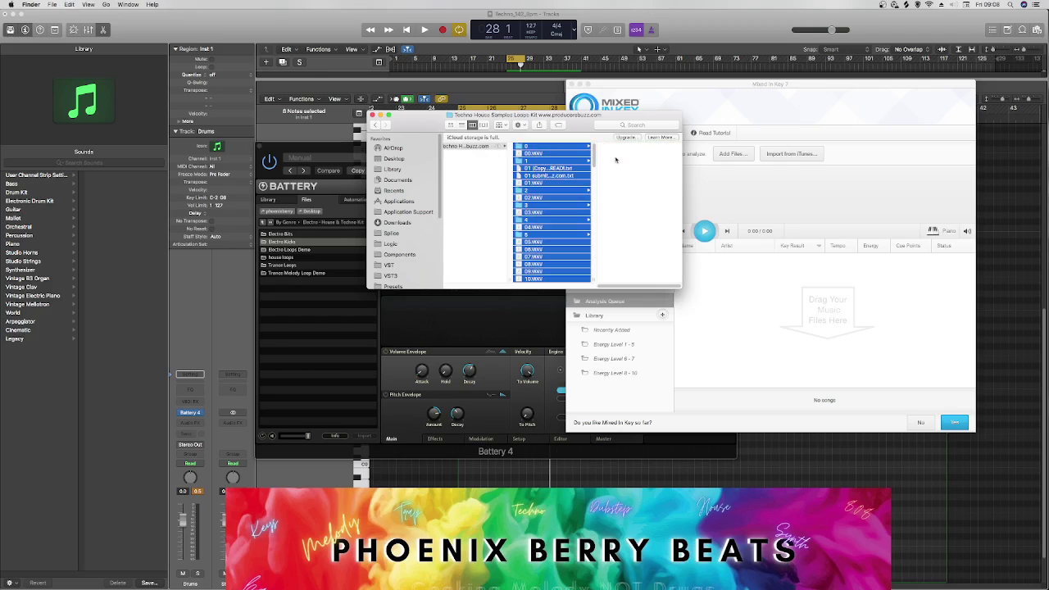
left_click_drag(825, 317, 823, 316)
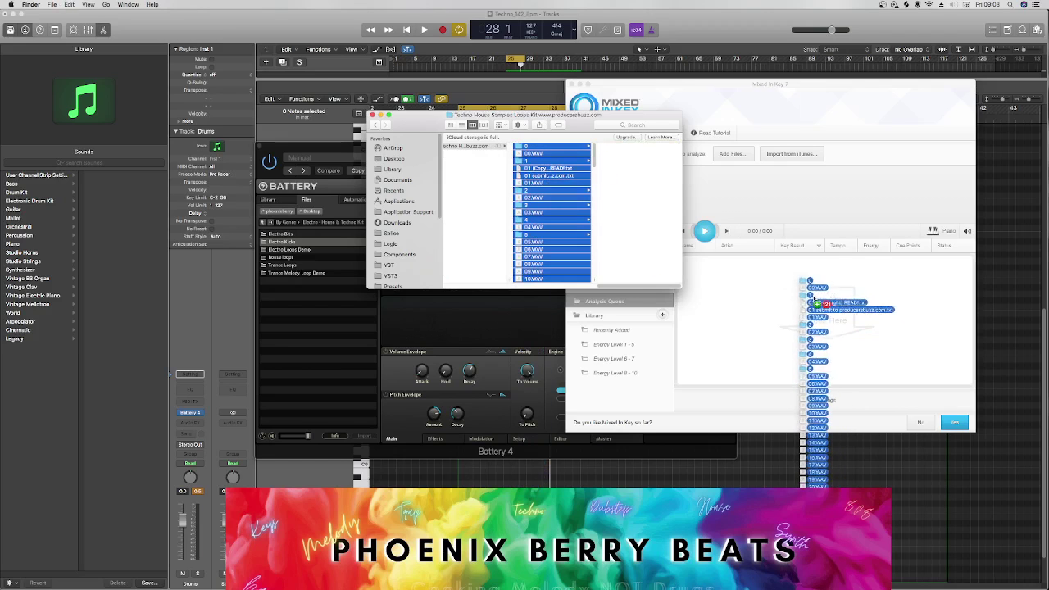
left_click(746, 30)
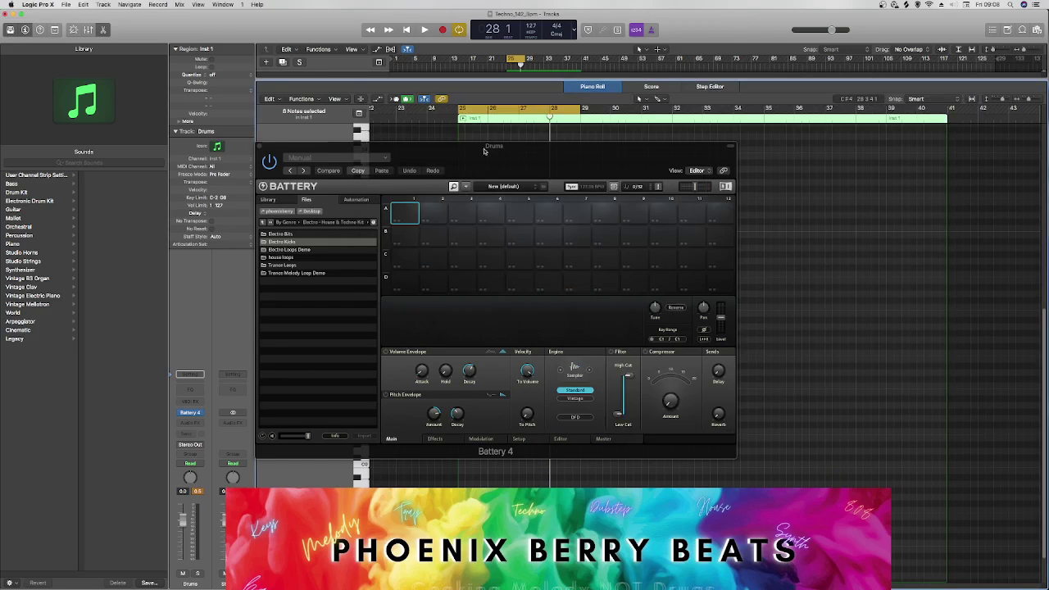
Step: Audition kicks in the Electro Kicks folder of Electro - House & Techno Kit and load electro_kick_02.wav into cell A1
left_click(279, 242)
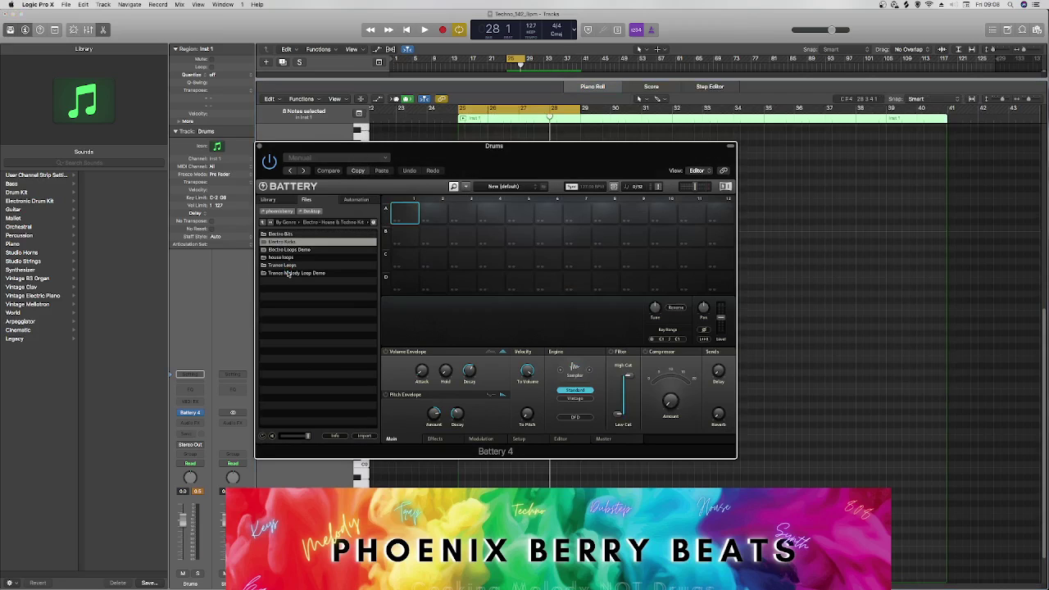
key("Return")
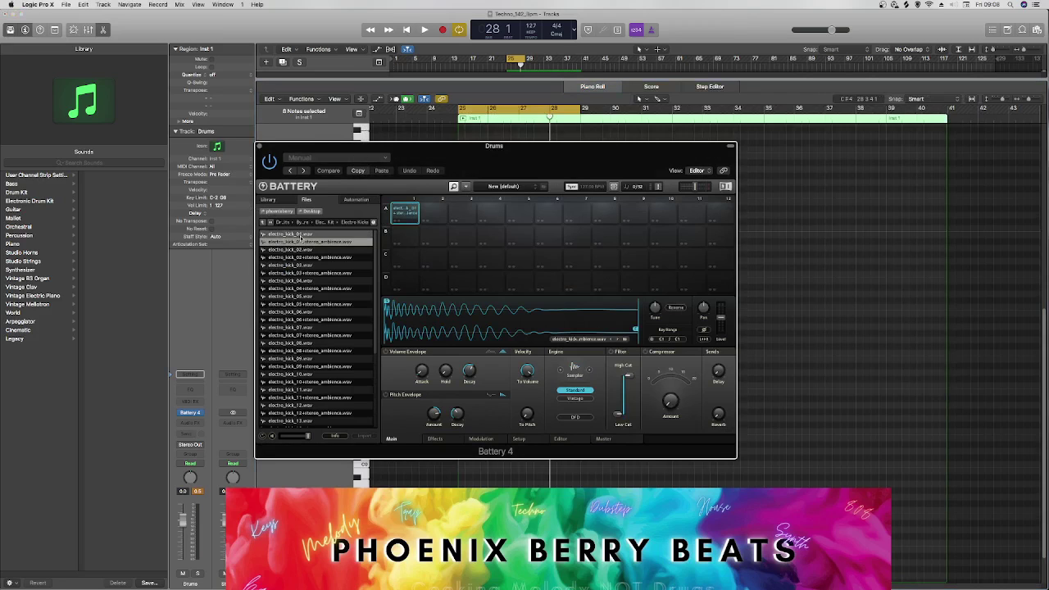
left_click(303, 249)
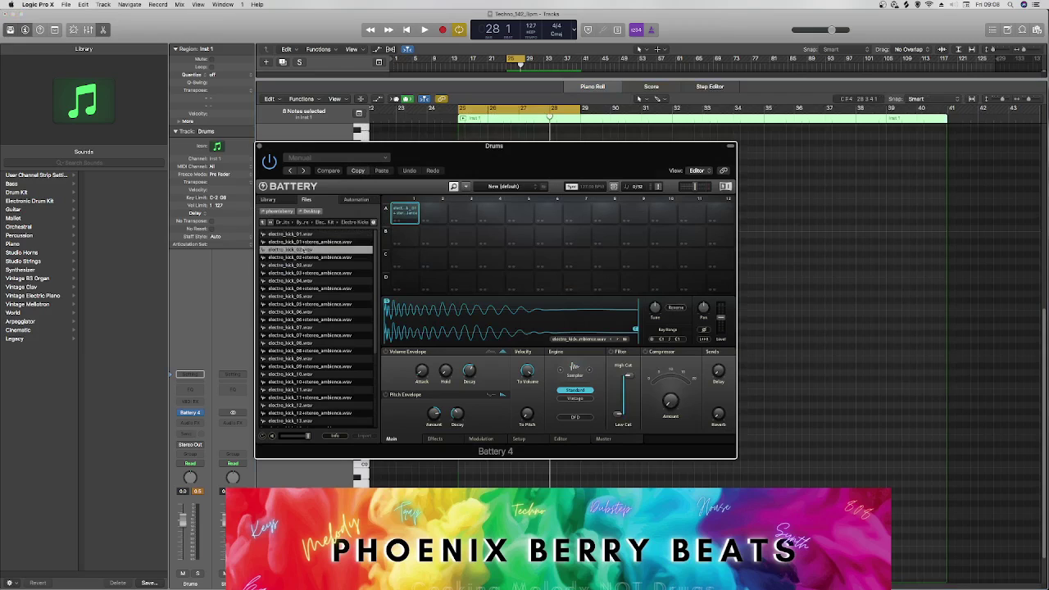
left_click(309, 235)
key("Down")
key("Down")
key("Down")
key("Down")
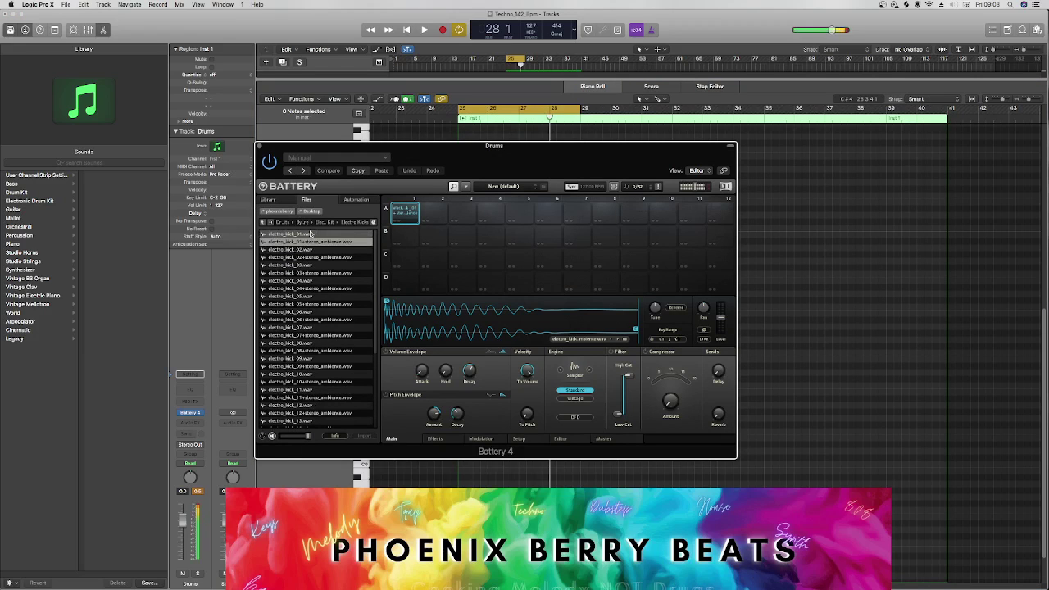
left_click(306, 250)
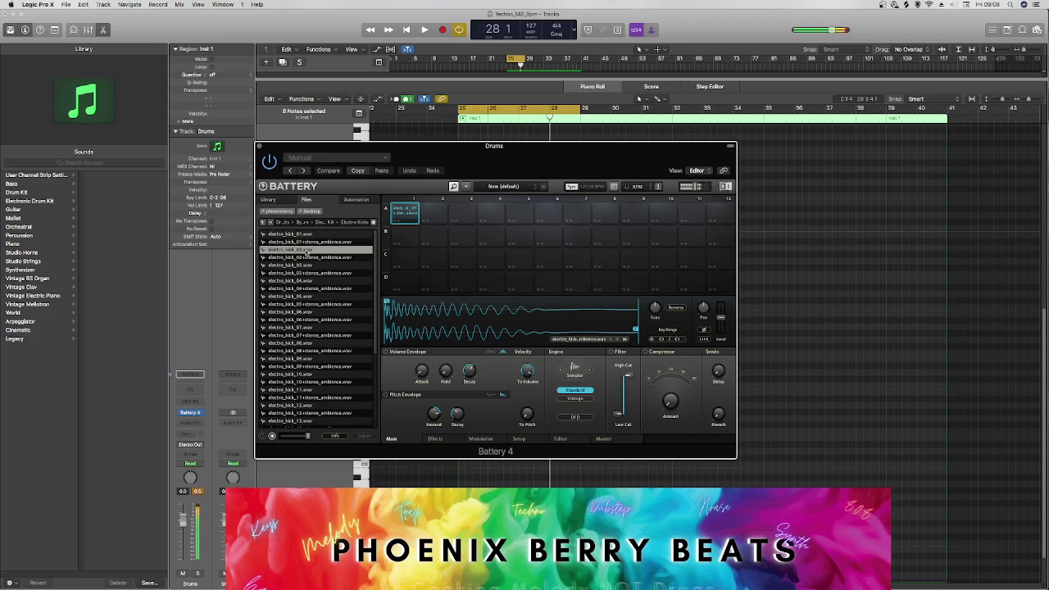
left_click_drag(305, 252, 397, 208)
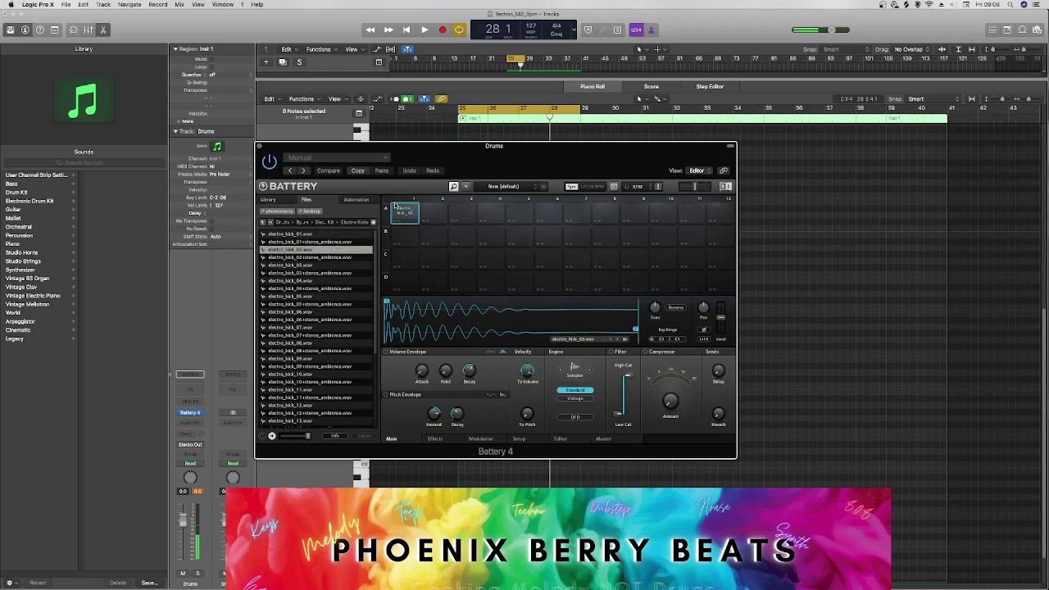
Step: Solo the Drums track during playback and open its region in the Piano Roll with Battery 4 moved aside
left_click_drag(372, 165, 391, 343)
key("e")
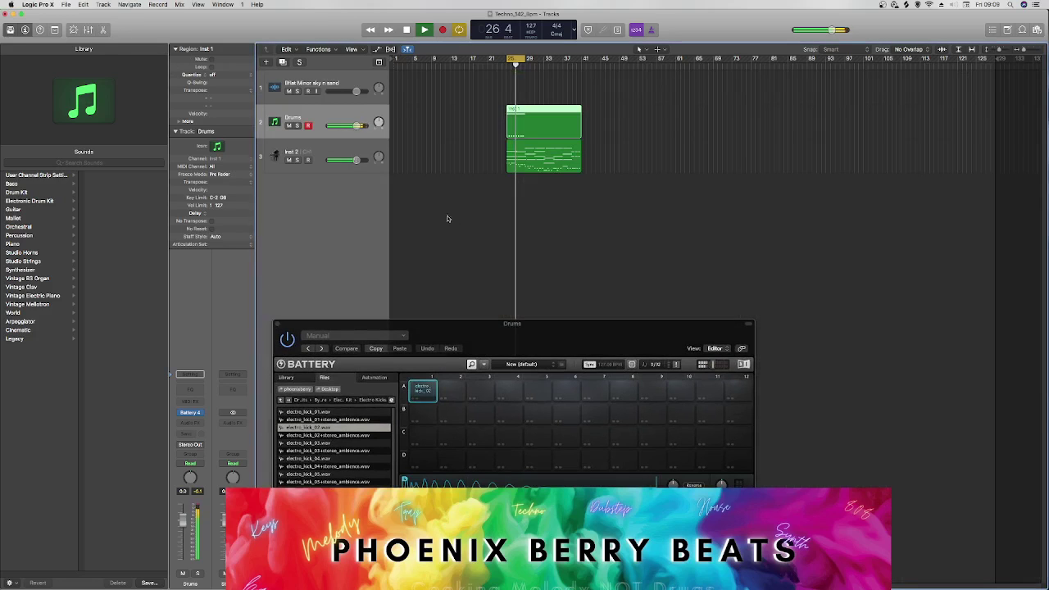
left_click(297, 125)
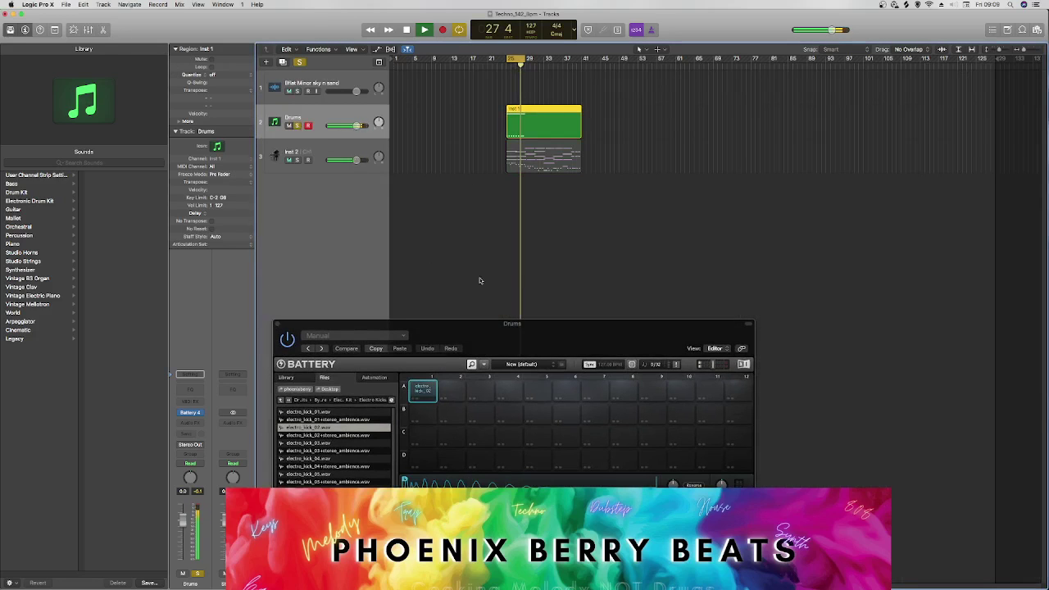
double_click(548, 121)
left_click_drag(512, 323, 93, 14)
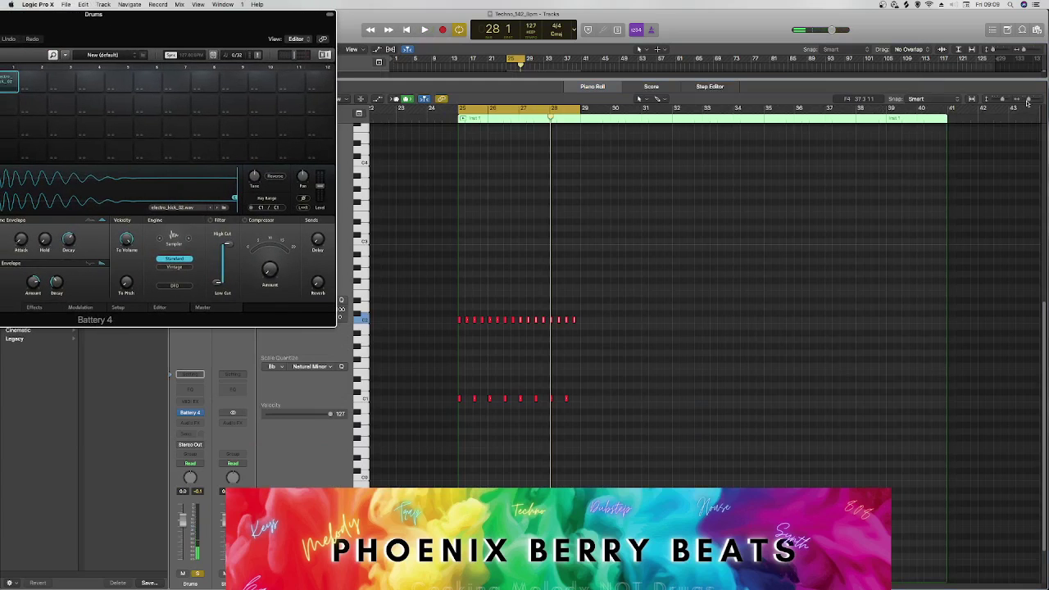
Step: Rework the drum pattern over bars 25 to 28 with C1 notes on every beat and C2 notes only on beats 2 and 4
scroll(590, 320, "up", 5)
key("shift+space")
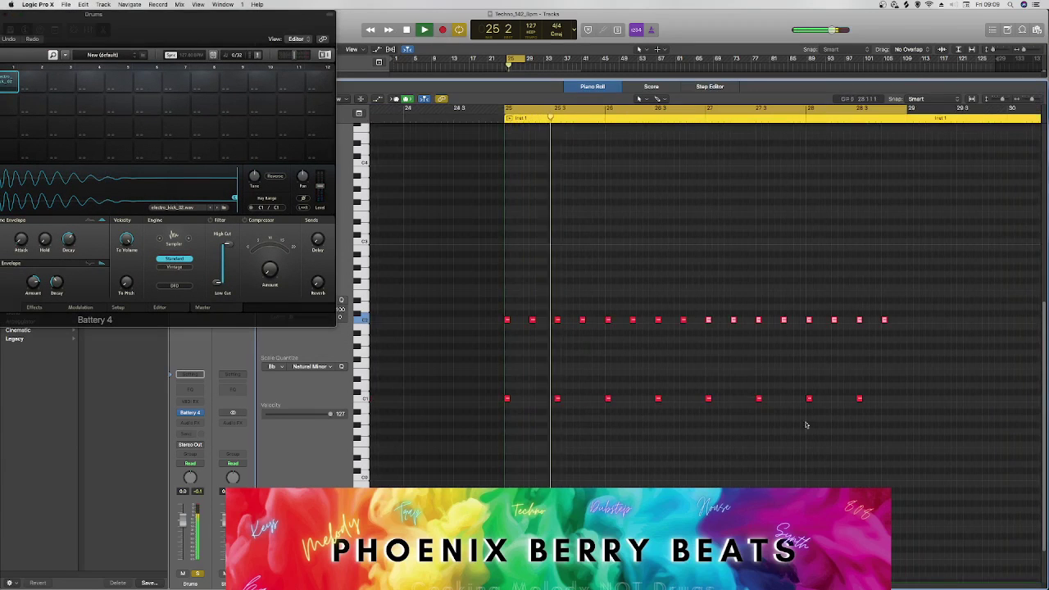
key("space")
left_click_drag(886, 421, 533, 401)
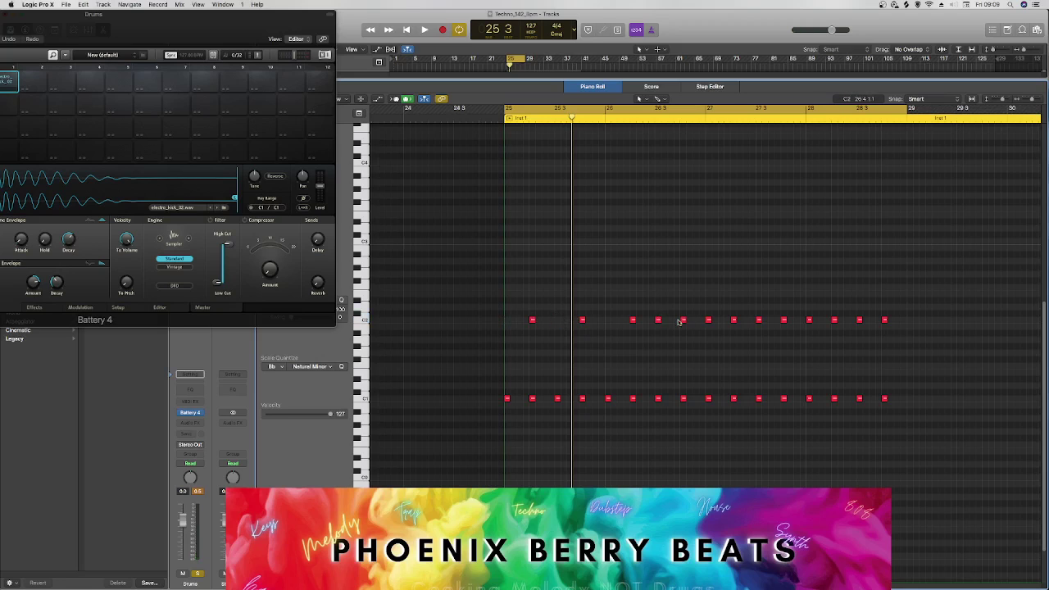
left_click_drag(709, 322, 743, 322)
left_click_drag(810, 320, 848, 320)
key("space")
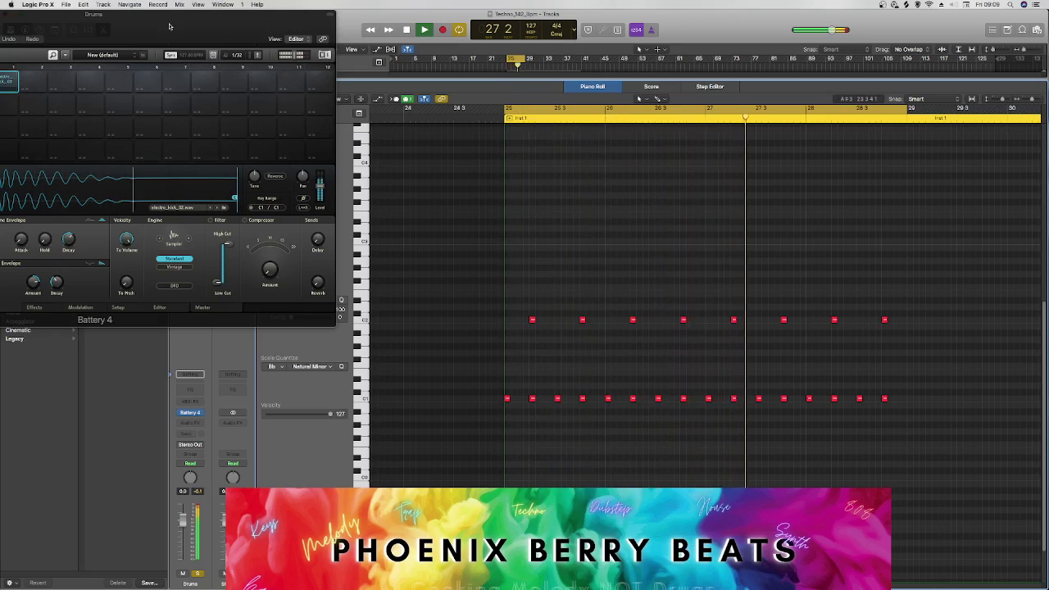
Step: Stop playback, load CHP4o2.wav from the Electro Bits folder into Battery 4's cell A1 and audition other samples there
left_click_drag(74, 14, 393, 159)
key("space")
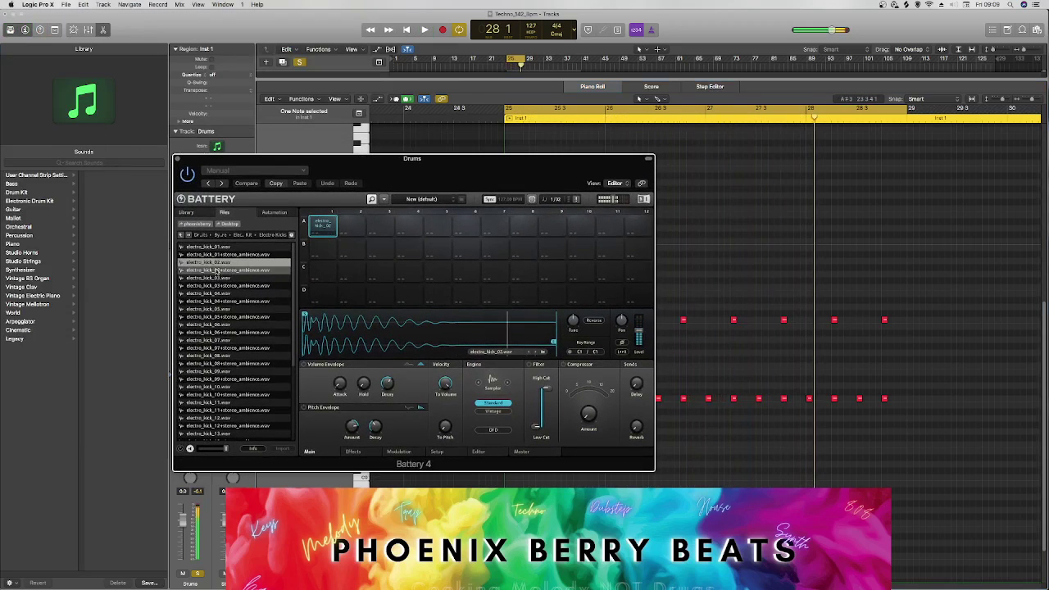
left_click(181, 235)
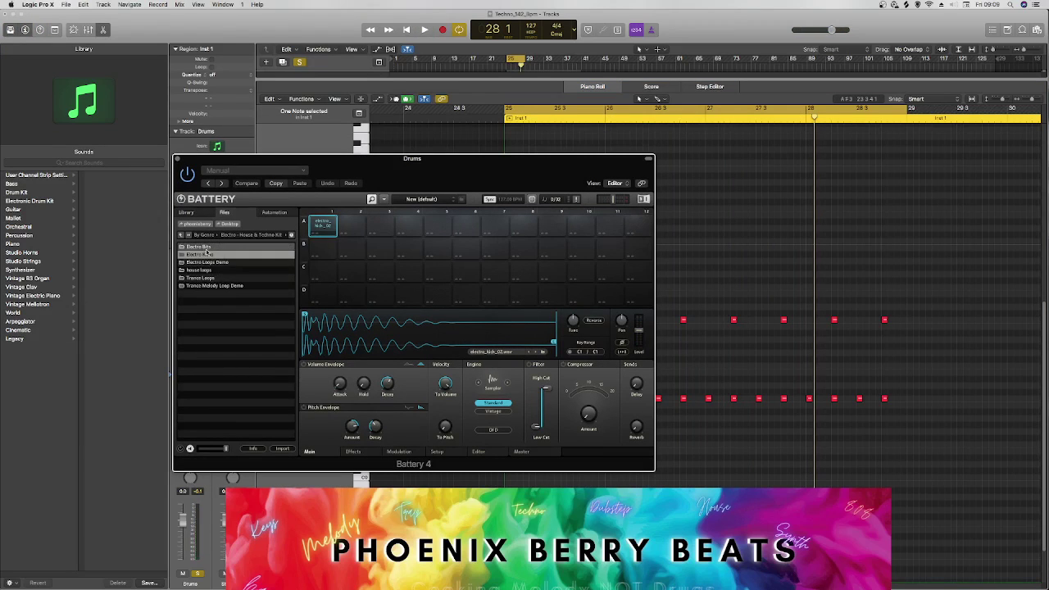
left_click(206, 247)
double_click(208, 248)
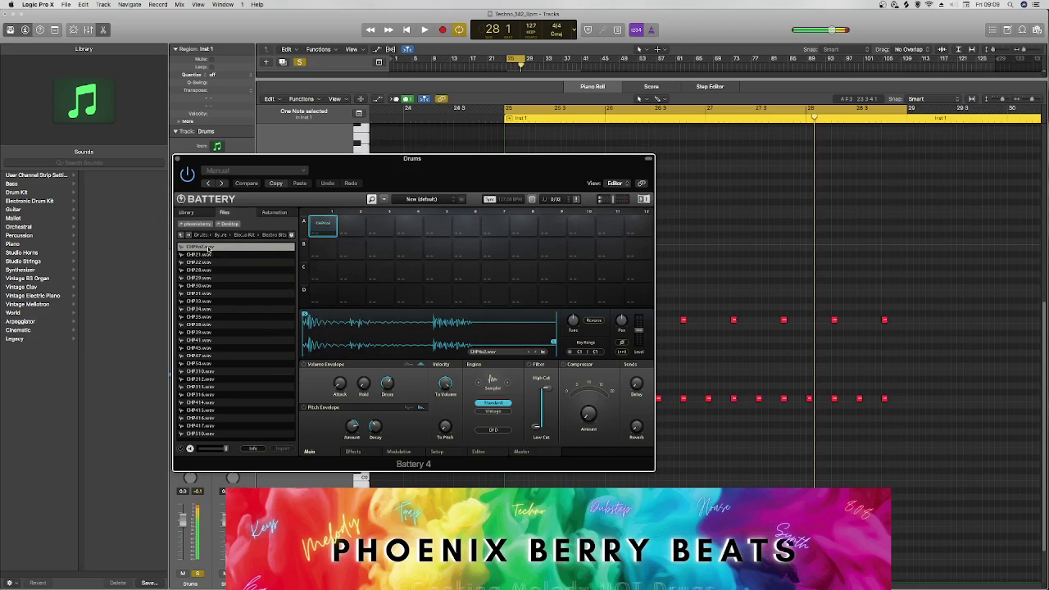
left_click(206, 285)
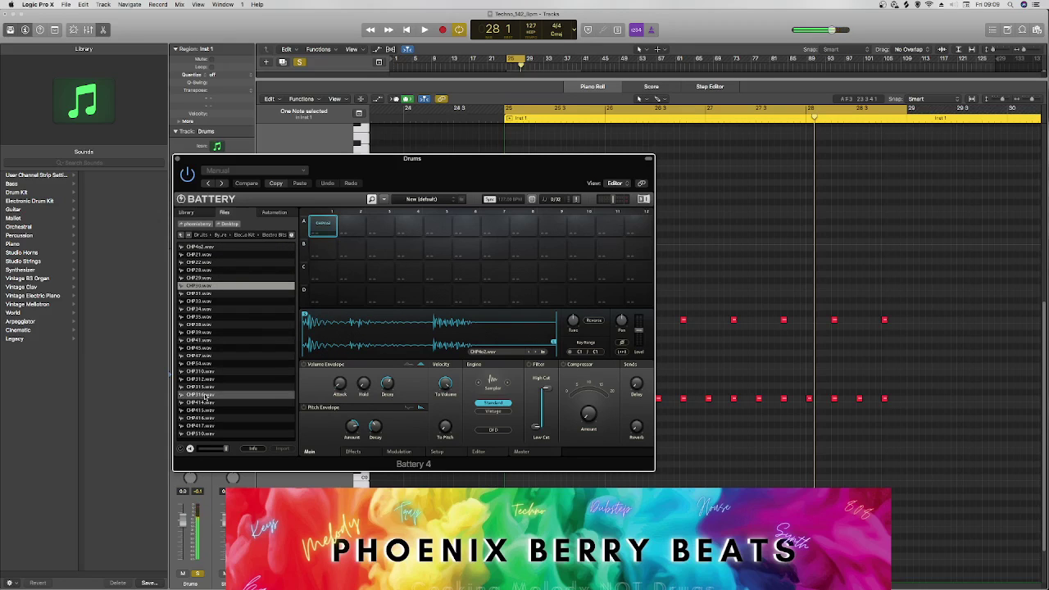
Step: Look through the Electro Kicks folder again and return the file browser to the By Genre folder
left_click(181, 235)
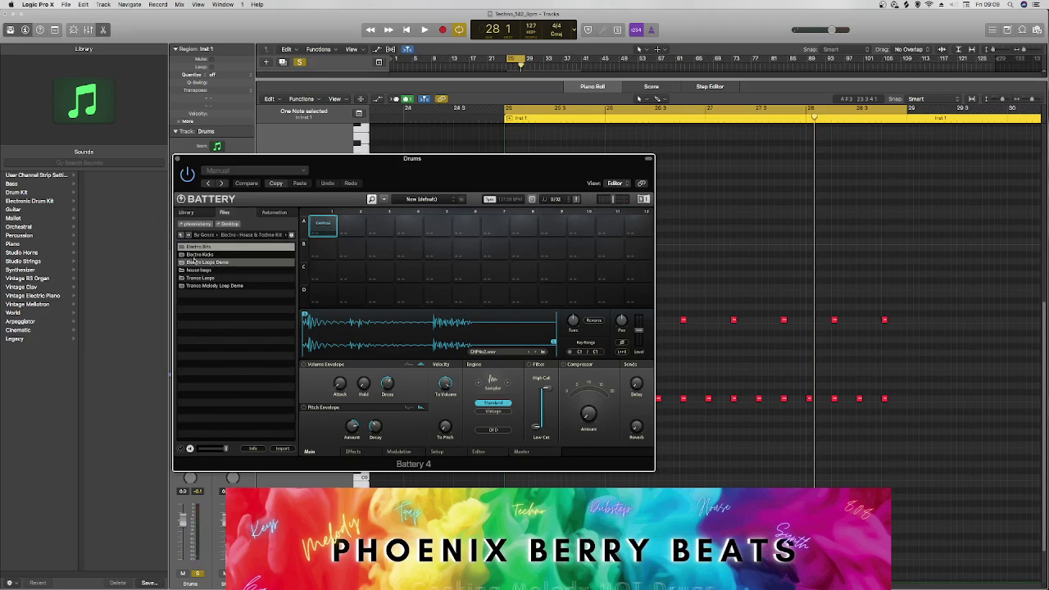
left_click(197, 254)
double_click(218, 254)
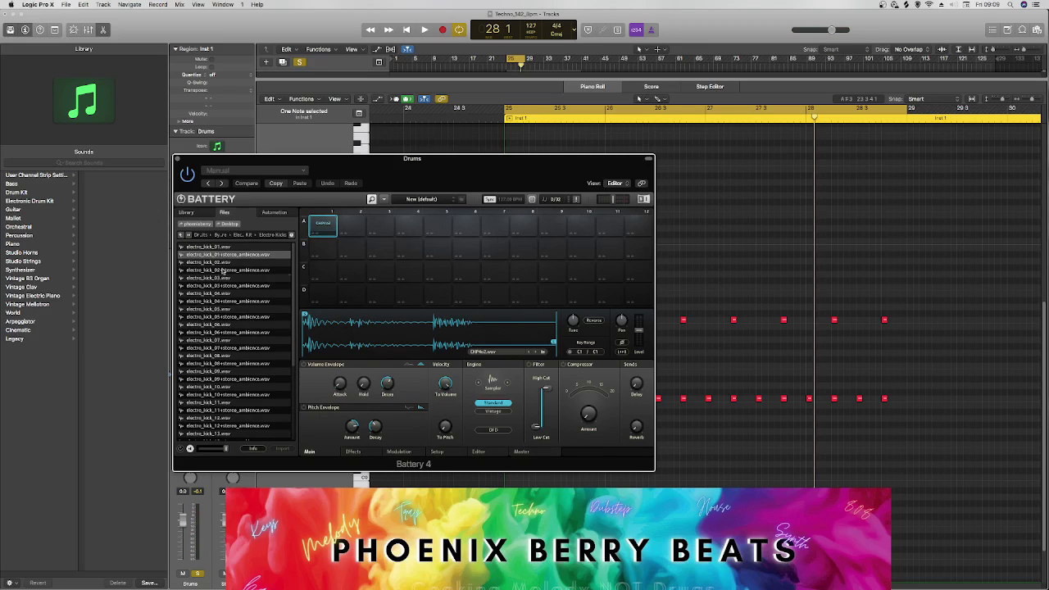
scroll(222, 270, "down", 1)
left_click(181, 236)
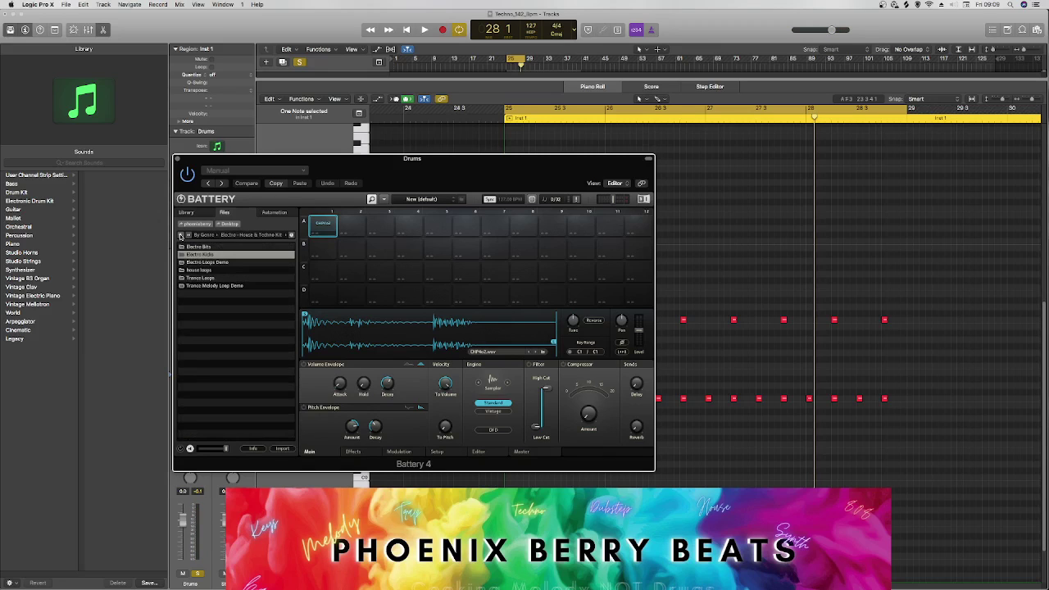
left_click(181, 235)
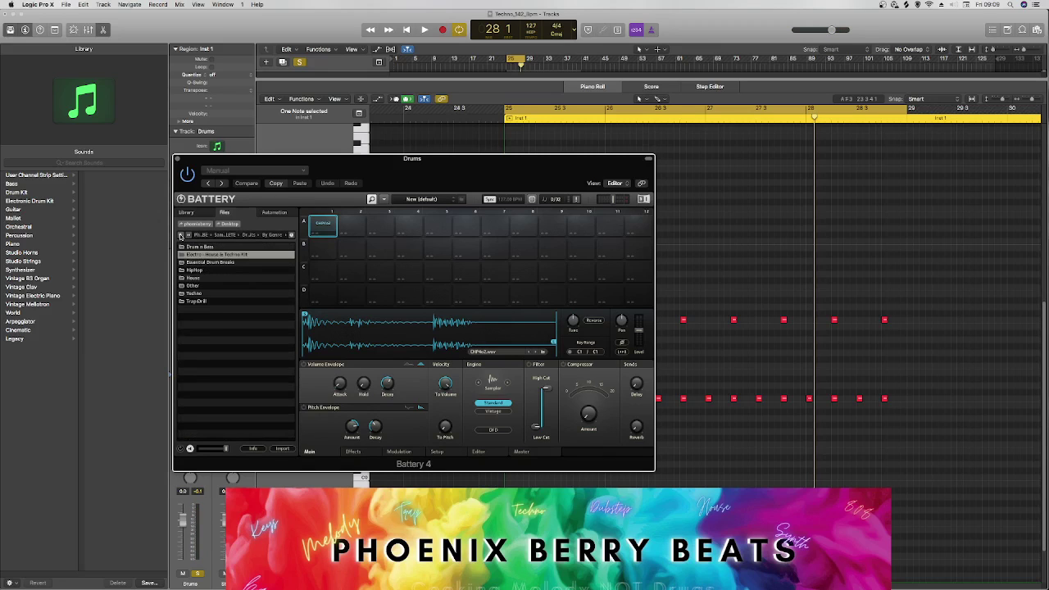
Step: Open the House Drum Kit folder under House and audition its snare, kick and sub kick samples
double_click(197, 278)
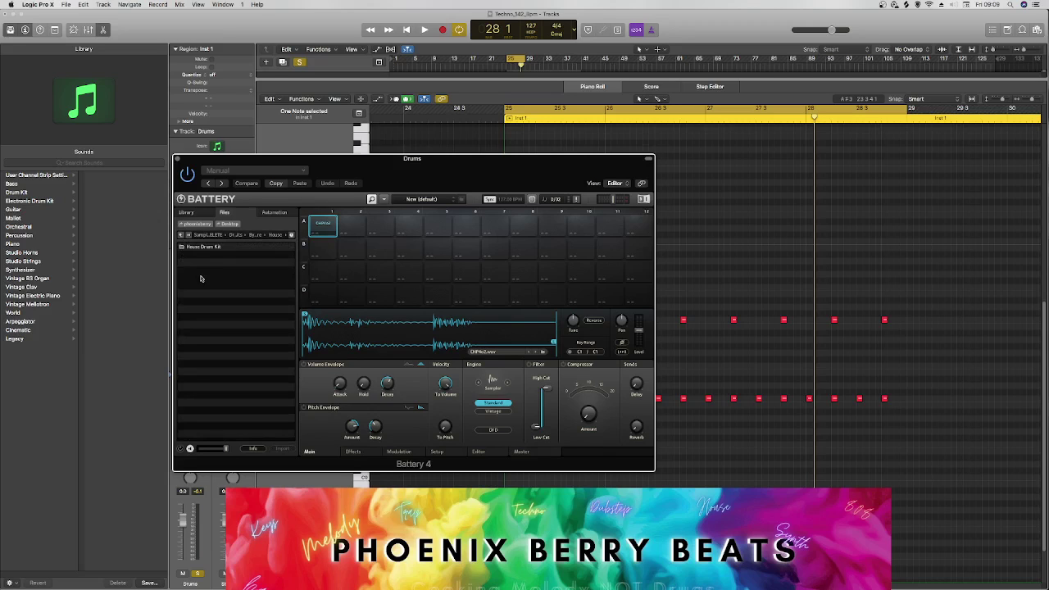
double_click(197, 247)
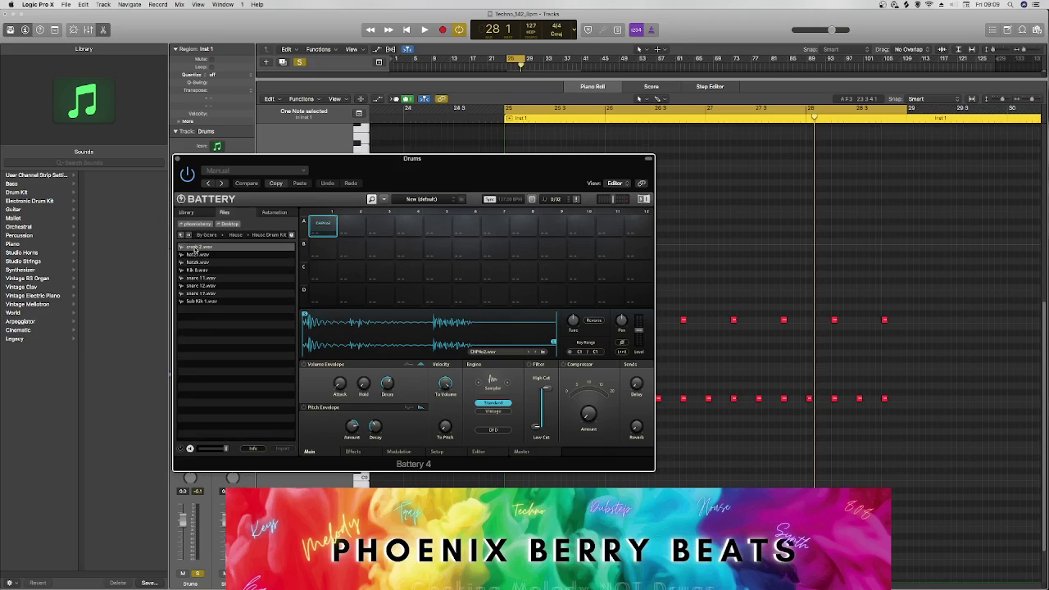
left_click(207, 285)
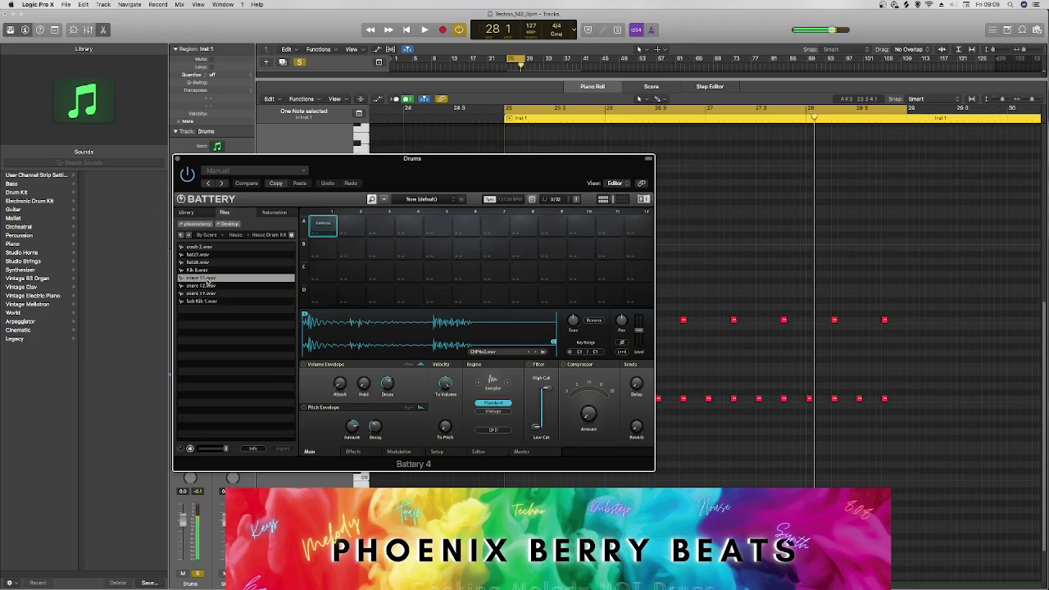
left_click(213, 300)
left_click(201, 269)
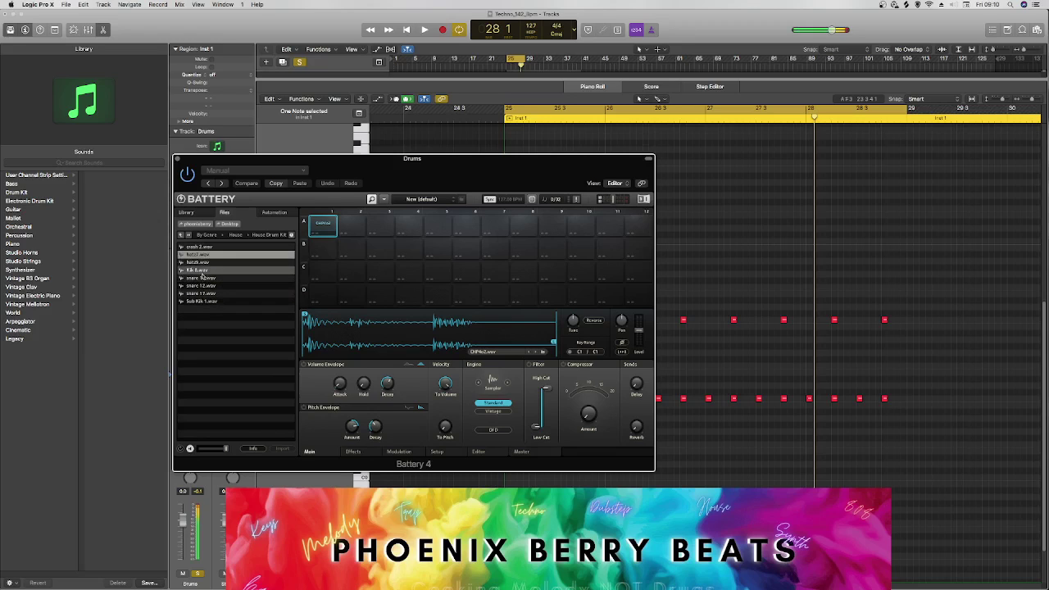
Step: Load the two hat samples and crash 2.wav from House Drum Kit into cells D1, D2 and D3
left_click(201, 255)
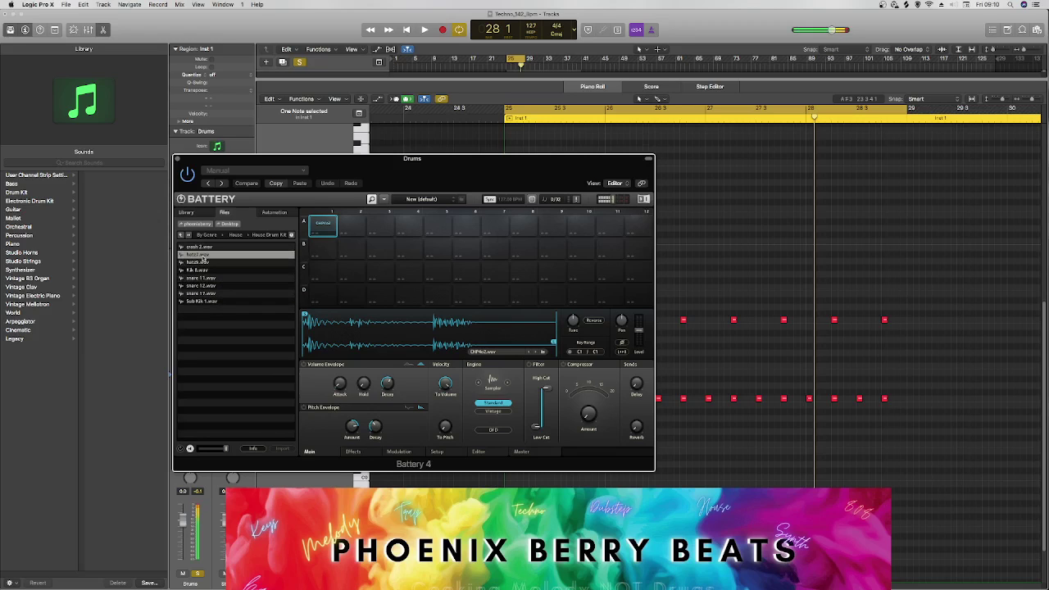
left_click(220, 261)
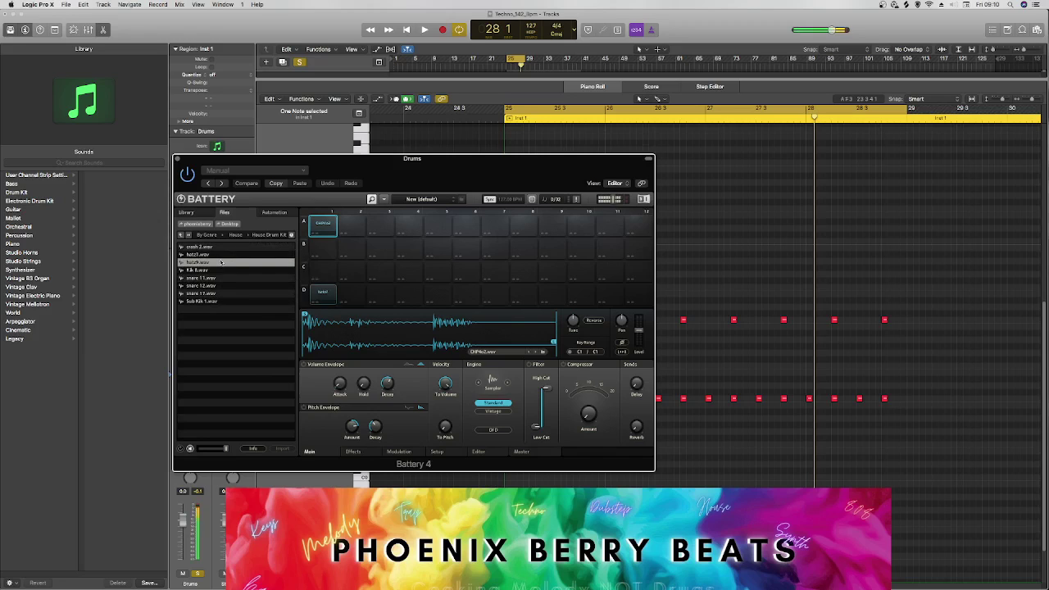
left_click_drag(343, 277, 379, 293)
left_click(236, 247)
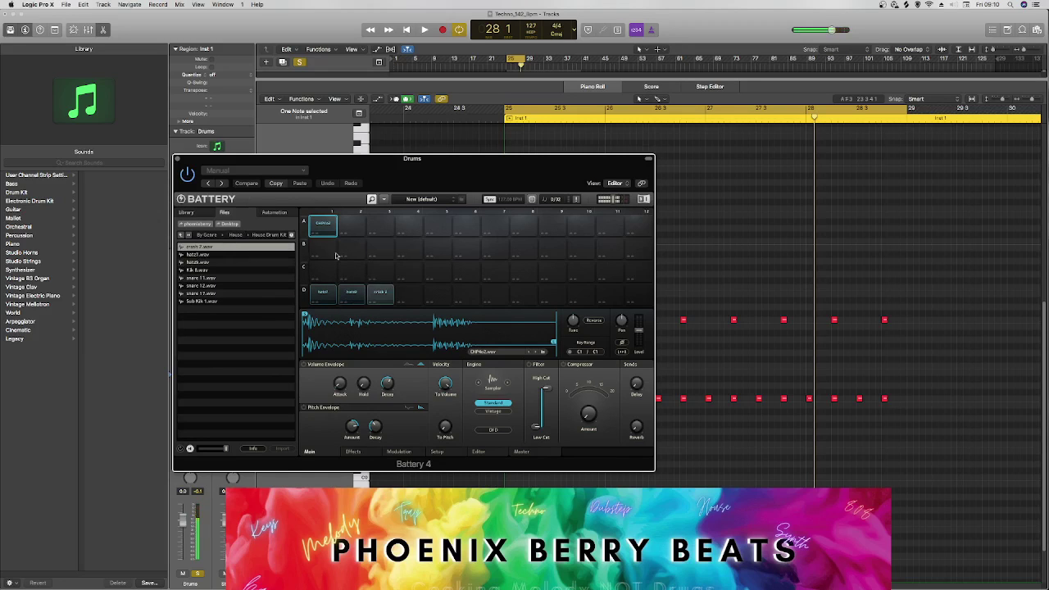
Step: Delete the crash sample from cell D3 of the Battery kit and confirm the deletion
right_click(381, 296)
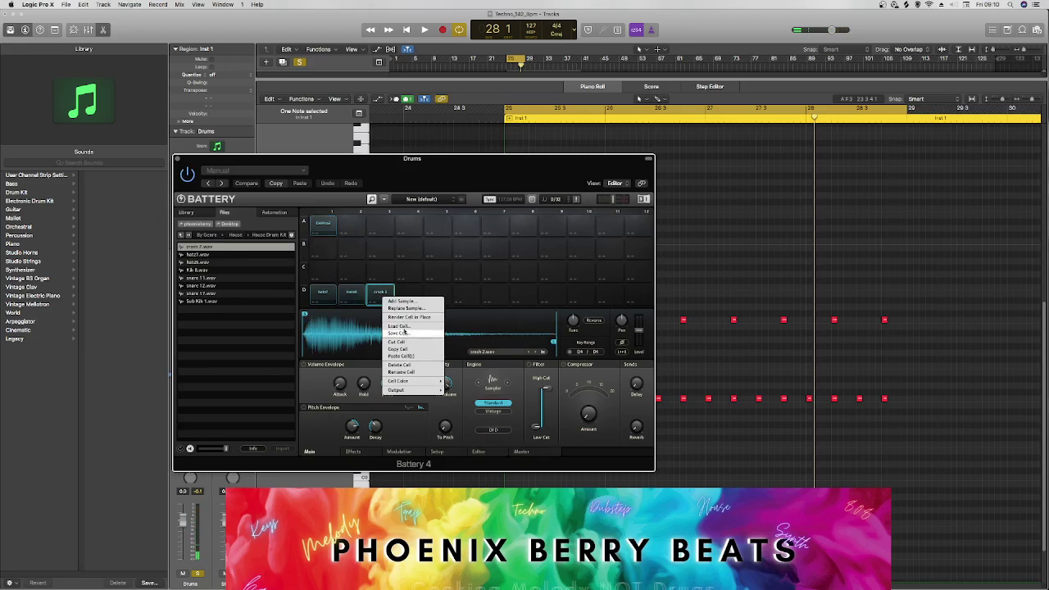
left_click(401, 364)
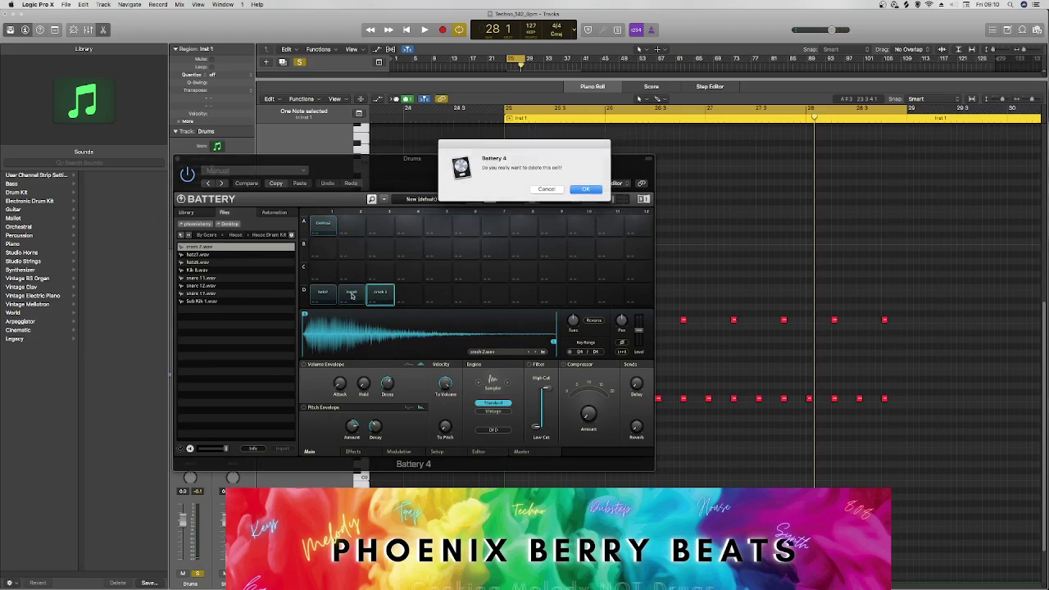
left_click(584, 189)
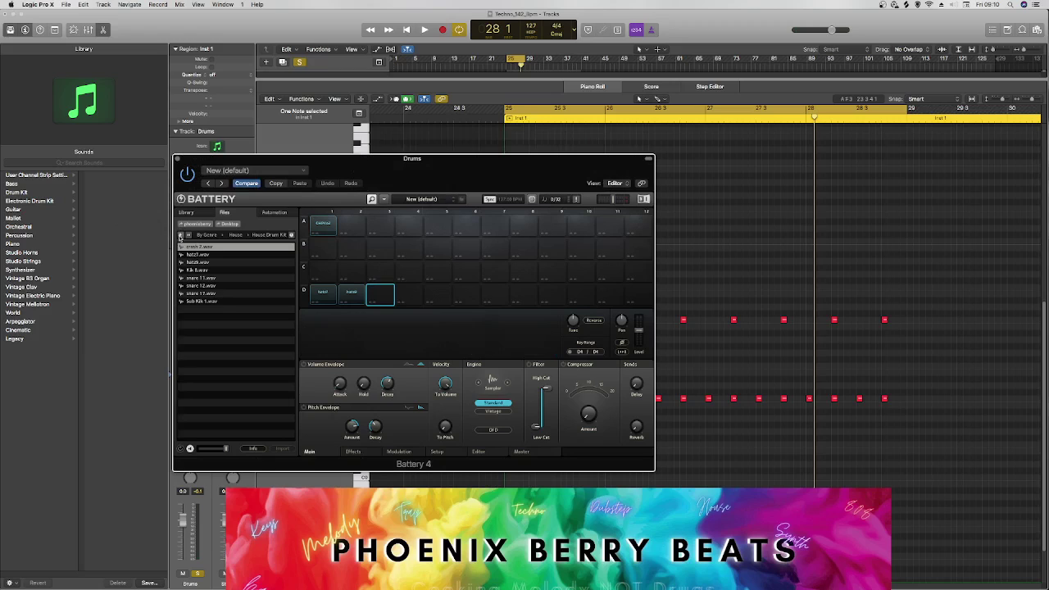
Step: Browse from By Genre through Drum n Bass and Breaks & Beats to the breakz n beatz just SNARES 1 folder
left_click(181, 235)
left_click(180, 235)
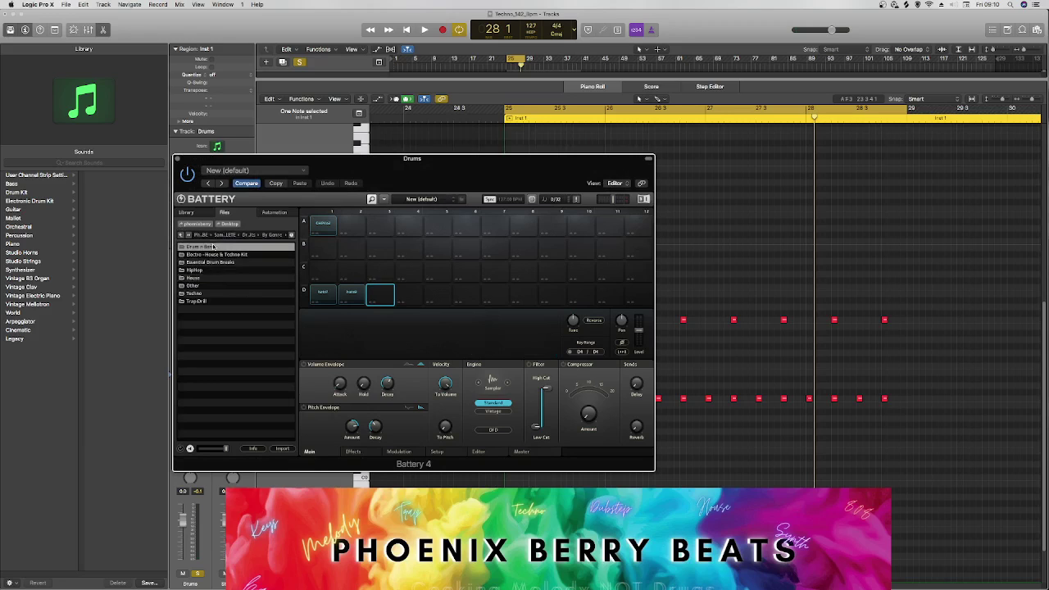
double_click(214, 247)
double_click(216, 247)
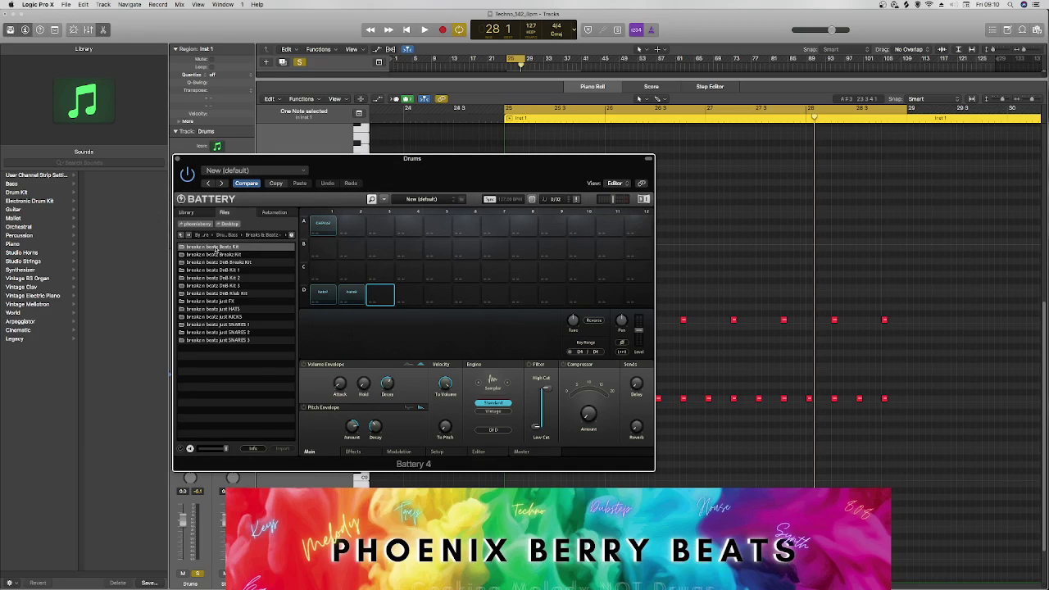
left_click(241, 325)
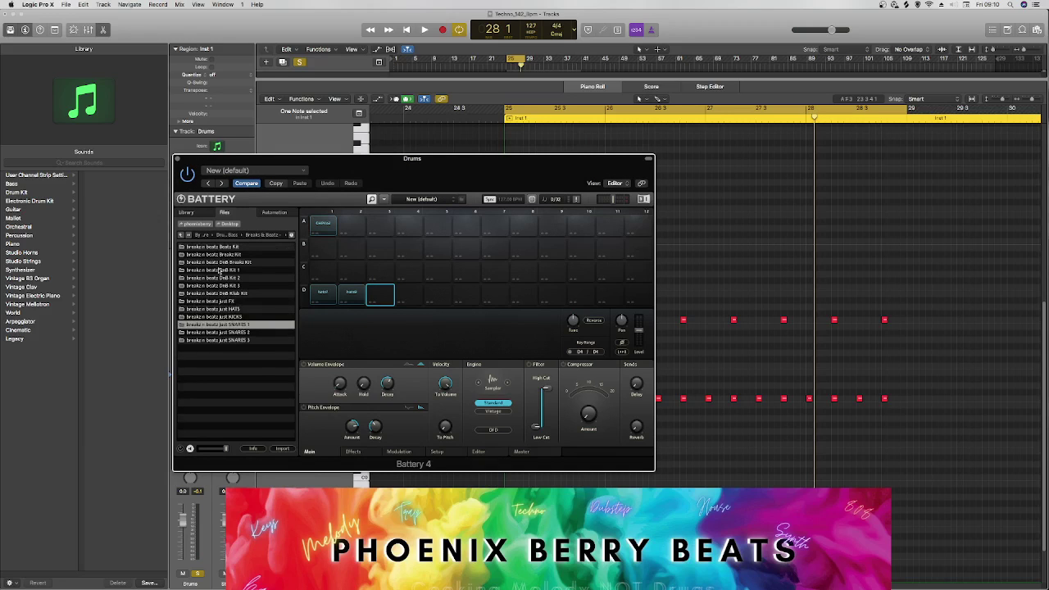
double_click(238, 324)
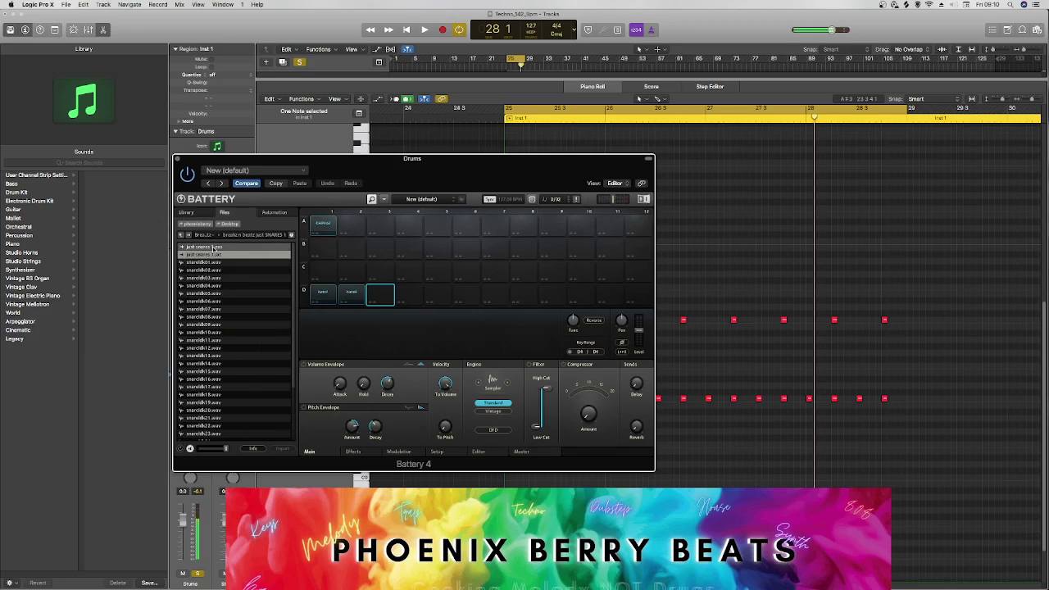
Step: Audition the first snare samples one after another, then return to the Drum n Bass folder and select CANDY PAINTED DRUM KITS
key("Down")
key("Down")
key("Down")
key("Down")
key("Down")
key("Down")
key("Down")
key("Down")
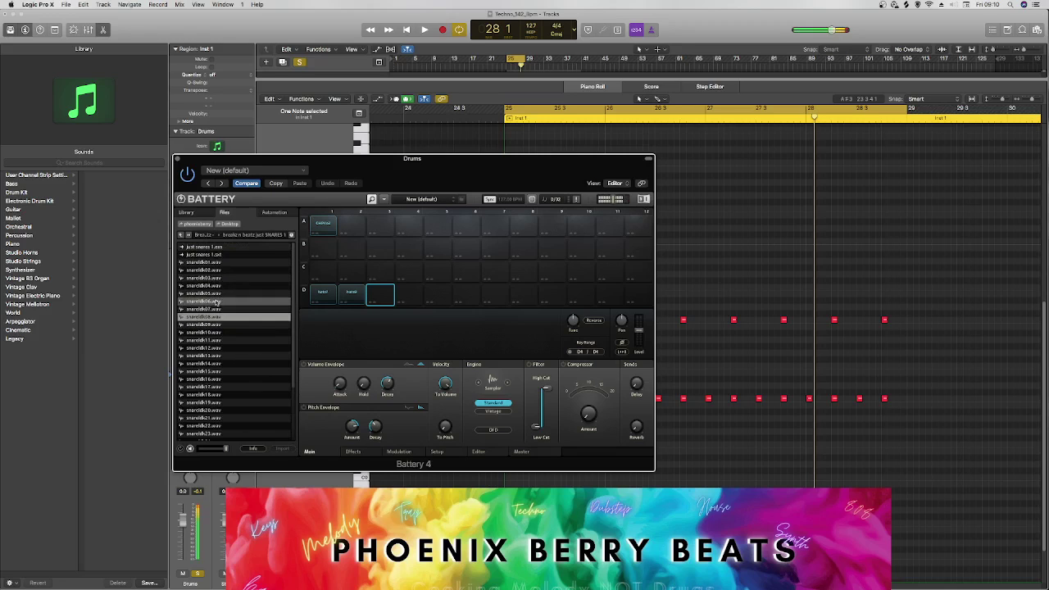
key("Down")
key("Down")
left_click(182, 235)
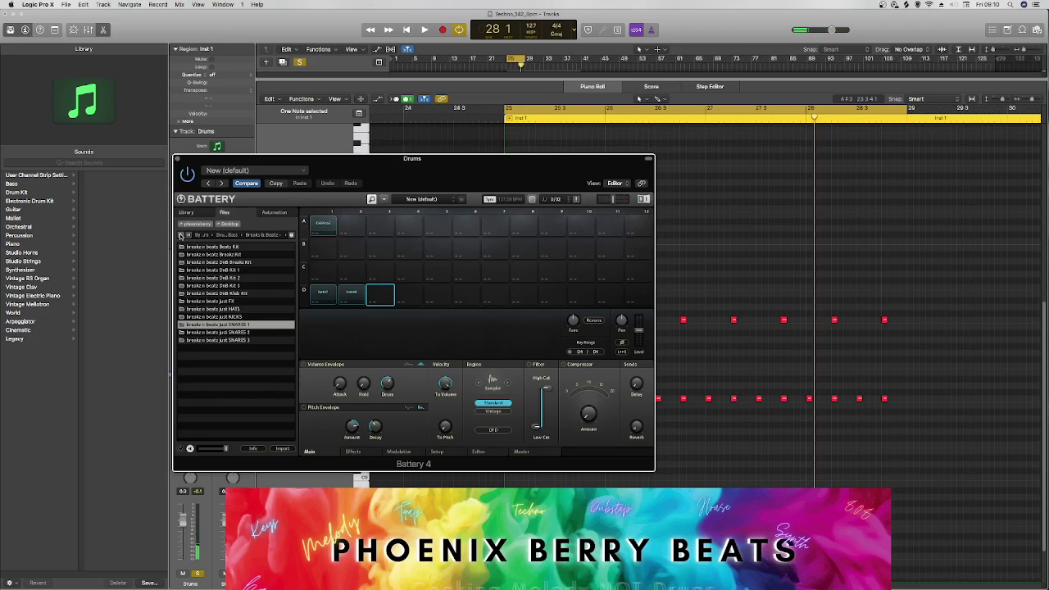
left_click(181, 235)
left_click(203, 255)
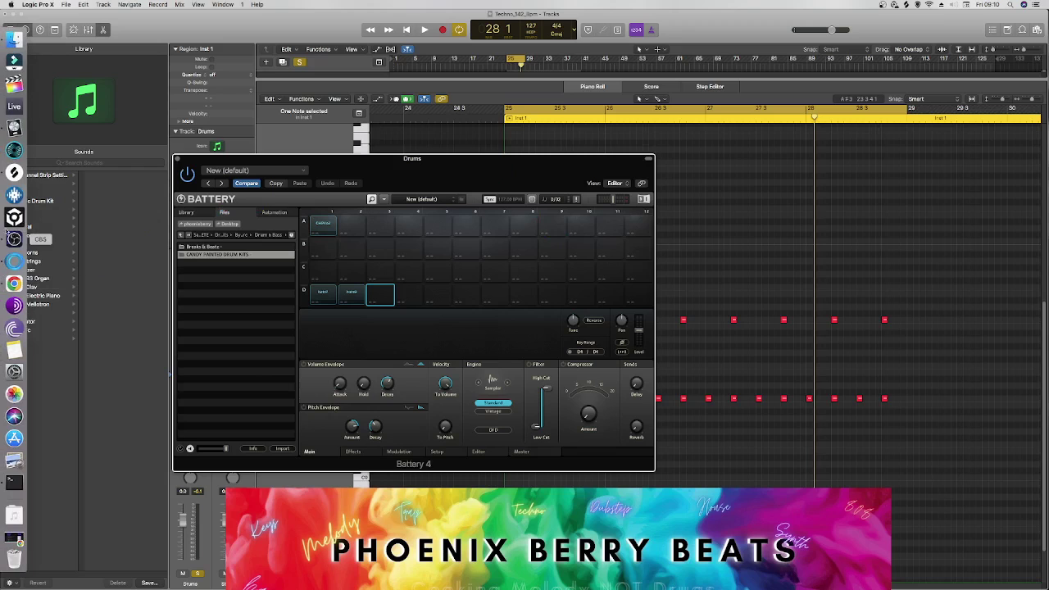
left_click(17, 239)
left_click(782, 356)
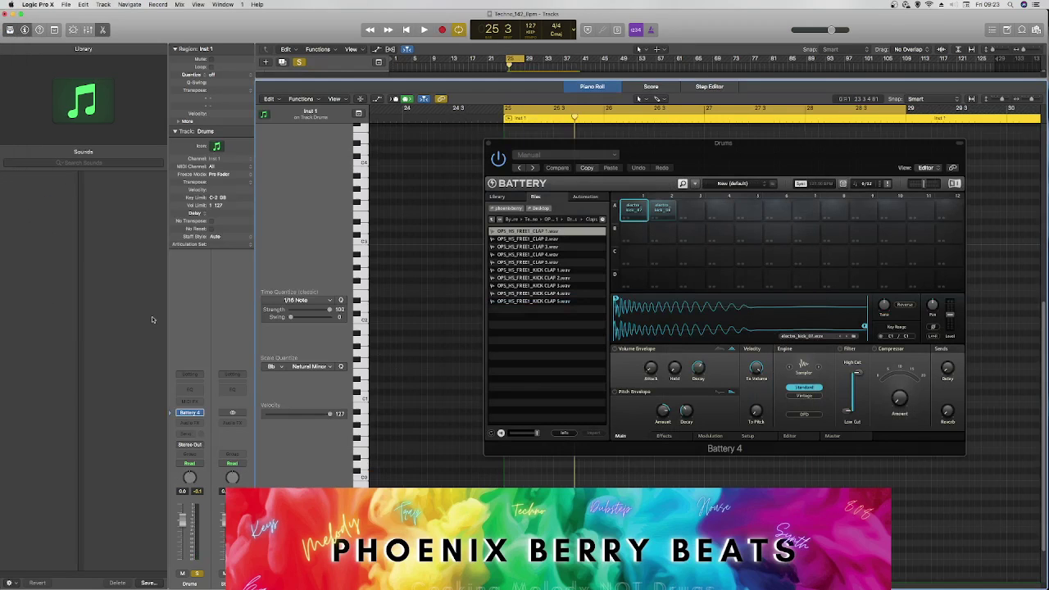
Step: Start playback, switch to OBS to check the audio levels and return to Logic Pro X
key("space")
mouse_move(2, 285)
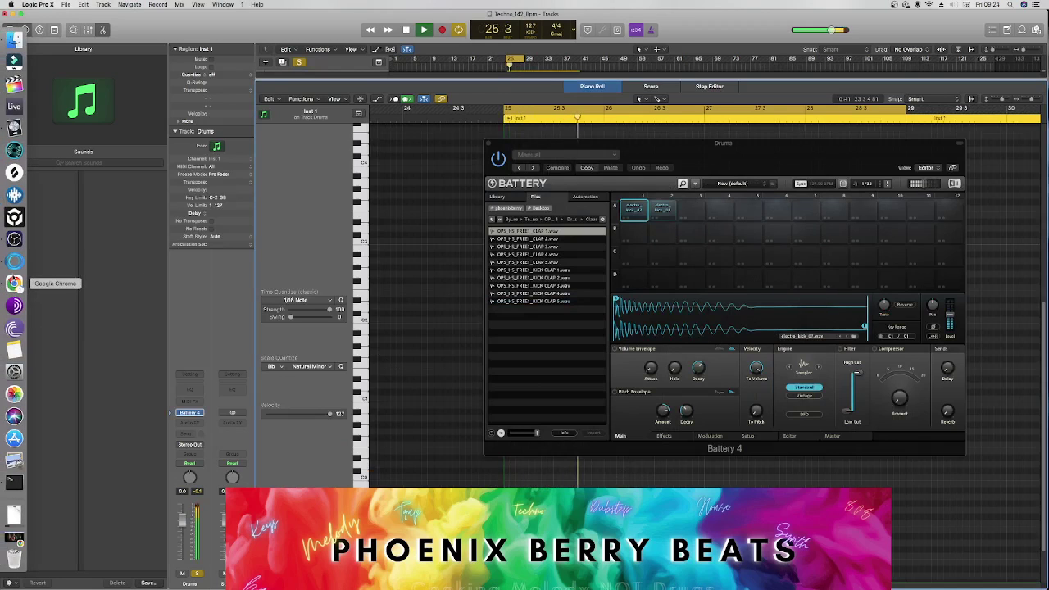
left_click(14, 238)
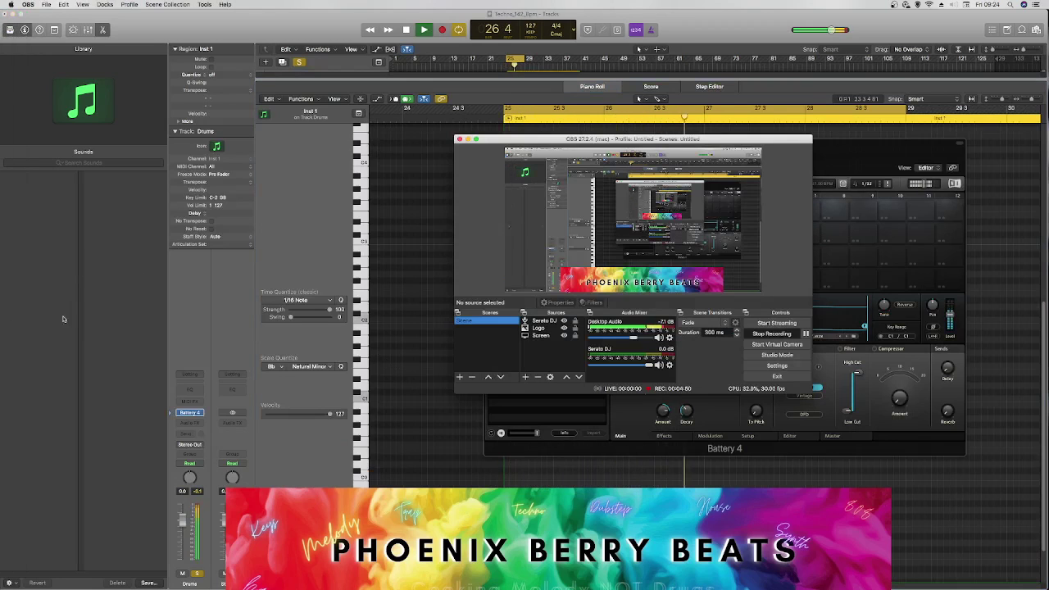
key("super+Tab")
Step: Move the Battery window clear of the notes, audition the claps and load OPS_HS_FREE1_CLAP 3.wav into cell B1
left_click_drag(725, 161, 607, 387)
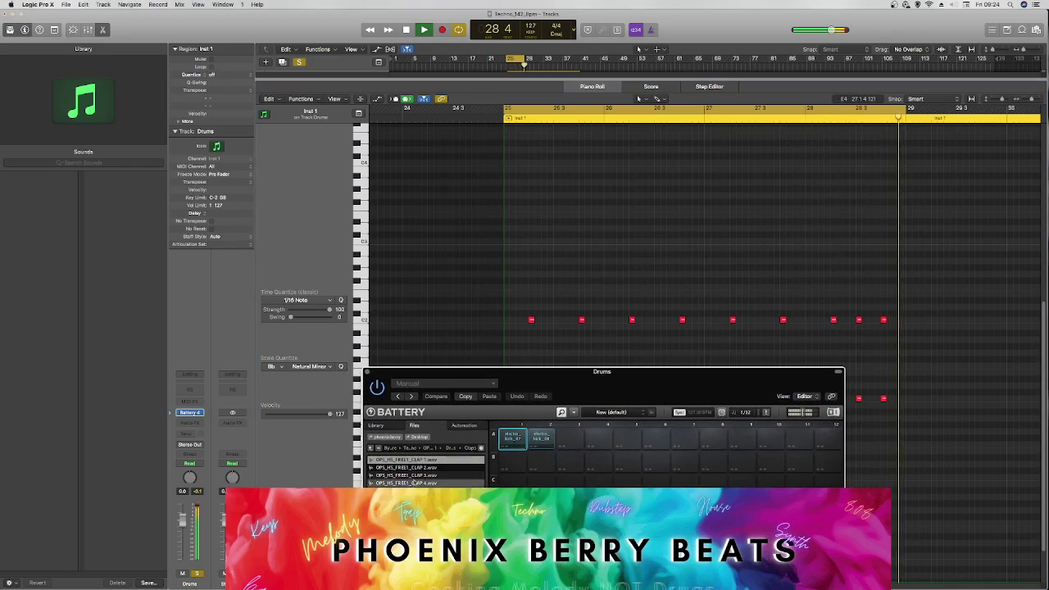
left_click(421, 467)
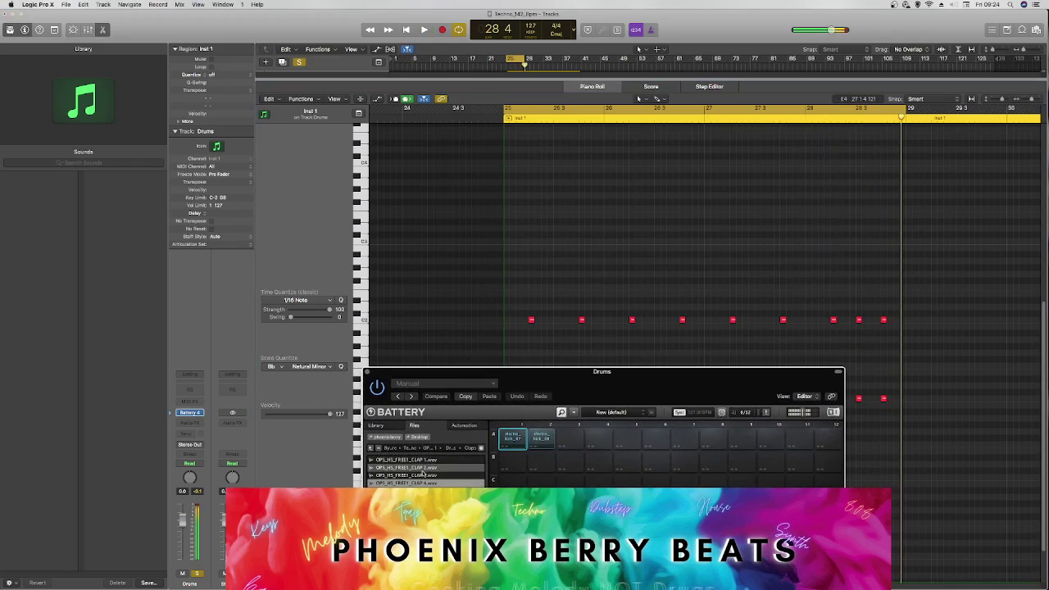
left_click(424, 475)
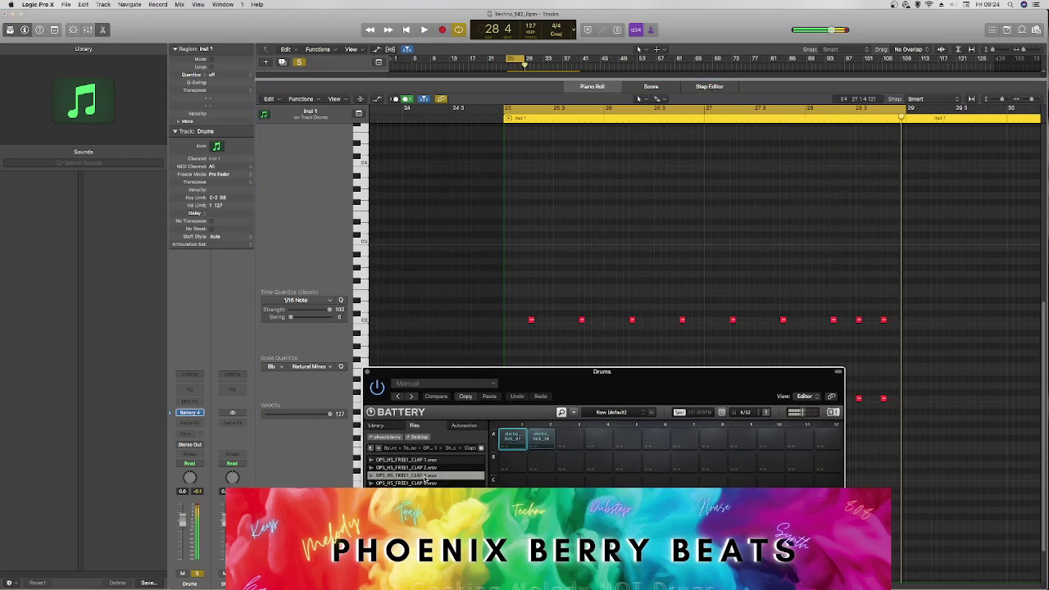
left_click_drag(527, 464, 517, 460)
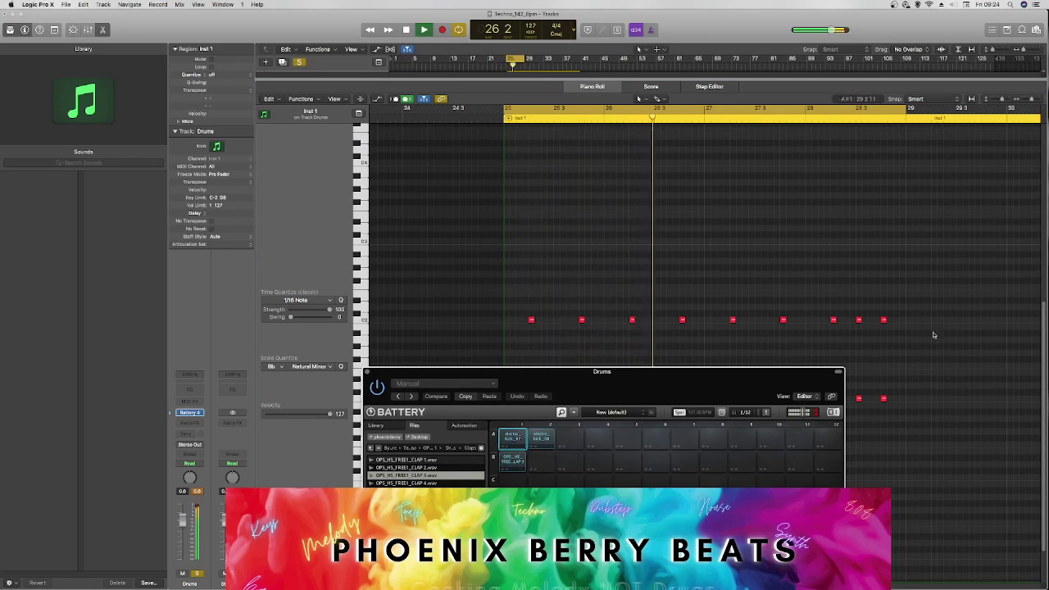
Step: Set the velocity of all nine C2 clap notes to 86, move the Battery window aside and stop playback
left_click_drag(942, 327, 476, 314)
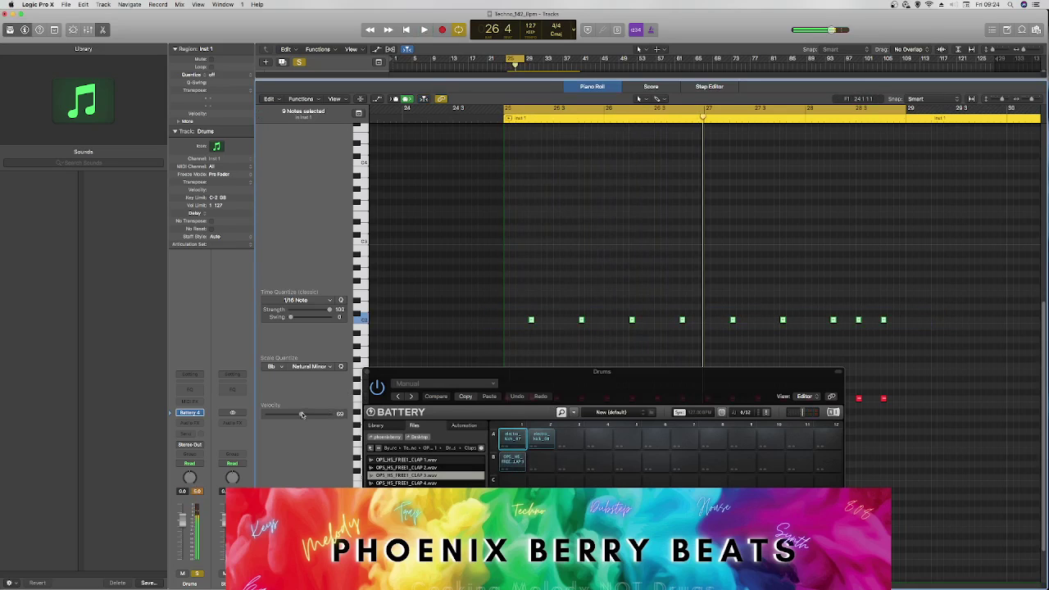
left_click_drag(301, 414, 307, 415)
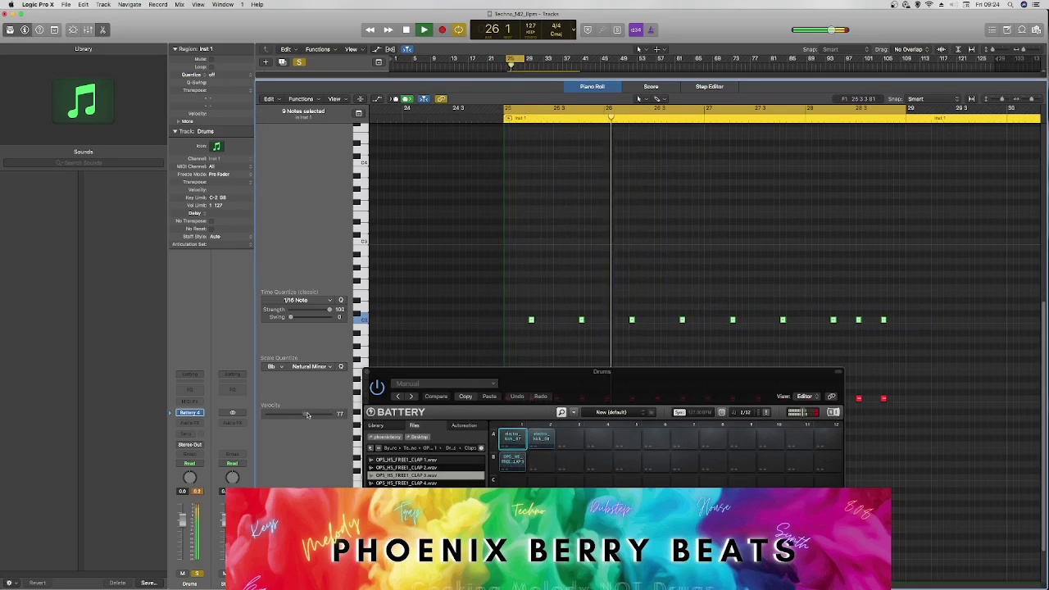
left_click_drag(436, 377, 46, 20)
key("space")
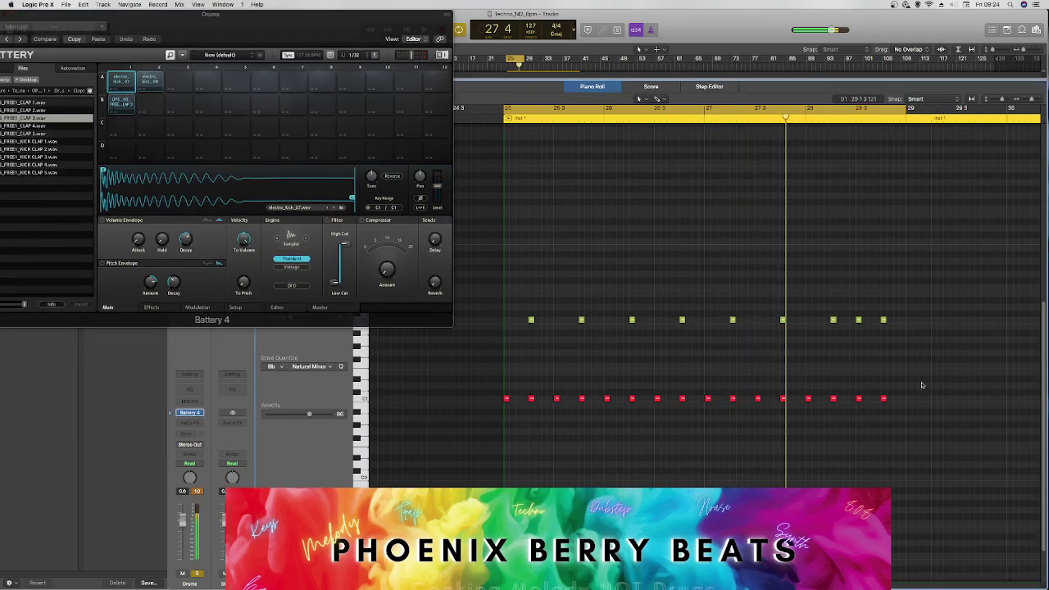
Step: Replace the notes from bar 28 onward with a copy of the bars 25 to 27 kick and clap pattern, and play it
left_click_drag(932, 416, 805, 288)
left_click_drag(826, 447, 516, 382)
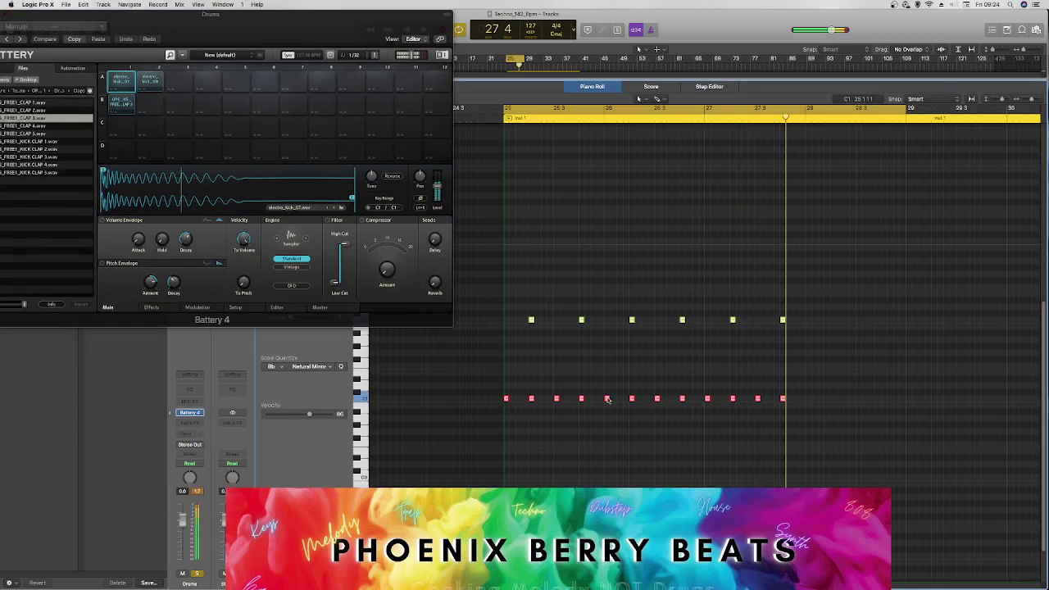
left_click_drag(607, 399, 807, 401)
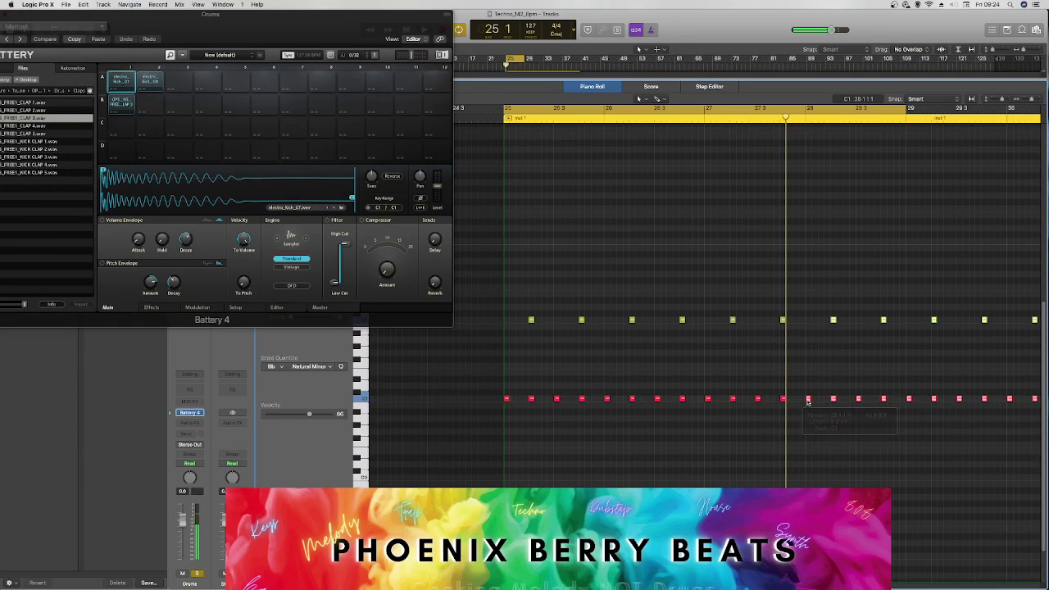
key("space")
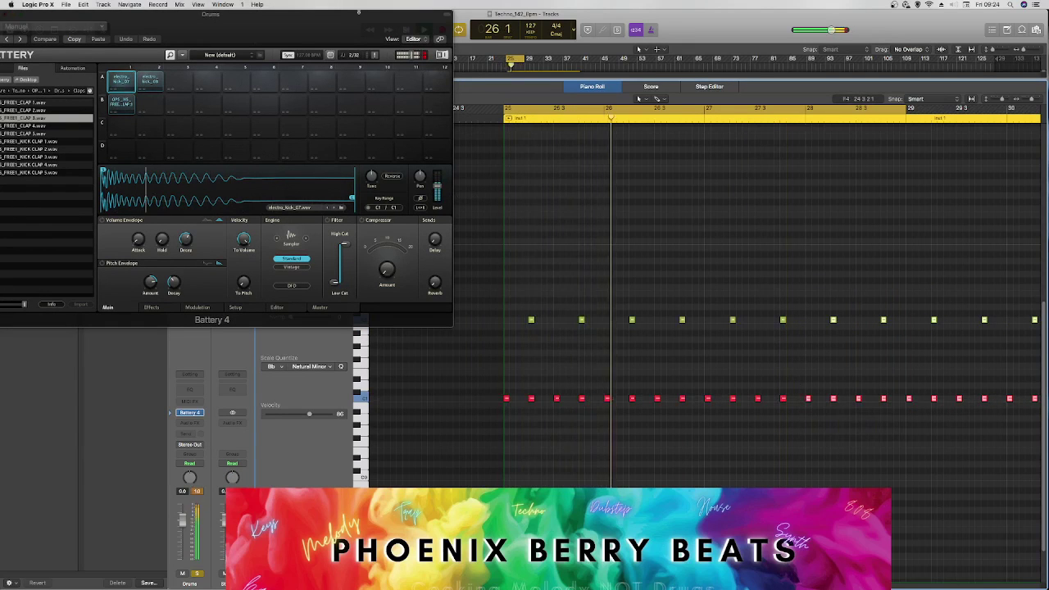
Step: Select the eleven C2 clap notes and set their time quantize swing to about 42 while listening to the loop
left_click_drag(341, 12, 713, 361)
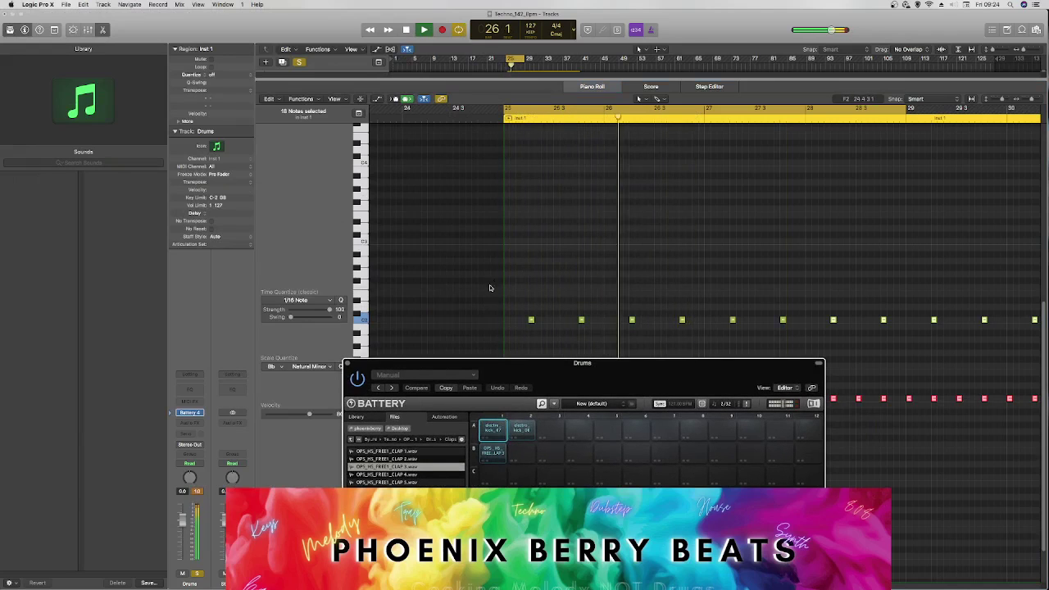
key("space")
left_click_drag(475, 288, 1041, 352)
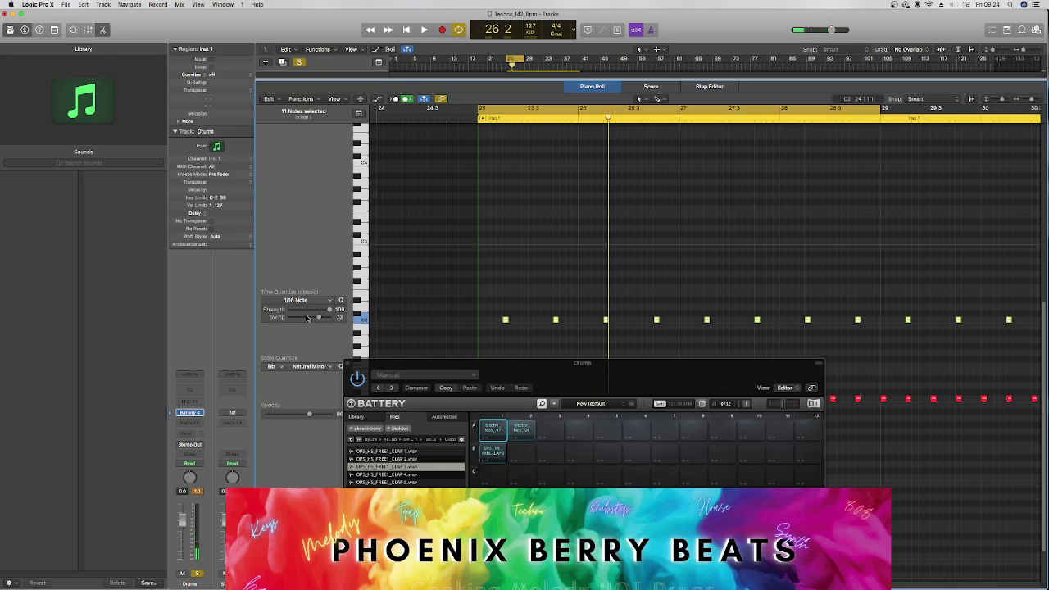
key("space")
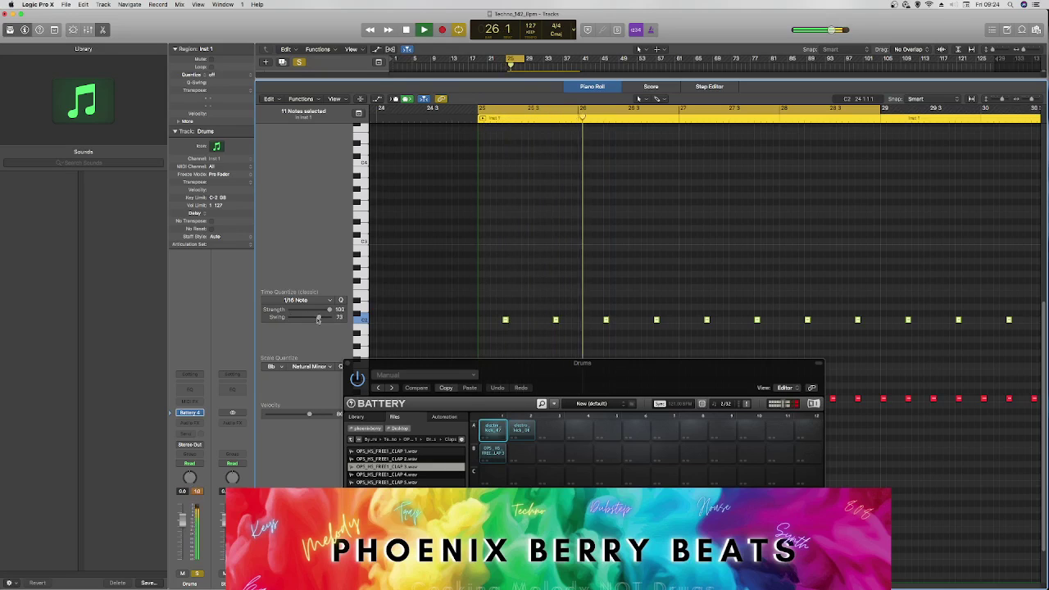
mouse_move(318, 320)
left_mouse_down()
mouse_move(483, 329)
mouse_move(315, 325)
left_mouse_up()
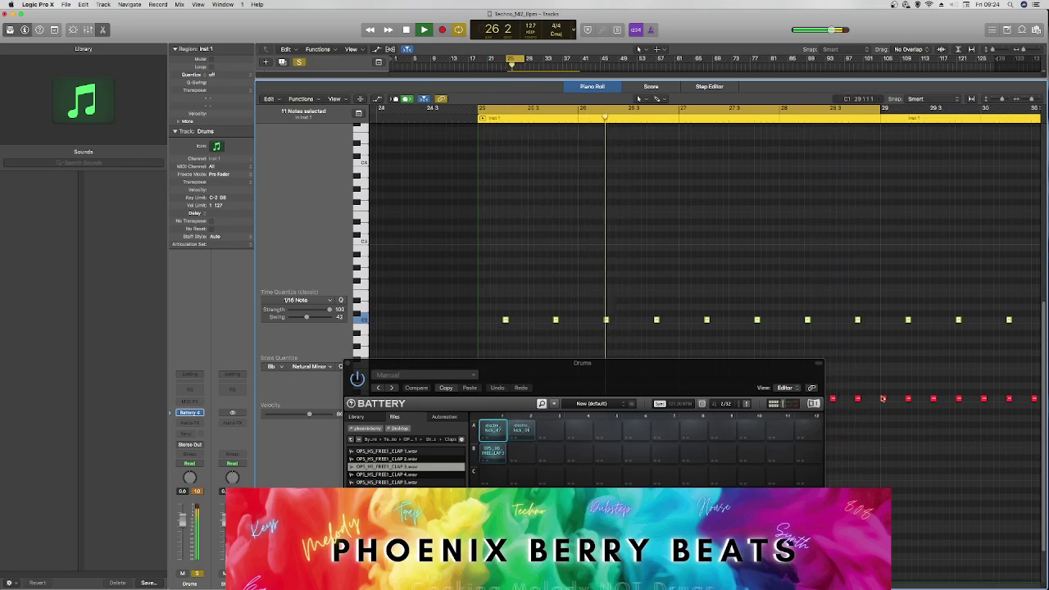
key("space")
Step: Transpose the first seven C1 kick notes up to C#1, play the loop and clear the Battery window from the notes
left_click_drag(581, 362, 884, 63)
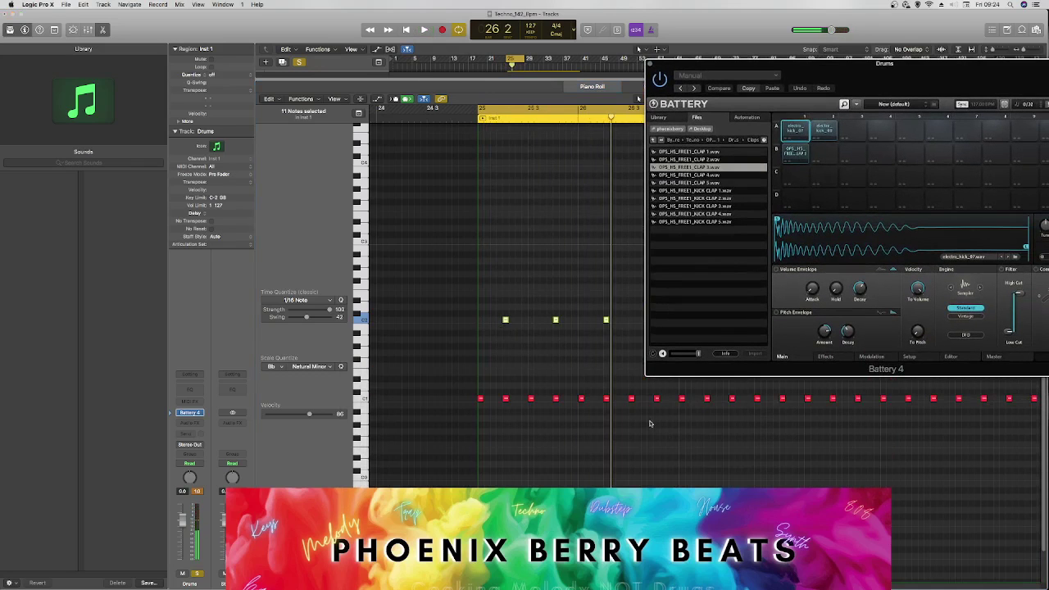
left_click_drag(649, 424, 481, 394)
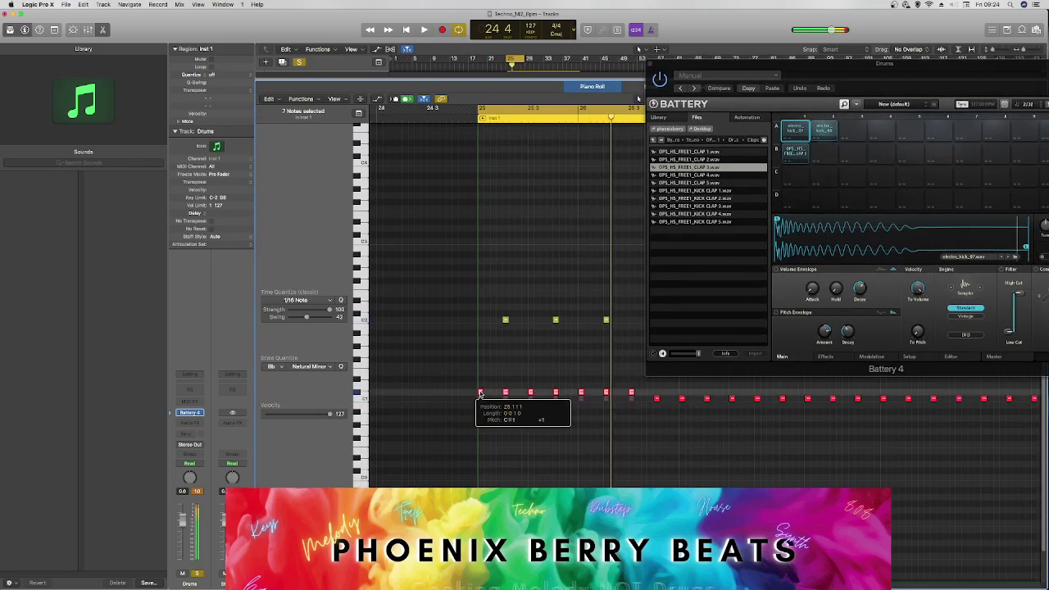
key("space")
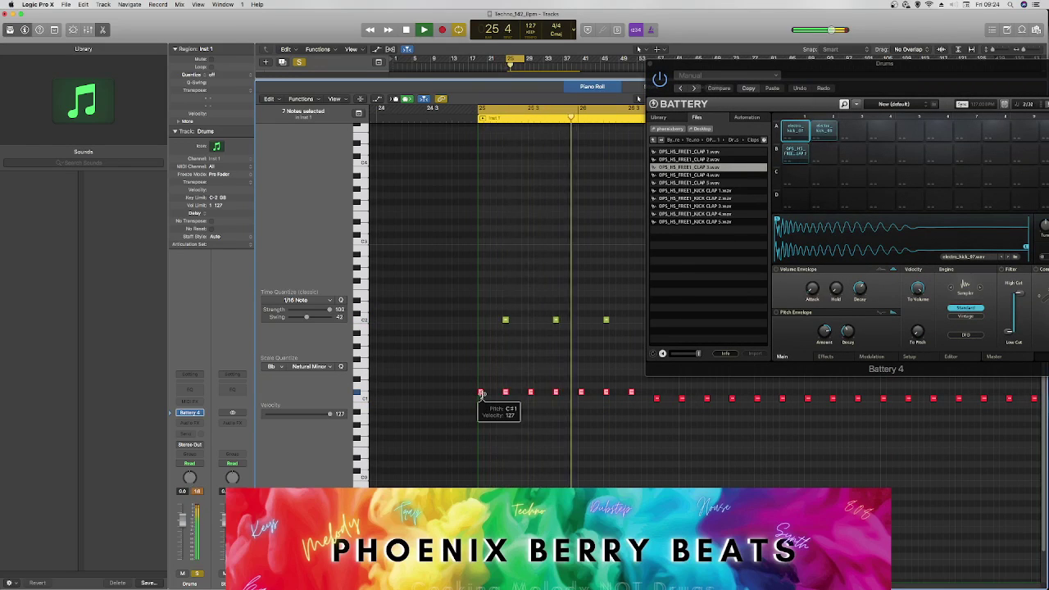
double_click(845, 73)
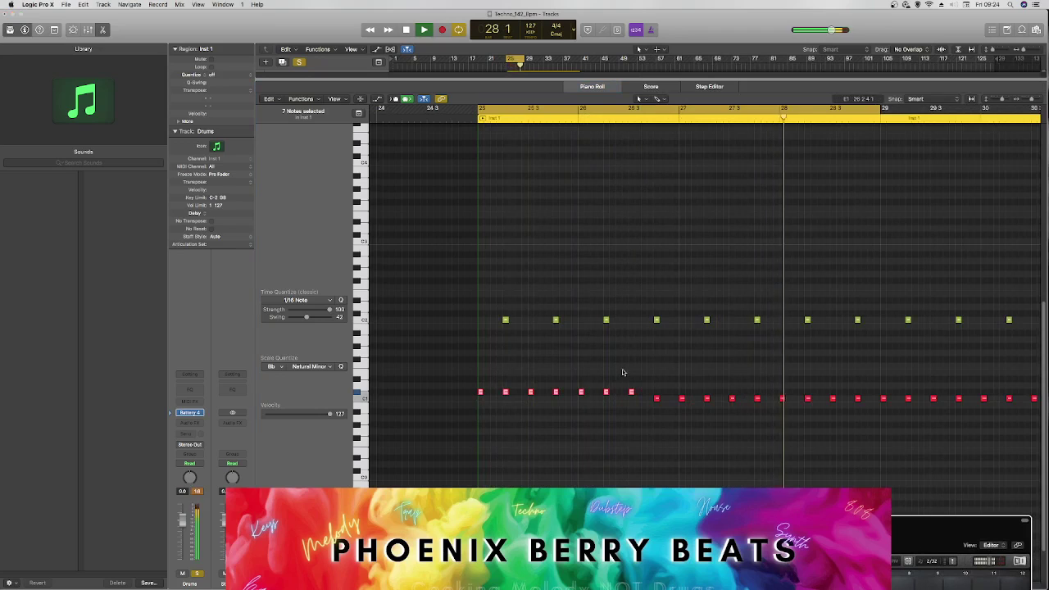
Step: Add three C1 kick notes on beats 1 to 3 of bar 26 beneath the C#1 notes, then listen to the pattern
key("space")
left_click(639, 406)
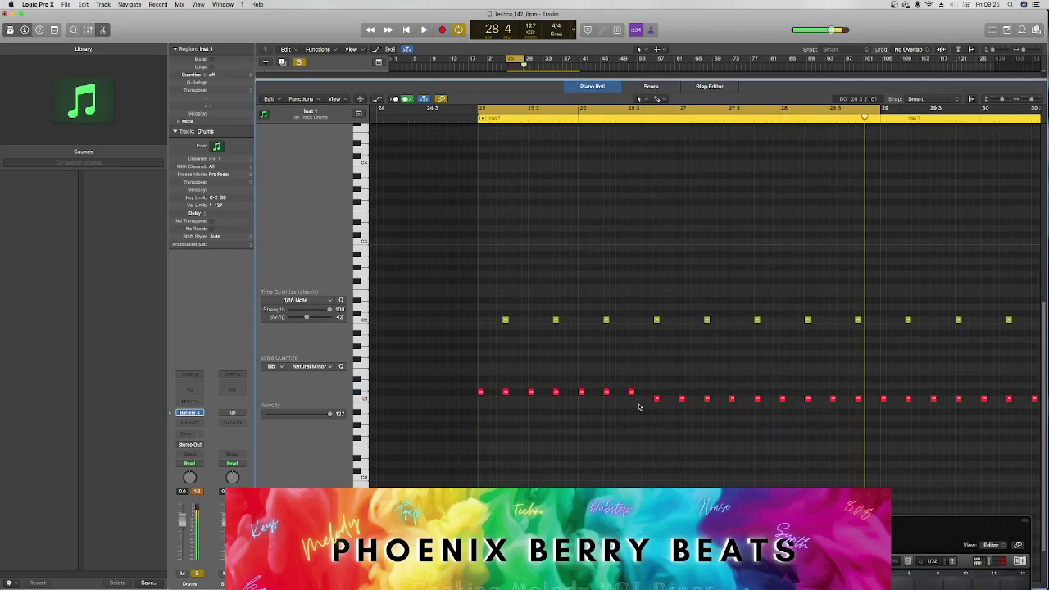
left_click(657, 401)
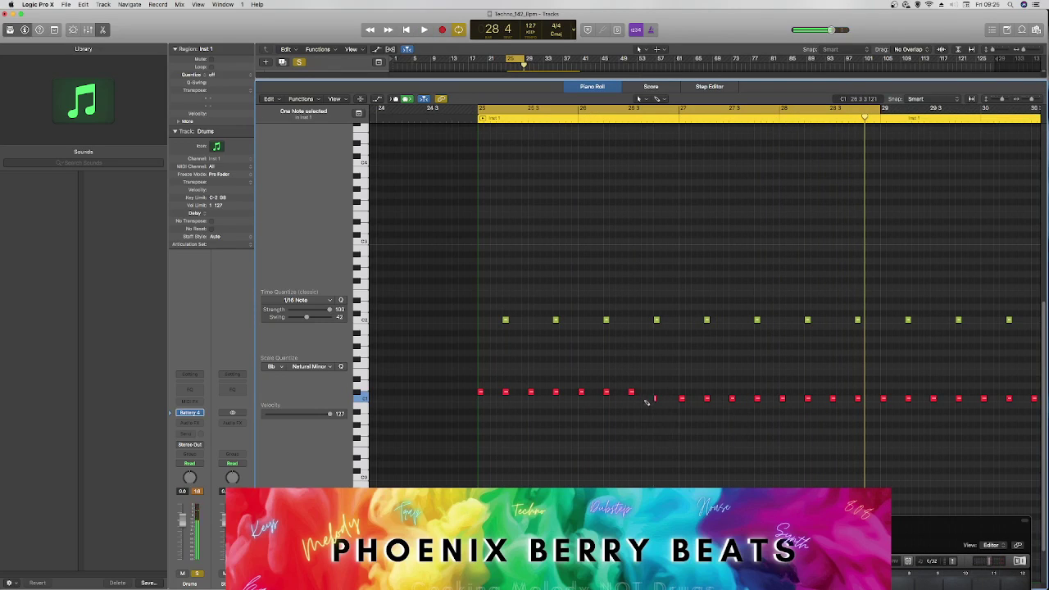
key("i")
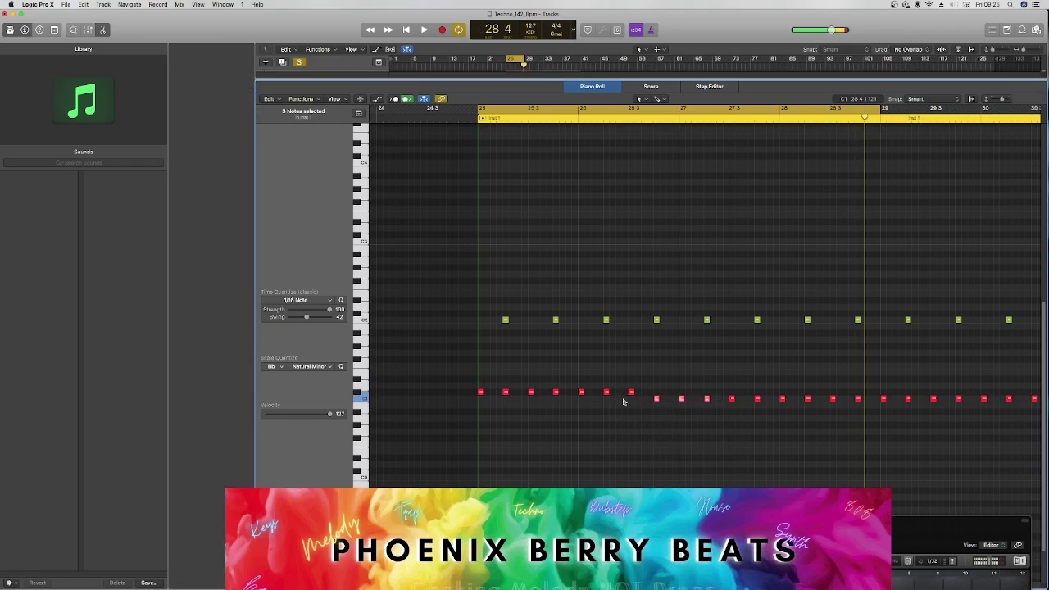
left_click_drag(581, 393, 581, 399, "alt")
key("space")
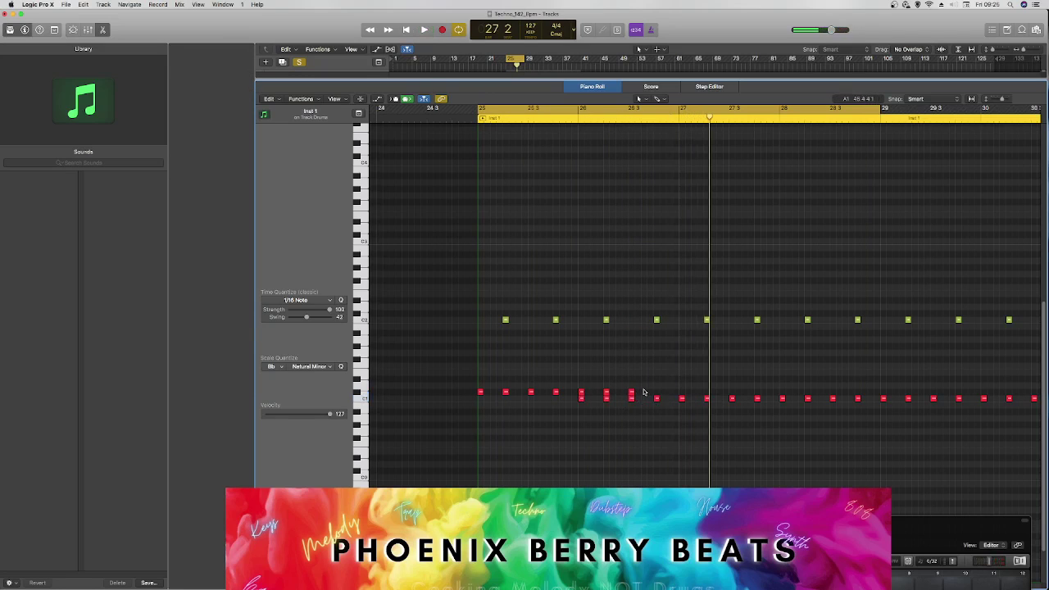
Step: Try moving the three C1 kick notes of bar 26 up to C#1, starting on beat 4, and listen to the pattern
mouse_move(662, 121)
left_mouse_down()
mouse_move(685, 122)
mouse_move(658, 121)
left_mouse_up()
left_click(679, 118)
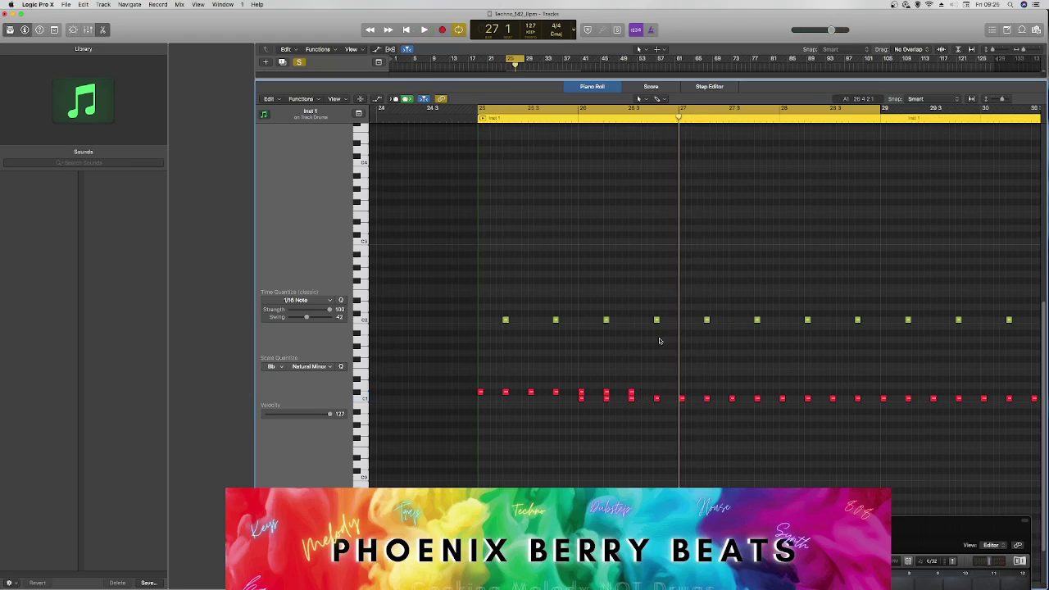
left_click(629, 394)
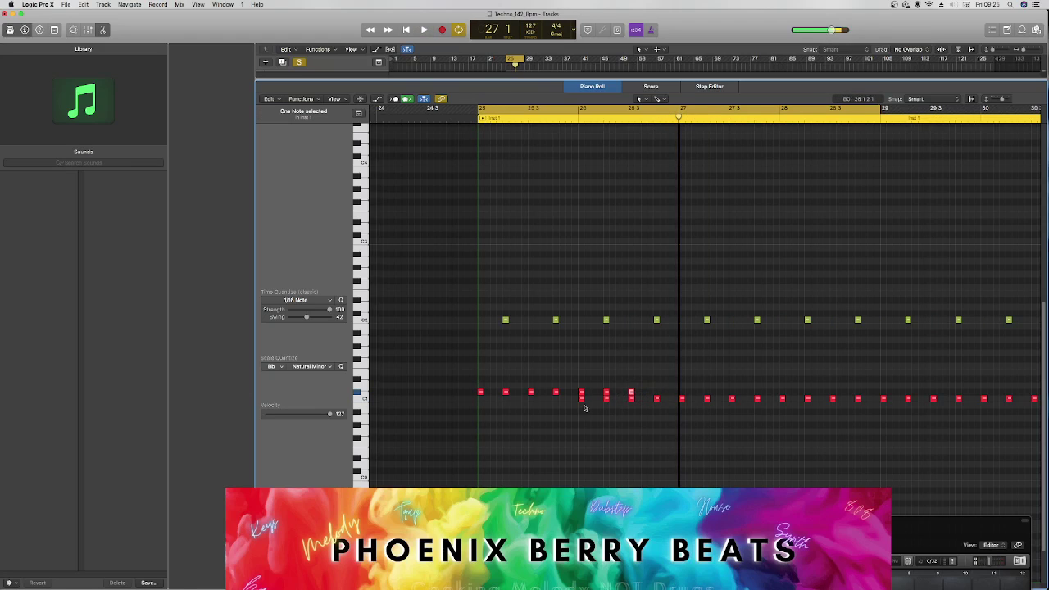
left_click_drag(631, 399, 706, 397)
key("space")
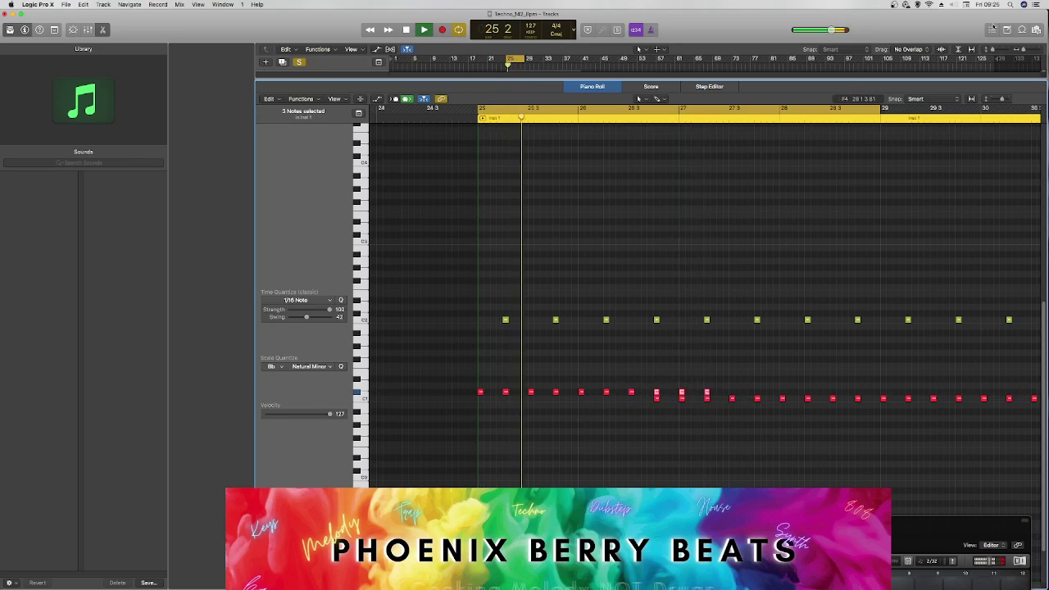
left_click_drag(1003, 99, 999, 99)
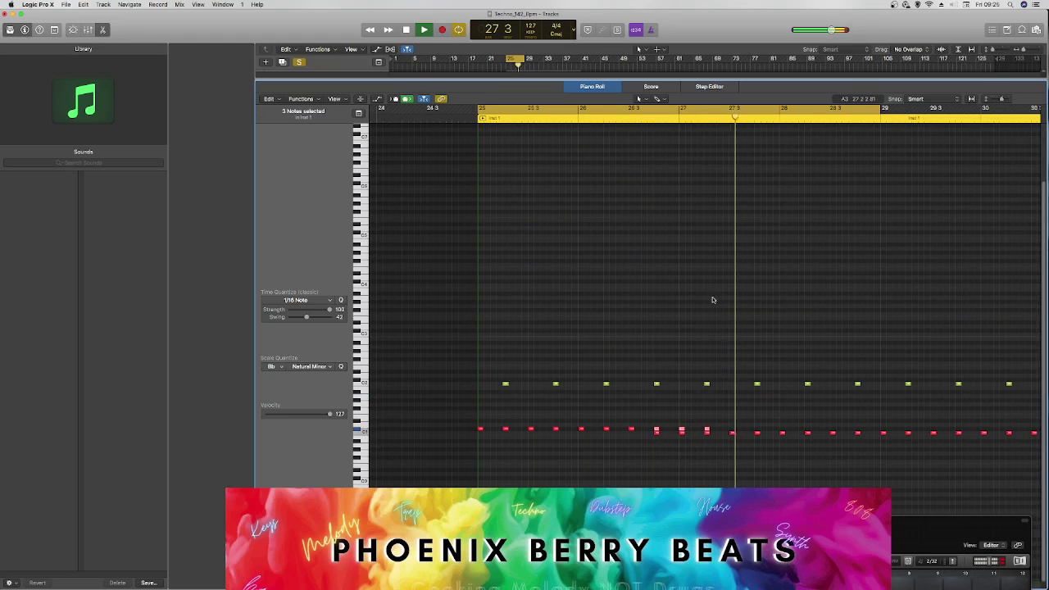
key("space")
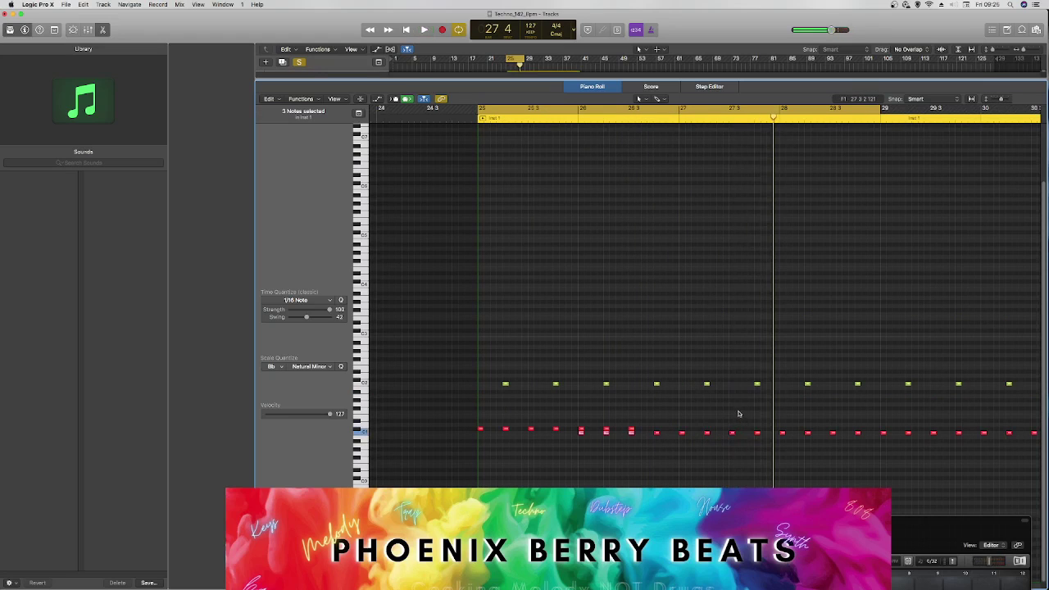
Step: Delete the seven C#1 kick notes across bars 25 and 26
left_click_drag(646, 431, 470, 424)
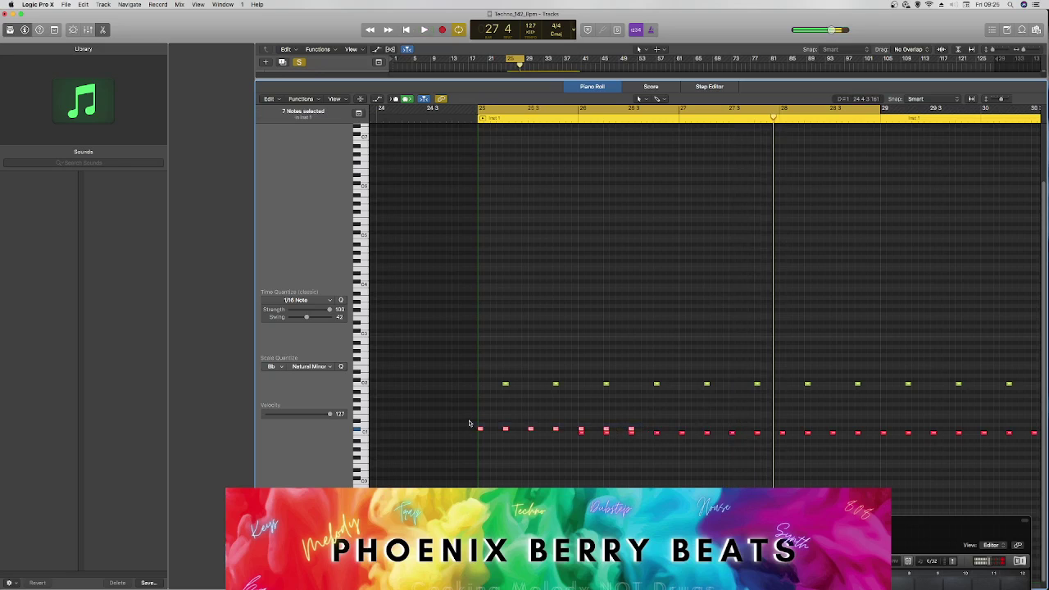
key("space")
key("space")
Step: Move the remaining C1 kick notes so the row starts at bar 25, keep them on C1 and listen to the loop
left_click_drag(578, 445, 1044, 431)
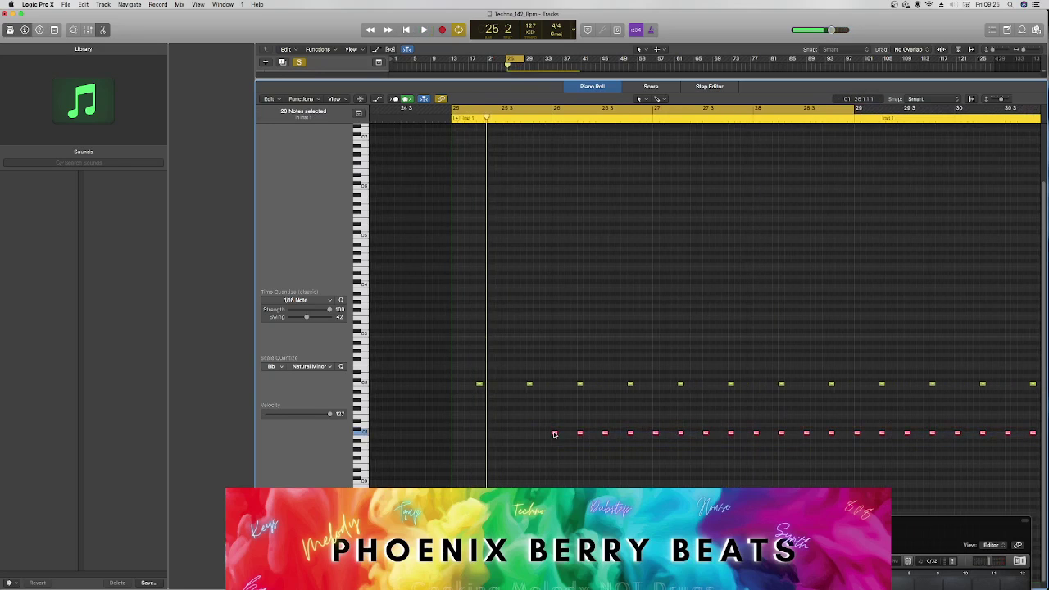
left_click_drag(554, 435, 454, 429)
key("space")
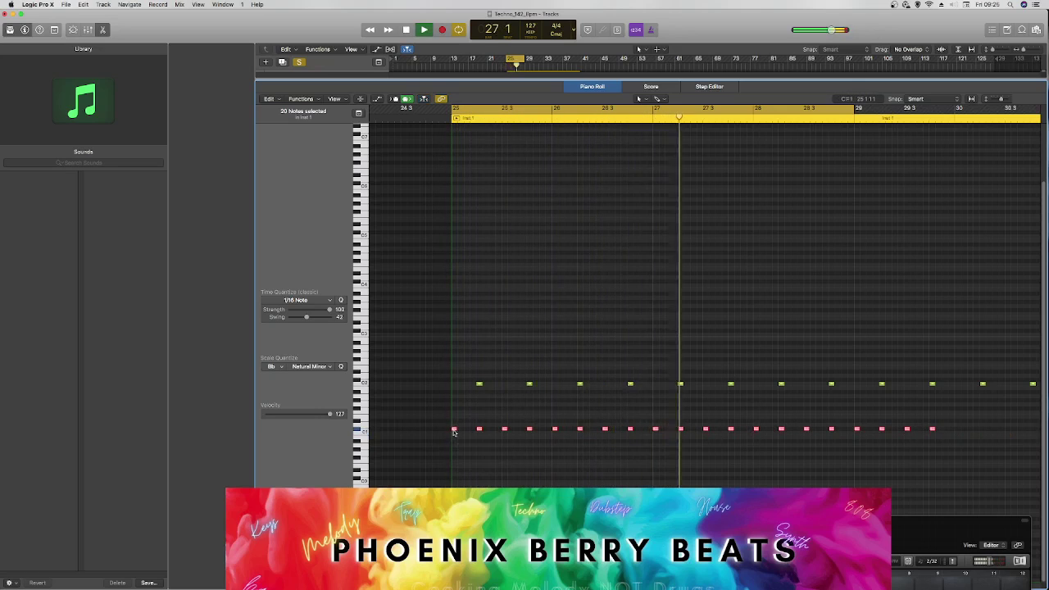
left_click_drag(454, 431, 454, 435)
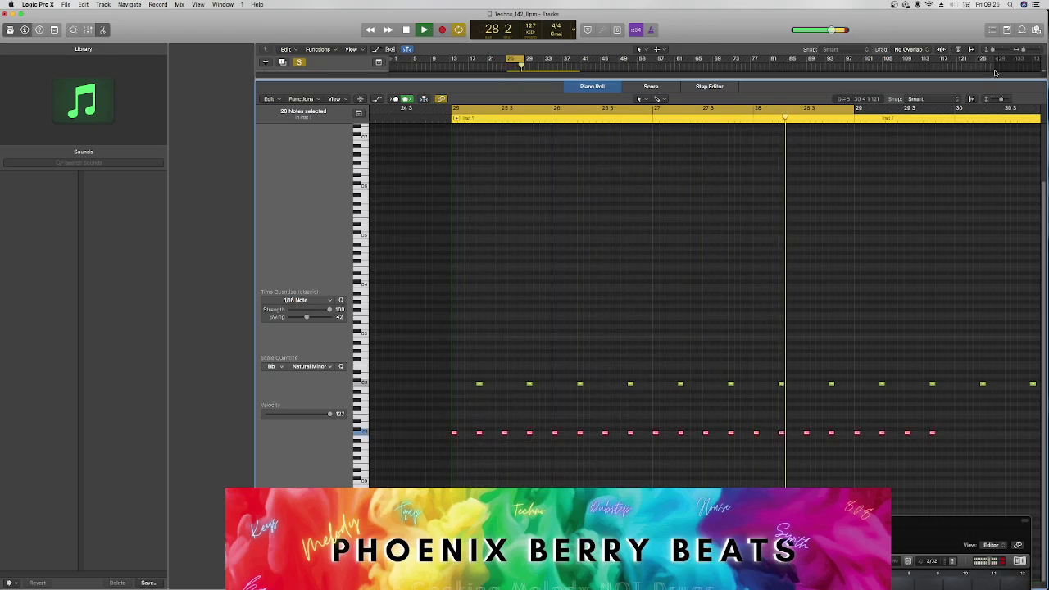
key("space")
Step: Show the Drums channel strip and the Battery window, and browse up from the Claps folder to the Techno sample folder
key("i")
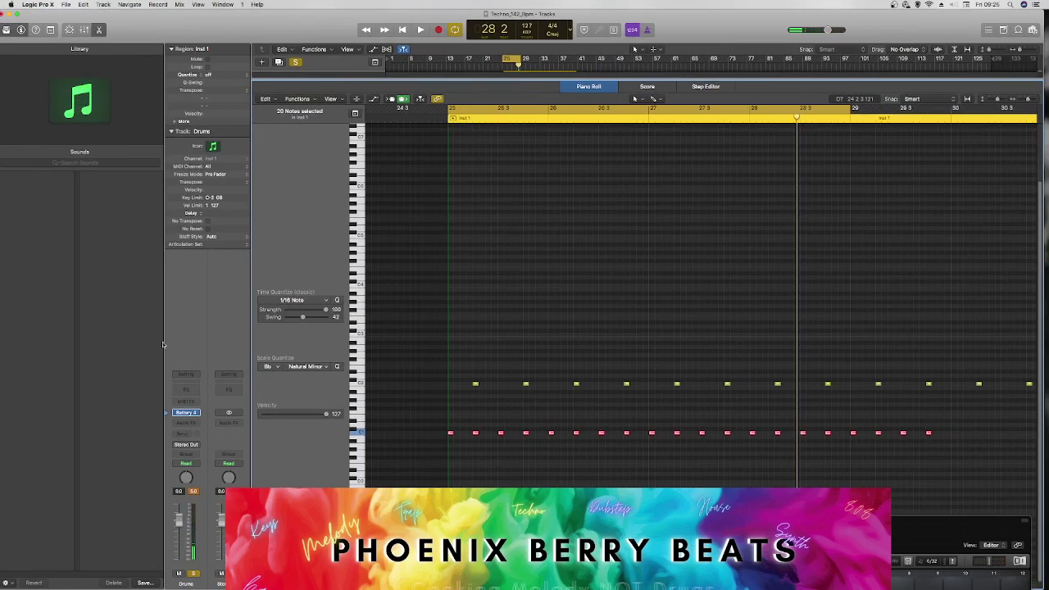
key("v")
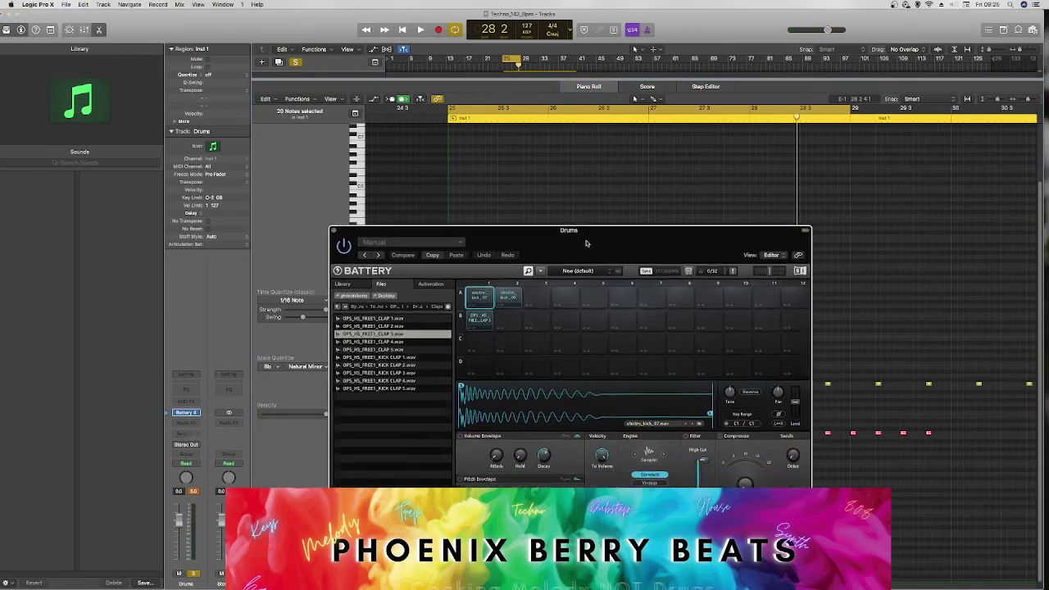
left_click(324, 282)
left_click(324, 282)
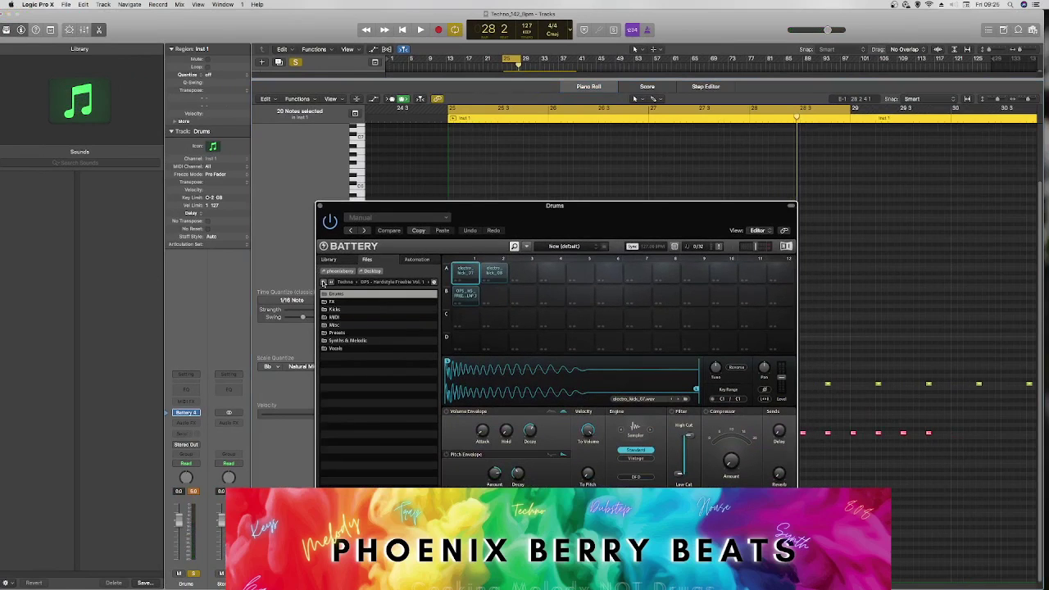
left_click(324, 282)
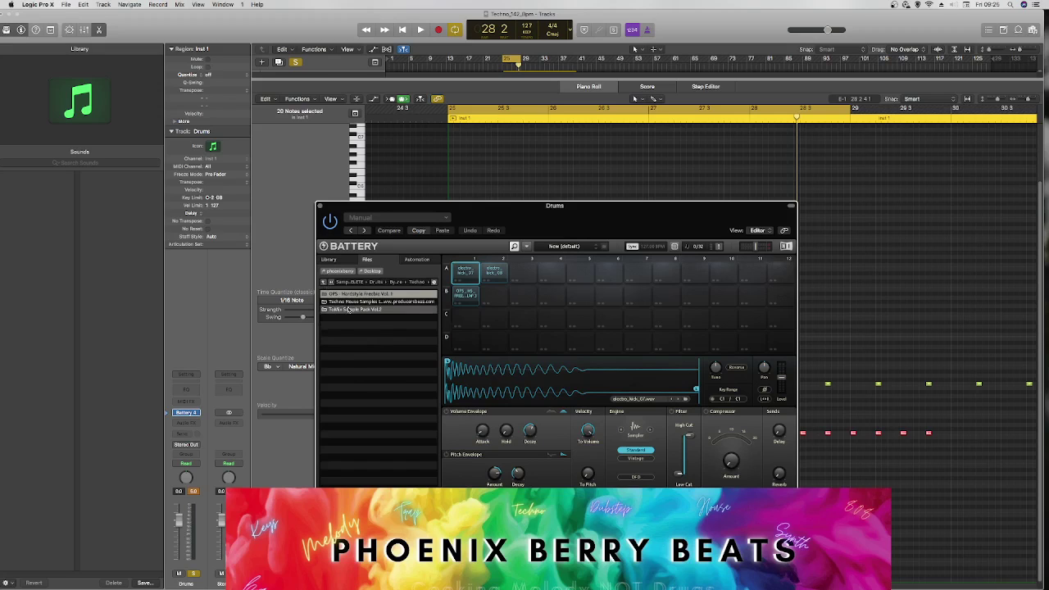
left_click(324, 282)
left_click(323, 281)
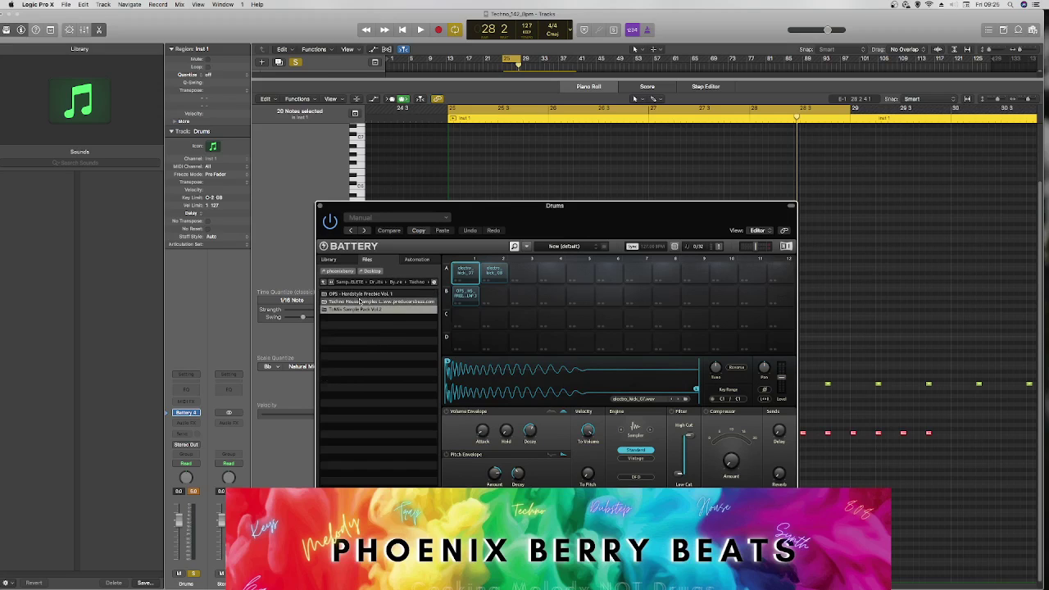
Step: Look into the Techno House Samples folder, and open Top Kicks within the Drums folder of OPS - Hardstyle Freebie Vol. 1
double_click(359, 301)
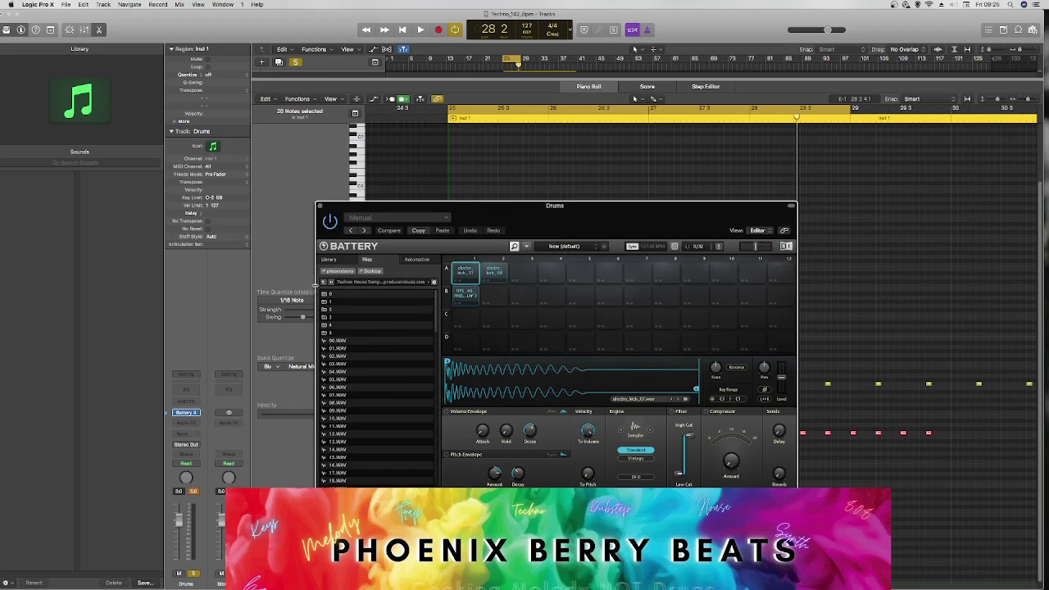
left_click(324, 282)
double_click(364, 294)
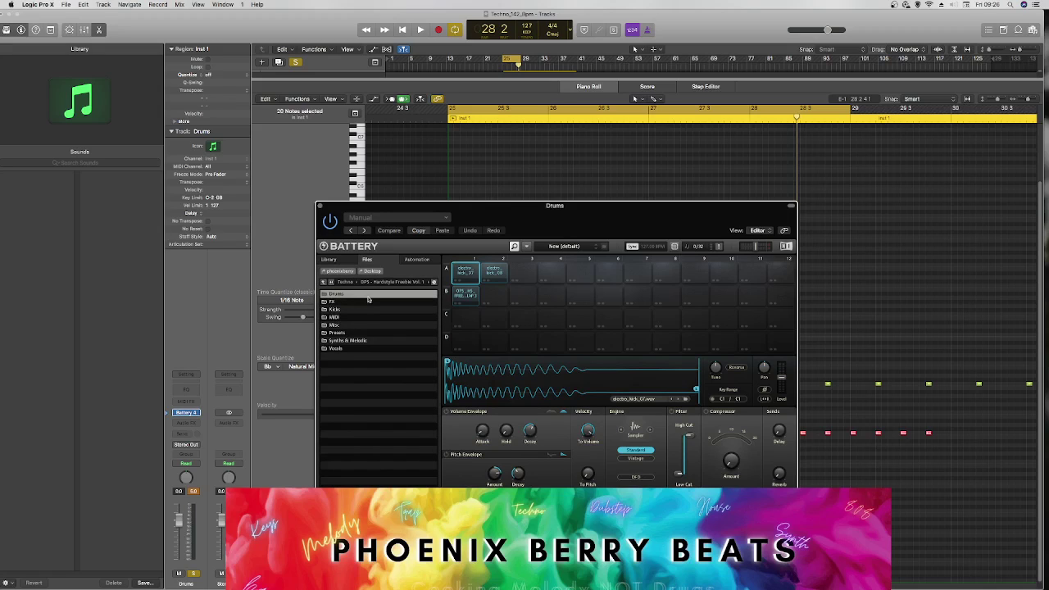
double_click(366, 341)
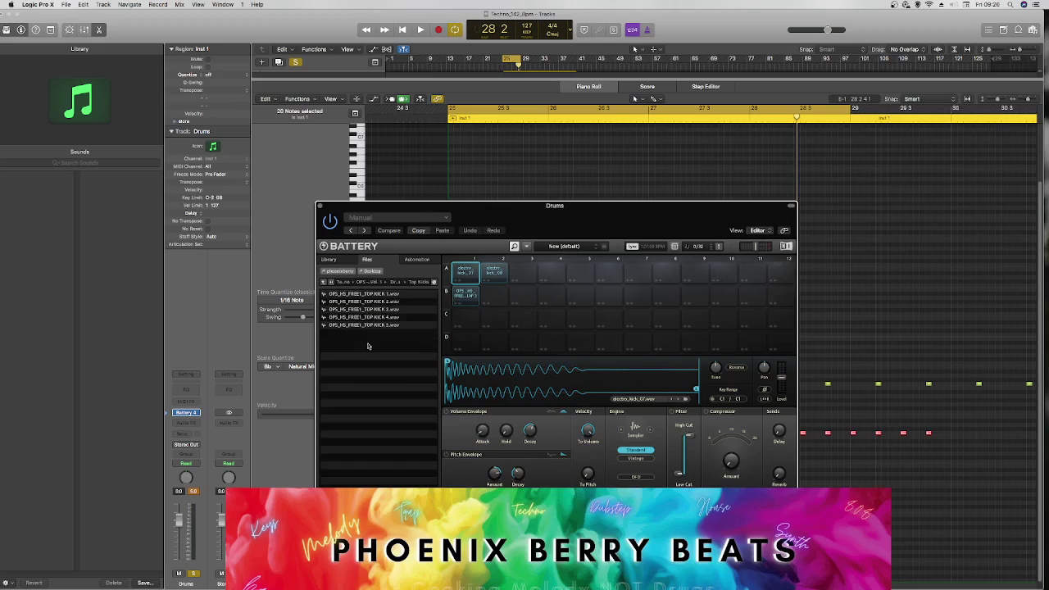
Step: Try OPS_HS_FREE1_TOP KICK 3.wav and OPS_HS_FREE1_TOP KICK 2.wav in cell A1 against the playing loop
left_click(368, 309)
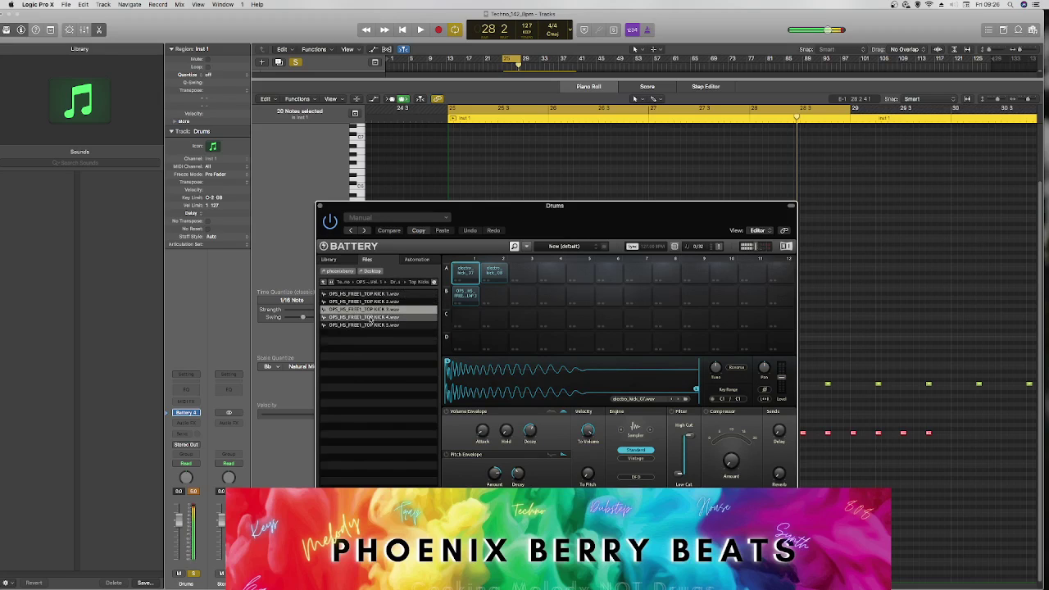
key("Up")
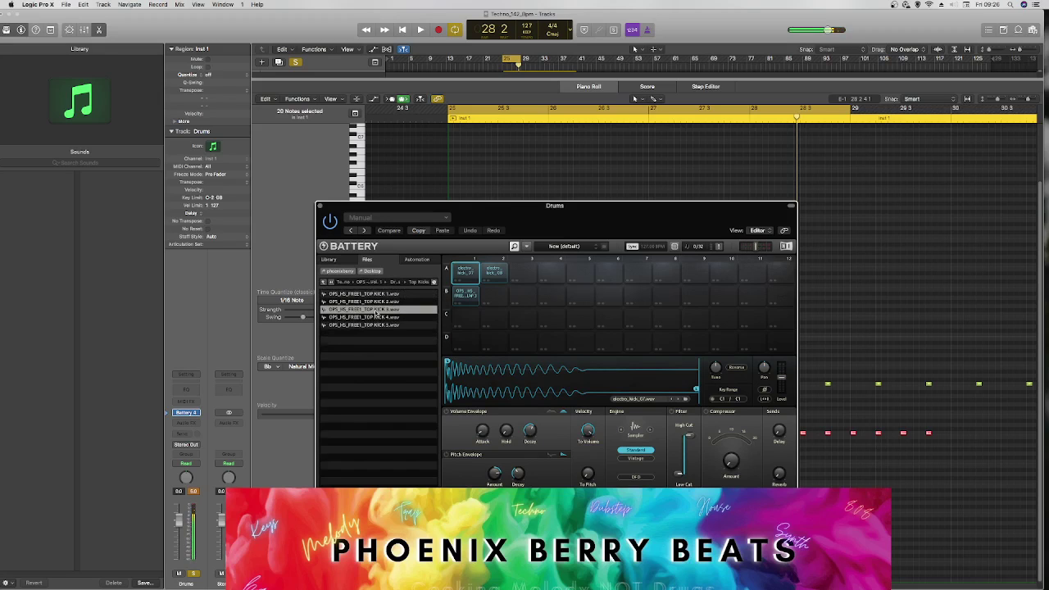
left_click_drag(442, 292, 441, 292)
key("space")
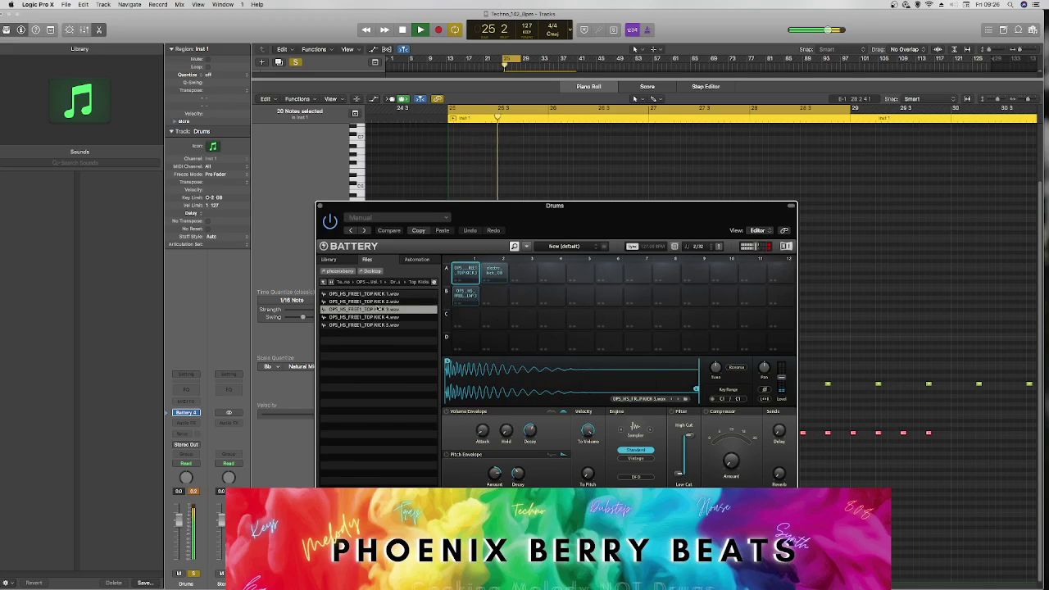
left_click(381, 302)
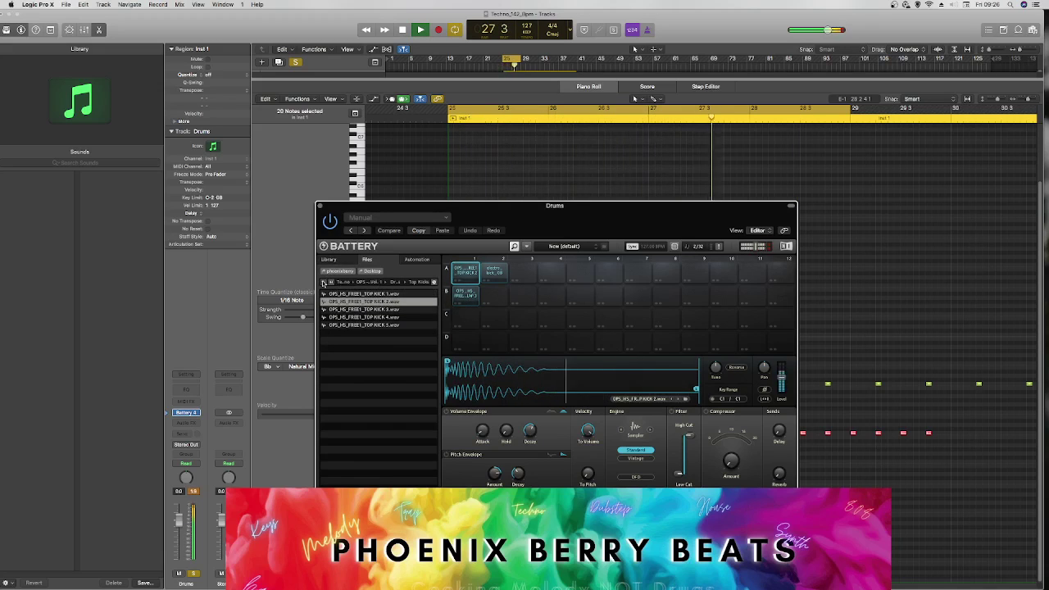
Step: Browse to the By Genre samples and open the Electro Kicks folder of the Electro - House & Techno Kit
left_click(323, 283)
left_click(324, 282)
left_click(324, 283)
left_click(323, 282)
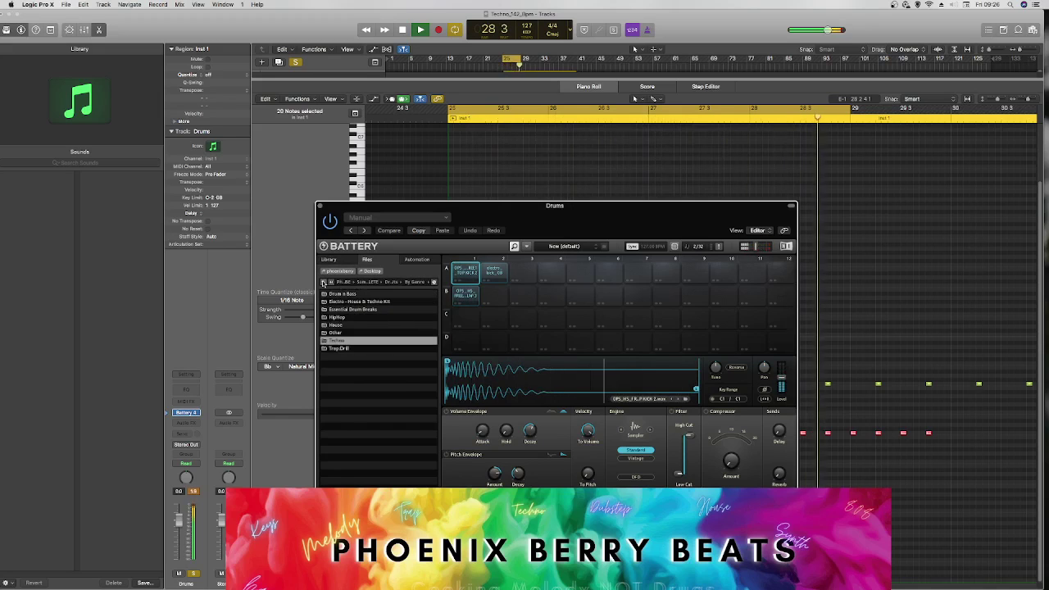
left_click(352, 301)
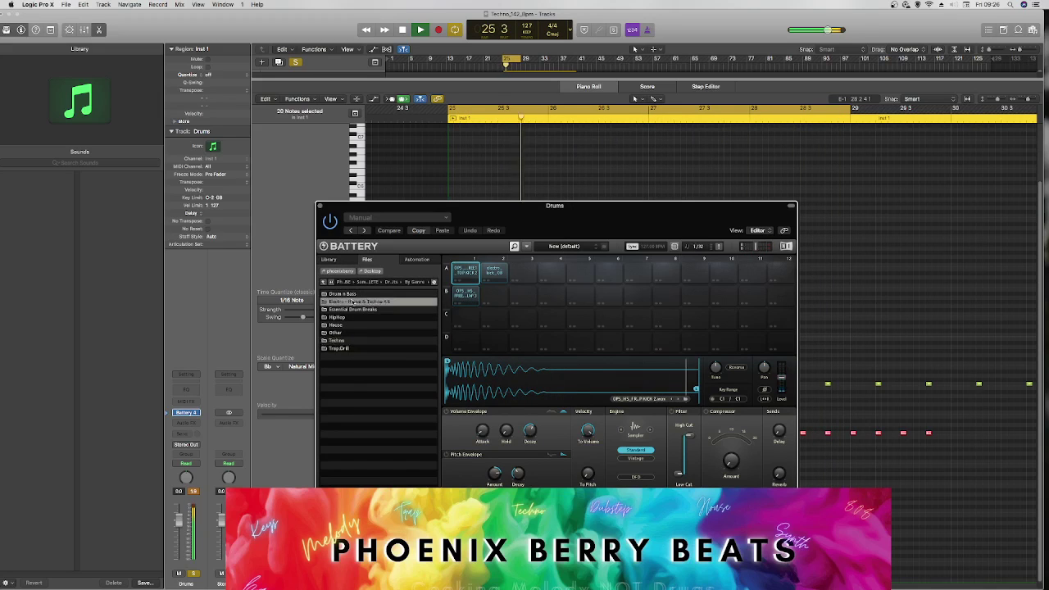
double_click(350, 303)
double_click(350, 302)
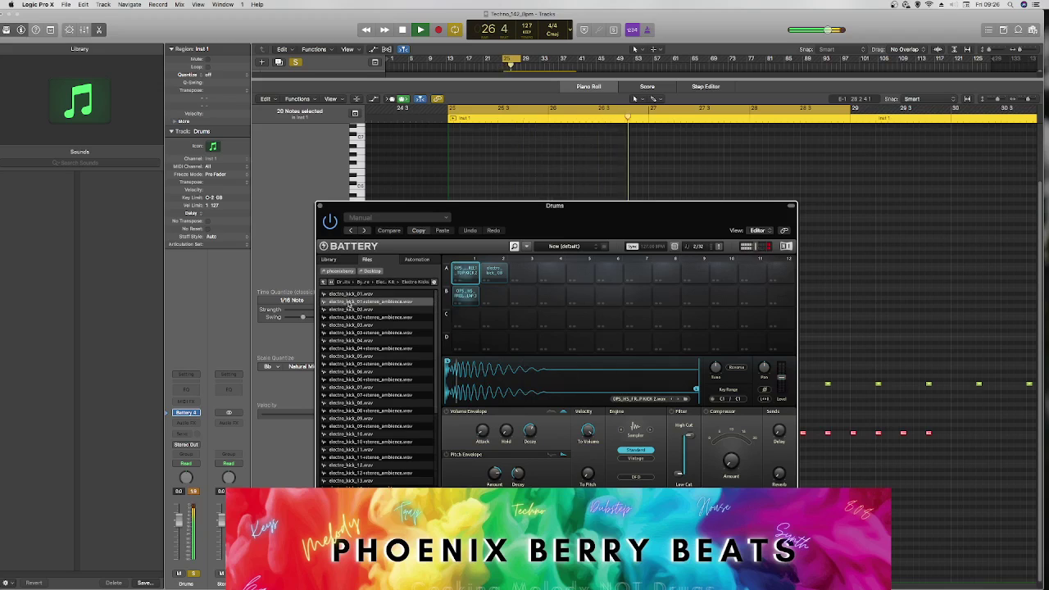
Step: Try electro_kick_01, 20, 19 and 18 in cell A1 while the loop plays
double_click(350, 294)
scroll(352, 369, "down", 3)
left_click(354, 356)
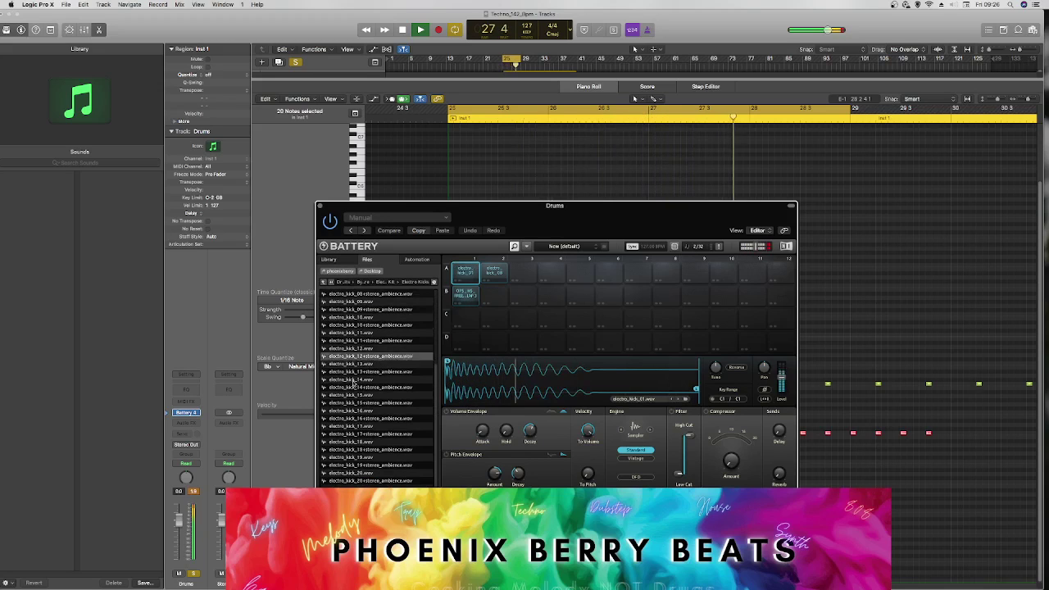
left_click(373, 474)
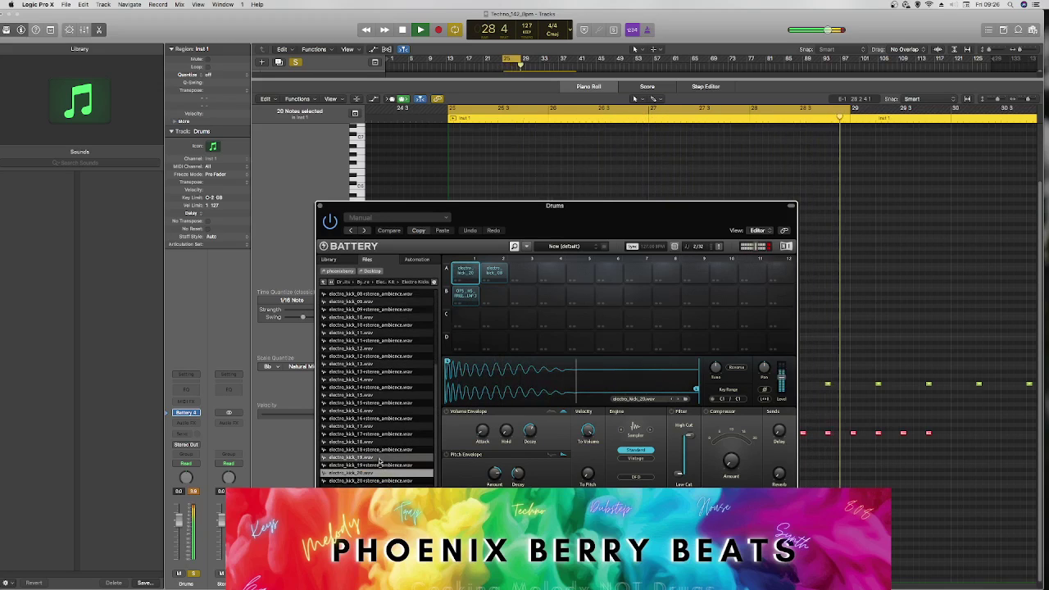
left_click(377, 461)
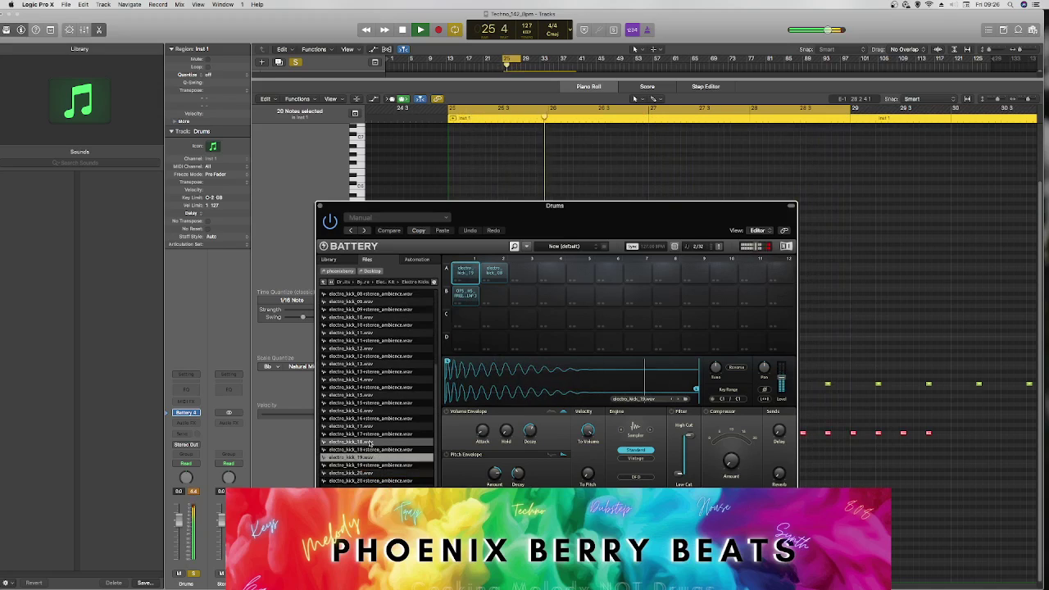
left_click(370, 442)
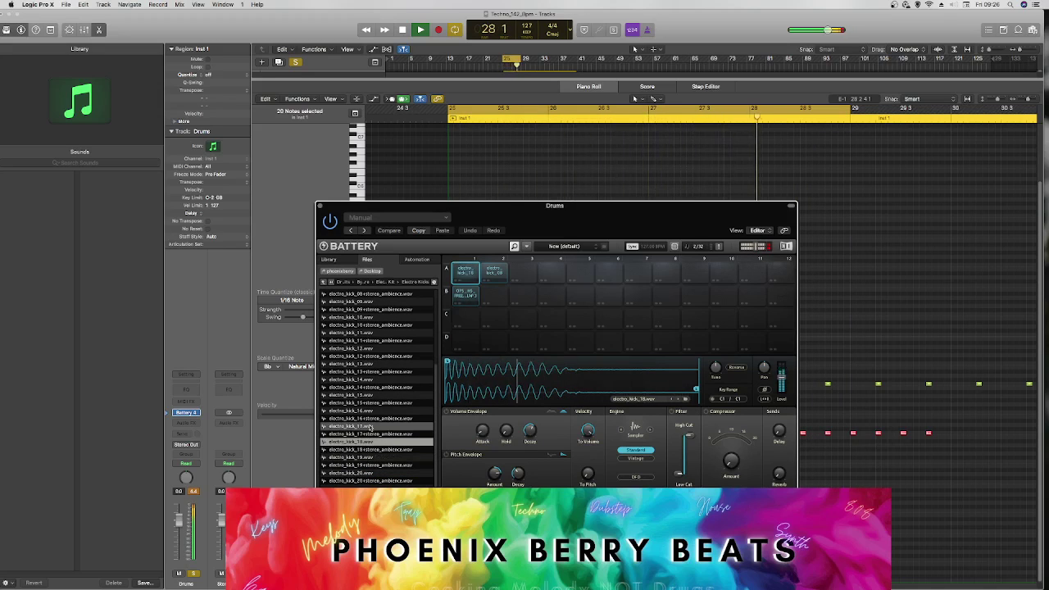
Step: Load electro_kick_18.wav into cell A5
left_click_drag(376, 443, 580, 274)
left_click(376, 426)
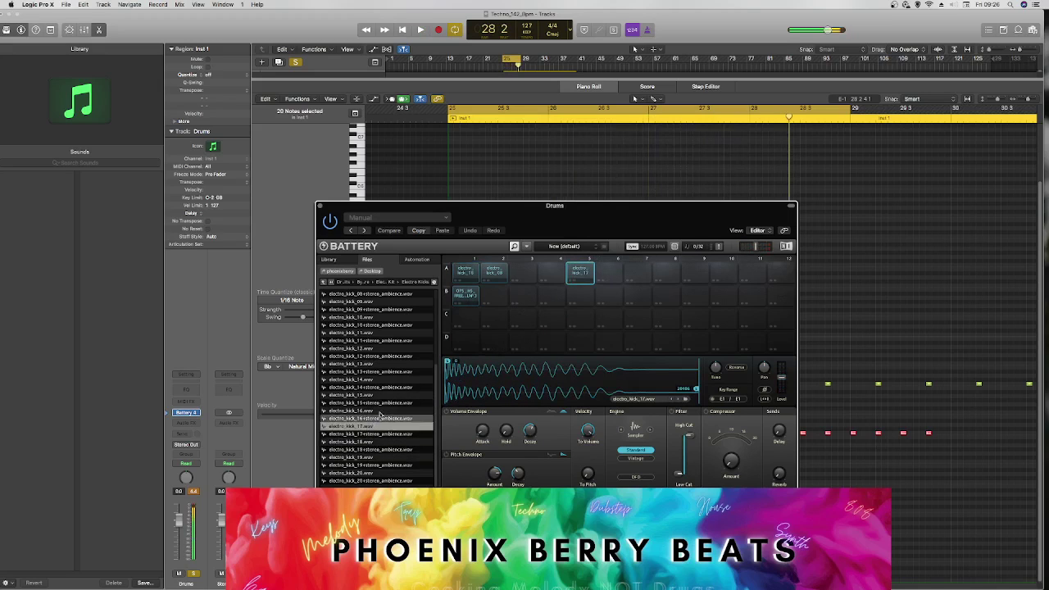
left_click_drag(373, 442, 580, 277)
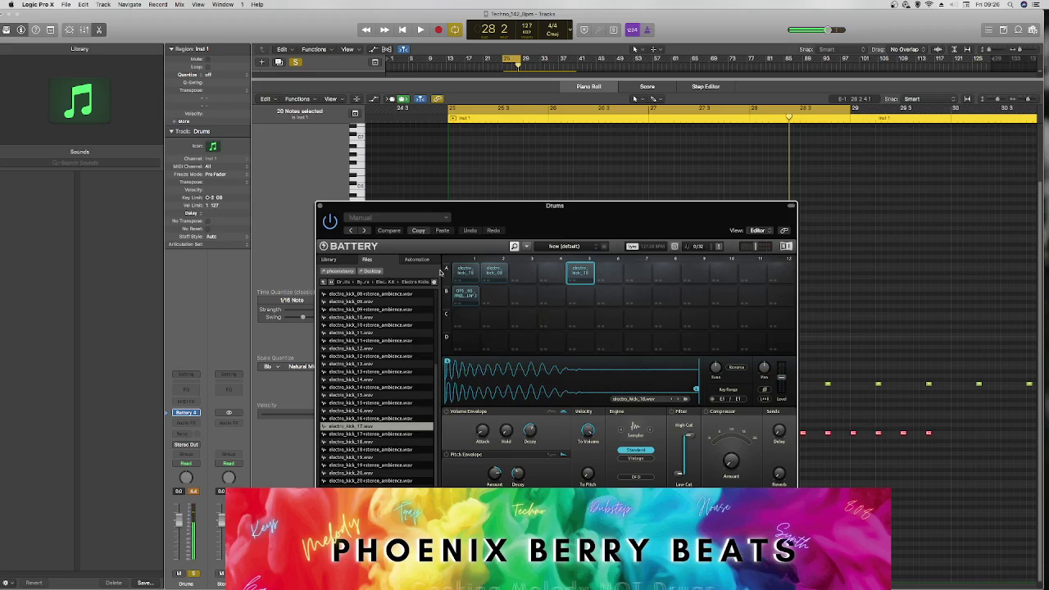
Step: Select cell A1, try electro_kick_17 and 16 in it during playback, and load electro_kick_15.wav
left_click(464, 276)
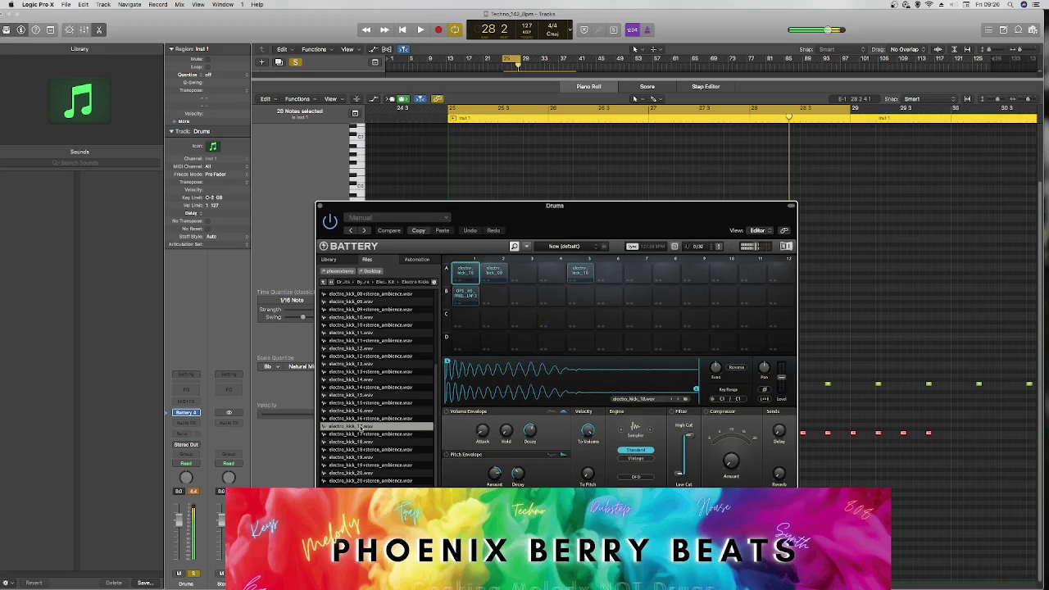
double_click(360, 427)
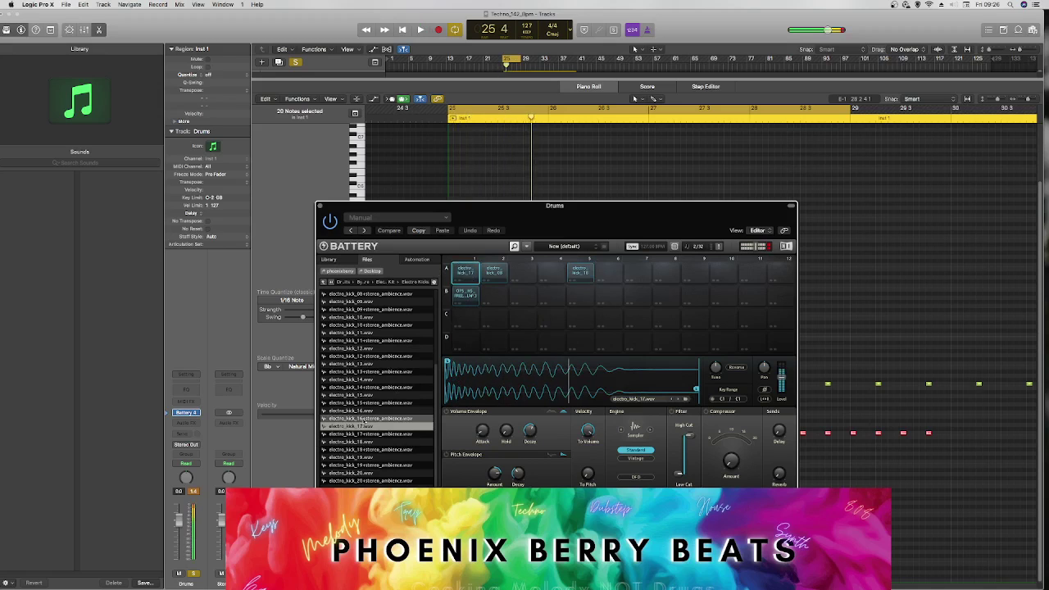
double_click(364, 409)
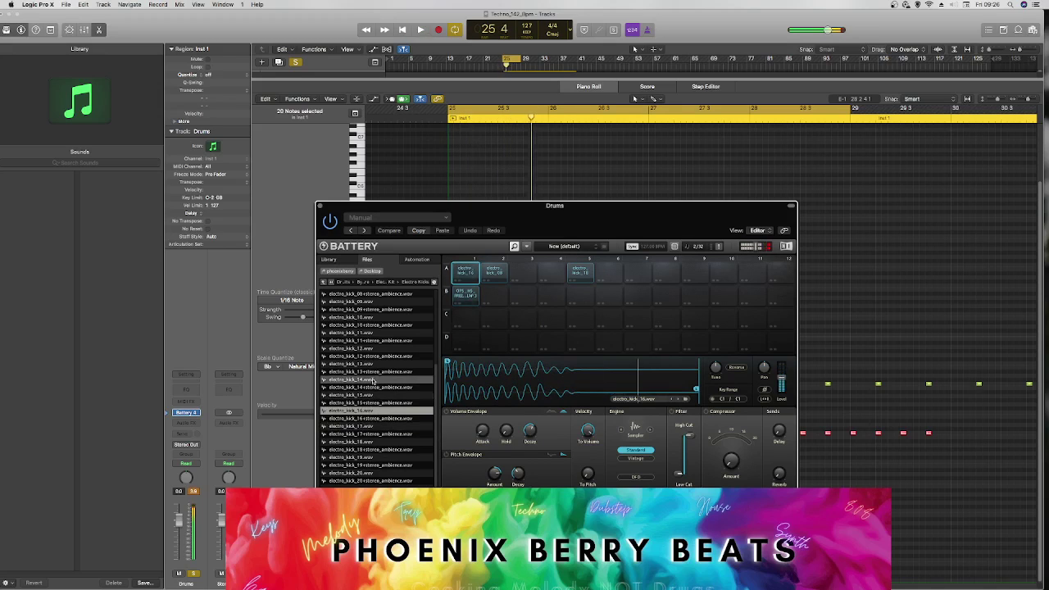
double_click(368, 394)
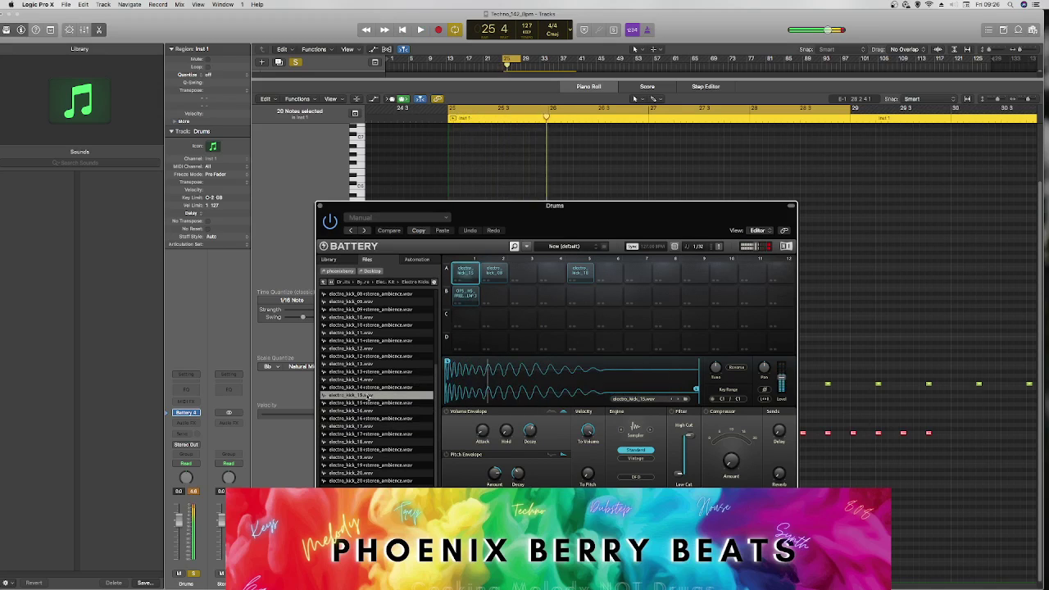
double_click(370, 379)
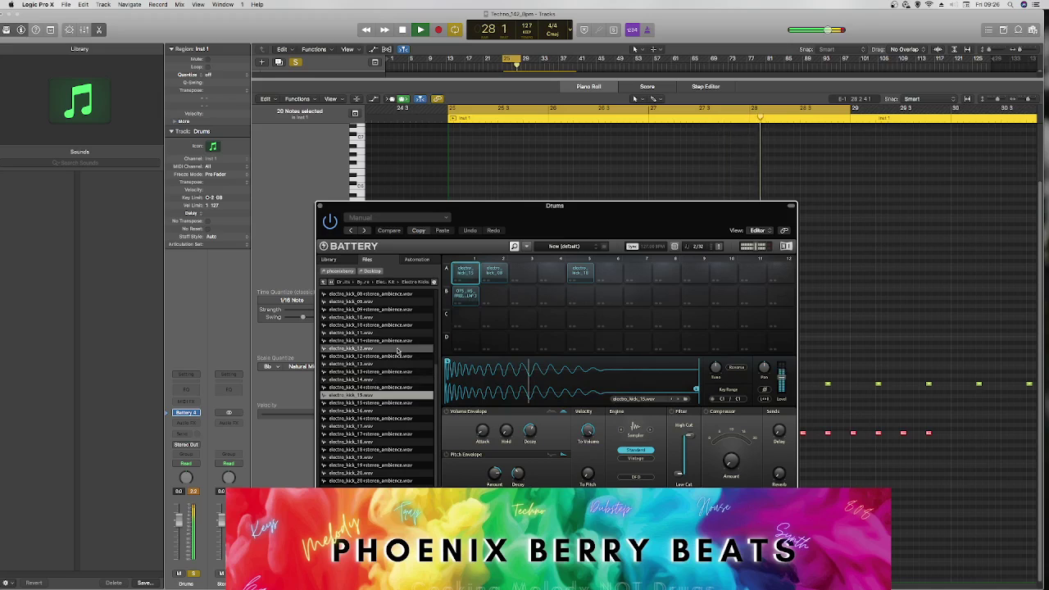
Step: Move electro_kick_15 from cell A1 to A4, and try electro_kick_14 and several stereo-ambience kicks in A1 during playback
left_click_drag(551, 276, 551, 276)
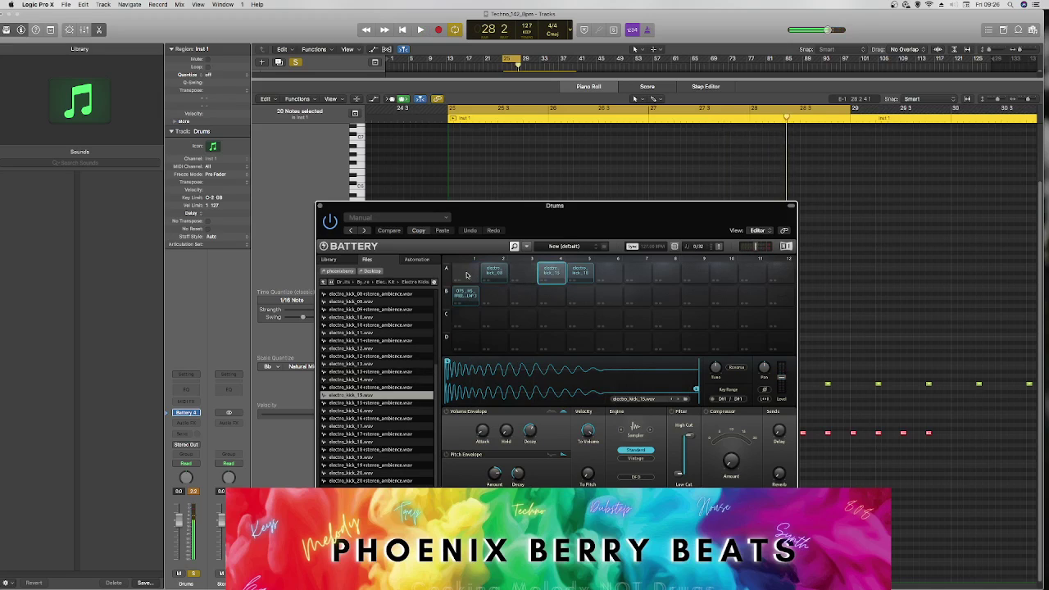
double_click(387, 379)
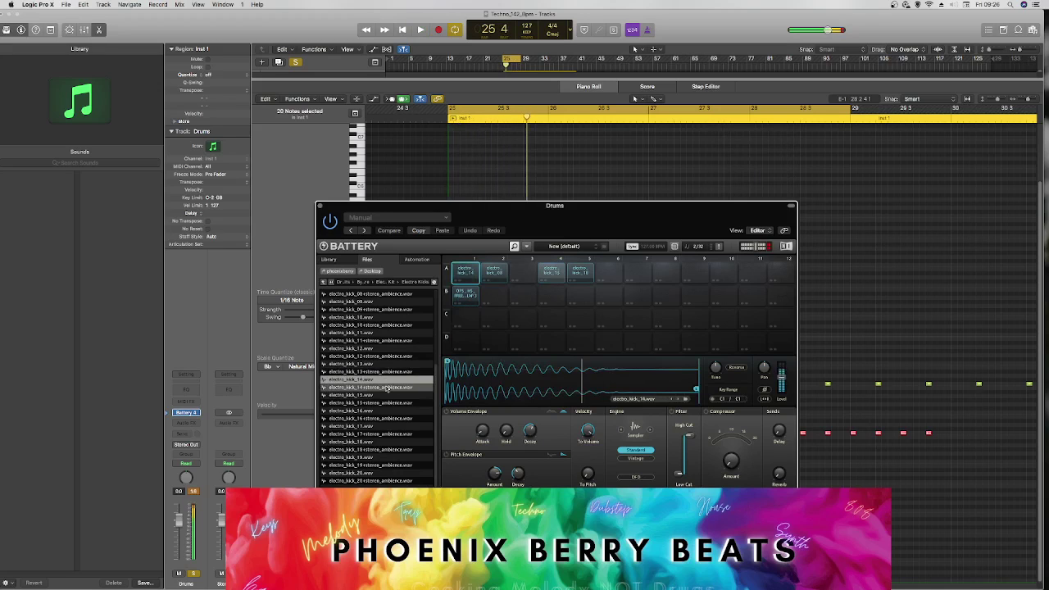
left_click_drag(386, 387, 465, 273)
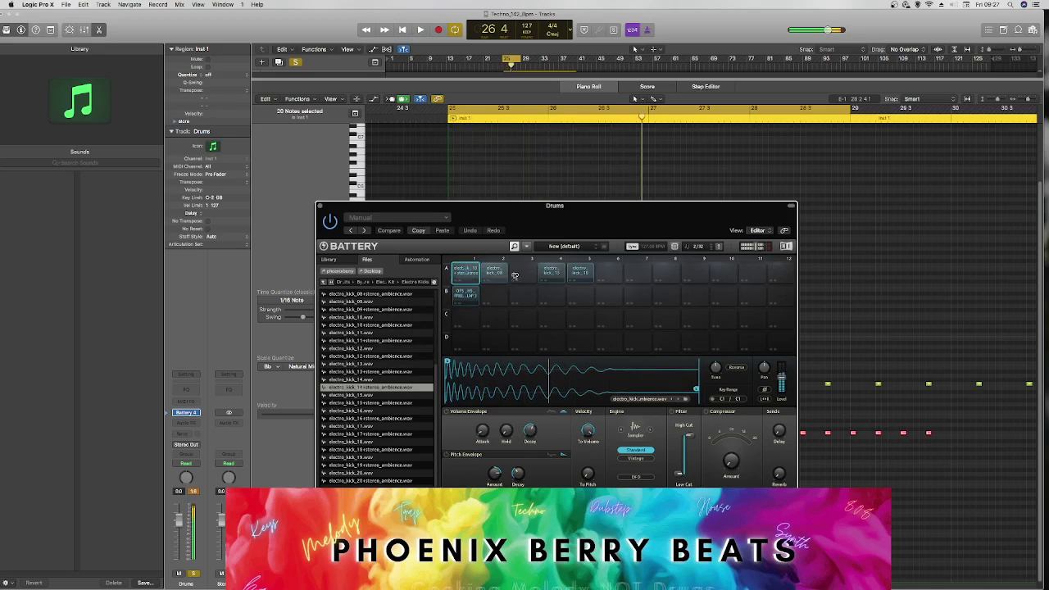
left_click_drag(379, 356, 461, 274)
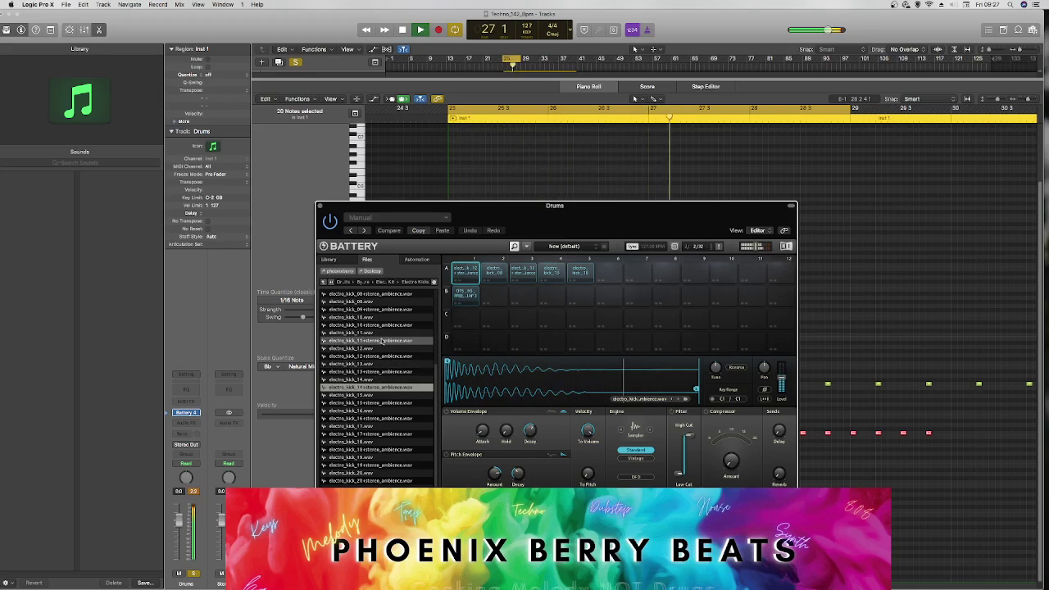
Step: Try the stereo-ambience versions of electro_kick_11, 10, 09 and 08 in cell A1 while the loop plays
left_click(380, 340)
scroll(373, 361, "up", 5)
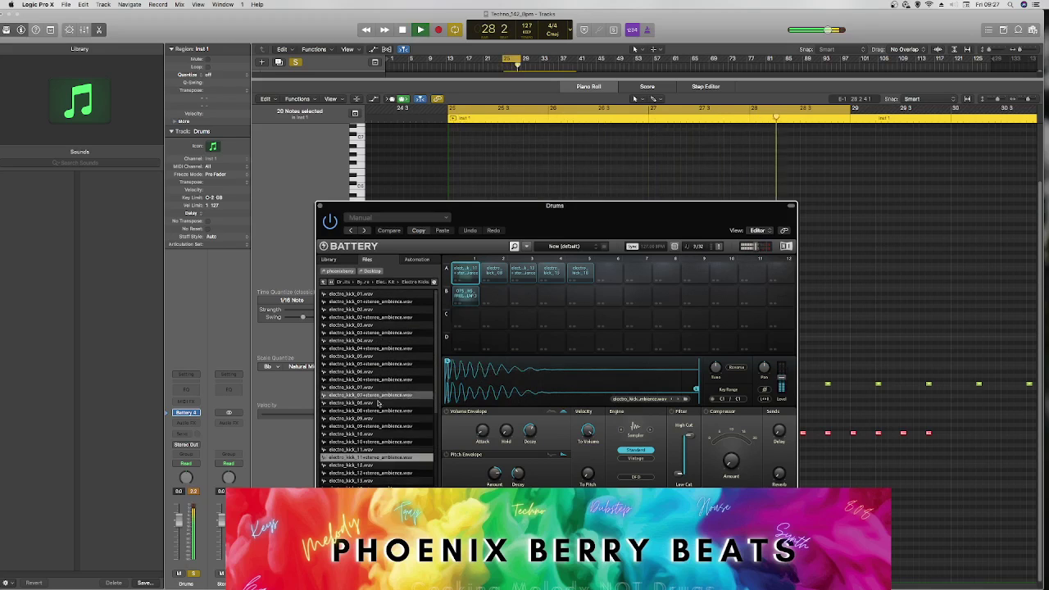
key("Up")
key("Up")
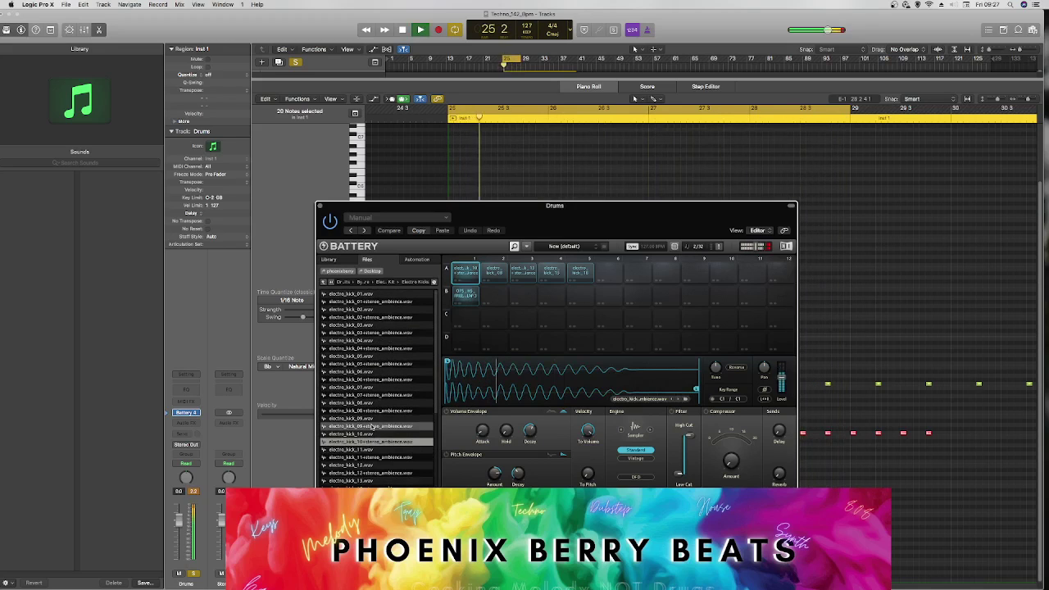
left_click(372, 426)
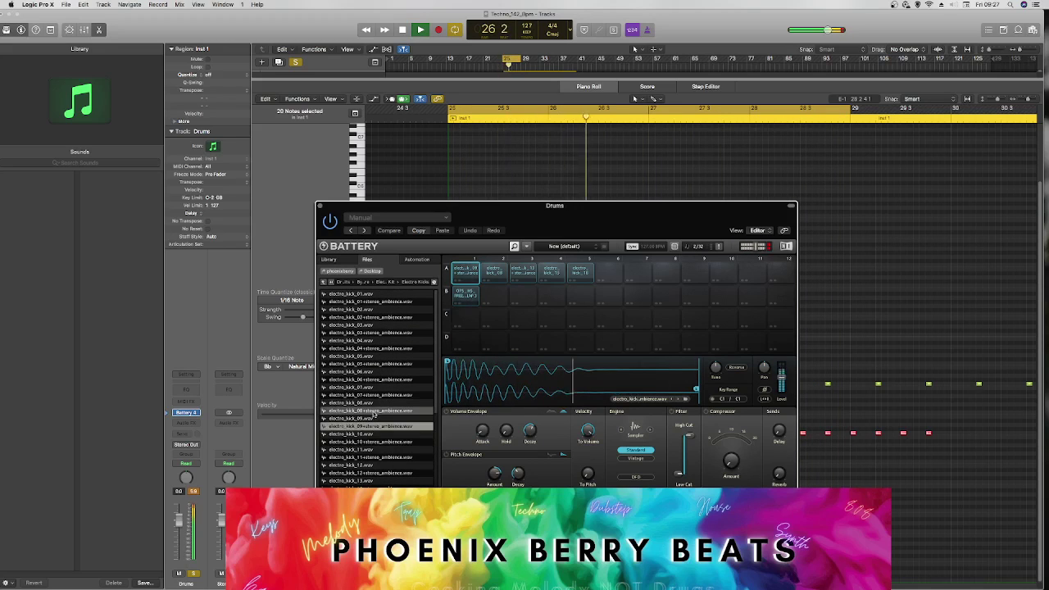
left_click(367, 410)
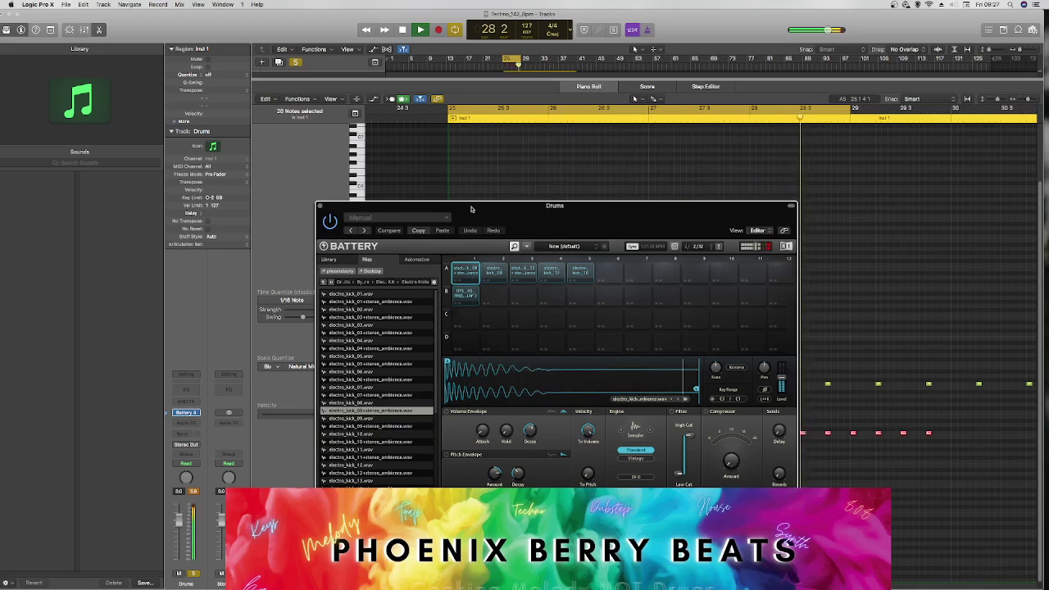
Step: Move the electro_kick_08 stereo-ambience sample from cell A1 to A6, and bring electro_kick_15 from A4 back to A1
left_click_drag(470, 206, 489, 212)
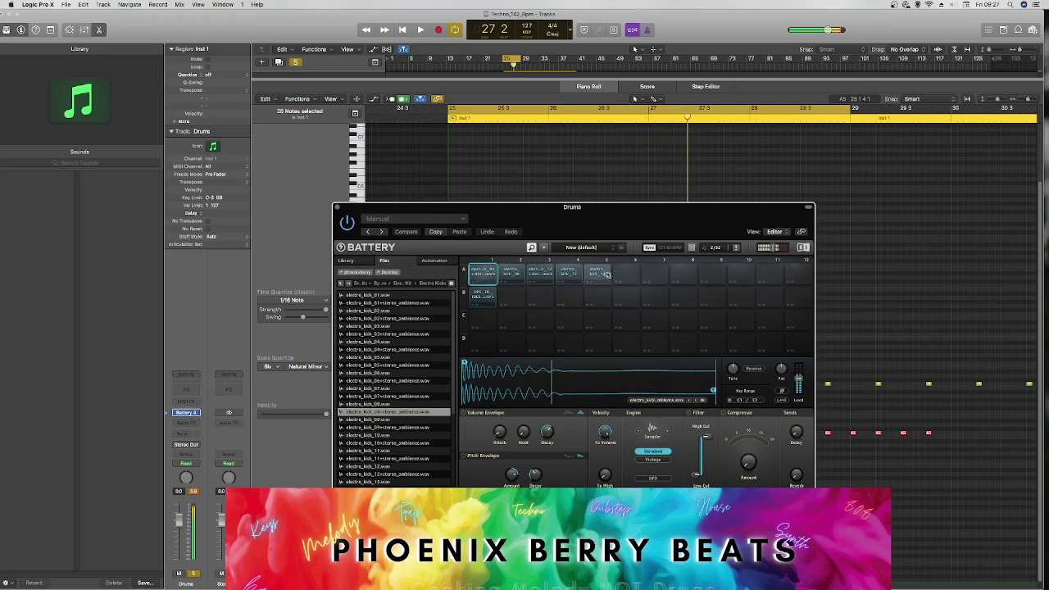
left_click(548, 277)
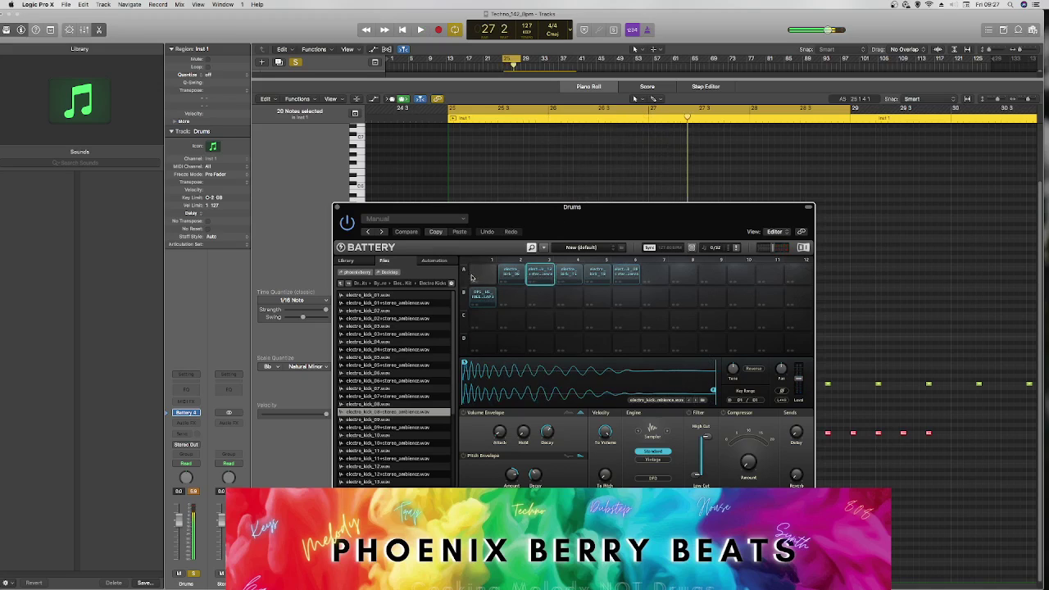
left_click(472, 276)
left_click_drag(547, 272, 493, 275)
key("super+z")
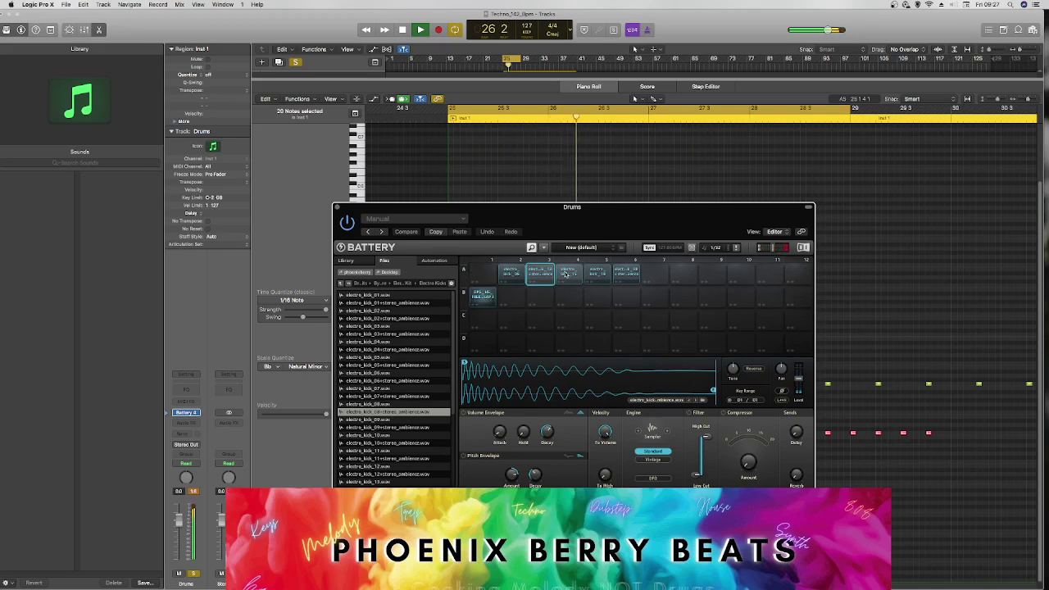
left_click_drag(568, 274, 482, 276)
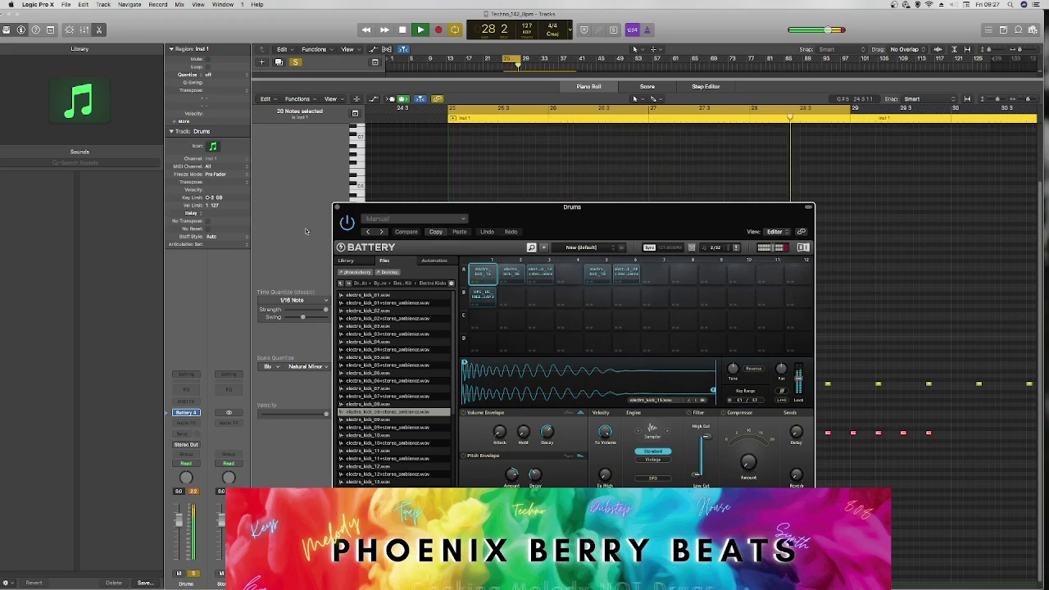
Step: Browse from the Electro Kicks to the Techno genre samples and open the Hats folder in Sample Pack Vol.2
left_click_drag(372, 208, 435, 127)
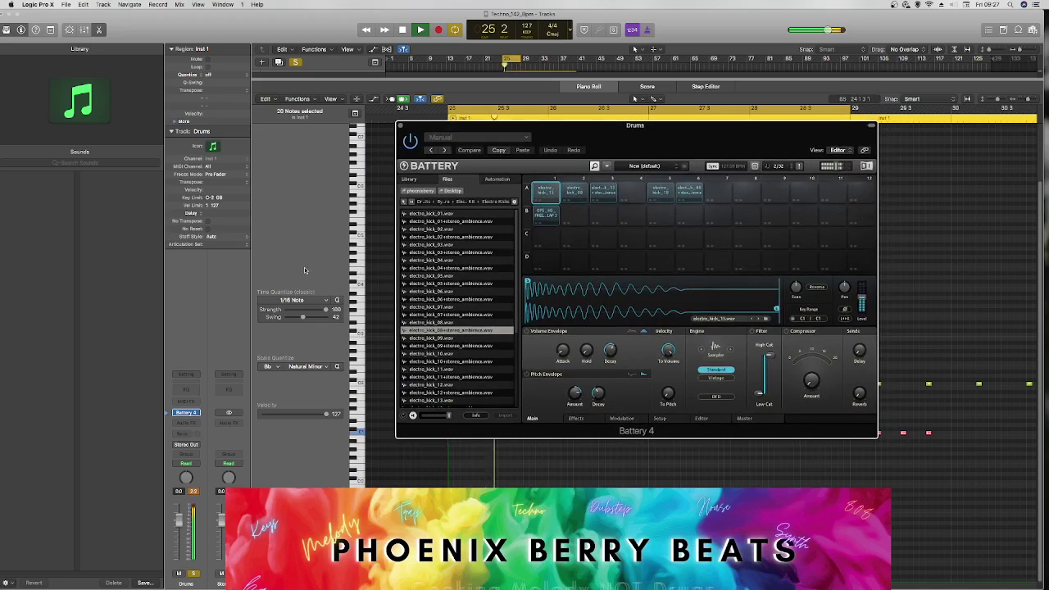
left_click(403, 202)
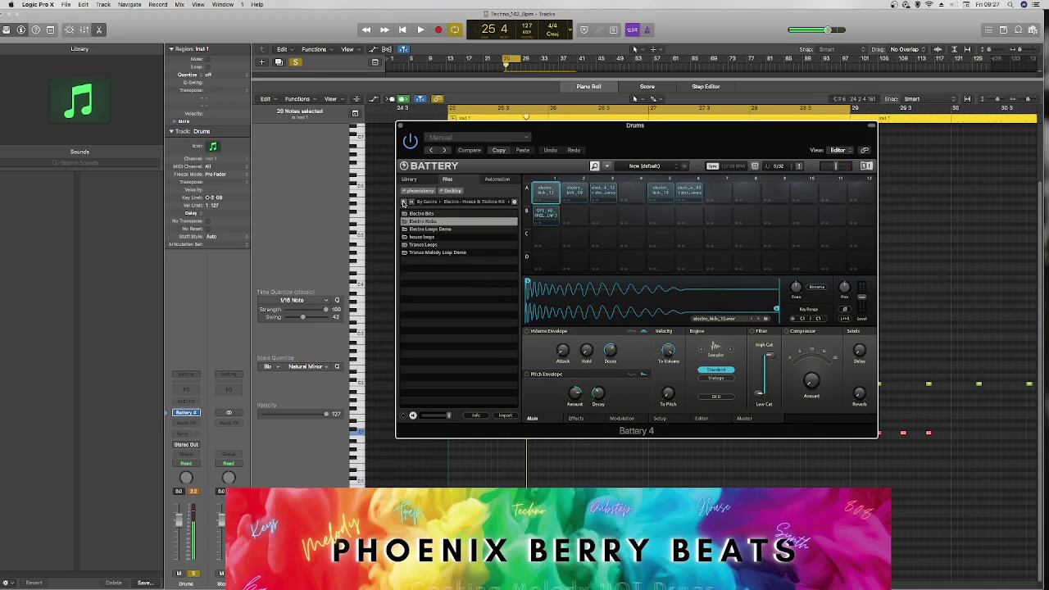
left_click(403, 202)
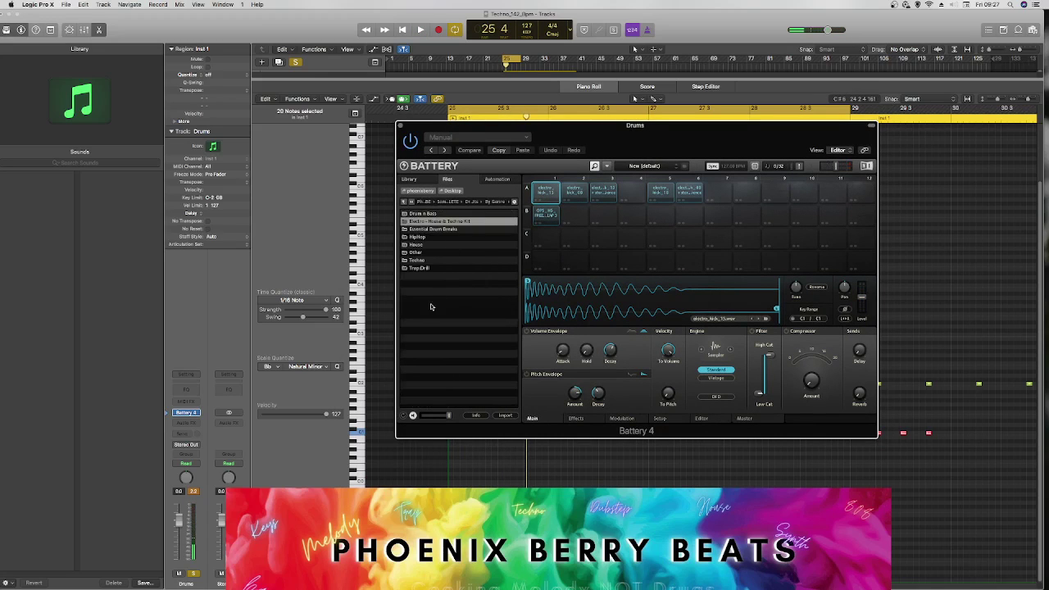
double_click(428, 262)
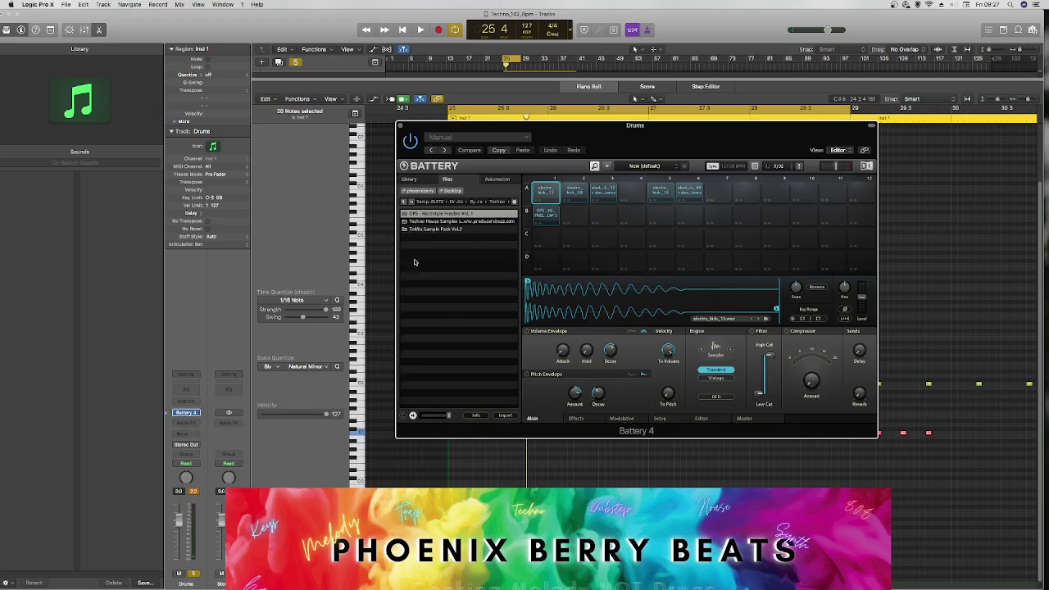
double_click(442, 221)
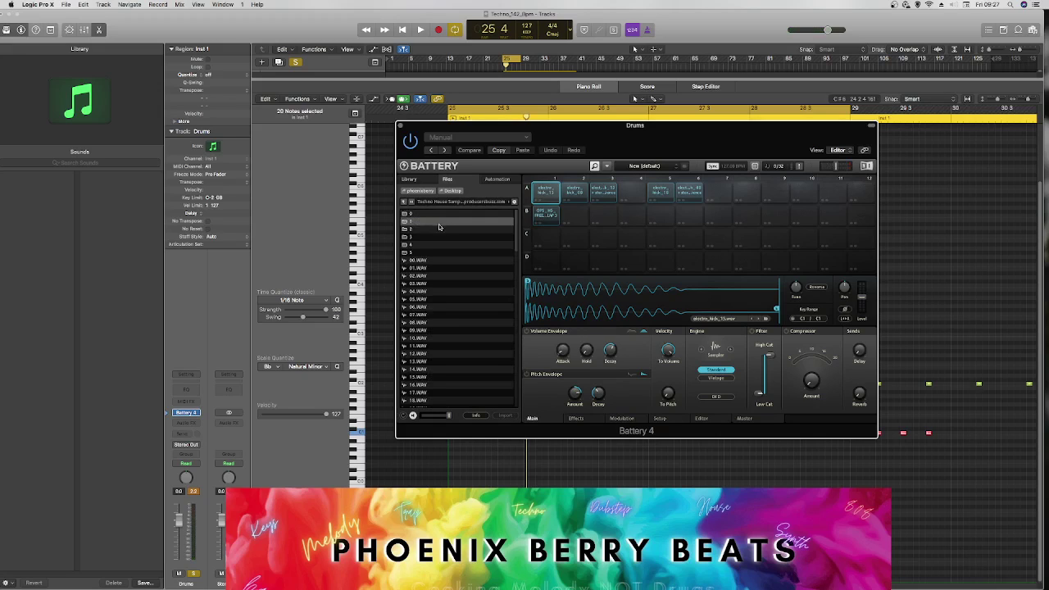
left_click(404, 202)
double_click(438, 230)
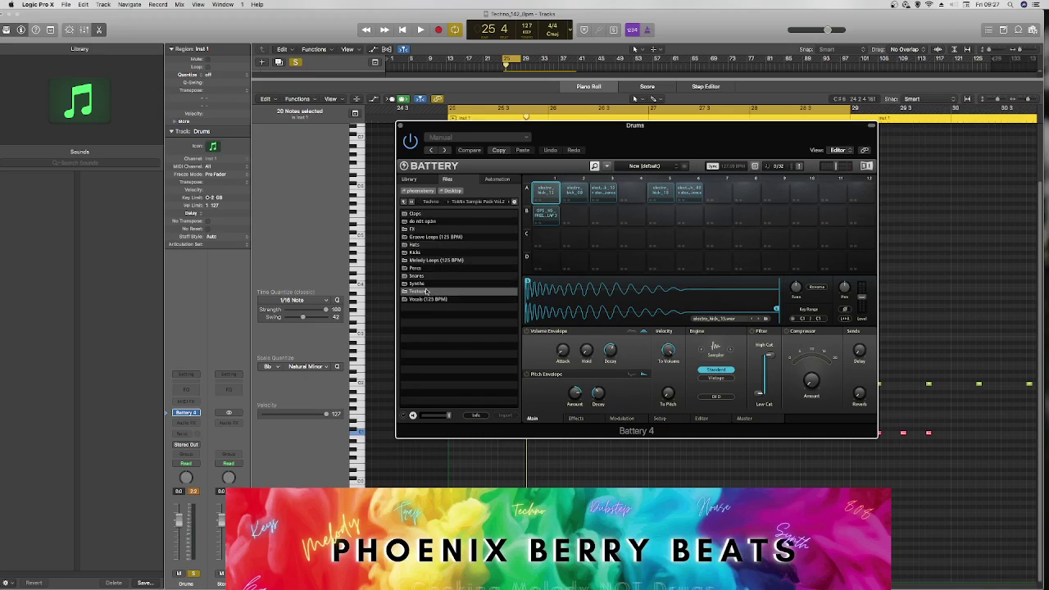
double_click(426, 246)
Step: Load Hat 2.wav into cell D1 and move the plug-in window clear of the notes
left_click(422, 222)
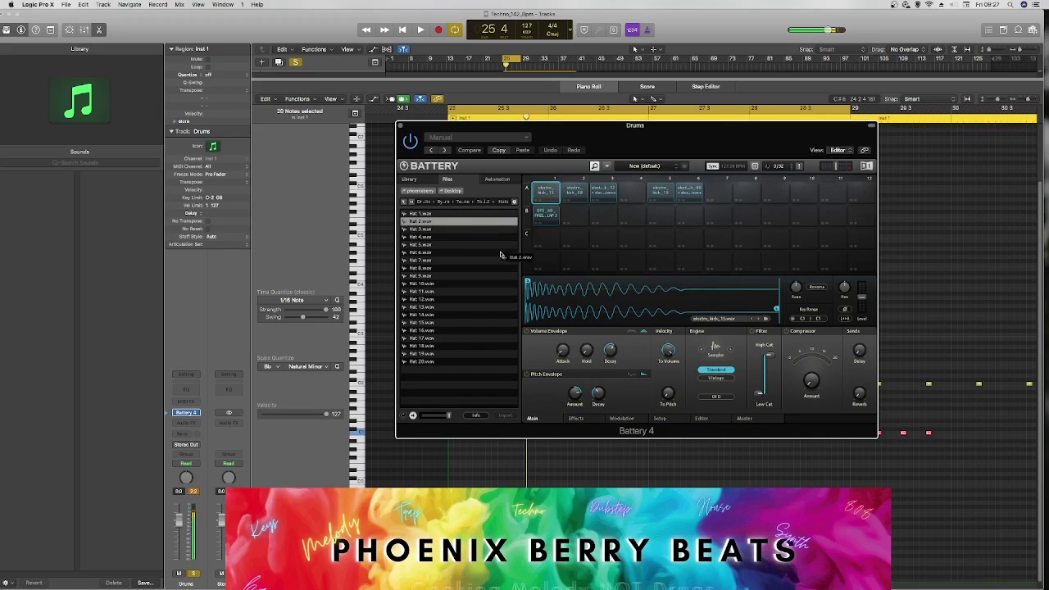
left_click_drag(499, 255, 544, 258)
left_click_drag(554, 135, 604, 344)
Step: Add a hi-hat note on C4 at the offbeat between the first two kicks of bar 25
right_click(495, 292)
left_click(475, 292)
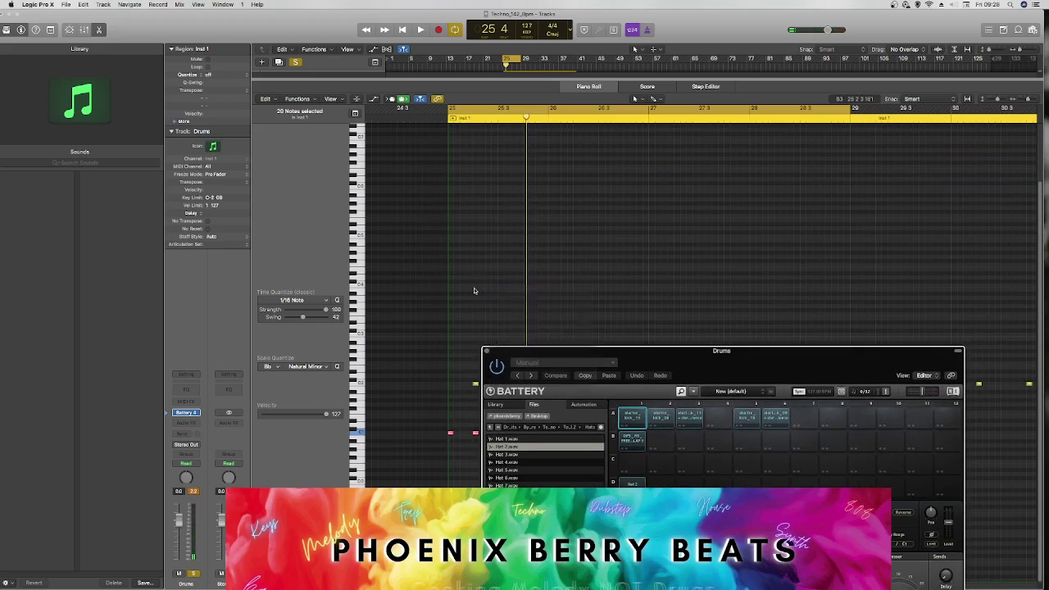
left_click(486, 289)
left_click_drag(488, 291, 462, 281)
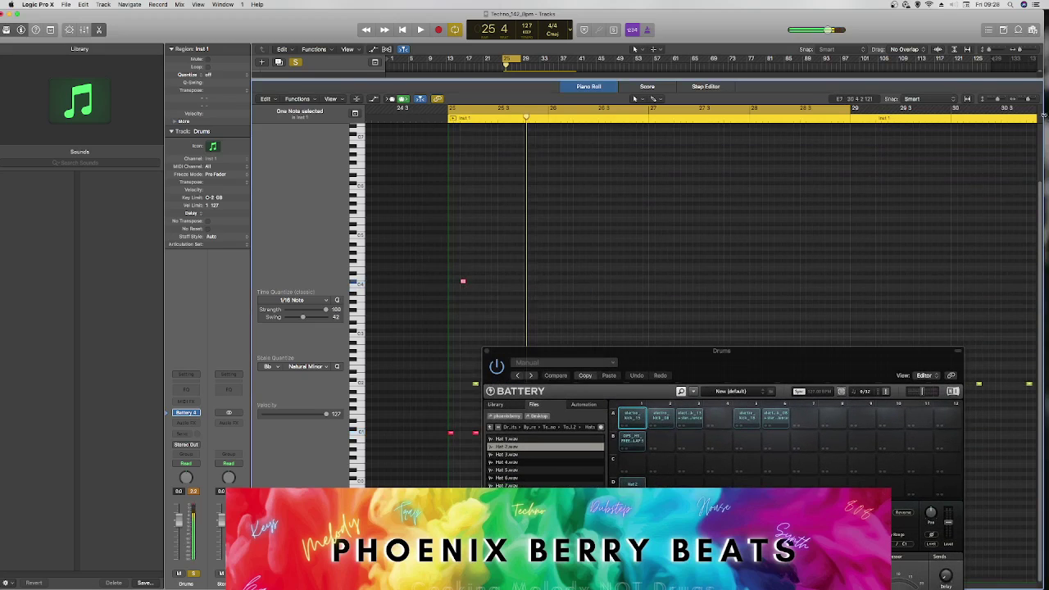
left_click(1028, 99)
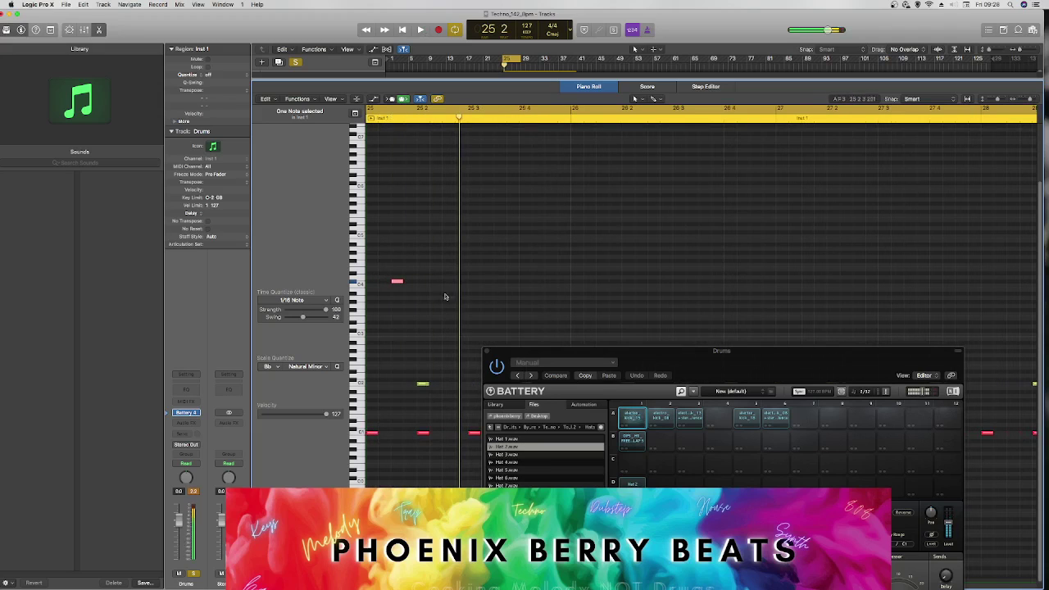
left_click_drag(397, 281, 398, 285)
Step: Copy the hat note to the offbeat after beat 3 of bar 25 and play the loop
left_click_drag(615, 351, 238, 539)
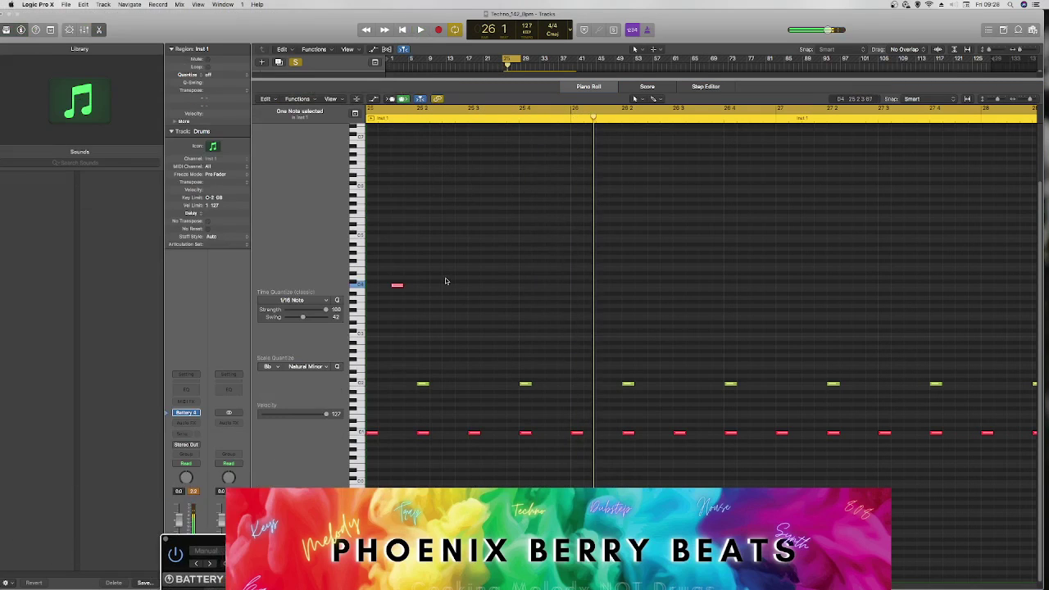
left_click_drag(397, 286, 500, 286)
key("space")
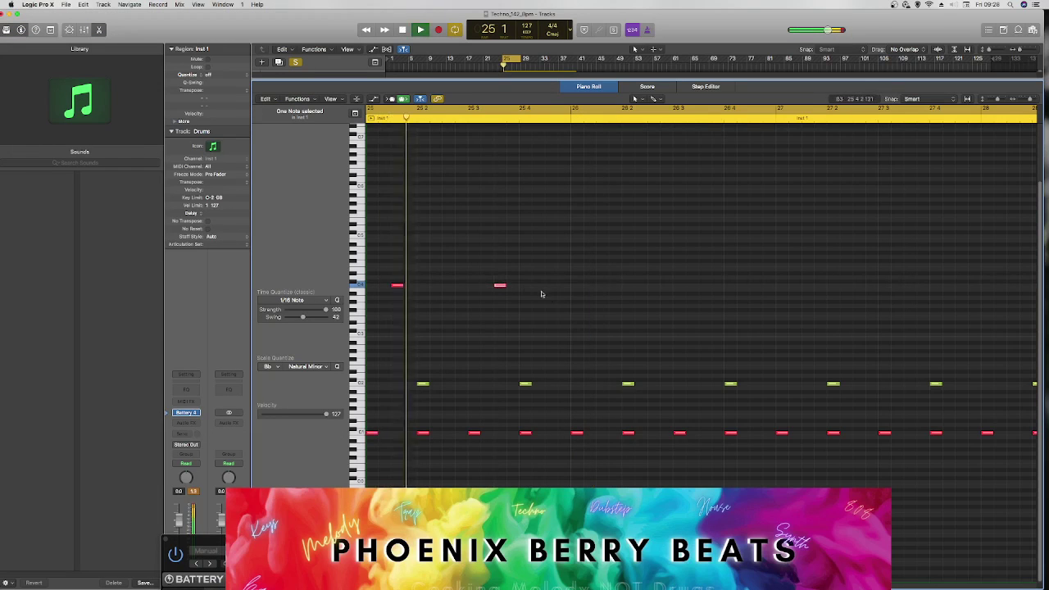
key("space")
Step: Copy the two C4 hat notes to the same offbeats in bar 26 and play the loop
left_click(1030, 98)
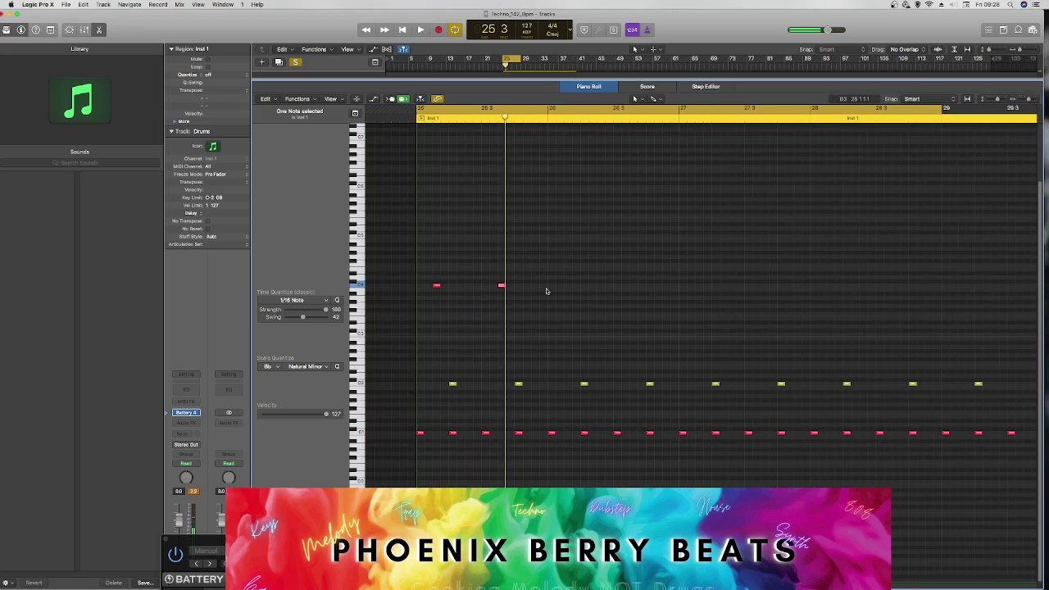
left_click_drag(437, 285, 567, 286)
key("space")
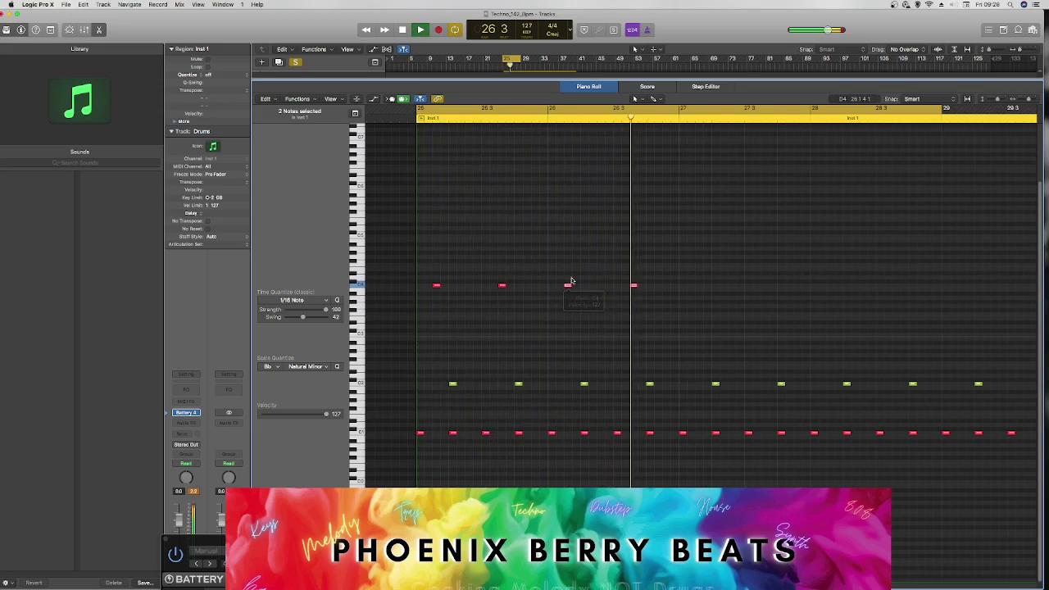
key("space")
Step: Copy the four hat notes into bars 27 and 28, starting at 27 1 4, on pitch C4, and play the loop
left_click_drag(640, 310, 674, 281)
key("space")
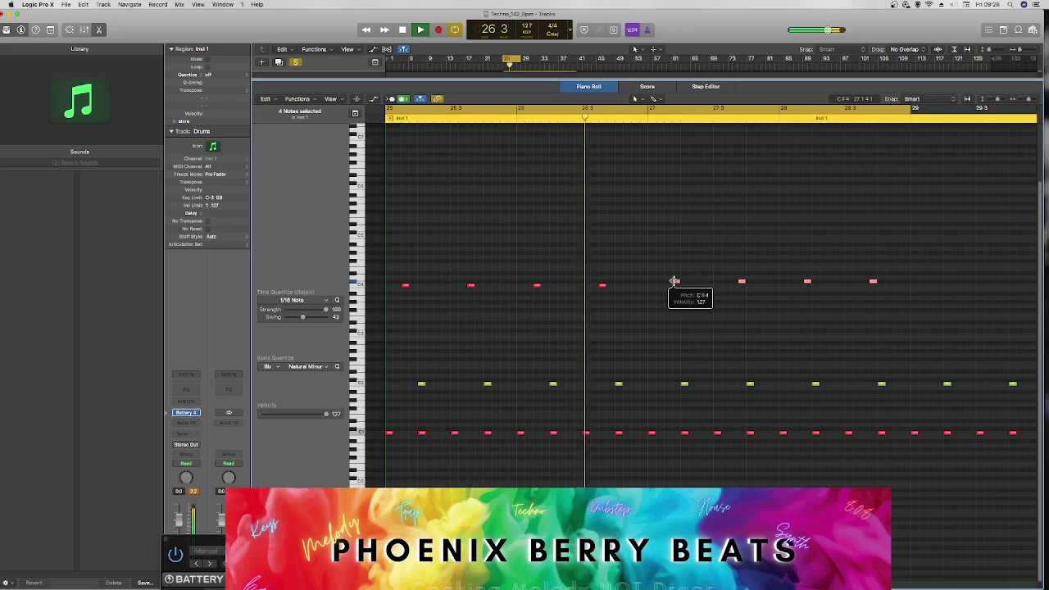
key("space")
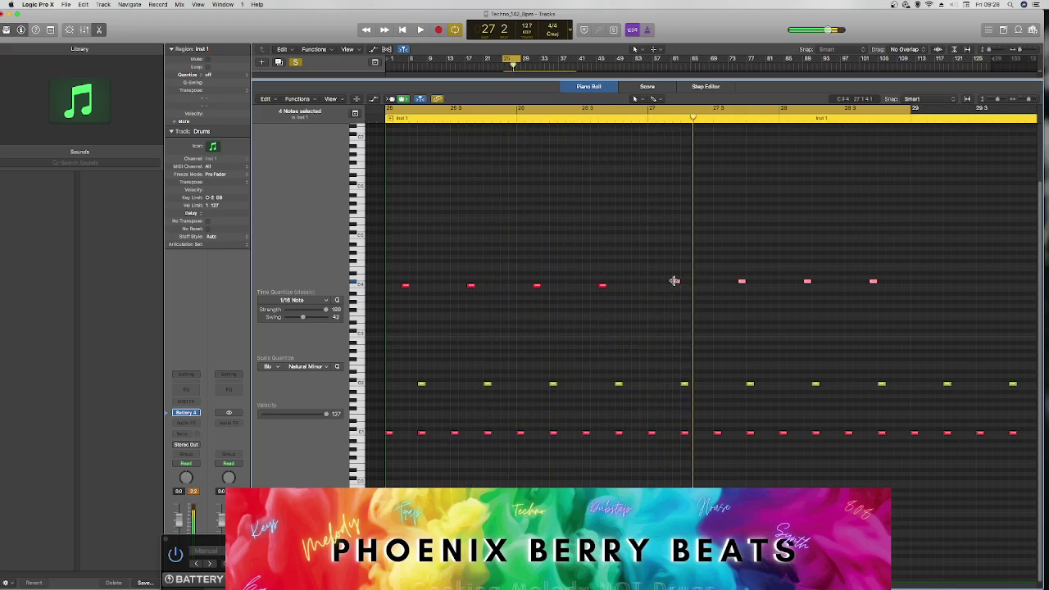
key("space")
left_click_drag(676, 286, 677, 286)
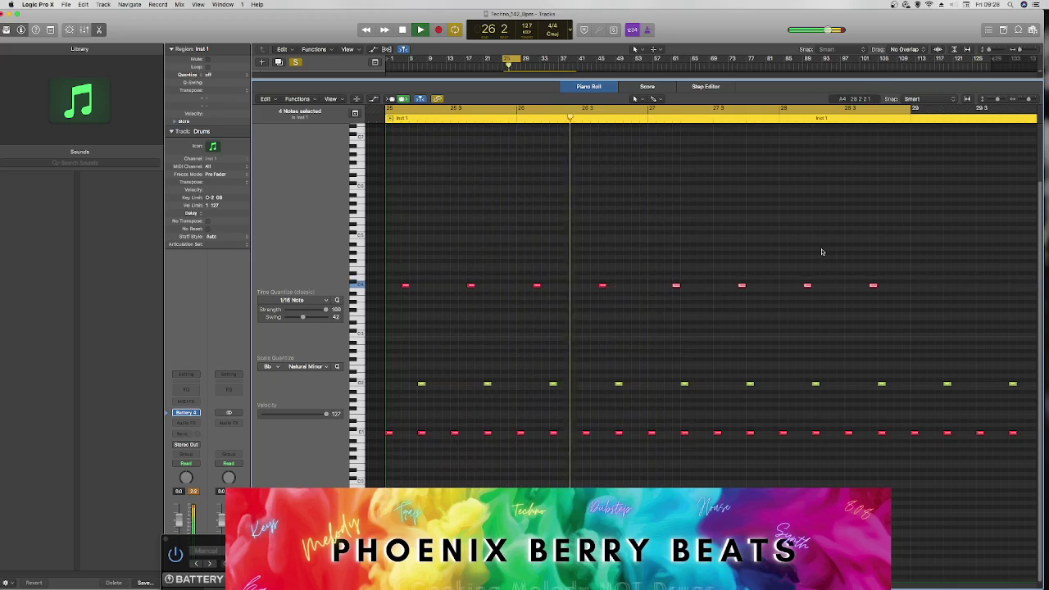
key("space")
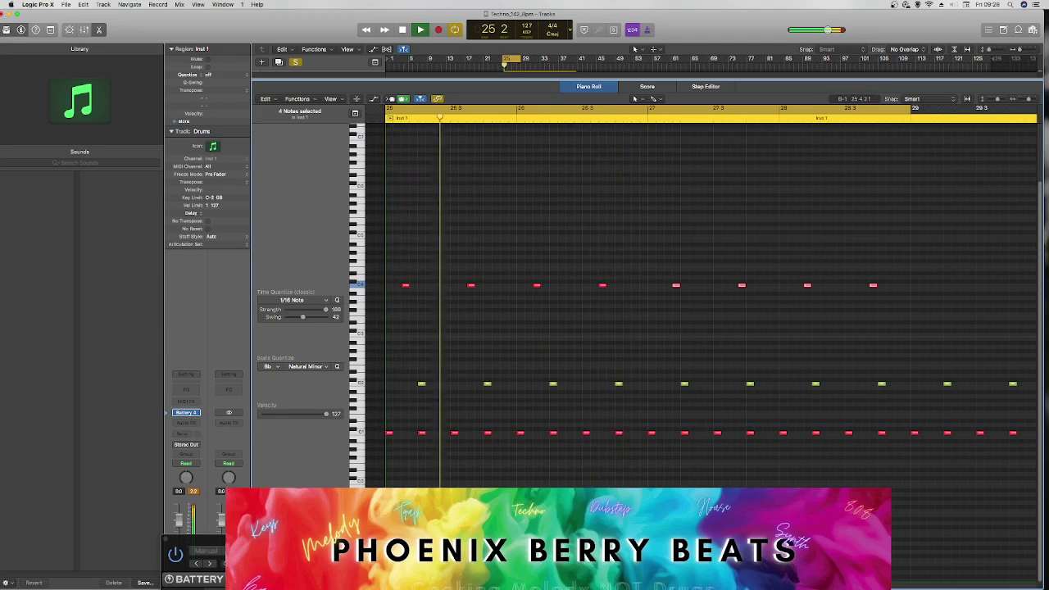
Step: Add two more C4 hat notes in bar 26, on beat 2 and its offbeat, and check them in playback
scroll(563, 287, "right", 5)
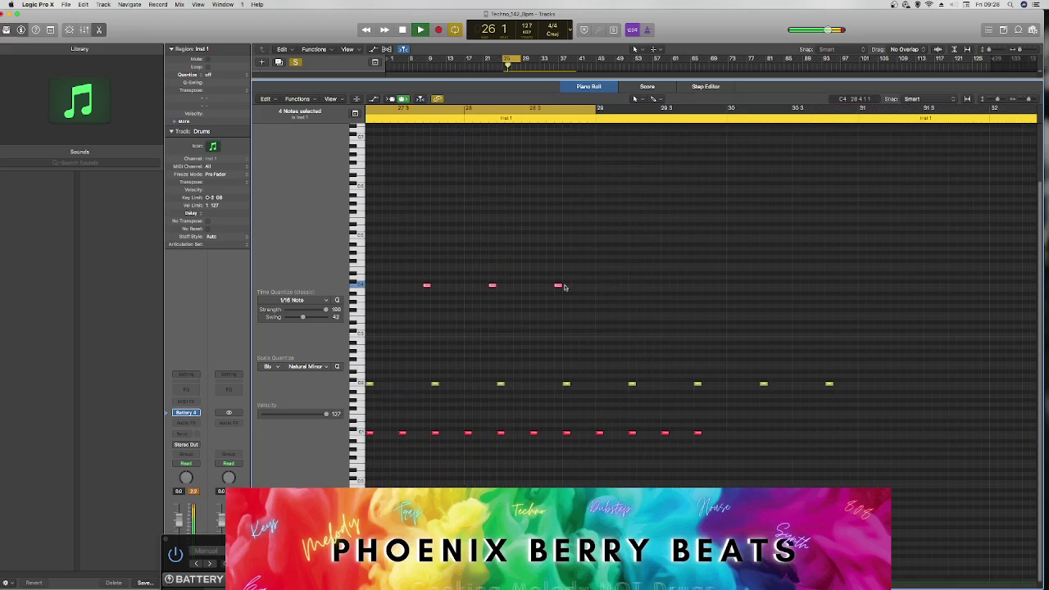
left_click(494, 310)
key("space")
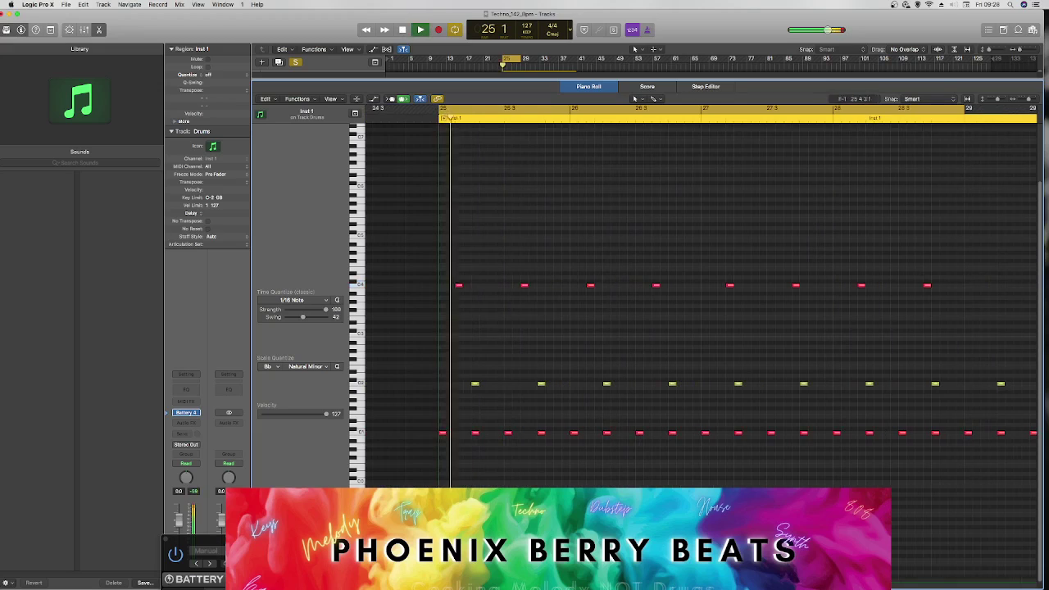
key("space")
right_click(584, 284)
key("Escape")
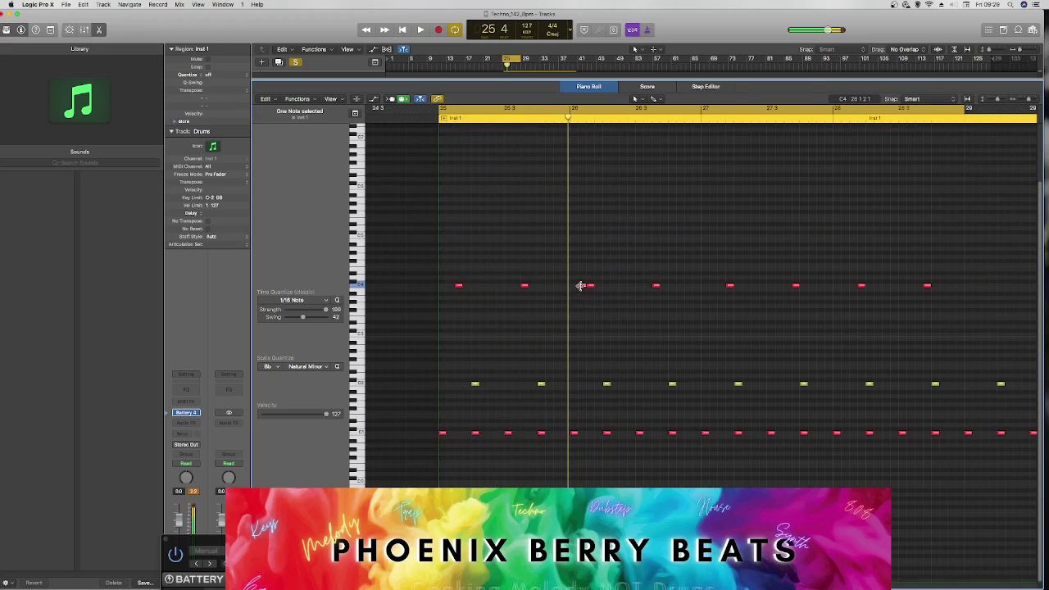
left_click_drag(593, 286, 622, 287)
key("space")
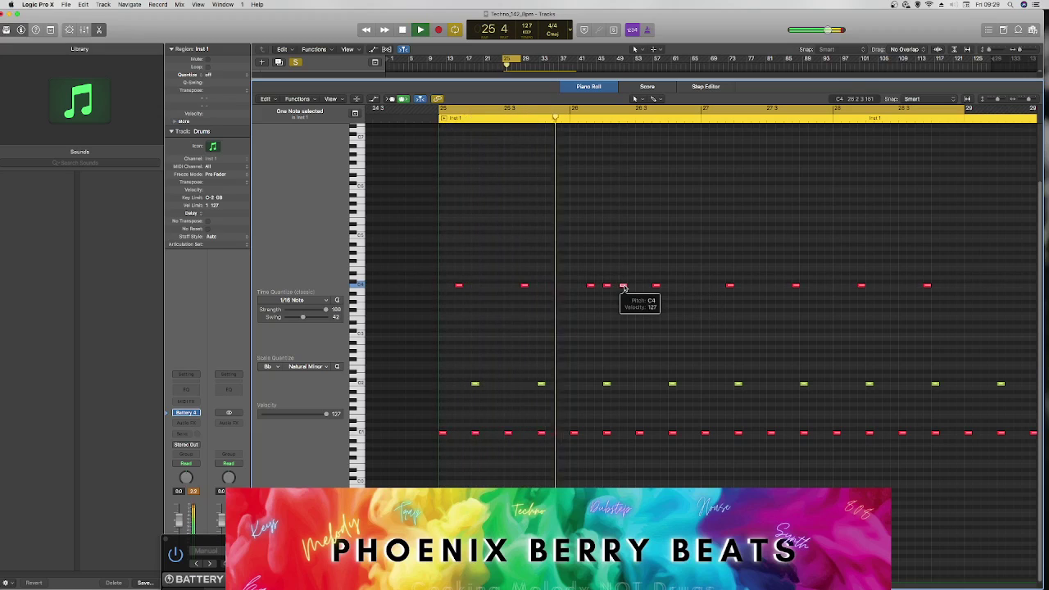
key("space")
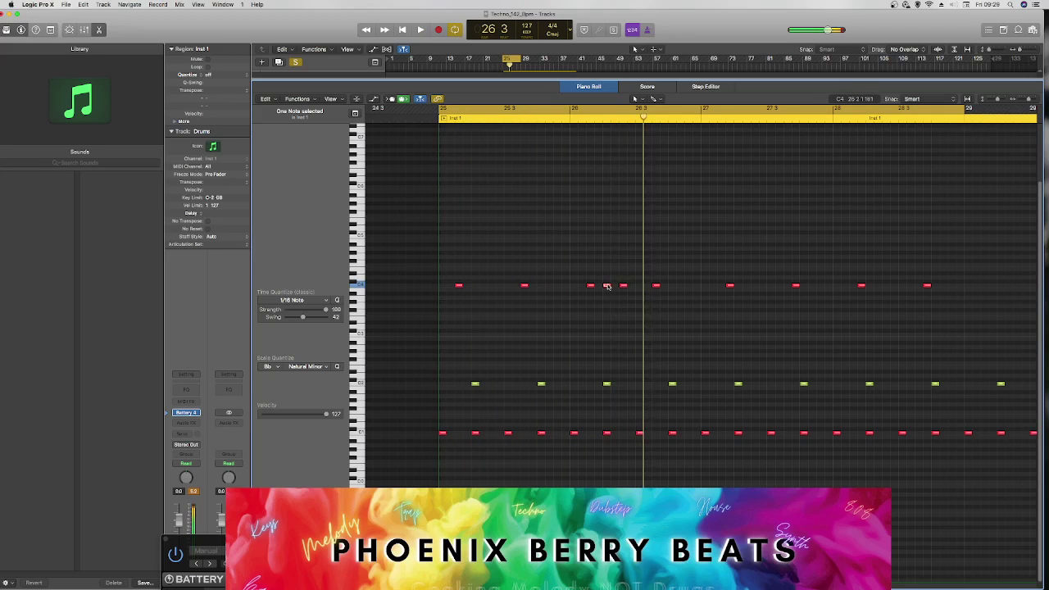
Step: Remove the two extra C4 hat notes from bar 26 and shift the four hat notes in bars 27 and 28 one sixteenth earlier
key("Delete")
key("space")
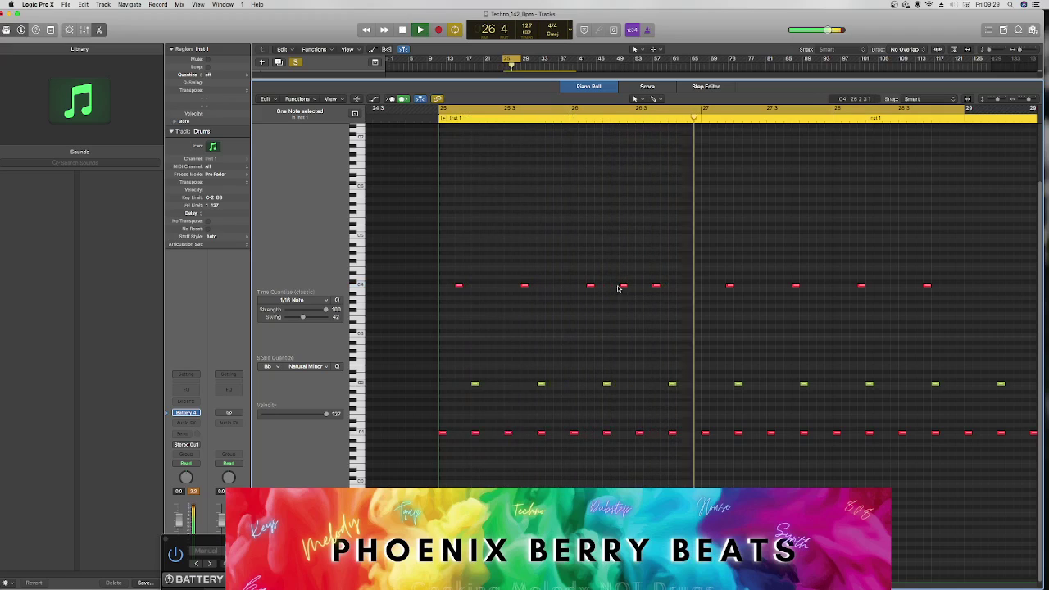
key("space")
left_click(608, 285)
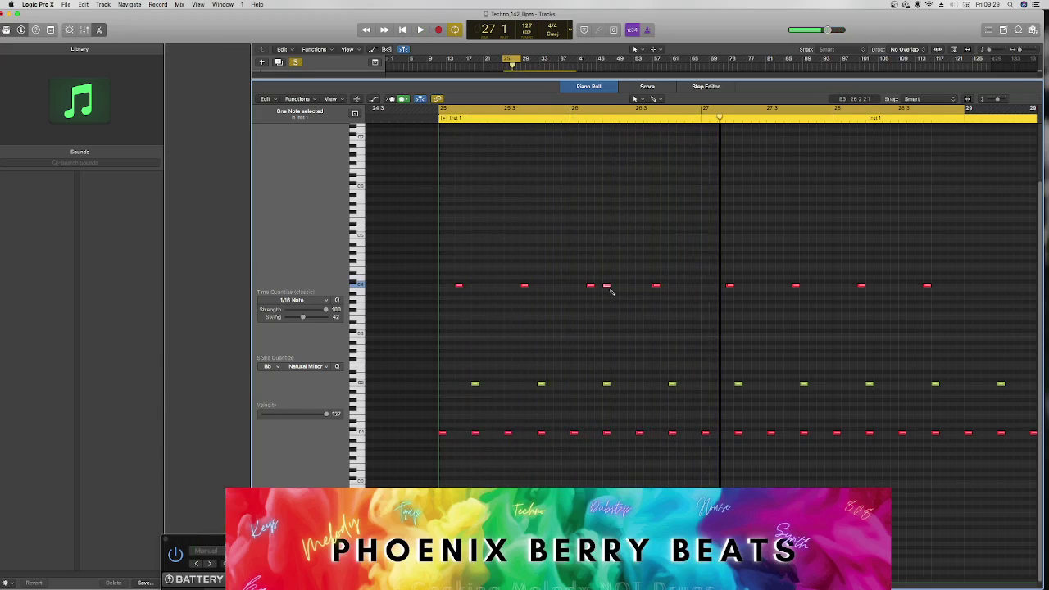
key("space")
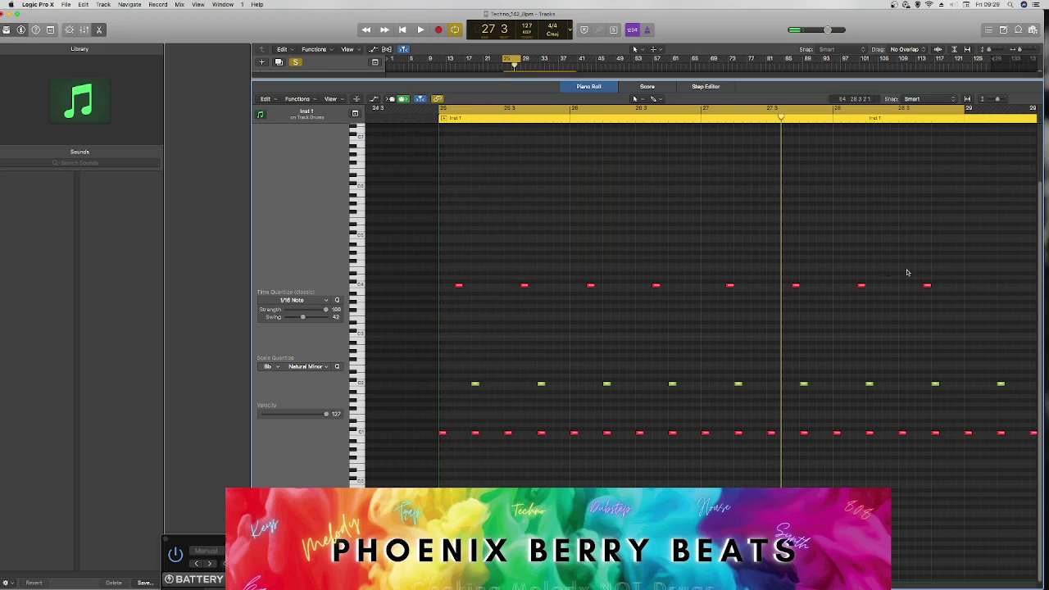
left_click_drag(936, 298, 721, 289)
key("space")
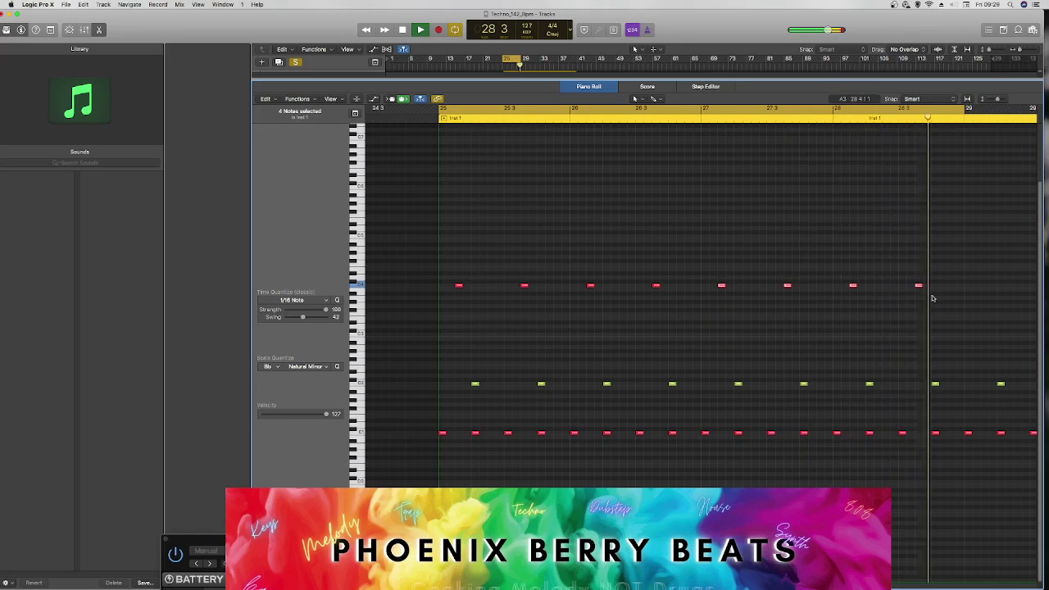
Step: Lower the velocity of all eight C4 hat notes in bars 25 to 28 while the loop plays
left_click_drag(936, 302, 436, 264)
key("space")
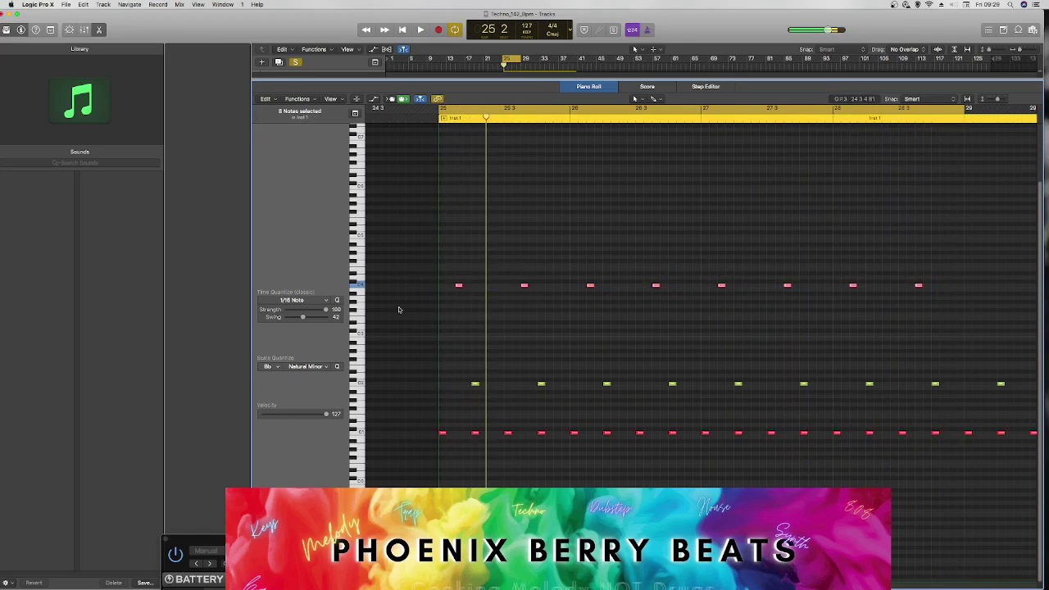
key("space")
left_click_drag(281, 416, 322, 413)
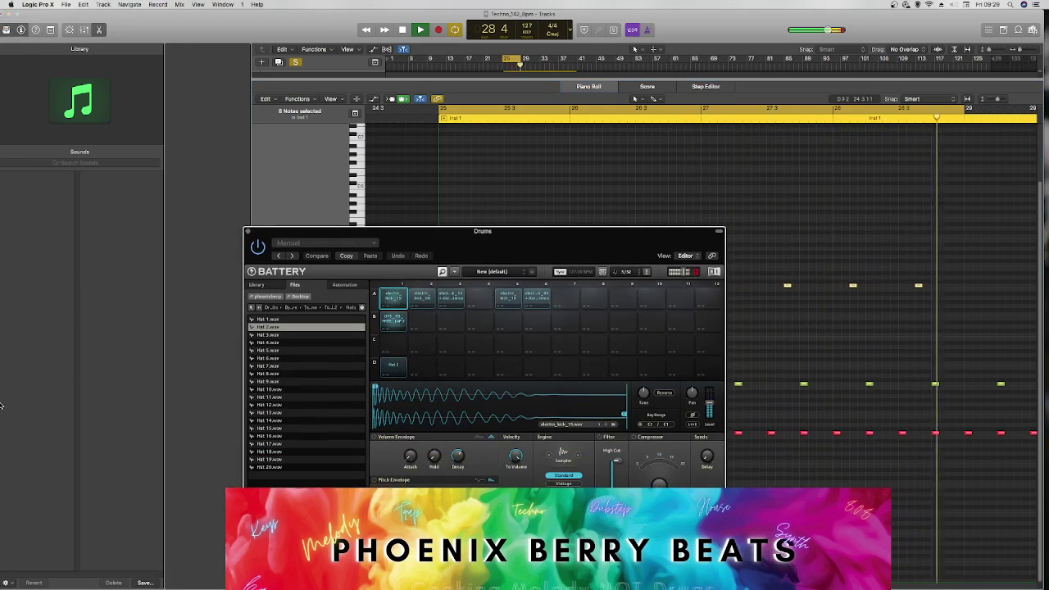
Step: Return to the full arrangement, turn off solo on the Drums track and stop playback with the Inst 2 region selected
left_click(98, 29)
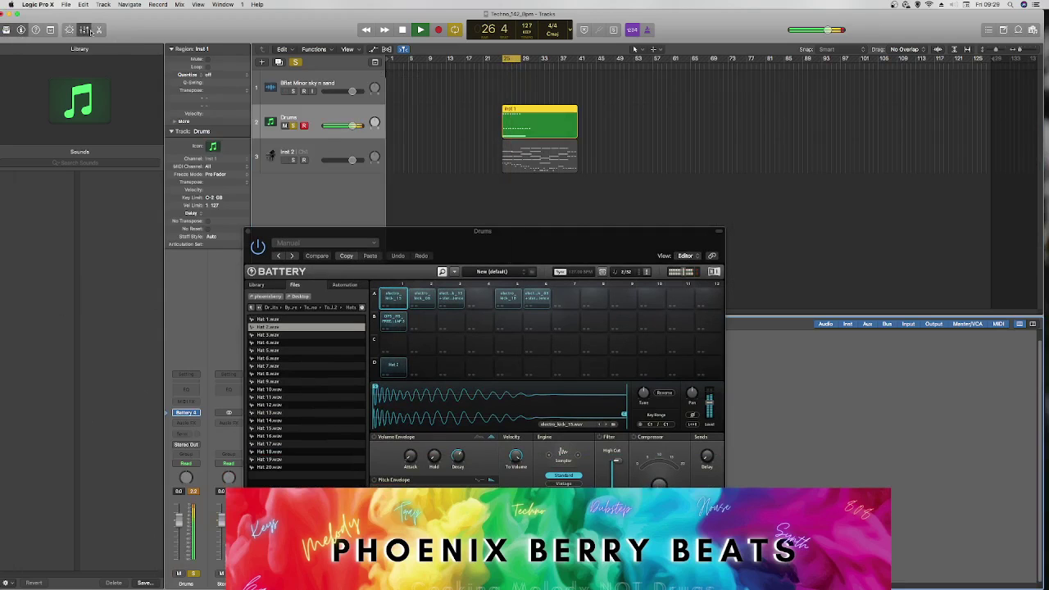
left_click(293, 124)
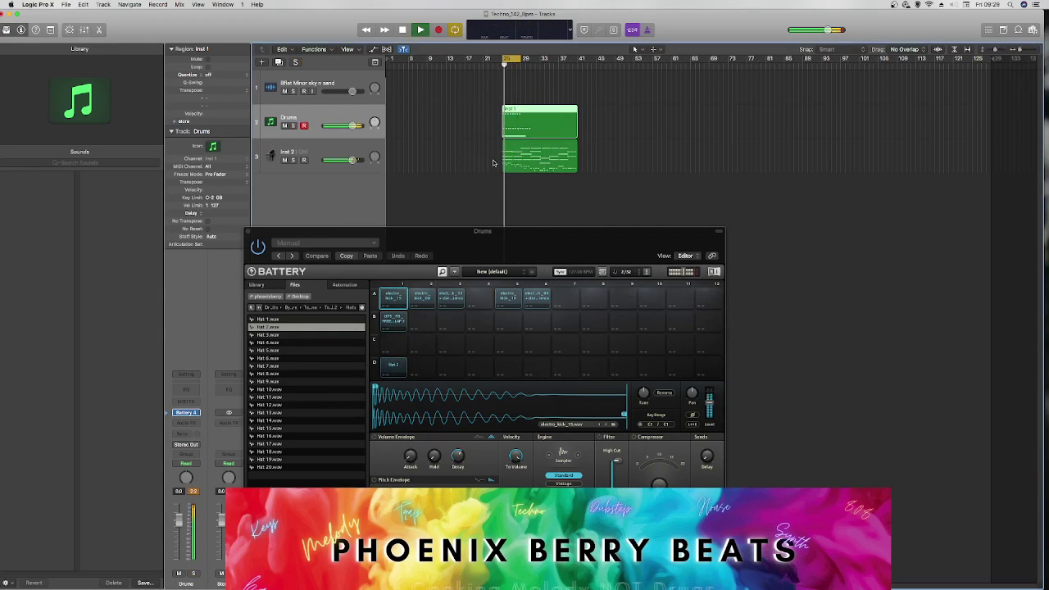
left_click(617, 164)
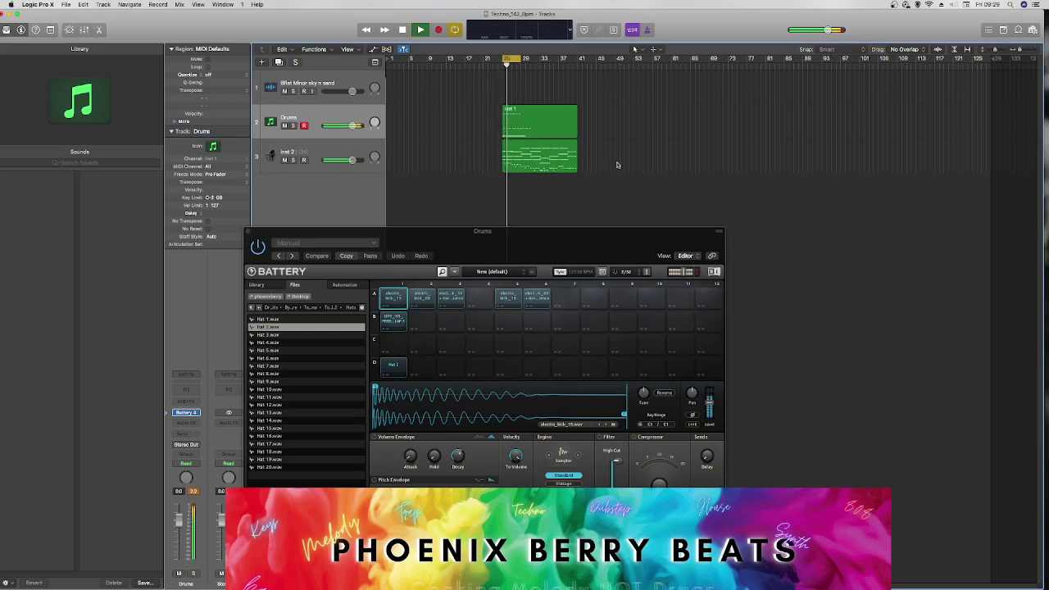
left_click(544, 160)
key("space")
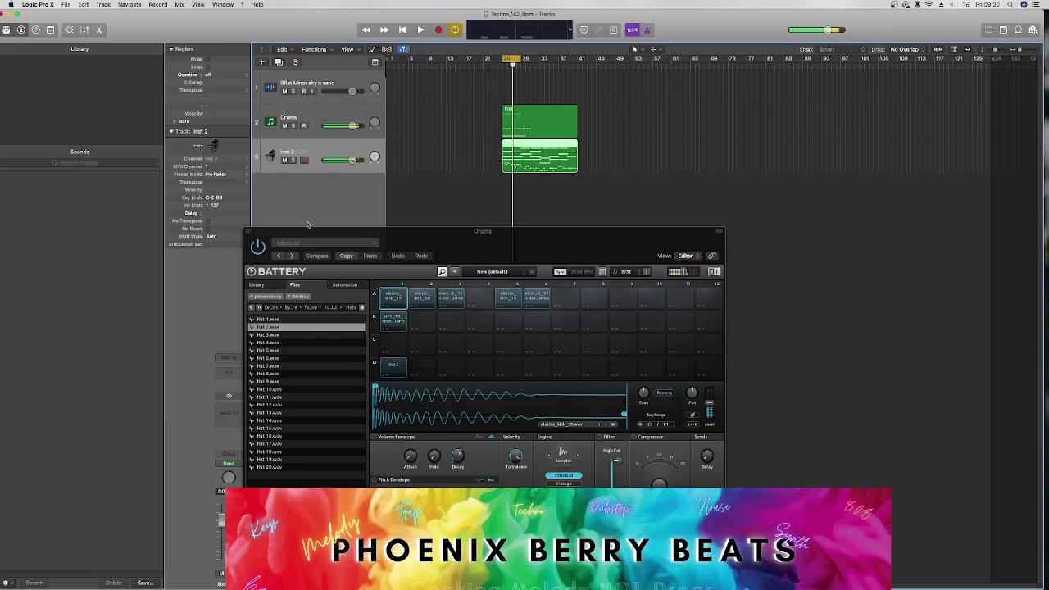
Step: Duplicate the Inst 2 track as a muted track below it and copy the Inst 2 region onto it
left_click_drag(317, 232, 635, 217)
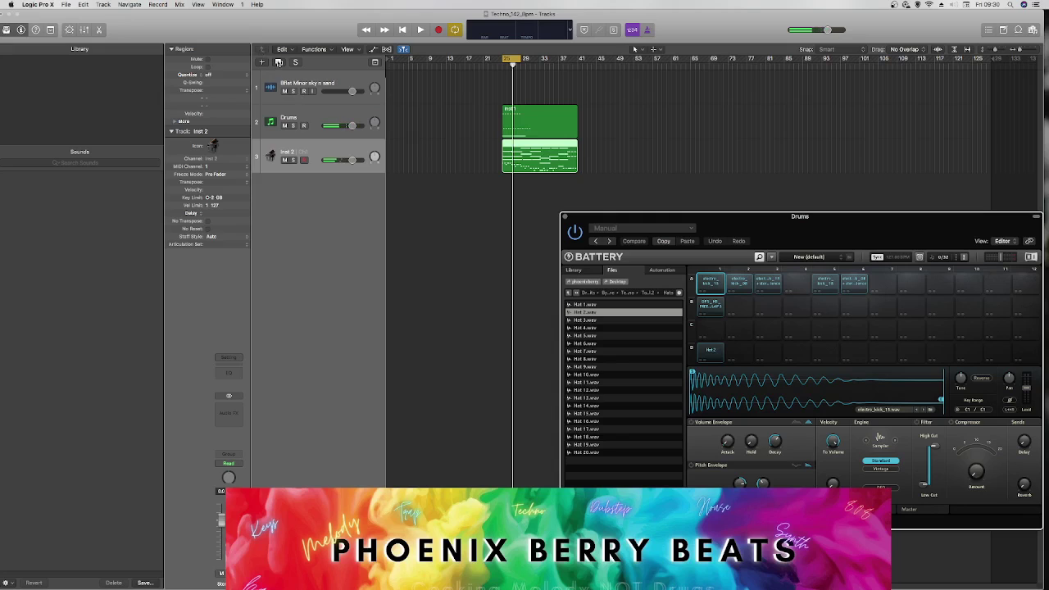
double_click(285, 176)
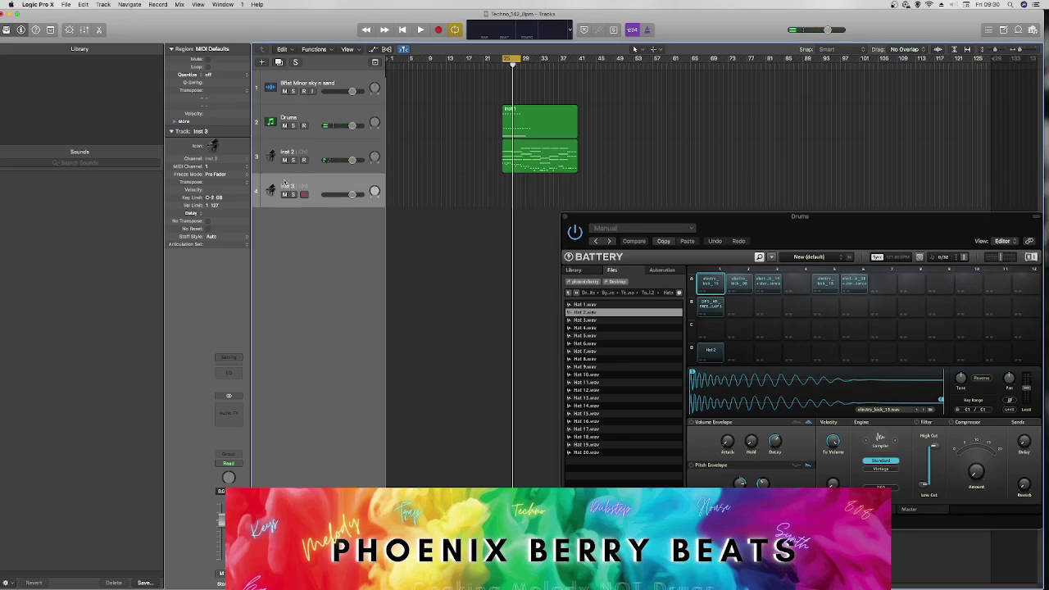
left_click(328, 147)
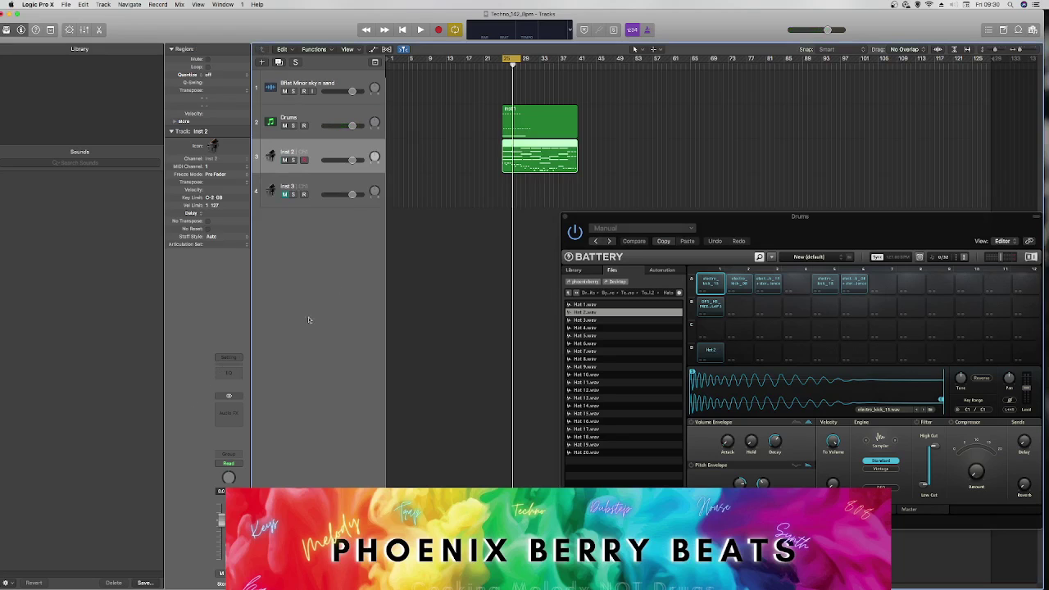
left_click_drag(530, 160, 528, 197)
Step: Remove the Addictive Keys instrument from the Inst 2 track
left_click(324, 153)
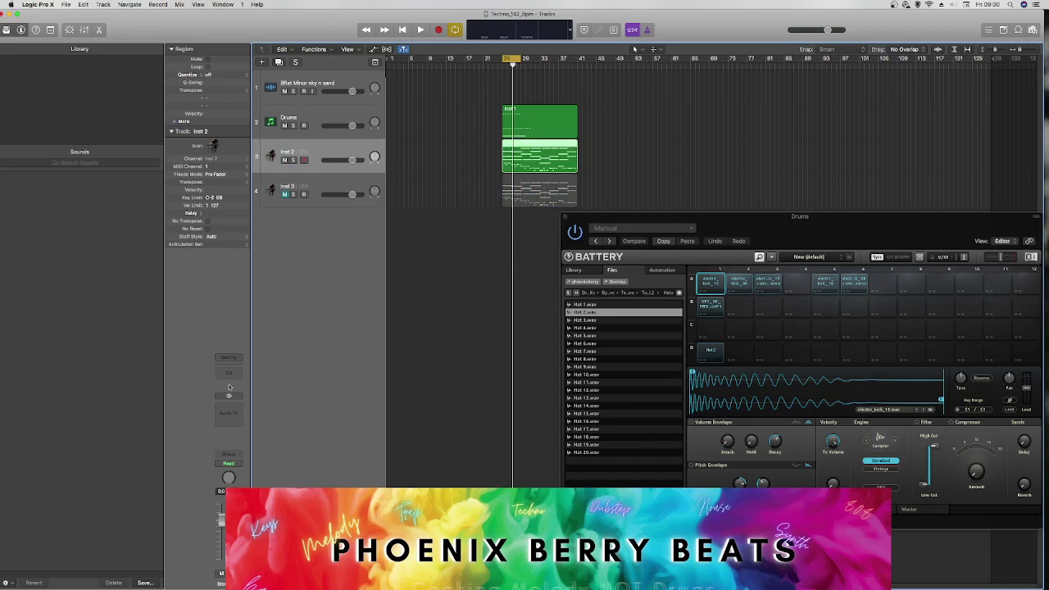
left_click(302, 115)
left_click(309, 147)
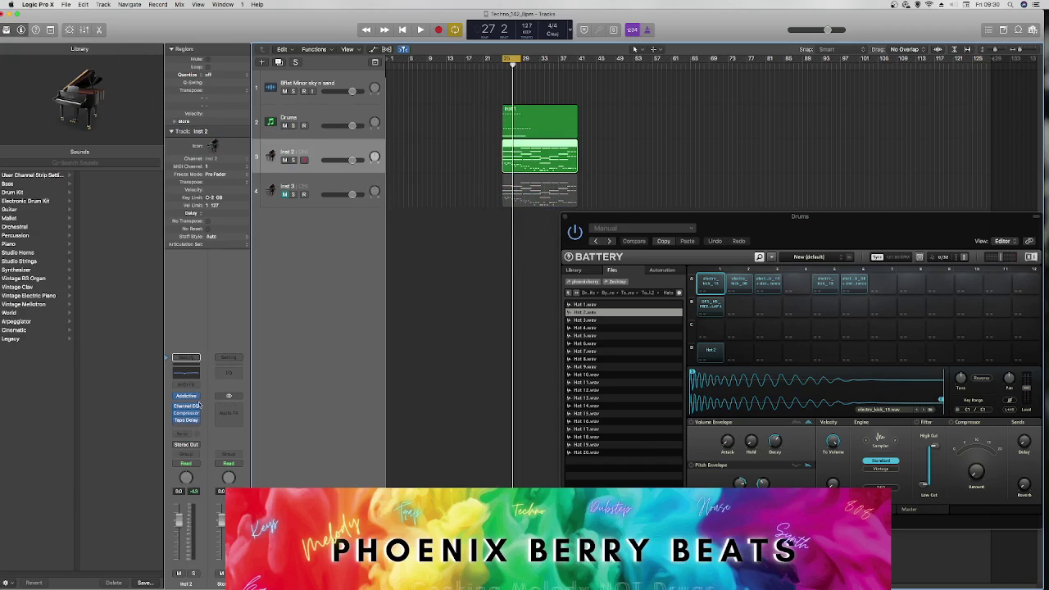
left_click(198, 400)
mouse_move(196, 398)
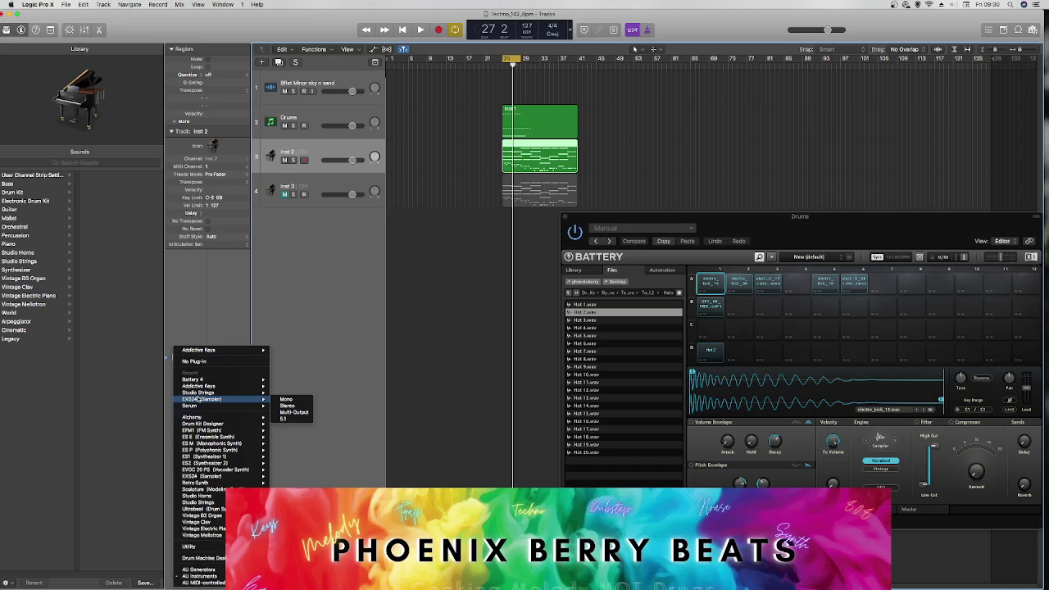
left_click(203, 364)
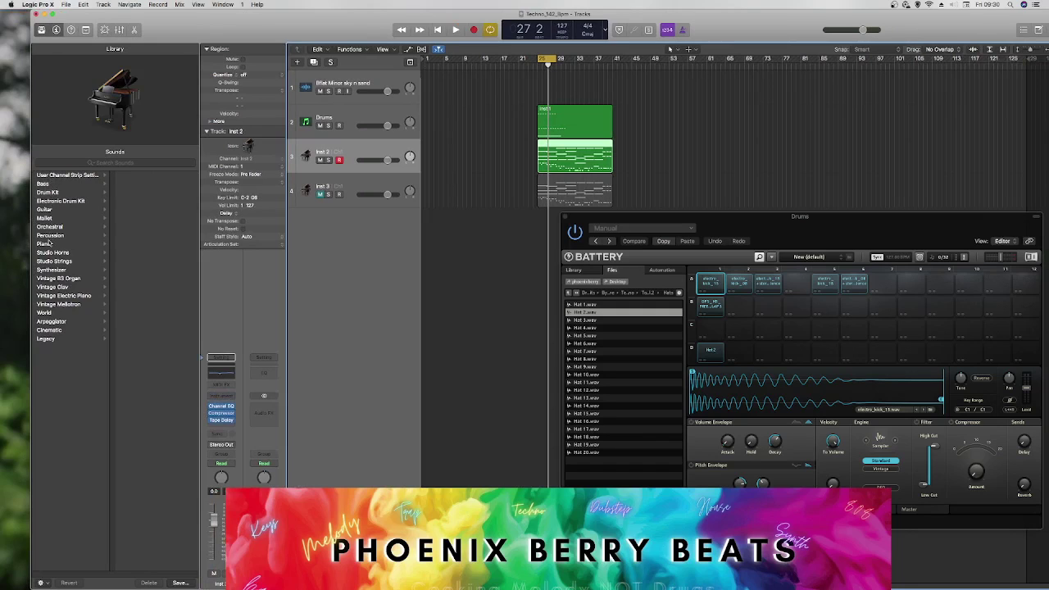
Step: Load the Boesendorfer Grand Piano preset on the Inst 2 track and play it with the drums
left_click(50, 243)
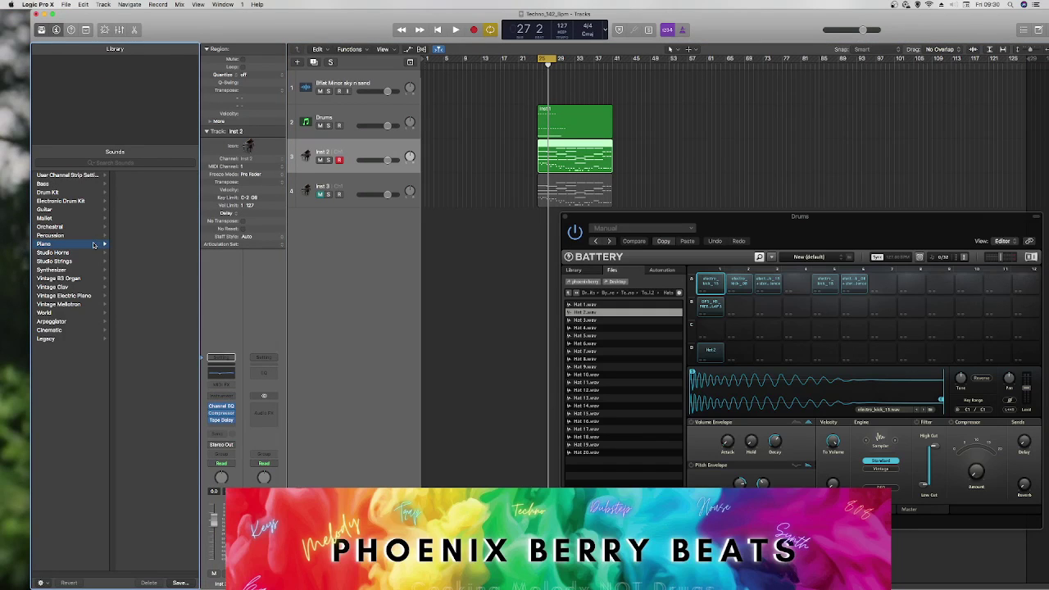
key("space")
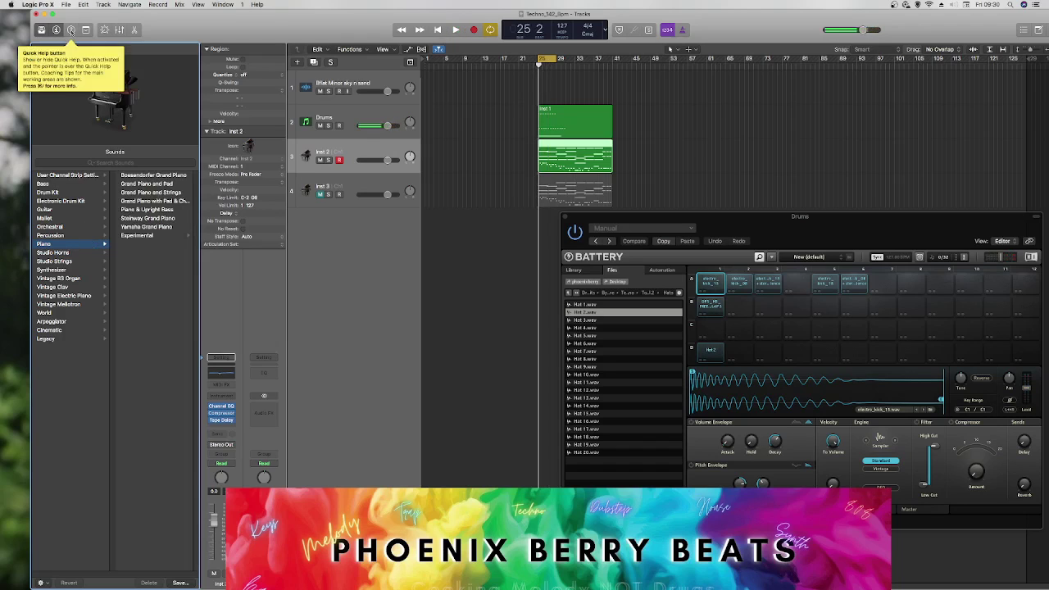
left_click(151, 175)
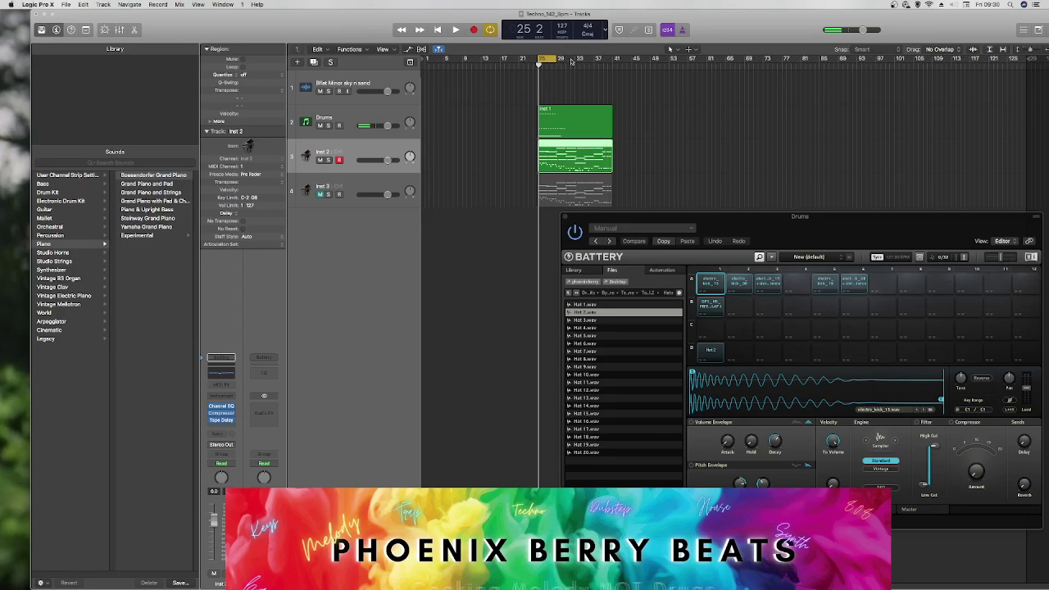
key("space")
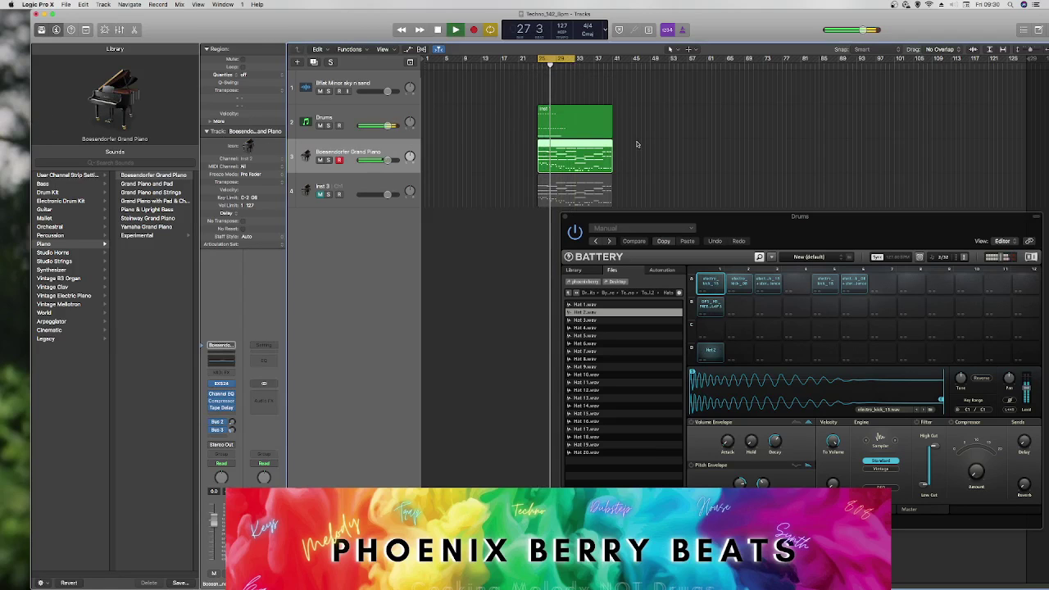
Step: Split the Drums region at bar 29, delete the later part and loop the four-bar region to the end of the piano region
left_click(662, 217)
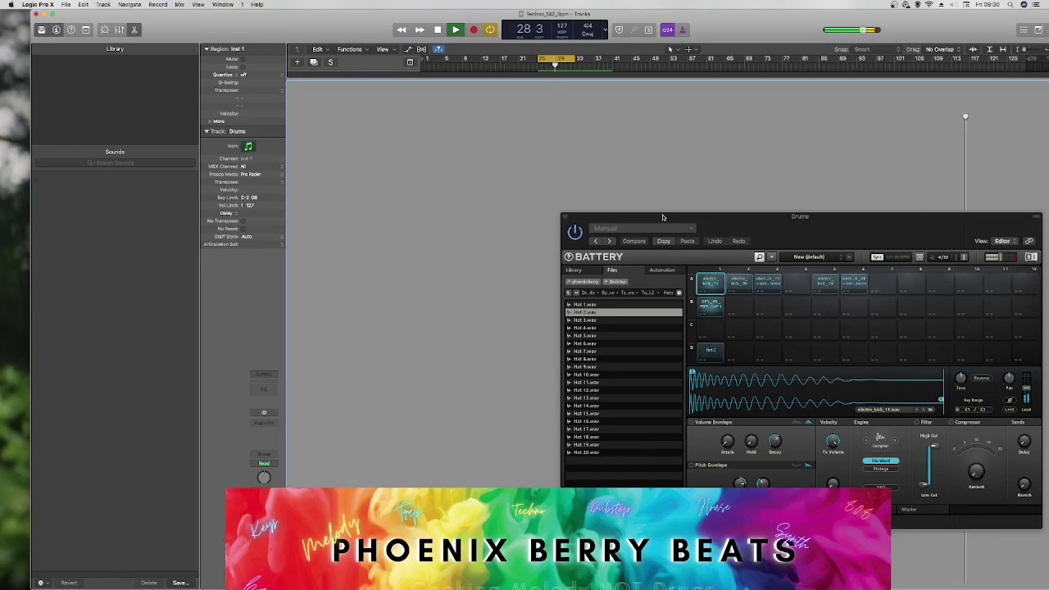
key("space")
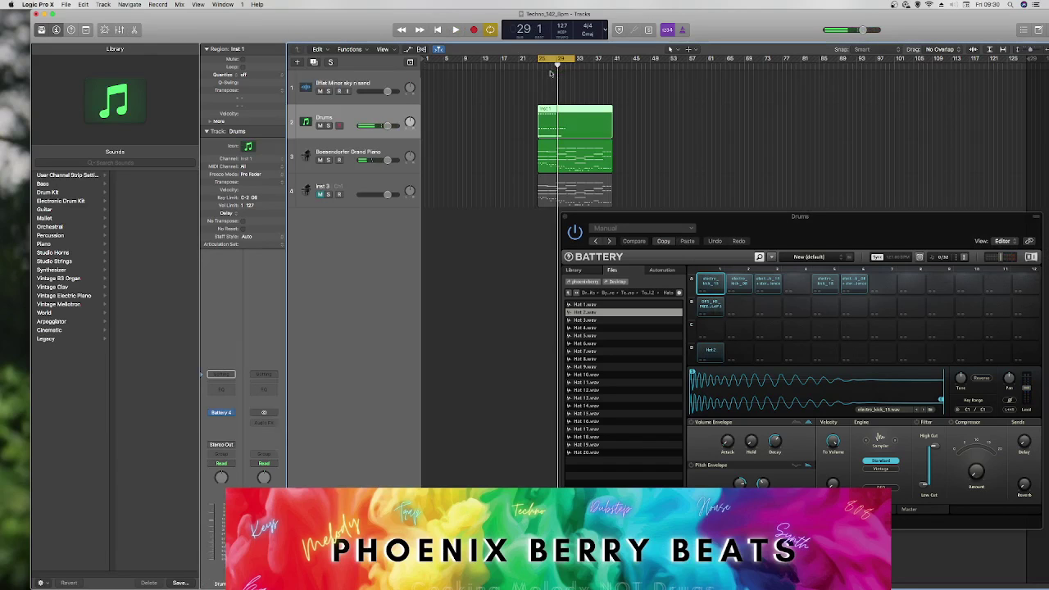
left_click_drag(550, 66, 556, 64)
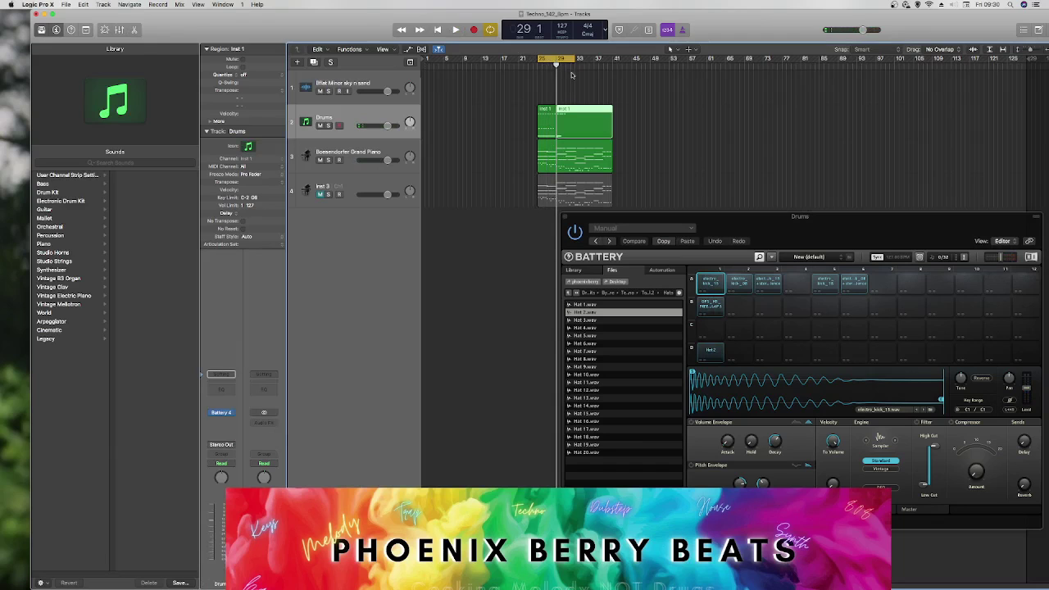
key("Delete")
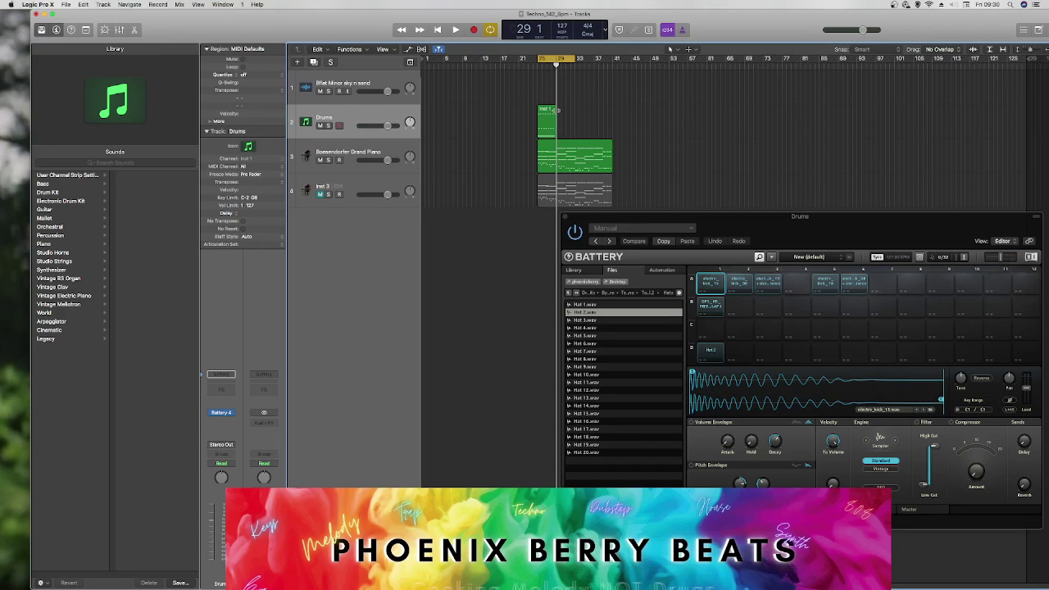
key("super+z")
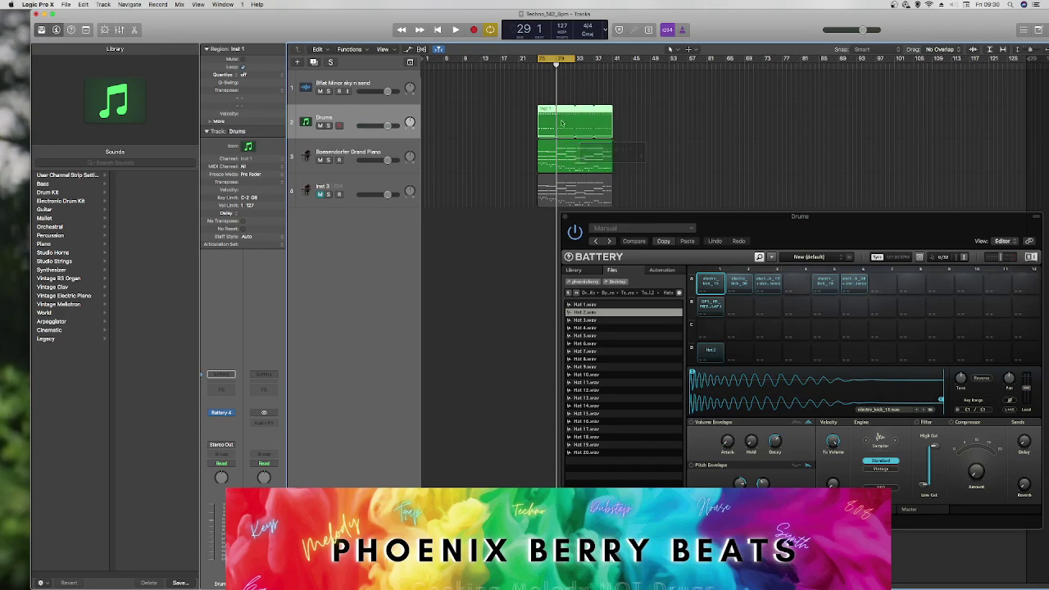
Step: Convert the Drums loops to regions and join the four regions into one
right_click(555, 122)
left_click(565, 129)
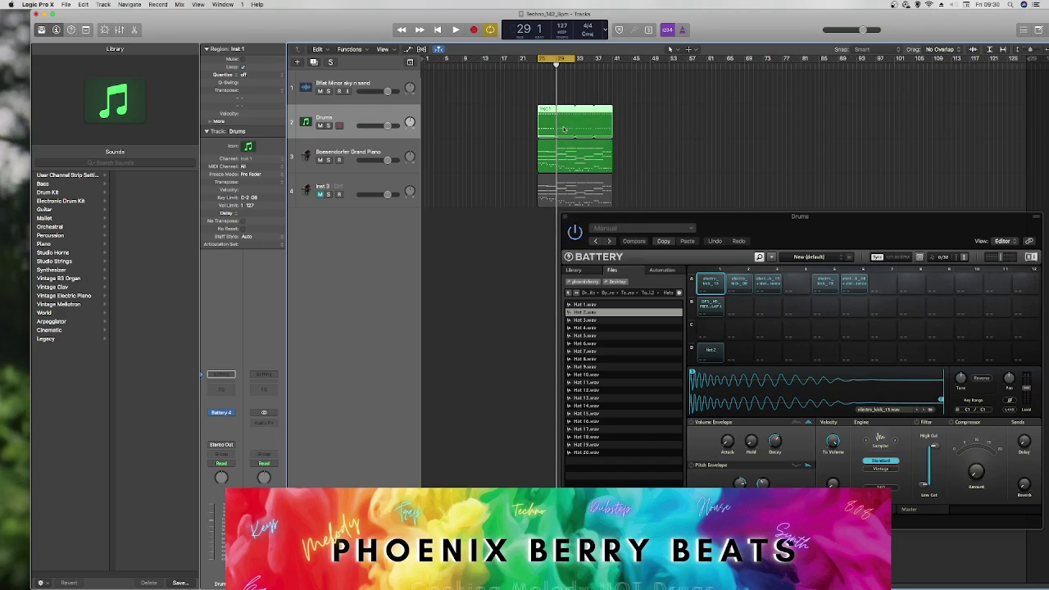
right_click(554, 123)
key("Escape")
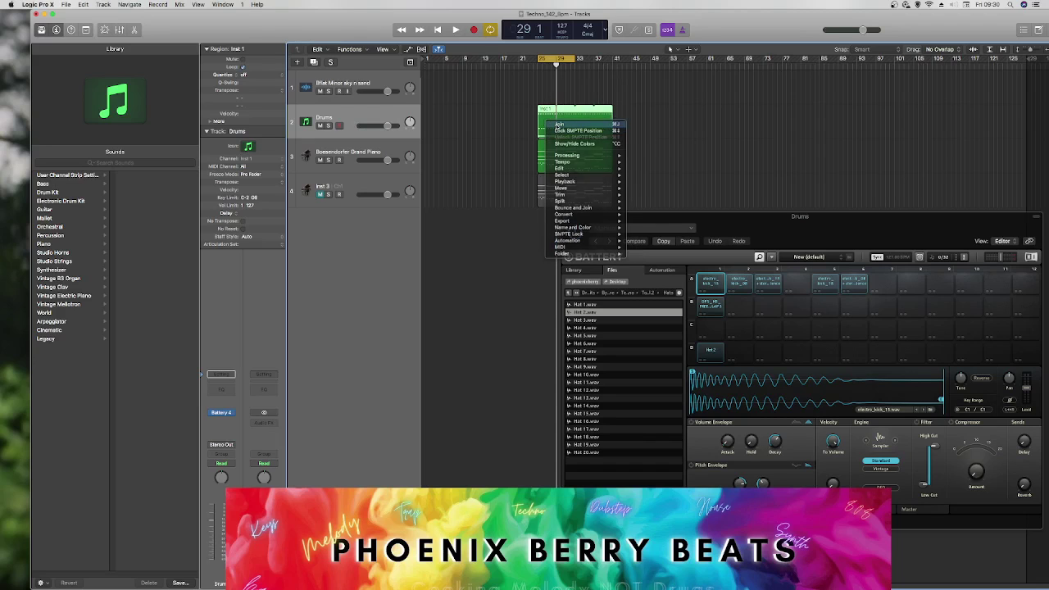
left_click_drag(611, 113, 549, 119)
right_click(549, 119)
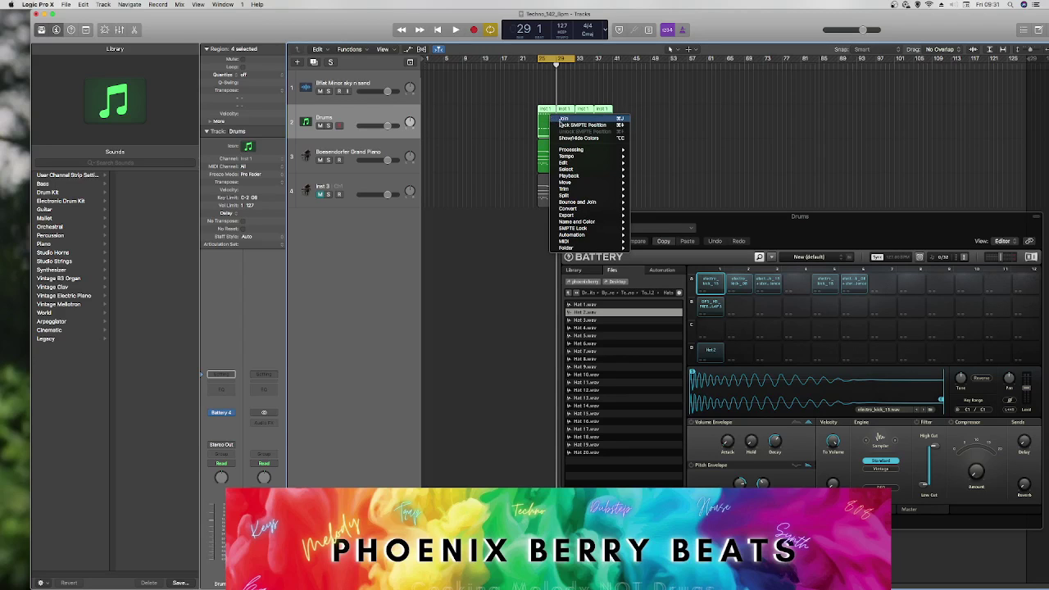
left_click(560, 121)
key("space")
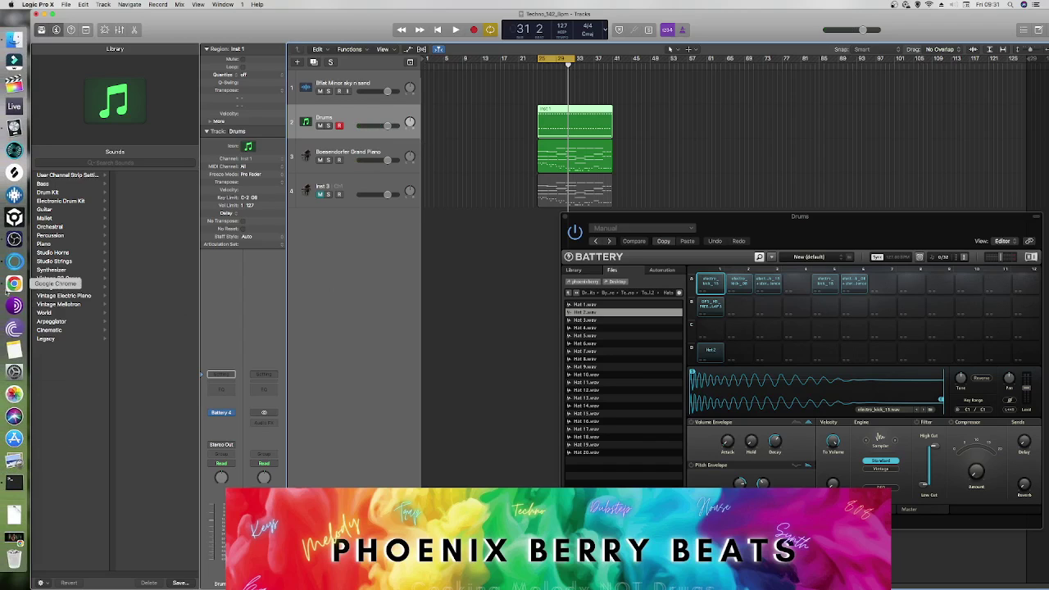
Step: Check the Paul Kalkbrenner video on YouTube in Chrome, return to Logic Pro X and play the arrangement
left_click(15, 293)
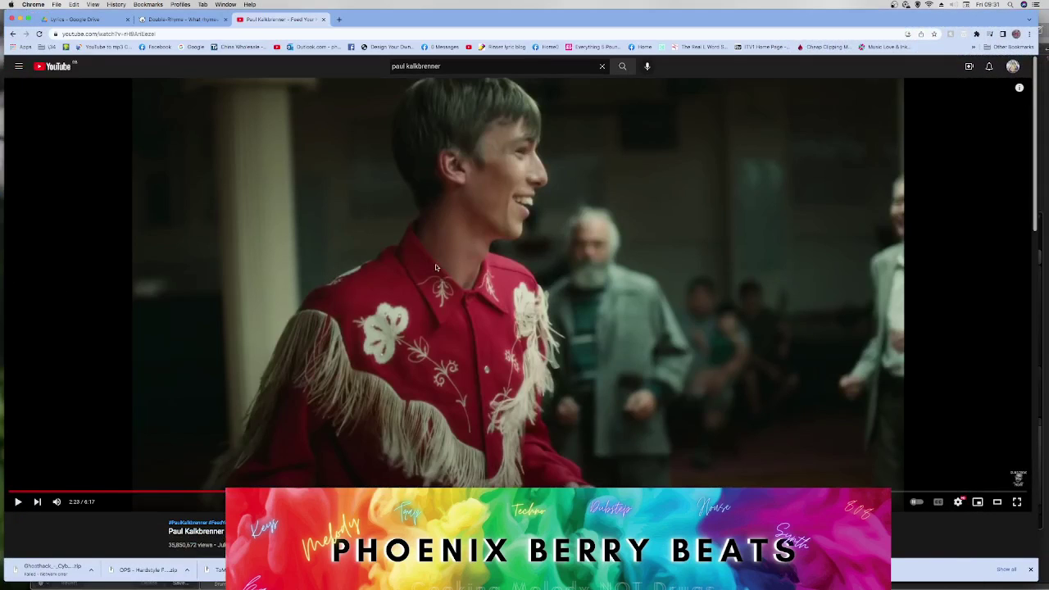
left_click(19, 18)
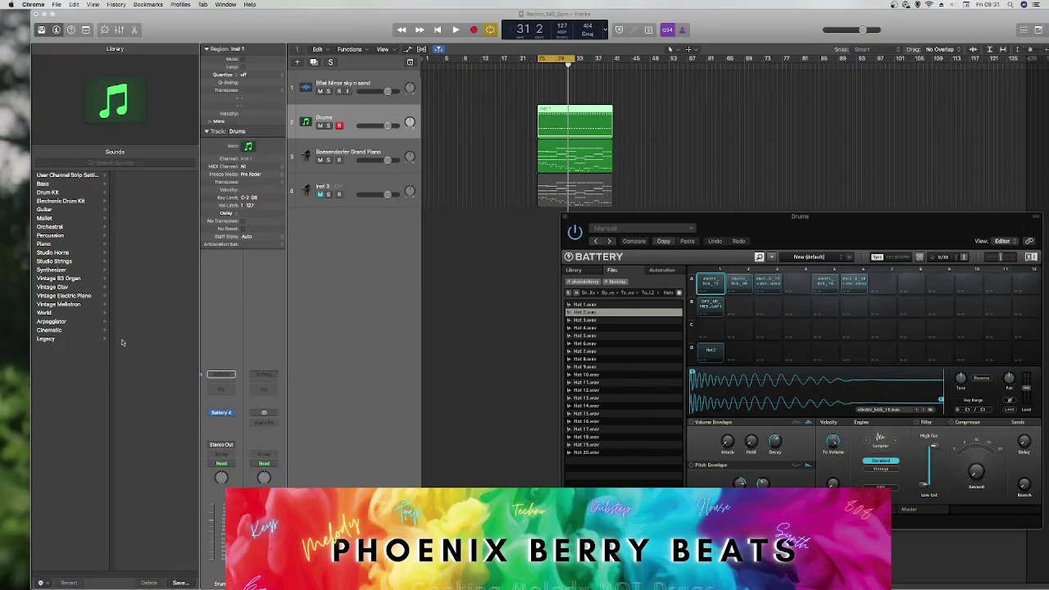
key("super+Tab")
key("space")
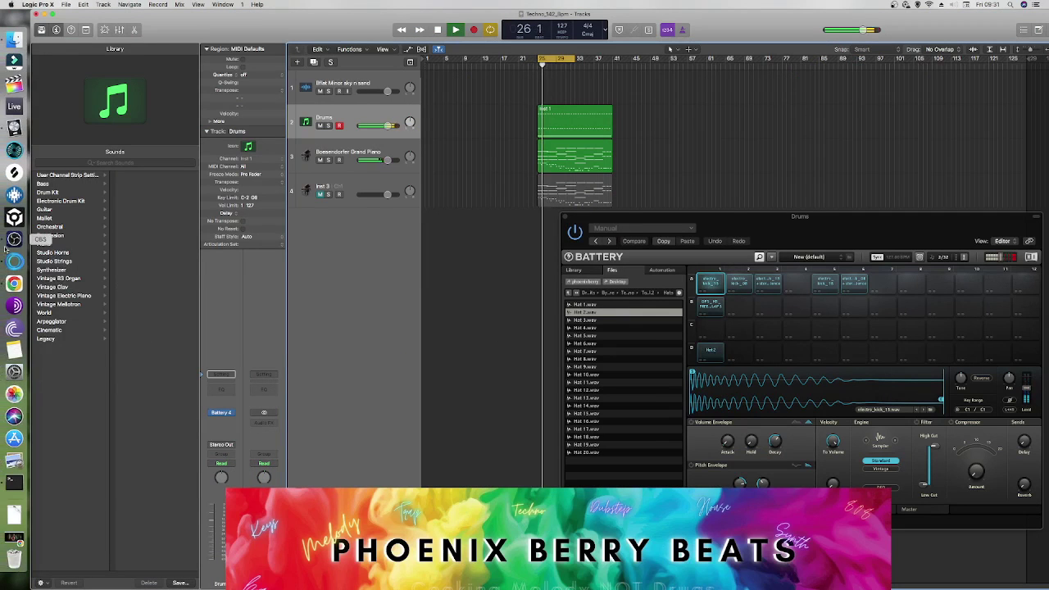
left_click(8, 238)
left_click(805, 333)
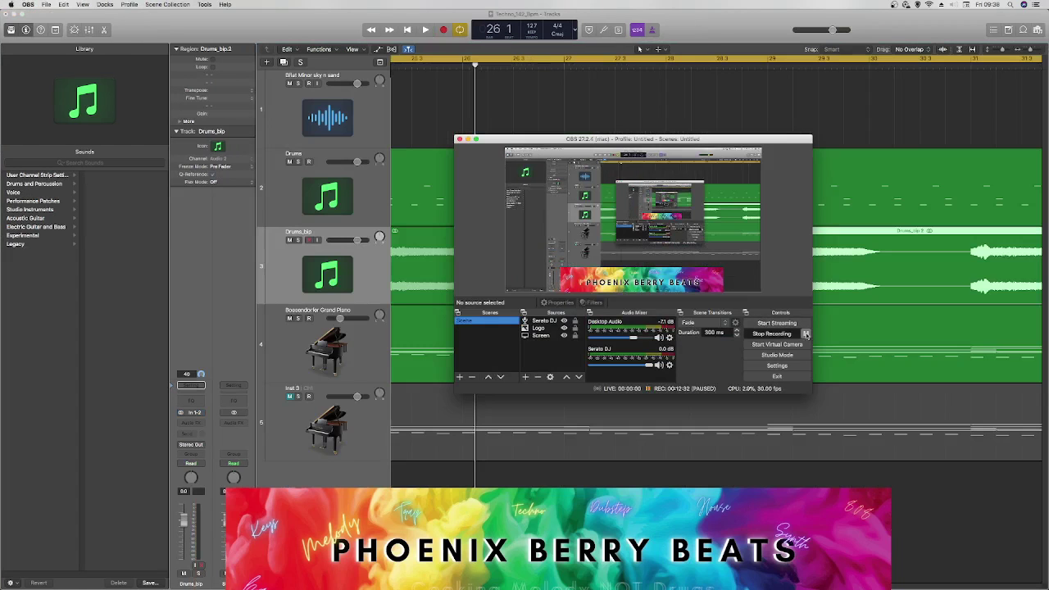
left_click(656, 480)
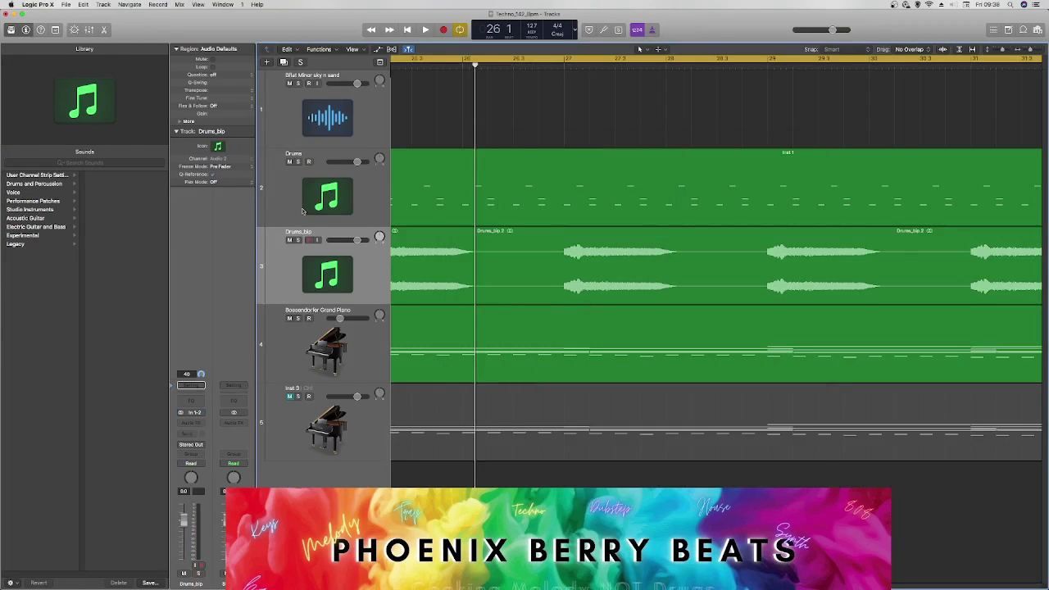
Step: Play the arrangement from bar 25 and examine the end of the first Drums_bip region around bar 26
key("space")
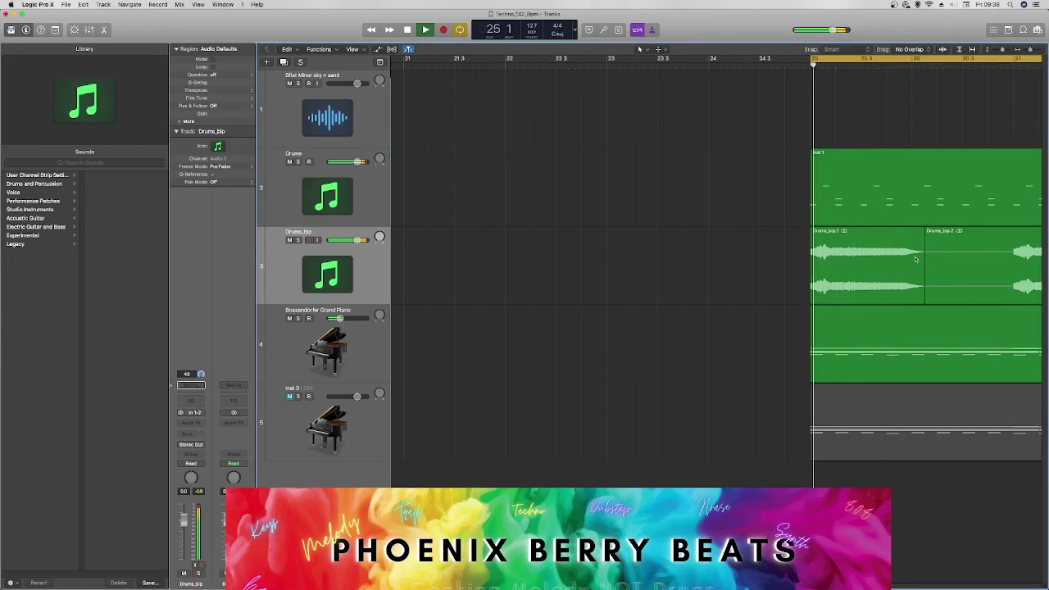
key("space")
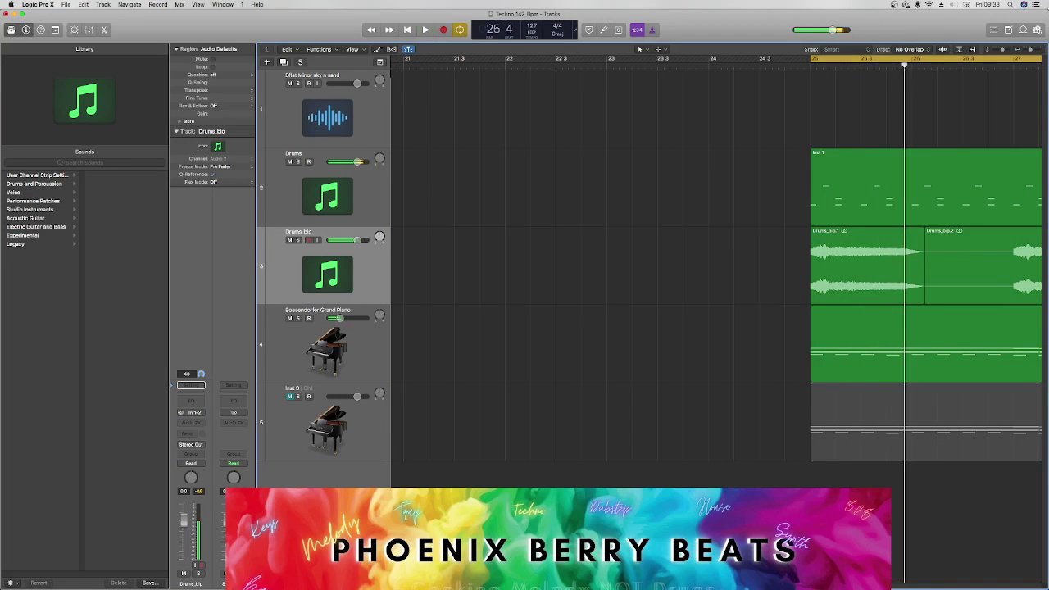
scroll(801, 296, "up", 5)
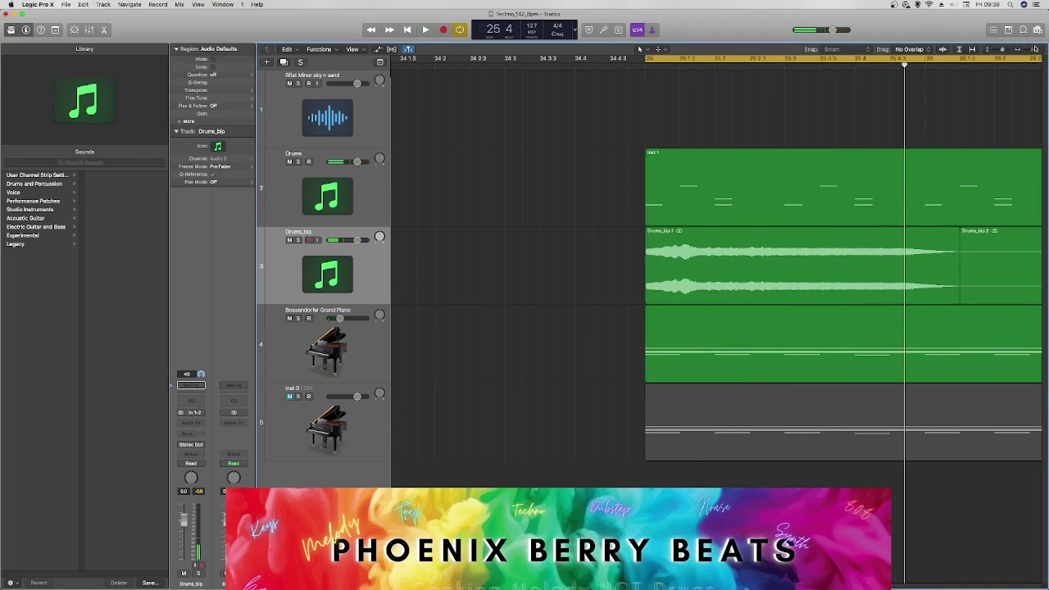
key("space")
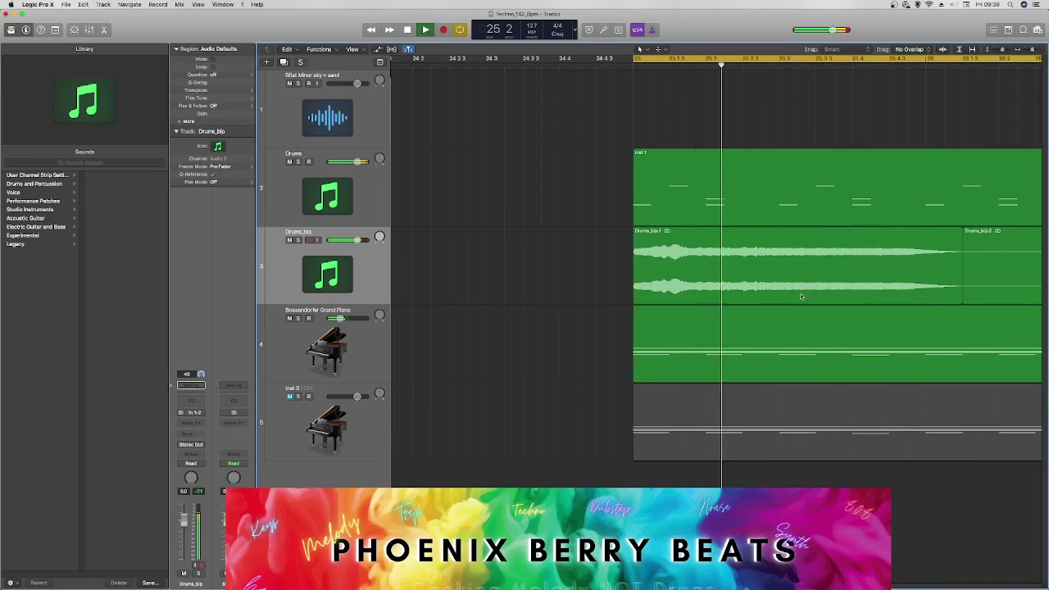
key("space")
Step: Try trimming the end of the first Drums_bip region to bar 26, listen to it and undo the trim
left_click(924, 271)
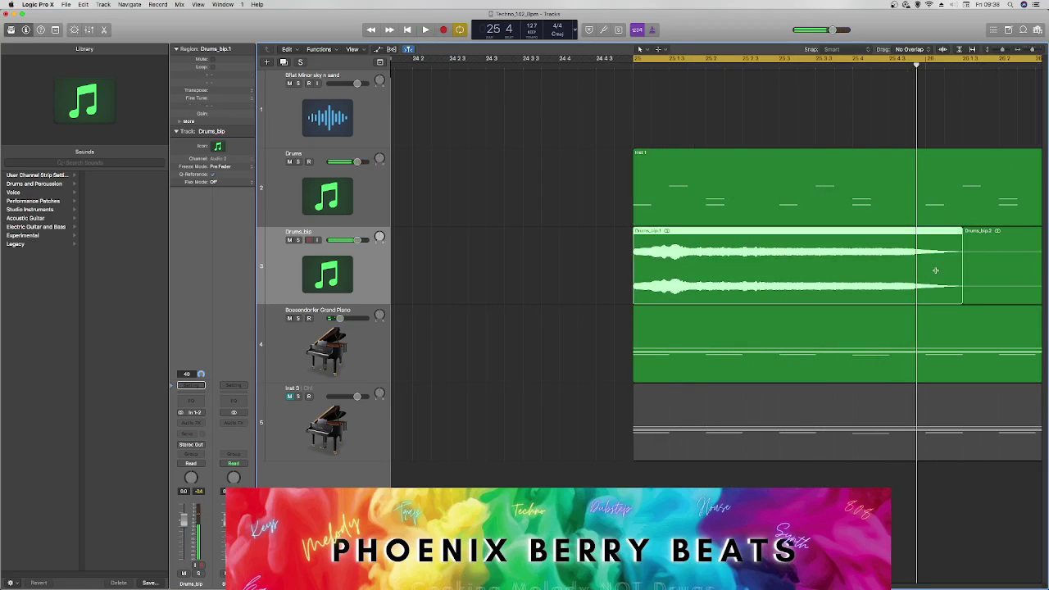
left_click_drag(962, 277, 925, 278)
key("space")
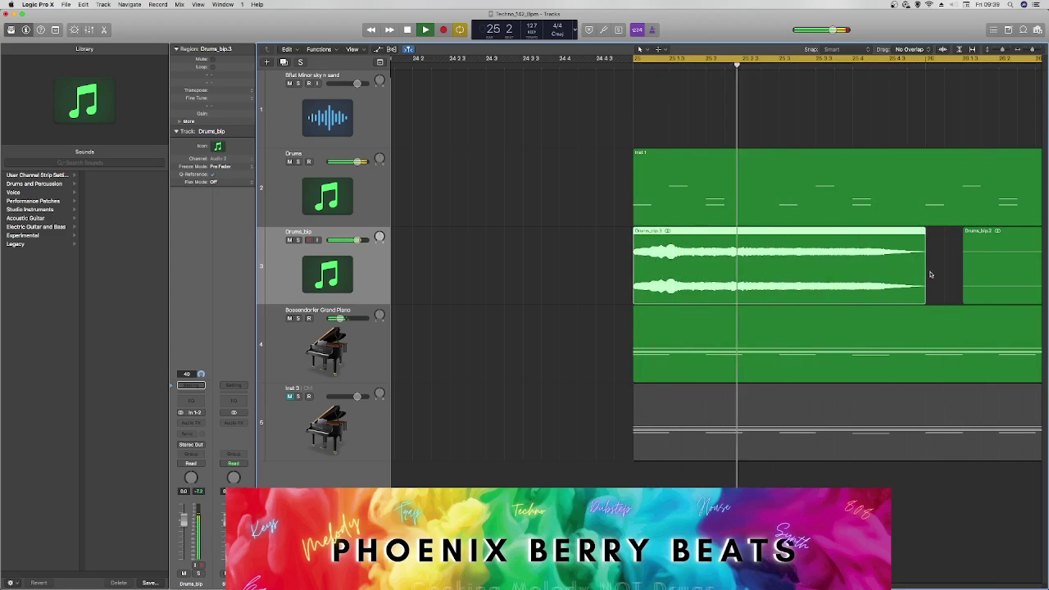
key("space")
key("super+z")
Step: Hide the inspector and use the Fade Tool to add a fade-out from bar 26 to the first Drums_bip region's end
key("i")
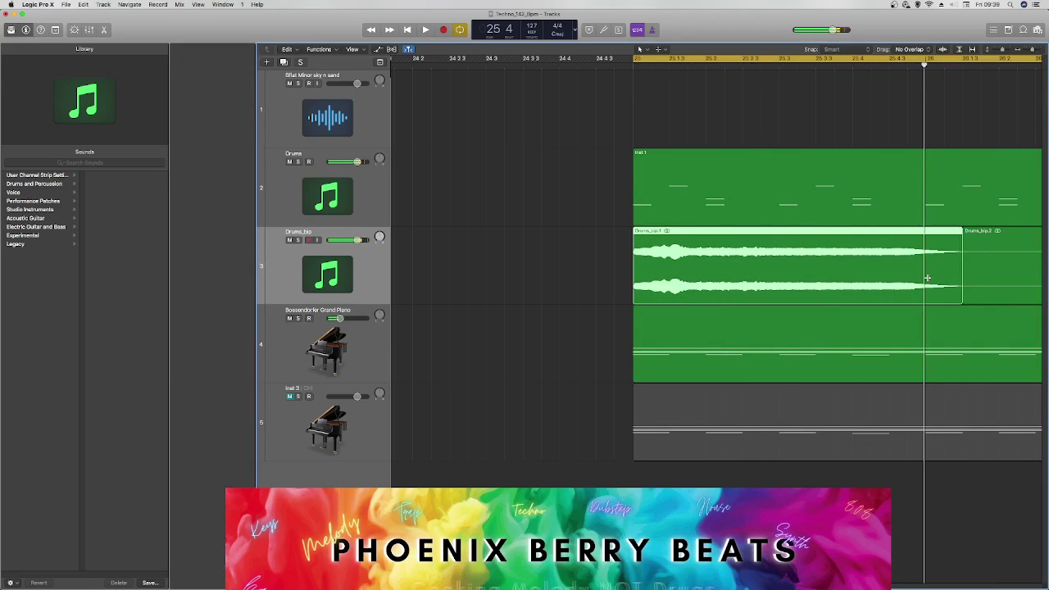
key("space")
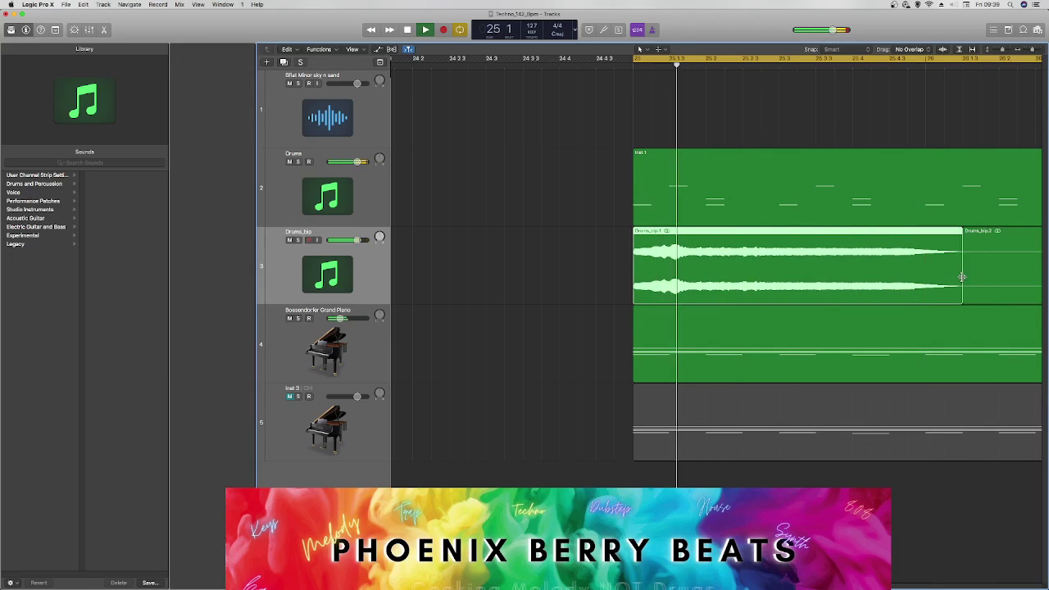
key("space")
left_click(662, 49)
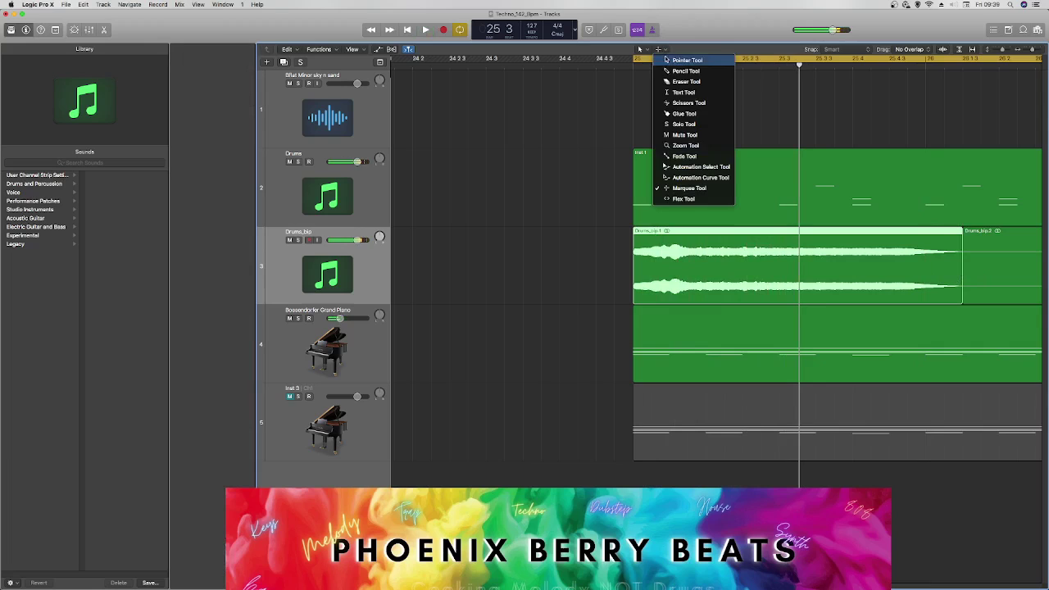
left_click(702, 157)
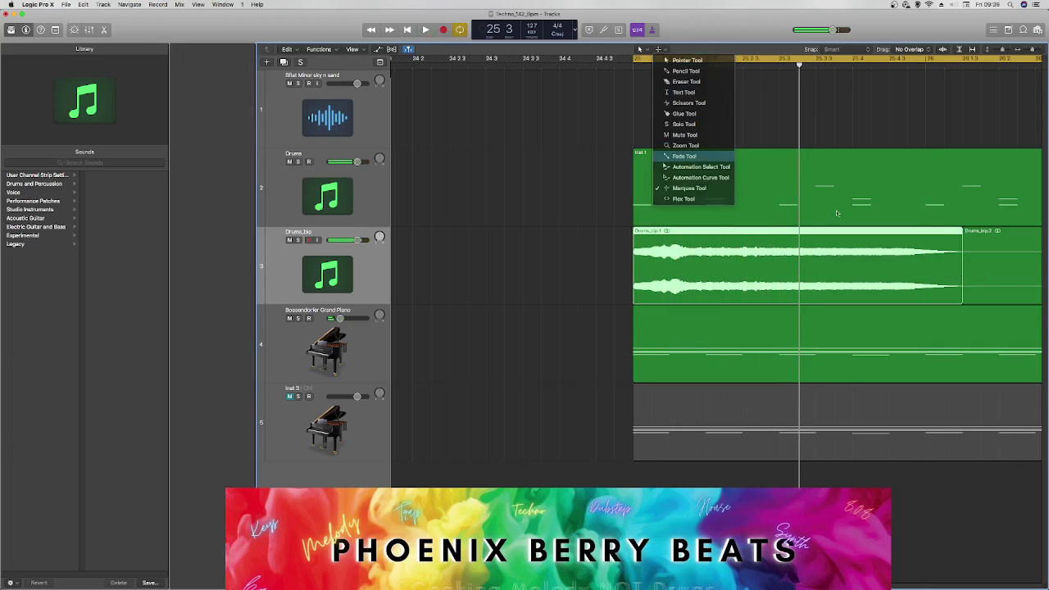
left_click(926, 66)
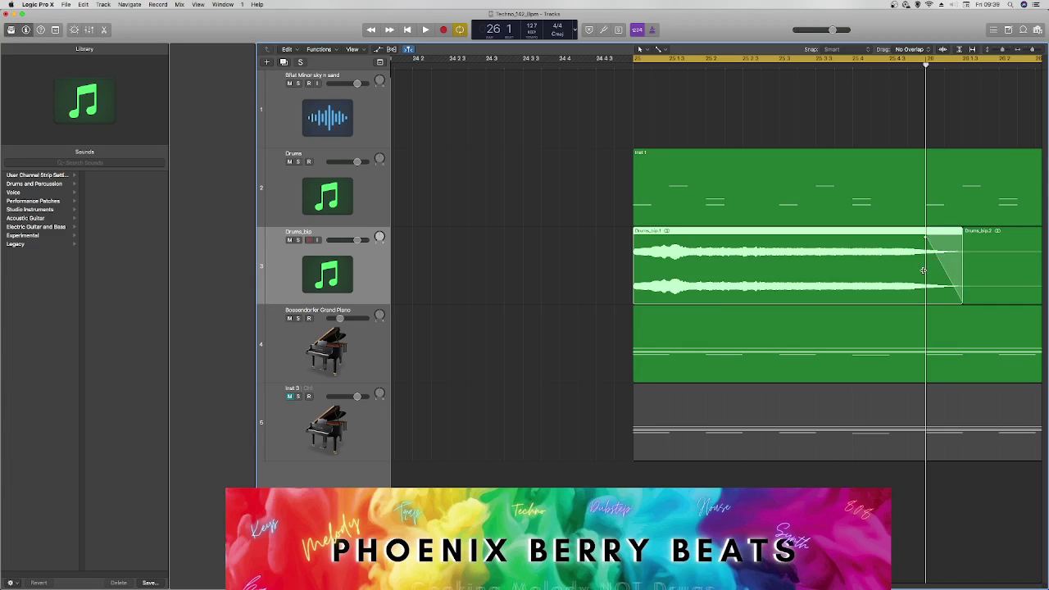
key("space")
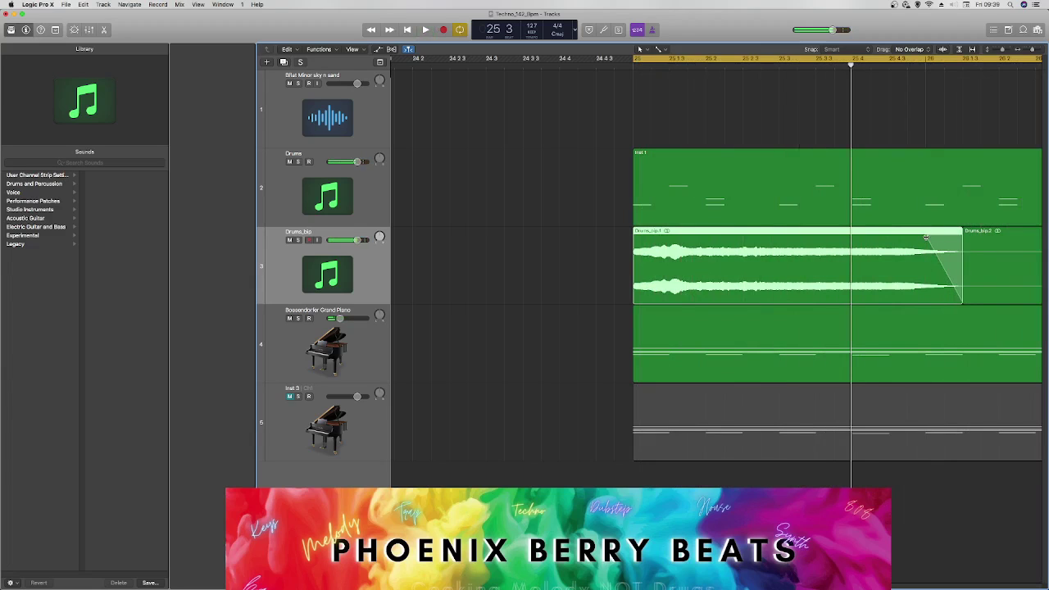
Step: Lengthen the first Drums_bip region's fade-out to start at beat 3 of bar 25 and play it back
left_click_drag(926, 236, 822, 245)
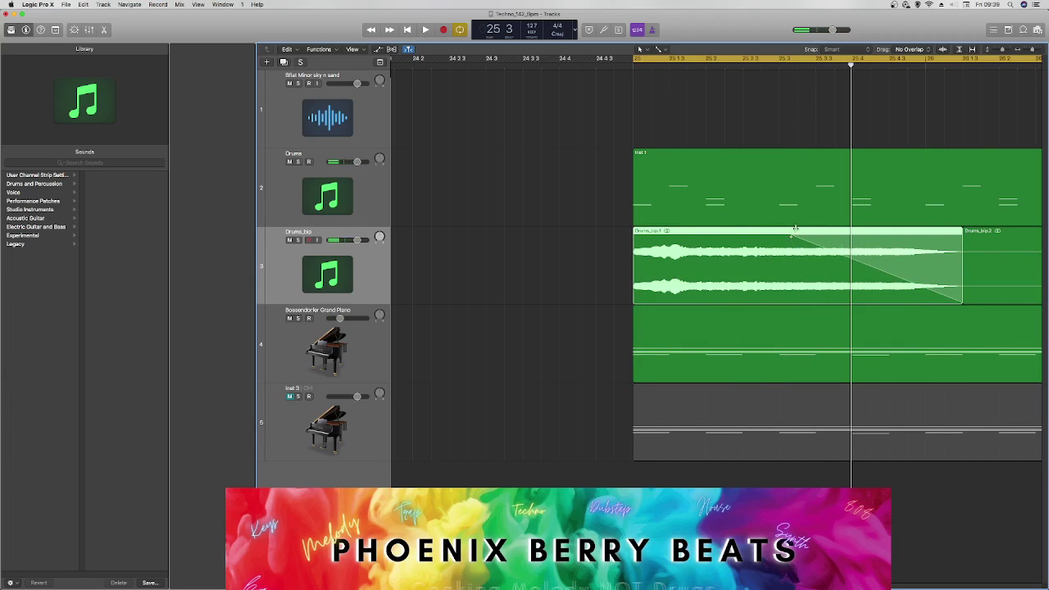
left_click(779, 66)
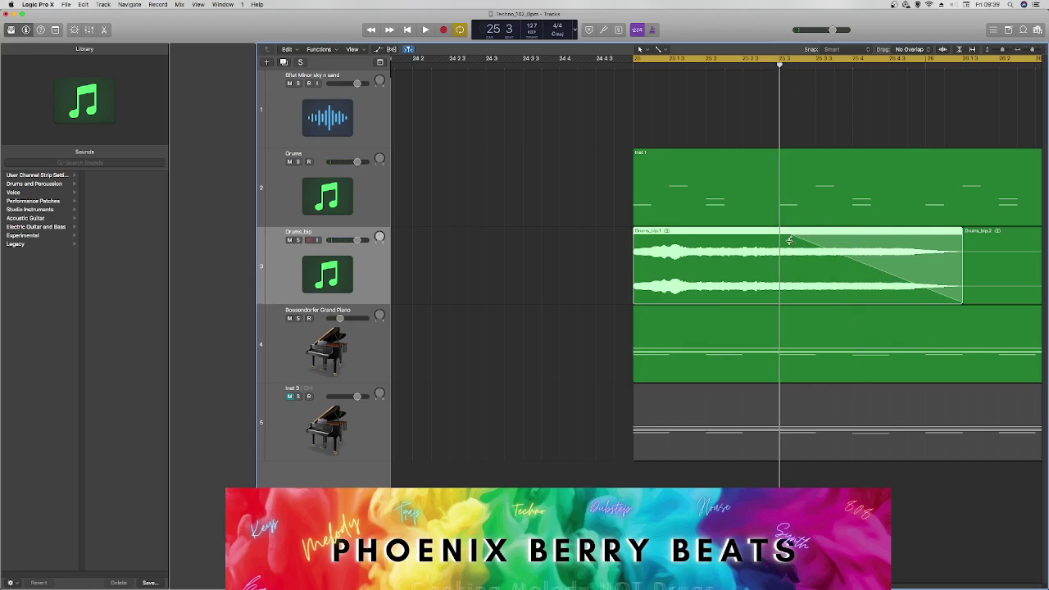
key("space")
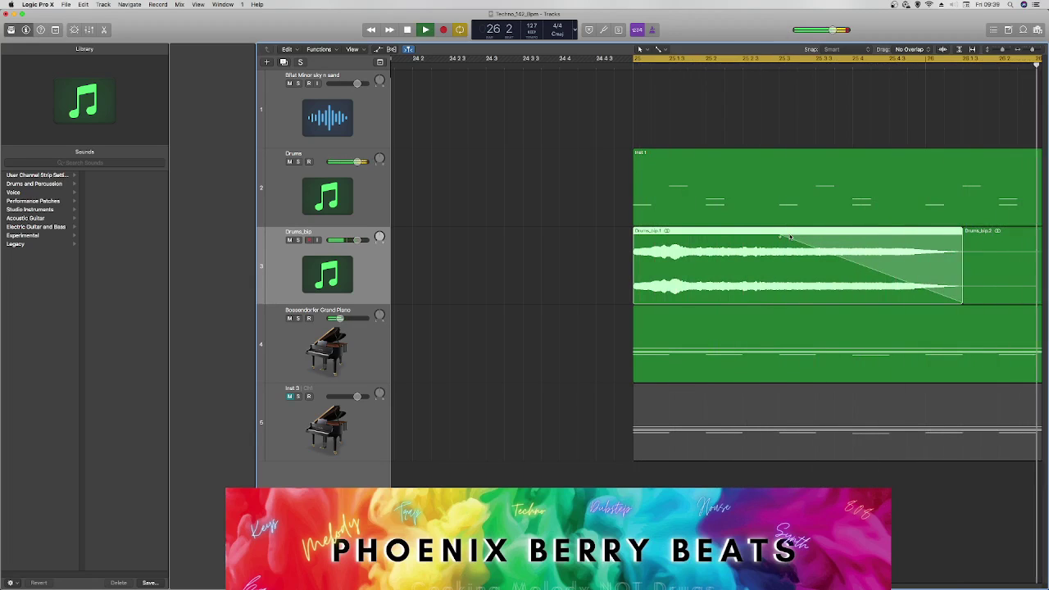
key("space")
key("space")
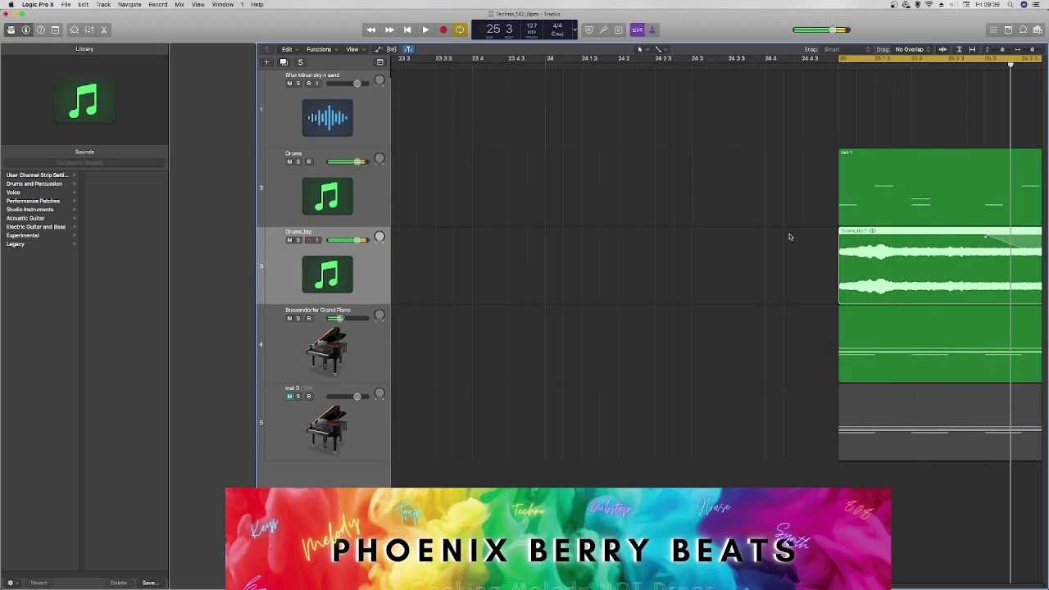
key("space")
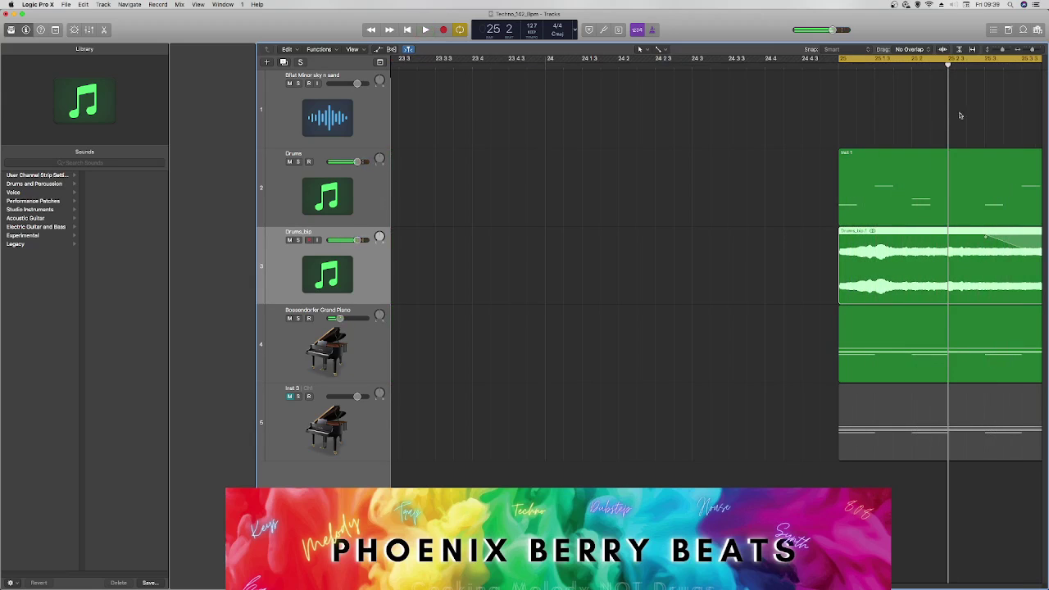
key("space")
key("super+Left")
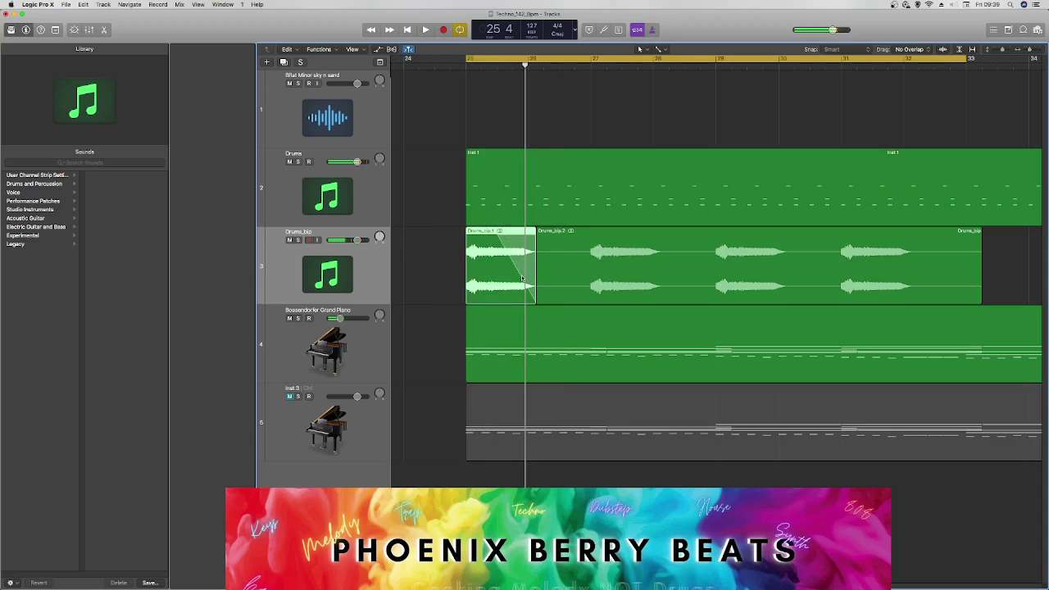
Step: Trim the end of the first Drums_bip region to bar 26 and play the section from bar 25
left_click_drag(534, 268, 526, 270)
key("space")
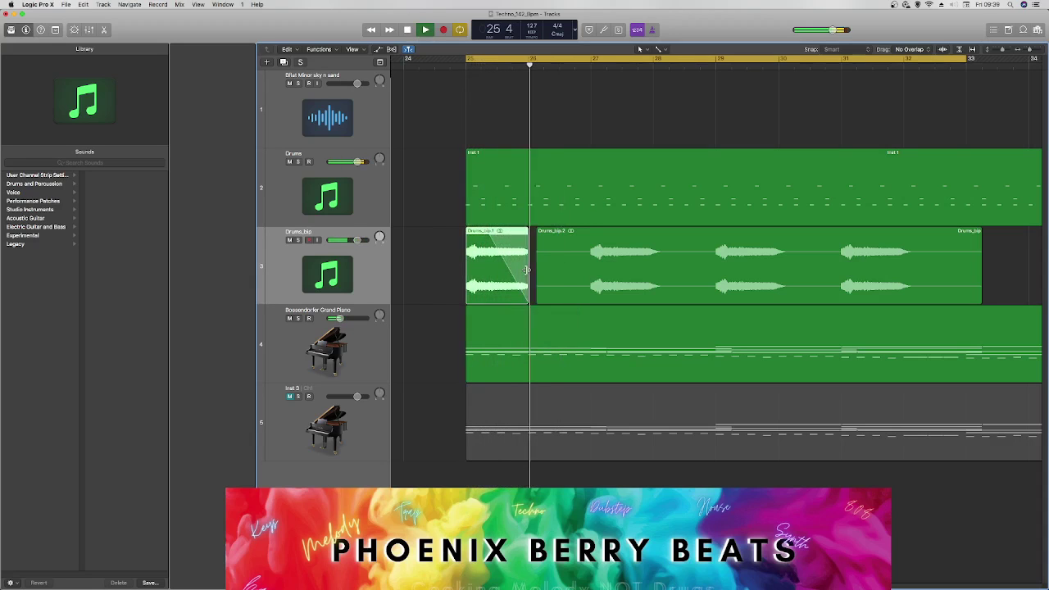
key("space")
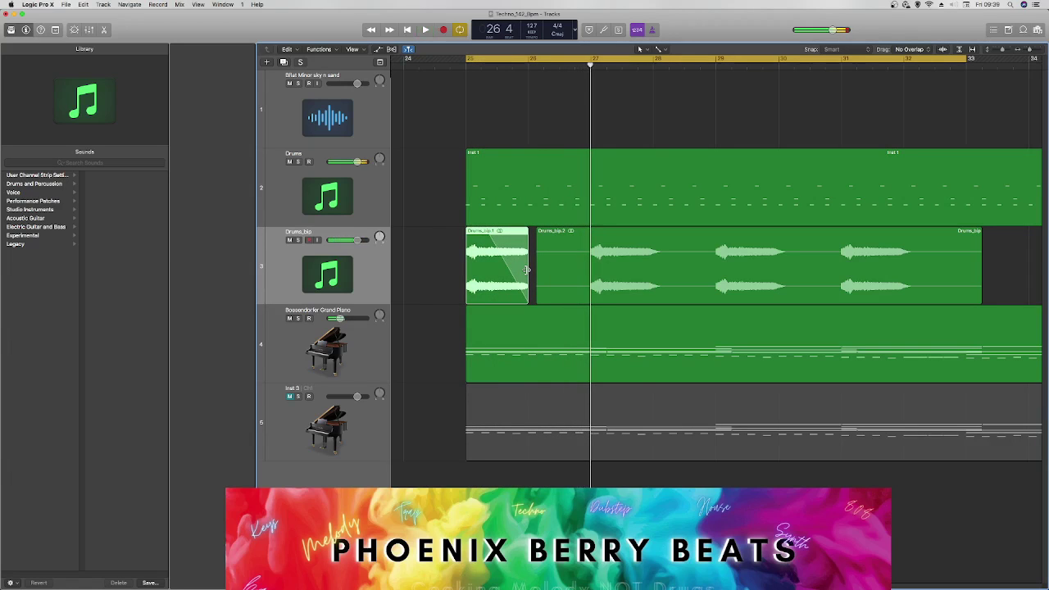
key("Return")
key("space")
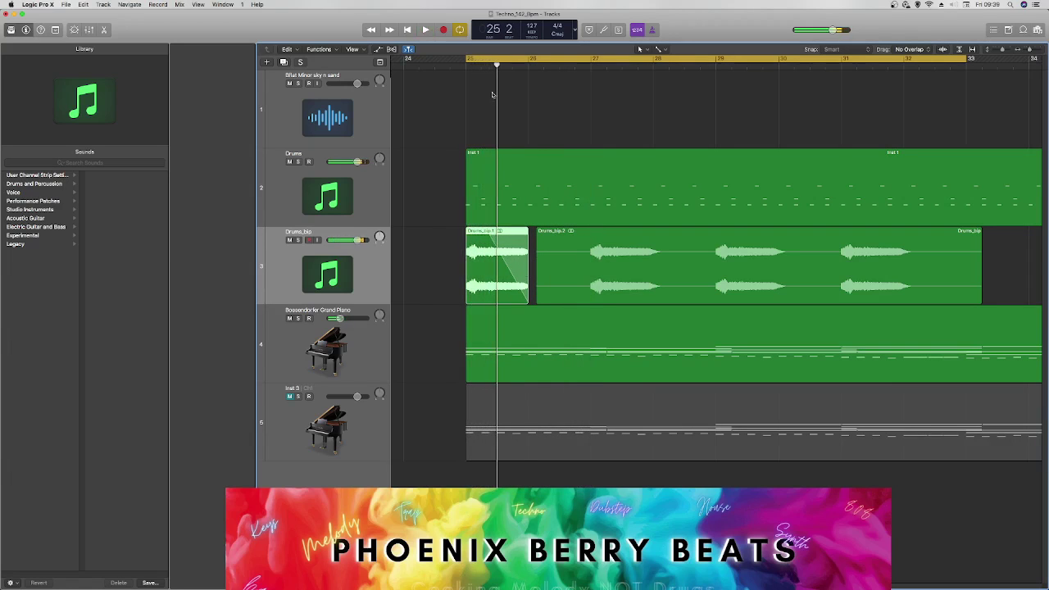
Step: Trim the start of the second Drums_bip region to bar 27
left_click(623, 267)
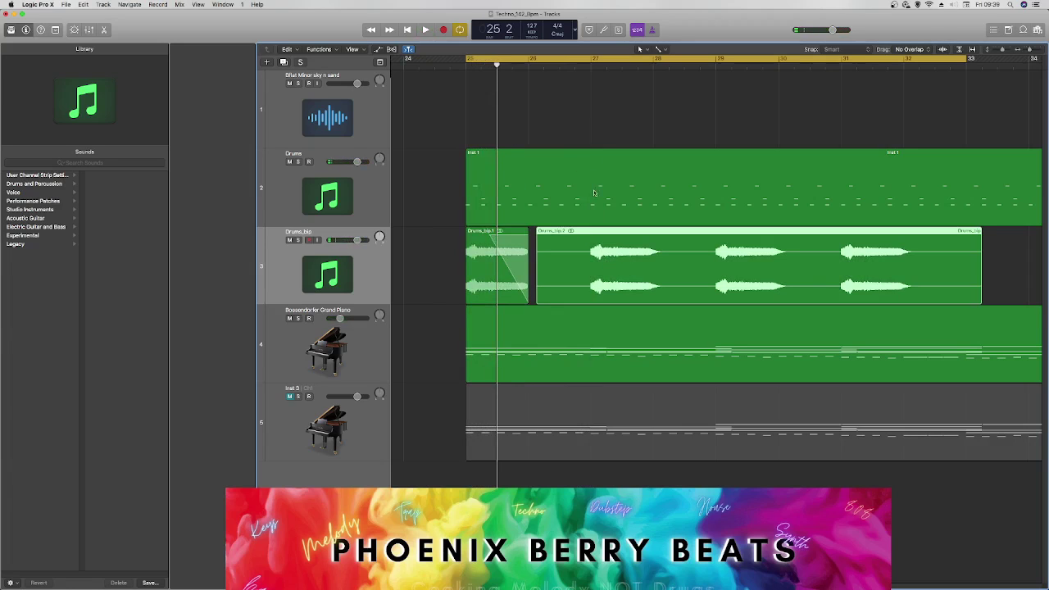
left_click(592, 65)
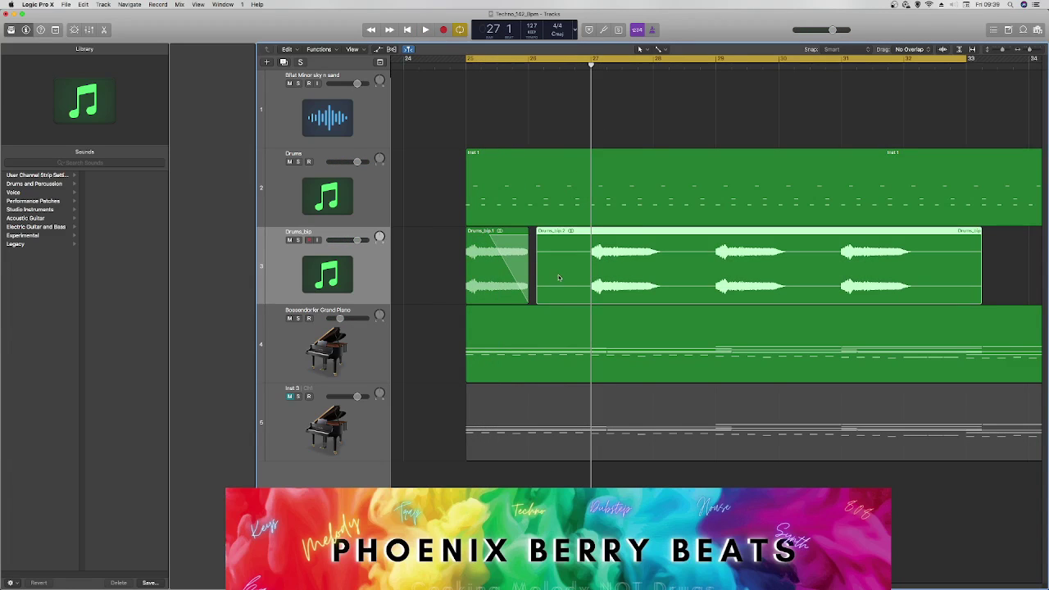
left_click_drag(591, 278, 591, 278)
Step: Place a short copy of the first Drums_bip region's opening at bar 26 and play it from bar 25
left_click(482, 64)
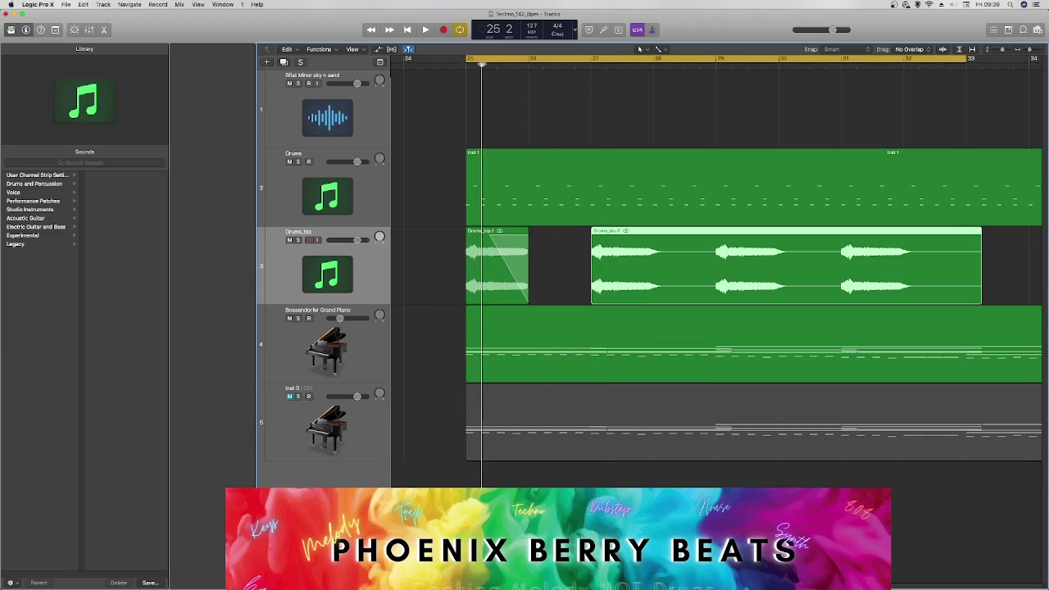
left_click(485, 294)
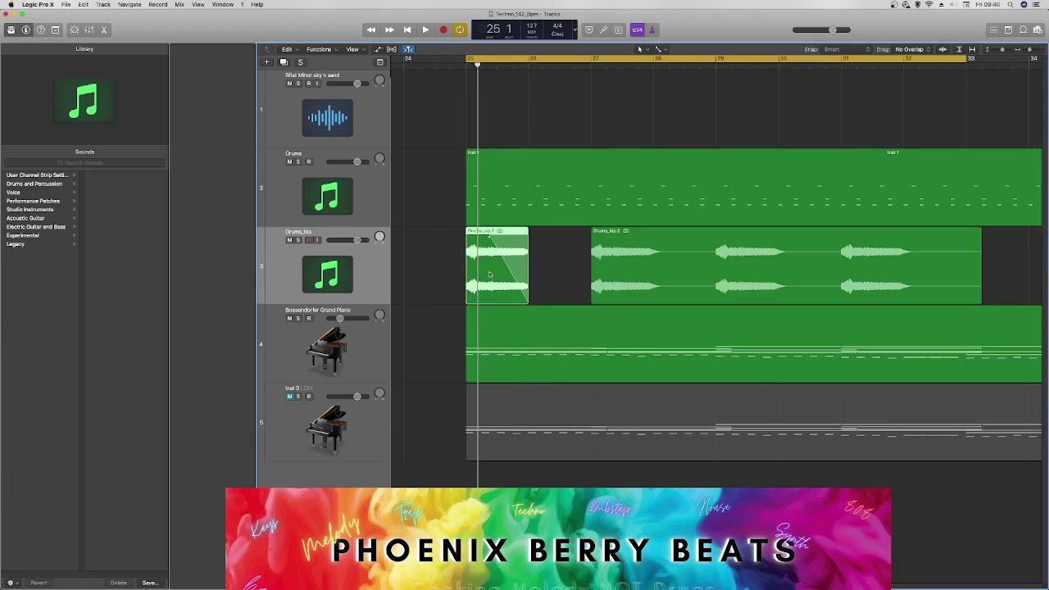
key("space")
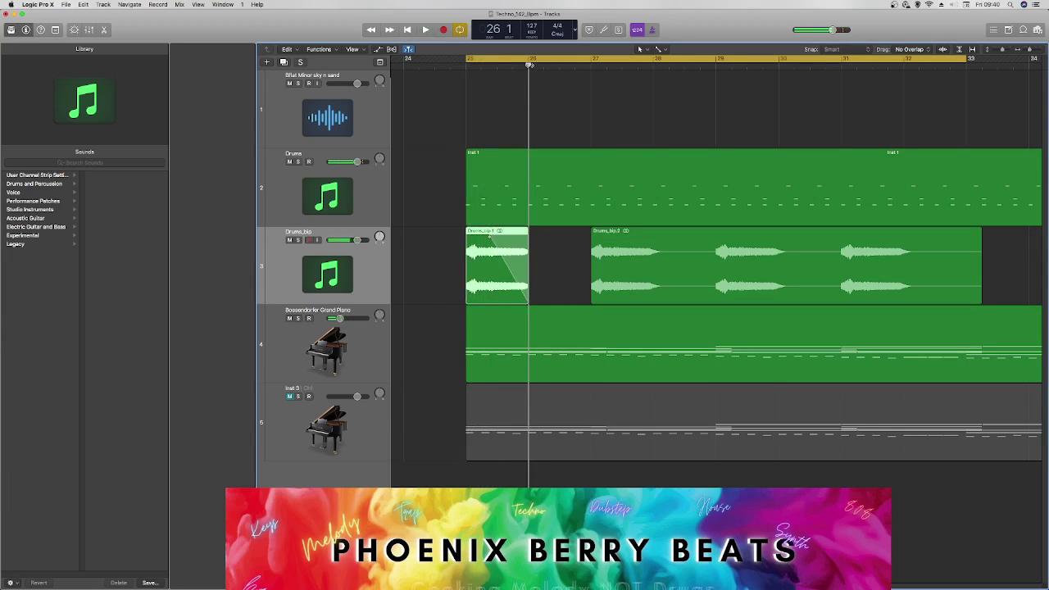
key("space")
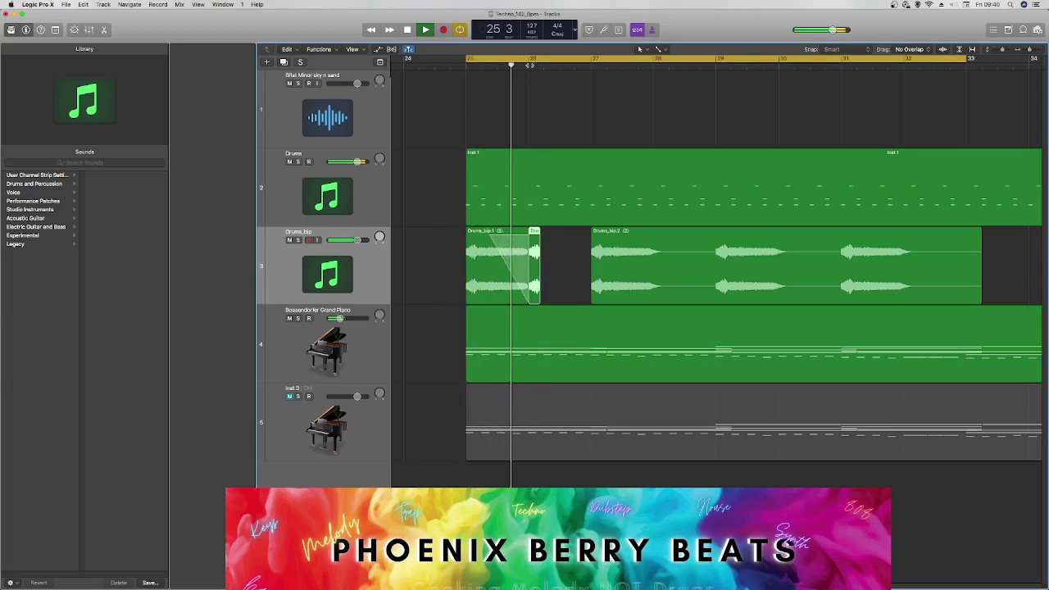
key("space")
key("space")
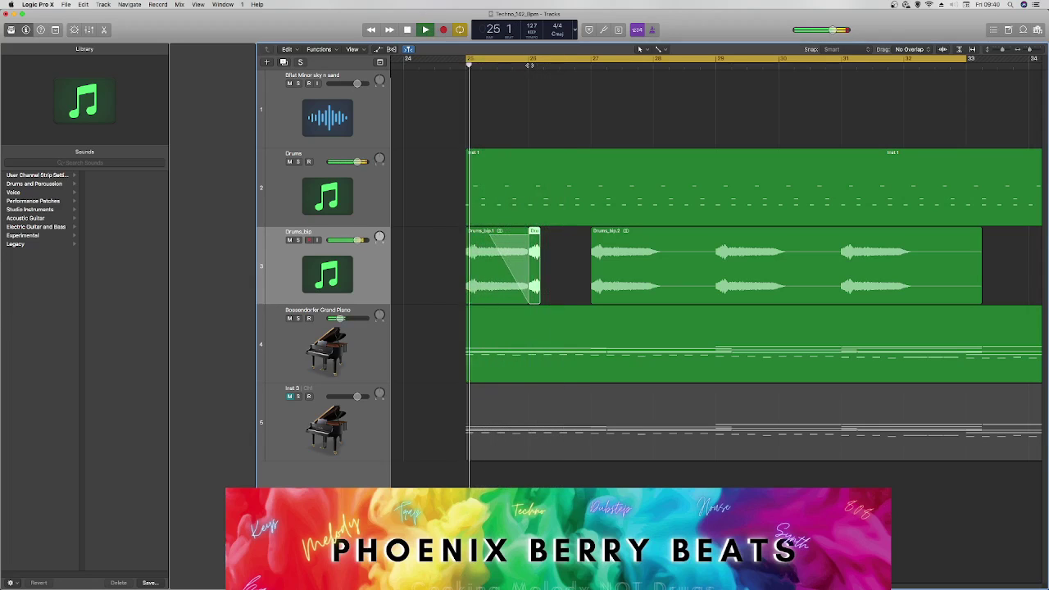
key("space")
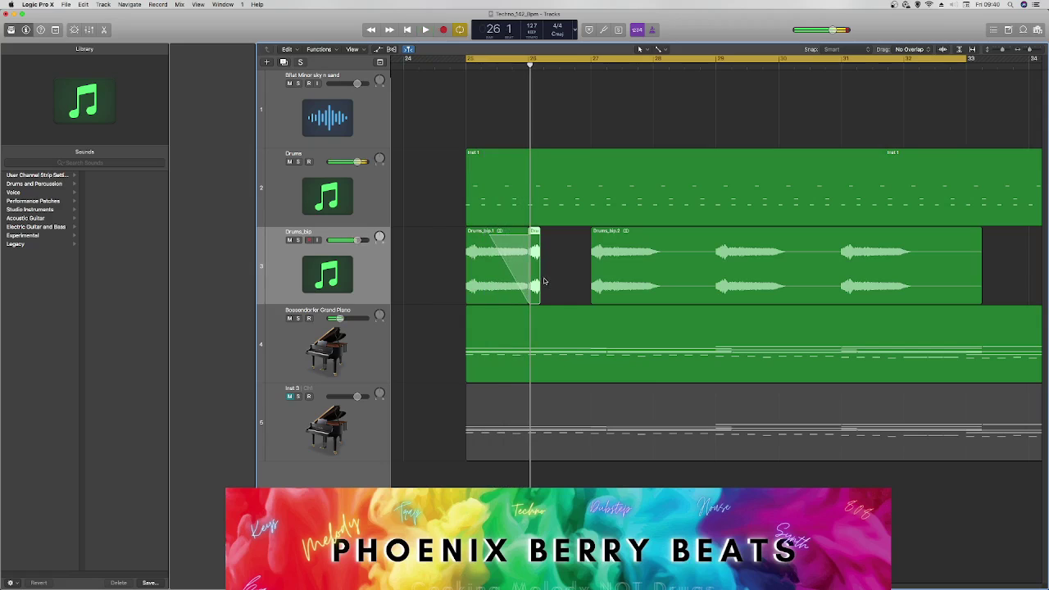
Step: Extend the short Drums_bip copy at bar 26 to half a bar, fade out its end and play it back
left_click_drag(541, 280, 558, 273)
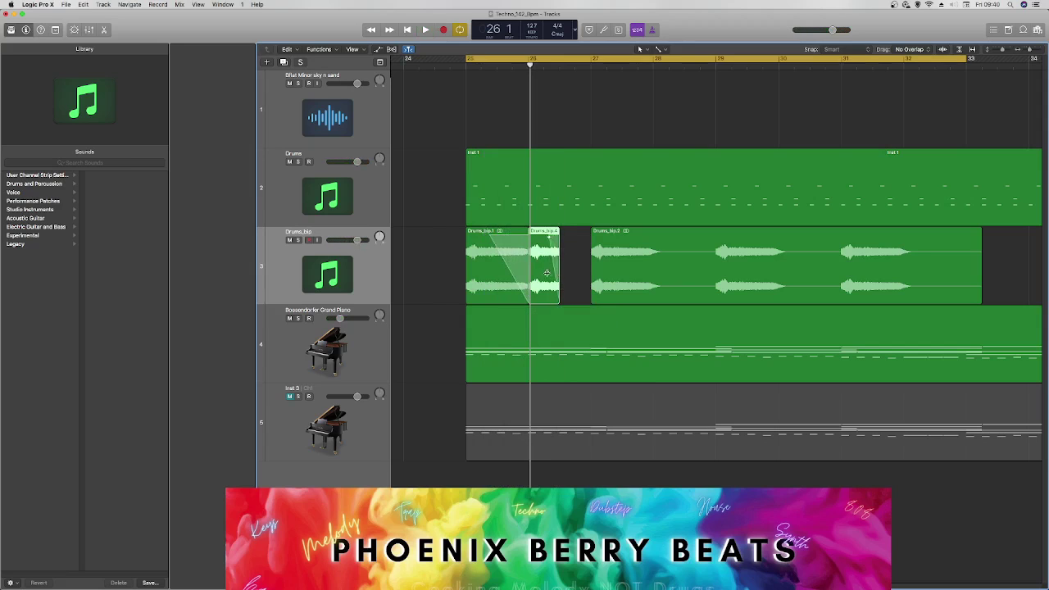
key("space")
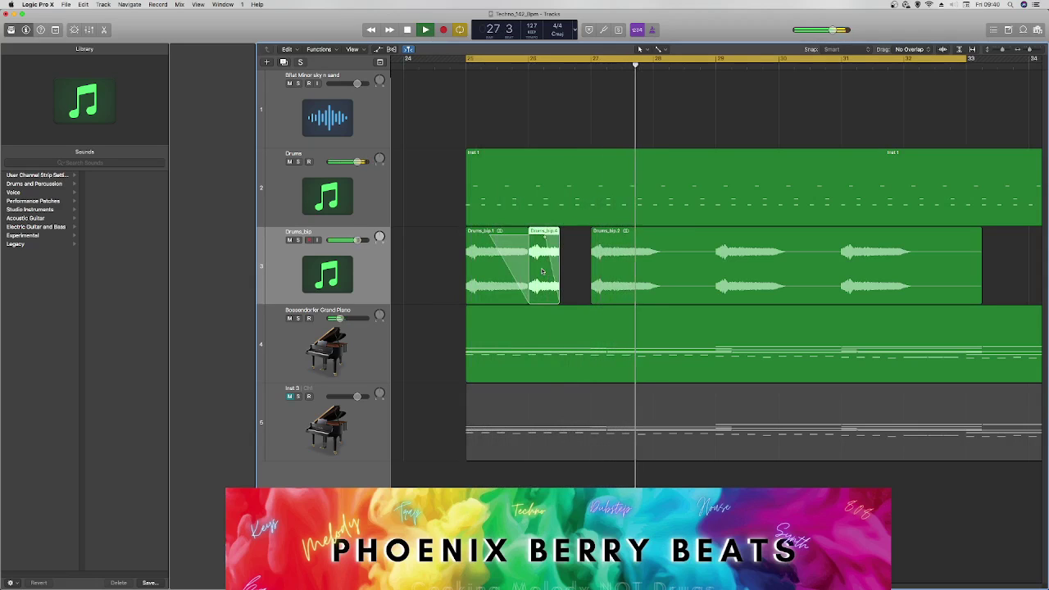
key("space")
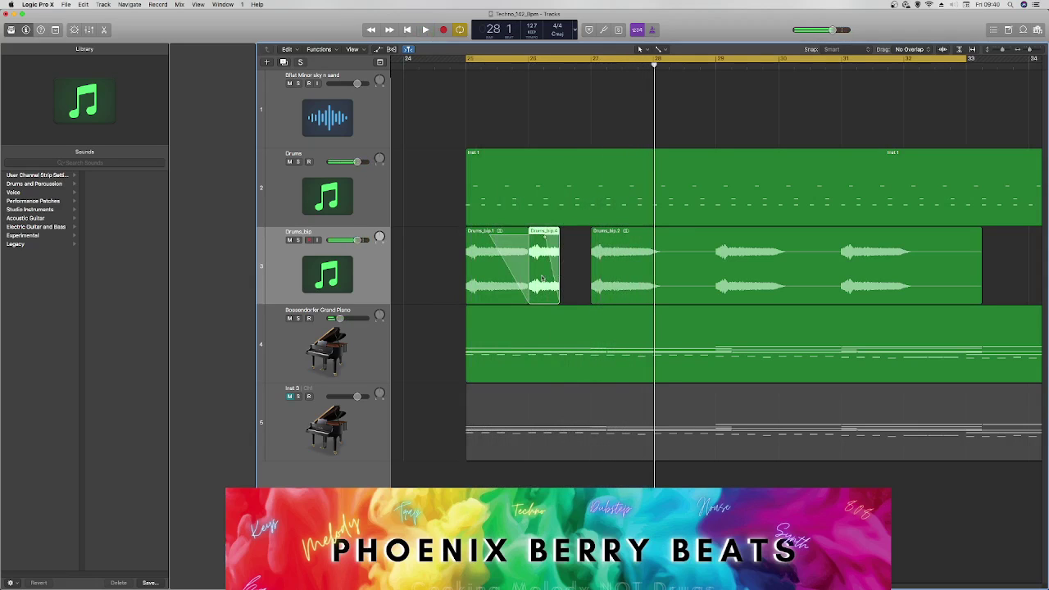
Step: Copy the faded half-bar Drums_bip region from bar 26 to bar 28 and play the arrangement
left_click_drag(540, 279, 669, 258)
key("space")
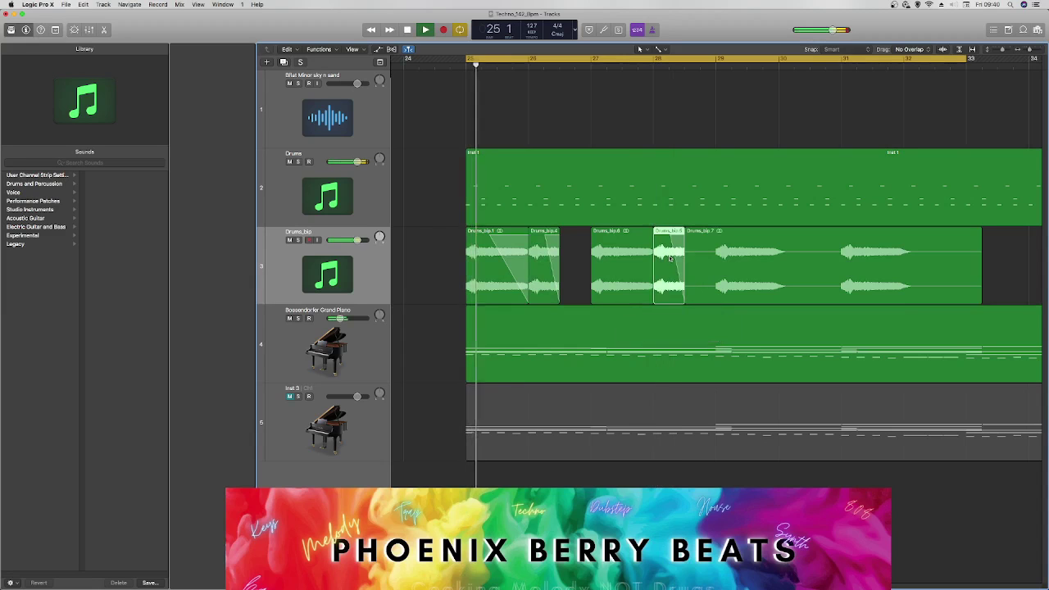
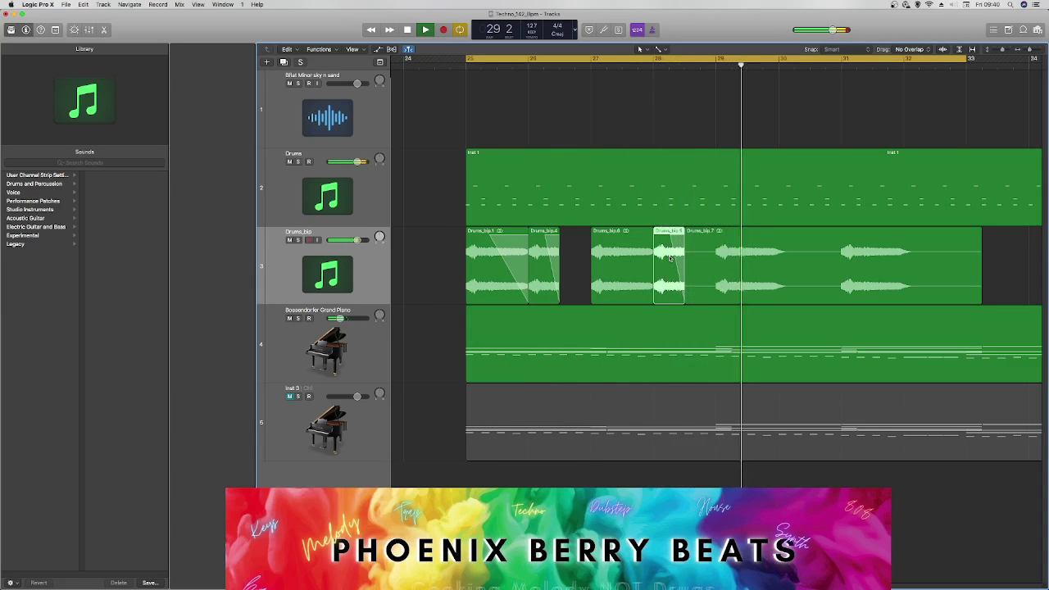
key("space")
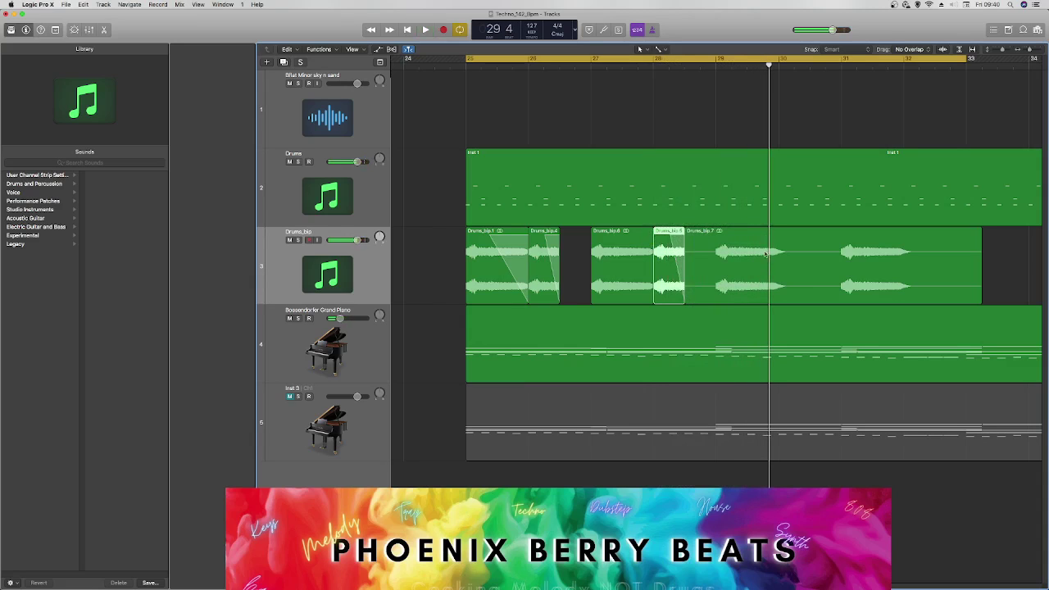
Step: Trim the start of the last Drums_bip region to bar 29 and split the region at bar 31
left_click(755, 254)
left_click_drag(699, 270, 730, 270)
left_click(841, 66)
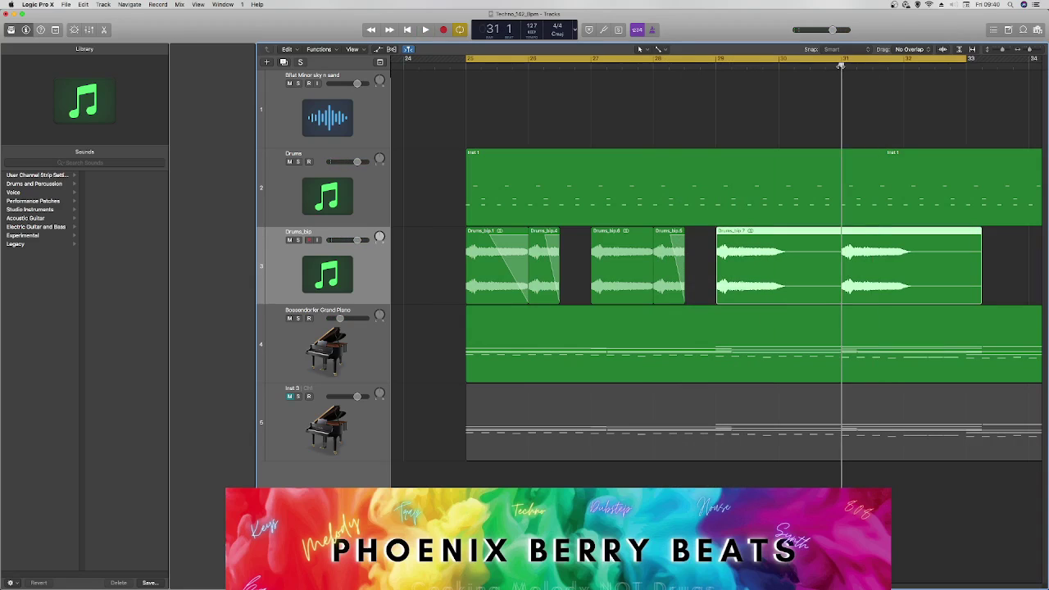
key("super+t")
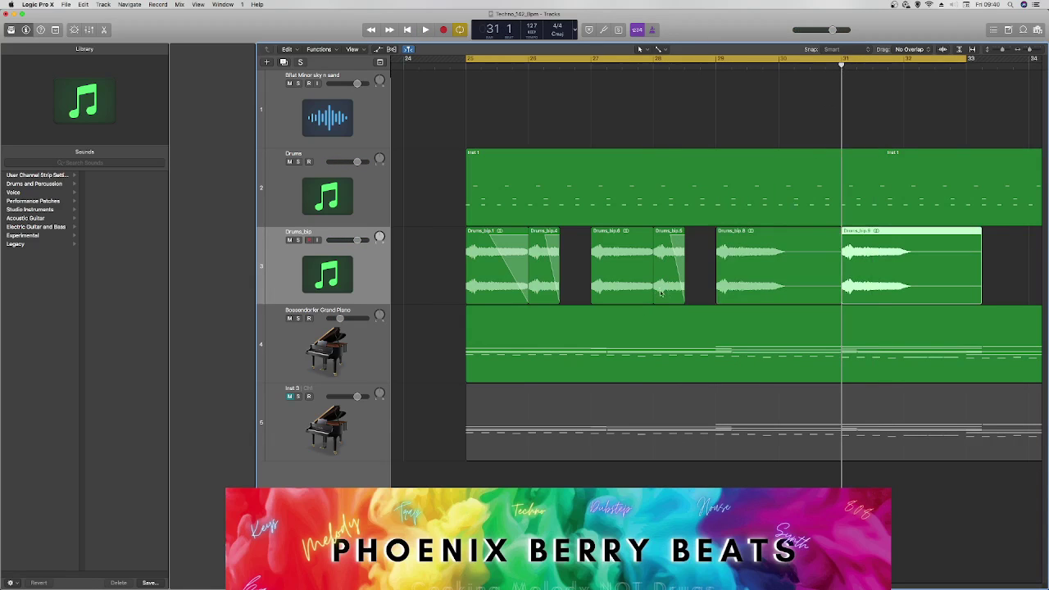
Step: Copy the faded half-bar Drums_bip region to bars 30 and 32, delete the remainder after the last copy, and play the result
left_click_drag(665, 283, 914, 271)
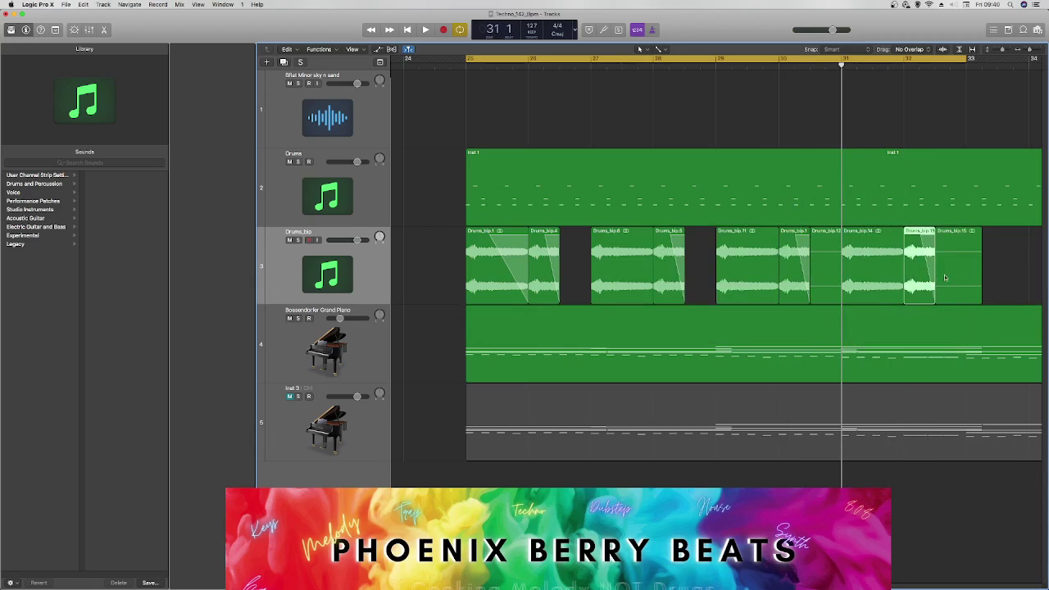
key("Delete")
key("space")
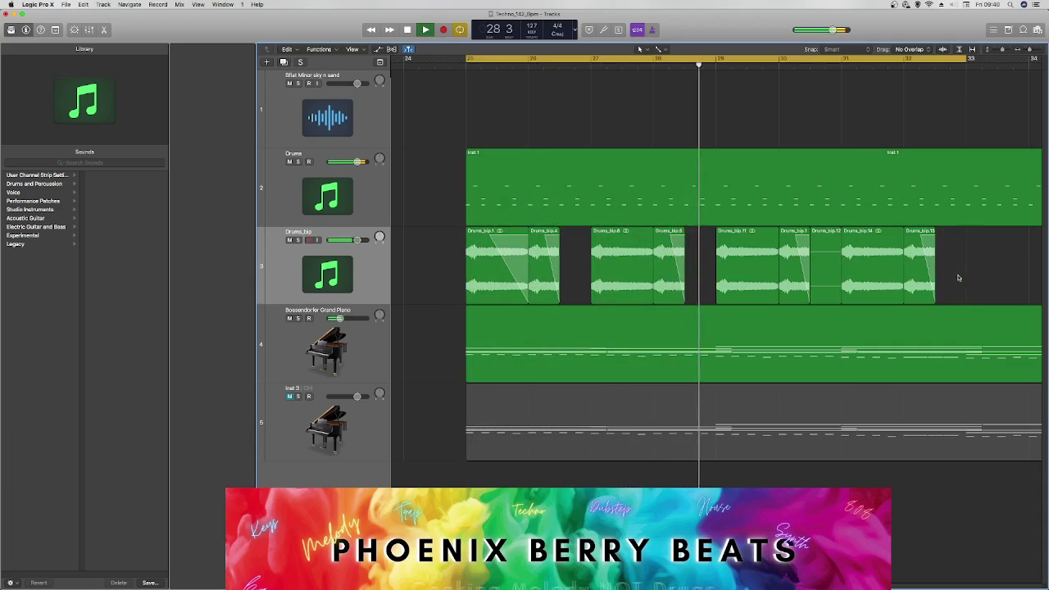
key("space")
key("space")
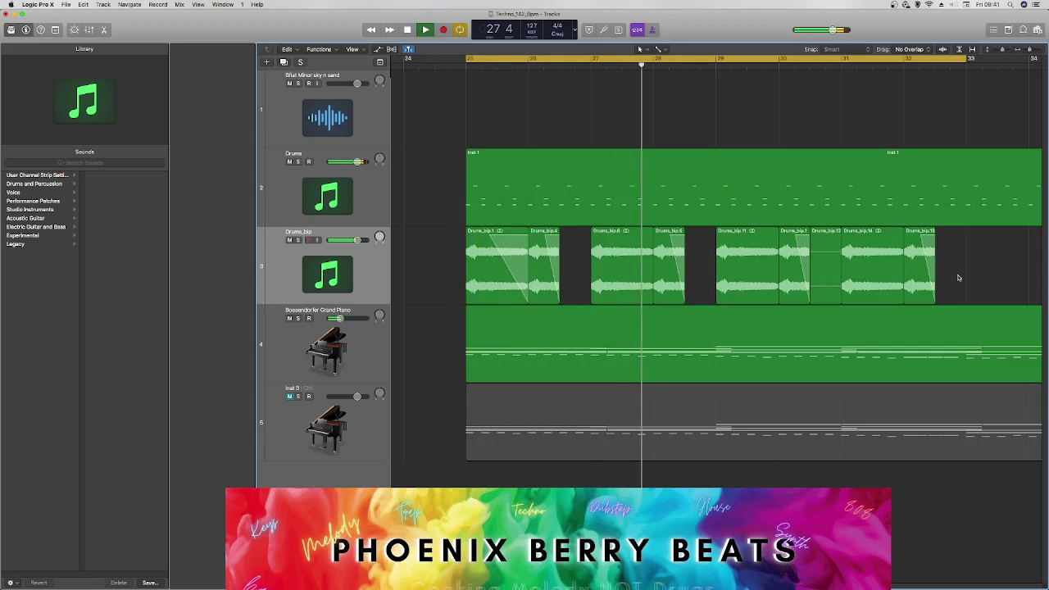
key("space")
key("space")
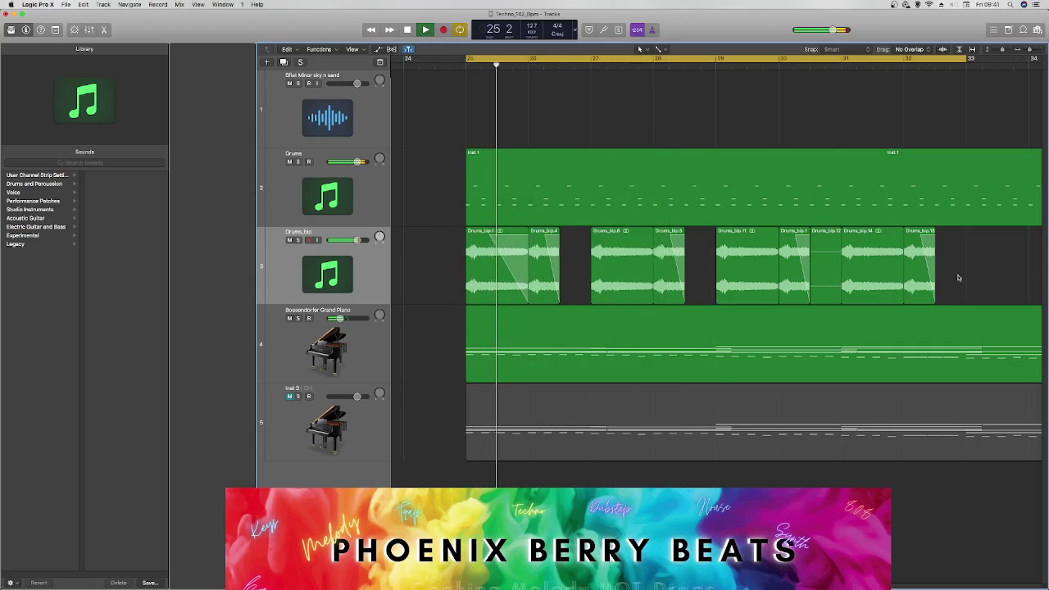
key("space")
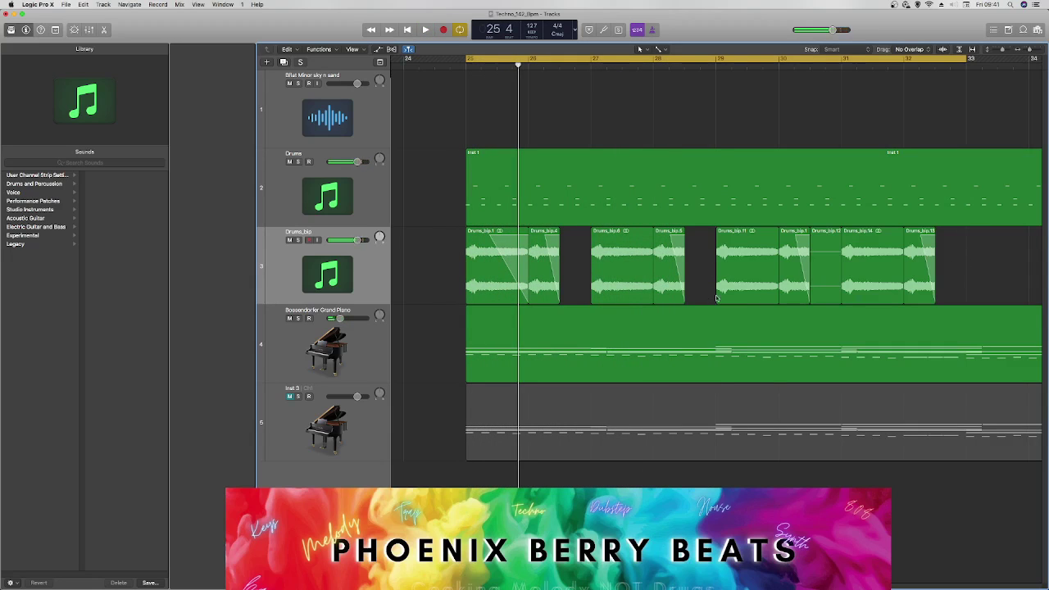
Step: Replace the one-bar Drums_bip regions at bars 27, 29 and 31 with copies of the faded bar 25 region and play them
key("Delete")
left_click(757, 273)
key("Delete")
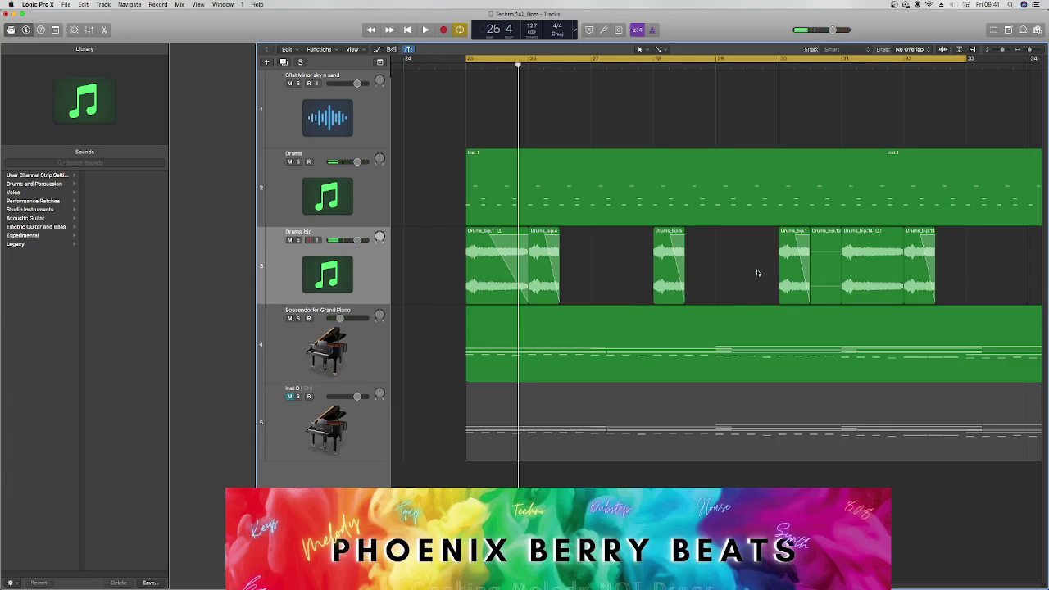
key("Delete")
left_click_drag(486, 271, 846, 257)
key("space")
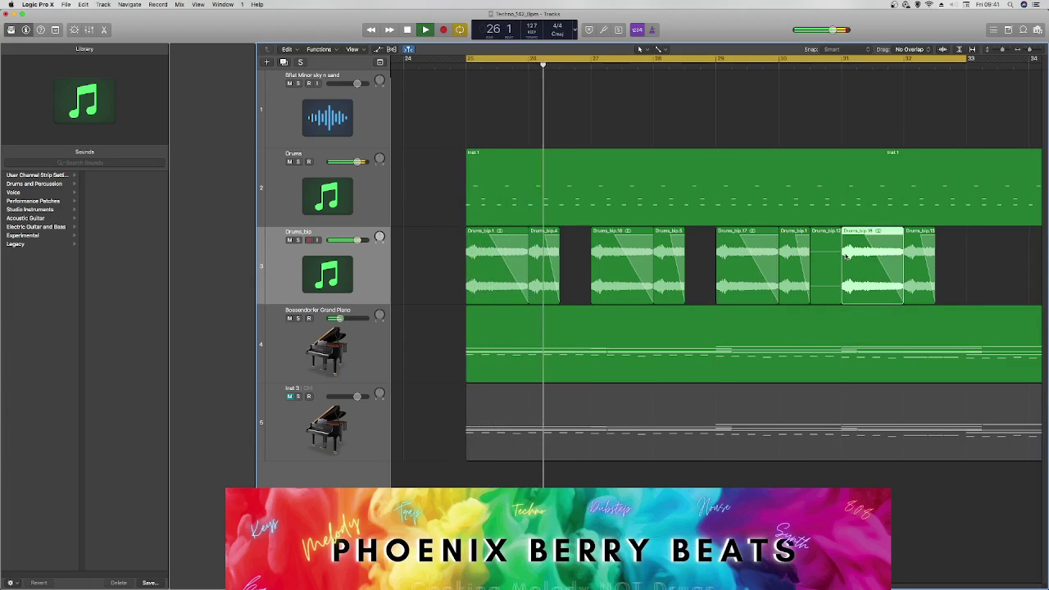
Step: Delete the leftover silent Drums_bip region just before bar 31 and stop playback
left_click(826, 269)
key("Delete")
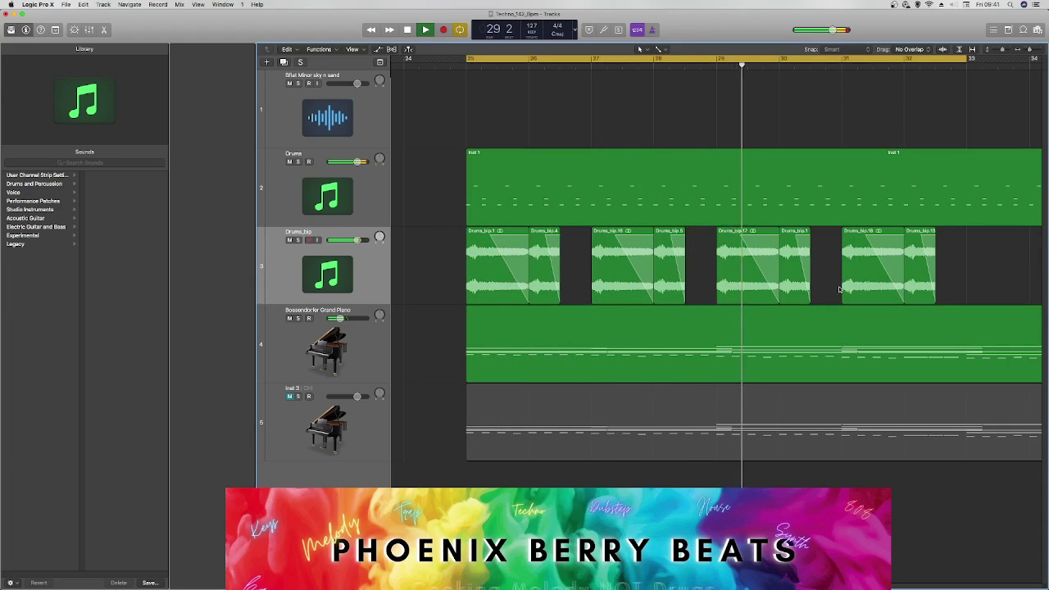
key("space")
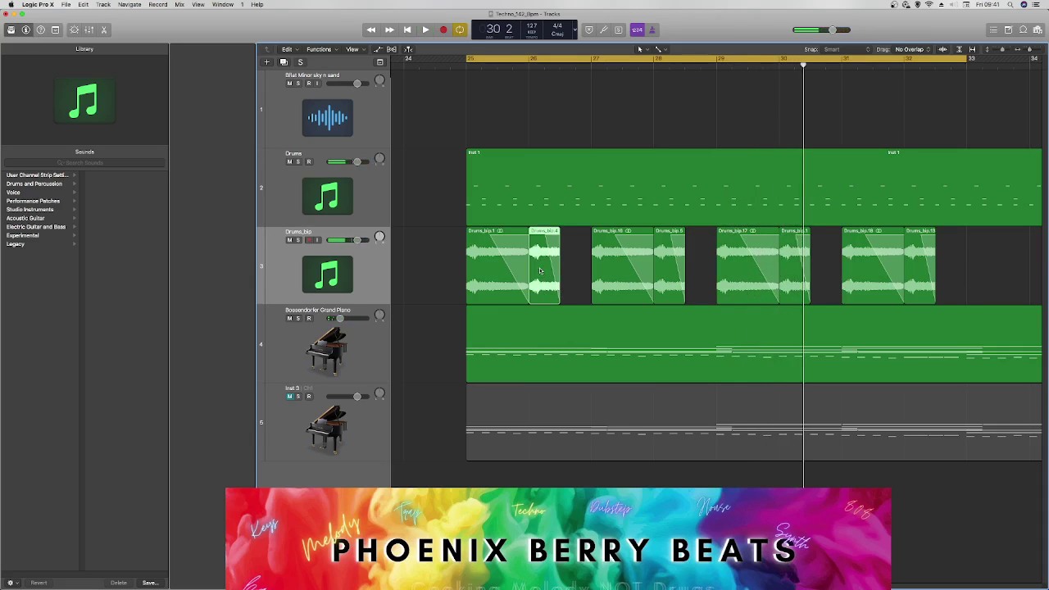
Step: Try a full-bar faded copy of the first Drums_bip region at bar 26 in place of the half-bar one and play it
left_click_drag(490, 265, 542, 263)
key("space")
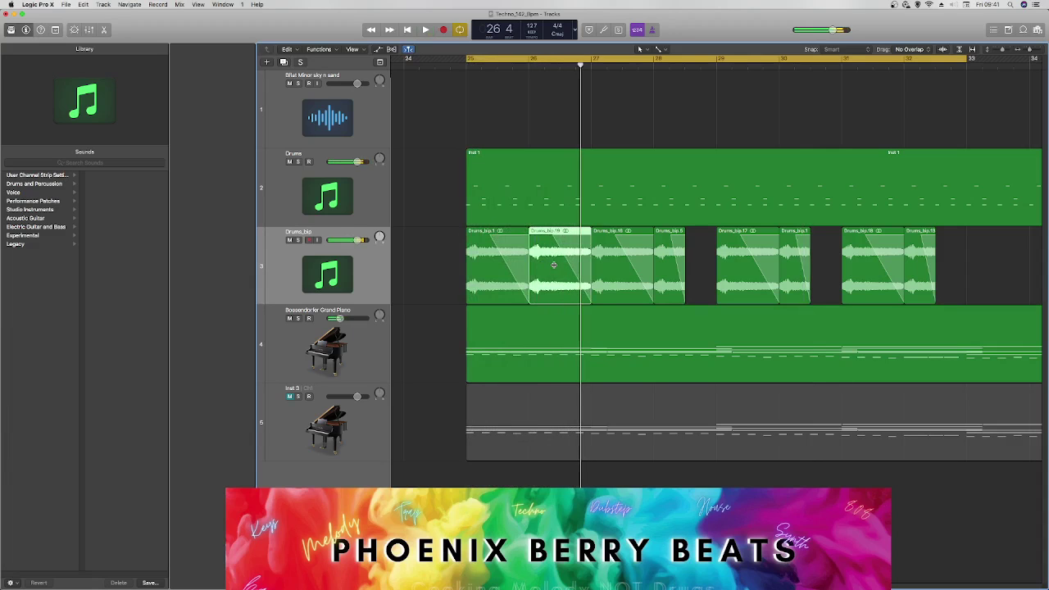
key("Delete")
key("super+v")
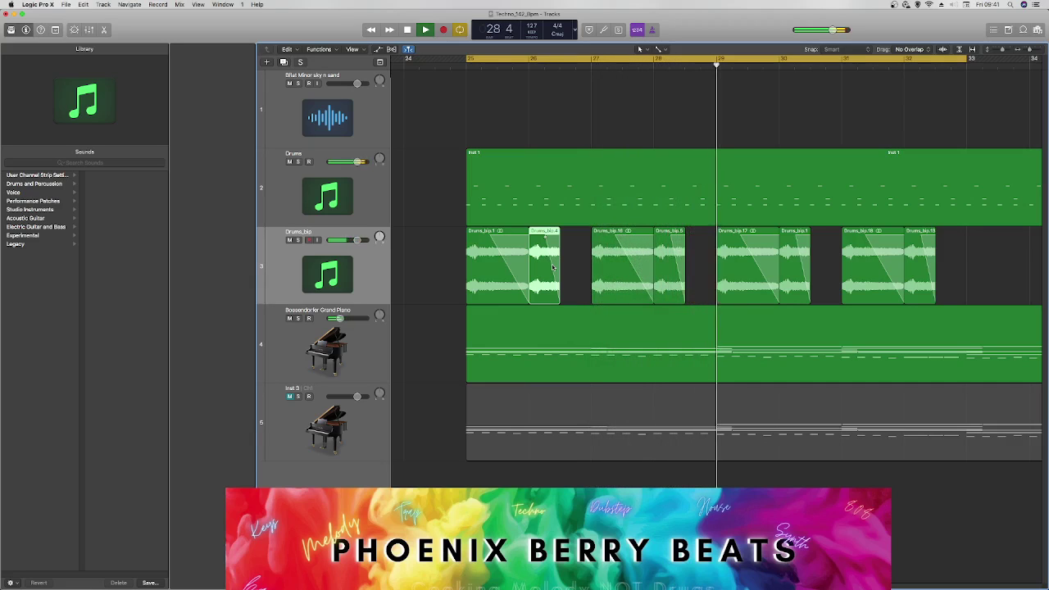
Step: Lengthen the fade-out on the half-bar Drums_bip region at bar 26 and play it back
key("space")
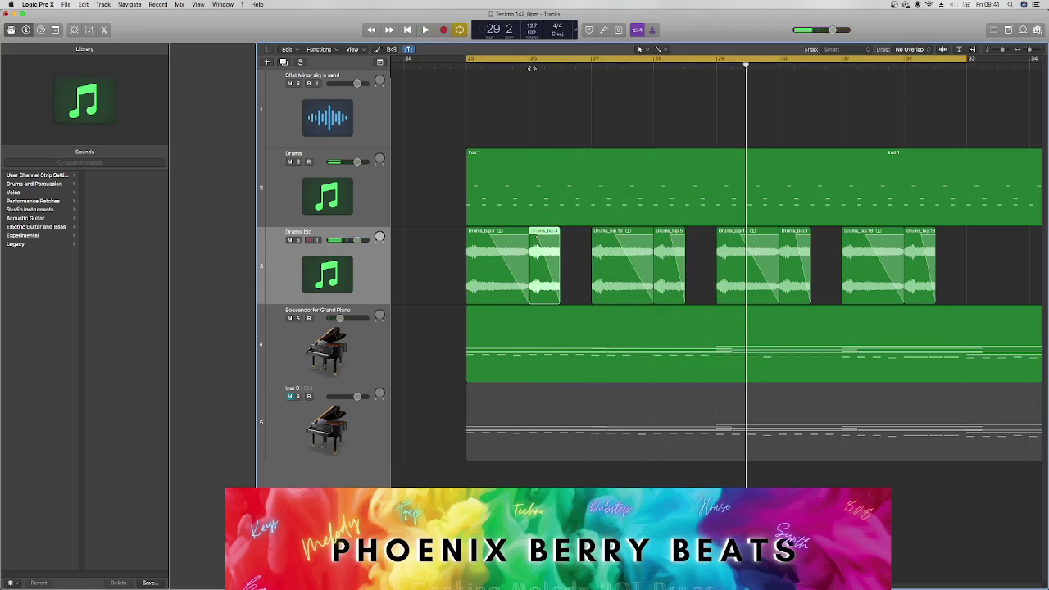
left_click_drag(532, 67, 539, 66)
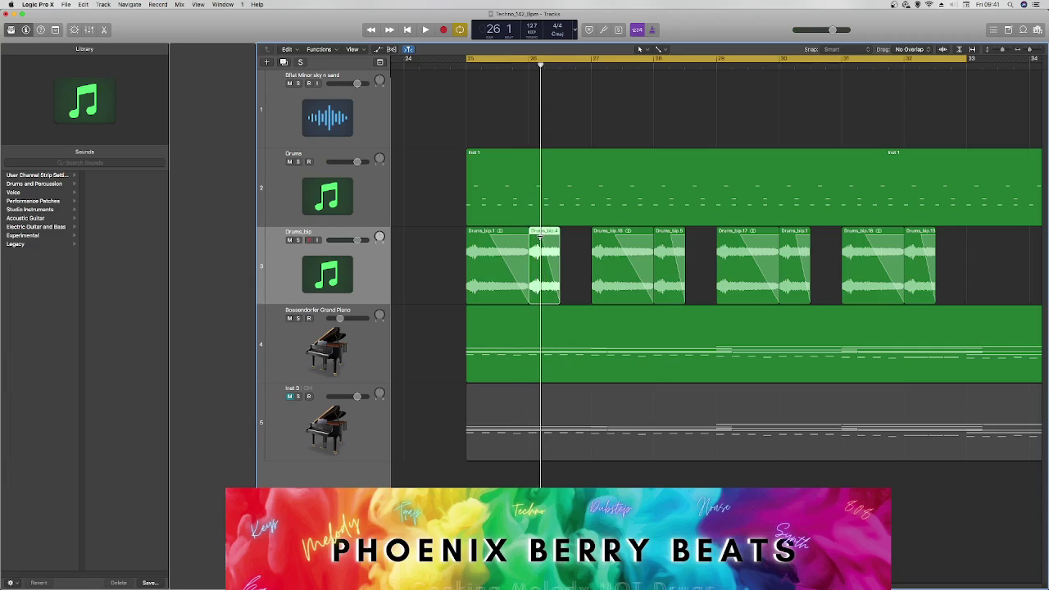
key("space")
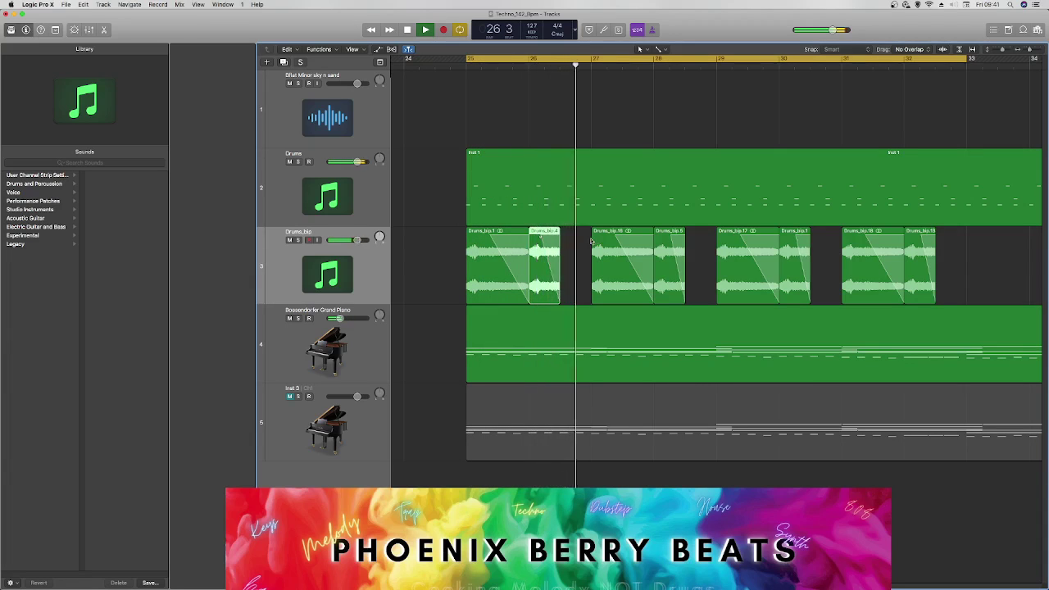
key("space")
Step: Replace the half-bar Drums_bip regions at bars 28, 30 and 32 with copies of the bar 26 region and play the arrangement
left_click(669, 264)
key("Delete")
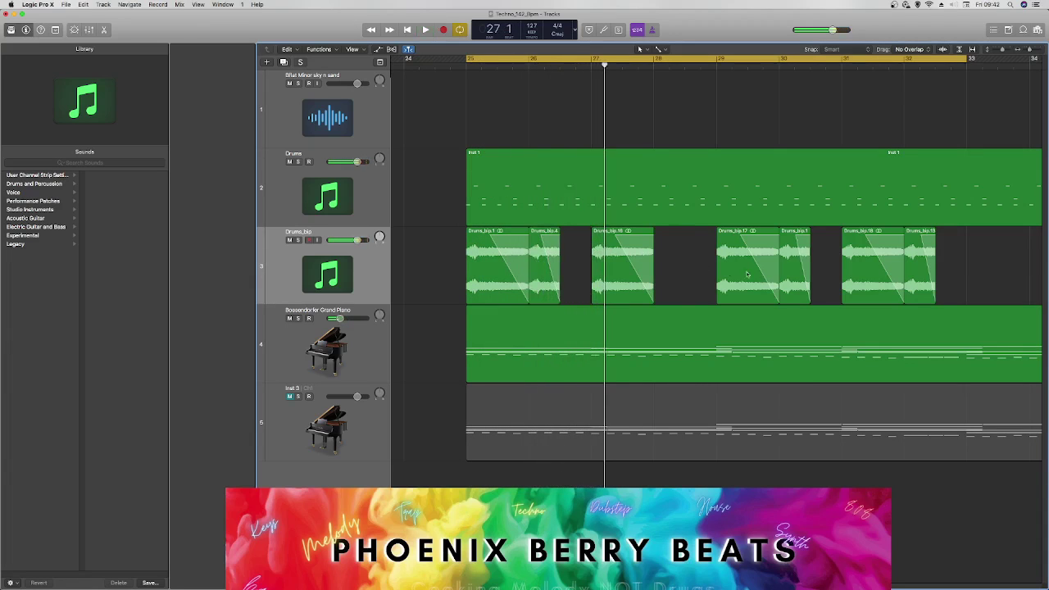
key("Delete")
left_click(932, 275)
key("Delete")
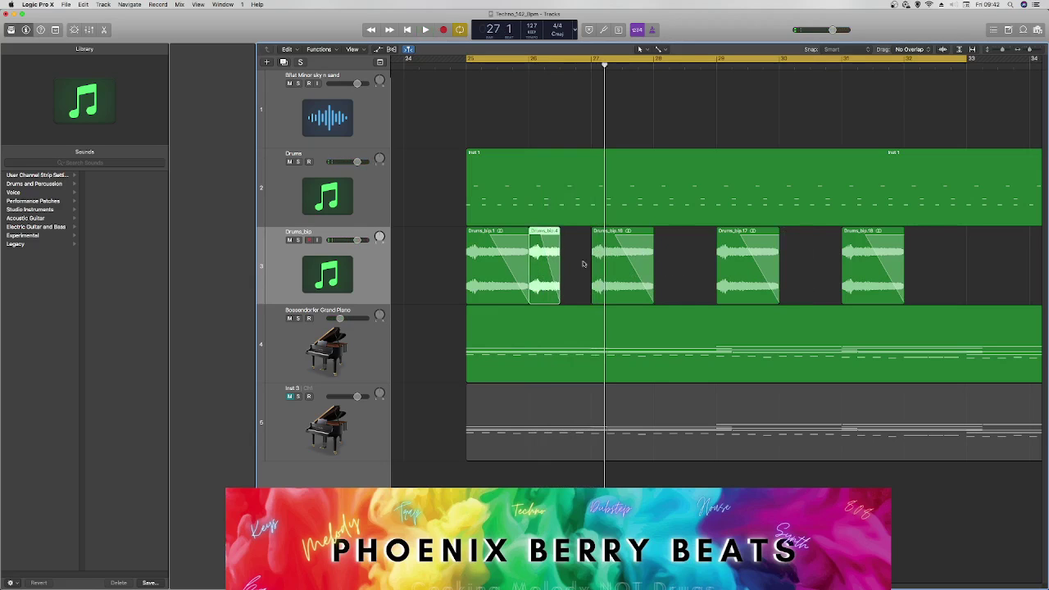
left_click_drag(540, 264, 915, 266)
key("space")
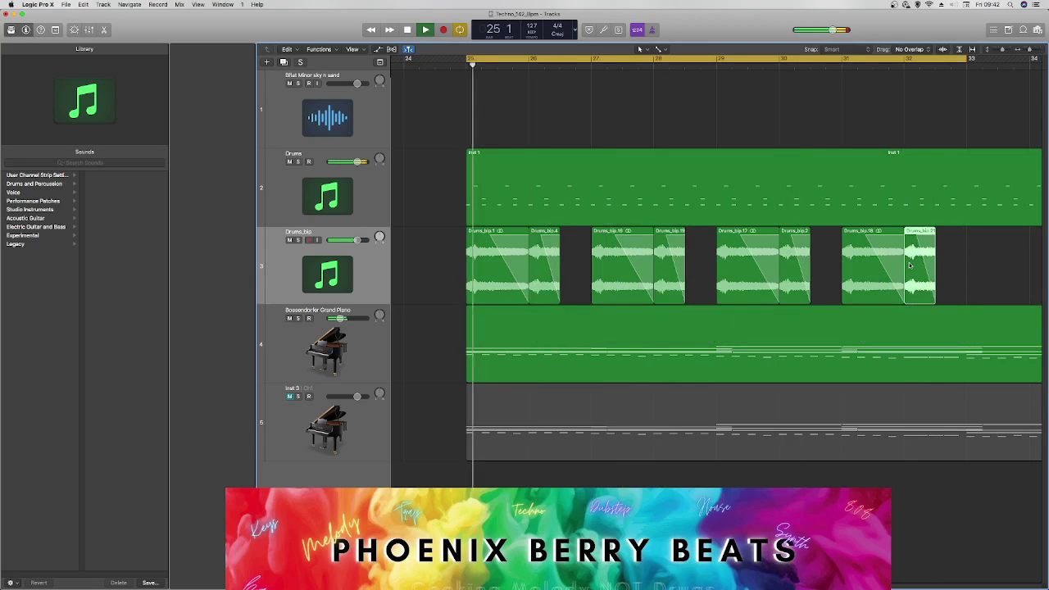
Step: Lock the SMPTE position of all Drums_bip regions from bar 25 to bar 32
left_click_drag(987, 268, 488, 270)
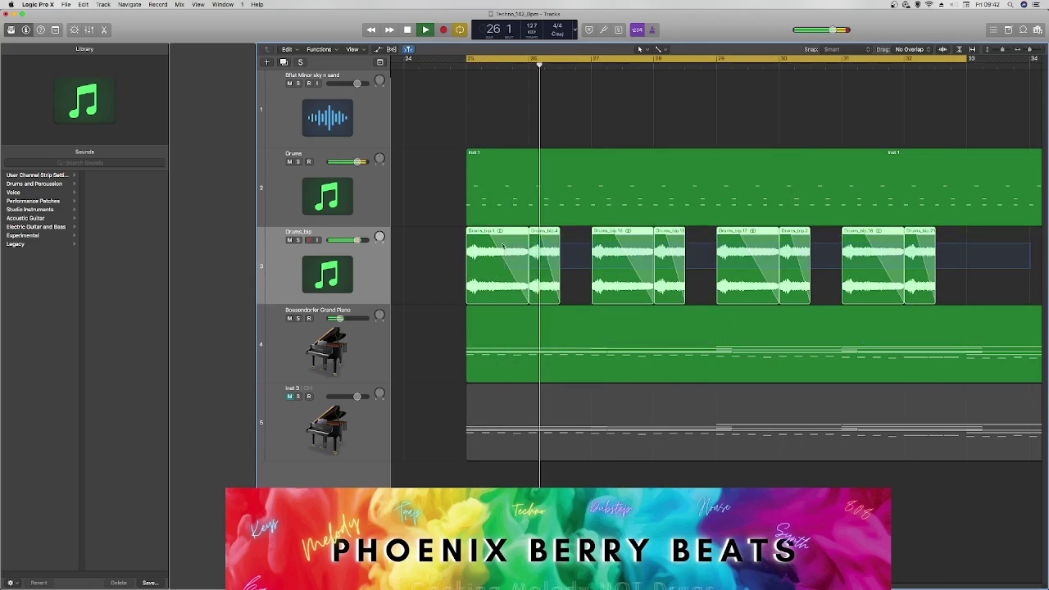
right_click(484, 273)
key("Escape")
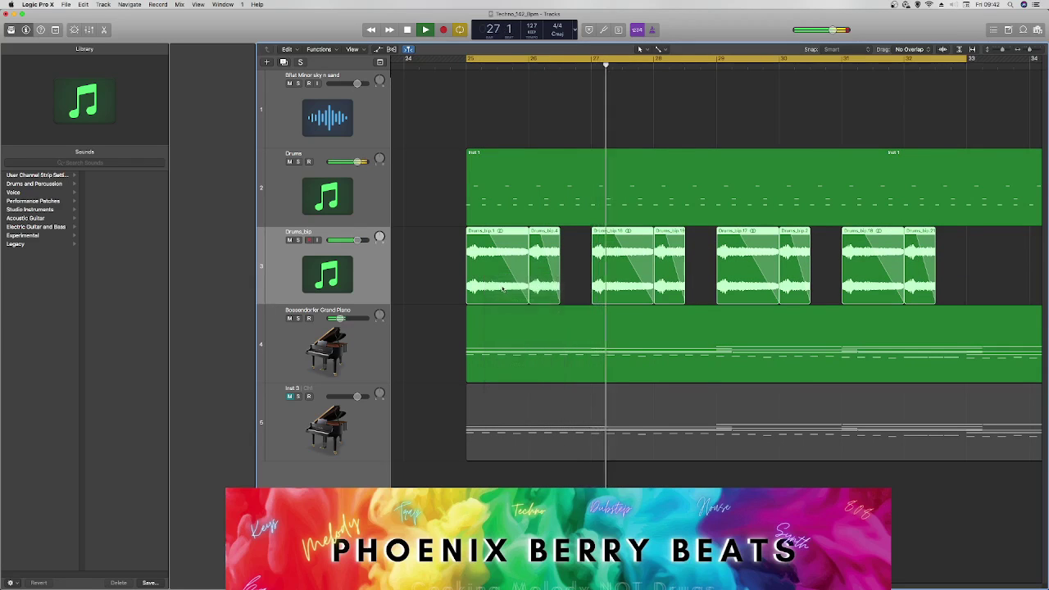
right_click(495, 281)
key("Escape")
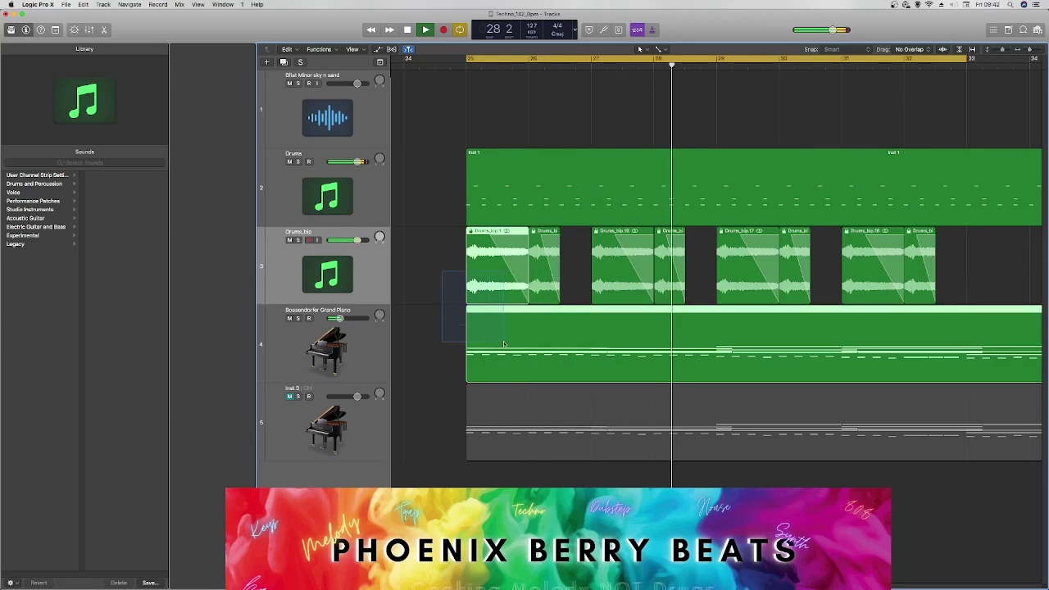
Step: Color all the Drums_bip regions orange
right_click(508, 339)
key("Escape")
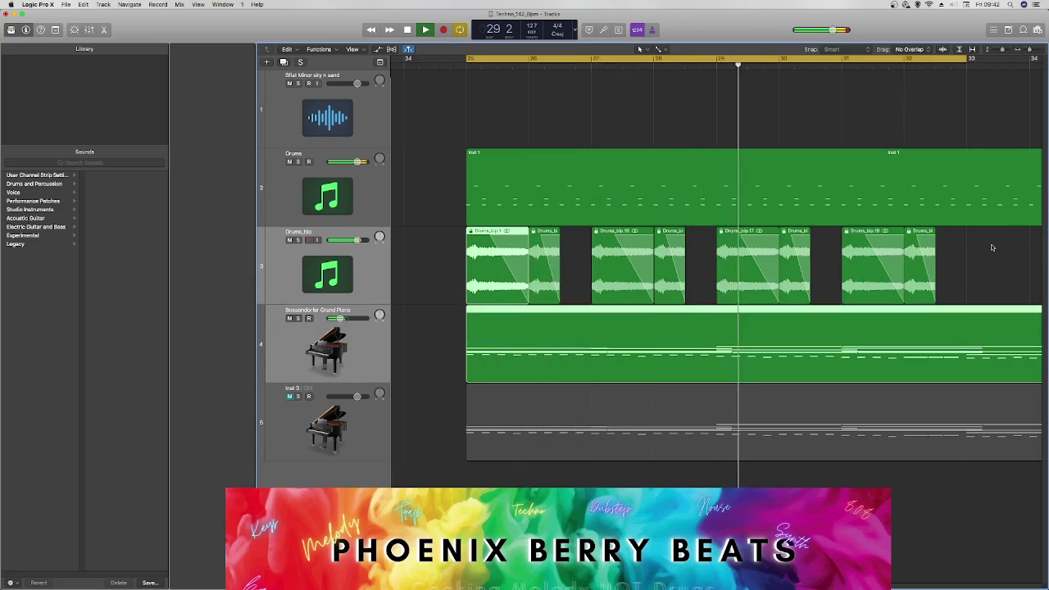
left_click_drag(992, 250, 443, 260)
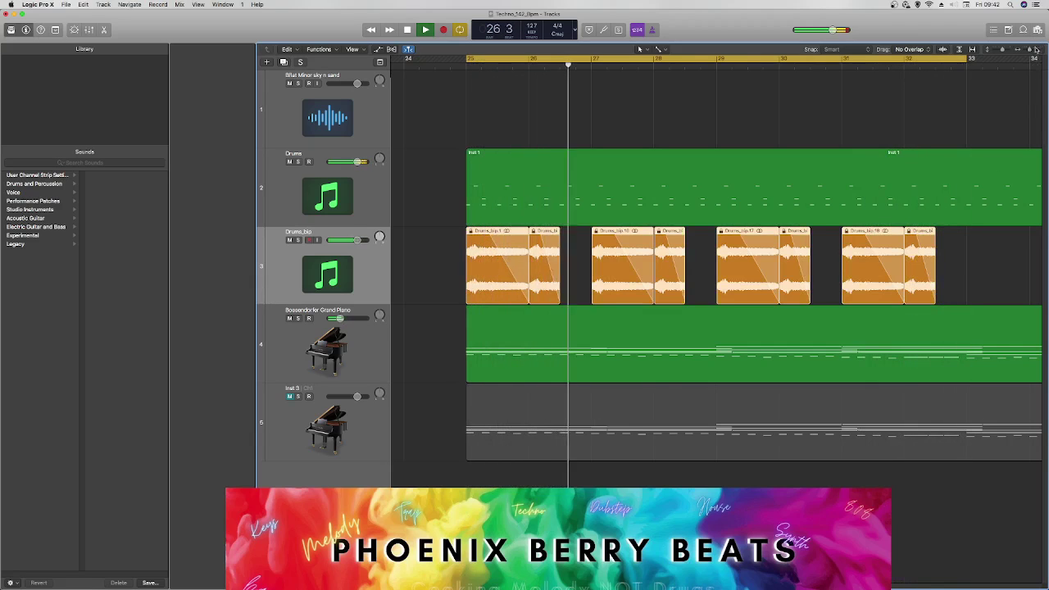
Step: Copy the whole orange Drums_bip pattern from bar 25 to bar 33
key("super+Left")
key("super+Left")
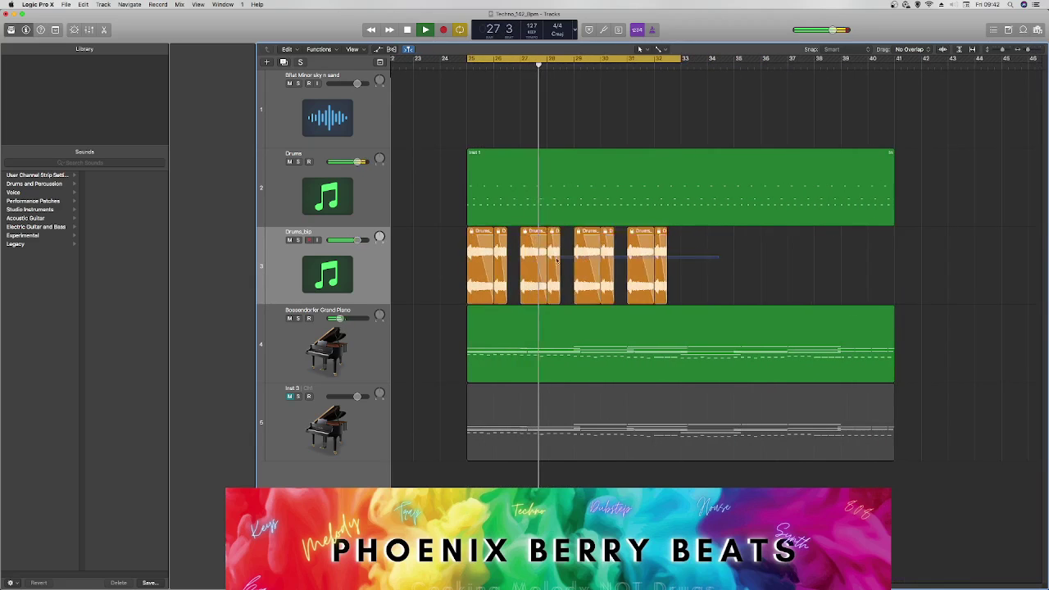
left_click_drag(472, 267, 688, 273)
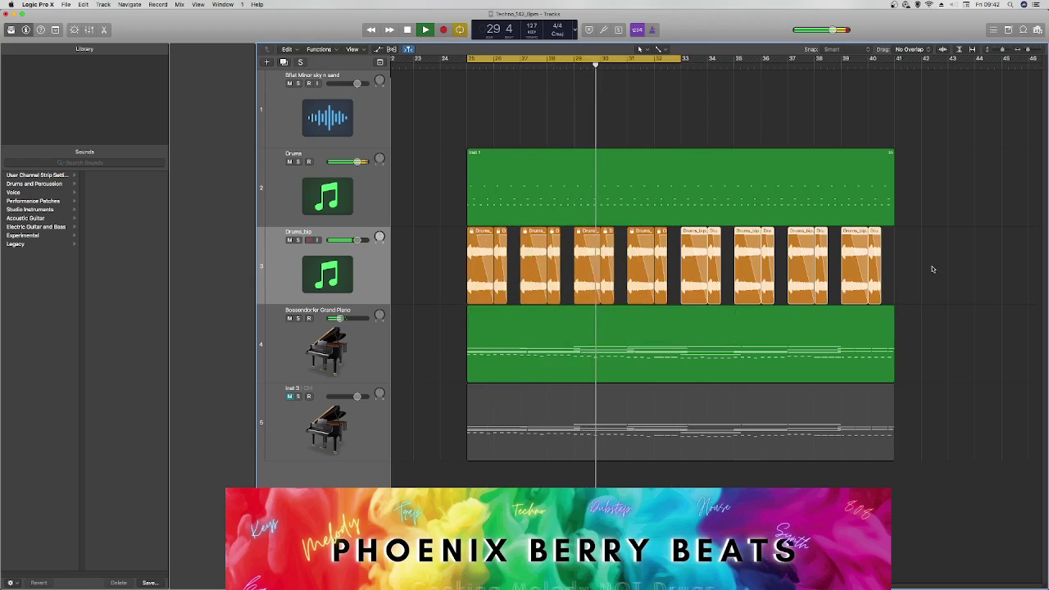
Step: Lock the SMPTE position of every region in the arrangement
key("super+a")
right_click(812, 208)
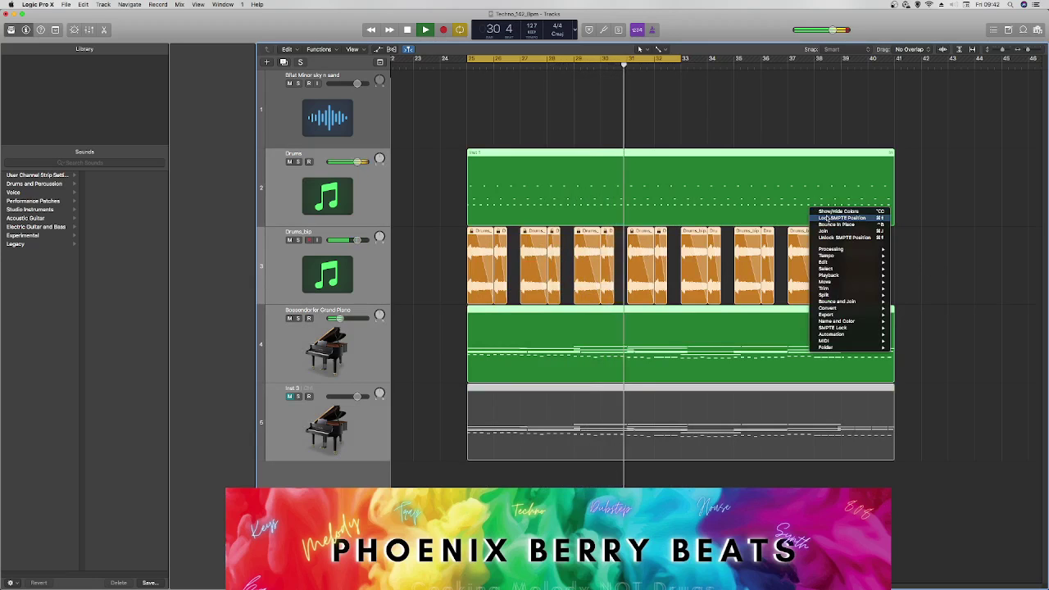
left_click(824, 221)
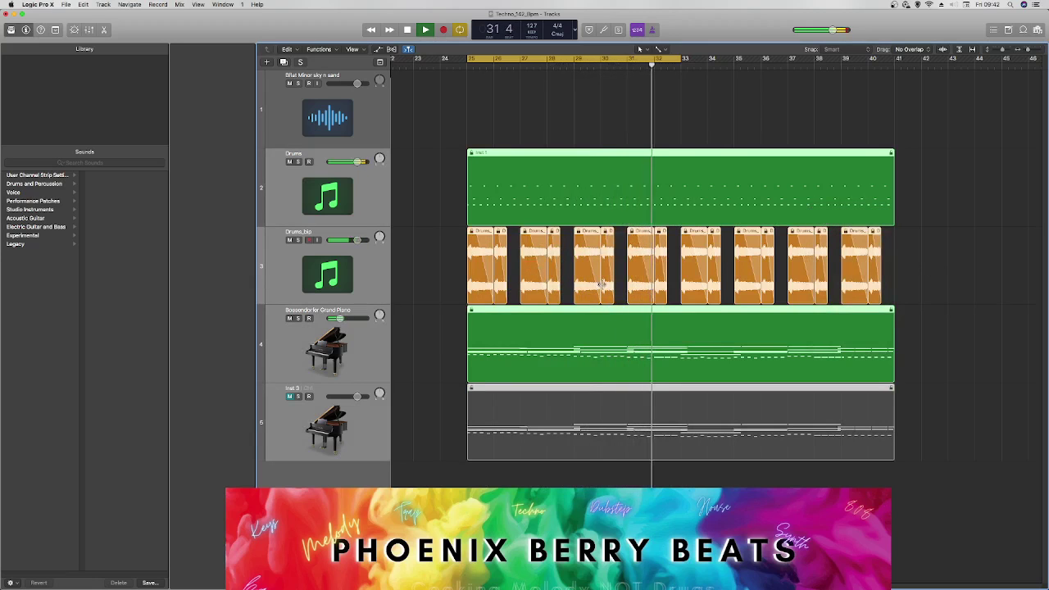
Step: Deselect the regions and lower the Drums_bip track volume to about -3.9 dB
left_click(426, 295)
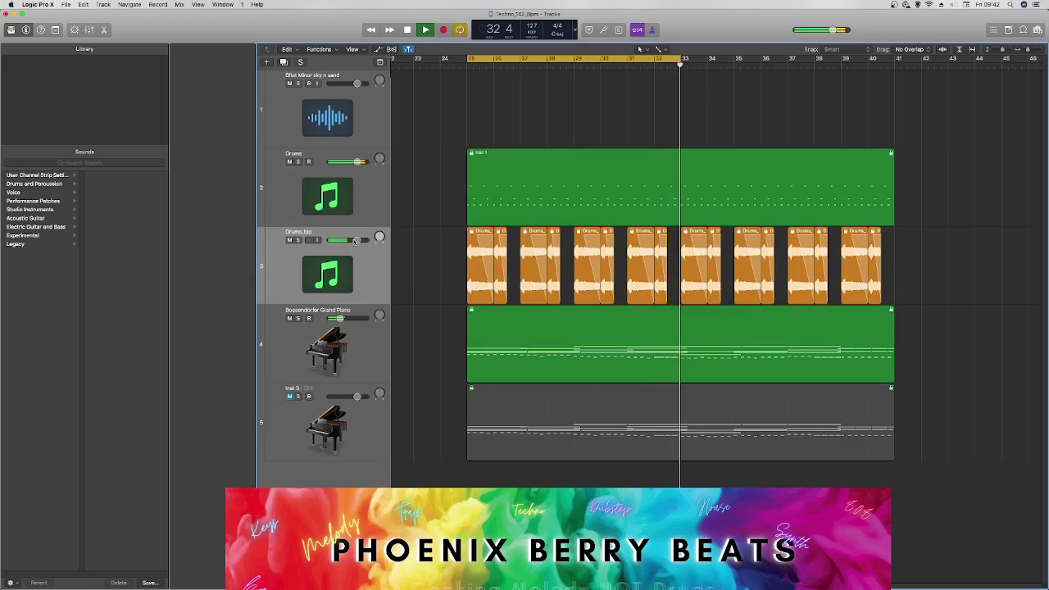
left_click_drag(355, 240, 341, 240)
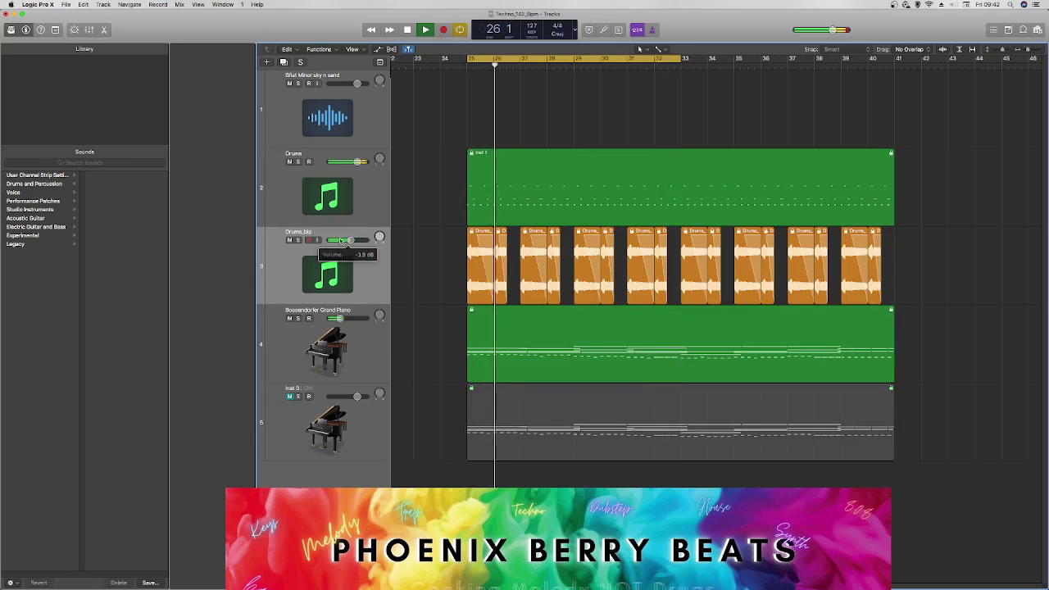
Step: Unlock the SMPTE position of the Drums track's MIDI region and open the region in the piano roll
left_click(708, 199)
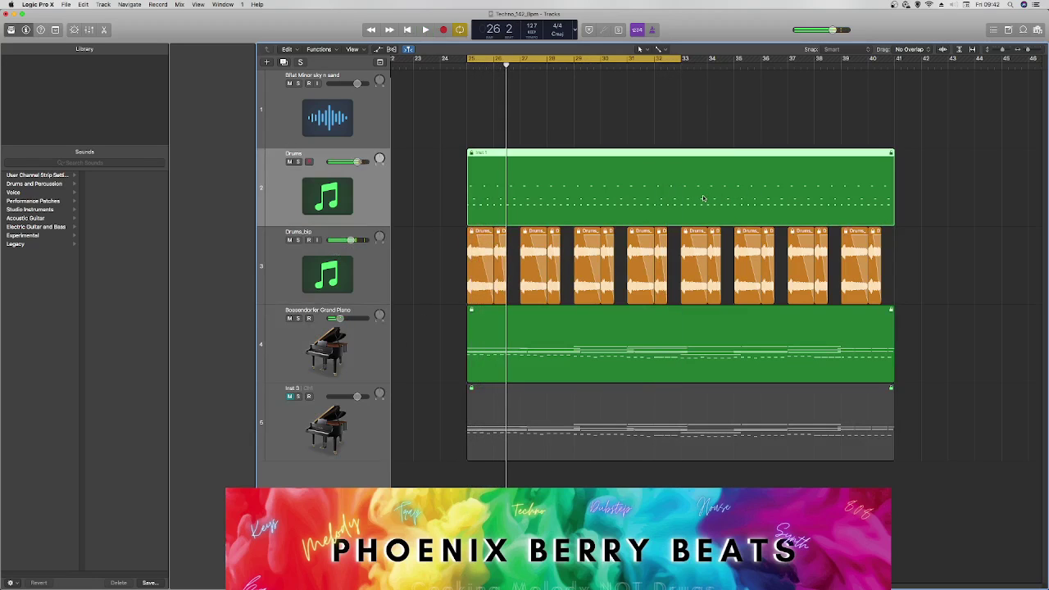
right_click(708, 198)
left_click(672, 189)
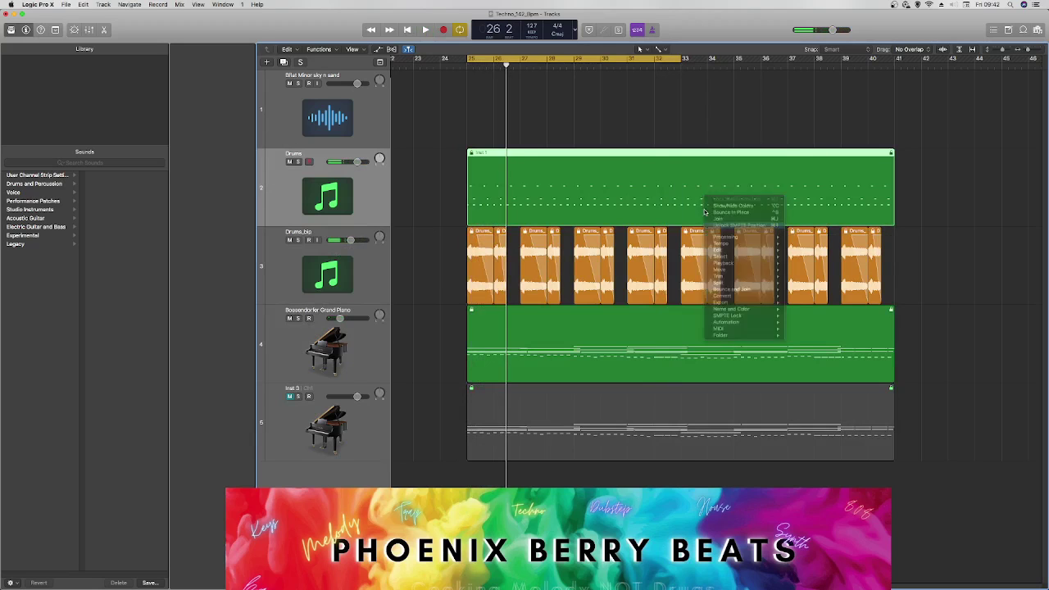
double_click(673, 189)
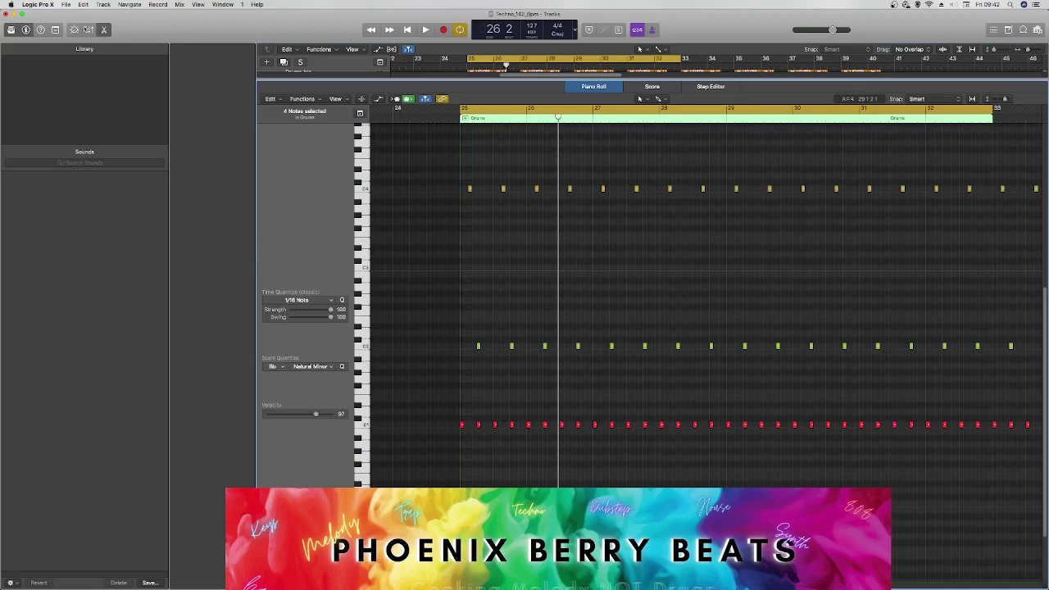
Step: Split the Drums MIDI region at bar 33, splitting crossing notes, and open the first half in the piano roll
key("e")
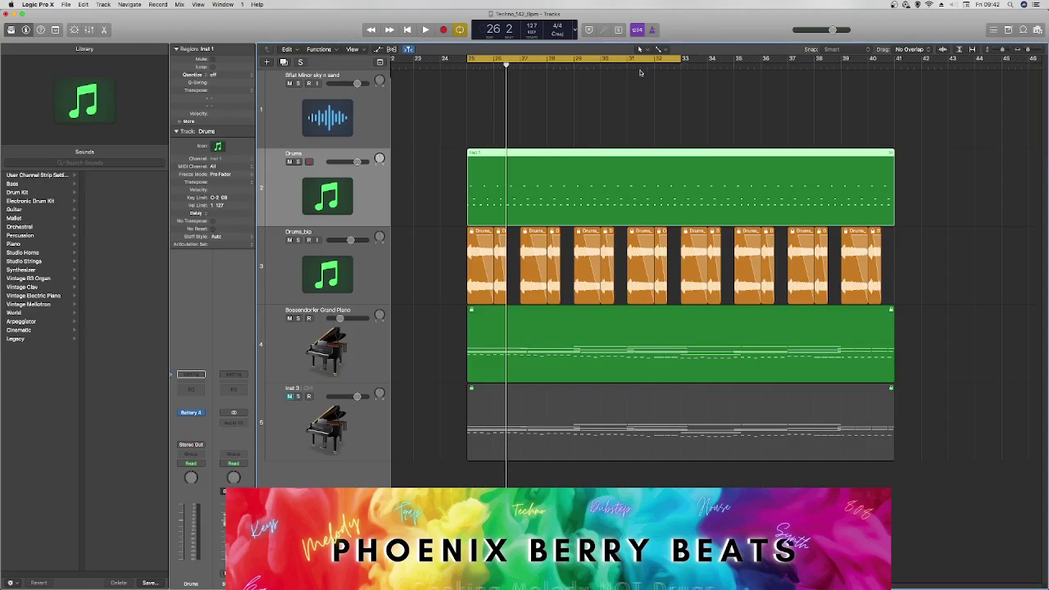
left_click_drag(642, 61, 688, 64)
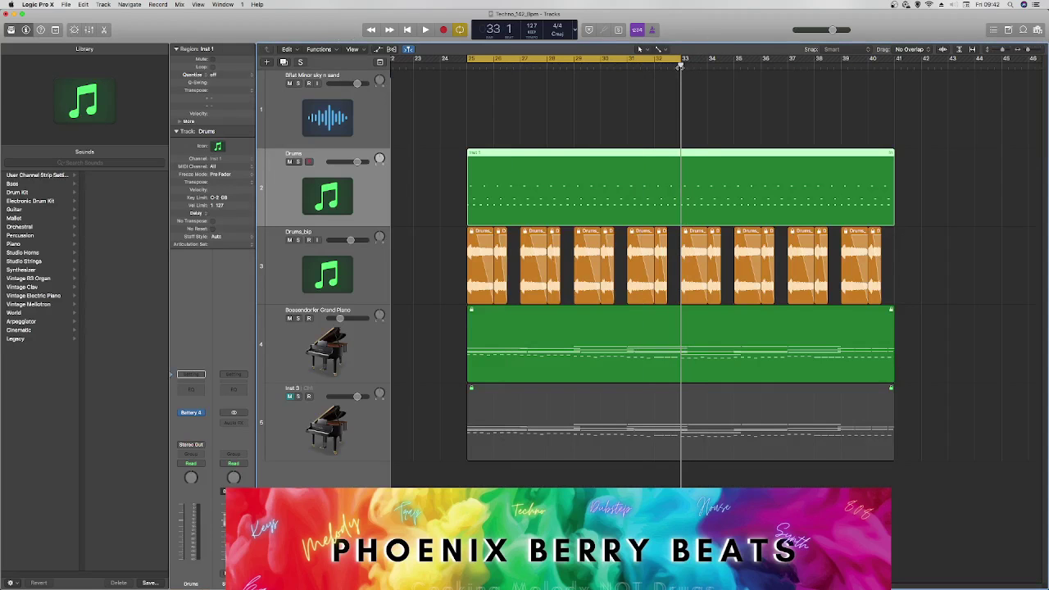
key("super+t")
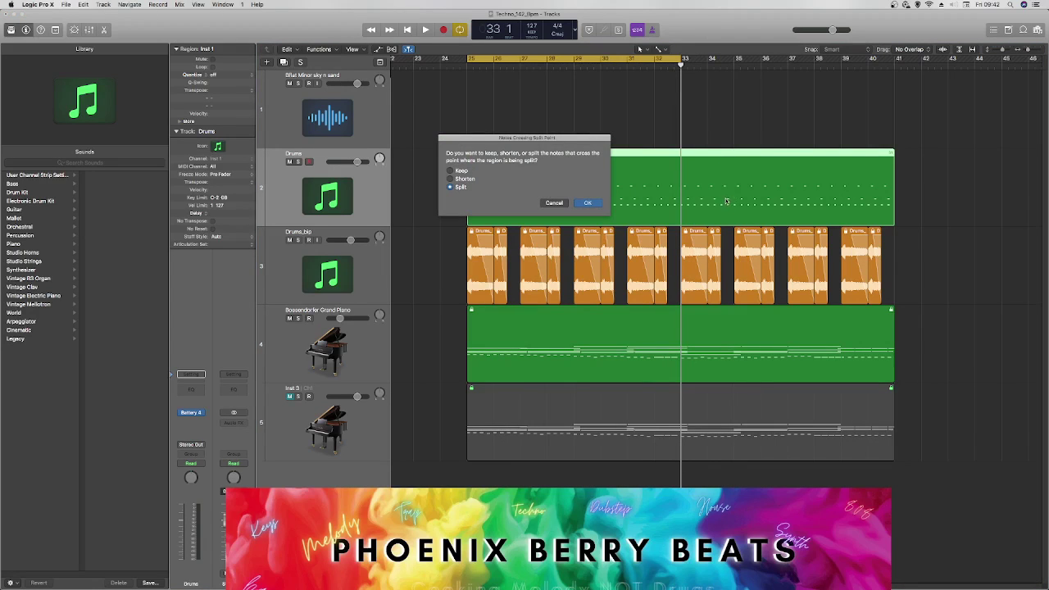
key("Return")
double_click(618, 185)
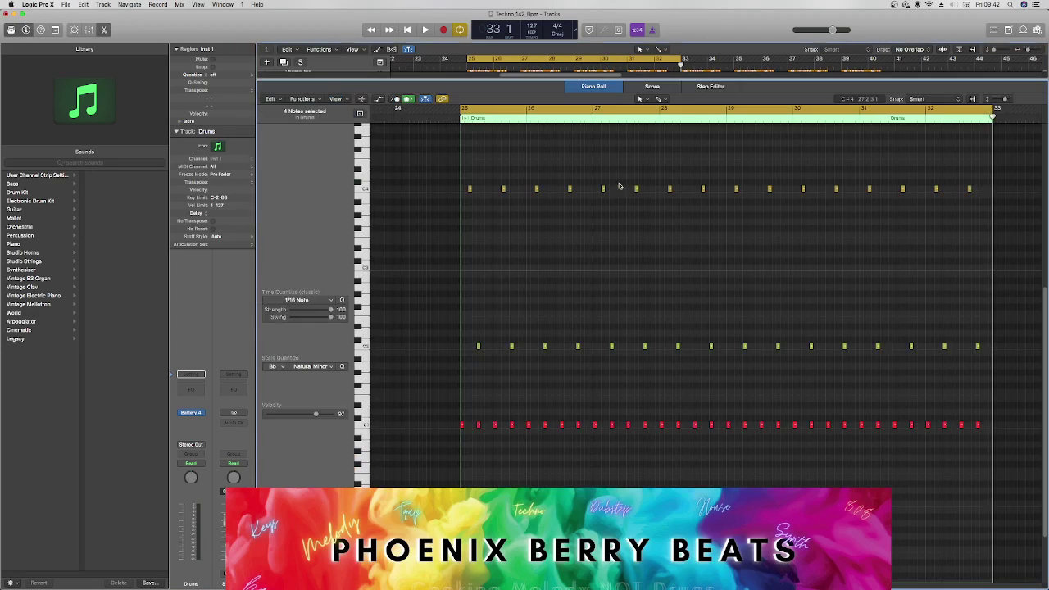
Step: Play the split Drums region and raise its kick note at beat 2 of bar 25 from C1 to C#1
key("space")
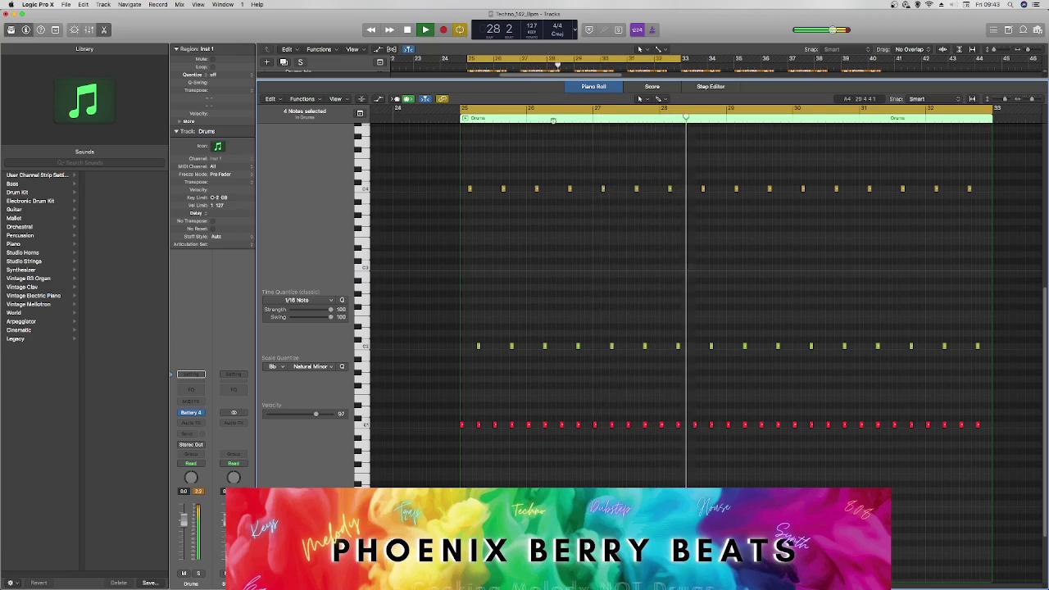
key("space")
left_click(1031, 99)
key("comma")
key("comma")
key("comma")
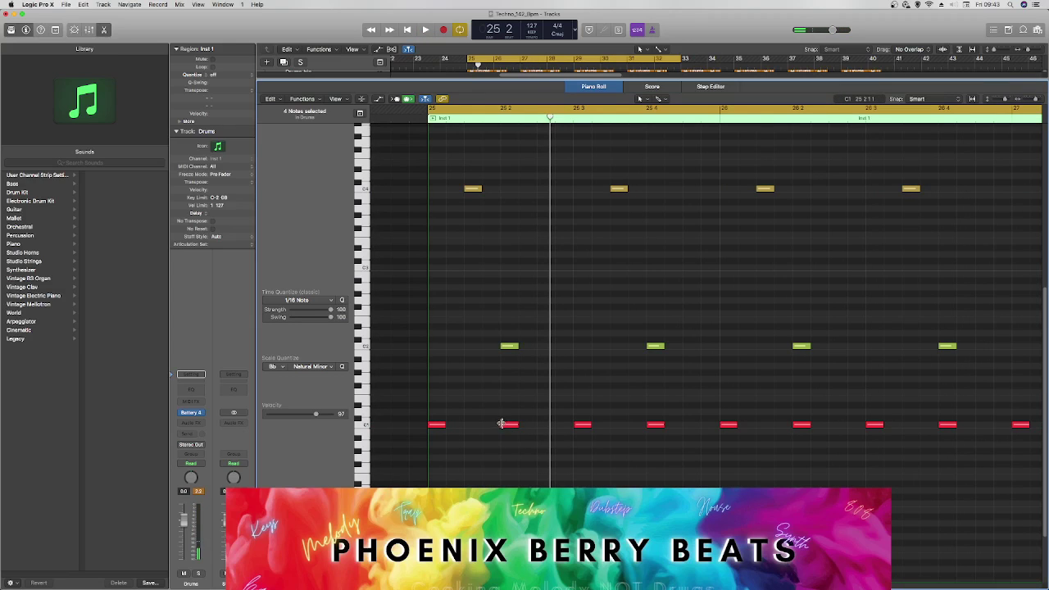
left_click_drag(507, 421, 508, 422)
key("space")
left_click(508, 421)
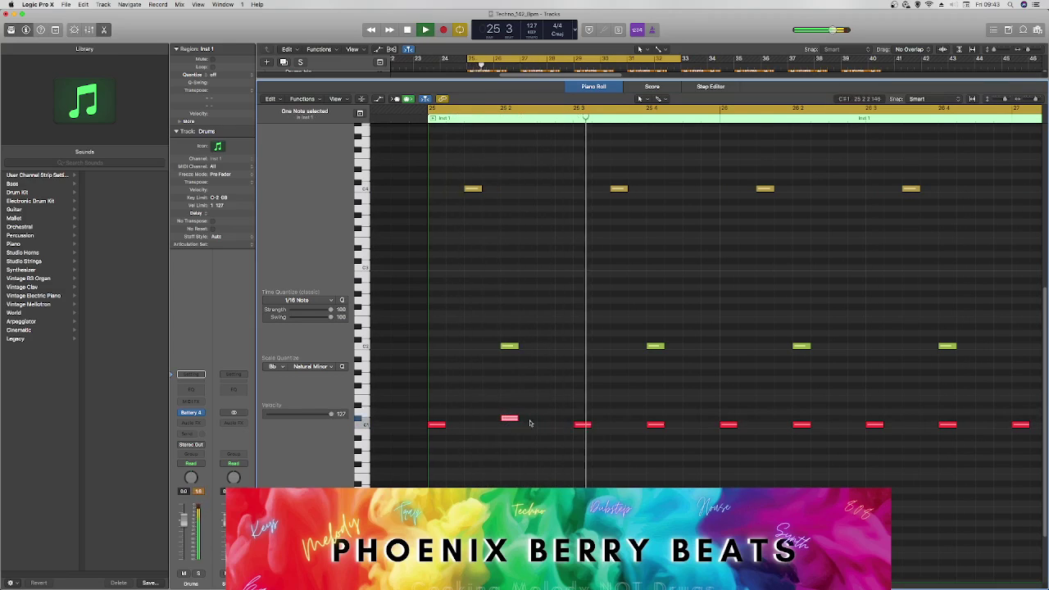
Step: Raise the kick notes at beat 4 of bar 25 and beats 2 and 4 of bar 26 from C1 to C#1
key("space")
left_click_drag(657, 423, 656, 417)
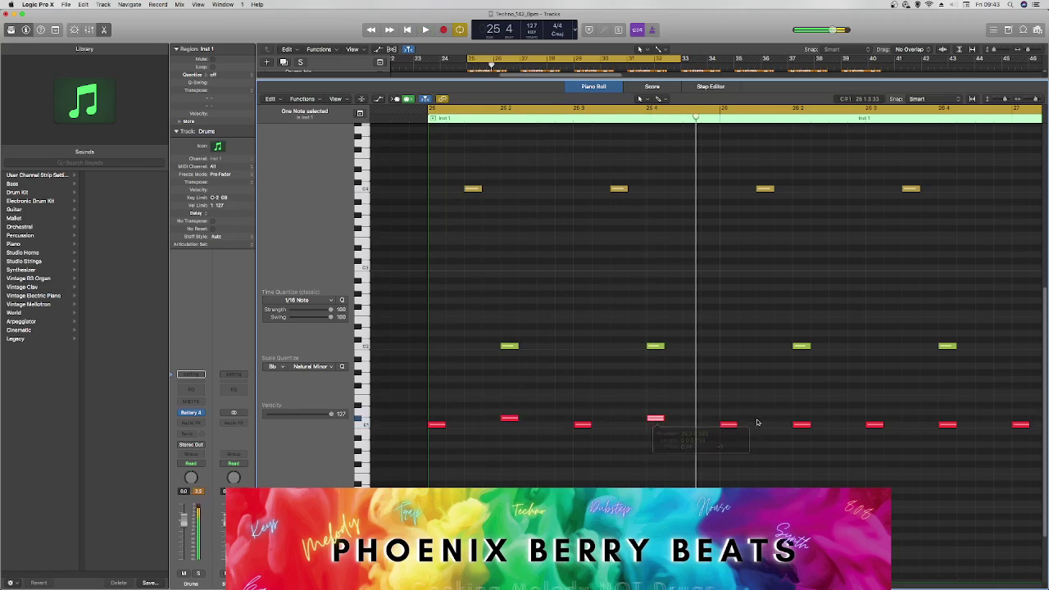
left_click_drag(798, 425, 798, 419)
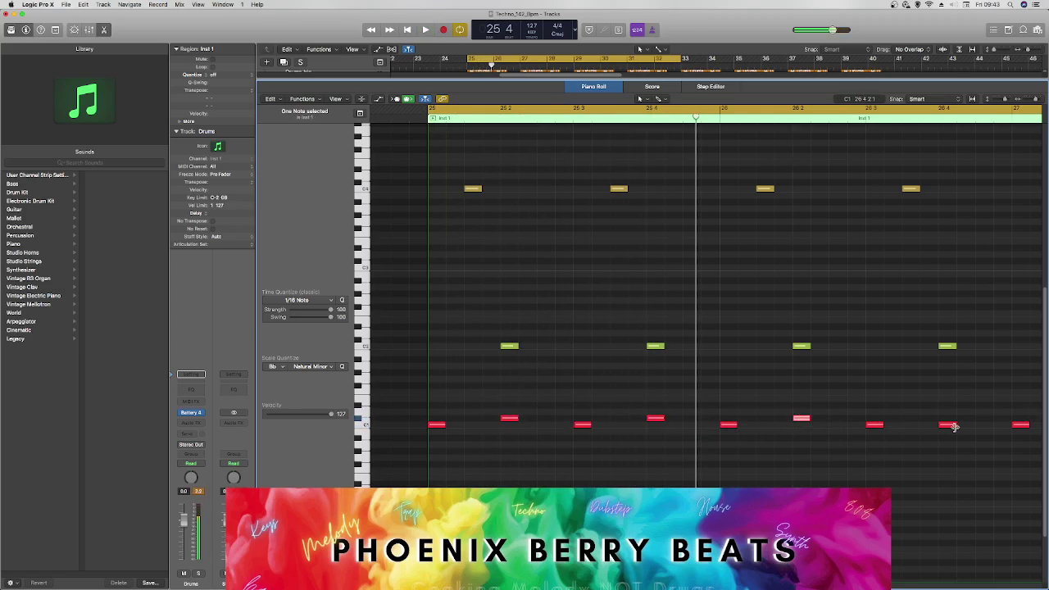
left_click_drag(949, 425, 949, 419)
key("space")
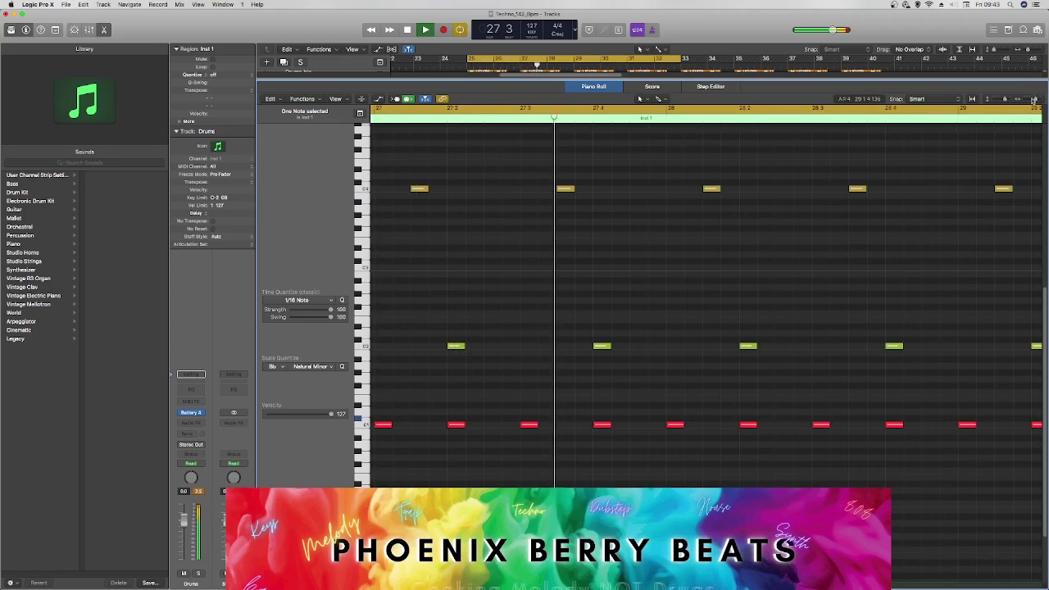
Step: Copy the C#1 note at beat 2 of bar 25 down to C1 and set the copy's velocity to 76
key("space")
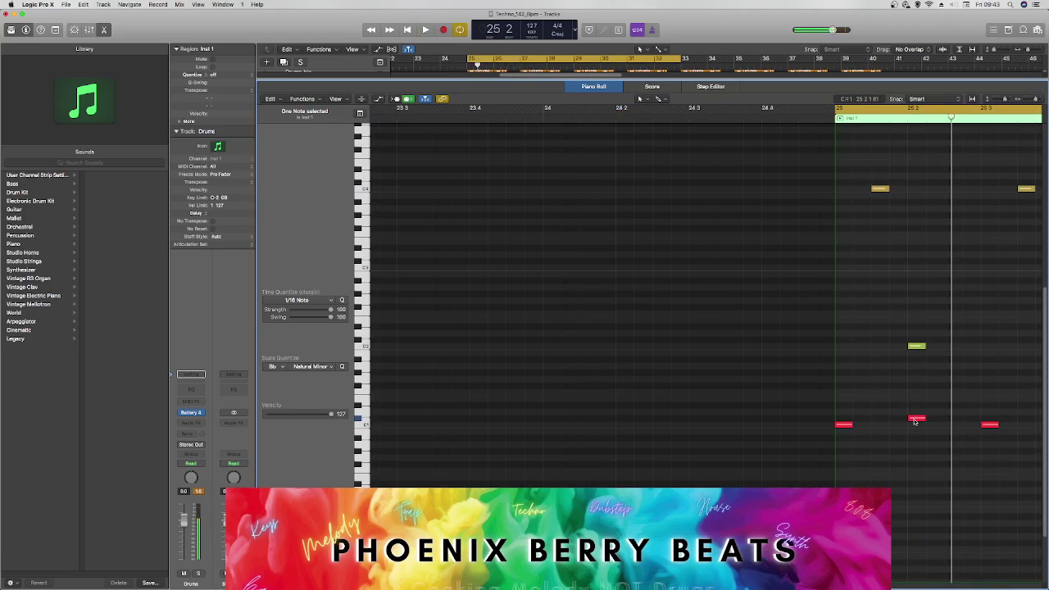
left_click_drag(915, 421, 914, 427)
key("space")
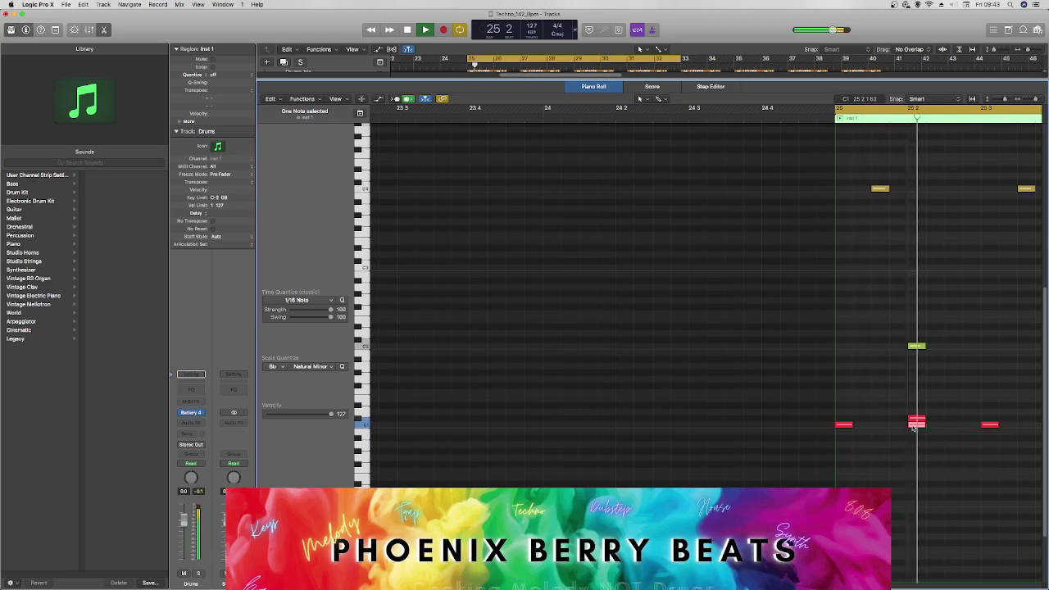
key("space")
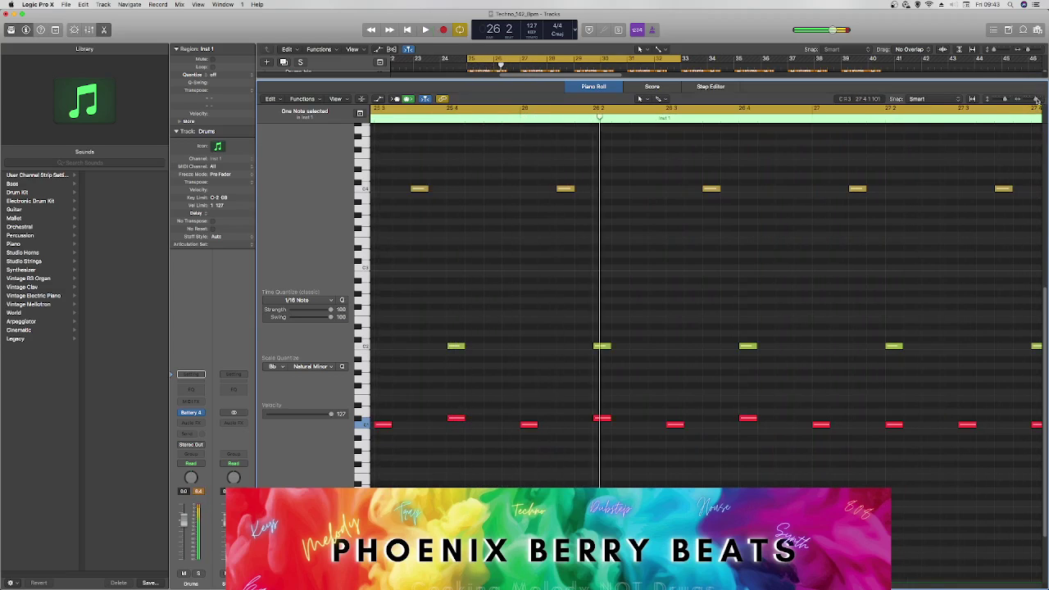
key("super+Left")
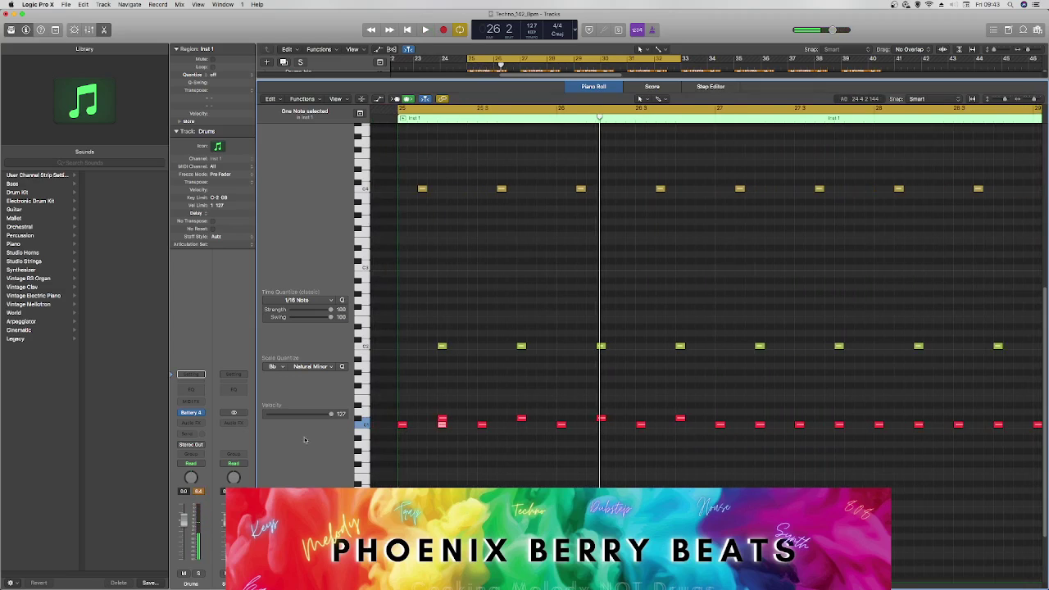
key("space")
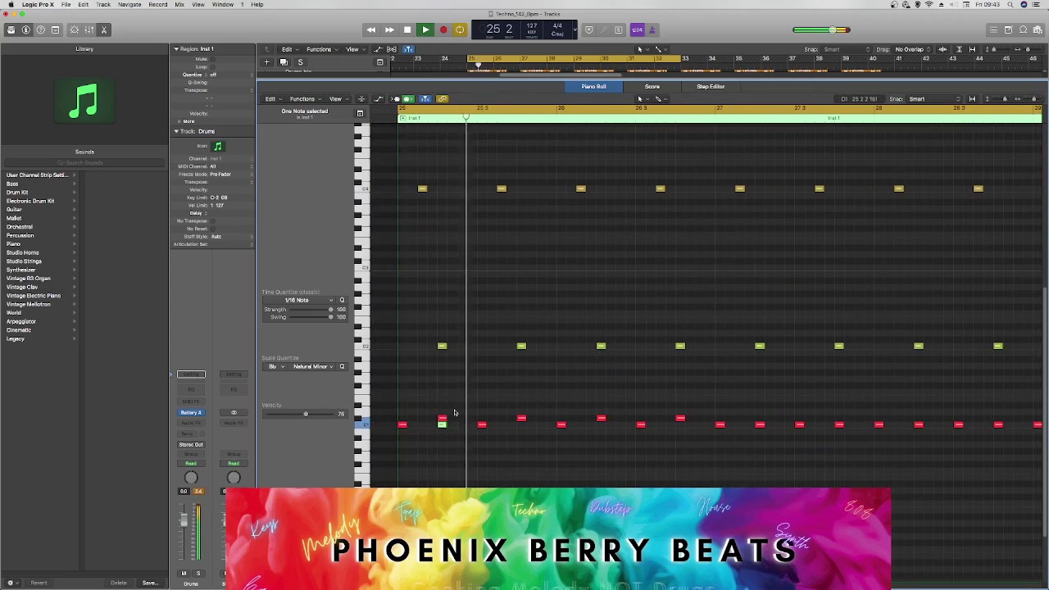
key("space")
Step: Copy the softer C1 note under the other three C#1 notes and delete the C1 kicks following the first beat of bar 27
left_click_drag(441, 425, 602, 426)
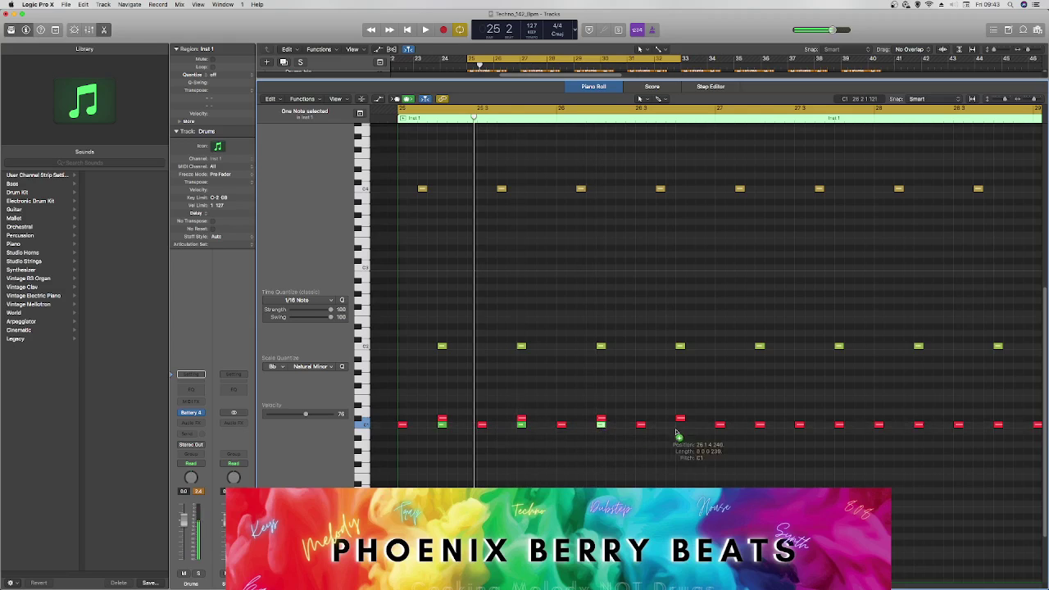
mouse_move(676, 432)
left_mouse_down()
mouse_move(747, 428)
mouse_move(685, 427)
left_mouse_up()
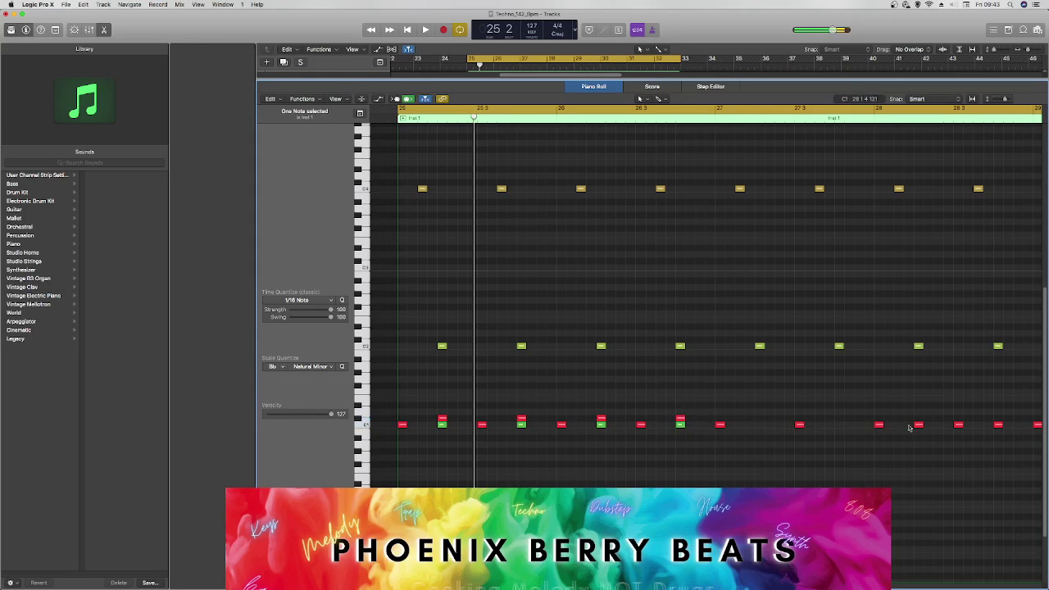
left_click_drag(796, 416, 1026, 449)
key("Delete")
key("i")
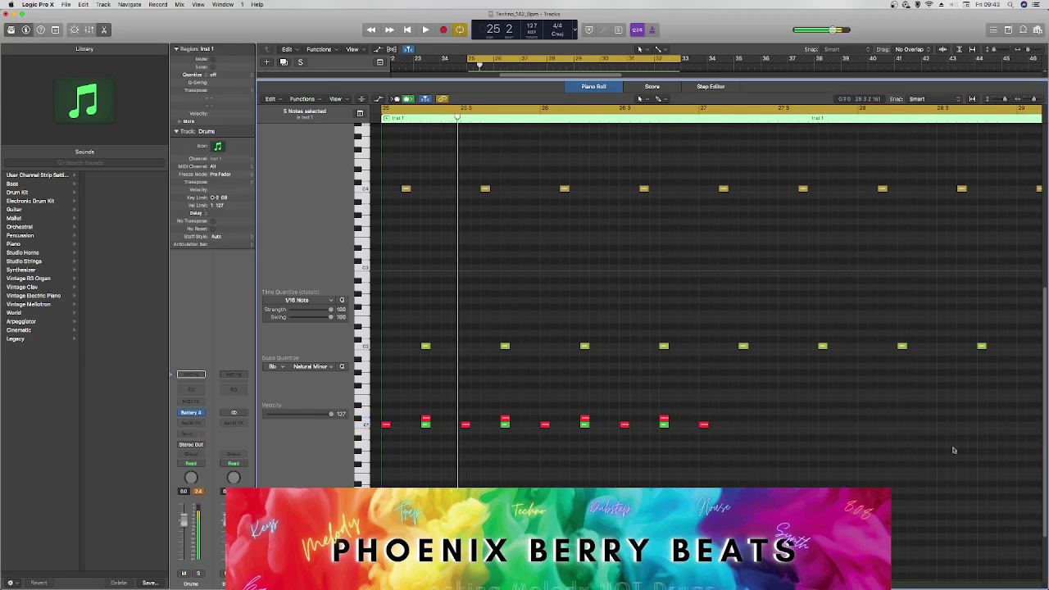
Step: Copy the two-bar C1 and C#1 kick pattern into bars 27 and 28 and play it back
left_click_drag(731, 445, 743, 423)
key("space")
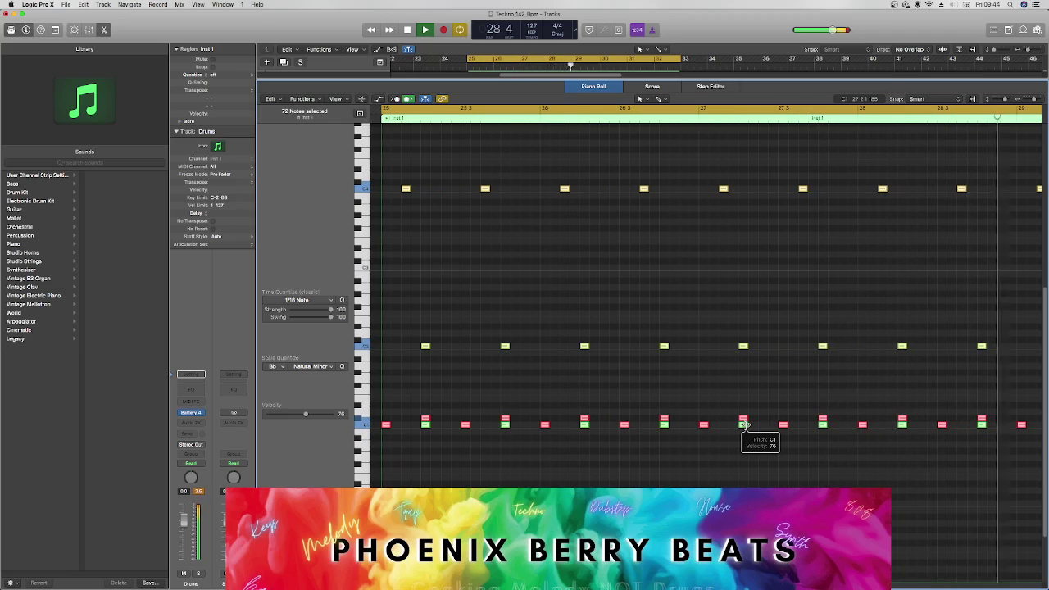
key("space")
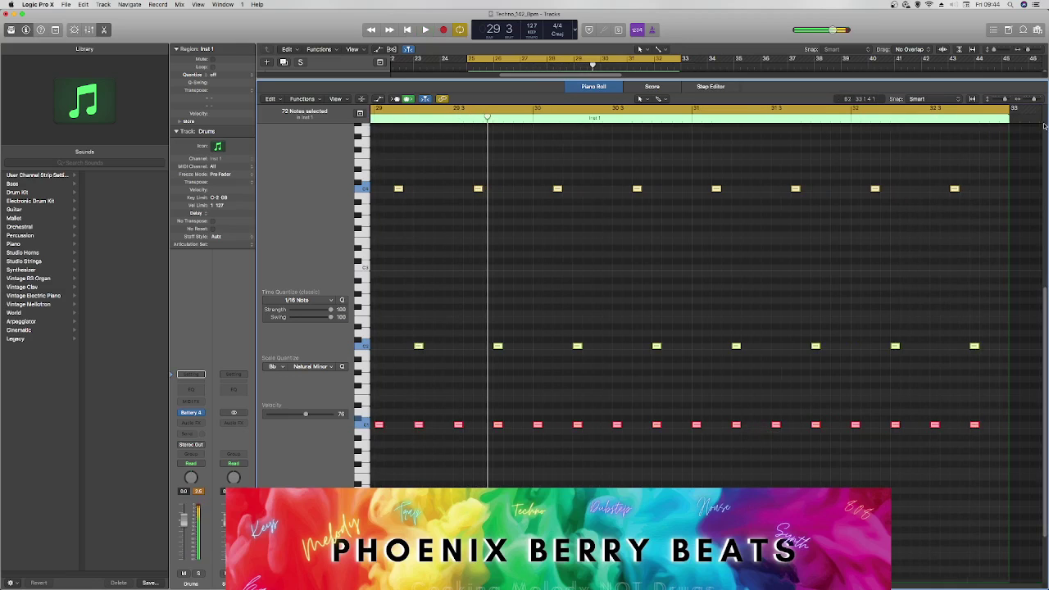
Step: Delete the remaining old C1 kick notes after the first beat of bar 29
left_click_drag(1034, 100, 1030, 100)
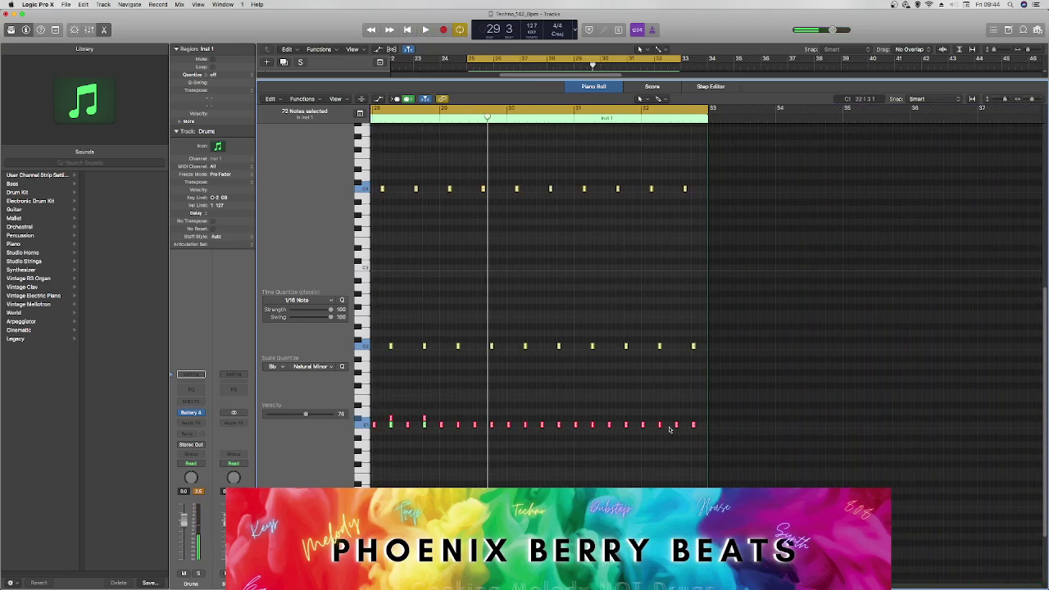
left_click_drag(794, 434, 458, 390)
key("Delete")
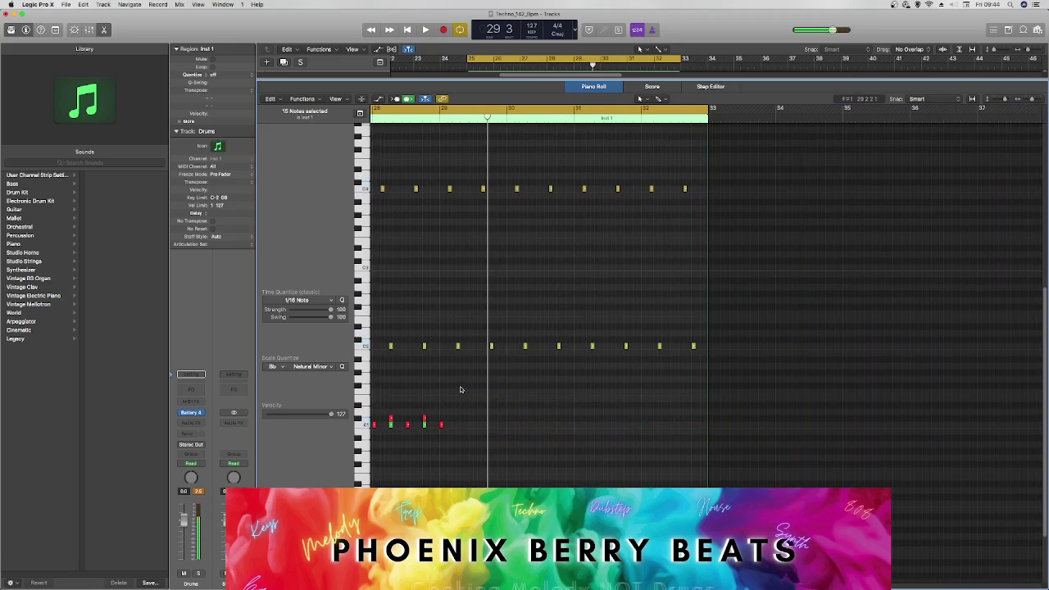
Step: Copy the four-bar kick pattern into bars 29 to 32 and listen to the drum region
scroll(705, 303, "left", 8)
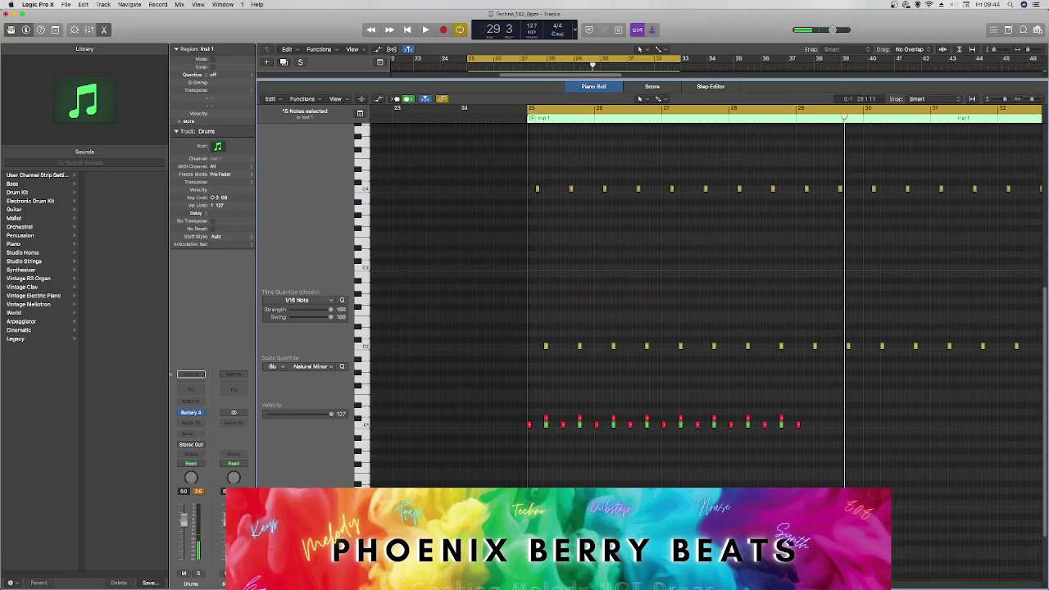
left_click_drag(802, 437, 536, 390)
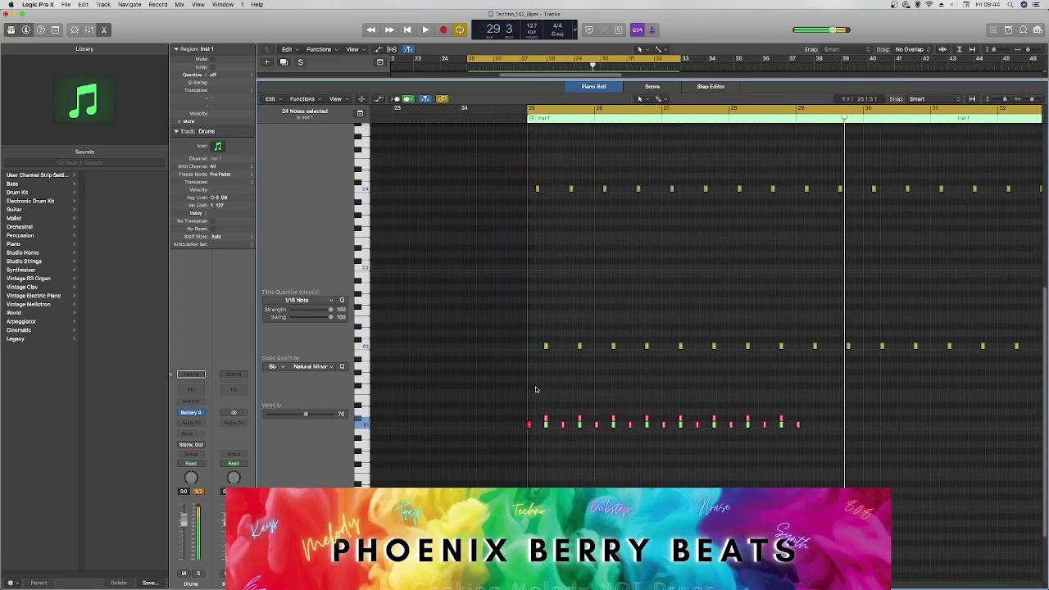
left_click_drag(546, 426, 815, 427)
key("space")
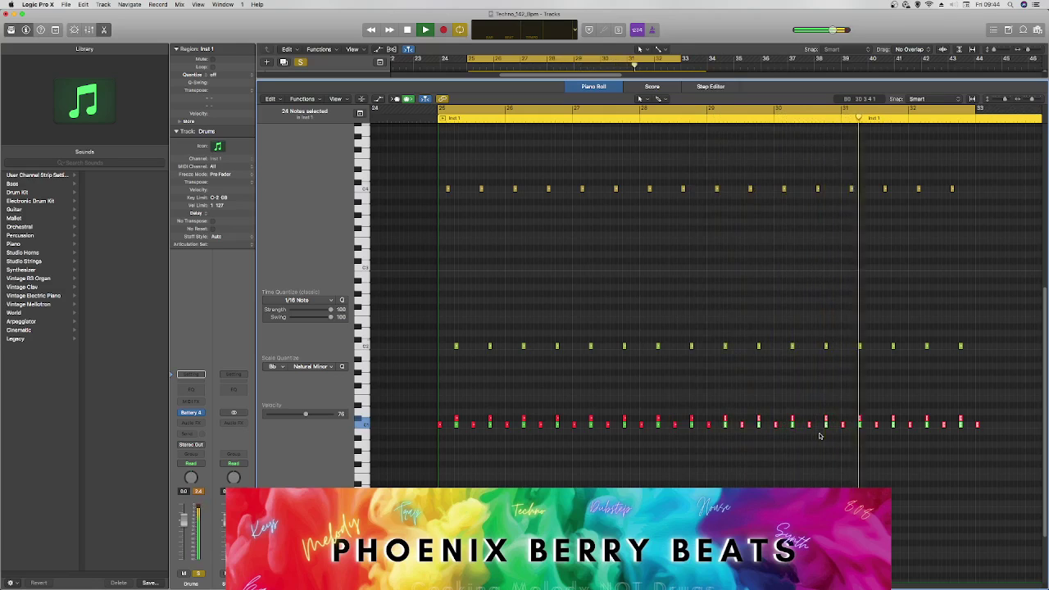
key("space")
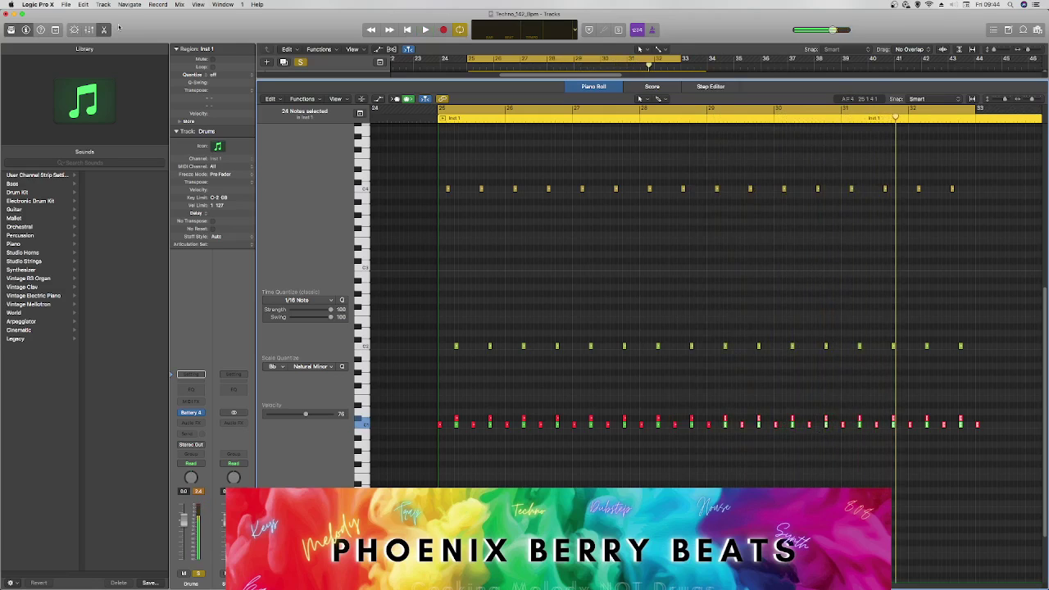
Step: Close the piano roll, return the playhead to bar 25 and turn off solo on the Drums track
left_click(104, 30)
key("Return")
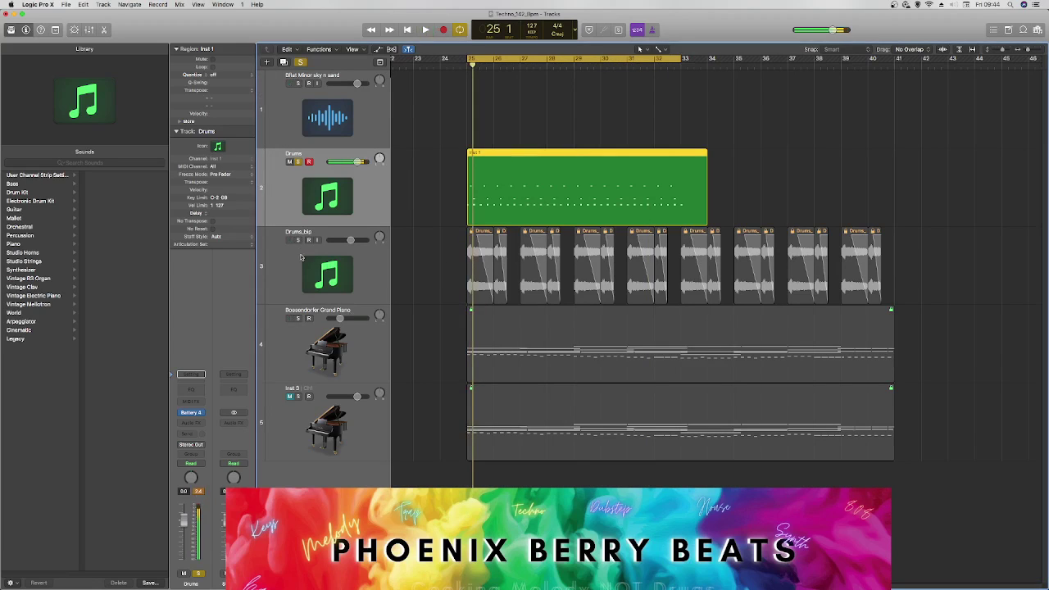
left_click(300, 257)
left_click(298, 162)
Step: During playback, trim the end of the Drums region to bar 33 and copy the region to bar 33
key("space")
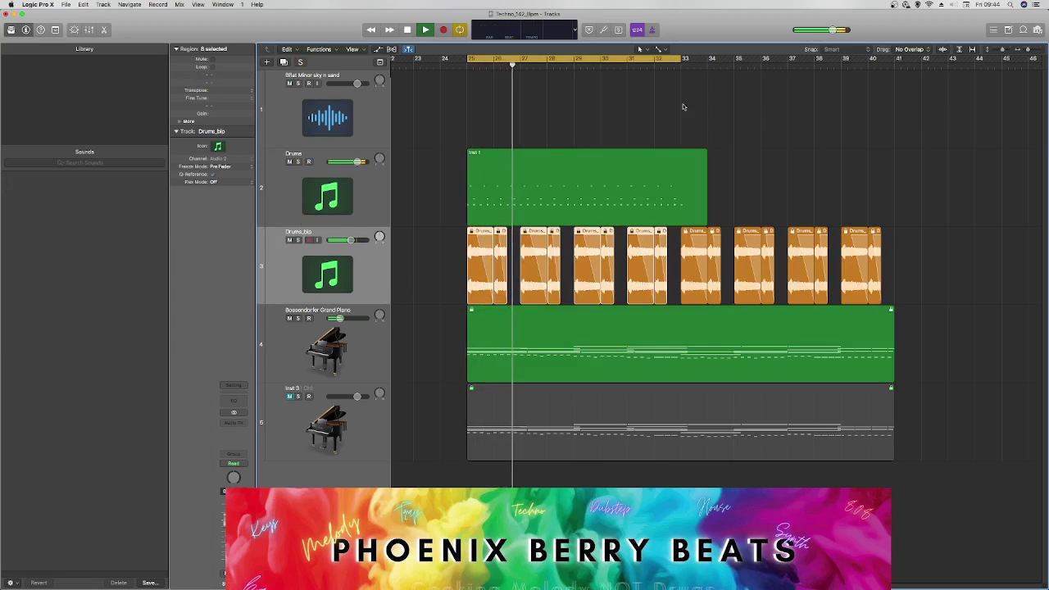
left_click_drag(705, 211, 680, 210)
left_click_drag(522, 197, 742, 199)
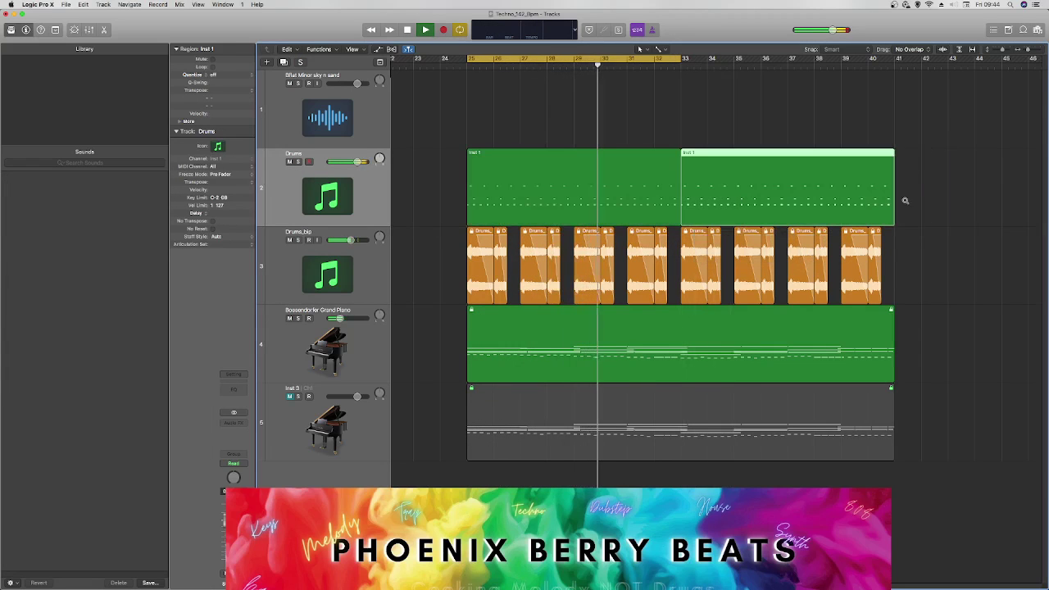
Step: Lock the SMPTE position of both Drums regions and join them into one region
left_click_drag(920, 194, 660, 195)
right_click(643, 190)
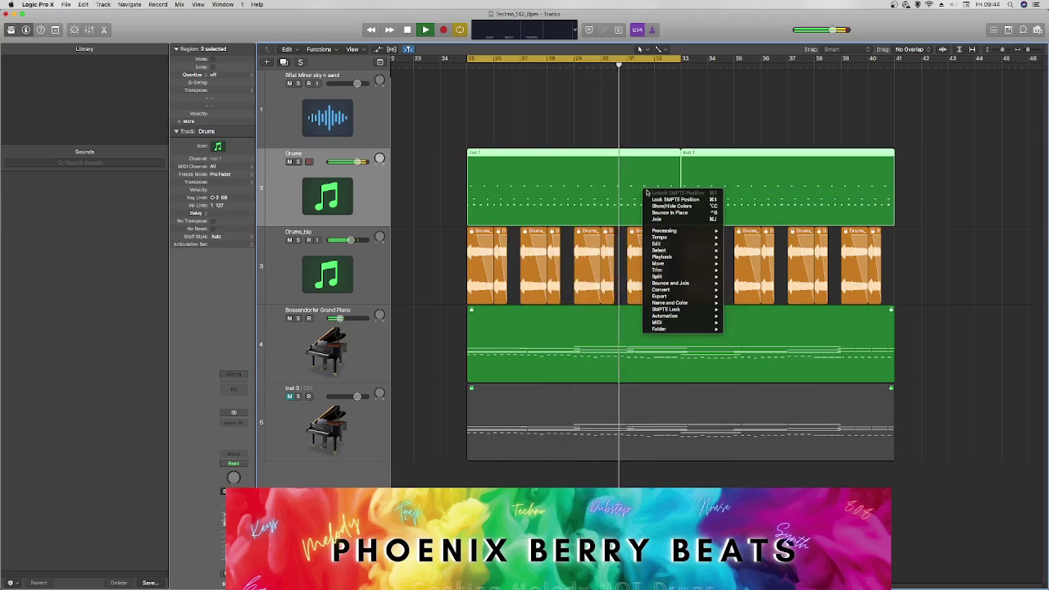
left_click(679, 200)
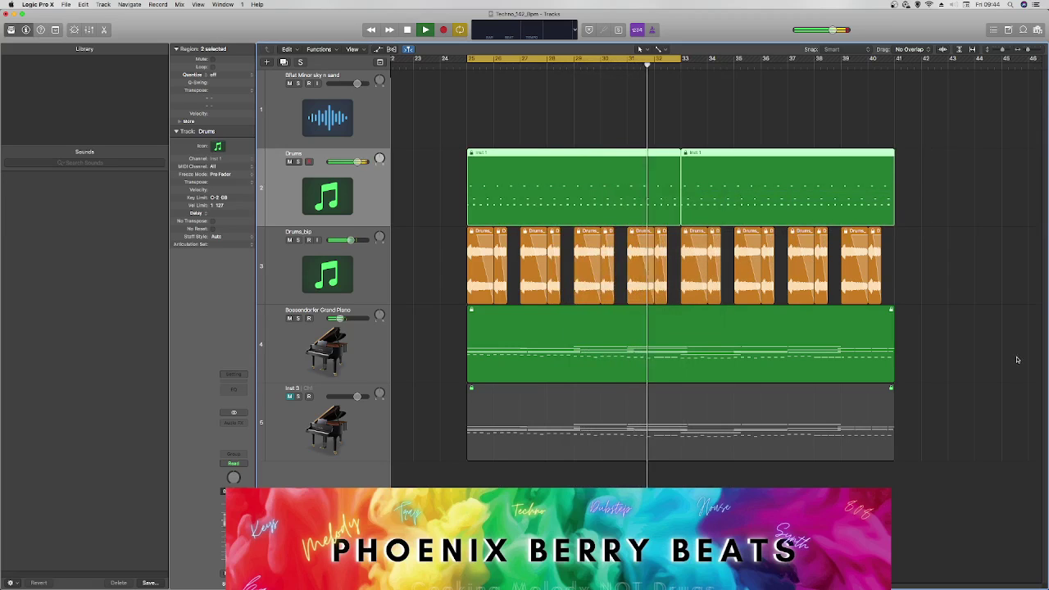
right_click(829, 196)
left_click(859, 224)
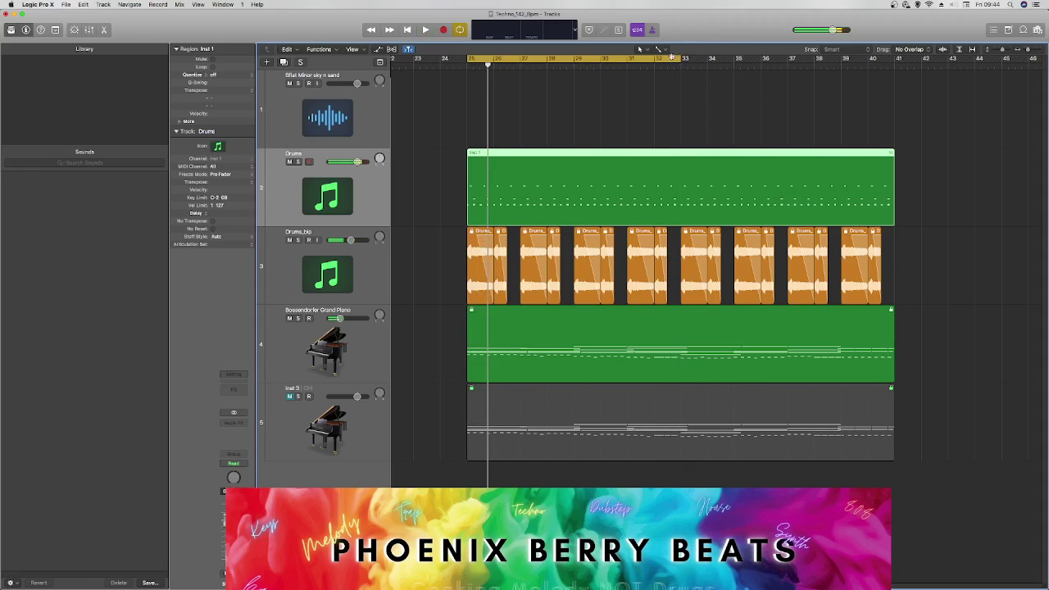
Step: Unmute the Inst 3 piano track, lower its volume to about the Bosendorfer track's level, and pan it to about -40
key("space")
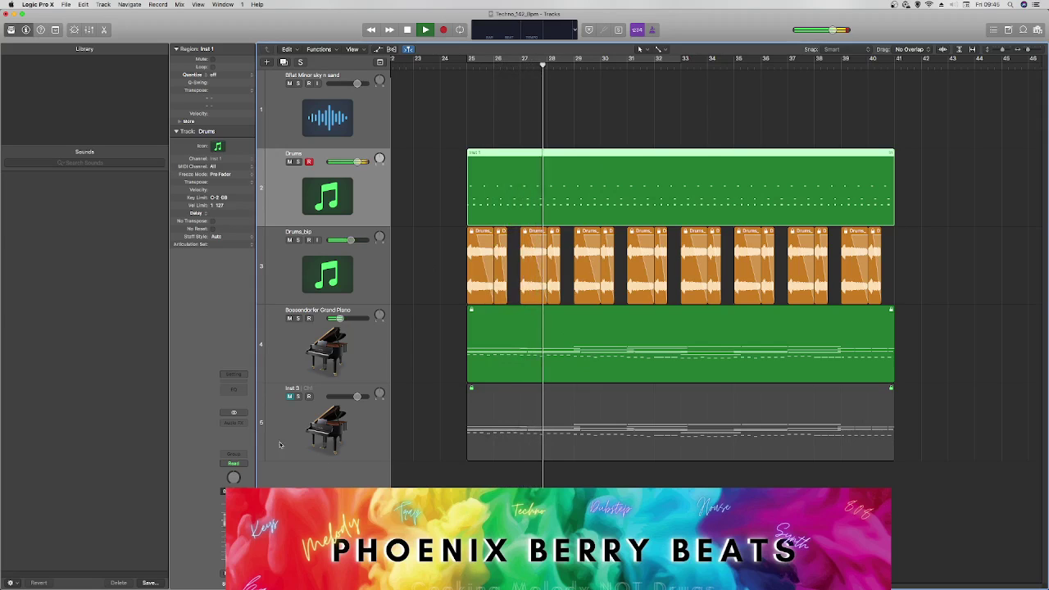
left_click(288, 395)
left_click_drag(356, 396, 339, 395)
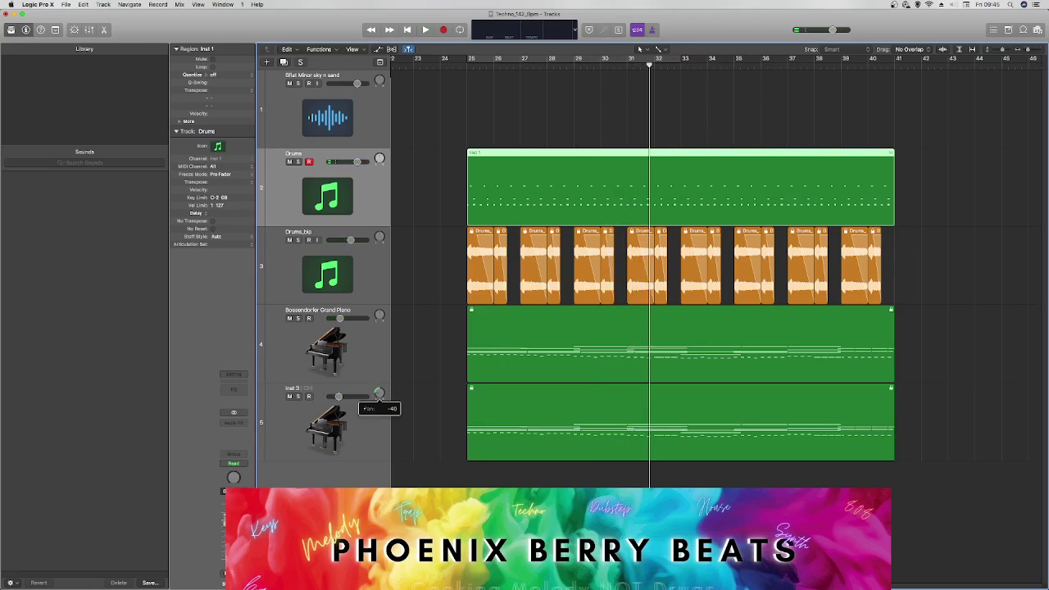
left_click(329, 447)
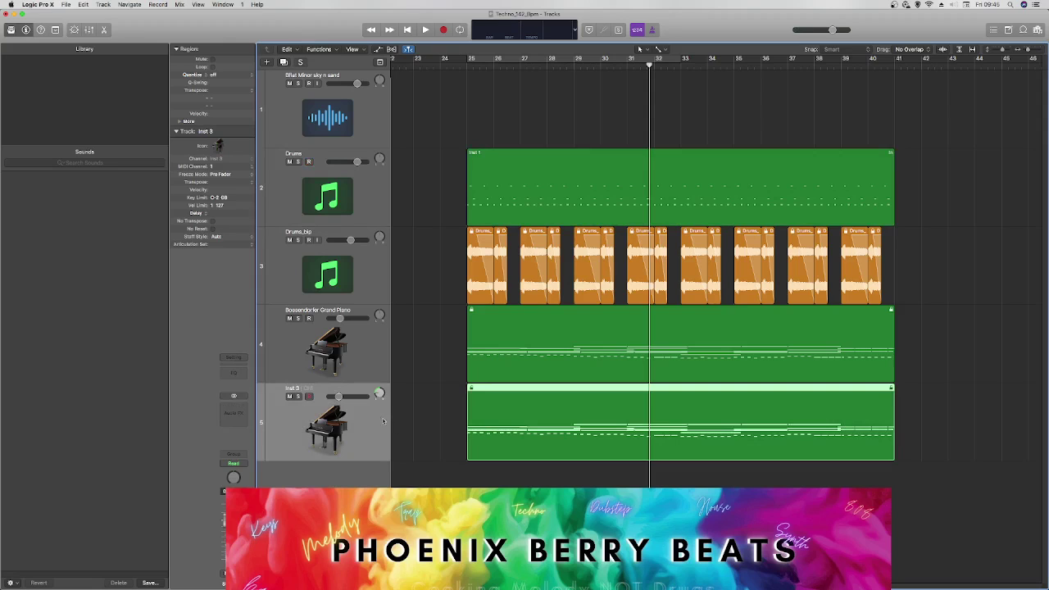
Step: Duplicate the Inst 3 track with its settings and copy the Inst 3 piano region onto the new track at bar 25
key("super+d")
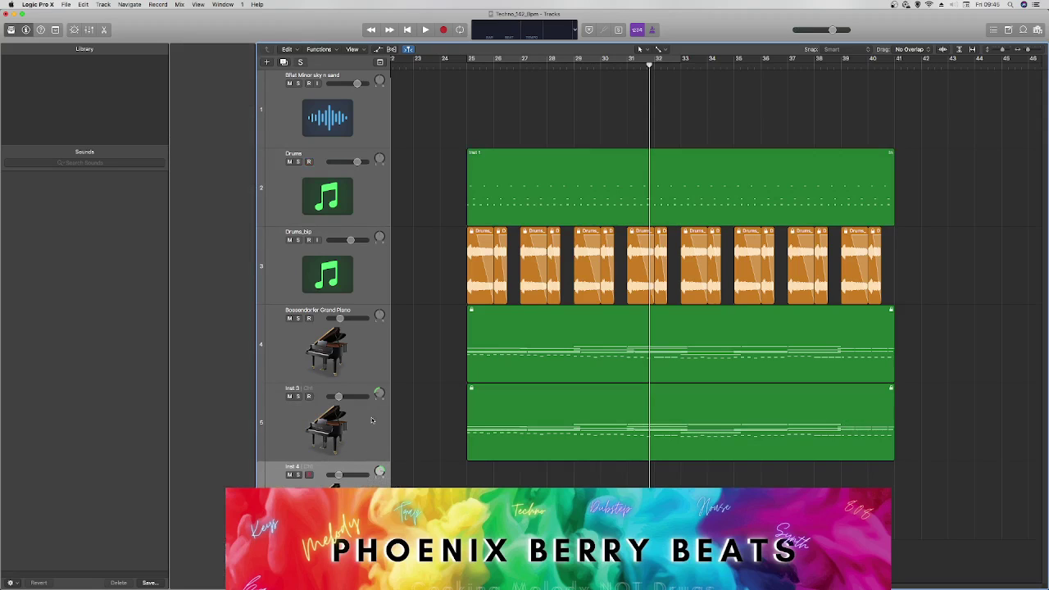
left_click_drag(507, 443, 502, 520)
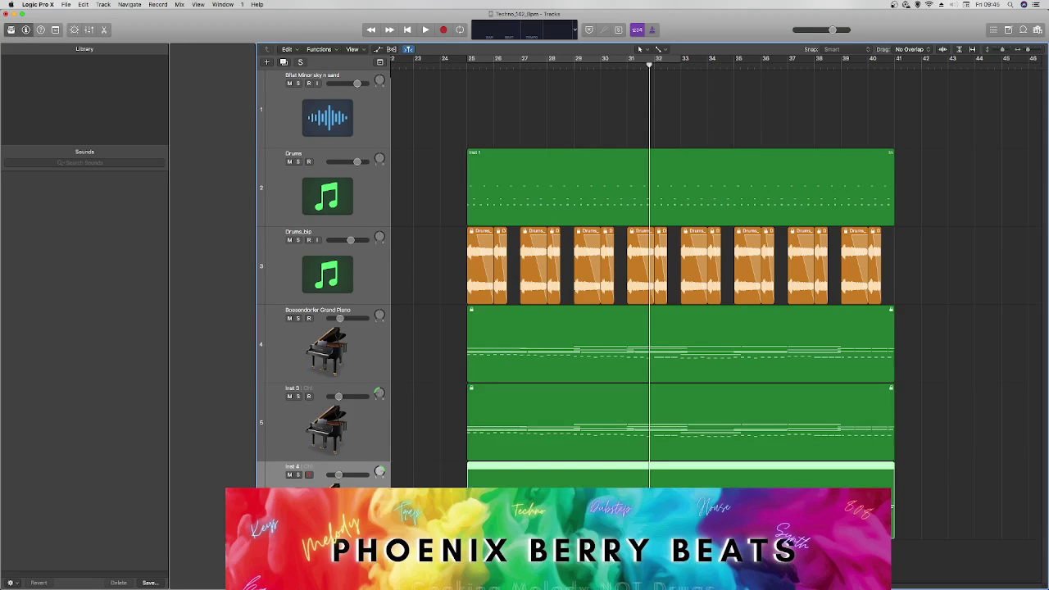
Step: Show the inspector instead of the library, view the Inst 4 track's Addictive Keys instrument and play the track soloed
left_click(10, 30)
left_click(26, 29)
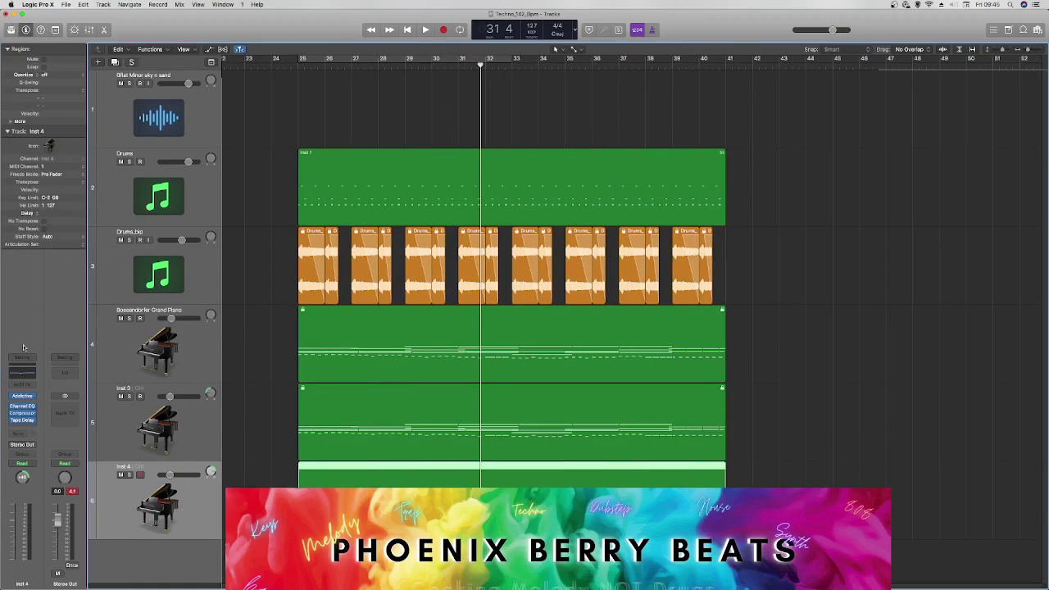
left_click(22, 397)
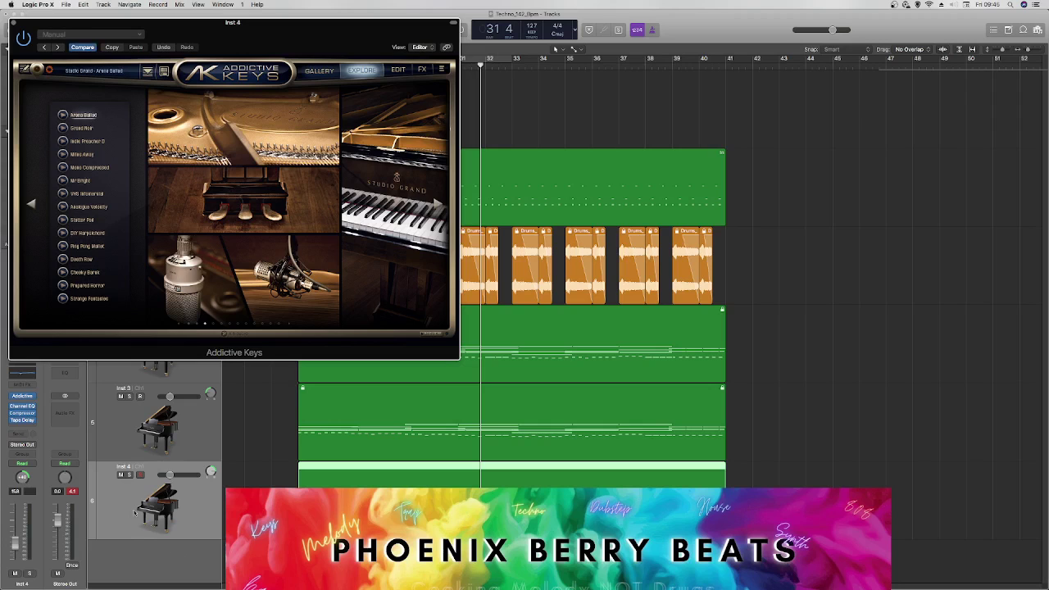
left_click(128, 475)
key("space")
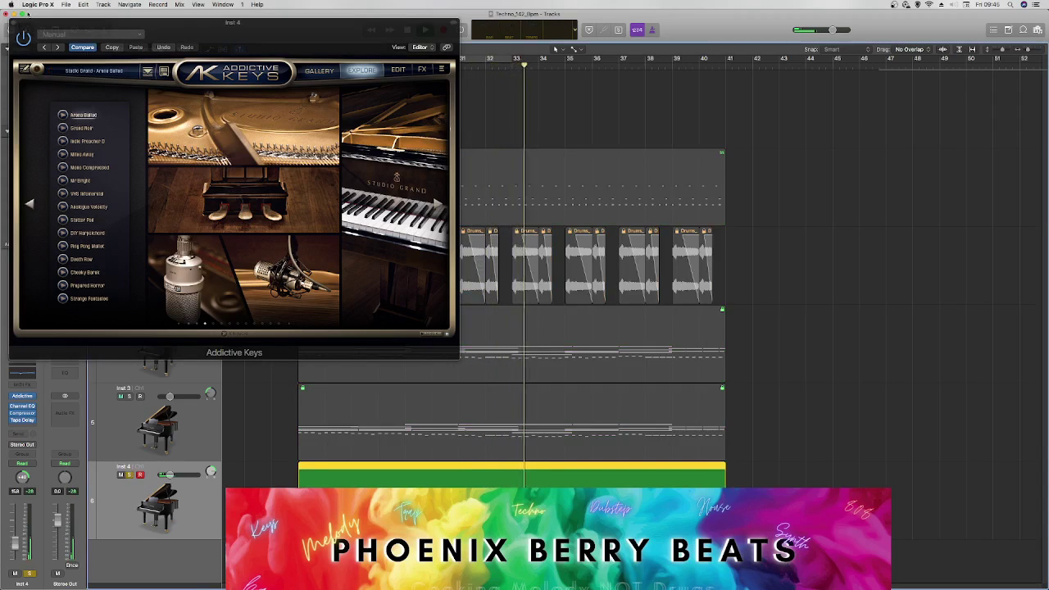
left_click(14, 23)
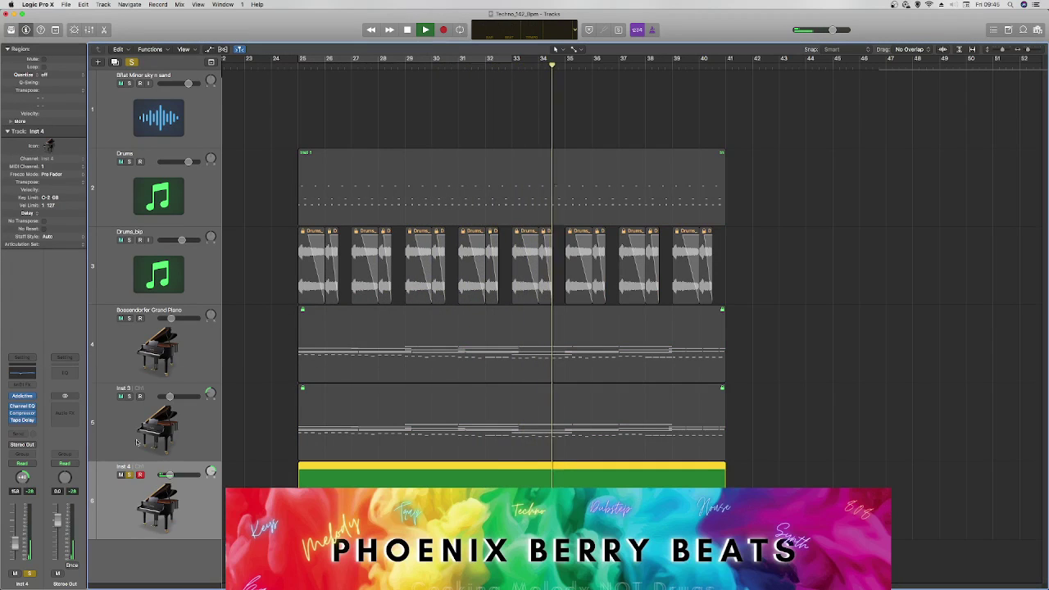
Step: During playback, solo Inst 3, Bosendorfer and Drums_bip for comparison, raise the Bosendorfer volume slightly and turn off all solos
left_click(128, 396)
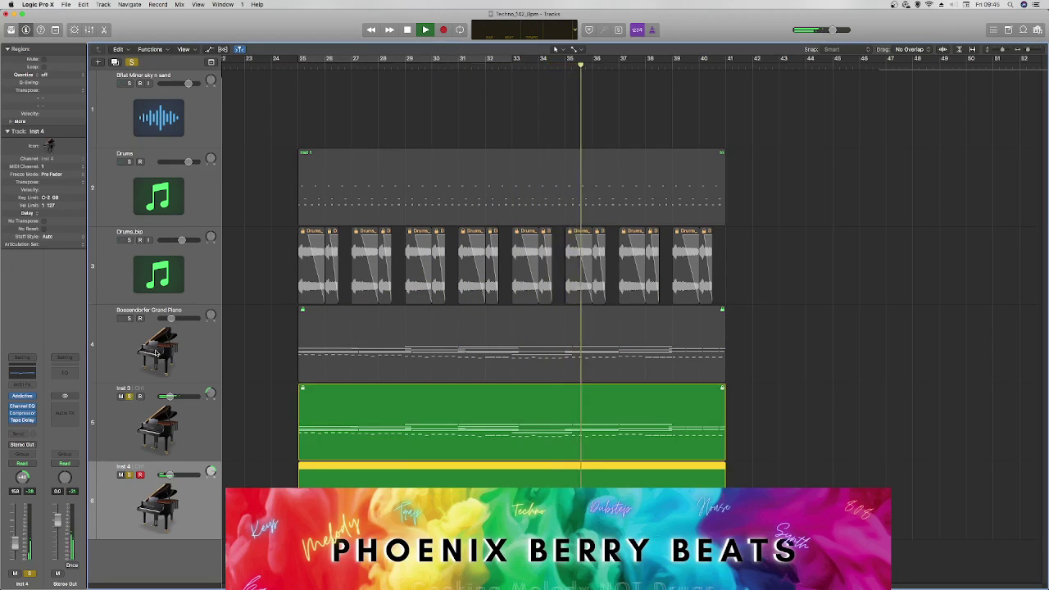
left_click(129, 318)
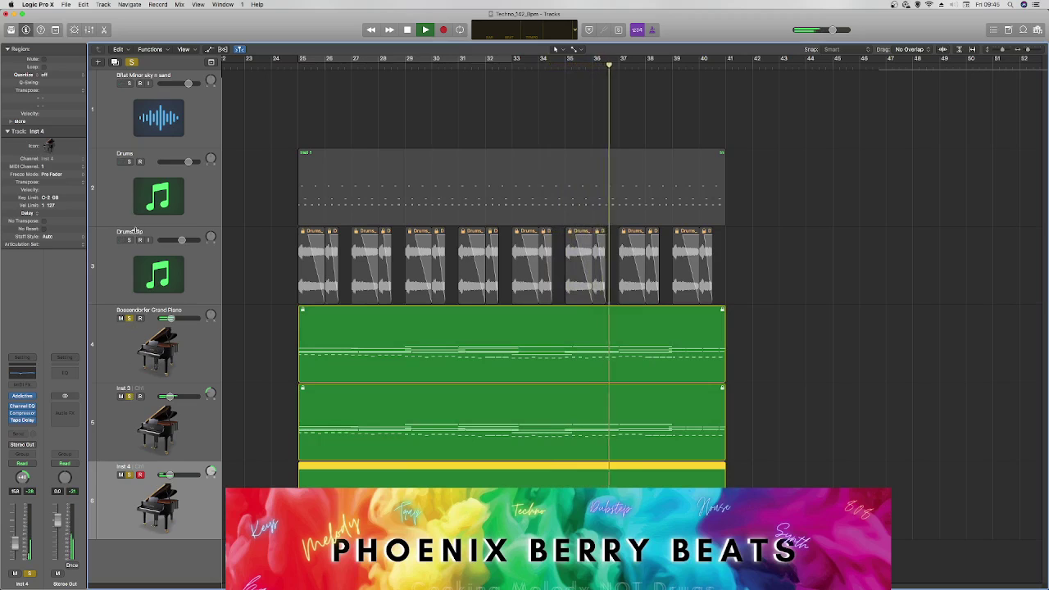
left_click(129, 240)
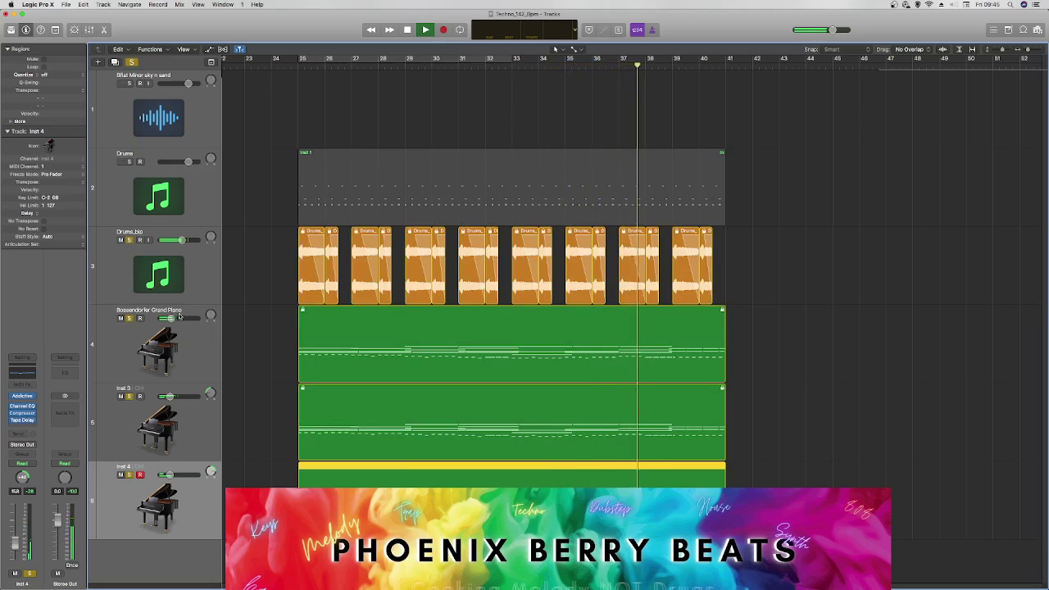
left_click_drag(179, 316, 171, 318)
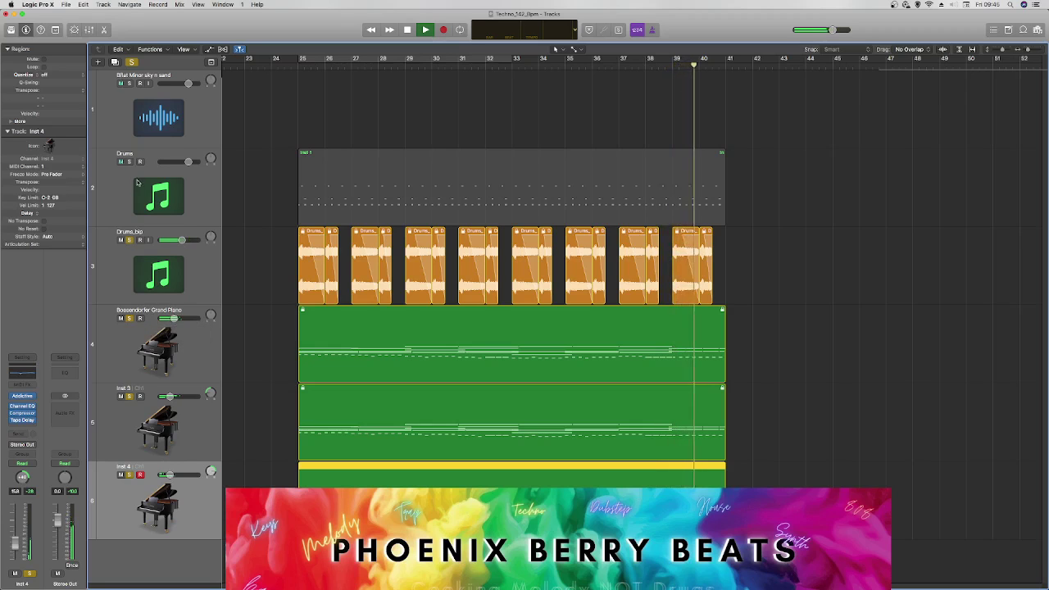
left_click(131, 61)
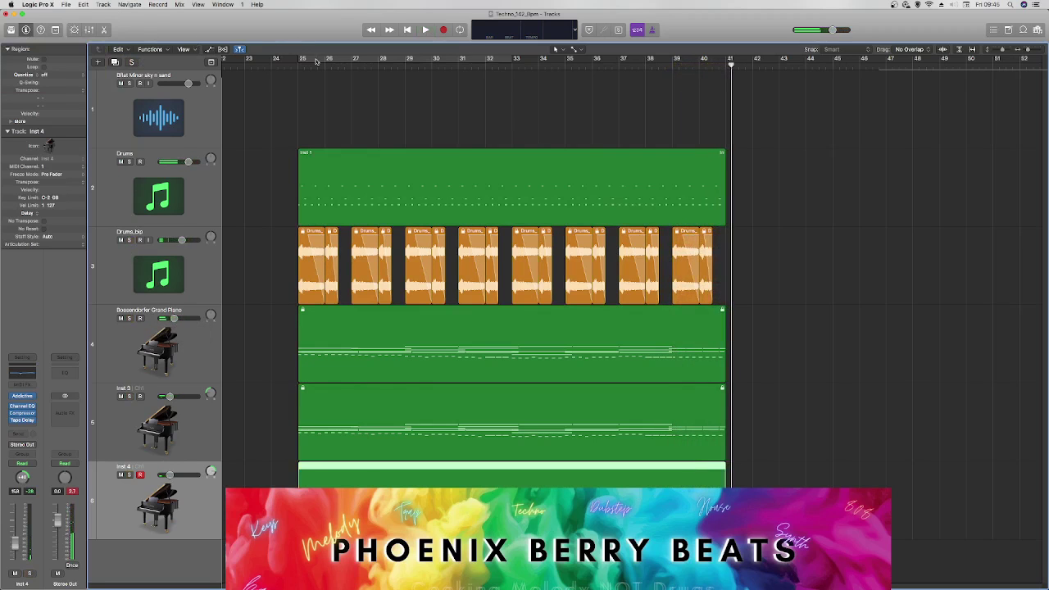
Step: Restart playback near bar 25 and set an active cycle range from bar 25 to bar 41
left_click(315, 62)
key("space")
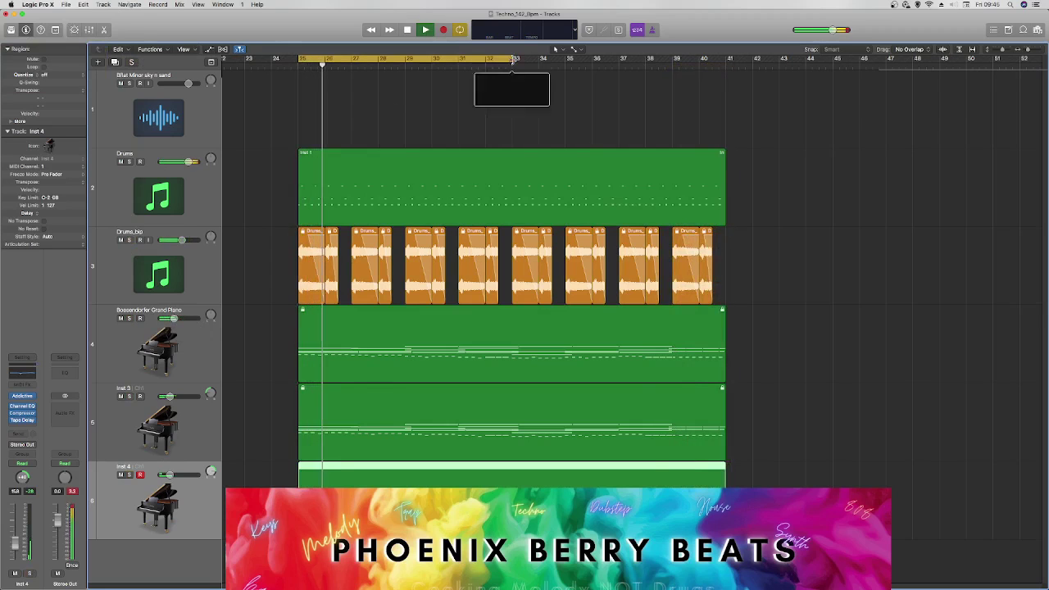
left_click_drag(513, 59, 727, 59)
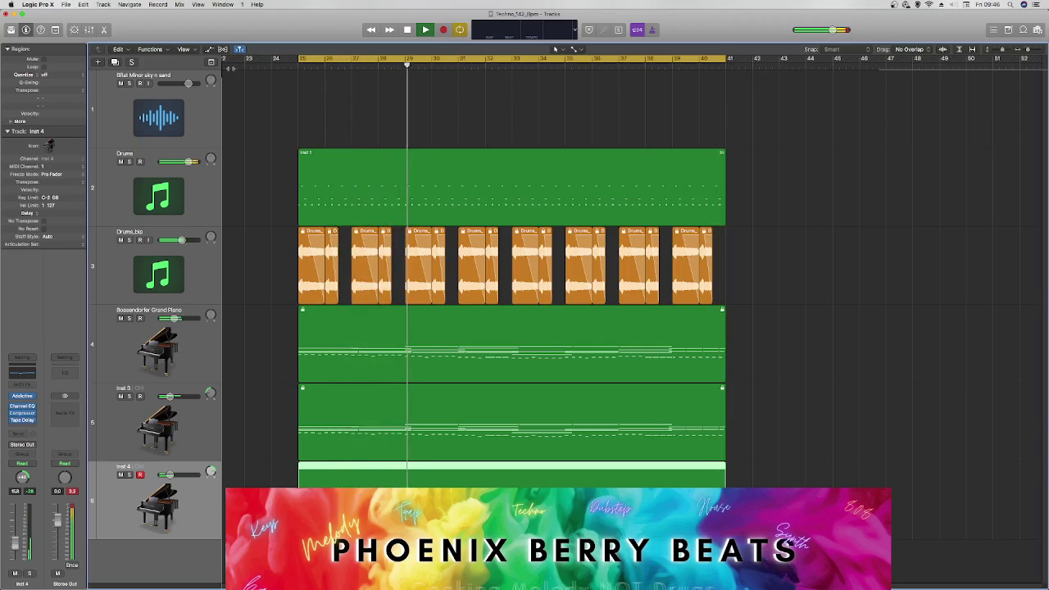
Step: Hide the inspector, rename the first audio track with a title starting "My Remak" and shrink its height to the minimum
left_click(168, 74)
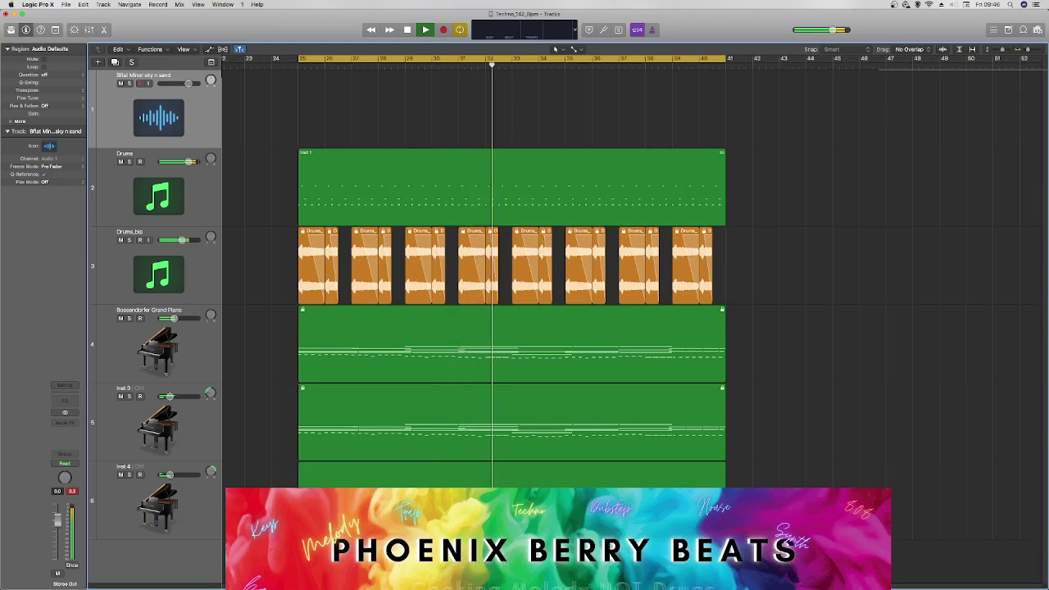
key("i")
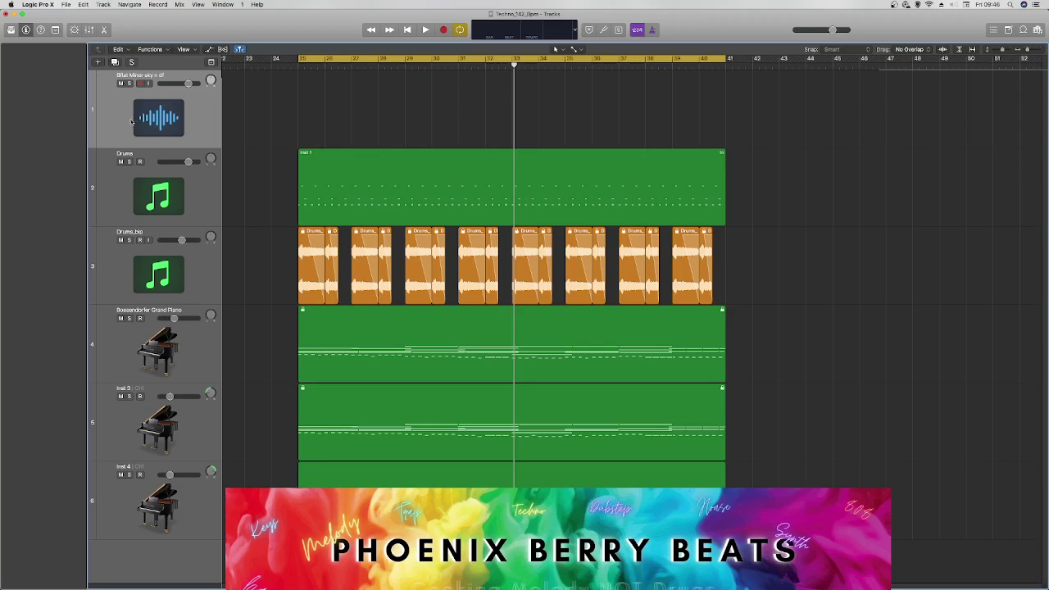
left_click(162, 180)
left_click(162, 125)
left_click_drag(179, 147, 180, 79)
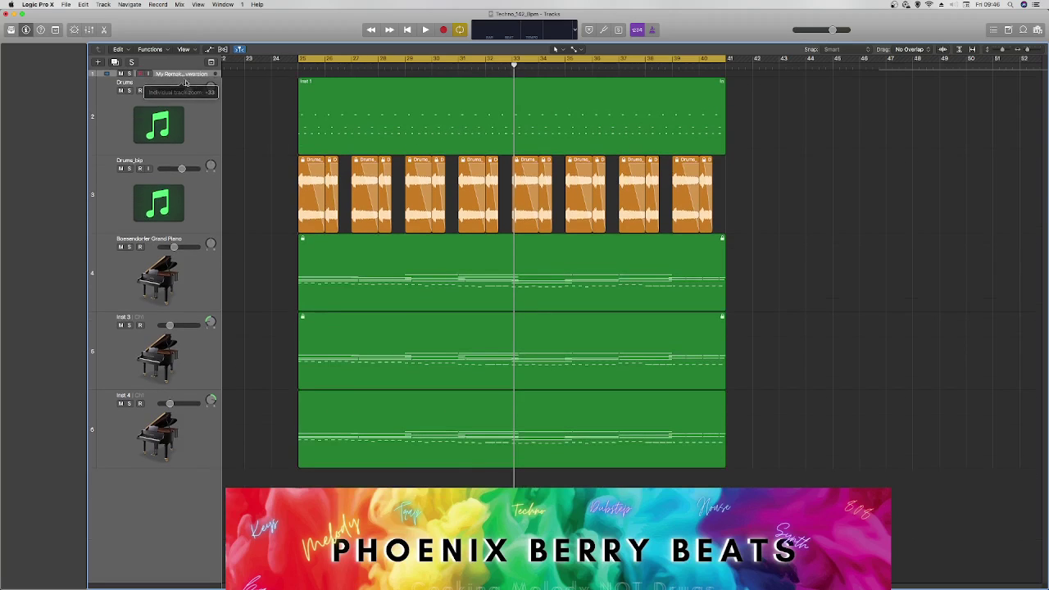
Step: Play the start of the cycled section briefly, stop playback and save the project
key("space")
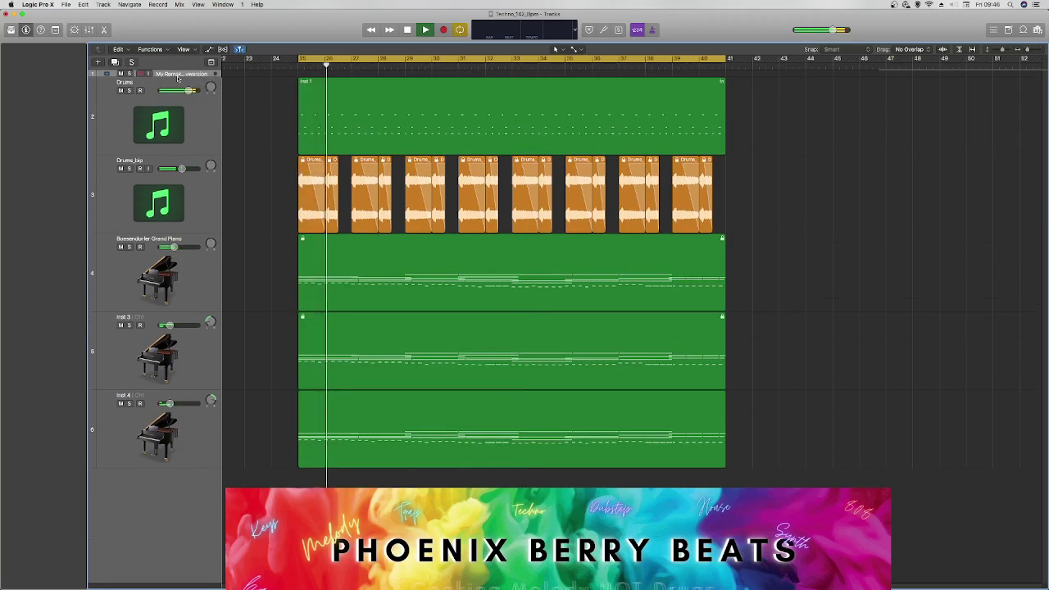
left_click(156, 97)
key("space")
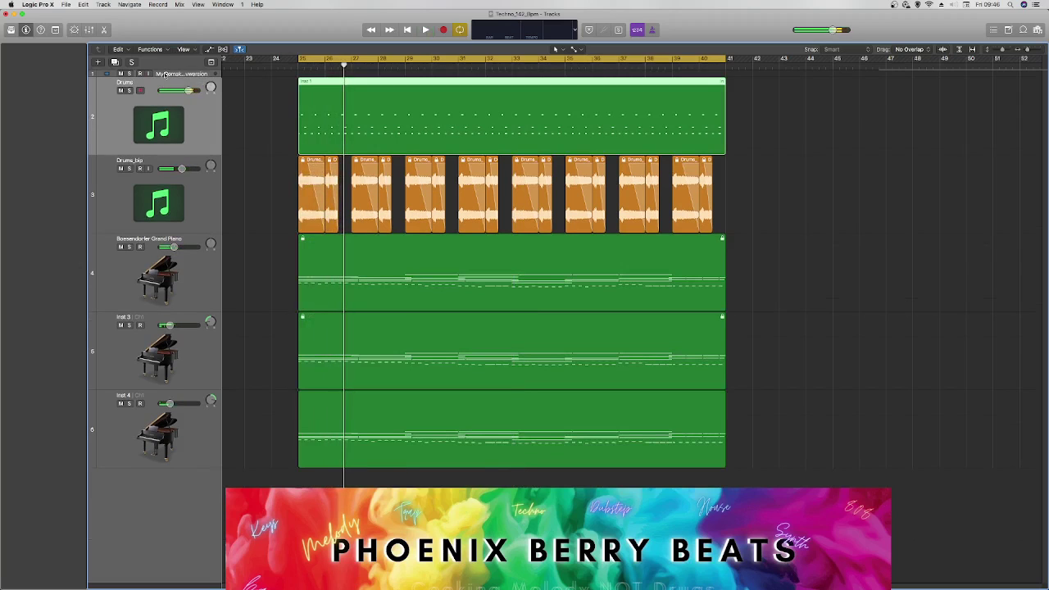
left_click(164, 75)
right_click(166, 75)
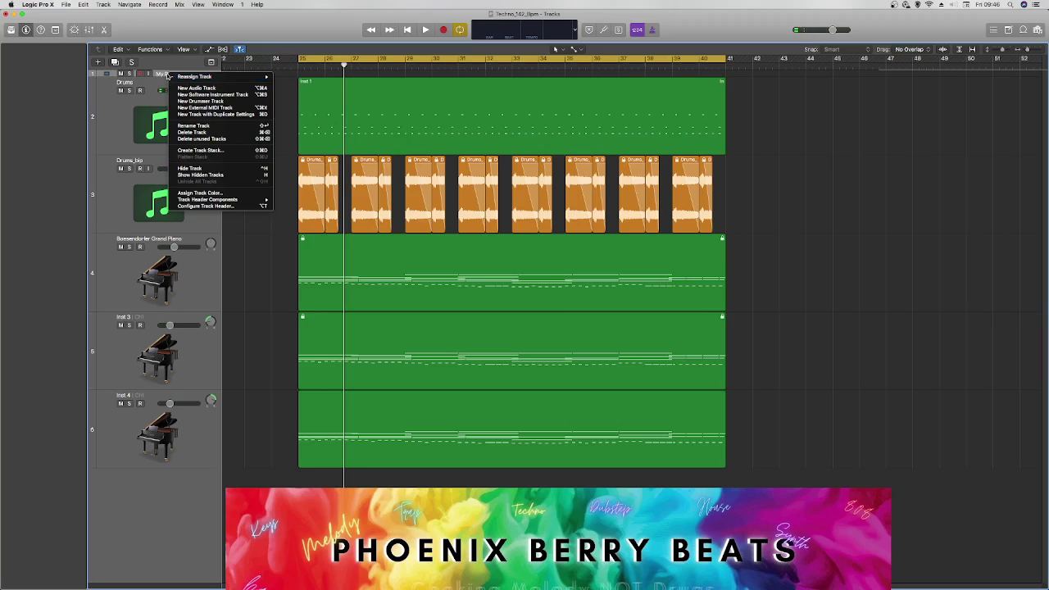
left_click(151, 107)
key("super+s")
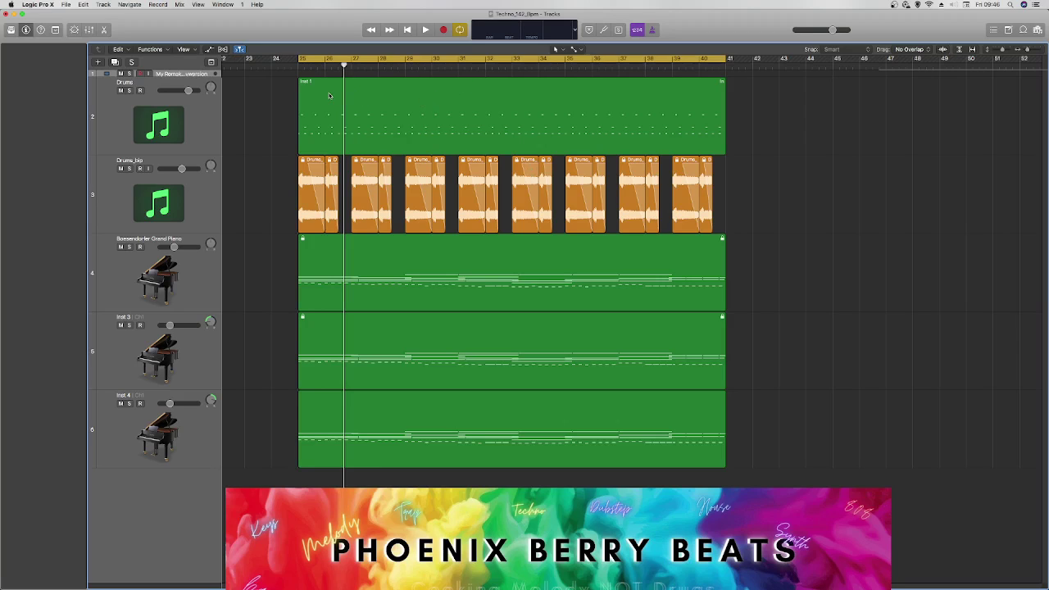
Step: Play the loop, stop it and copy the three piano regions from bar 25 to bar 41
key("space")
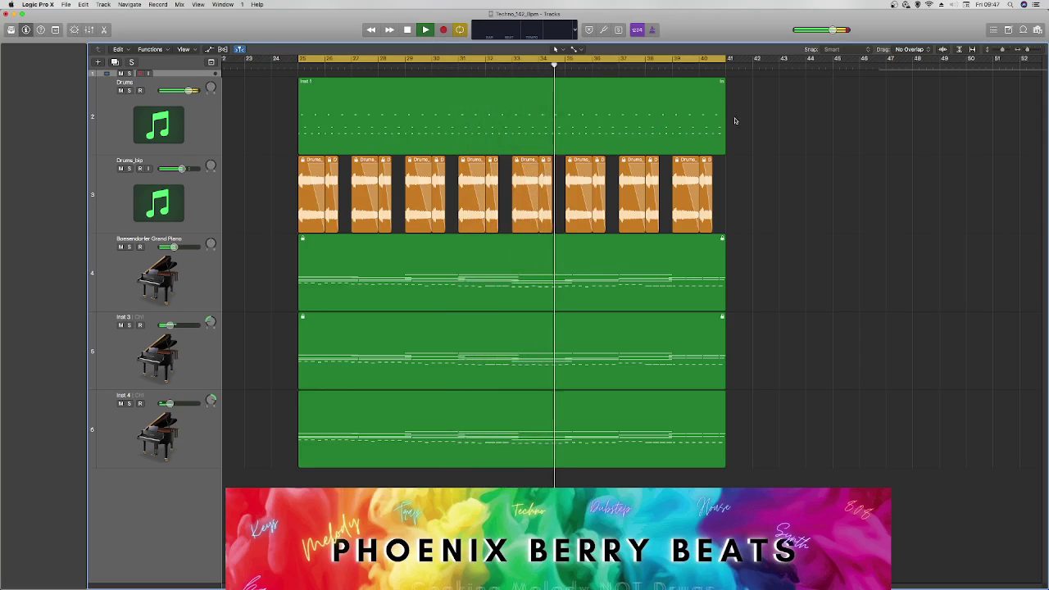
key("space")
key("super+Left")
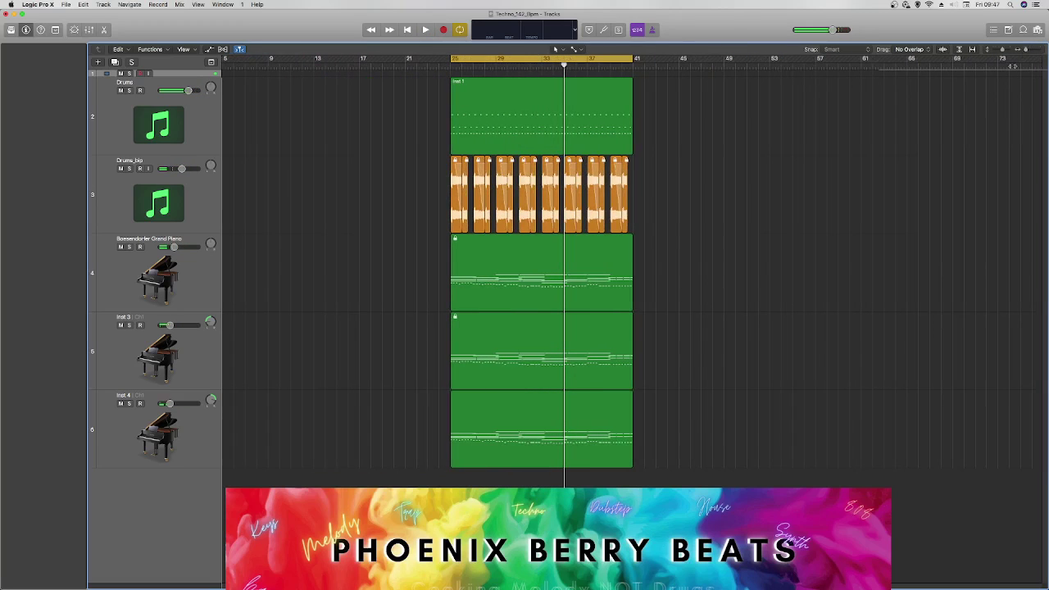
left_click_drag(668, 434, 633, 298)
left_click_drag(492, 271, 676, 273)
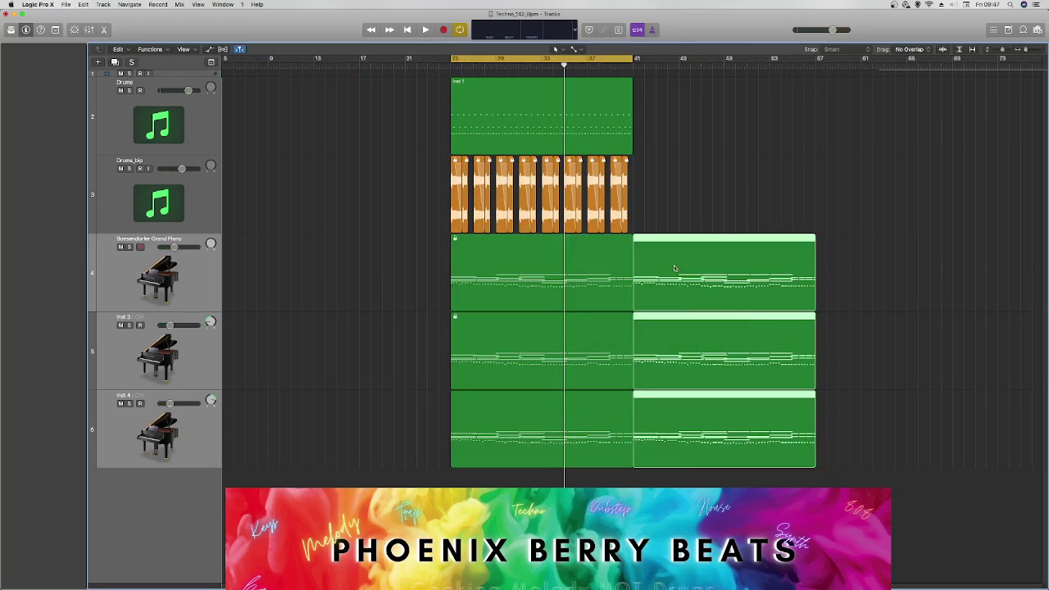
Step: Transpose all notes of the three copied piano regions down one octave in the piano roll and close the editor
double_click(676, 274)
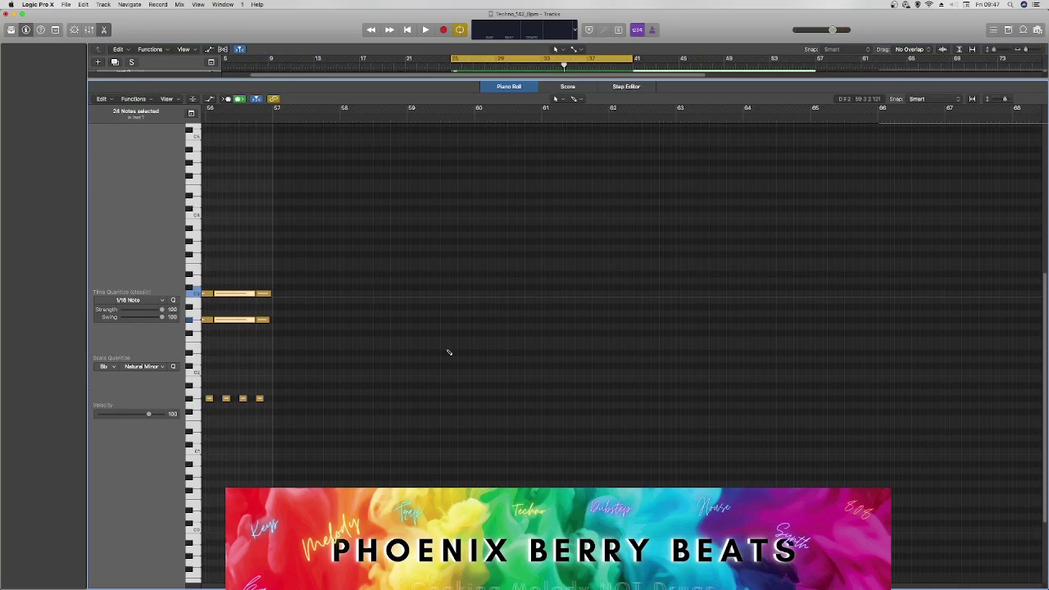
key("super+a")
key("i")
scroll(622, 328, "left", 10)
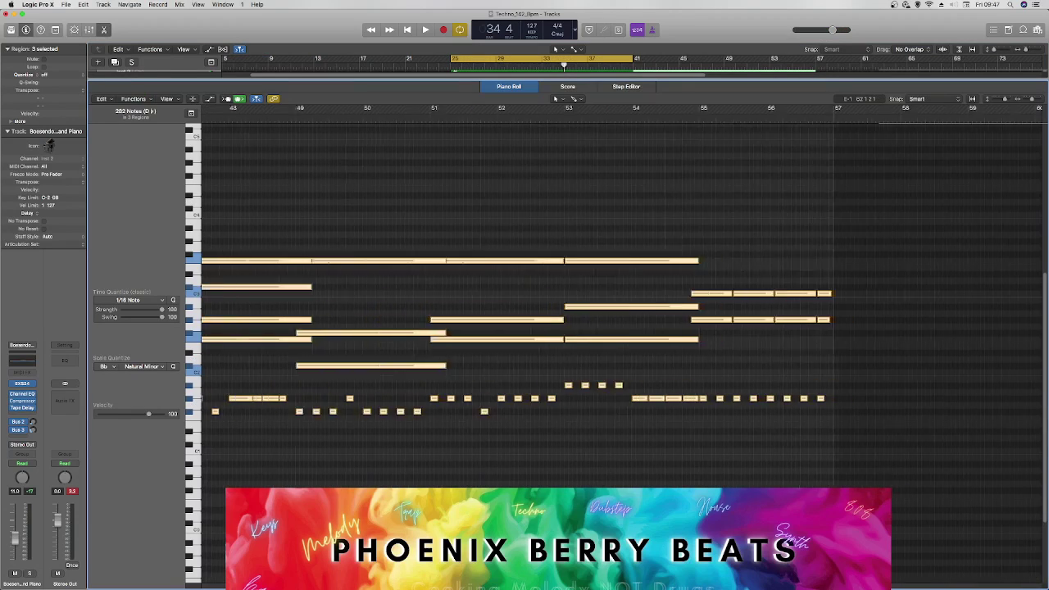
scroll(572, 250, "right", 1)
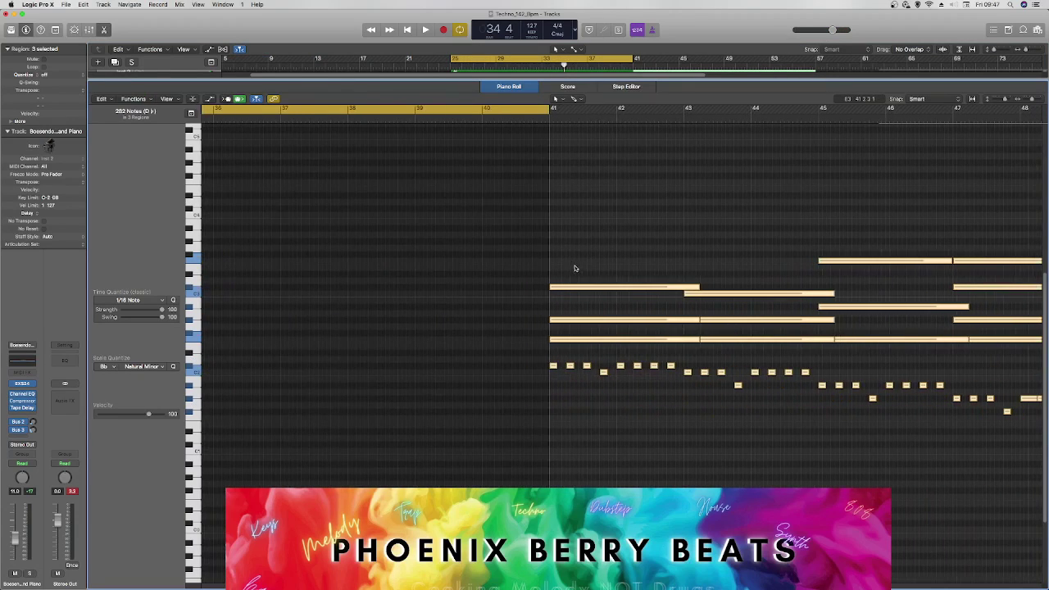
left_click(560, 288)
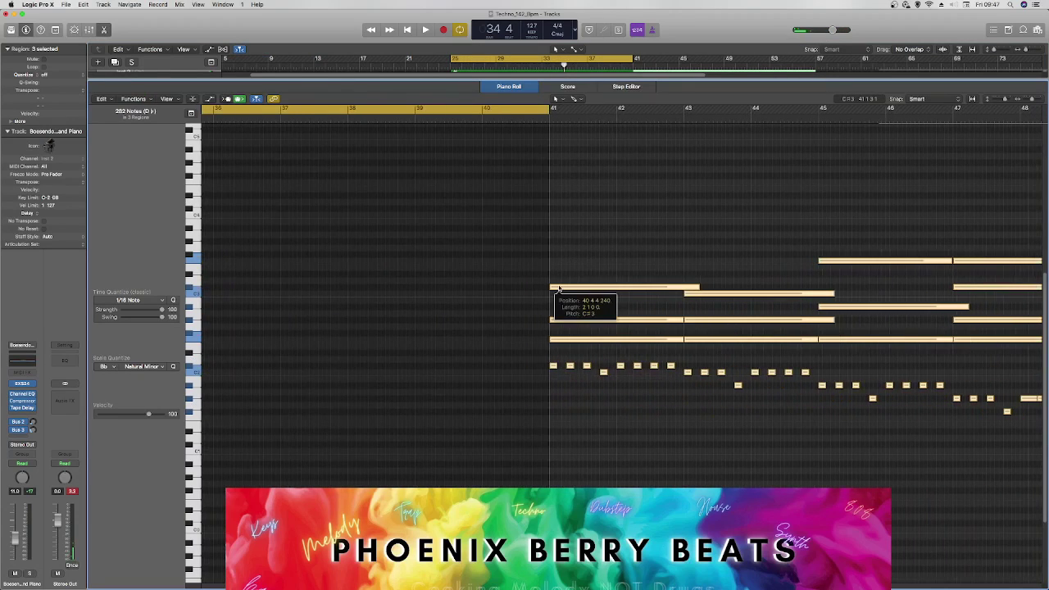
left_click_drag(559, 289, 561, 370)
left_click(561, 369)
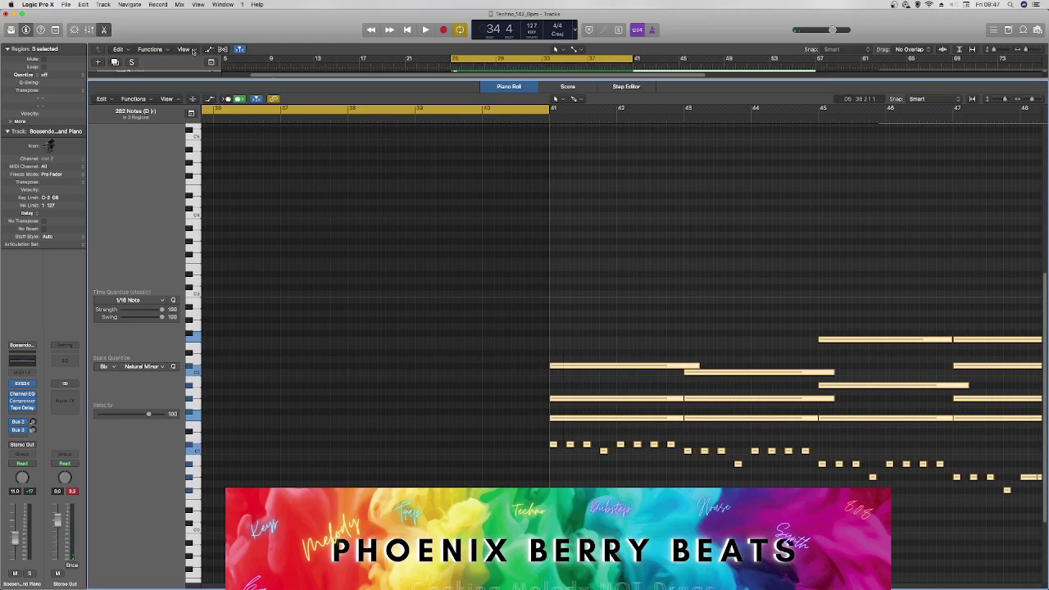
key("p")
Step: Rename the three transposed piano regions as "OCt DOwn", numbered 1 to 3
right_click(710, 245)
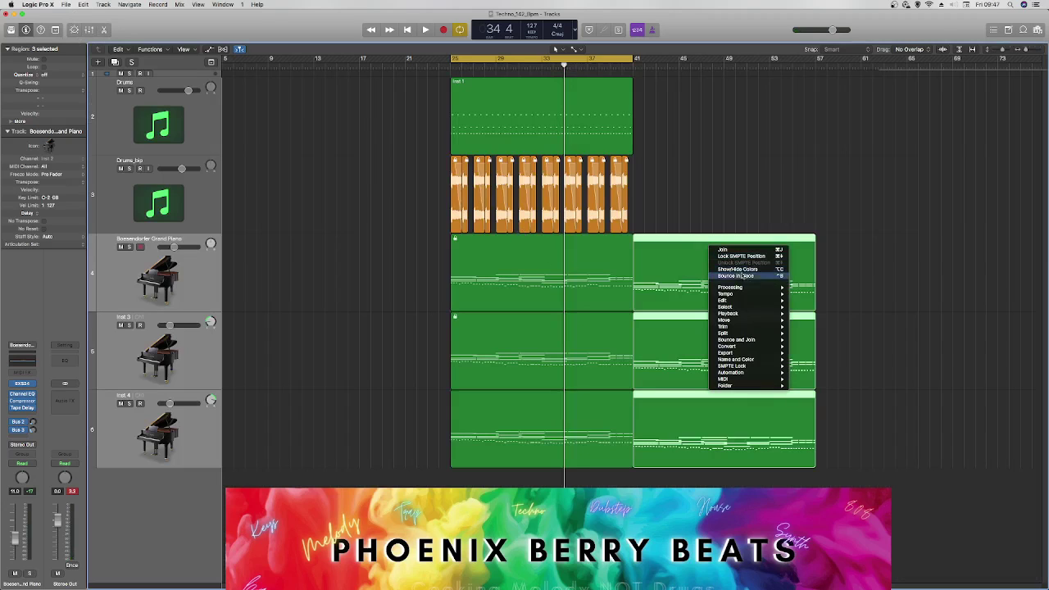
mouse_move(764, 362)
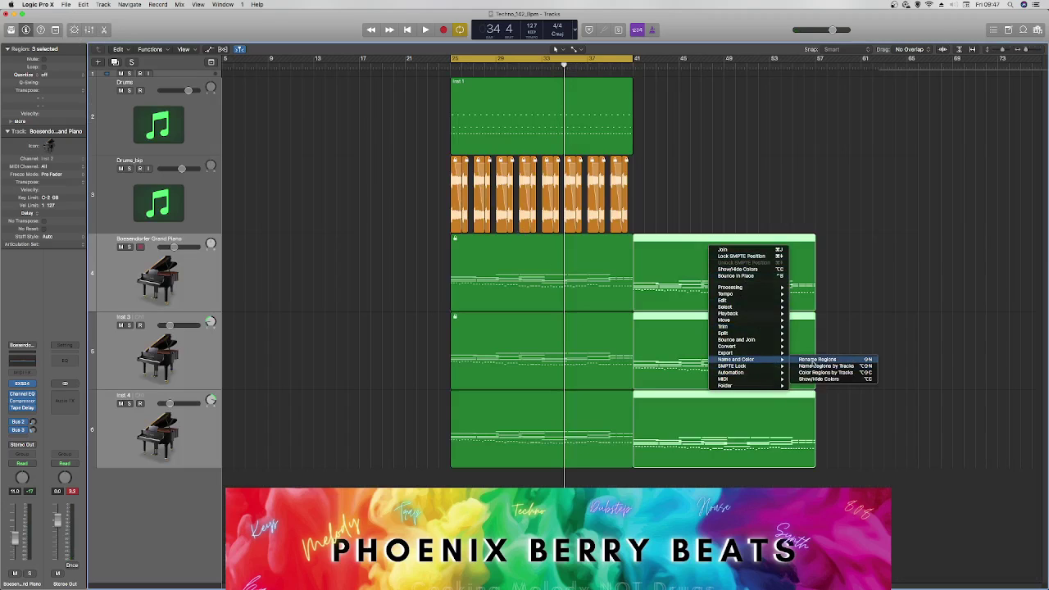
left_click(808, 361)
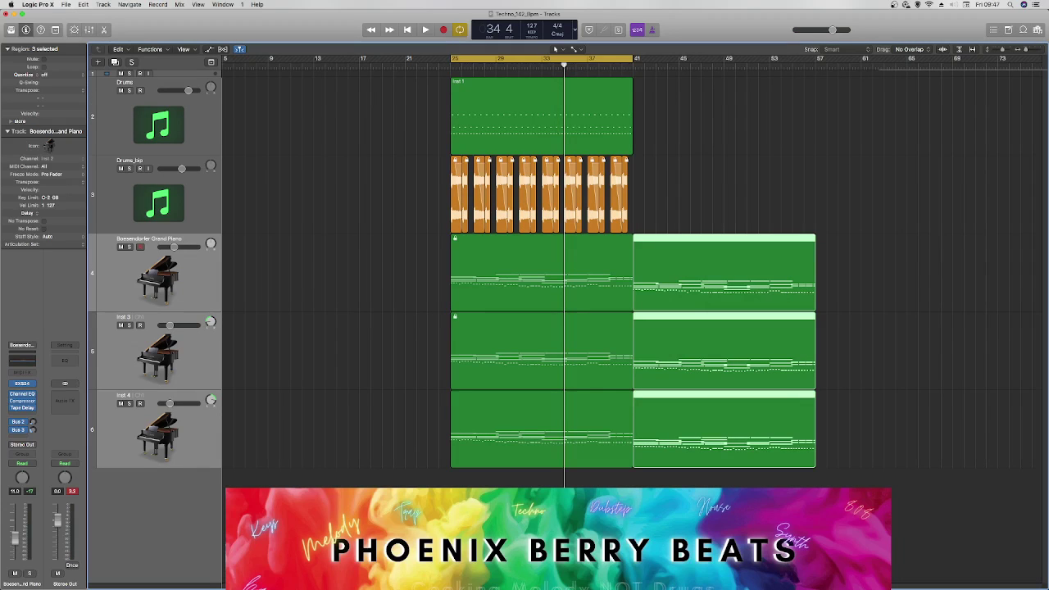
Step: During playback, extend the cycle range to bar 57 and copy the Drums and Drums_bip regions to bar 41
left_click(844, 202)
key("space")
left_click_drag(632, 59, 816, 65)
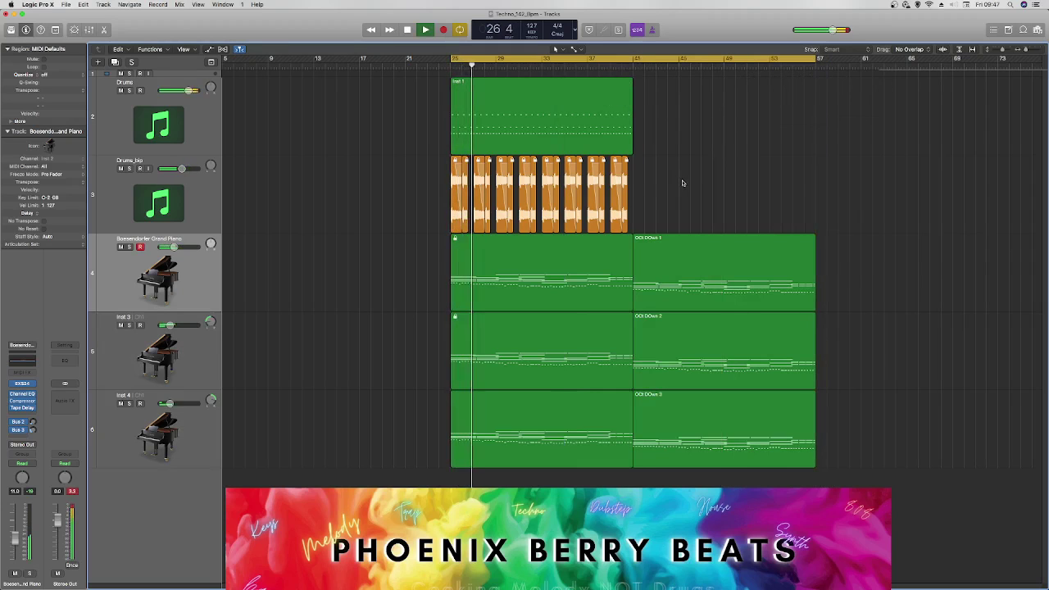
left_click_drag(680, 96, 398, 234)
left_click_drag(472, 112, 655, 110)
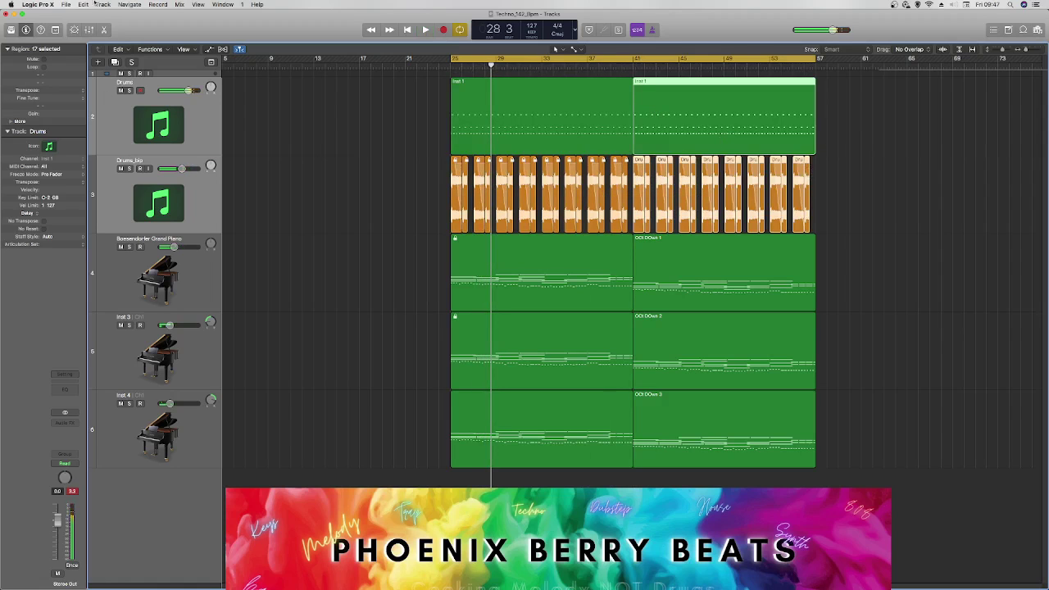
left_click(65, 5)
left_click(4, 174)
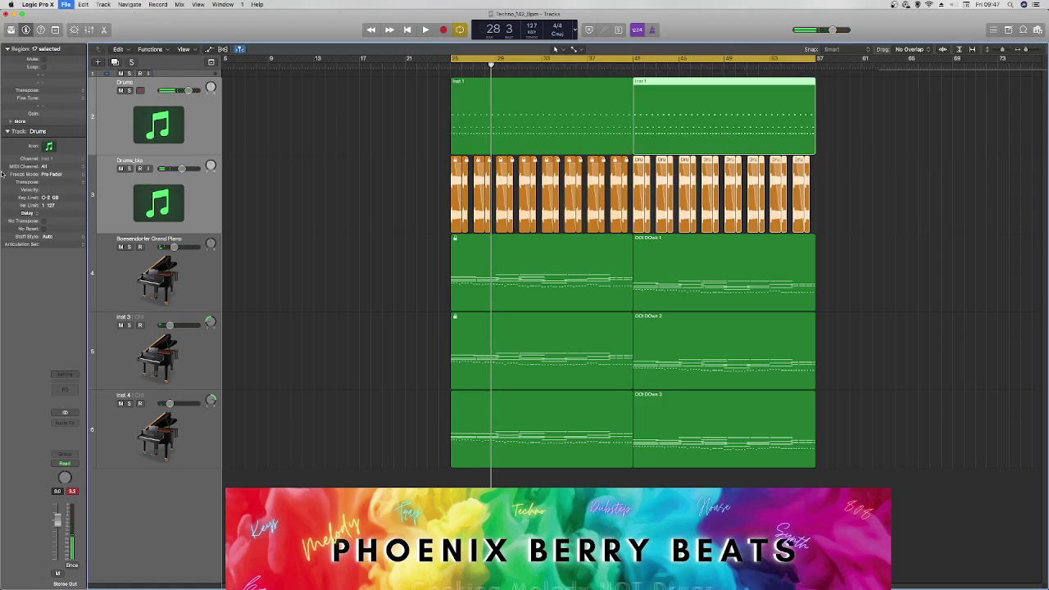
left_click(15, 249)
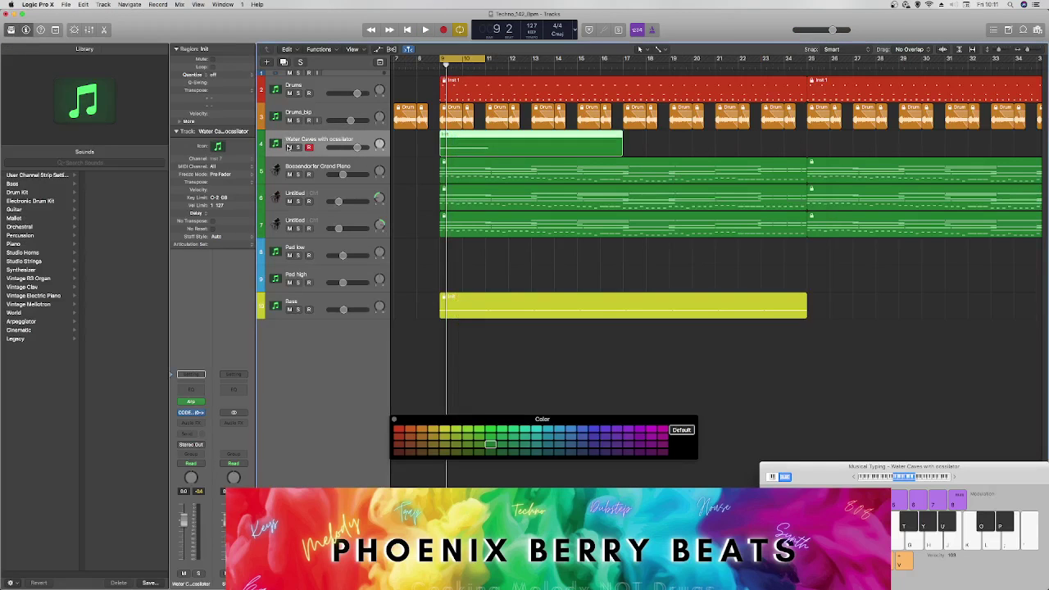
Step: Mute the Water Caves and Bass tracks and move the bass region onto a duplicate of the Bass track
left_click(289, 147)
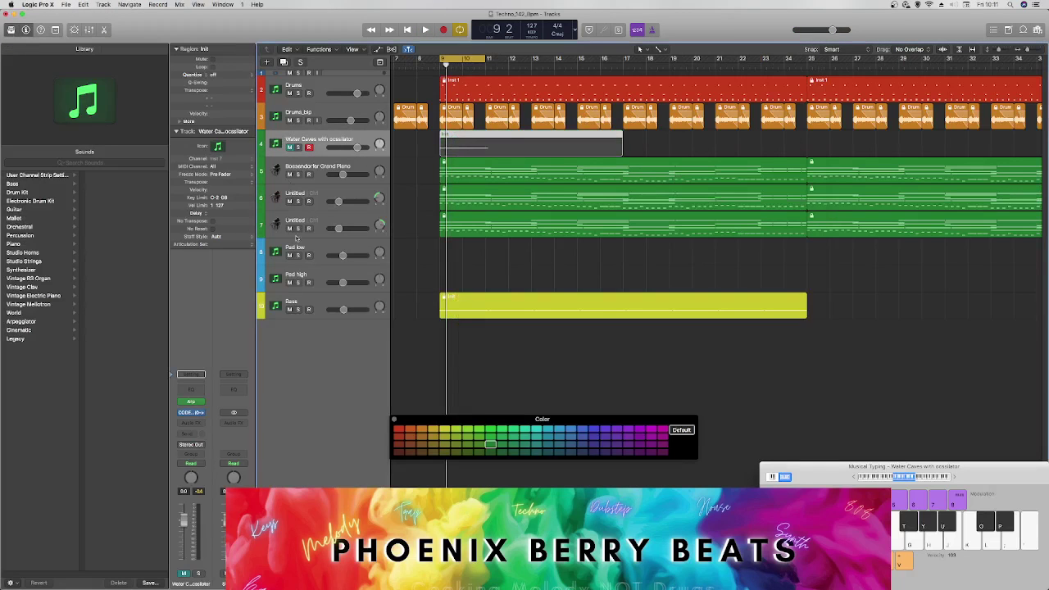
left_click(288, 309)
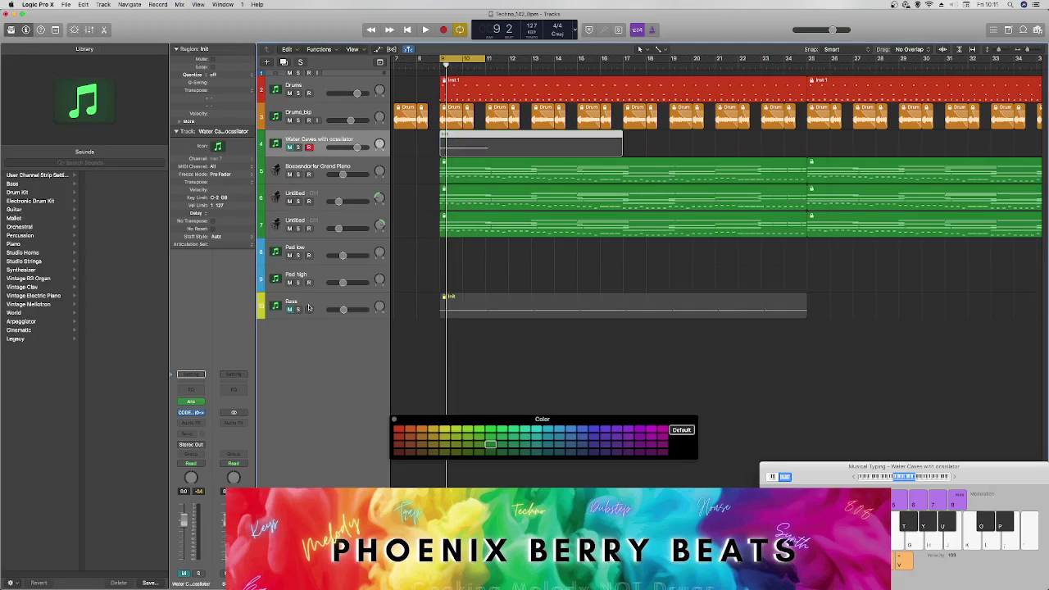
left_click(318, 306)
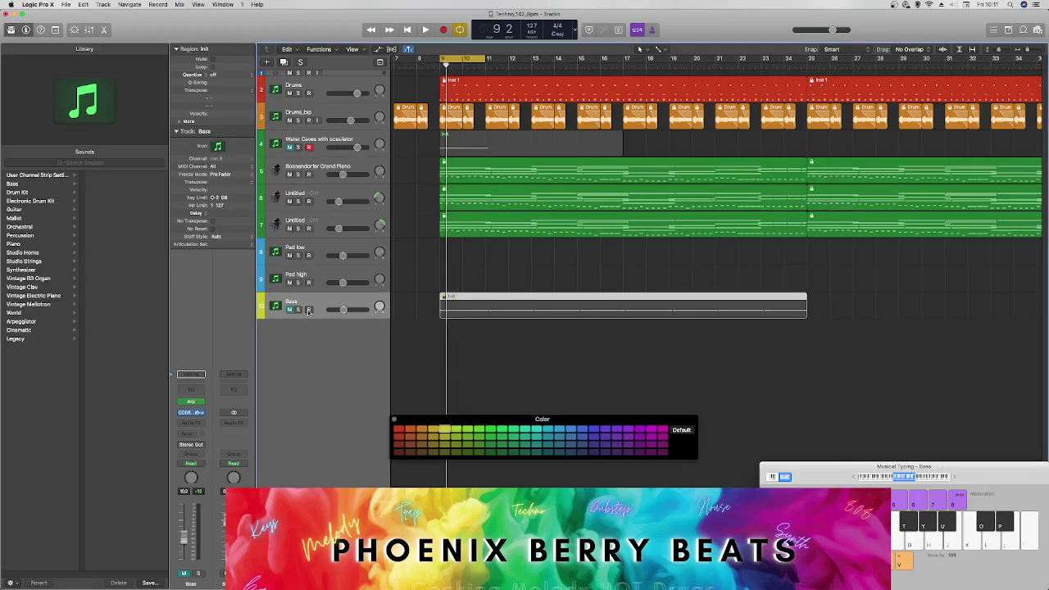
left_click(191, 402)
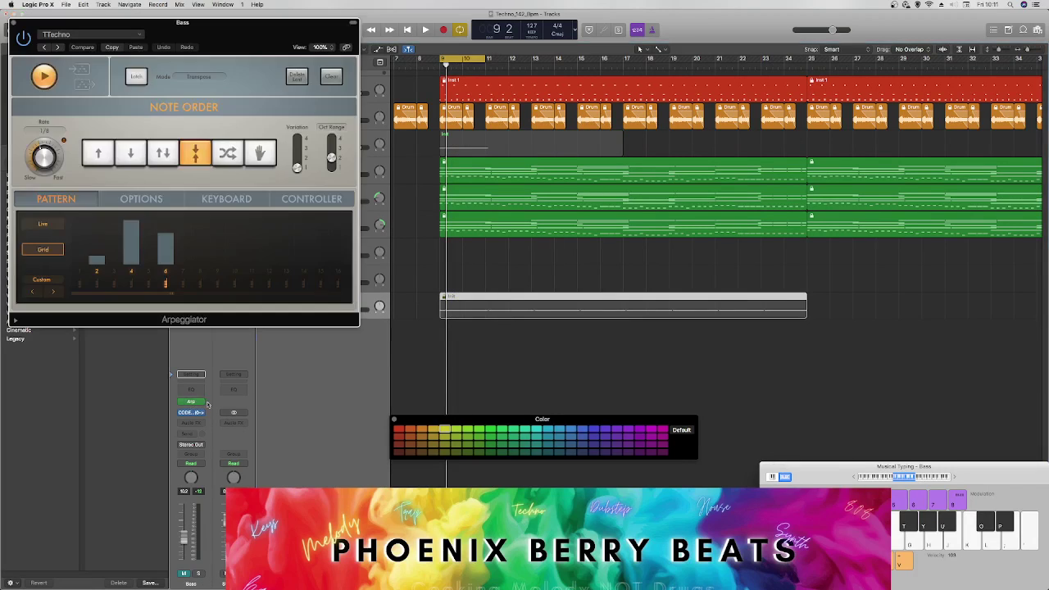
left_click(105, 47)
left_click_drag(160, 31, 71, 9)
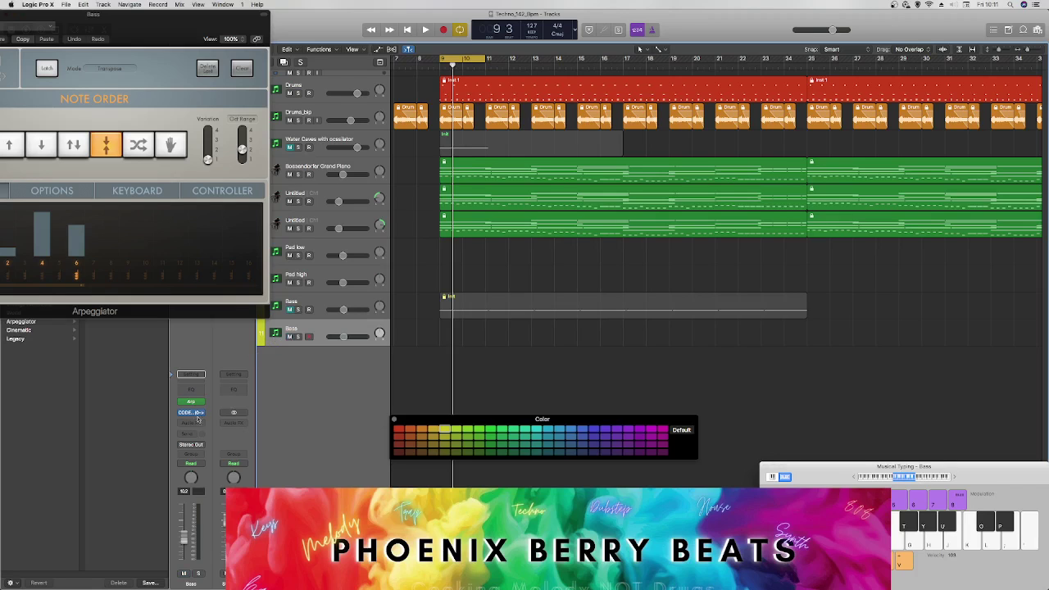
left_click_drag(455, 313, 451, 339)
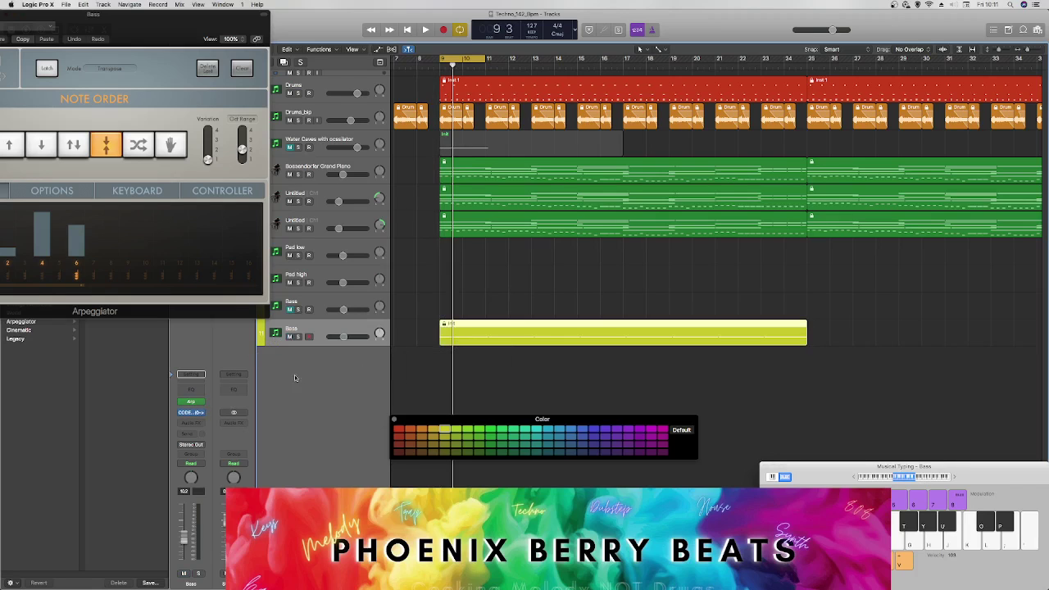
Step: Load the "-jd" preset in CODEX on the duplicated Bass track and audition it in the loop
left_click(191, 402)
left_click(190, 412)
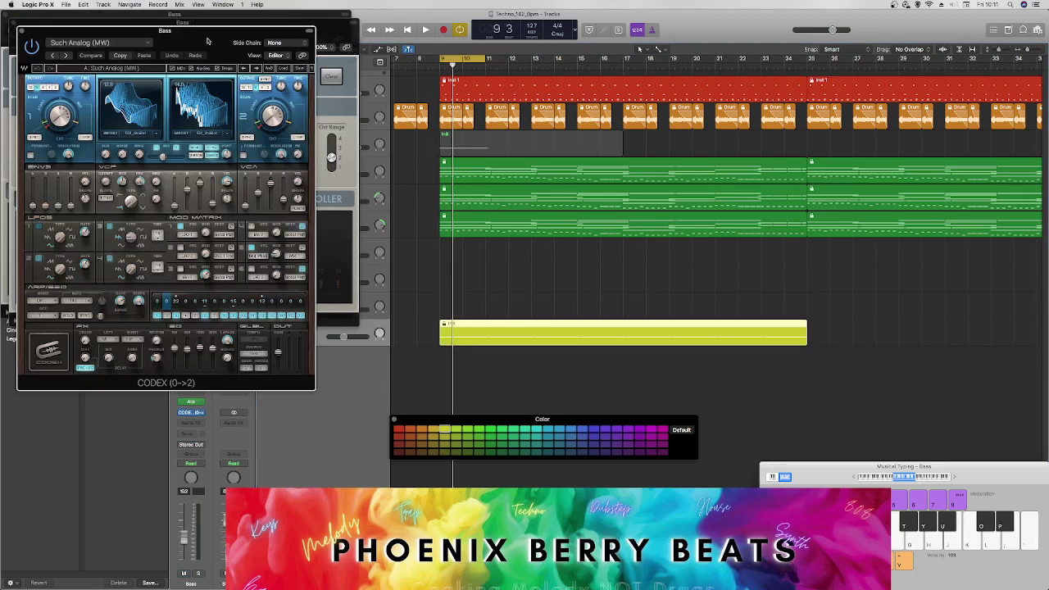
left_click(109, 45)
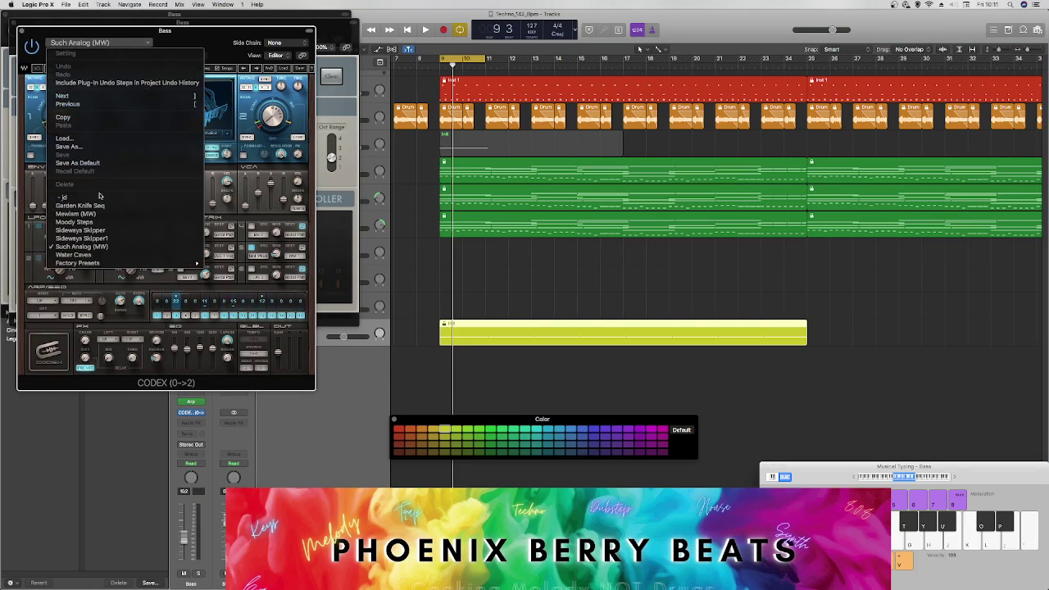
left_click(123, 197)
key("space")
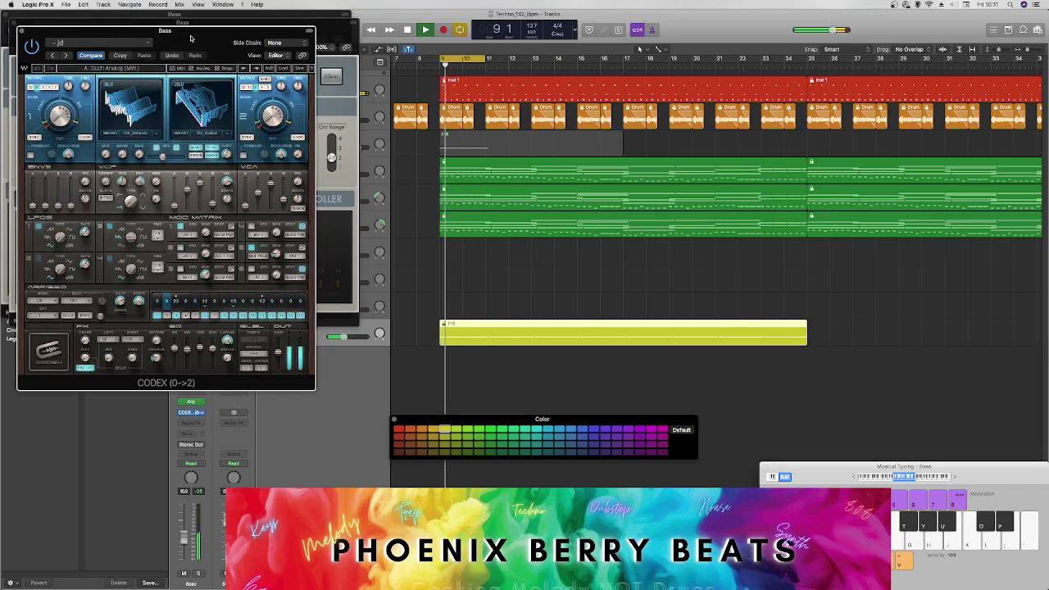
left_click_drag(177, 31, 584, 93)
key("space")
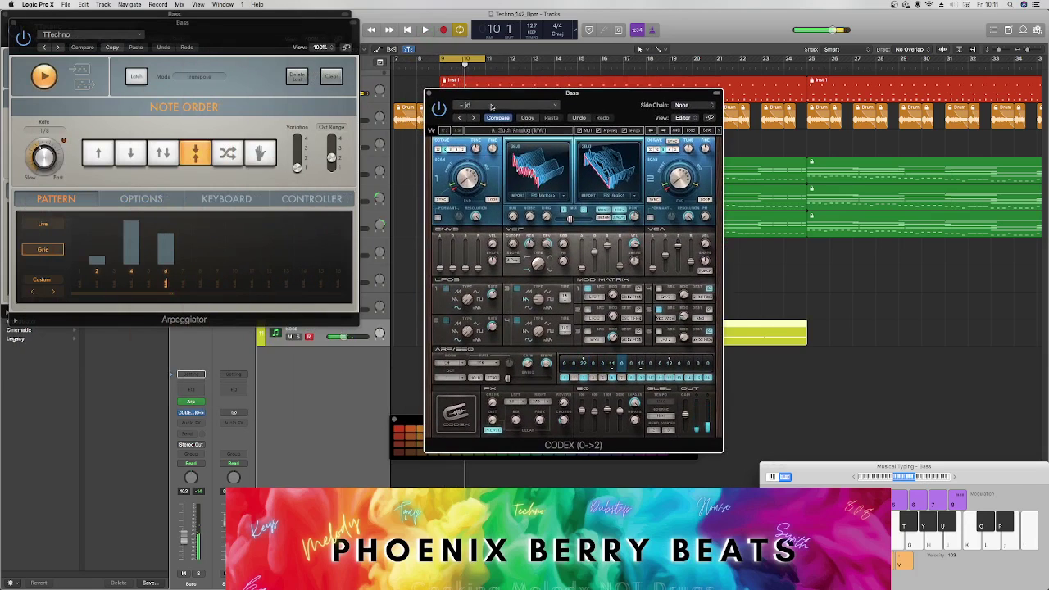
Step: Switch the duplicated Bass track's CODEX through the Welcome To CODEX preset to Init and play the loop
left_click(506, 105)
left_click(528, 129)
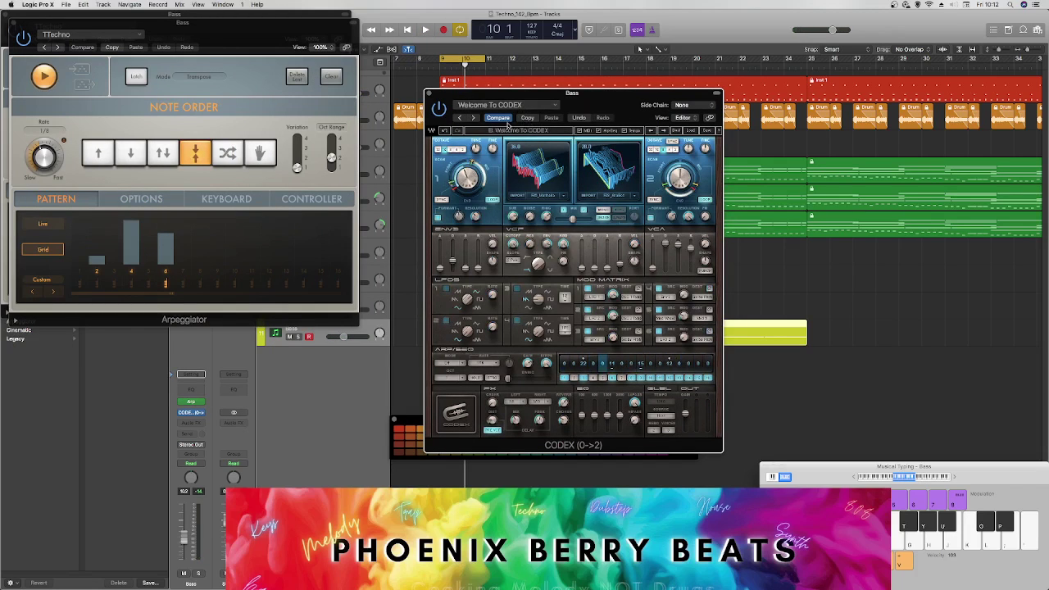
left_click(474, 117)
key("space")
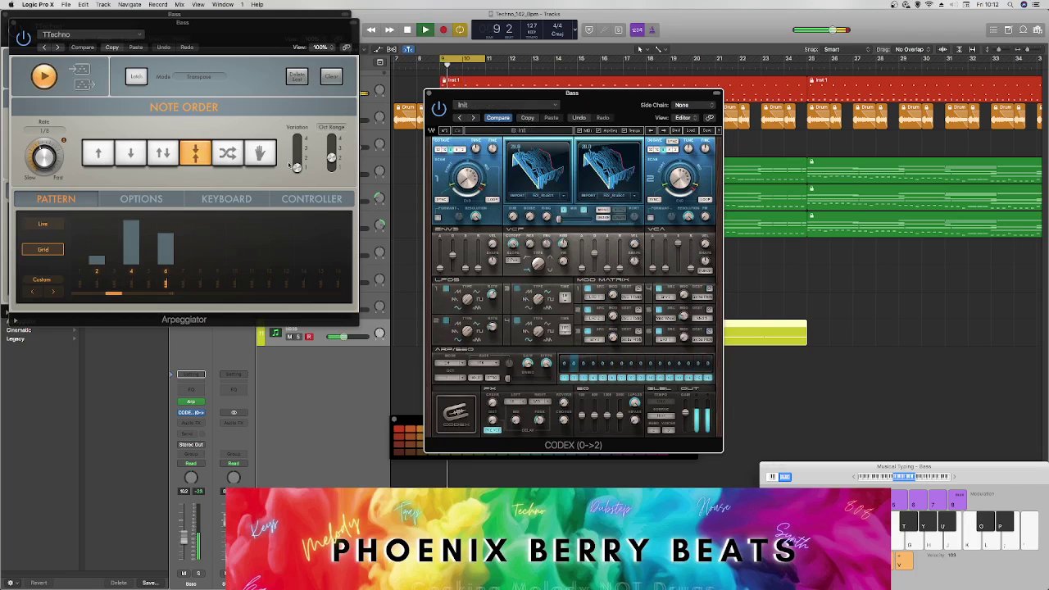
Step: Toggle steps 5 and 6 of the duplicate Bass arpeggiator on and off during playback, closing the plug-in windows when done
left_click(149, 273)
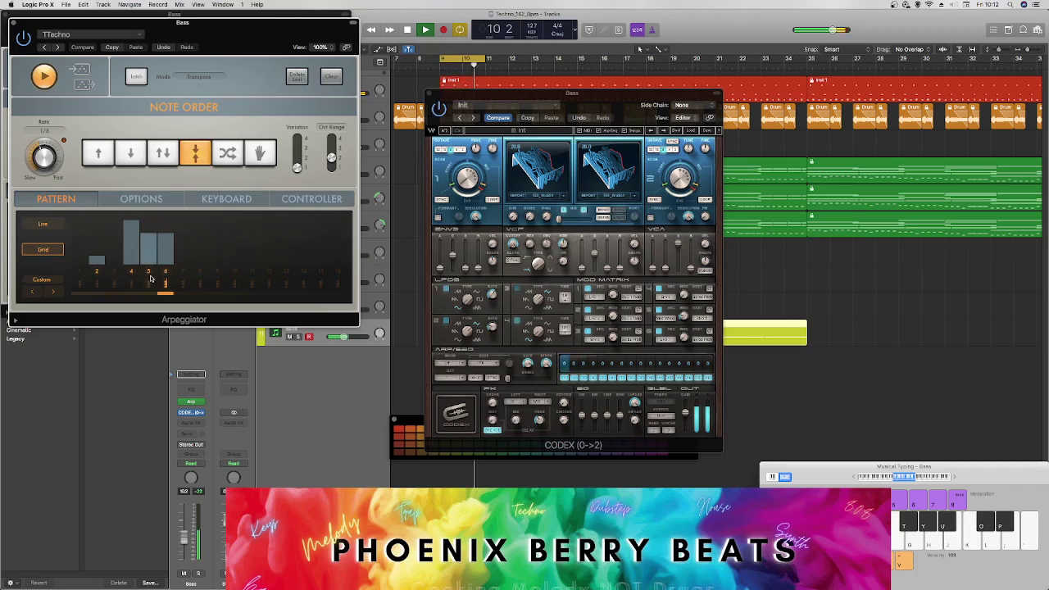
left_click(150, 276)
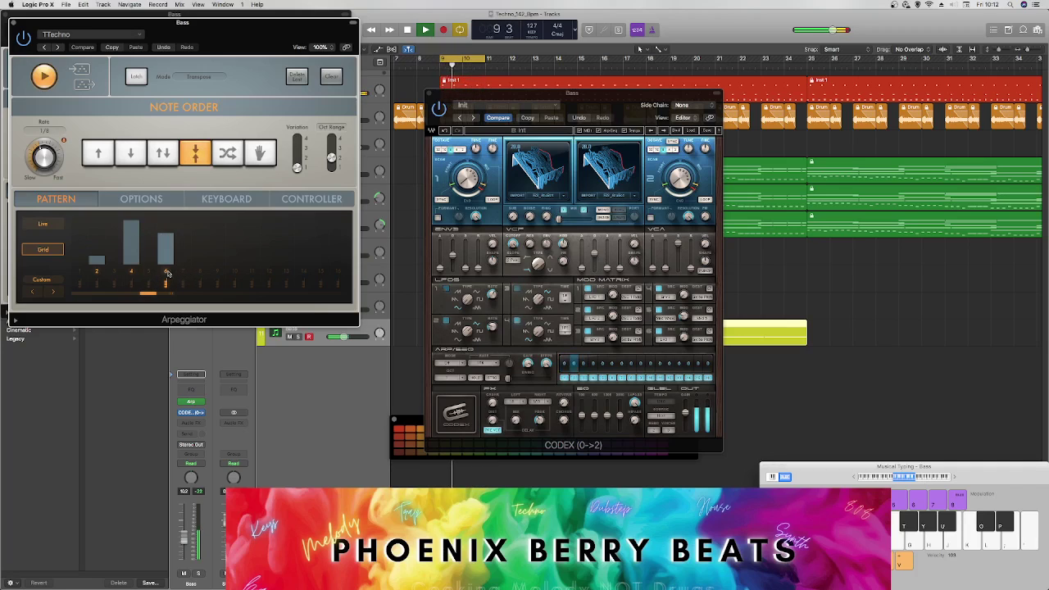
left_click(164, 273)
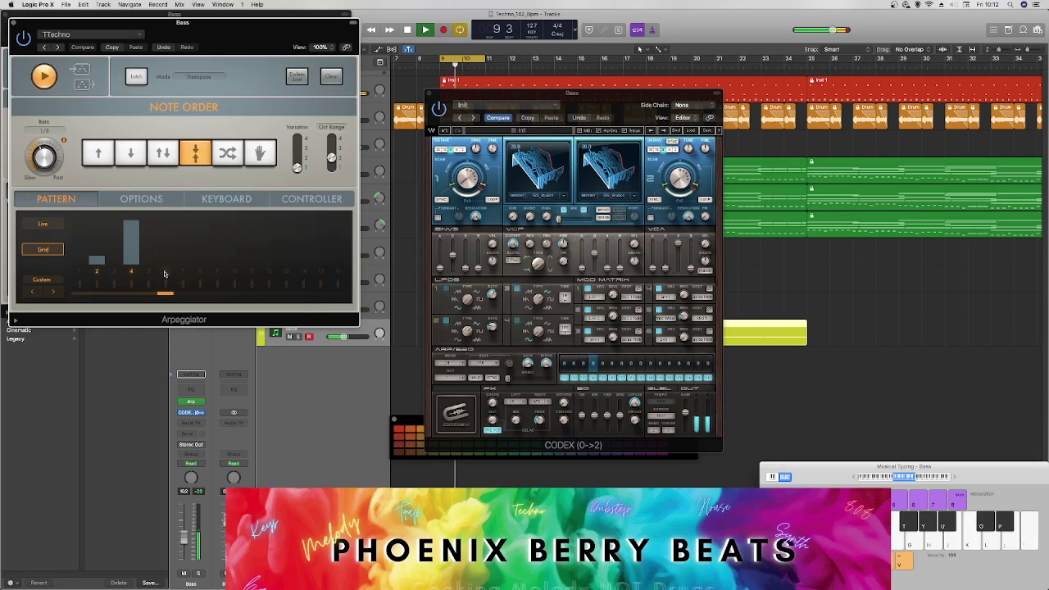
left_click(164, 274)
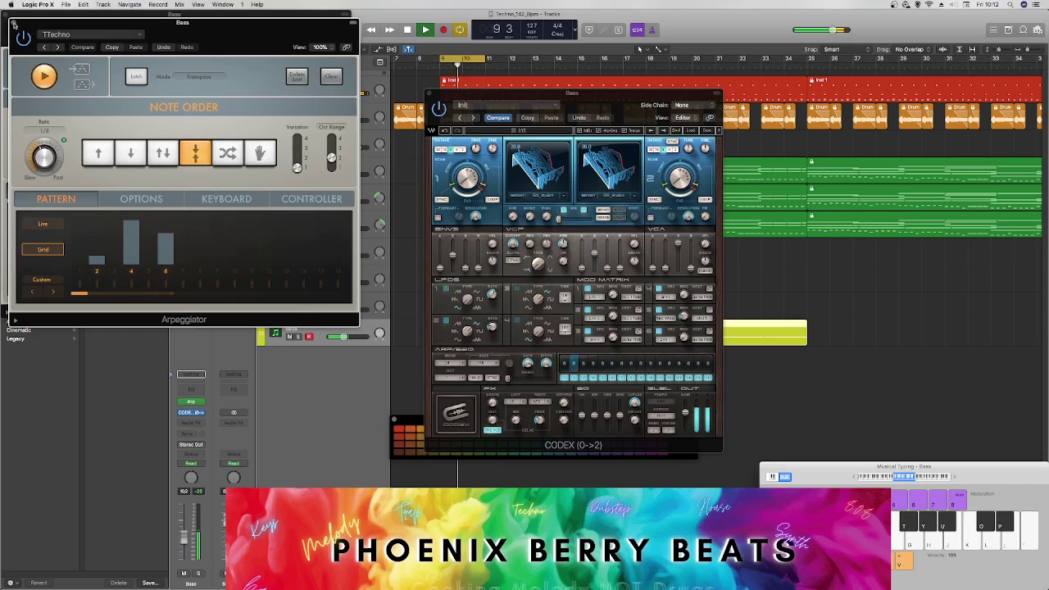
left_click_drag(14, 23, 5, 15)
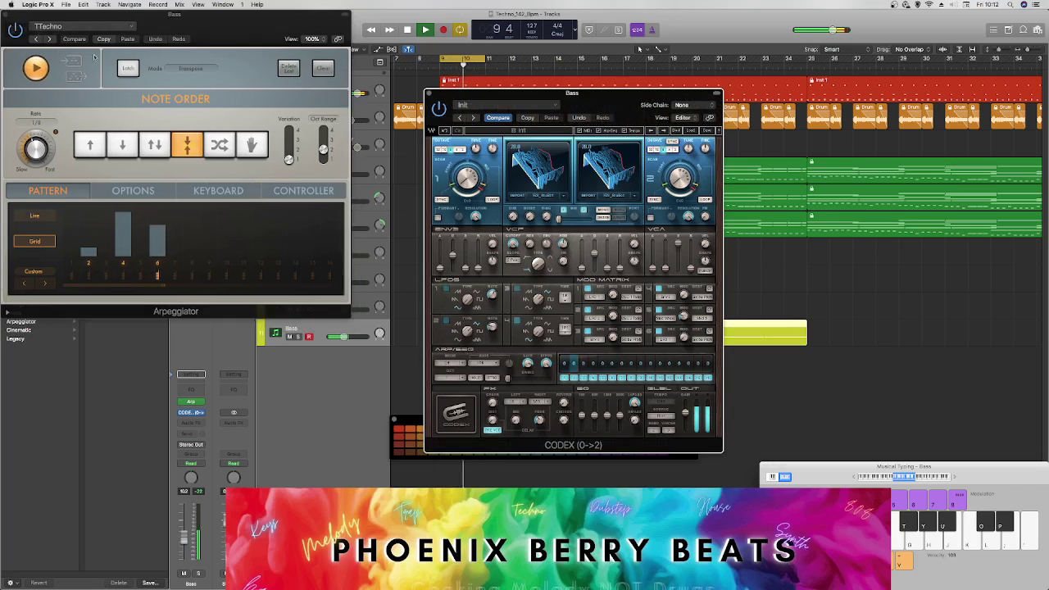
left_click(8, 16)
left_click(427, 93)
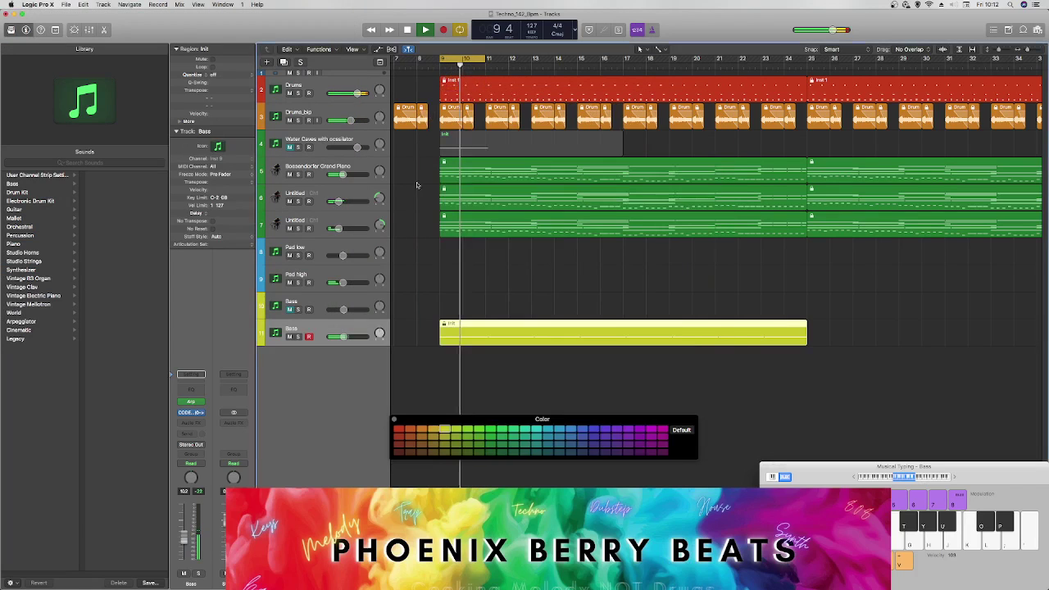
Step: Move the bass region back to the original Bass track and delete the duplicate Bass track
left_click_drag(453, 328, 453, 302)
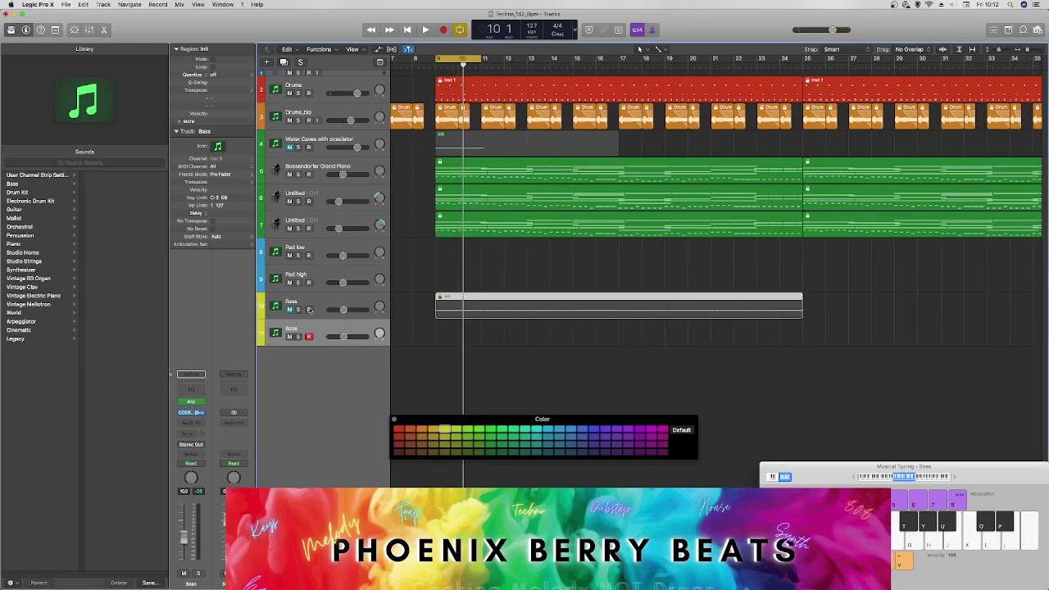
left_click(326, 329)
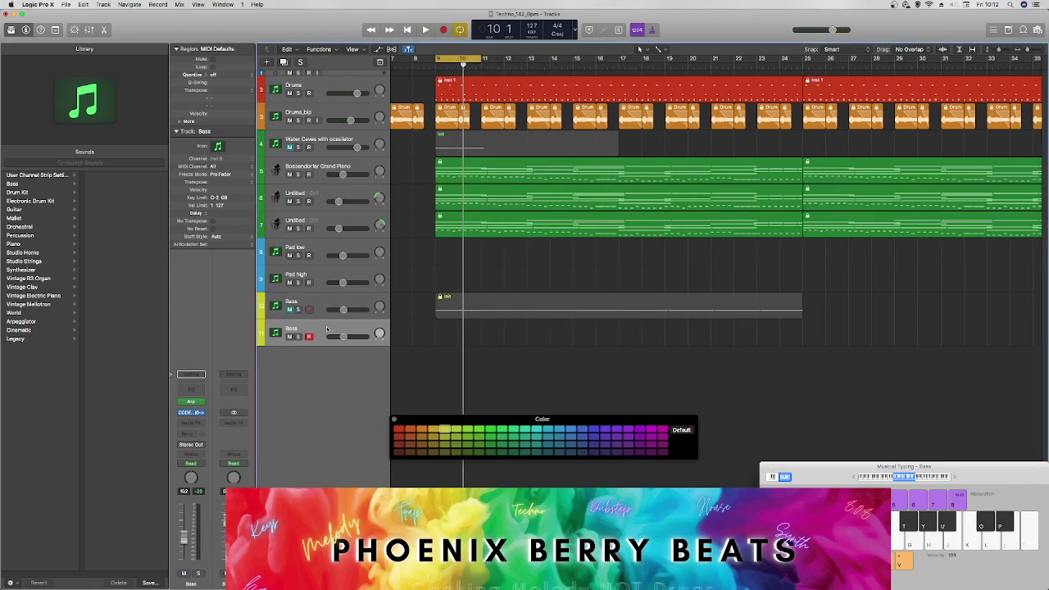
key("super+BackSpace")
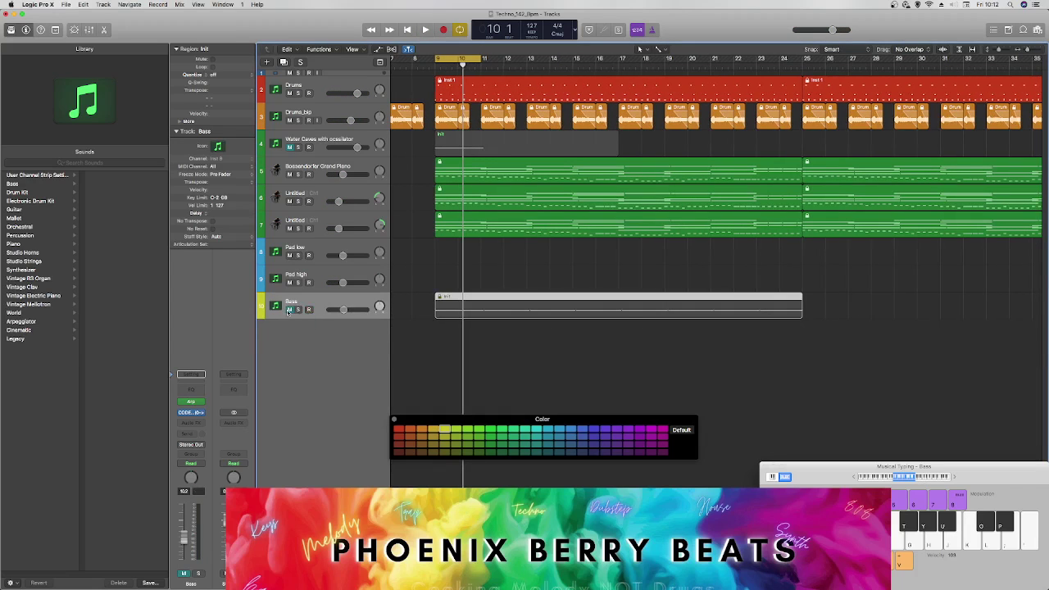
Step: Unmute the Bass track, raise its volume to about -6.8 dB during playback and save the project
left_click(289, 310)
key("space")
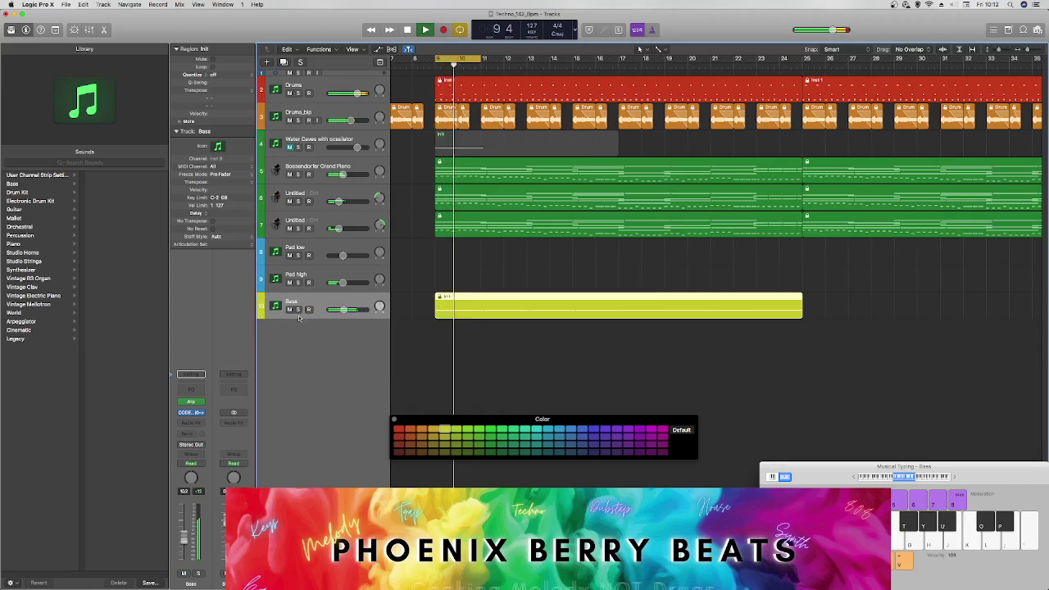
left_click_drag(343, 310, 347, 310)
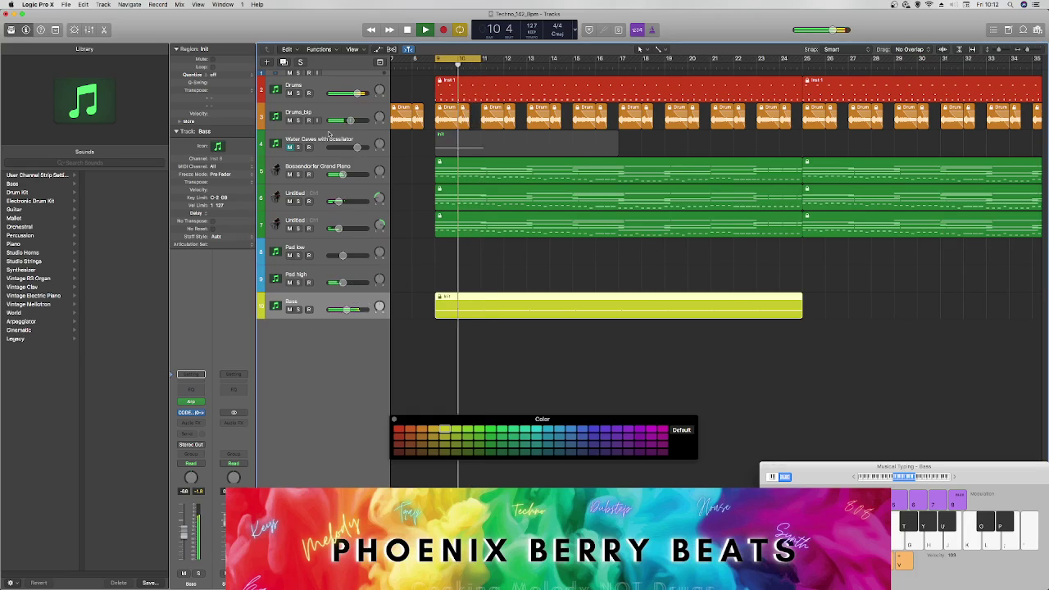
key("super+s")
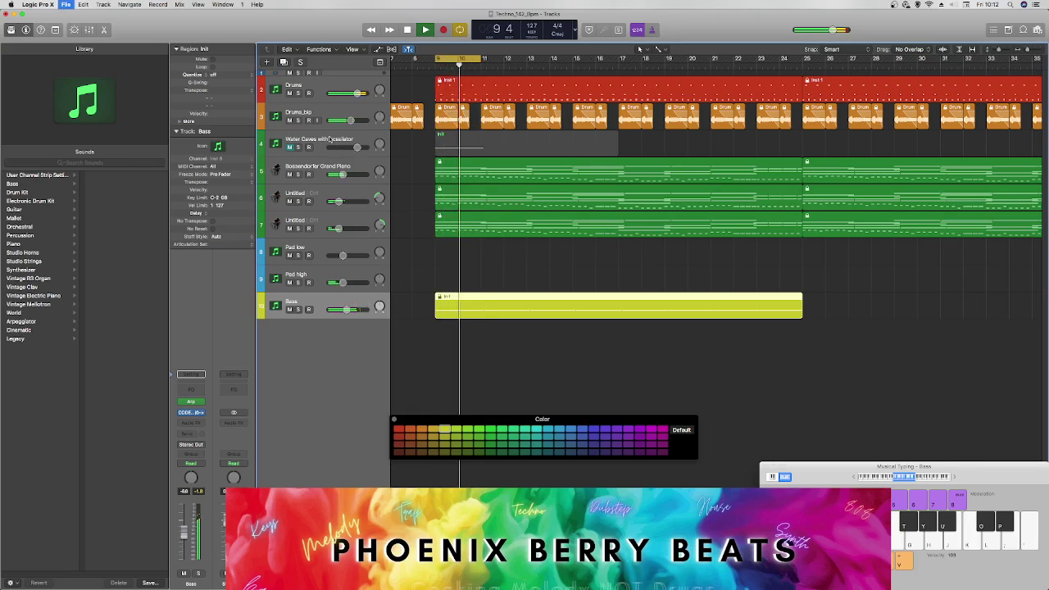
Step: Open the Water Caves track's CODEX synth, unmute the track and close the plug-in
left_click(329, 139)
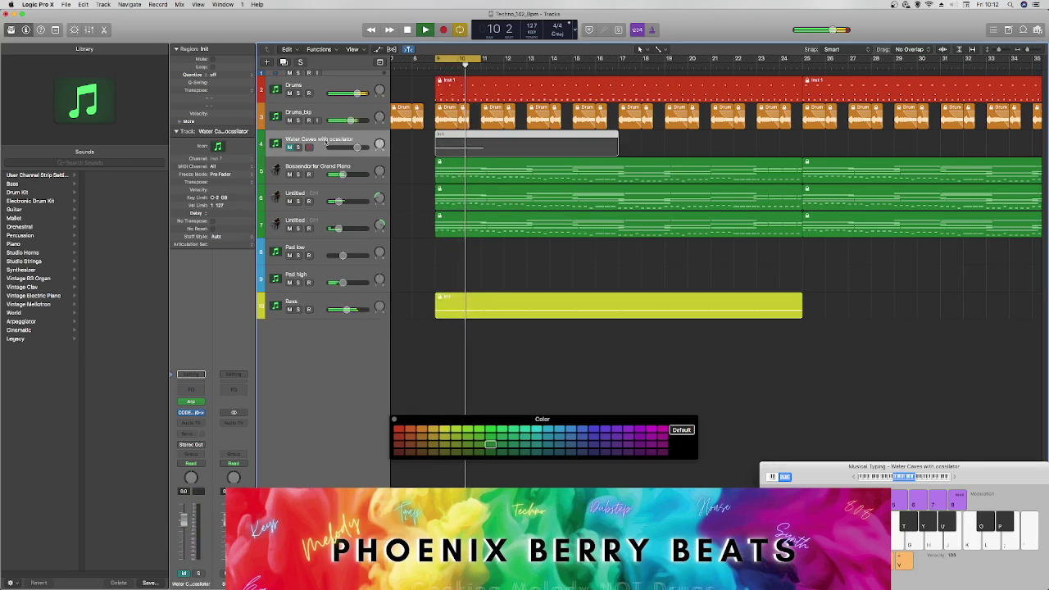
left_click(190, 412)
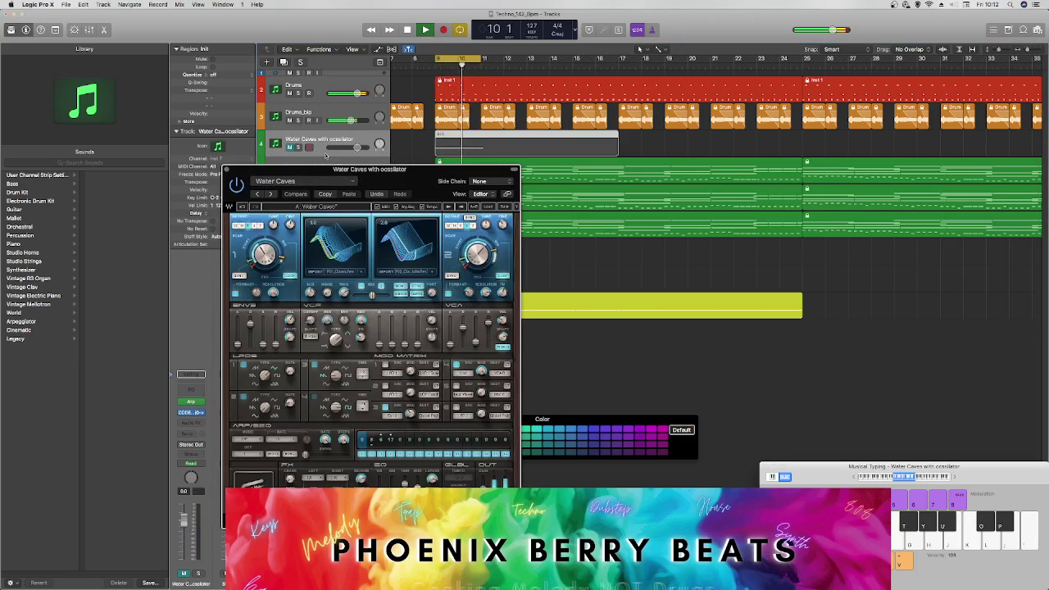
left_click(261, 154)
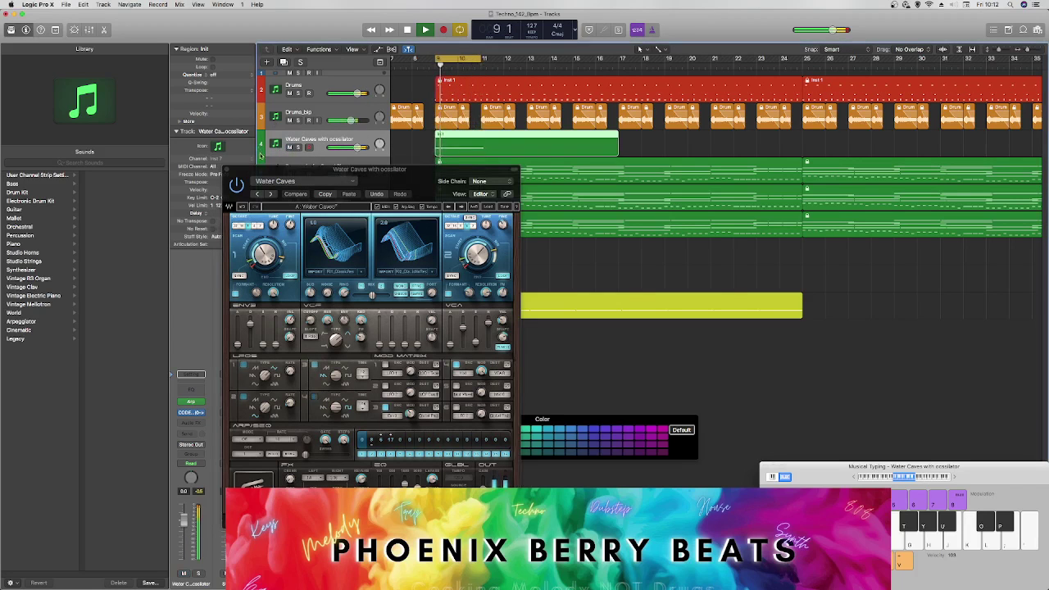
left_click(228, 172)
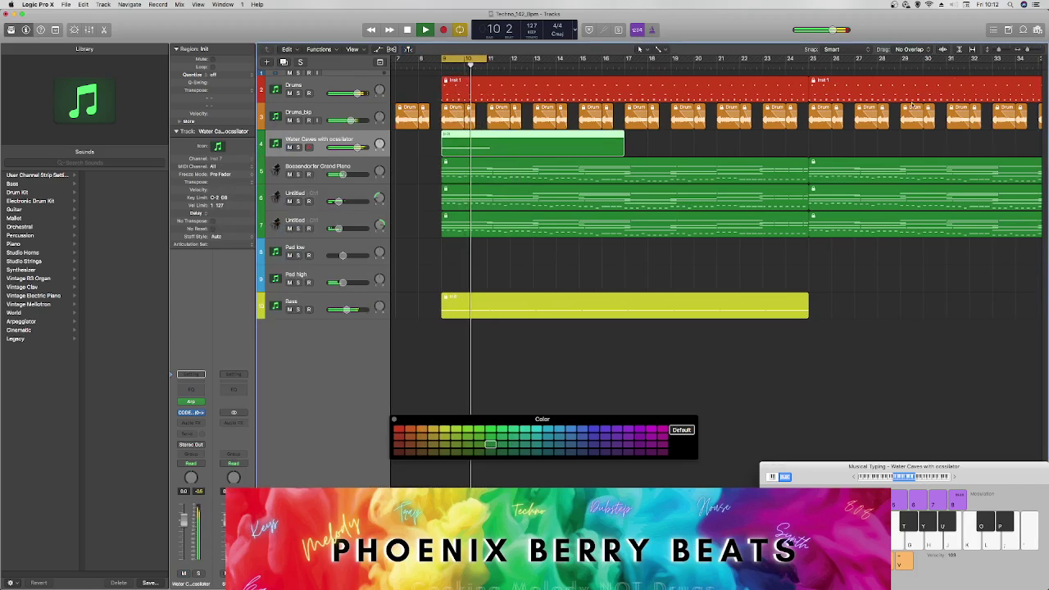
Step: Move the yellow Bass region from bar 9 to bar 25 and lock its SMPTE position
left_click_drag(1028, 52, 1021, 49)
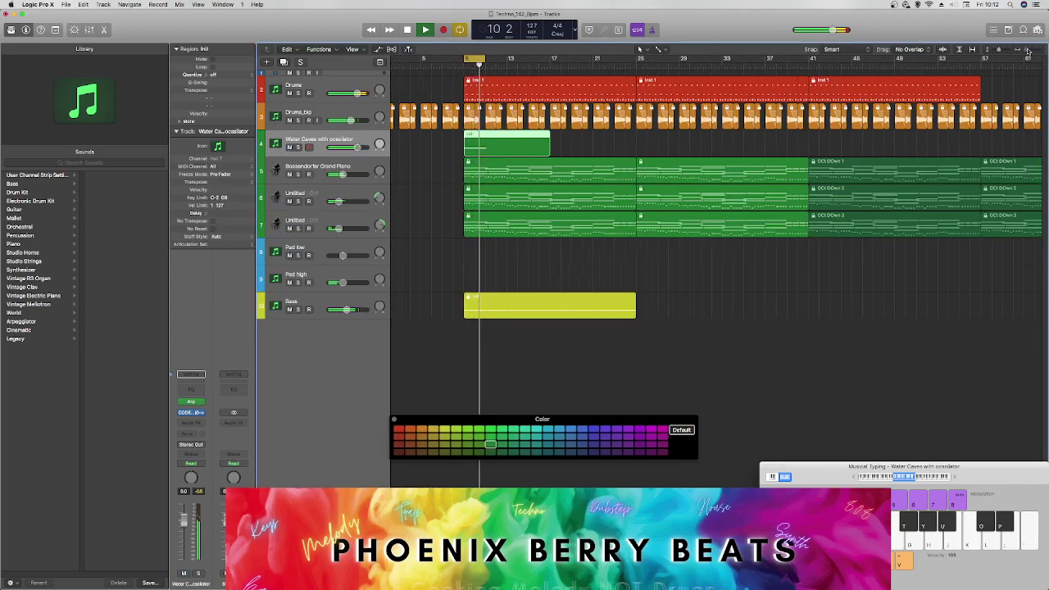
left_click_drag(1020, 50, 1012, 49)
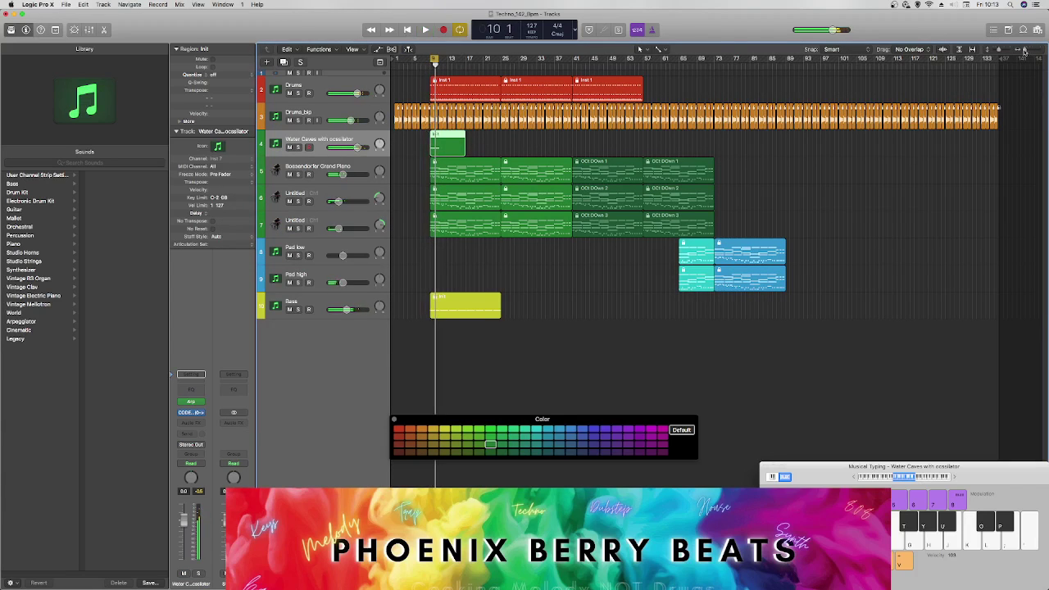
left_click_drag(1023, 51, 1029, 51)
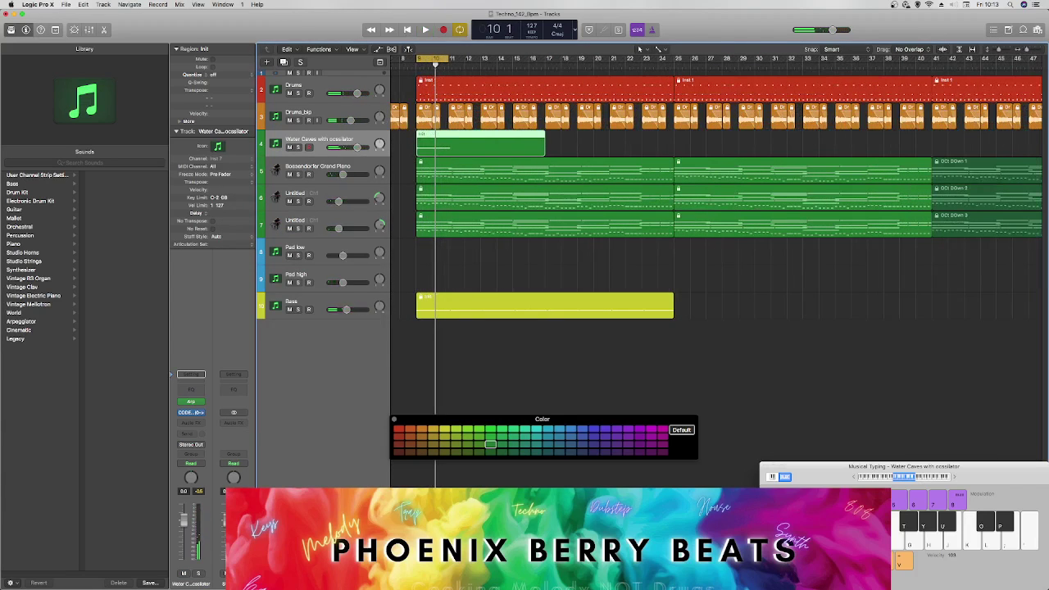
scroll(713, 188, "left", 5)
left_click_drag(1024, 50, 1019, 51)
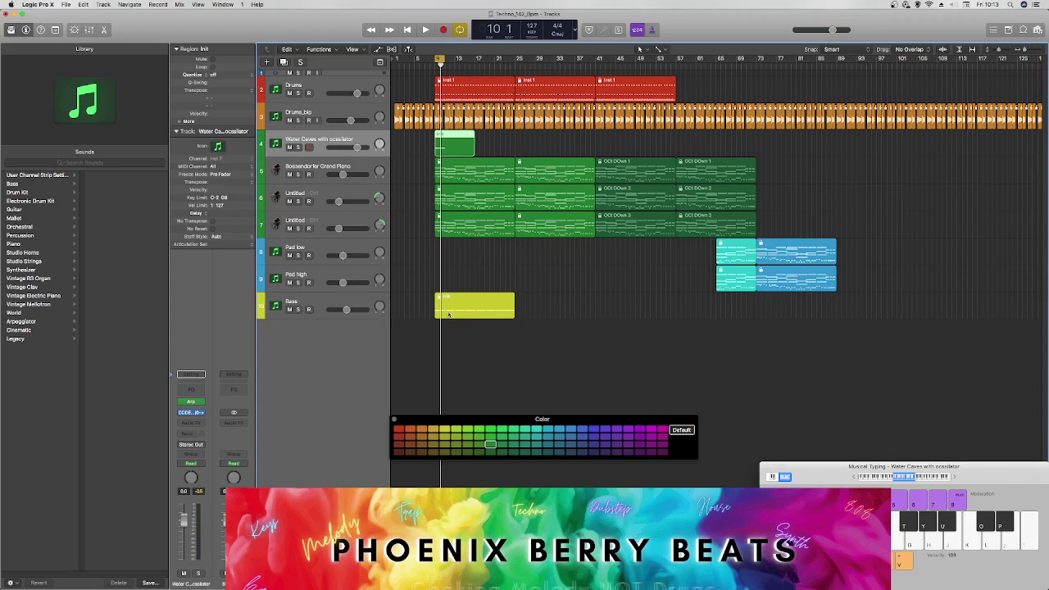
left_click_drag(449, 313, 528, 310)
key("Delete")
right_click(553, 311)
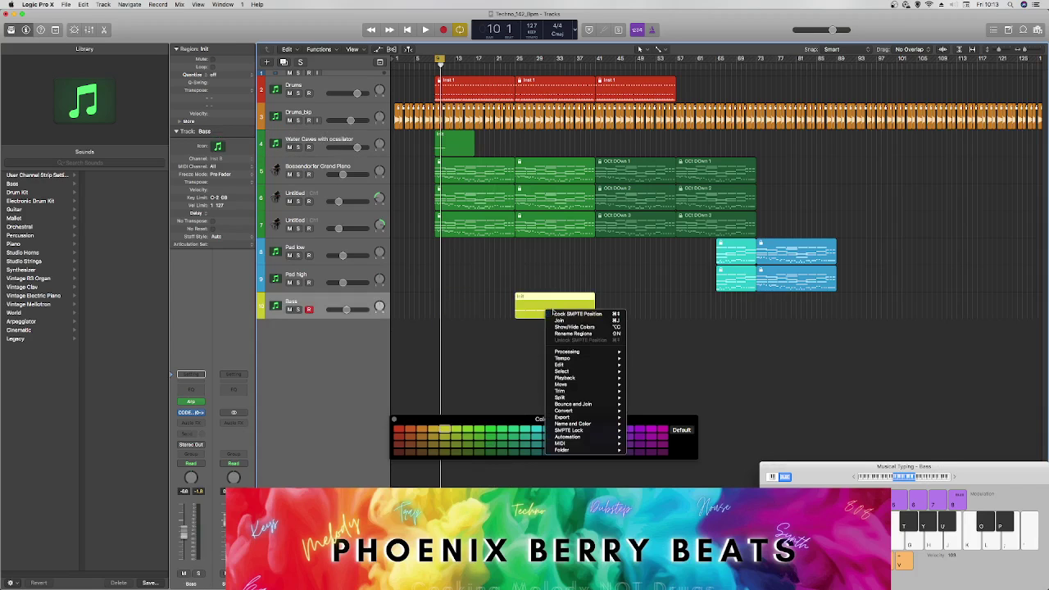
left_click(560, 315)
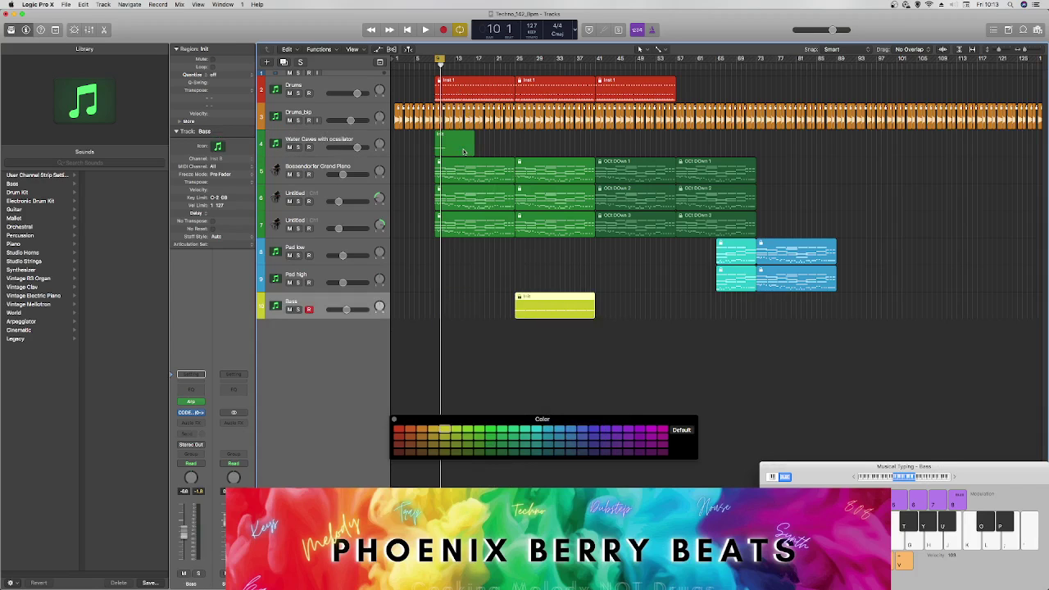
Step: Place the Water Caves region, shortened to four bars, at bar 5 and play a cycle from bar 1 to bar 20
left_click_drag(457, 147, 434, 153)
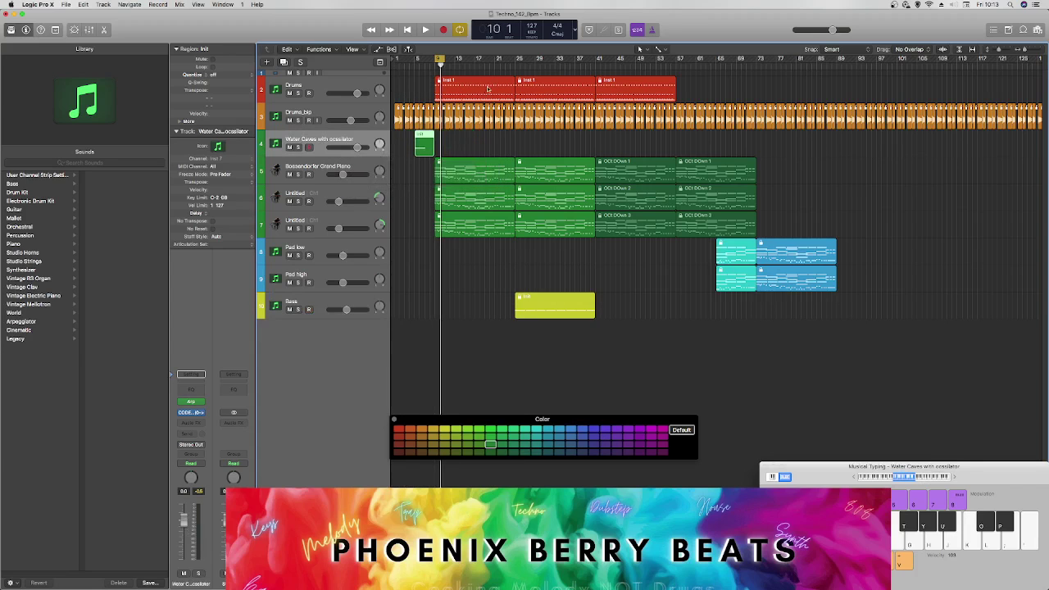
left_click_drag(496, 62, 394, 62)
key("space")
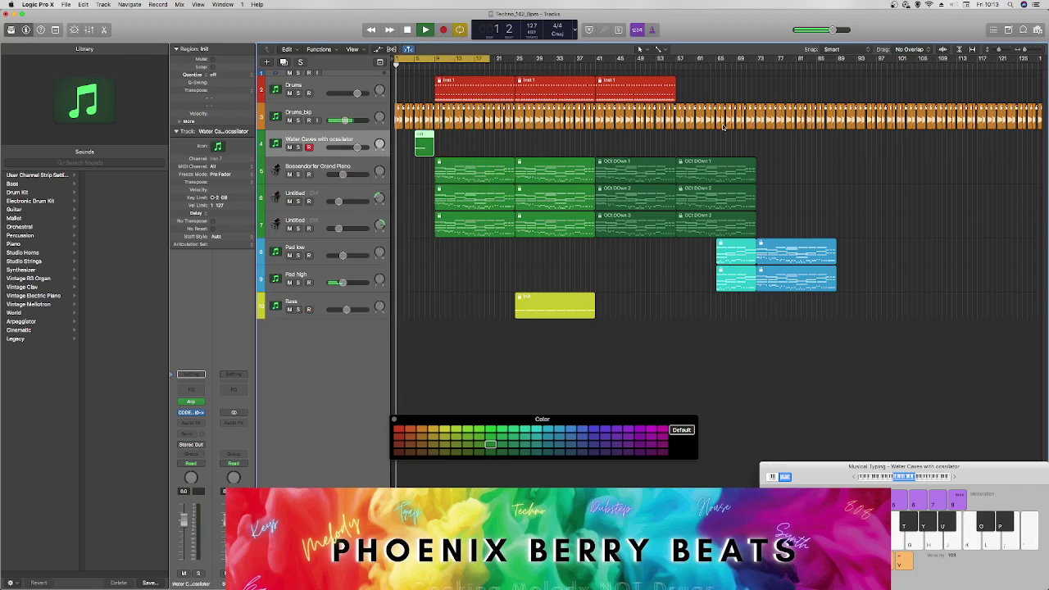
Step: Move the four-bar Water Caves region to start at bar 1 and play it
key("super+Right")
key("super+Right")
key("super+Right")
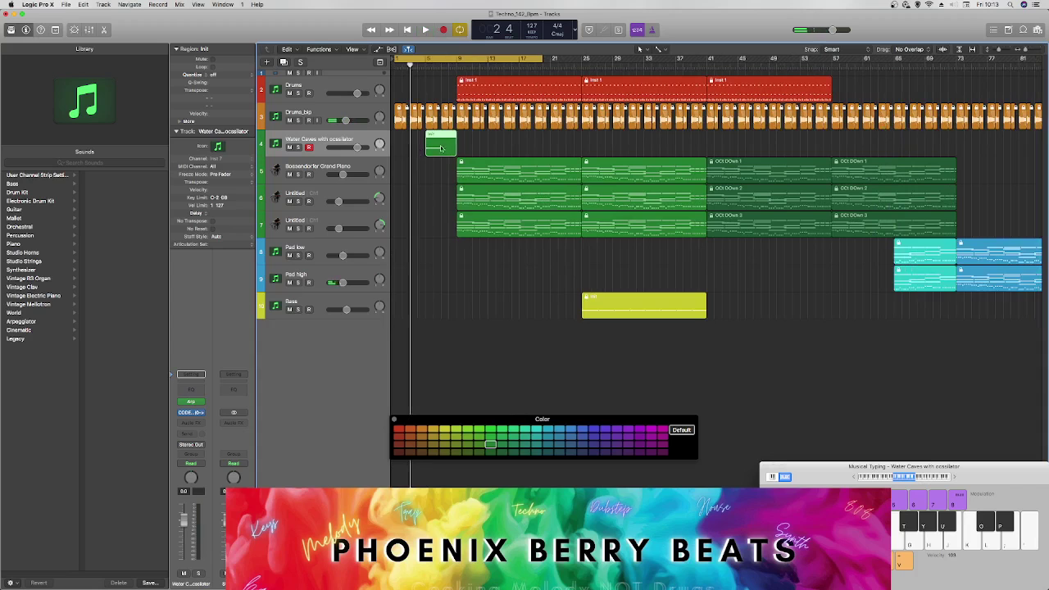
left_click_drag(440, 149, 431, 154)
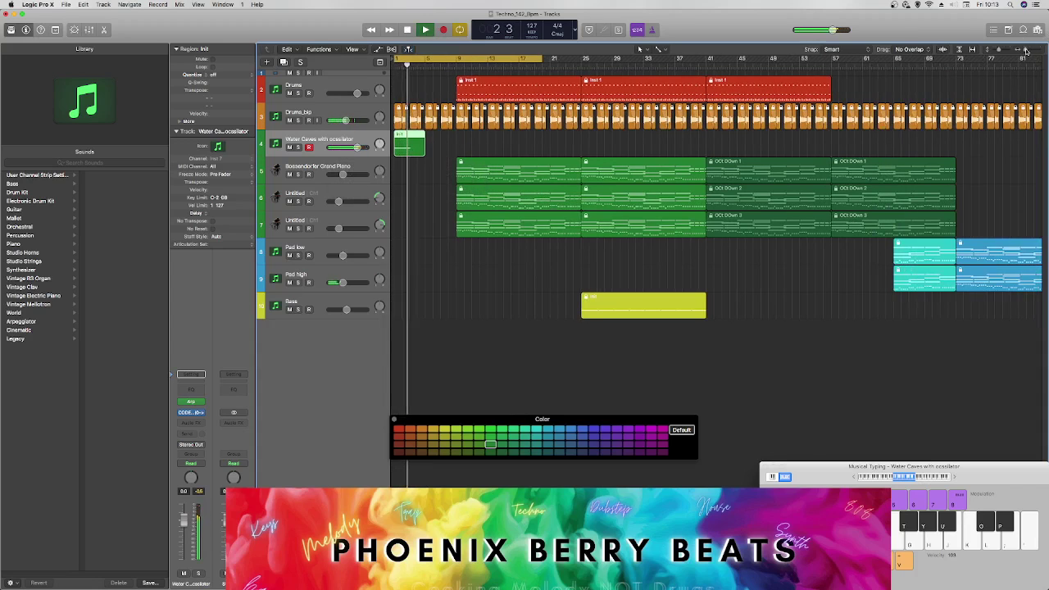
key("super+Right")
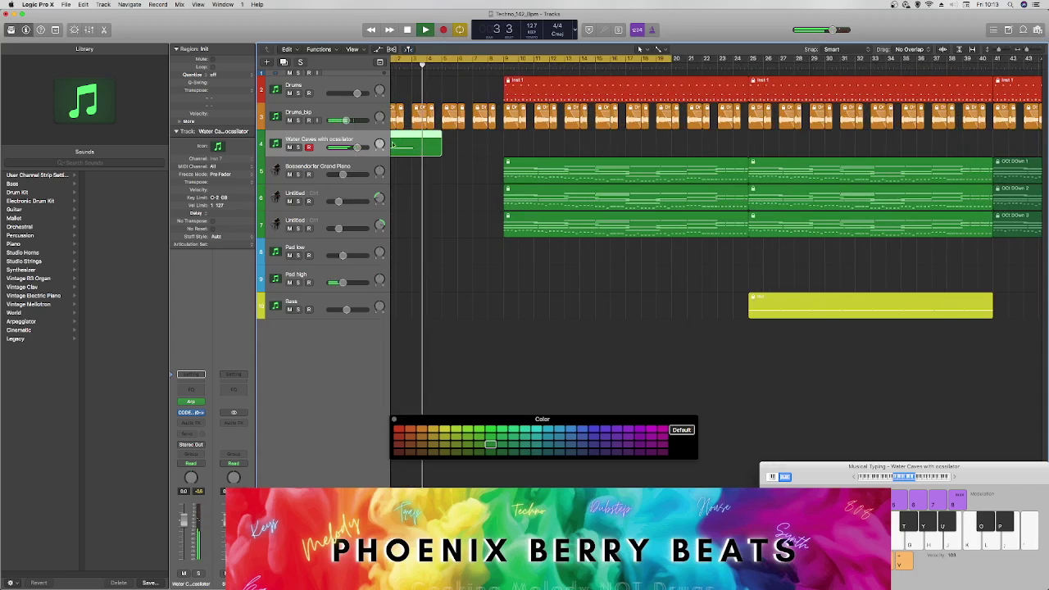
Step: Copy the region on the Water Caves with ocasilator track so the duplicate starts at bar 4, and play the passage
left_click_drag(417, 149, 452, 152)
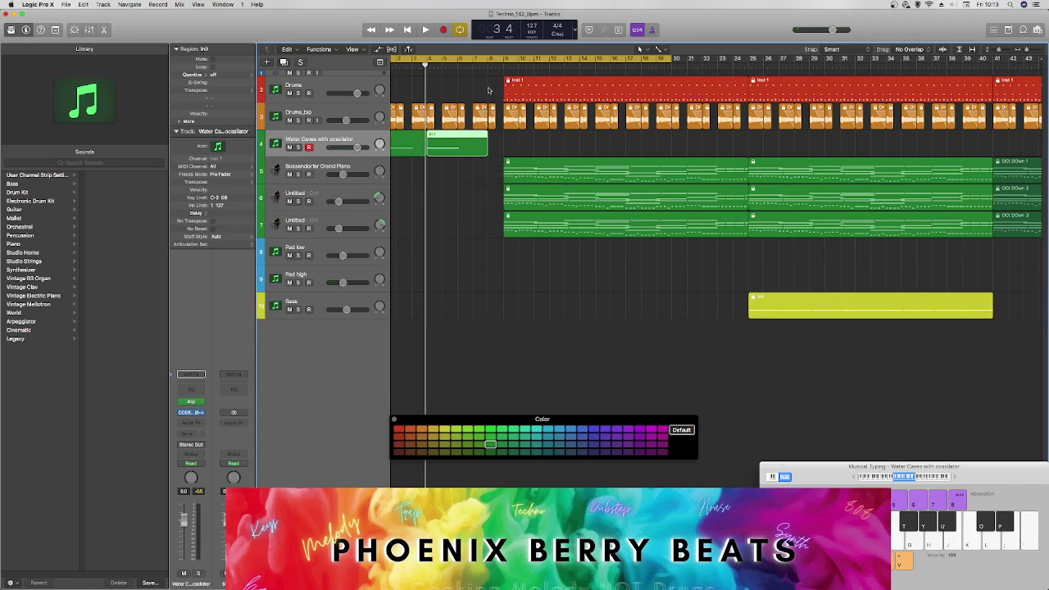
left_click(1028, 51)
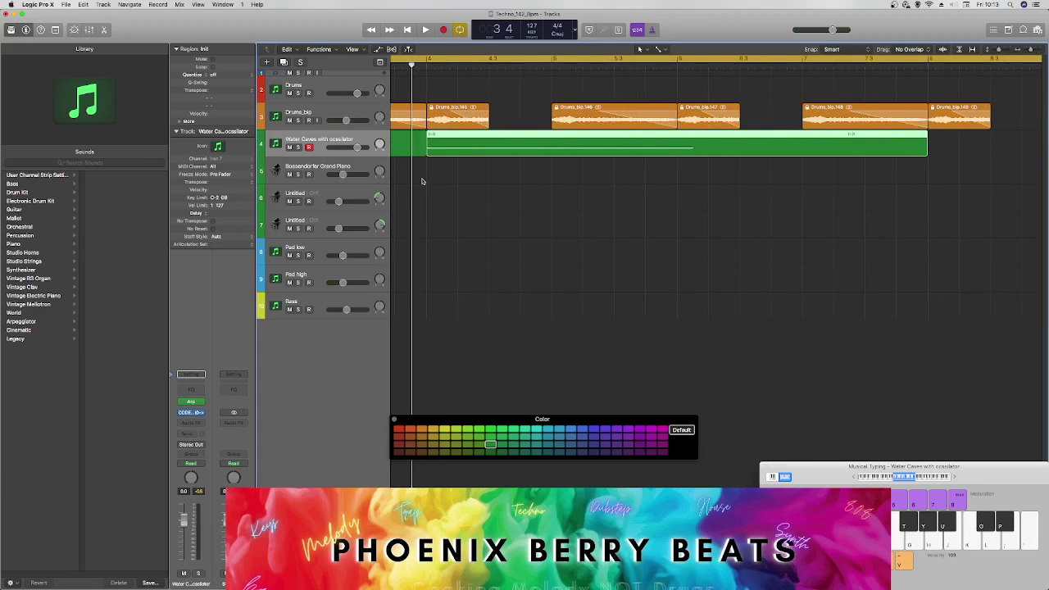
key("space")
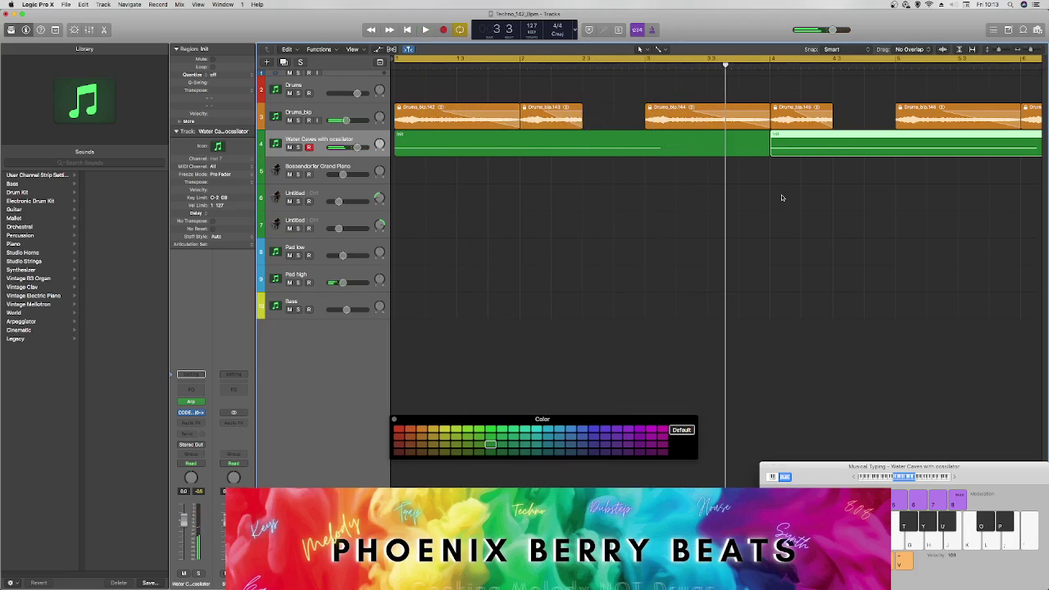
Step: Move the copied Water Caves region earlier to beat 3 of bar 3 and play the transition
left_click_drag(818, 147, 757, 148)
key("space")
key("super+Left")
key("super+Left")
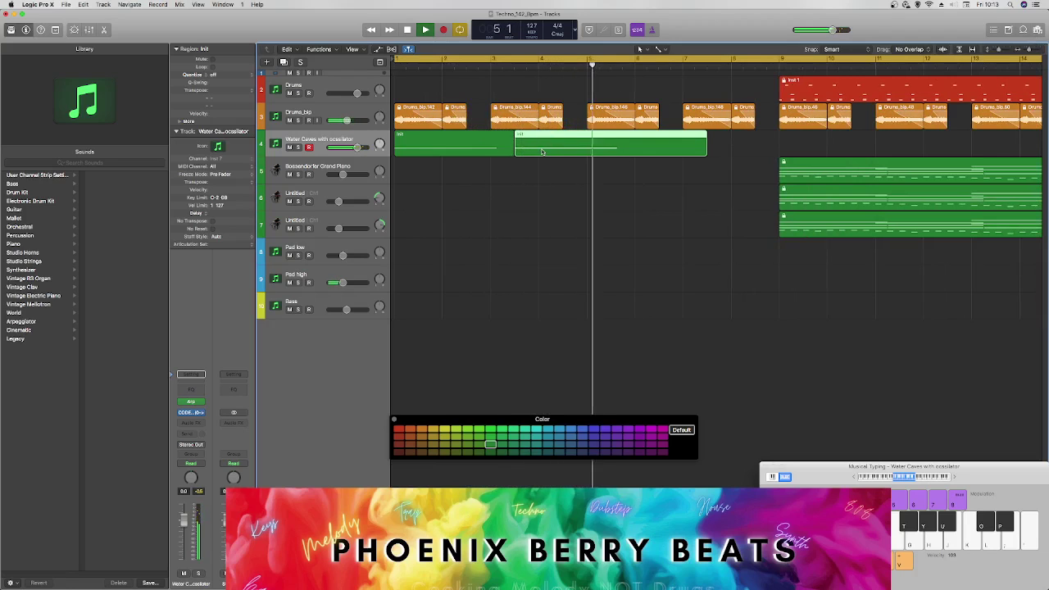
Step: Move the copied Water Caves region to the start of bar 3 and play from the beginning
key("space")
left_click_drag(541, 152, 518, 152)
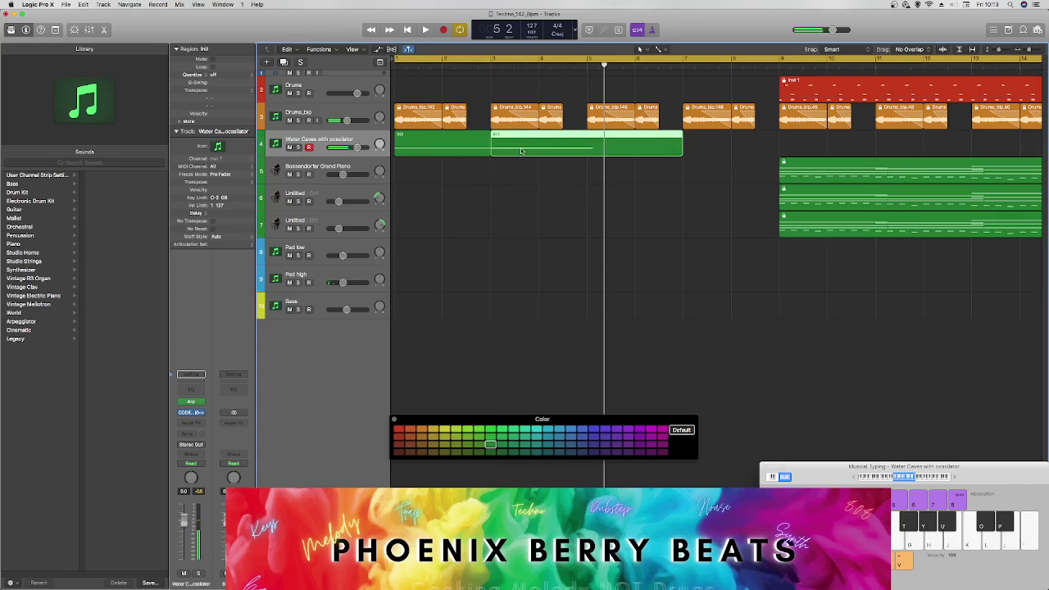
key("space")
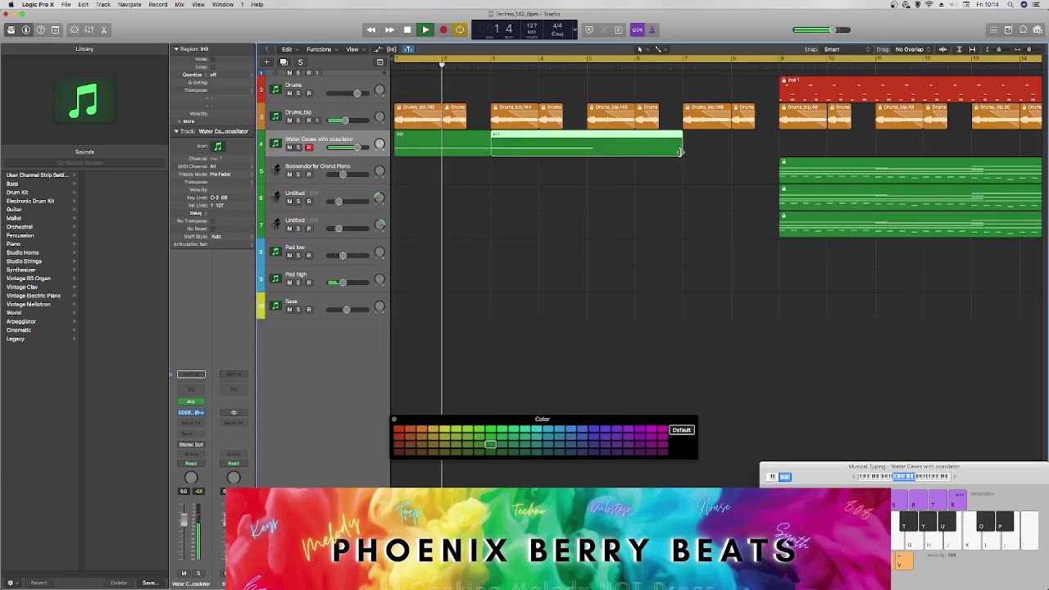
Step: Shorten the copied Water Caves region so it ends at about beat 3 of bar 5
left_click_drag(680, 153, 614, 161)
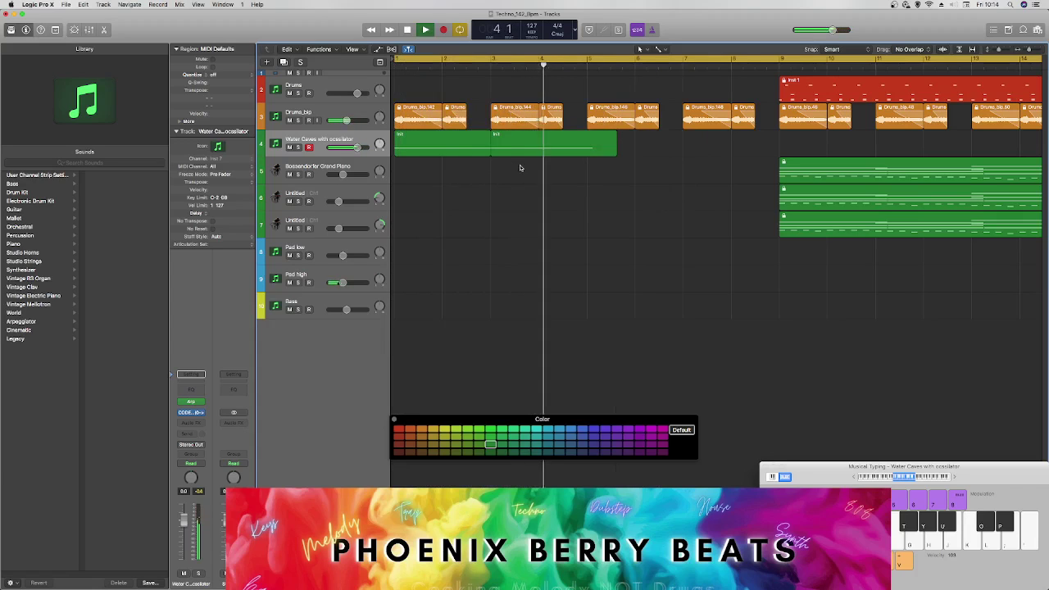
left_click_drag(513, 161, 469, 152)
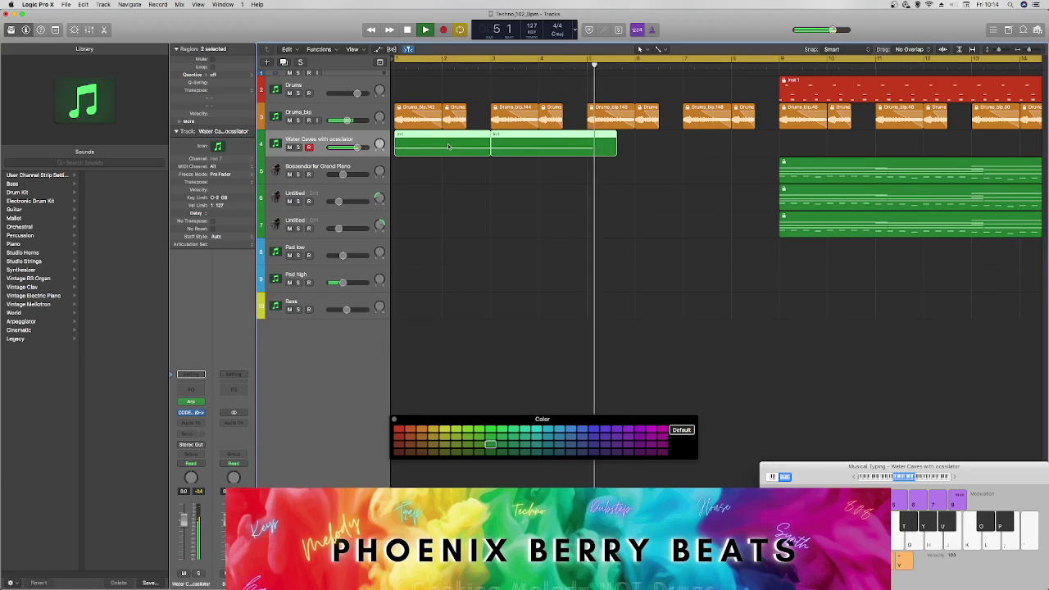
left_click(567, 169)
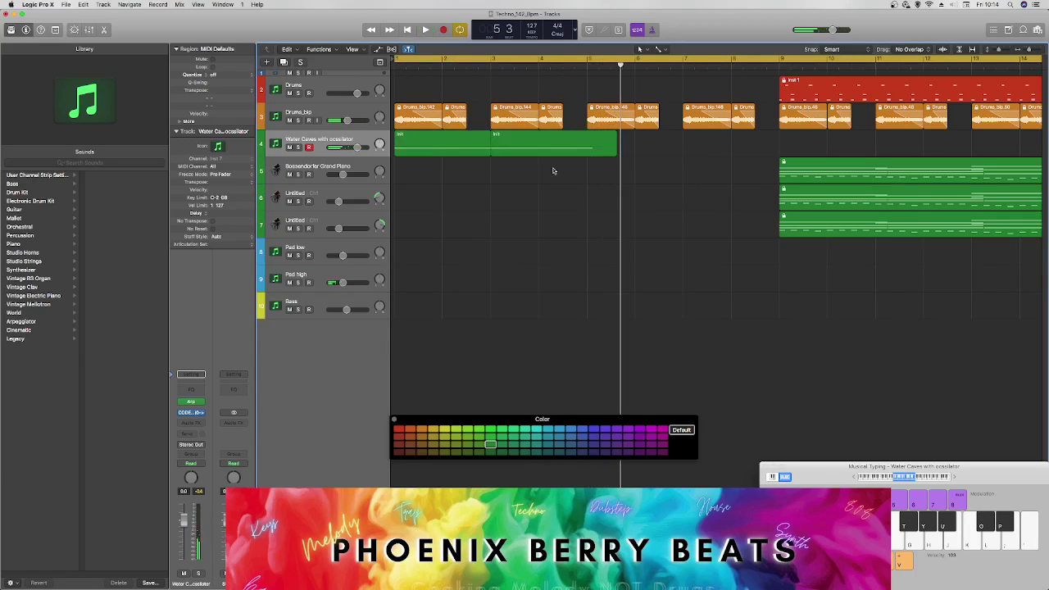
Step: Undo the shortening and the last move of the copied region, and restart playback
left_click(528, 148)
key("alt+Right")
key("space")
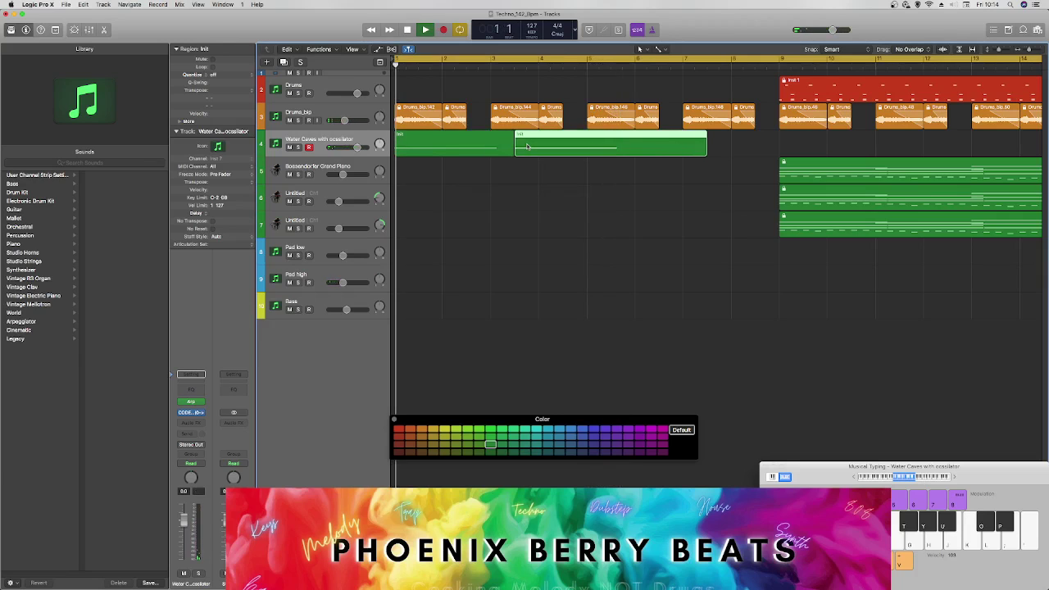
Step: Open the first Water Caves region in the Piano Roll and shorten its note to end at bar 3
key("b")
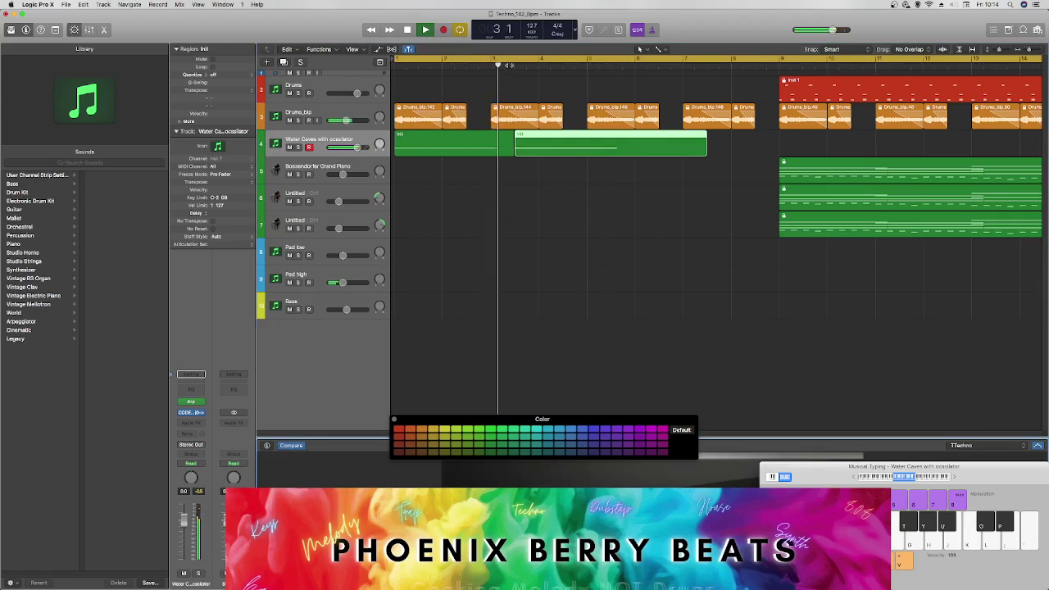
key("space")
double_click(492, 152)
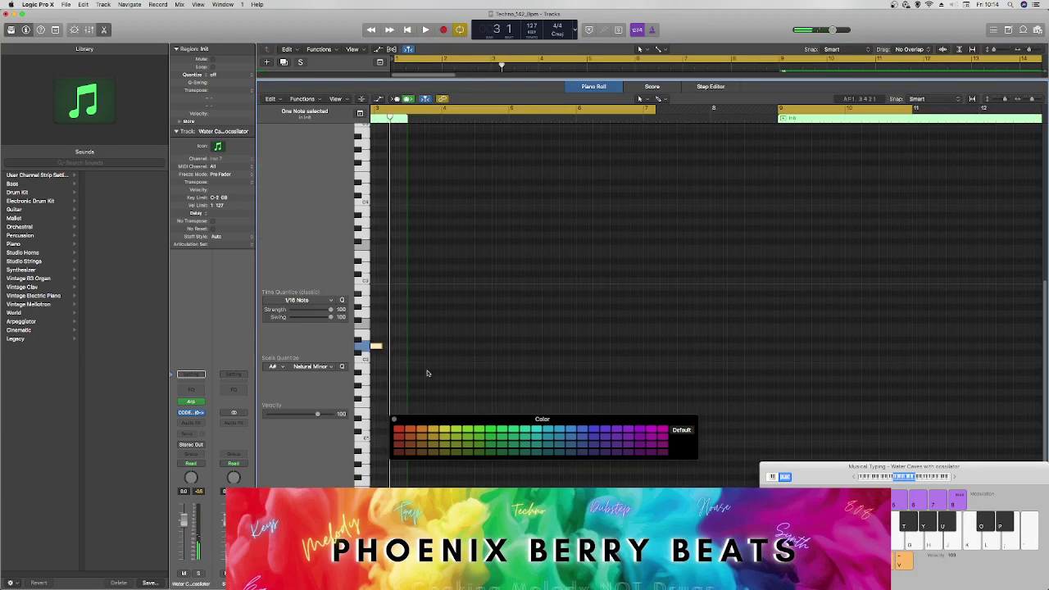
key("z")
key("space")
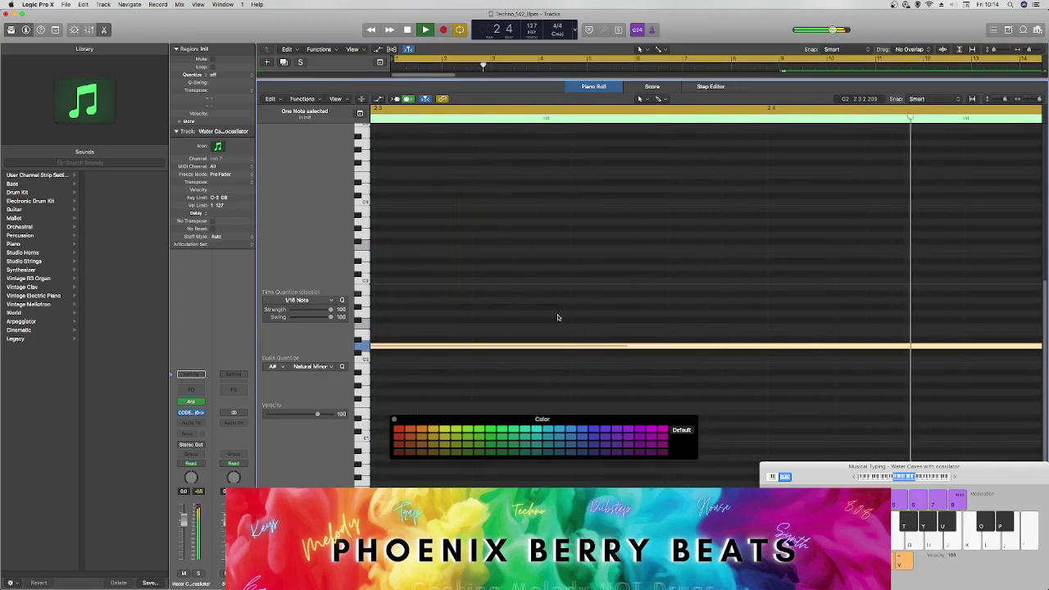
key("space")
left_click(918, 329)
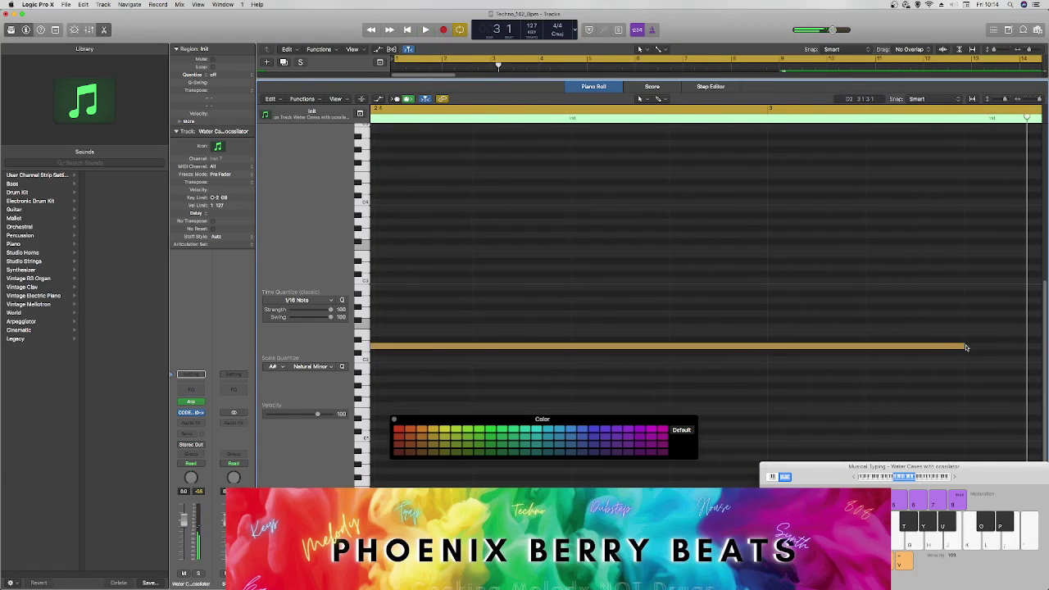
left_click_drag(965, 348, 766, 347)
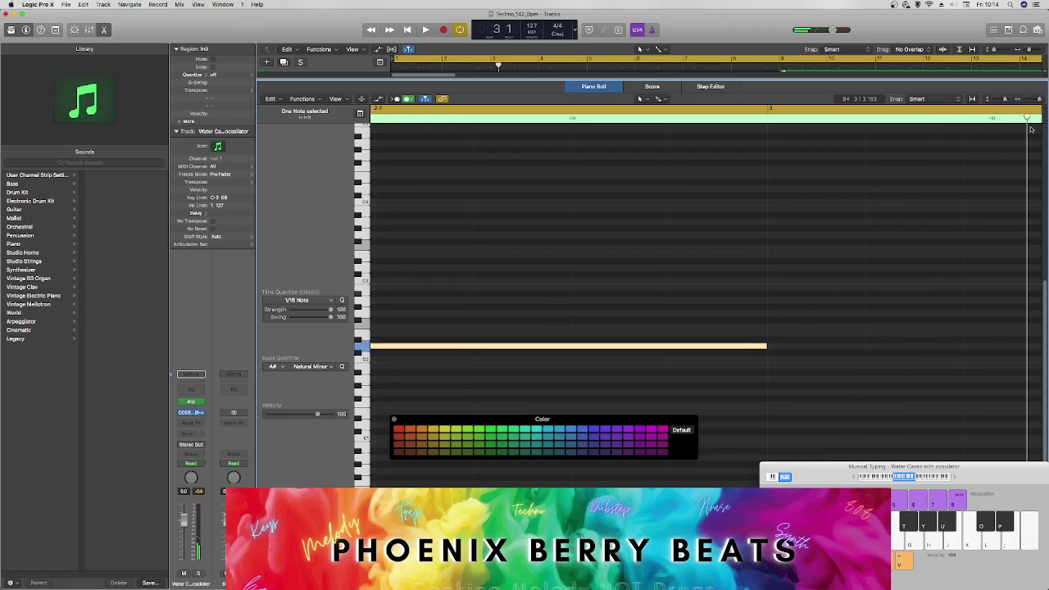
Step: Align the playhead with the note's end at bar 3 and close the Piano Roll
left_click_drag(1026, 118, 799, 119)
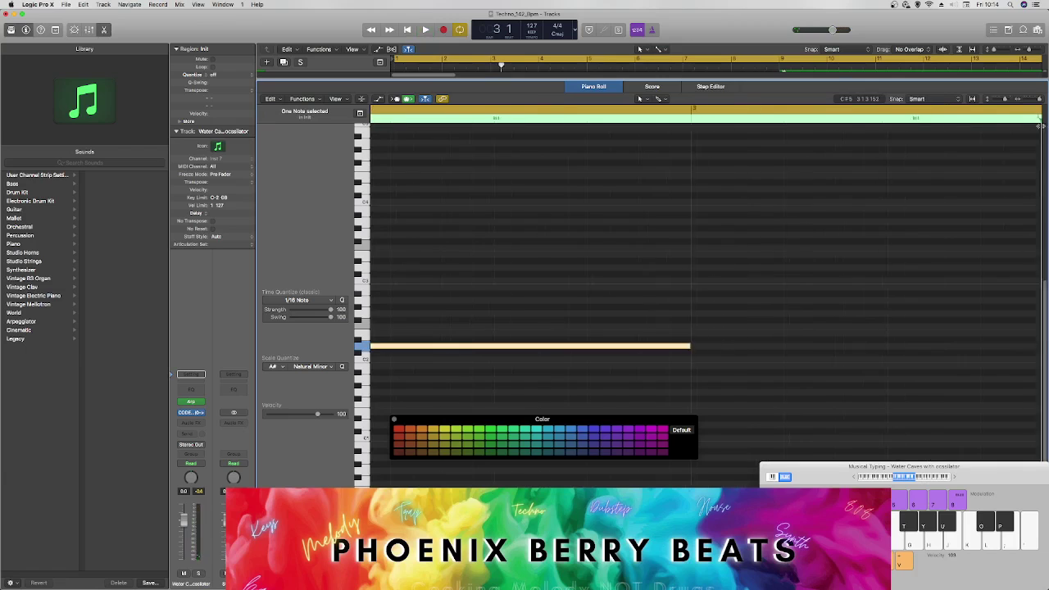
left_click_drag(1039, 125, 560, 103)
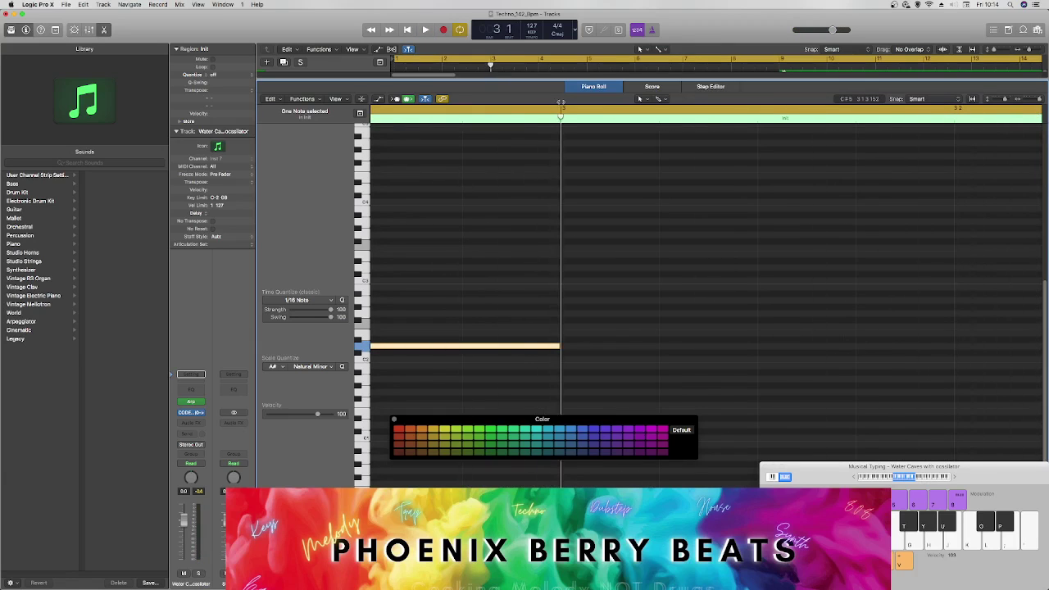
left_click(106, 30)
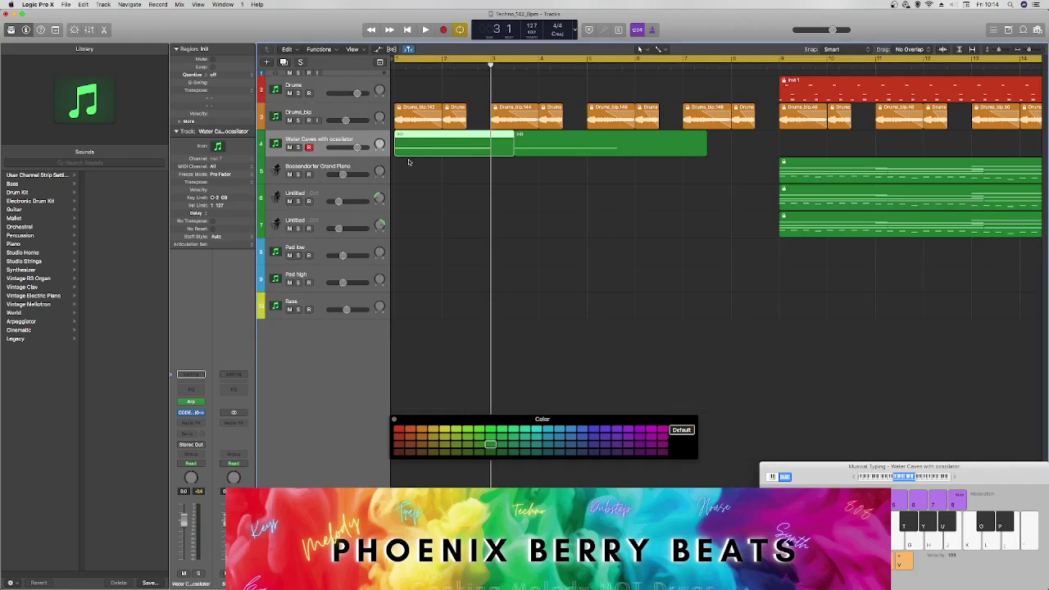
Step: Reopen the first Water Caves region in the Piano Roll and shorten its note to end at beat 4 of bar 2
double_click(473, 147)
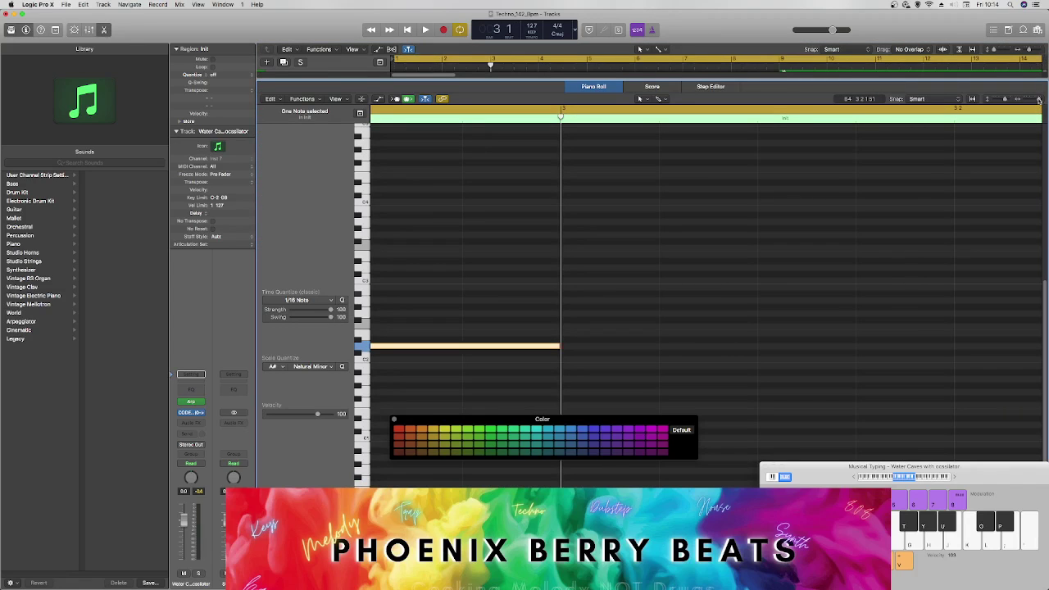
left_click(1037, 99)
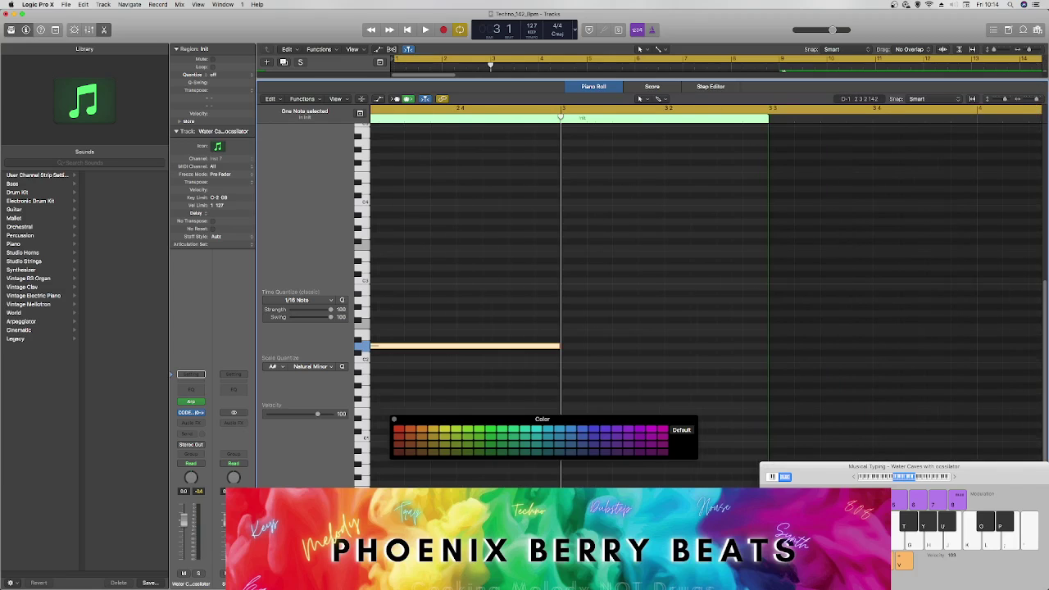
scroll(705, 286, "left", 10)
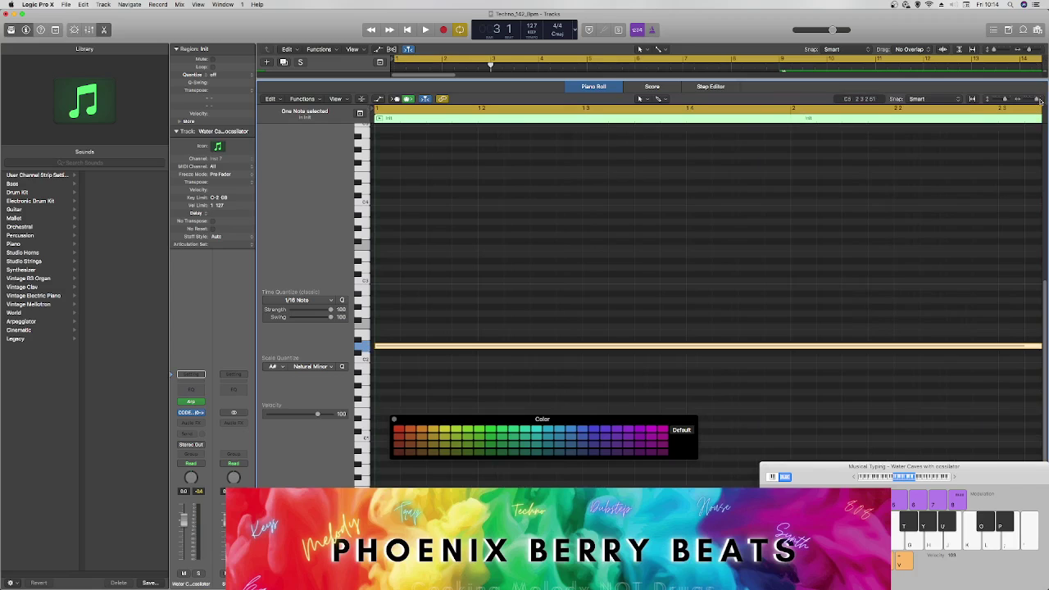
key("super+Left")
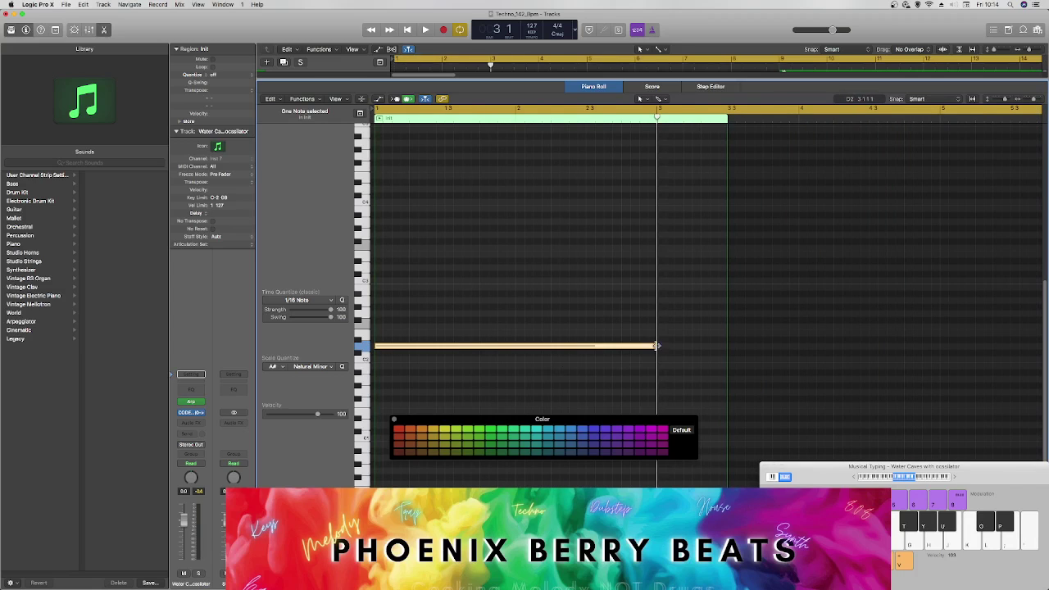
left_click_drag(655, 346, 622, 346)
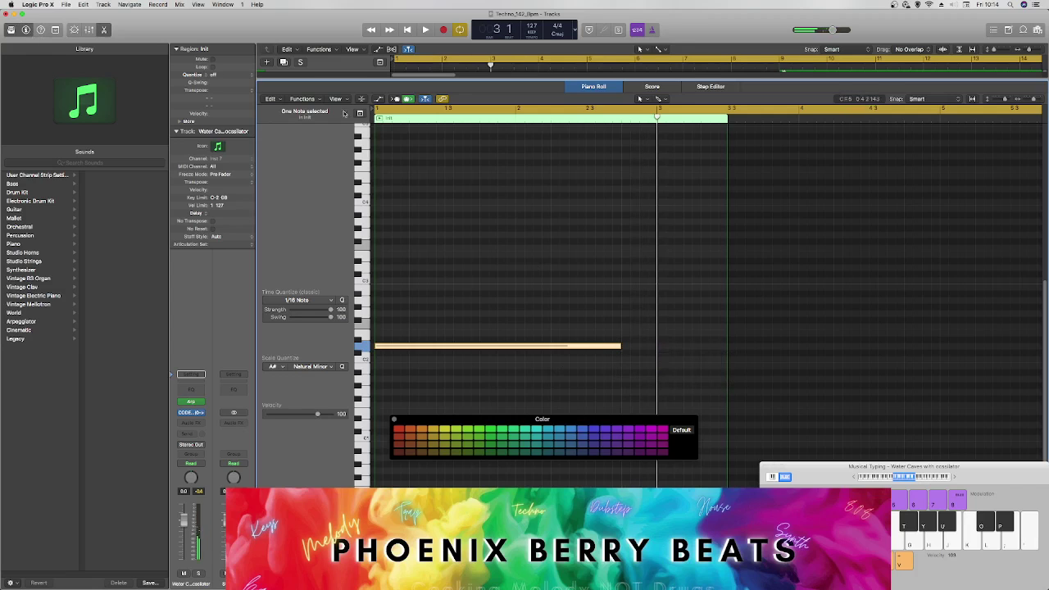
Step: Try the note ending at beat 4 of bar 1 with a copy at bar 2, play it, and remove the copy
left_click_drag(621, 343, 479, 345)
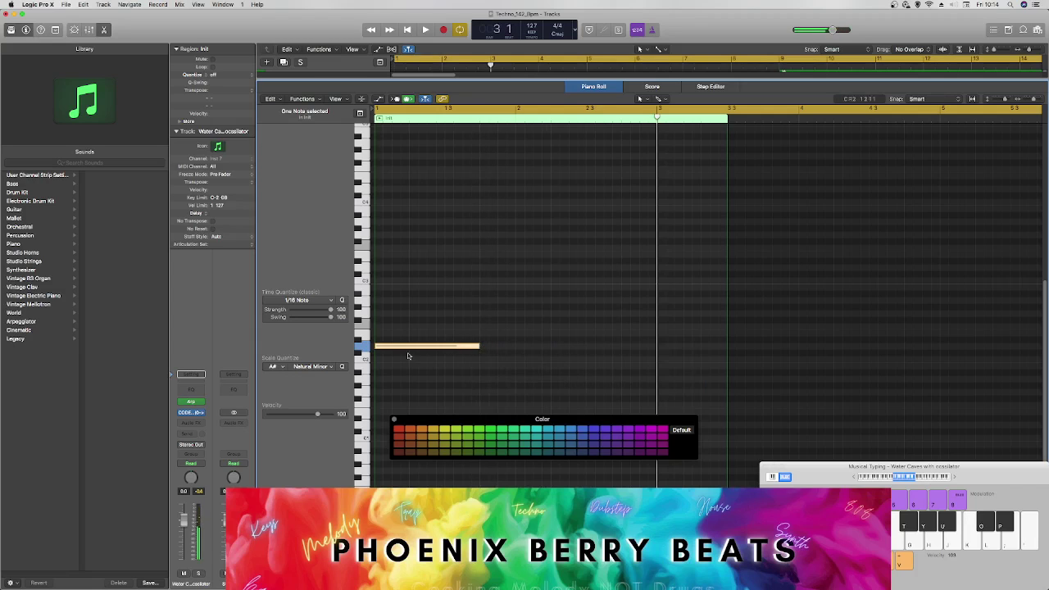
left_click_drag(395, 349, 534, 348)
key("space")
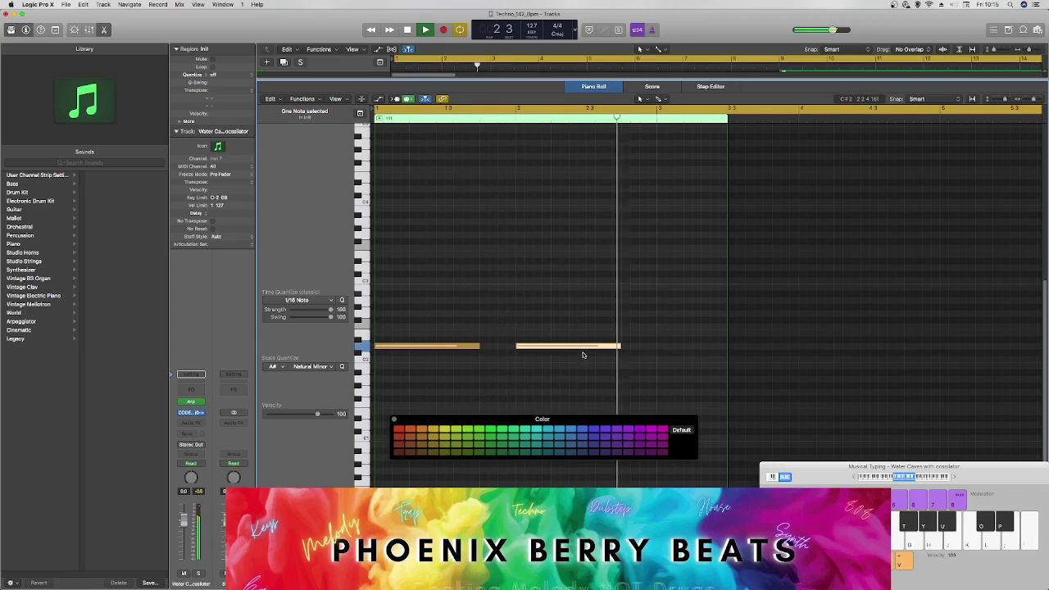
key("space")
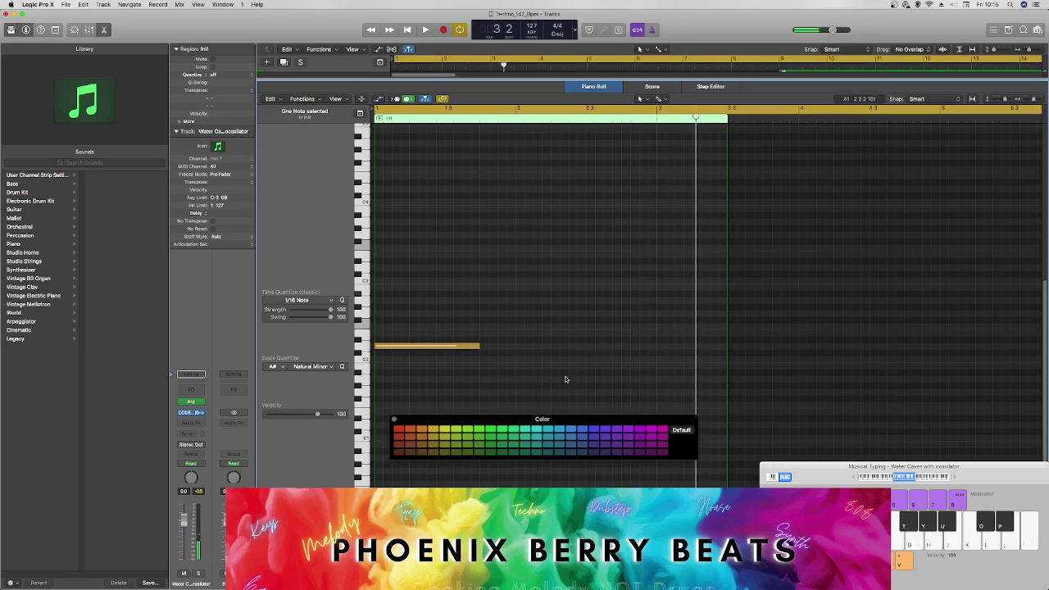
Step: Lengthen the remaining note to end at beat 4 of bar 2 and play the result
left_click_drag(477, 345, 620, 347)
key("space")
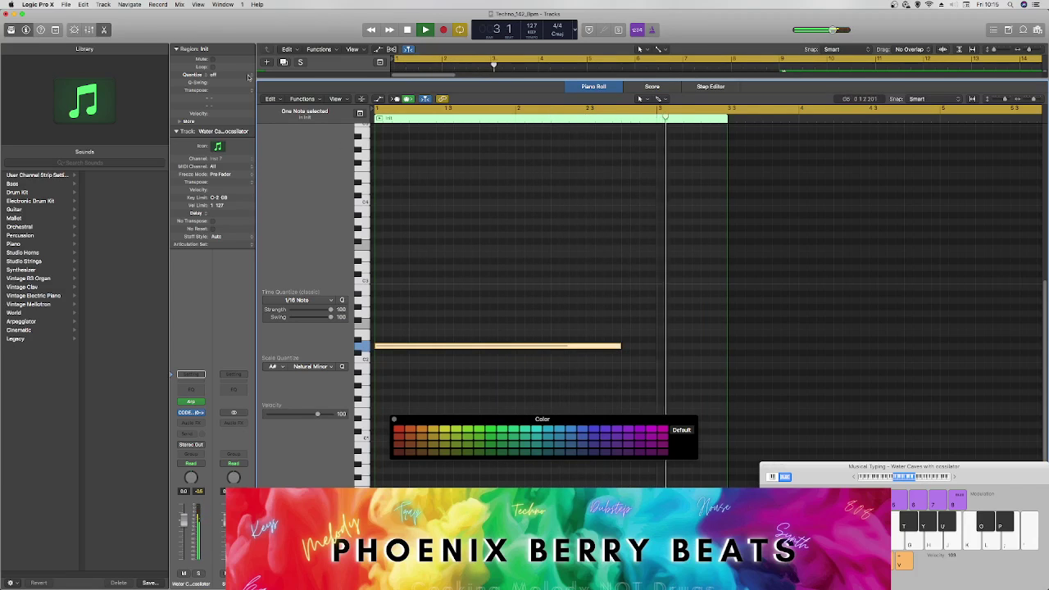
key("space")
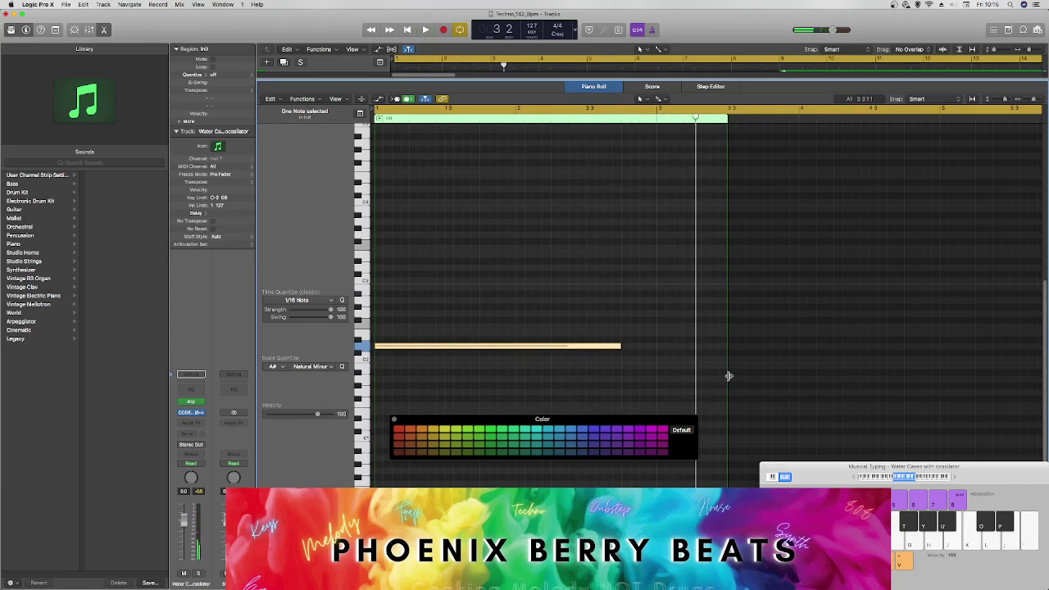
Step: Trim the first Water Caves region to two bars, ending at bar 3, and delete the second region on the track
left_click_drag(688, 379, 658, 382)
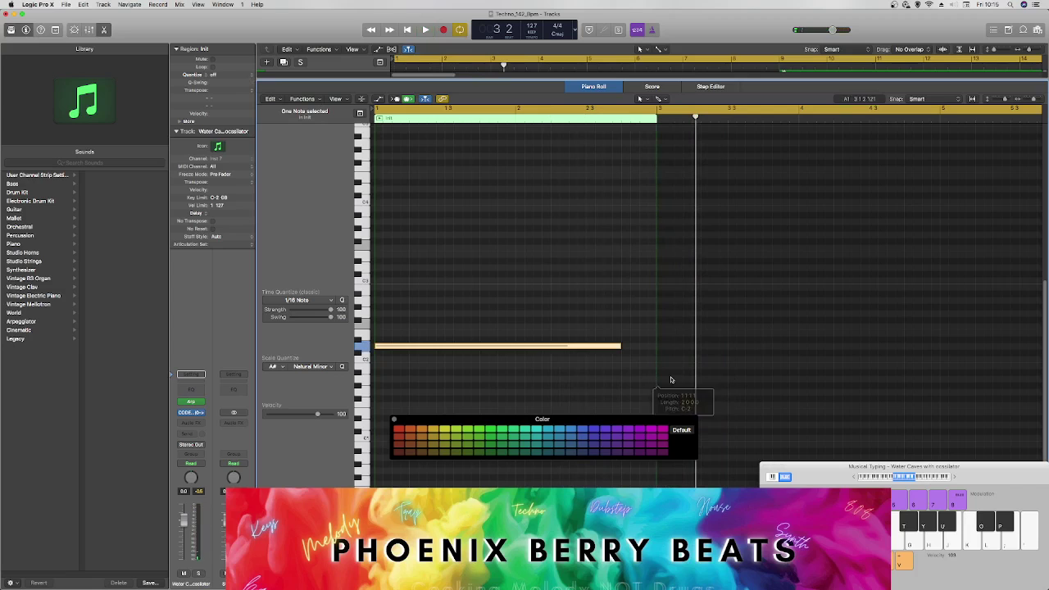
left_click(104, 29)
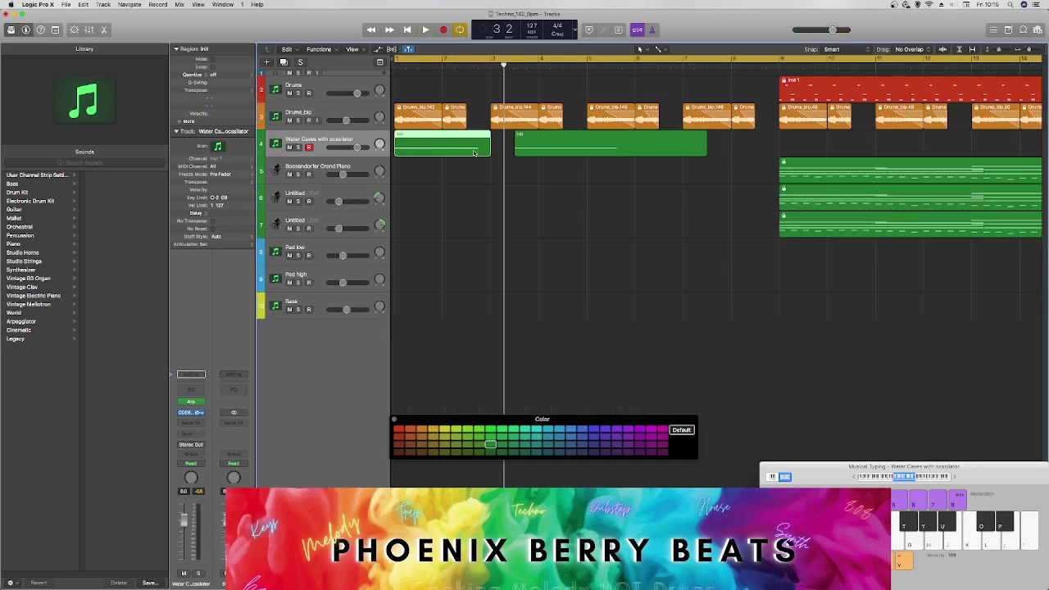
left_click(526, 148)
key("Delete")
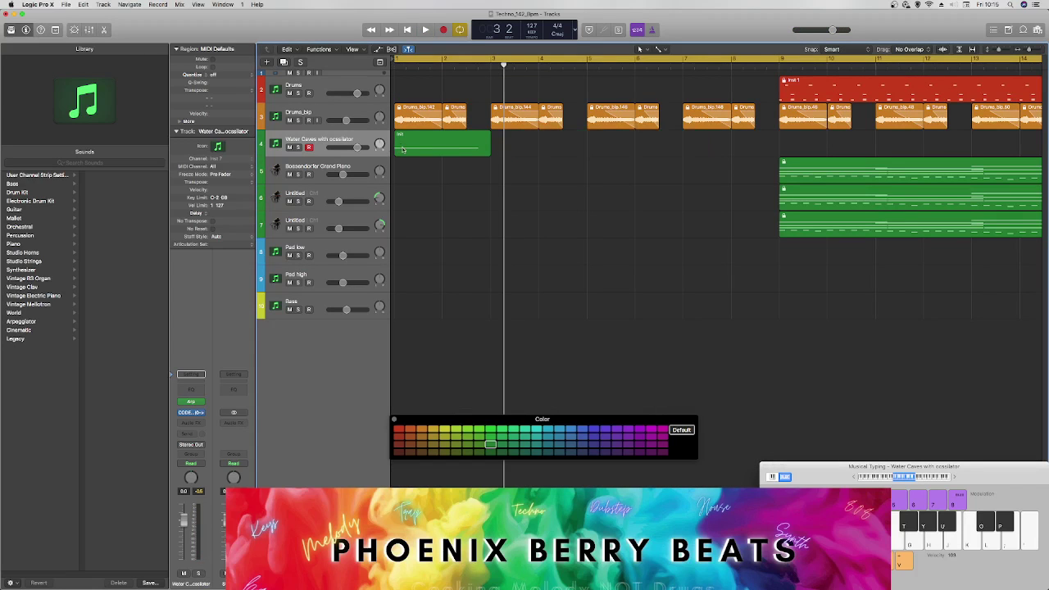
Step: Duplicate the two-bar Water Caves region to bars 3, 5 and 7, filling the track up to bar 9, and play it
left_click_drag(402, 149, 499, 146)
key("space")
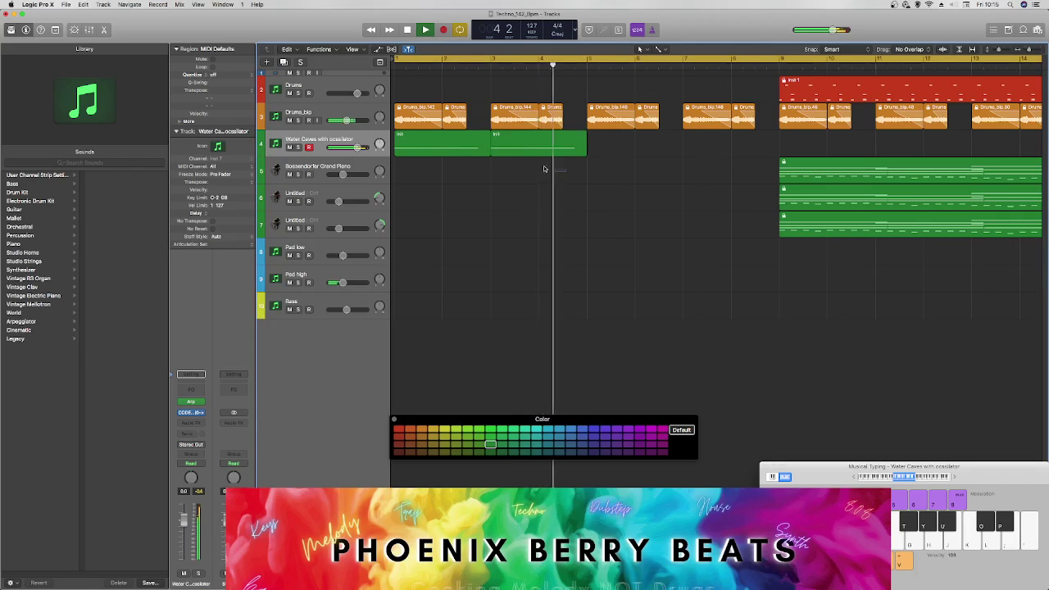
left_click(437, 146, "shift")
left_click_drag(437, 146, 630, 146)
key("alt")
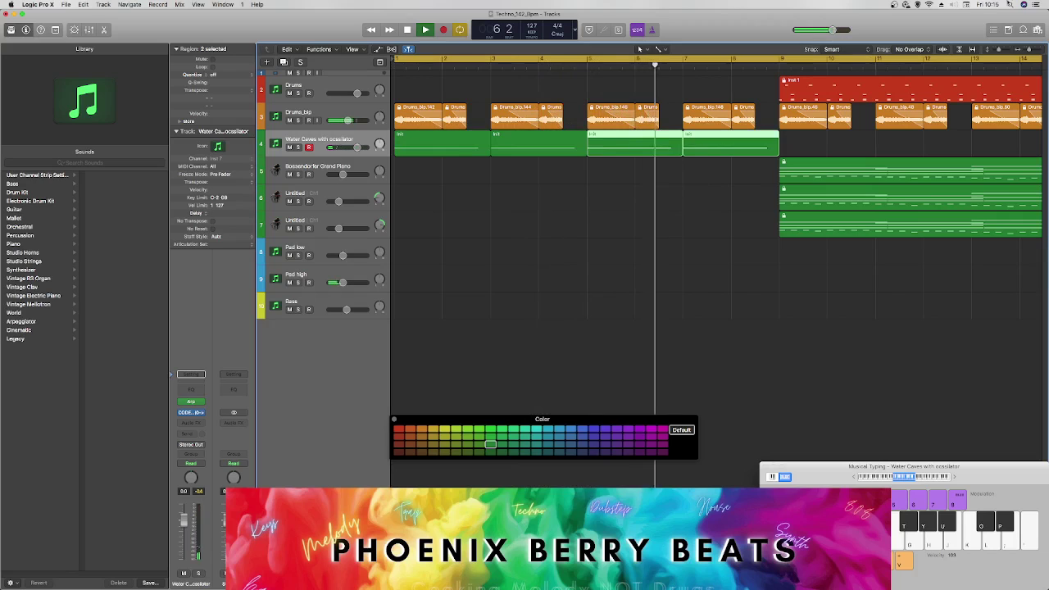
key("space")
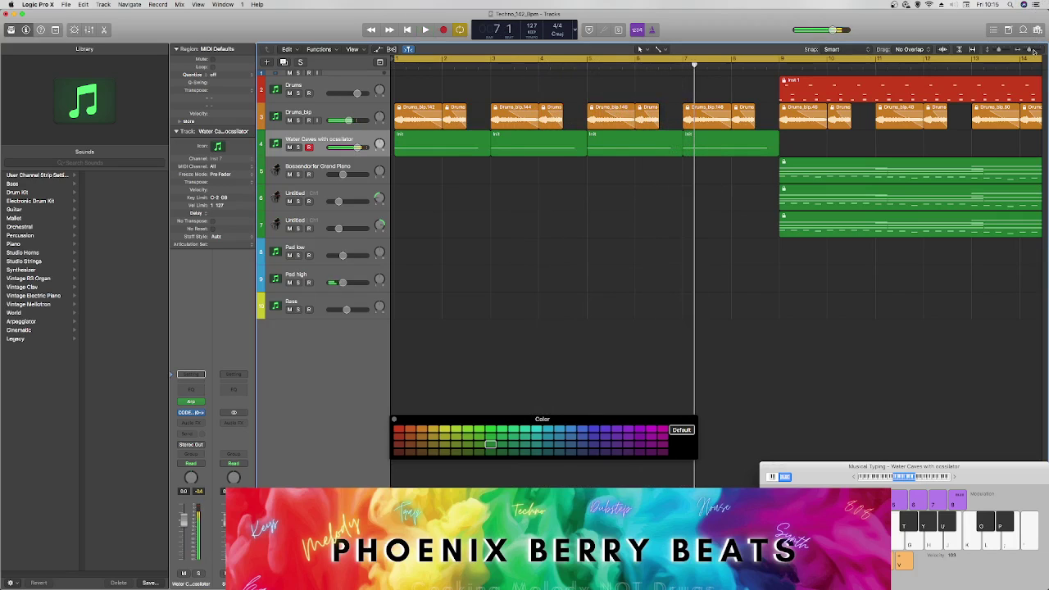
left_click_drag(1030, 51, 1027, 53)
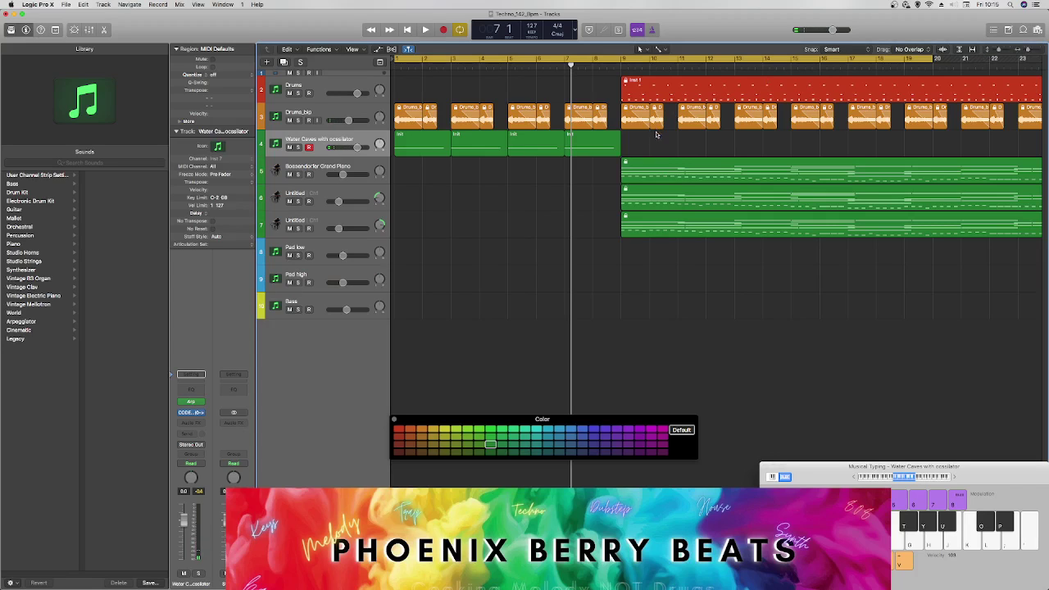
Step: Join the four two-bar Water Caves regions into a single region spanning bars 1 to 9
left_click_drag(634, 144, 461, 148)
right_click(431, 145)
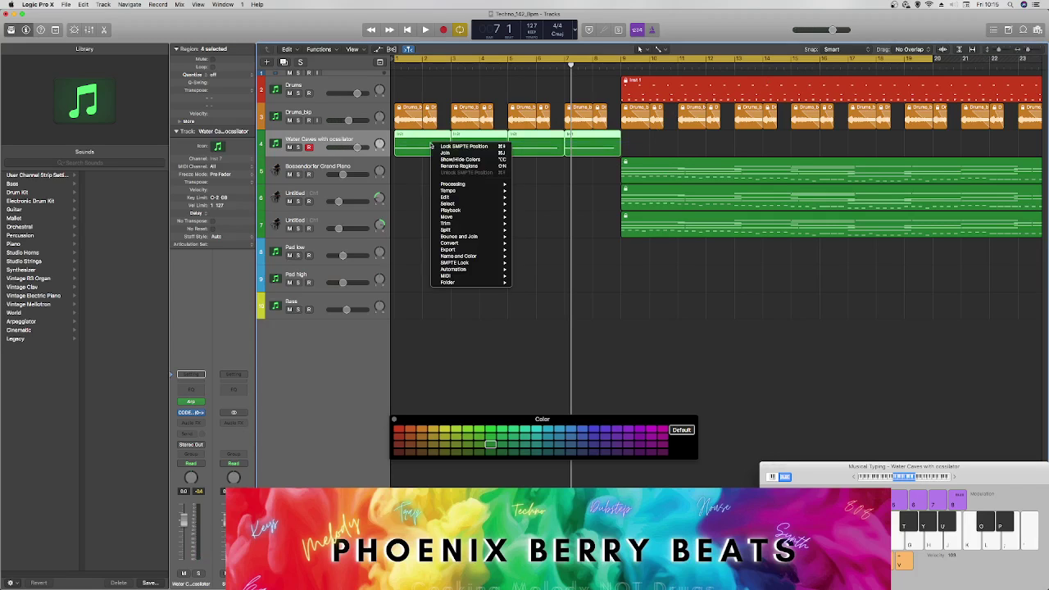
left_click(443, 153)
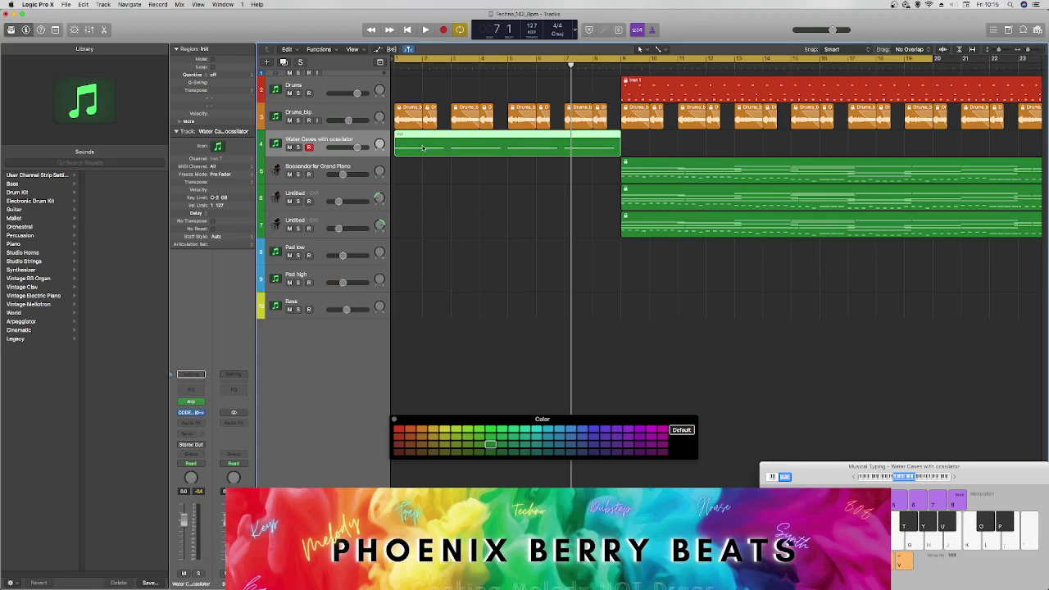
Step: Copy the joined Water Caves region to bars 9 and 17, and extend the cycle range to about bar 43 during playback
left_click_drag(422, 148, 861, 144)
key("Return")
key("space")
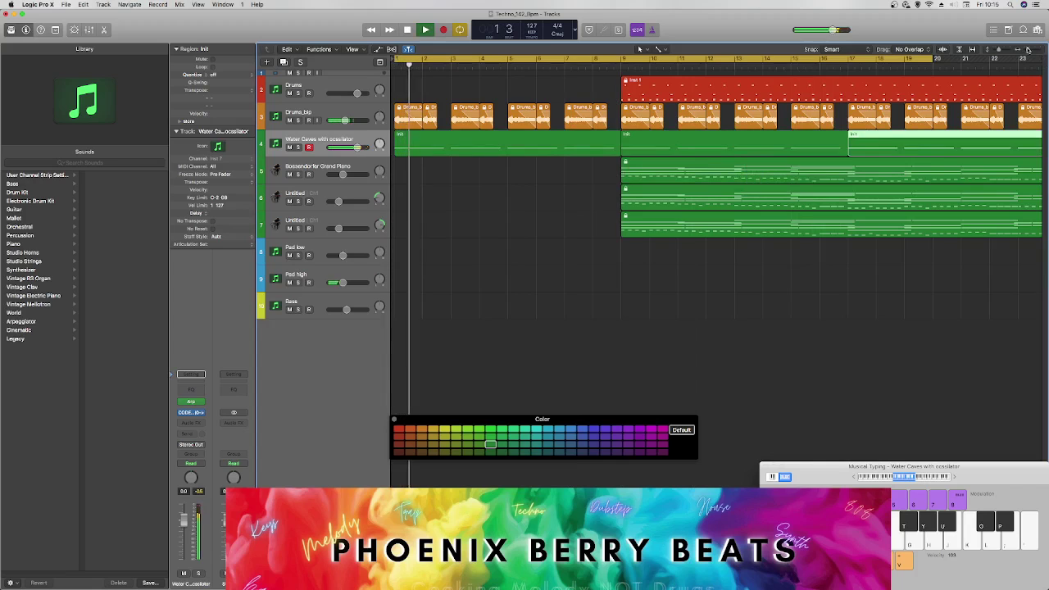
key("z")
left_click_drag(483, 59, 580, 59)
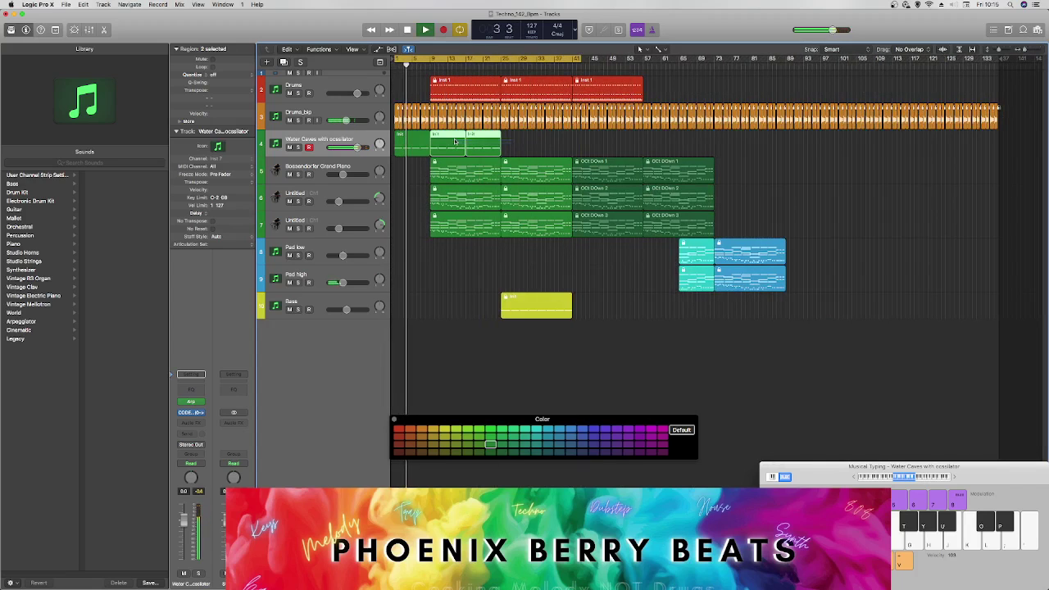
Step: Join the two Water Caves copies into one 16-bar region at bar 9 and repeat it until bar 105
right_click(455, 139)
left_click(475, 205)
left_click_drag(470, 146, 582, 145)
mouse_move(658, 141)
left_mouse_down()
mouse_move(440, 144)
mouse_move(679, 144)
mouse_move(660, 145)
left_mouse_up()
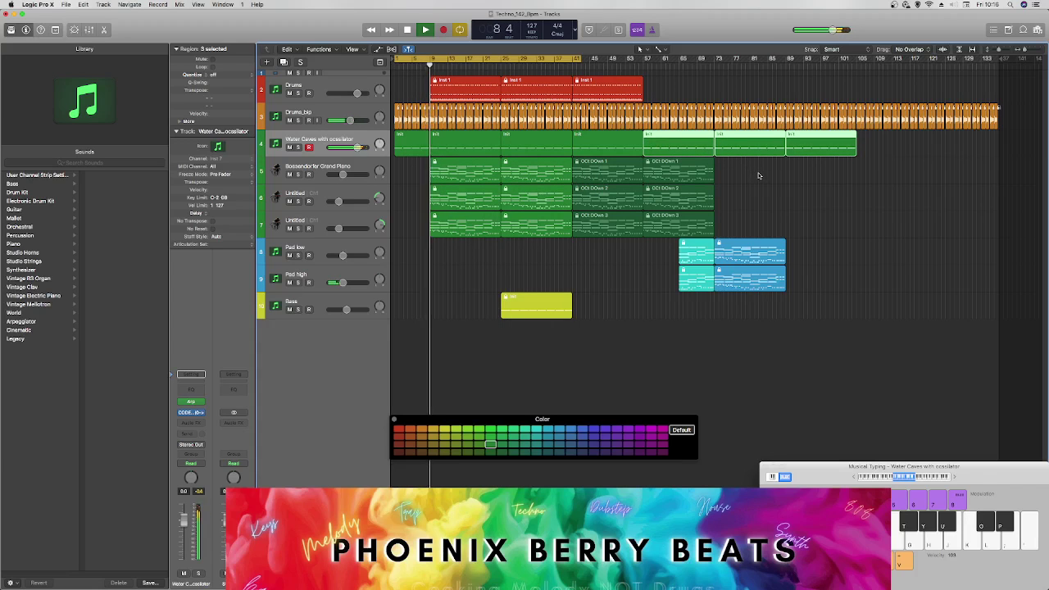
Step: Lock the SMPTE position of all regions in the project and clear the selection
key("super+a")
right_click(753, 141)
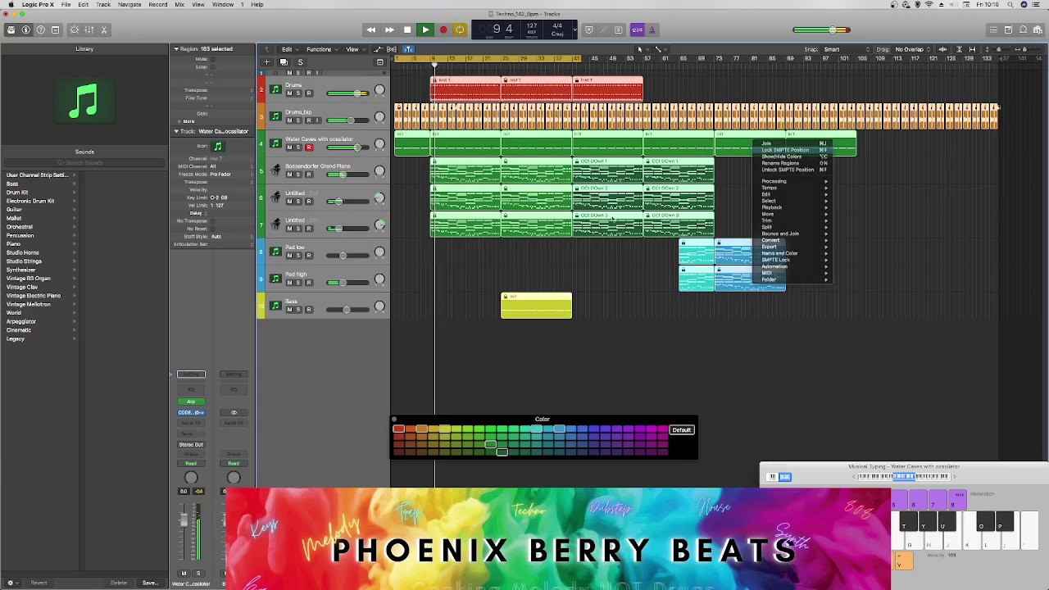
left_click(764, 151)
left_click(543, 254)
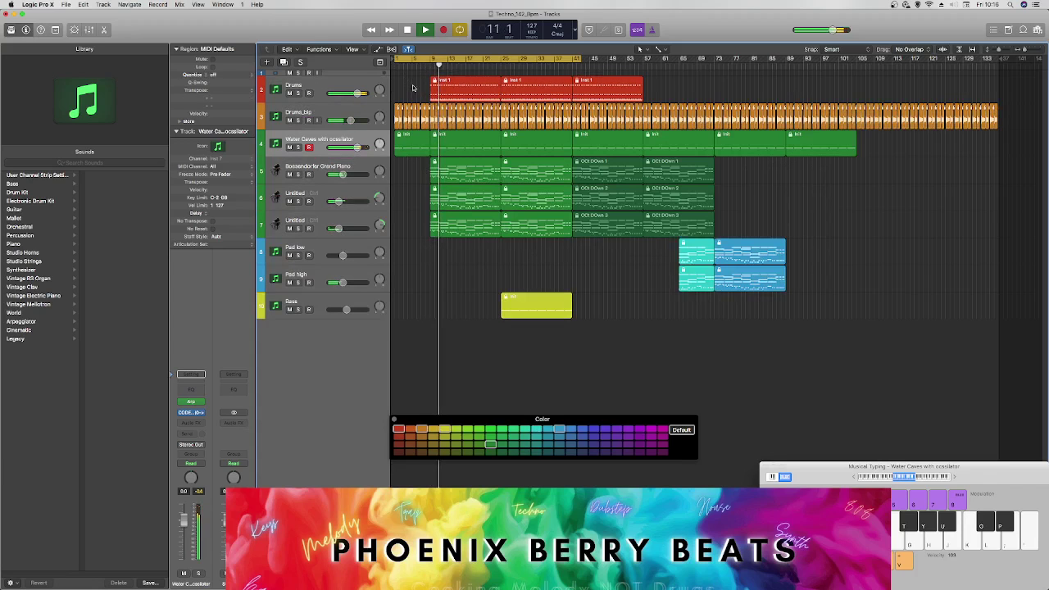
Step: Unlock the SMPTE position of the first Drums region at bar 9 and open it in the Piano Roll
left_click(339, 86)
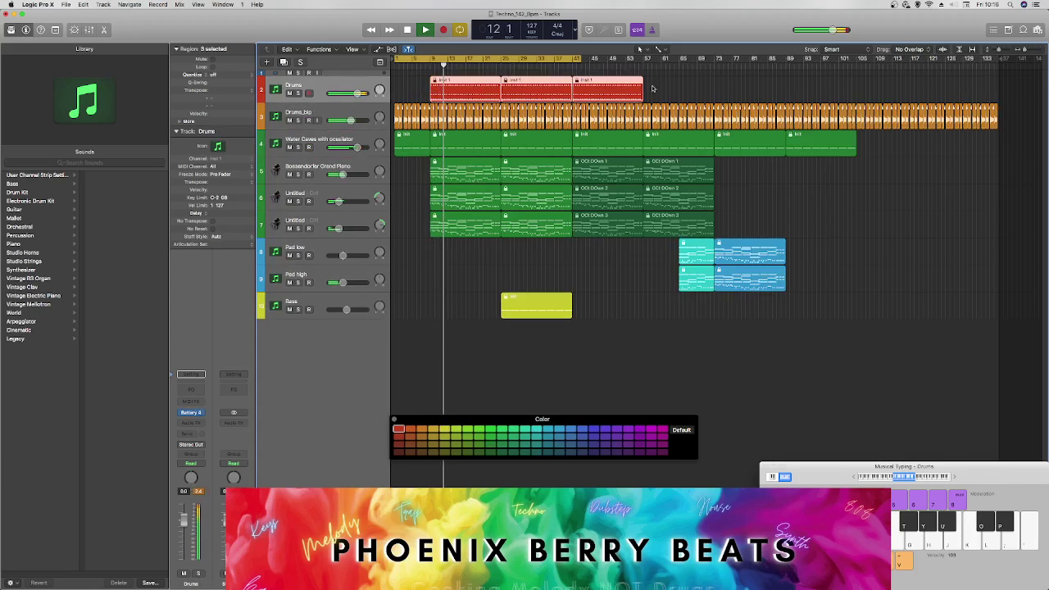
left_click(653, 88)
left_click(462, 92)
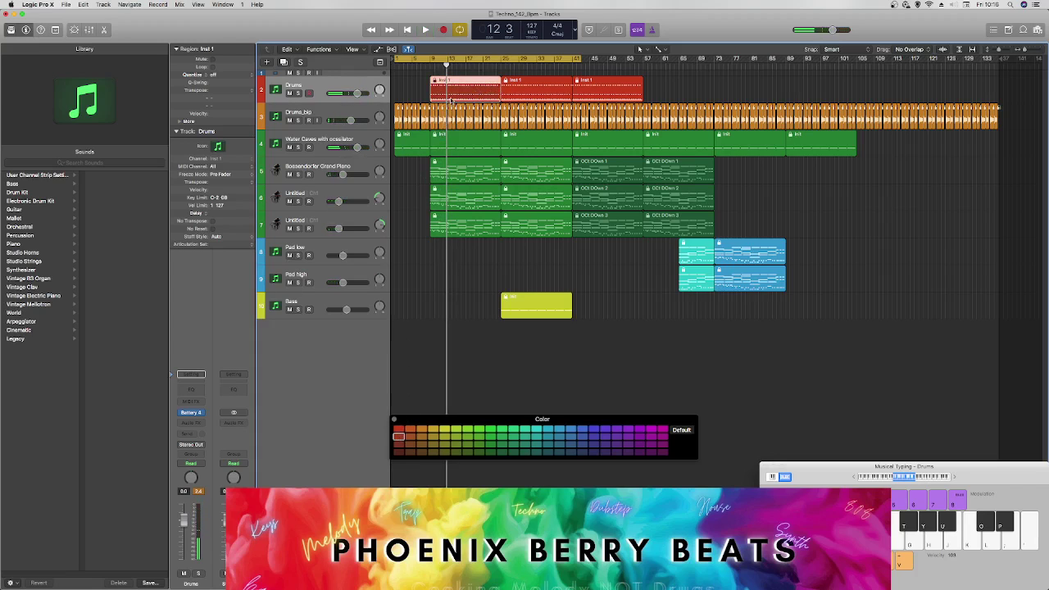
right_click(459, 88)
left_click(480, 115)
double_click(458, 95)
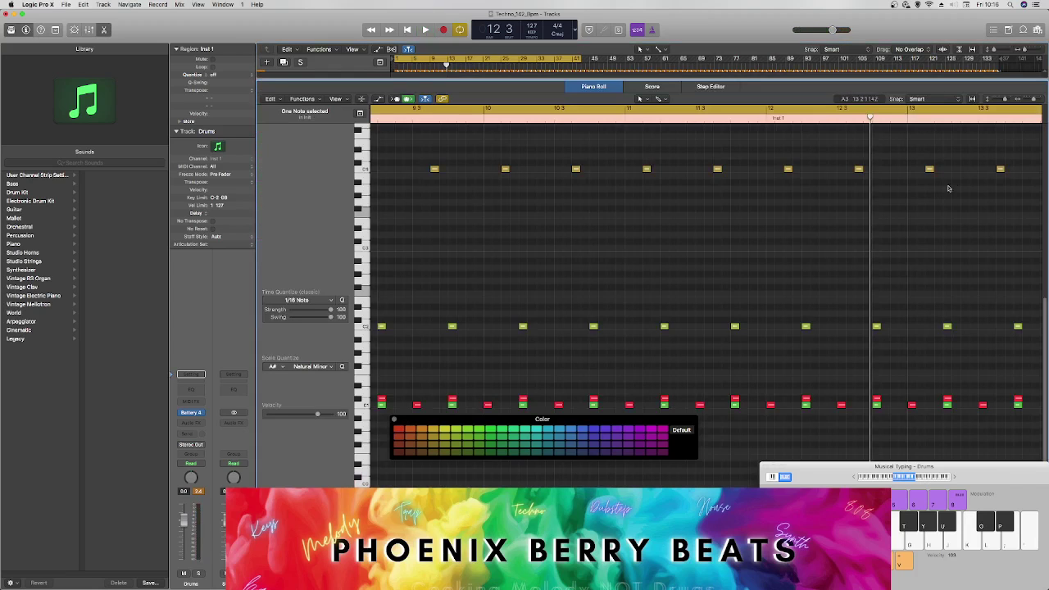
Step: Set the cycle range to bars 9 to 14, play the drum pattern, and close the color palette
key("Return")
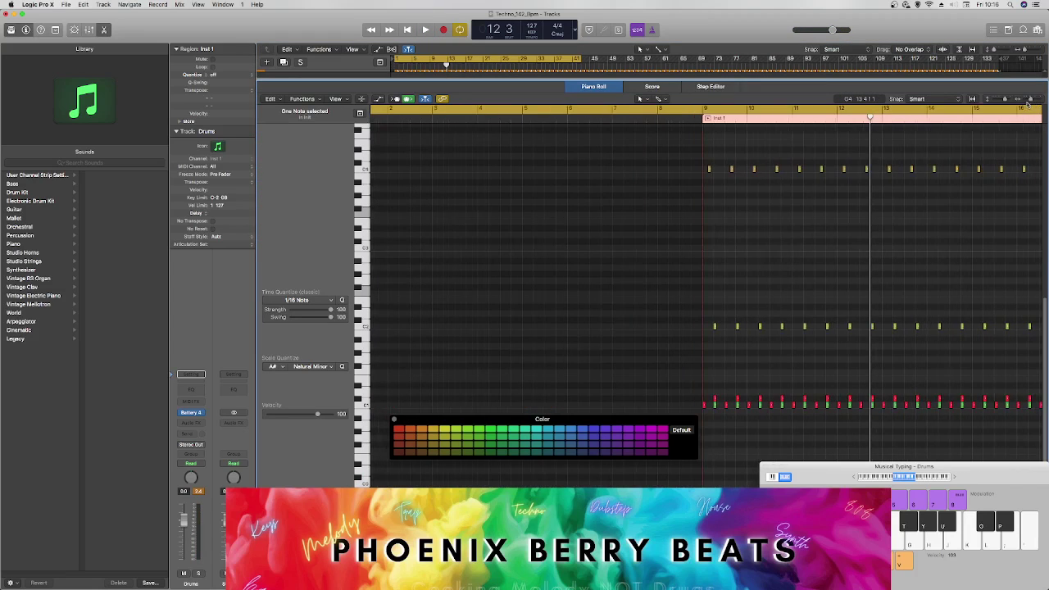
key("space")
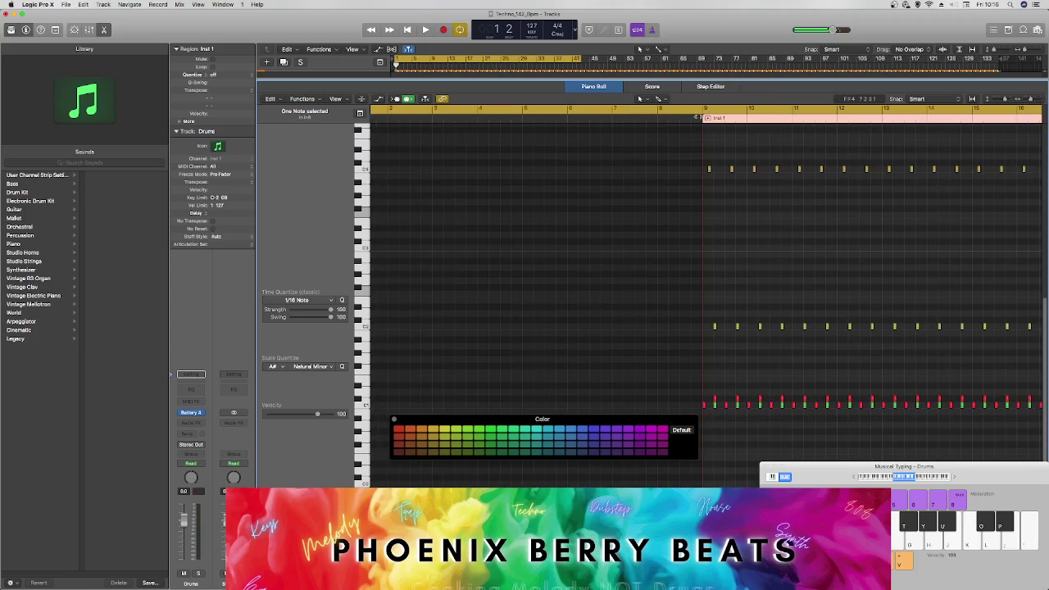
left_click_drag(696, 117, 1039, 114)
key("space")
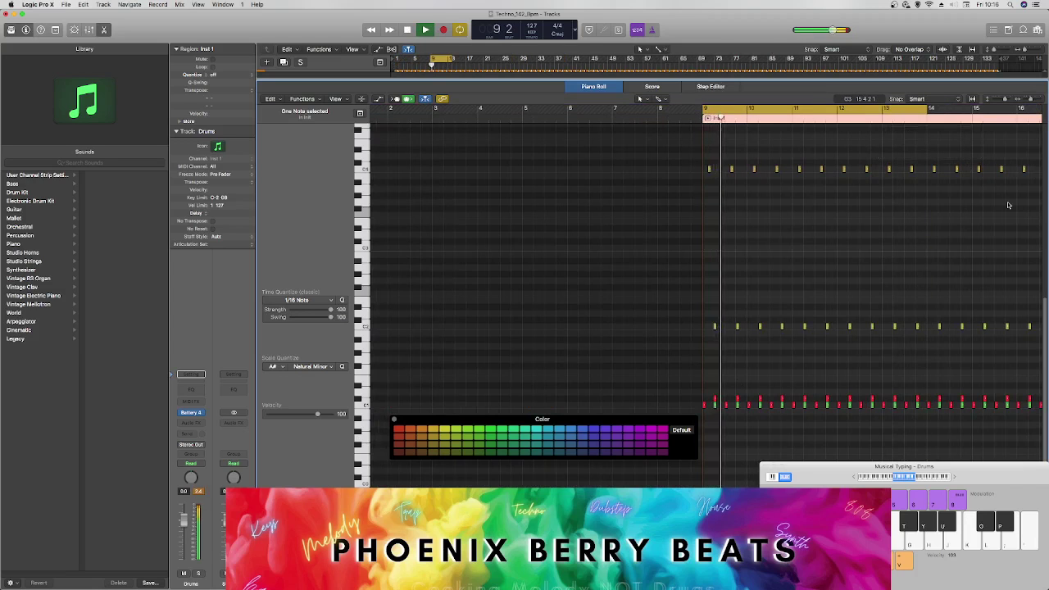
scroll(1022, 109, "up", 3)
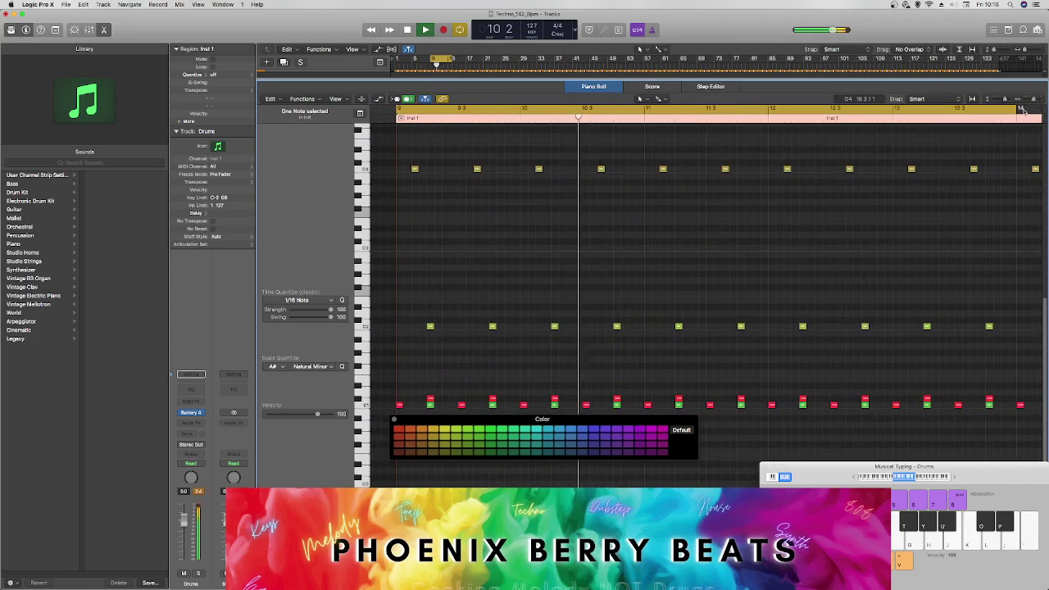
key("space")
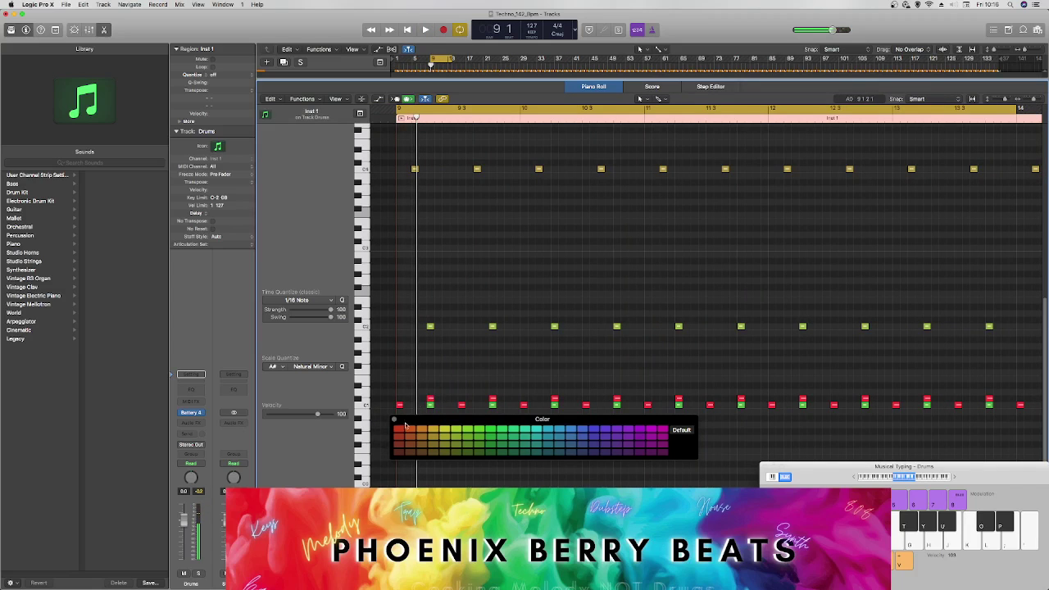
left_click(395, 420)
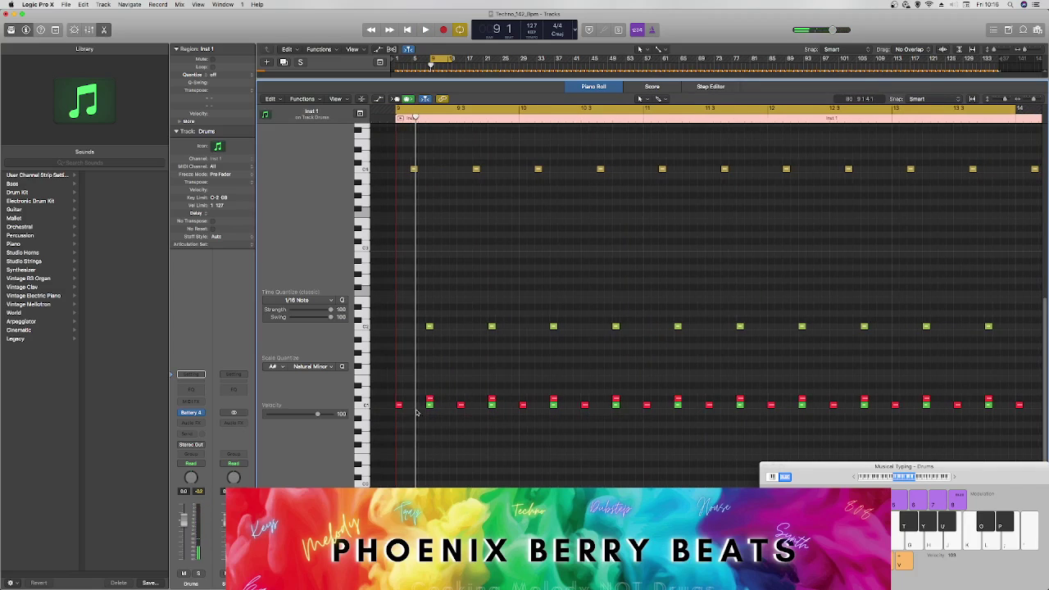
Step: Raise the first C1 drum note at bar 9 to E1 and play it
left_click_drag(398, 406, 398, 379)
key("space")
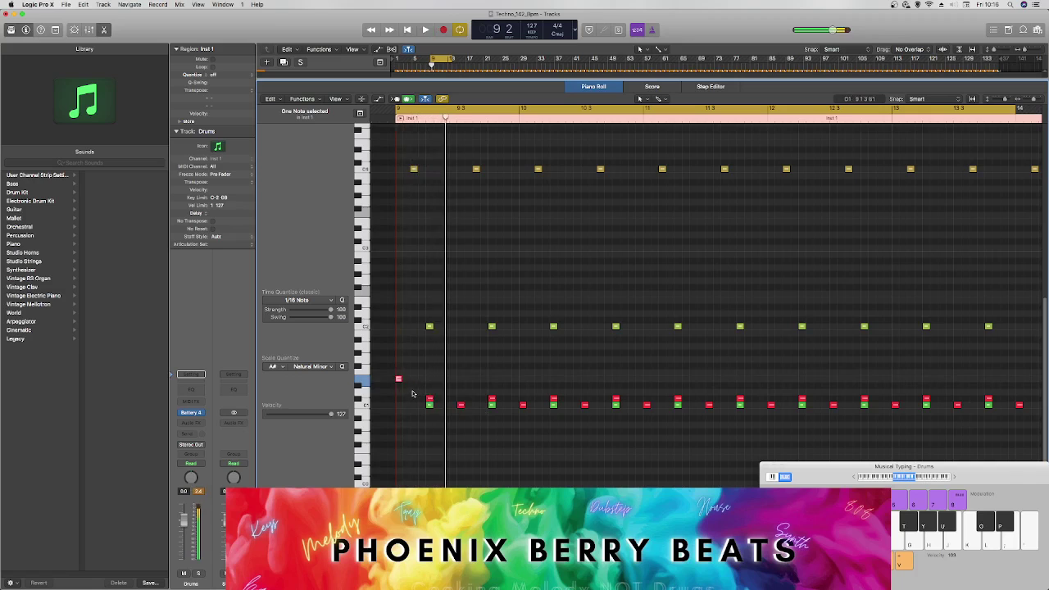
key("space")
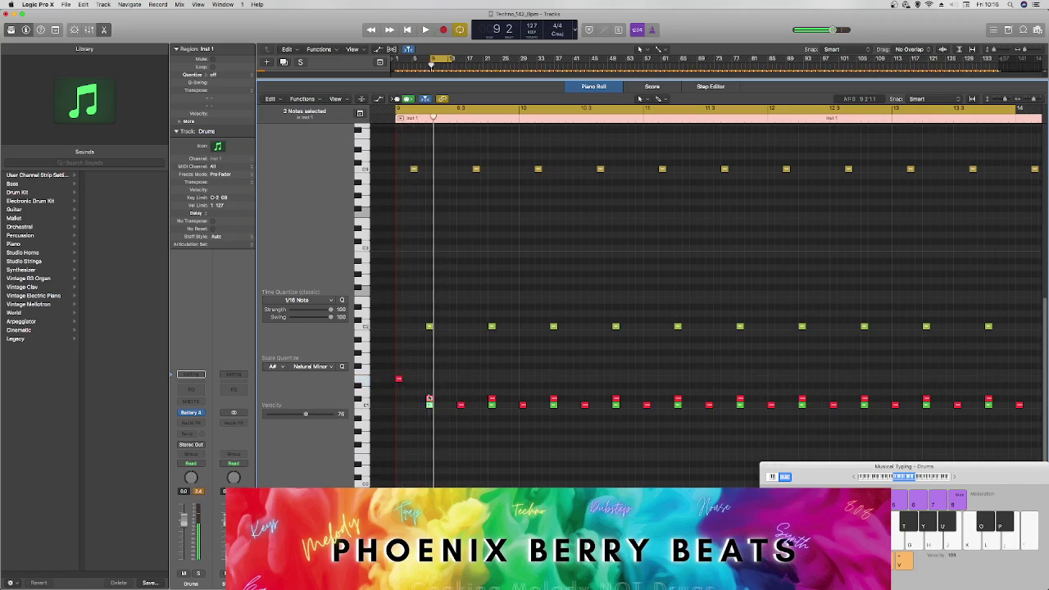
Step: Raise the remaining C1 and C#1 drum notes four semitones to E1 and F1, playing the pattern to check it
left_click_drag(428, 403, 879, 428)
key("space")
key("space")
left_click_drag(461, 407, 461, 380)
key("space")
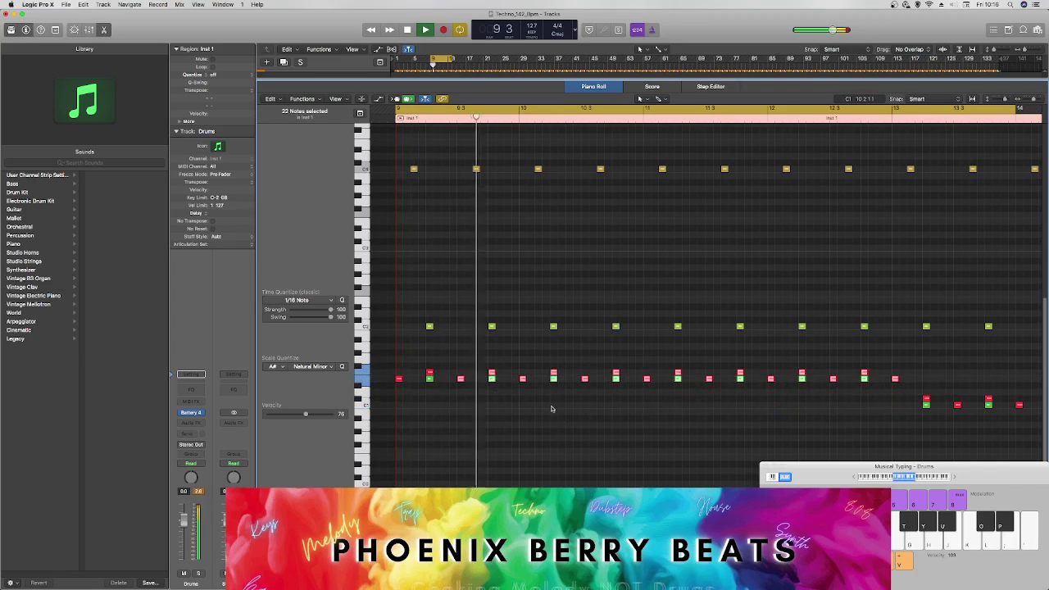
left_click(416, 397)
key("space")
key("space")
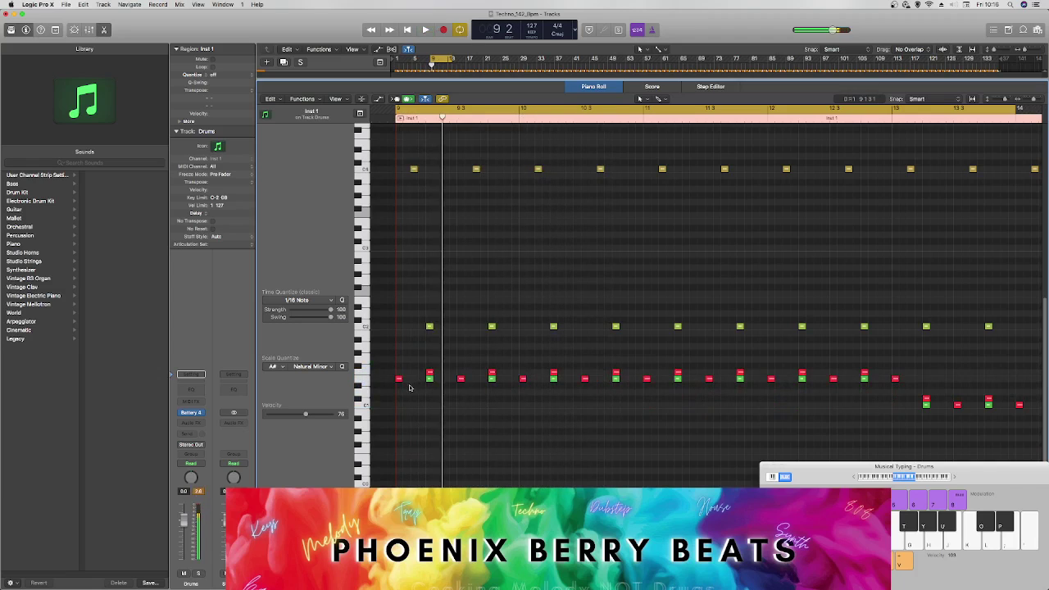
left_click_drag(1021, 432, 925, 379)
key("super+a")
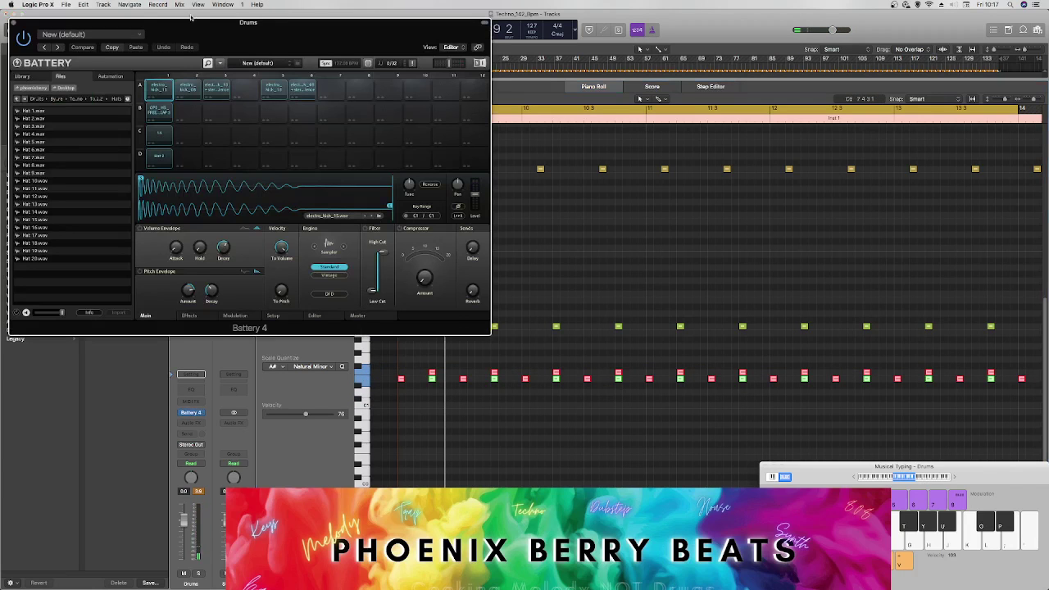
Step: Browse the Techno samples in Battery, checking the drum folders of OPS - Hardstyle Freebie Vol. 1 and the Techno House samples
key("y")
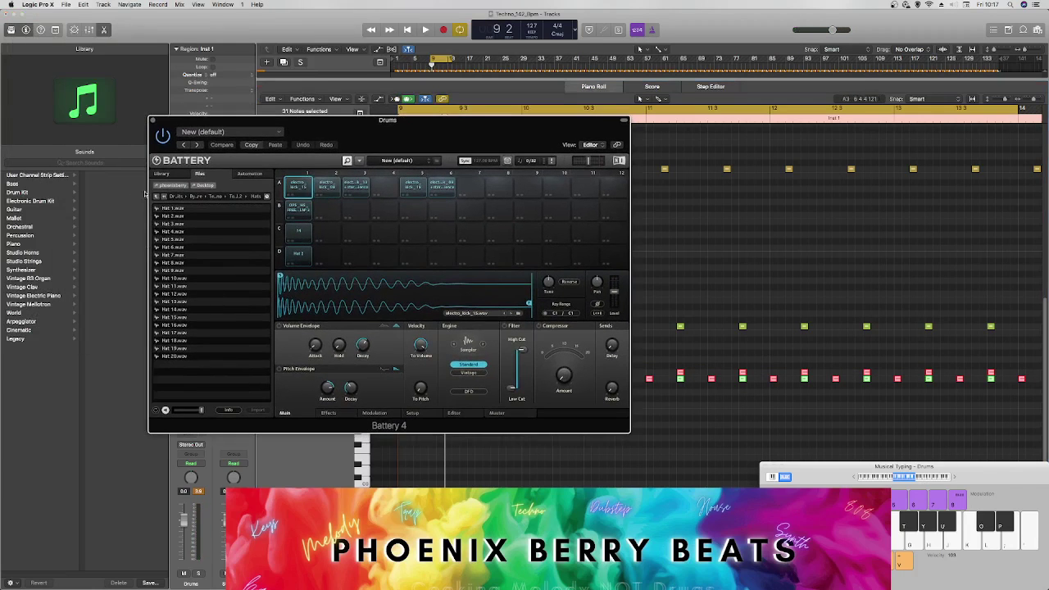
left_click(157, 197)
left_click(157, 197)
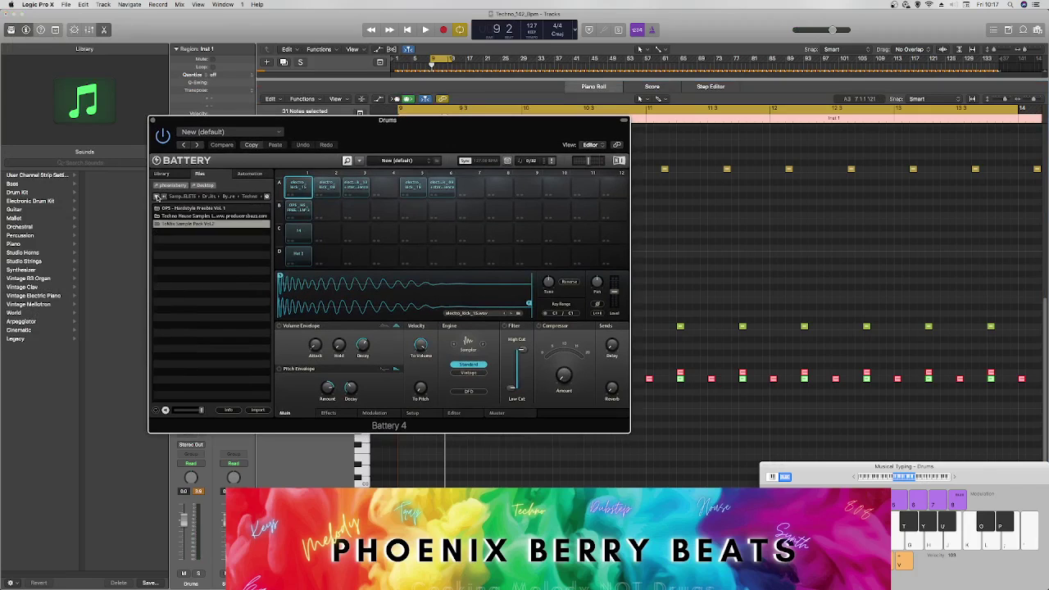
double_click(185, 209)
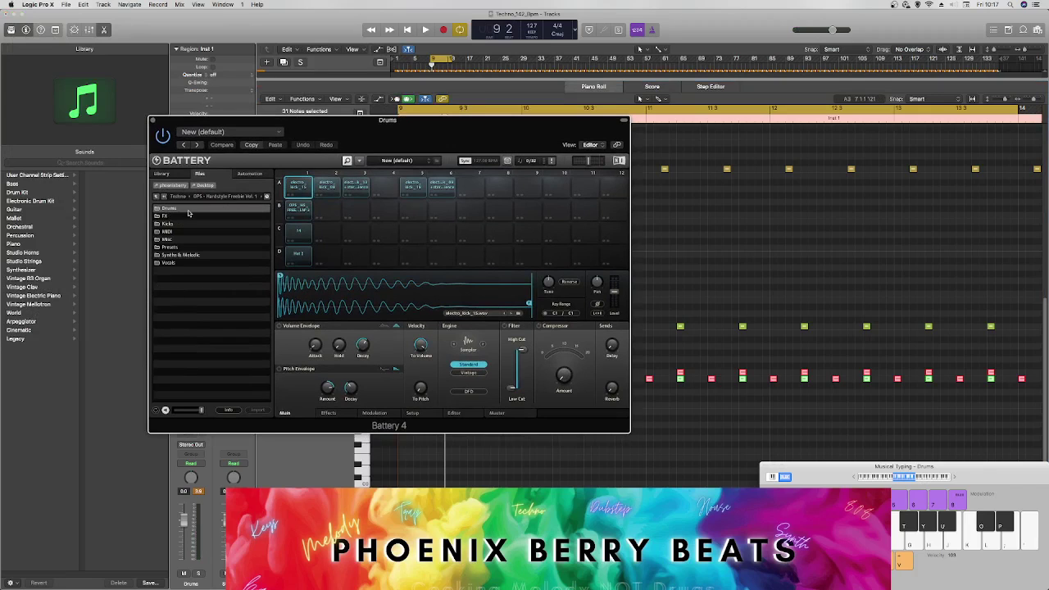
double_click(184, 210)
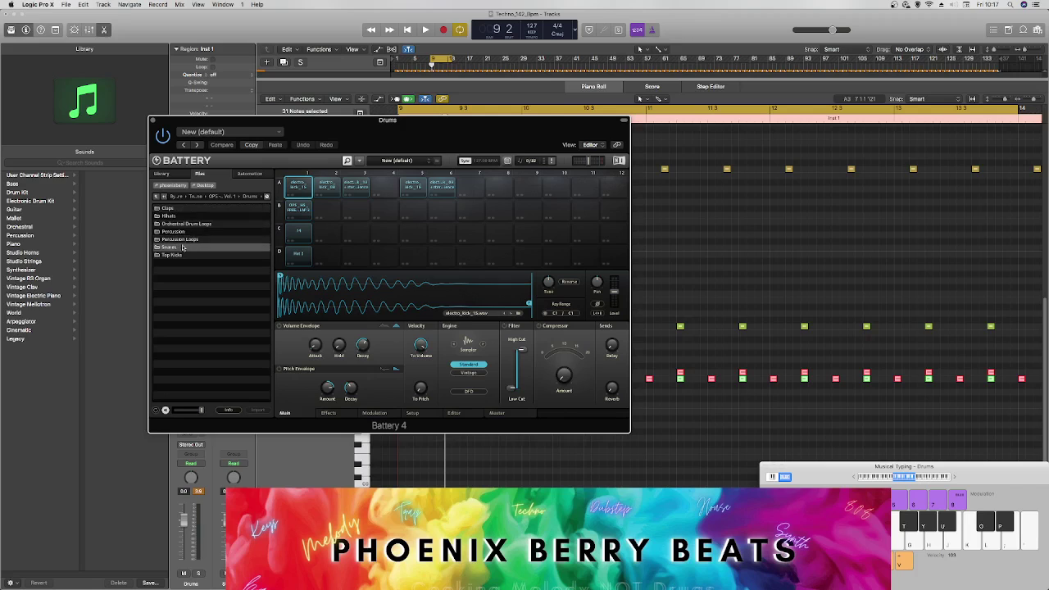
double_click(184, 255)
left_click_drag(184, 239, 168, 197)
left_click(157, 197)
left_click(156, 198)
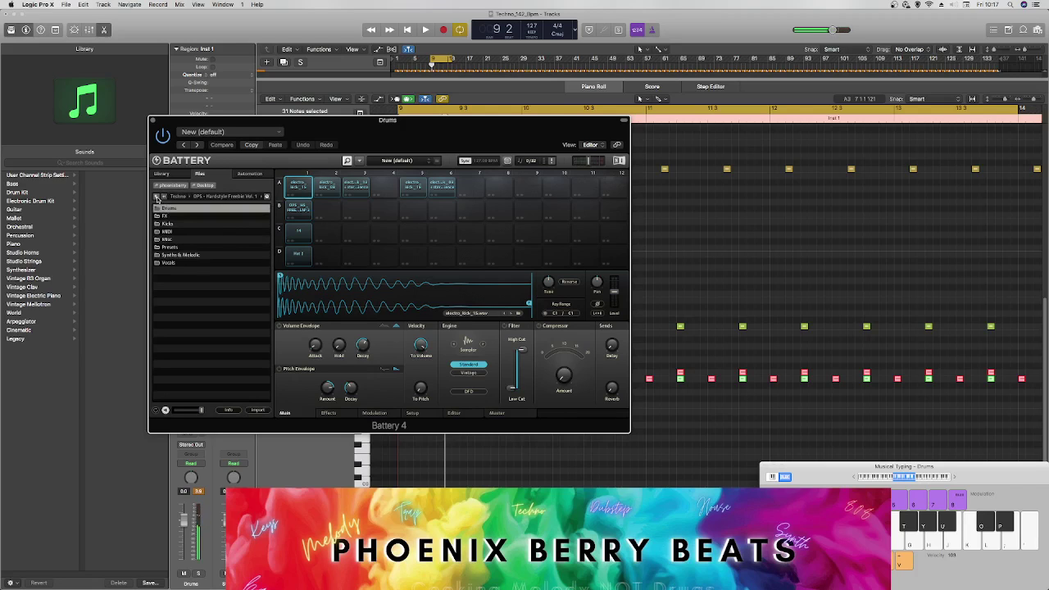
left_click(157, 198)
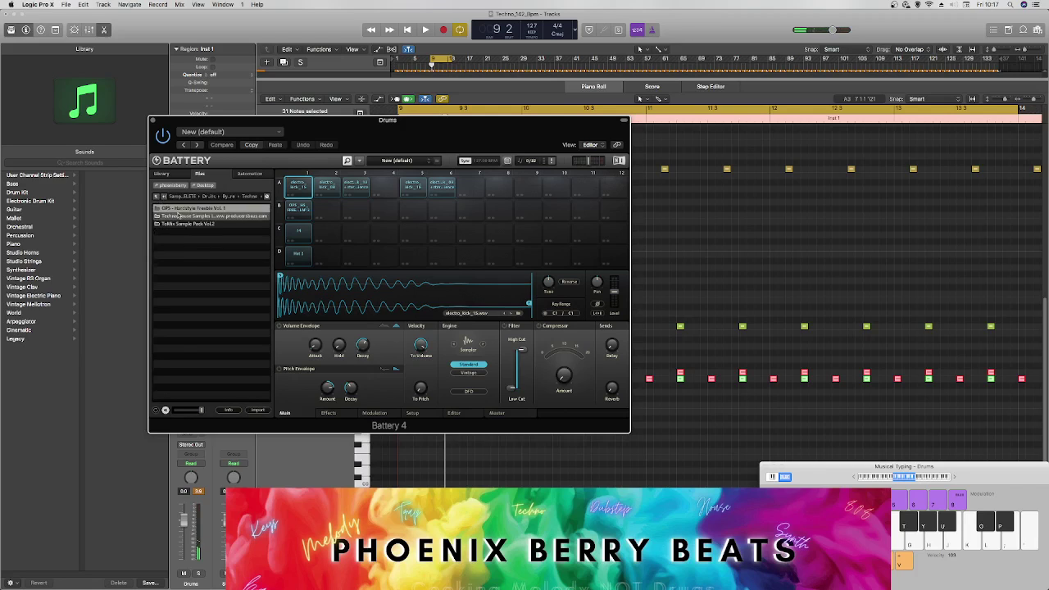
double_click(178, 215)
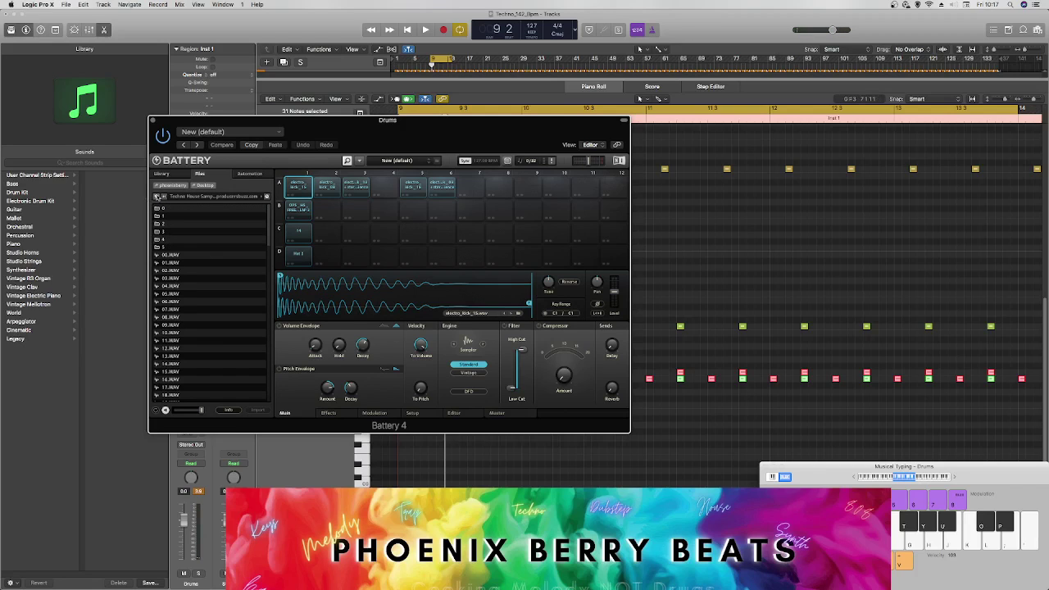
left_click(155, 197)
Step: Load Kick 1.wav from the Kicks folder of ToMix Sample Pack Vol.2 into Battery cell A4 and uncover the Piano Roll
double_click(171, 223)
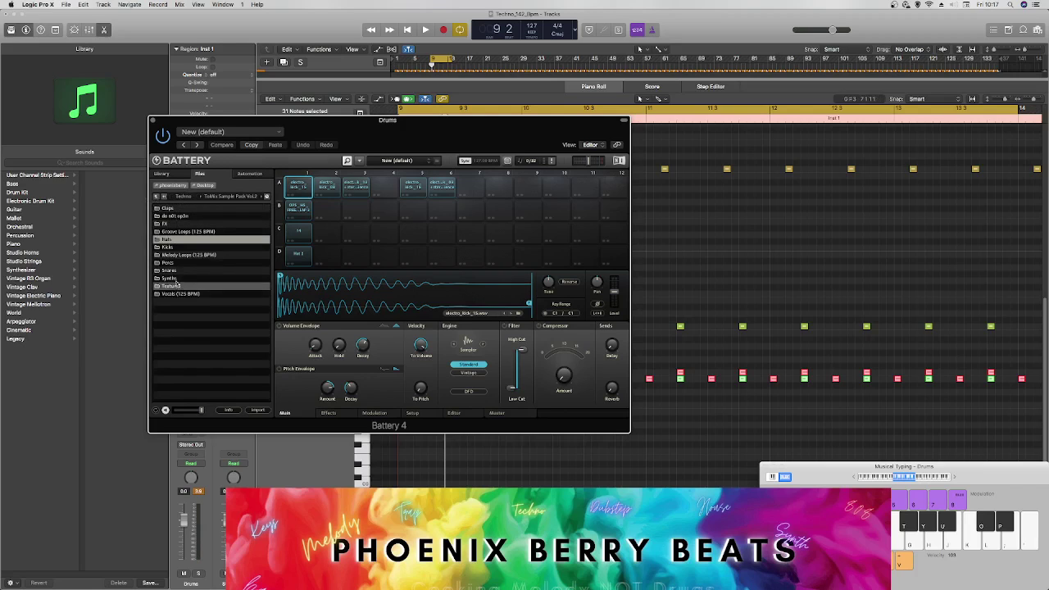
double_click(168, 246)
left_click(175, 215)
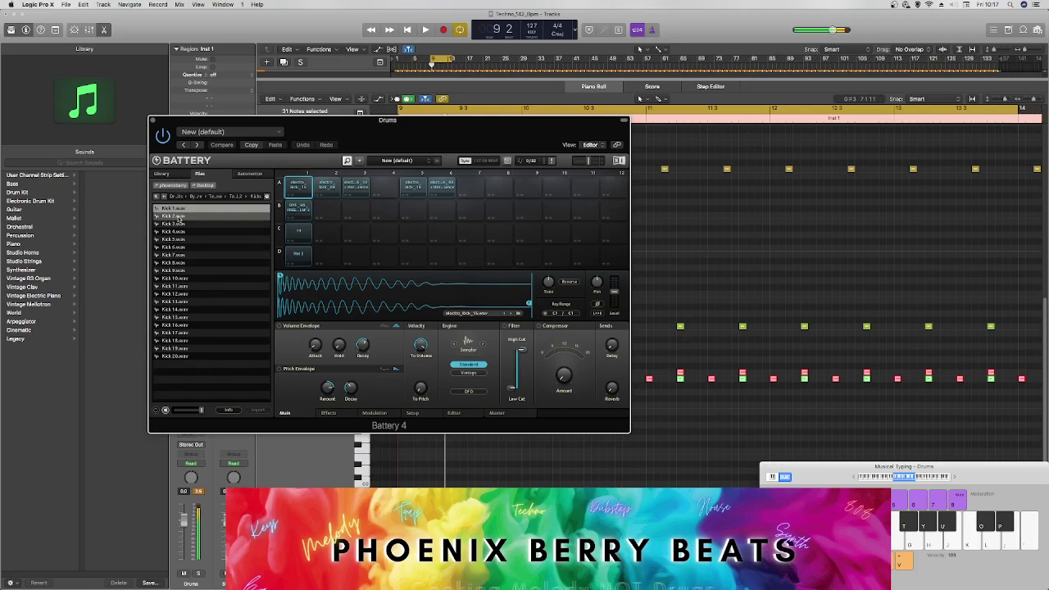
left_click(185, 209)
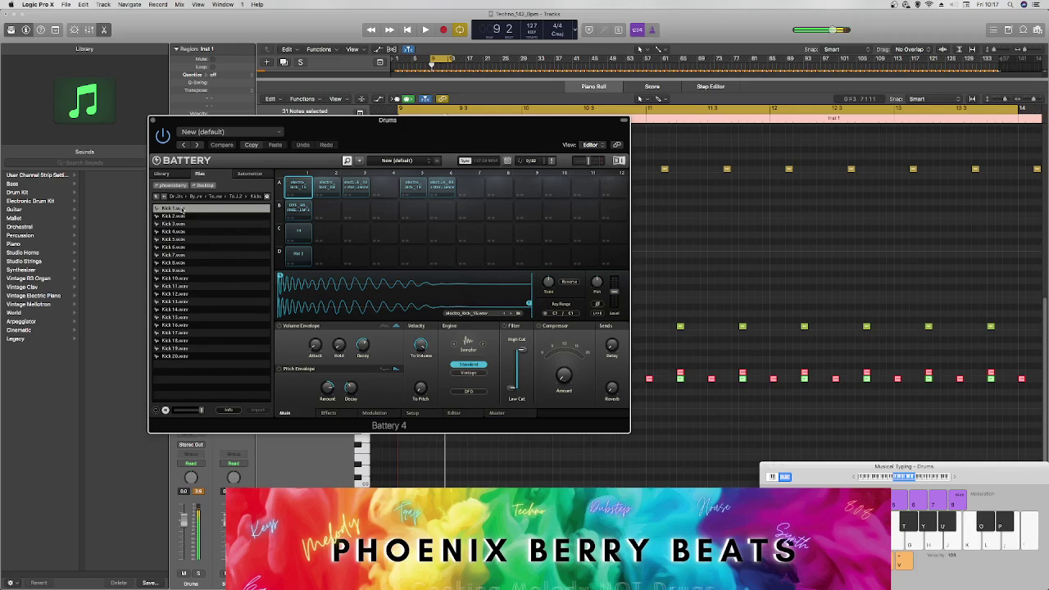
mouse_move(393, 191)
left_mouse_down()
mouse_move(475, 194)
mouse_move(388, 191)
left_mouse_up()
left_click_drag(388, 121, 461, 441)
Step: Lower the selected E1 and F1 drum notes one semitone to D#1 and E1 and play the pattern
mouse_move(401, 380)
left_mouse_down()
mouse_move(401, 371)
mouse_move(399, 385)
left_mouse_up()
key("space")
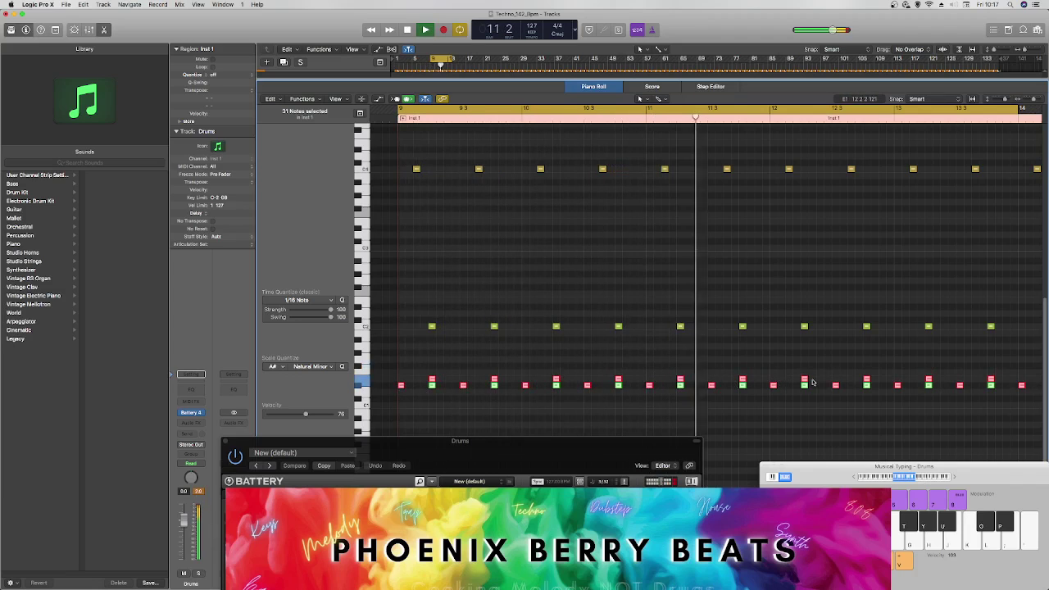
key("space")
Step: Raise the ten red E1 notes to F#1 and play the drum pattern
left_click(995, 400)
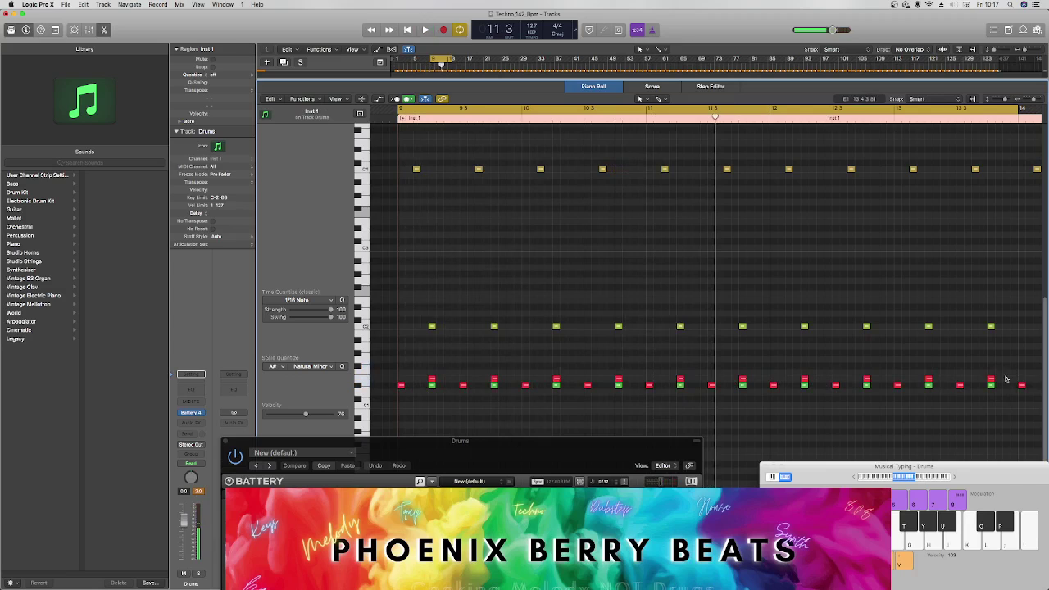
left_click_drag(1006, 378, 432, 365)
key("shift+space")
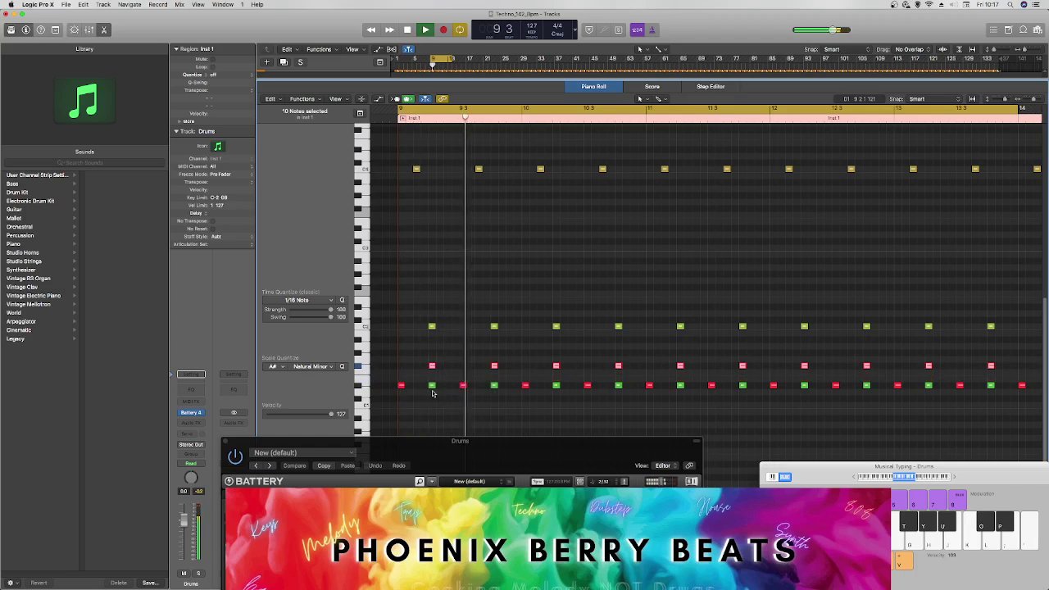
key("space")
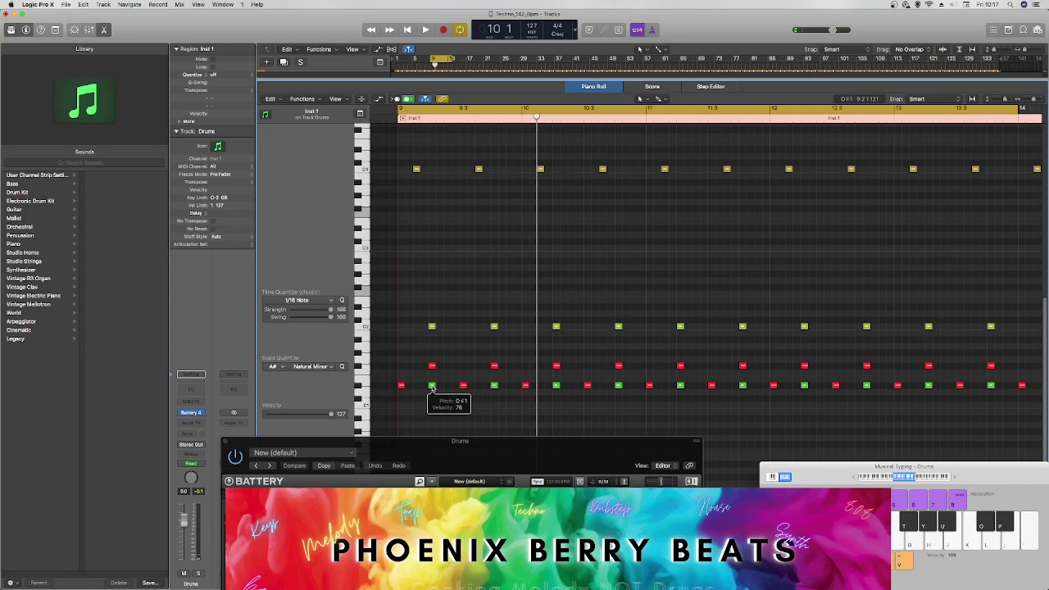
Step: Delete all the green low-velocity D#1 notes from the drum pattern, keeping the red D#1 notes
left_click(433, 386)
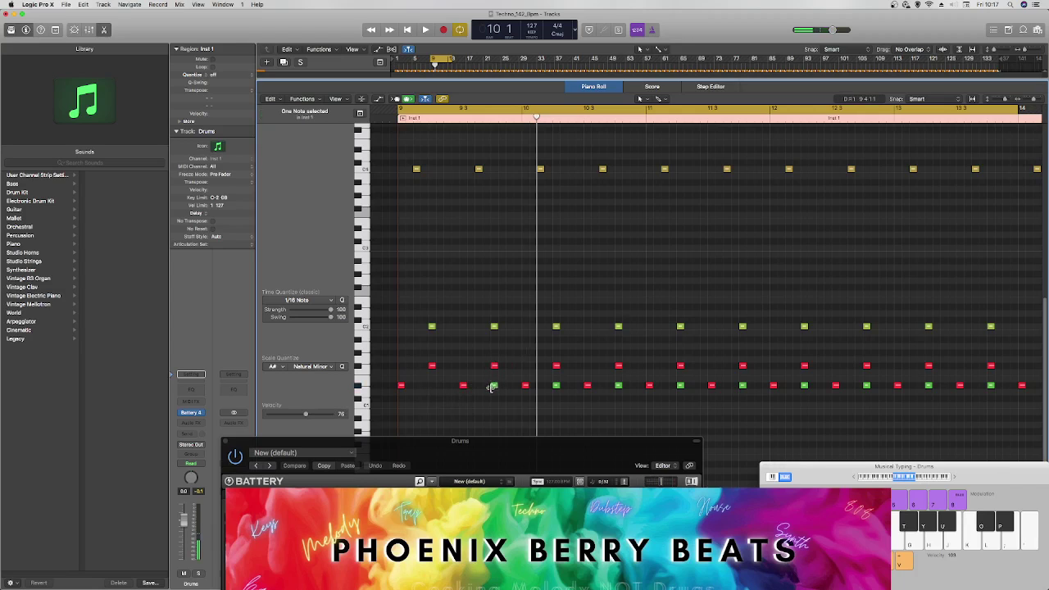
left_click_drag(491, 387, 555, 386)
left_click_drag(623, 386, 677, 383)
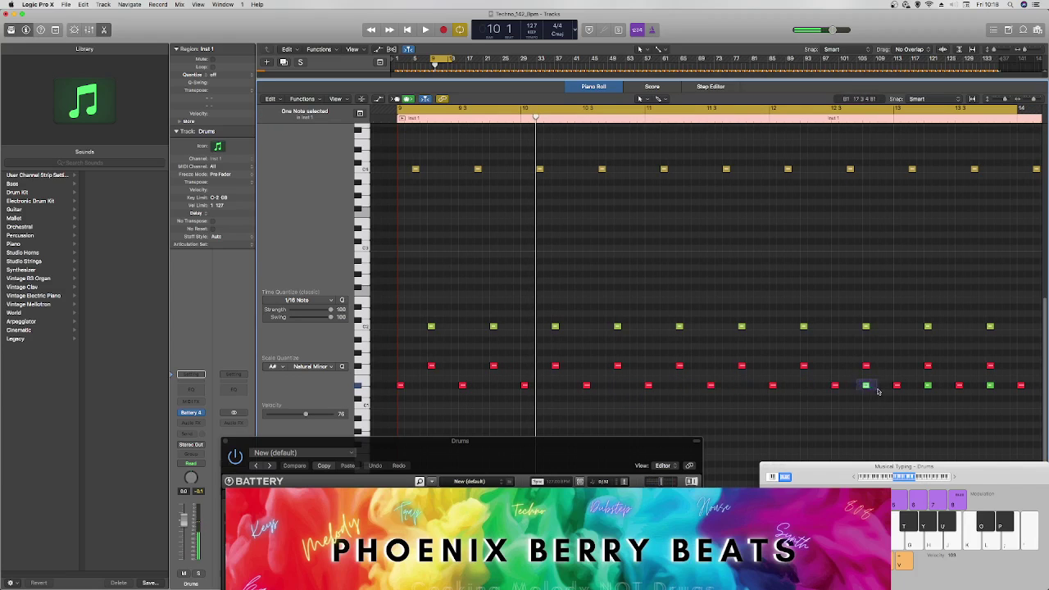
left_click_drag(942, 382, 967, 384)
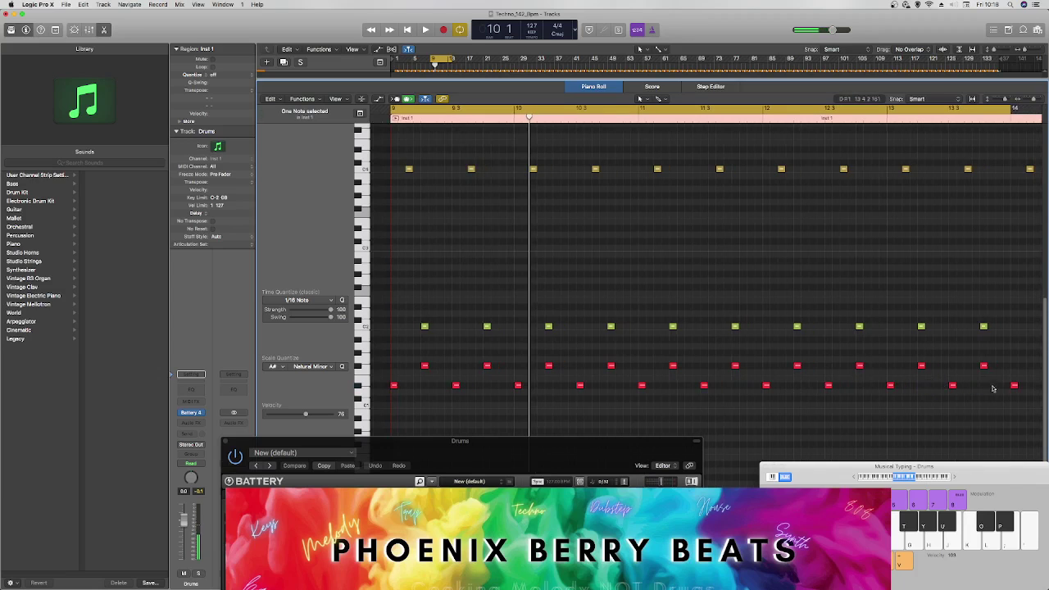
Step: Move all the red F#1 notes down to D#1 to form one kick row and play the pattern
left_click_drag(882, 370, 989, 380)
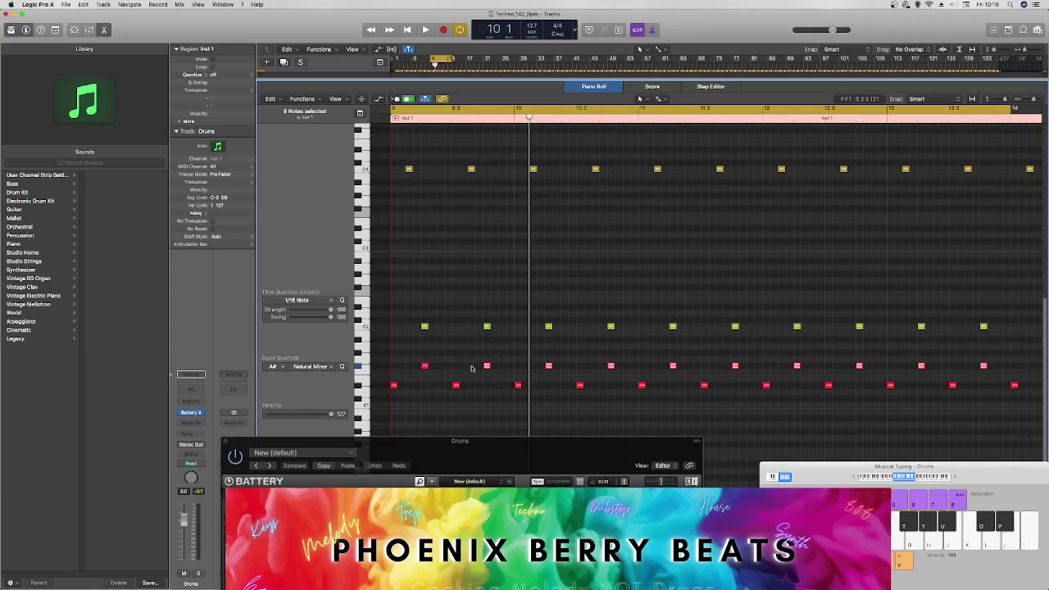
left_click_drag(487, 366, 482, 385)
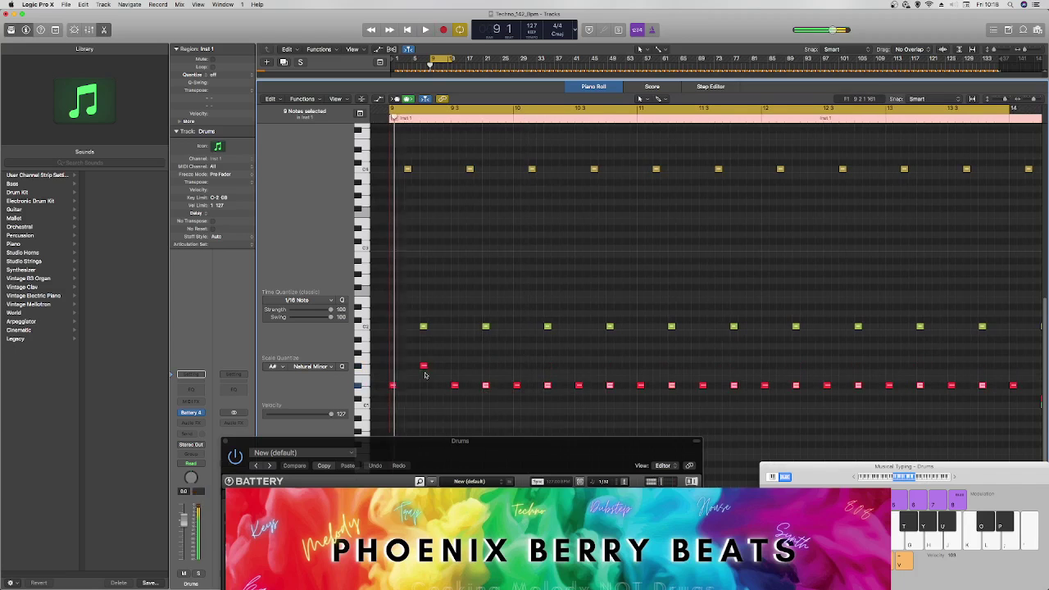
key("space")
left_click_drag(423, 365, 424, 388)
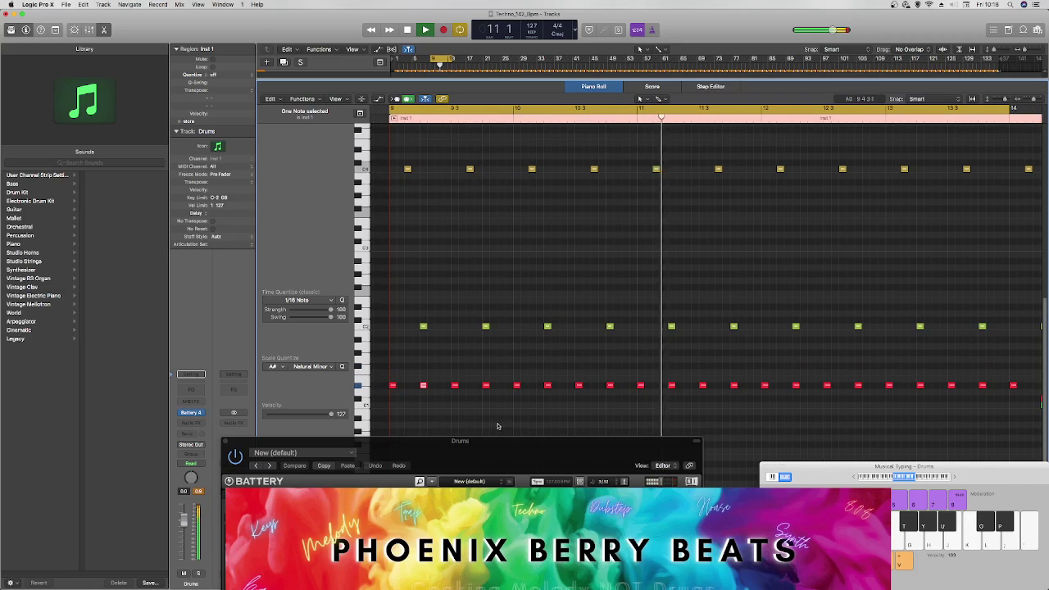
Step: Bring Battery into view and audition the samples Kick 2.wav through Kick 11.wav
left_click_drag(524, 445, 515, 273)
left_click(258, 361)
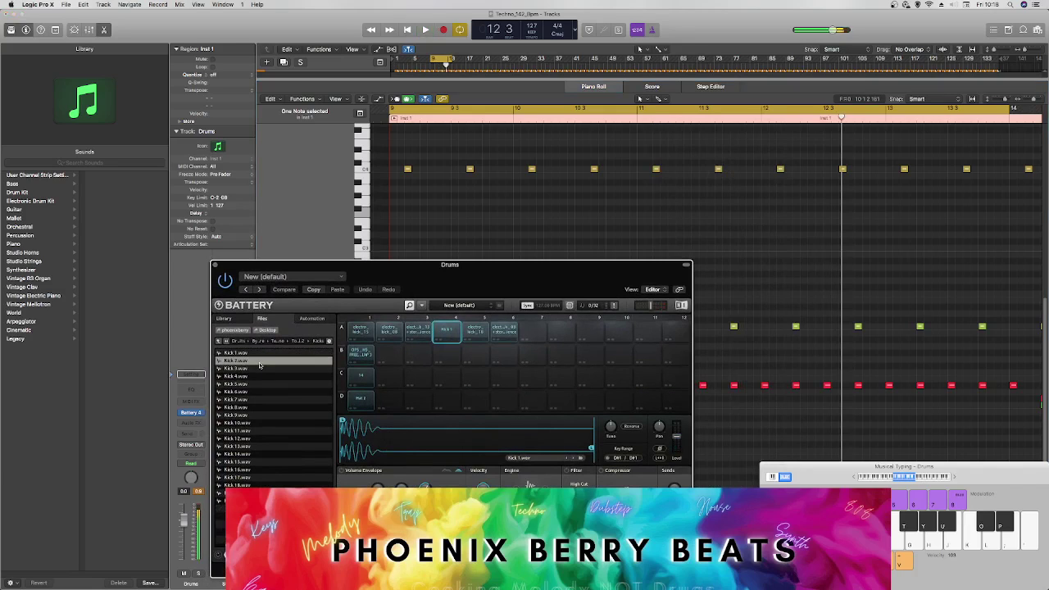
key("Down")
key("Down")
key("Down")
key("Down")
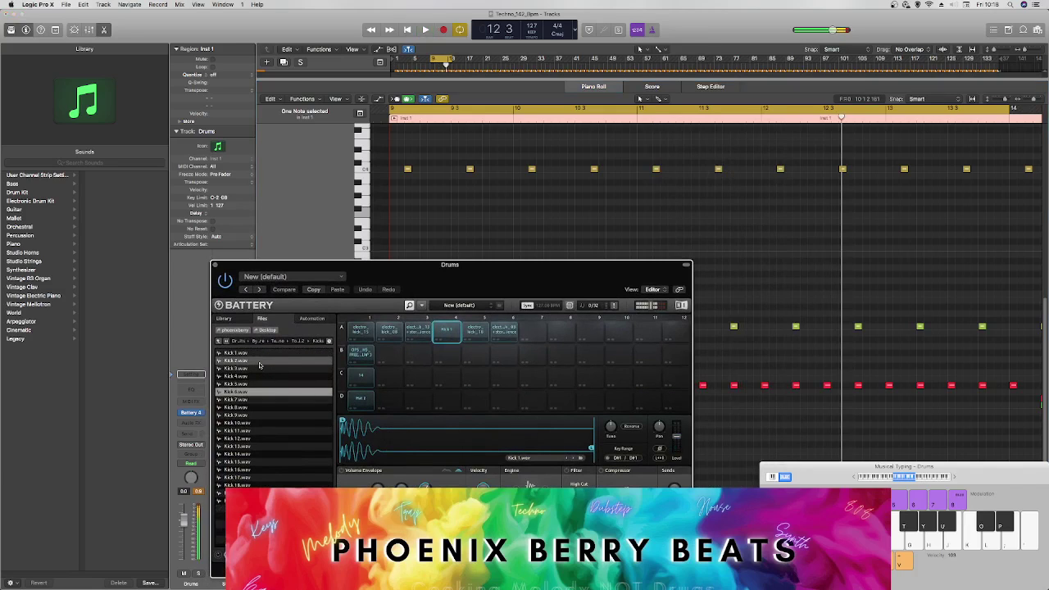
key("Down")
key("Down")
key("Down")
key("Down")
key("Down")
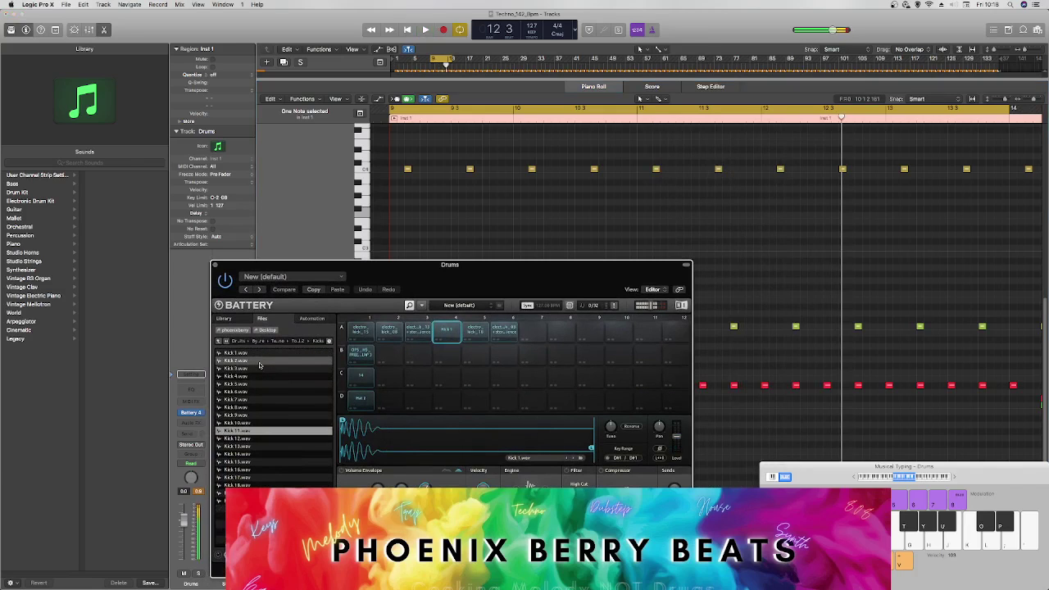
Step: Compare Kick 11.wav to Kick 13.wav by ear, loading Kick 11 into cell A7 and Kick 12 into cell A8
key("Down")
key("Down")
key("Up")
key("Up")
key("Down")
key("Up")
key("Down")
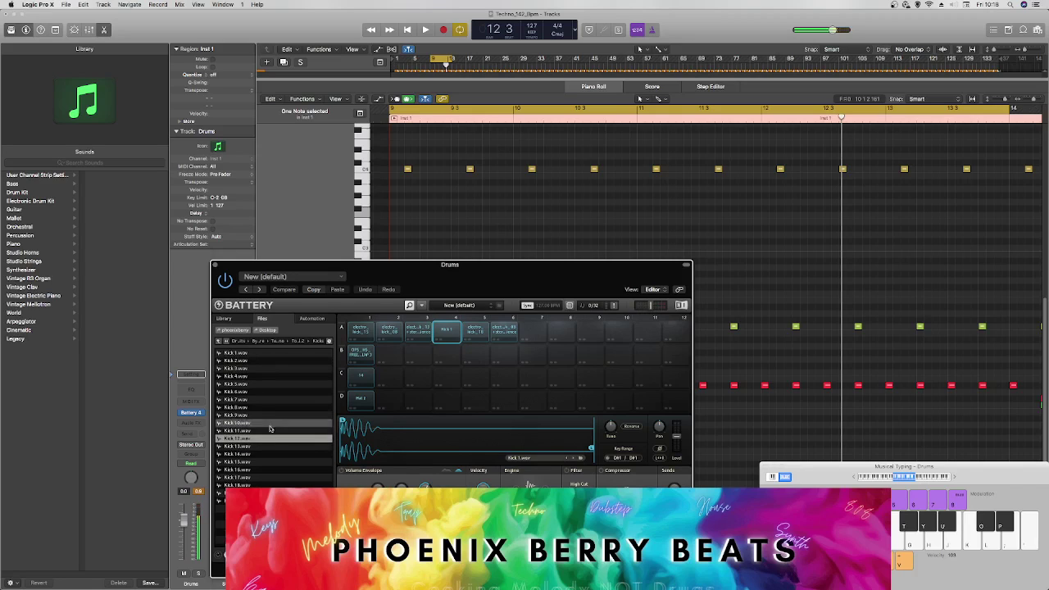
left_click_drag(269, 428, 532, 330)
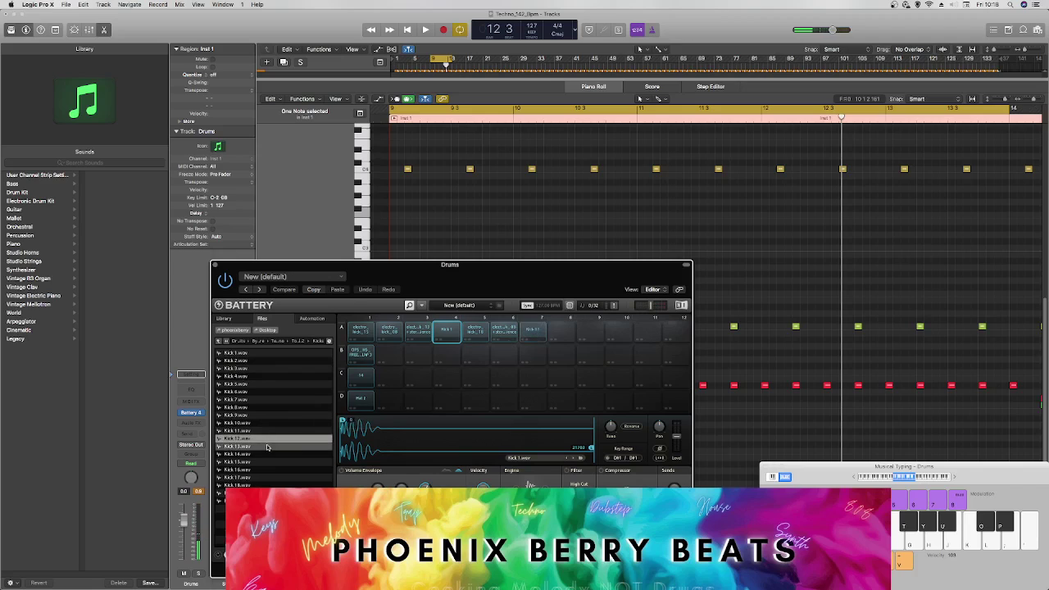
left_click_drag(404, 429, 561, 336)
Step: Audition the remaining kick samples from Kick 13.wav onward and close Battery
key("Down")
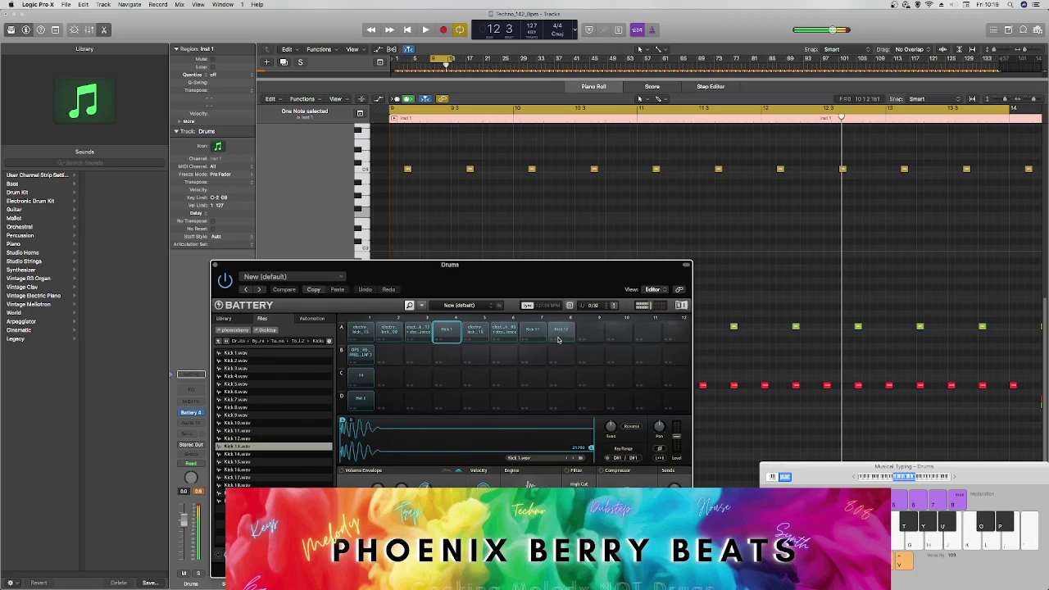
key("Down")
key("Down")
key("Down")
key("Down")
key("Down")
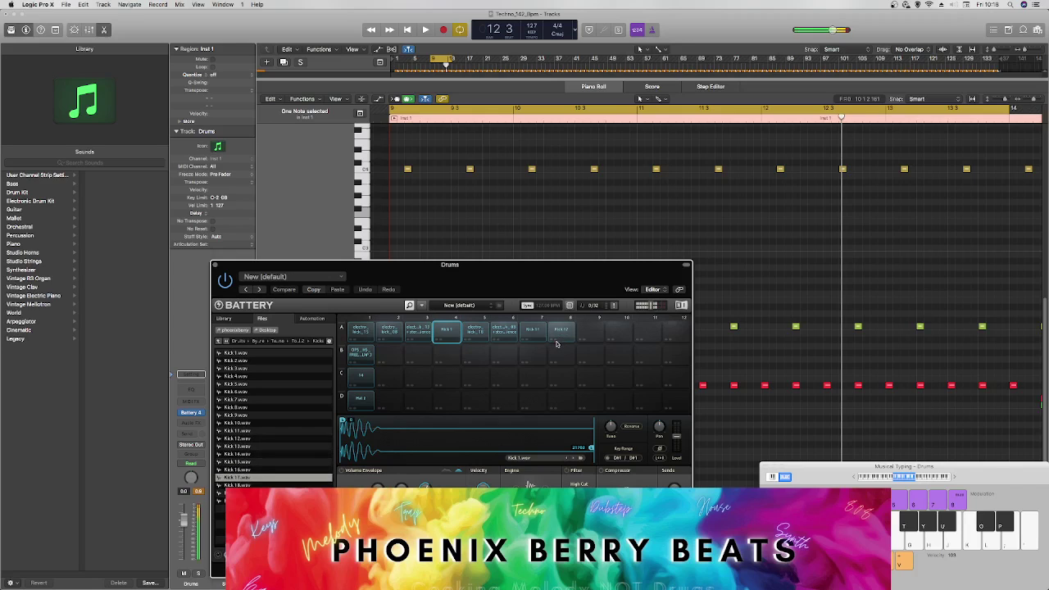
key("Down")
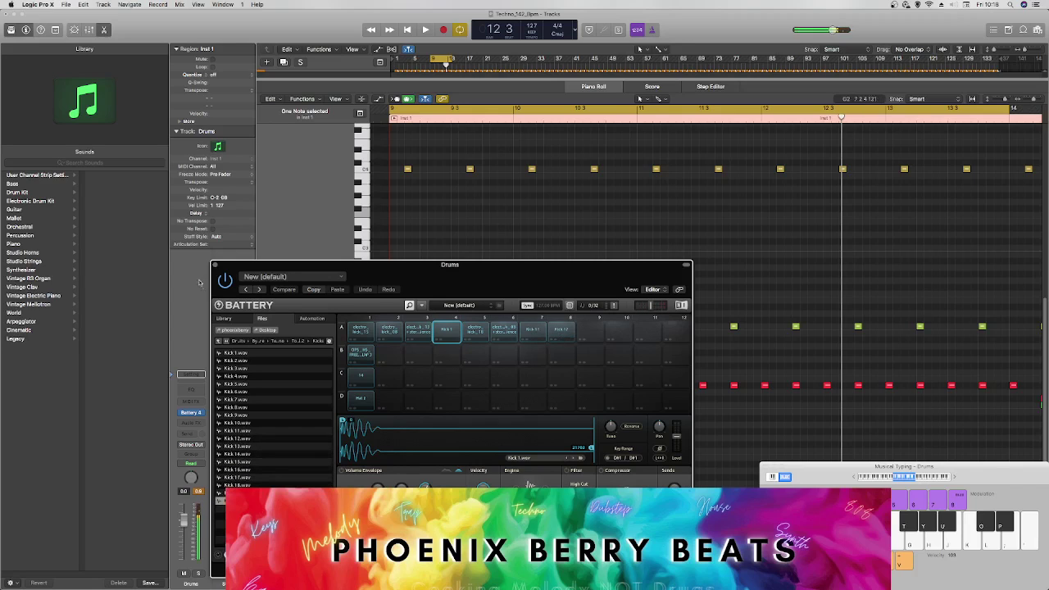
left_click(214, 266)
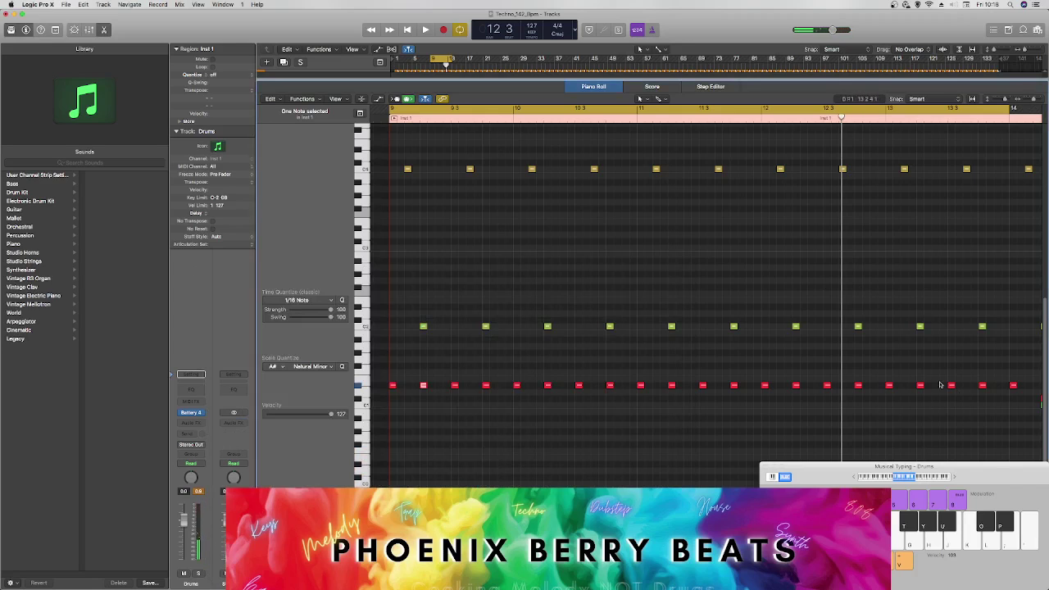
Step: Try moving all the D#1 kick notes up to G1, listen to the pattern, and undo the move
left_click_drag(1027, 405, 402, 362)
key("space")
key("space")
key("space")
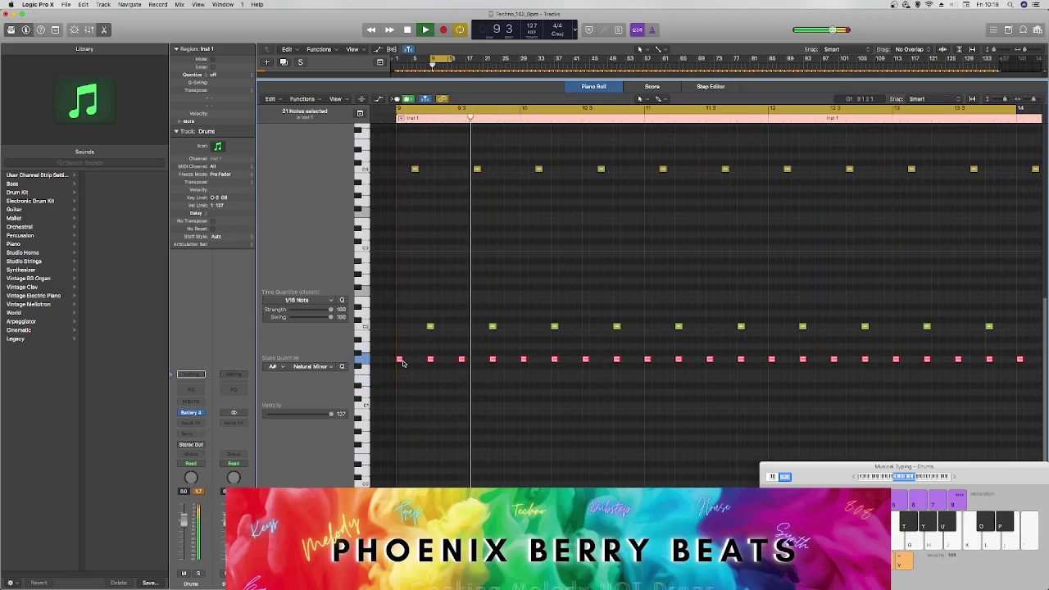
key("space")
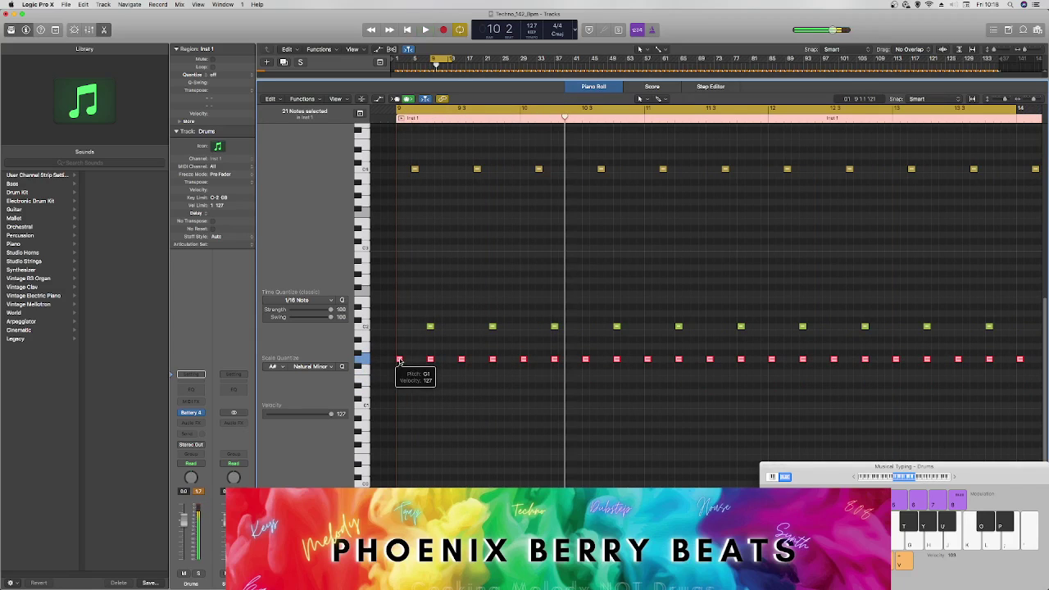
key("super+z")
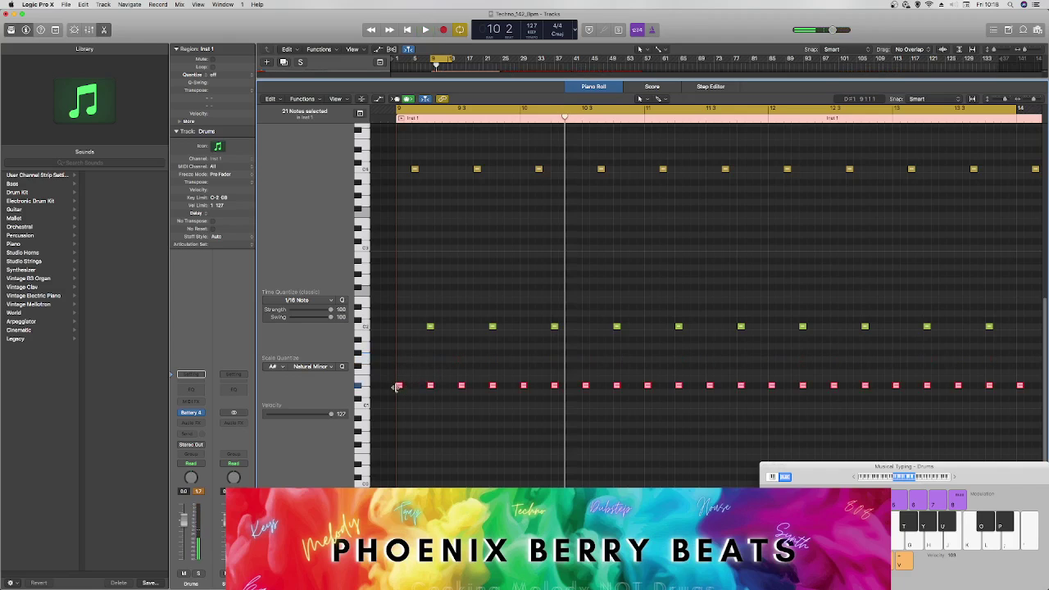
Step: Copy the D#1 kick notes to G1, keeping overlapped notes, and delete the copies on beats 1 and 3 up to bar 12
left_click_drag(399, 388, 399, 361)
left_click(390, 358)
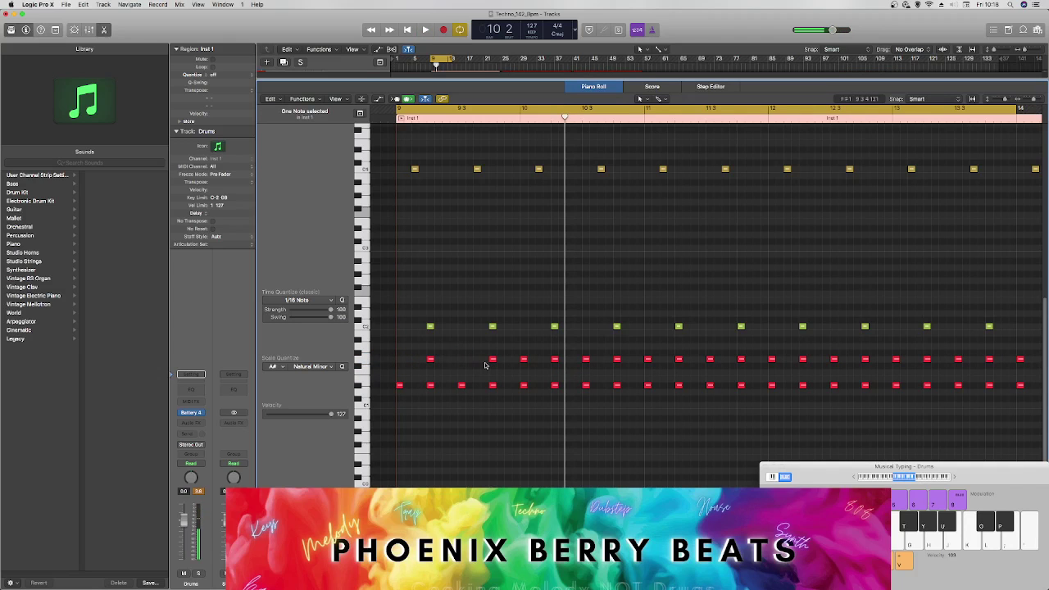
key("space")
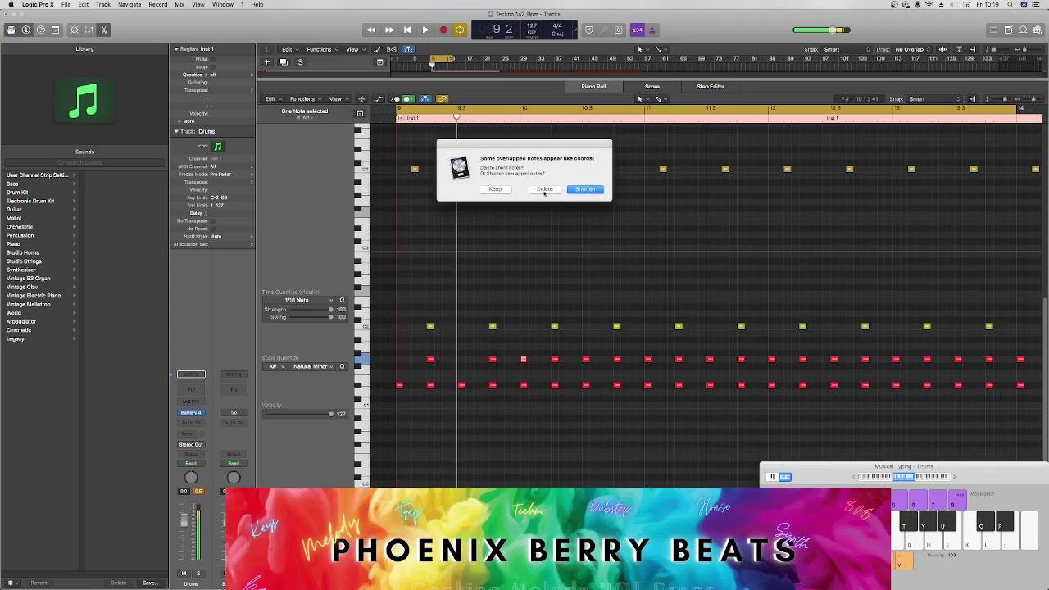
left_click(502, 190)
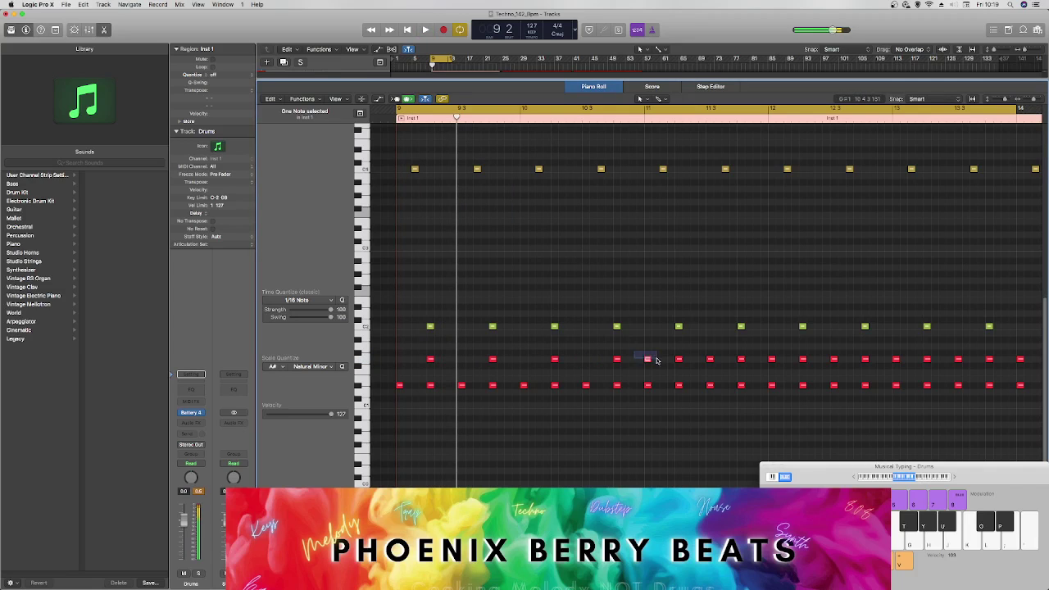
left_click(771, 359)
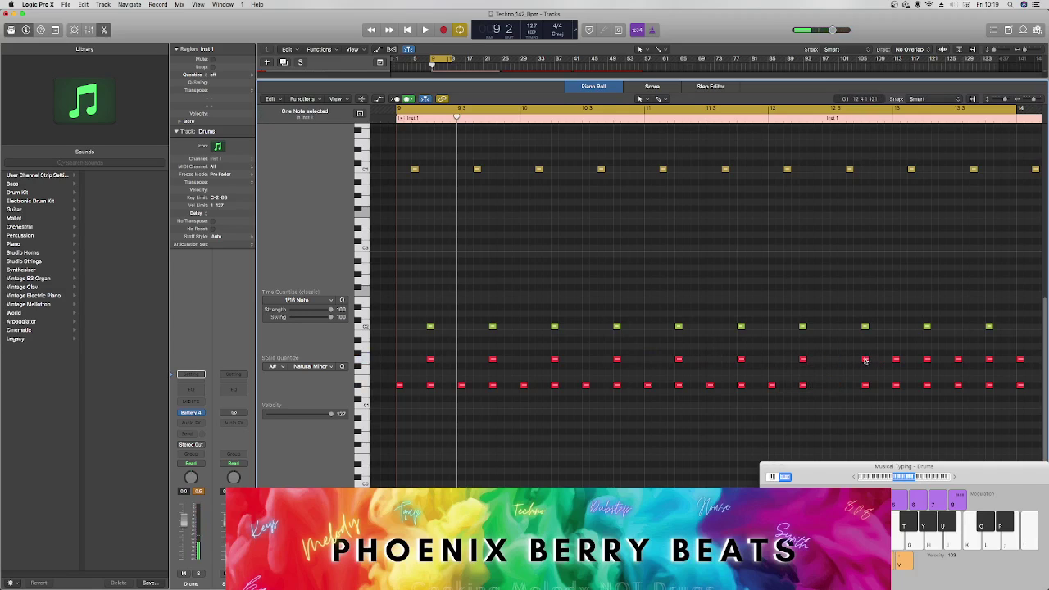
Step: Delete the remaining G1 notes on beats 1 and 3 from mid bar 12 through bar 14 and play the pattern
left_click_drag(864, 361, 830, 388)
left_click_drag(896, 360, 864, 360)
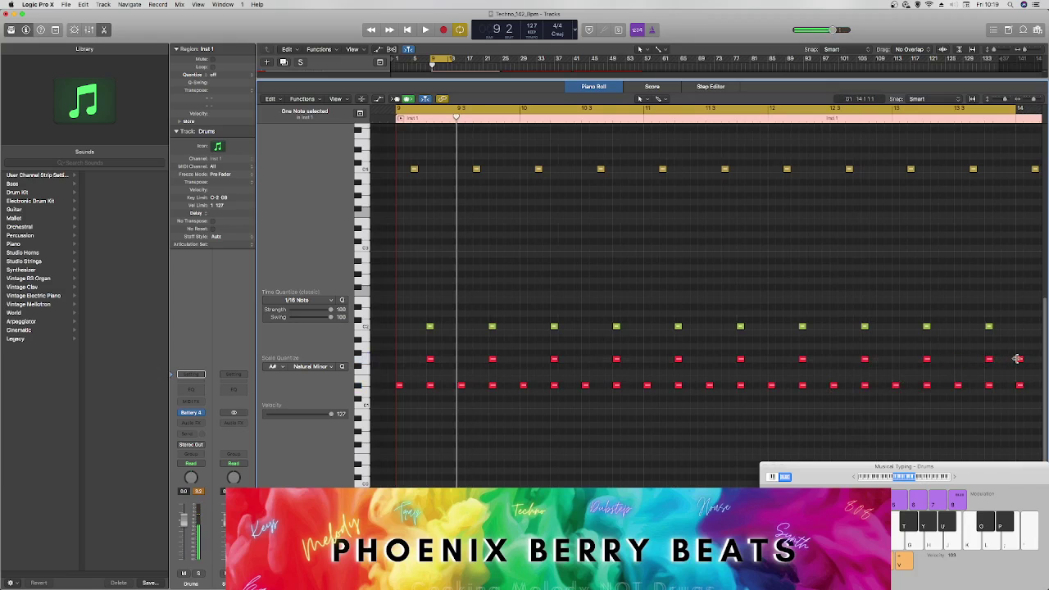
scroll(995, 360, "right", 3)
left_click(975, 362)
left_click_drag(929, 360, 1034, 414)
key("Delete")
left_click_drag(940, 396, 956, 366)
key("space")
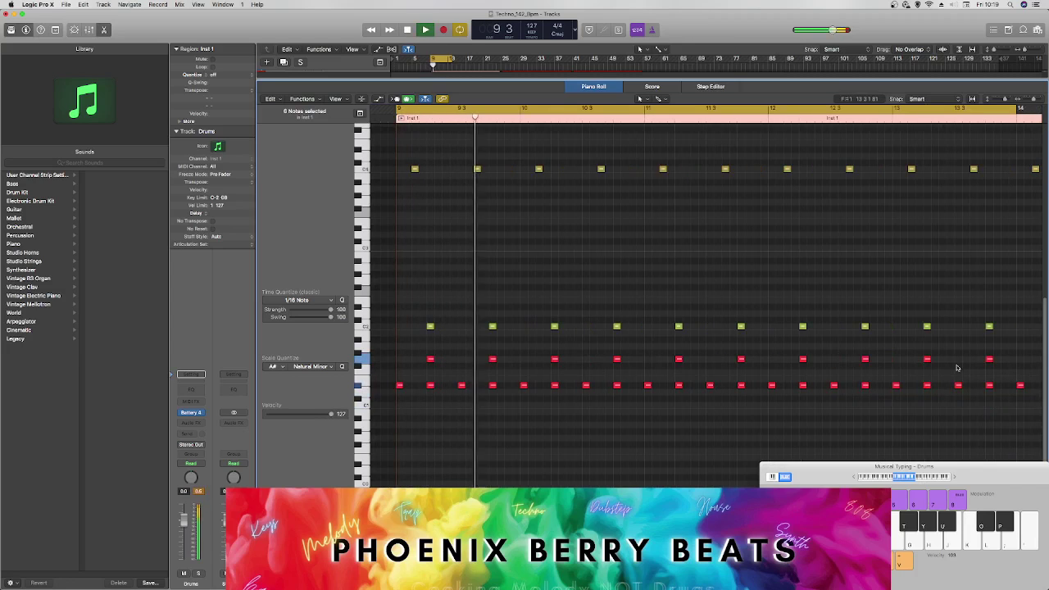
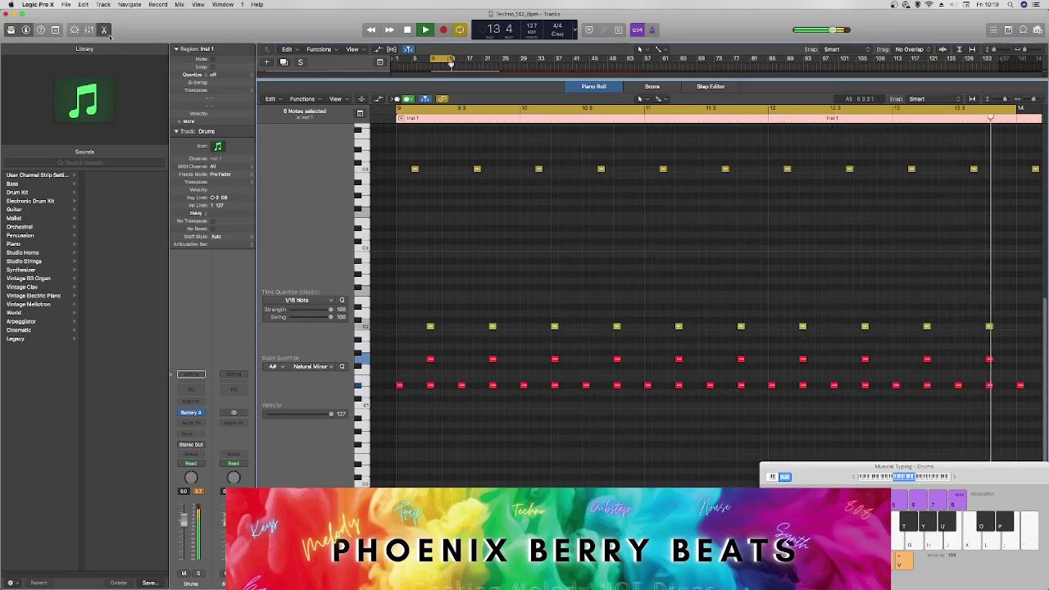
Step: Close the Piano Roll, listen with Drums_bip muted and unmuted, and lower the Water Caves track volume to about -2.9 dB
key("space")
key("p")
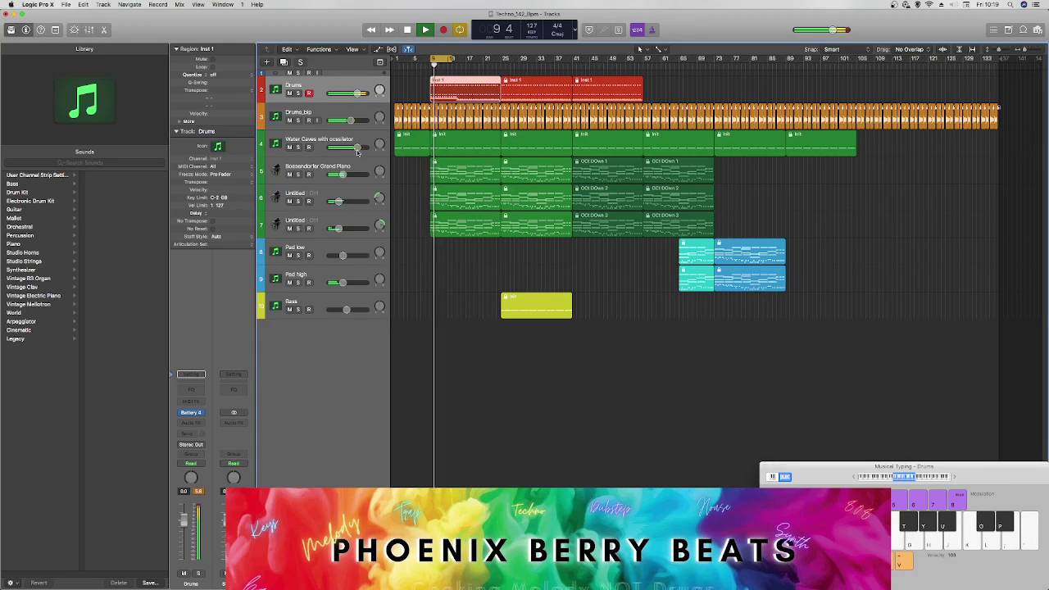
left_click(288, 122)
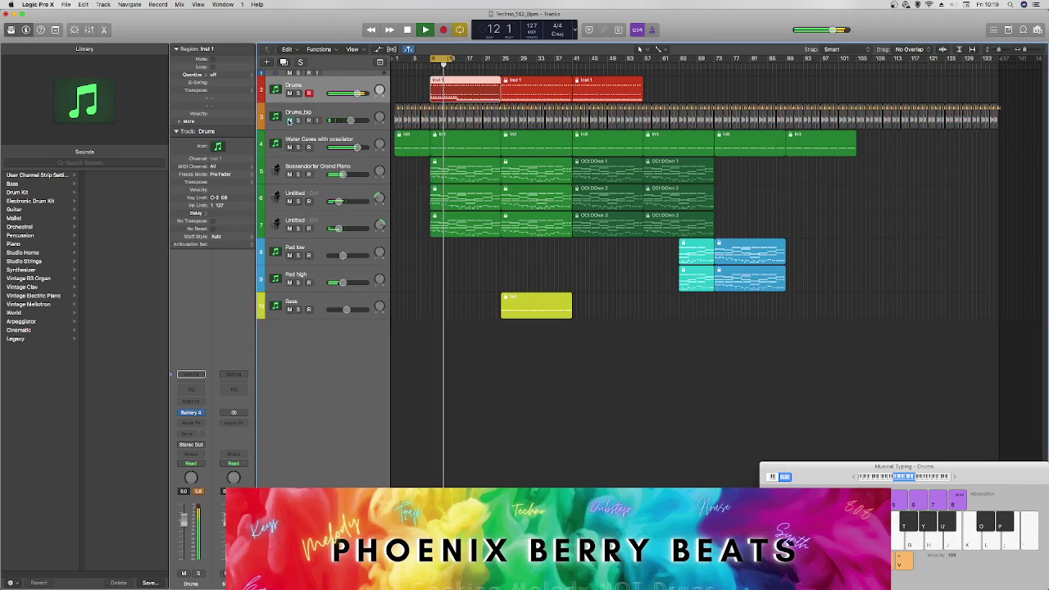
left_click(289, 120)
left_click_drag(358, 147, 352, 147)
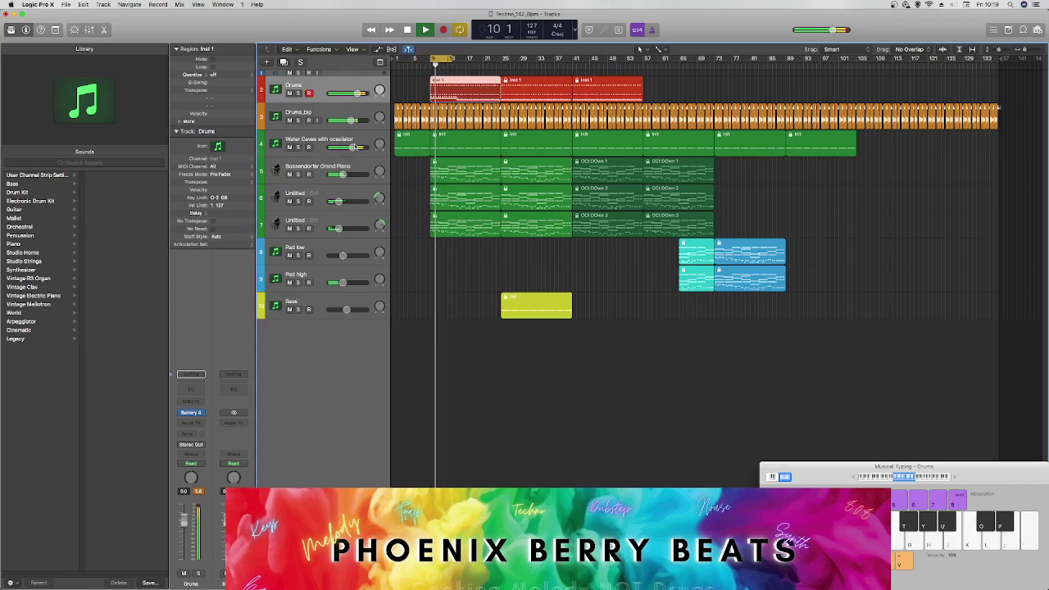
key("space")
Step: Duplicate the Water Caves track and move its first two regions, spanning bars 1 to 25, onto the duplicate
left_click(330, 133)
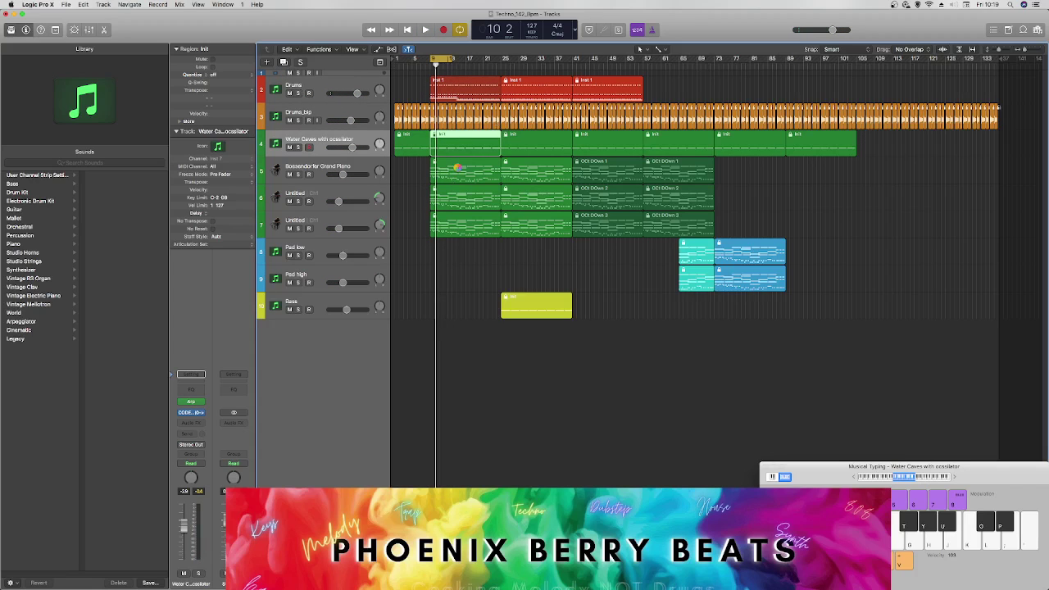
left_click_drag(414, 153, 415, 169)
right_click(415, 170)
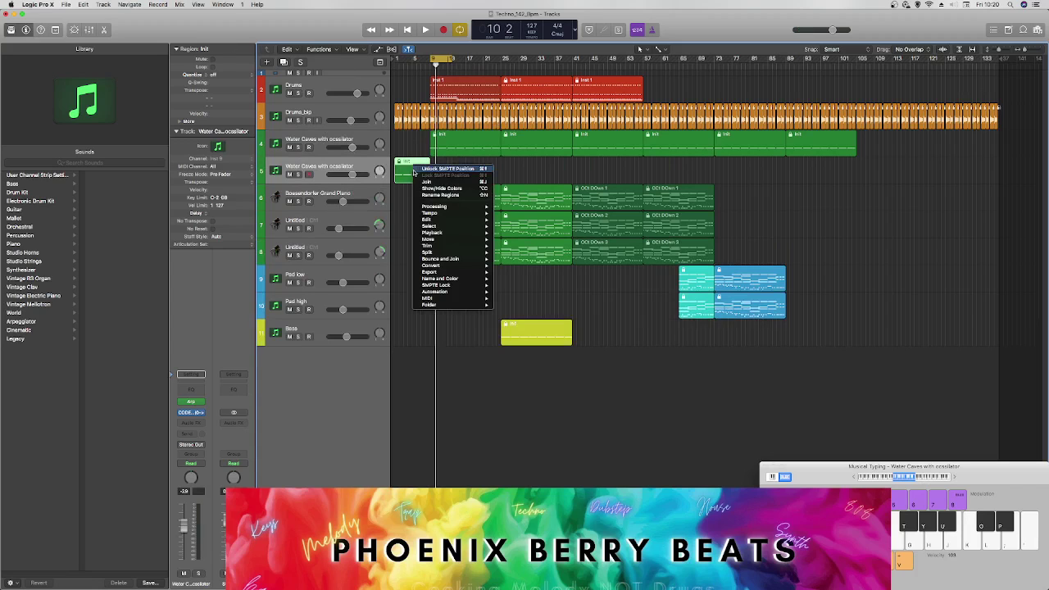
left_click(482, 169)
left_click_drag(447, 145, 443, 175)
left_click(410, 164, "shift")
right_click(409, 162)
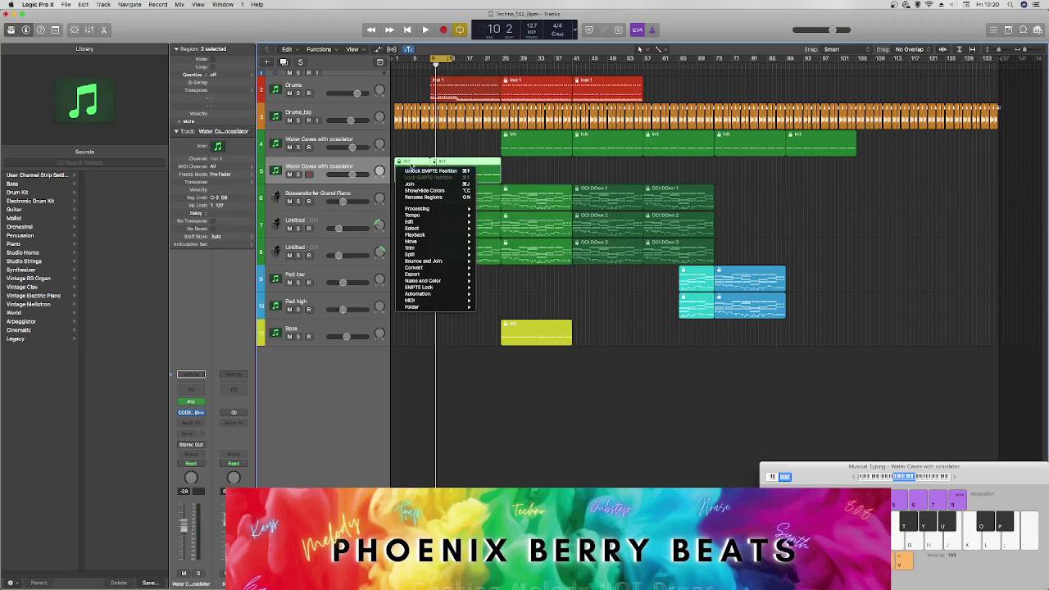
right_click(411, 159)
Step: Insert the Gain utility plug-in as an audio effect on the duplicated Water Caves track
left_click(197, 424)
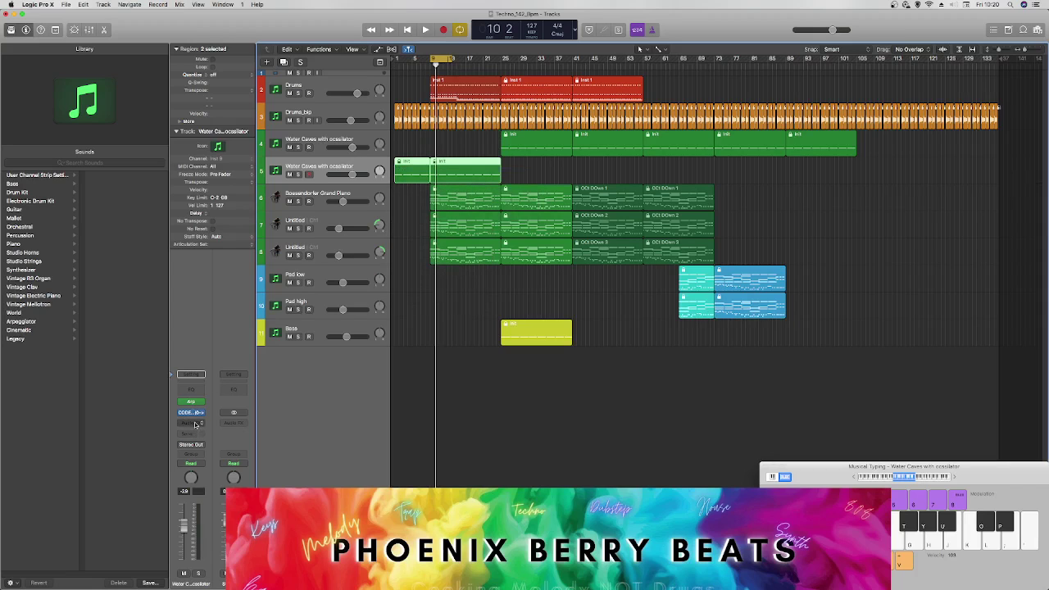
left_click(195, 424)
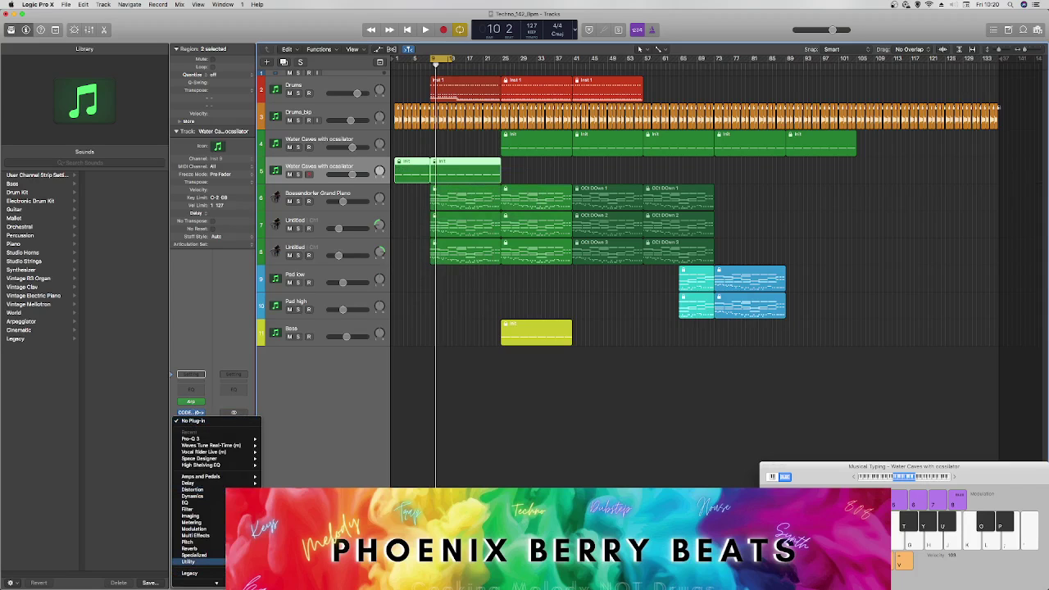
left_click(283, 568)
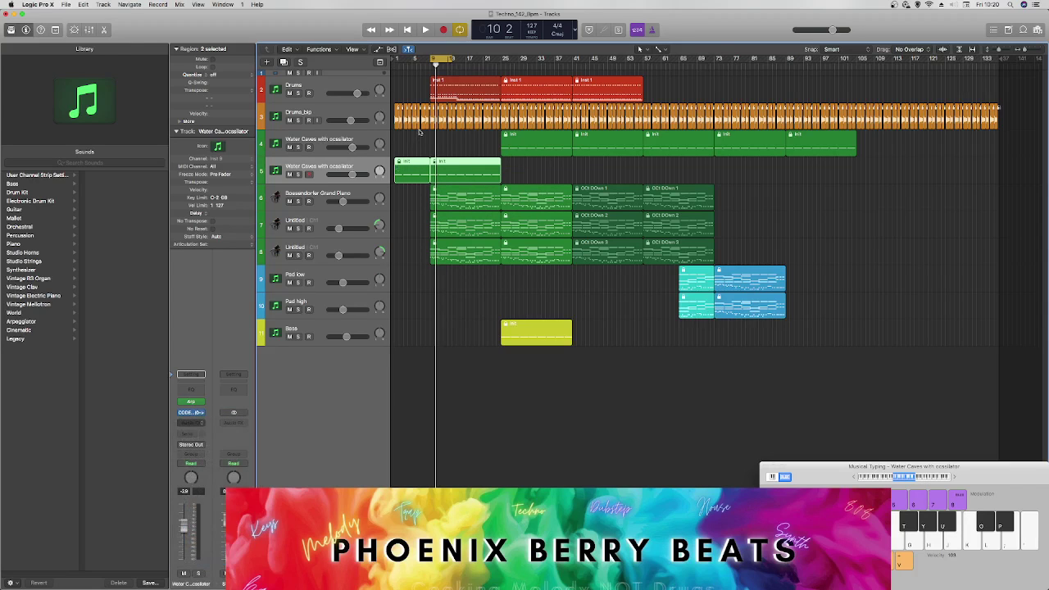
Step: Bounce the two selected regions on the duplicated Water Caves track in place to a new audio track
right_click(450, 168)
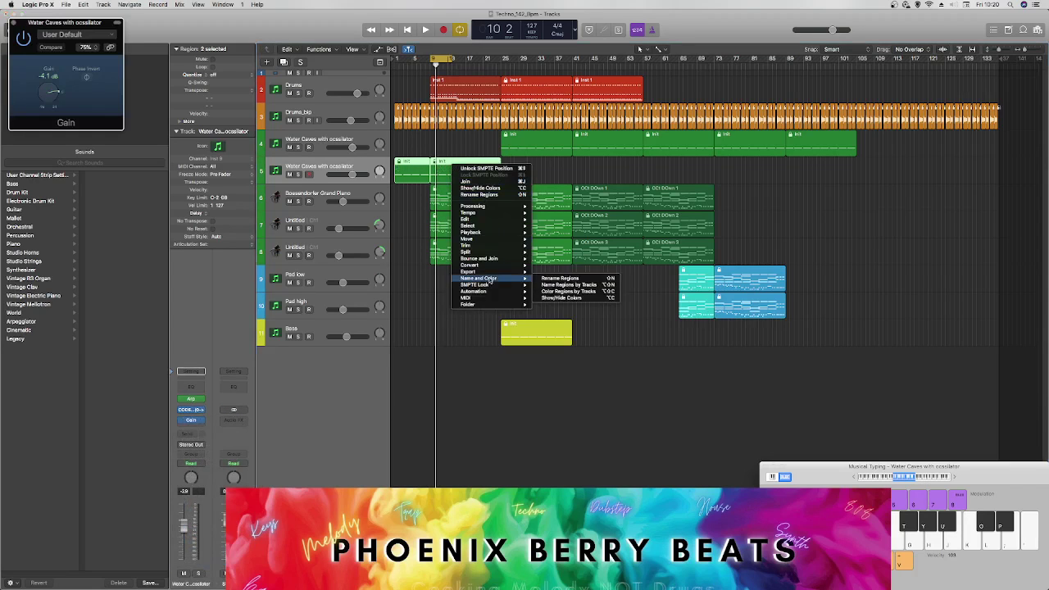
mouse_move(528, 276)
mouse_move(525, 258)
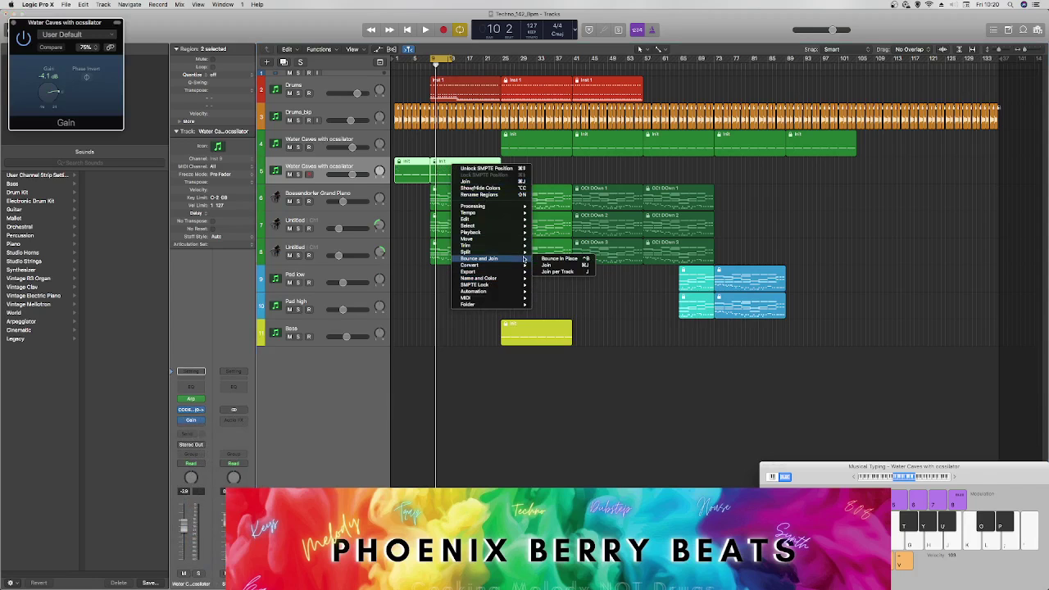
left_click(560, 261)
key("Return")
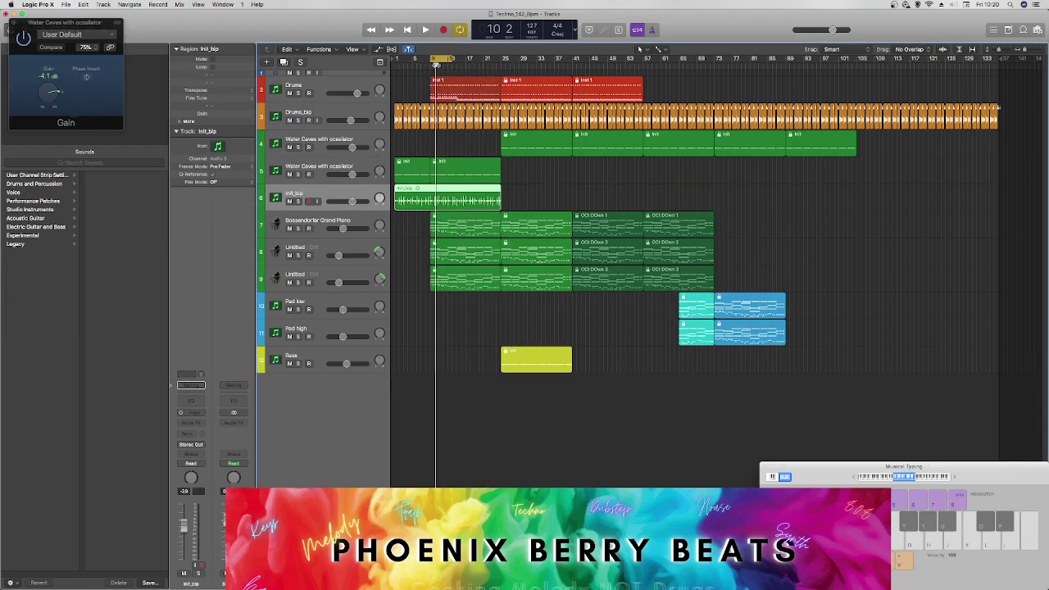
Step: Split the bounced audio region at bar 9 and lock the SMPTE position of both parts
left_click(429, 62)
key("super+t")
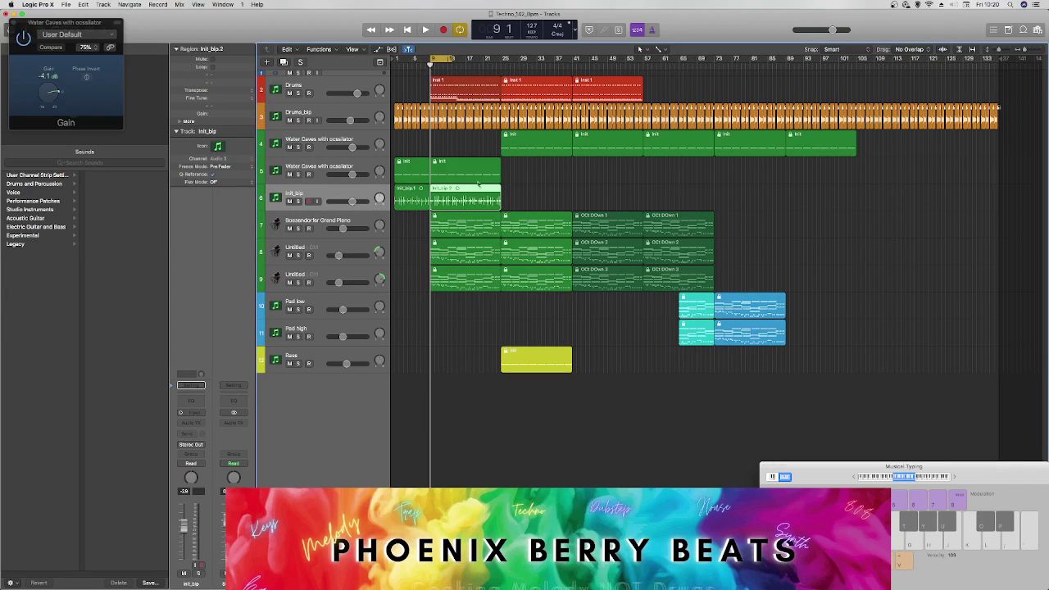
left_click(418, 195, "shift")
right_click(418, 194)
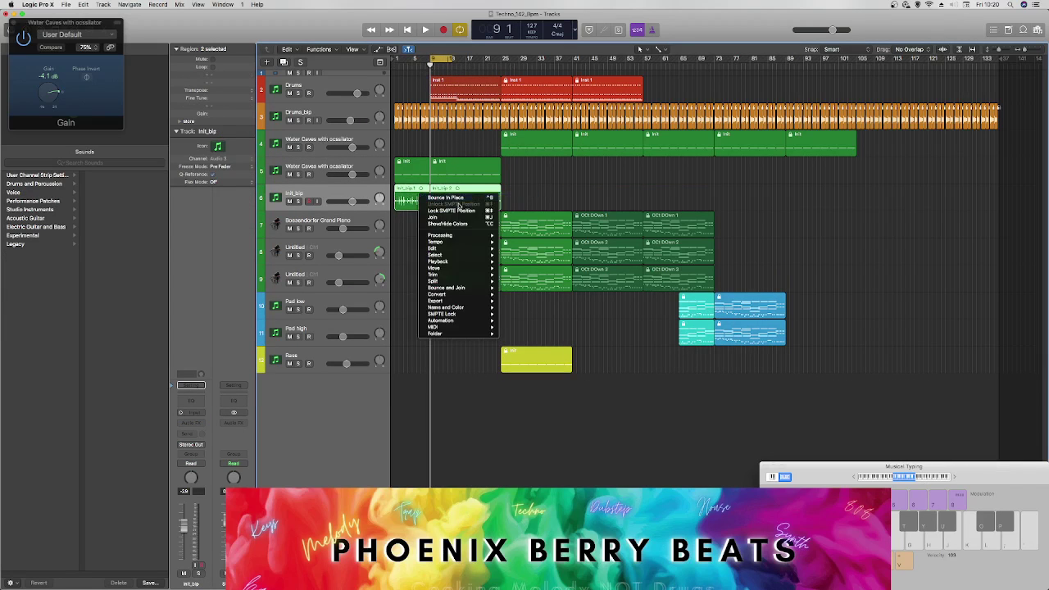
Step: Delete the duplicated Water Caves track carrying the Gain plug-in, together with its regions
left_click(438, 170)
left_click(356, 166)
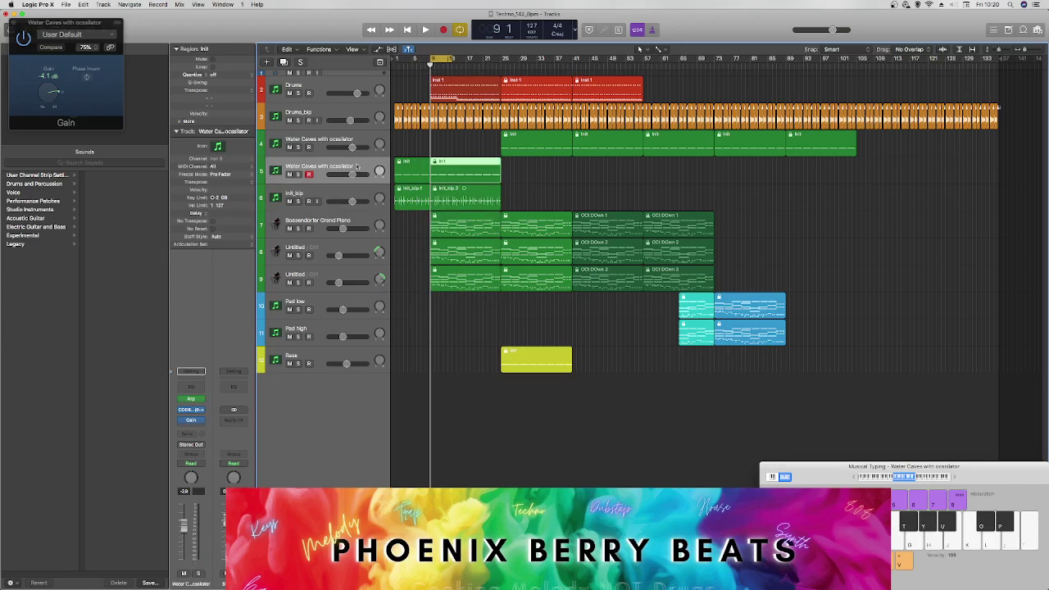
key("super+BackSpace")
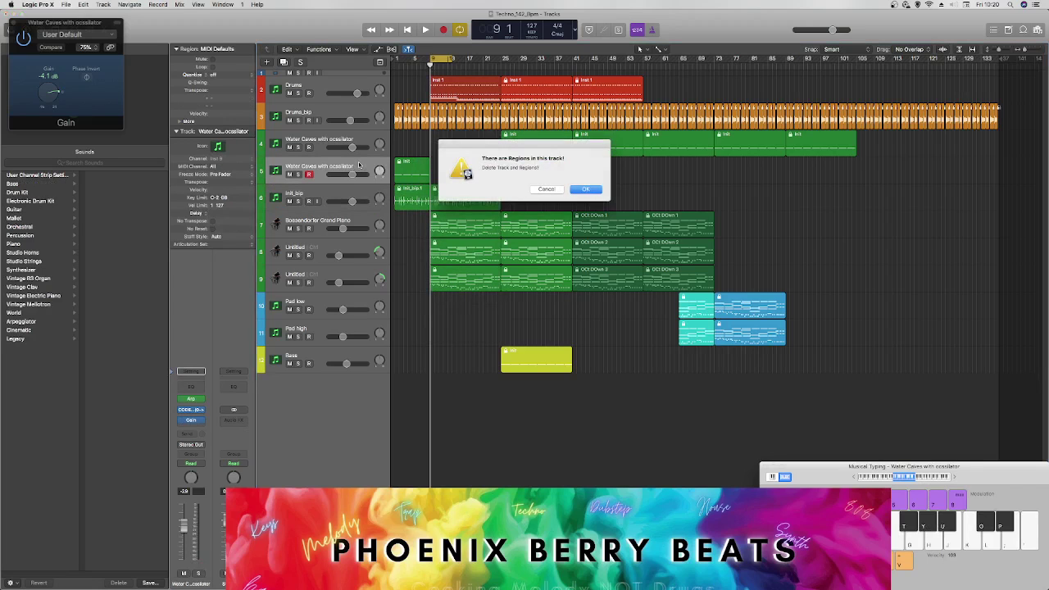
key("Return")
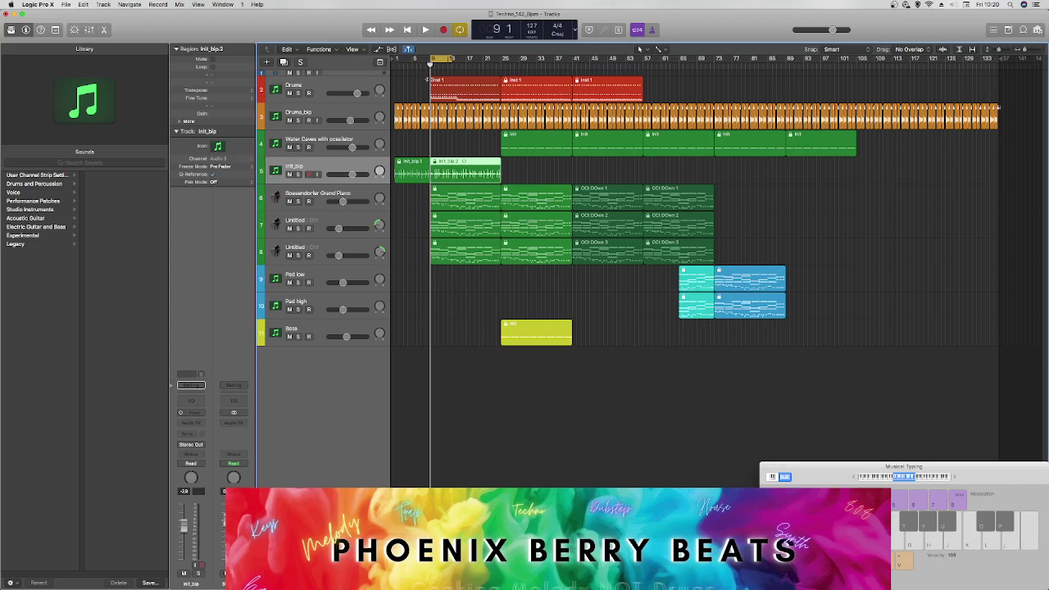
Step: Fill bars 1 to 25 of the remaining Water Caves track with a copied Init region split at bar 9
left_click_drag(471, 173, 436, 146)
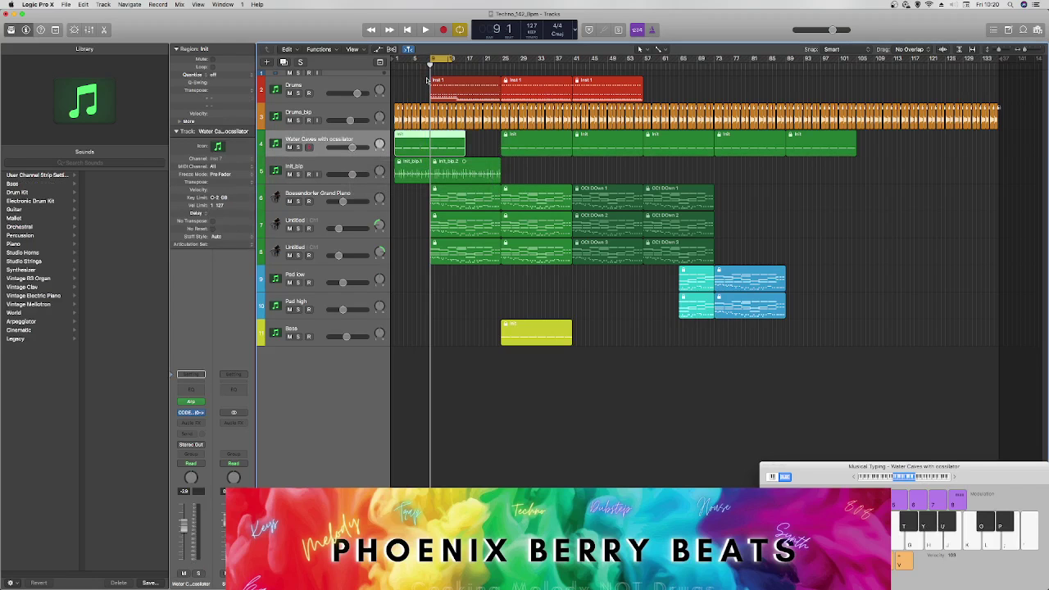
key("super+t")
key("Return")
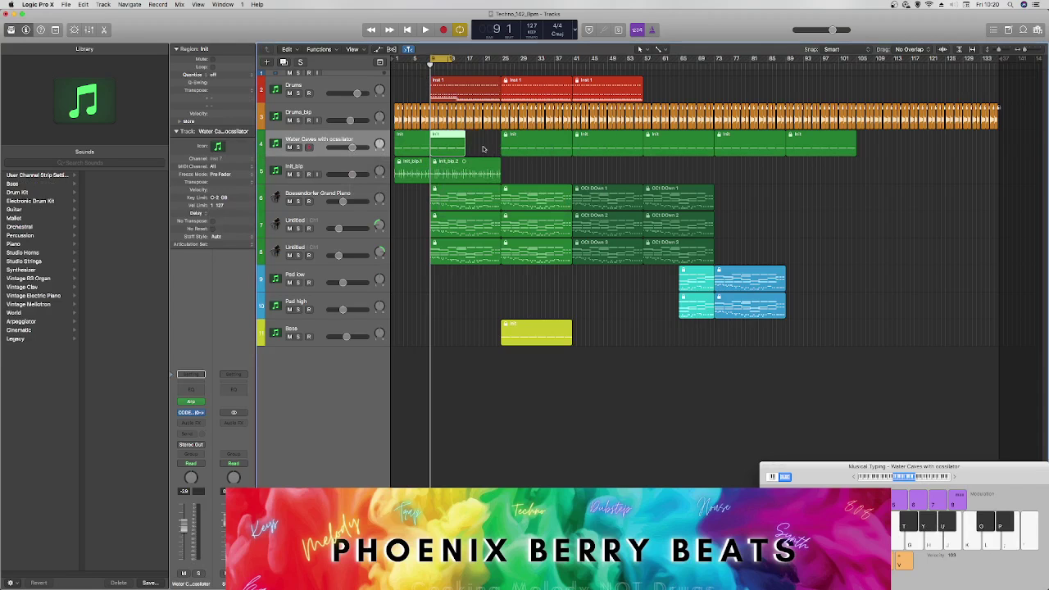
left_click_drag(544, 150, 464, 150)
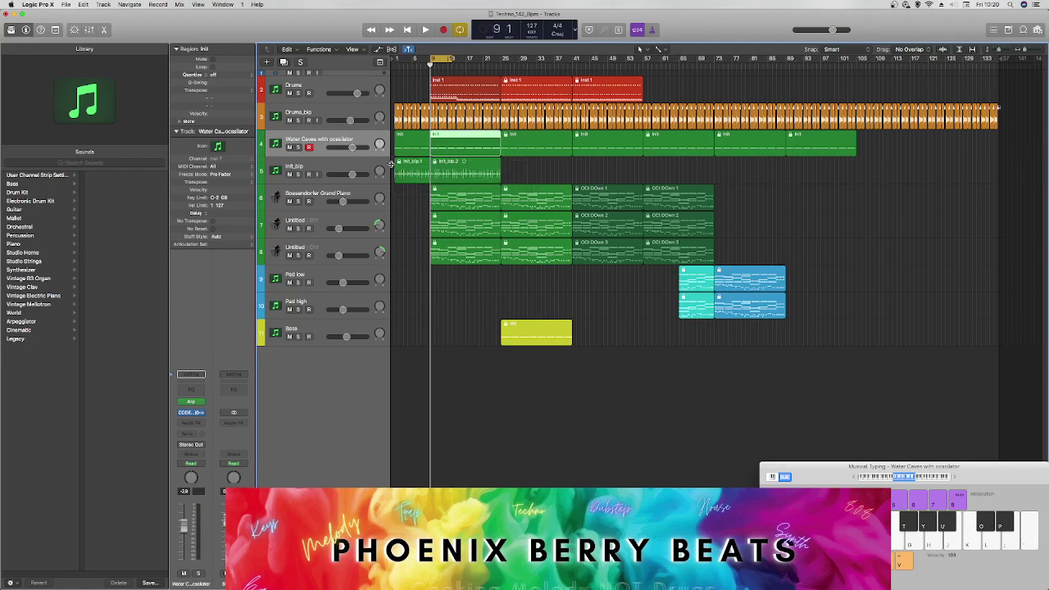
Step: Mute the Init_bip track, rename it "Waves Caves With oscilator" and move it below the Bass track
left_click(288, 174)
double_click(293, 166)
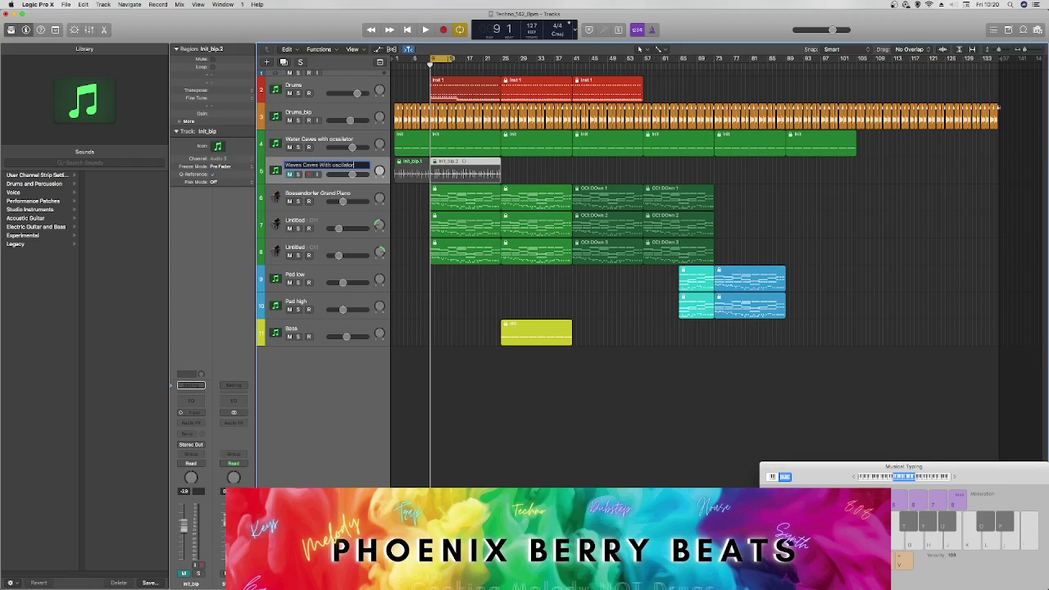
key("Return")
left_click_drag(330, 168, 327, 340)
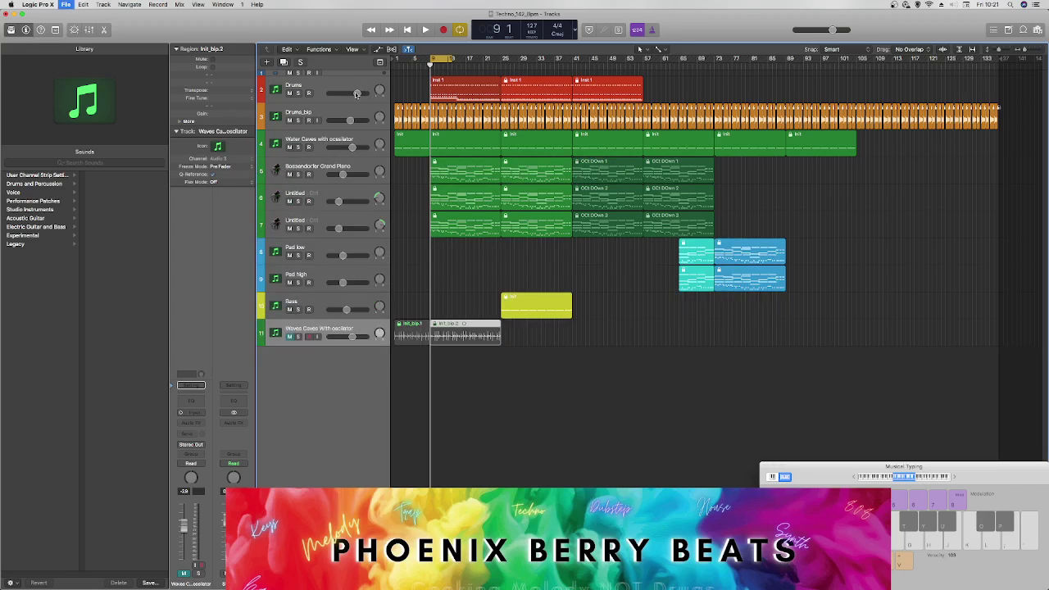
Step: Set the cycle range to bars 1 to 9 and open the CODEX synth of the Water Caves track
left_click(331, 140)
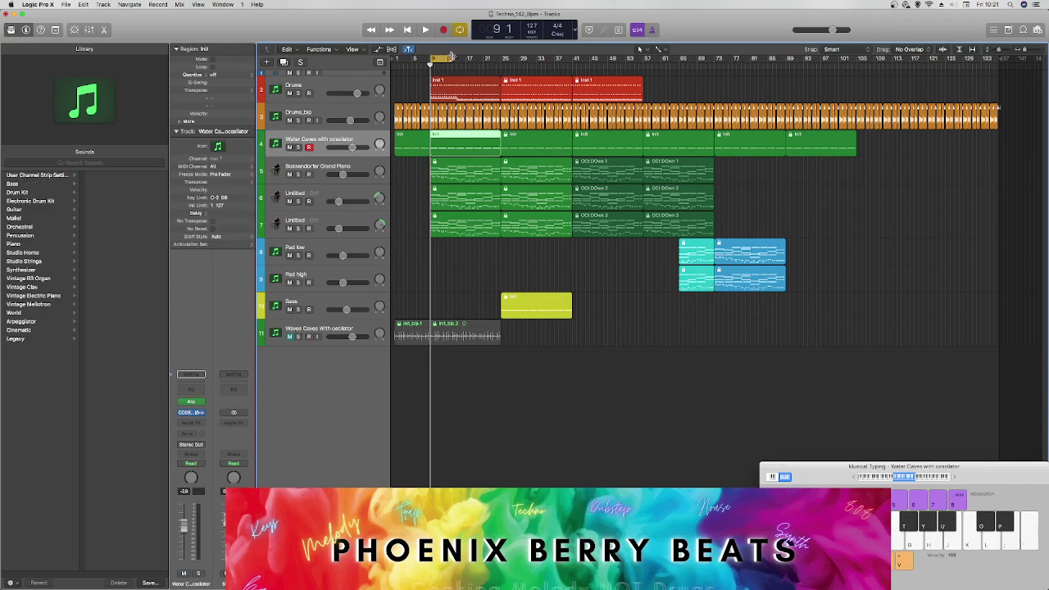
left_click_drag(443, 59, 407, 59)
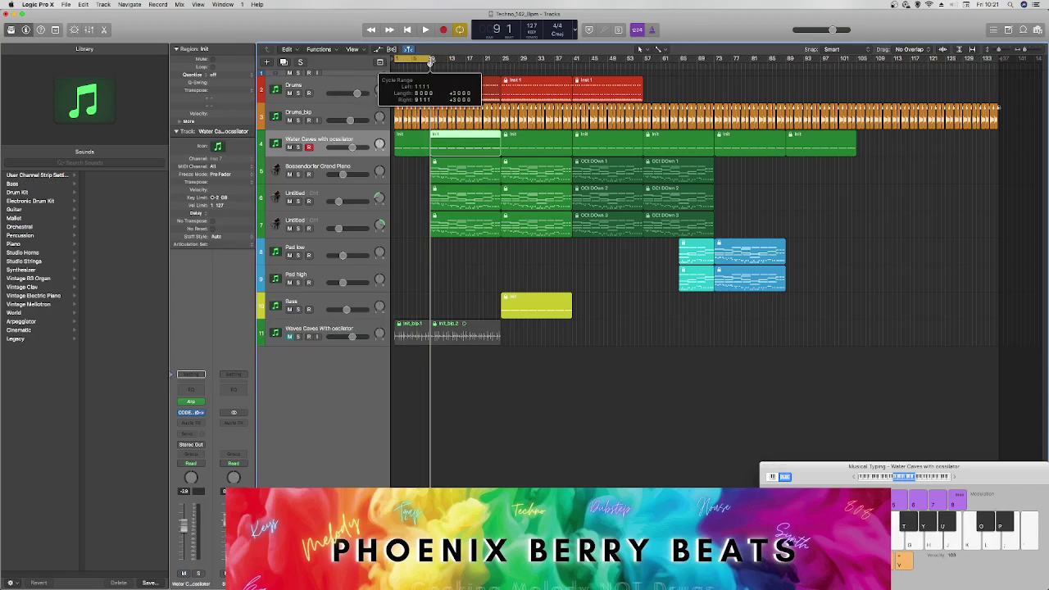
left_click(191, 412)
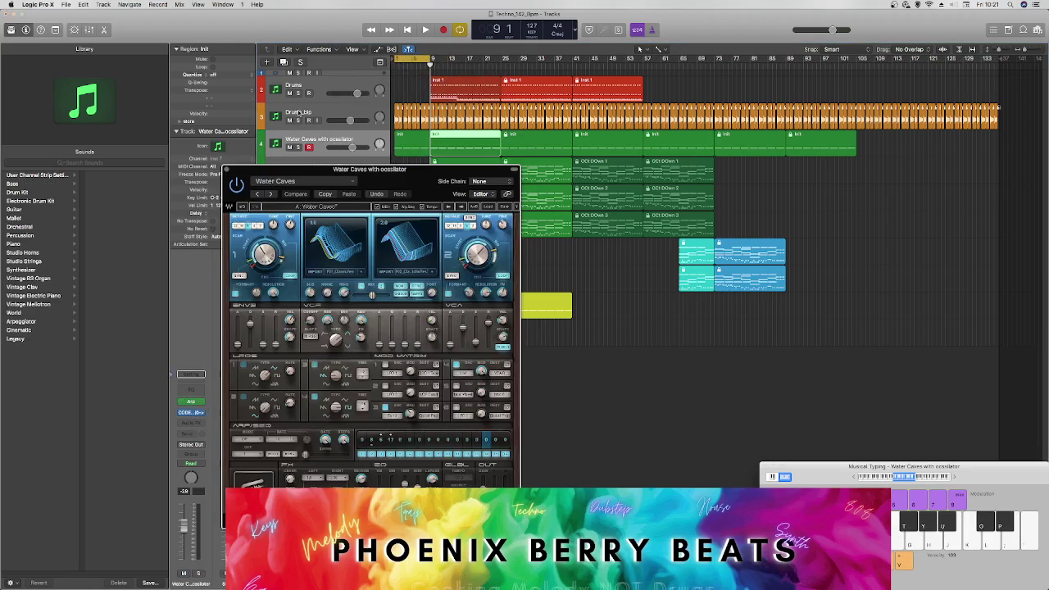
Step: Load the Table-Explosion factory preset in the CODEX synth
left_click(323, 181)
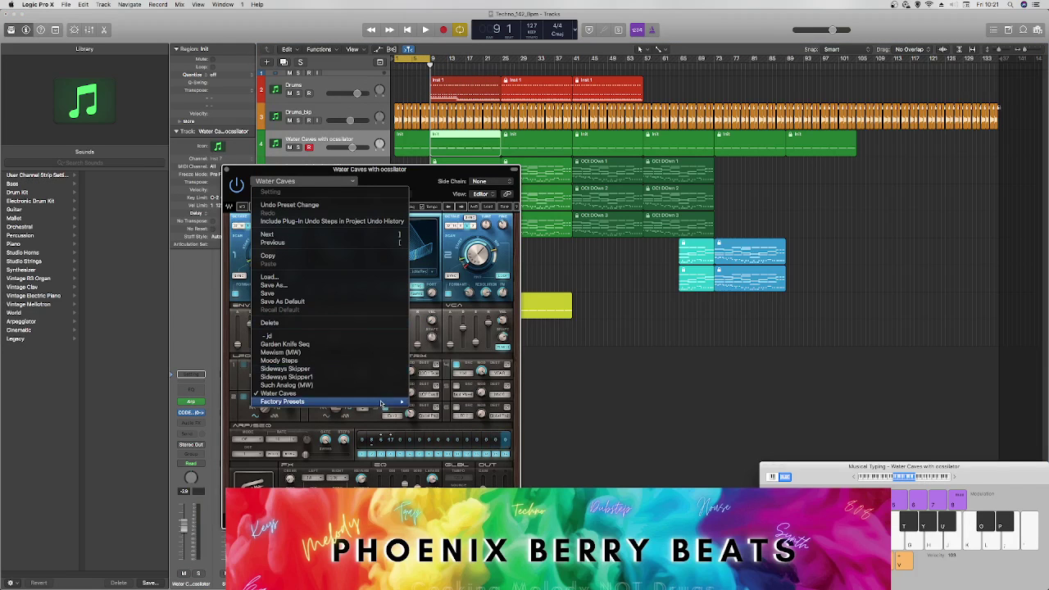
mouse_move(382, 403)
scroll(483, 385, "down", 10)
scroll(484, 385, "down", 20)
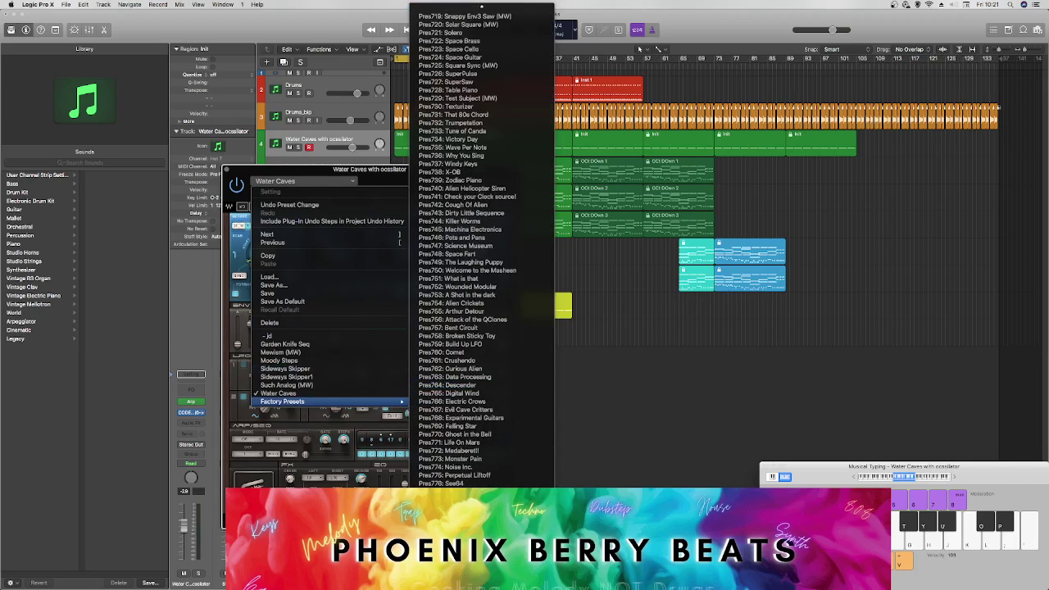
left_click(461, 484)
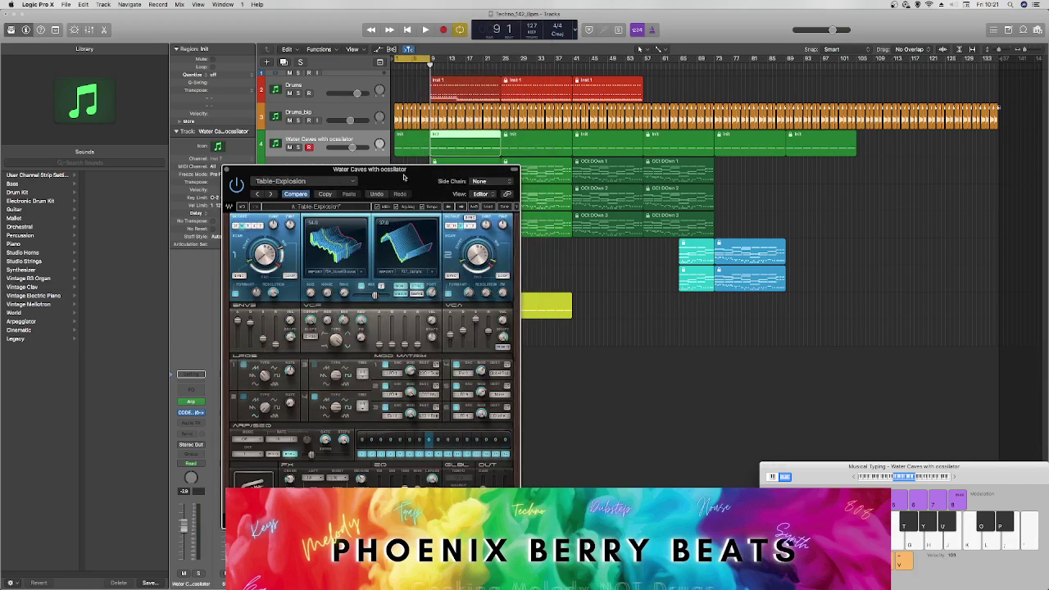
Step: Play the loop while stepping back through the synth presets, including Subotnish, Space Bugs and Space Bird, to Slowing Robot
key("space")
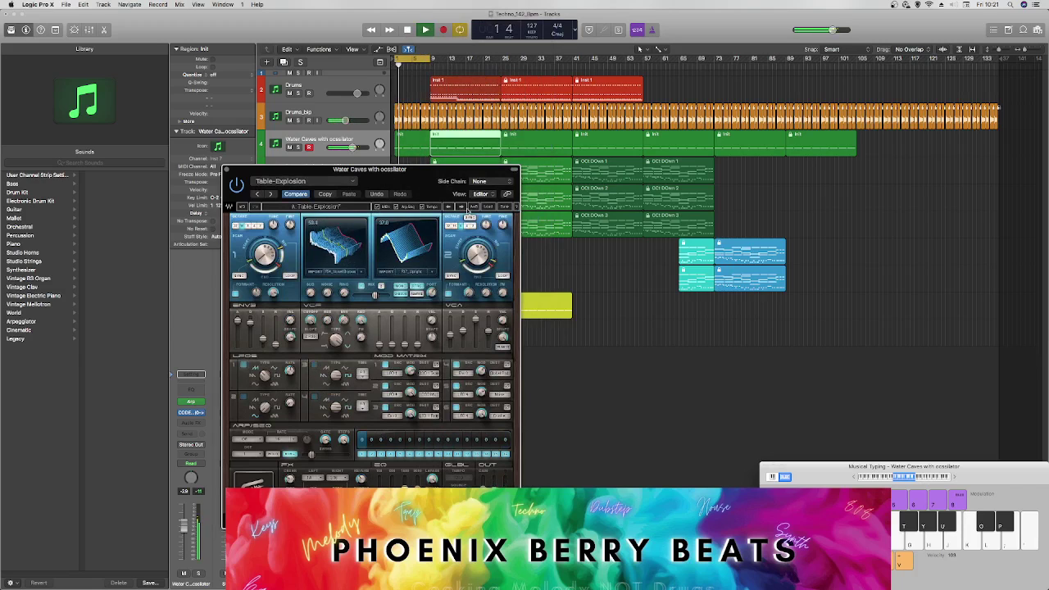
left_click(449, 208)
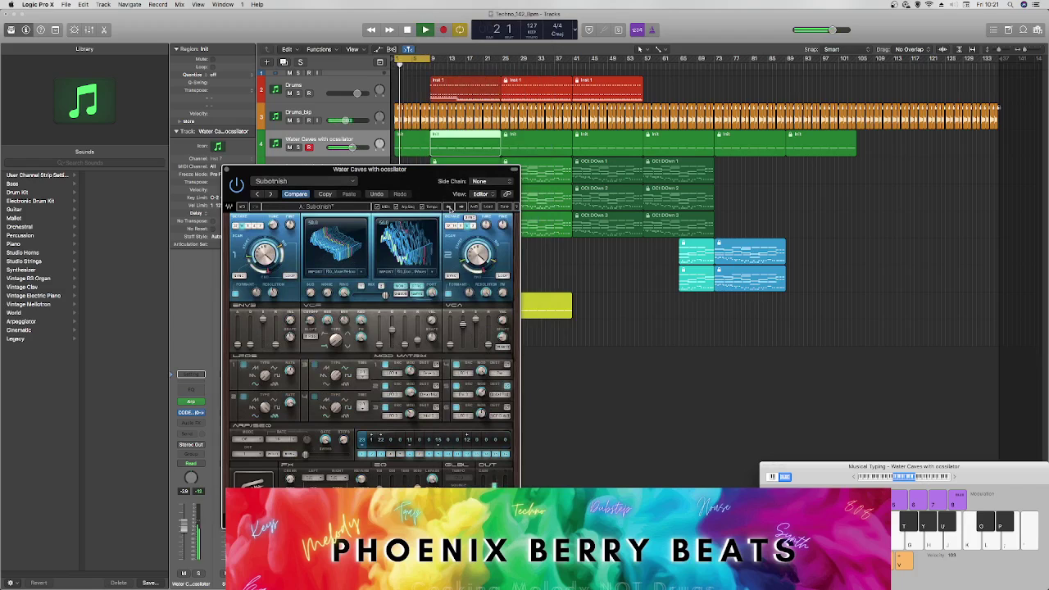
left_click(449, 207)
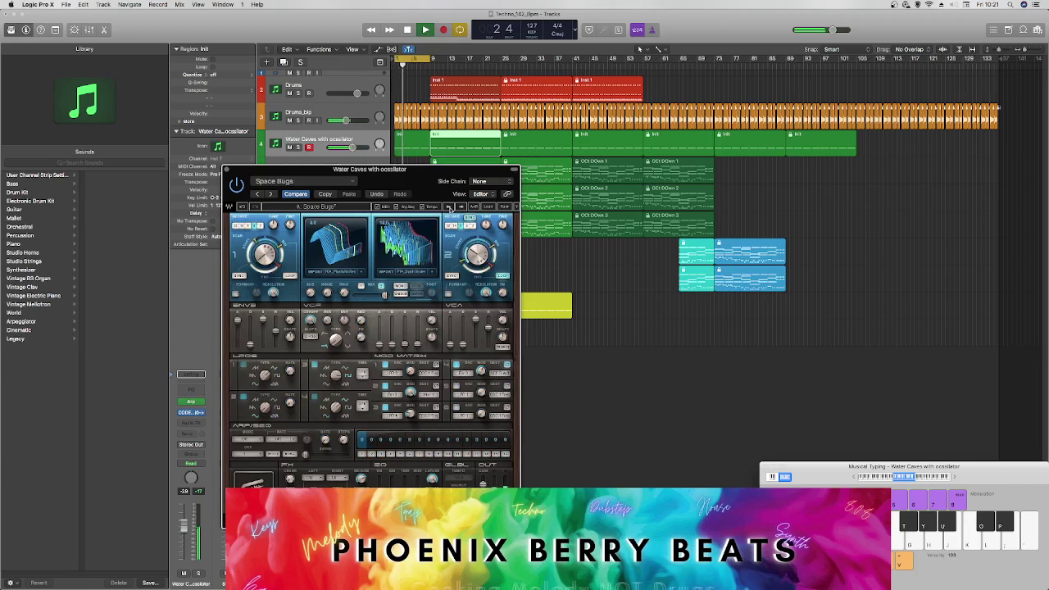
left_click(449, 207)
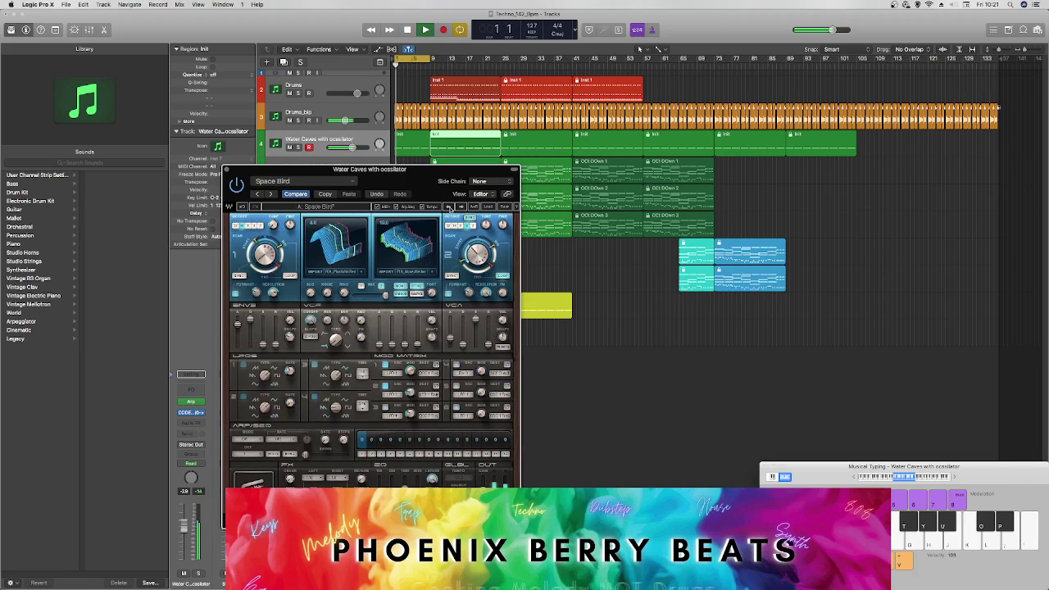
left_click(449, 207)
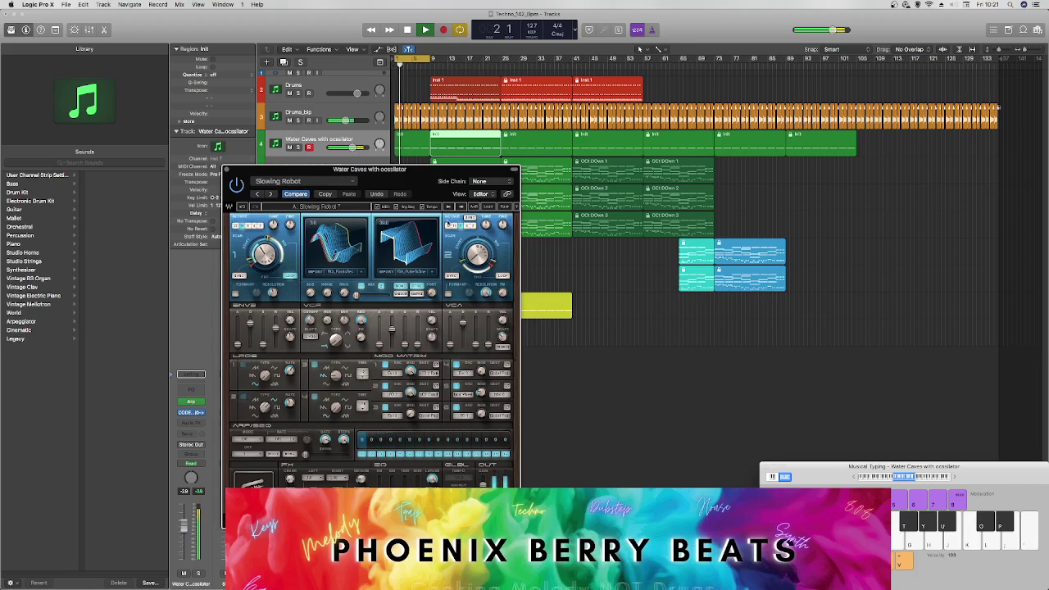
key("space")
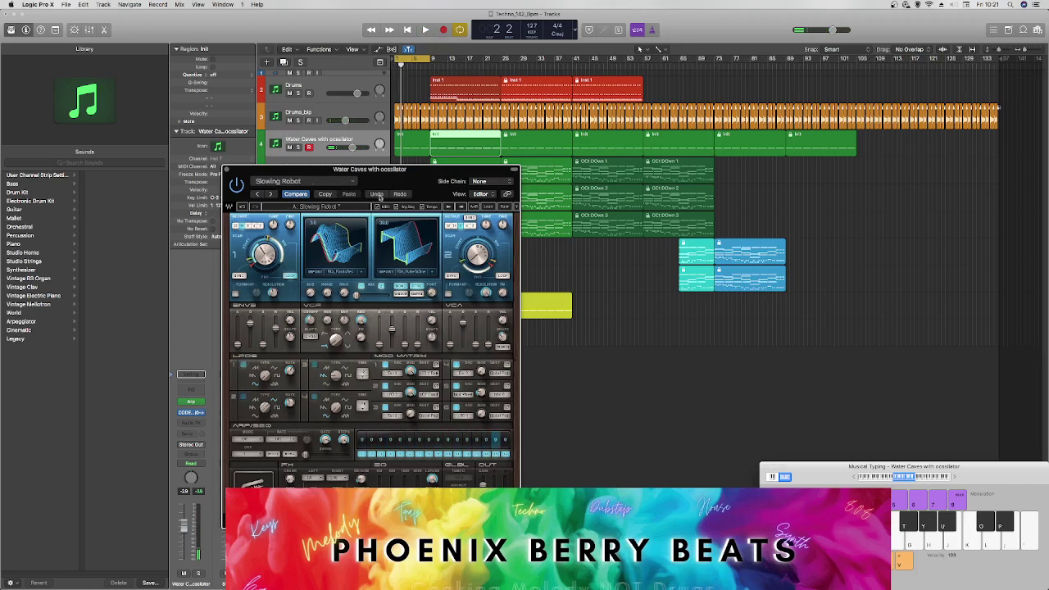
Step: Undo and redo the synth's preset changes, stopping at Such Analog (MW)
left_click(377, 194)
left_click(378, 194)
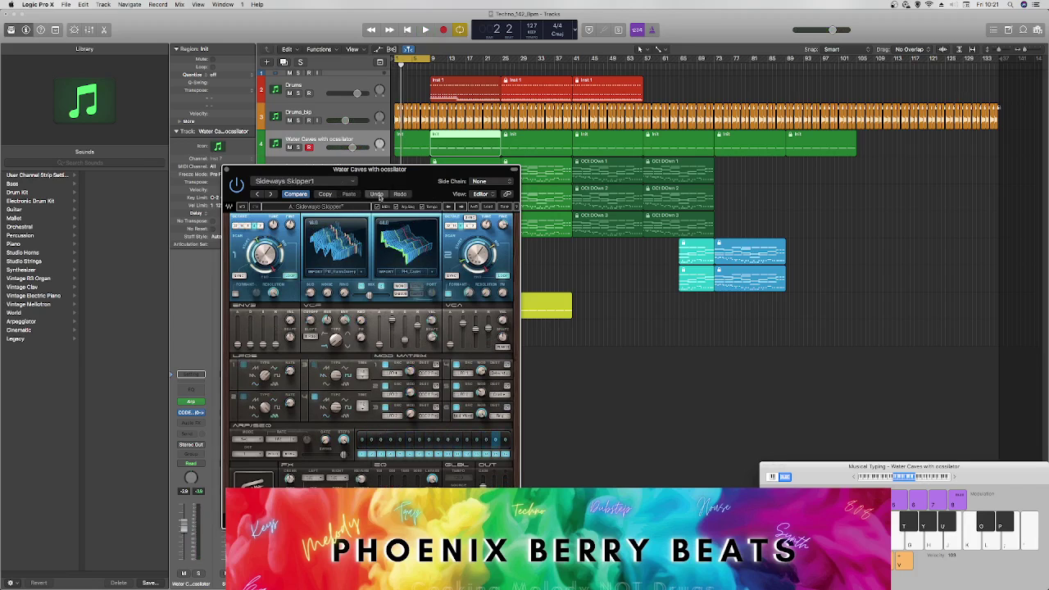
left_click(381, 196)
left_click(399, 195)
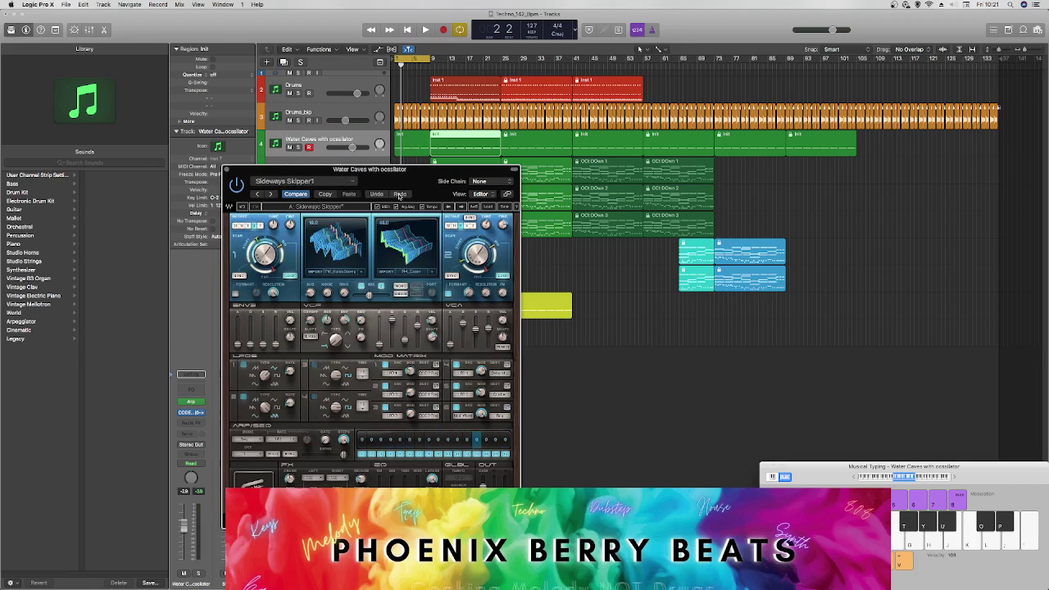
left_click(399, 195)
left_click(399, 195)
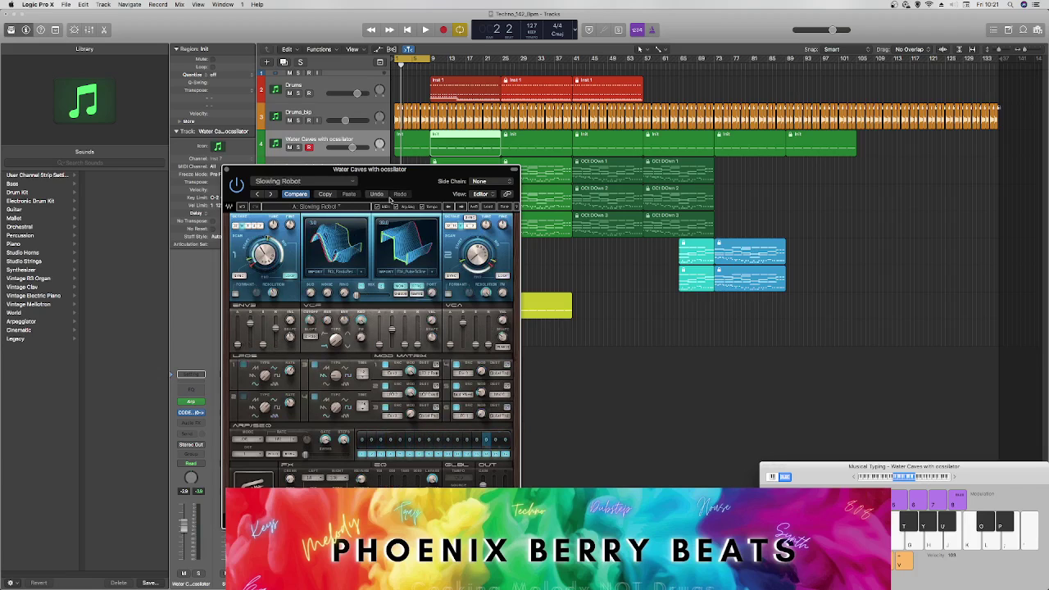
left_click(379, 195)
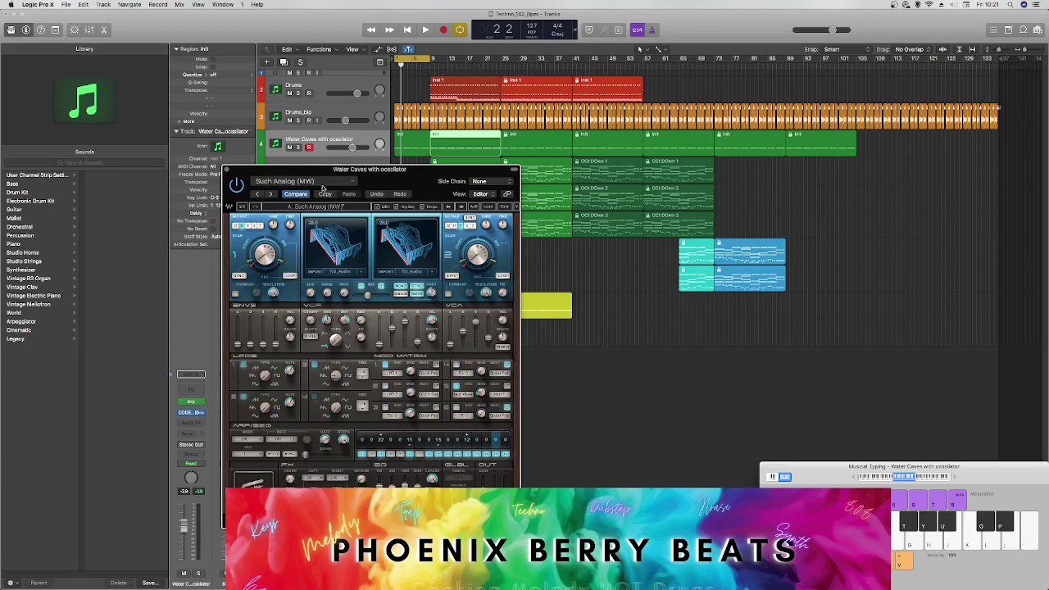
Step: Reload the Water Caves preset in the CODEX synth and audition it over the loop
left_click(315, 182)
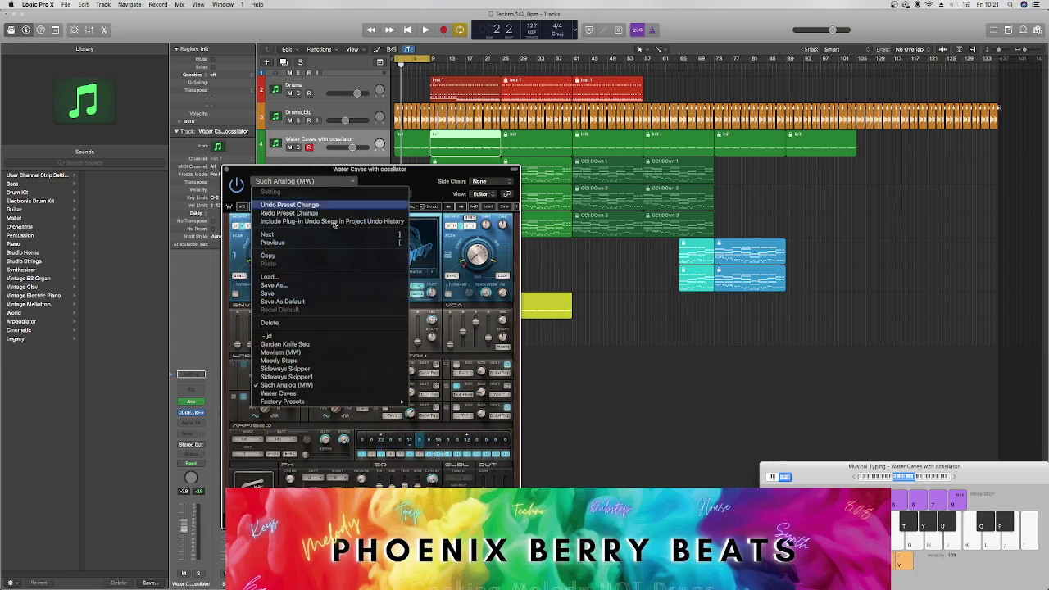
left_click(338, 394)
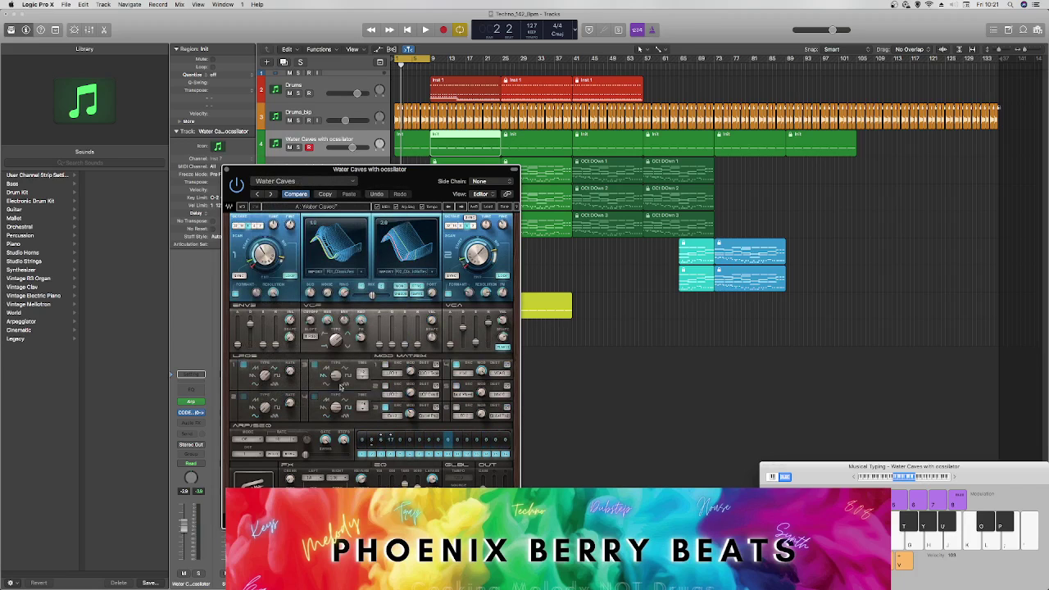
key("space")
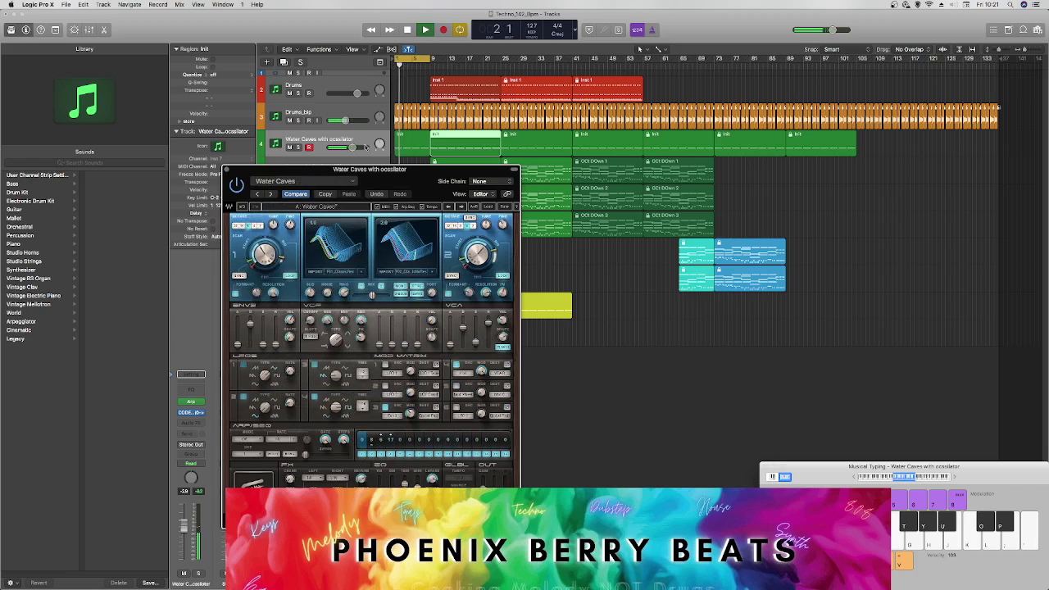
left_click_drag(366, 169, 462, 203)
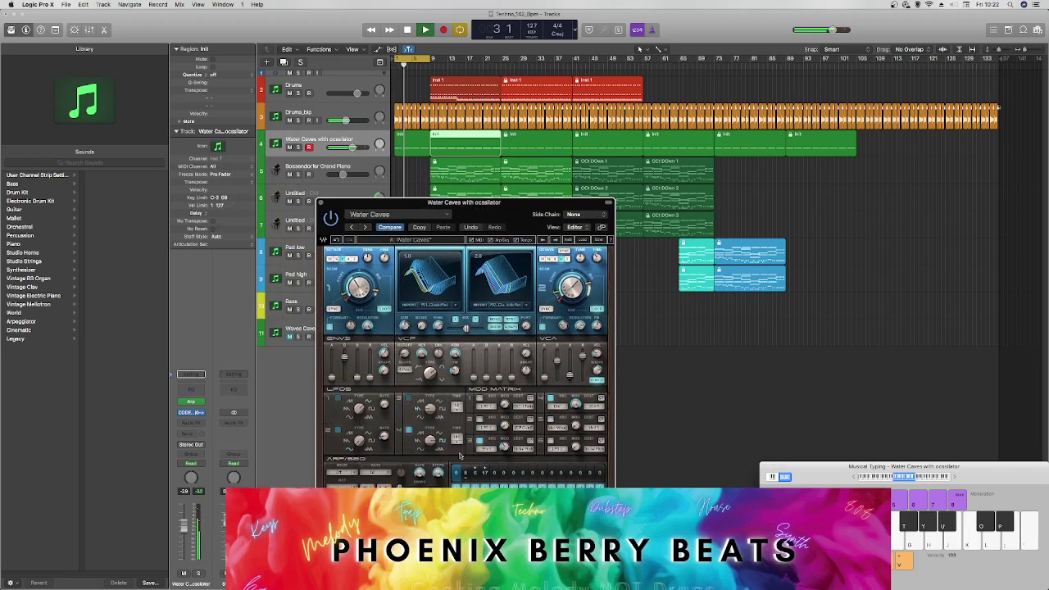
key("space")
Step: Load the Noise Inc. factory preset in the CODEX synth
left_click(407, 215)
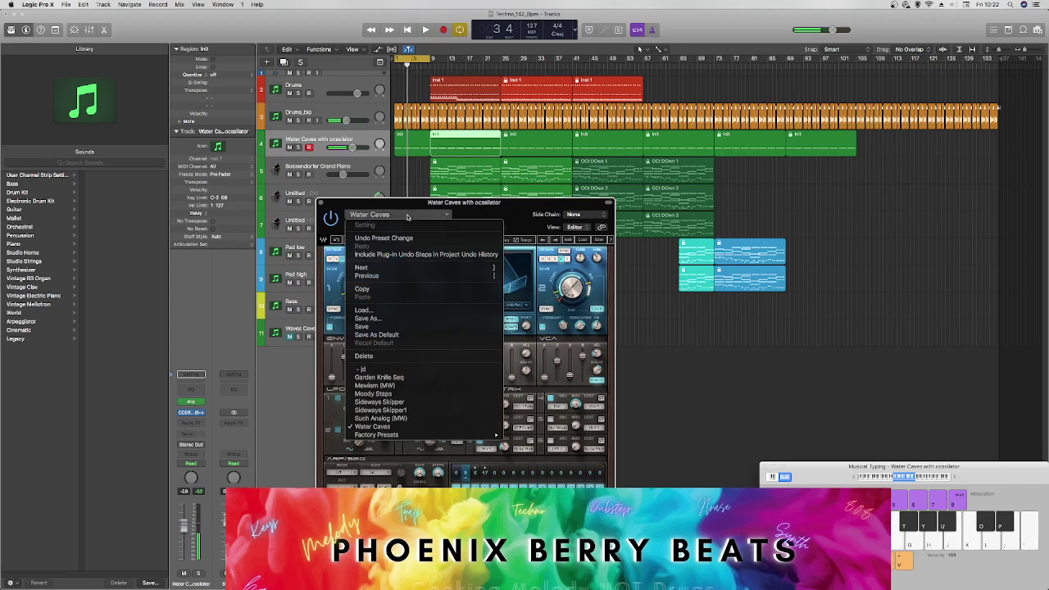
mouse_move(436, 437)
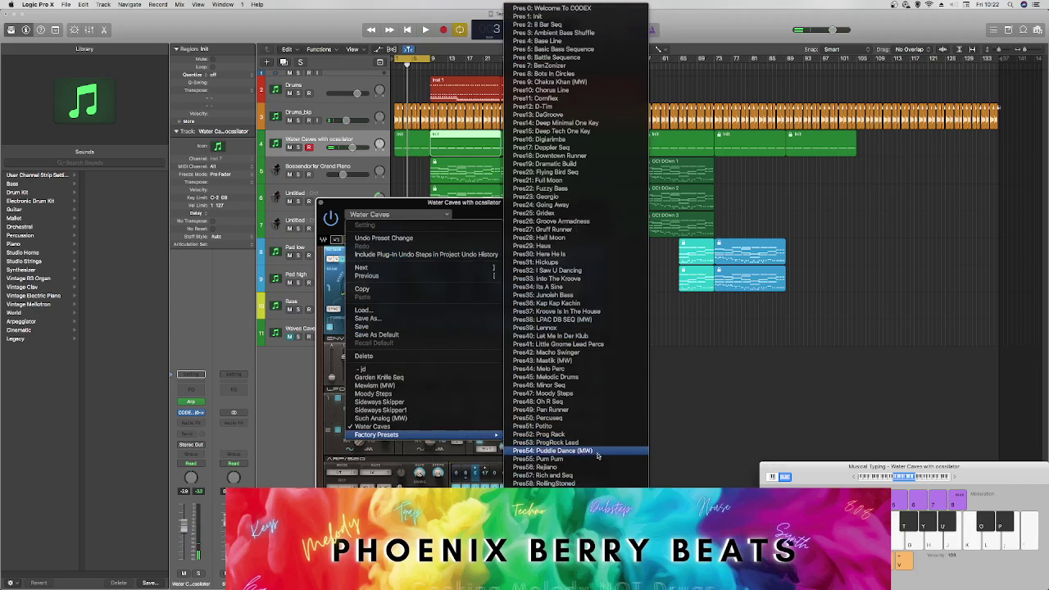
scroll(596, 456, "down", 20)
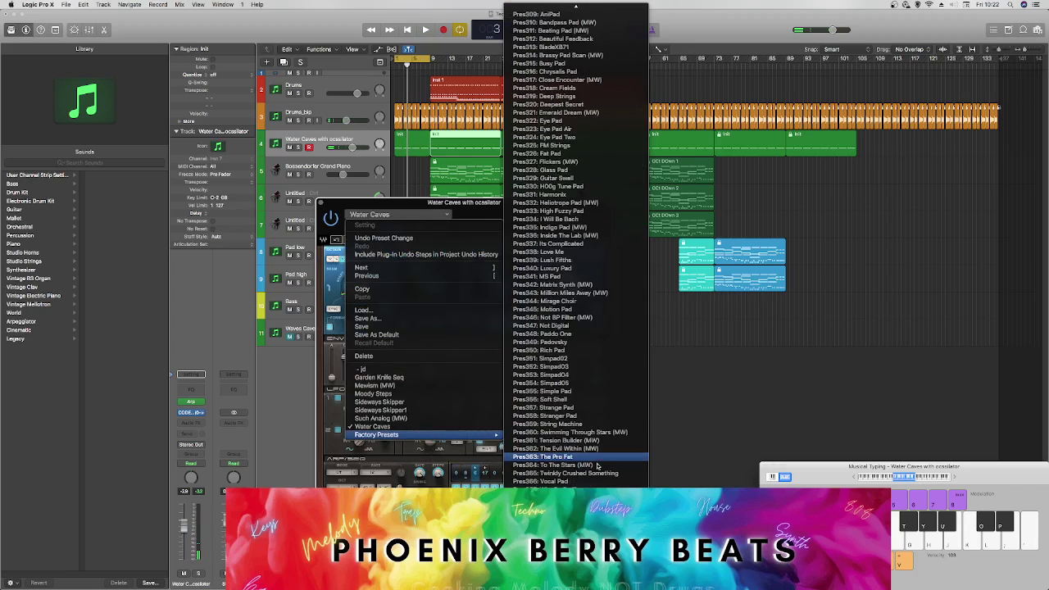
scroll(596, 465, "down", 20)
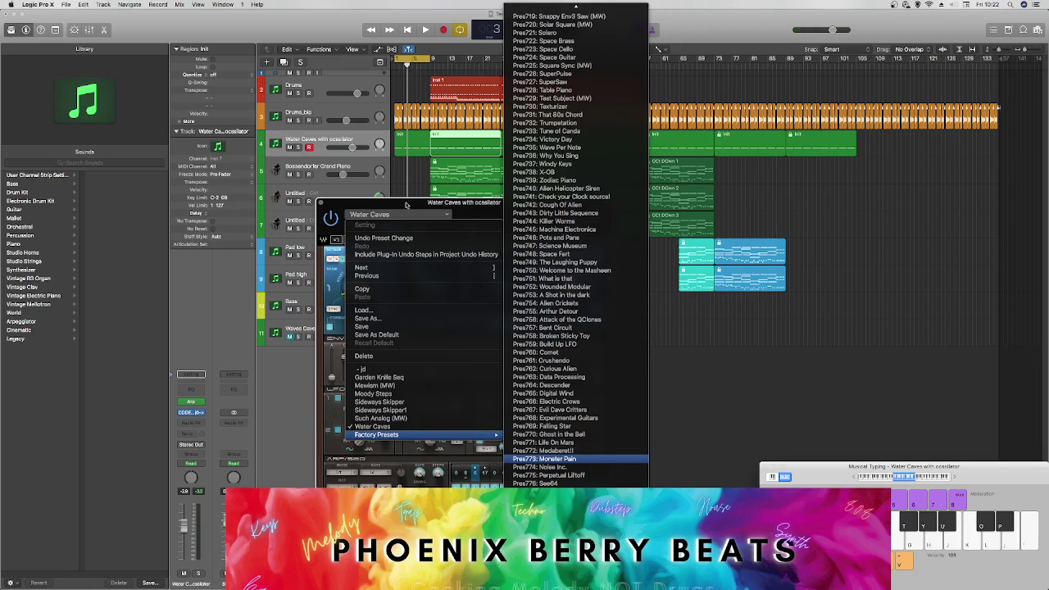
key("Down")
key("Return")
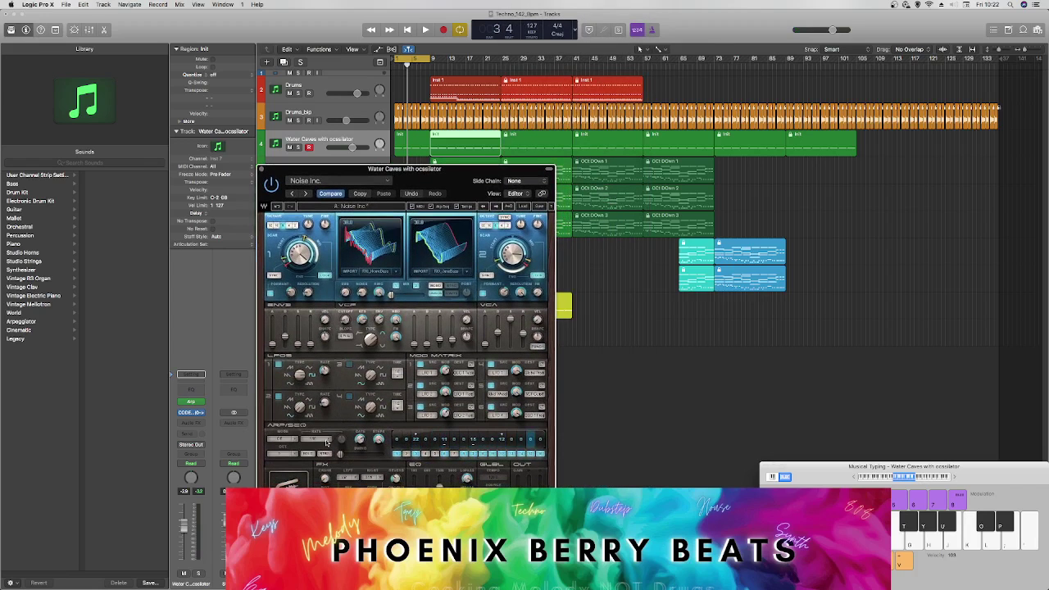
Step: Change the arpeggiator rate of the Noise Inc. preset and play it over the loop
left_click(318, 464)
left_click(319, 464)
key("space")
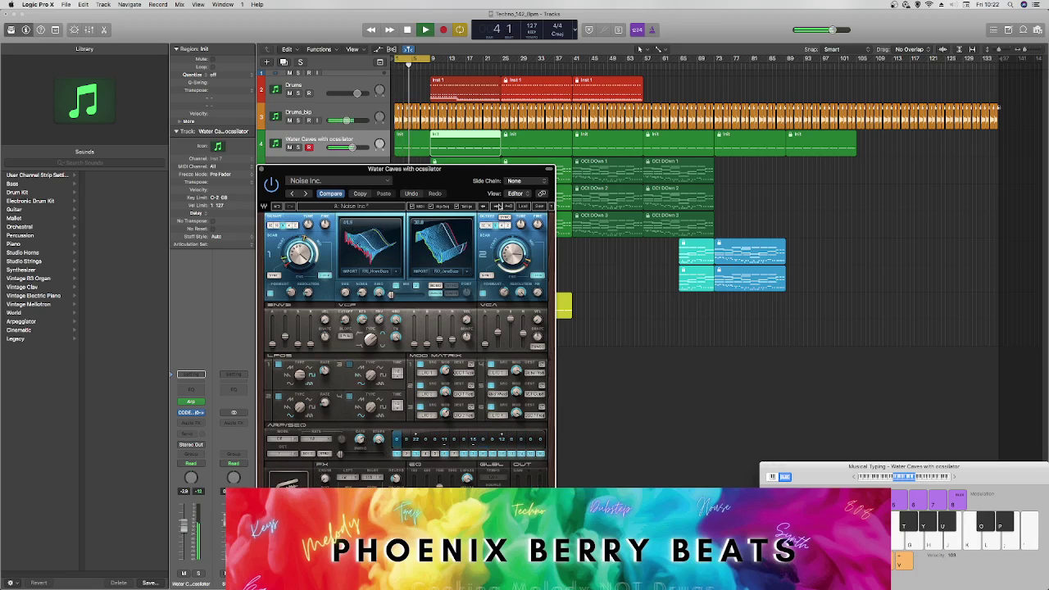
Step: Step forward through the synth presets over the loop, from Perpetual Liftoff past Slowing Robot to Space Bugs
left_click(496, 205)
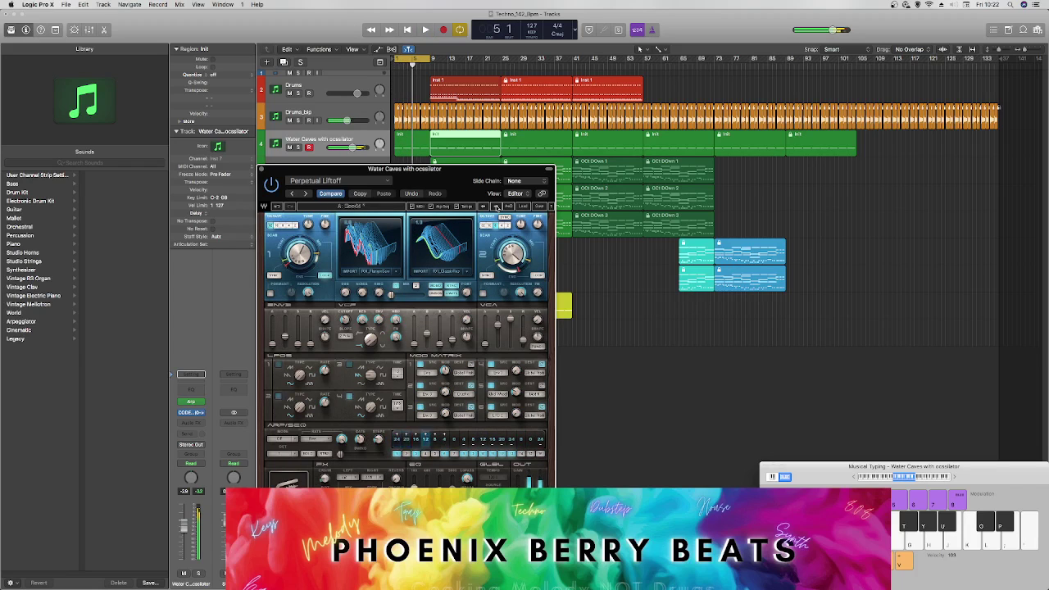
left_click(496, 206)
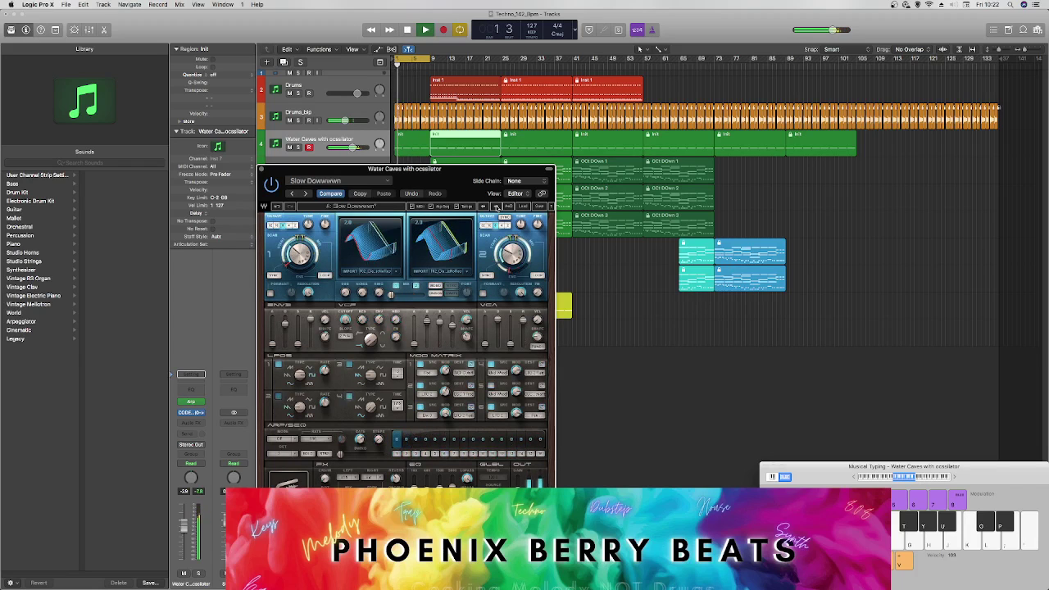
left_click(496, 206)
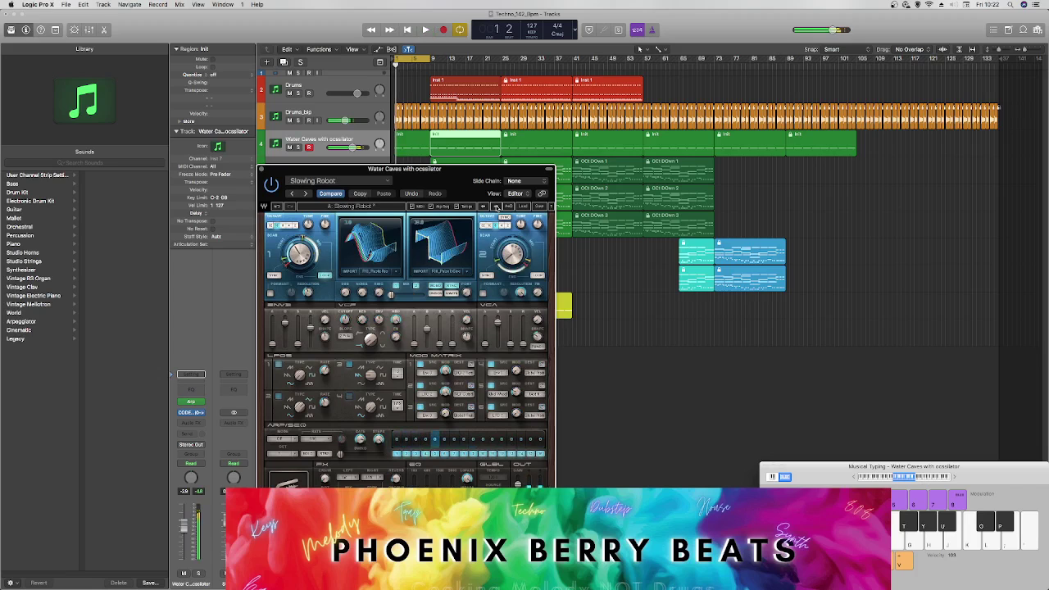
left_click(496, 206)
key("space")
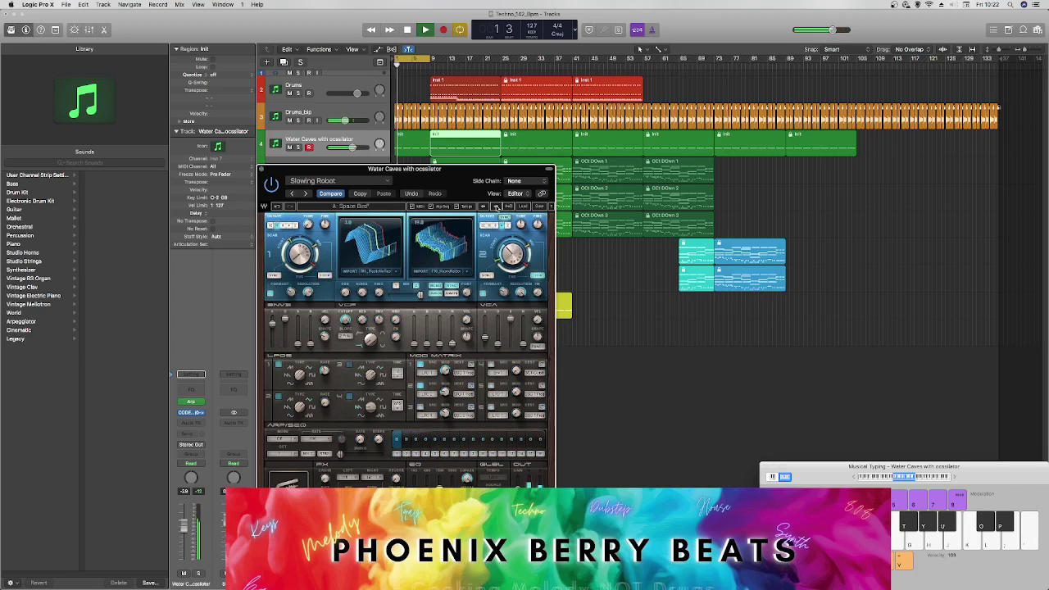
left_click(495, 205)
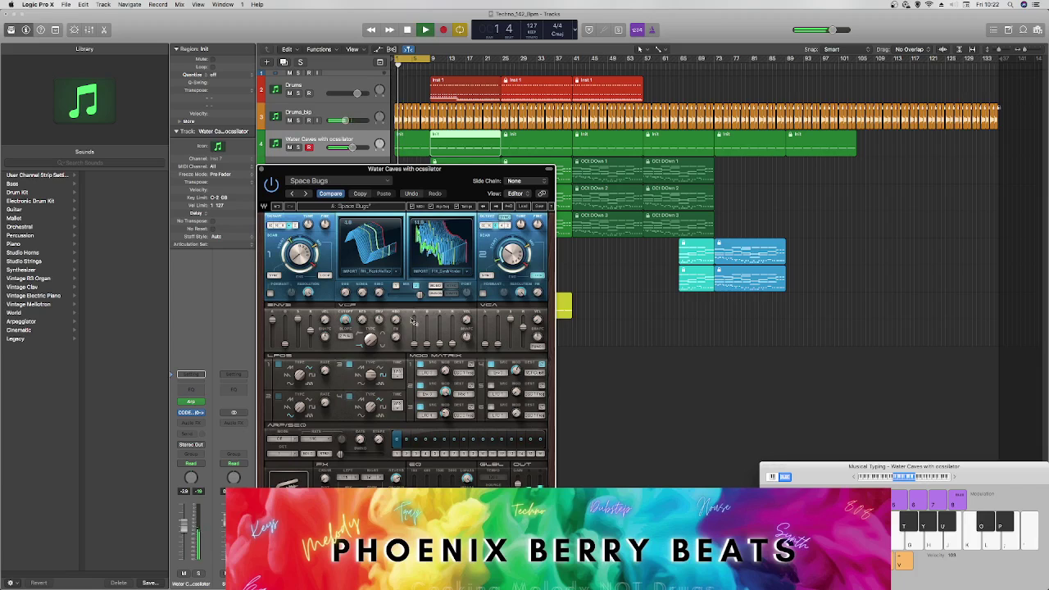
Step: Set the arpeggiator rate of Space Bugs to 1/2 and audition it over the loop
left_click(327, 439)
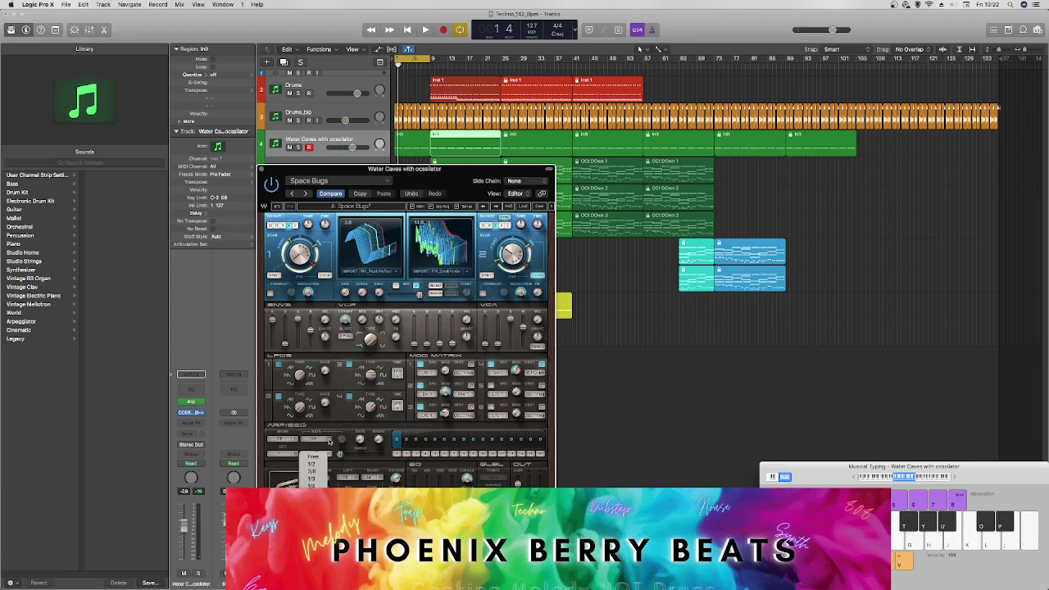
left_click(312, 463)
key("space")
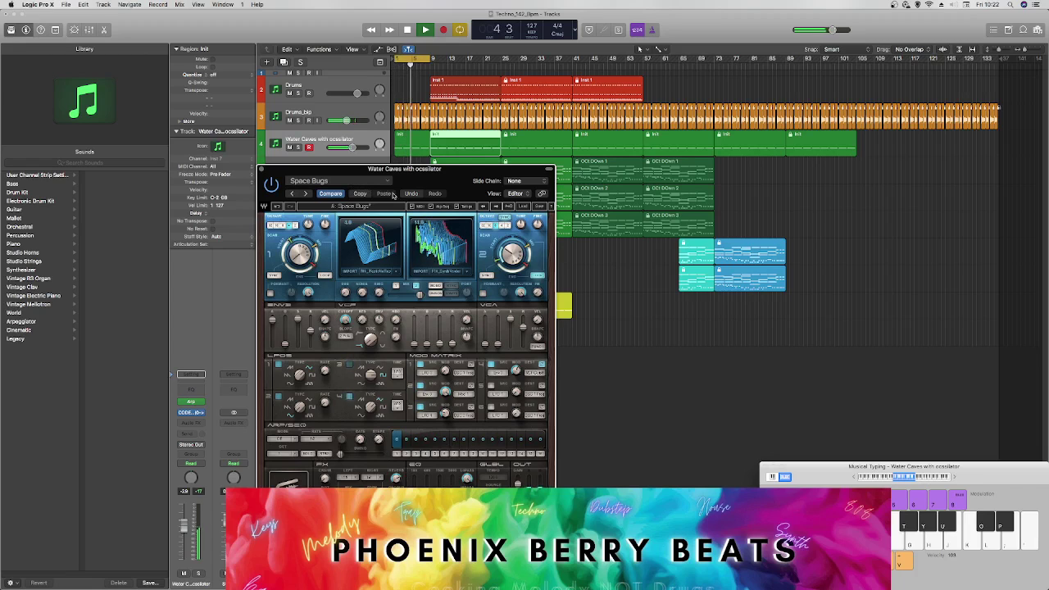
Step: Switch the synth forward to the Subotnish preset and play it over the loop
key("space")
left_click(305, 193)
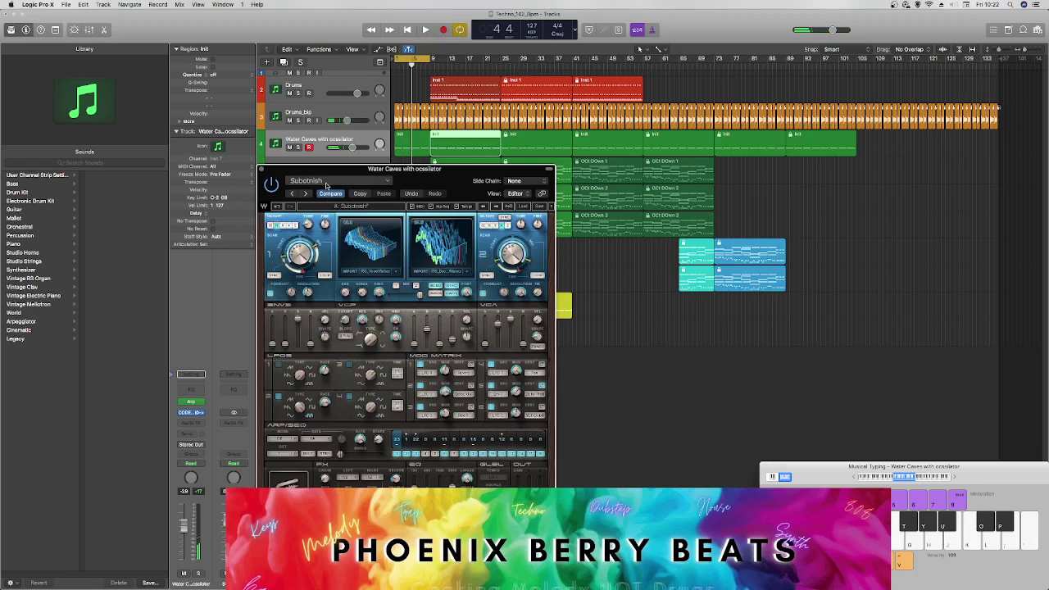
key("space")
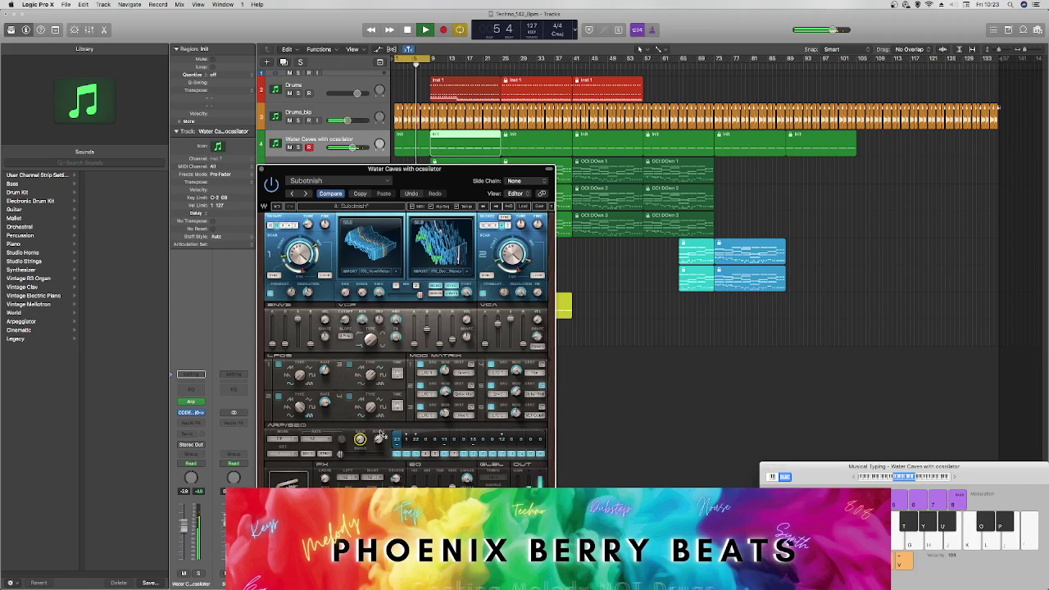
Step: Load the Alien Crickets factory preset in the CODEX synth and try out its arpeggiator gate
left_click(391, 182)
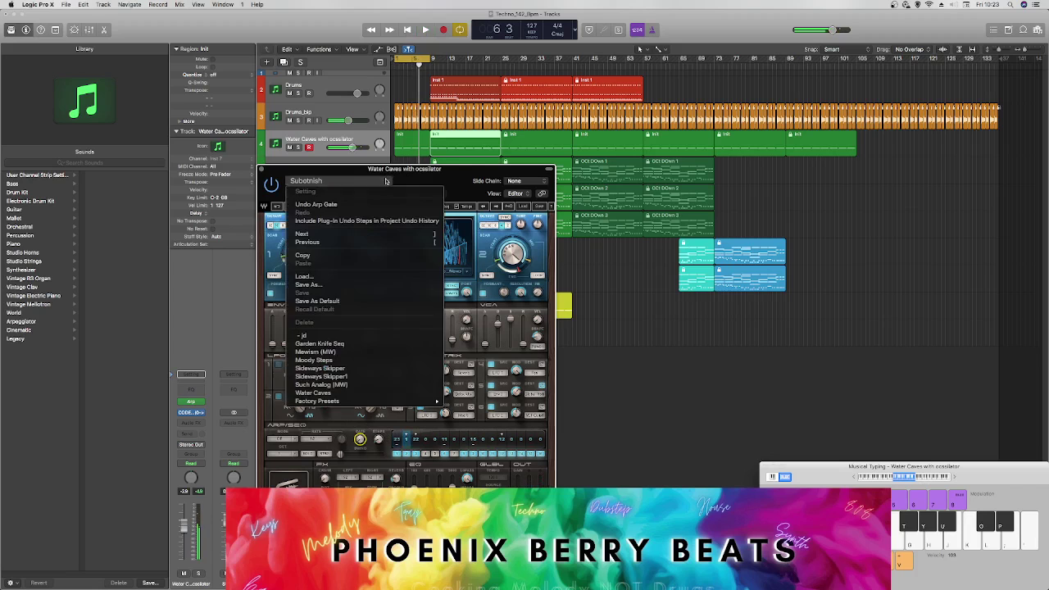
mouse_move(398, 401)
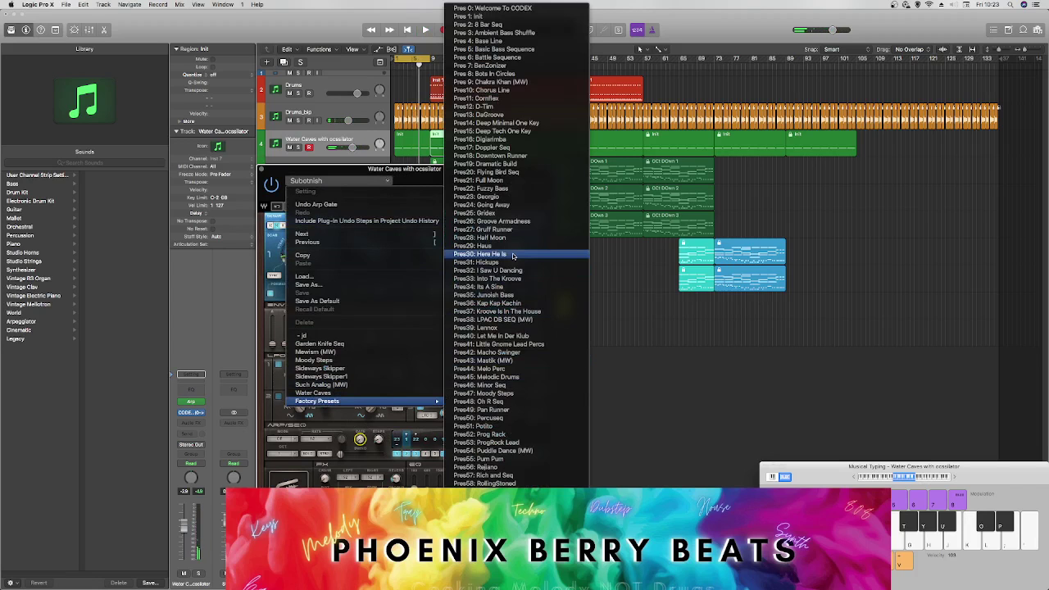
scroll(518, 280, "down", 20)
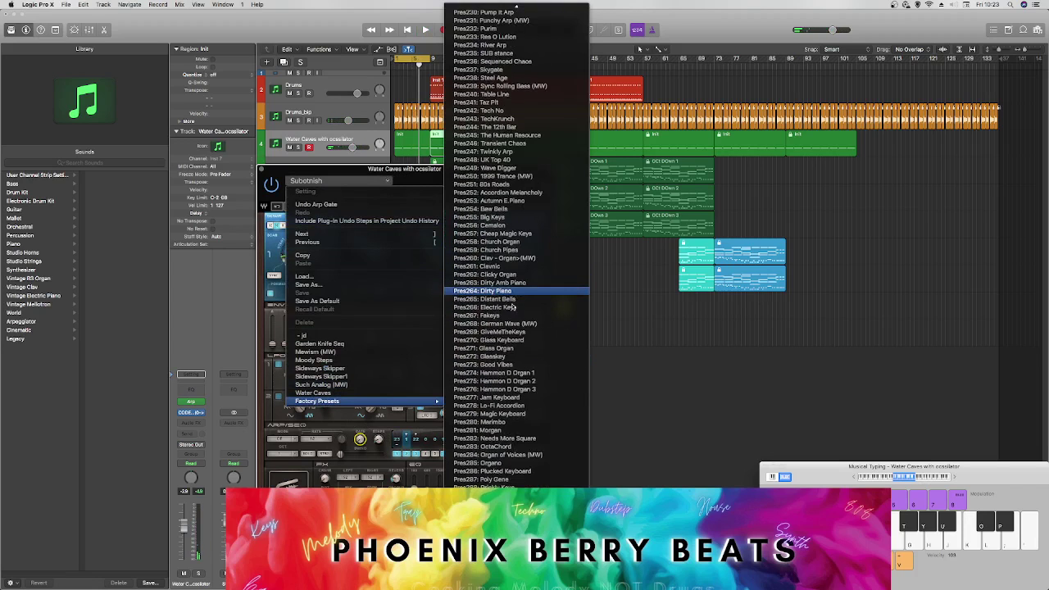
scroll(512, 305, "down", 15)
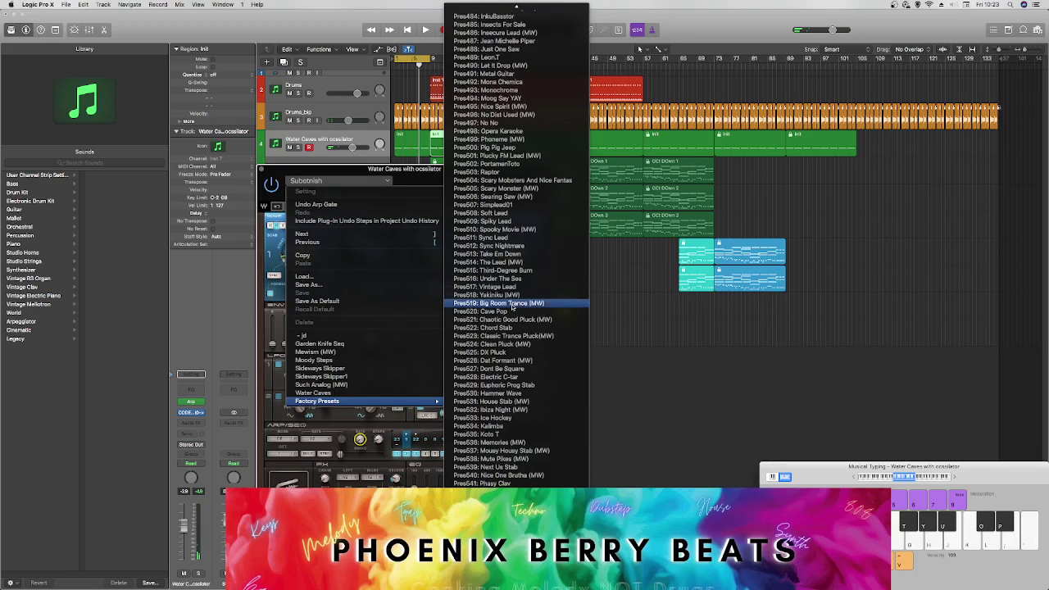
scroll(511, 305, "down", 13)
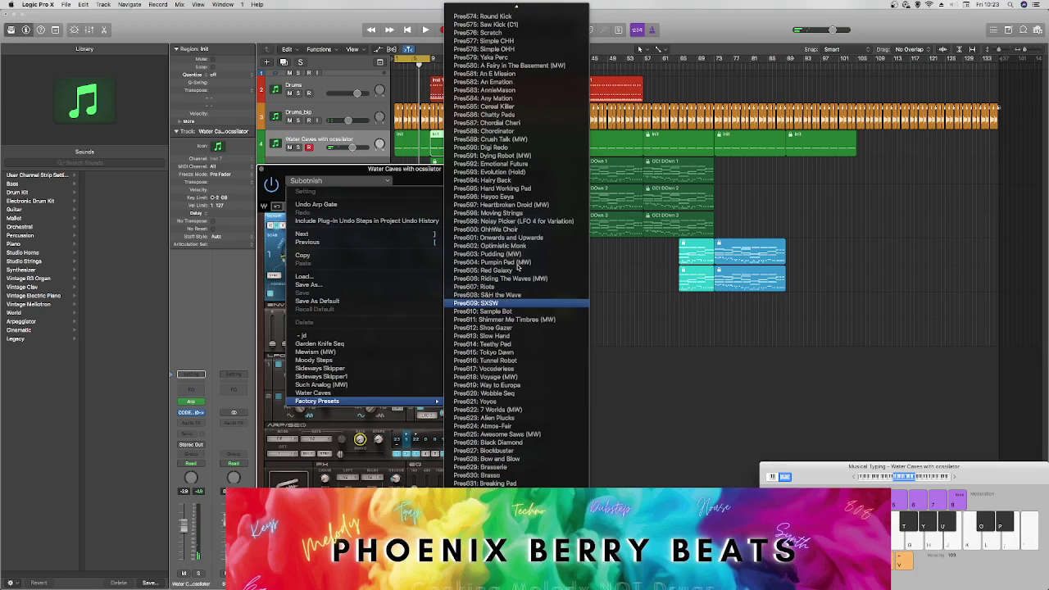
scroll(510, 275, "down", 11)
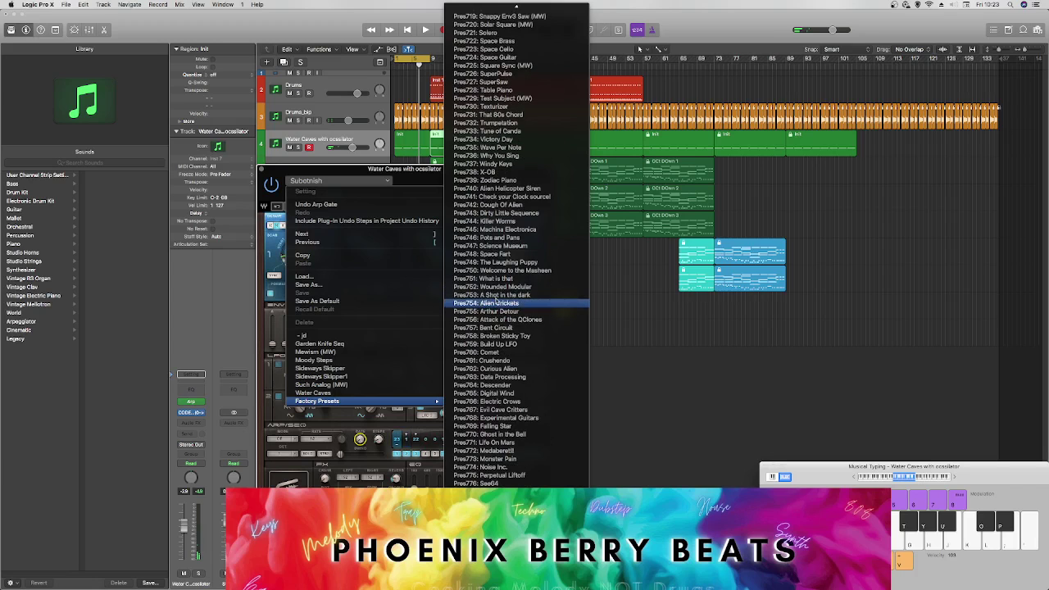
left_click(491, 303)
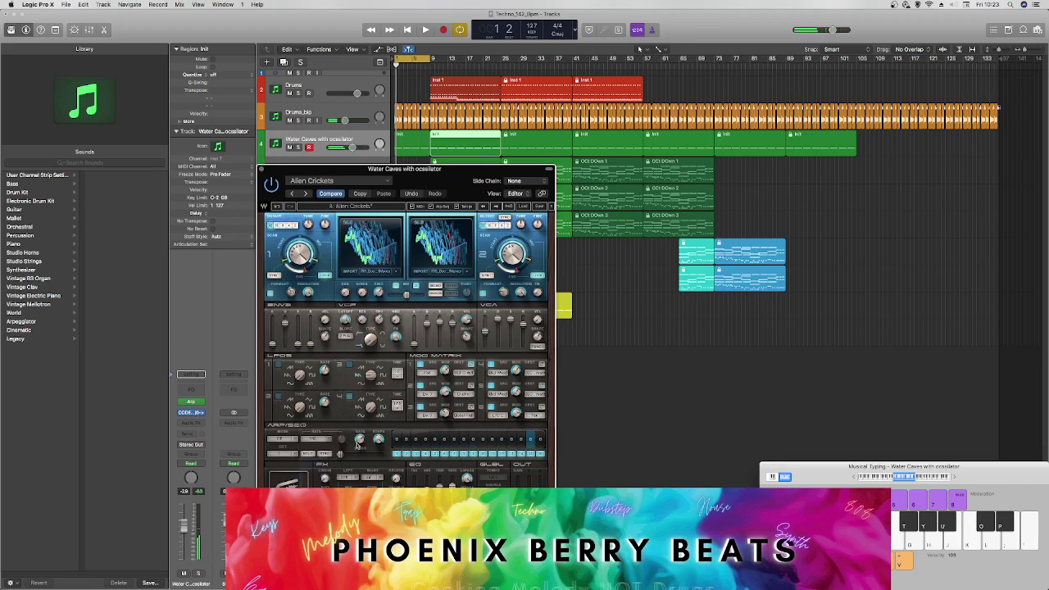
left_click(361, 440)
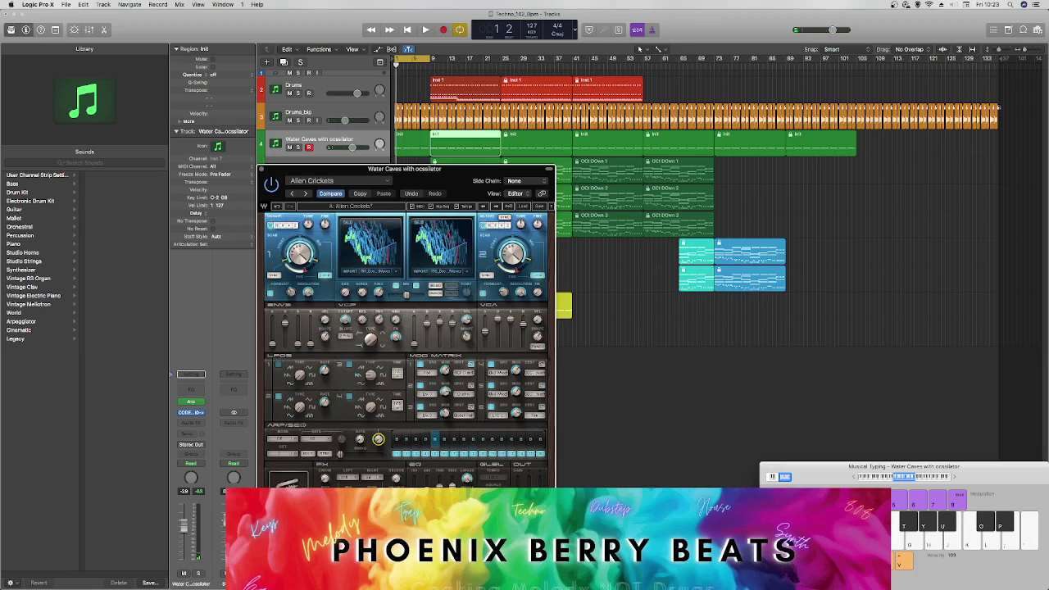
Step: Audition the preceding presets over the loop, going back through A Shot in the dark and Wounded Modular to What is that
left_click(484, 205)
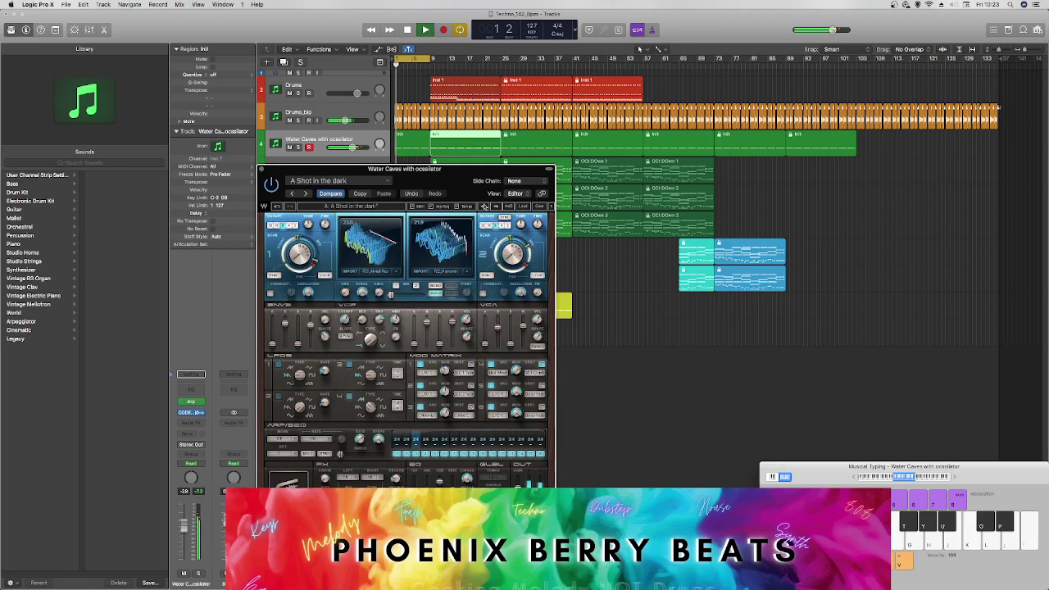
left_click(483, 205)
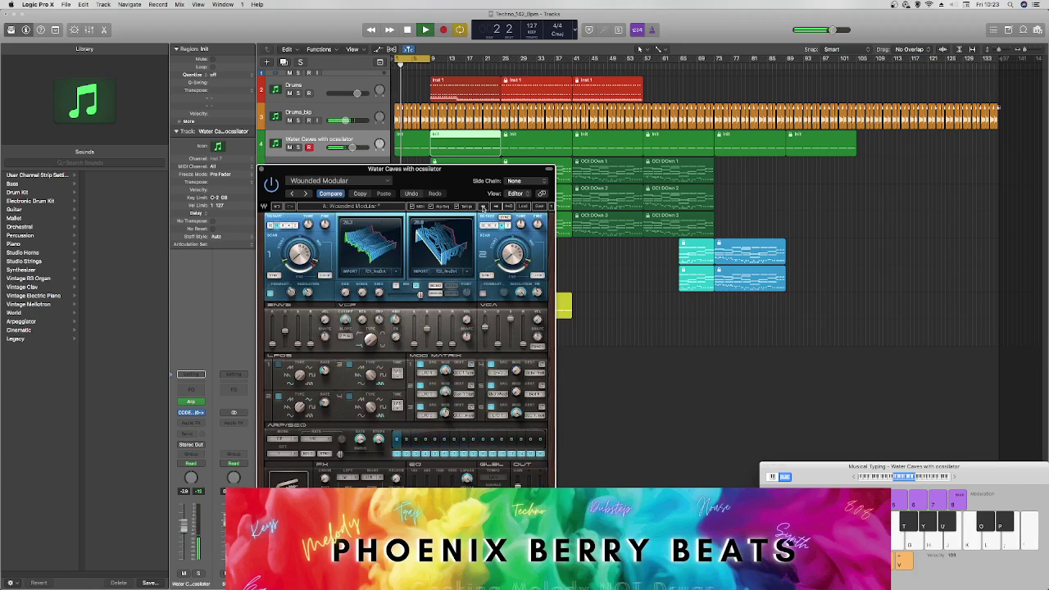
left_click(483, 206)
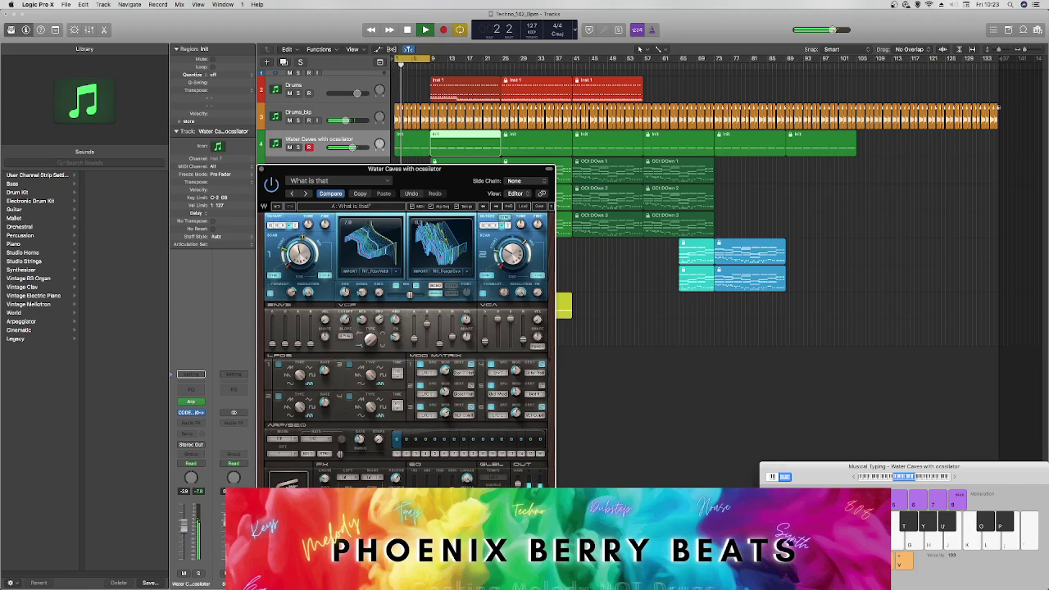
Step: Change the arpeggiator rate of the What is that preset and play it over the loop
key("space")
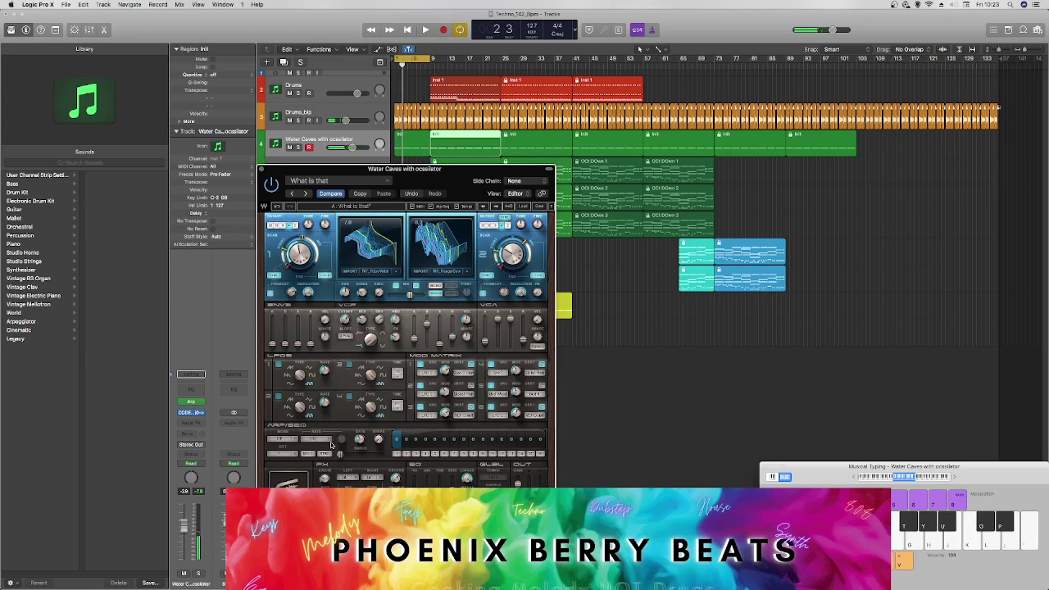
left_click(332, 444)
left_click(323, 464)
key("space")
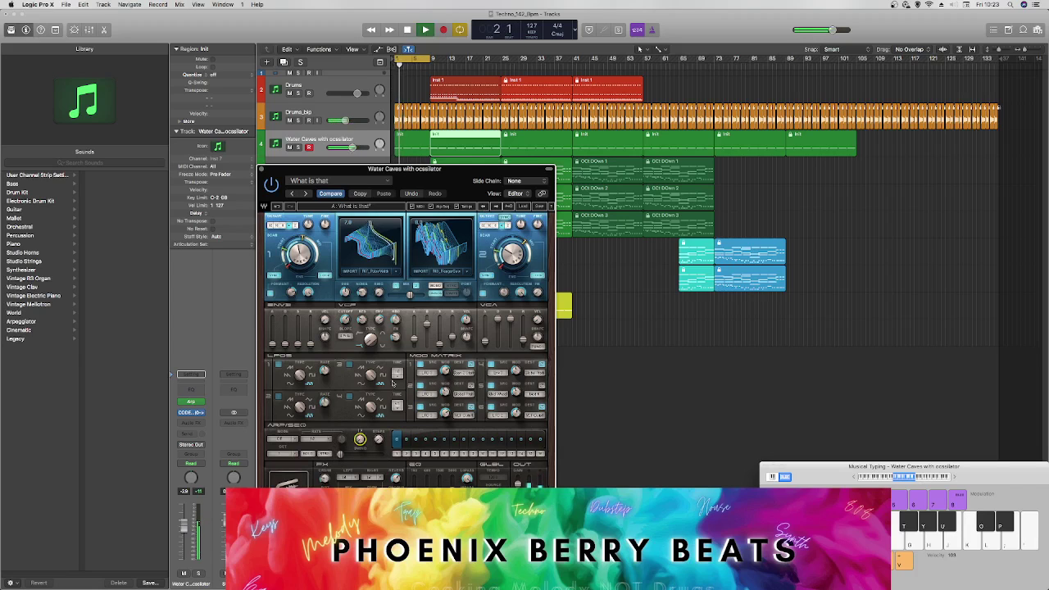
Step: Continue back through the presets over the loop, from Welcome to the Masheen past Space Fart and Pots and Pans to Dirty Little Sequence
left_click(484, 207)
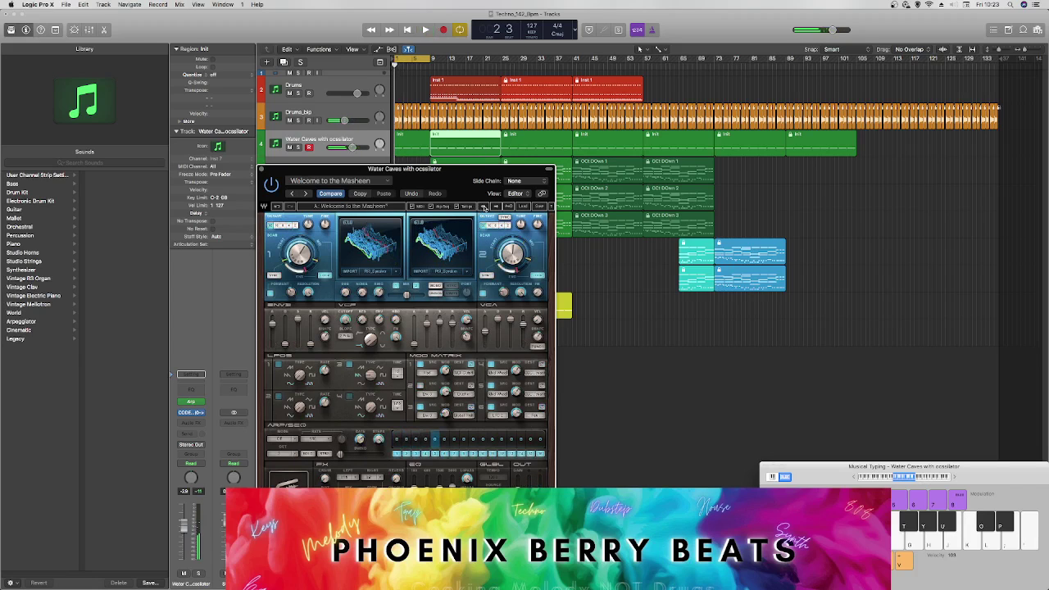
left_click(484, 206)
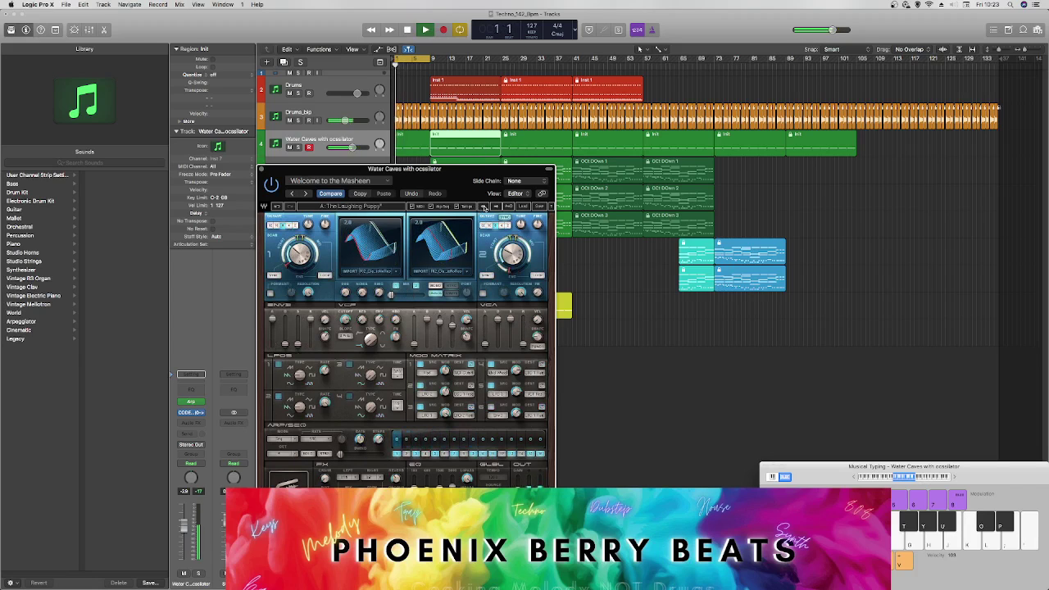
left_click(484, 206)
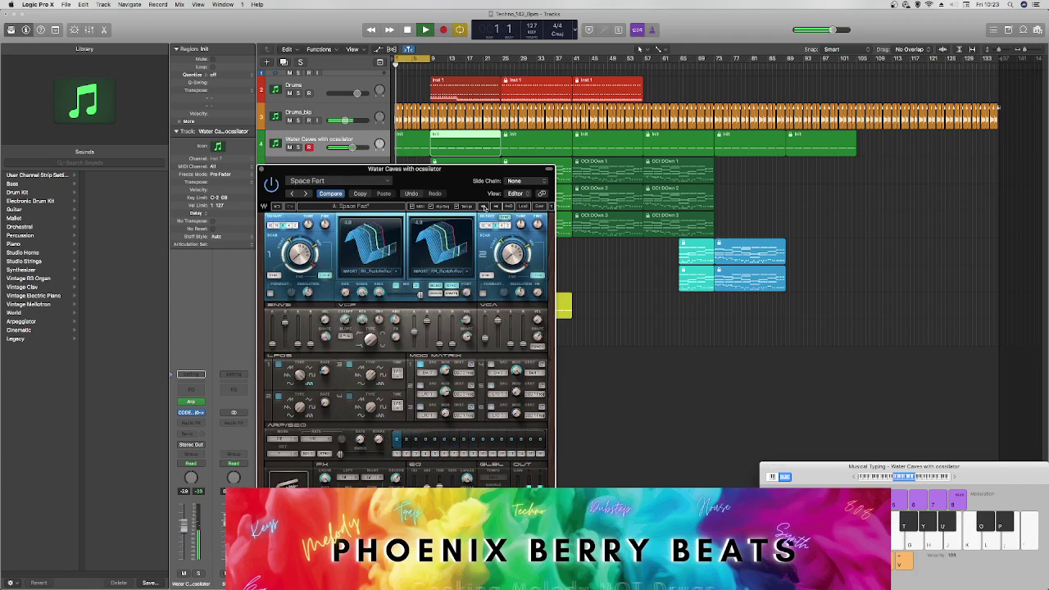
left_click(484, 206)
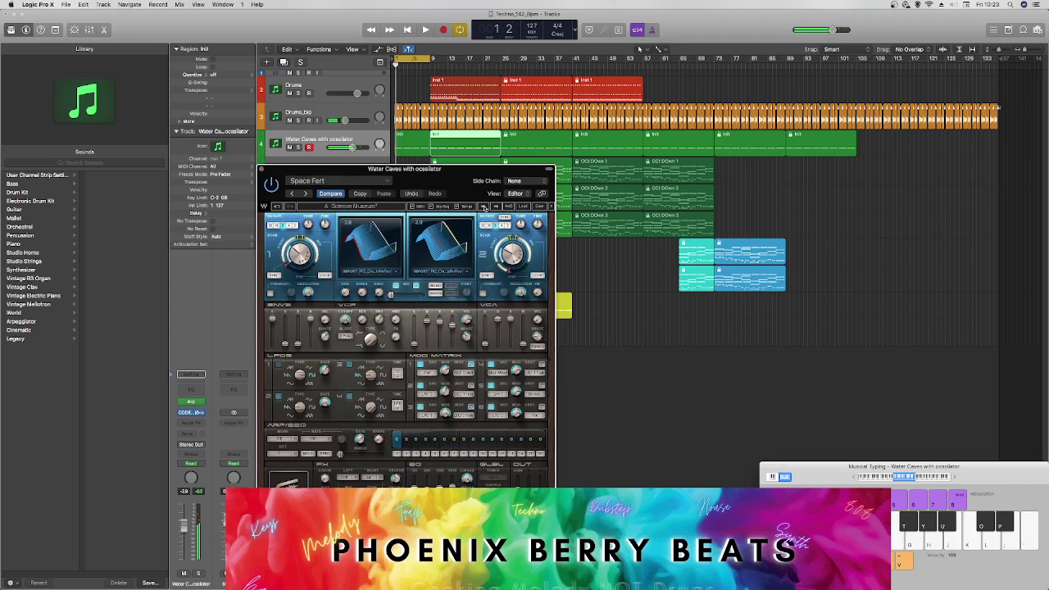
left_click(484, 207)
key("Left")
key("Left")
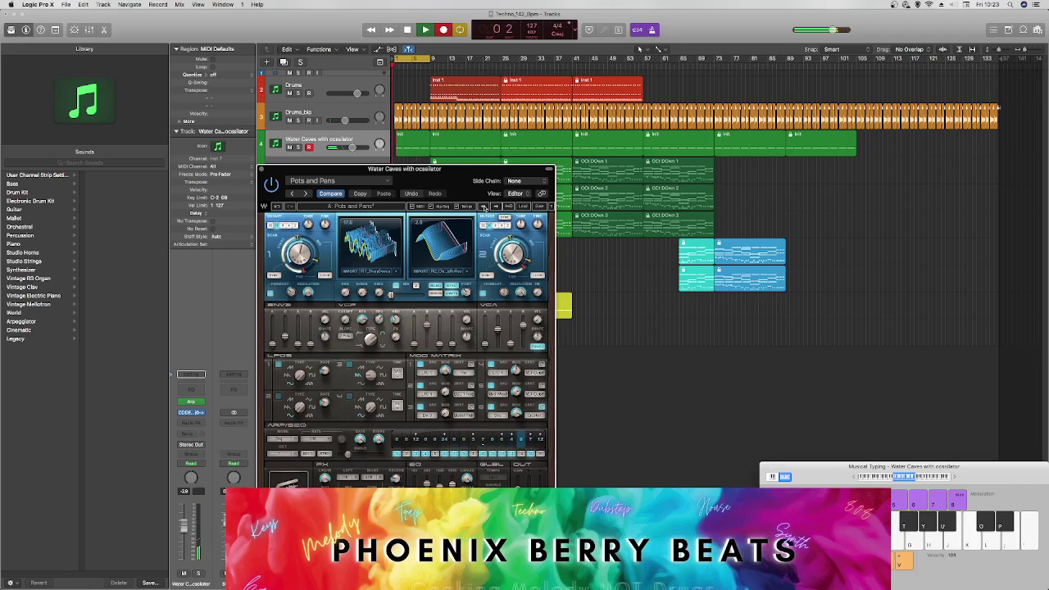
left_click(484, 207)
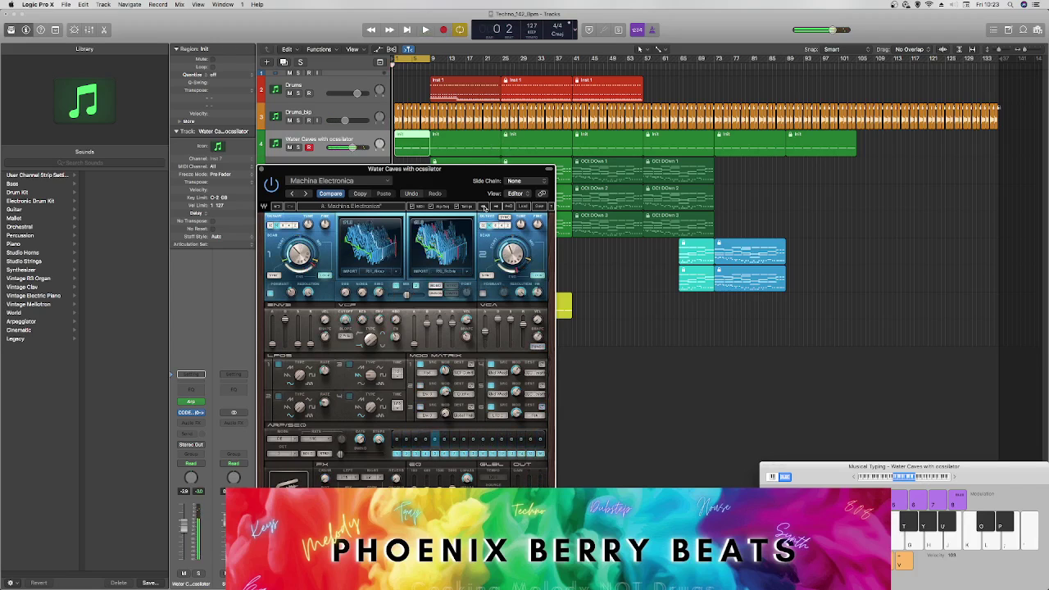
left_click(484, 206)
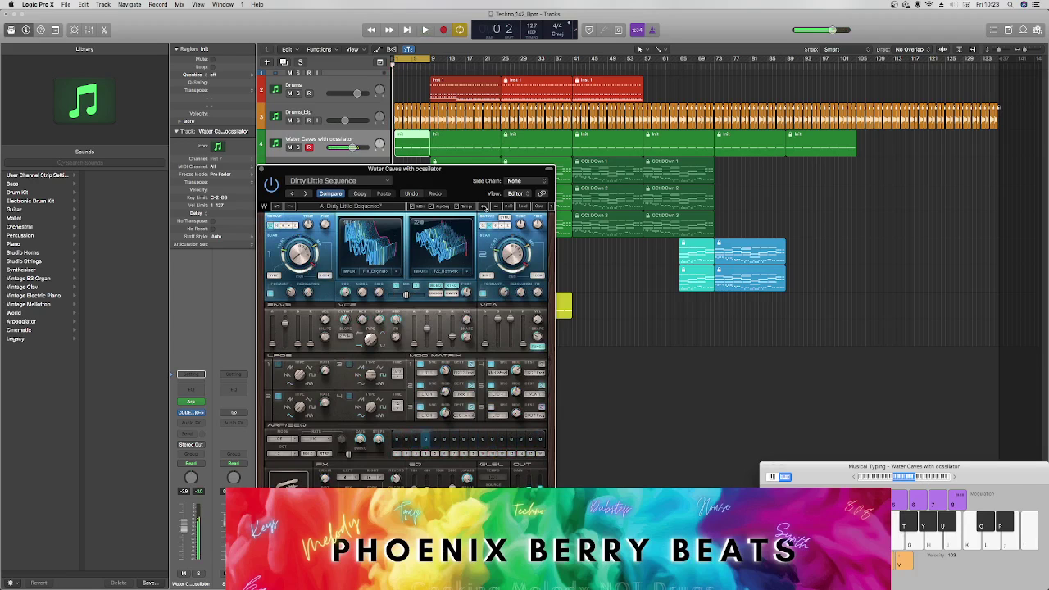
Step: Continue back through the synth presets, from Cough Of Alien and Check your Clock source! to Alien Helicopter Siren
left_click(484, 206)
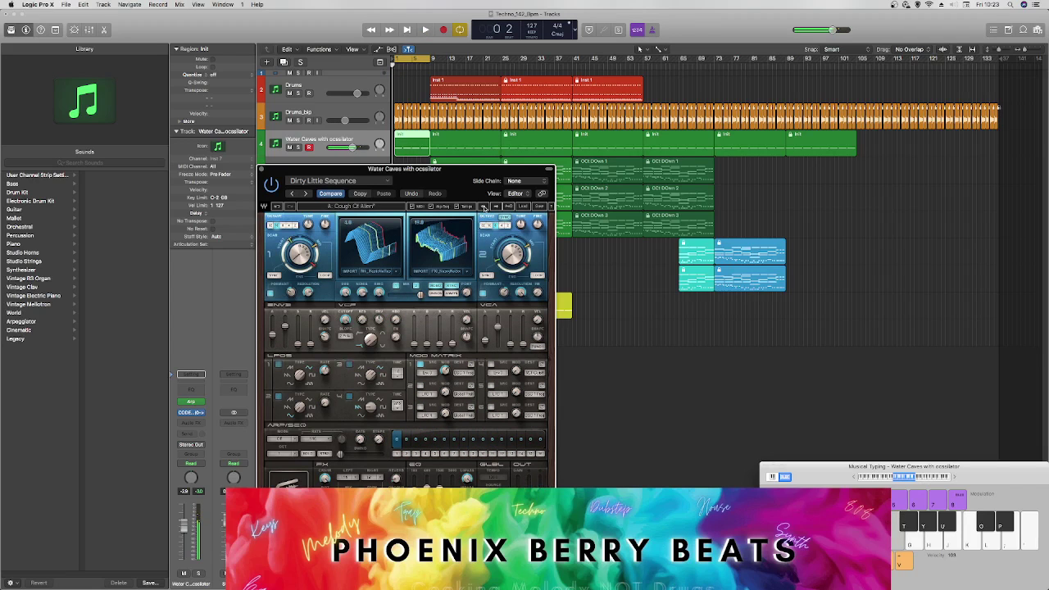
left_click(485, 207)
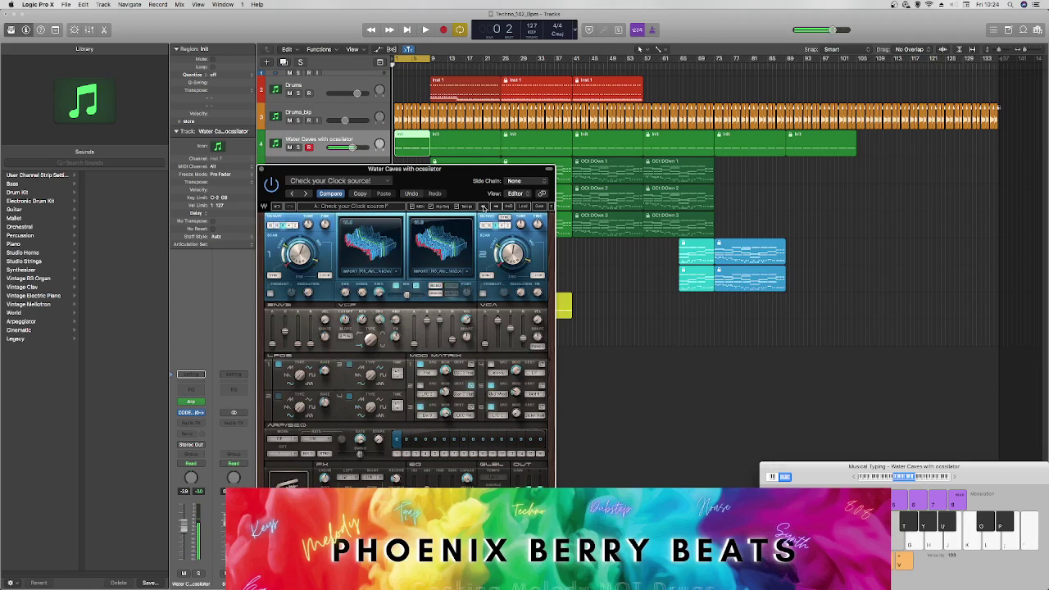
left_click(484, 206)
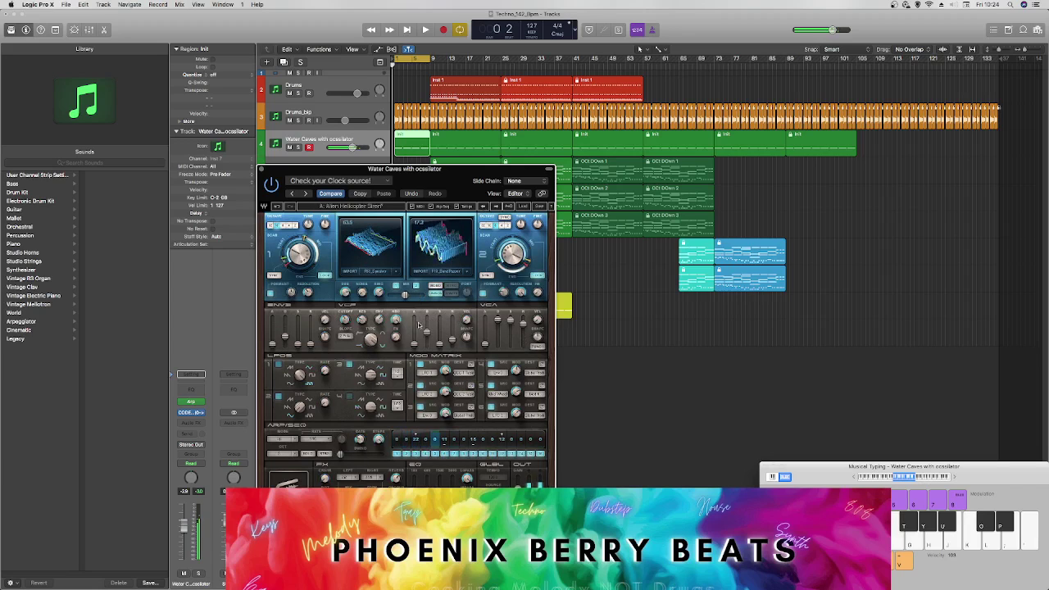
Step: Change the arpeggiator rate of the Alien Helicopter Siren preset, adjust its swing and gate, and play it over the loop
left_click(320, 455)
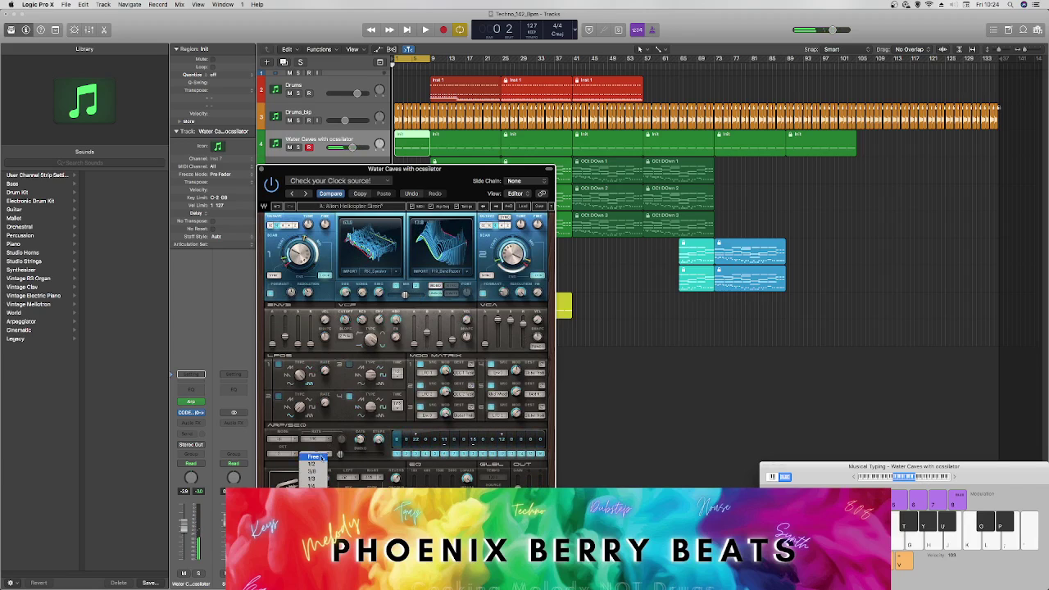
left_click(318, 457)
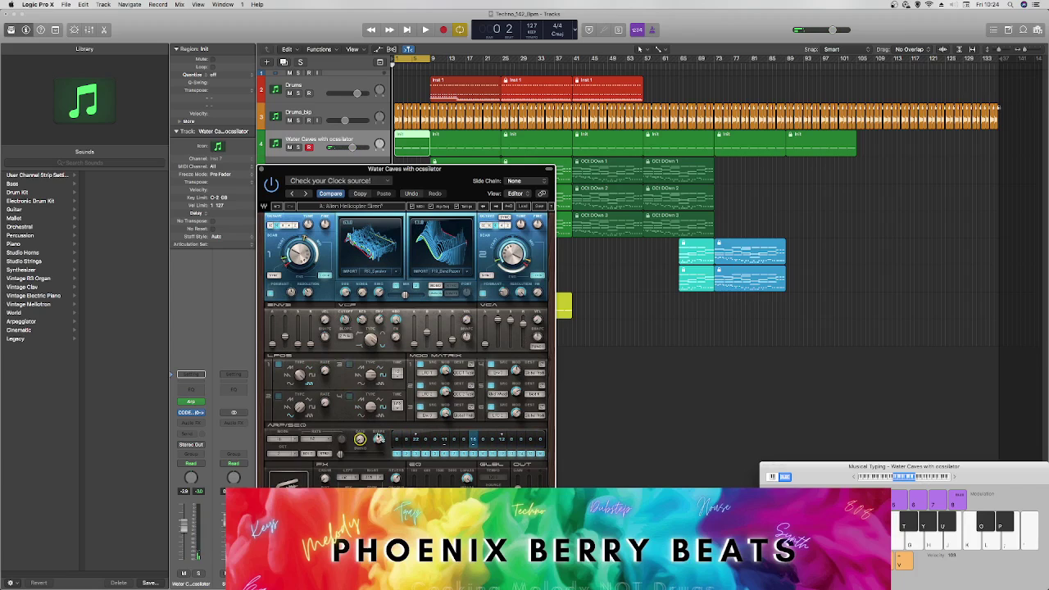
left_click(379, 438)
key("space")
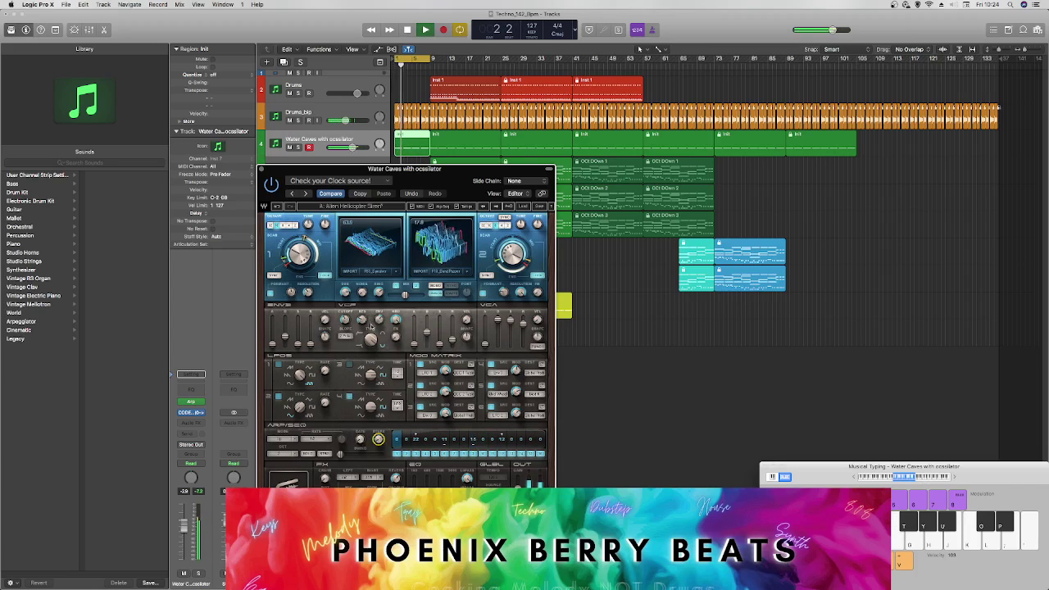
key("space")
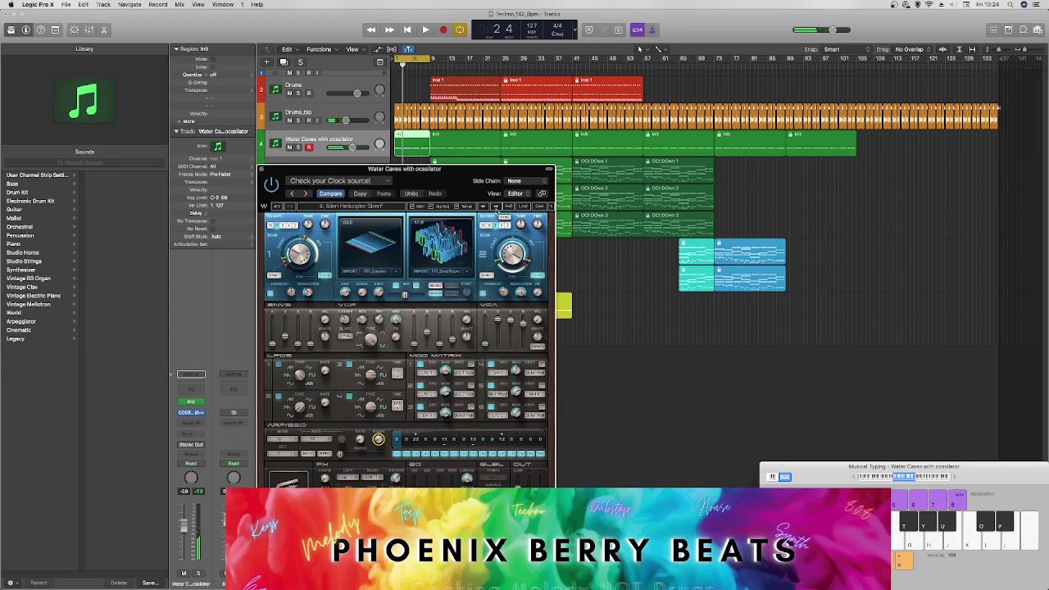
Step: Audition the earlier presets from Zodiac Piano back to Windy Keys, then return to X-OB
left_click(483, 208)
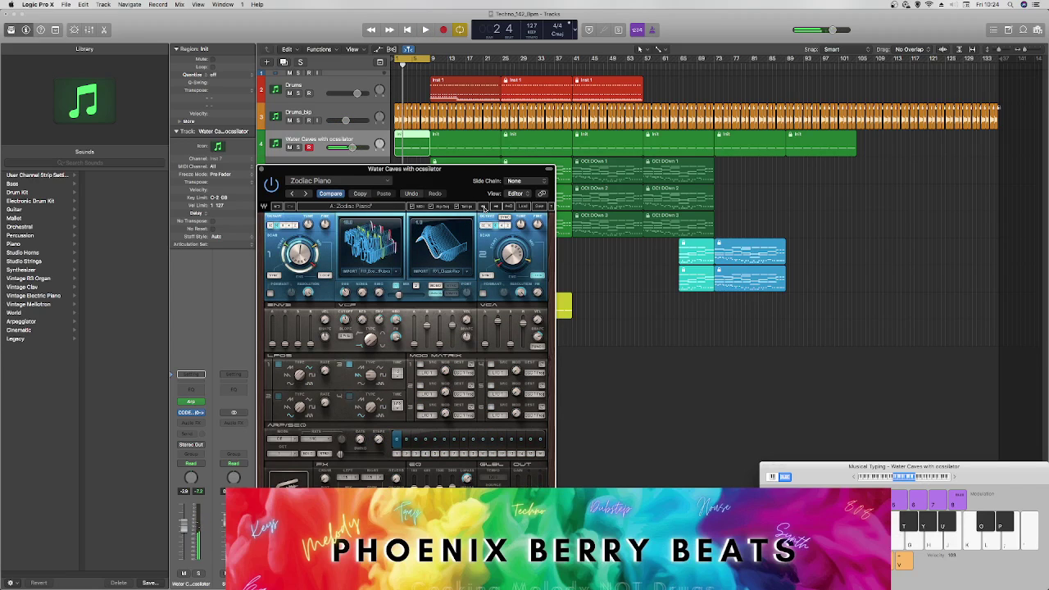
left_click(483, 207)
left_click(484, 207)
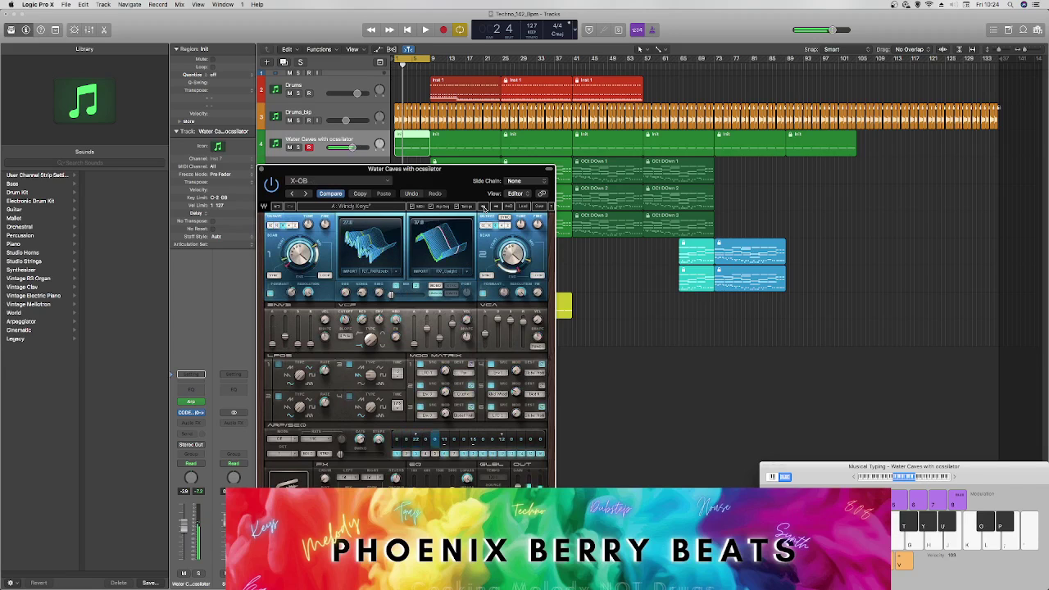
left_click(495, 208)
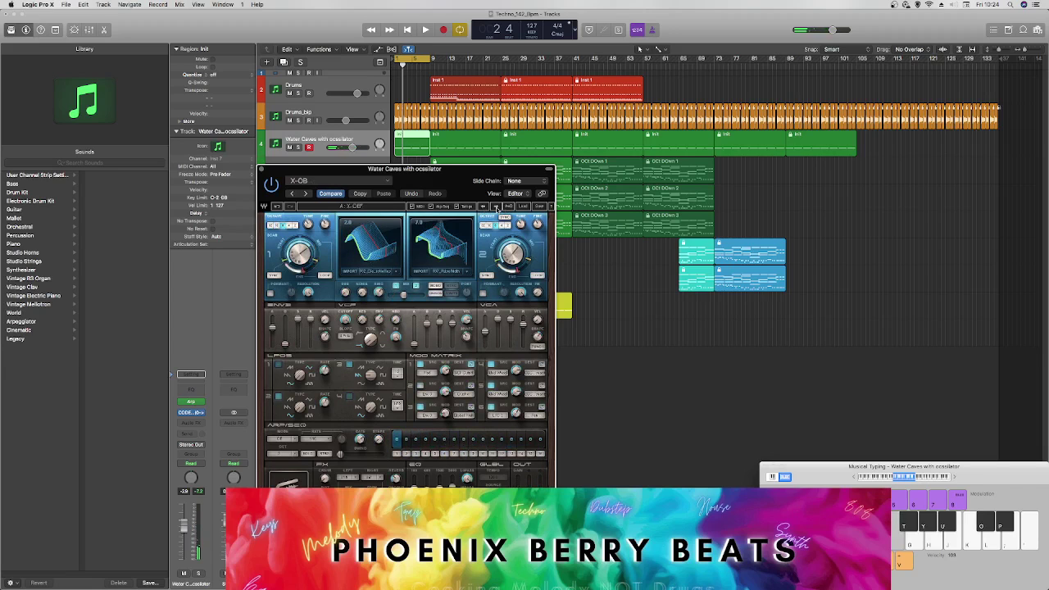
Step: Change the arpeggiator rate and swing of the X-OB preset and play it over the loop
left_click(328, 442)
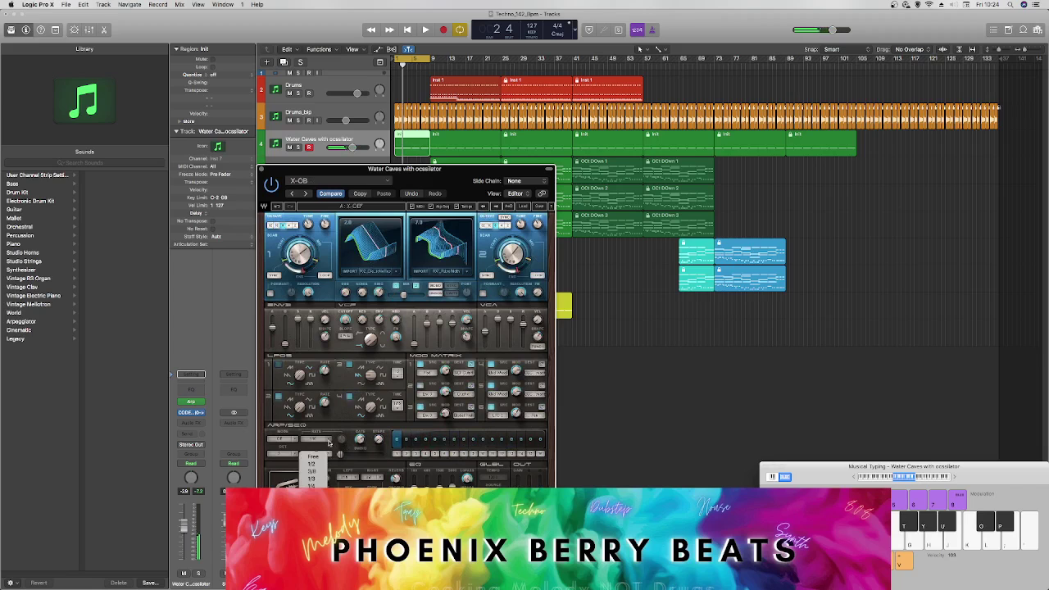
left_click(321, 464)
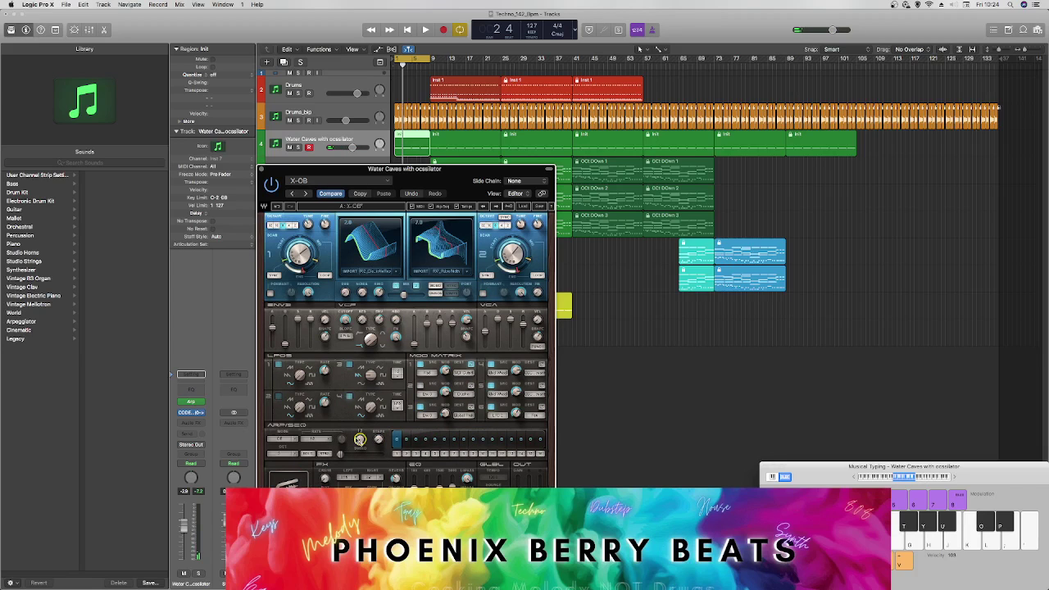
key("space")
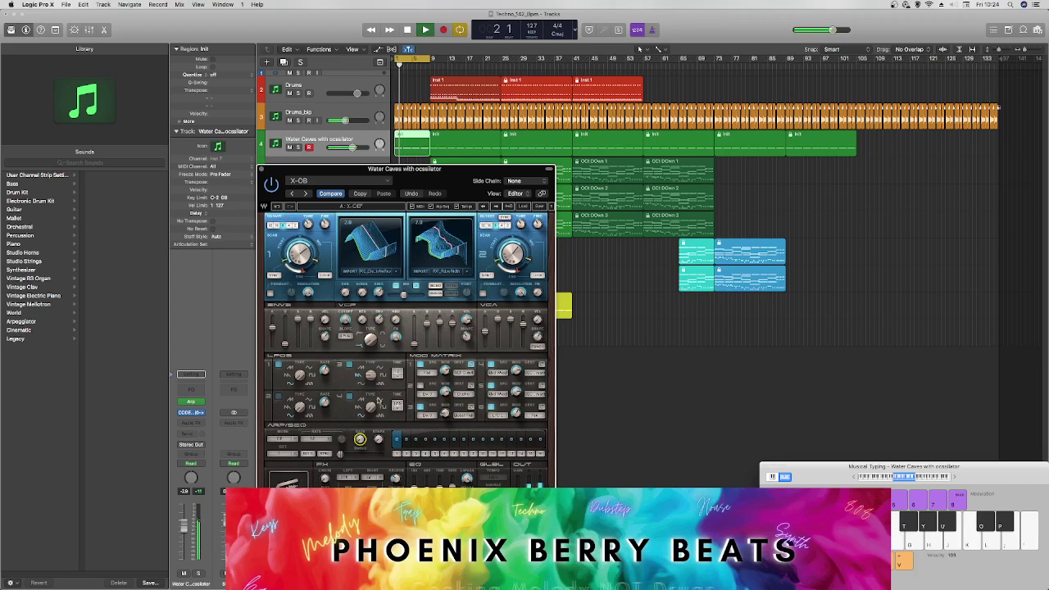
key("space")
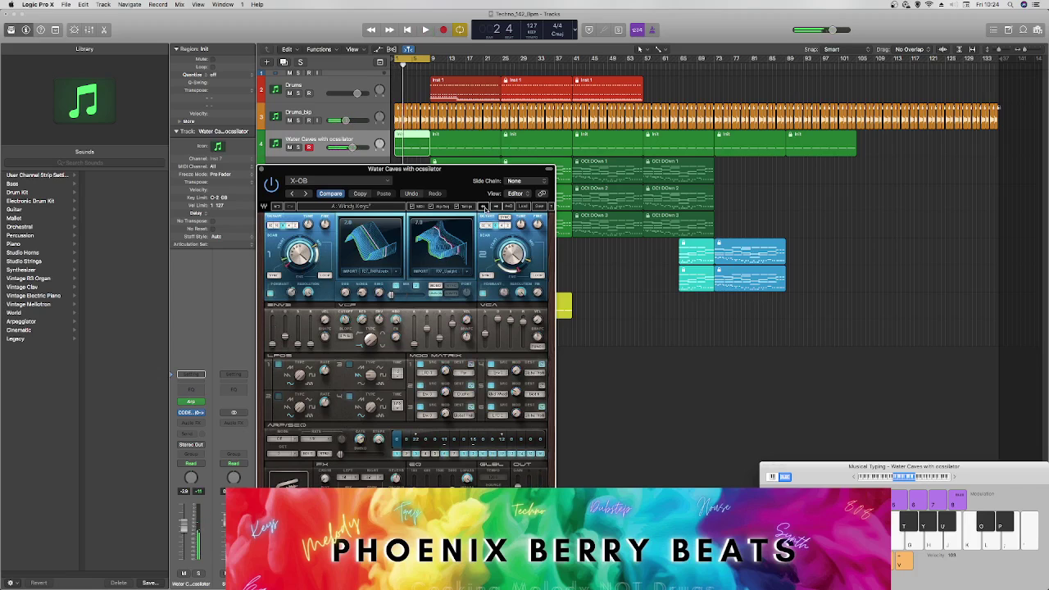
Step: Load the Windy Keys preset, try single notes on it and play it over the loop
left_click(484, 207)
key("f")
key("f")
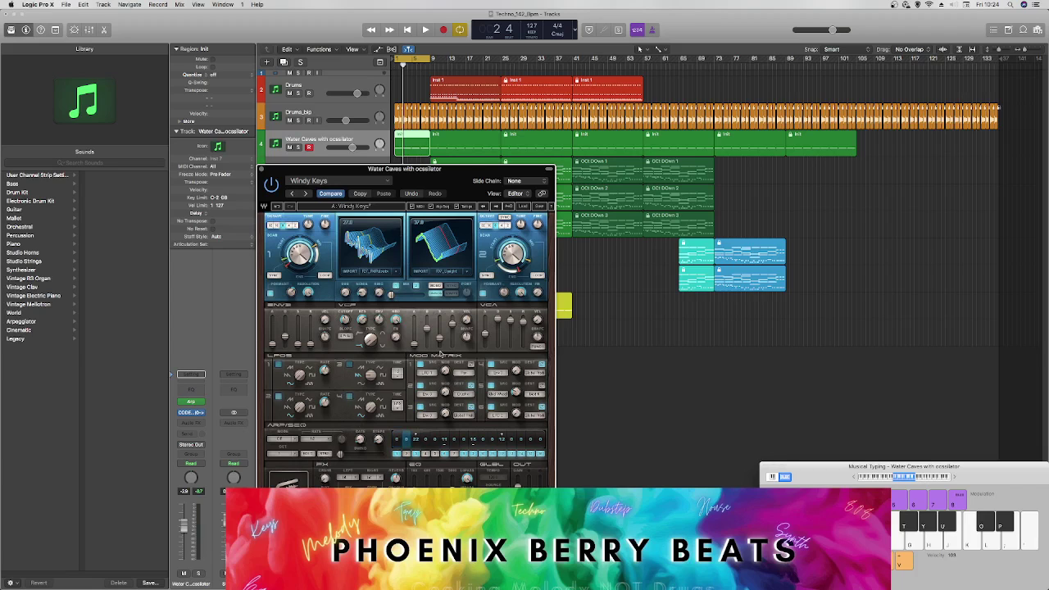
key("space")
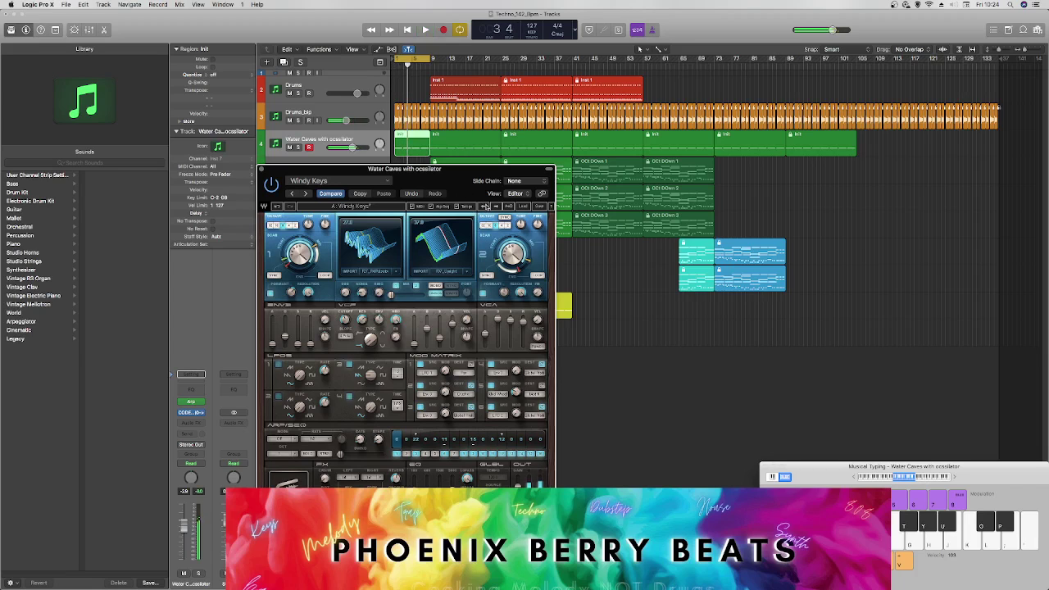
Step: Continue back through the presets from Why You Sing to Space Guitar, adjust its arpeggiator and play it over the loop
left_click(484, 206)
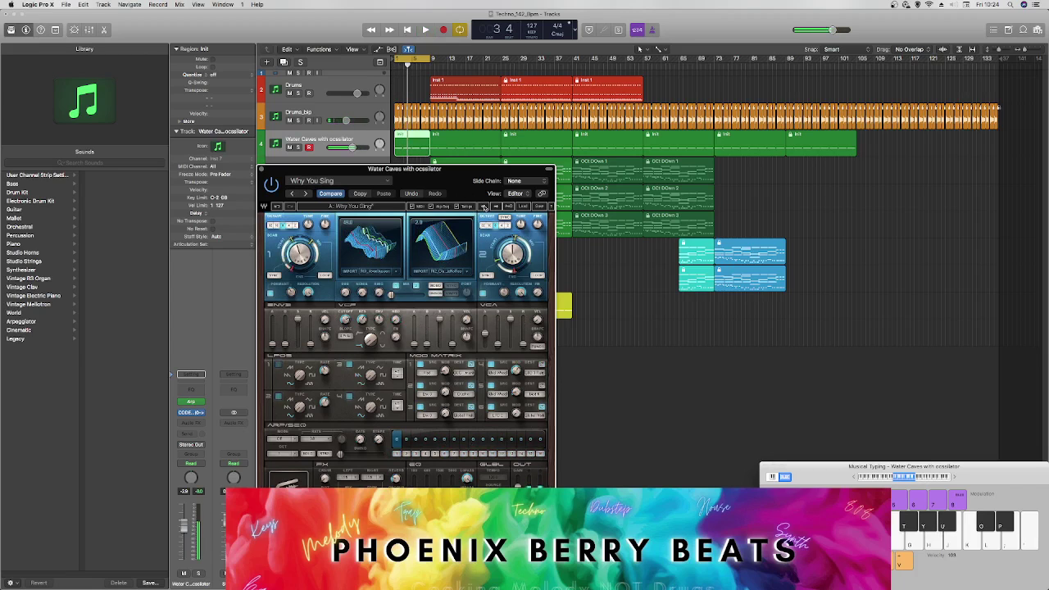
left_click(484, 205)
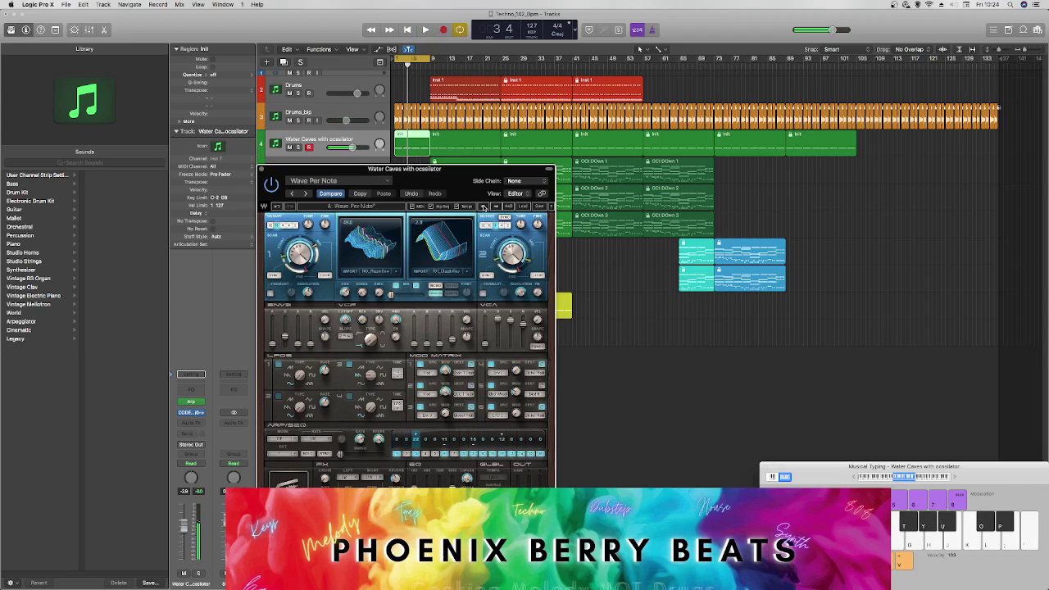
left_click(484, 205)
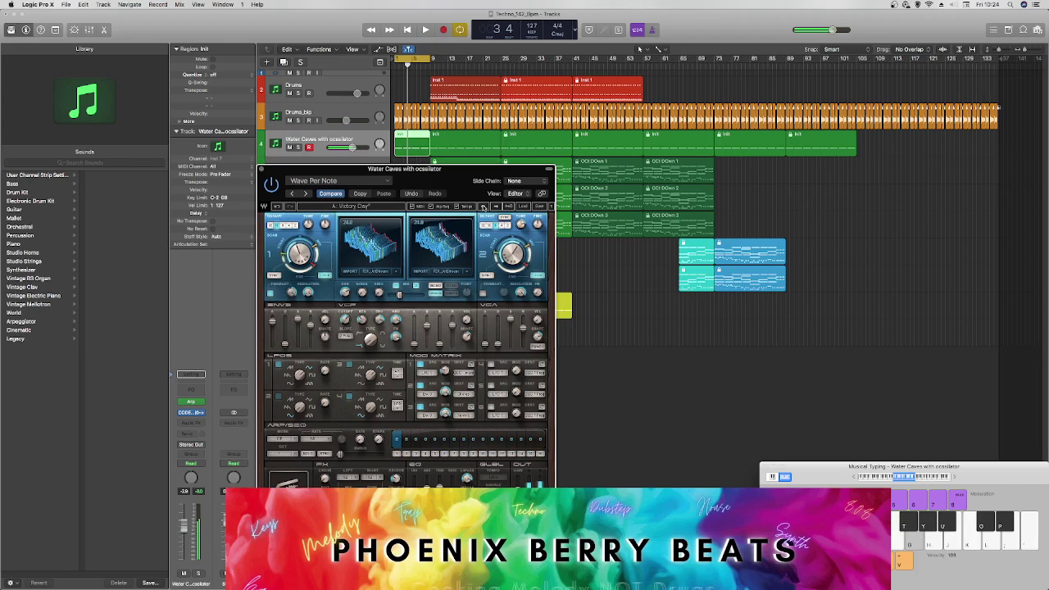
left_click(484, 205)
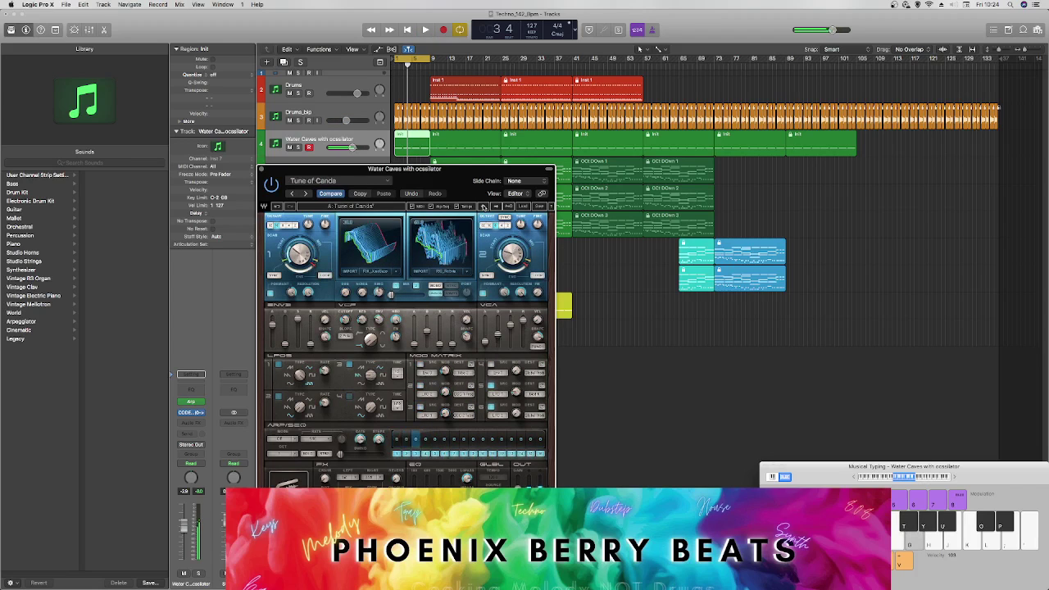
left_click(485, 206)
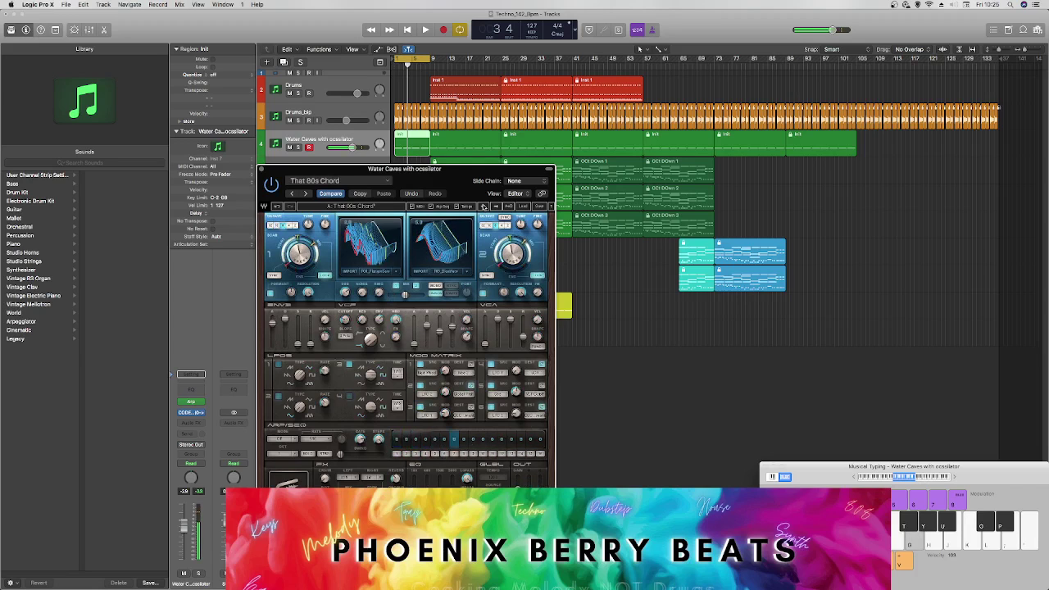
left_click(485, 205)
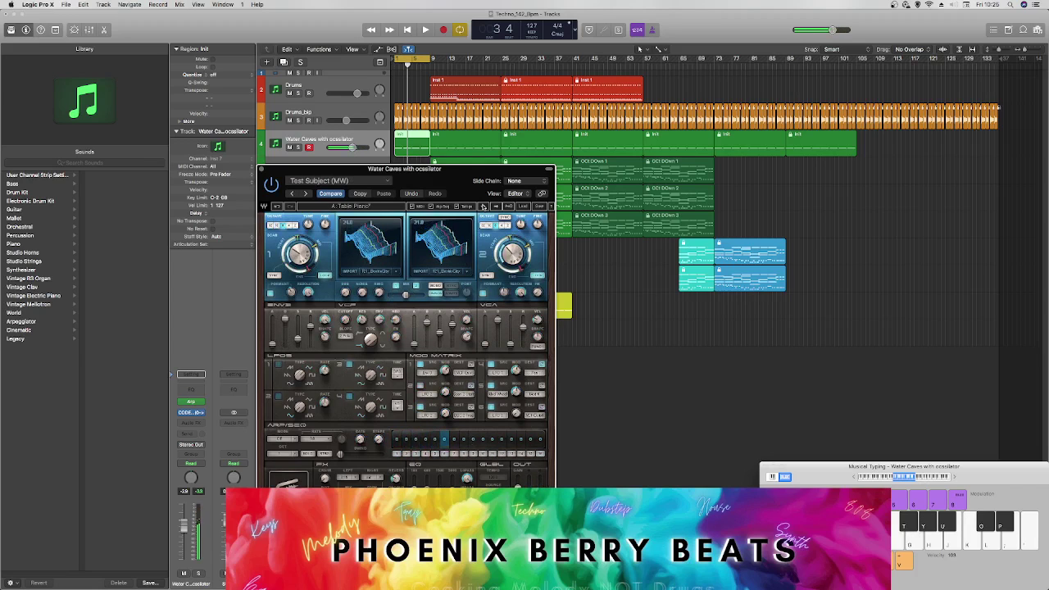
left_click(484, 206)
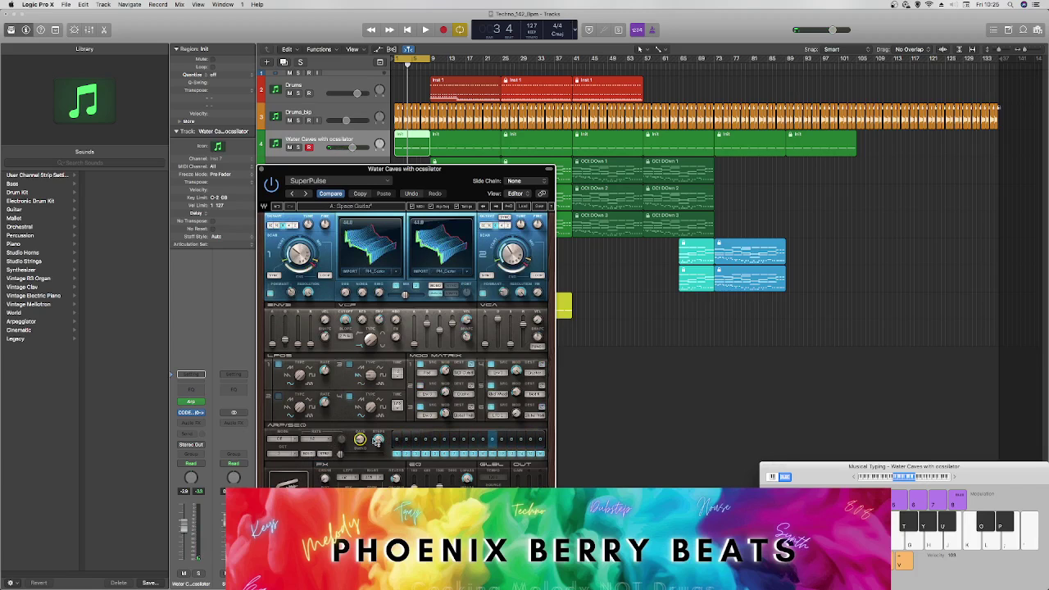
key("space")
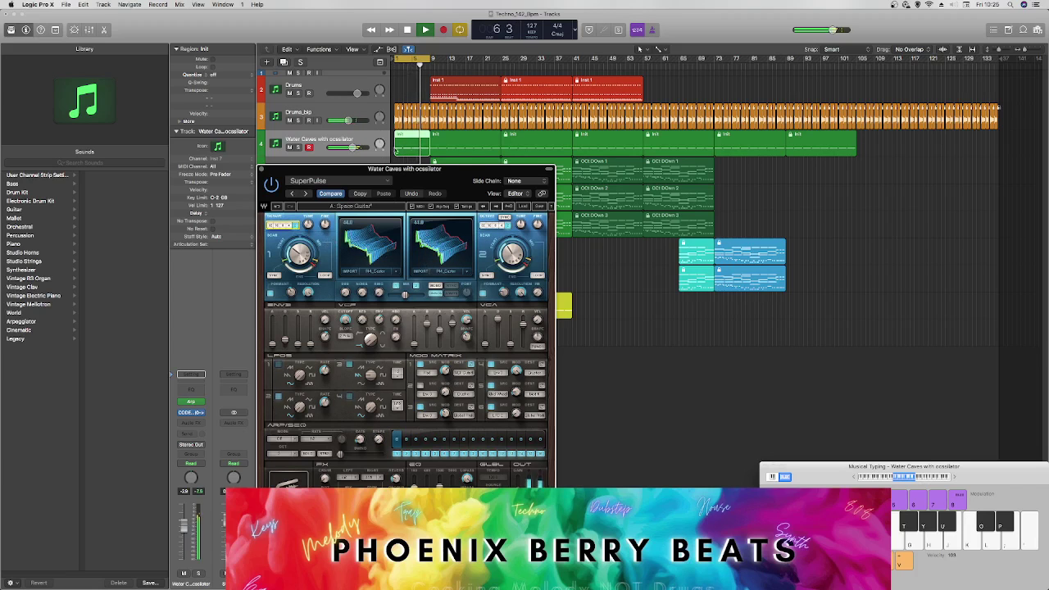
Step: Move the synth window clear of the track headers, shift the cycle range to bars 9–17 and play that section
left_click_drag(399, 170, 555, 262)
mouse_move(344, 147)
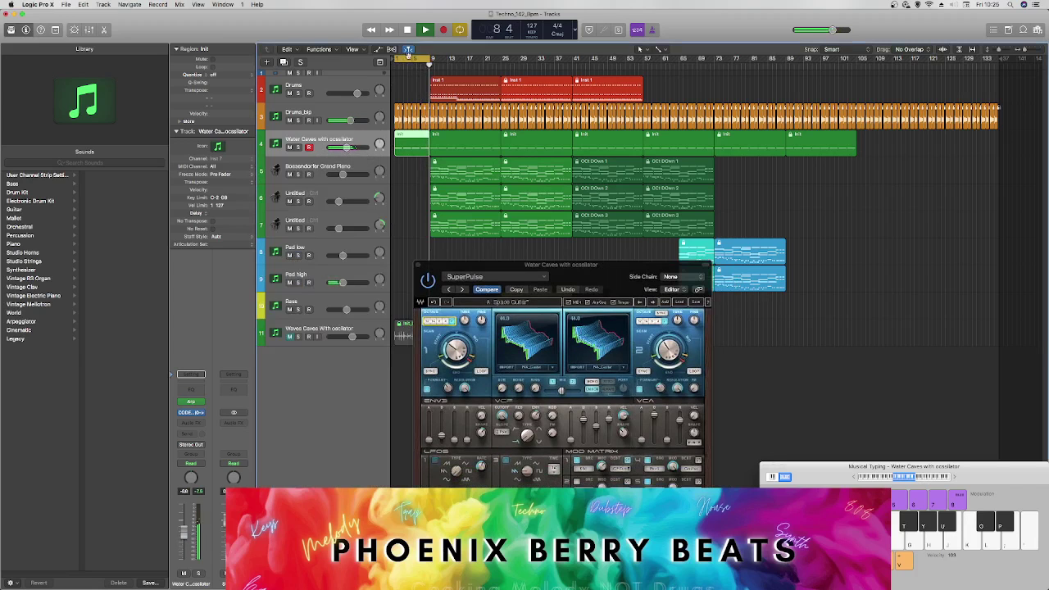
key("space")
left_click_drag(405, 59, 447, 59)
key("space")
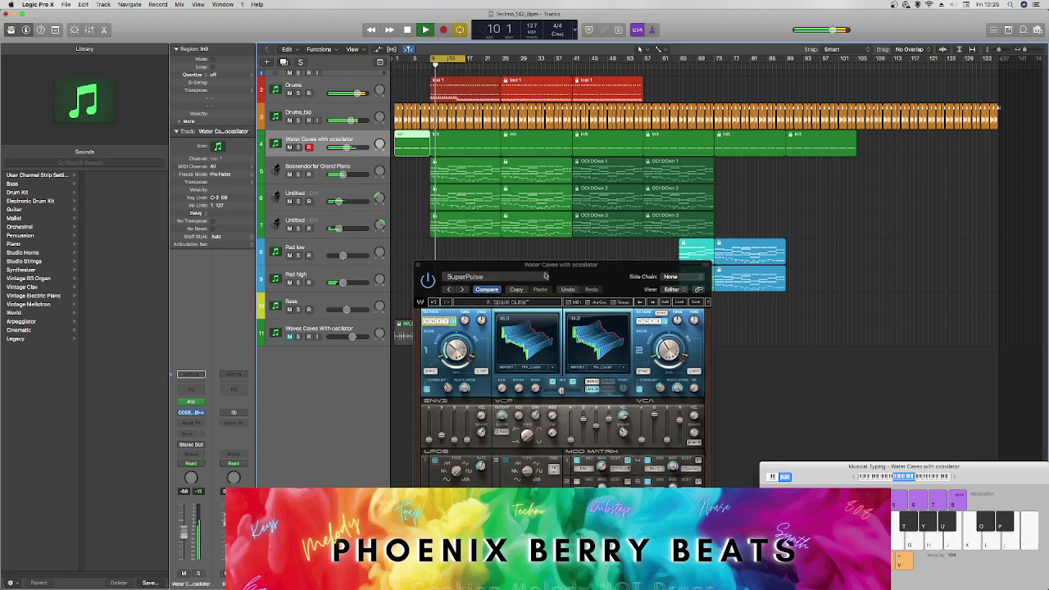
key("space")
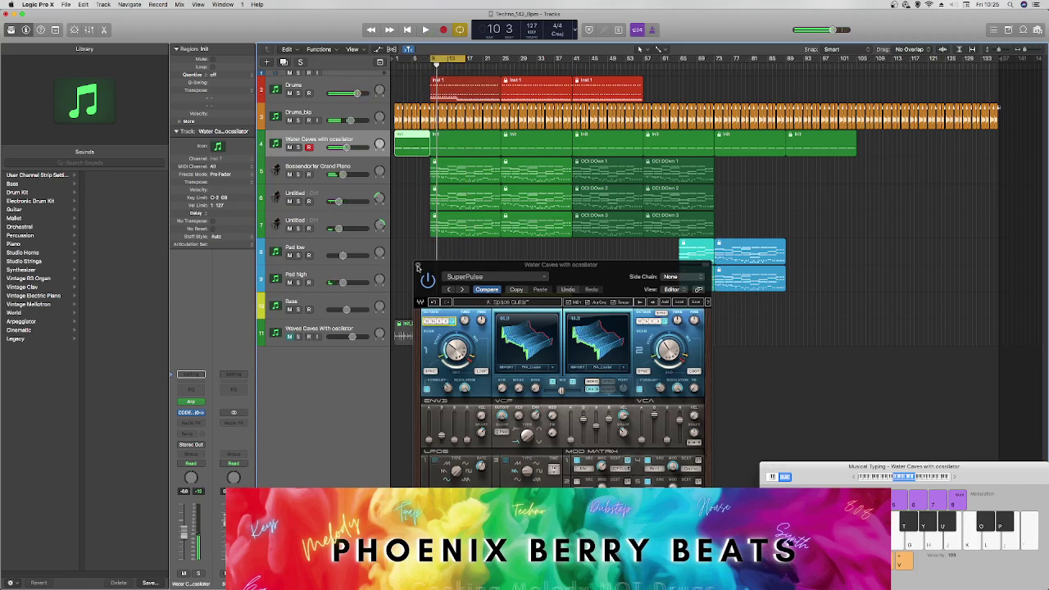
Step: Close the synth, mute the Water Caves instrument track, and unmute the bounced Waves Caves audio track and place it directly above
left_click(419, 266)
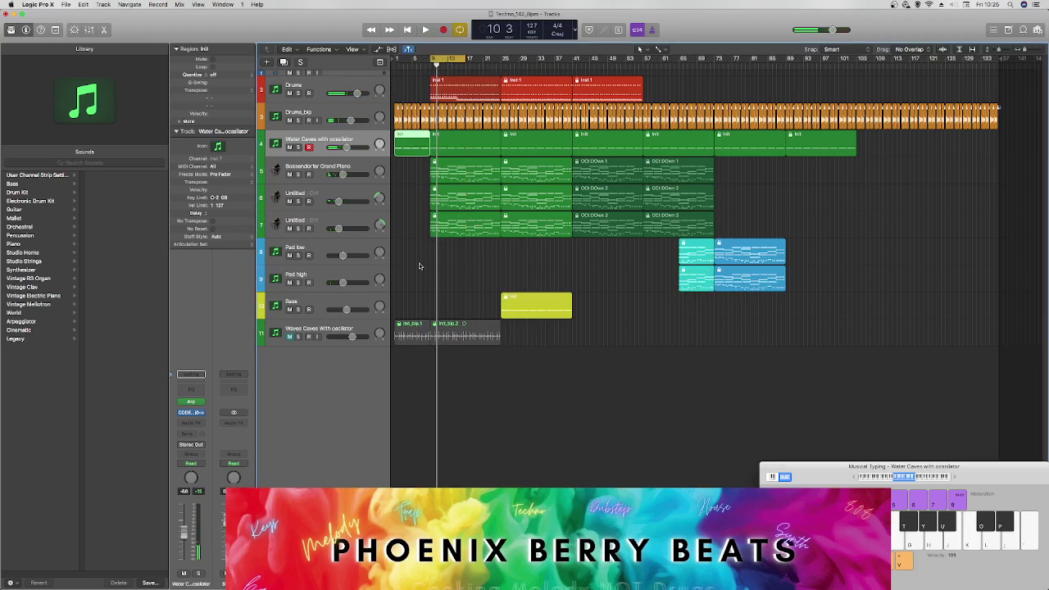
left_click(349, 327)
left_click(289, 147)
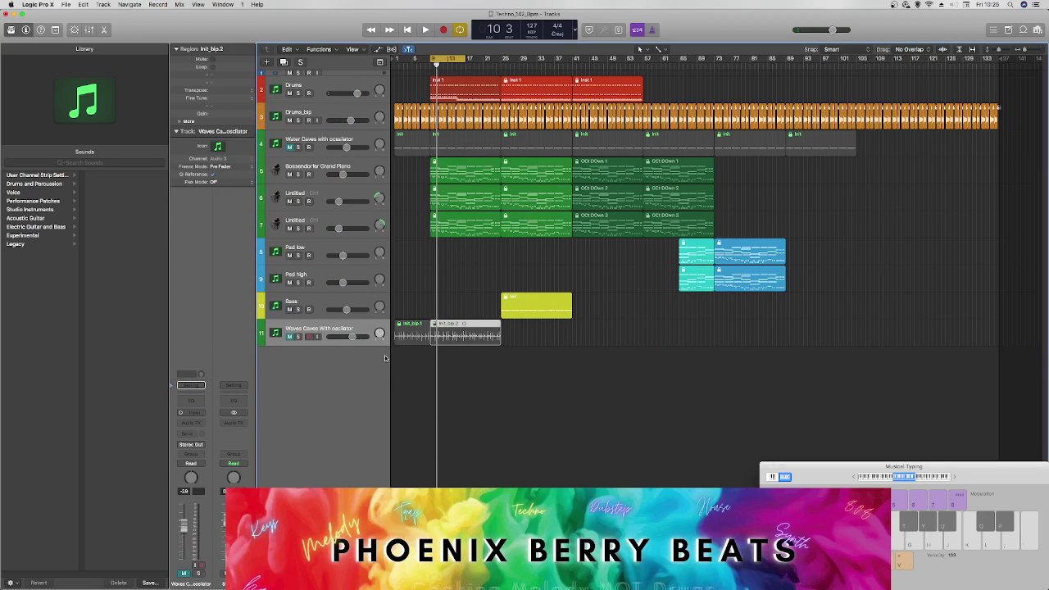
left_click_drag(363, 320, 301, 147)
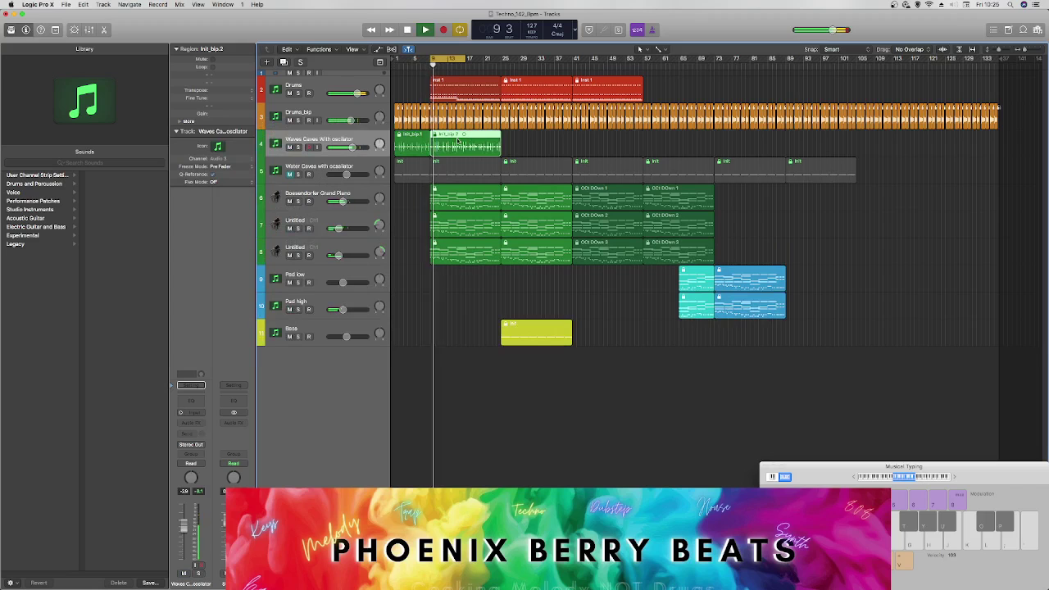
Step: Copy the bounced Init_bip region along the Waves Caves audio track so it fills bars 25 to 73
key("space")
left_click_drag(477, 145, 604, 144)
left_click(466, 145, "shift")
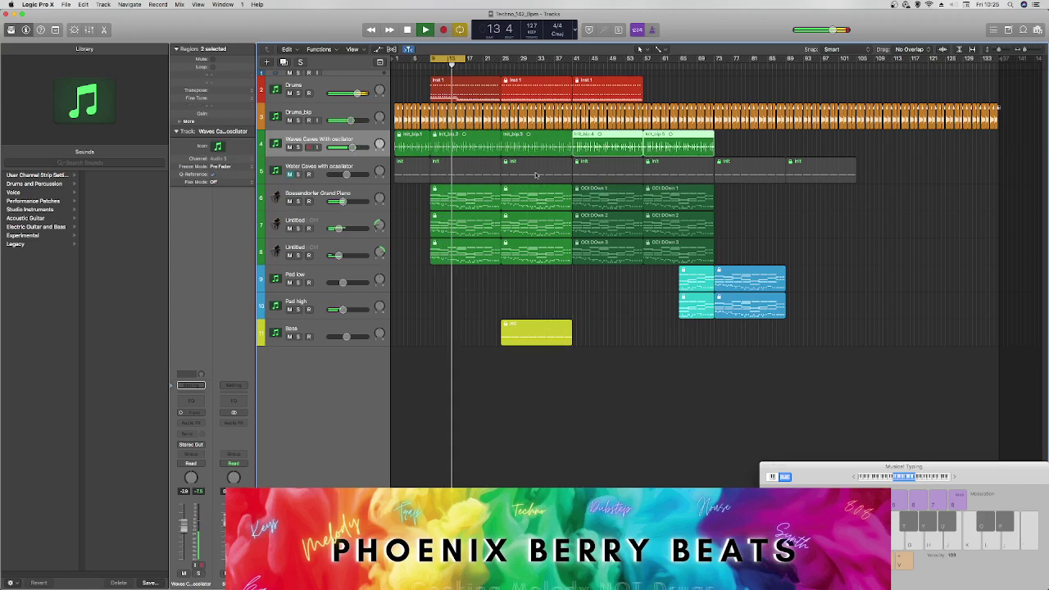
Step: Open the first Inst 1 drum region's notes, delete the misplaced lower notes after bar 15 and repeat the earlier two-row pattern there
double_click(494, 86)
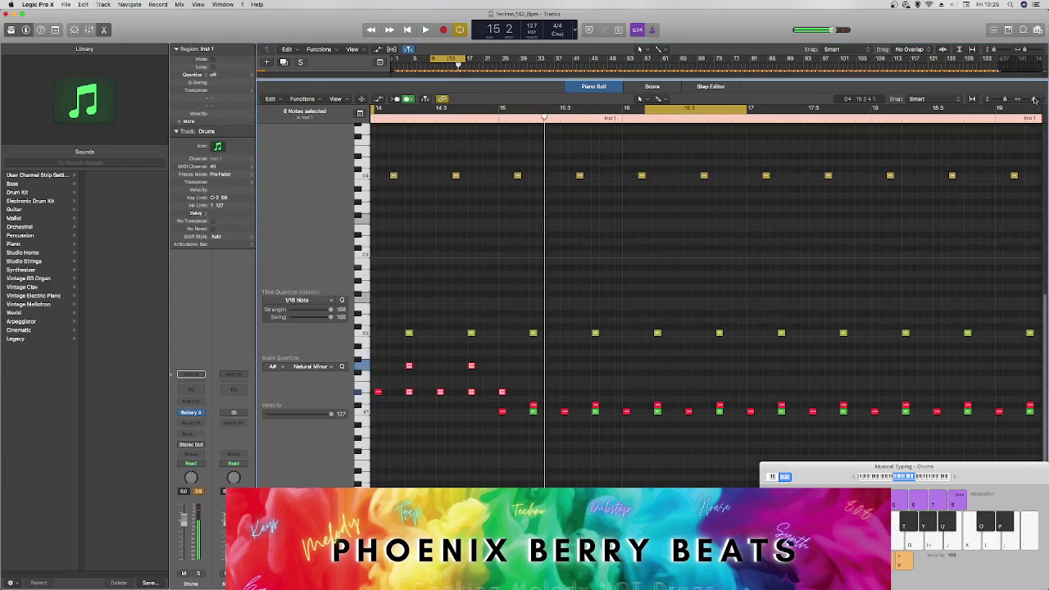
left_click_drag(1034, 99, 1014, 99)
left_click_drag(856, 423, 558, 370)
key("Delete")
left_click(537, 412)
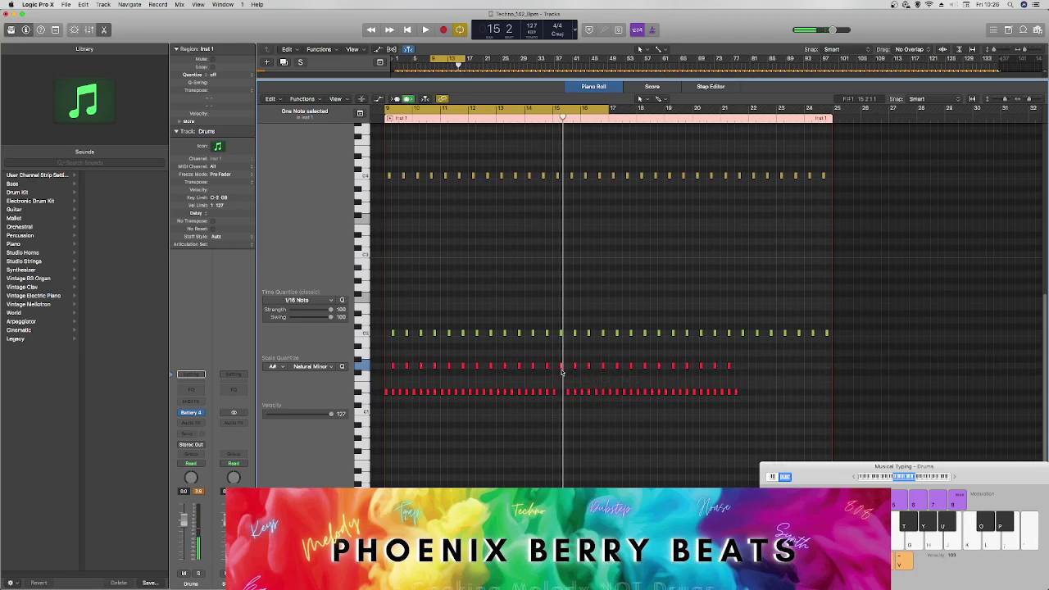
Step: Shift the two lower rows of drum notes after bar 15 into line with the earlier pattern and play the region
left_click(698, 123)
left_click_drag(763, 413, 564, 354)
left_click_drag(568, 394, 554, 368)
left_click(560, 376)
mouse_move(553, 369)
left_mouse_down()
mouse_move(692, 379)
mouse_move(560, 367)
left_mouse_up()
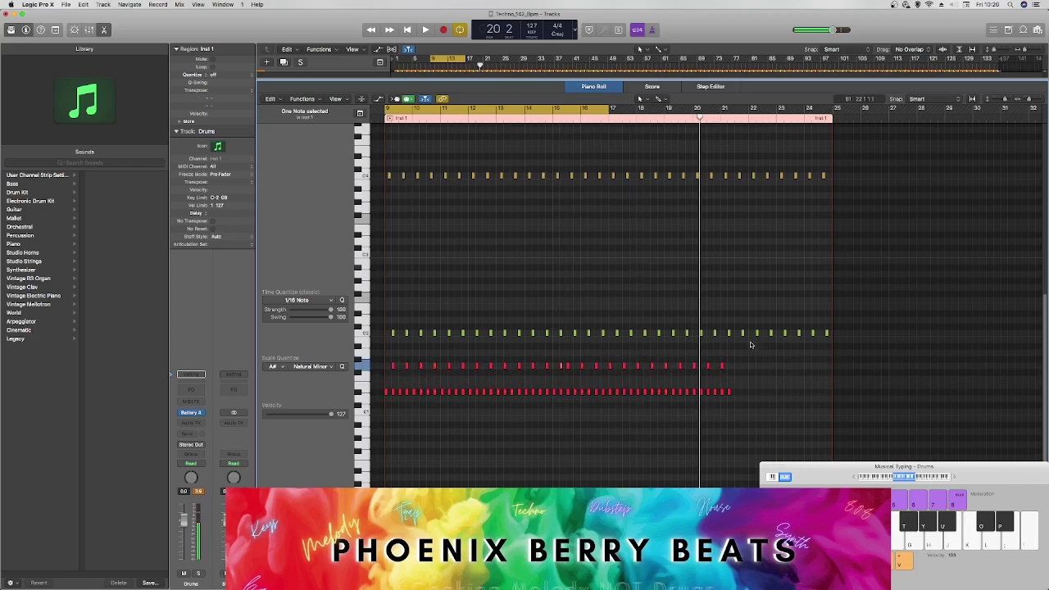
left_click(1032, 100)
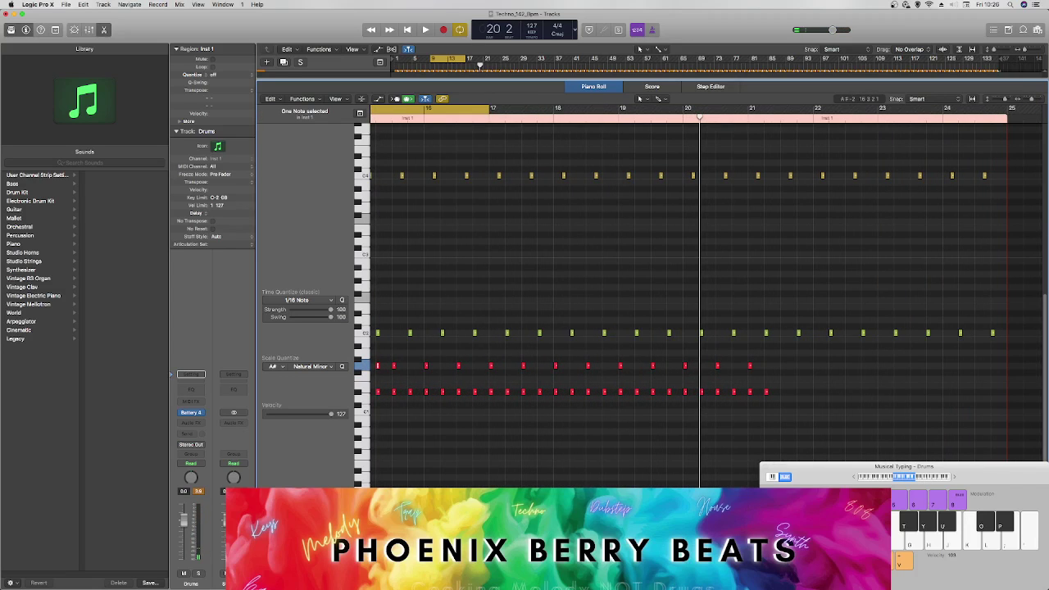
scroll(704, 287, "left", 6)
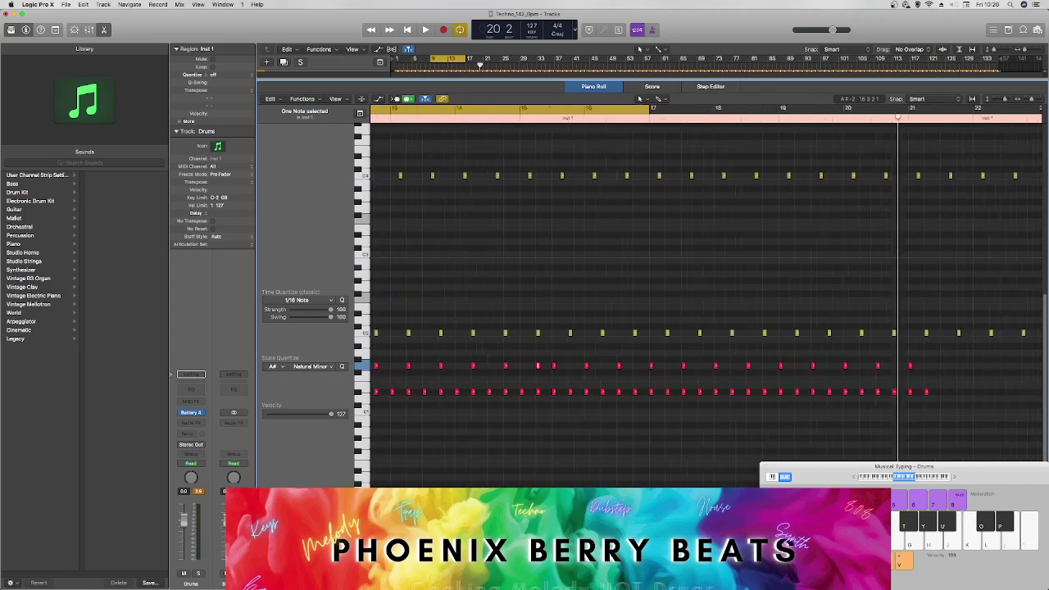
scroll(705, 286, "right", 1)
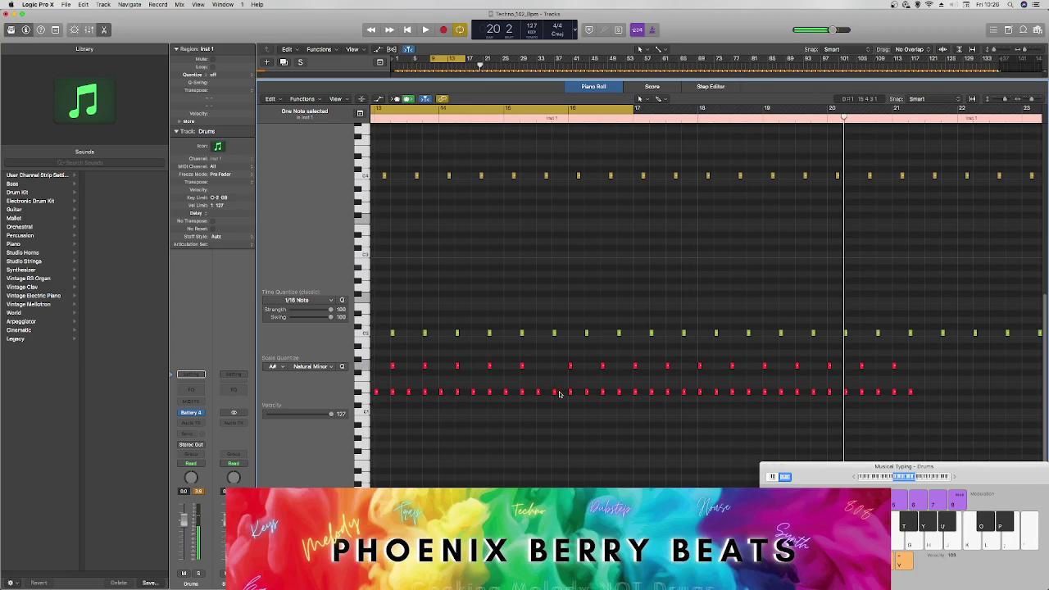
left_click_drag(928, 403, 553, 367)
key("space")
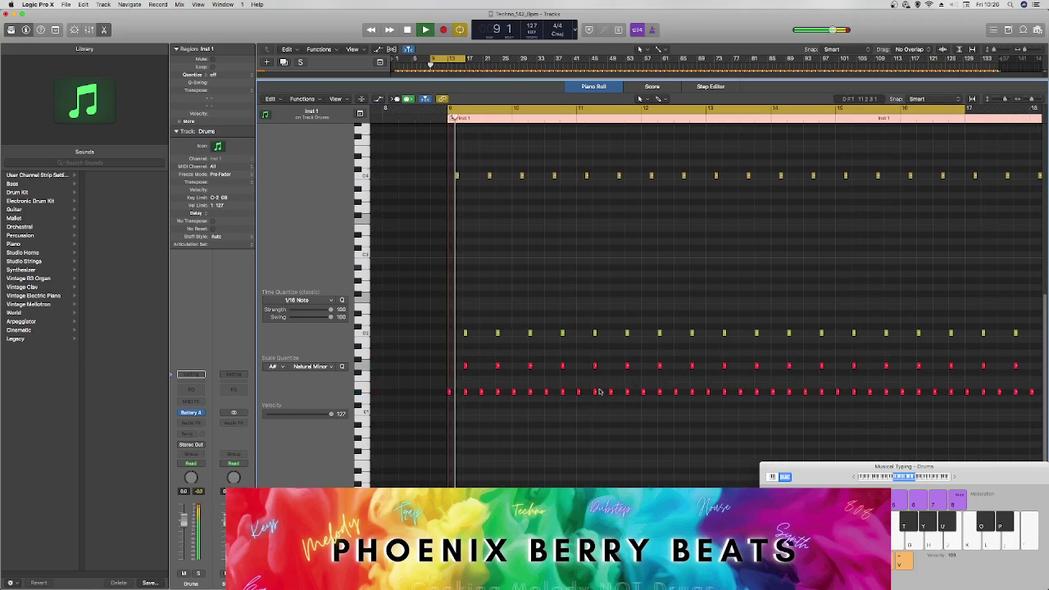
Step: Close the note editor, shorten the first Inst 1 drum region to bar 21 and split it at bar 17, splitting crossing notes
left_click(104, 31)
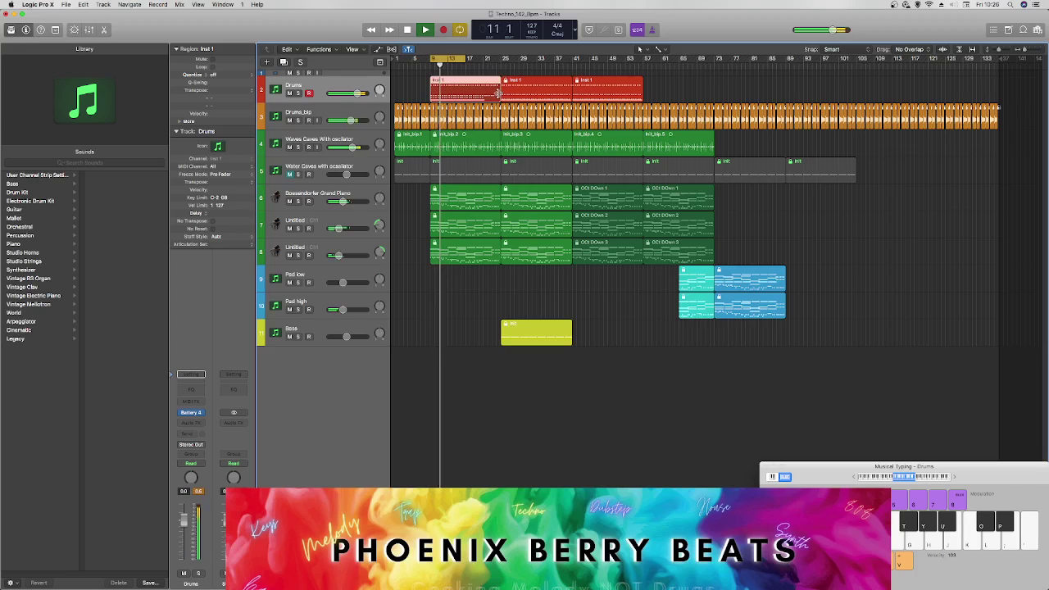
left_click_drag(497, 92, 481, 95)
key("space")
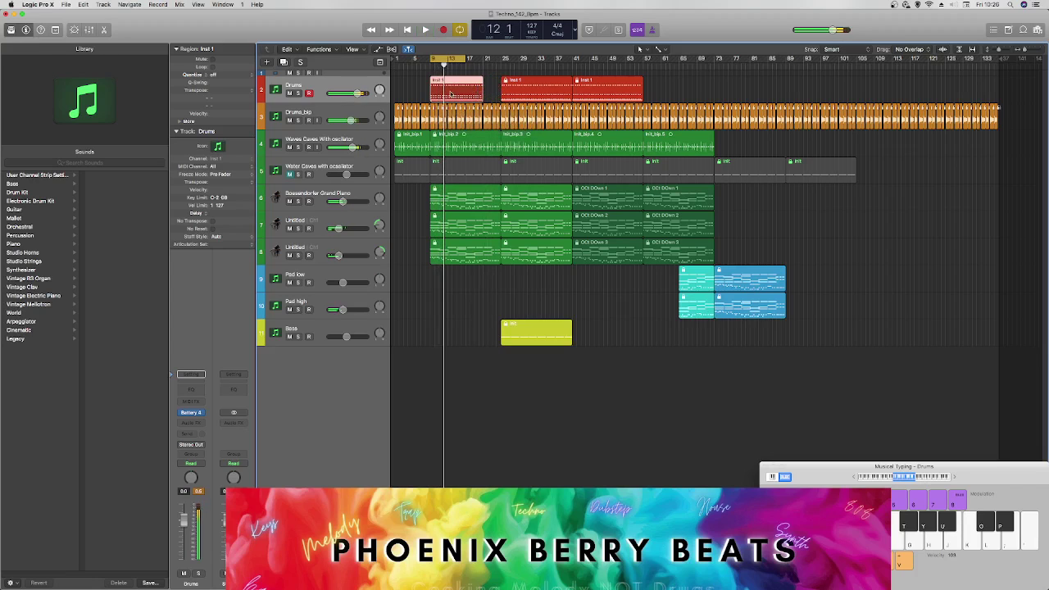
left_click(465, 68)
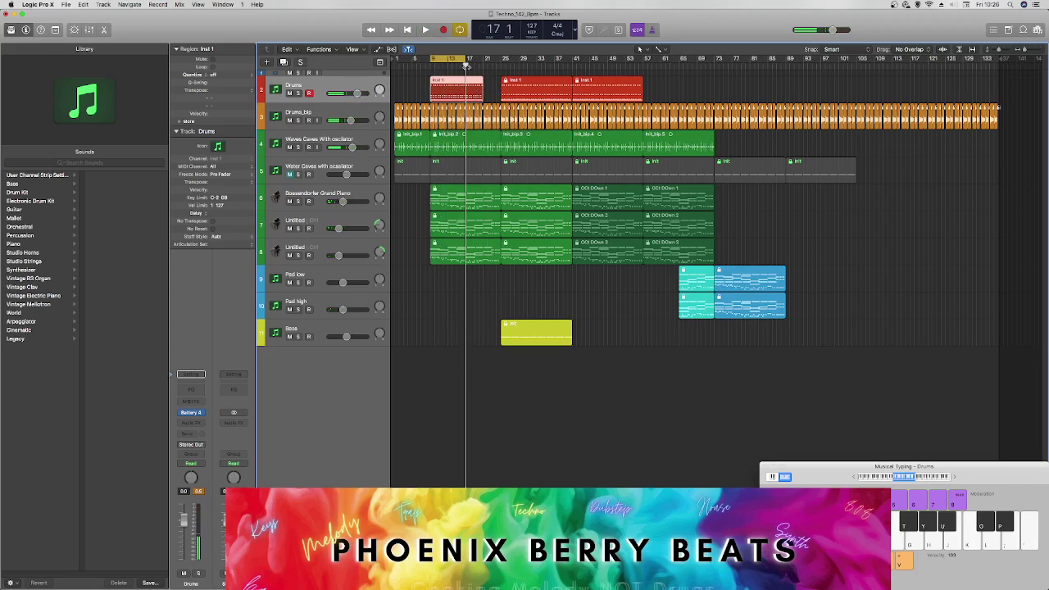
key("super+t")
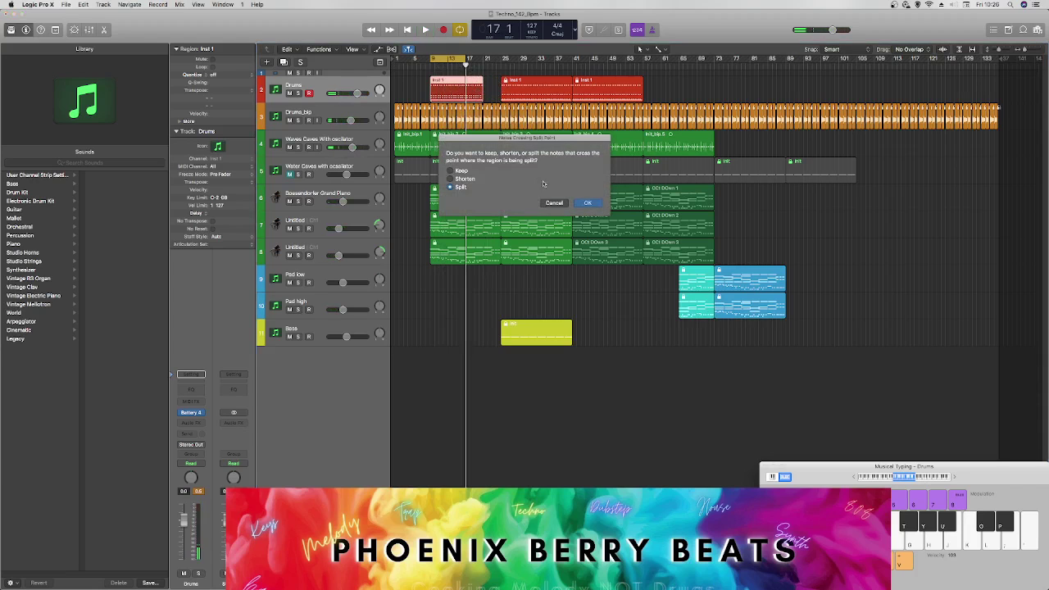
left_click(586, 204)
Step: Copy the bars 17–21 drum piece to bars 21–25, join the pieces into one region, and play on with cycling off
left_click_drag(477, 97, 493, 94)
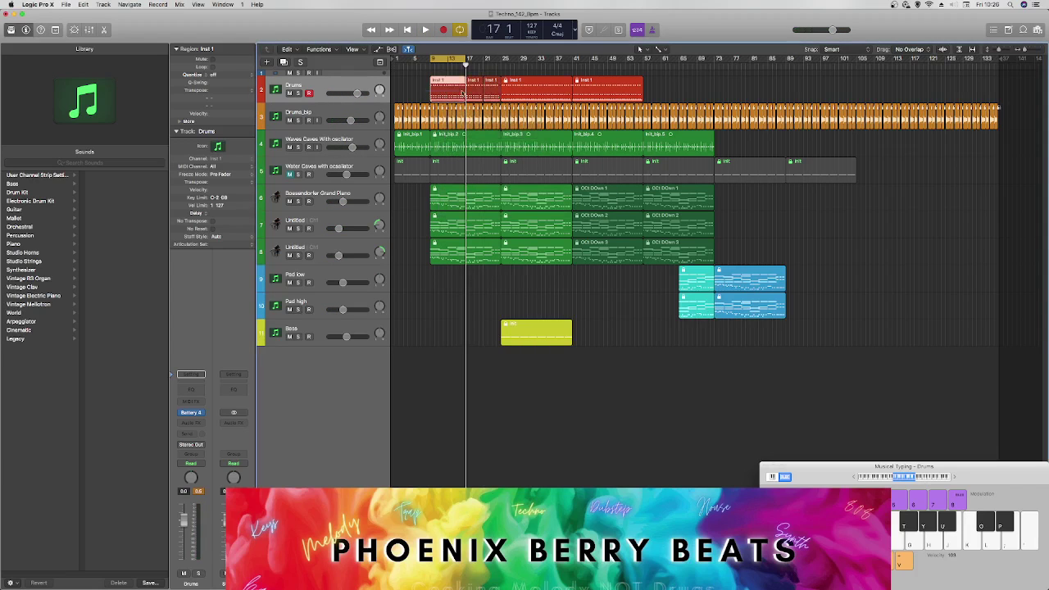
right_click(485, 91)
left_click(503, 111)
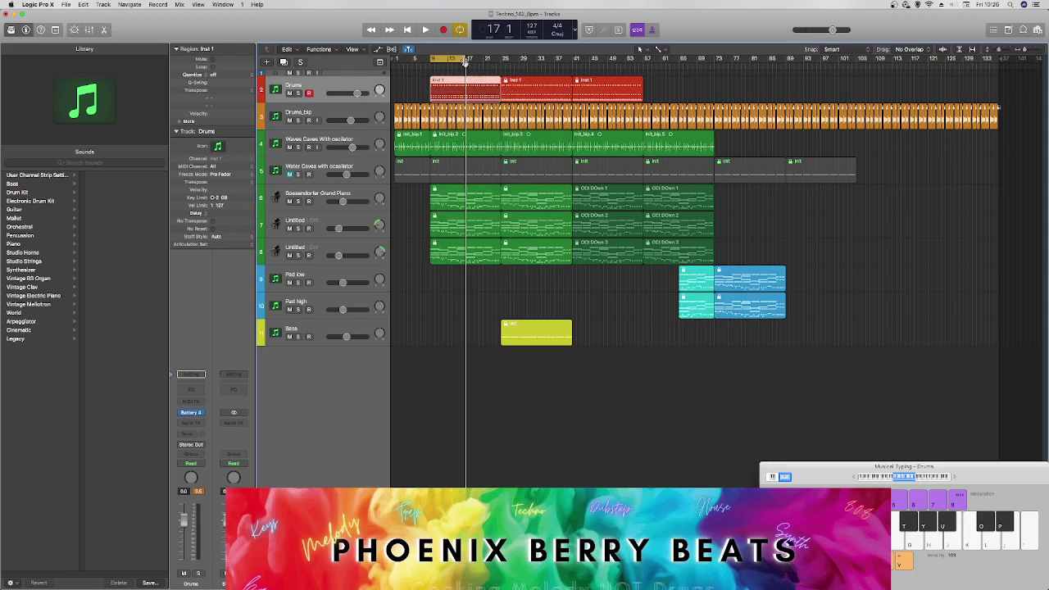
left_click(463, 65)
key("space")
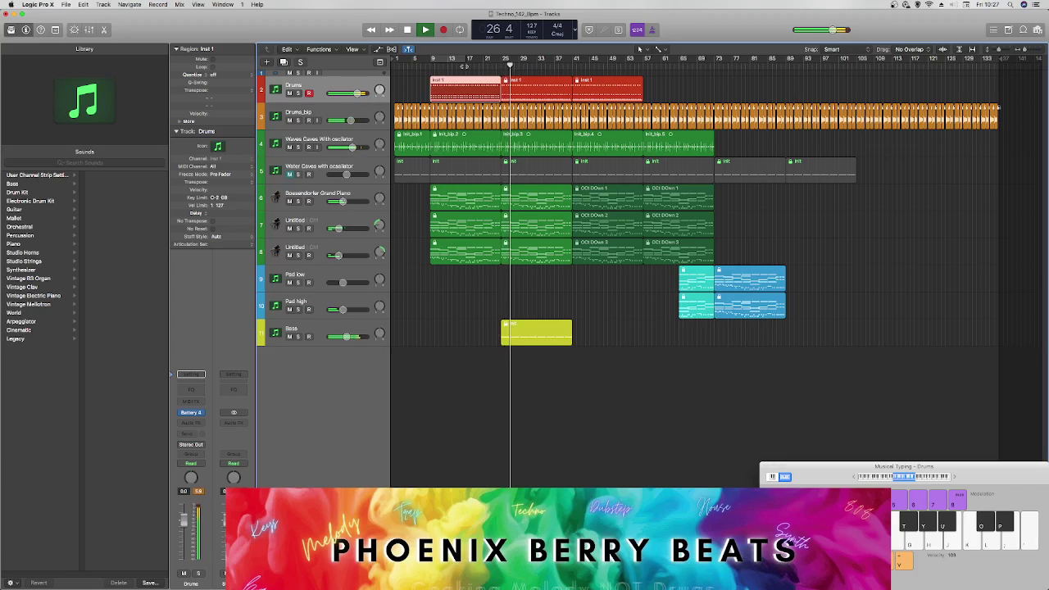
Step: Open the Bass track's Codex synth and try different arpeggiator rates, including 1/2, during playback
left_click(337, 332)
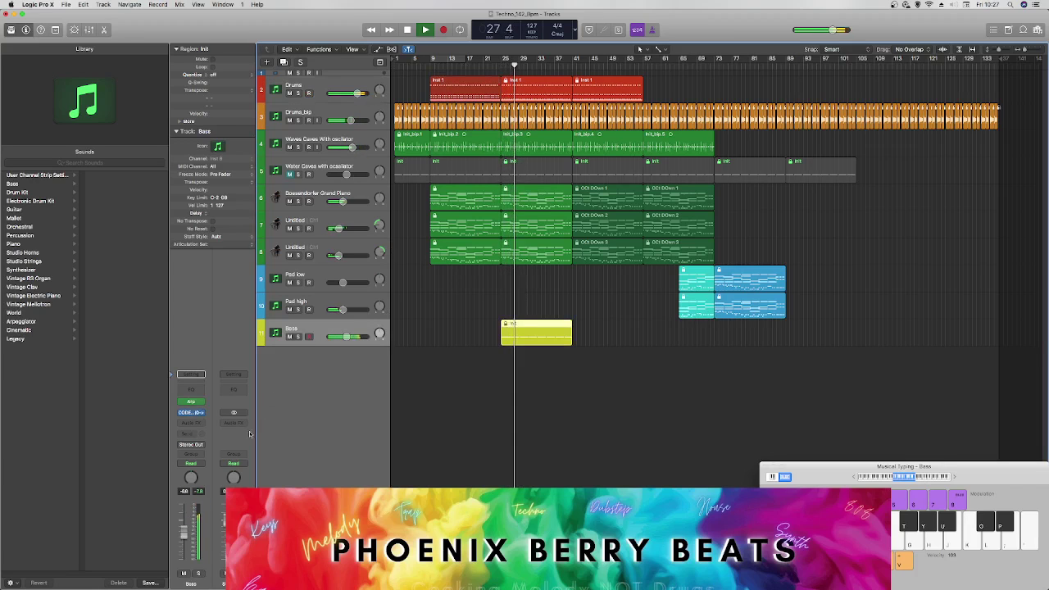
left_click(191, 412)
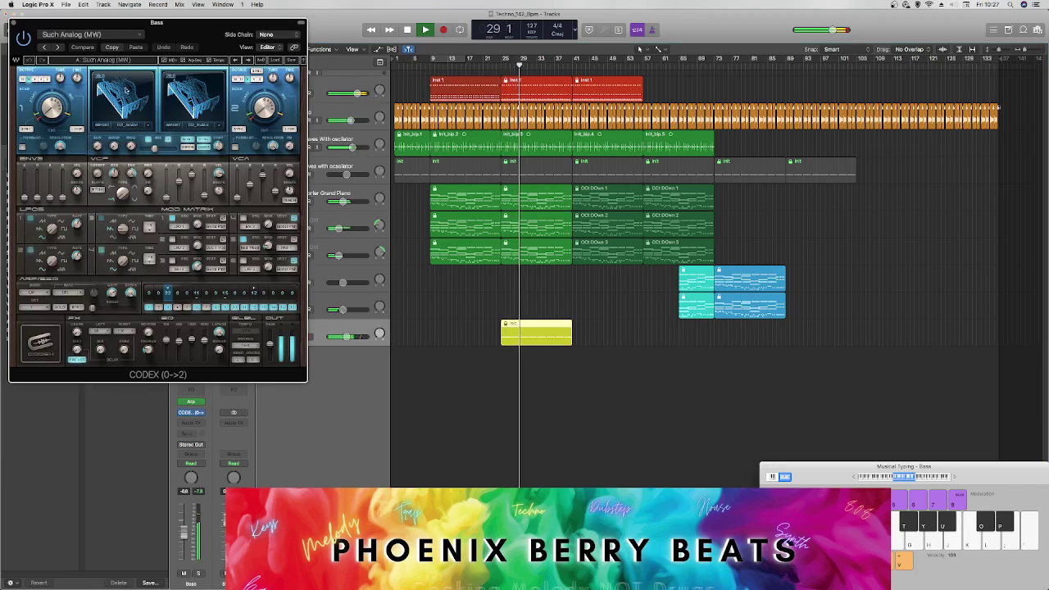
left_click_drag(176, 30, 428, 166)
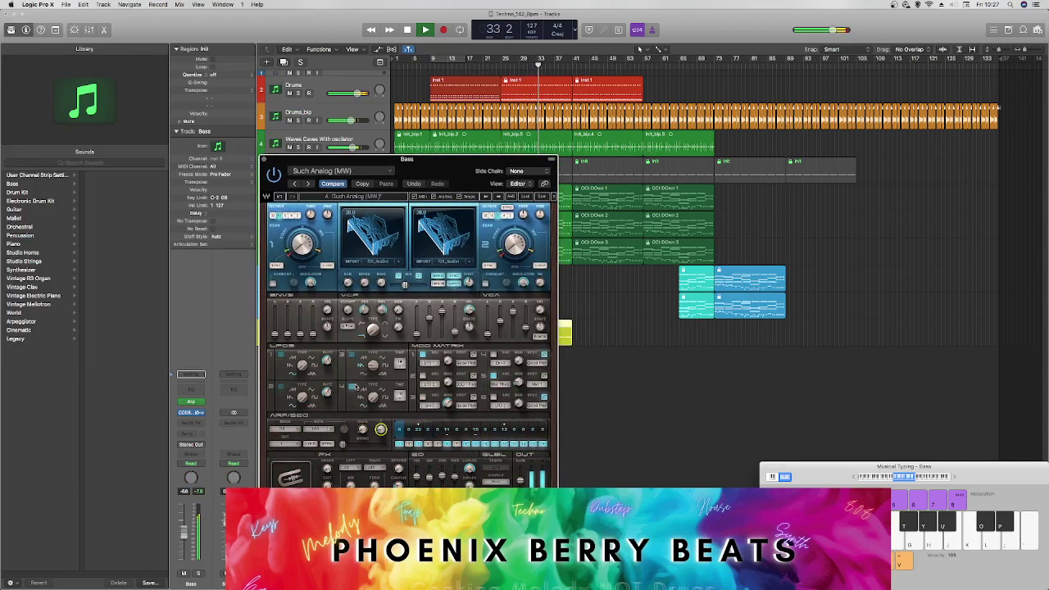
left_click(333, 433)
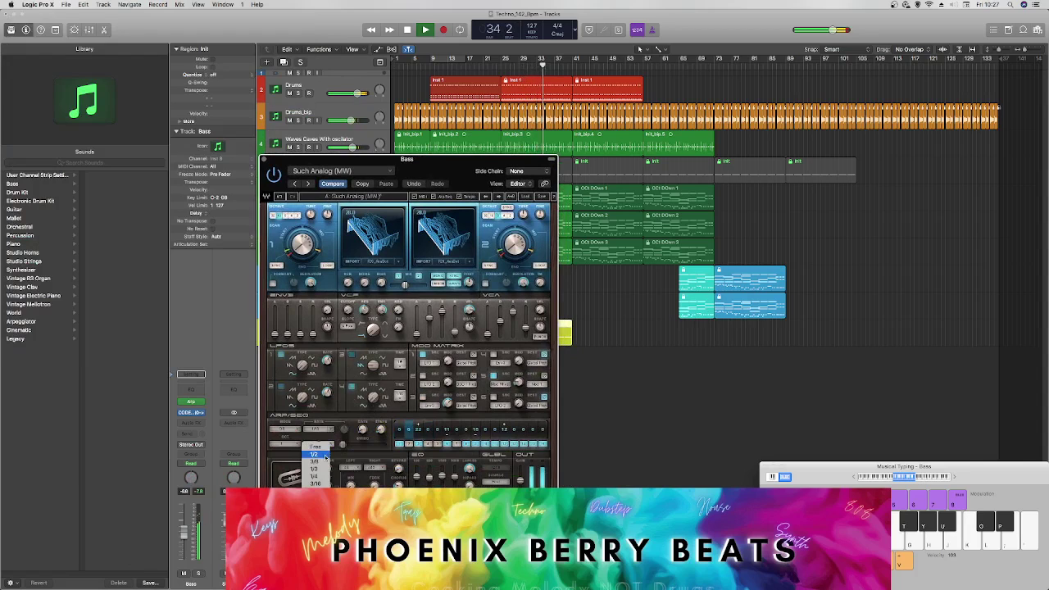
left_click(324, 456)
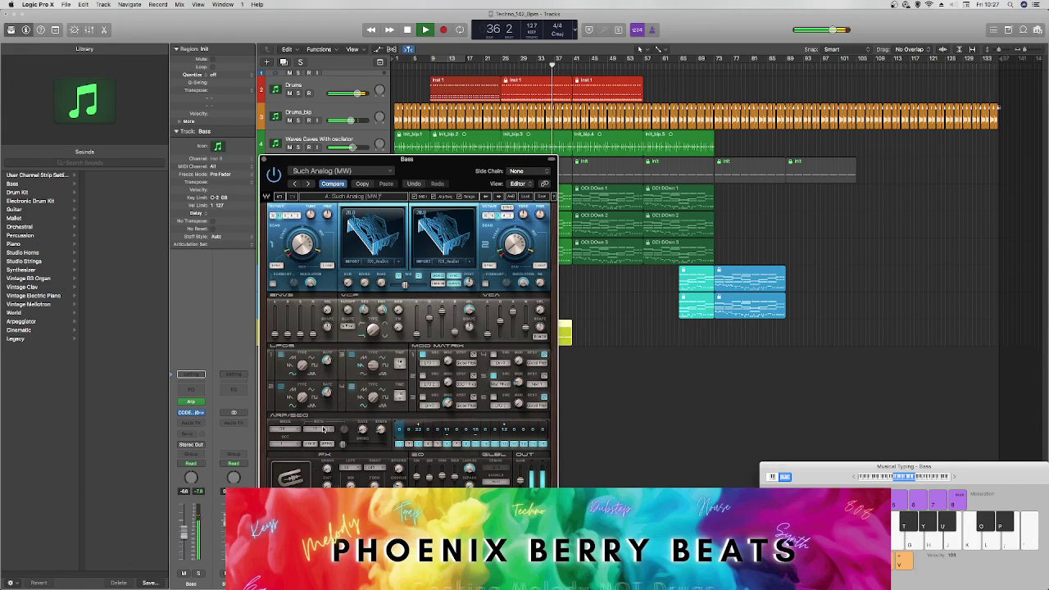
left_click(334, 431)
left_click(323, 447)
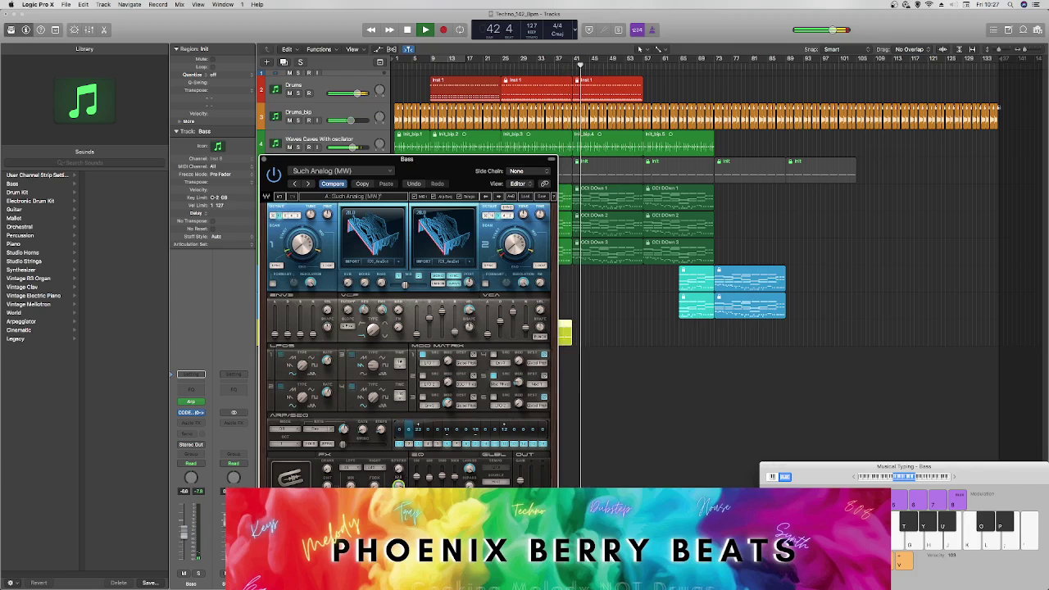
key("space")
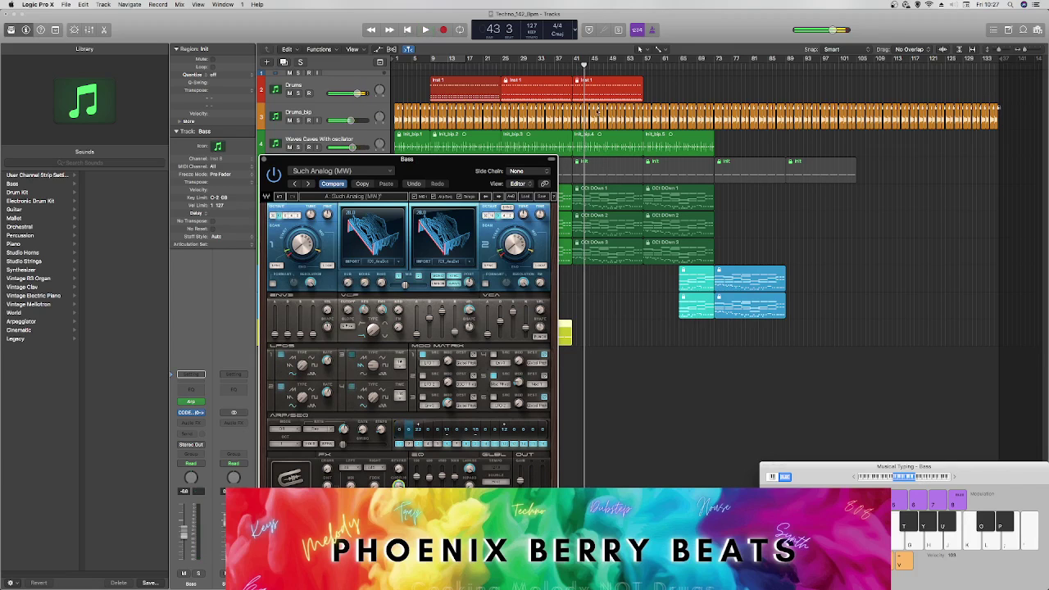
Step: Set the cycle range to bars 25–40, audition the bass sound with the synth window moved aside, and close the synth
left_click_drag(498, 166, 379, 162)
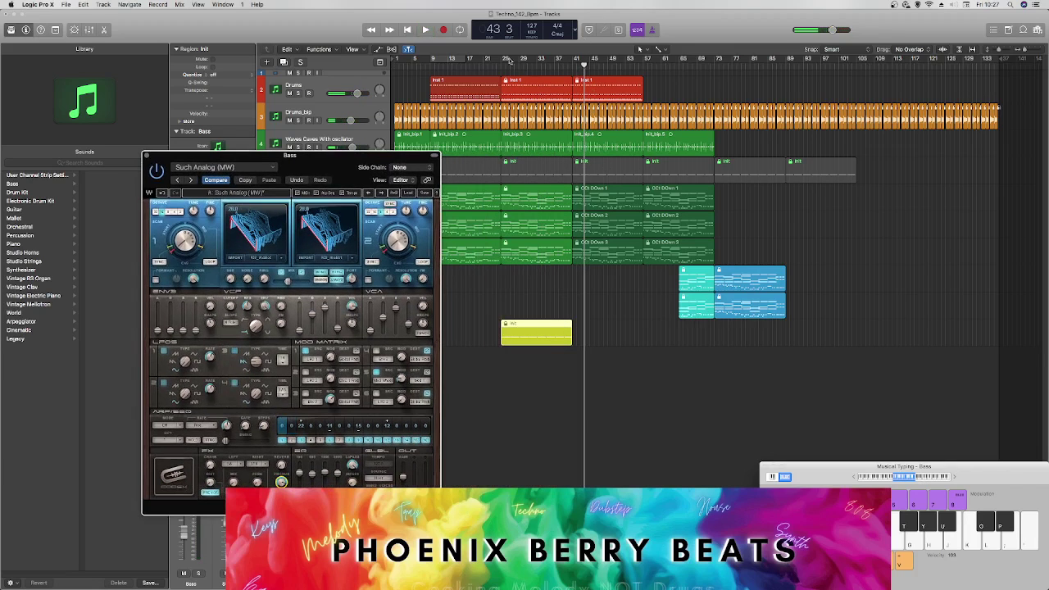
left_click_drag(503, 59, 567, 59)
key("space")
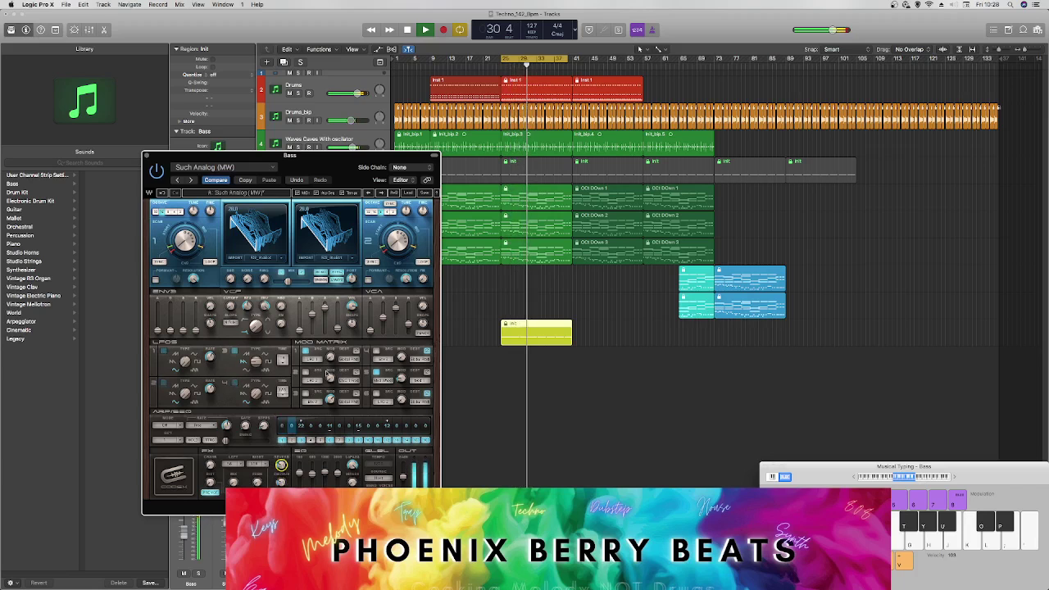
left_click_drag(329, 172, 318, 224)
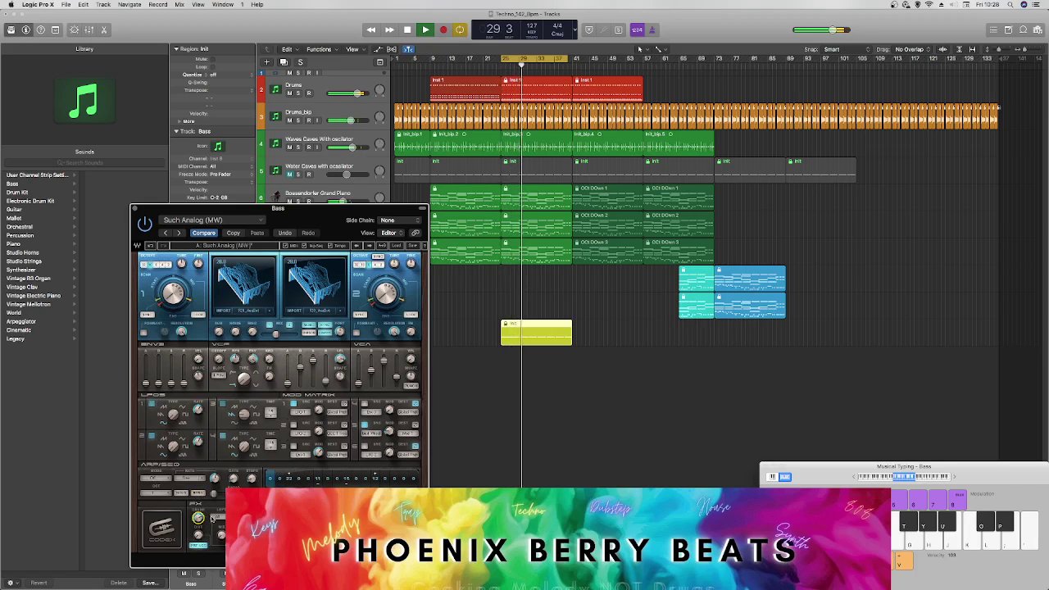
left_click(136, 208)
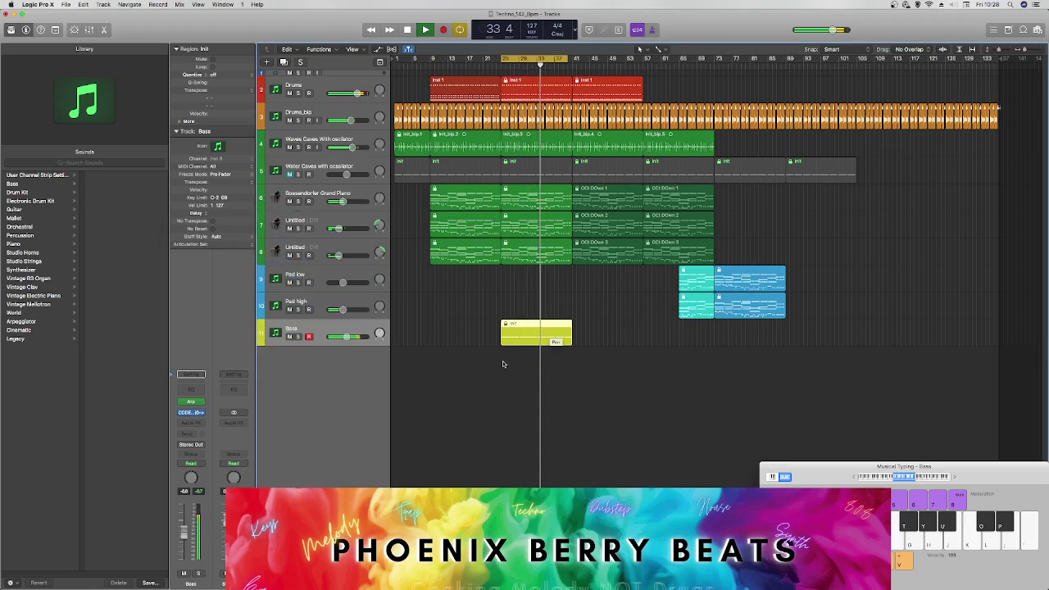
Step: Unlock the Bass region, move it from bar 25 to bar 89, lock its SMPTE position again, and play the cycle briefly
right_click(525, 336)
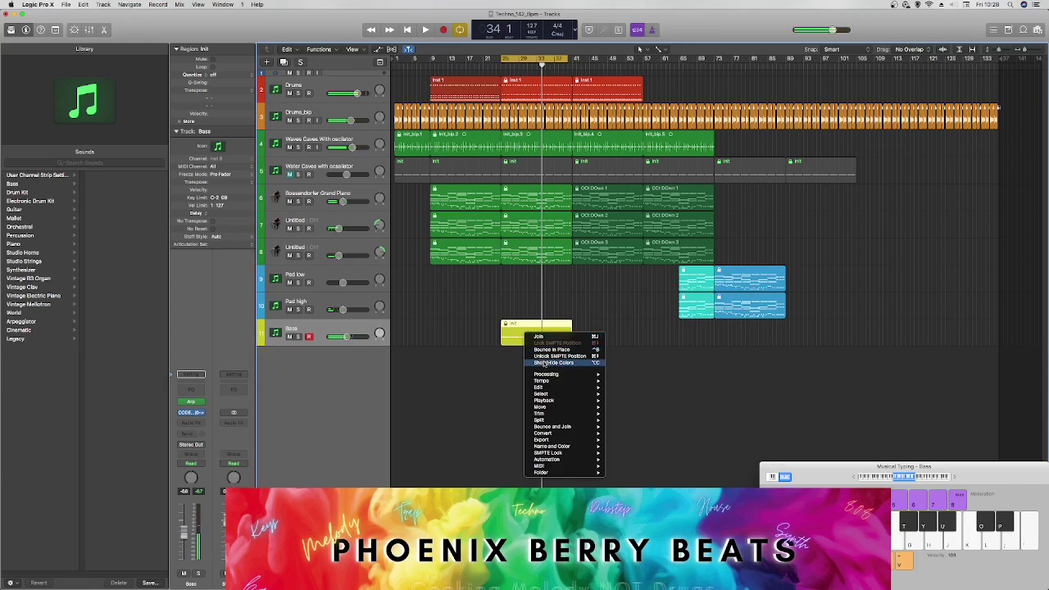
left_click(516, 331)
left_click_drag(516, 331, 804, 332)
right_click(806, 334)
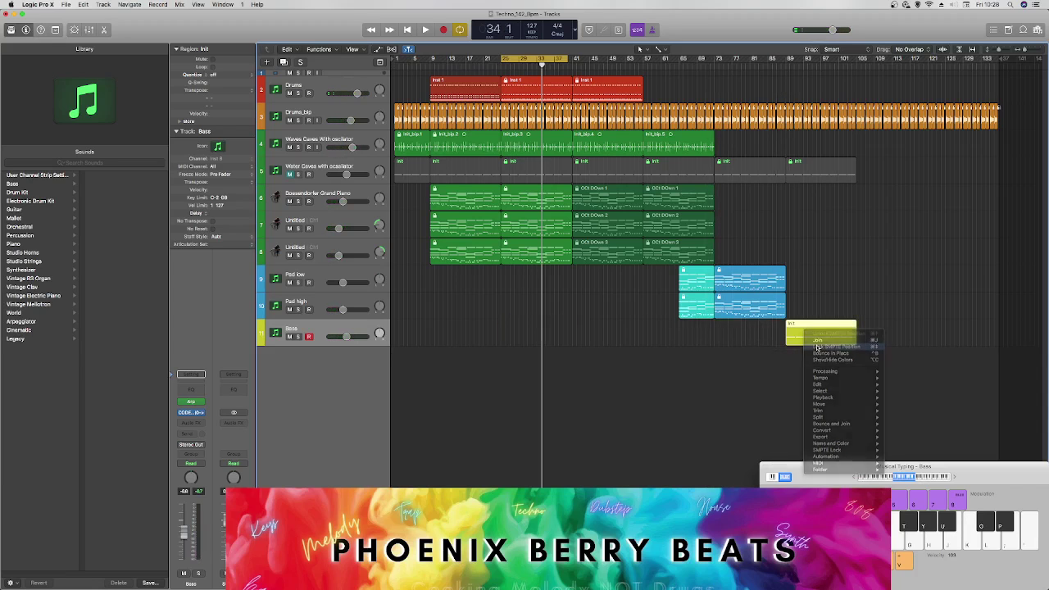
left_click(817, 347)
key("space")
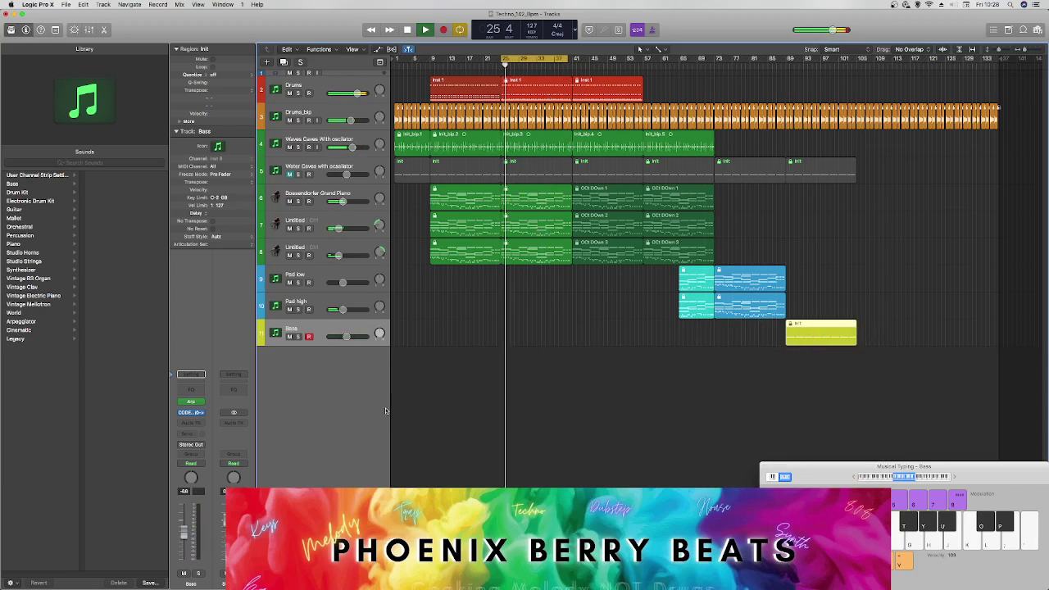
key("space")
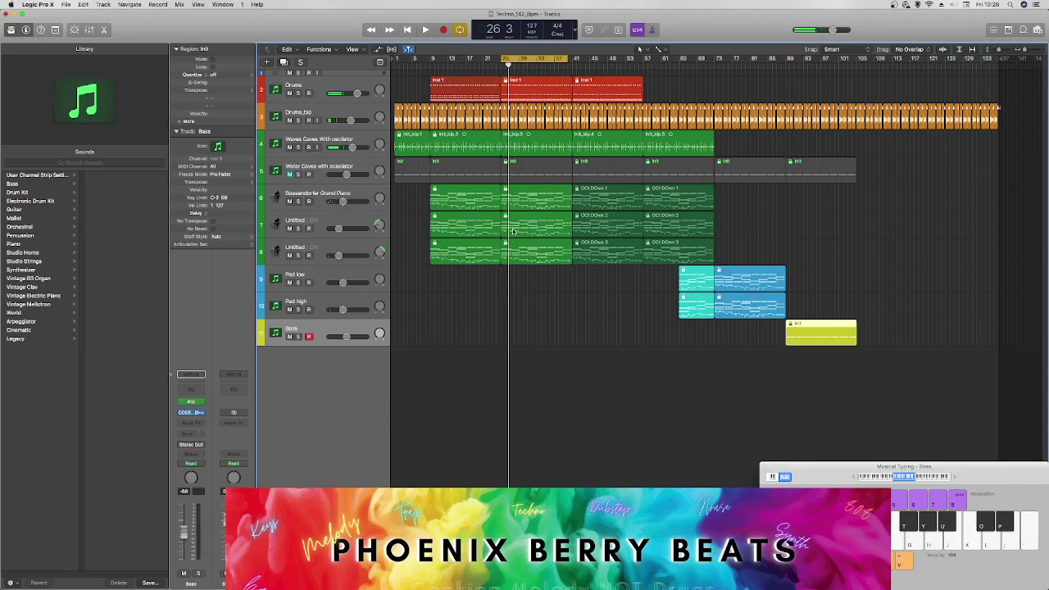
Step: Copy the lower Untitled track's bar 25 region onto the Bass track and open its notes so the whole region shows
left_click_drag(526, 250, 521, 328)
double_click(505, 324)
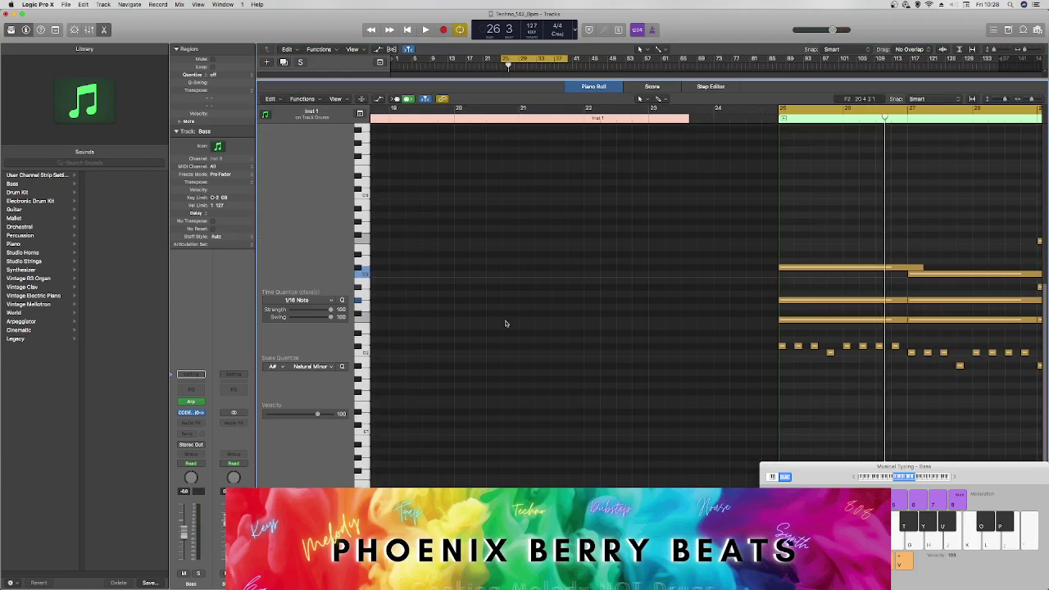
key("super+Left")
key("super+Left")
key("super+Left")
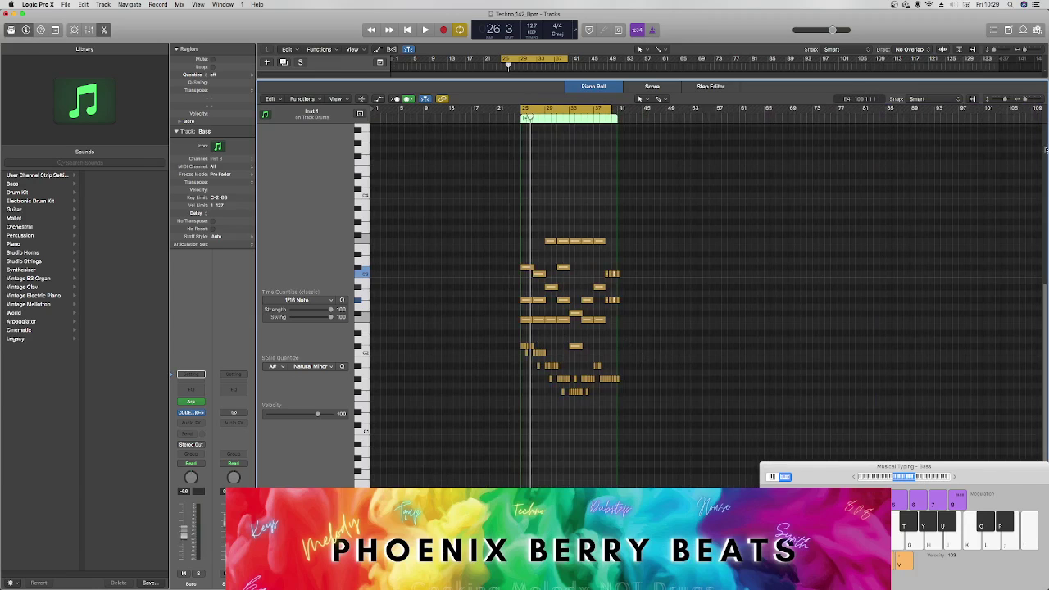
key("super+Right")
key("super+Right")
key("super+Right")
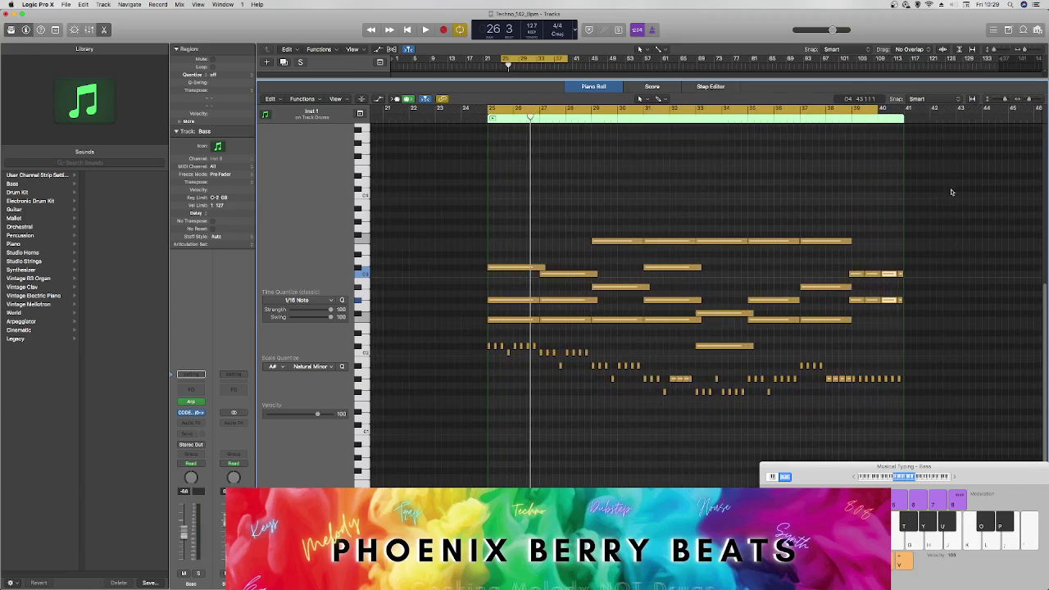
Step: Try deleting the upper sustained chord notes from the copied Bass region, listen briefly, and undo the deletion
left_click_drag(926, 346, 534, 202)
scroll(705, 287, "left", 10)
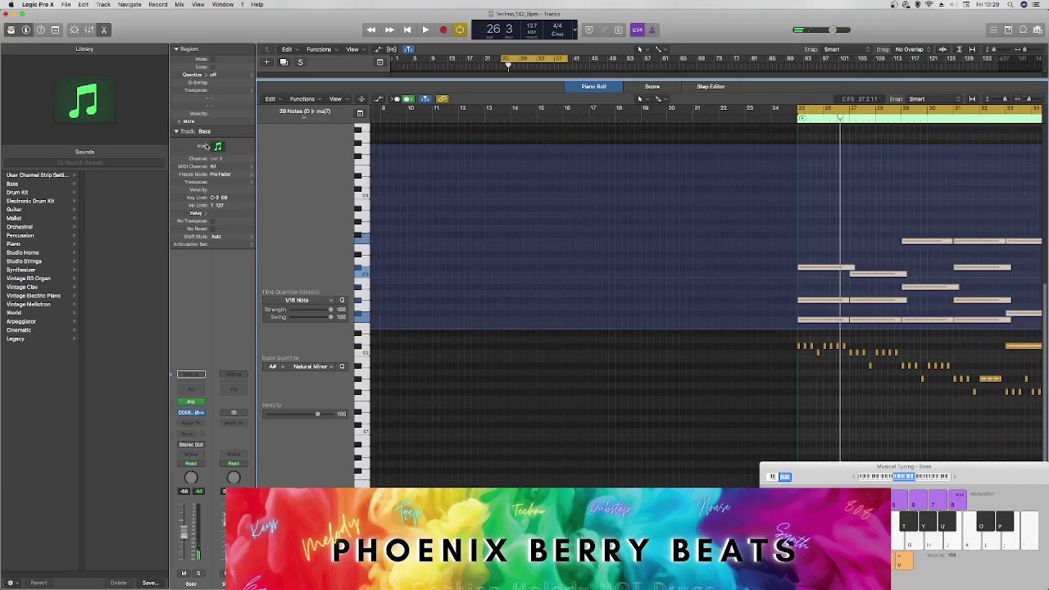
key("Delete")
key("space")
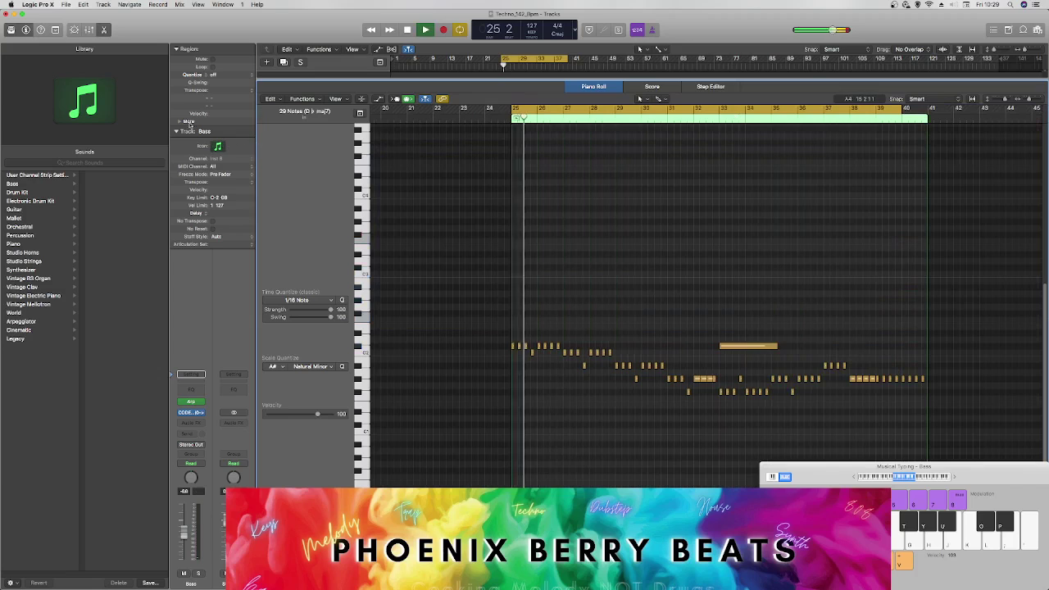
key("space")
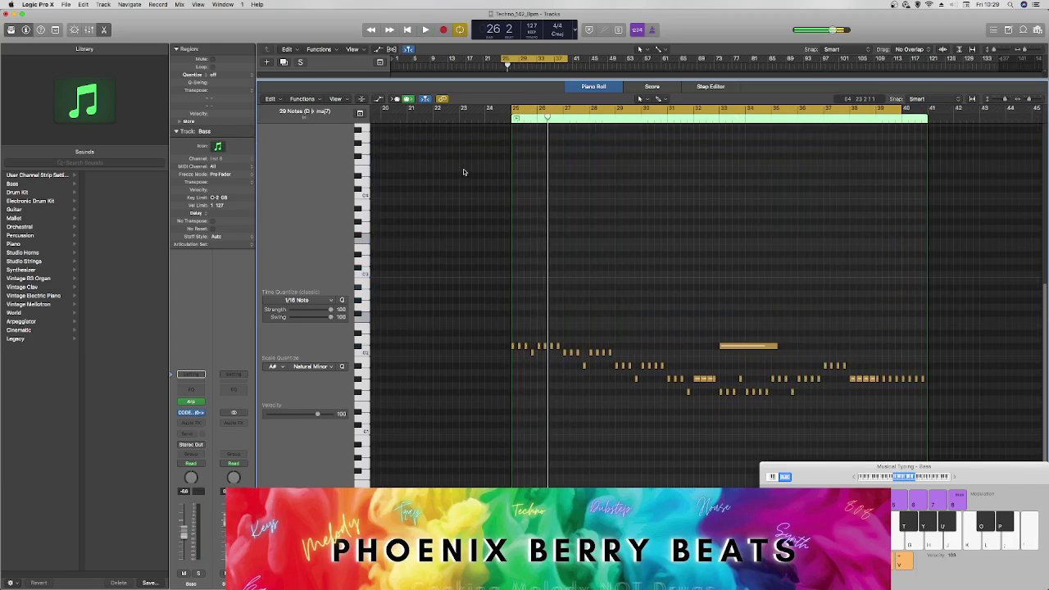
key("super+z")
Step: Delete all the short repeated low notes from the copied Bass region, keeping the sustained chord notes
left_click_drag(489, 337, 718, 432)
key("Delete")
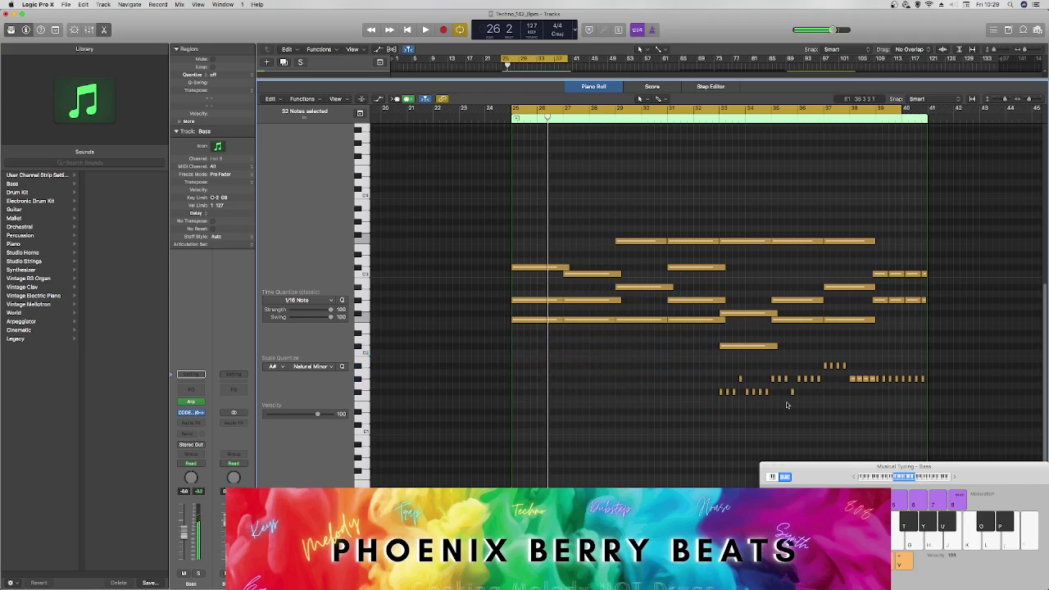
left_click_drag(966, 411, 693, 358)
key("Delete")
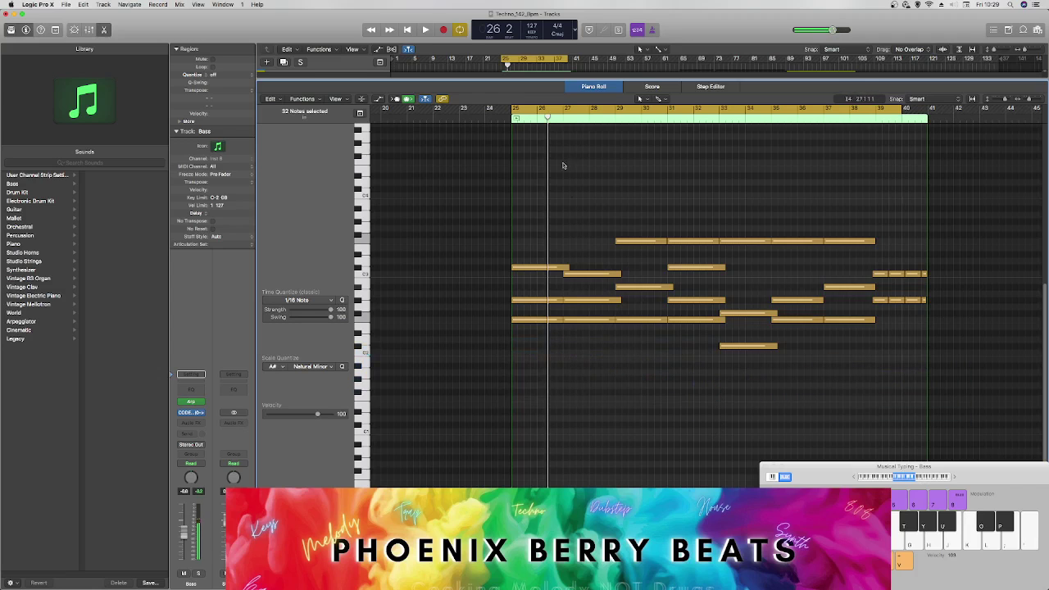
Step: Play the cycle from bar 25 to hear the Bass region's remaining sustained chord notes
key("space")
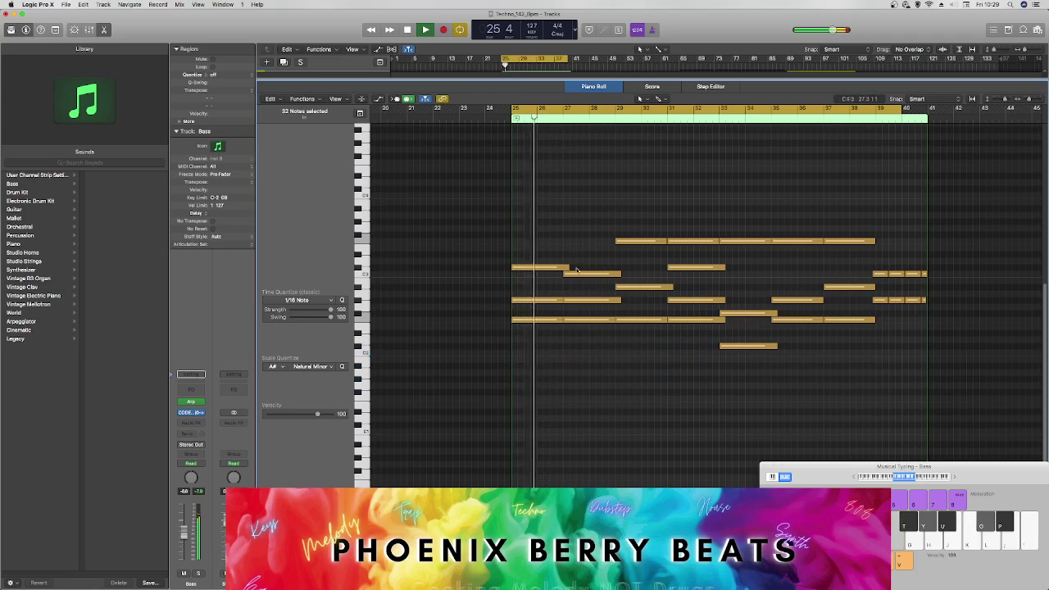
key("shift+space")
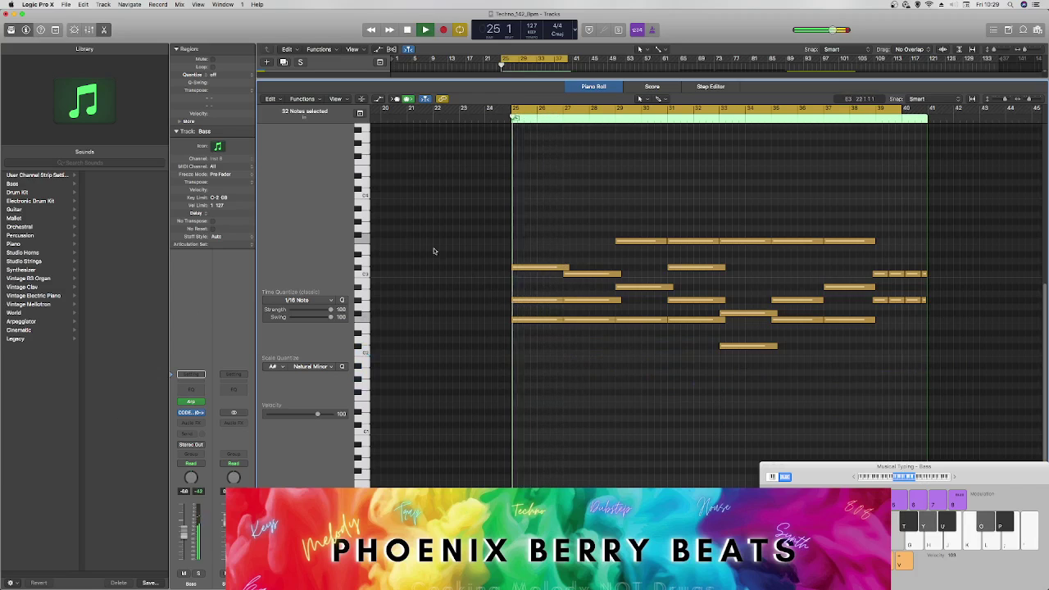
key("space")
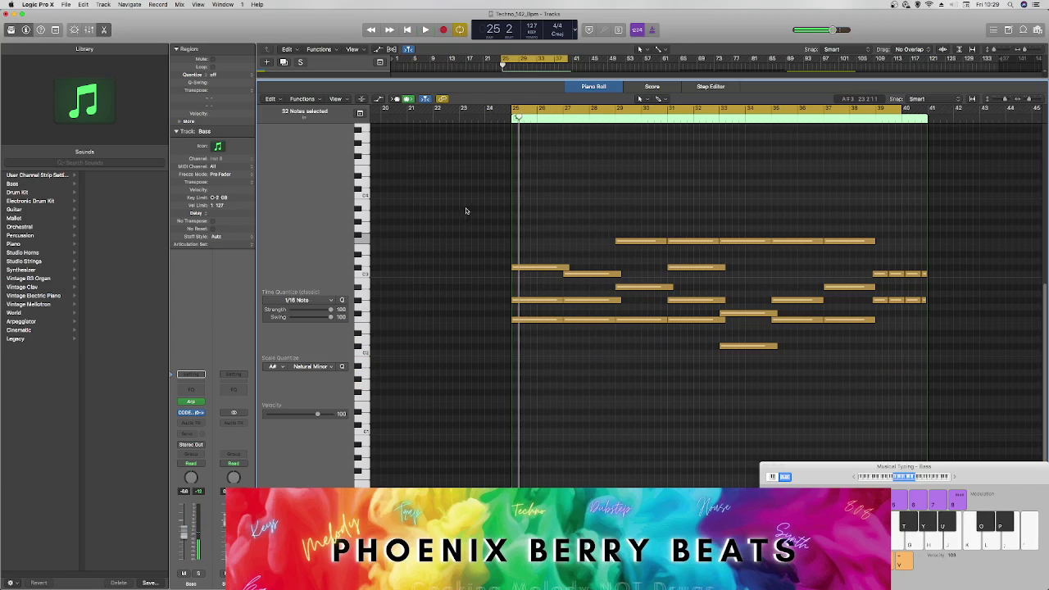
Step: Delete the two upper notes of the bar 25 chord and the top note of the bar 27 chord in the Bass region
left_click_drag(465, 211, 967, 267)
left_click(470, 267)
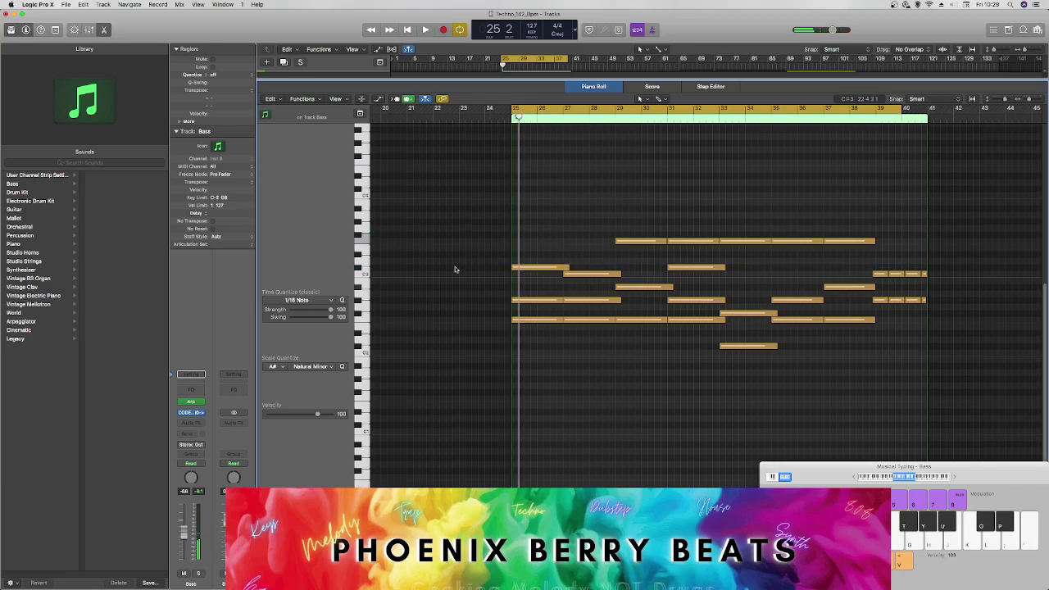
left_click_drag(463, 243, 549, 300)
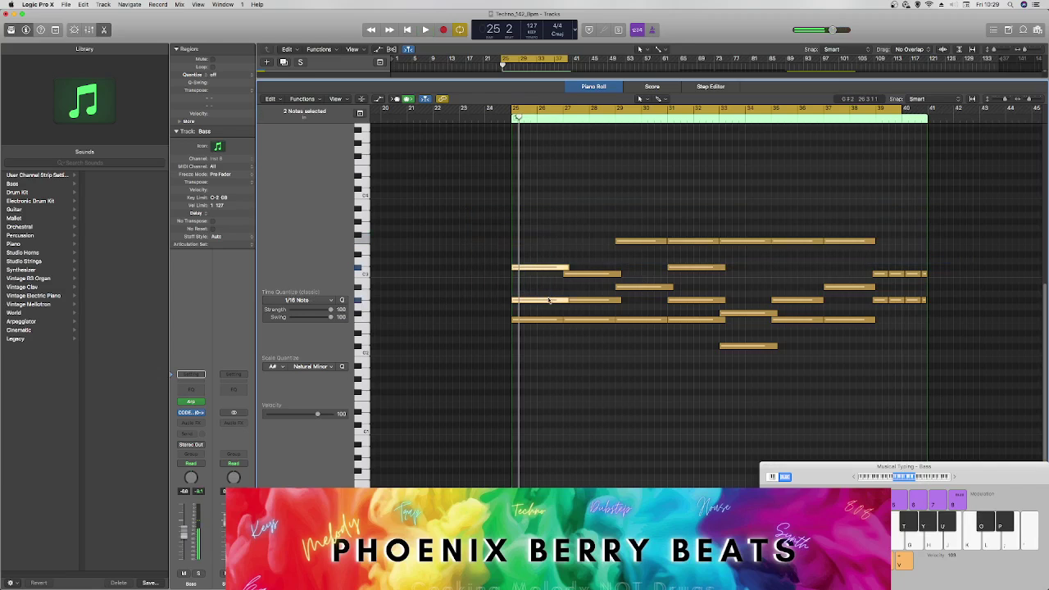
left_click_drag(479, 244, 549, 304)
key("Delete")
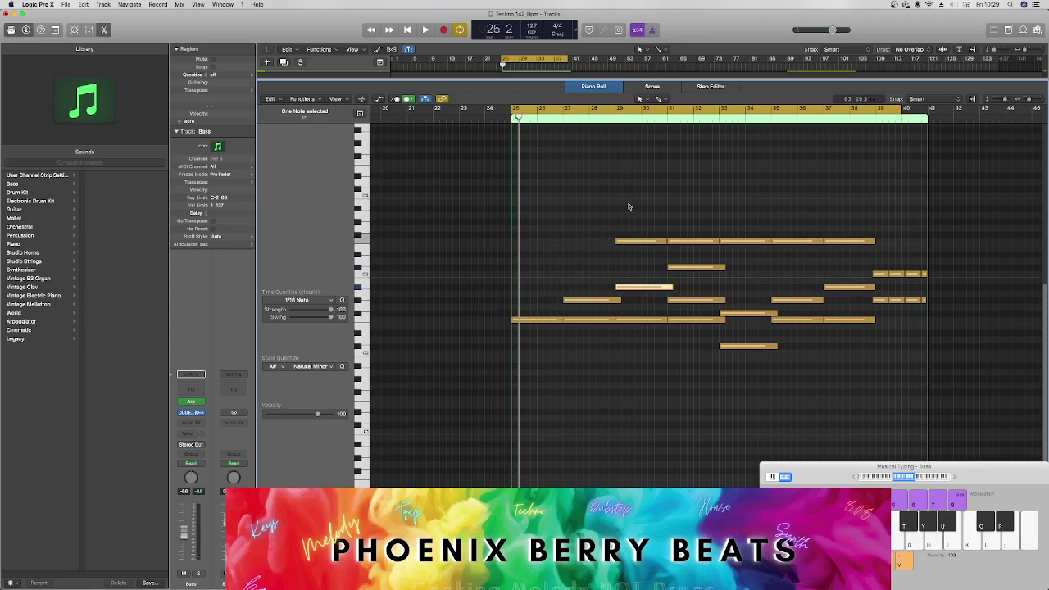
Step: Delete the top notes at bars 29, 35 and 37, the two middle notes at bar 31 and the lowest note at bar 33
left_click(643, 241)
key("Delete")
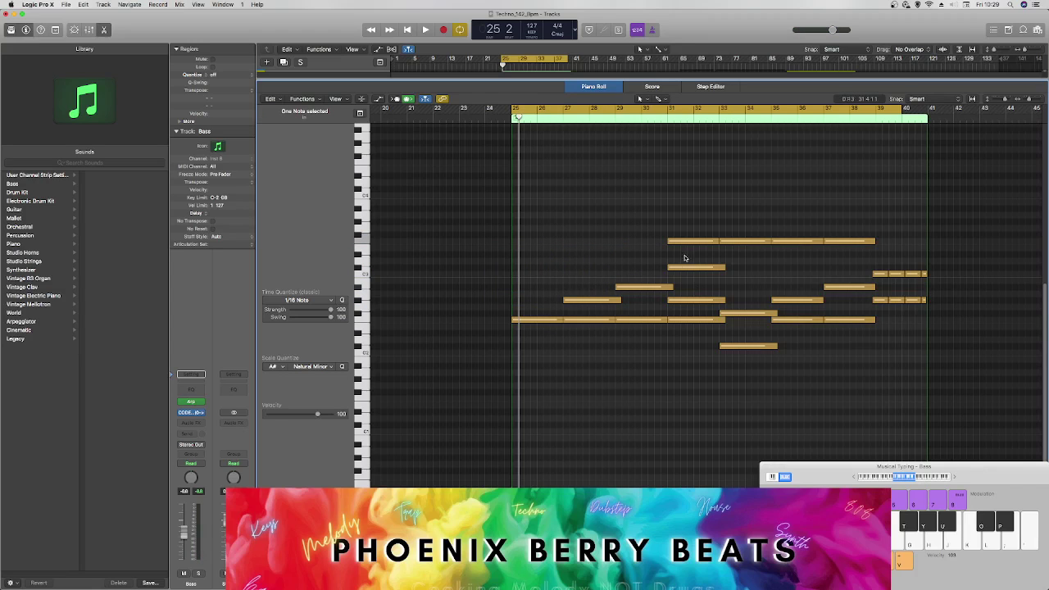
key("Delete")
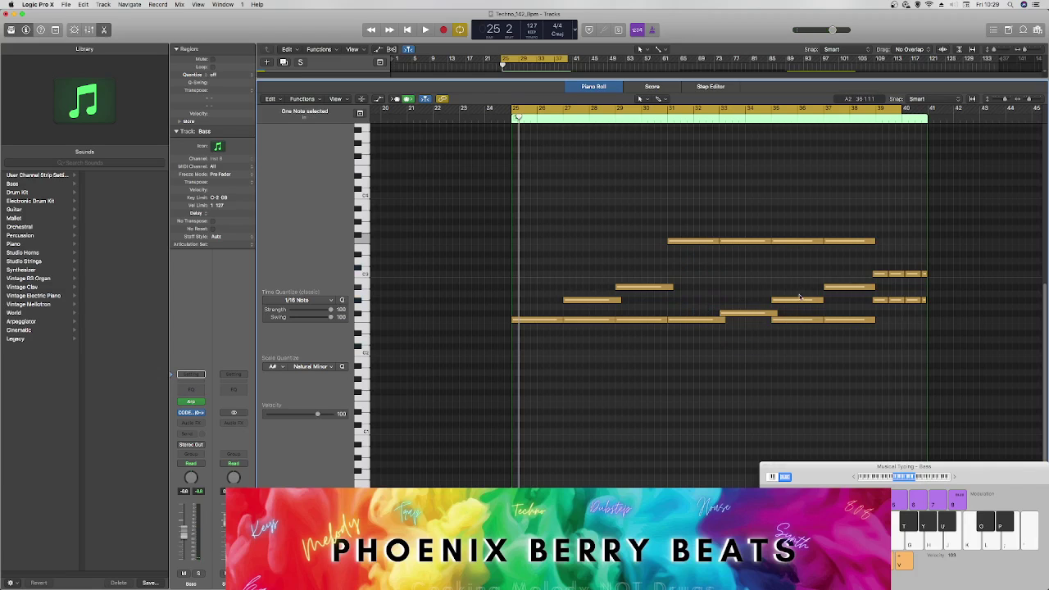
left_click(799, 241)
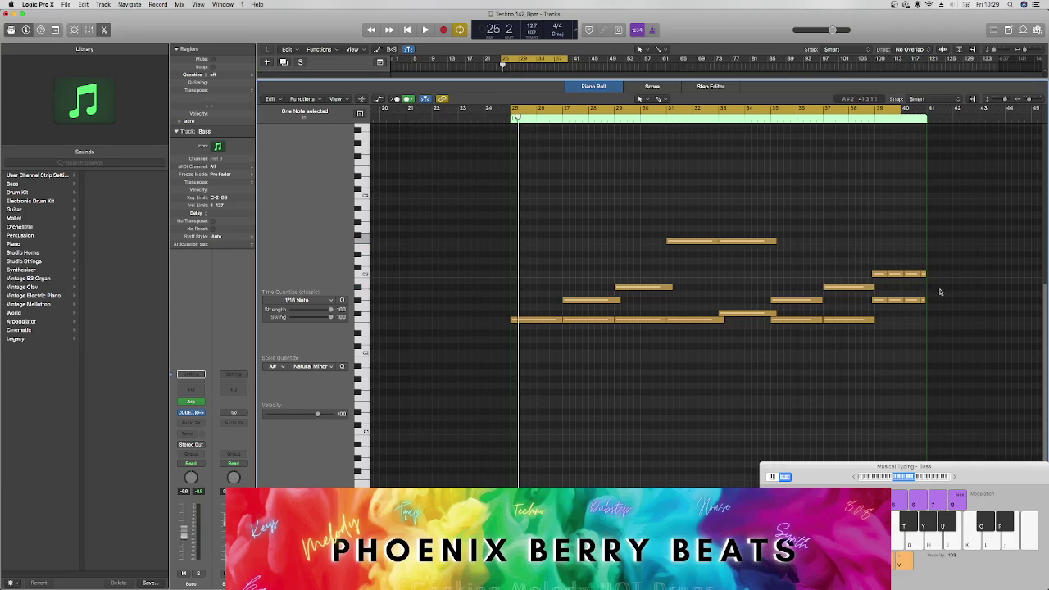
Step: Start playback, close the note editor and solo the Bass track
key("space")
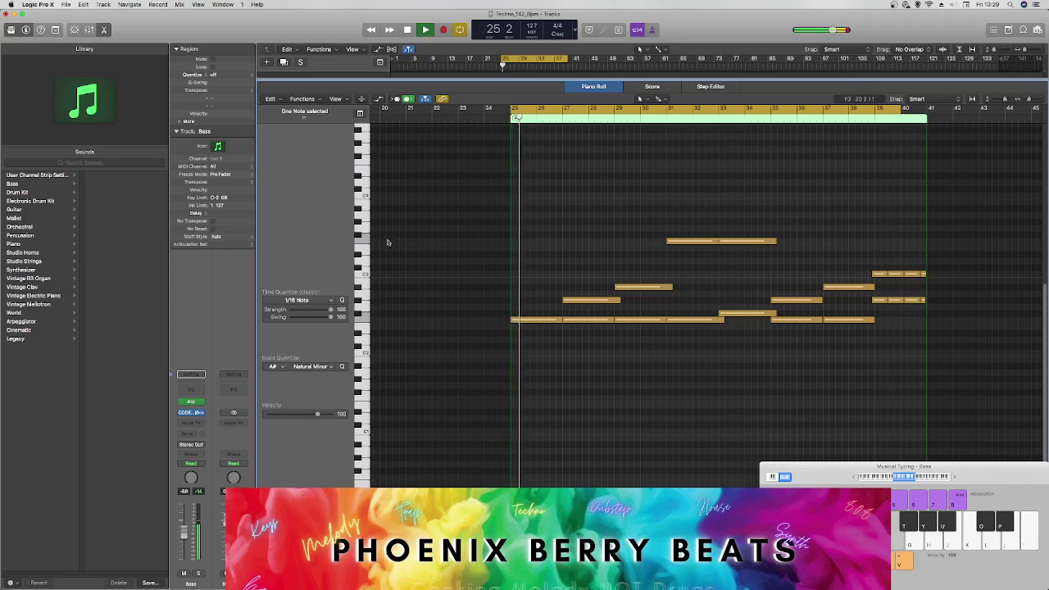
left_click(104, 30)
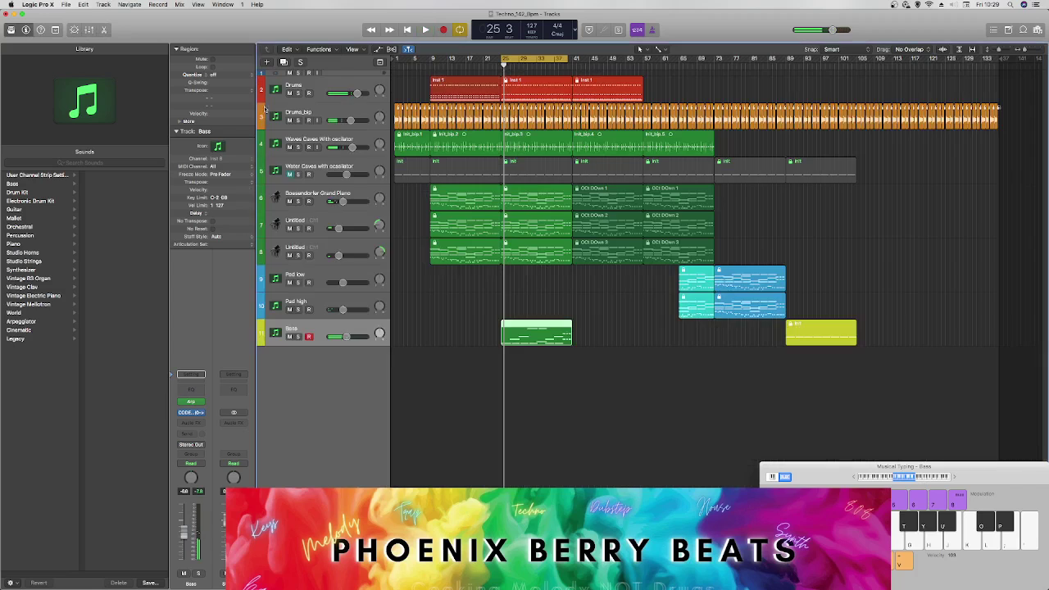
left_click(299, 336)
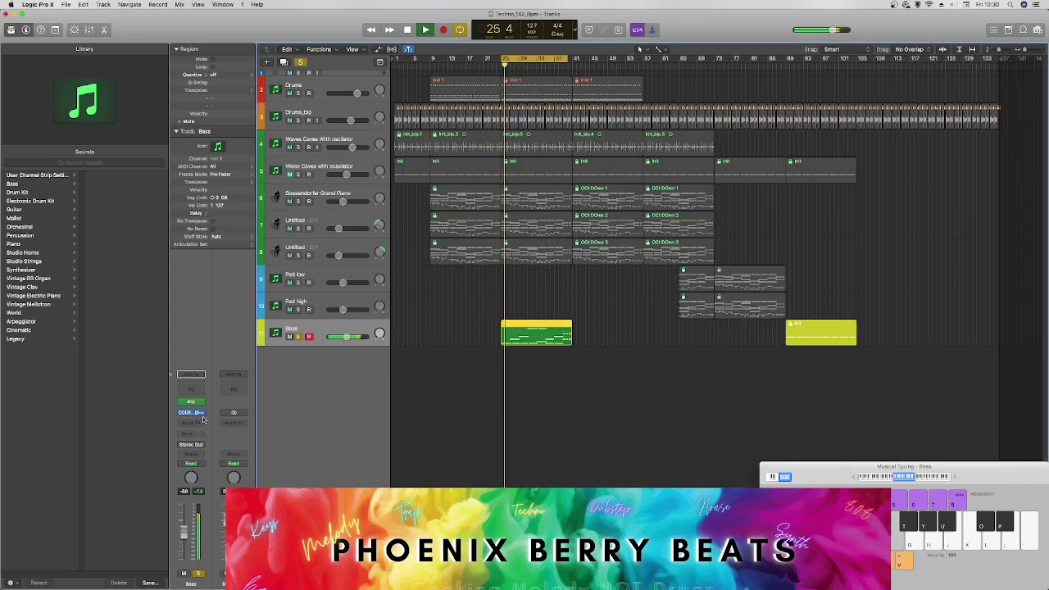
Step: Open the Bass track's CODEX synth, load the Base Line factory preset and step forward through Basic Bass Sequence to Battle Sequence
left_click(191, 374)
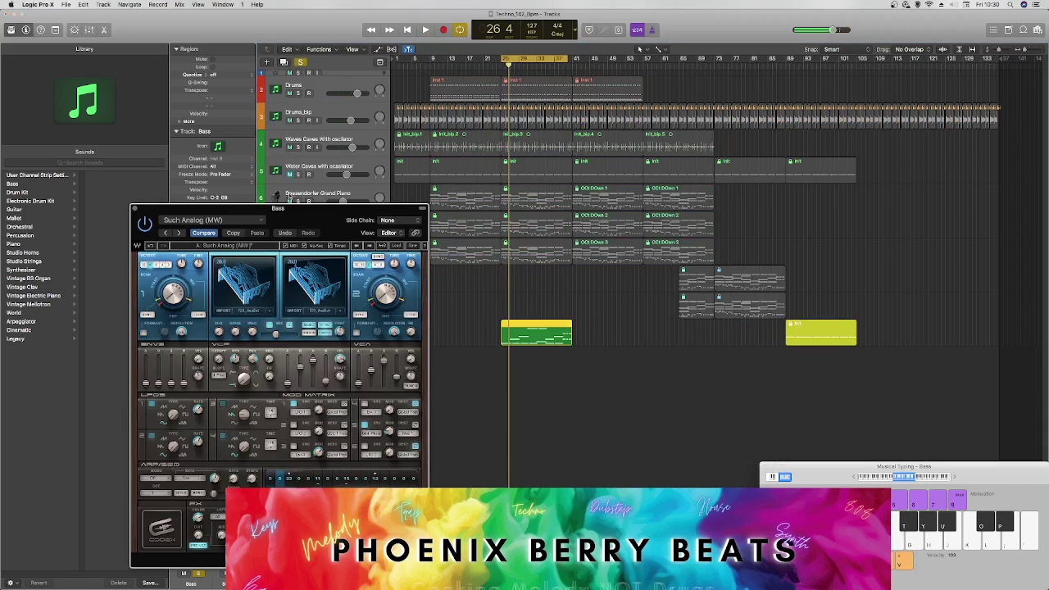
left_click(226, 221)
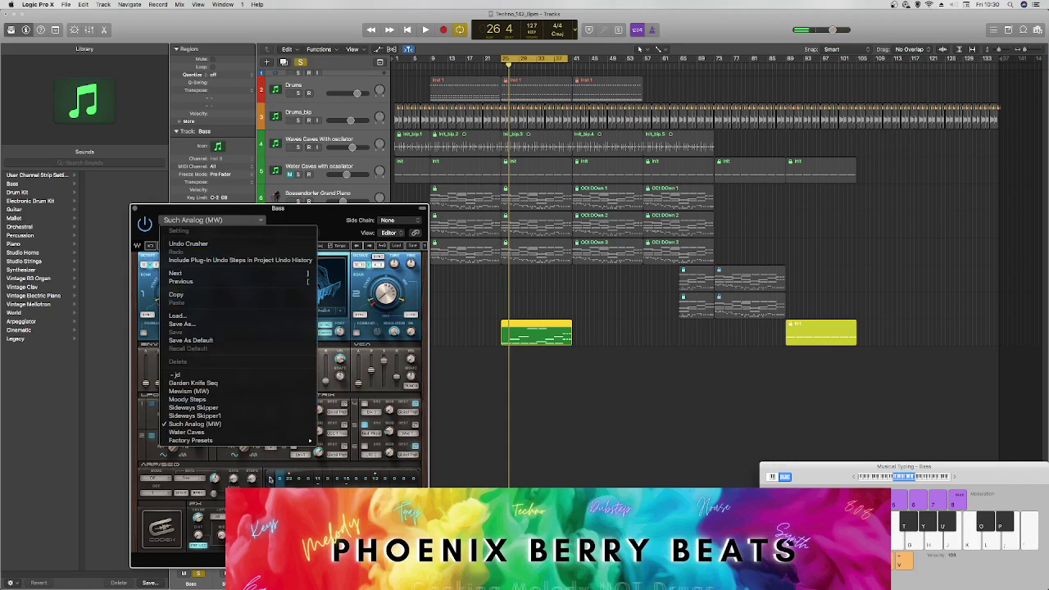
mouse_move(273, 441)
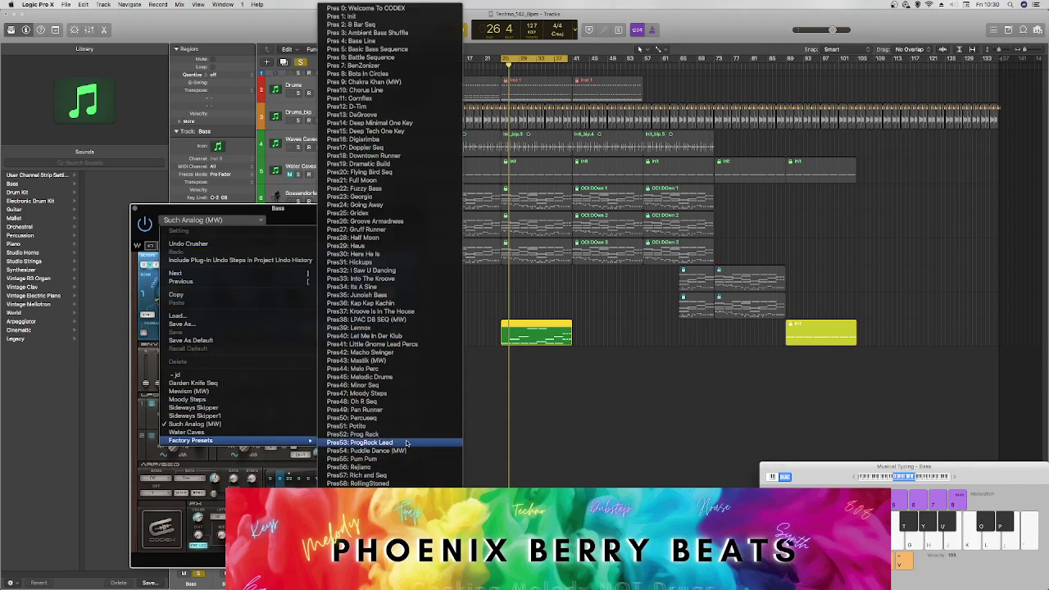
left_click(372, 42)
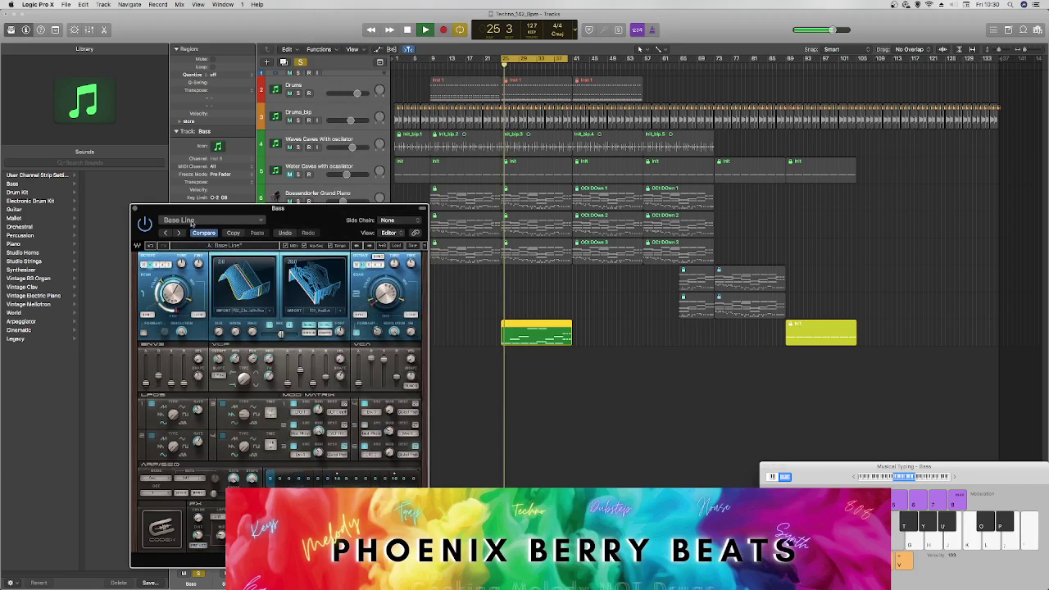
left_click(370, 246)
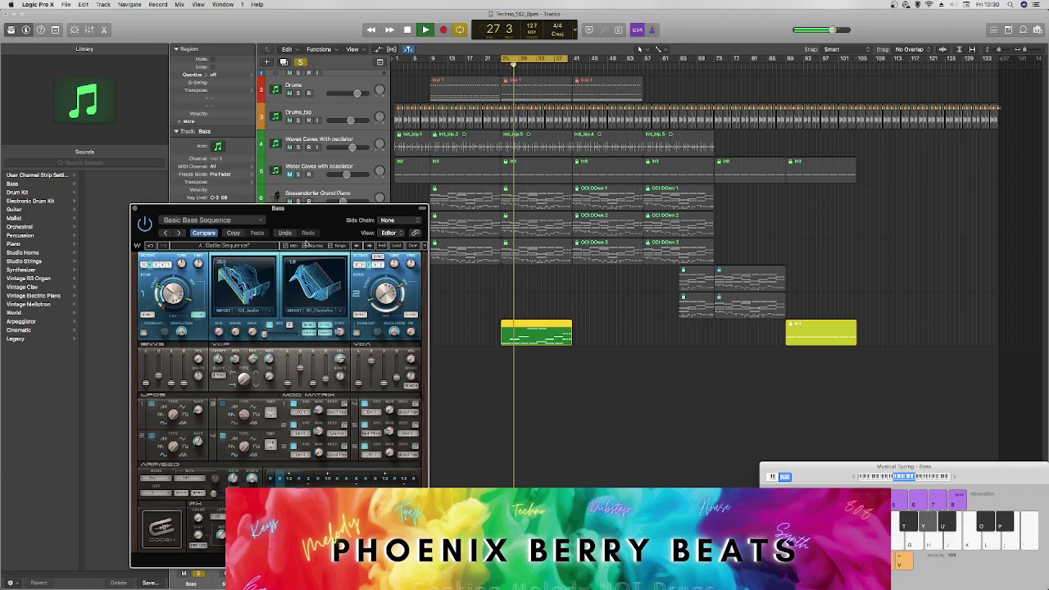
Step: Audition the Fuzzy Bass and Junoish Bass factory presets on the Bass synth
left_click(209, 220)
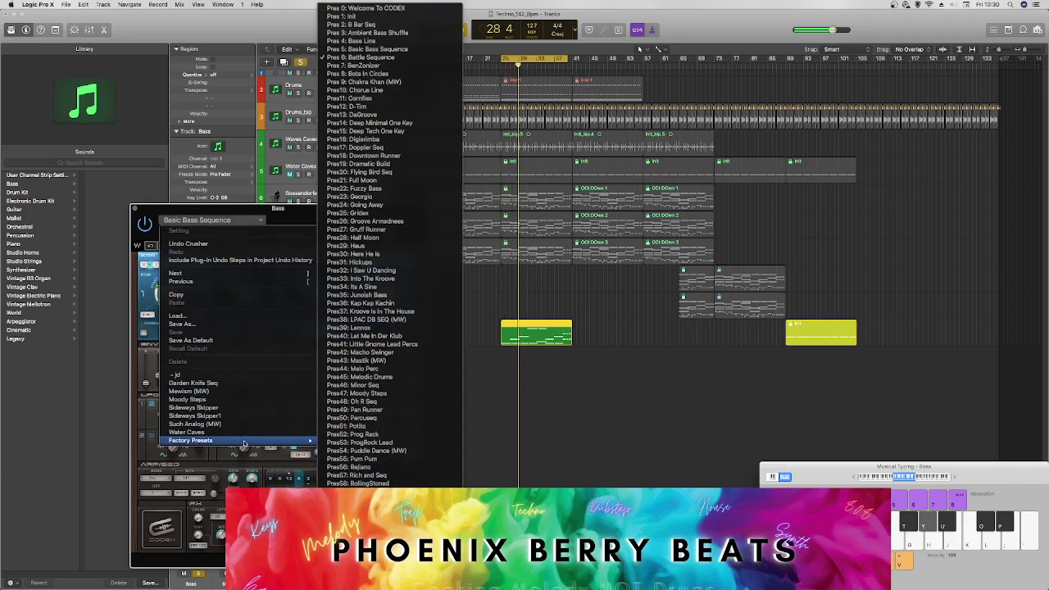
mouse_move(241, 441)
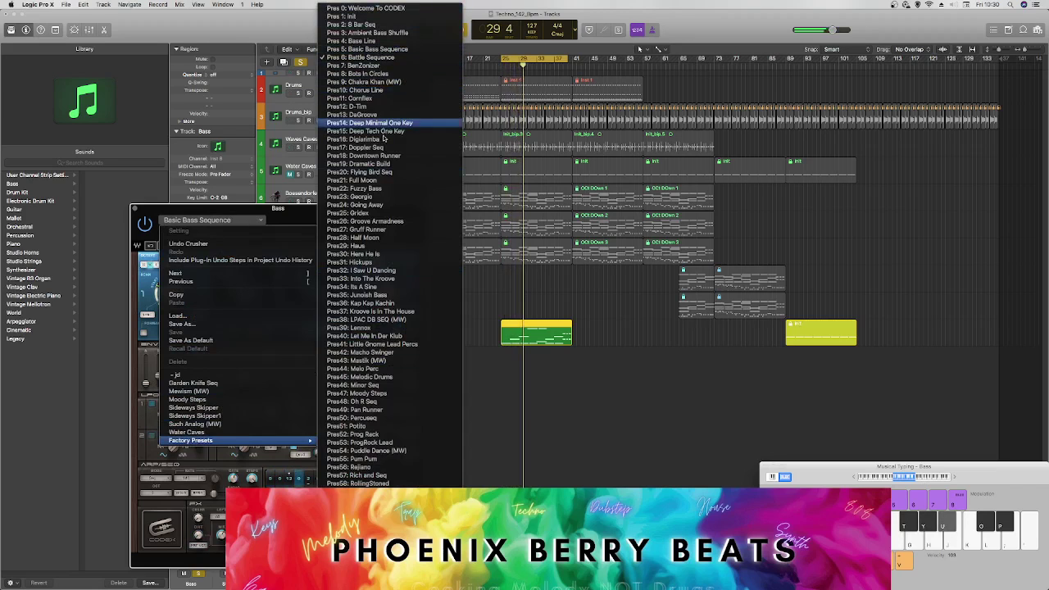
left_click(392, 189)
left_click(212, 219)
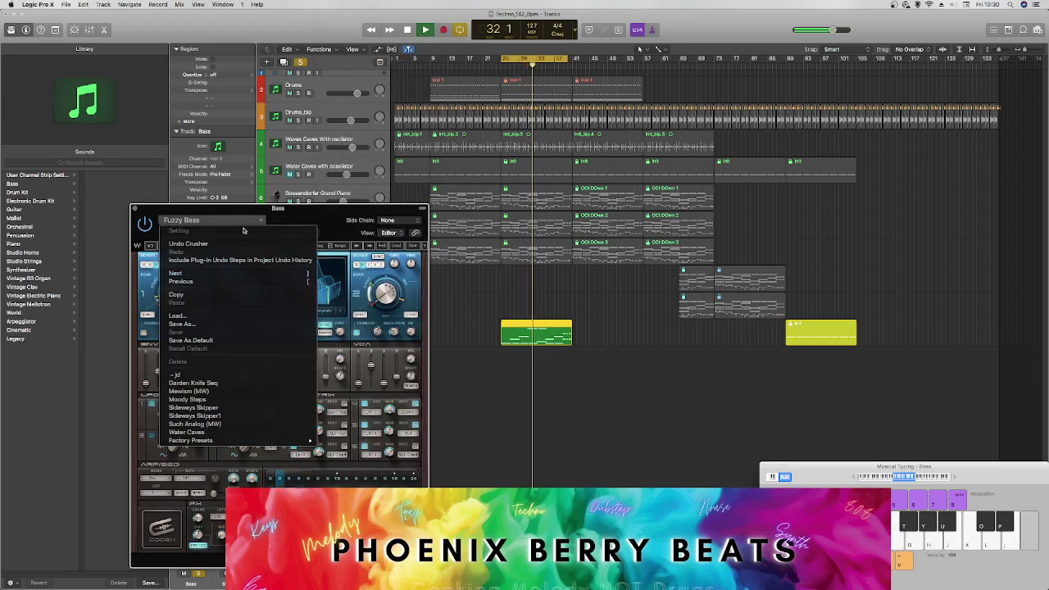
mouse_move(297, 441)
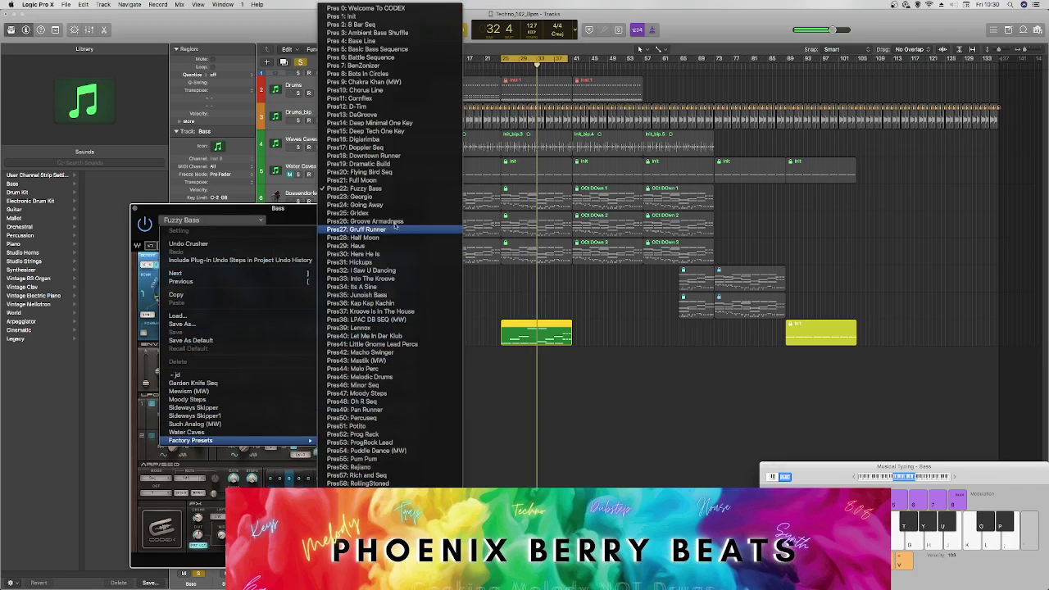
left_click(399, 294)
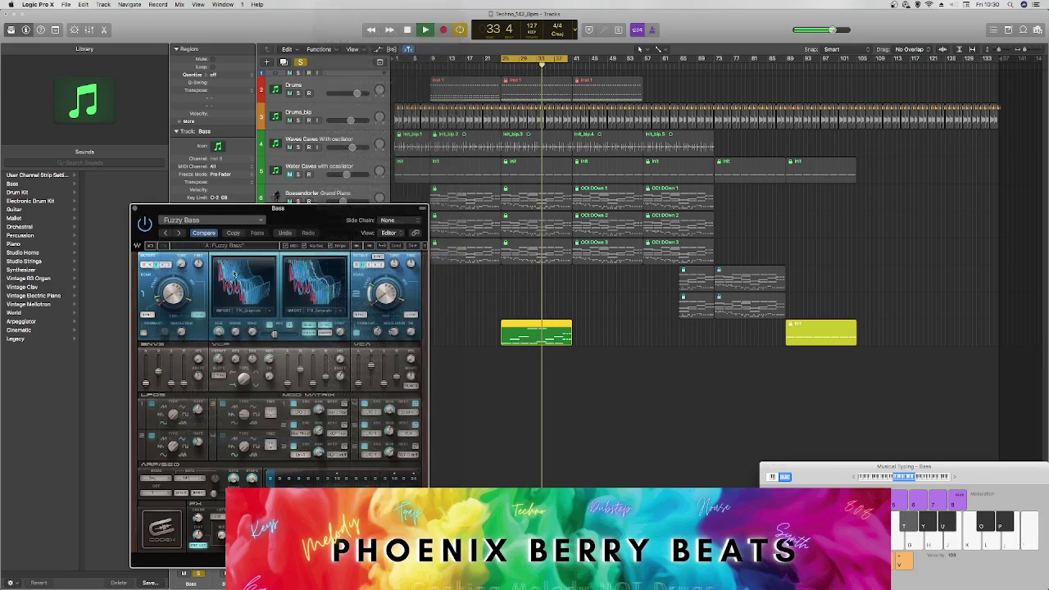
Step: Load the O la Bass factory preset on the Bass synth and advance to the following preset, Octaver Bass
left_click(240, 221)
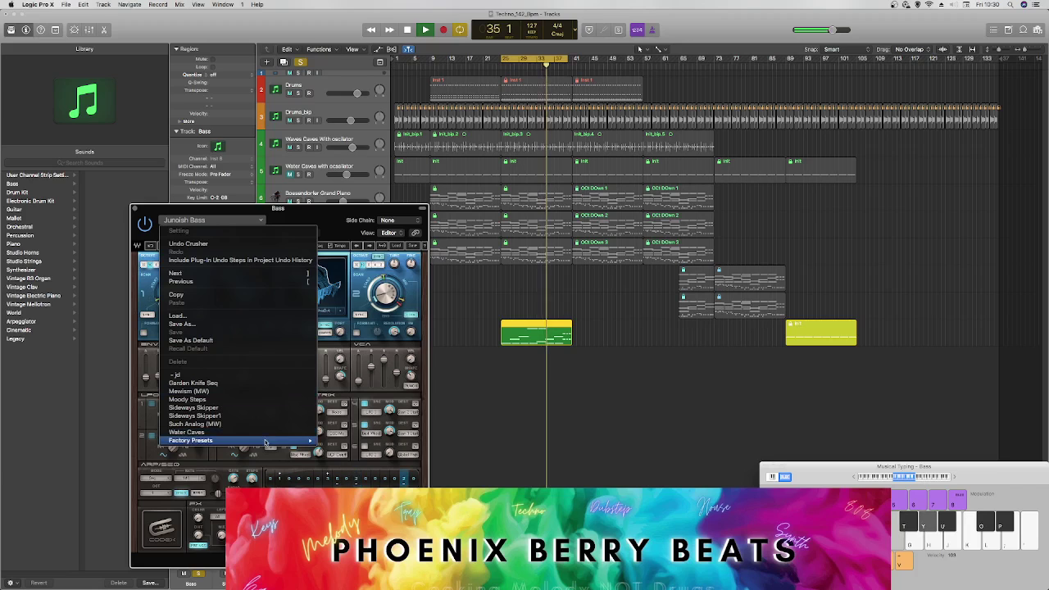
mouse_move(299, 440)
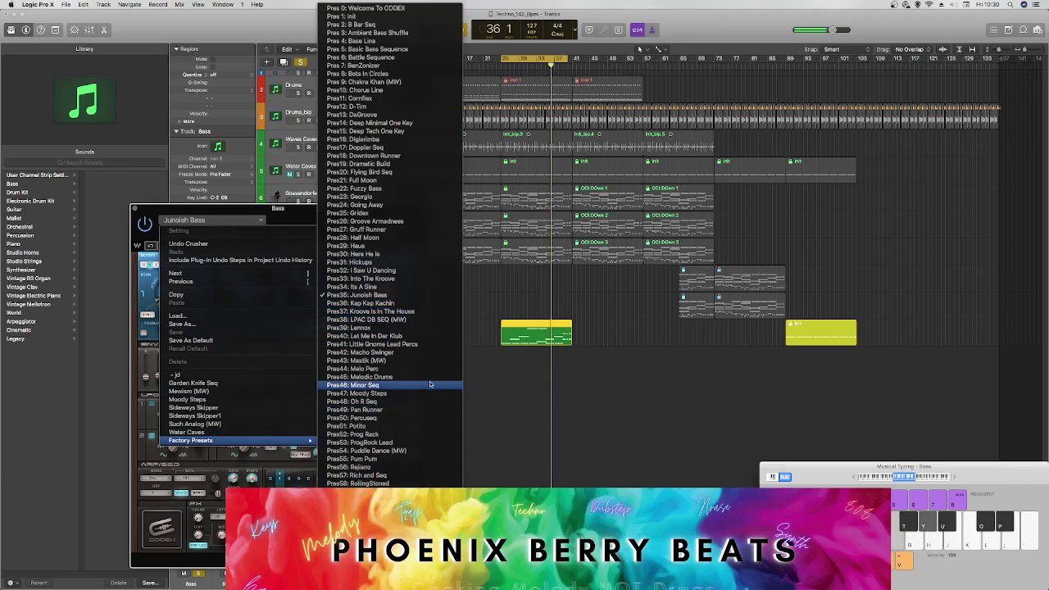
scroll(417, 443, "down", 8)
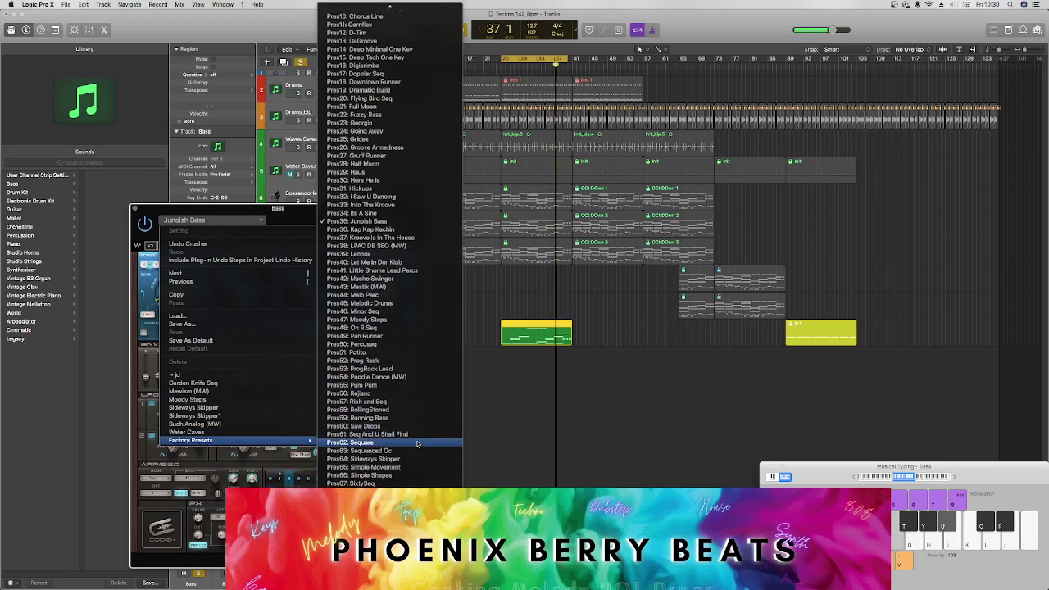
scroll(417, 444, "down", 1)
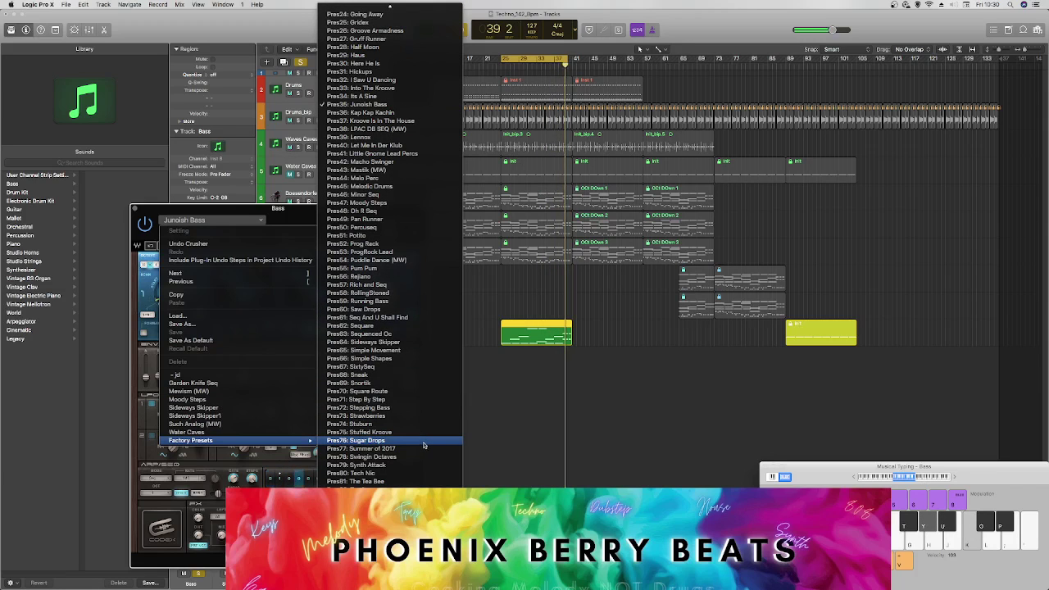
scroll(424, 451, "down", 8)
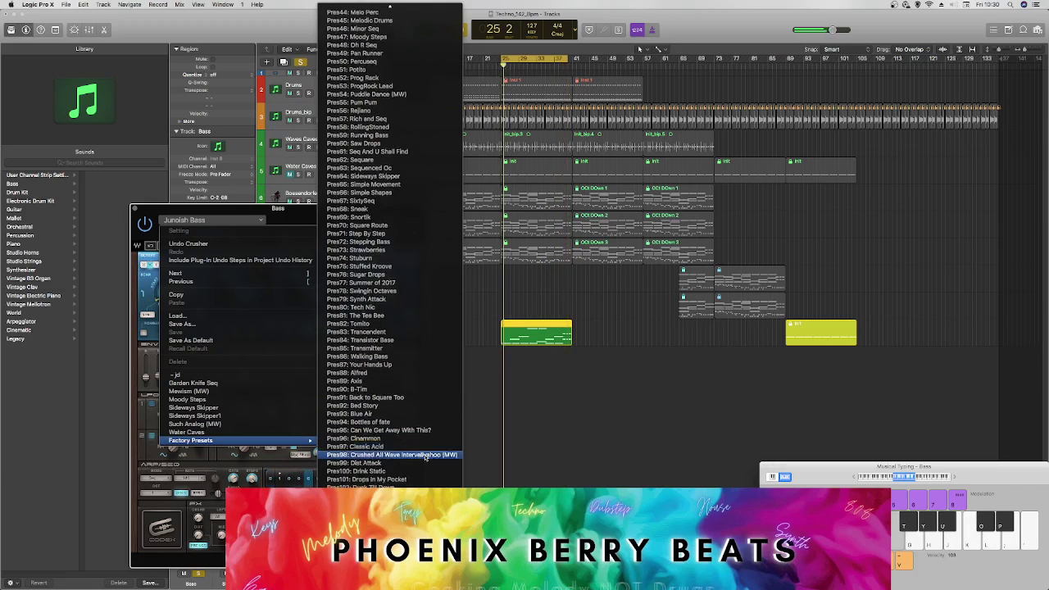
scroll(425, 456, "down", 14)
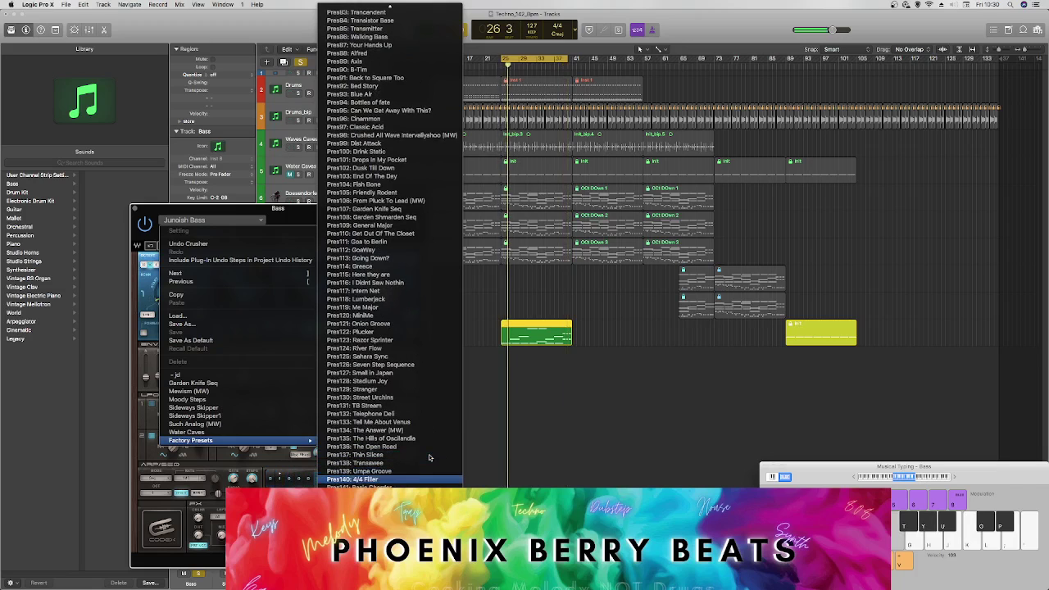
scroll(429, 454, "down", 3)
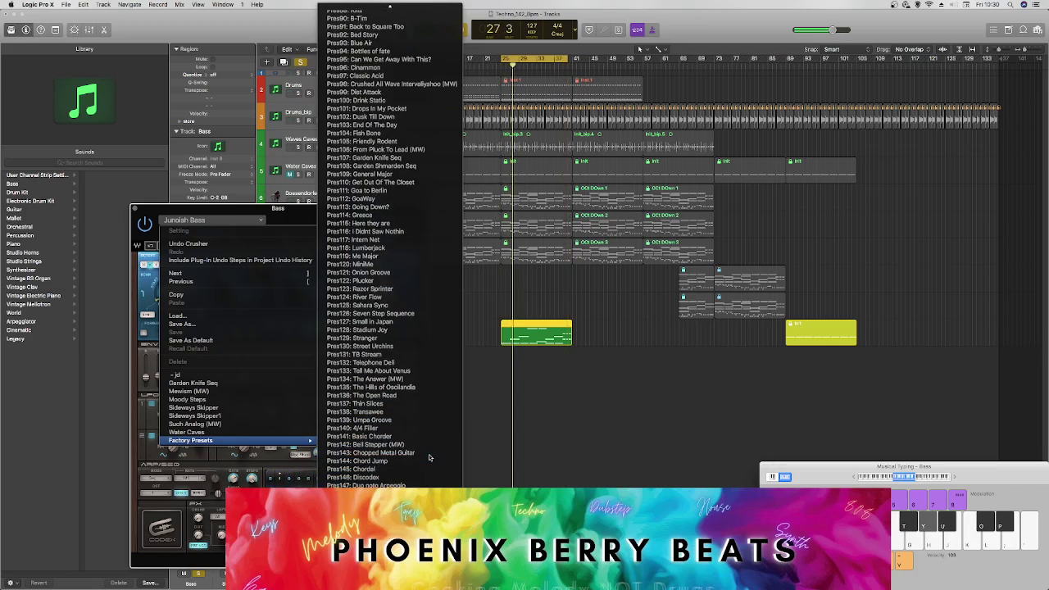
scroll(428, 454, "down", 4)
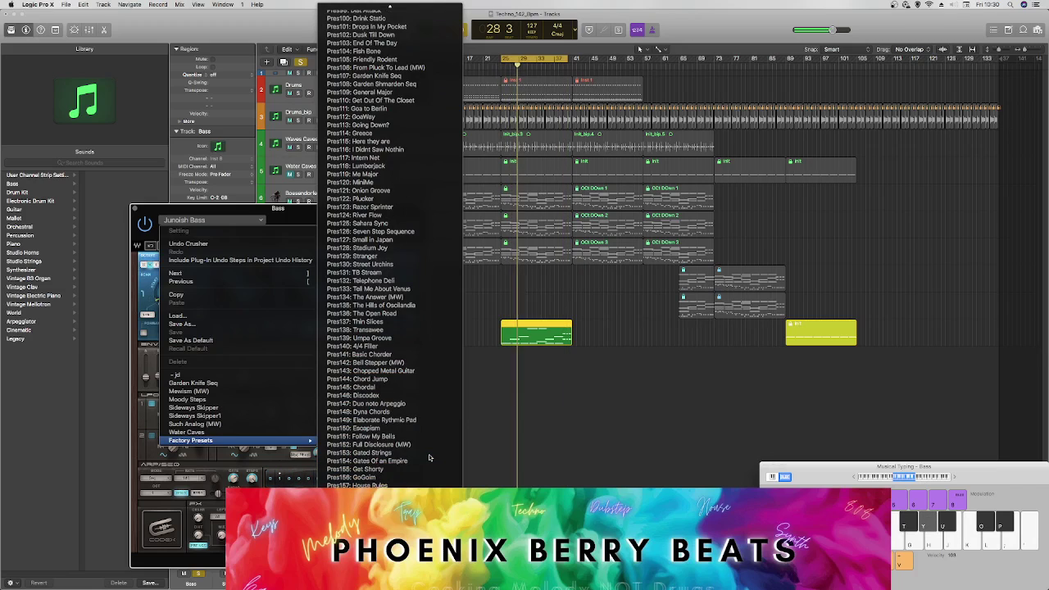
scroll(428, 457, "down", 6)
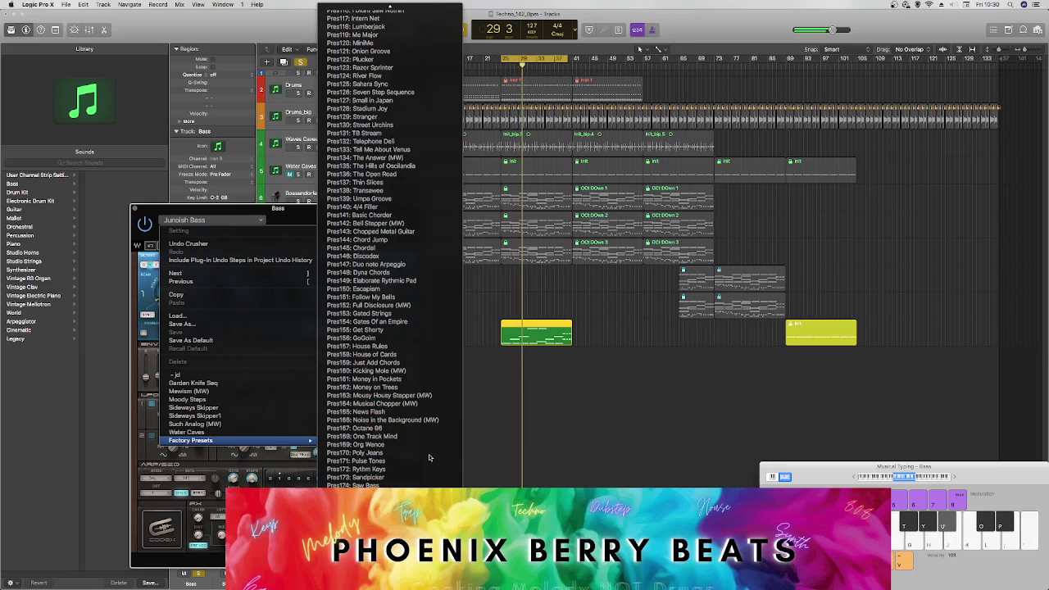
left_click(404, 482)
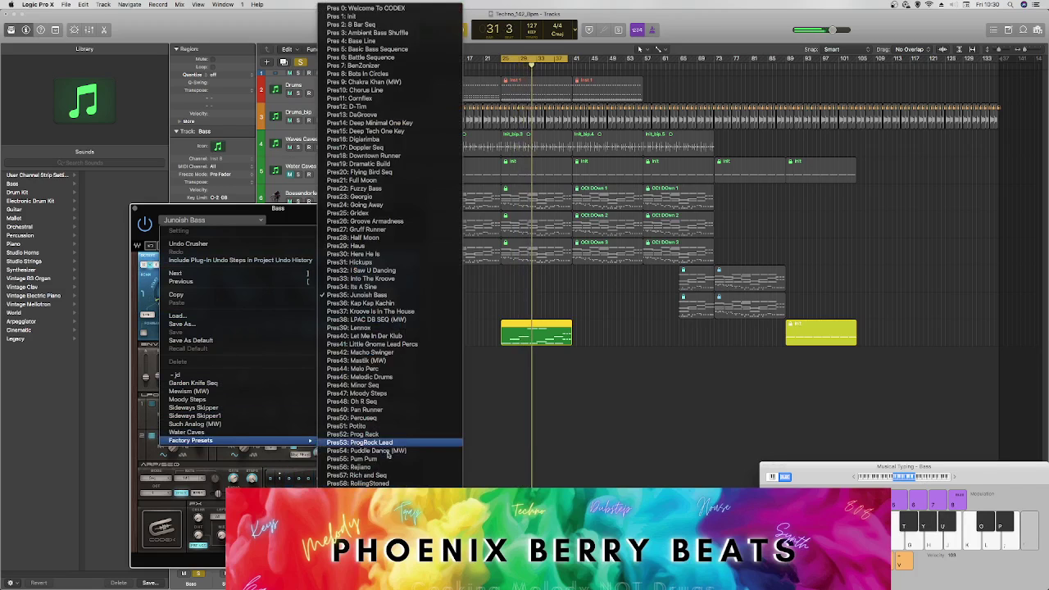
scroll(388, 456, "down", 20)
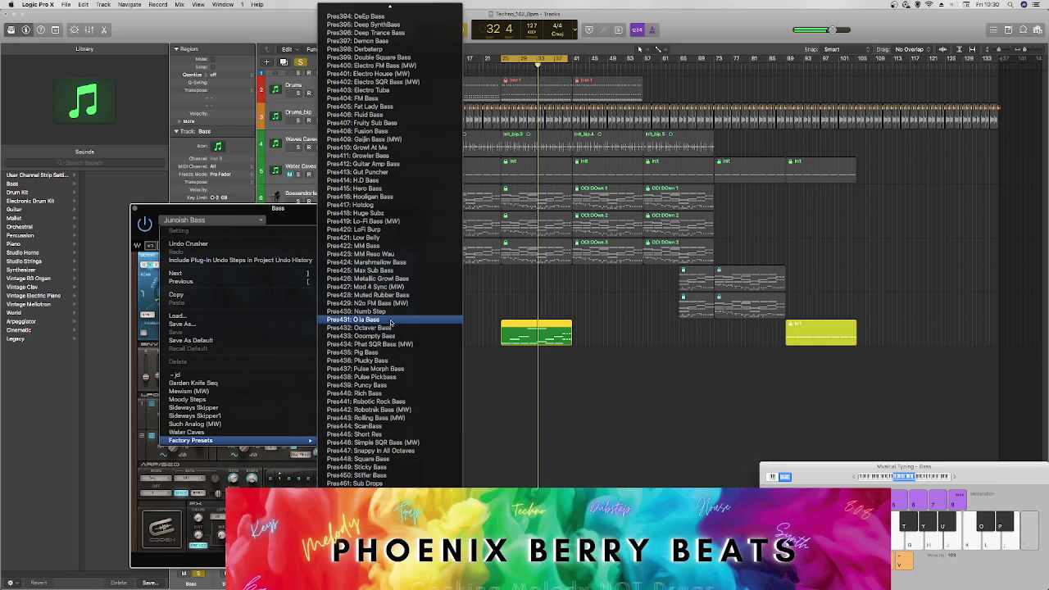
left_click(390, 322)
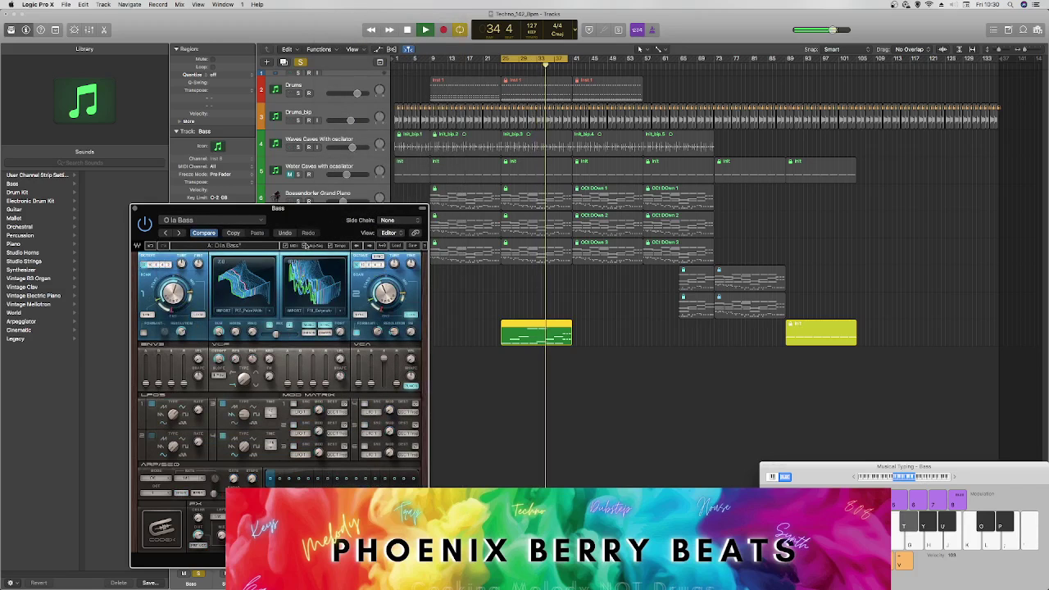
left_click(370, 246)
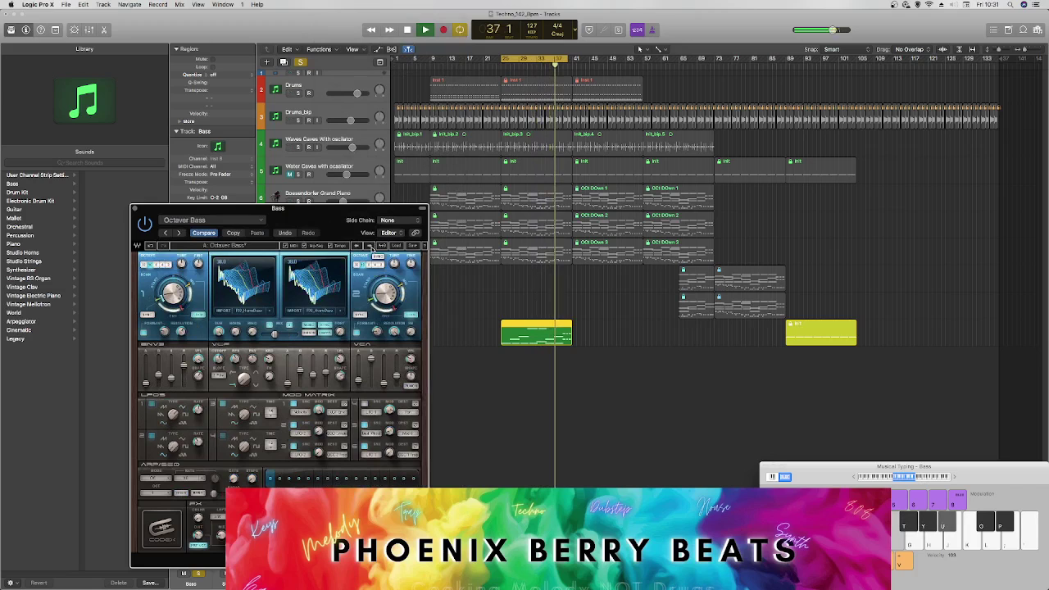
Step: Audition the Ooompty Bass, 4/4 Filler and Basic Chorder factory presets on the Bass synth
left_click(371, 246)
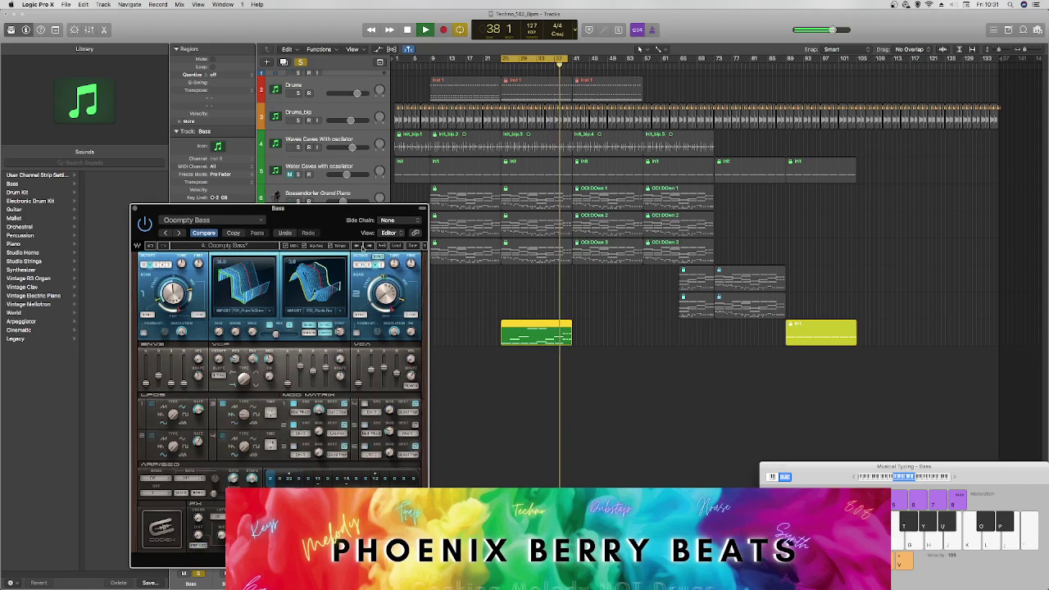
left_click(209, 219)
mouse_move(271, 440)
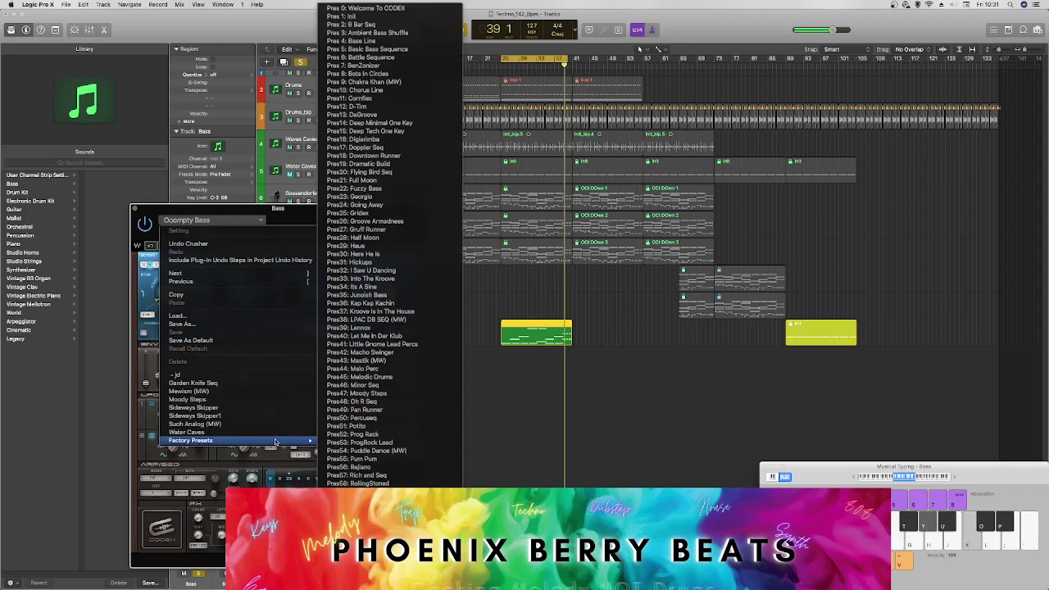
scroll(363, 444, "down", 20)
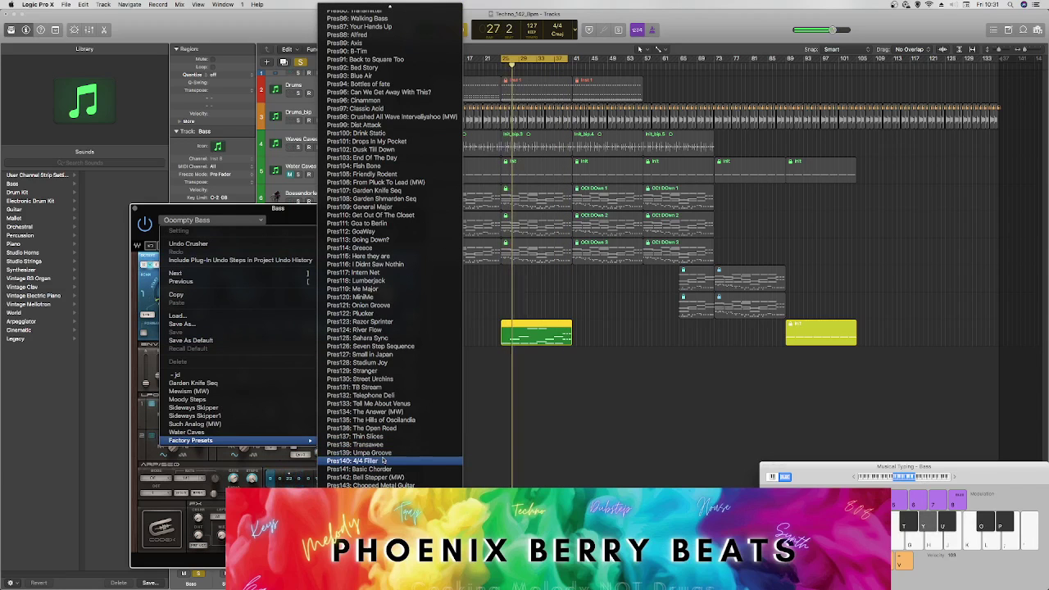
left_click(352, 461)
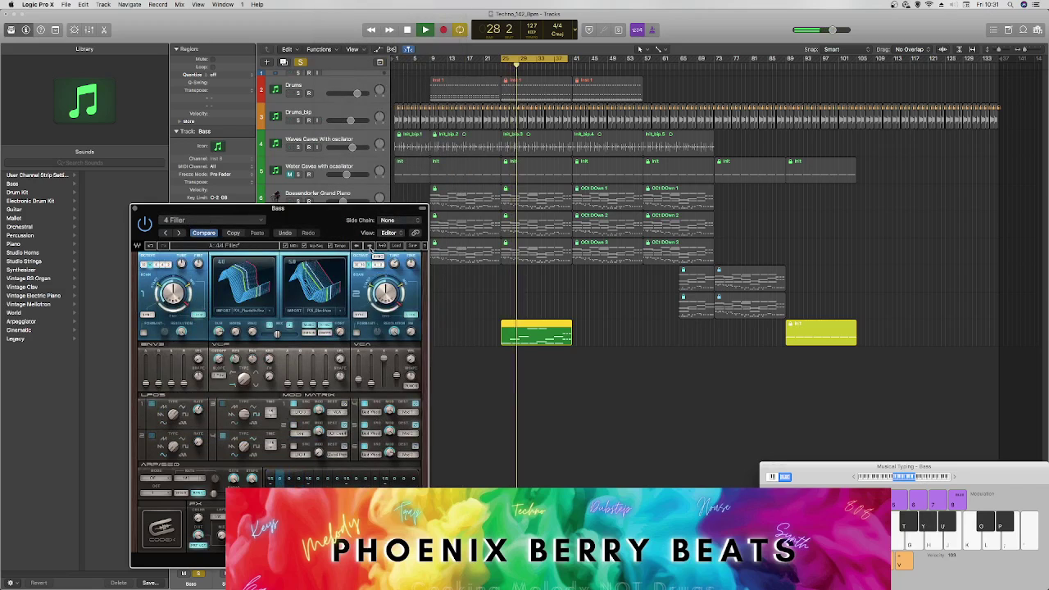
left_click(370, 246)
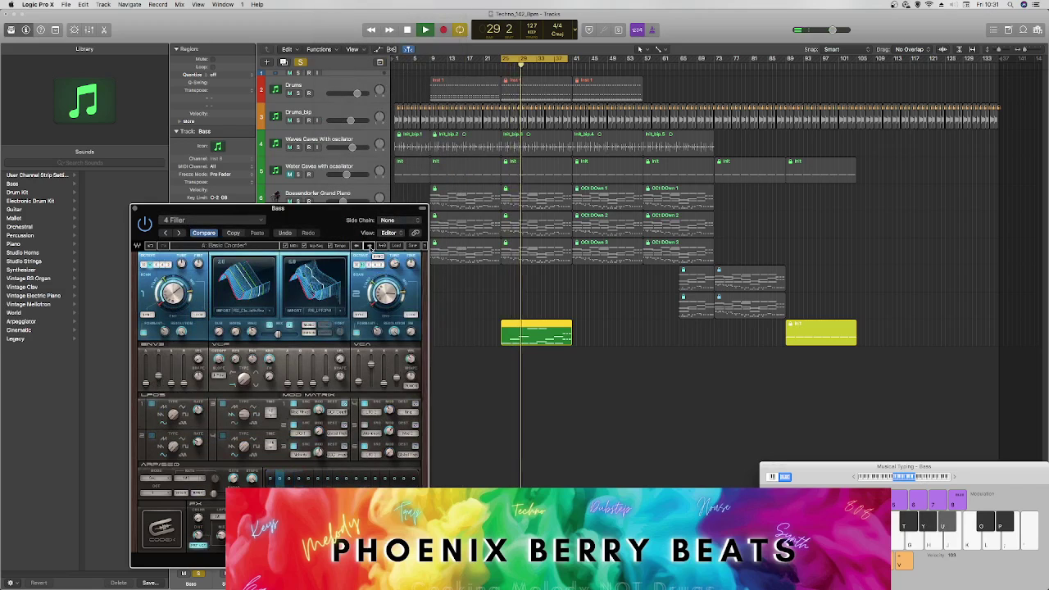
Step: Browse the factory presets and load Saw Bass on the Bass synth
left_click(215, 219)
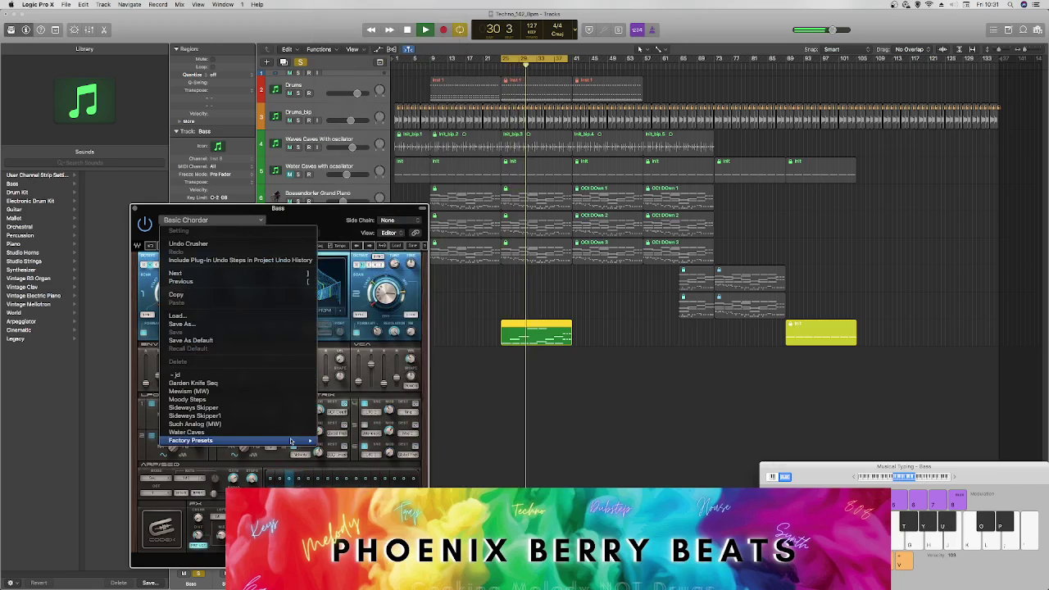
scroll(373, 475, "down", 10)
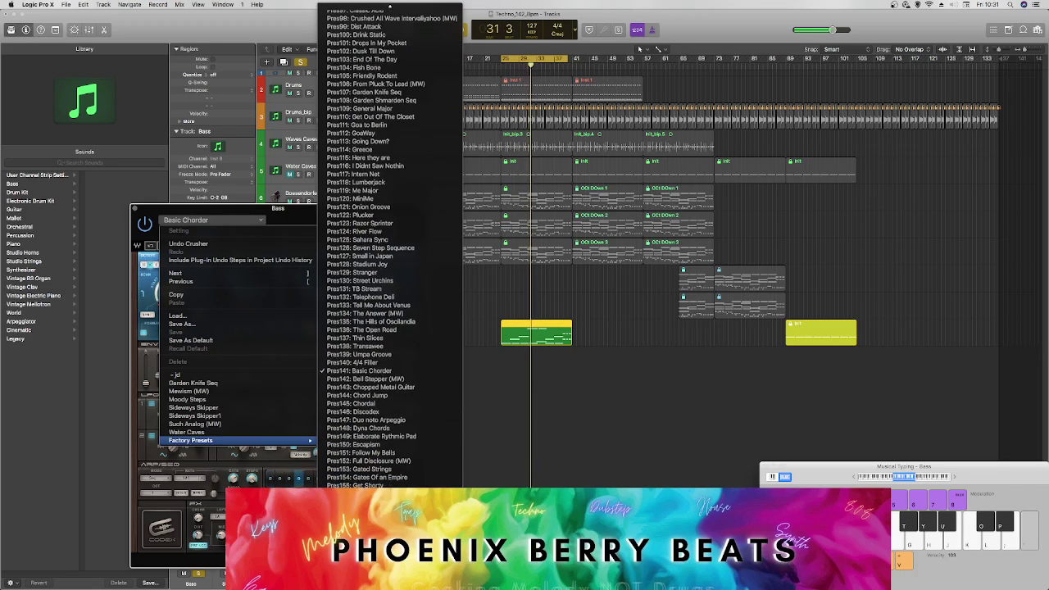
scroll(374, 475, "down", 5)
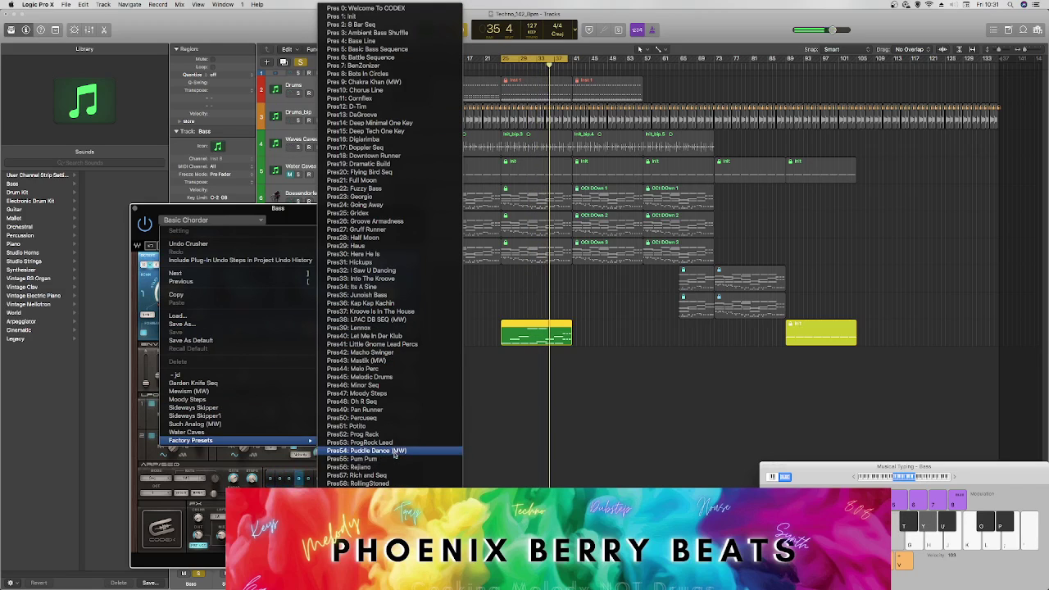
scroll(393, 455, "down", 6)
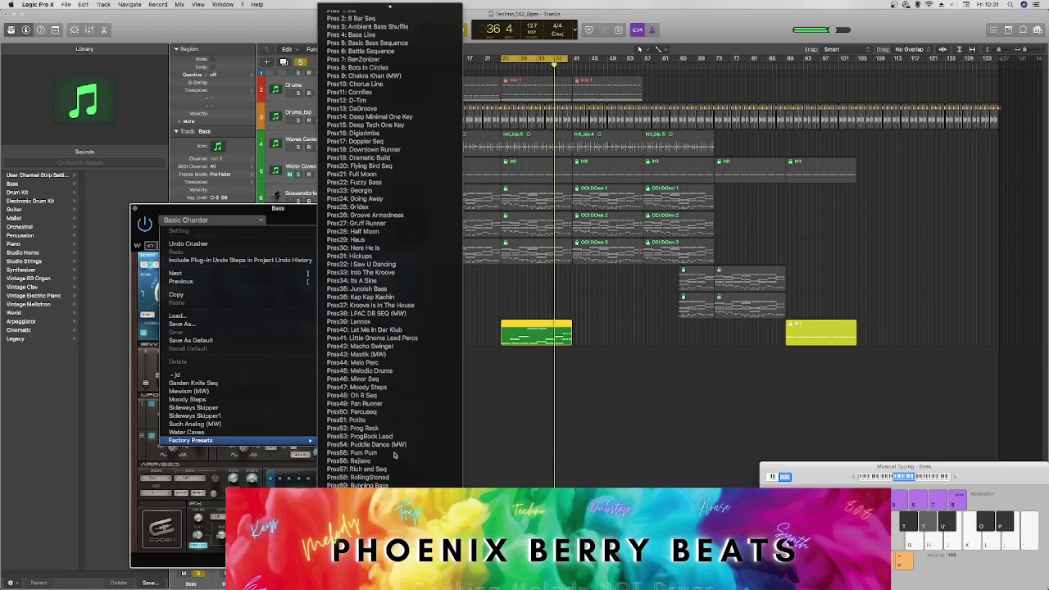
scroll(393, 454, "down", 1)
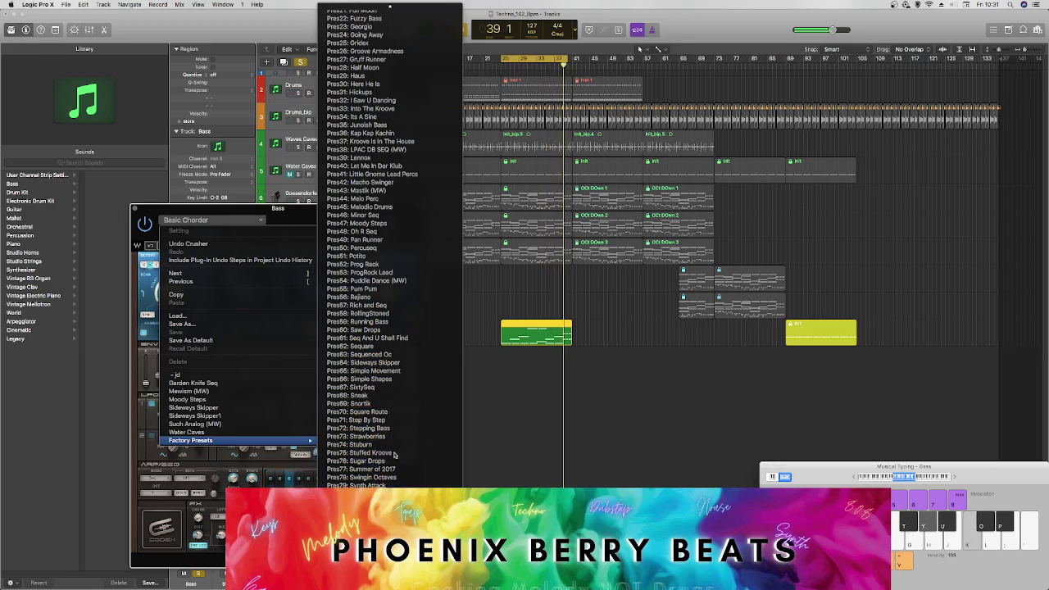
scroll(393, 455, "down", 3)
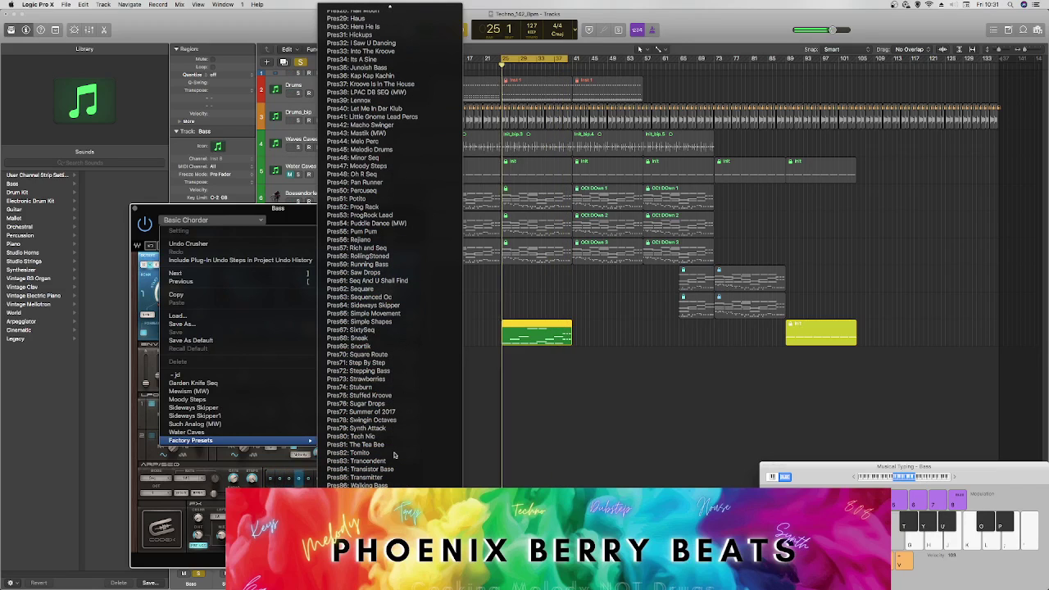
scroll(393, 455, "down", 4)
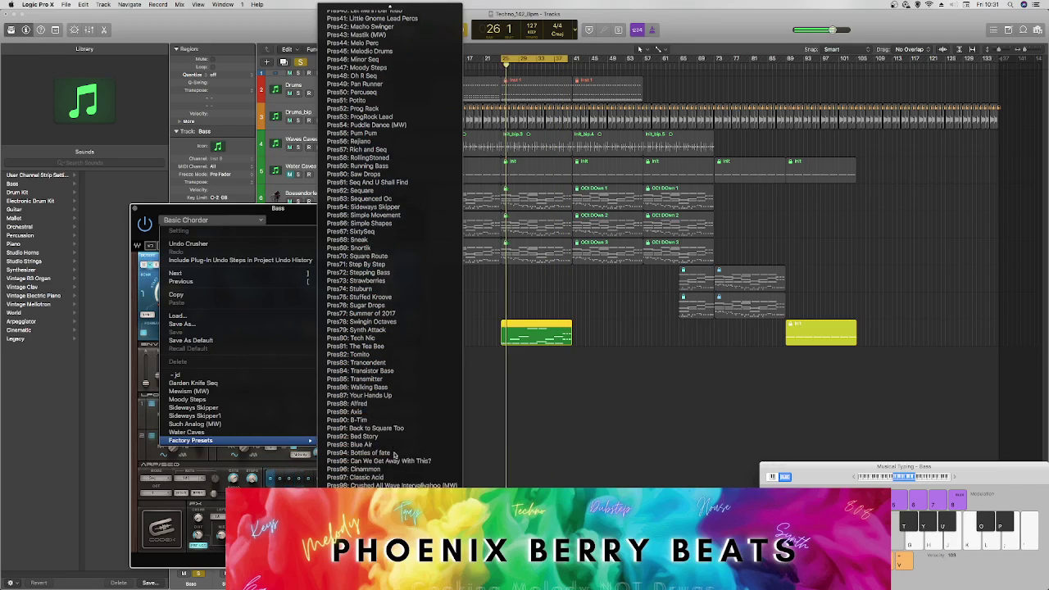
scroll(394, 454, "down", 5)
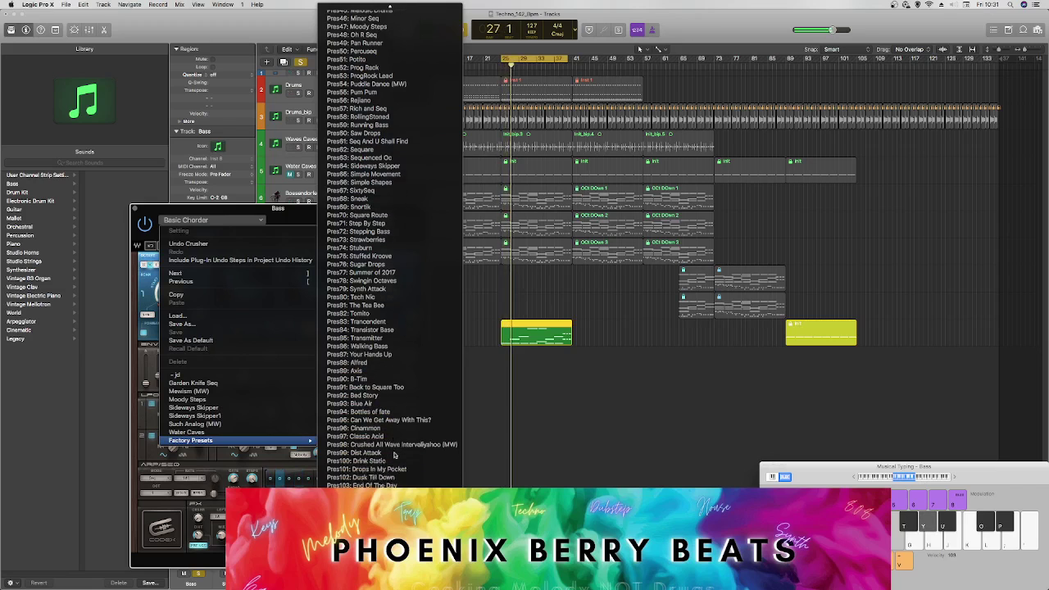
scroll(394, 454, "down", 7)
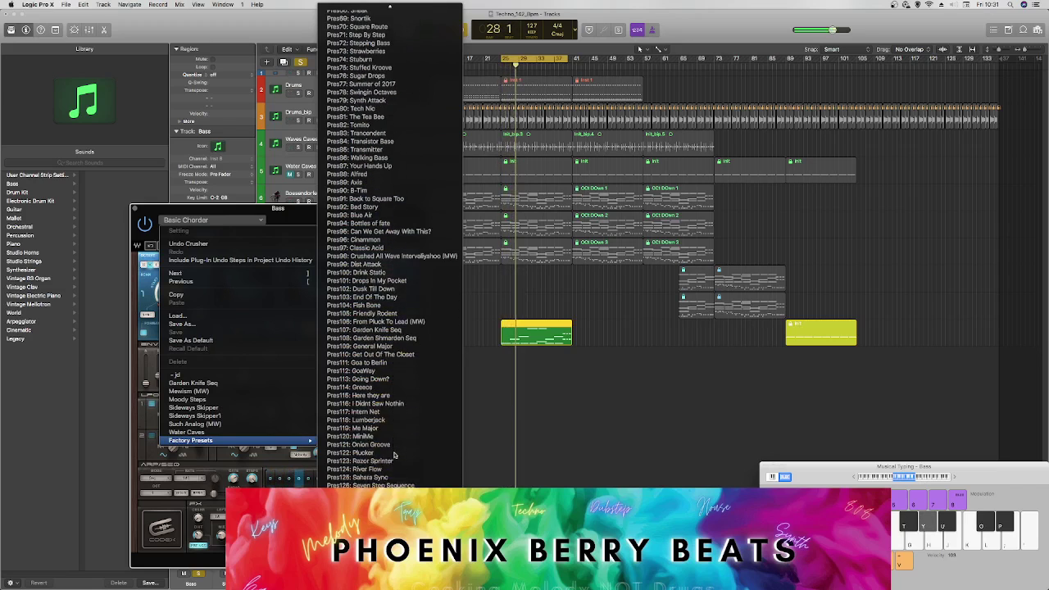
scroll(394, 453, "down", 5)
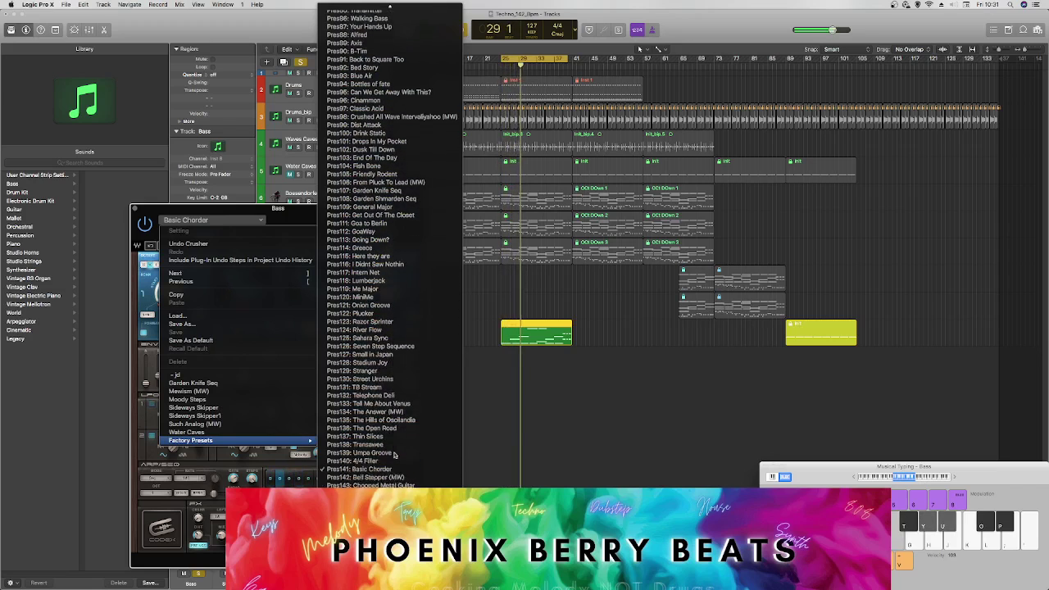
scroll(394, 454, "down", 7)
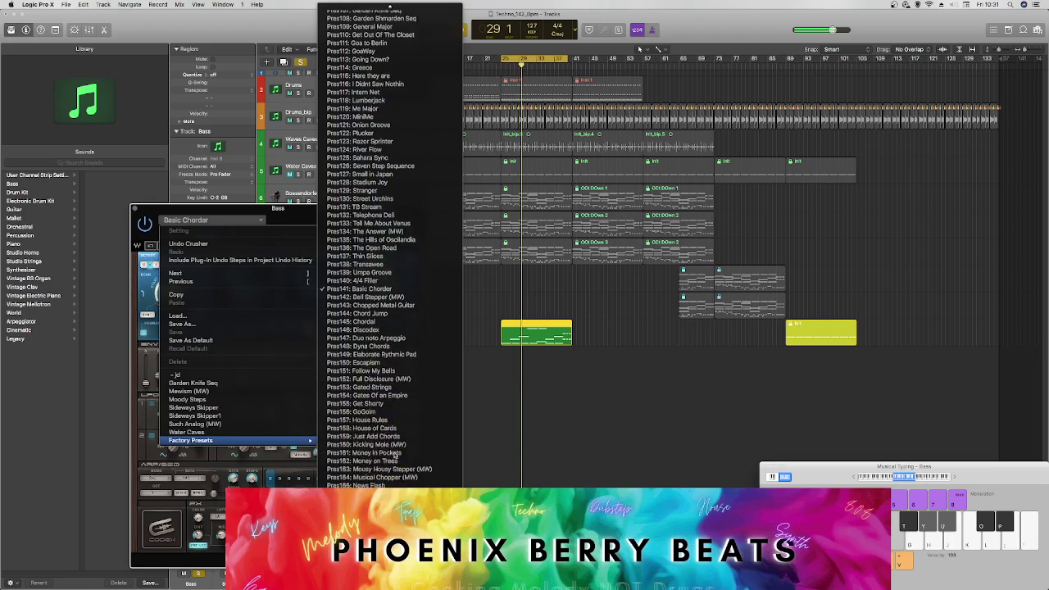
scroll(394, 454, "down", 1)
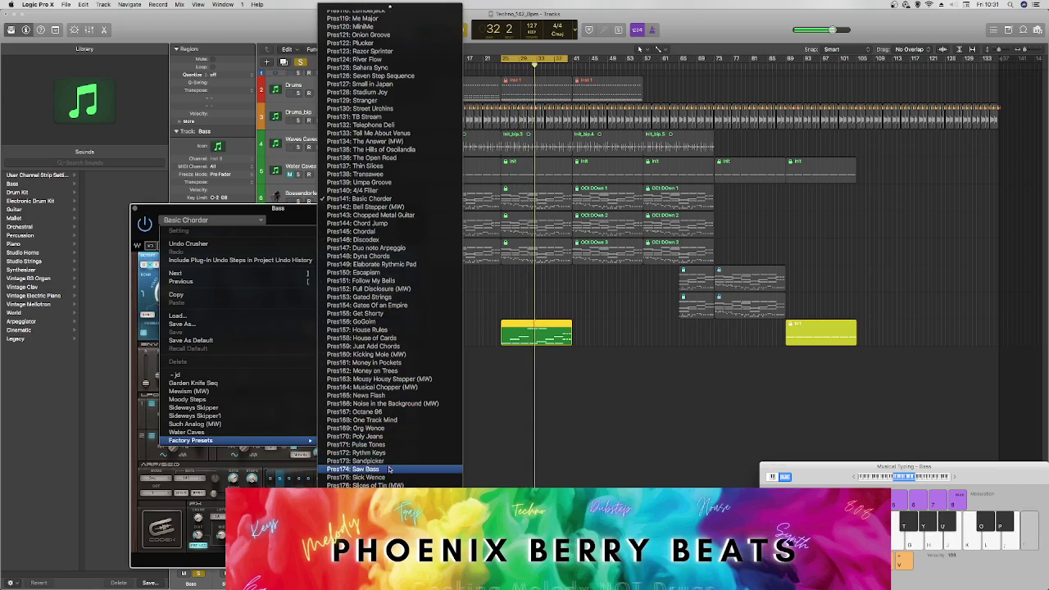
left_click(385, 468)
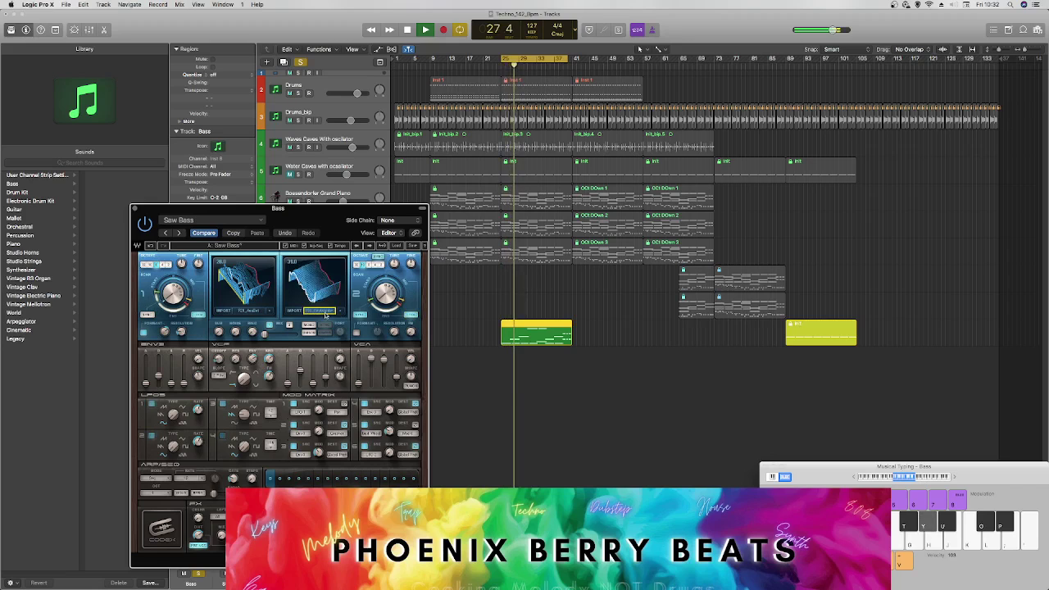
Step: Load the saved Such Analog (MW) preset on the Bass synth
left_click(220, 220)
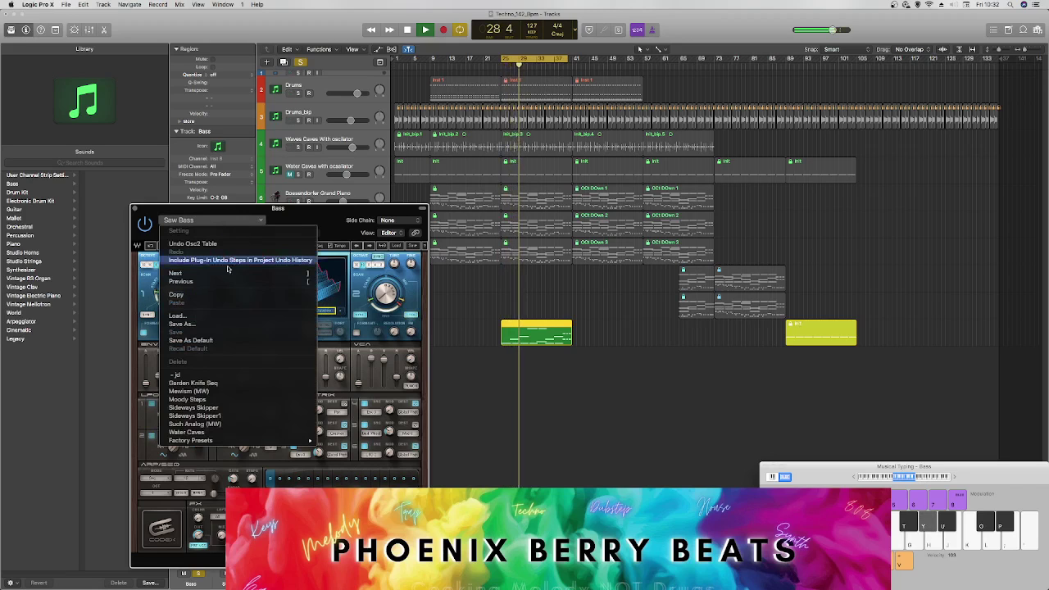
left_click(196, 424)
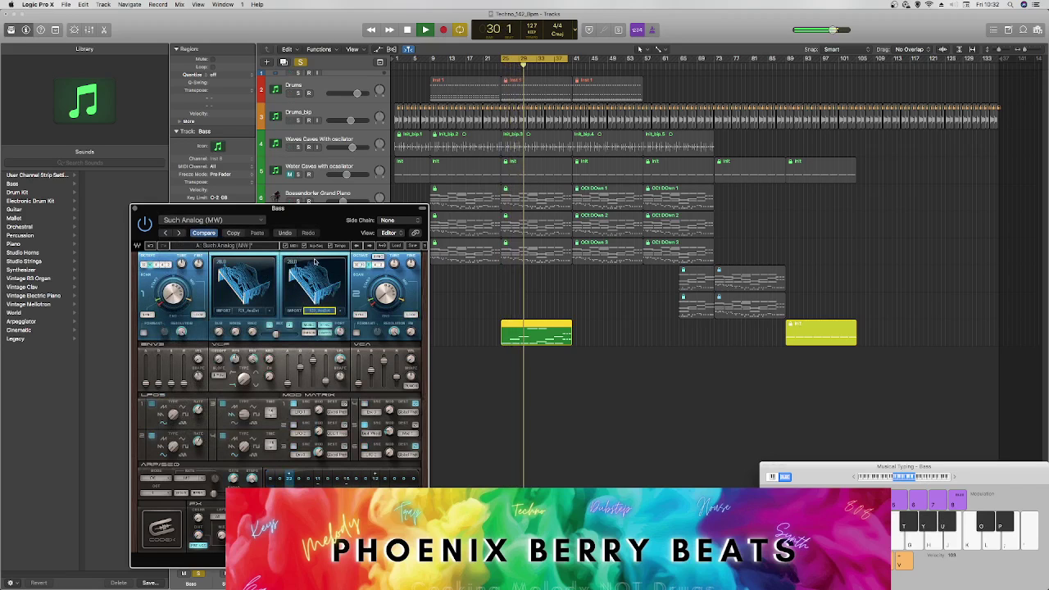
Step: Cycle through oscillator 2's wavetables during playback, and choose a different one from the wavetable list
left_click(308, 314)
left_click(312, 315)
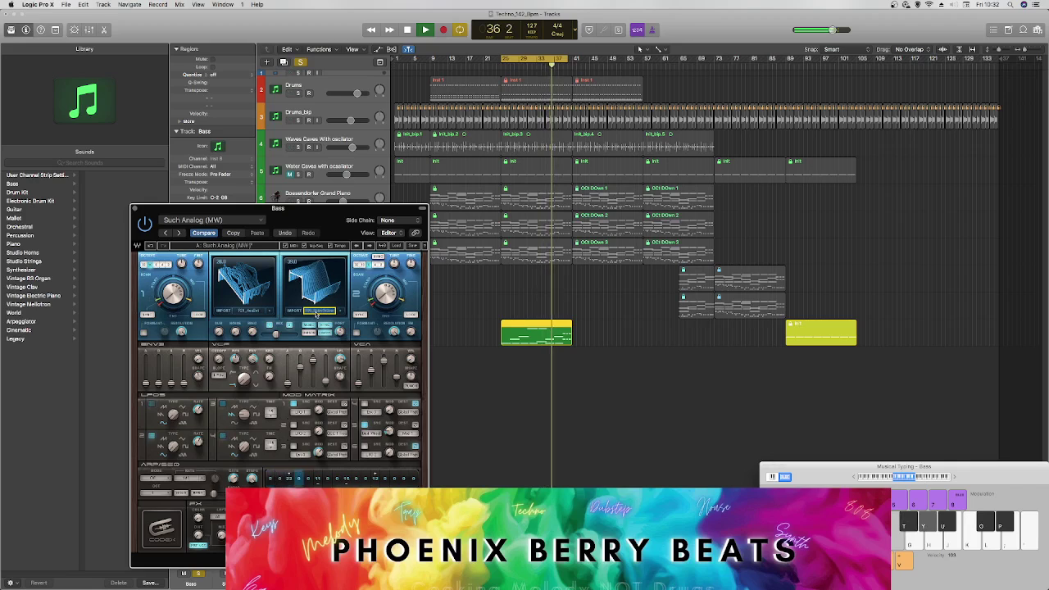
left_click(315, 313)
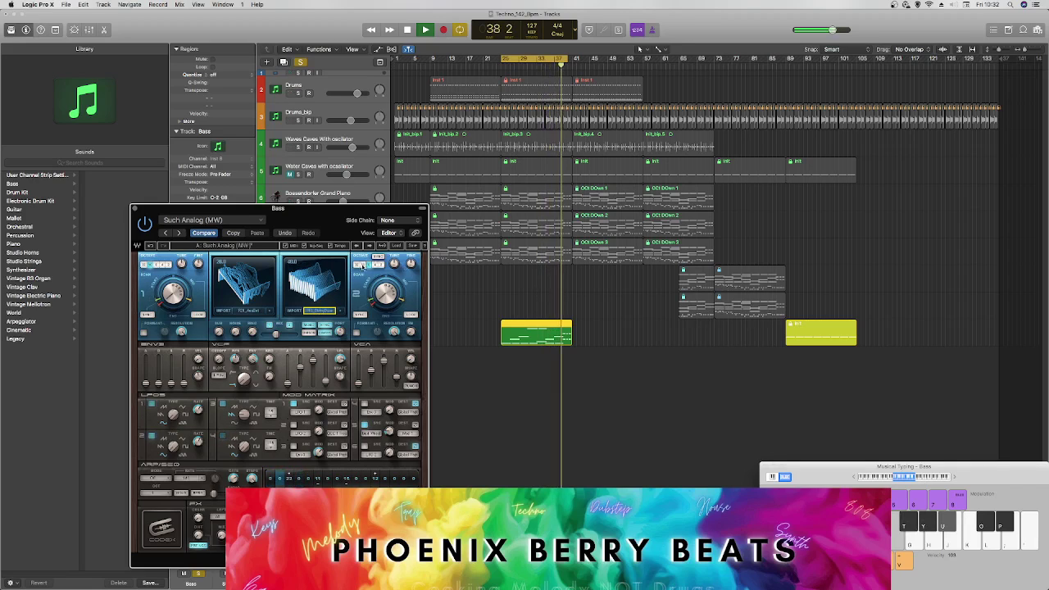
left_click(318, 312)
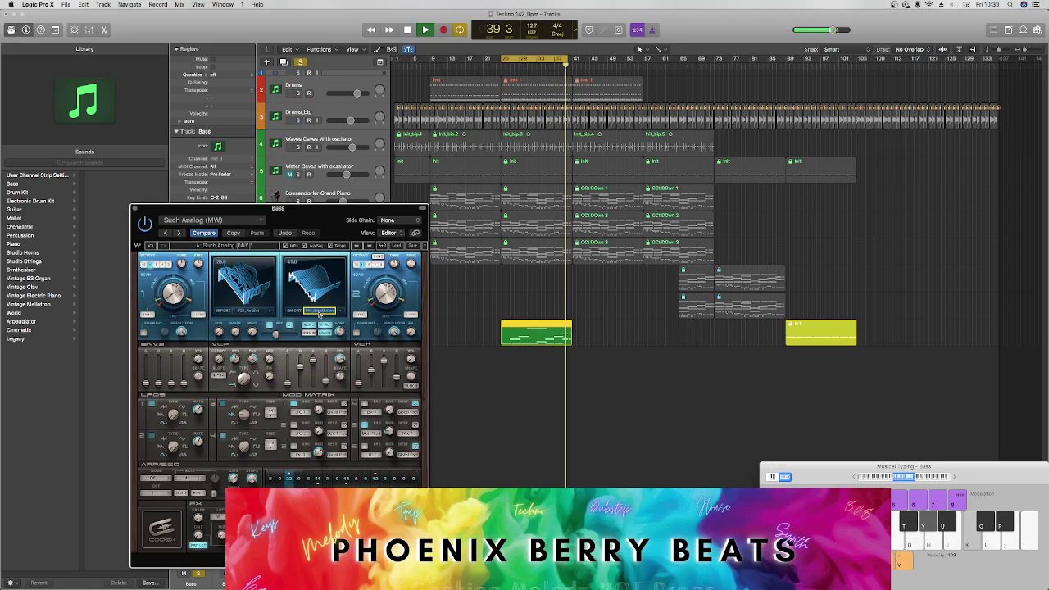
left_click(321, 314)
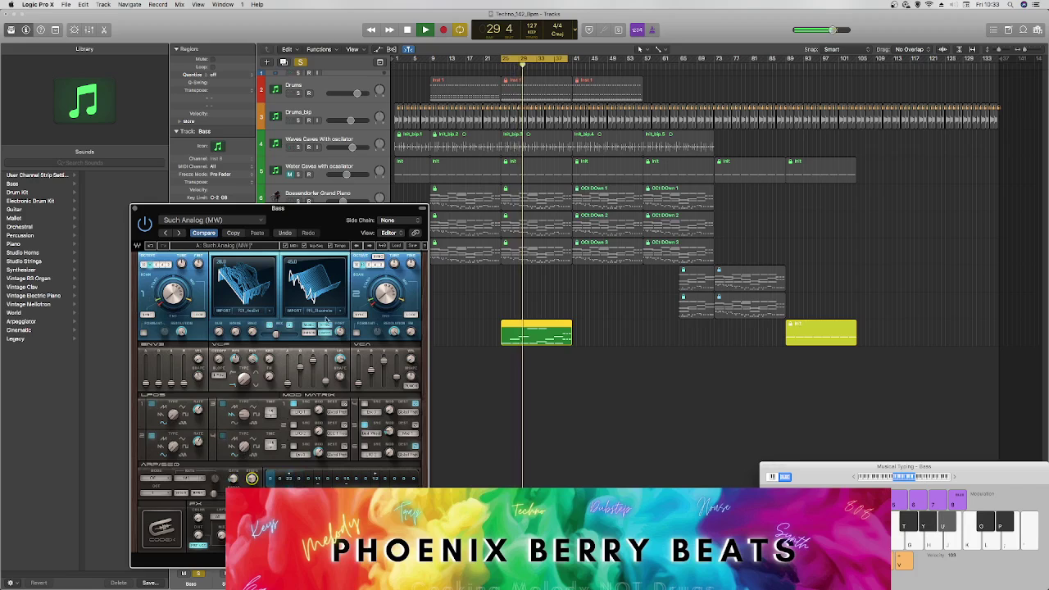
left_click(325, 314)
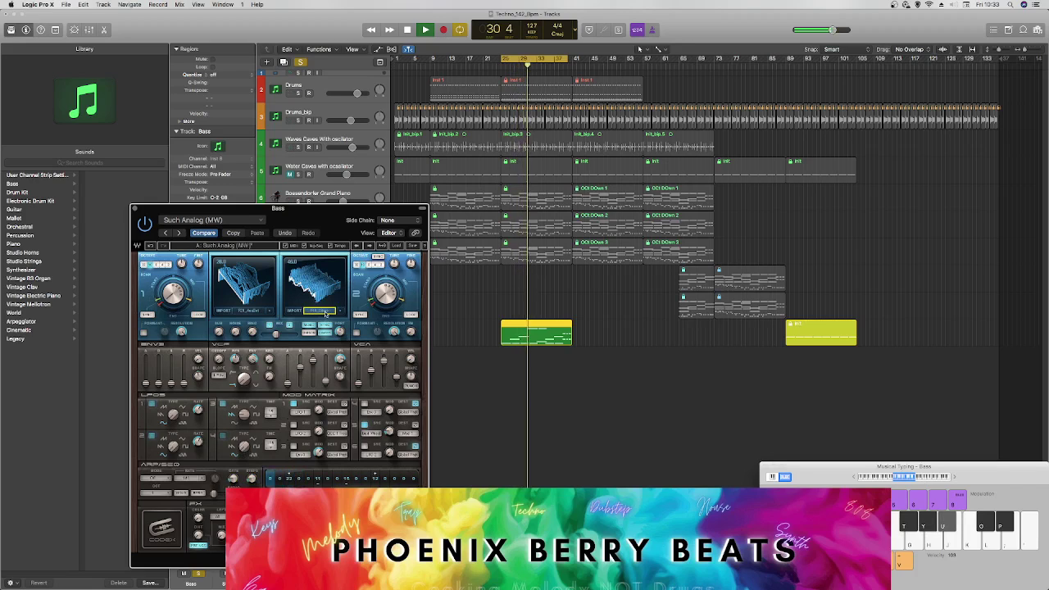
left_click(324, 313)
left_click(324, 313)
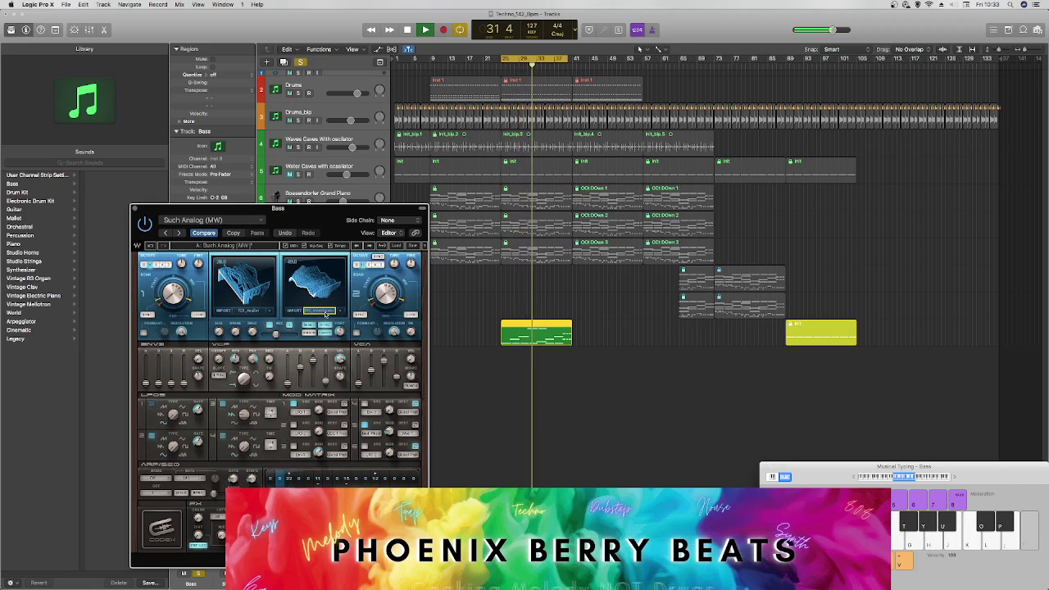
left_click(324, 314)
left_click(325, 314)
left_click(325, 314)
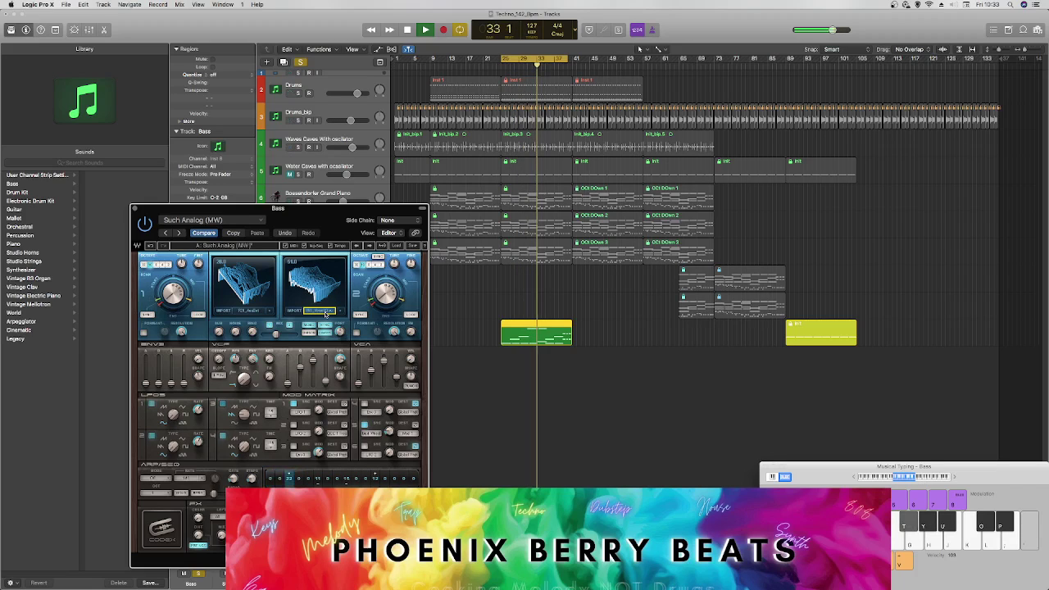
left_click(325, 314)
left_click(325, 313)
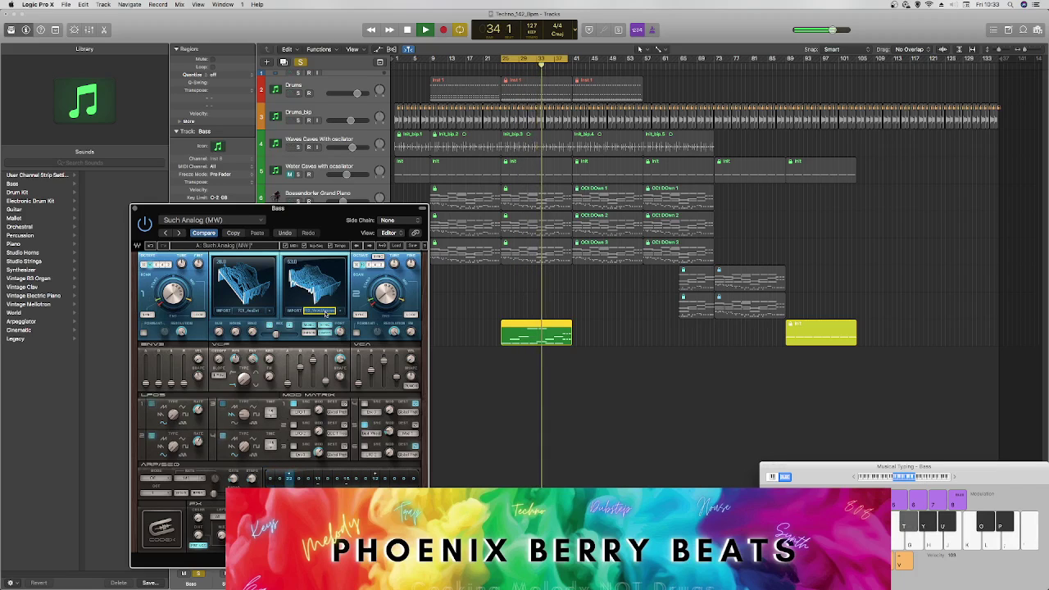
left_click(325, 313)
left_click(325, 314)
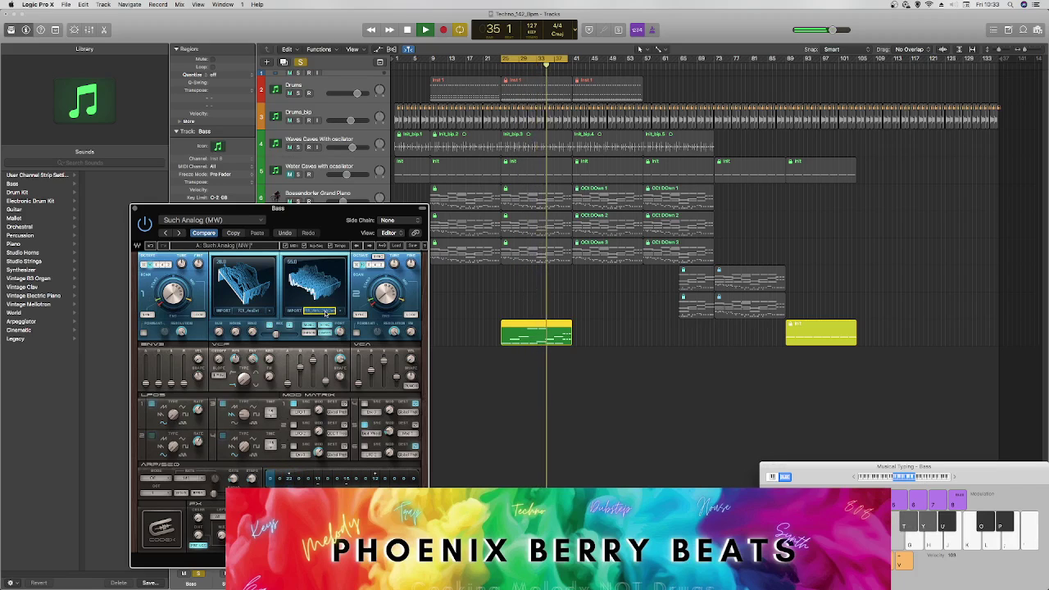
left_click(324, 314)
left_click(325, 314)
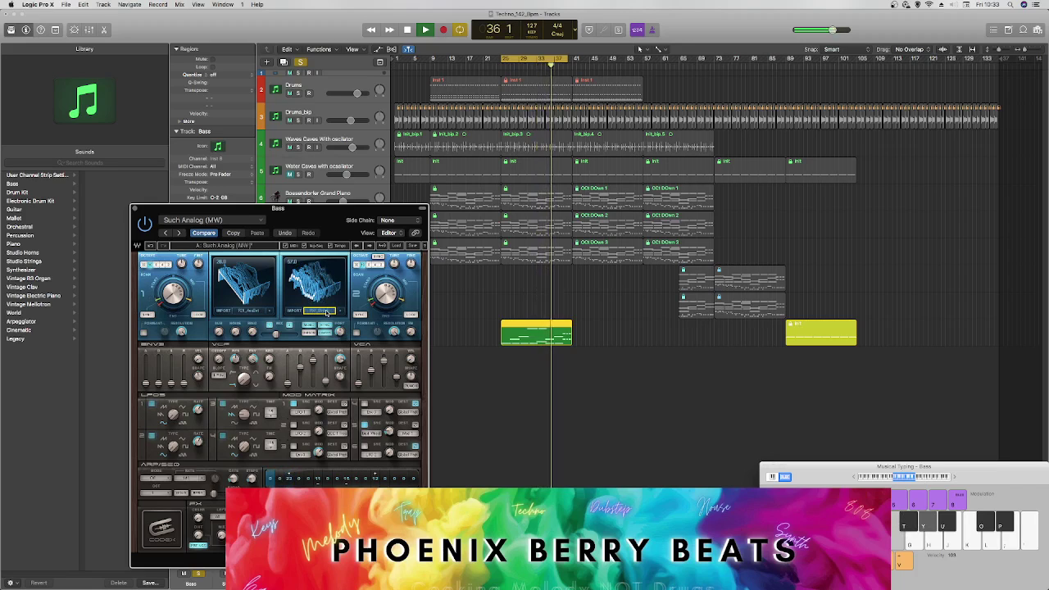
left_click(325, 314)
left_click(325, 313)
left_click(326, 313)
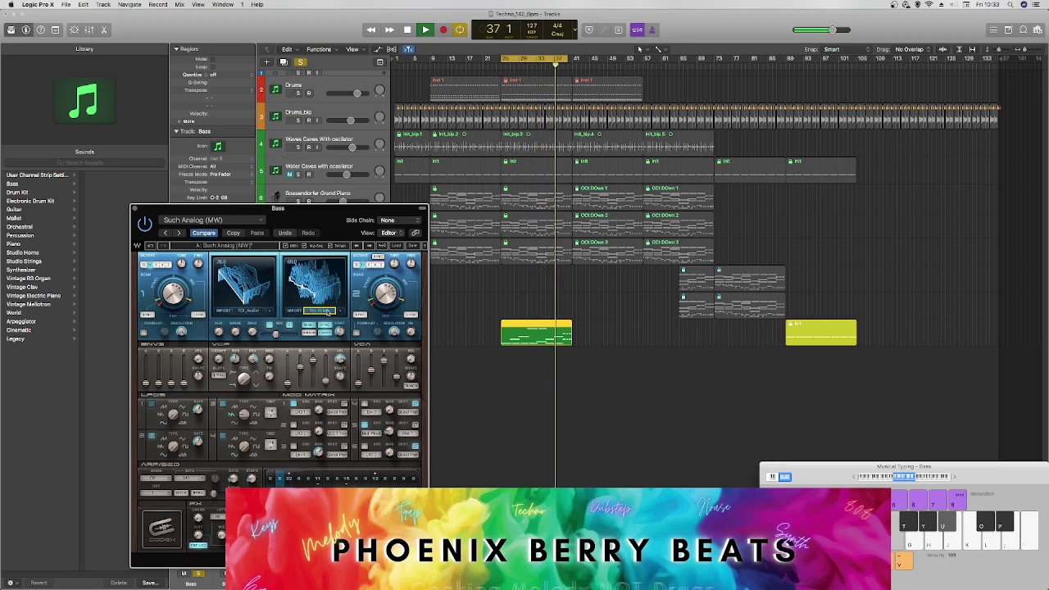
left_click(326, 313)
left_click(327, 313)
left_click(326, 313)
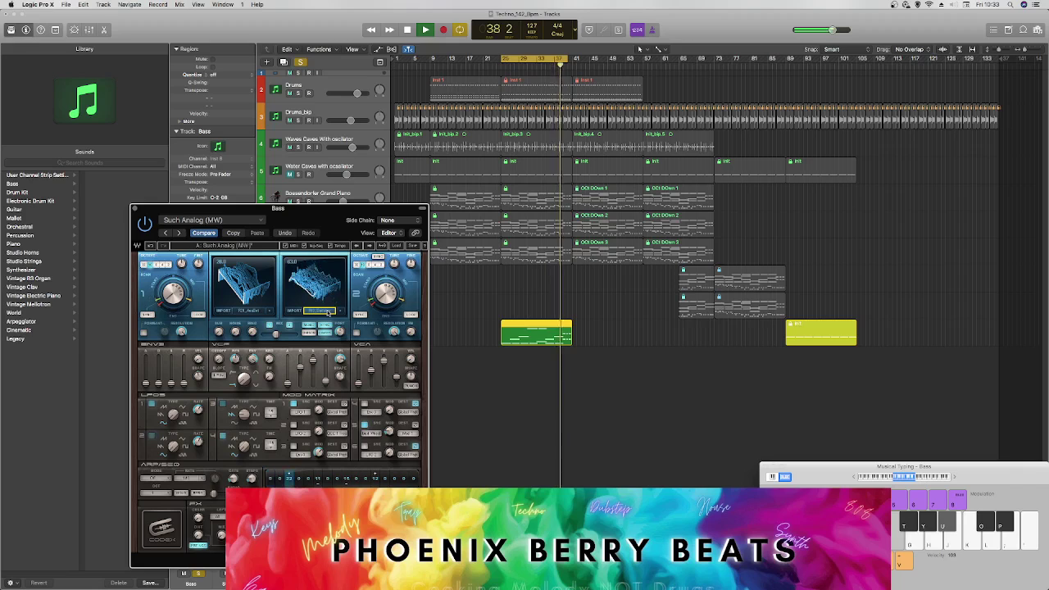
left_click(326, 313)
left_click(324, 313)
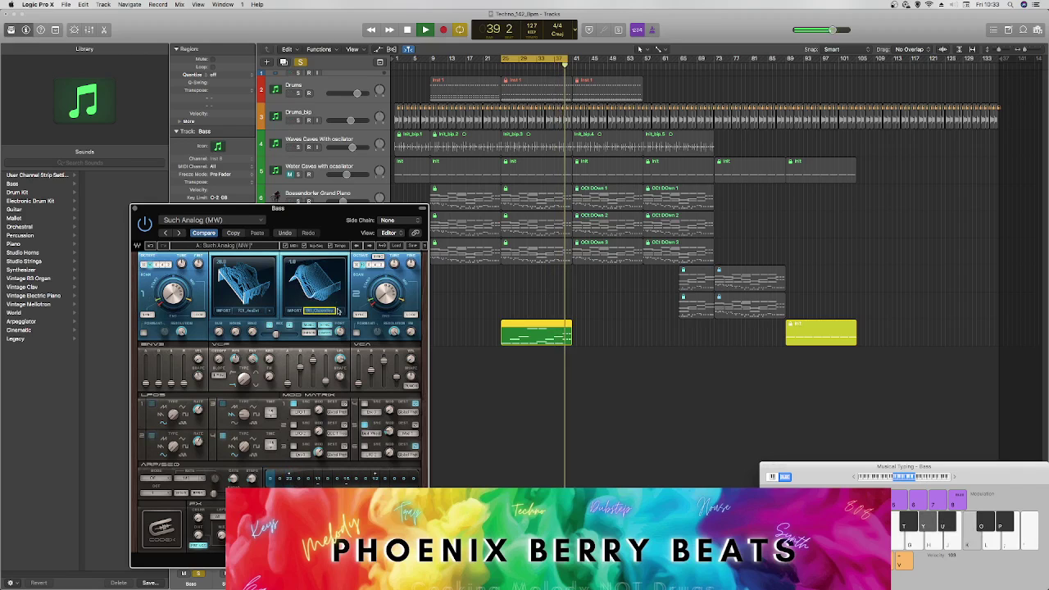
left_click(321, 310)
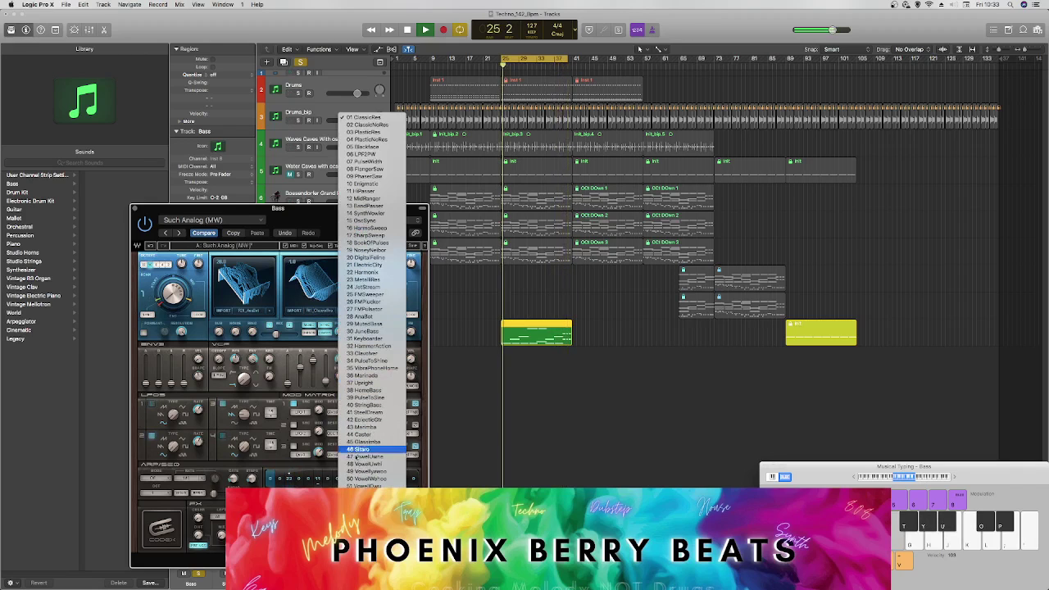
left_click(354, 455)
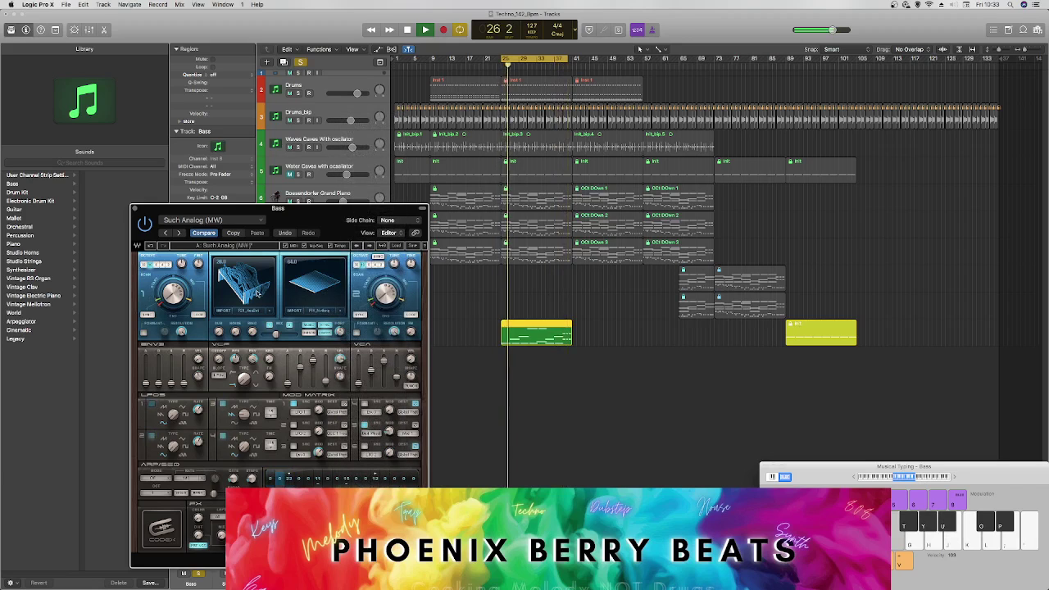
Step: Audition other wavetables for oscillator 1 from its wavetable list and settle on PulseToShine
left_click(262, 309)
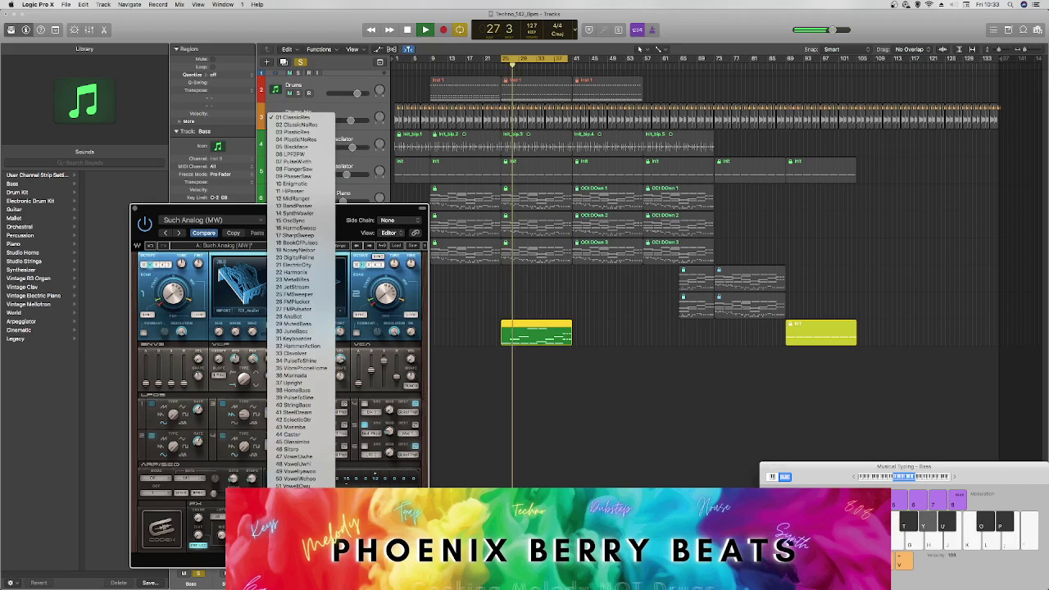
left_click(290, 422)
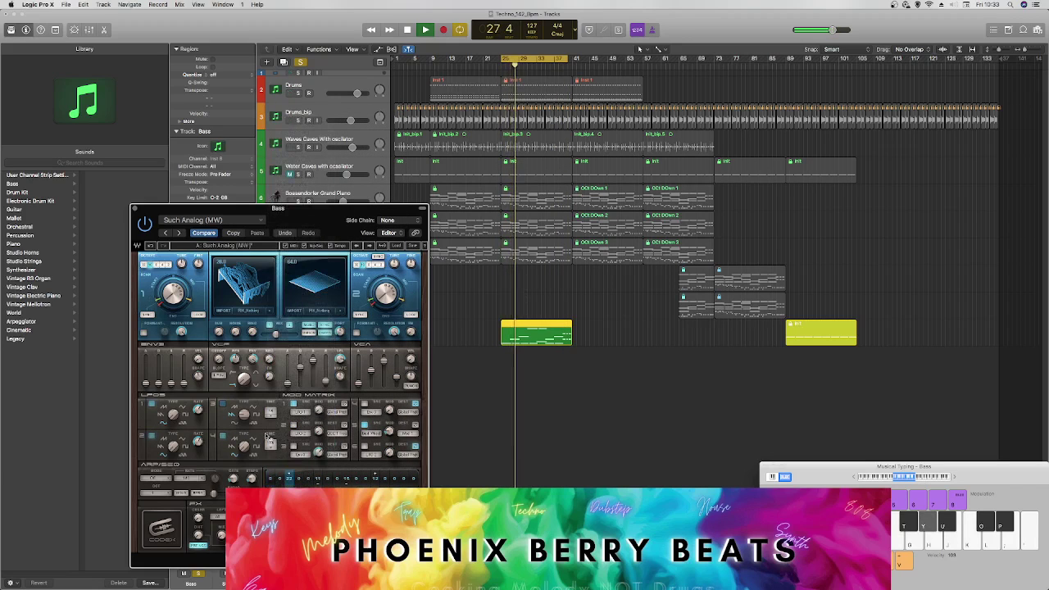
left_click(262, 328)
left_click(279, 326)
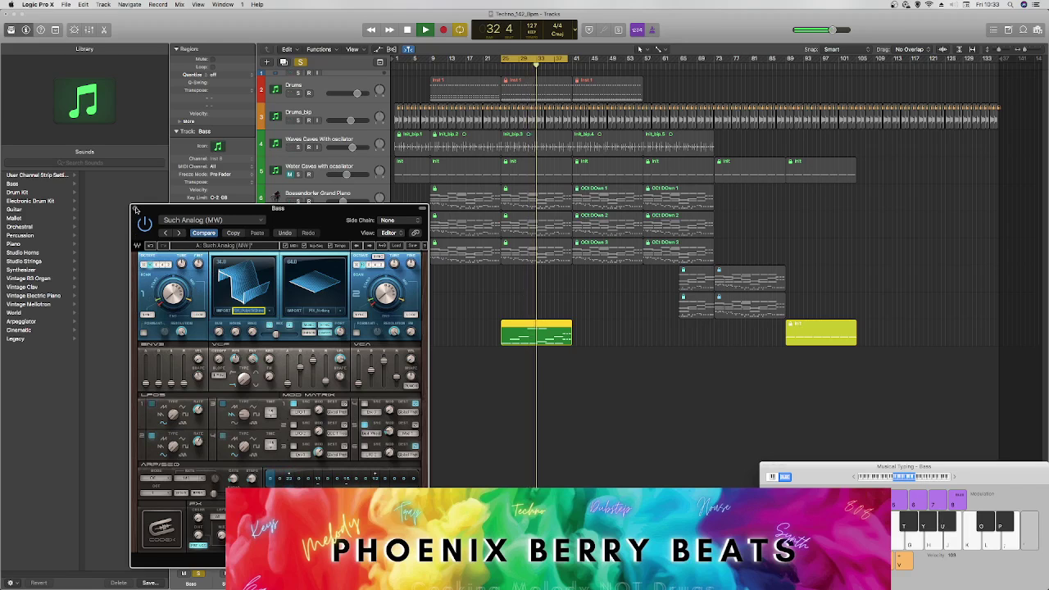
Step: Close the synth, restart the loop and unsolo the Bass track to hear it in the full mix
left_click(136, 210)
key("space")
key("space")
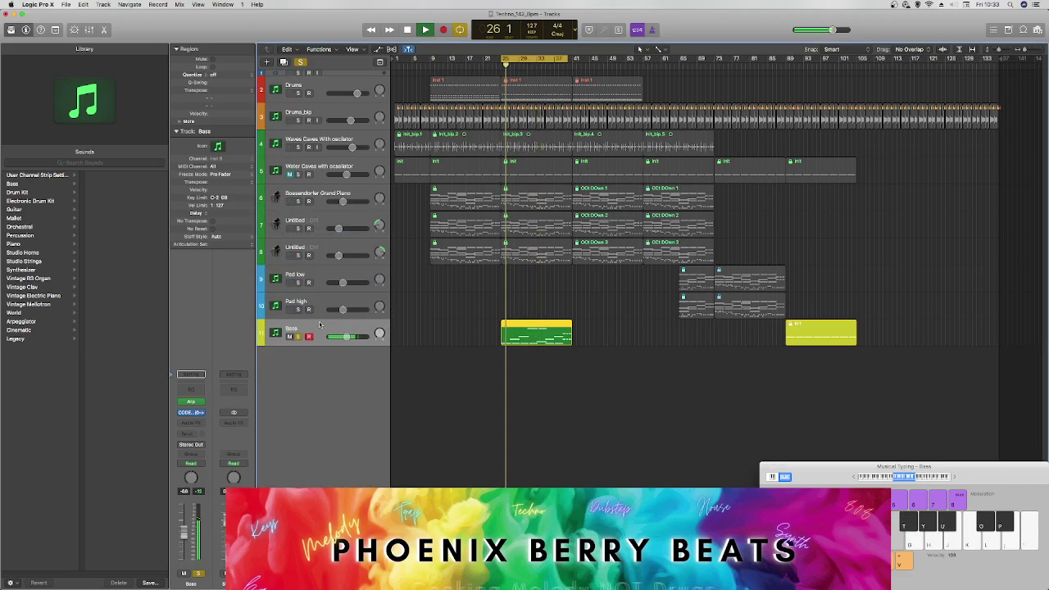
left_click(297, 337)
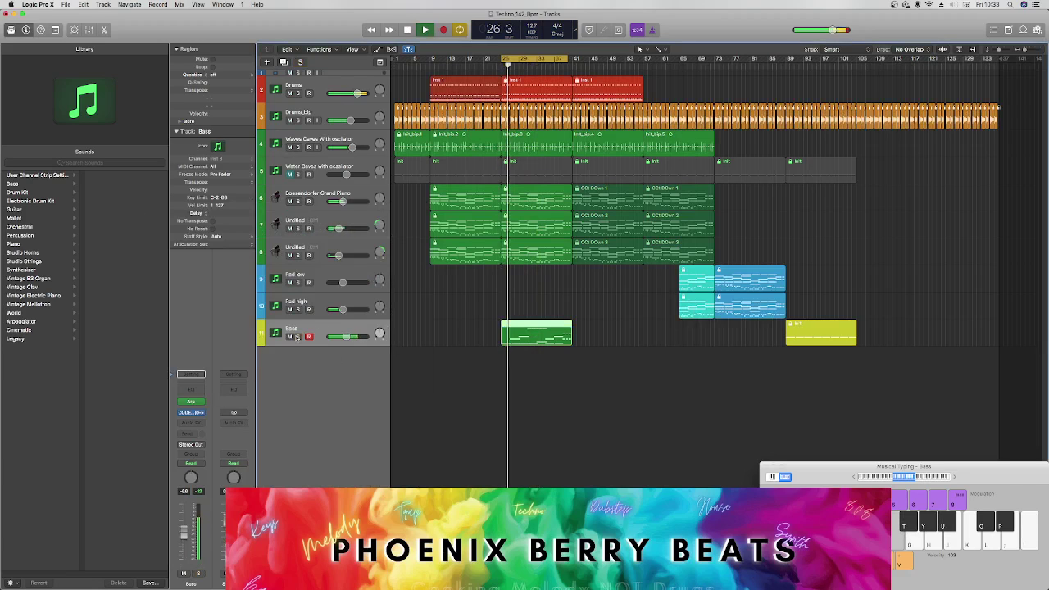
Step: Reopen the Bass synth, audition the saved Mewism (MW) preset and reload Such Analog (MW)
left_click(190, 412)
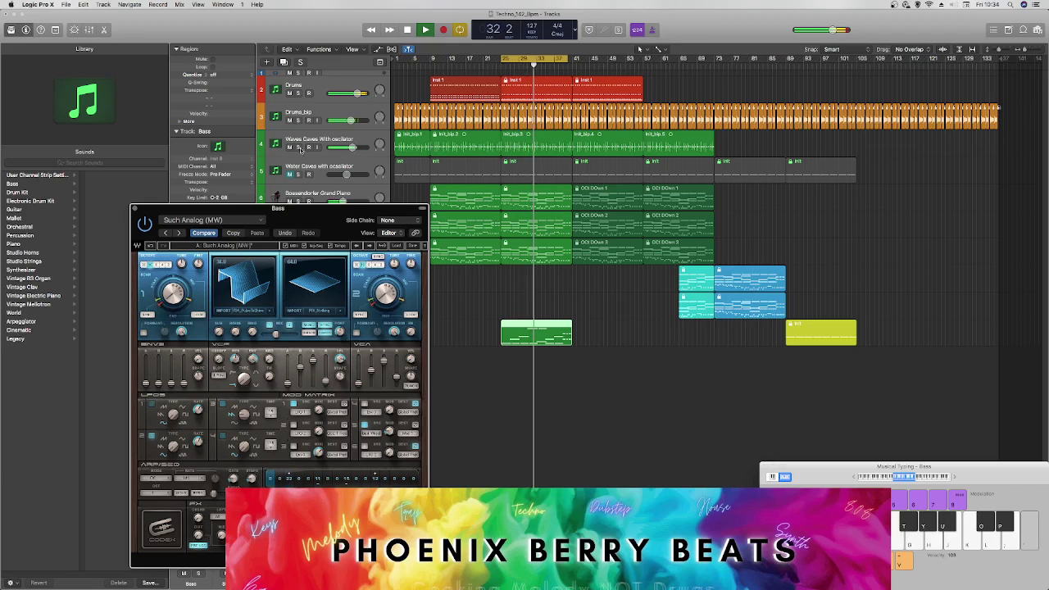
left_click(243, 221)
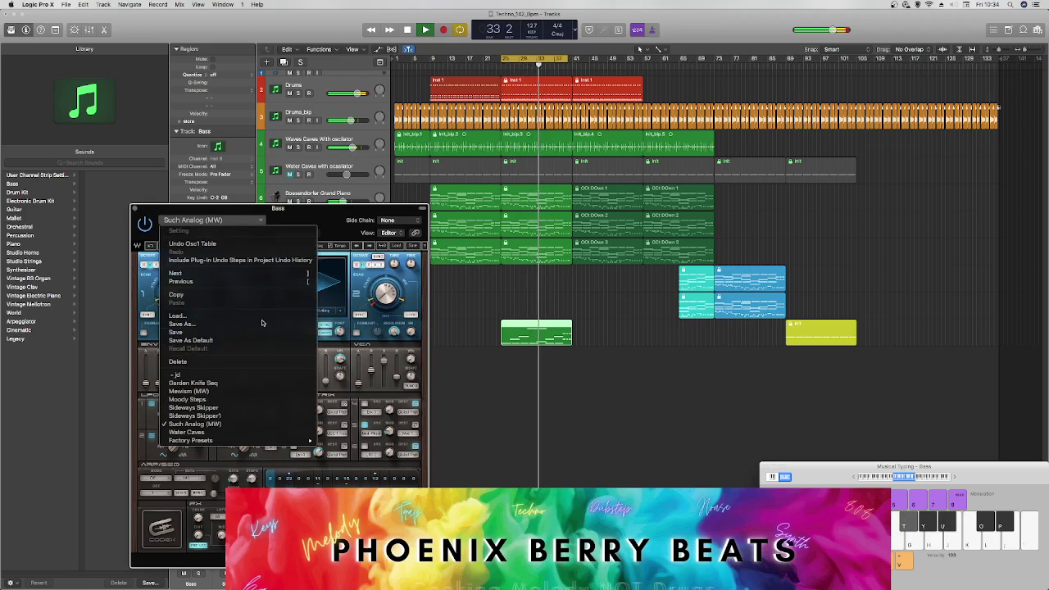
left_click(237, 391)
left_click(238, 219)
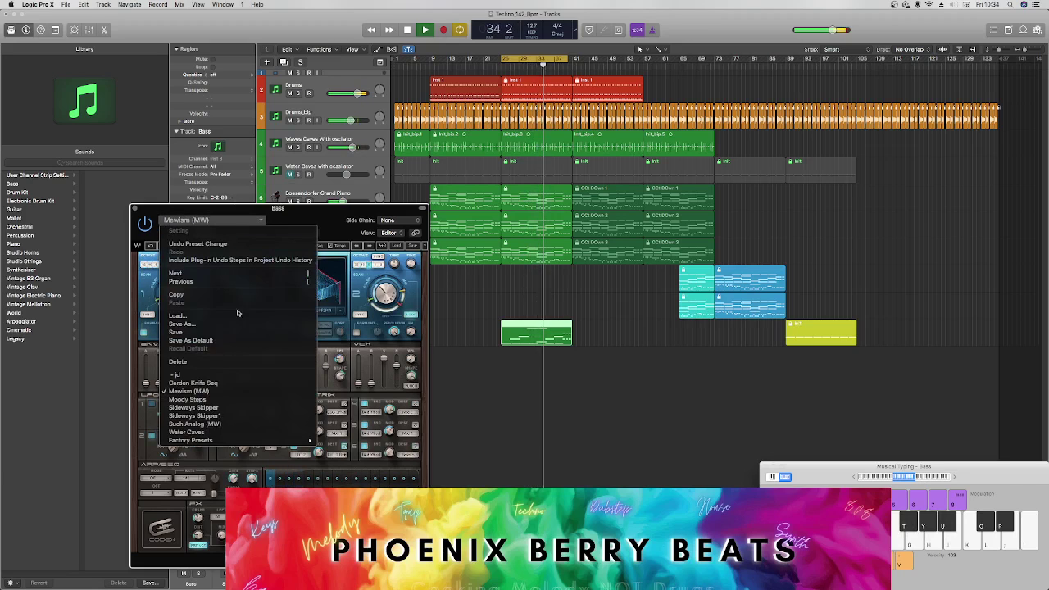
left_click(243, 424)
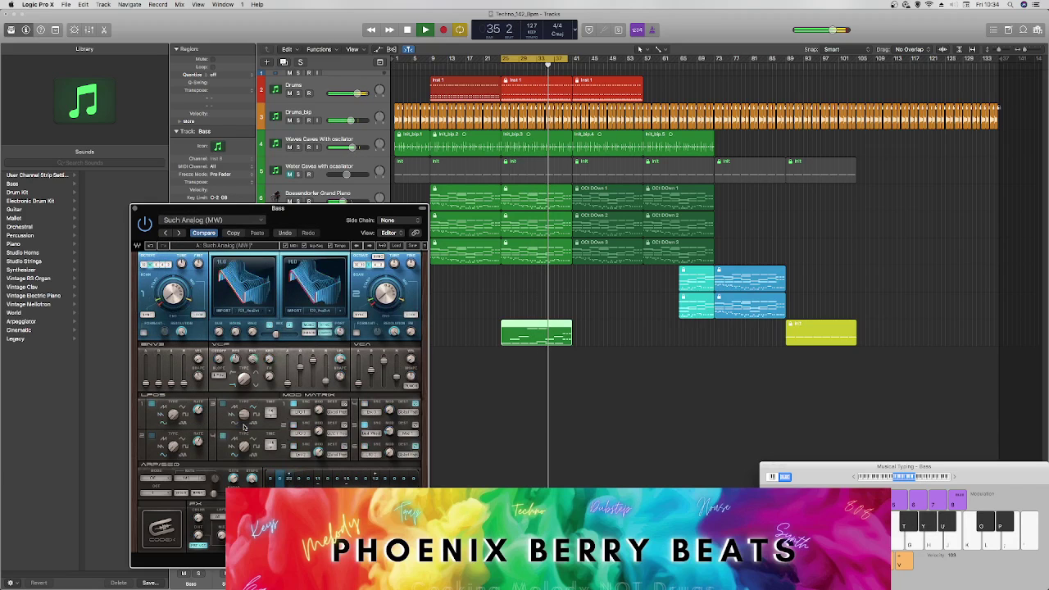
Step: Try adjusting the synth's arpeggiator/sequencer controls during playback, stop playback and close the synth
left_click(193, 485)
left_click(215, 496)
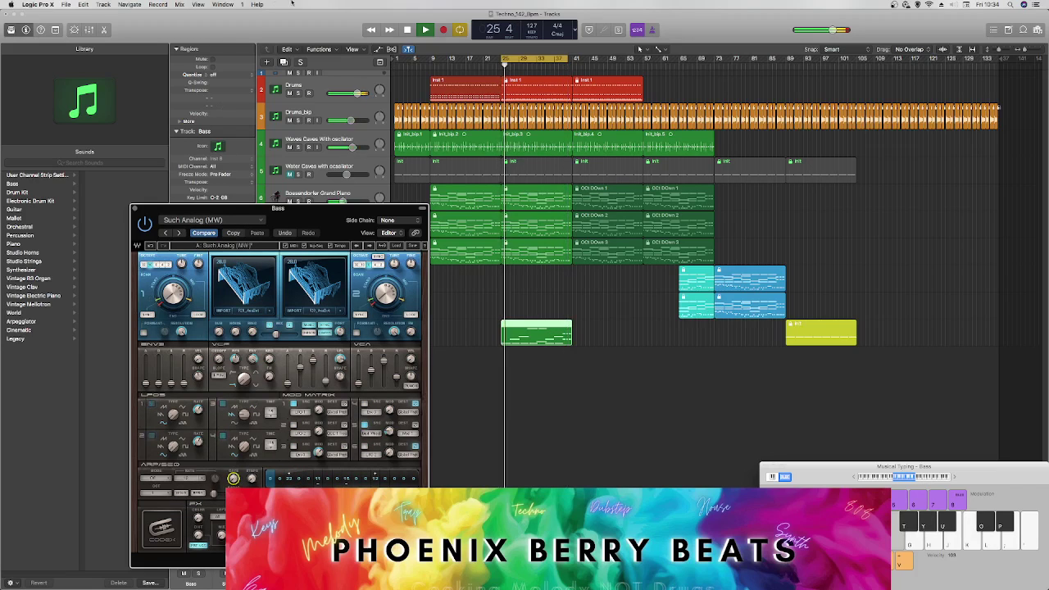
key("space")
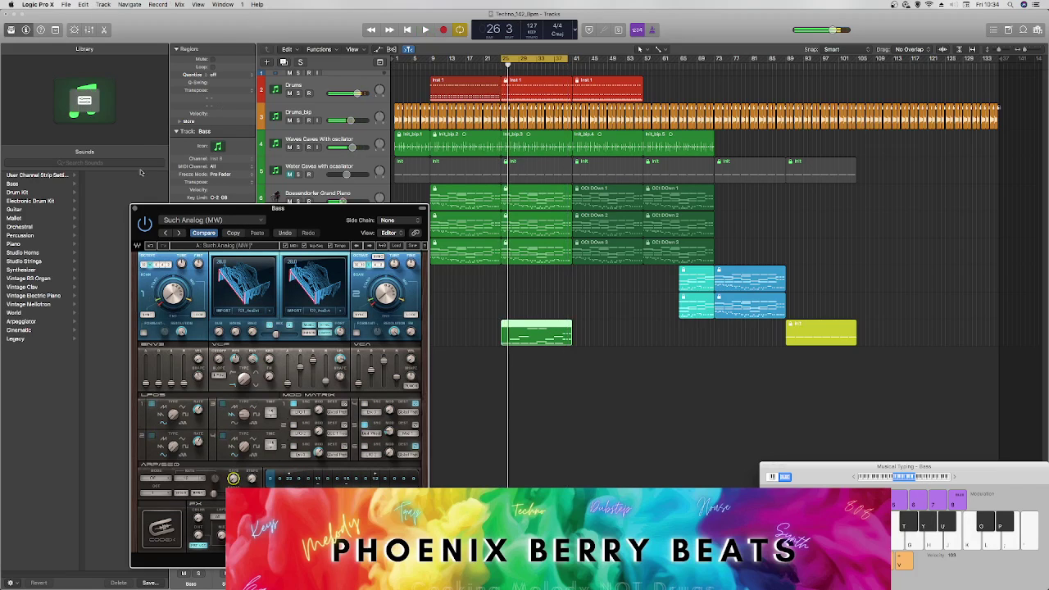
left_click(134, 208)
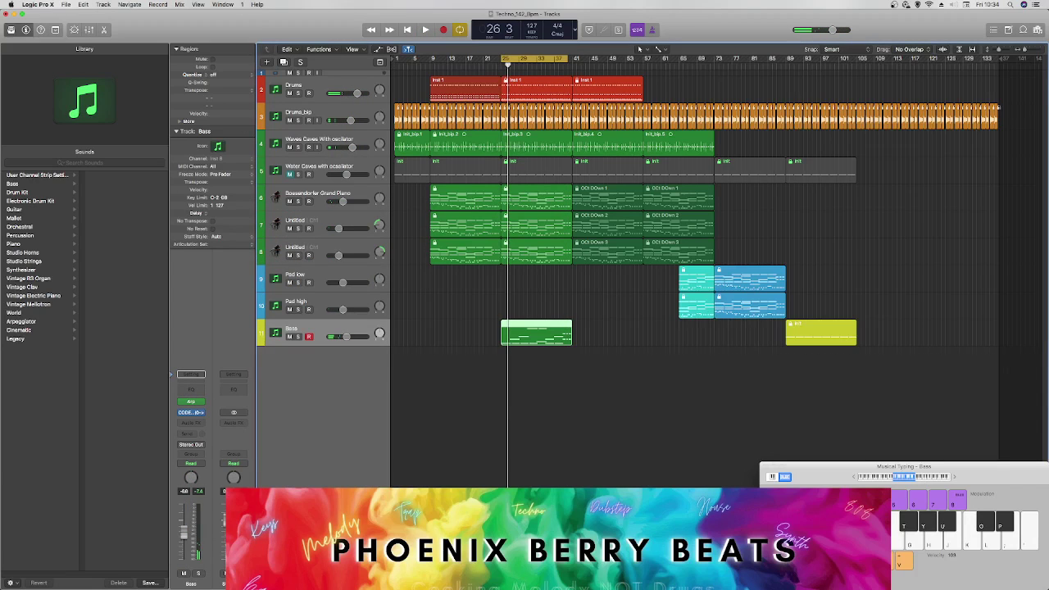
Step: Duplicate the Bass track, move the green bass region onto the new track and lock its SMPTE position
key("super+d")
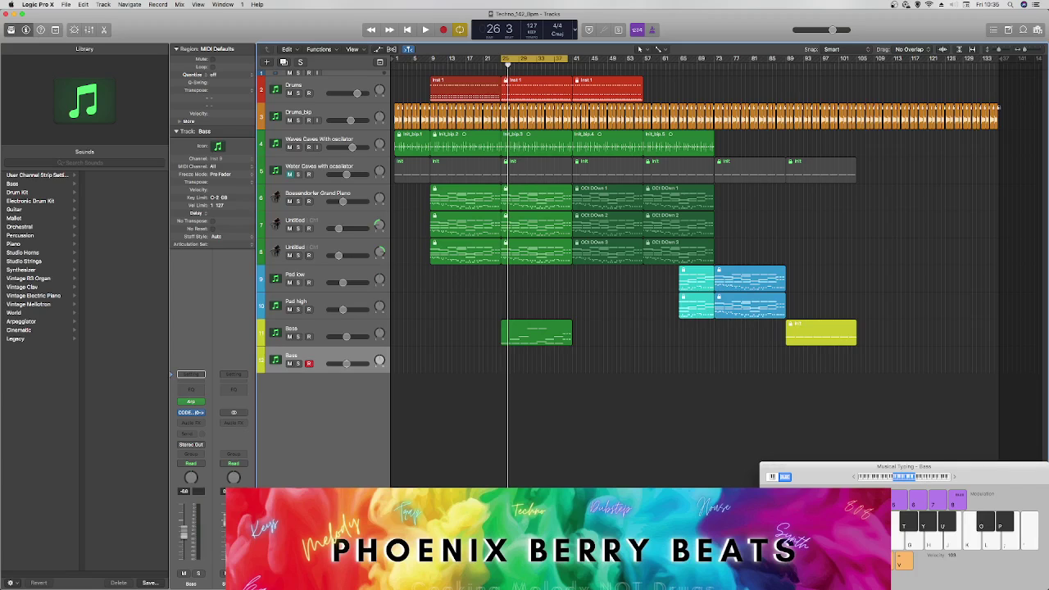
left_click_drag(529, 333, 525, 359)
right_click(527, 359)
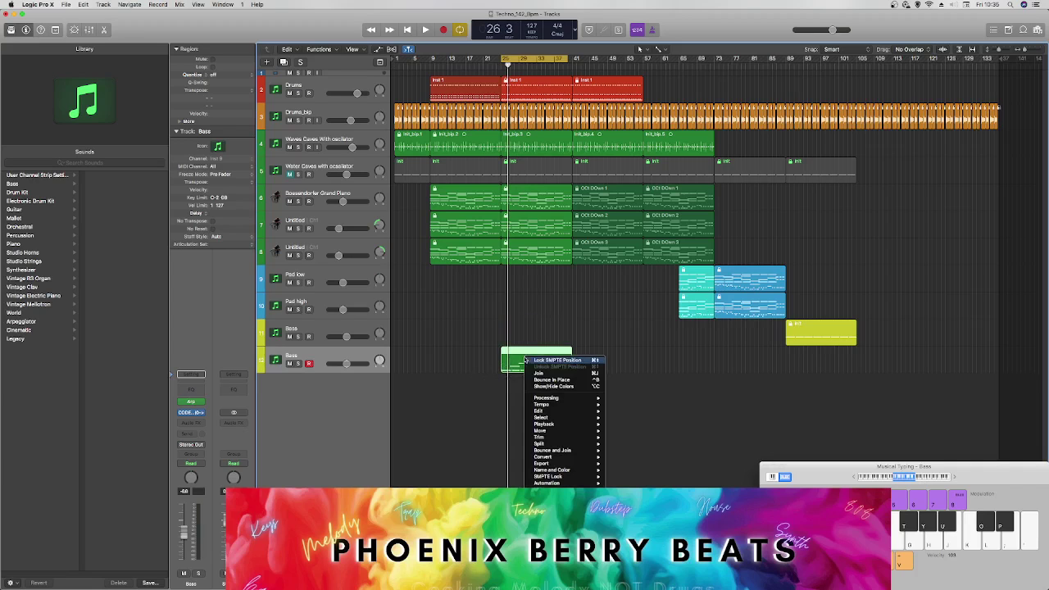
left_click(543, 360)
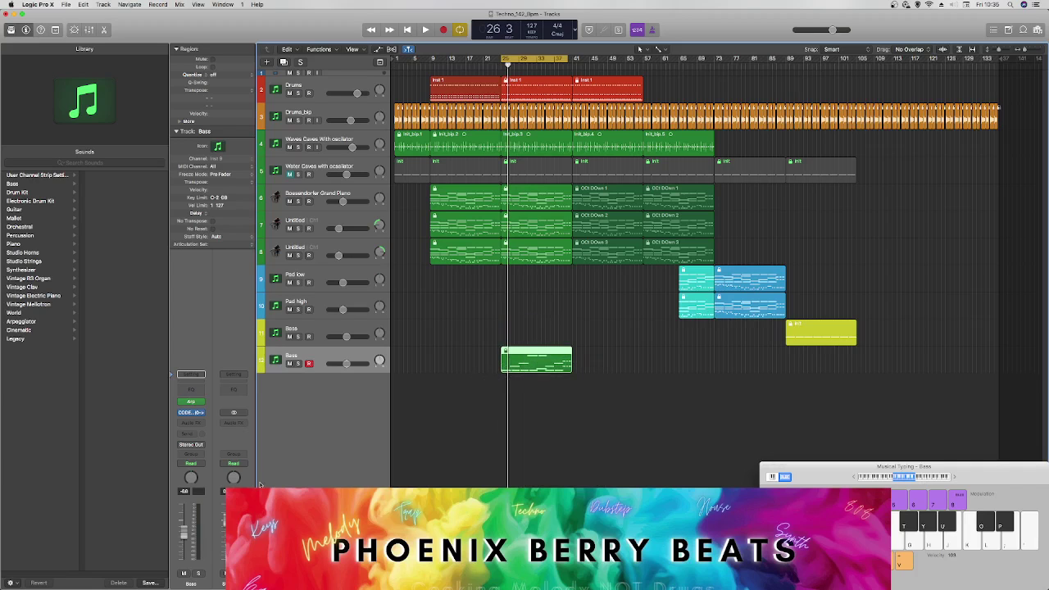
Step: Replace CODEX with Serum on the duplicated Bass track and briefly play its default sound
left_click(202, 413)
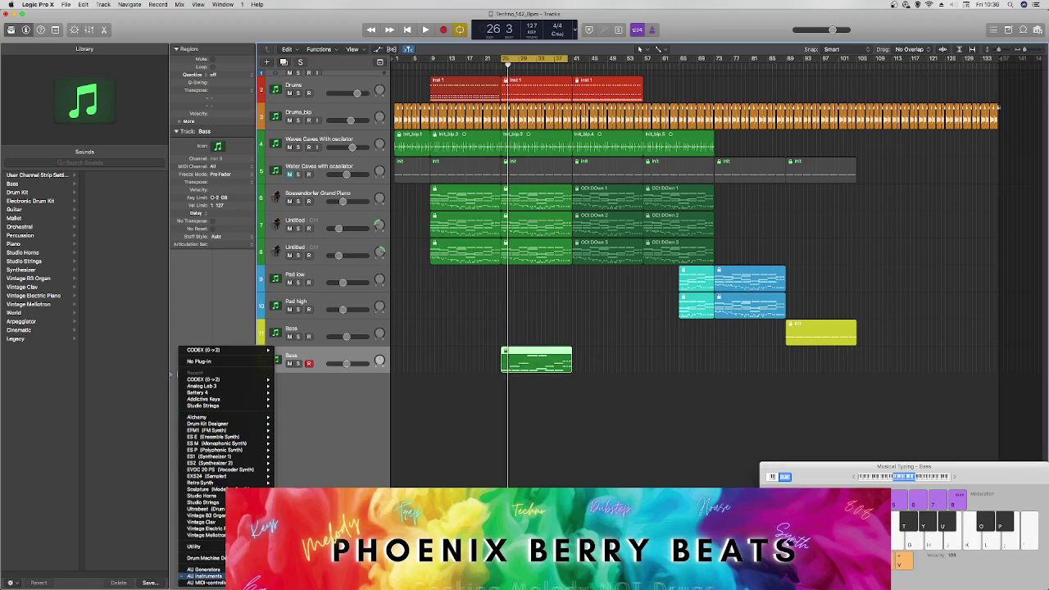
key("Escape")
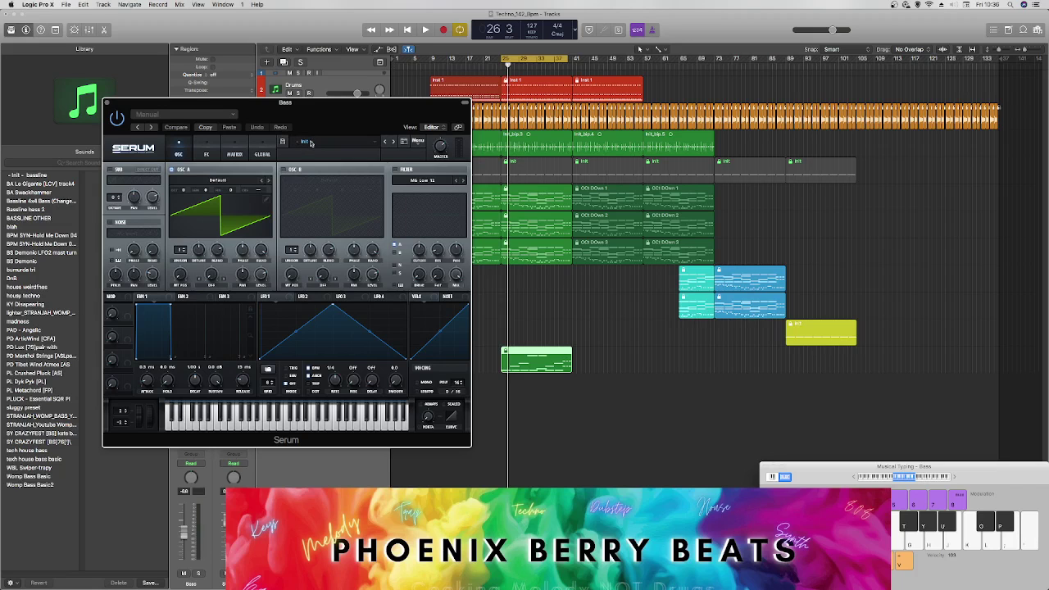
key("space")
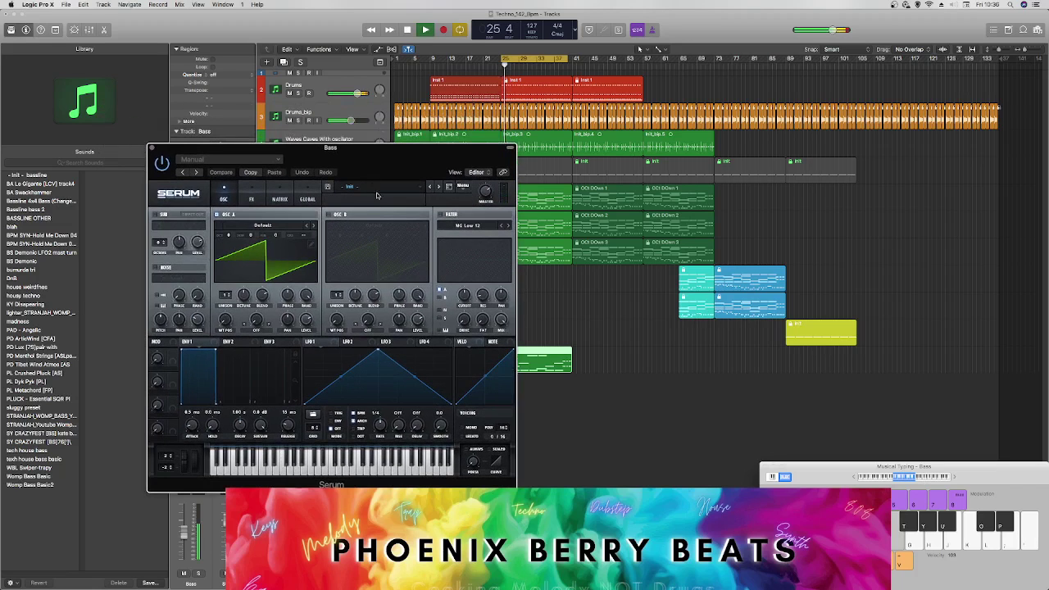
key("space")
Step: Audition Serum's Bass (Hard) presets from BA Angggeerrrrr 1999 [GI] through BA Angle Grinder [SN] and load BA Angry Boss [JL]
left_click(373, 193)
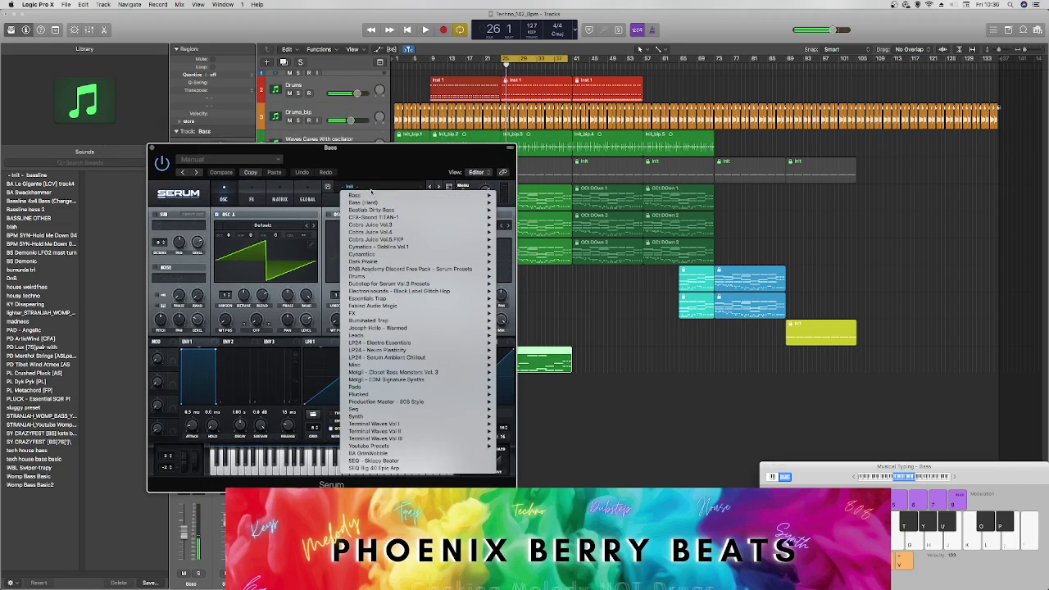
mouse_move(472, 204)
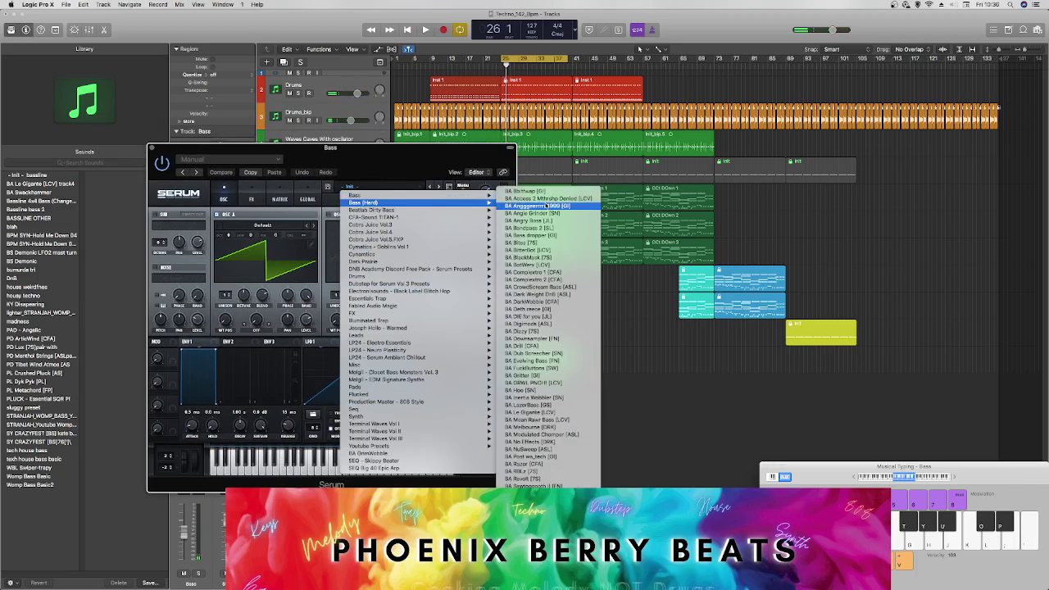
left_click(545, 204)
key("space")
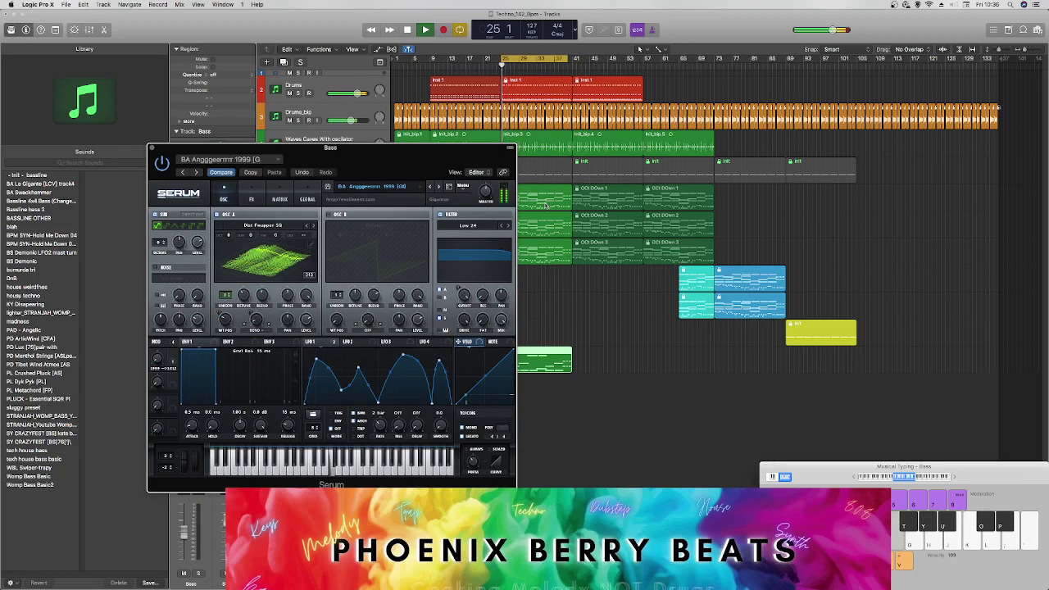
left_click(438, 187)
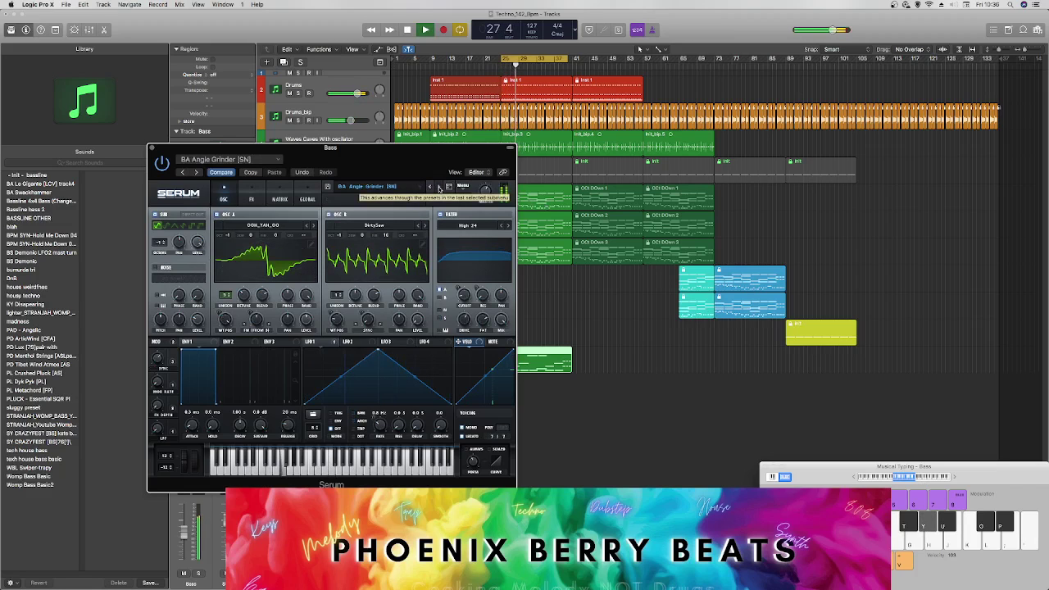
left_click(438, 187)
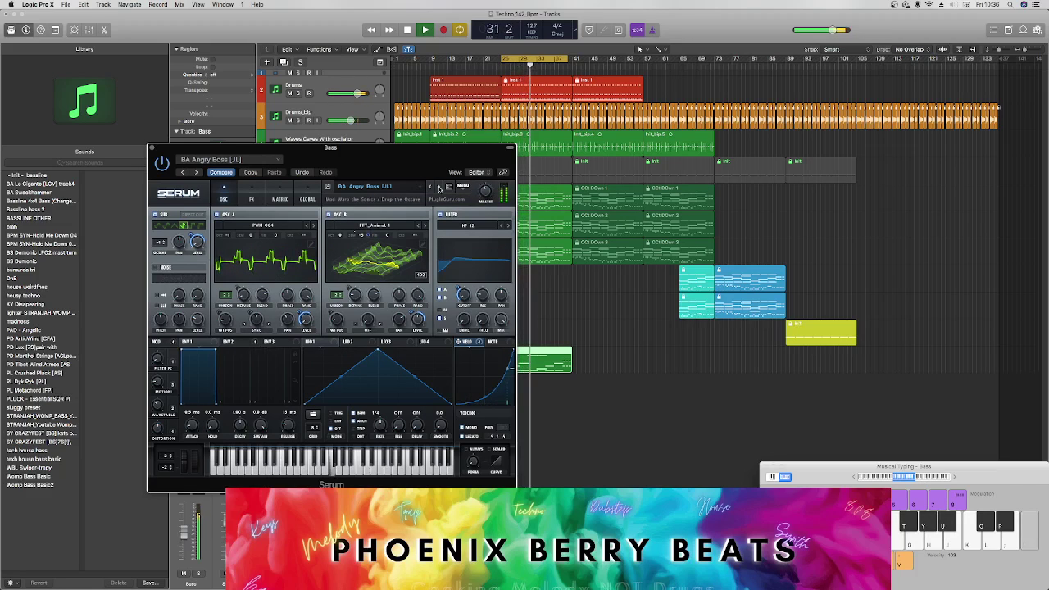
Step: Delete the original Bass track holding CODEX and move the Serum window back over the track area
left_click_drag(327, 148, 632, 270)
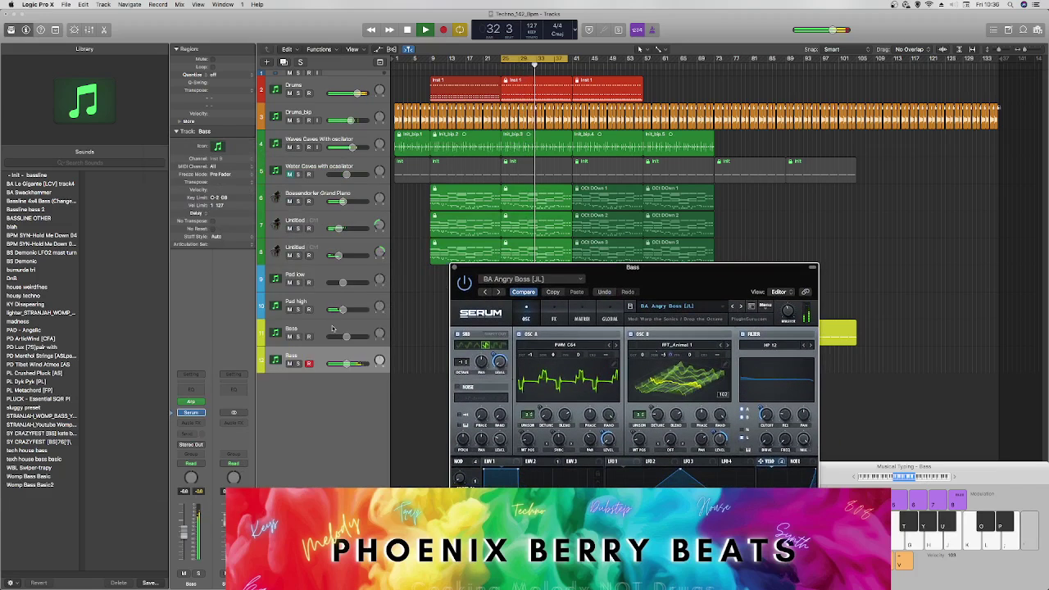
left_click(332, 328)
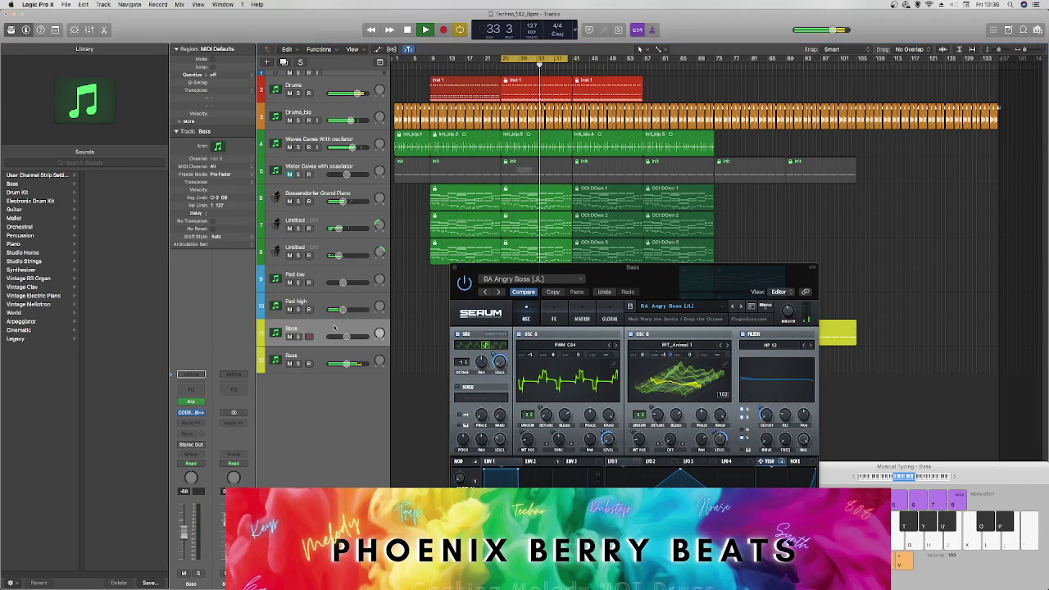
key("super+BackSpace")
left_click(575, 192)
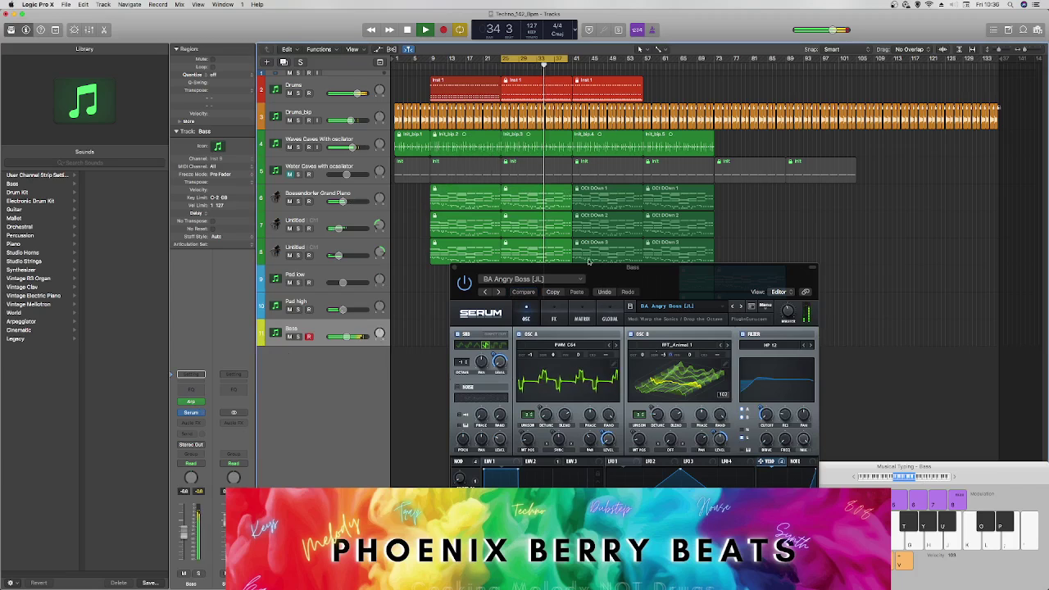
left_click_drag(588, 264, 327, 182)
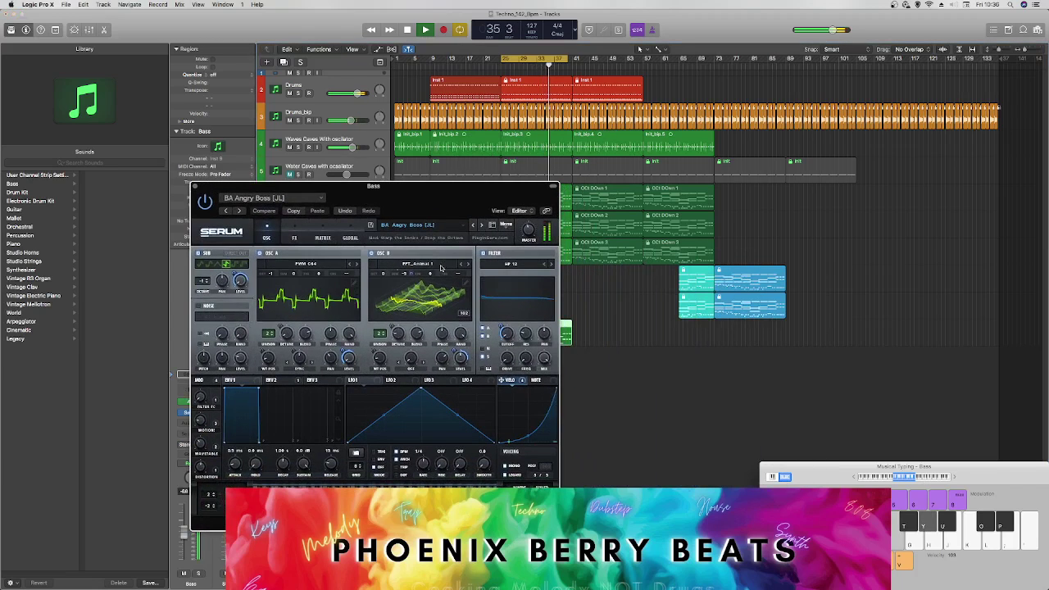
Step: Set Serum's oscillator B wavetable to Massive from the MoonBoy folder and play the loop
key("space")
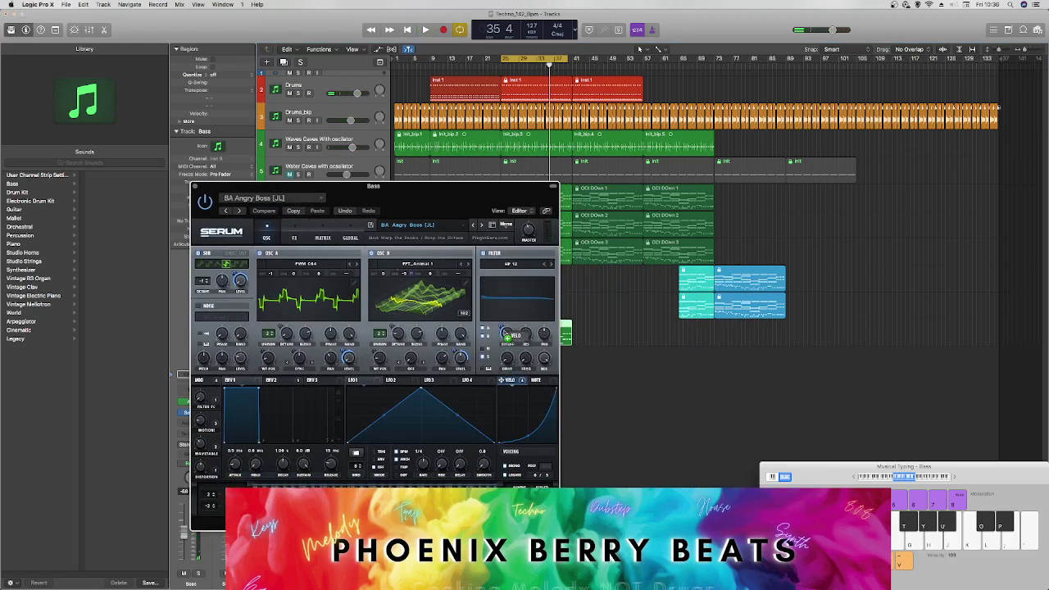
key("space")
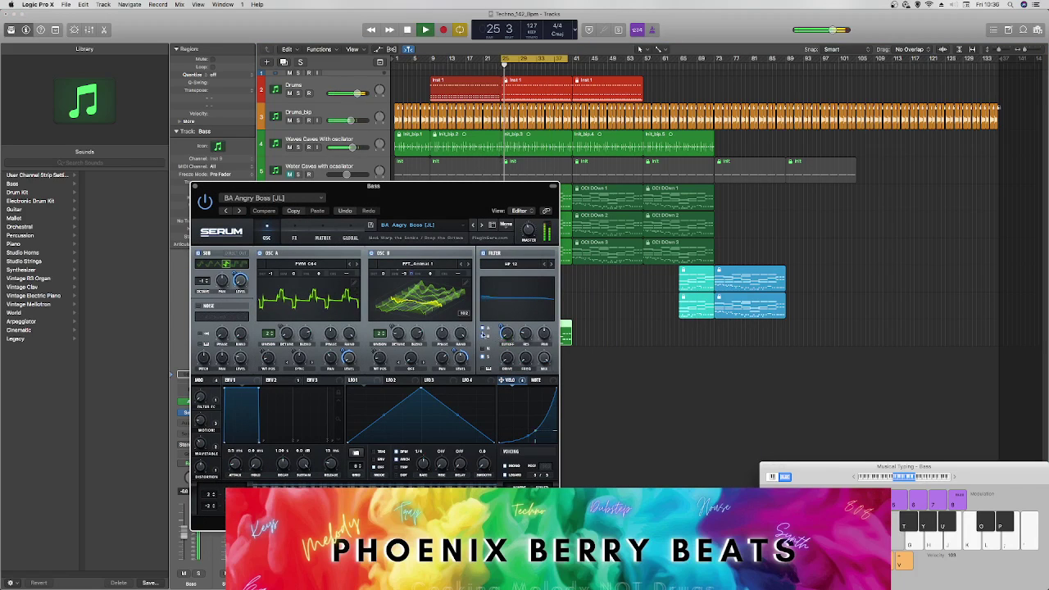
key("space")
left_click(444, 263)
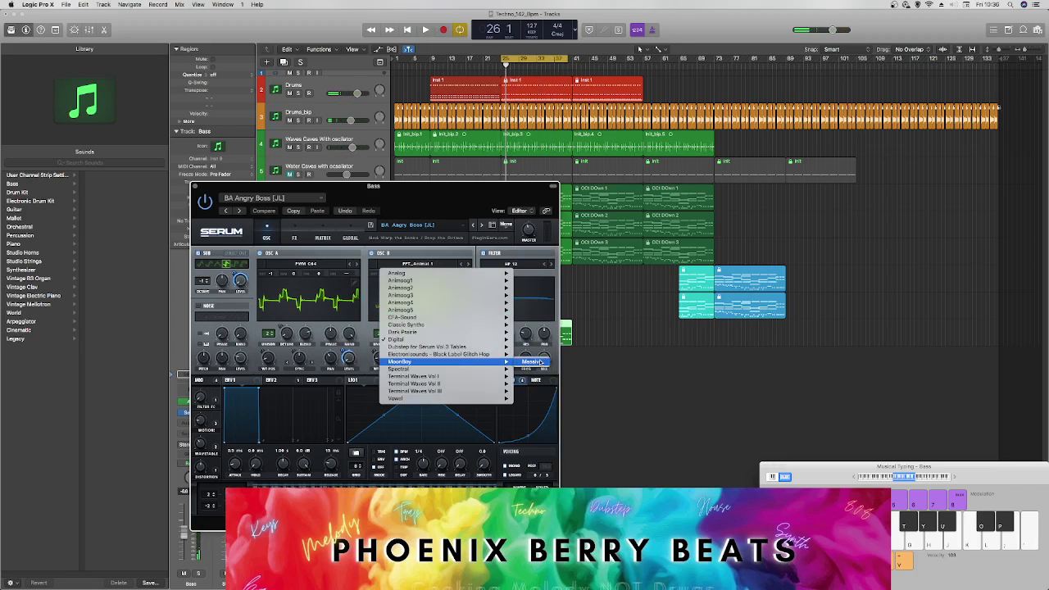
left_click(539, 361)
key("space")
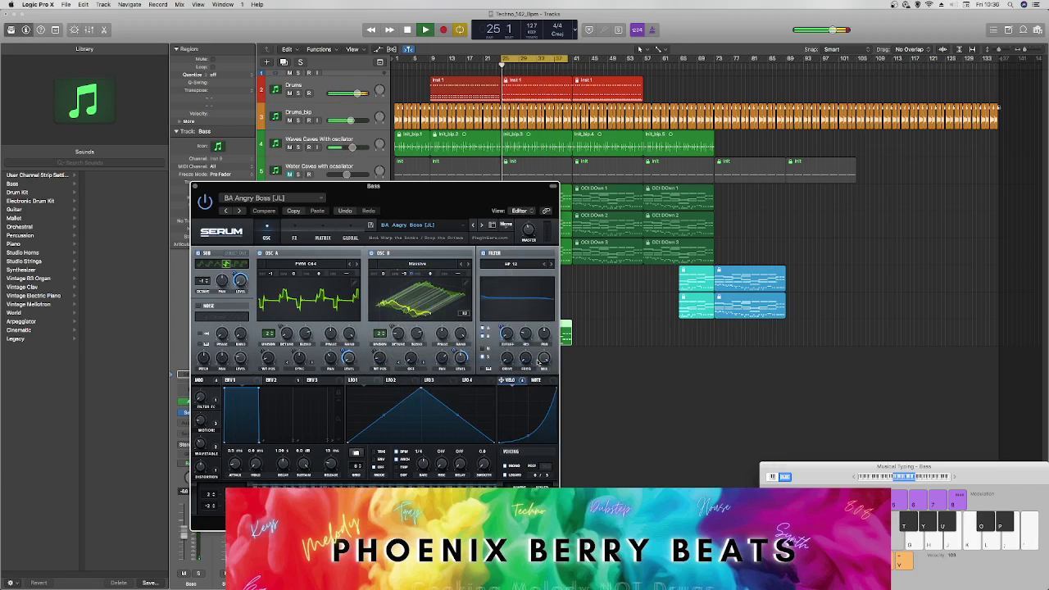
Step: Audition AlienSpectral [SN] and the Dubstep for Serum Vol.3 Tables wavetables from Fm Formants through Monsterous on oscillator B
left_click(468, 264)
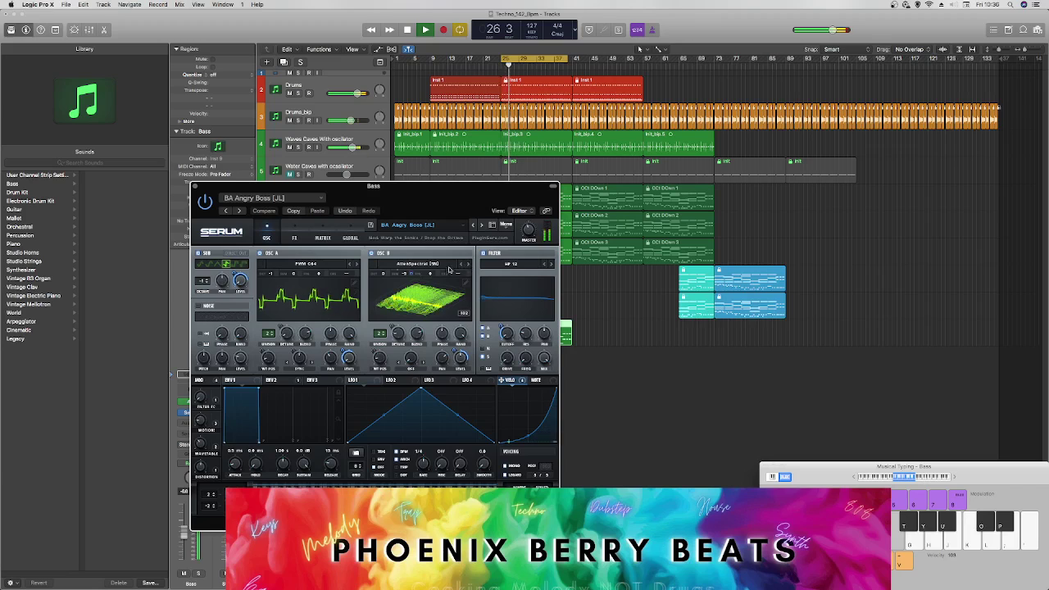
left_click(444, 264)
left_click(444, 286)
left_click(444, 264)
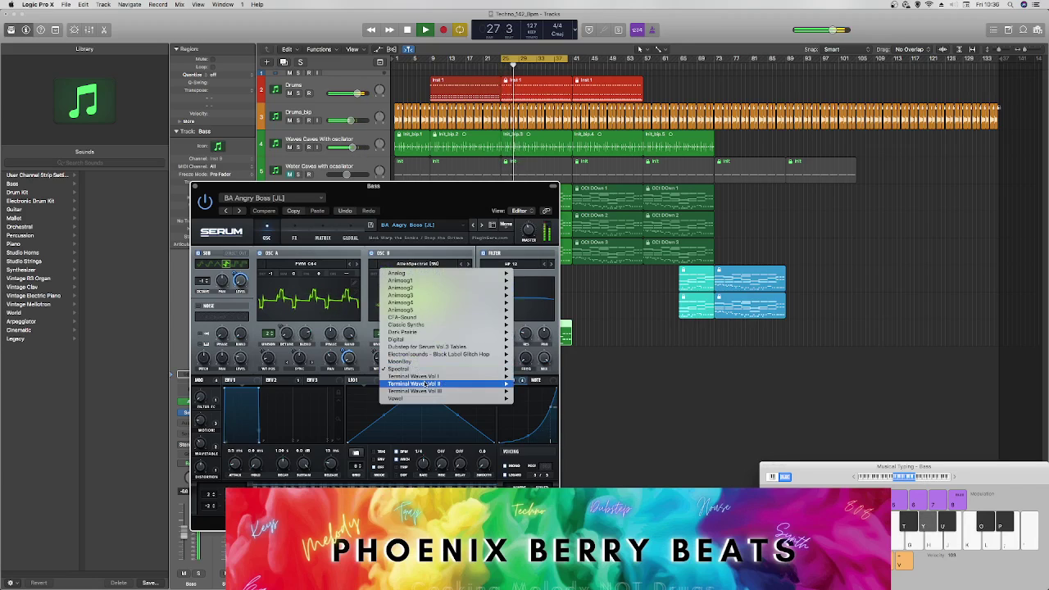
mouse_move(425, 376)
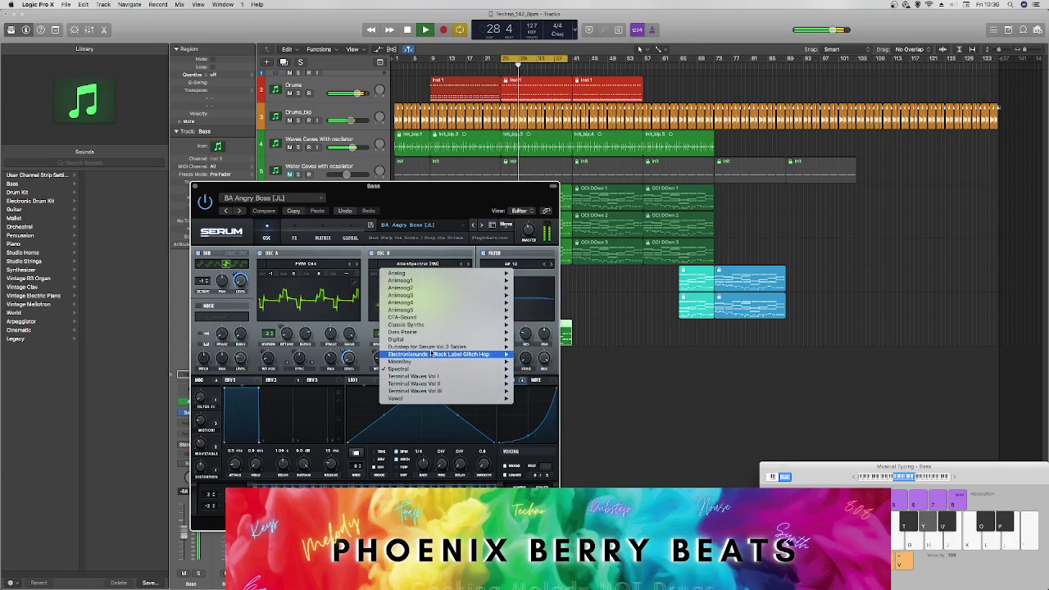
mouse_move(439, 348)
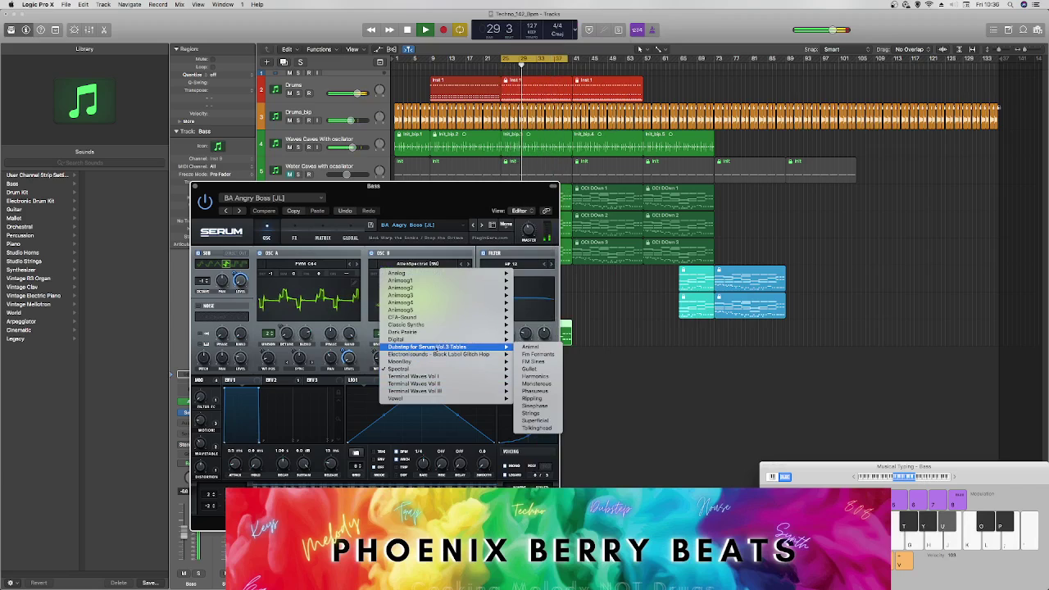
left_click(537, 354)
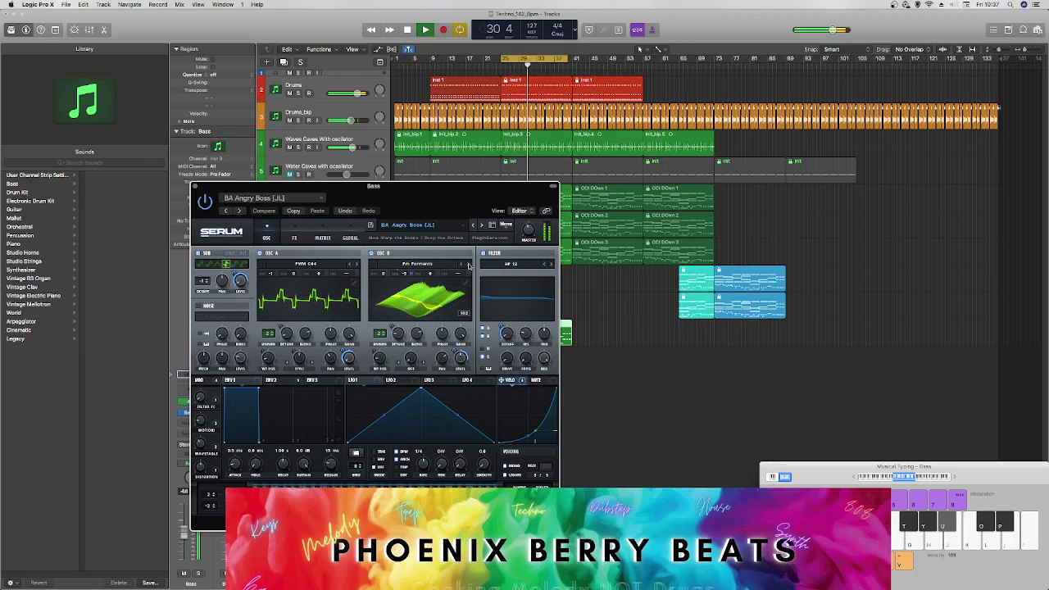
left_click(468, 265)
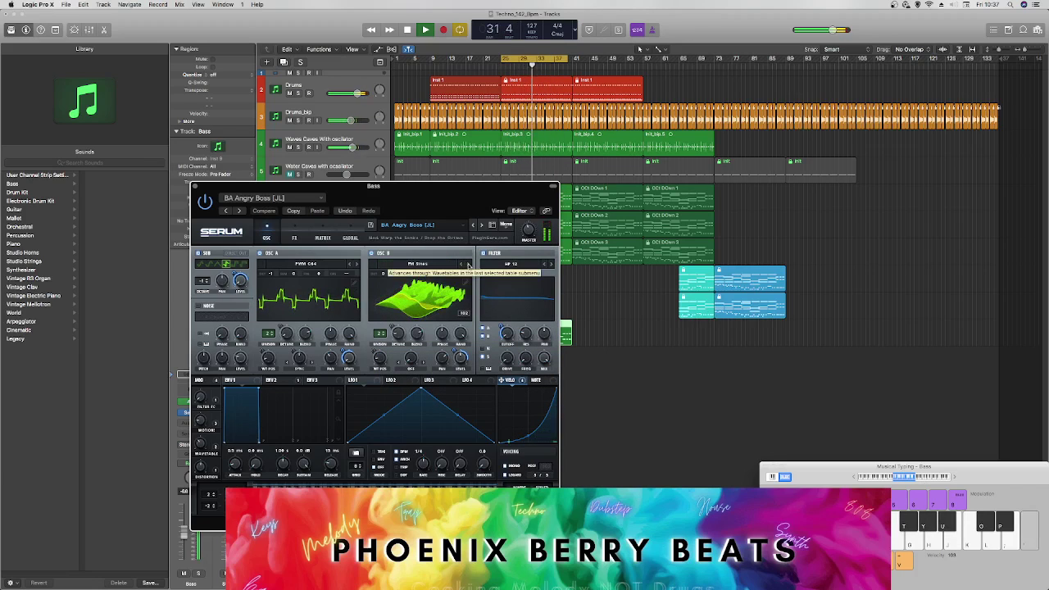
left_click(468, 264)
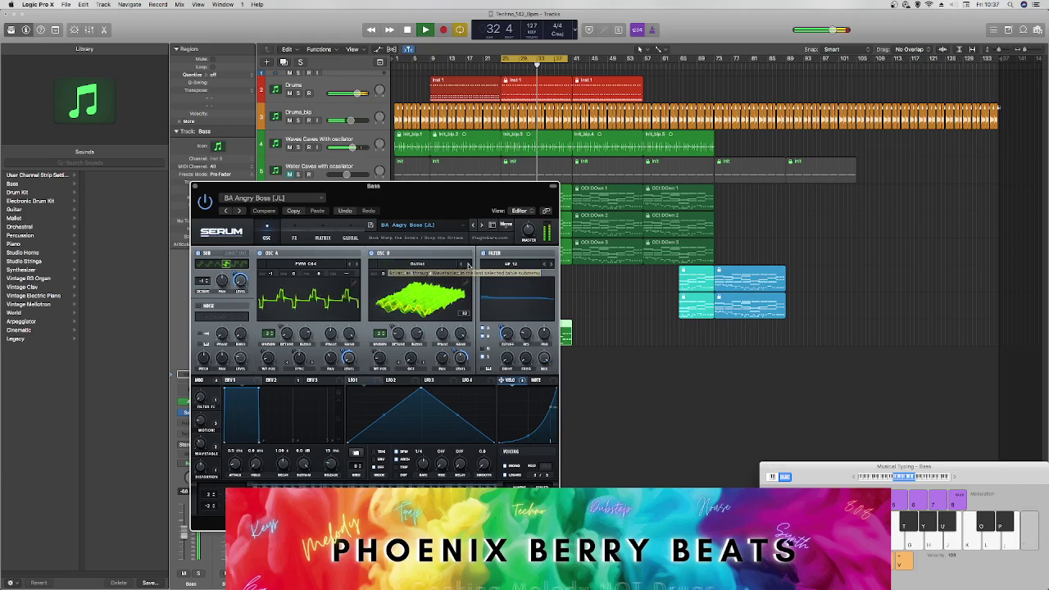
left_click(468, 265)
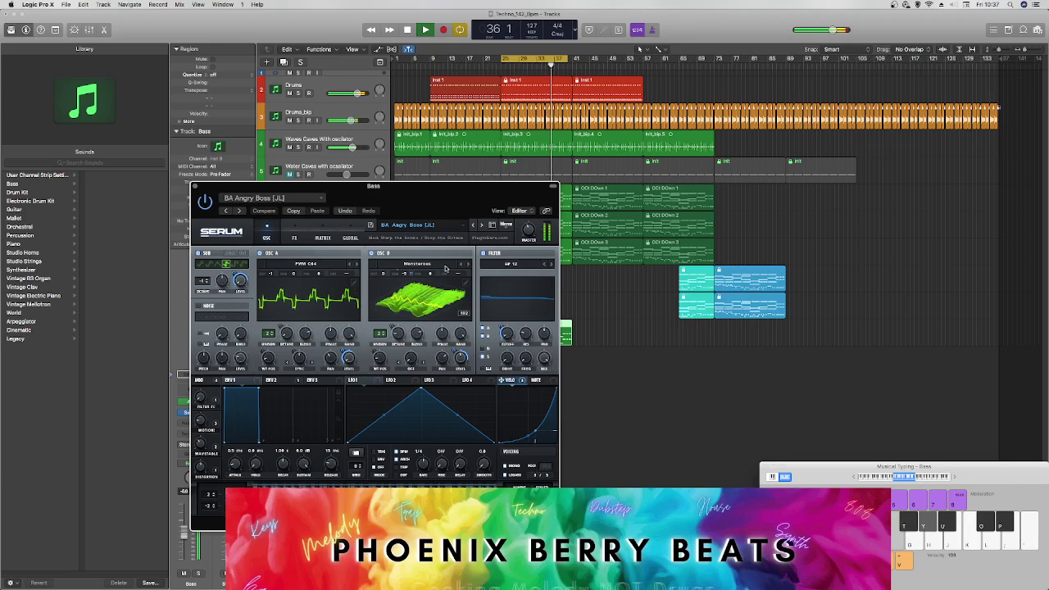
Step: Load the Phaseurus wavetable into oscillator B, restart the loop and audition the following tables through Strings
key("space")
left_click(445, 268)
mouse_move(472, 349)
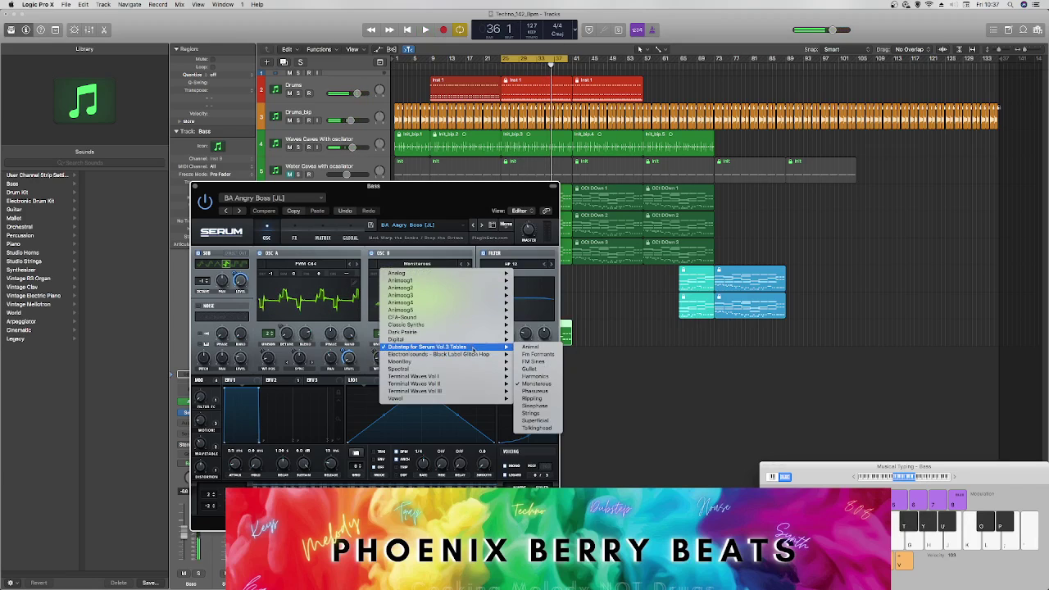
left_click(534, 391)
key("space")
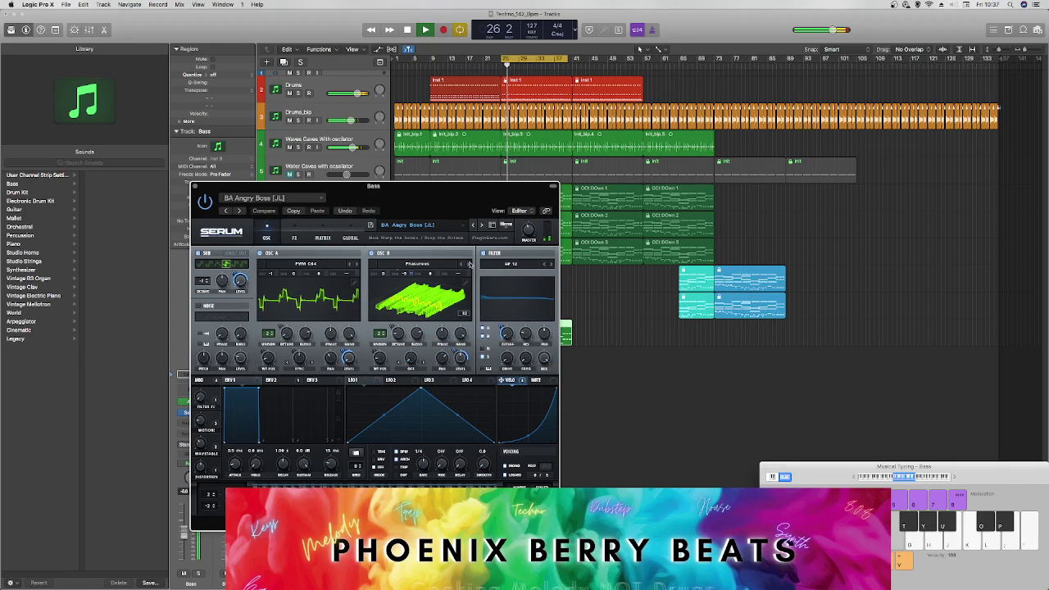
left_click(468, 266)
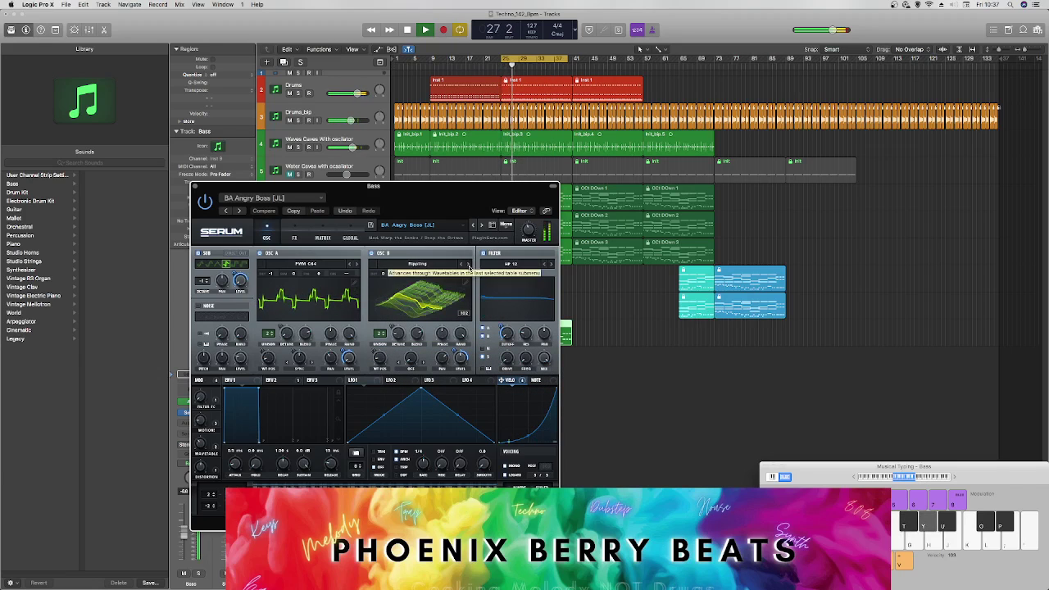
left_click(468, 266)
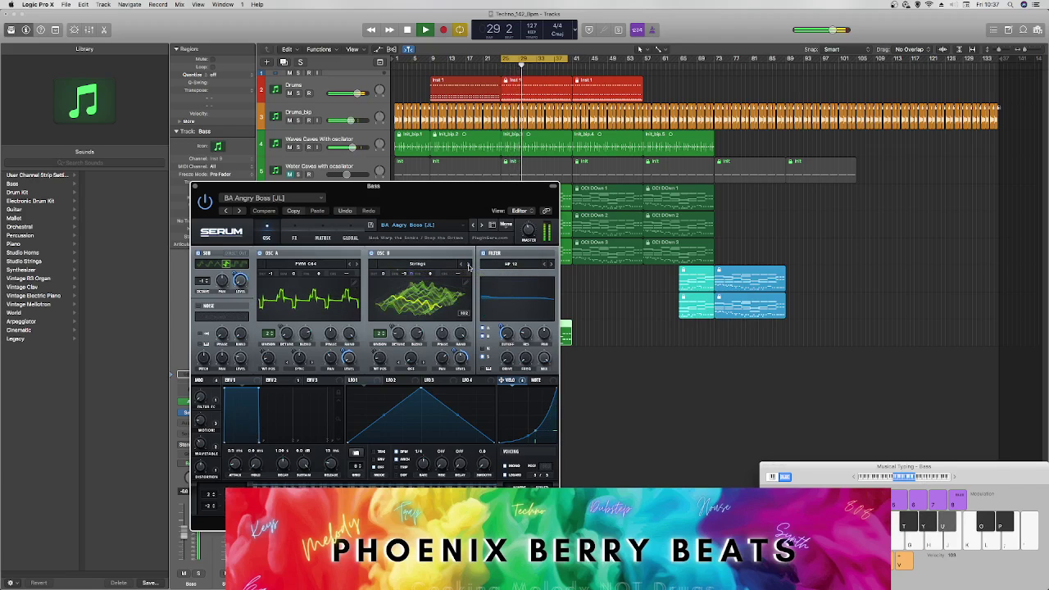
Step: Continue past Strings on oscillator B and audition wavetables from the Electronisounds - Black Label Glitch Hop folder
left_click(468, 266)
left_click(467, 266)
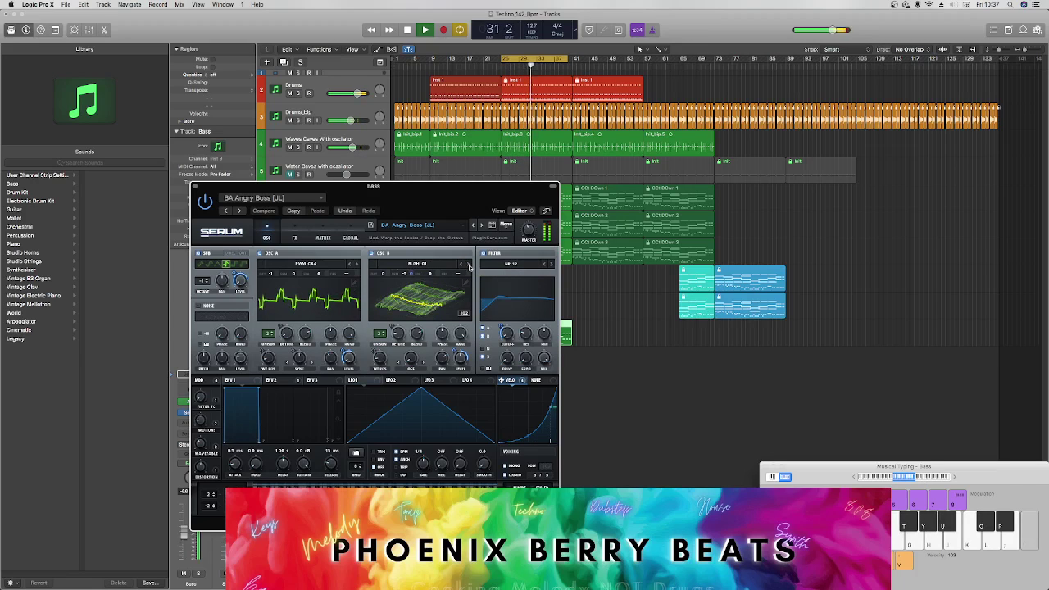
left_click(468, 266)
left_click(468, 267)
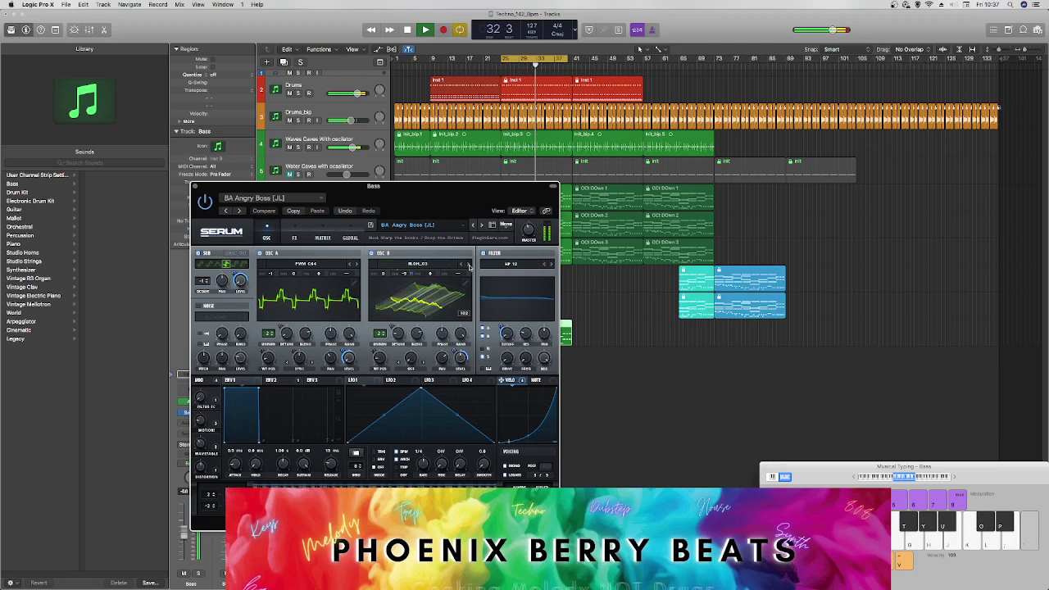
left_click(468, 266)
Step: Set oscillator B's wavetable to Gremlin [SN] from the Spectral folder
left_click(441, 267)
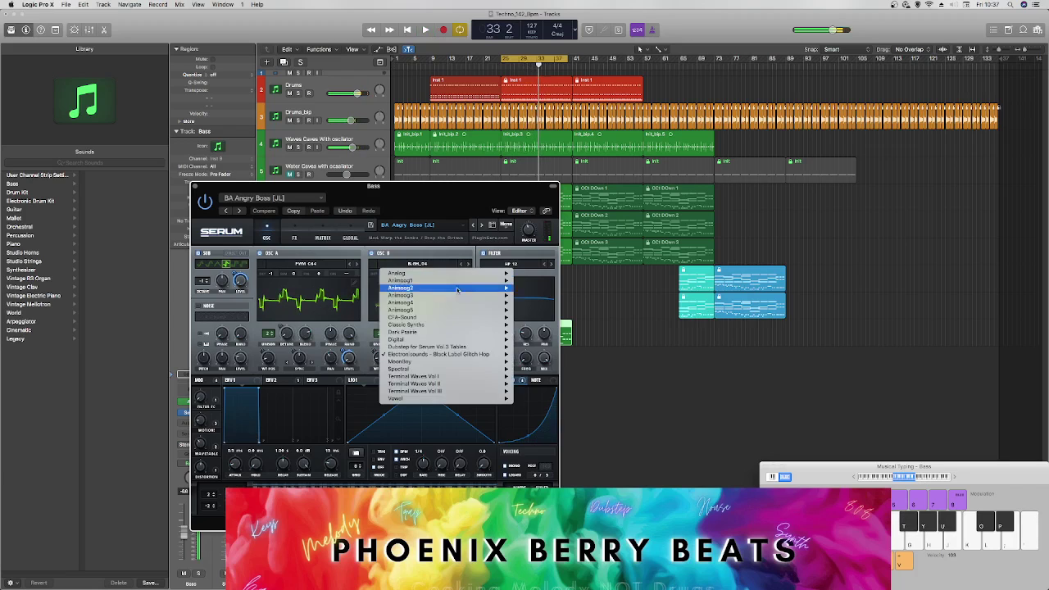
mouse_move(486, 354)
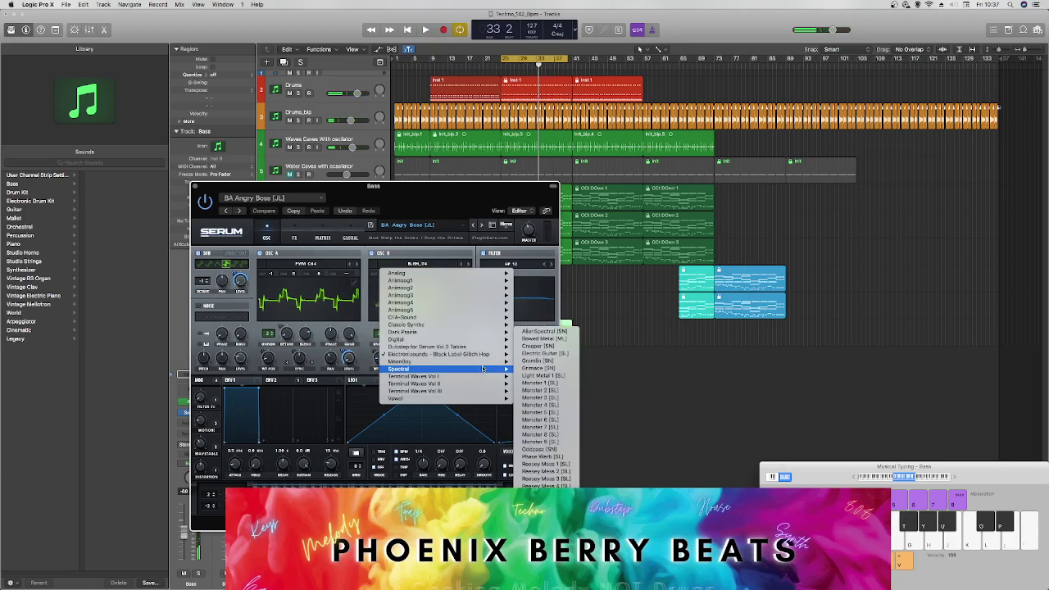
left_click(537, 360)
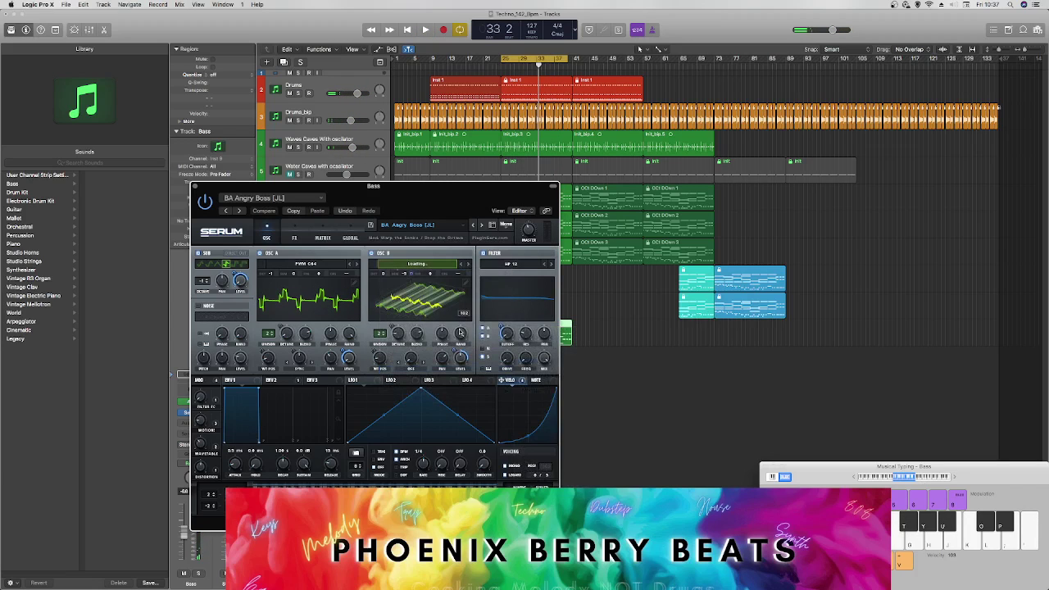
Step: Set oscillator B's wavetable to Fred_Likes_Bass from the Vowel folder and play the loop
left_click(430, 264)
mouse_move(449, 377)
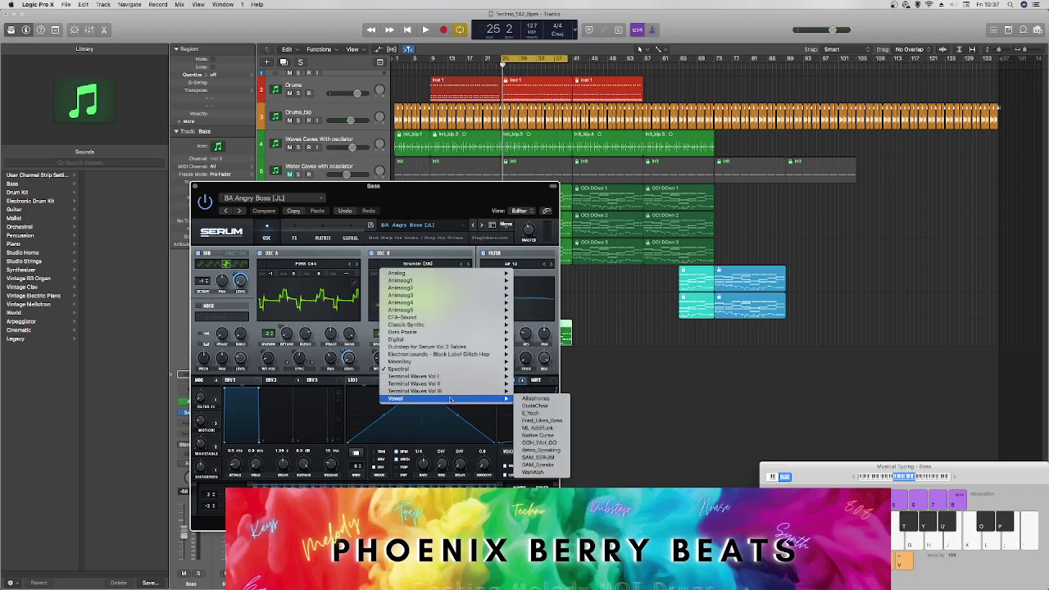
mouse_move(455, 401)
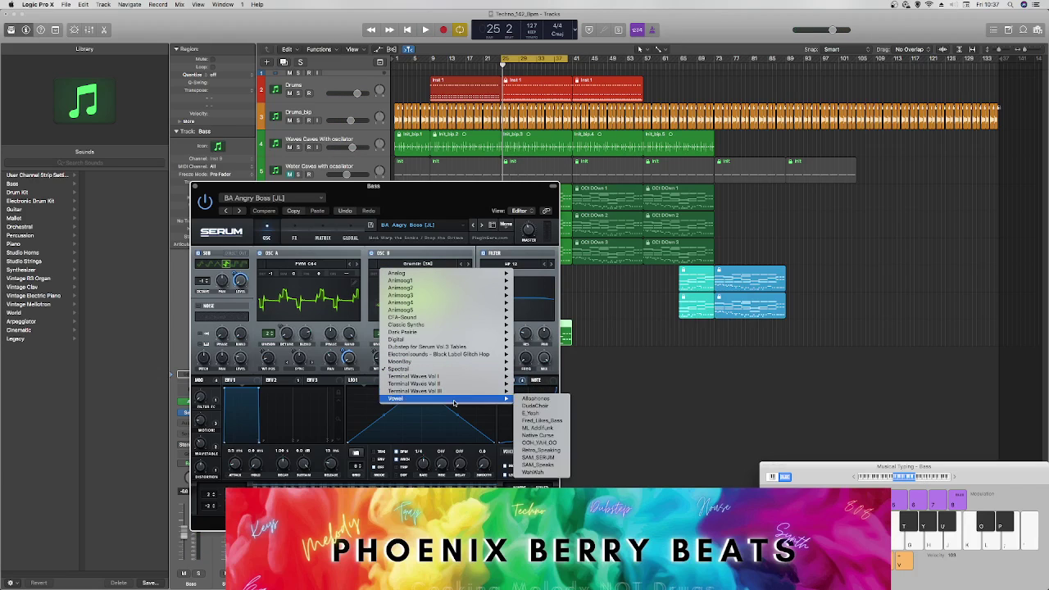
left_click(535, 420)
key("space")
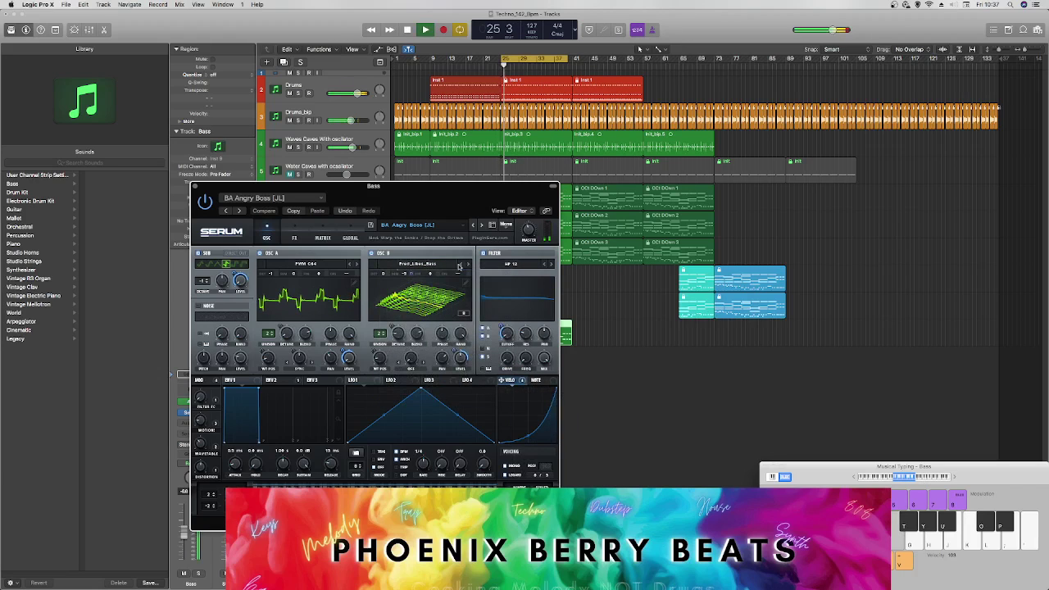
Step: Audition MOOG_MICRO from Terminal Waves Vol I and BassRiff-01 from CFA-Sound as oscillator B's wavetable
left_click(447, 265)
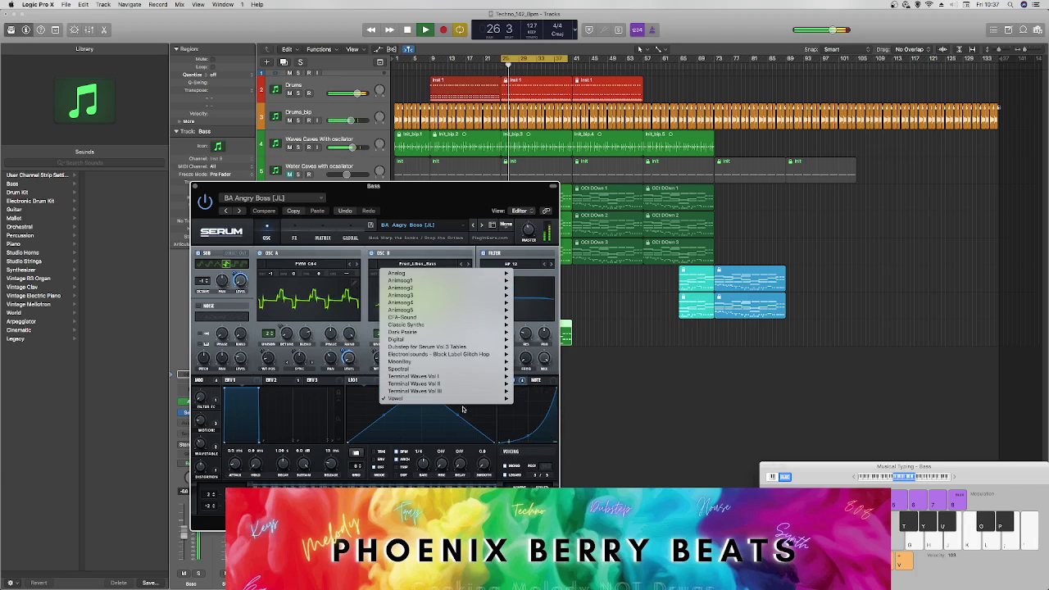
mouse_move(464, 399)
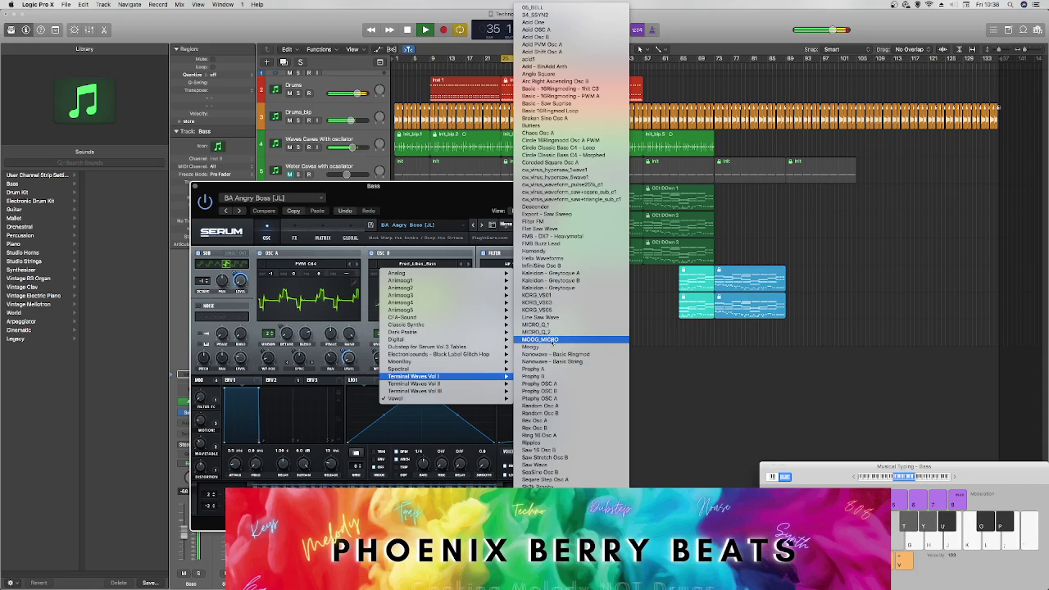
left_click(550, 339)
left_click(399, 261)
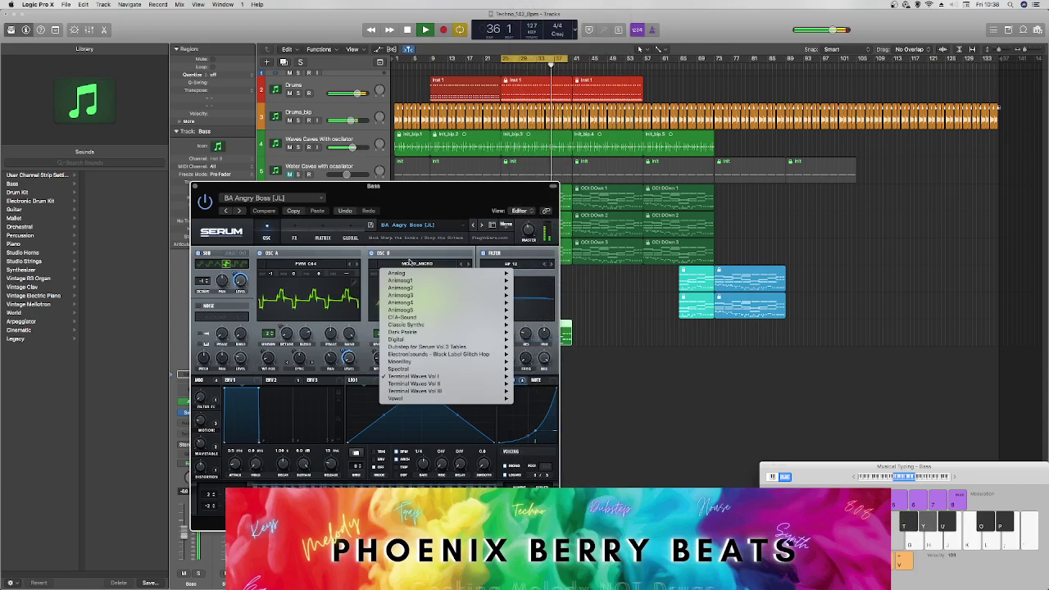
mouse_move(458, 320)
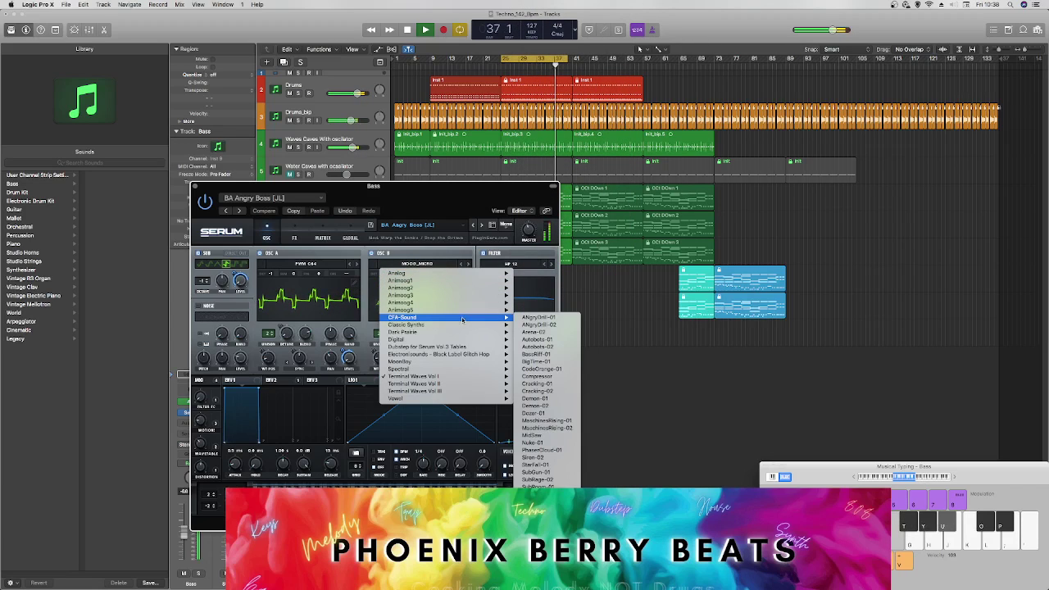
left_click(548, 354)
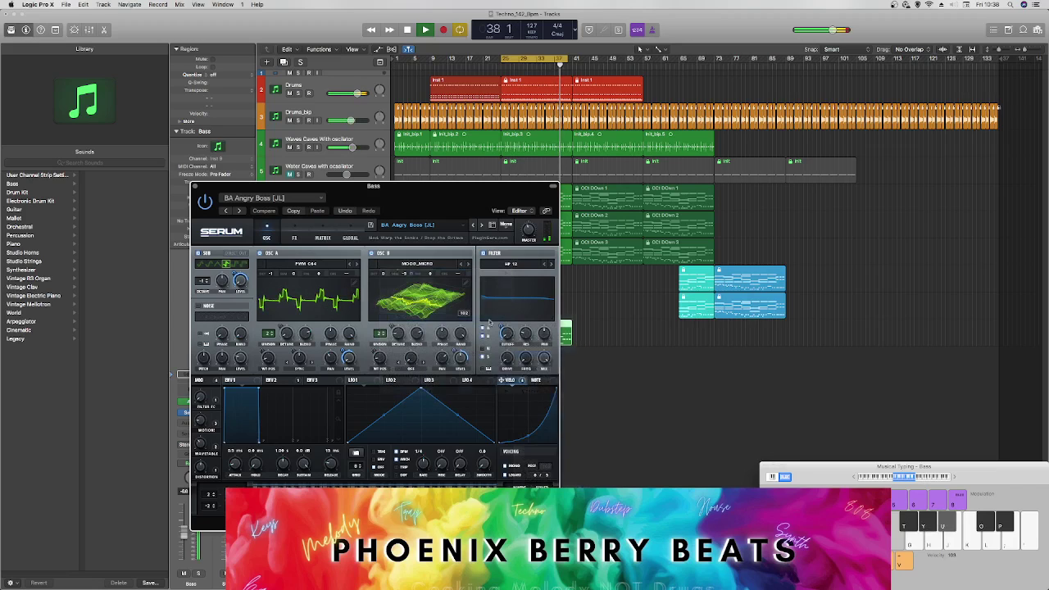
Step: Set oscillator B's wavetable to SubRoom-01 from the CFA-Sound folder while the loop plays
left_click(410, 265)
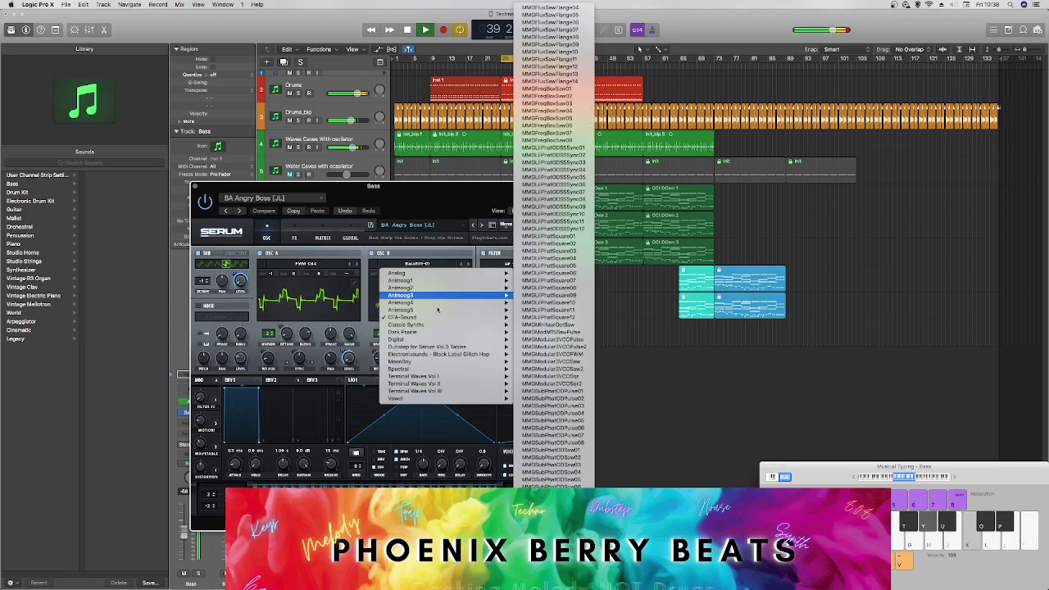
mouse_move(439, 319)
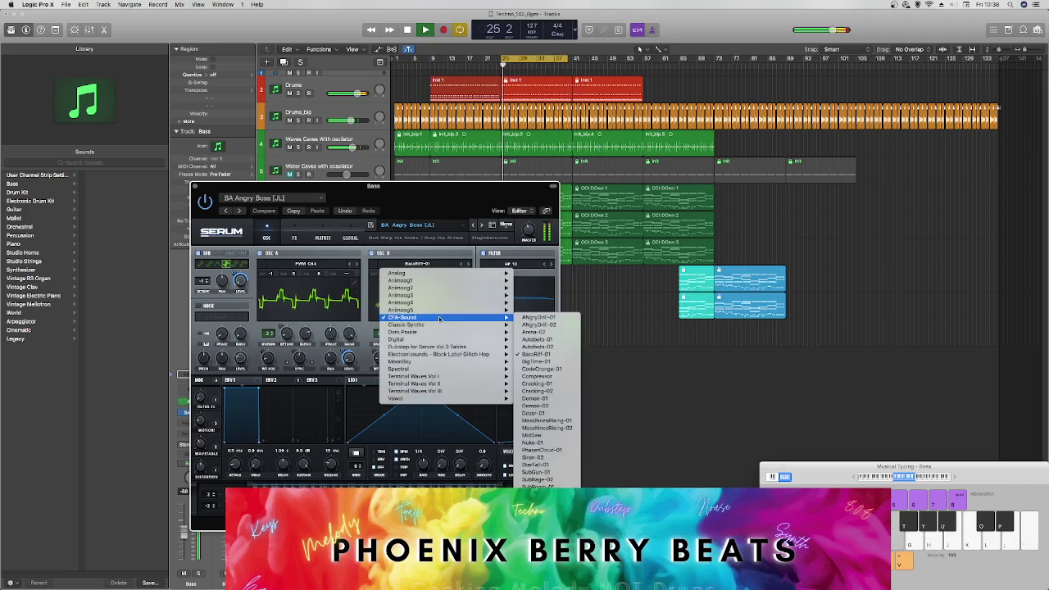
left_click(538, 477)
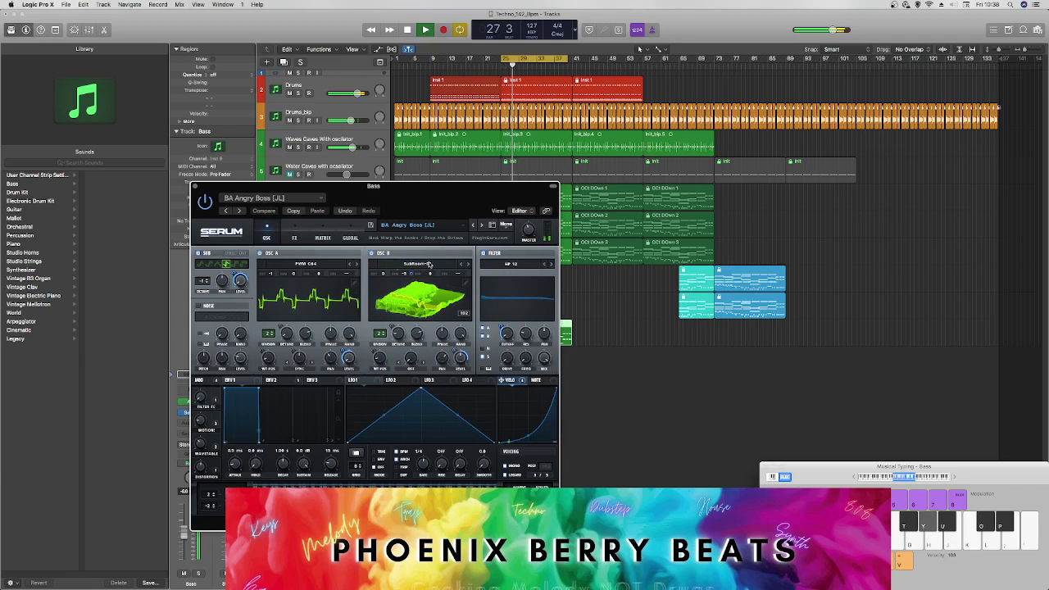
left_click(427, 265)
mouse_move(449, 344)
left_click(396, 246)
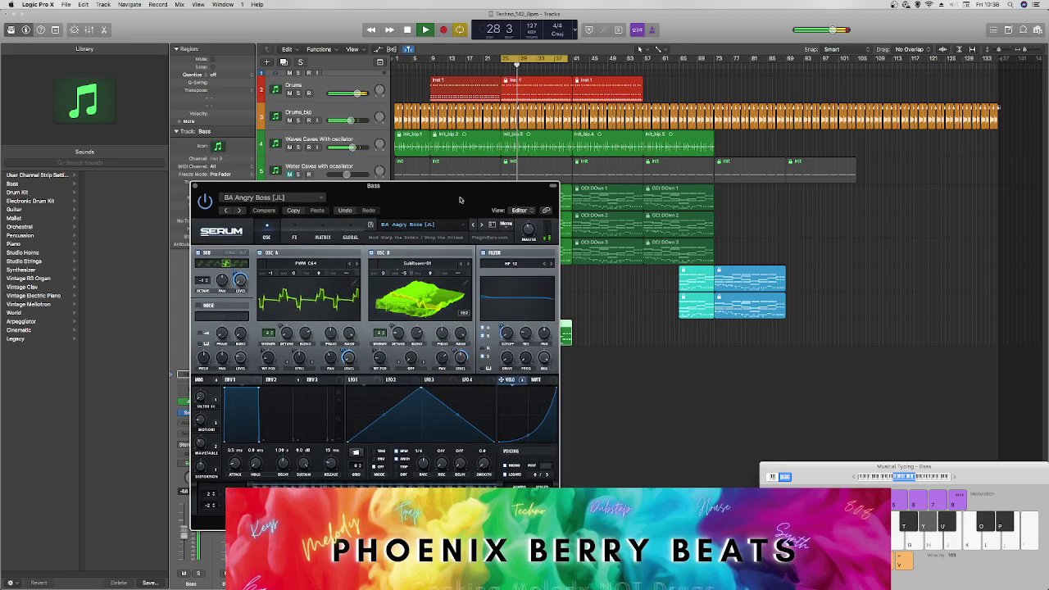
Step: Compare different sub oscillator shapes, return to the saw shape and enable the sub oscillator's Direct Out
left_click(242, 264)
left_click(232, 264)
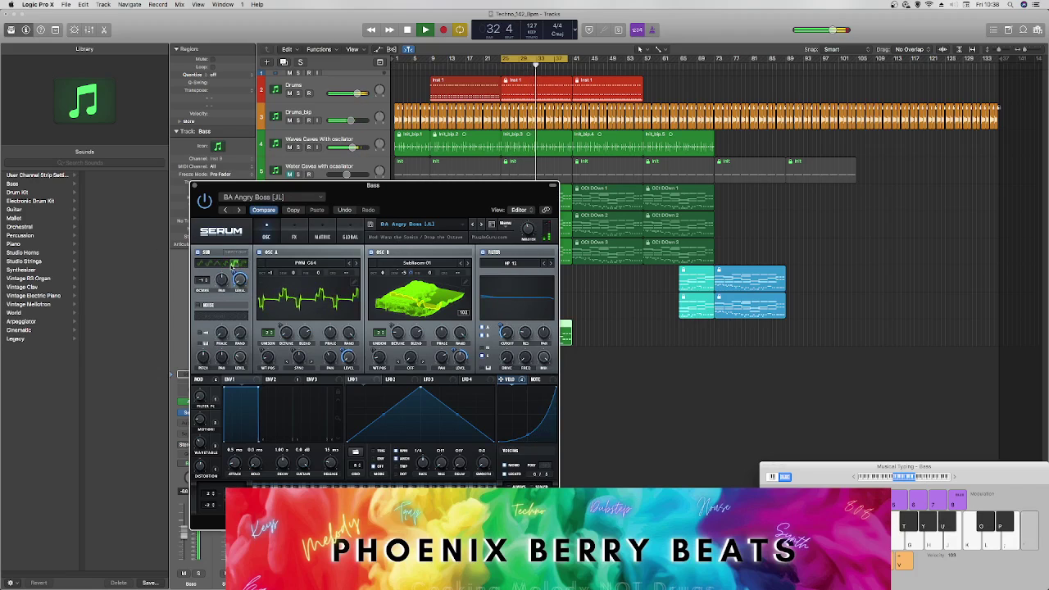
left_click(225, 264)
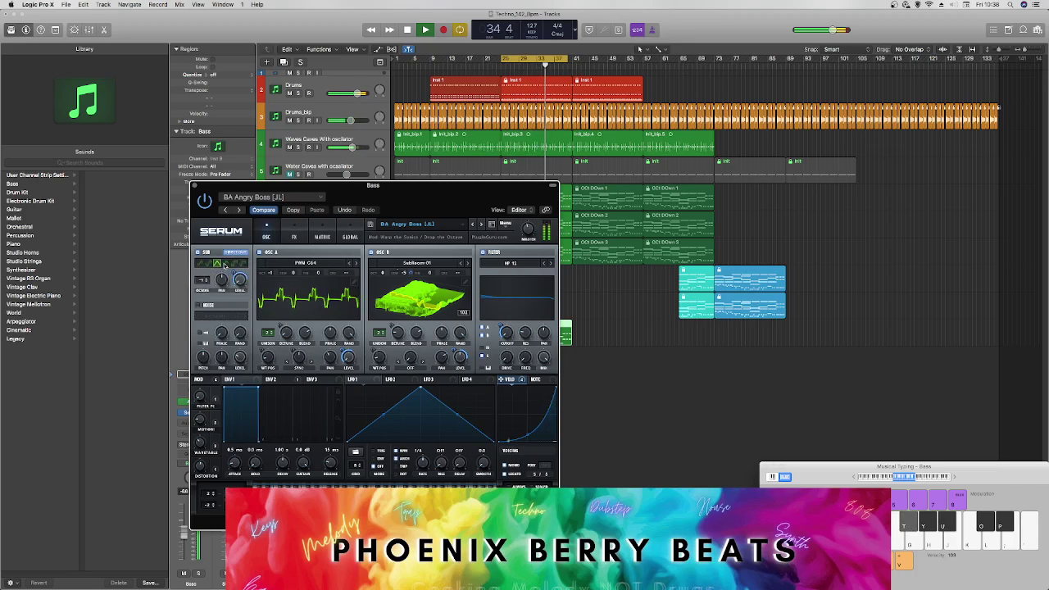
left_click(203, 306)
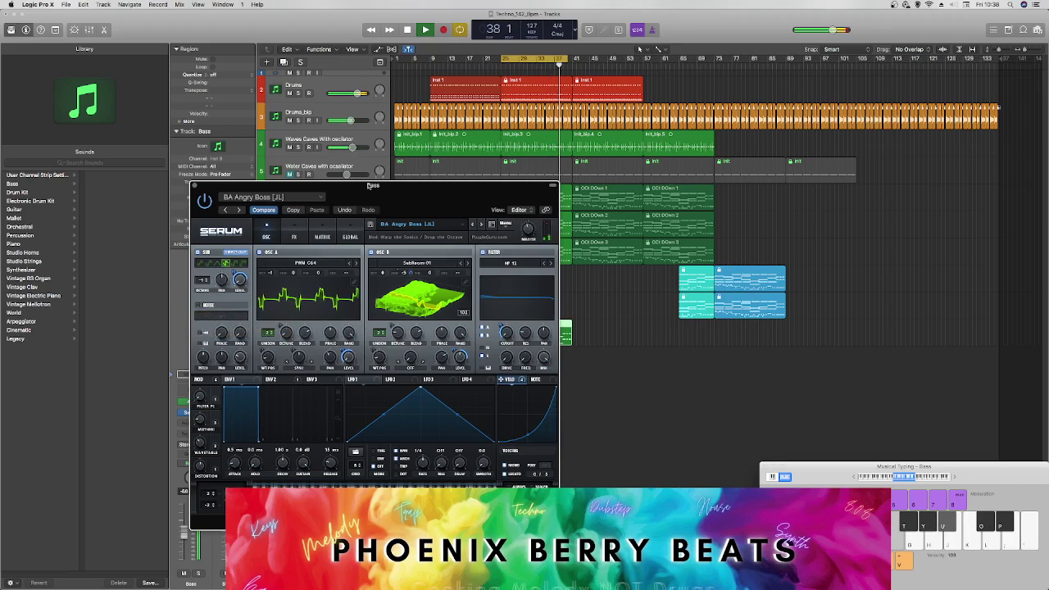
Step: Stop playback and save the edited Serum sound as a plug-in setting named "techno bass"
left_click_drag(398, 192, 447, 240)
key("space")
left_click(328, 245)
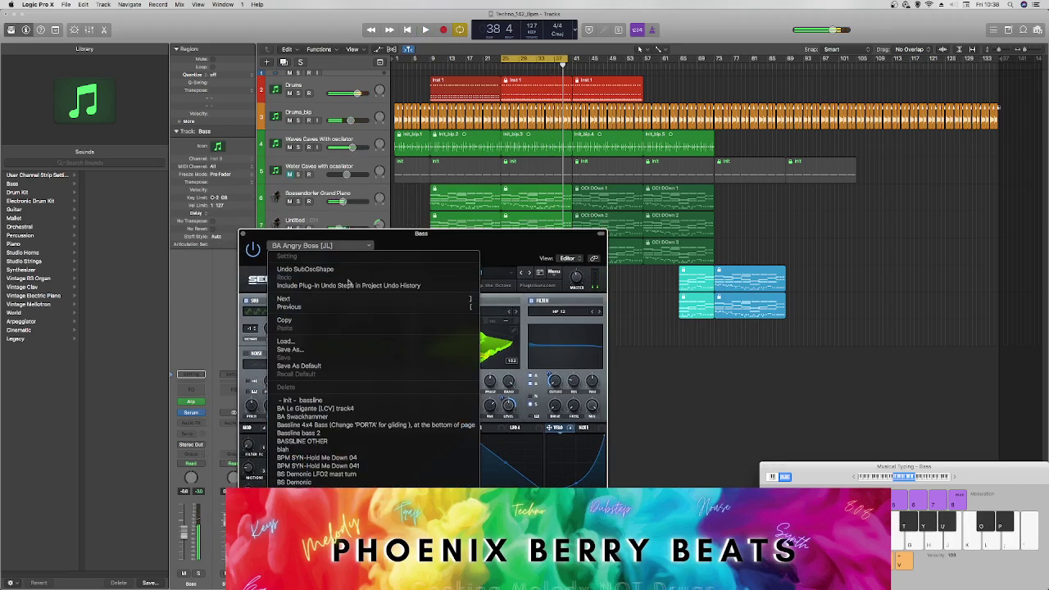
left_click(346, 350)
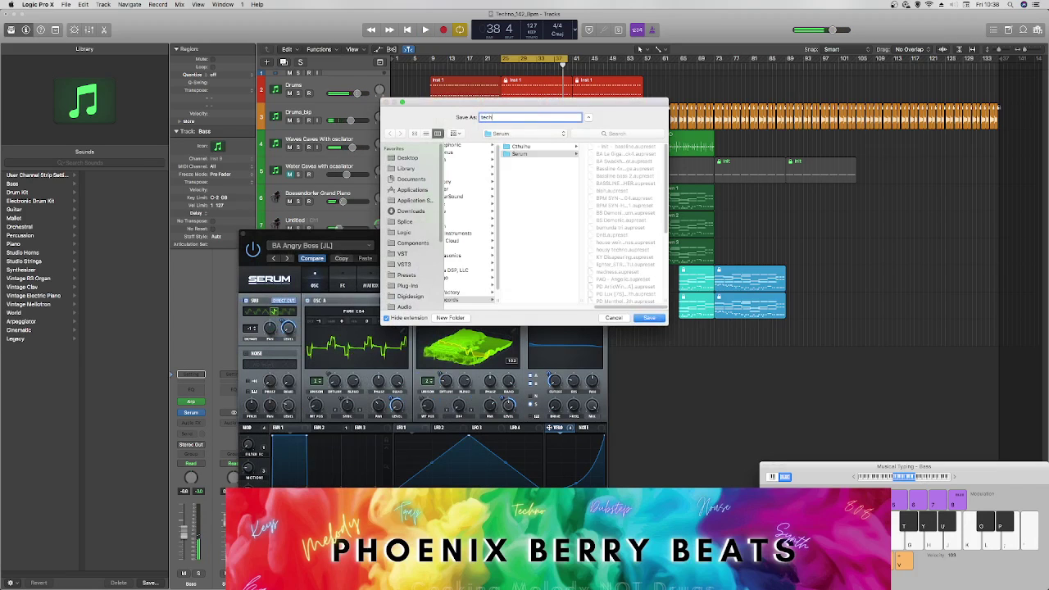
type("techno bass")
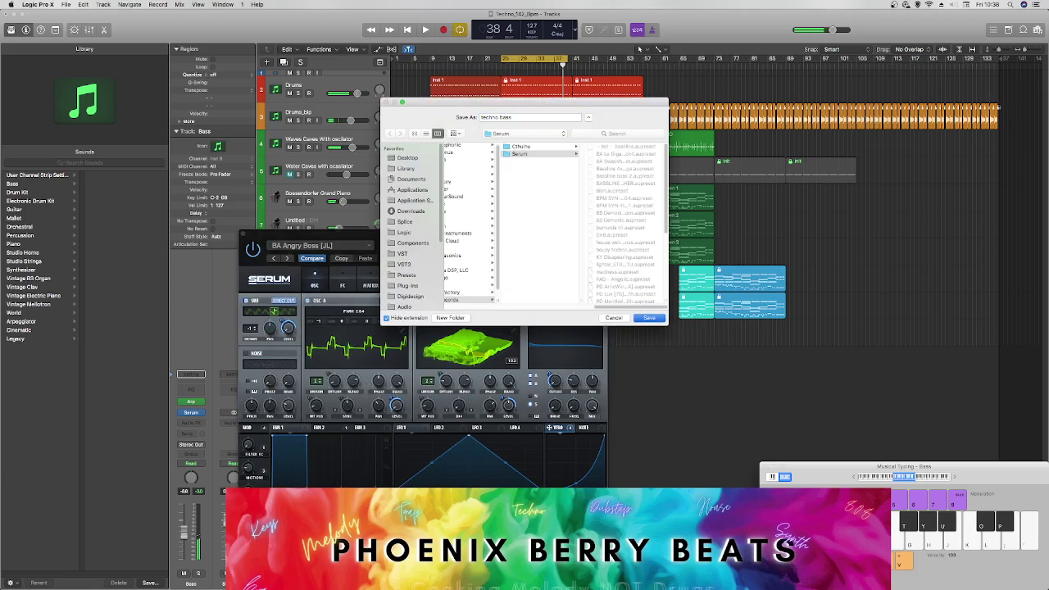
key("Return")
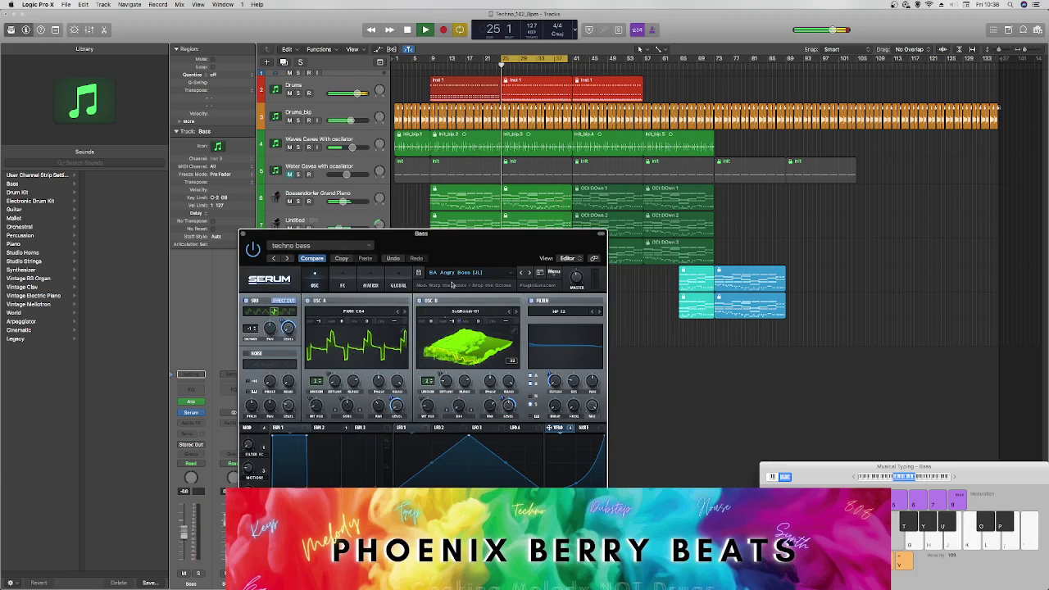
Step: Audition Serum's Bass (Hard) presets from BA Bandpass 2 through BA BotWerx with the loop playing, and return to BA BlackMask
left_click(475, 273)
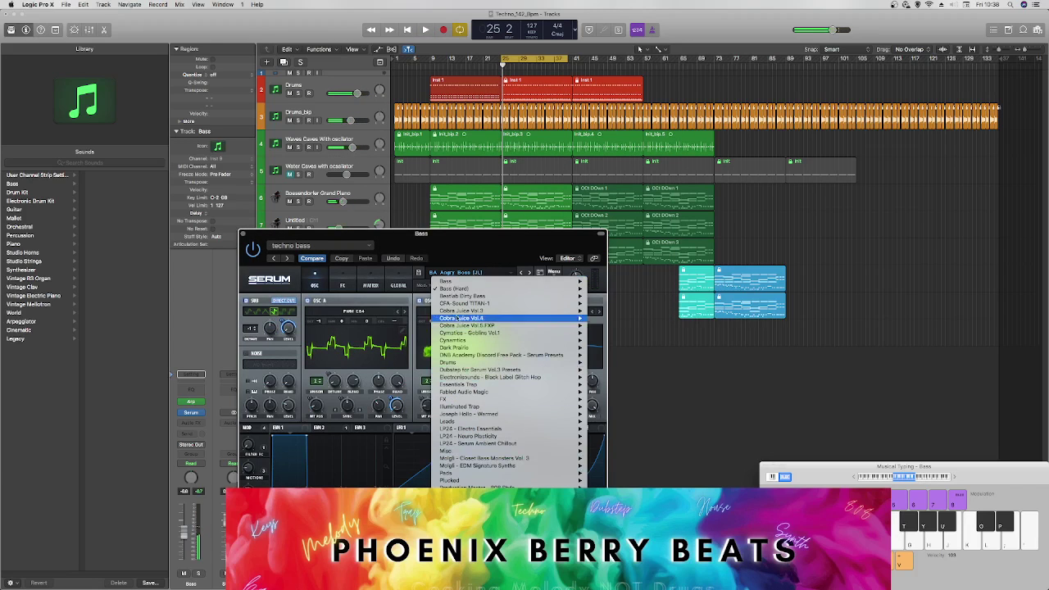
mouse_move(500, 294)
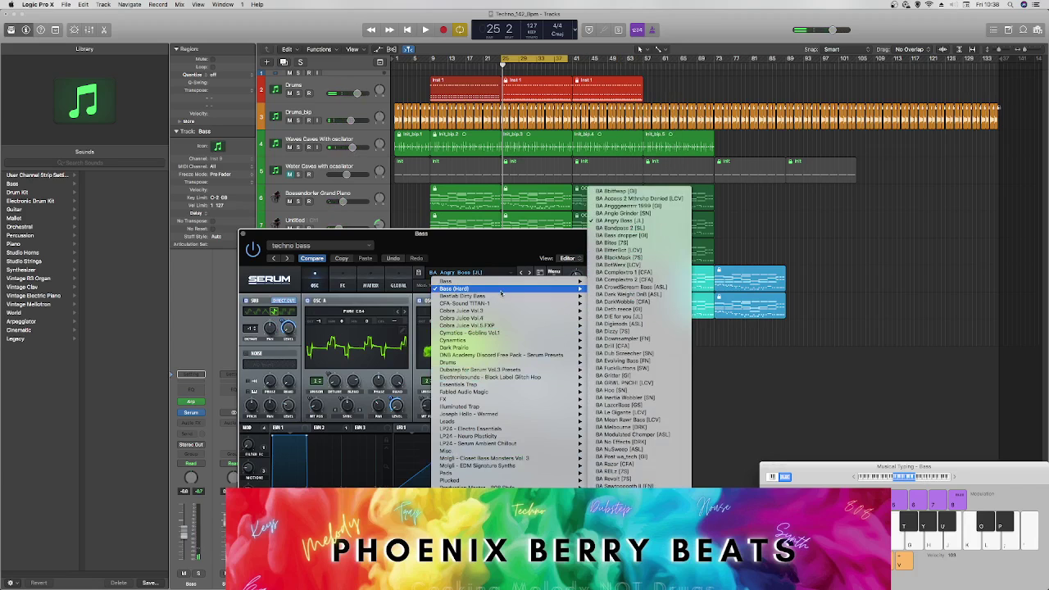
left_click(526, 237)
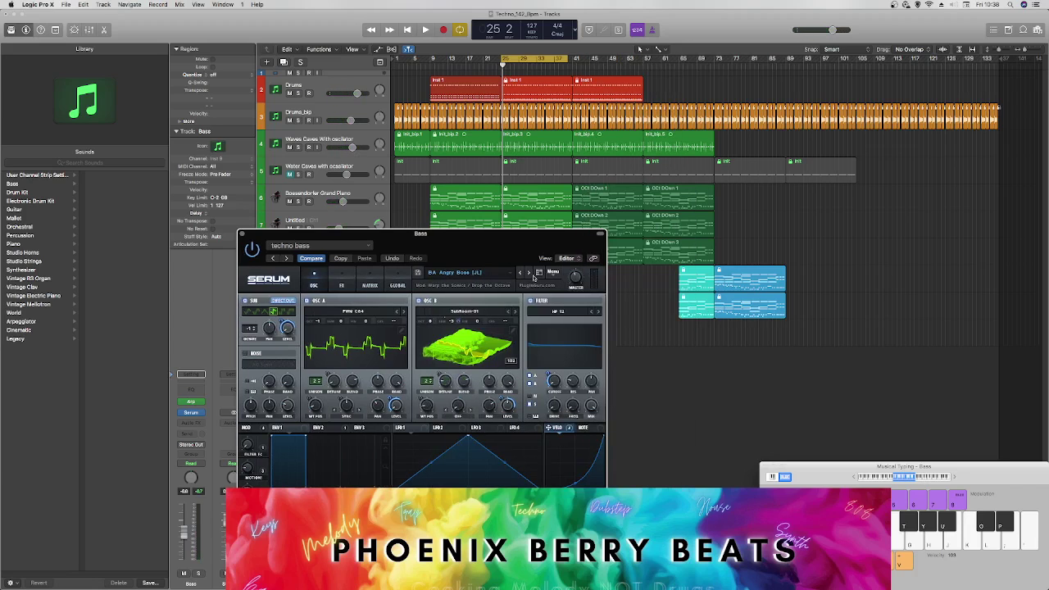
left_click(528, 273)
key("space")
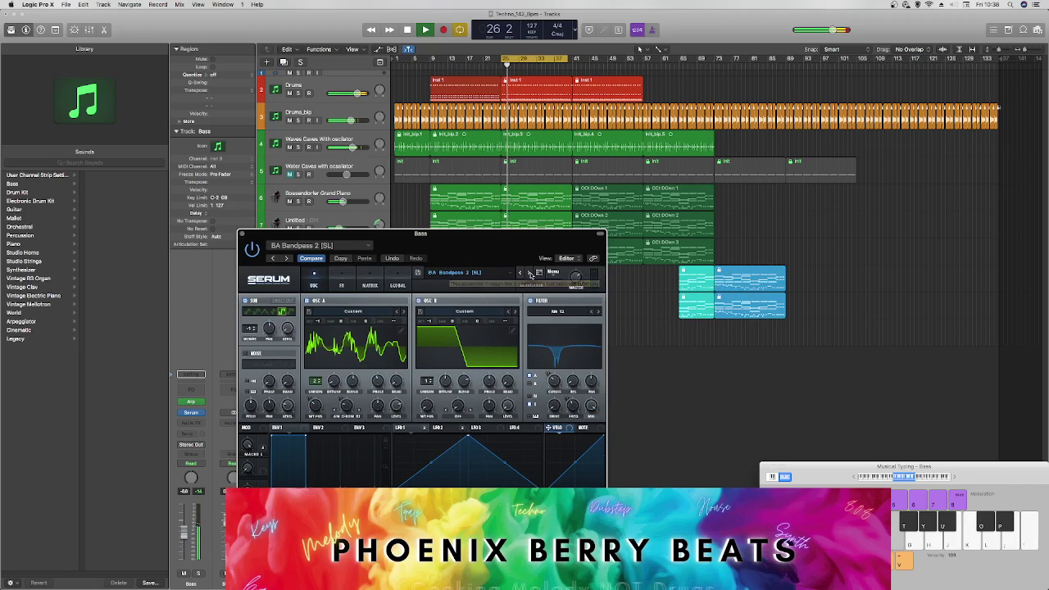
left_click(529, 273)
left_click(529, 273)
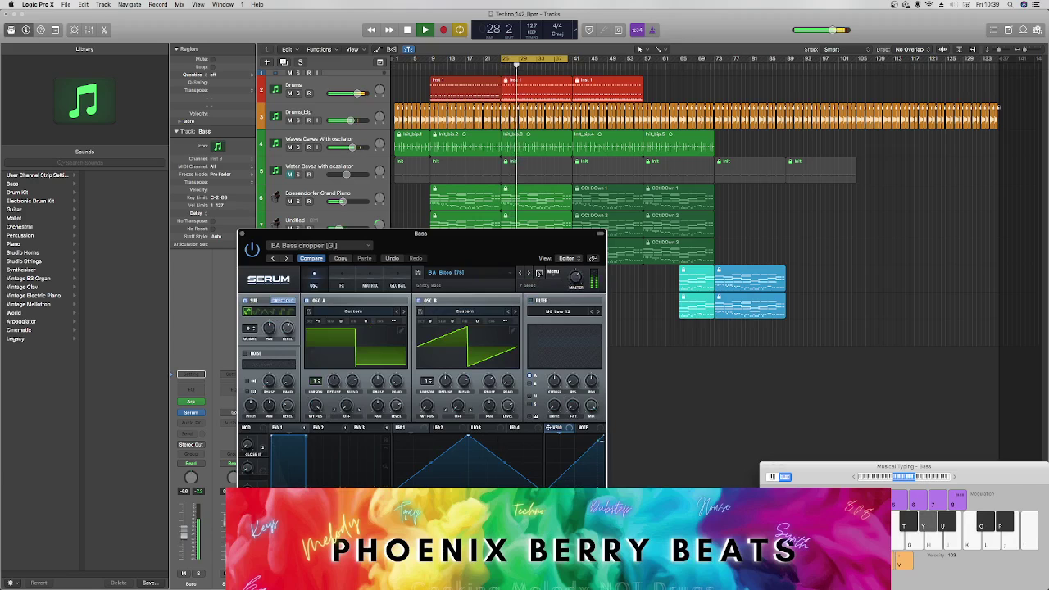
left_click(529, 273)
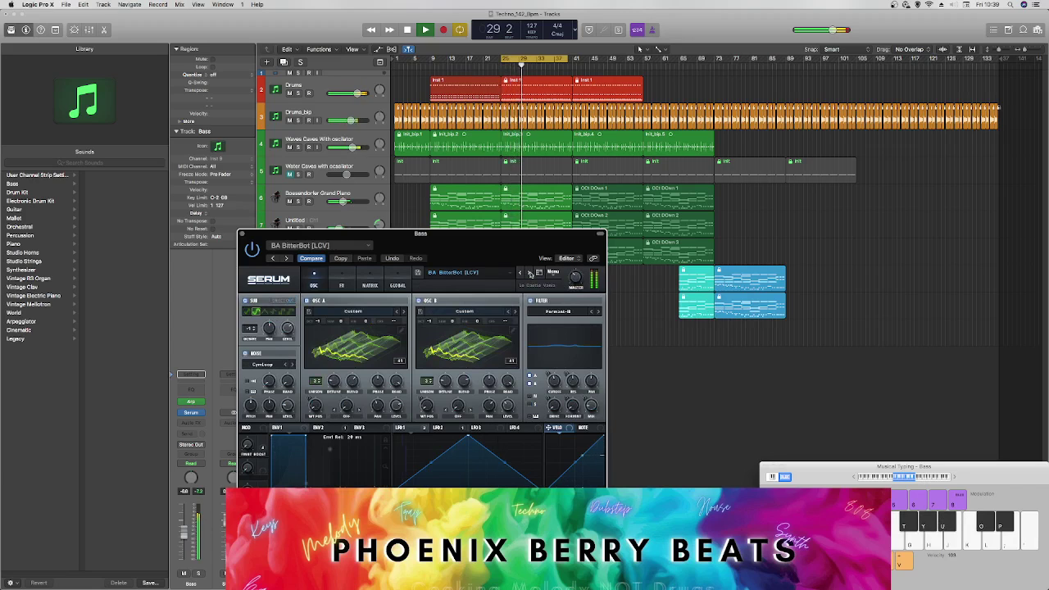
left_click(530, 273)
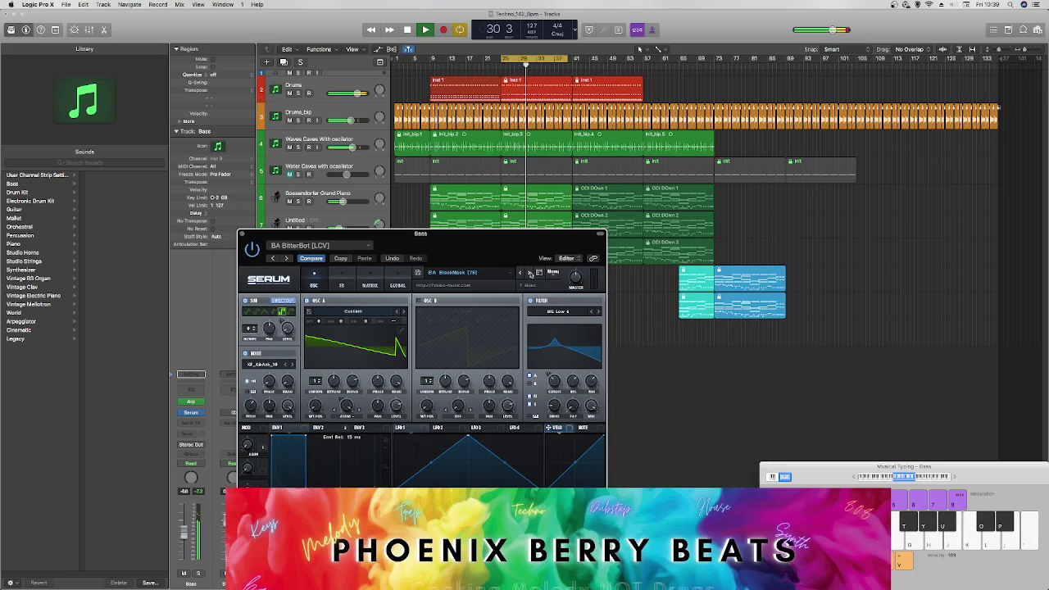
left_click(529, 272)
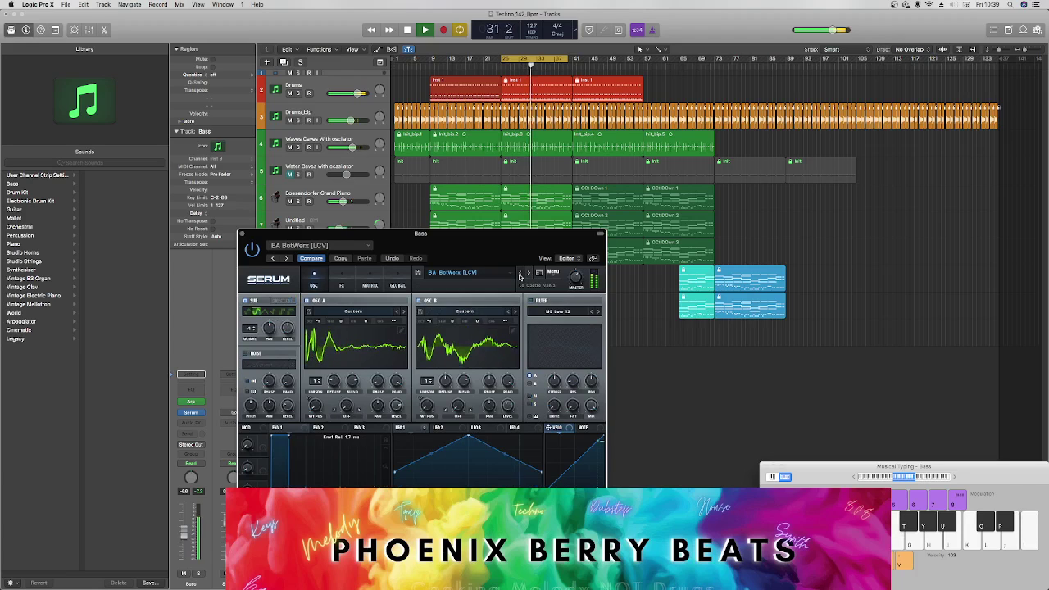
left_click(519, 274)
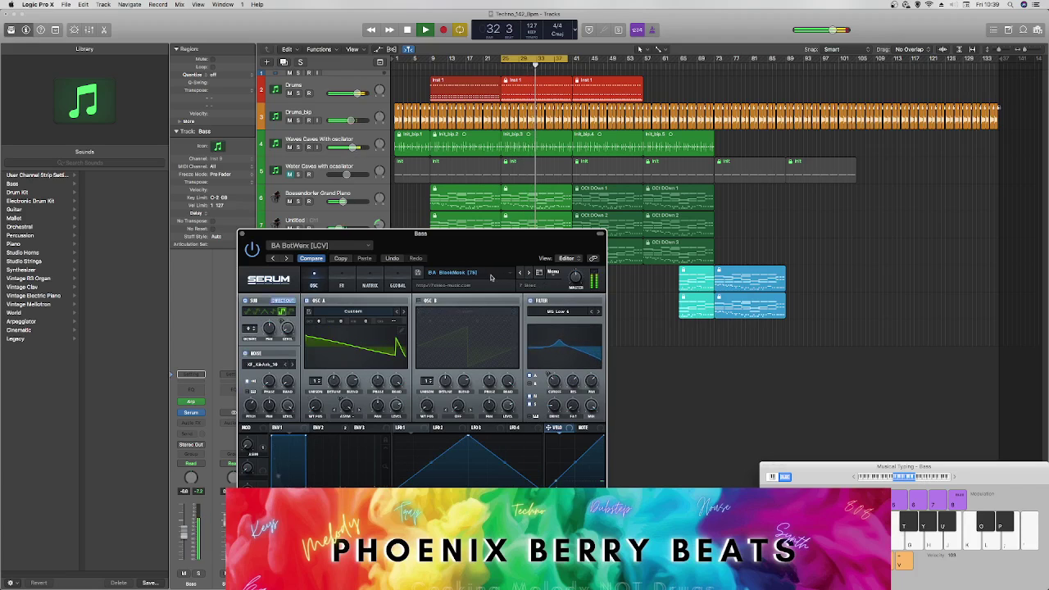
Step: Save the BA BlackMask sound as a plug-in setting named "house bass"
left_click(348, 245)
left_click(319, 356)
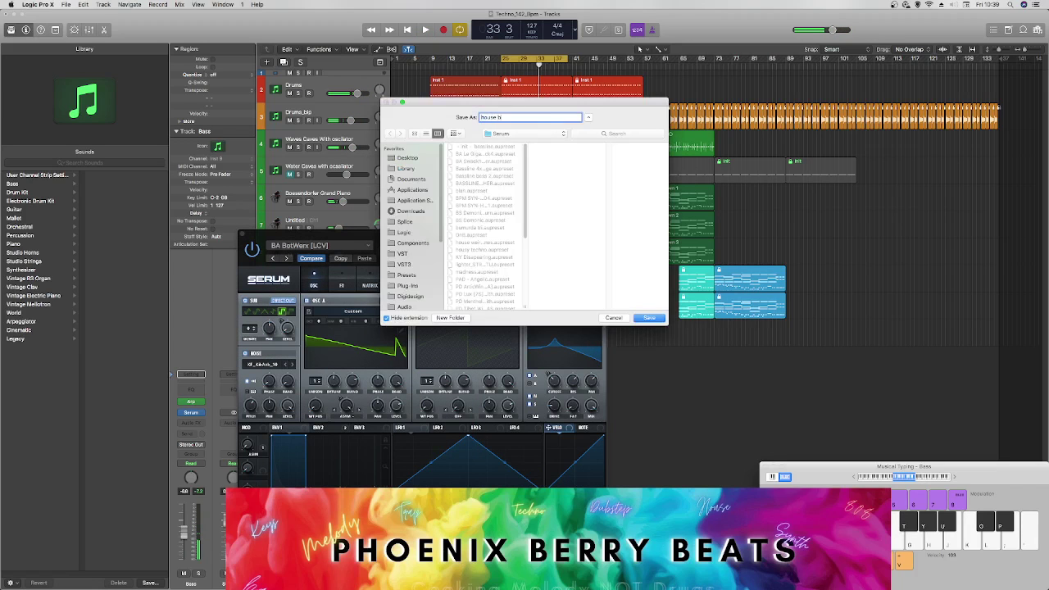
key("Return")
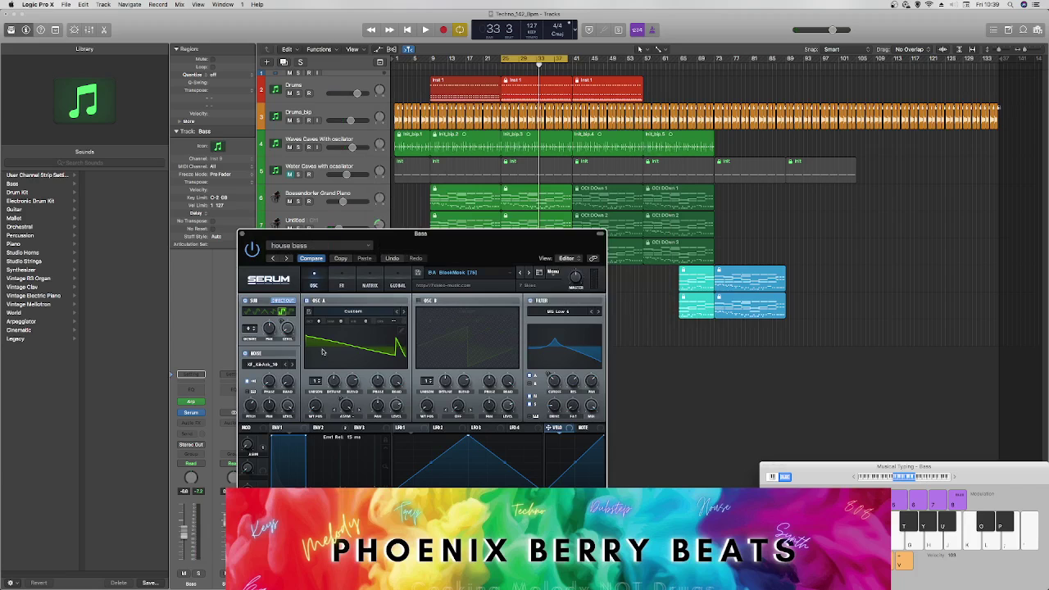
Step: Start playback and step forward through the Serum bass presets to BA Complextro 1 [CFA]
key("space")
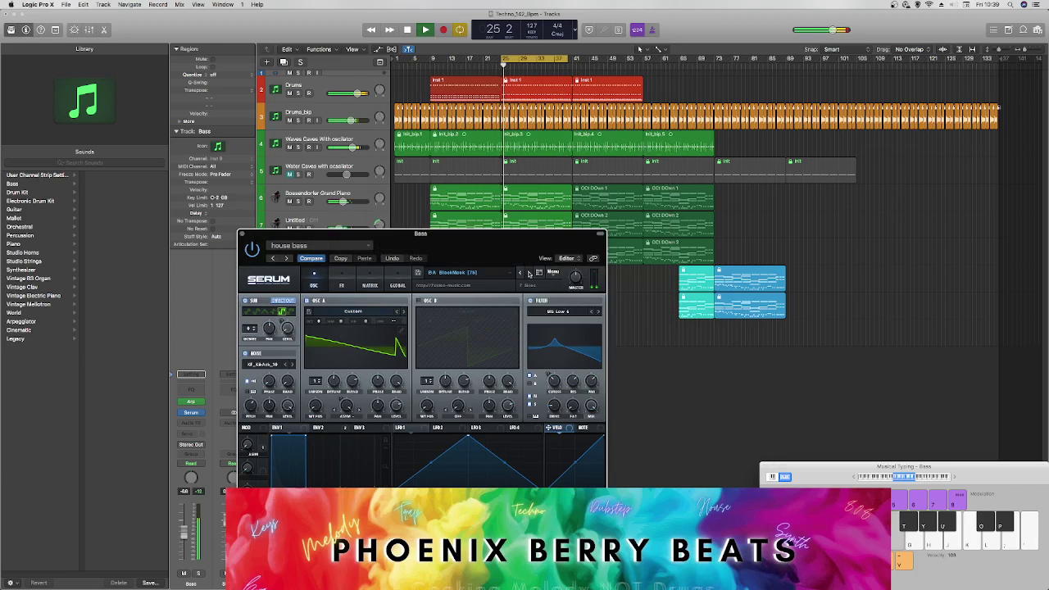
left_click(529, 273)
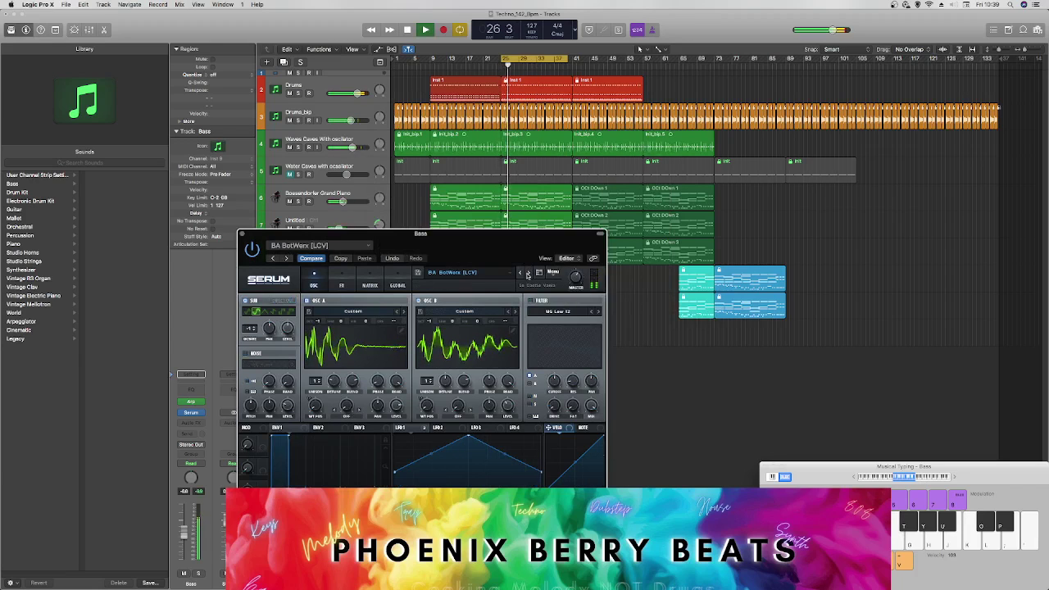
left_click(529, 273)
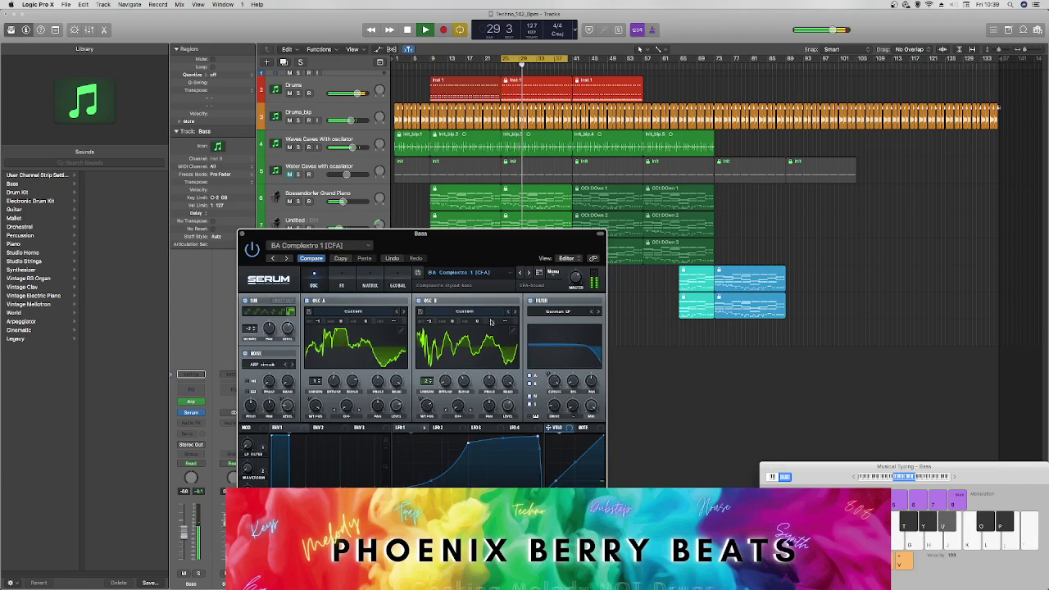
Step: Save the current Serum setting as a new preset named "Techno bass with oscislator"
left_click(320, 245)
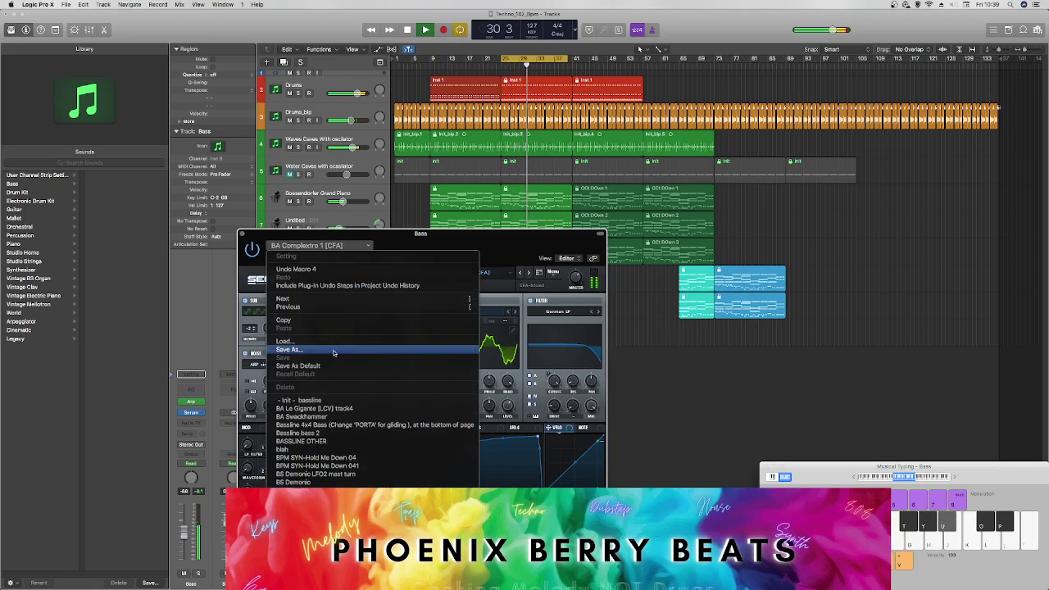
left_click(333, 353)
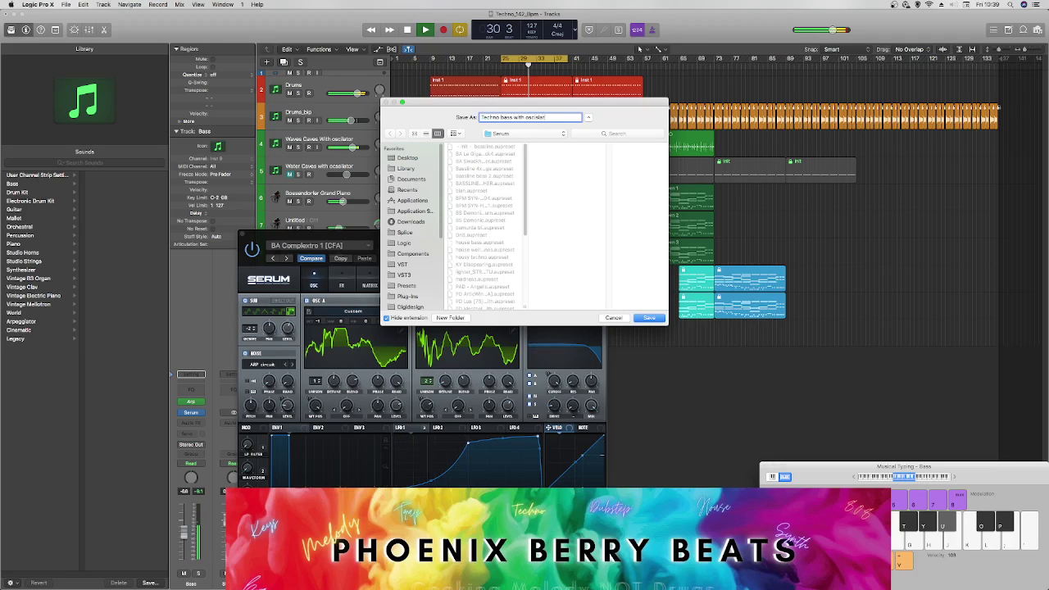
key("Return")
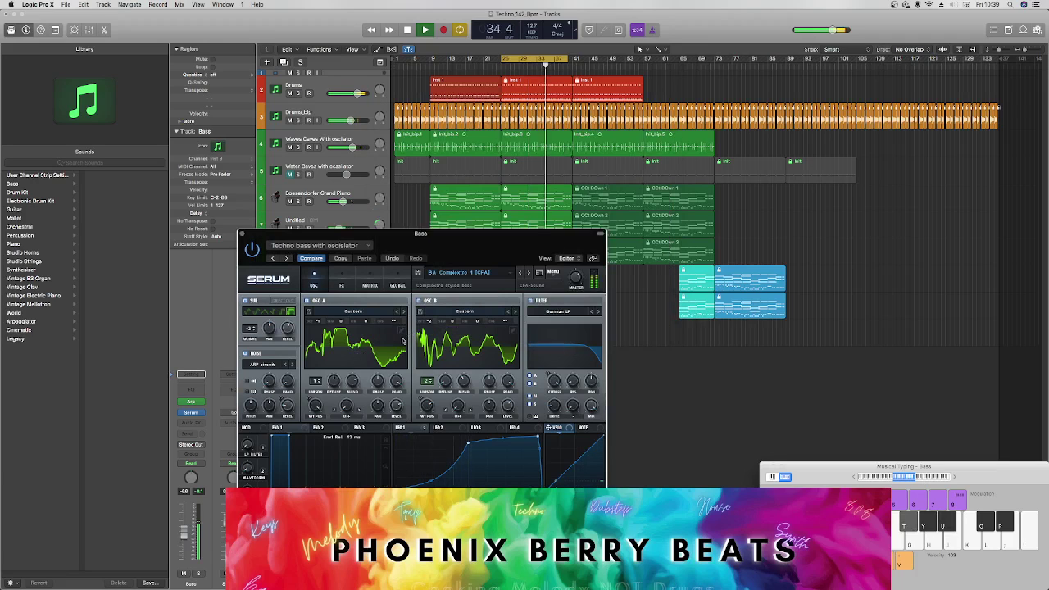
Step: Enable Reverb in Serum's effects rack and compare the Plate and Hall types, keeping Hall
left_click(341, 285)
left_click(272, 390)
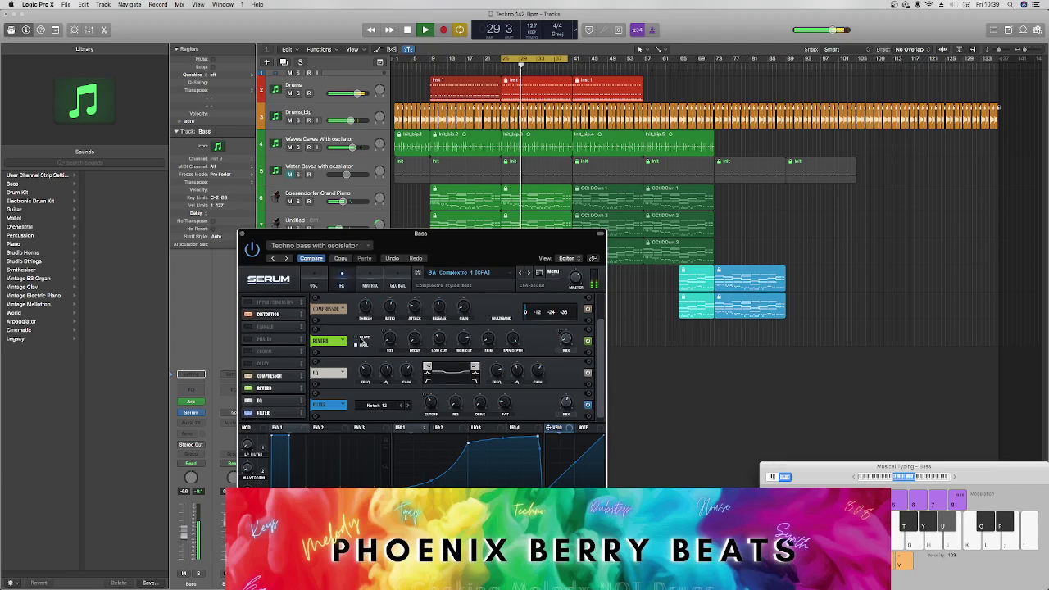
left_click(356, 340)
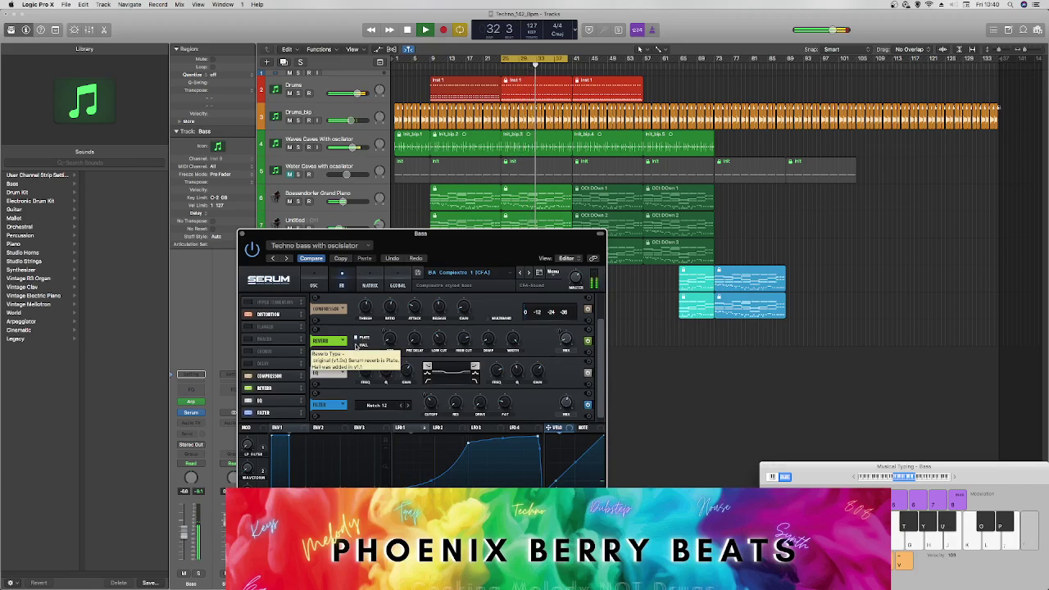
left_click(357, 345)
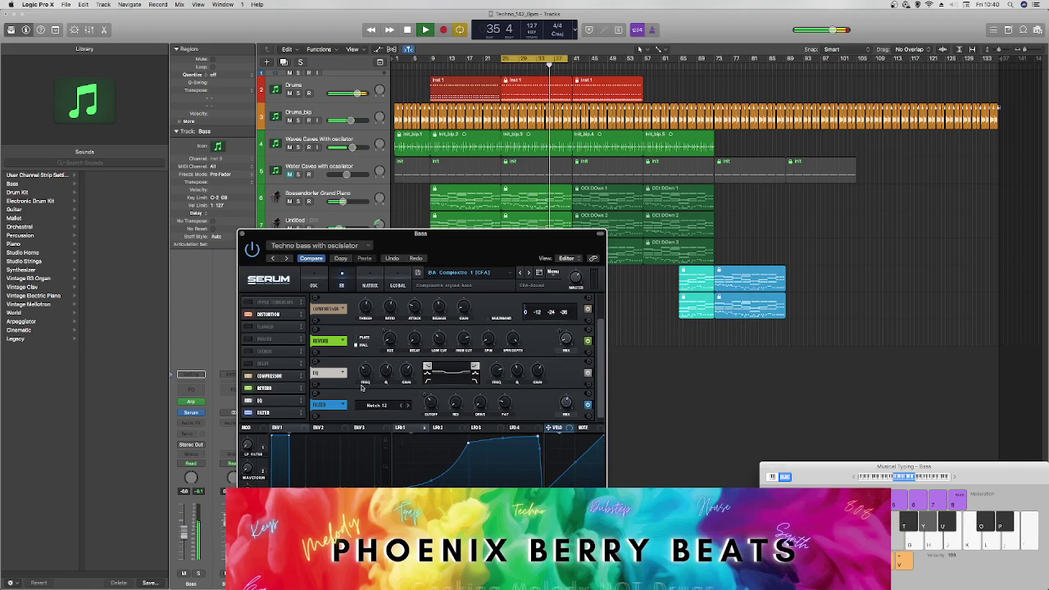
Step: Set the Serum EQ's low band to the peak shape and audition the high band's shapes, keeping the shelf
left_click(427, 381)
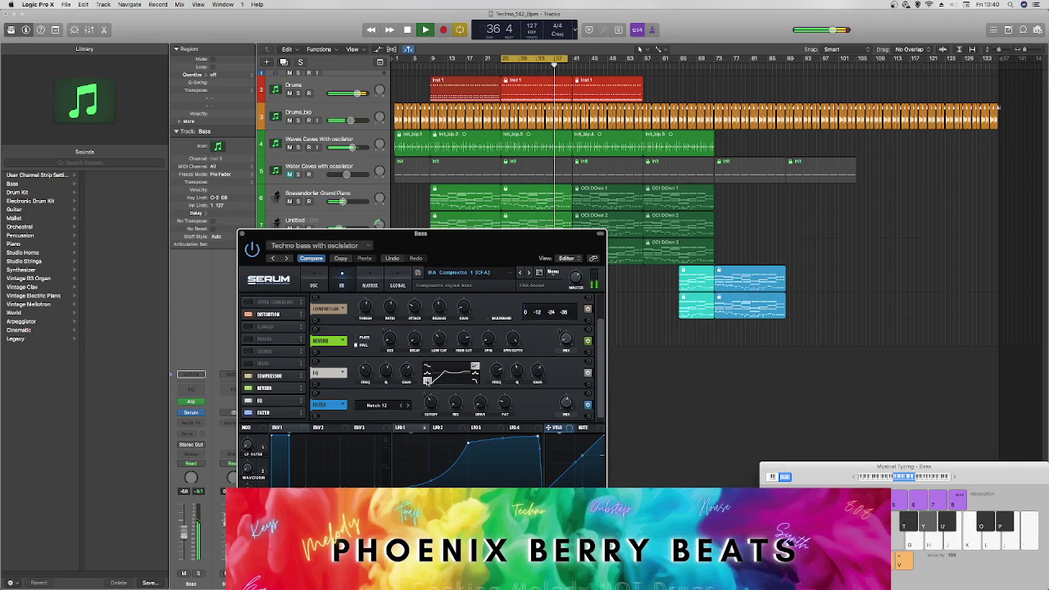
left_click(427, 381)
left_click(476, 383)
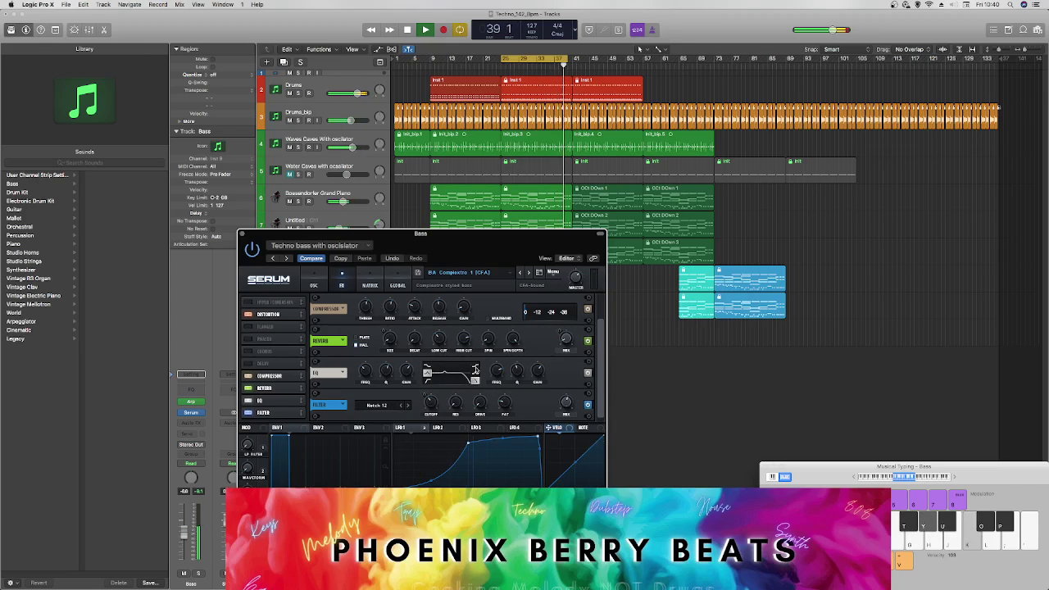
left_click(475, 370)
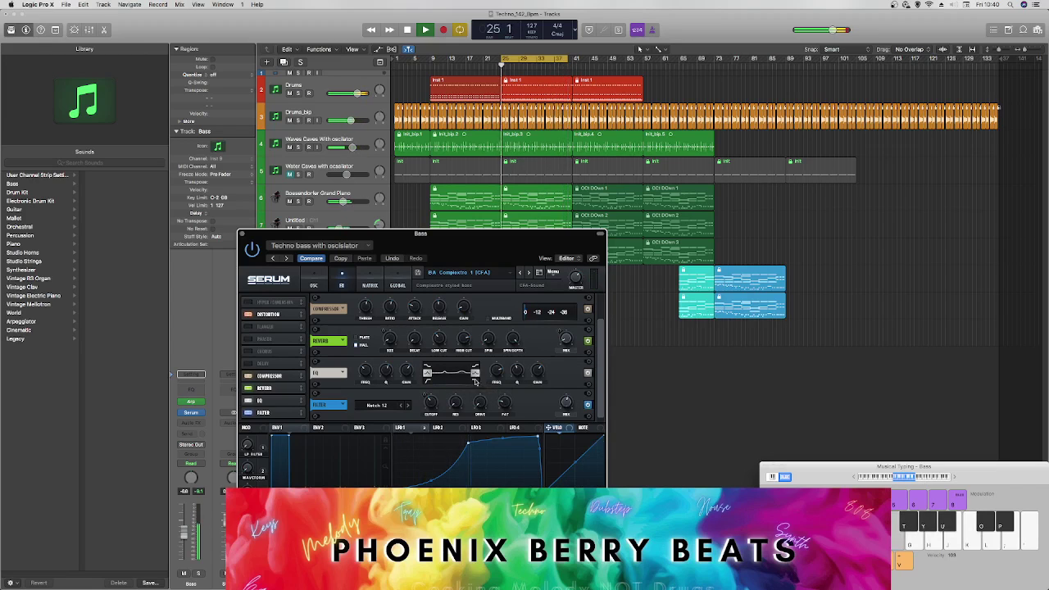
left_click(475, 381)
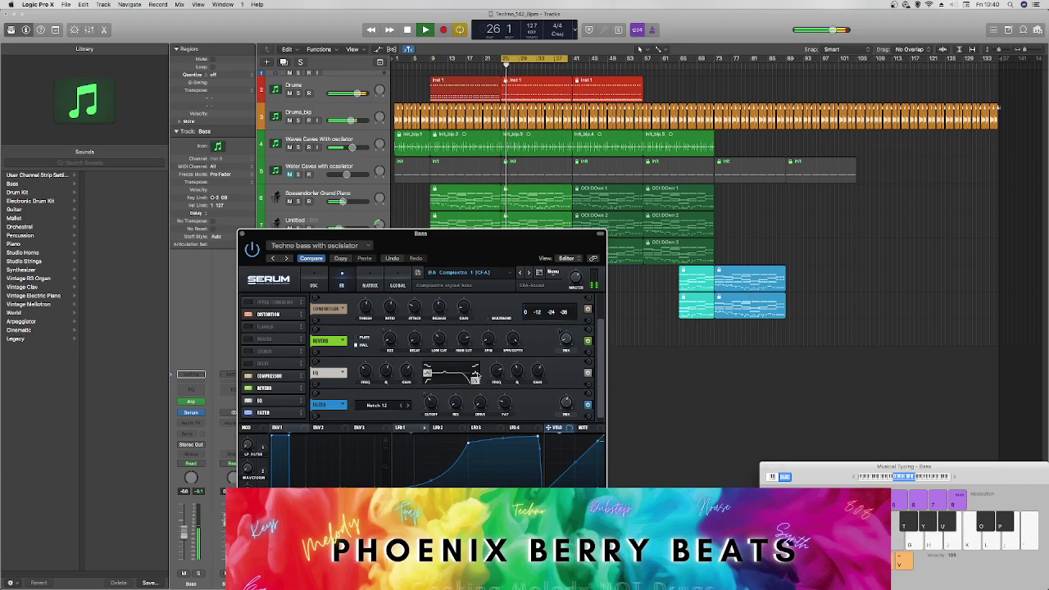
left_click(475, 375)
left_click(475, 370)
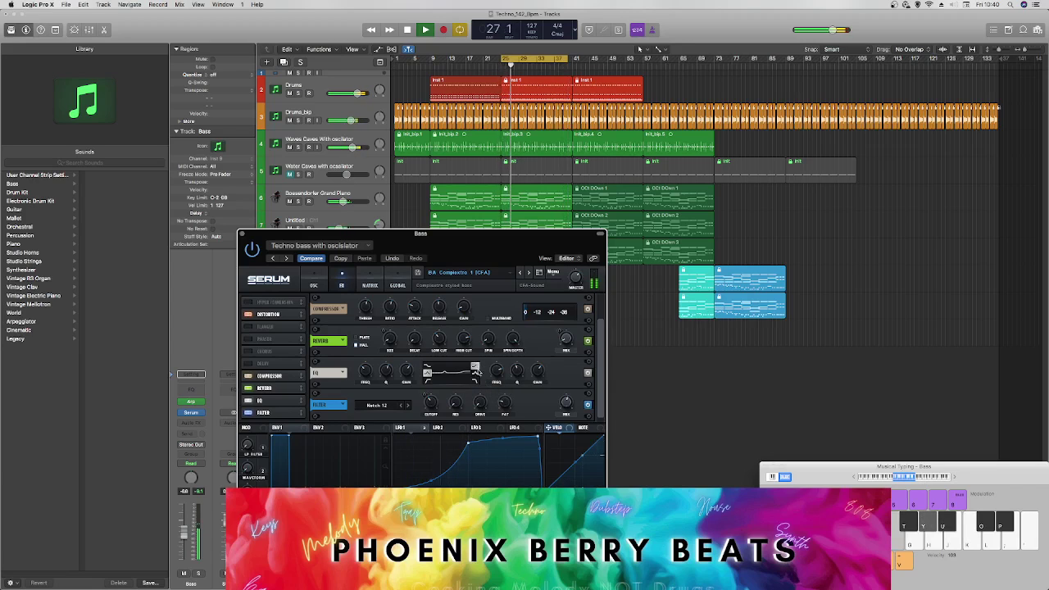
left_click(475, 372)
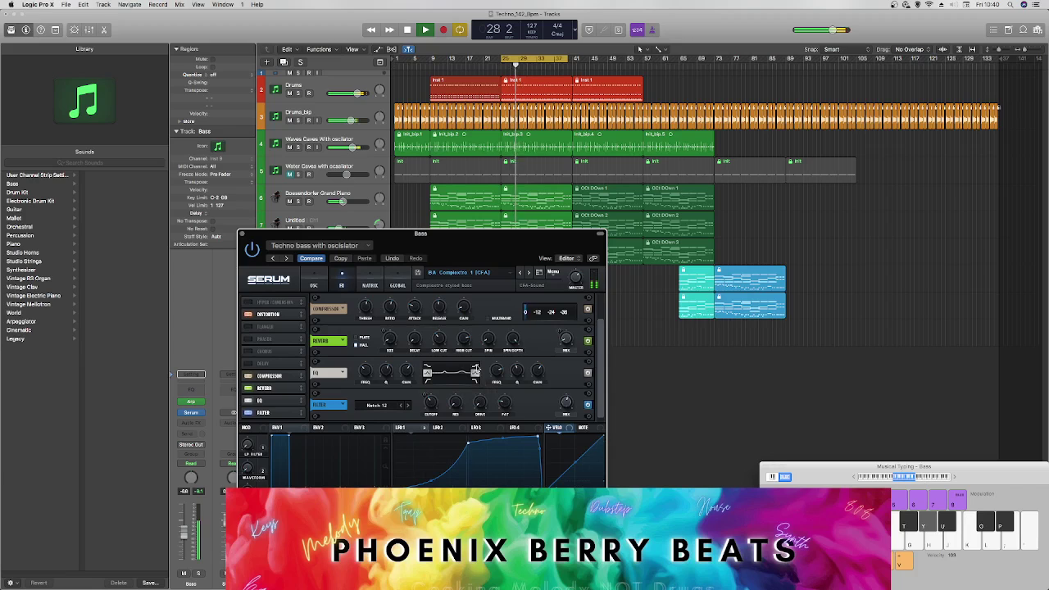
left_click(475, 370)
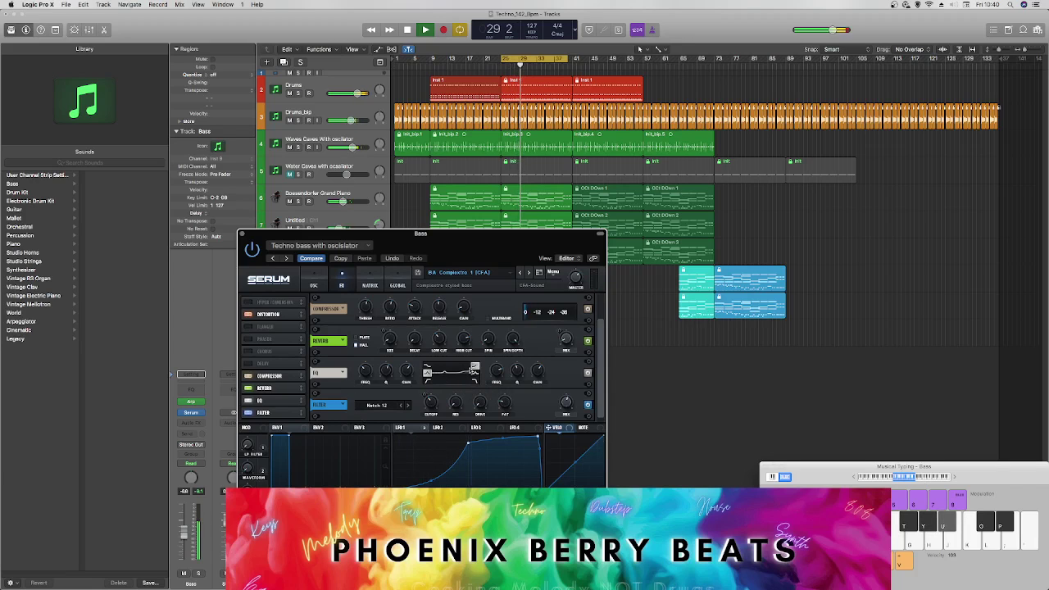
left_click(475, 373)
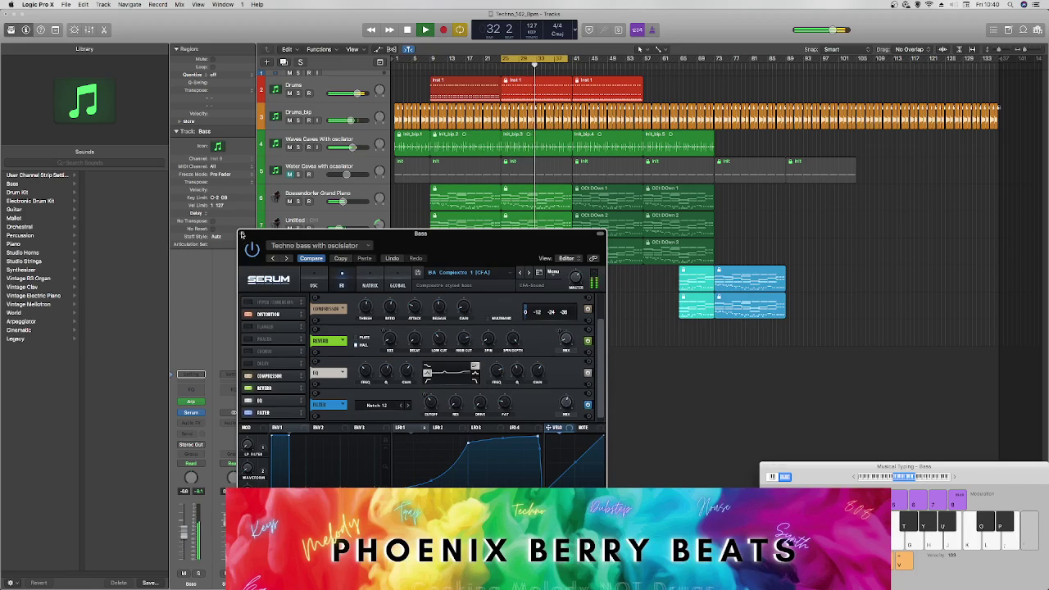
Step: Try a Delay with about 30% wet mix on the soloed Bass track, comparing the sound with it on and off
left_click(260, 364)
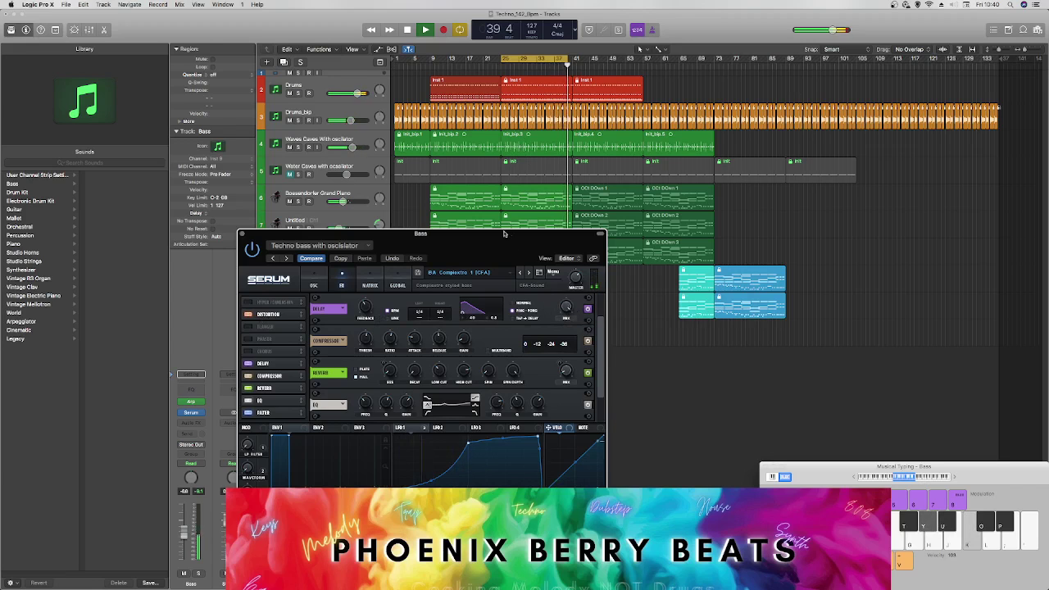
left_click_drag(496, 237, 439, 367)
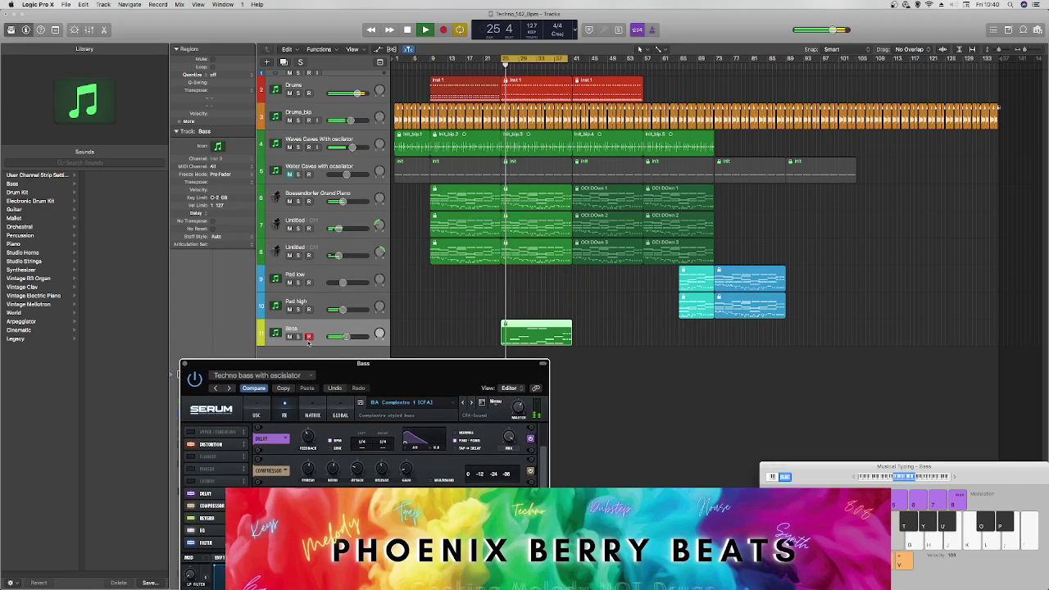
key("ctrl+s")
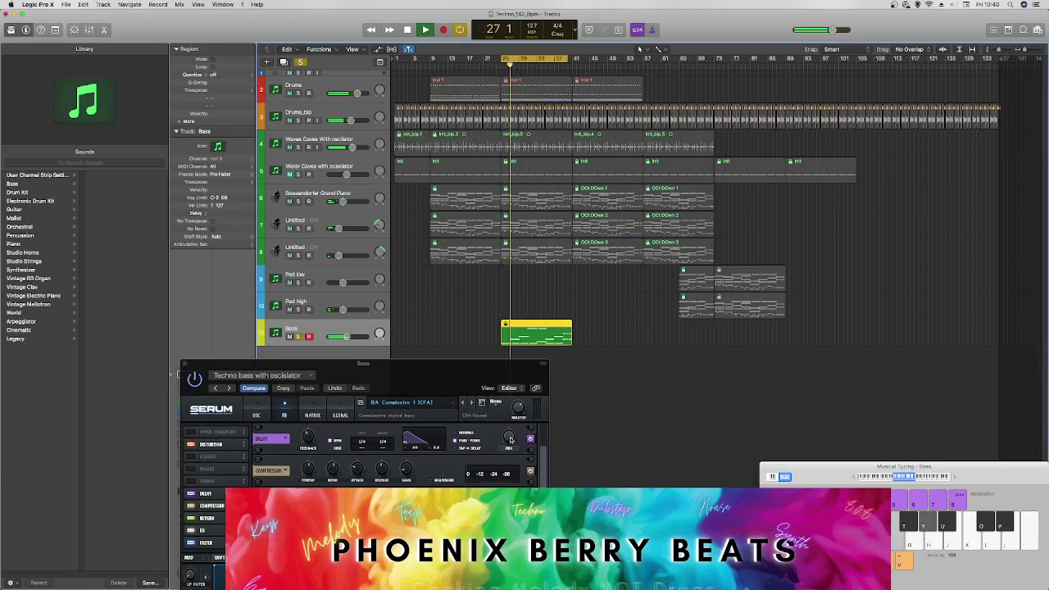
left_click_drag(508, 443, 509, 438)
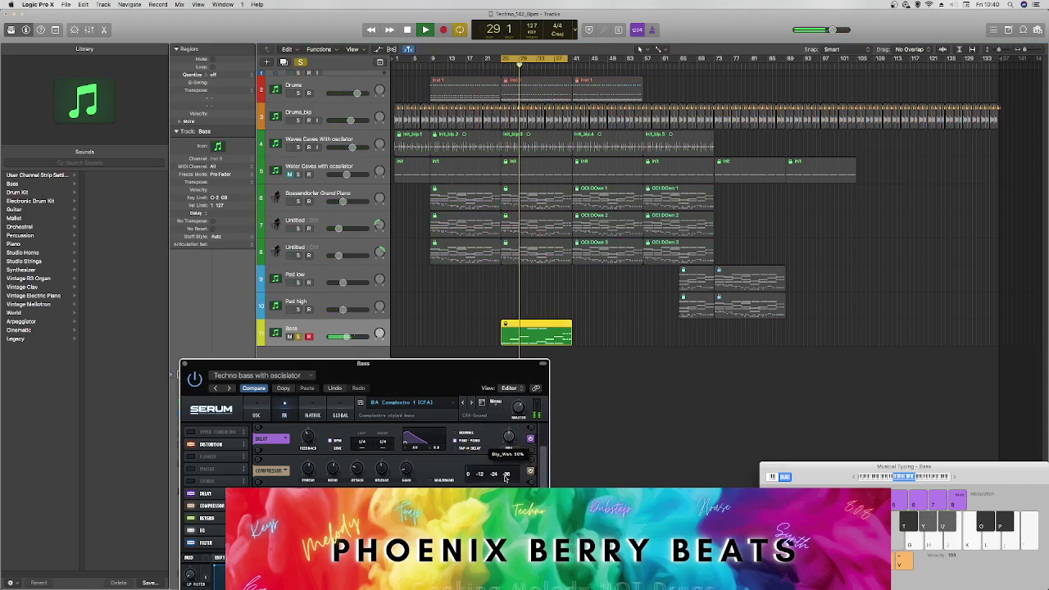
left_click(191, 494)
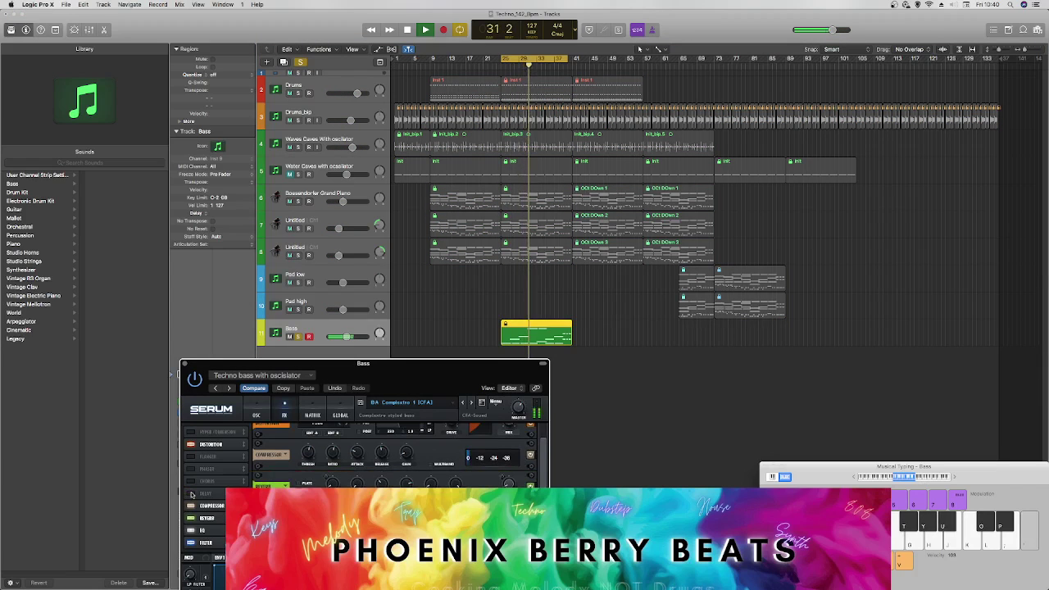
left_click(191, 494)
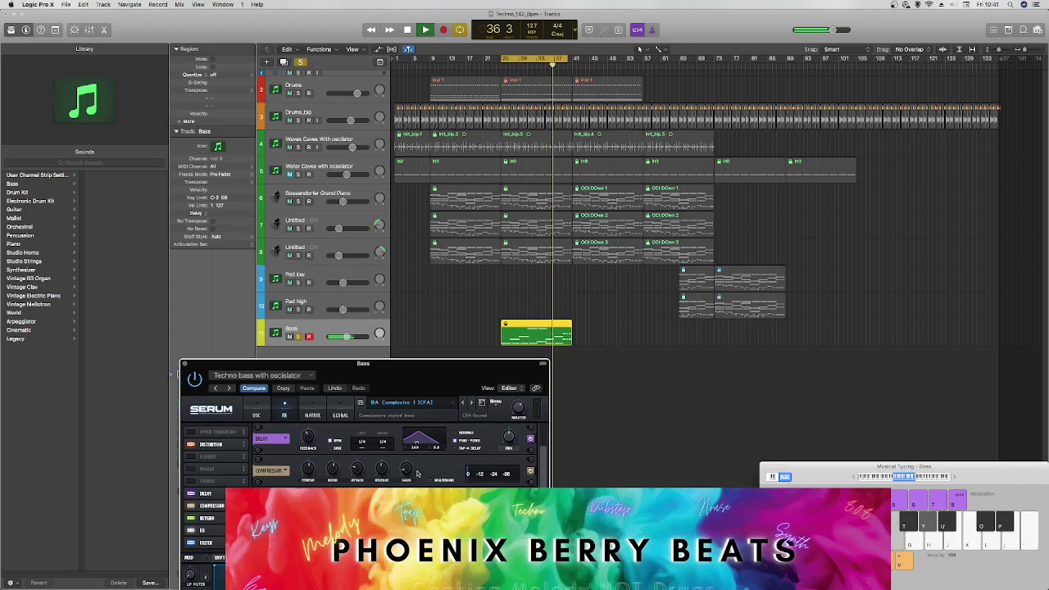
left_click(188, 495)
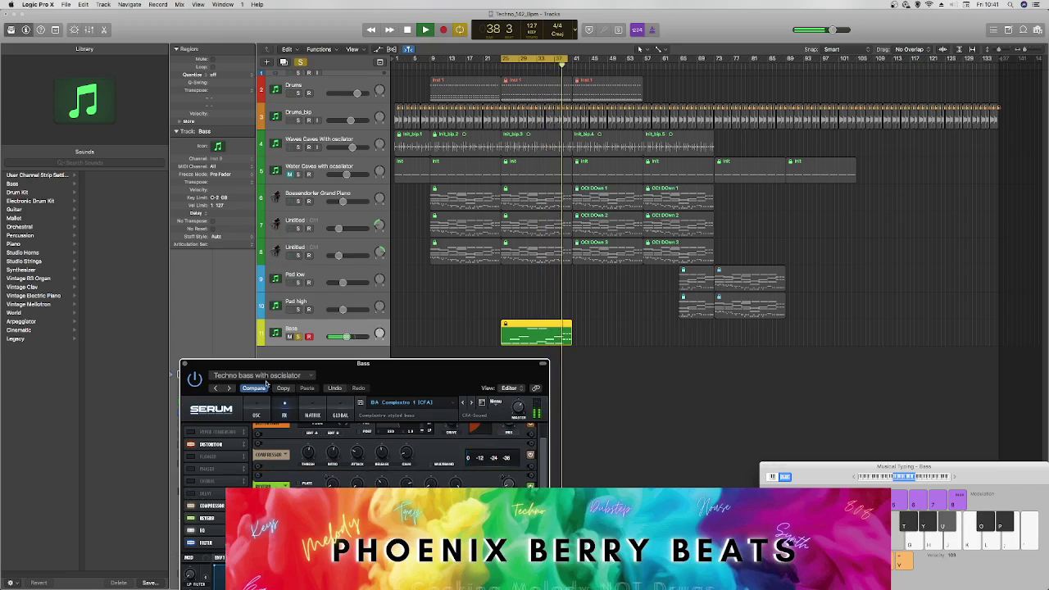
Step: Close the Serum window and unsolo the Bass track
left_click(183, 363)
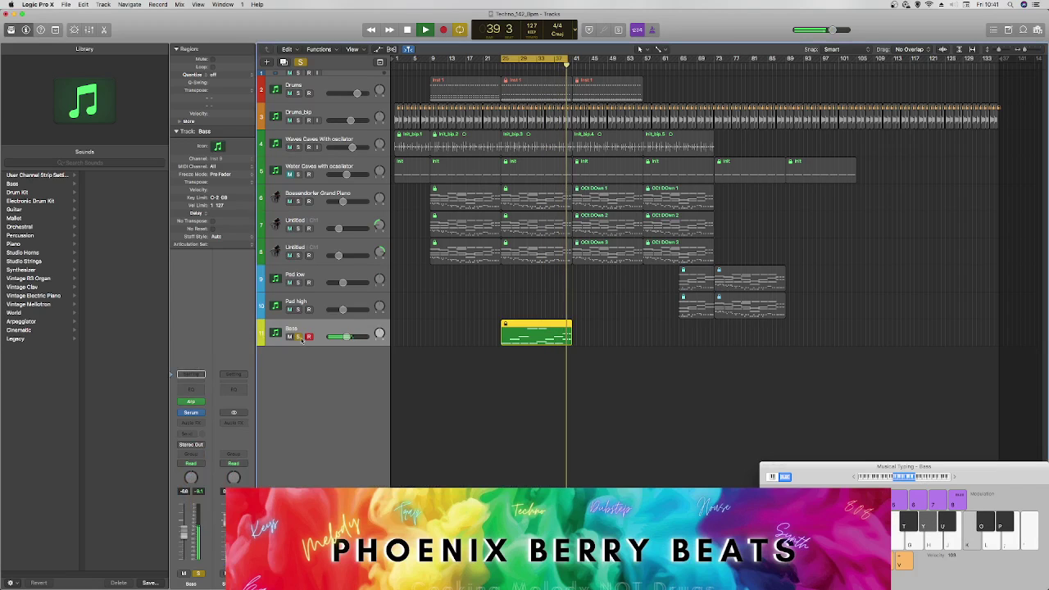
left_click(298, 336)
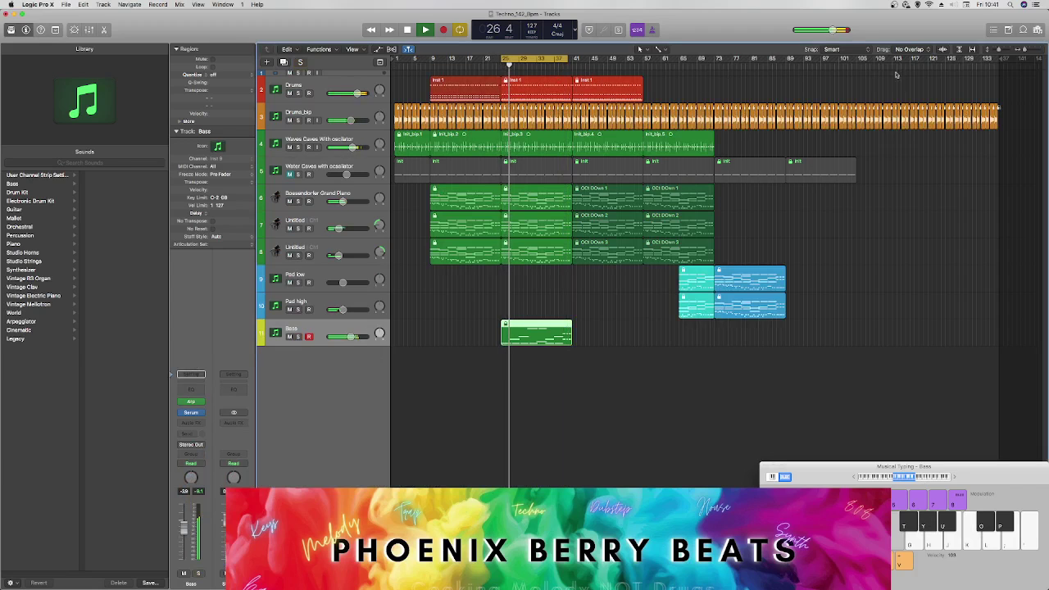
Step: Stretch the cycle range from bar 1 to about bar 113 and unmute the Water Caves and Waves Caves tracks
left_click_drag(565, 59, 71, 45)
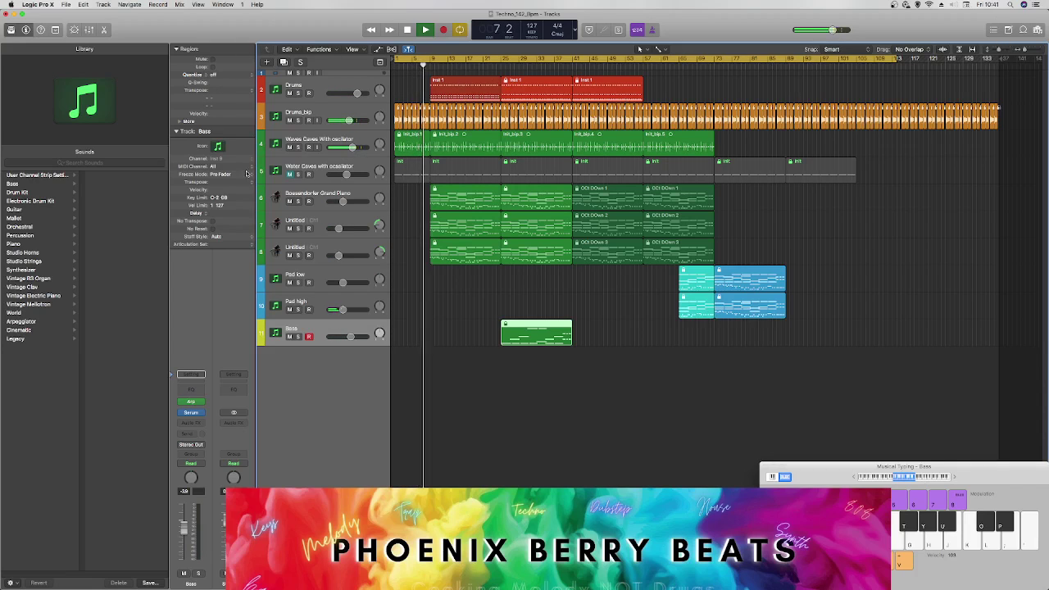
left_click(288, 174)
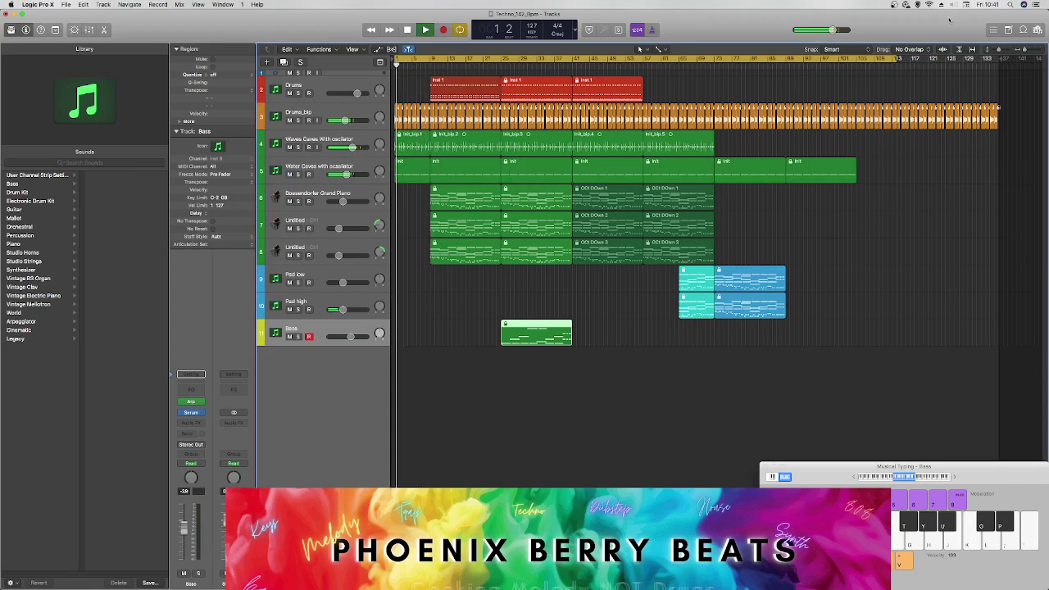
left_click_drag(1028, 52, 1035, 51)
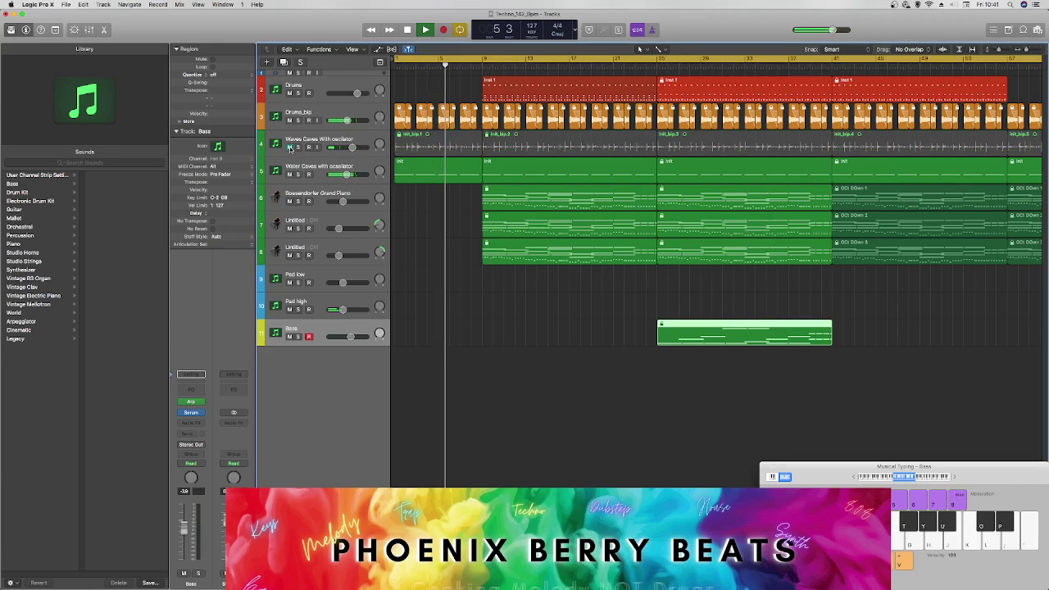
left_click(289, 148)
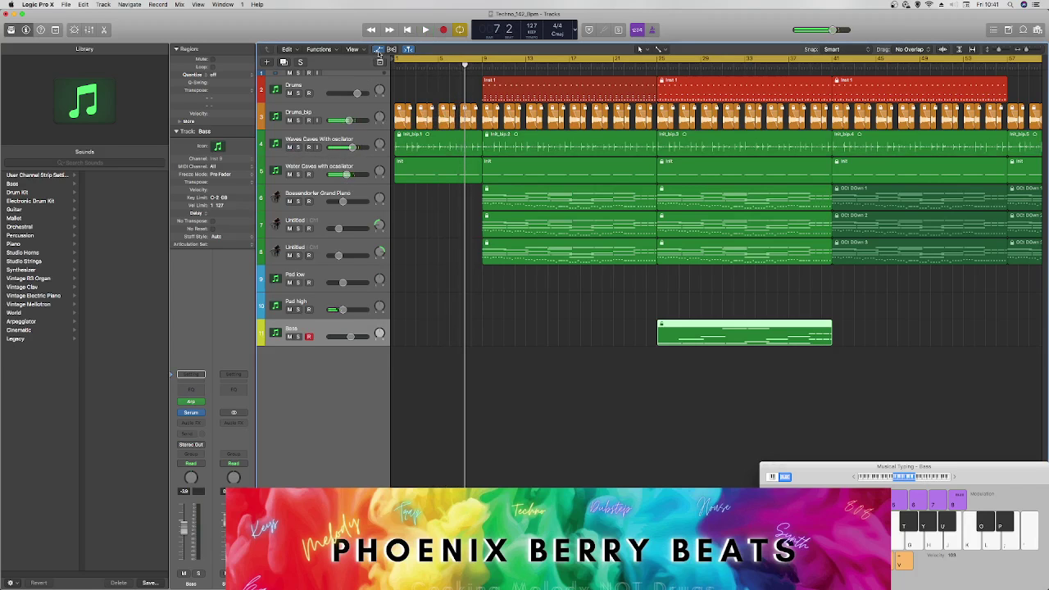
Step: Show track automation and set the automation parameter to relative Pan on the Waves Caves and Water Caves tracks
left_click(379, 49)
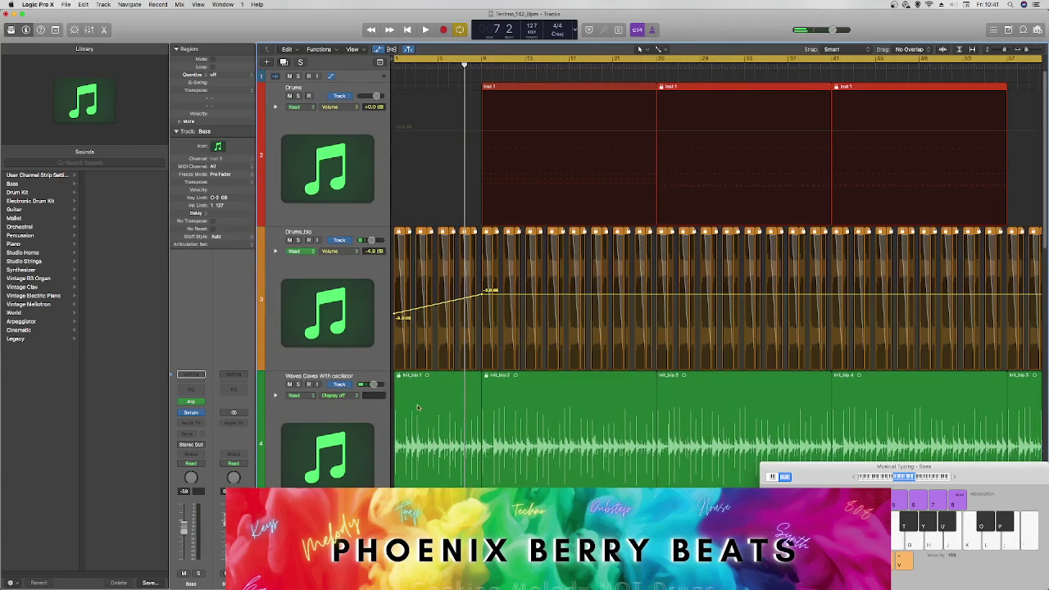
left_click(346, 395)
mouse_move(361, 426)
mouse_move(419, 432)
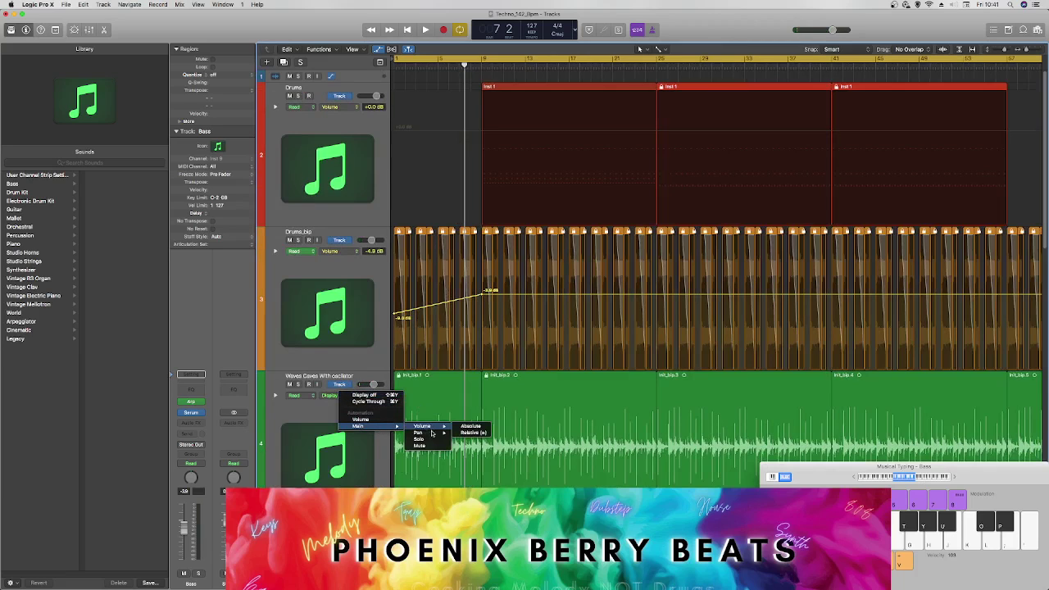
left_click(467, 439)
scroll(375, 451, "down", 2)
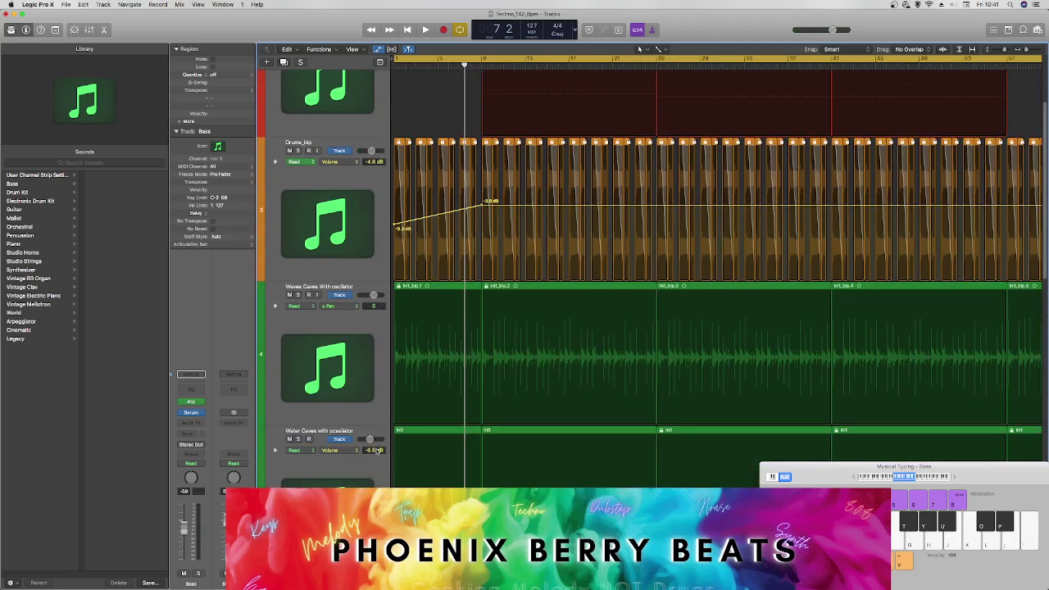
left_click(340, 451)
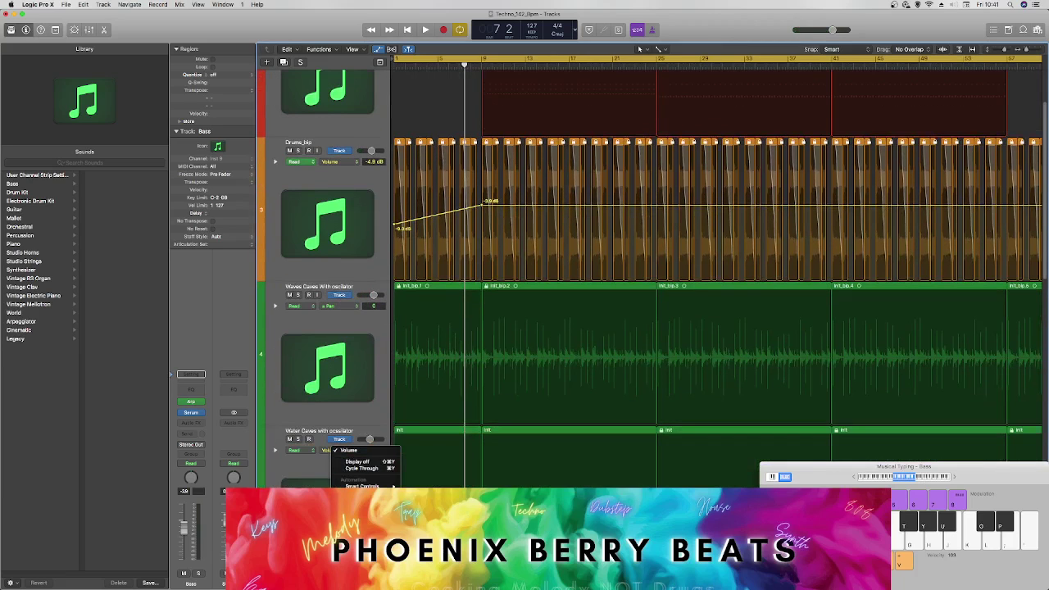
left_click(516, 462)
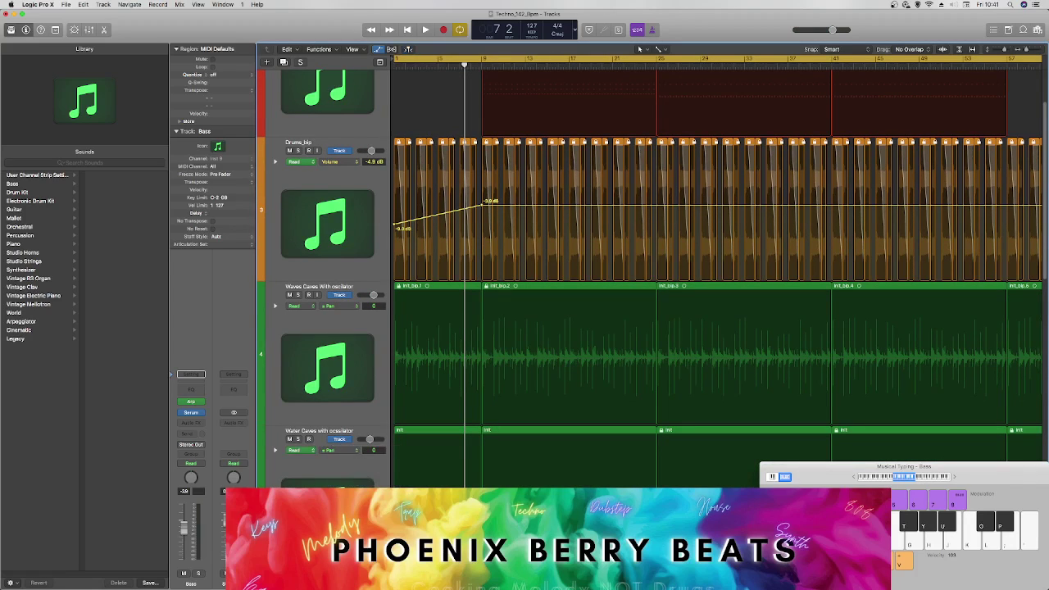
Step: Draw mirrored pan ramps on both Caves tracks, from strong opposite pans just after bar 1 to centre before bar 9, and audition them
left_click(484, 358)
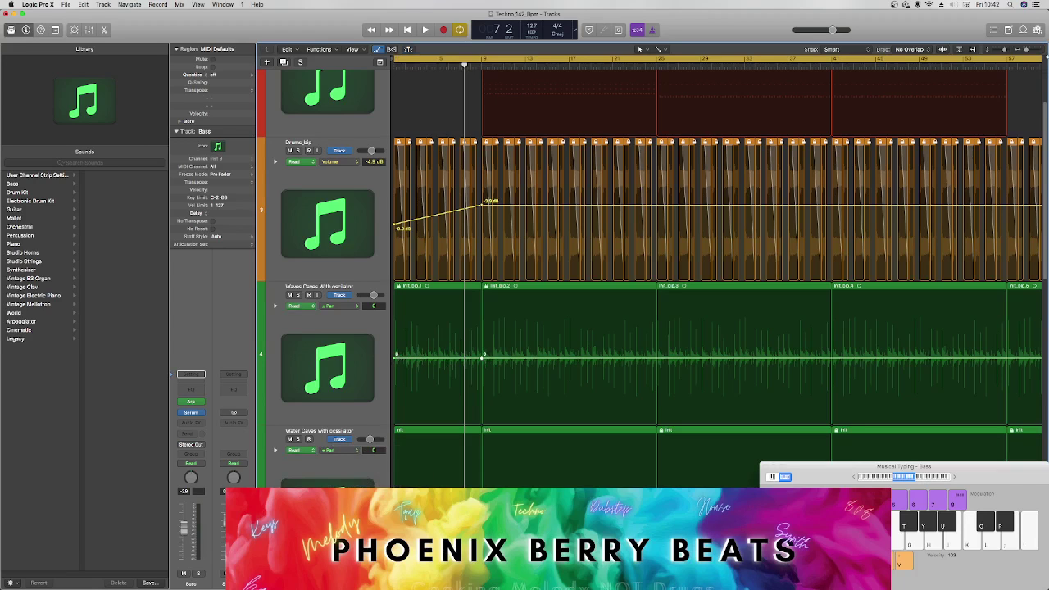
left_click(1024, 51)
key("Return")
key("space")
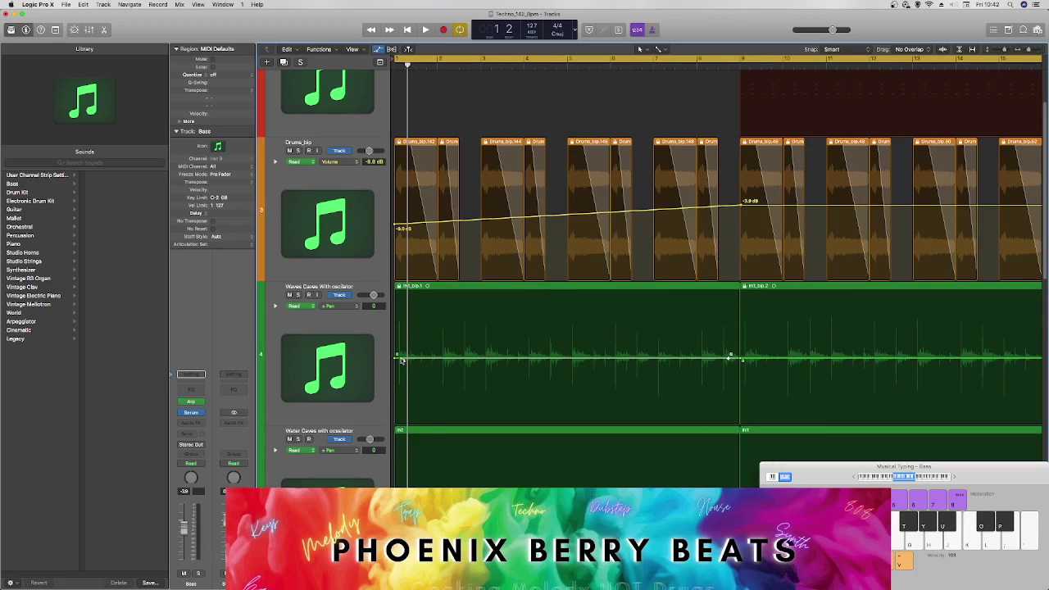
left_click_drag(401, 360, 401, 445)
key("space")
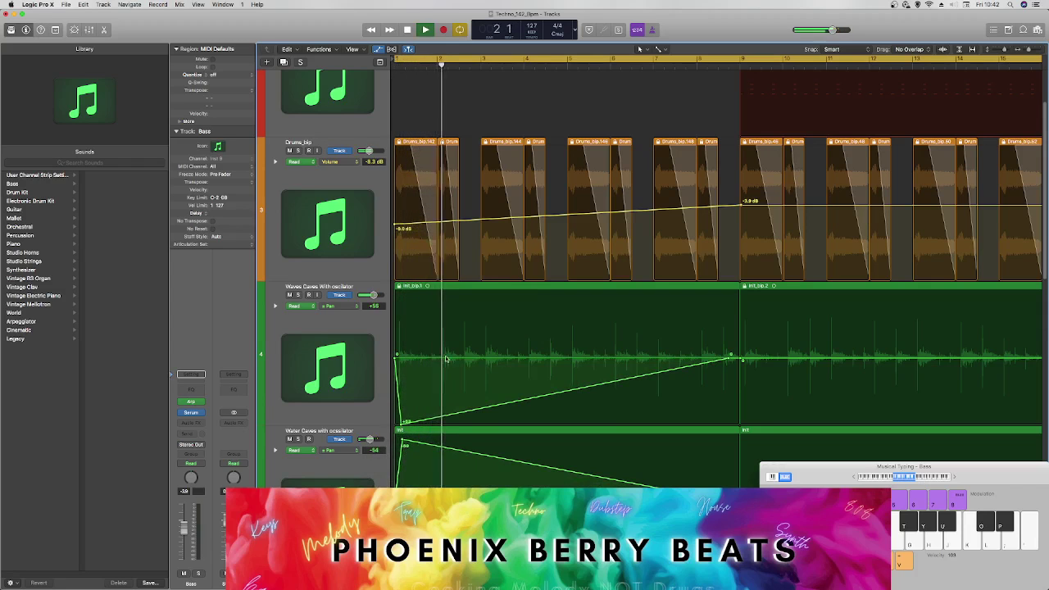
scroll(446, 361, "down", 5)
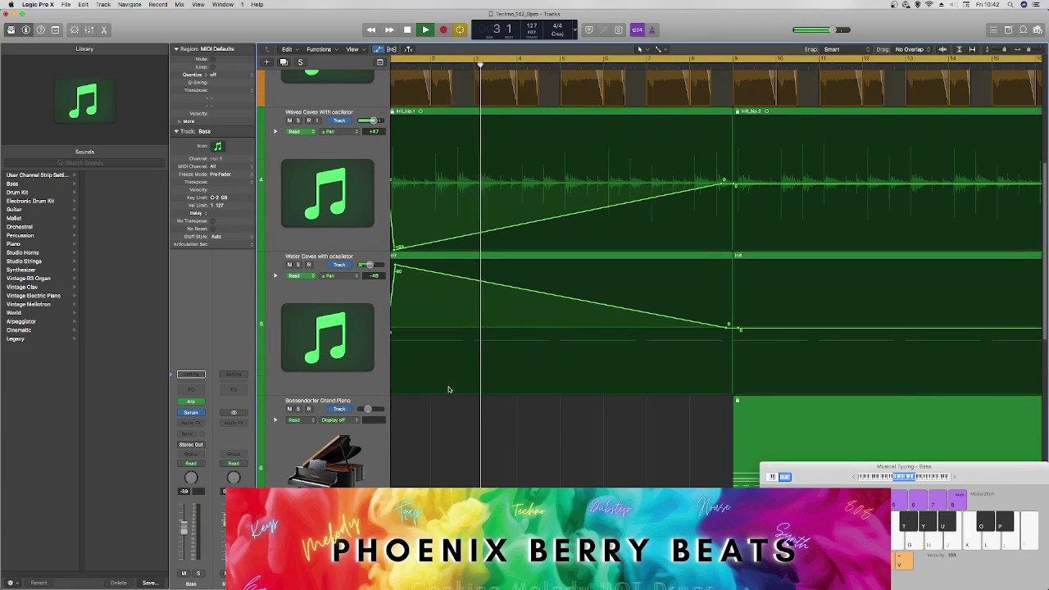
scroll(550, 345, "left", 1)
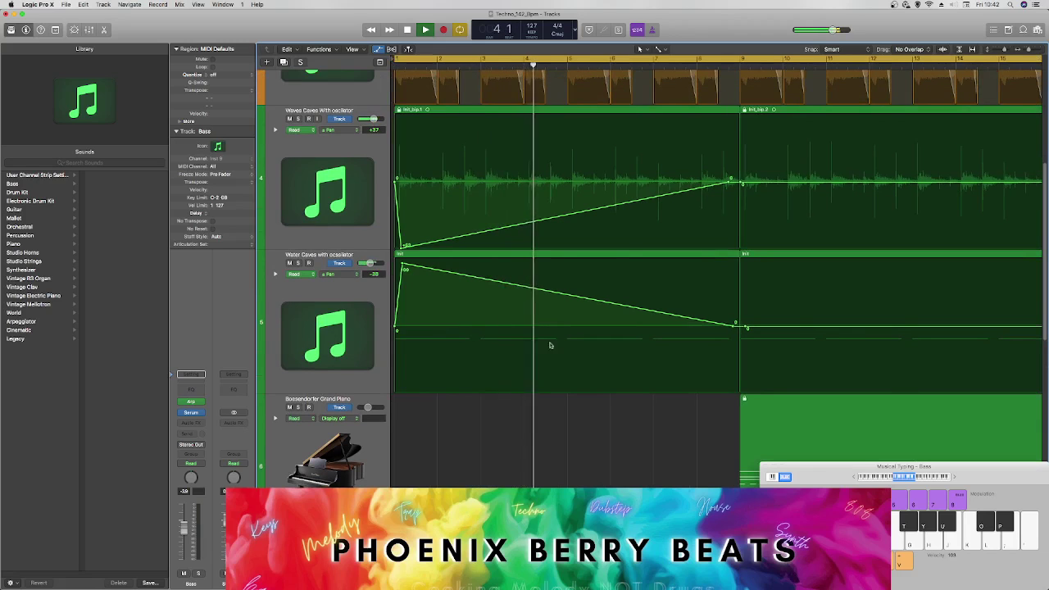
key("space")
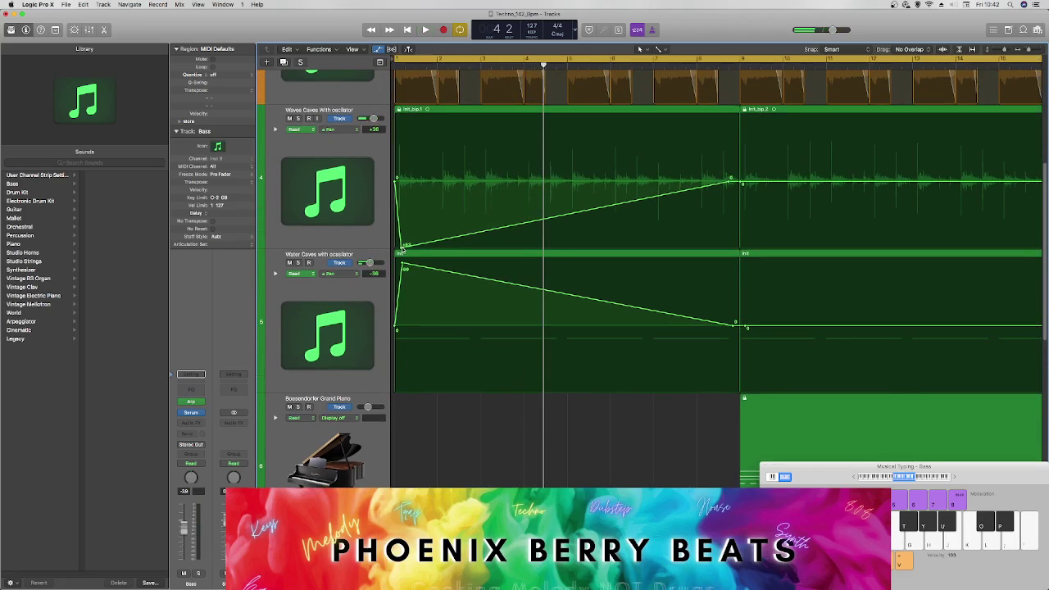
Step: Soften the opening pan points to about +38 on Waves Caves and -37 on Water Caves, align them just after bar 1, and audition
left_click_drag(401, 248, 402, 224)
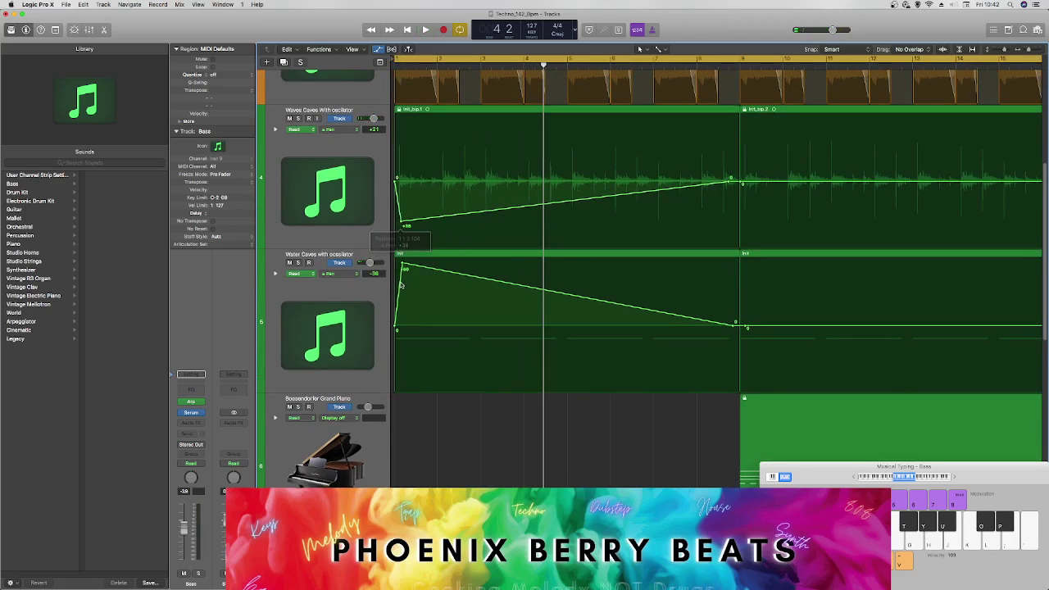
left_click_drag(403, 266, 404, 281)
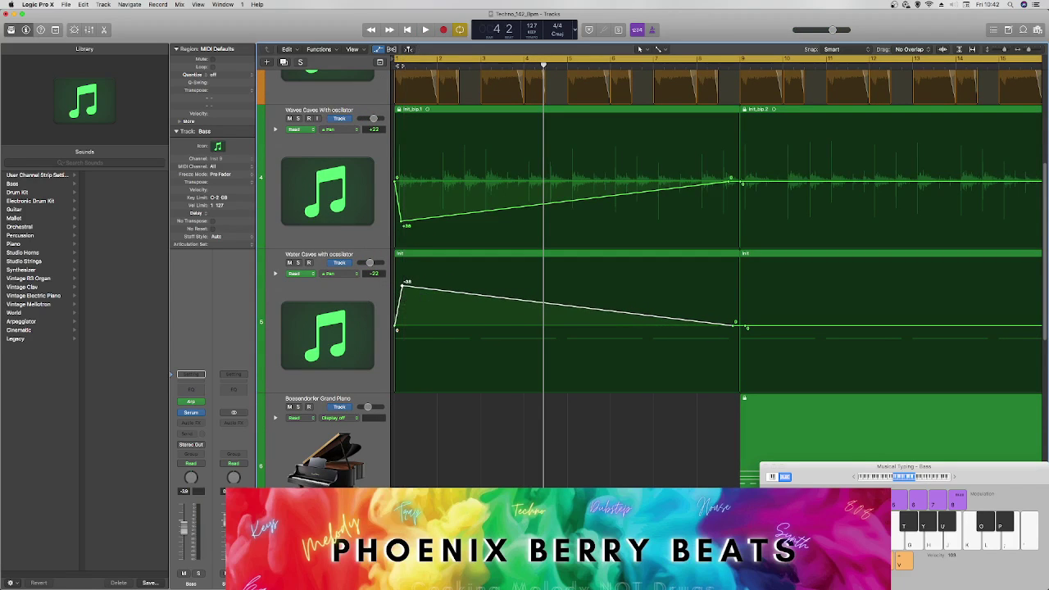
mouse_move(401, 66)
left_mouse_down()
mouse_move(416, 65)
mouse_move(403, 65)
left_mouse_up()
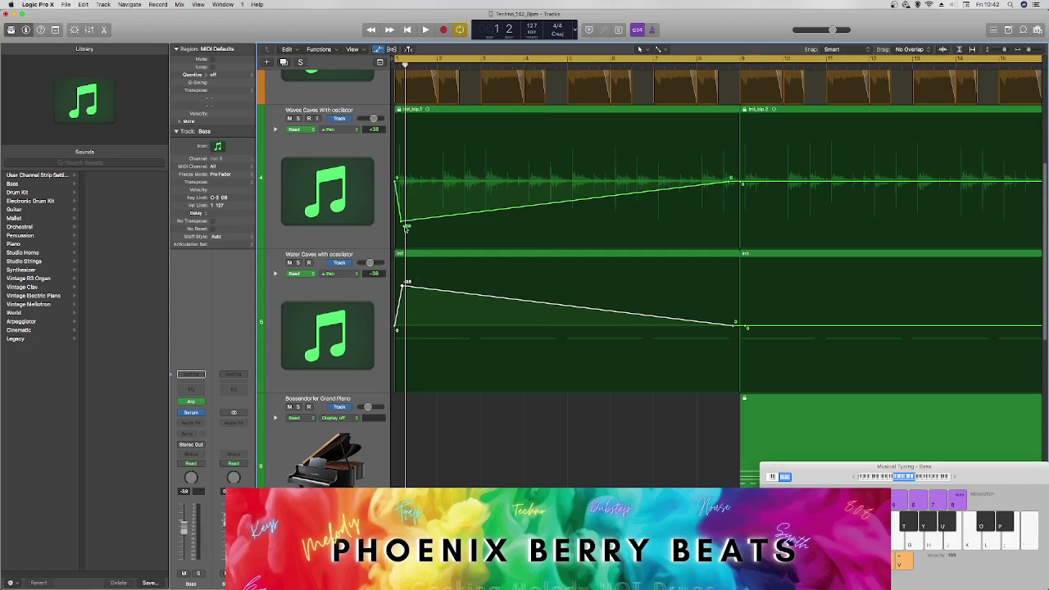
left_click_drag(405, 224, 405, 226)
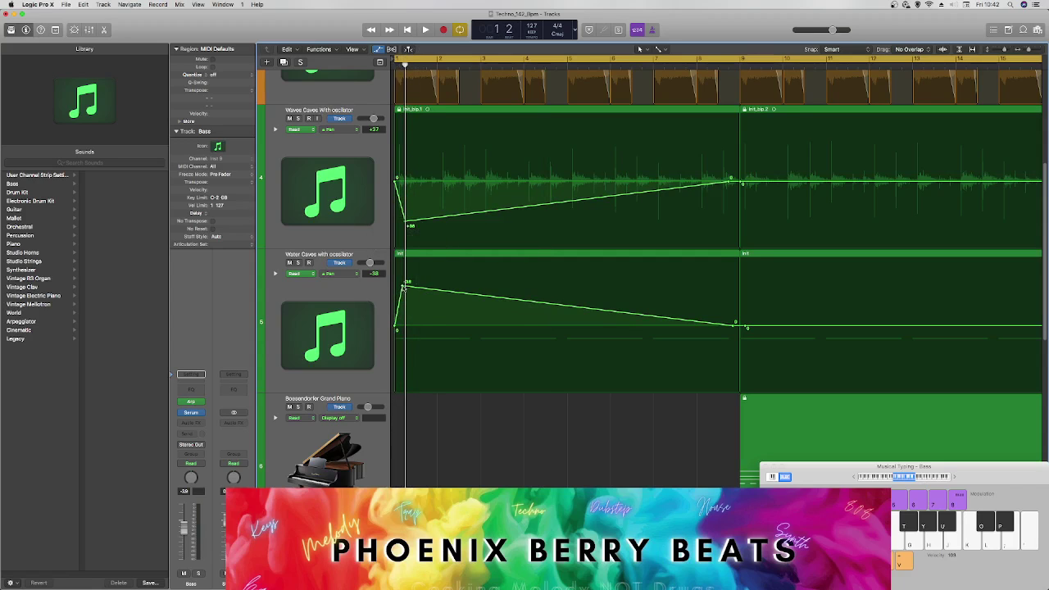
left_click_drag(402, 286, 407, 288)
key("space")
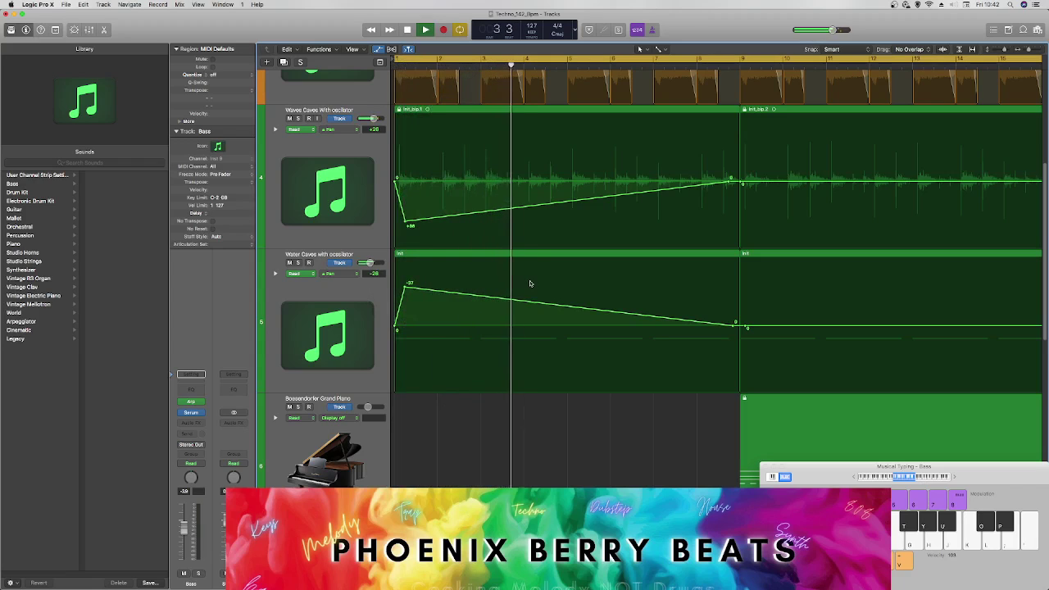
key("space")
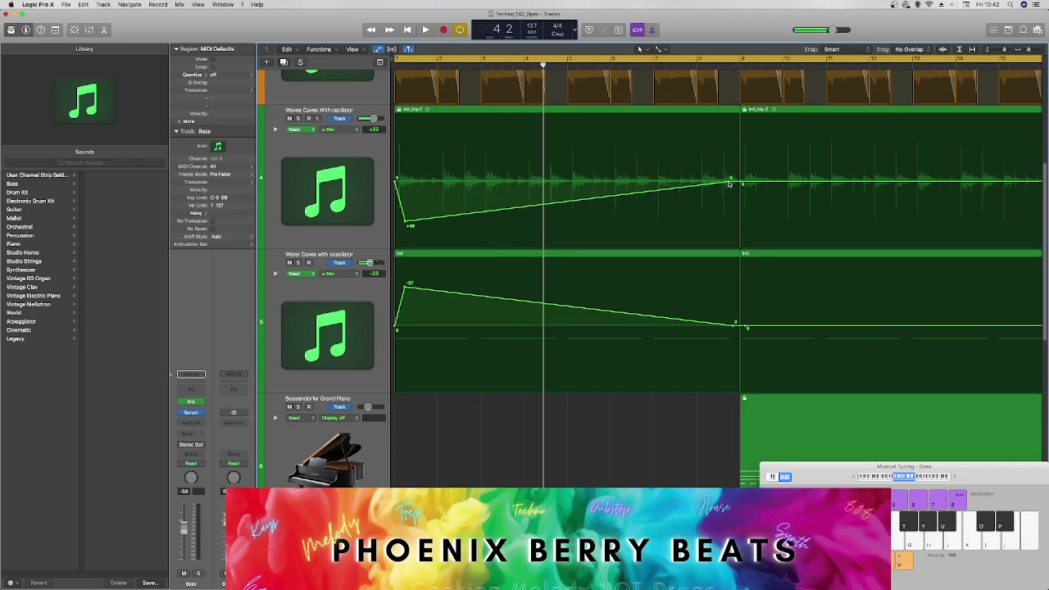
Step: Set the pan points just before bar 9 to -37 on Waves Caves and +37 on Water Caves, then play the crossing pans
left_click_drag(728, 183, 731, 143)
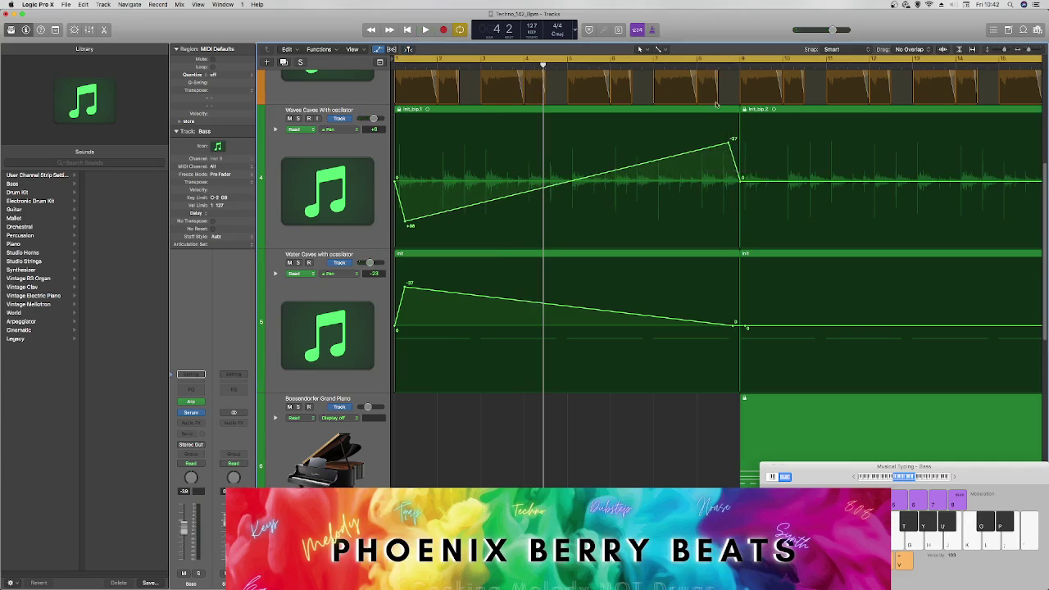
left_click(728, 65)
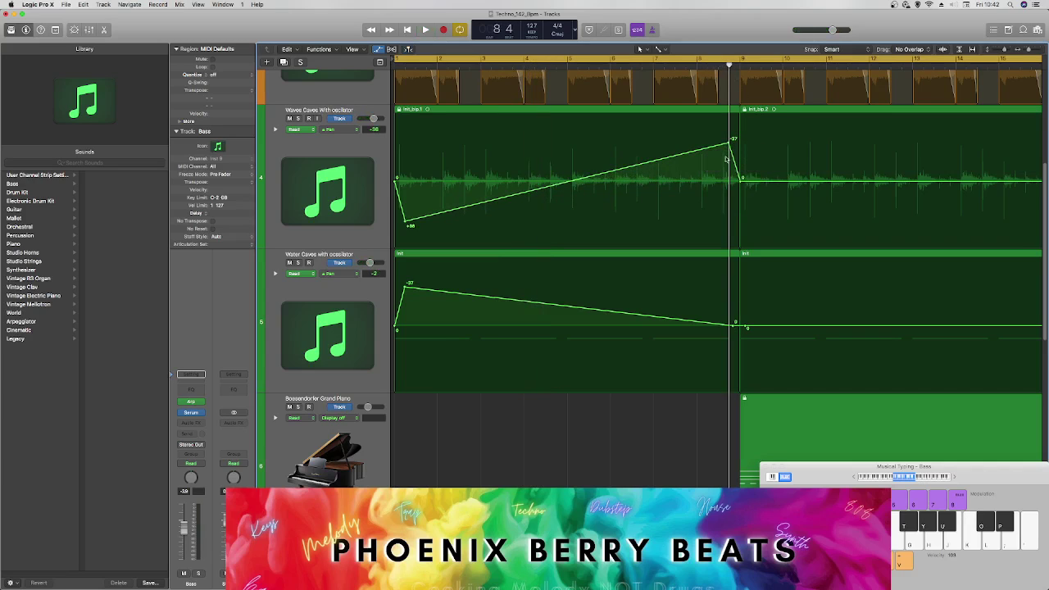
left_click_drag(733, 328, 732, 368)
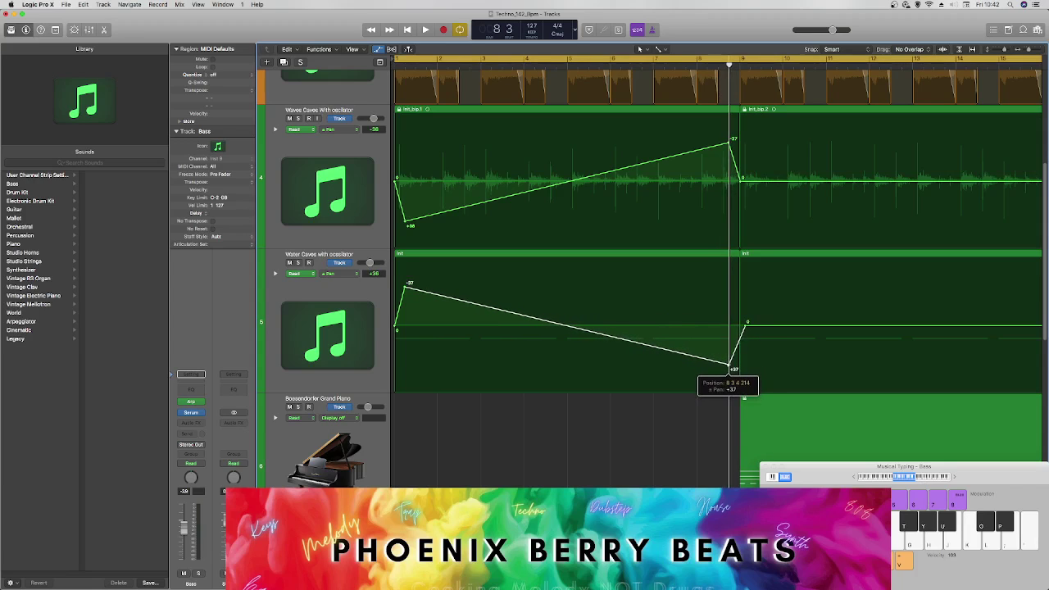
key("space")
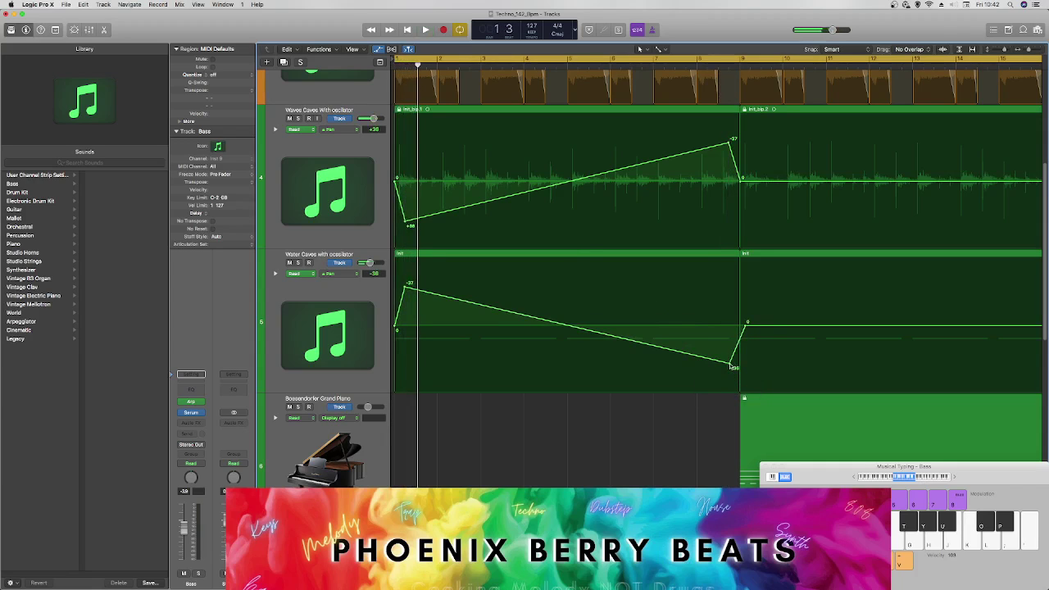
key("space")
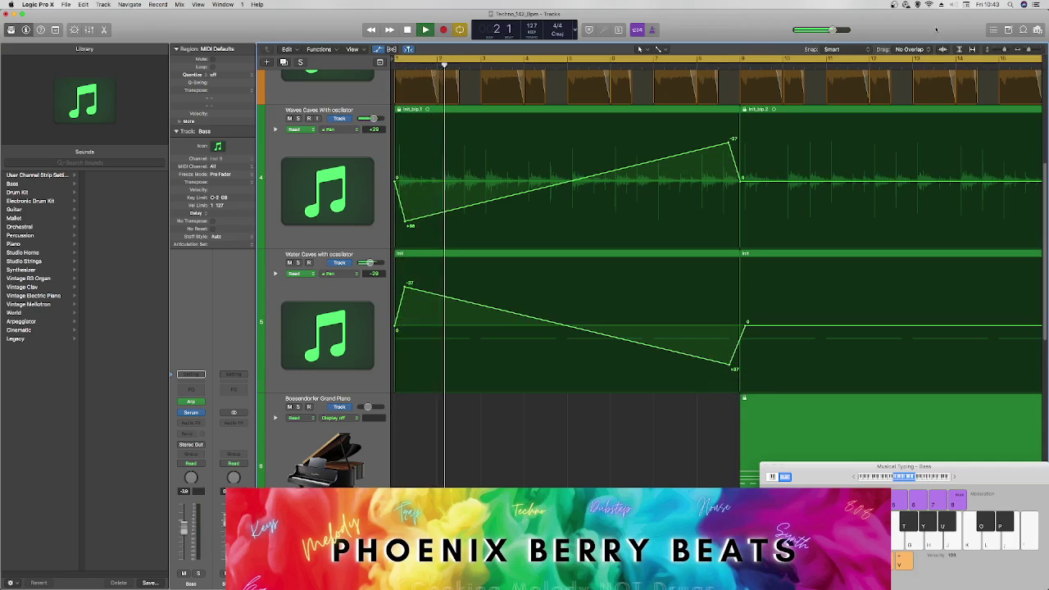
Step: Hide the track automation and play the opening section past bar 9
scroll(1004, 54, "up", 3)
left_click(1004, 54)
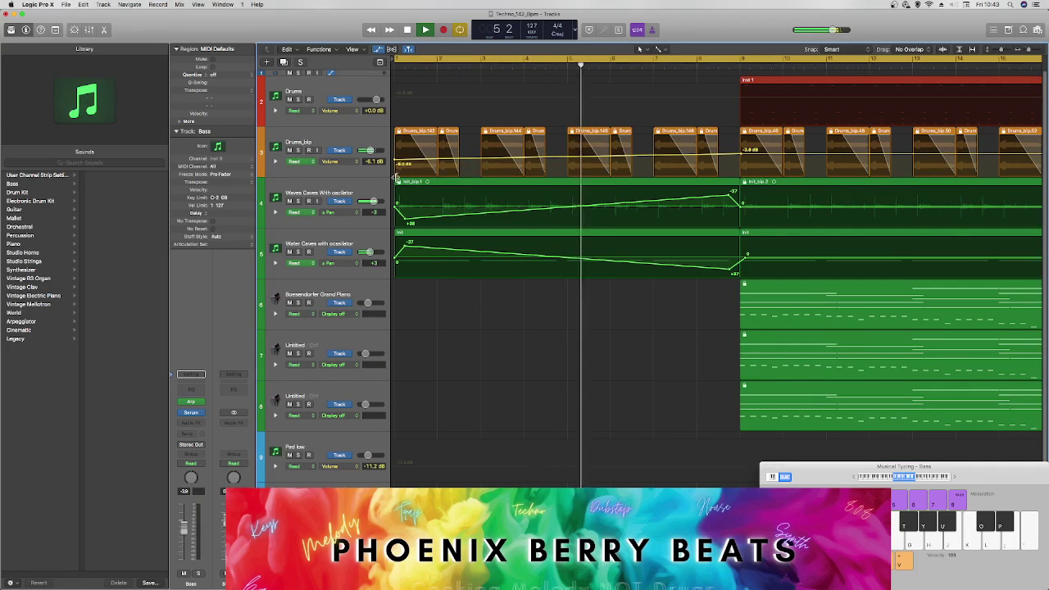
left_click(377, 51)
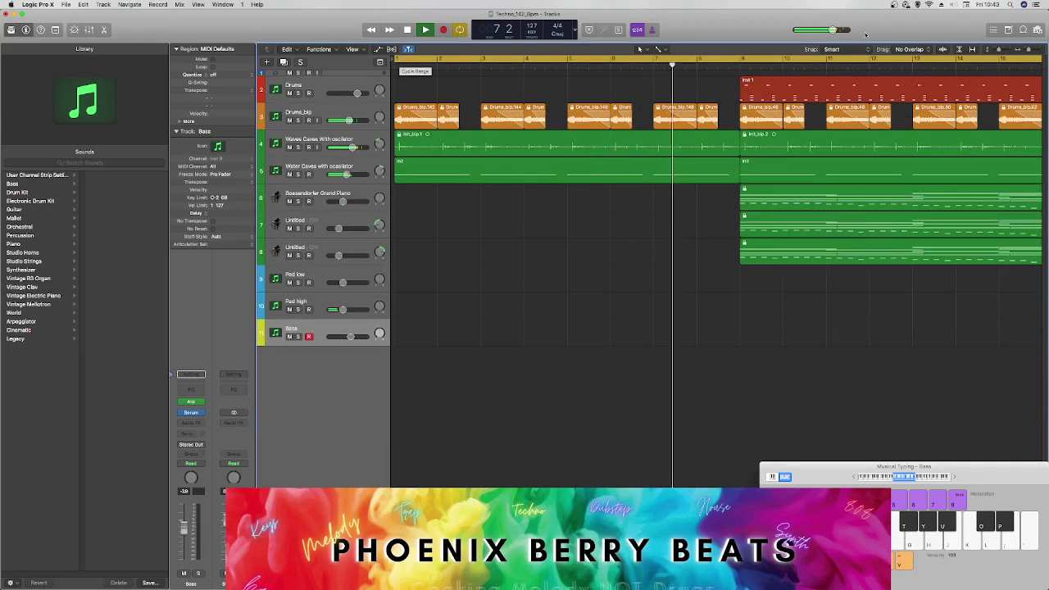
left_click_drag(1025, 50, 1017, 51)
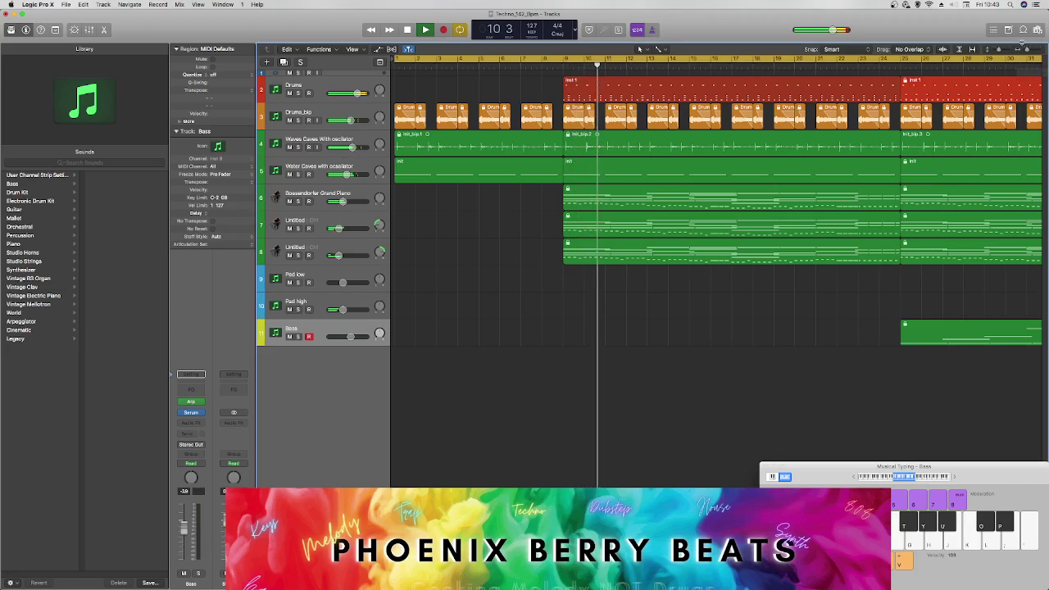
key("space")
Step: Move all regions on the Boesendorfer piano, both Untitled and both Pad tracks 16 bars later, so the piano starts at bar 25
mouse_move(1026, 51)
left_mouse_down()
mouse_move(1004, 54)
mouse_move(1021, 54)
left_mouse_up()
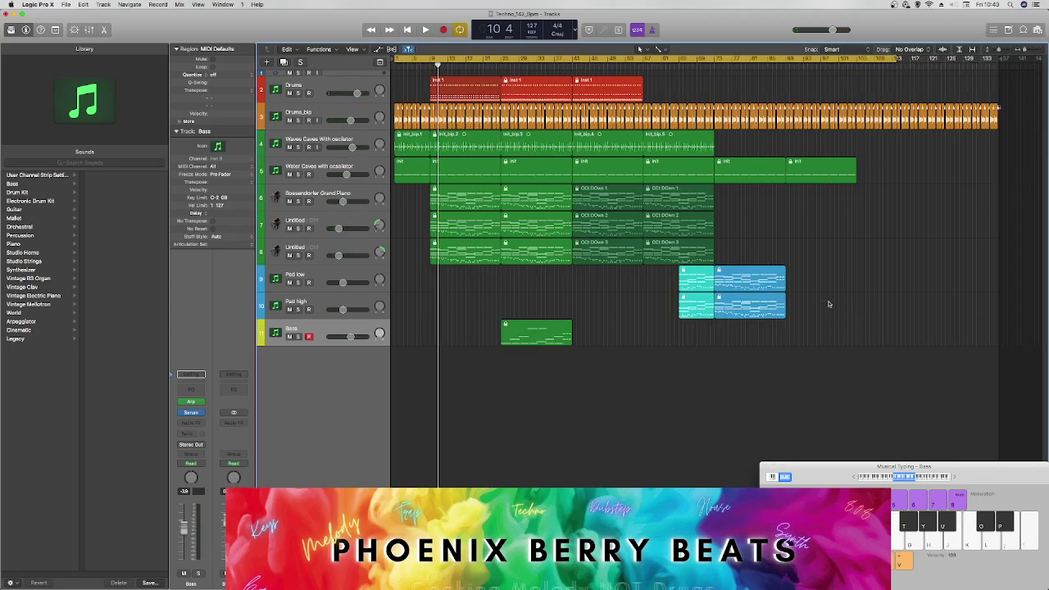
left_click_drag(844, 305, 537, 194)
right_click(467, 197)
key("Escape")
right_click(537, 194)
left_click(547, 201)
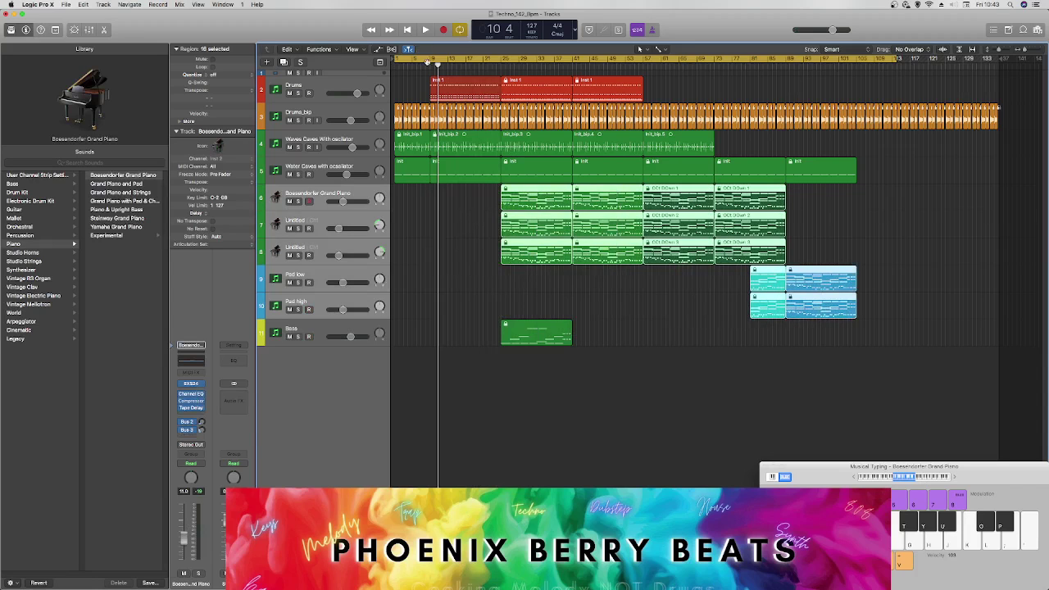
Step: Play from bar 9, slightly lower the Waves Caves and Water Caves track volumes, and select the Water Caves track
left_click(429, 64)
key("space")
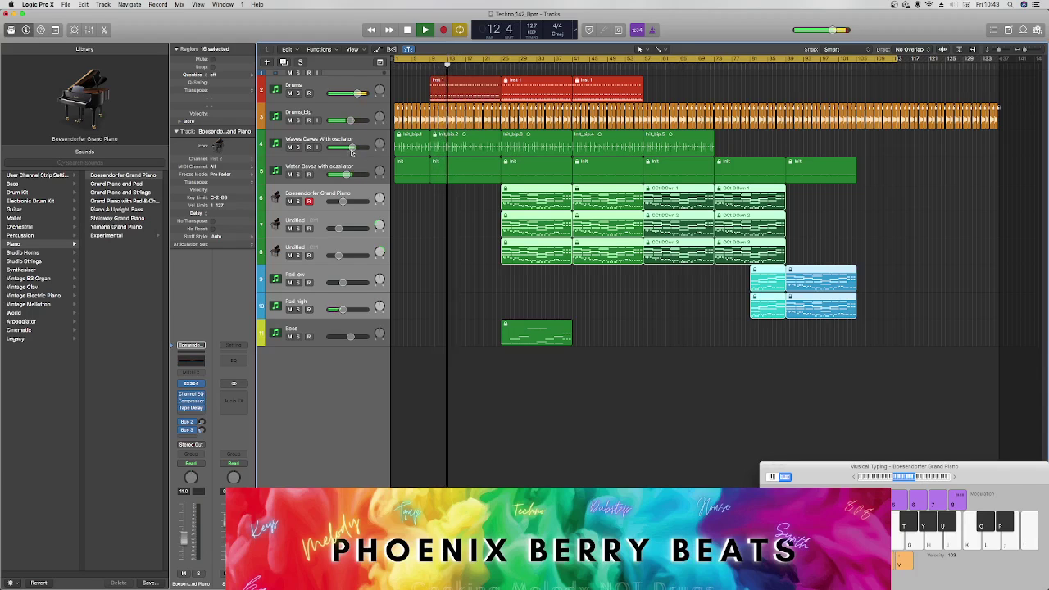
left_click_drag(329, 176, 342, 176)
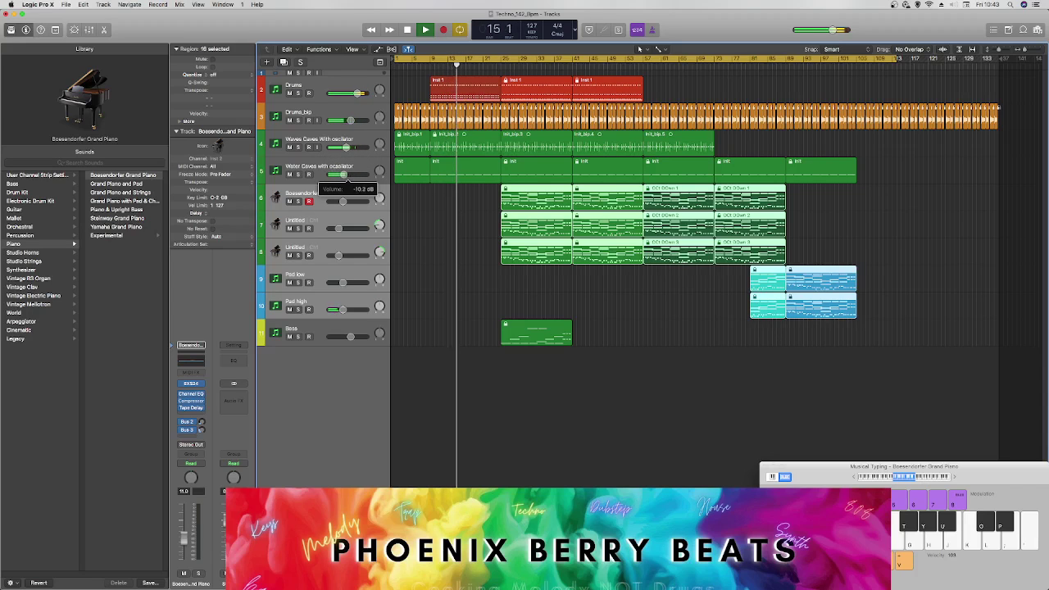
left_click_drag(347, 147, 358, 147)
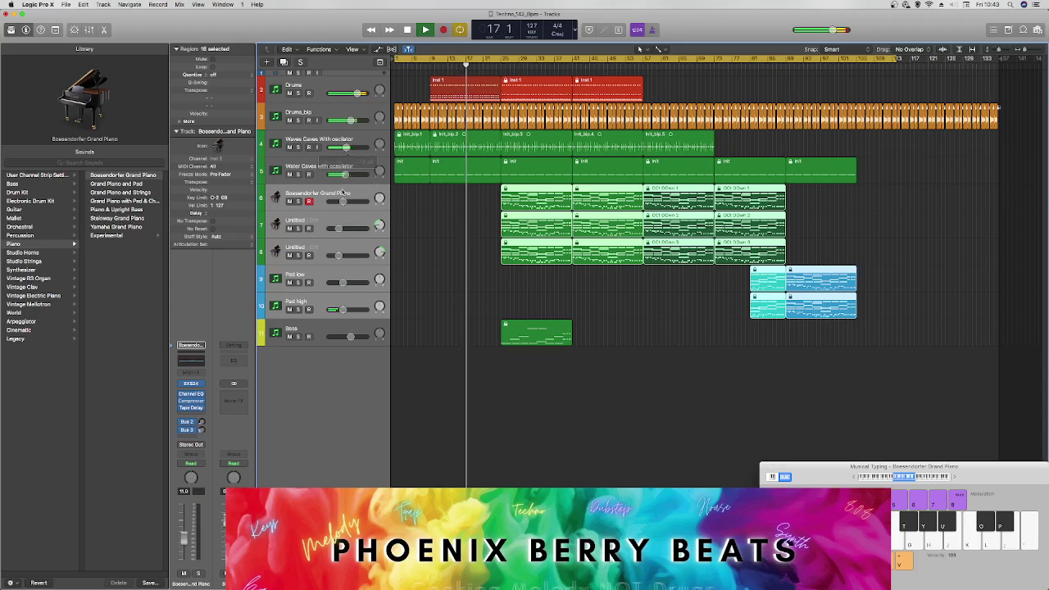
left_click(323, 168)
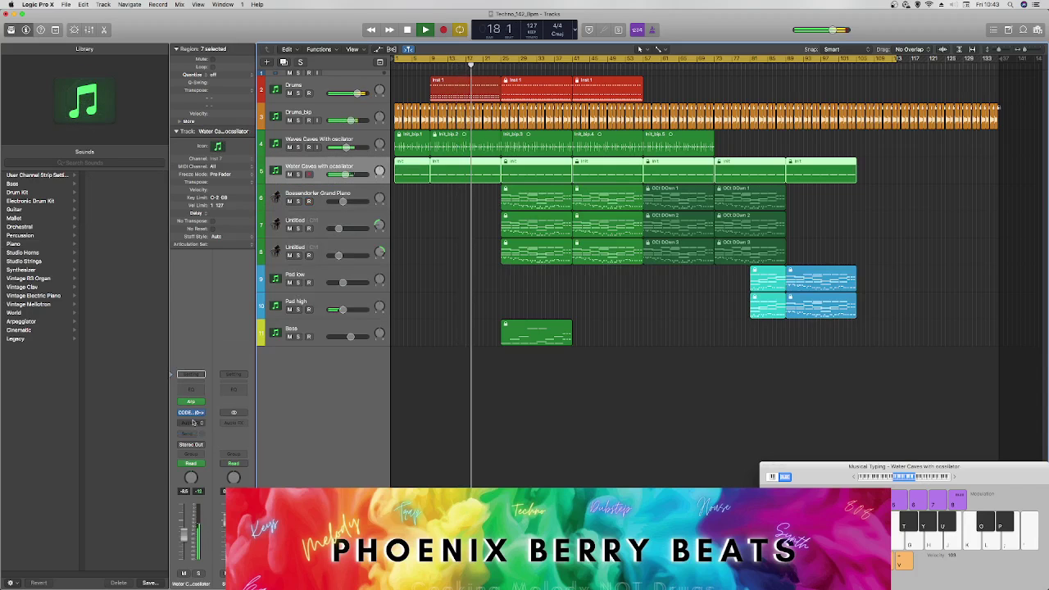
Step: Try loading a stereo Pro-Q 3 on the Water Caves track, closing the FabFilter page in Chrome, and remove the plug-in again
left_click(192, 425)
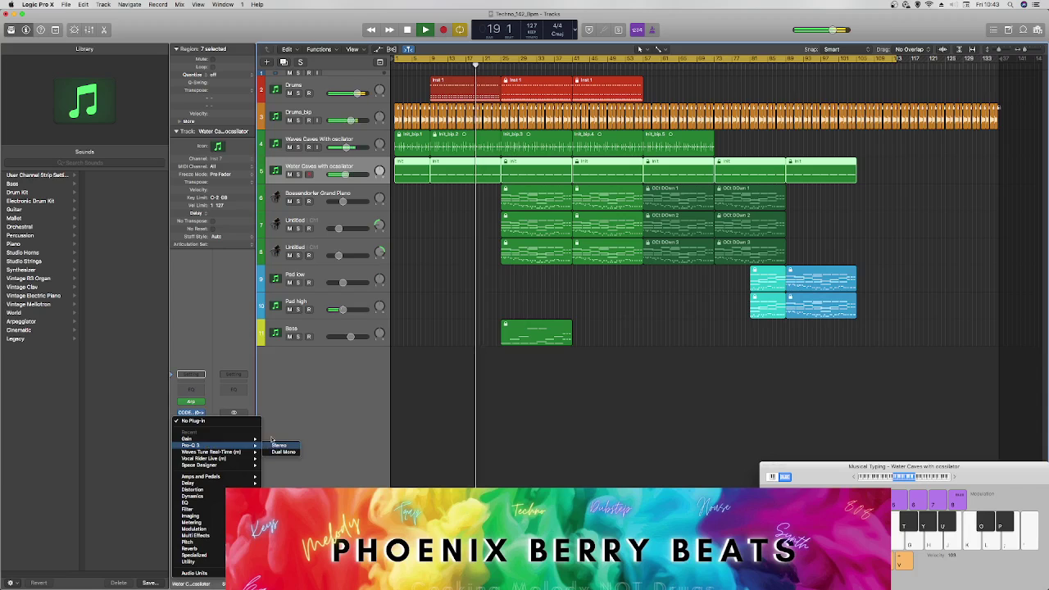
key("super+Tab")
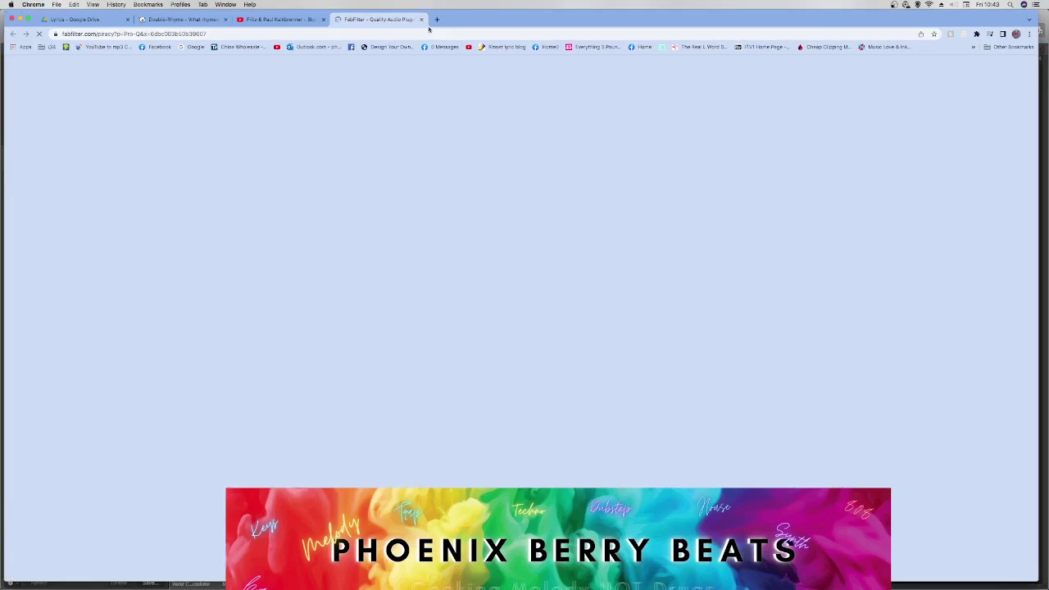
left_click(421, 18)
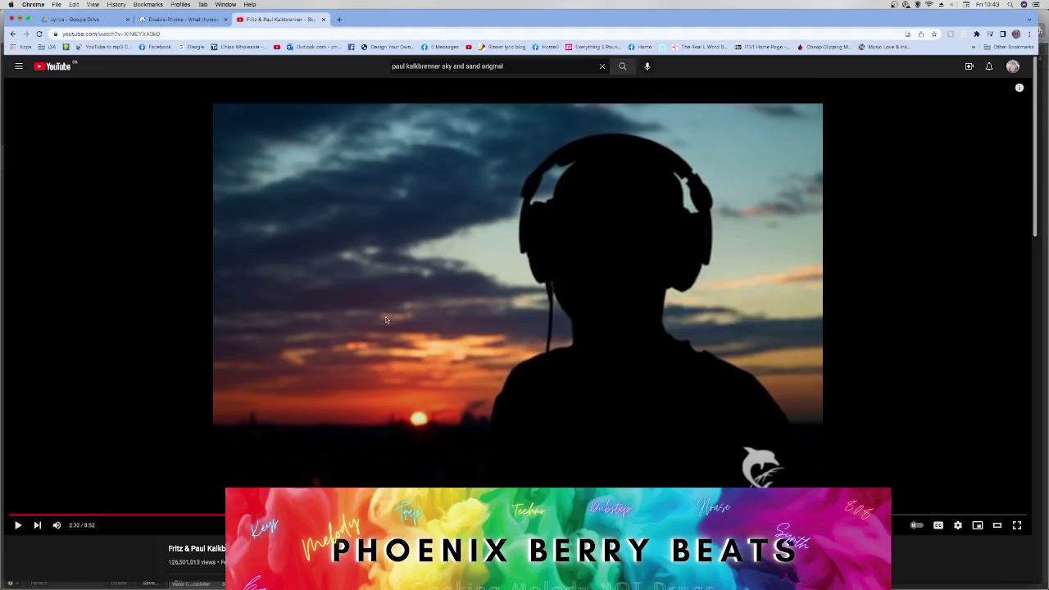
key("super+m")
left_click(313, 273)
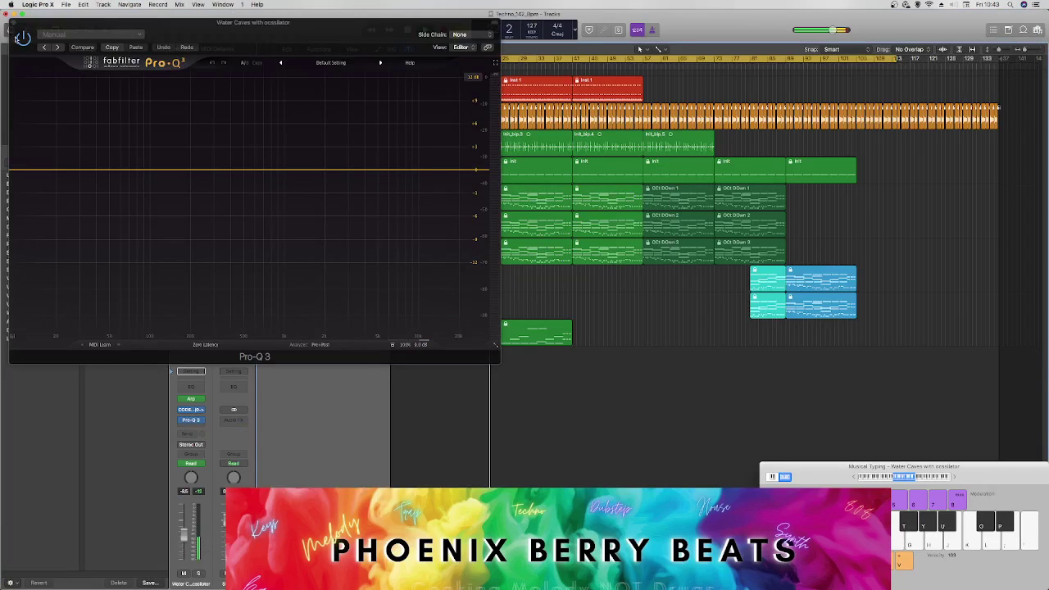
left_click(13, 23)
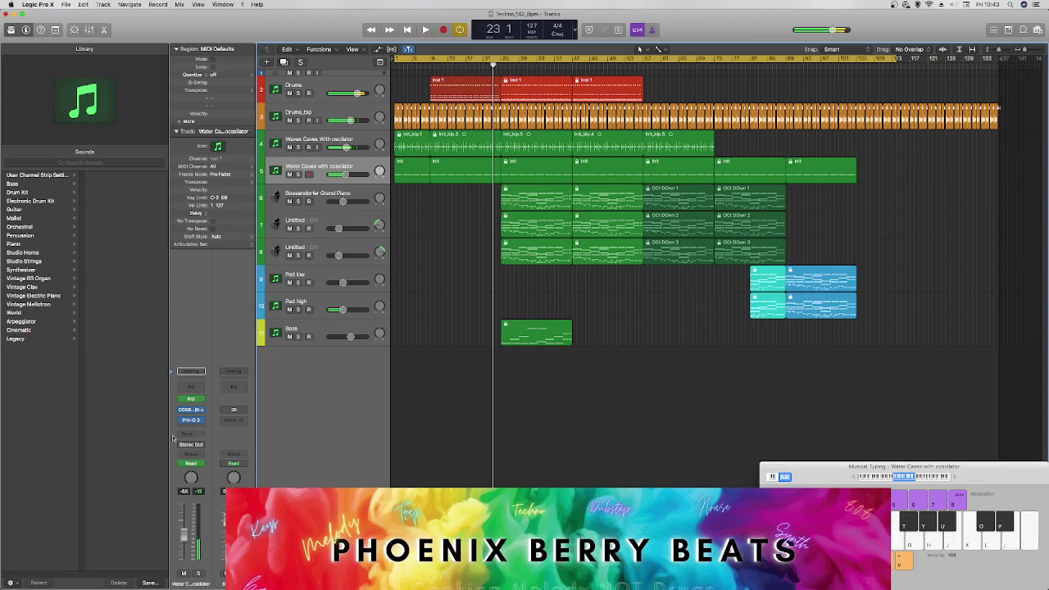
left_click(202, 420)
left_click(196, 428)
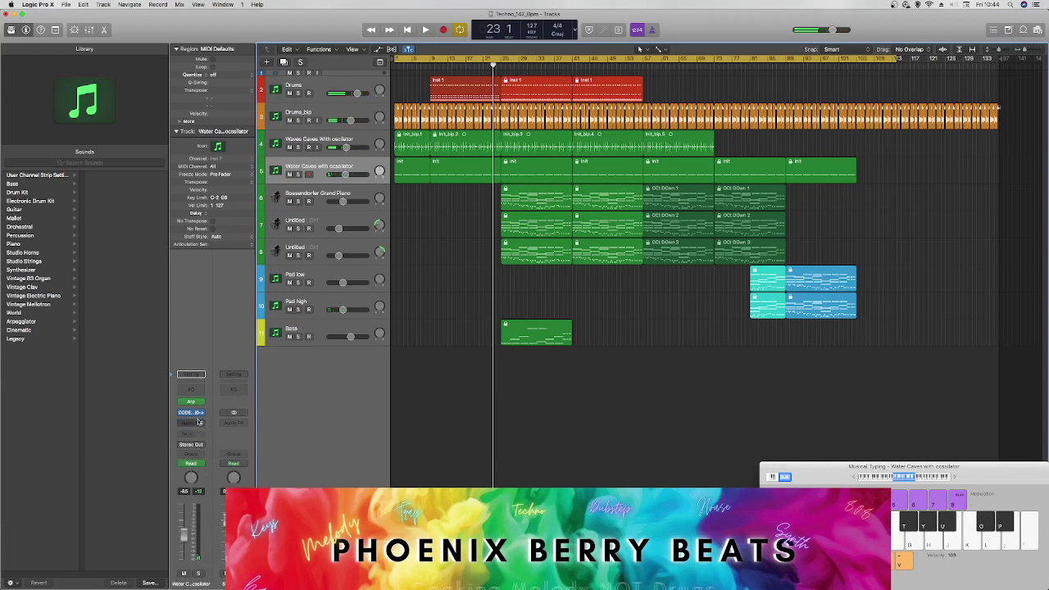
Step: Load a stereo Pro-Q 3 on the Water Caves track and add a High Cut band at about 6.1 kHz
left_click(197, 423)
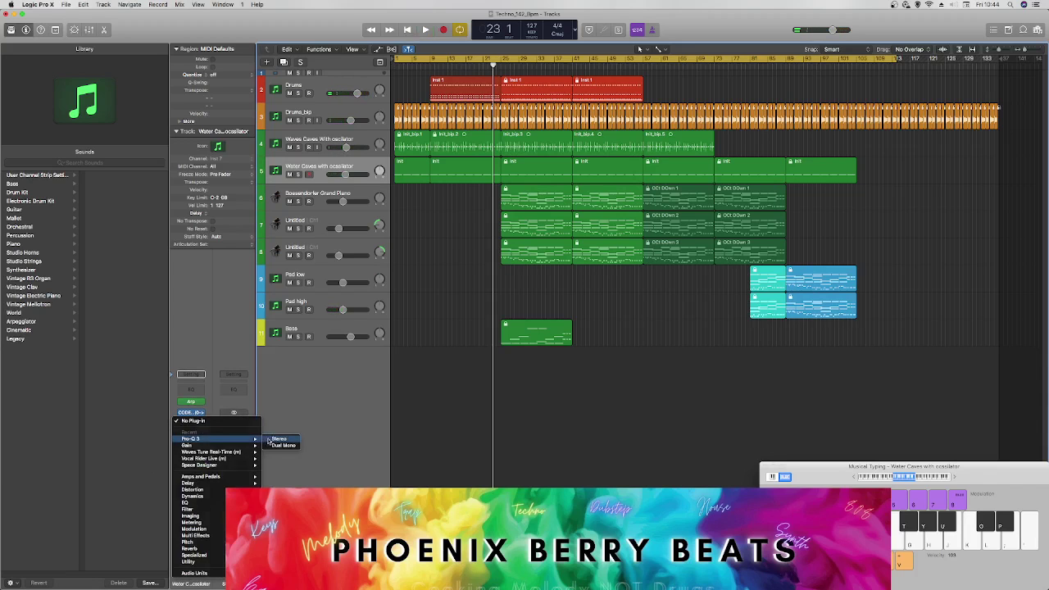
left_click(277, 440)
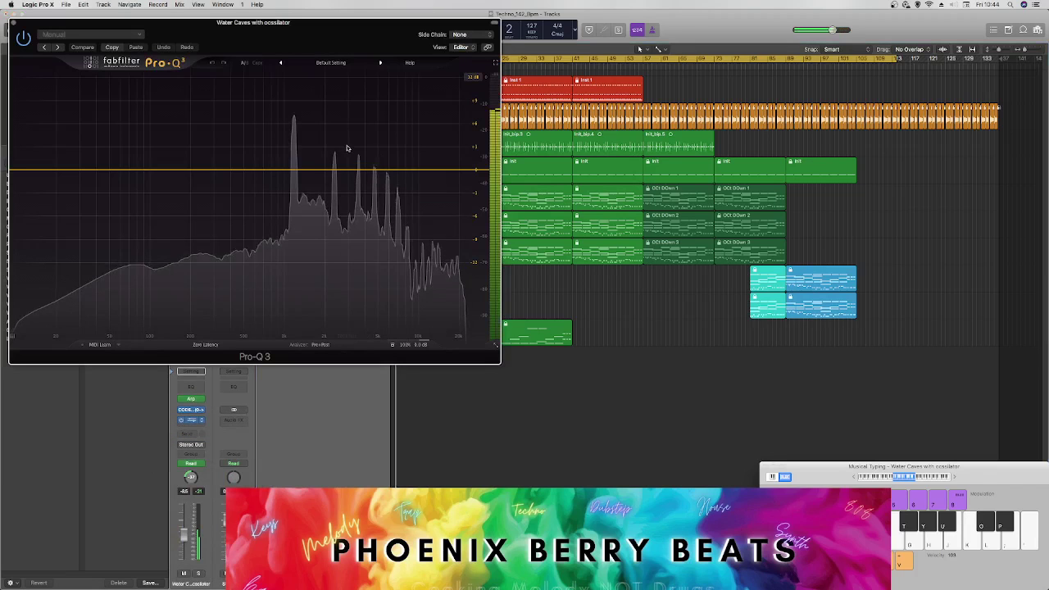
left_click_drag(382, 170, 375, 170)
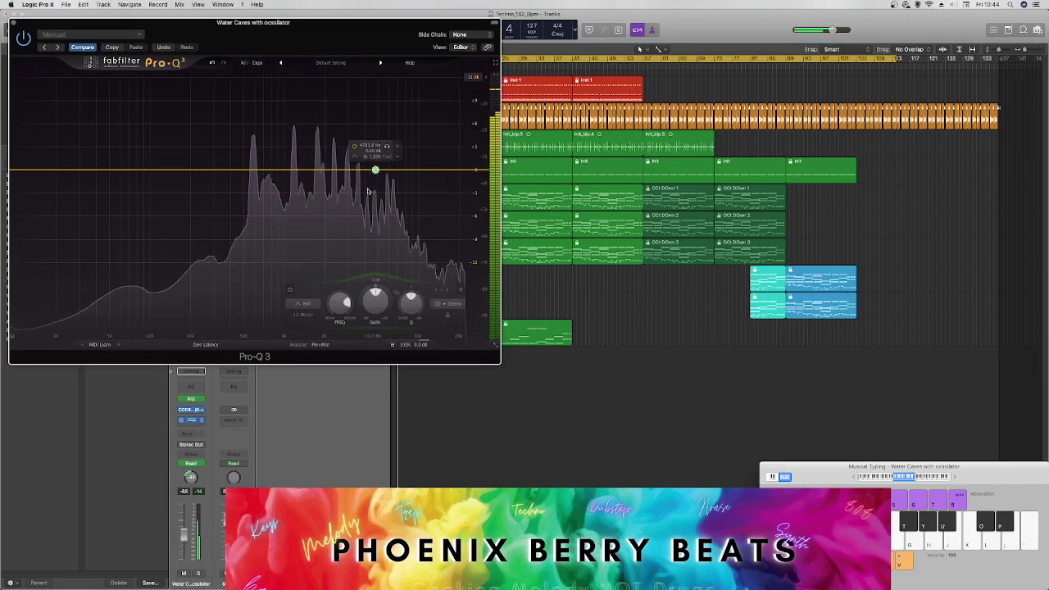
left_click(304, 303)
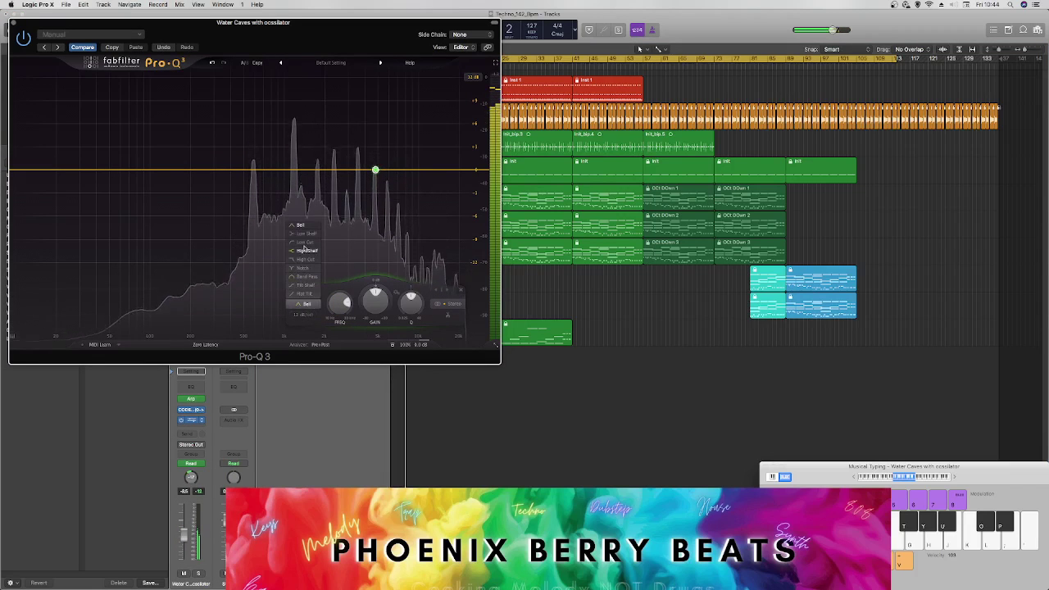
left_click(305, 259)
mouse_move(375, 170)
left_mouse_down()
mouse_move(344, 170)
mouse_move(390, 164)
left_mouse_up()
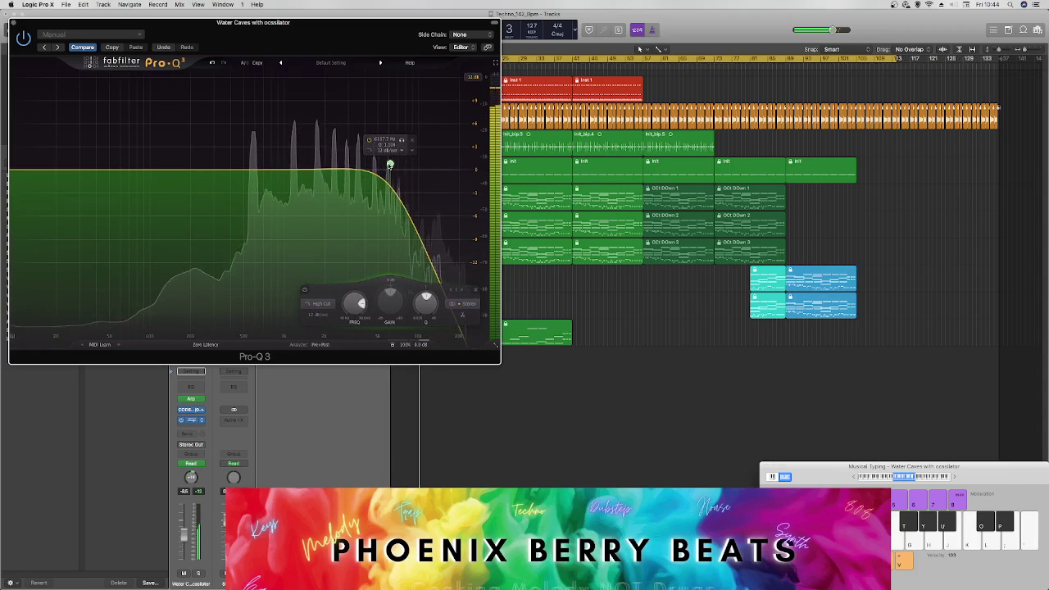
left_click(13, 23)
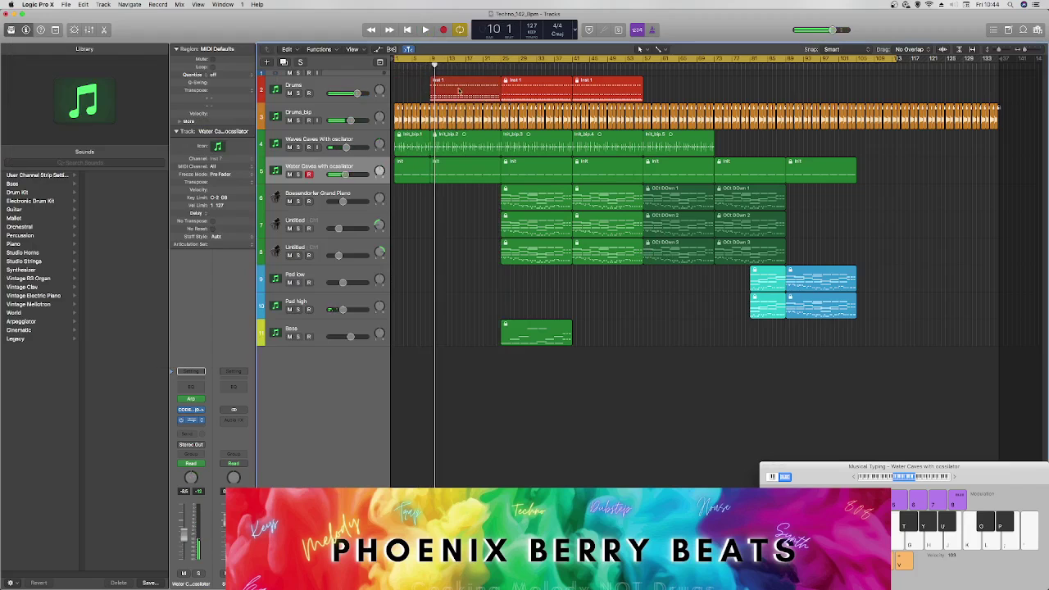
Step: Move the second and third Drums regions to start at bar 57 and copy the first Drums region to bar 25
left_click(463, 91)
mouse_move(675, 88)
left_mouse_down()
mouse_move(514, 81)
mouse_move(662, 91)
left_mouse_up()
right_click(513, 81)
left_click(522, 91)
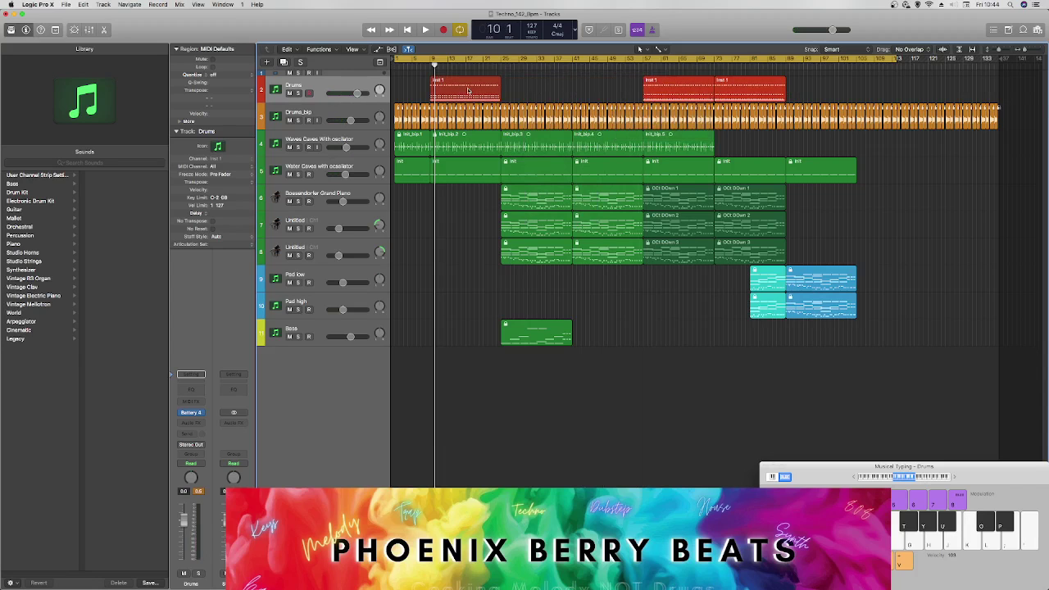
left_click_drag(470, 91, 588, 90)
Step: Open the first Drums region in the Piano Roll and delete all of its C2 notes
double_click(483, 88)
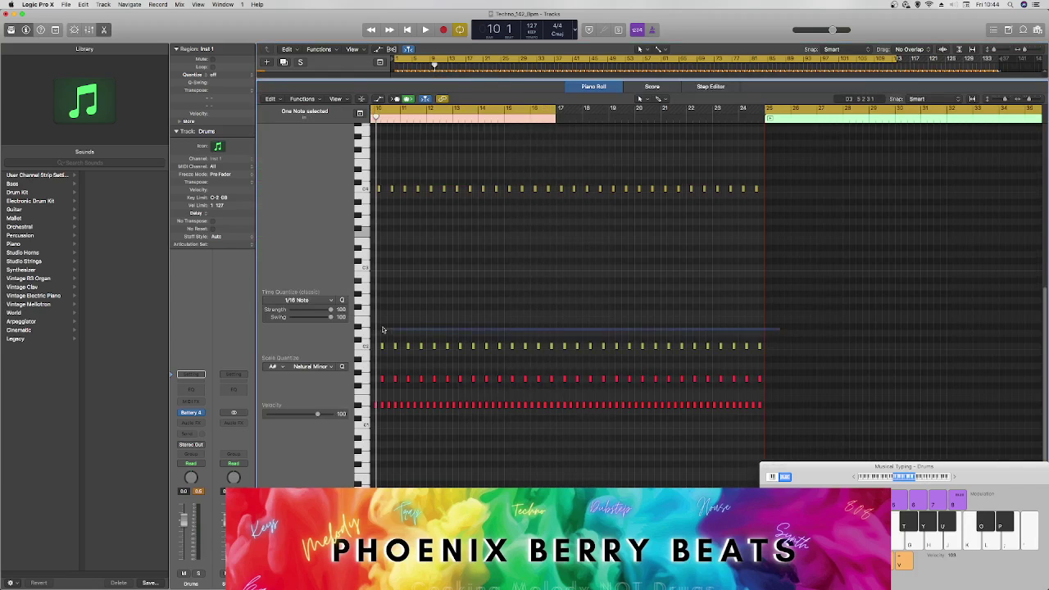
left_click(364, 345)
key("Delete")
Step: Play the drums and set the cycle range to bars 9 to 25, spanning the open Inst 1 region
key("space")
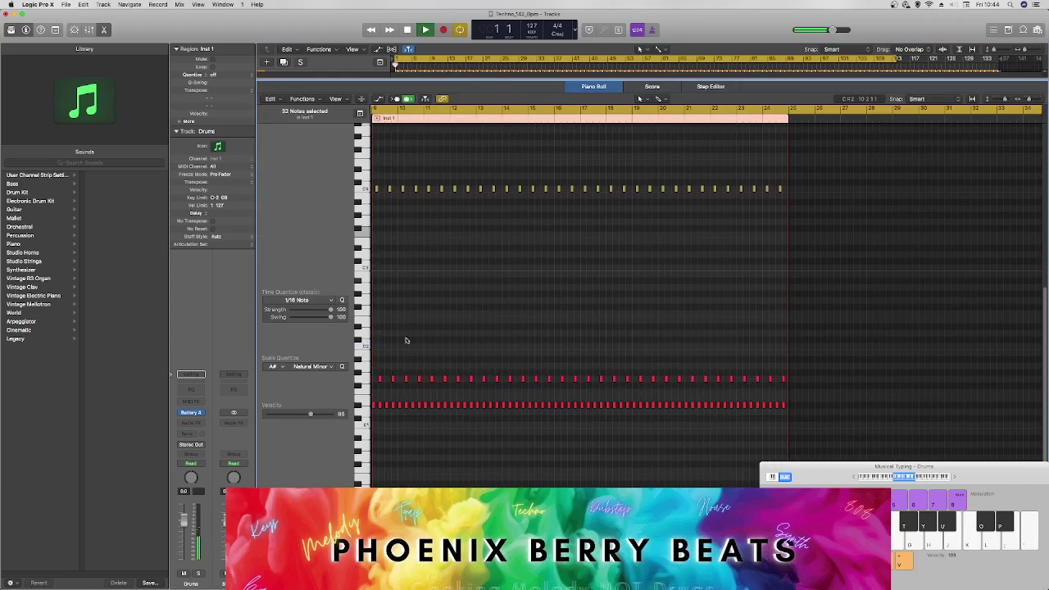
scroll(415, 388, "left", 5)
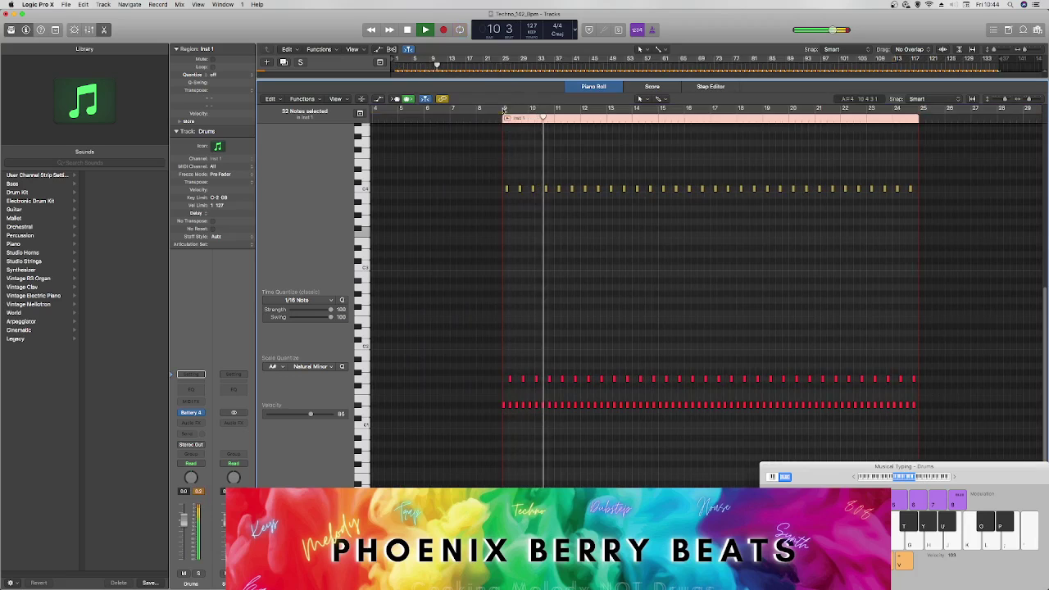
left_click_drag(504, 108, 915, 132)
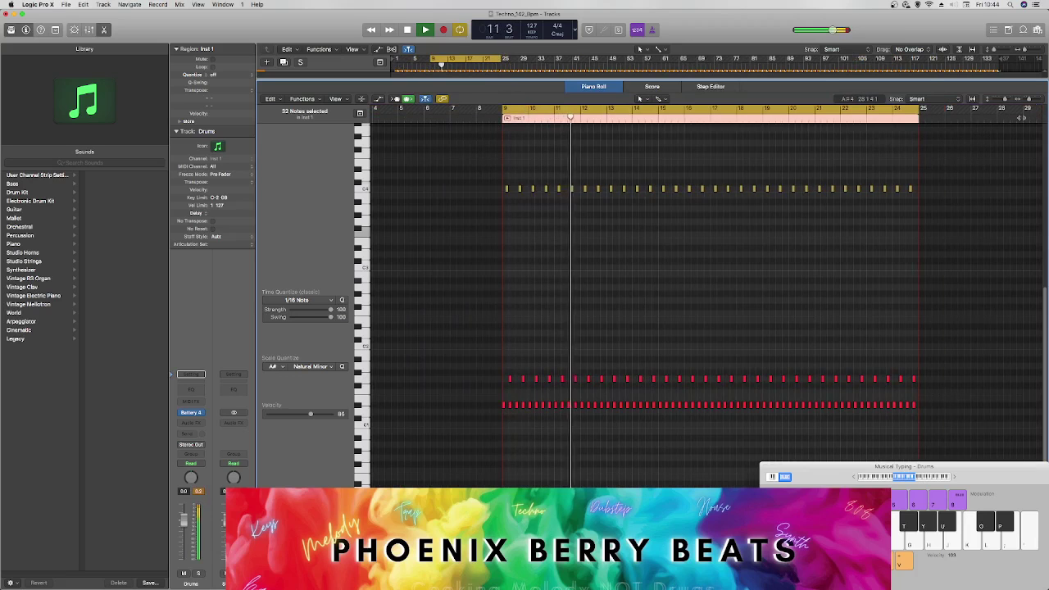
Step: Select the whole row of G1 notes in the Inst 1 region, transpose it down to F1 and audition it
left_click_drag(1030, 100, 1039, 98)
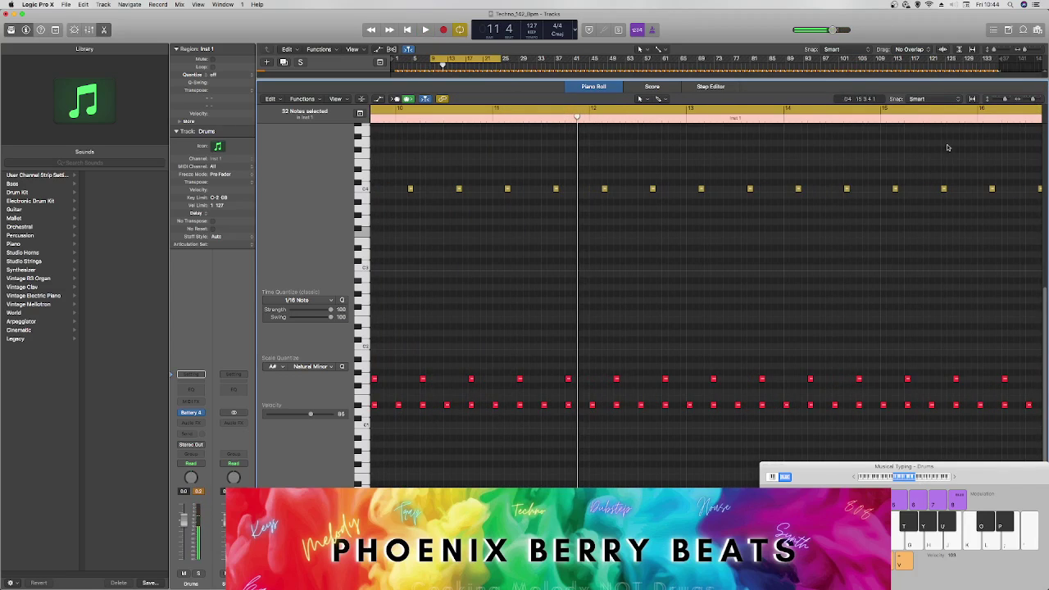
left_click_drag(762, 371, 1046, 372)
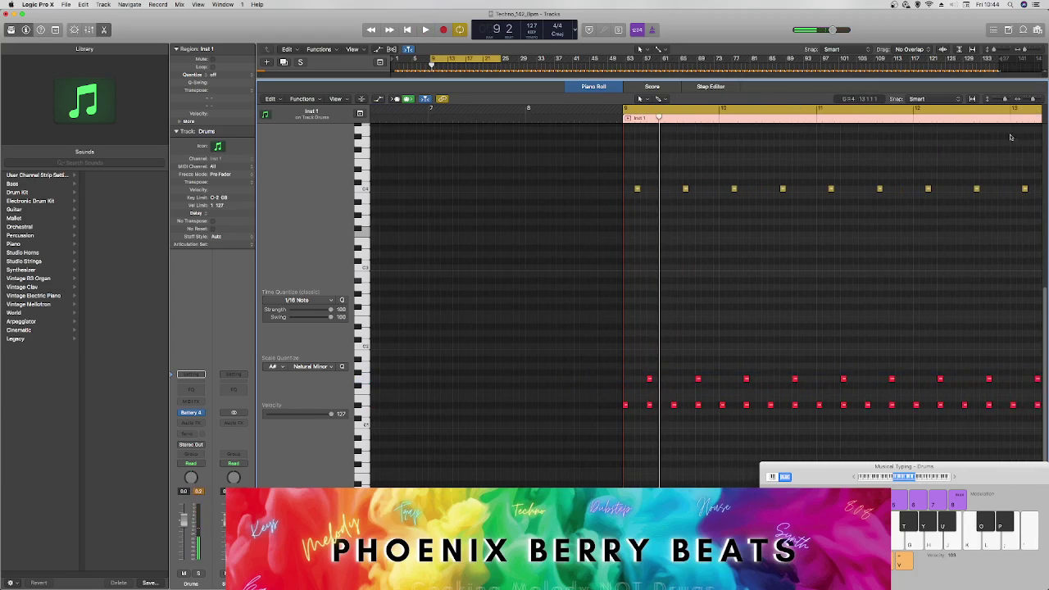
left_click_drag(1031, 102, 1004, 99)
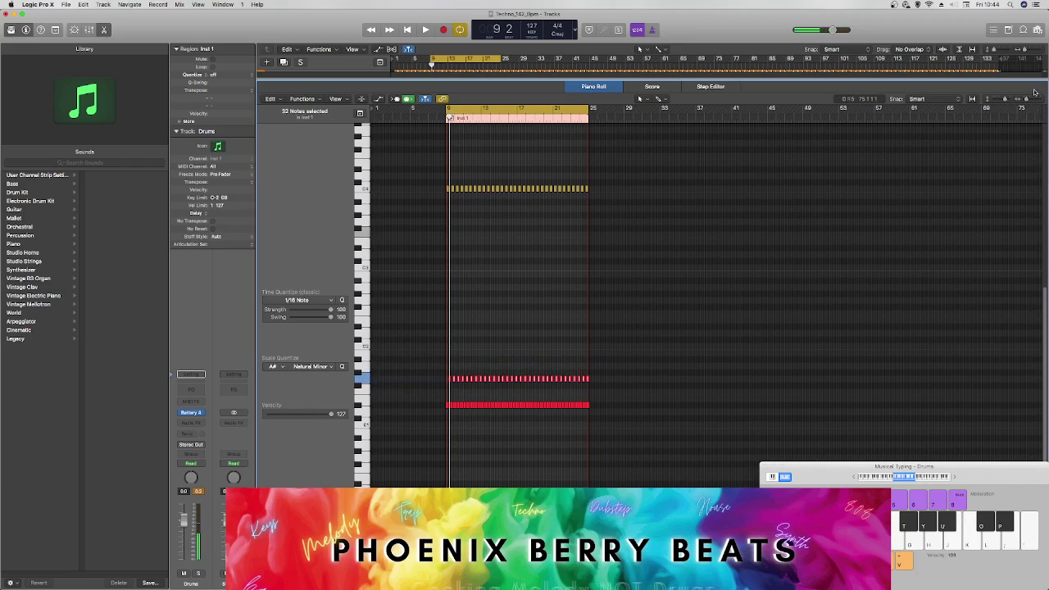
left_click_drag(1027, 100, 1043, 99)
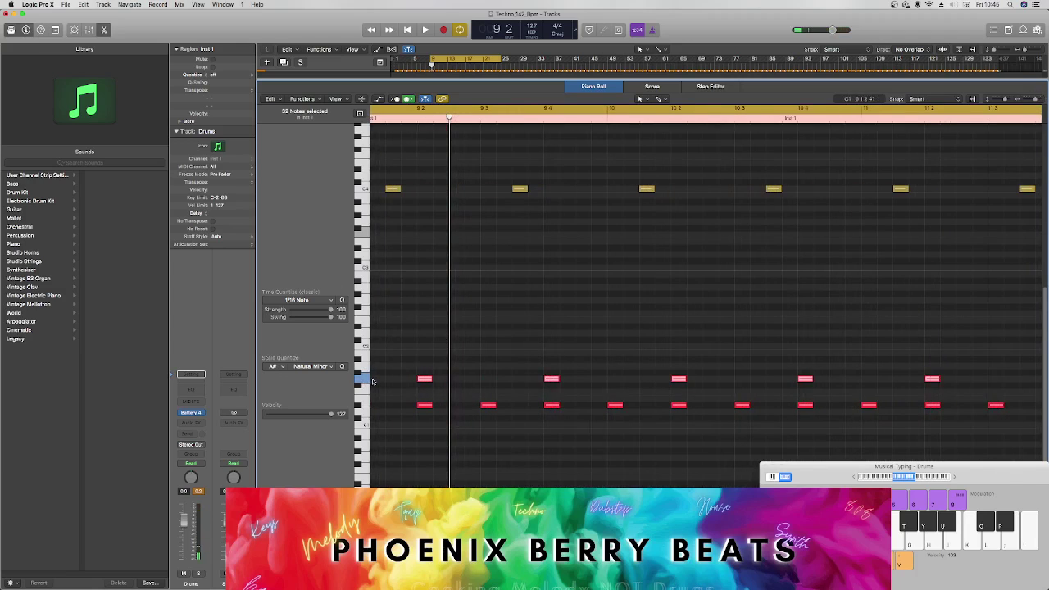
key("space")
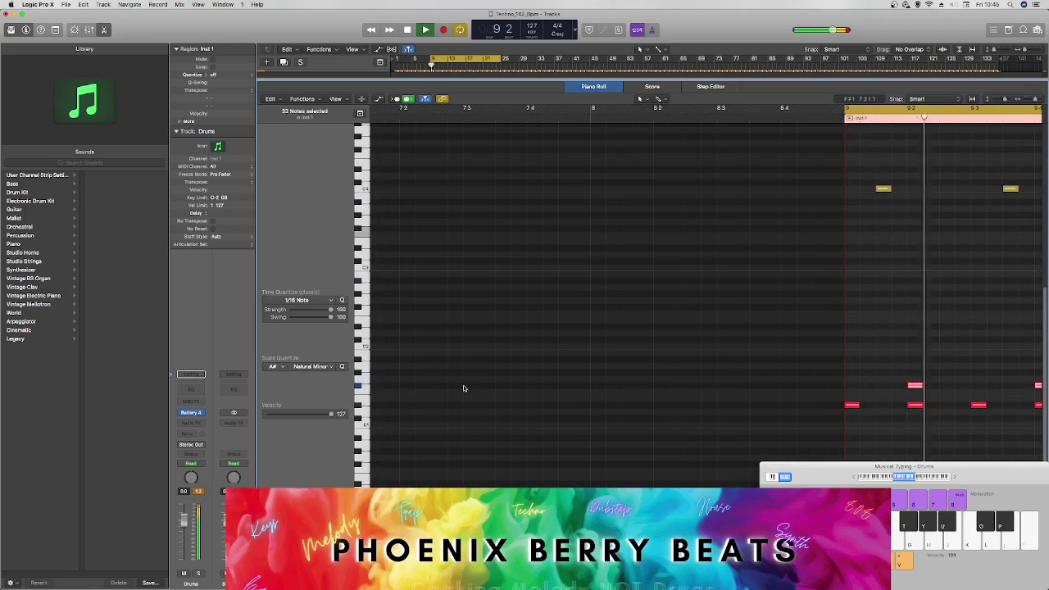
key("space")
left_click_drag(915, 385, 915, 394)
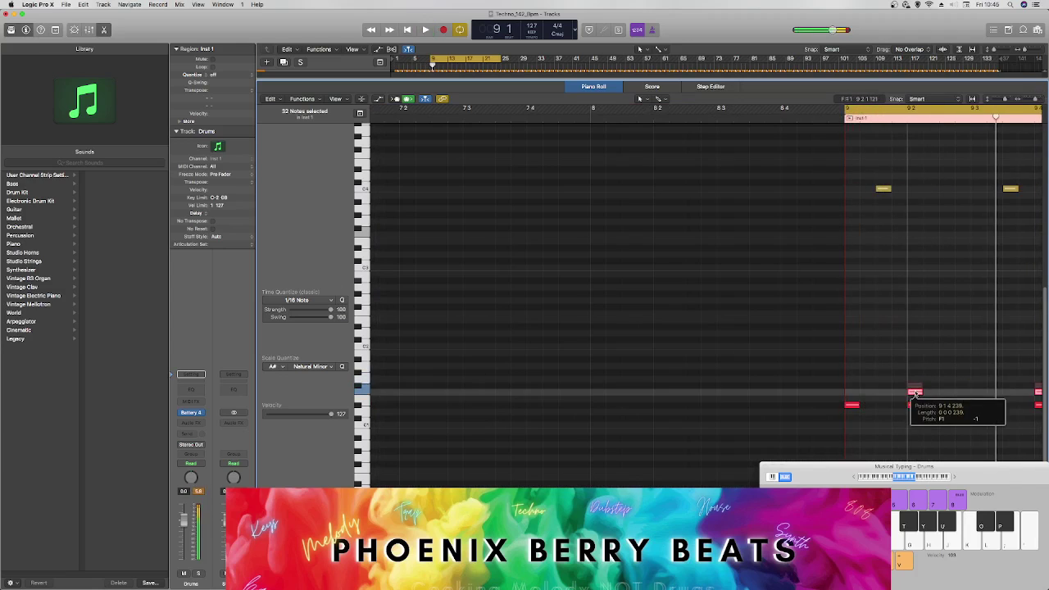
Step: Set the velocity of the selected F1 notes to 97 during playback and move the row up to B1
key("space")
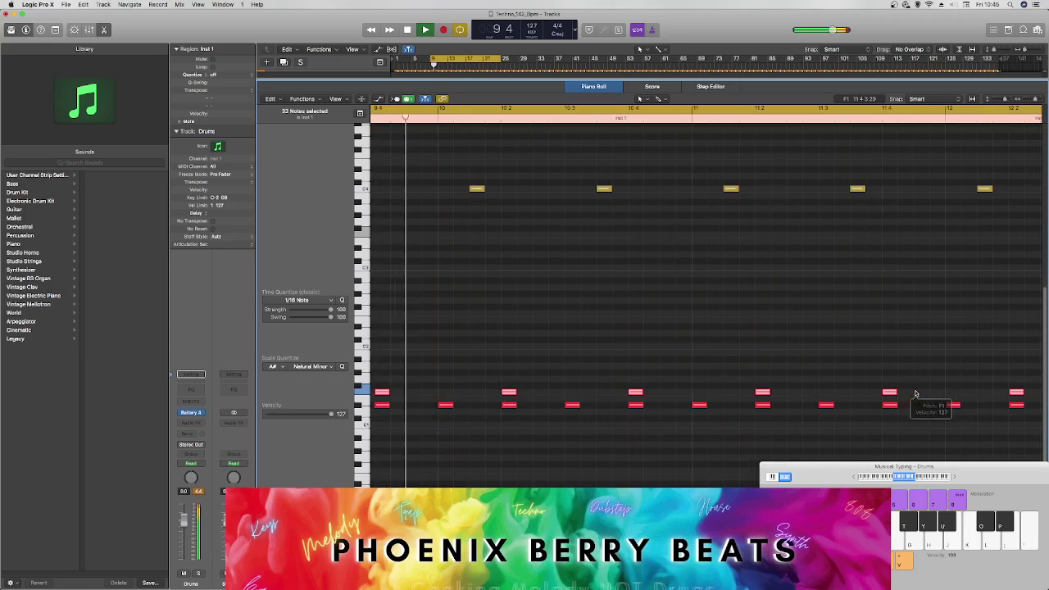
left_click(316, 414)
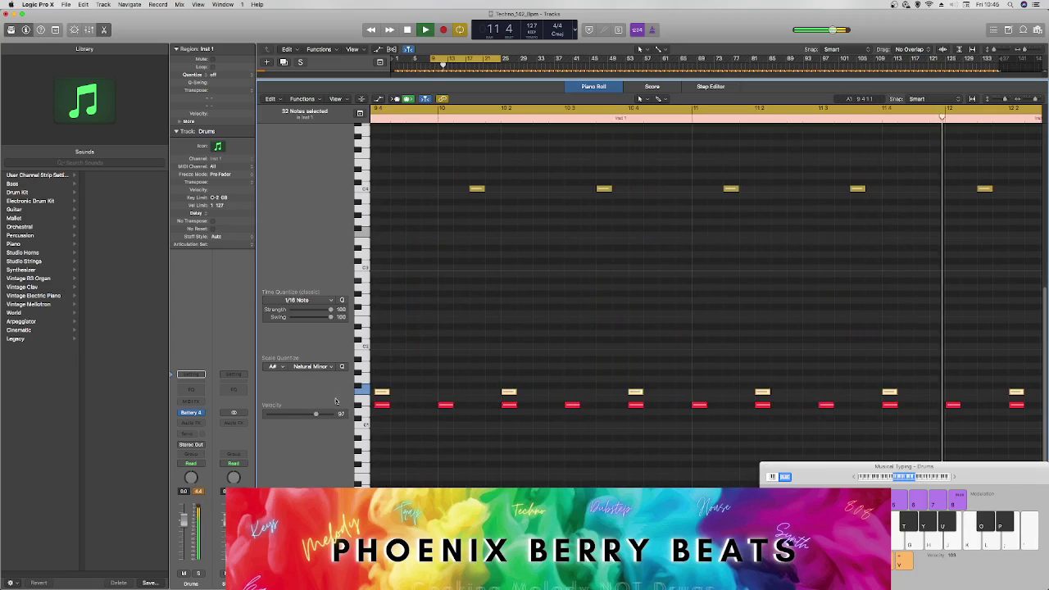
left_click_drag(1034, 99, 1006, 100)
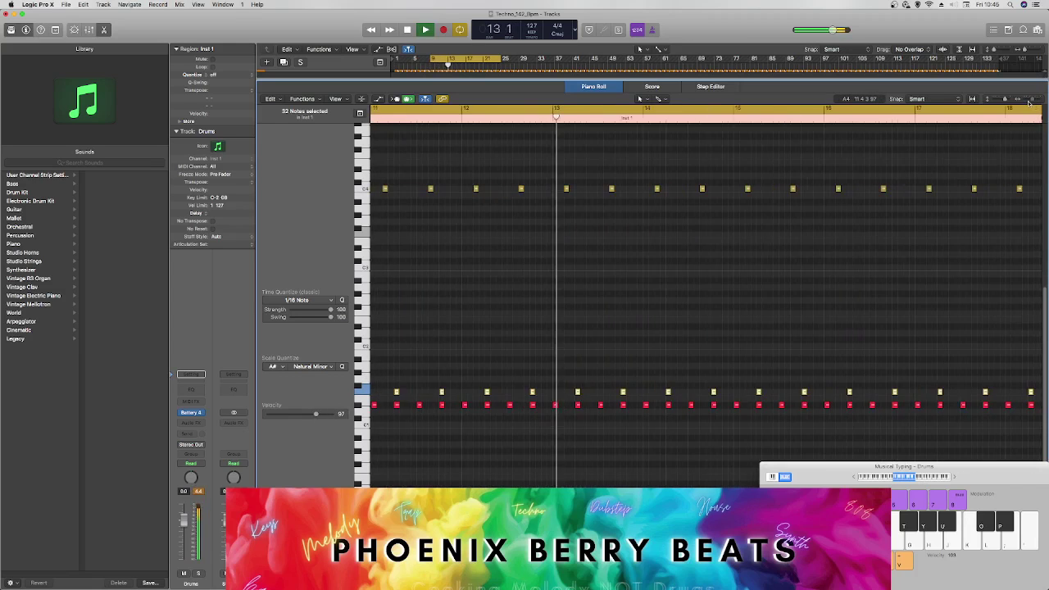
key("space")
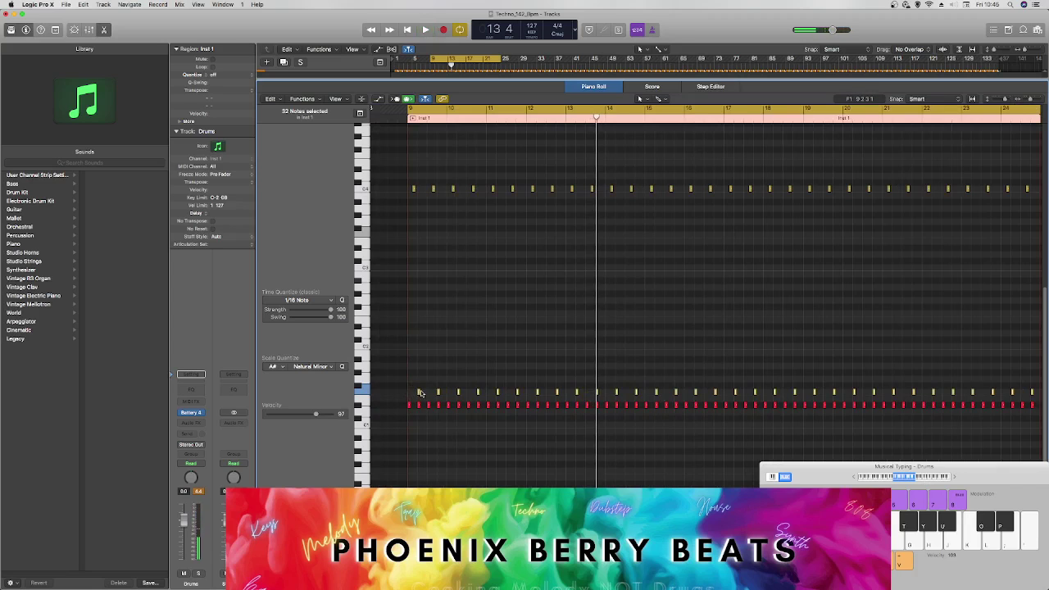
left_click_drag(418, 394, 420, 351)
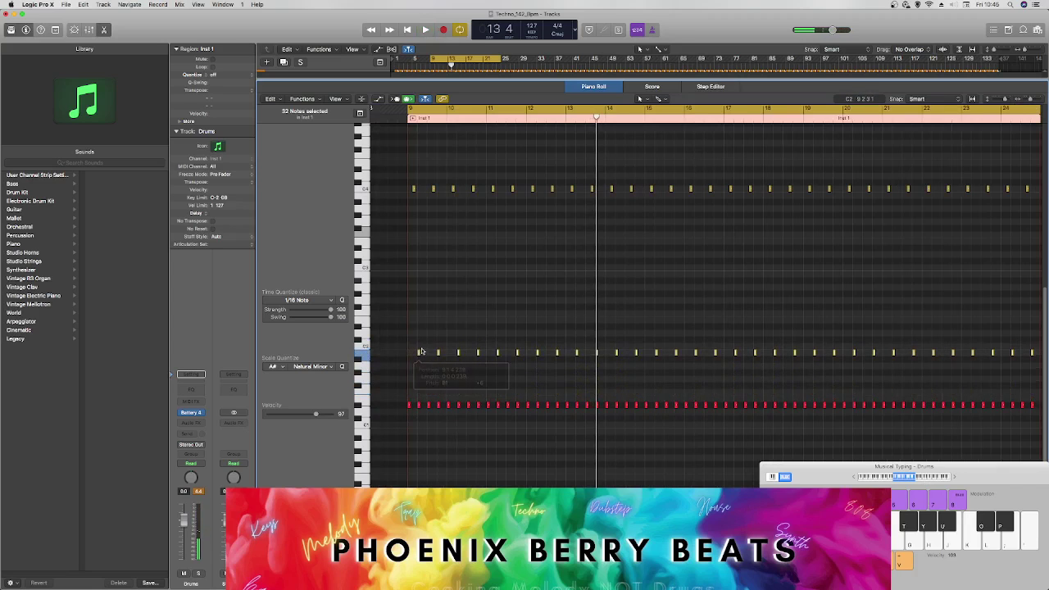
Step: Open Battery on the Drums track and browse the Techno sample packs, including the Drums folder of the hardstyle pack
left_click(194, 415)
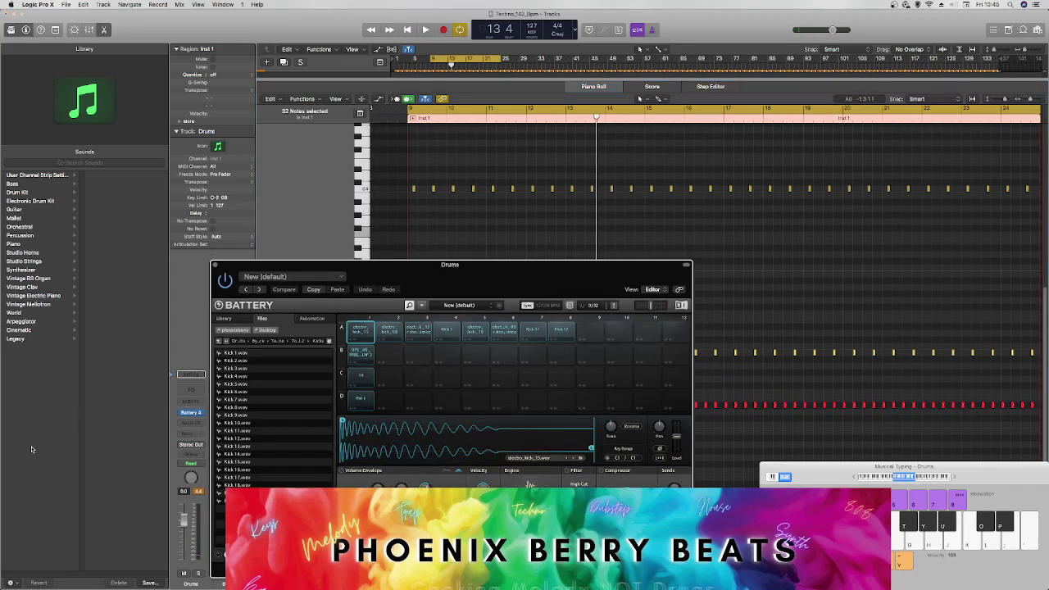
left_click(219, 342)
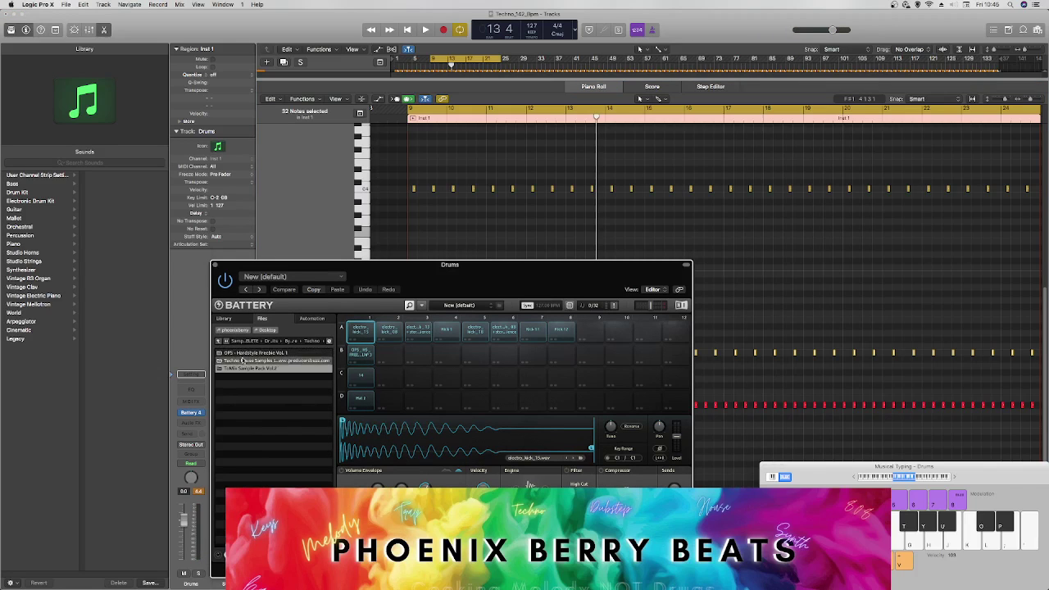
double_click(242, 361)
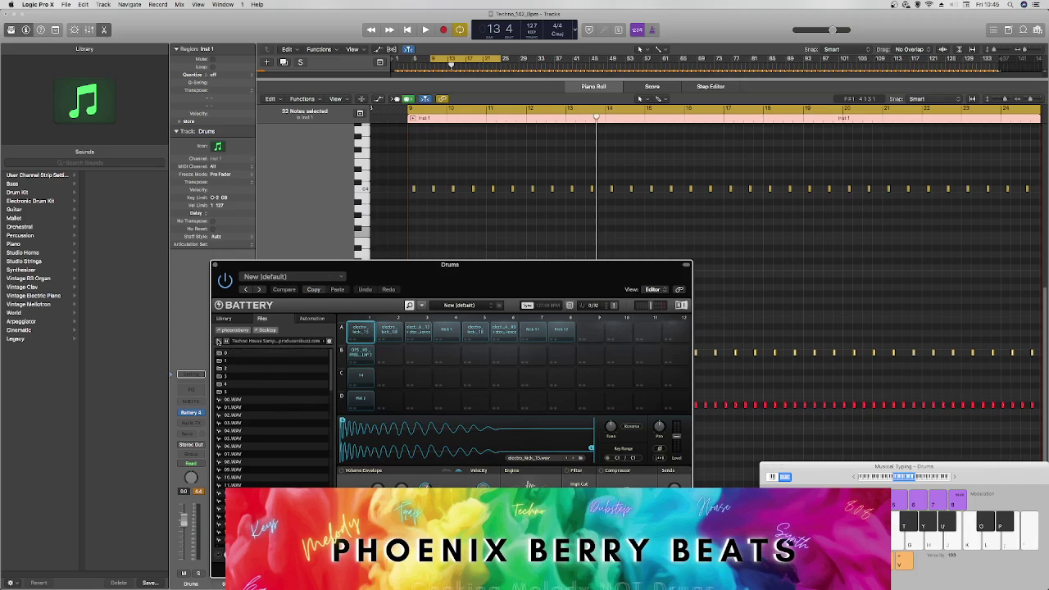
left_click(218, 341)
double_click(234, 353)
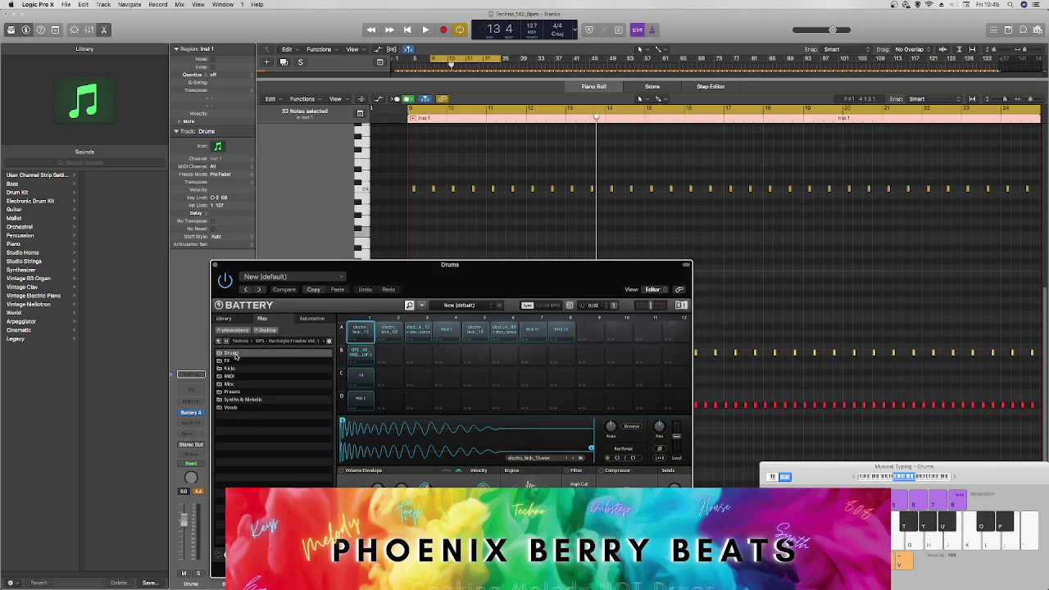
double_click(236, 354)
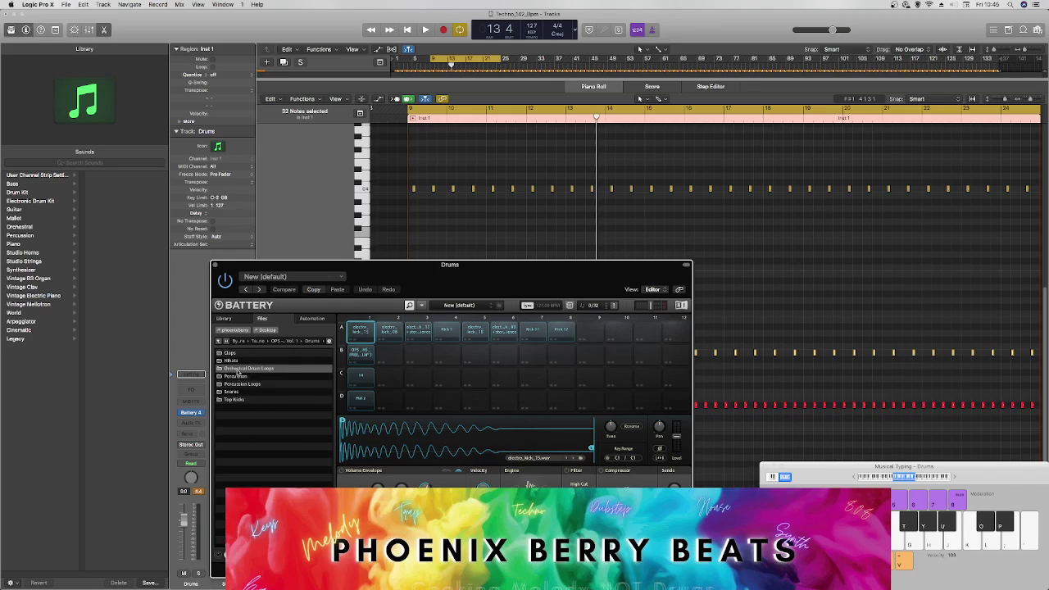
left_click(217, 342)
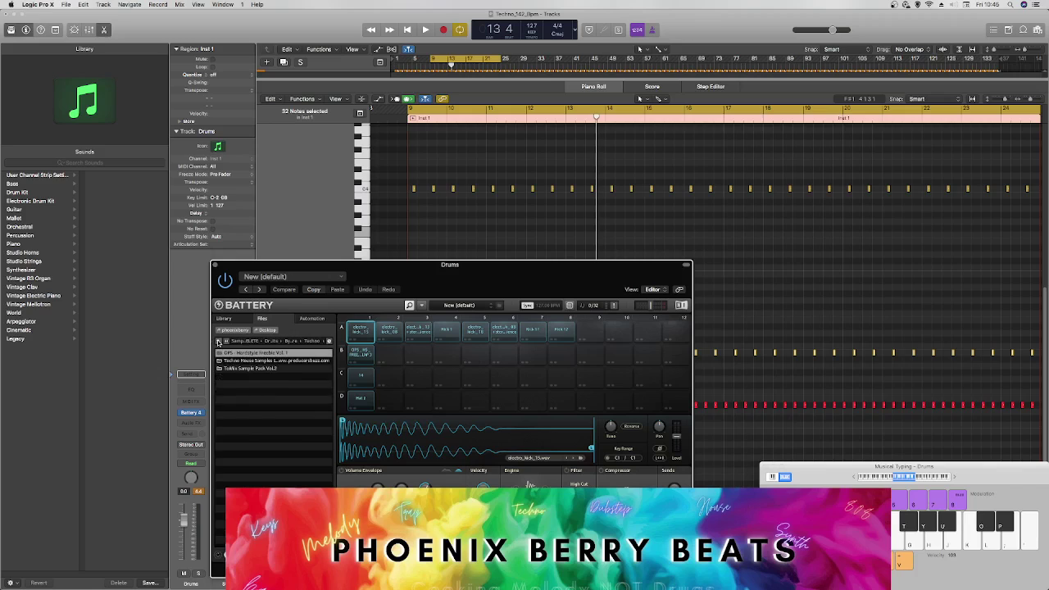
Step: Browse the By Genre drum folders in Battery's file browser, including the contents of the House Drum Kit
left_click(218, 342)
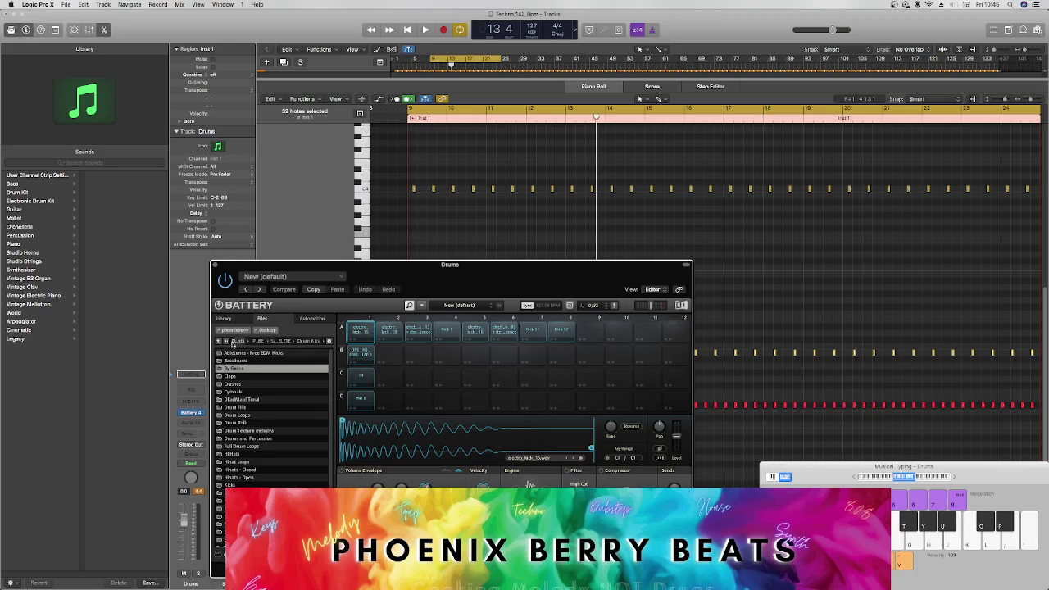
double_click(230, 367)
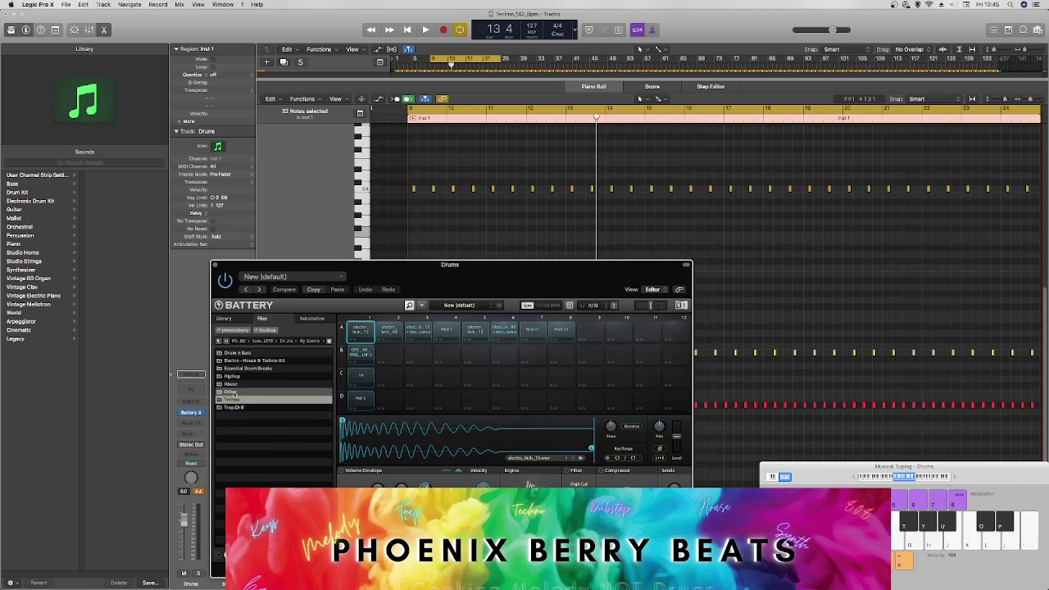
double_click(233, 381)
double_click(235, 353)
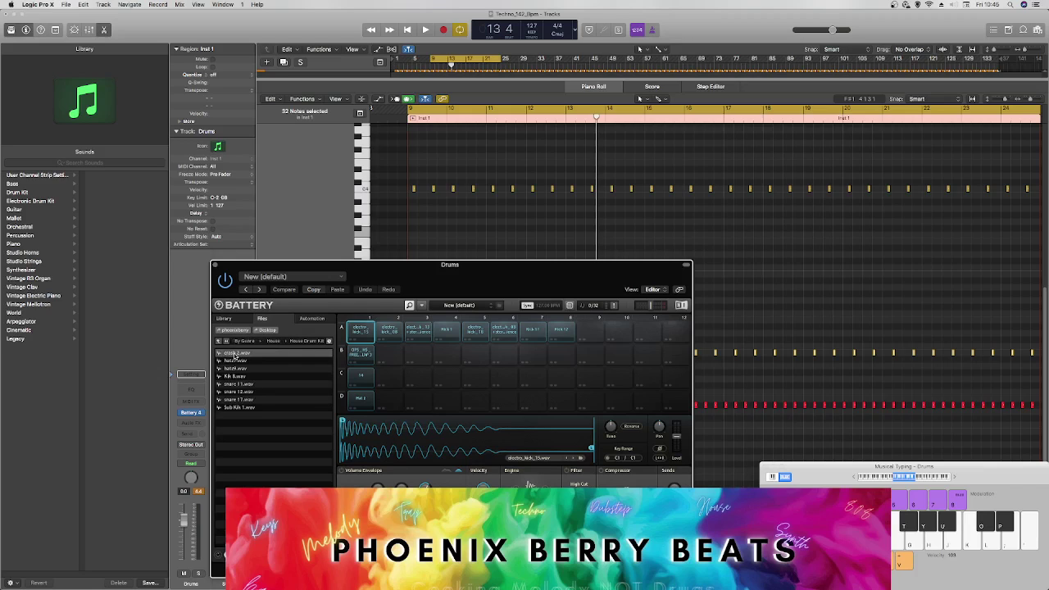
left_click(218, 342)
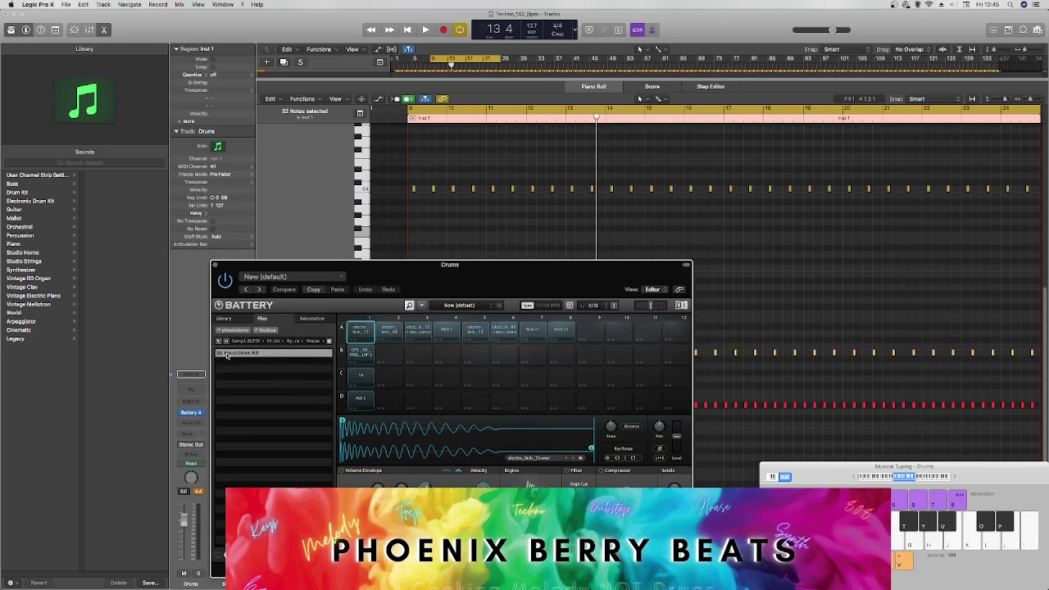
left_click(218, 342)
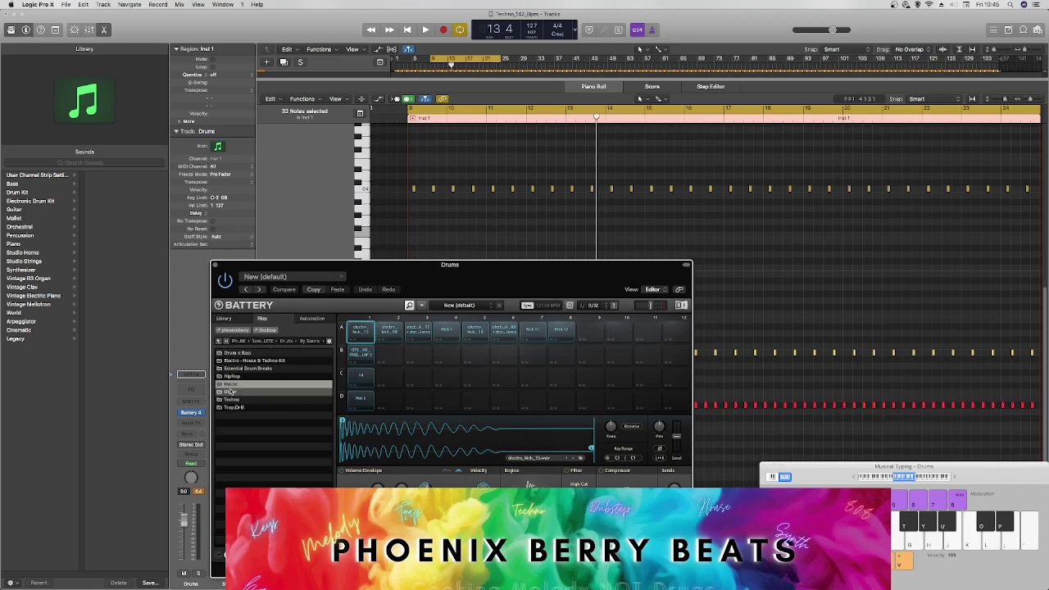
Step: Find the CK's Dream Kick samples in the Other genre folder and load CK's Dream Kick (19) into Battery cell A9
double_click(231, 392)
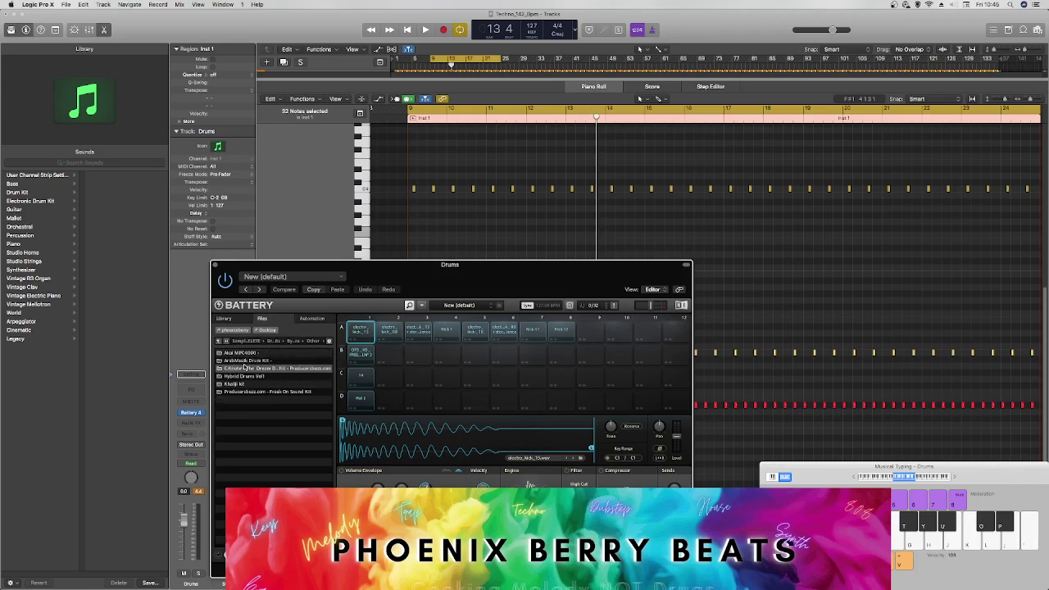
double_click(245, 368)
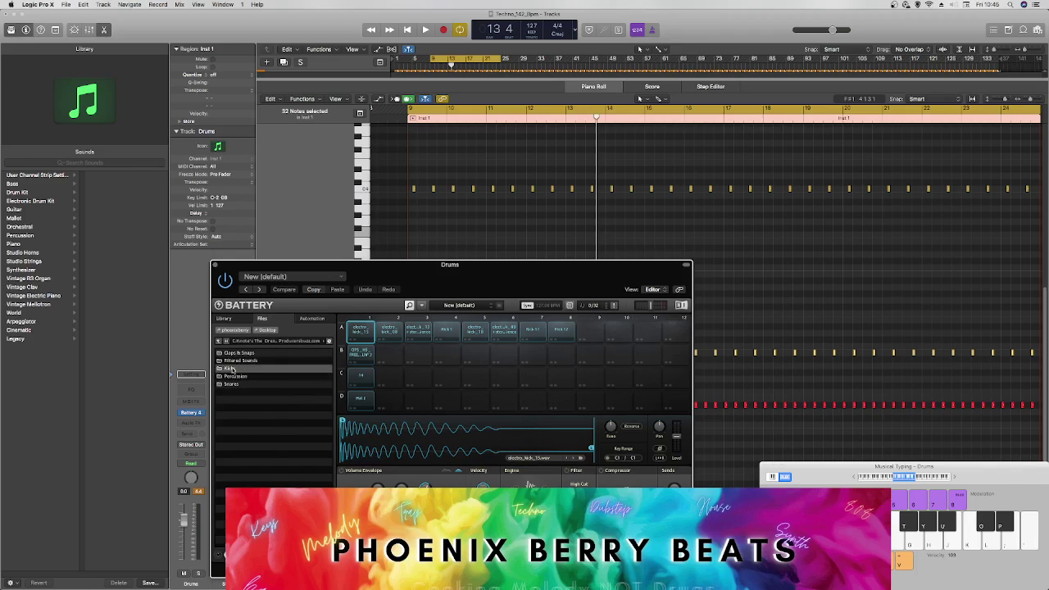
double_click(233, 369)
left_click(238, 407)
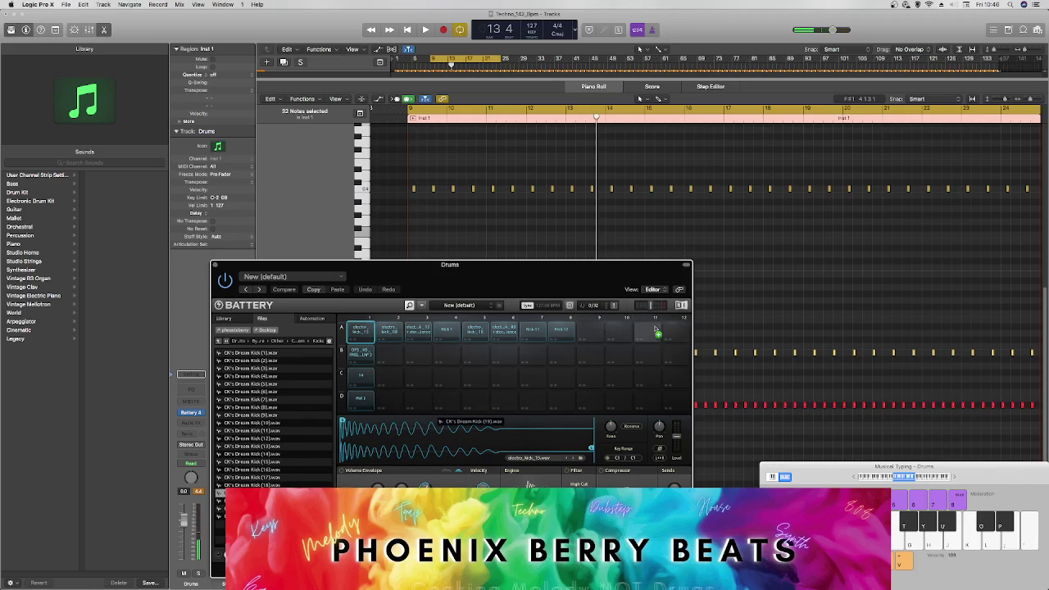
left_click_drag(584, 331, 588, 331)
Step: Move the loaded dream kick to cell A12, play it with the drum pattern, and reposition the Battery window
key("space")
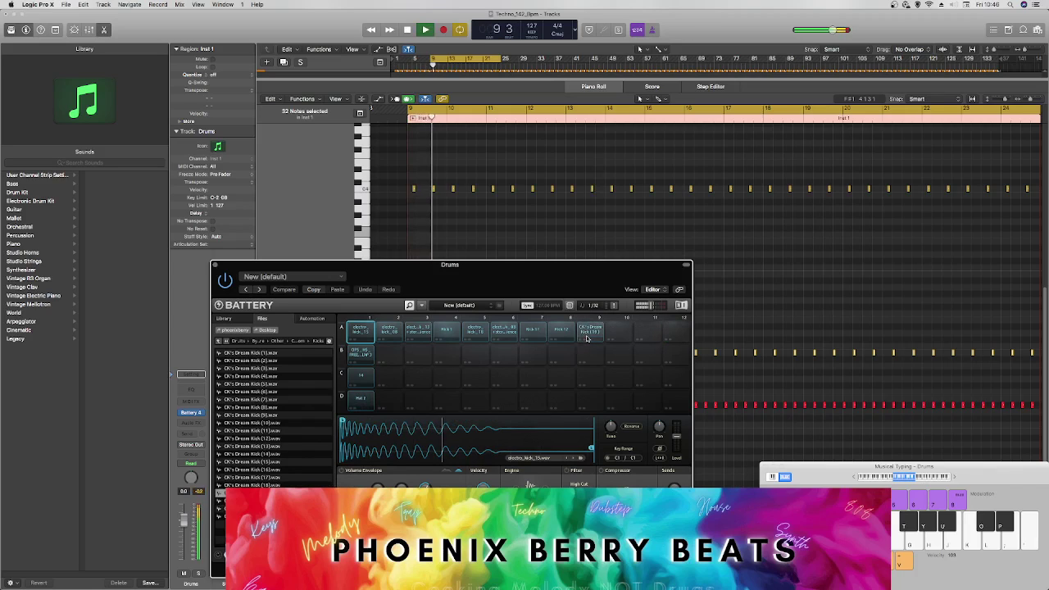
key("space")
left_click_drag(502, 264, 527, 435)
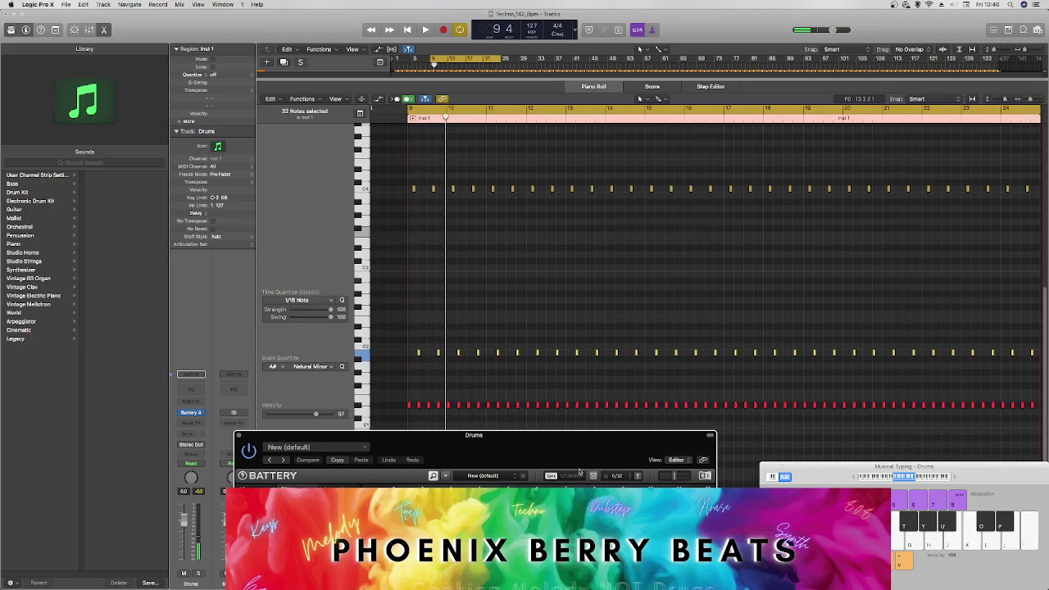
key("space")
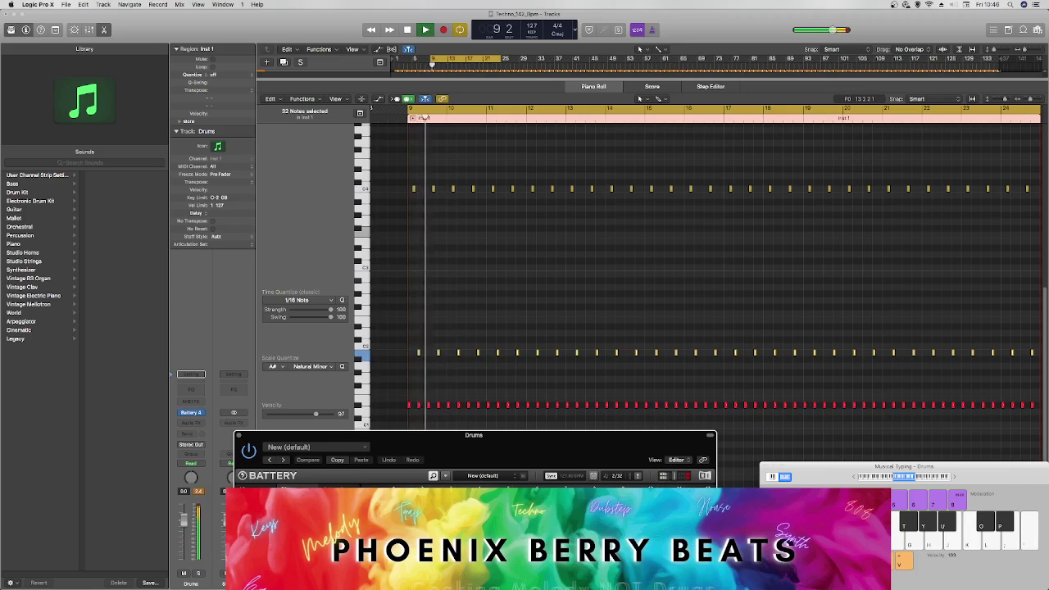
left_click_drag(554, 452, 533, 381)
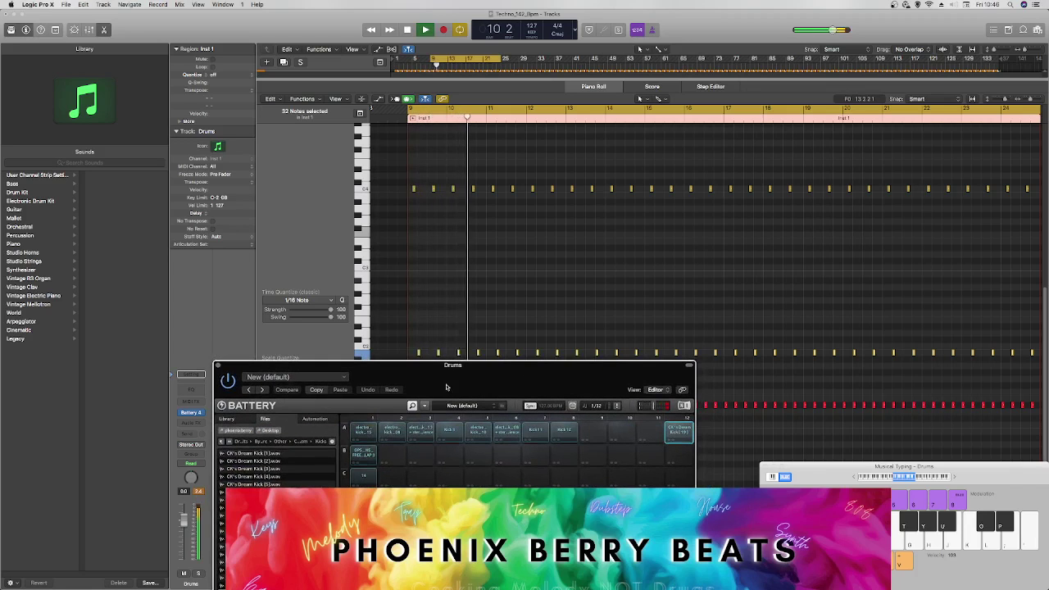
left_click_drag(327, 390, 293, 253)
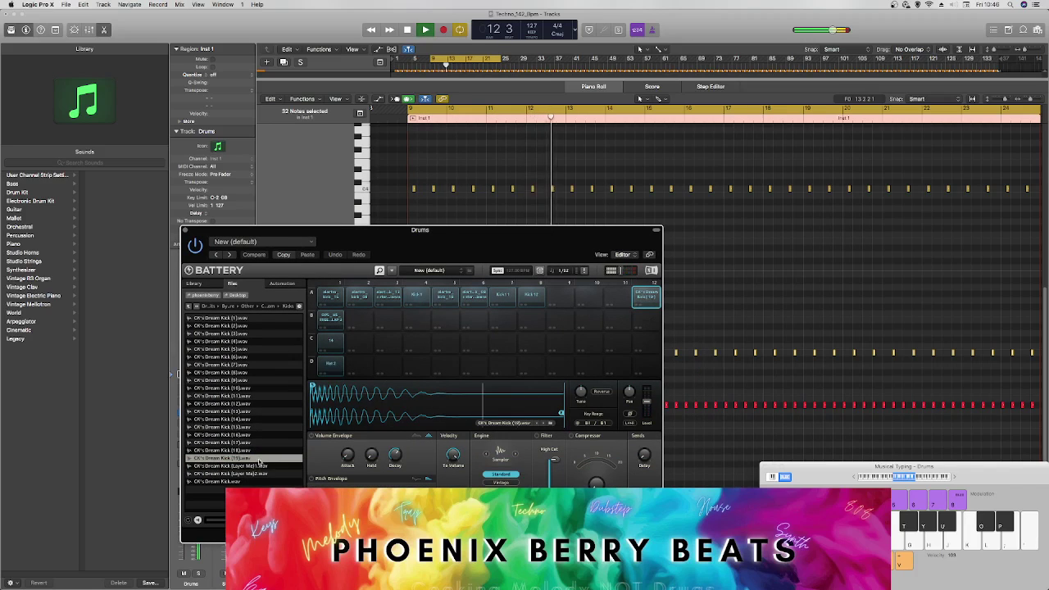
Step: Audition the CK's Dream Kick samples one after another, working backwards from number 17 to the start of the folder
left_click(250, 450)
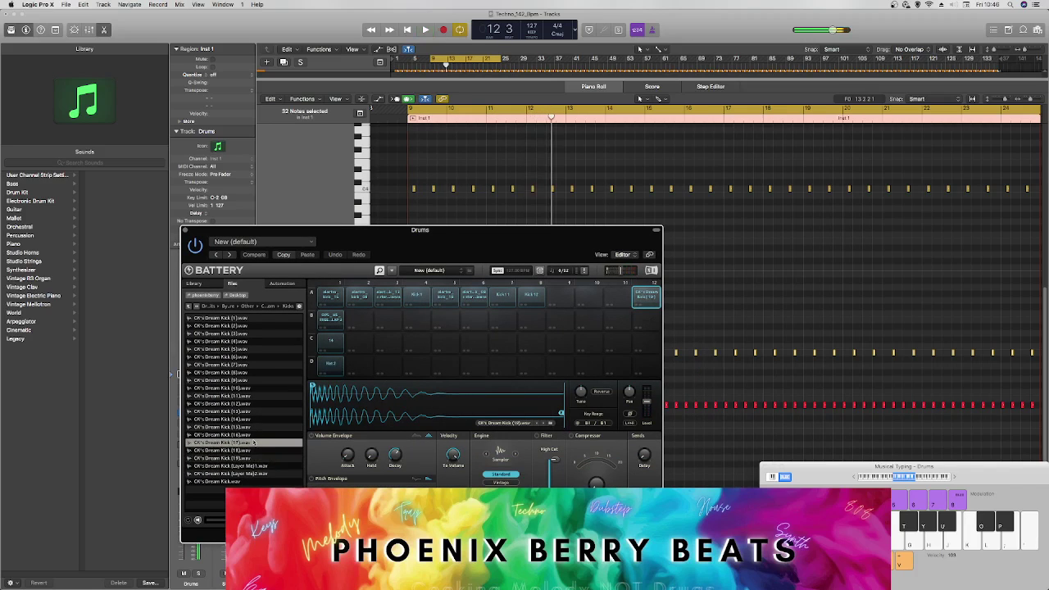
key("Up")
key("Up")
key("Up")
key("Up")
key("Up")
key("Up")
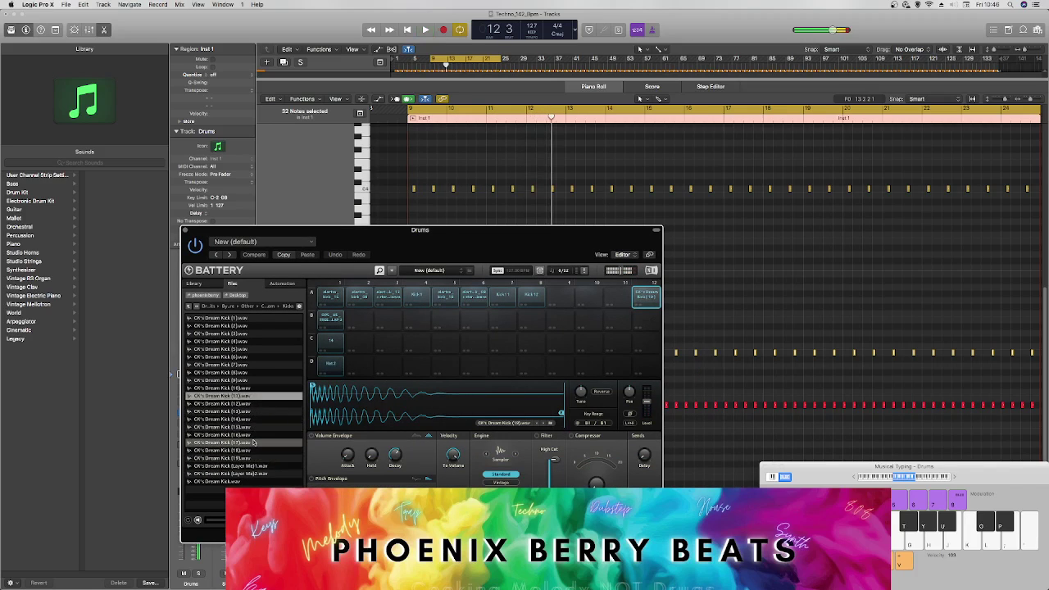
key("Up")
key("Up")
key("Up")
key("Up")
key("Up")
key("Up")
key("Up")
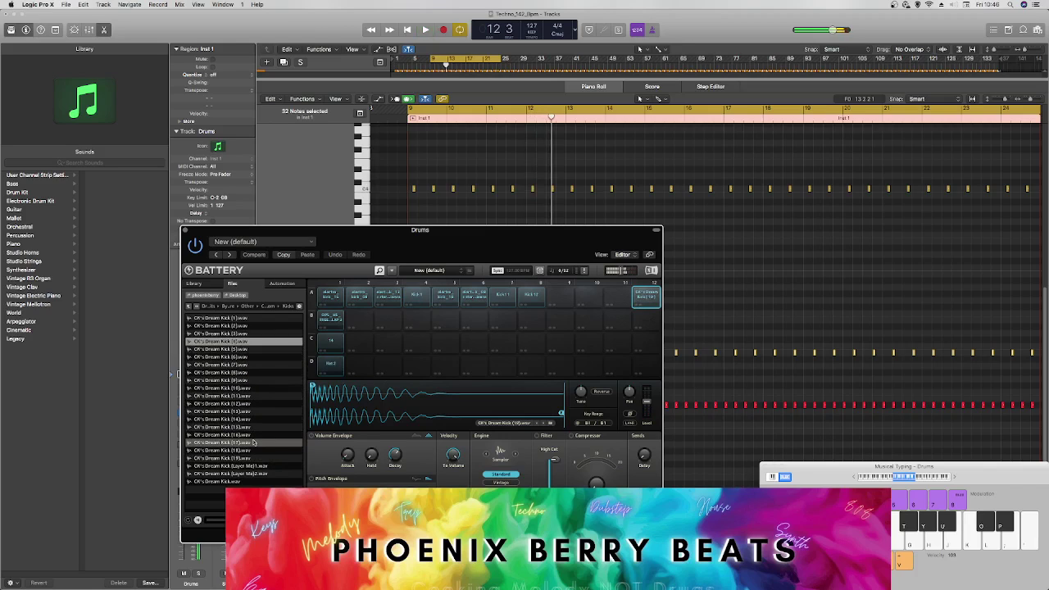
key("Up")
key("Up")
key("Up")
Step: Leave the dream kick folder and open the kicks folder of the ArabMusik Drum Kit
left_click(189, 307)
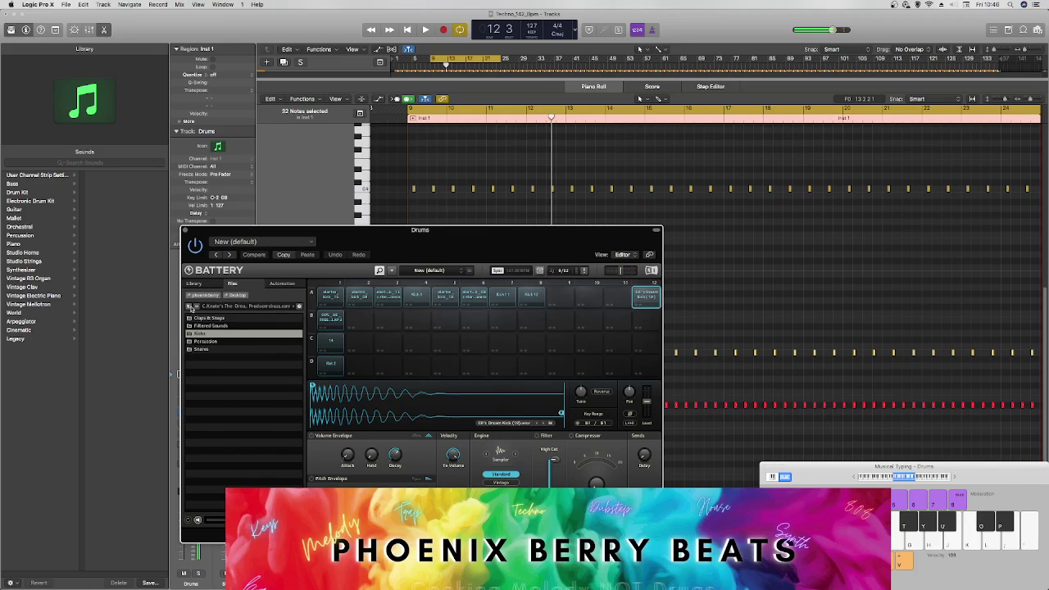
left_click(190, 306)
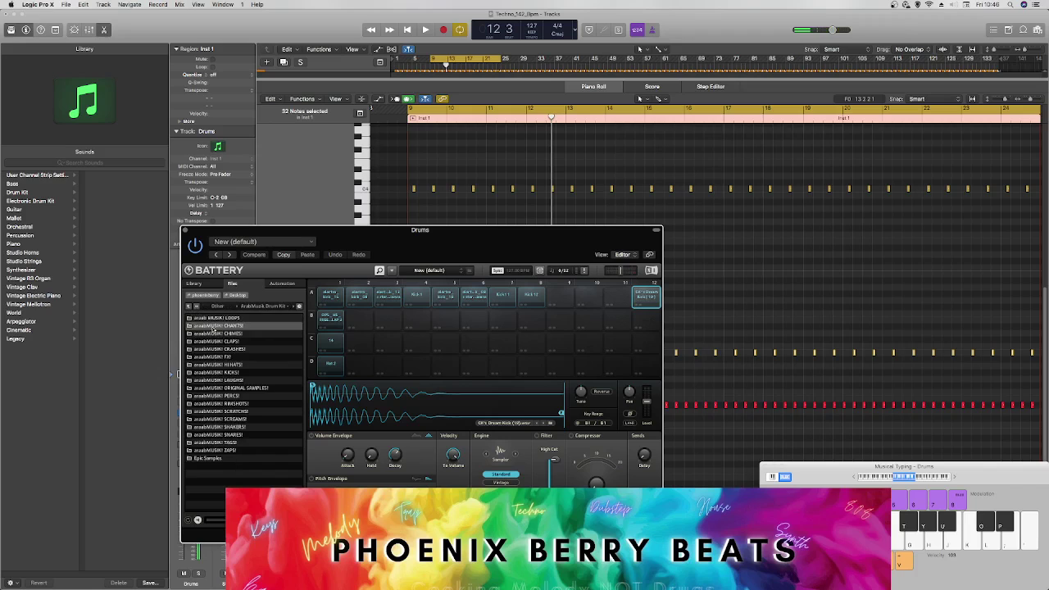
key("Down")
key("Down")
key("Down")
key("Down")
key("Down")
key("Down")
key("Down")
key("Down")
key("Up")
key("Up")
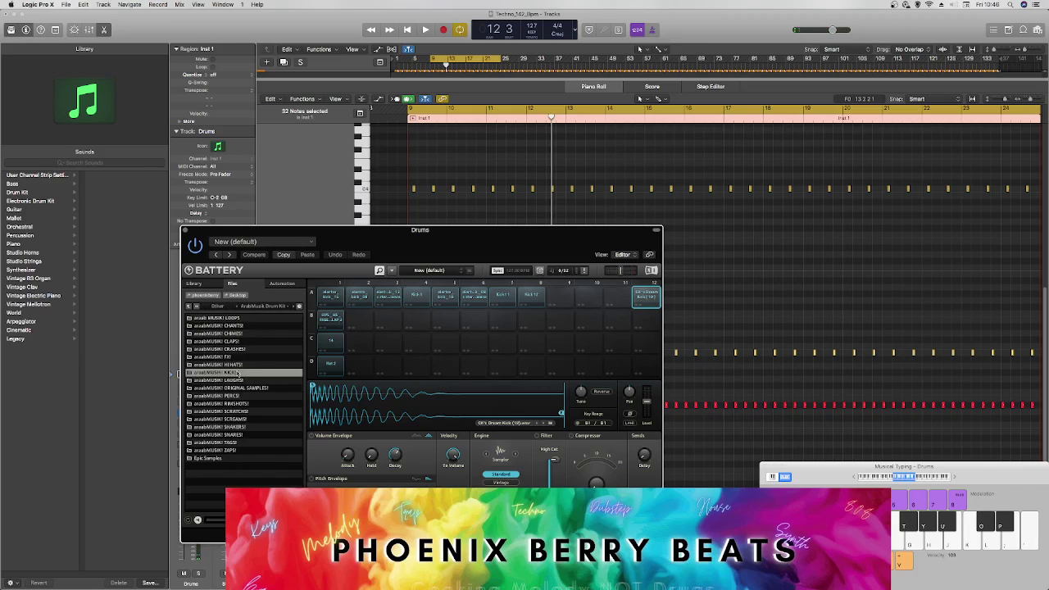
key("Right")
Step: Audition the araabMUZIK KICK samples one by one down to the end of the folder
key("Down")
key("Down")
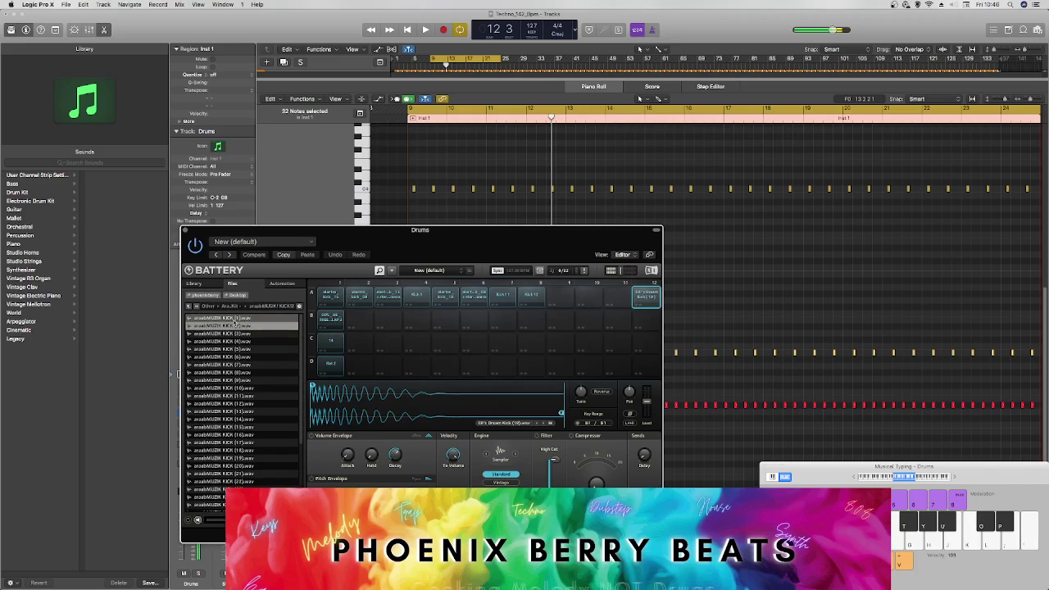
key("Down")
key("Down")
key("Down")
key("Down")
key("Down")
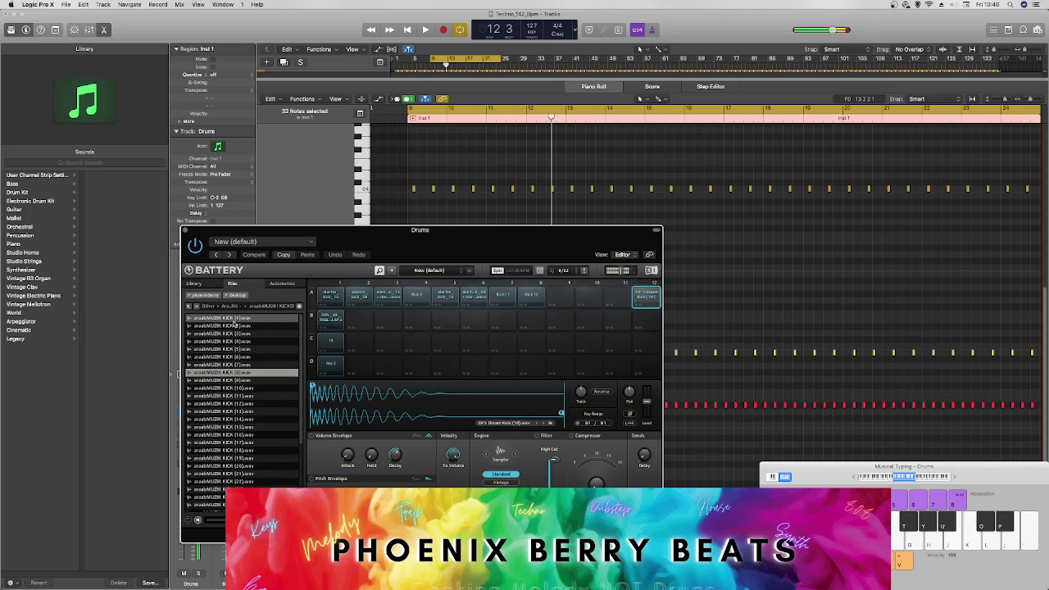
key("Up")
key("Up")
key("Down")
key("Down")
key("Down")
key("Down")
key("Down")
key("Down")
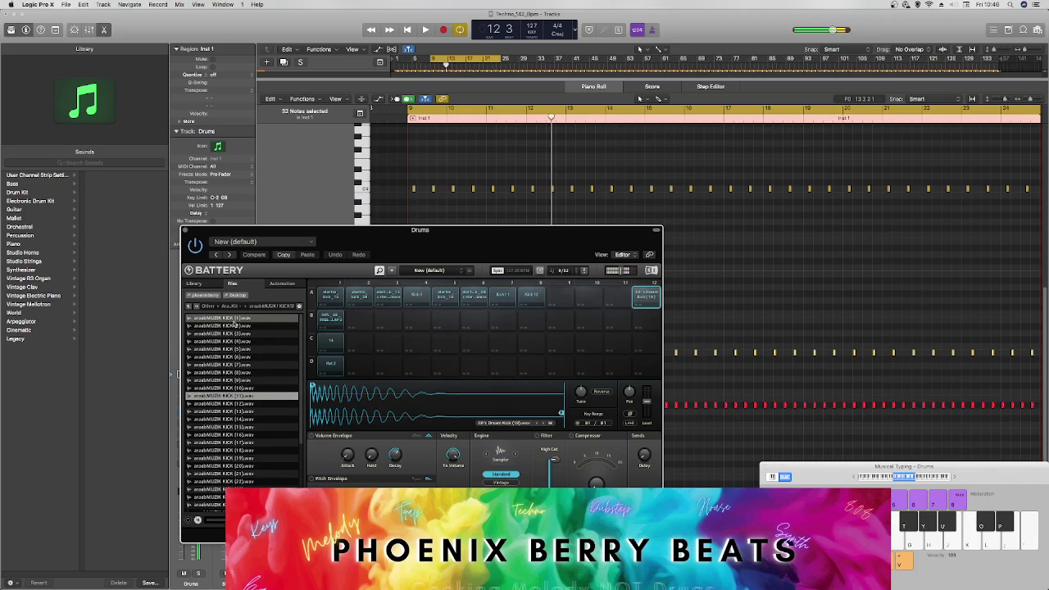
key("Down")
key("Down")
key("Down")
key("Down")
key("Down")
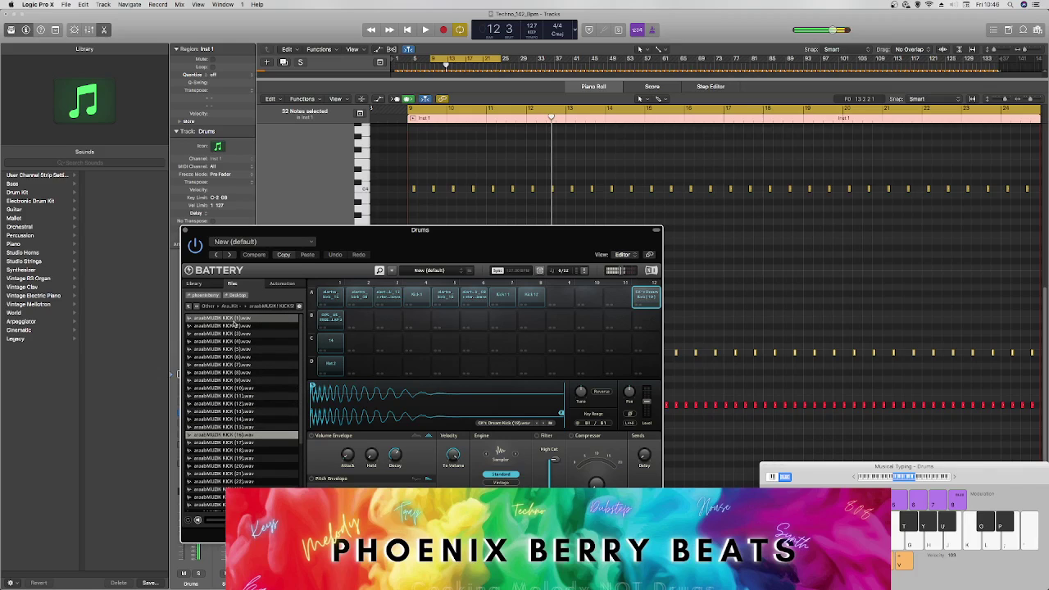
key("Down")
key("Down")
key("Down")
key("Down")
key("Down")
key("Down")
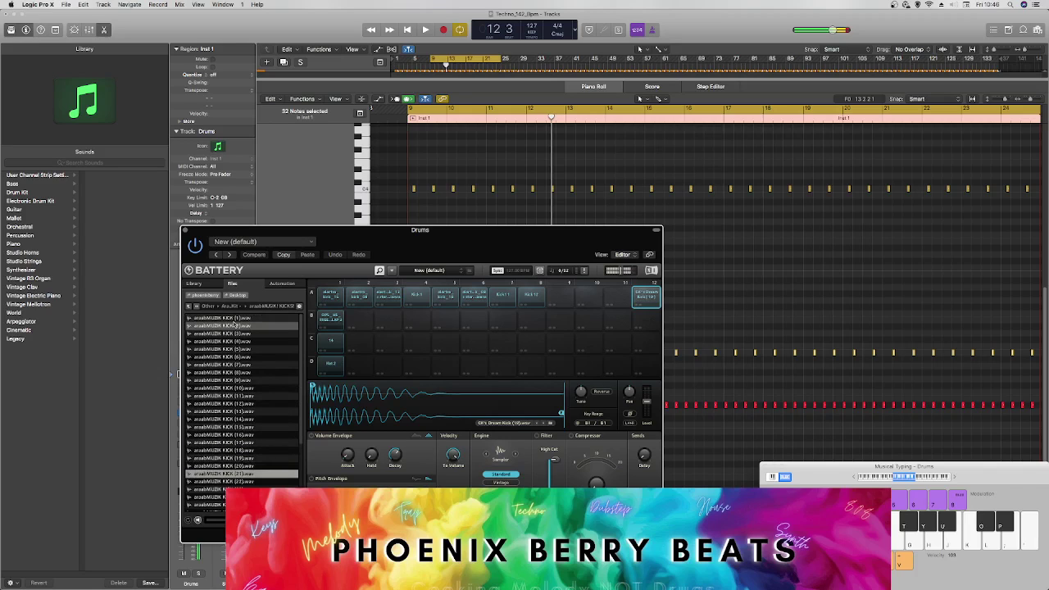
key("Down")
key("Down")
key("Down")
key("Down")
key("Down")
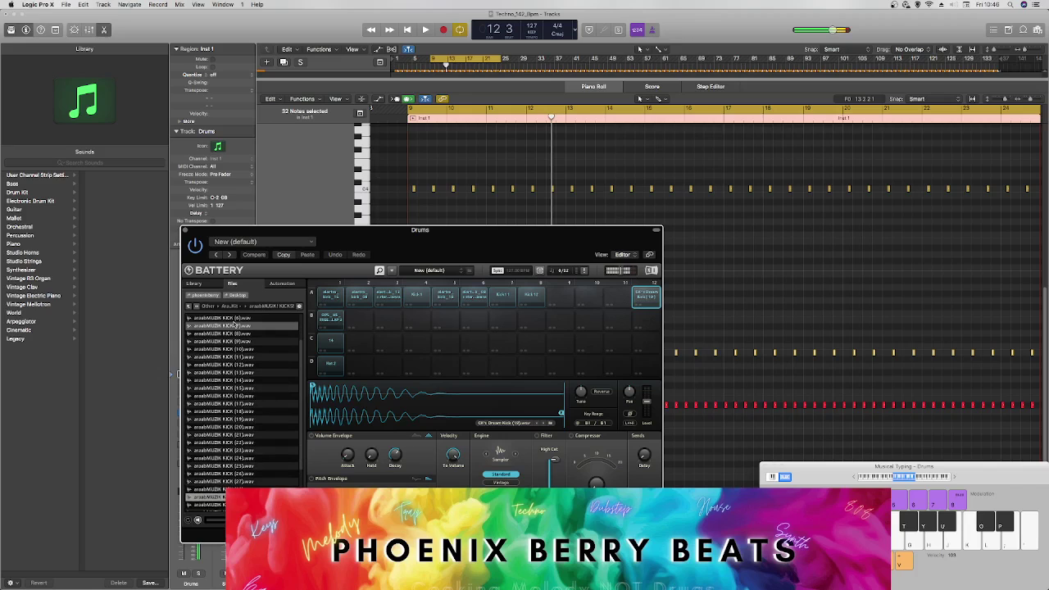
key("Down")
key("Down")
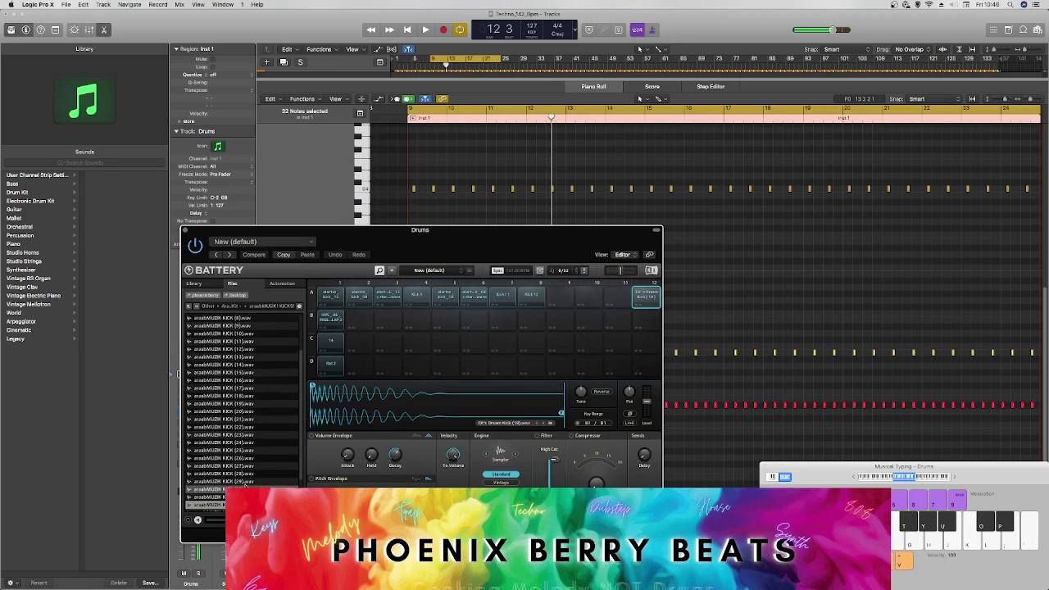
Step: Load araabMUZIK KICK (29) into Battery cells A10 and A12 and play it with the drum pattern
left_click(246, 482)
left_click_drag(426, 381, 646, 299)
key("space")
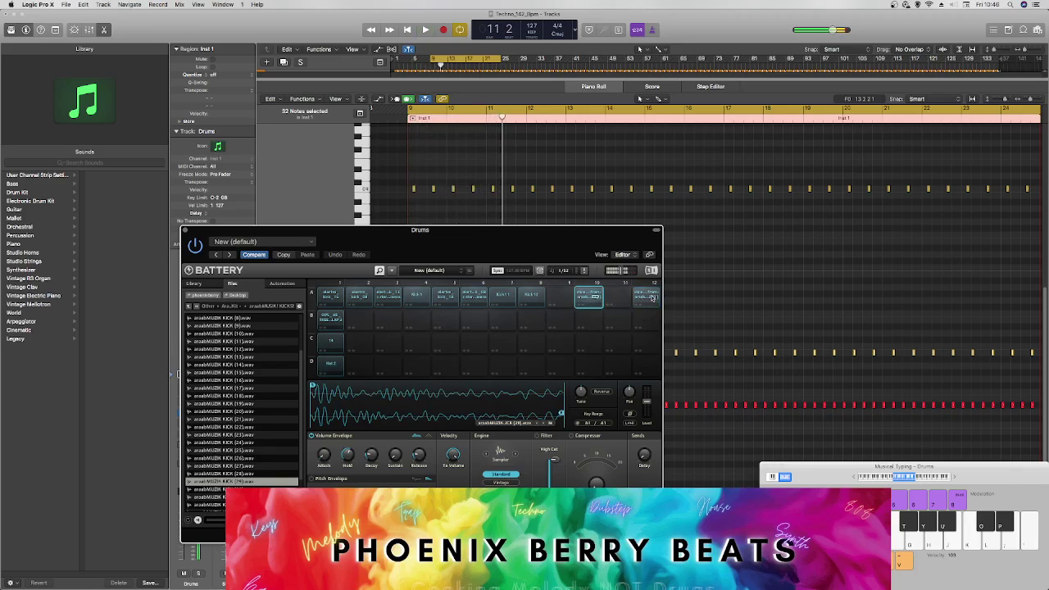
key("space")
key("space")
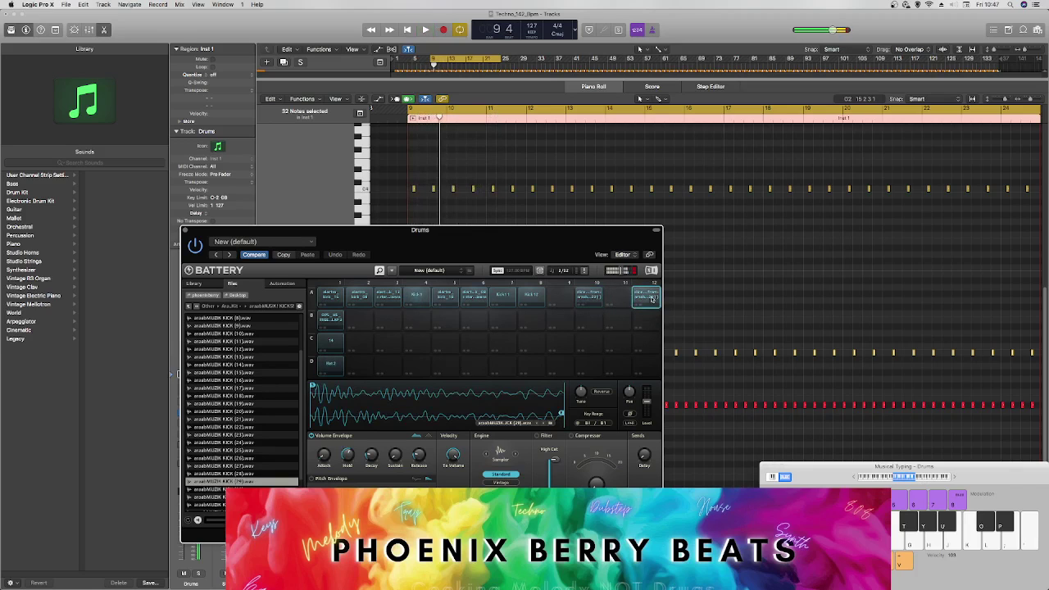
Step: Move the kick in cell A12 to B11 and the one in A10 to A12, and play the drums
left_click_drag(645, 317, 618, 320)
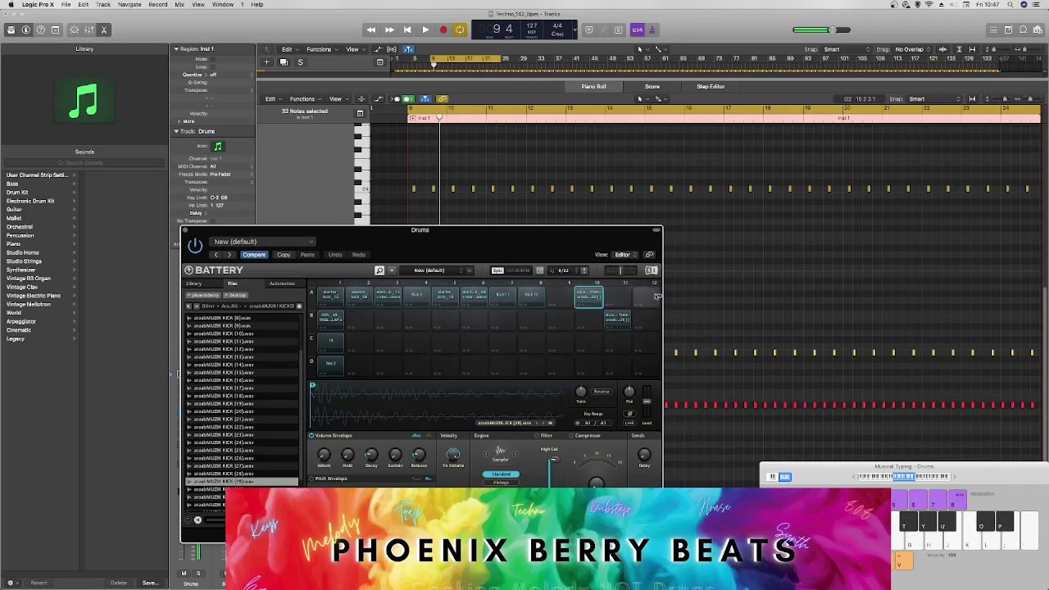
key("space")
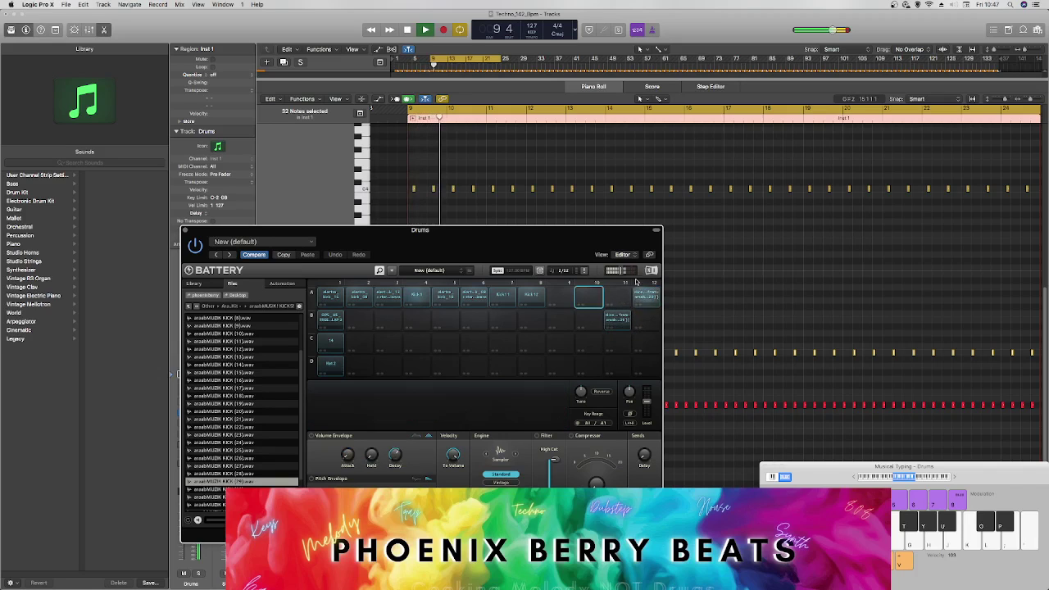
key("space")
Step: Delete the araabMUZIK kick cells A12 and B11 from the Battery kit
left_click(643, 300)
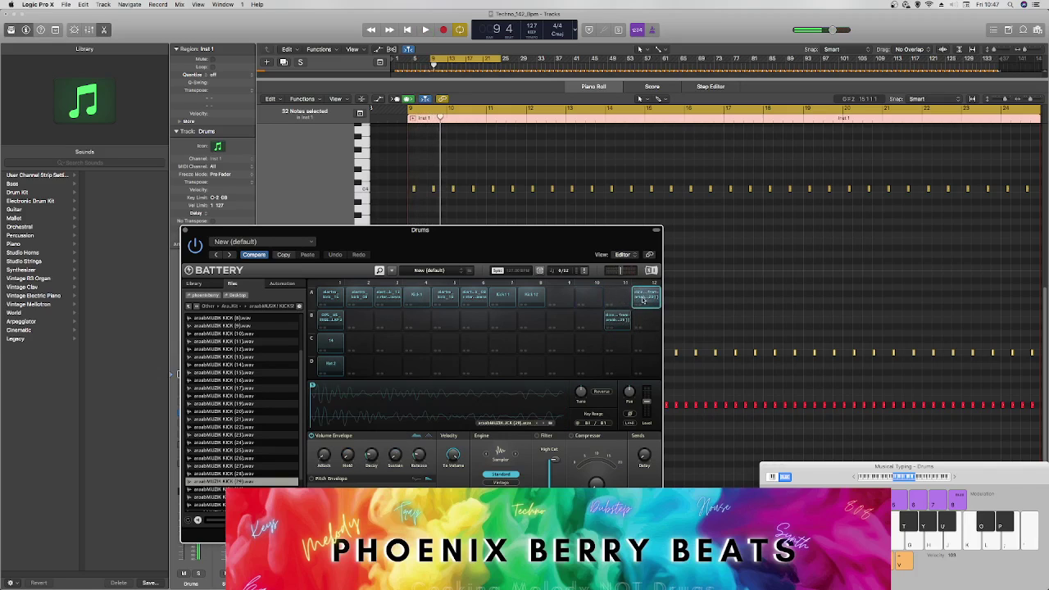
right_click(643, 300)
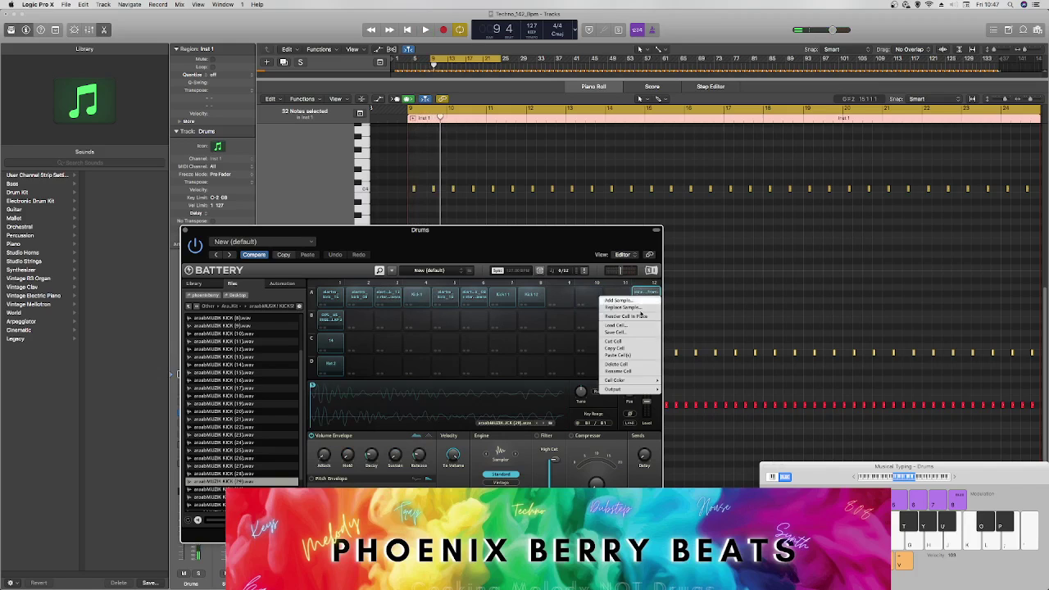
left_click(631, 371)
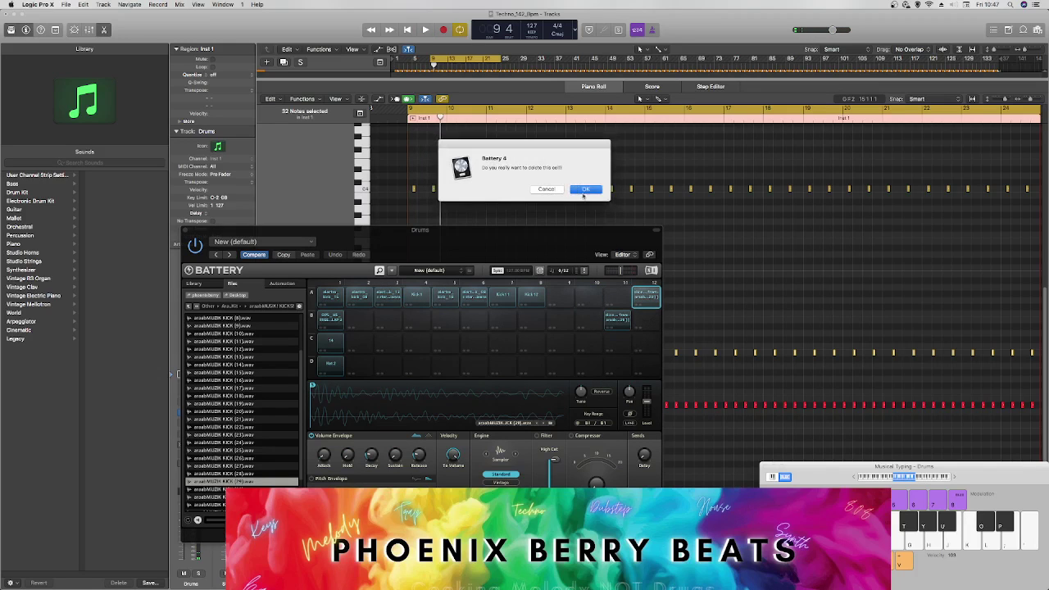
left_click(584, 189)
right_click(607, 322)
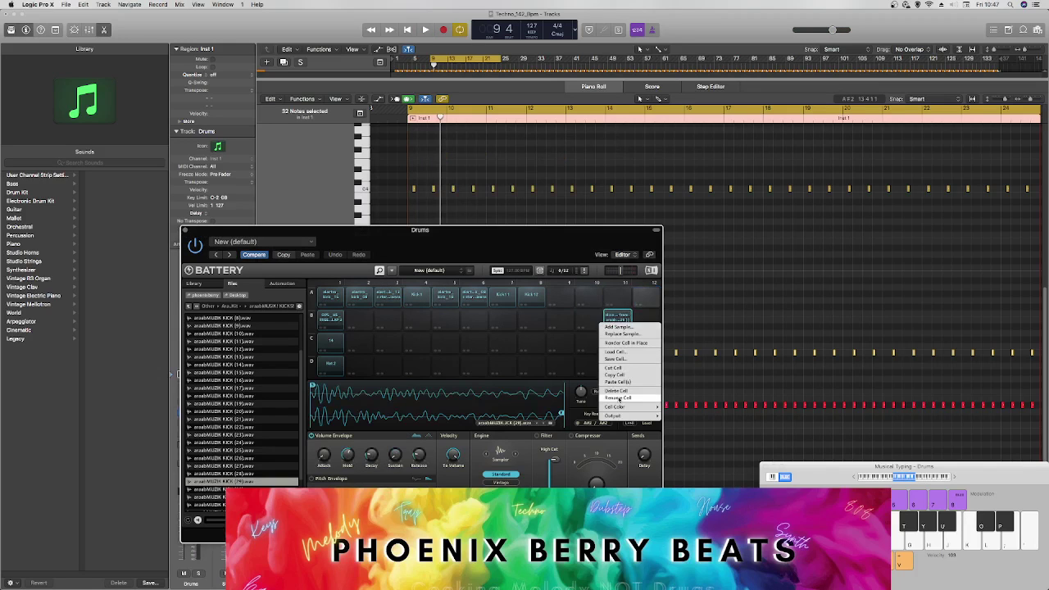
left_click(616, 391)
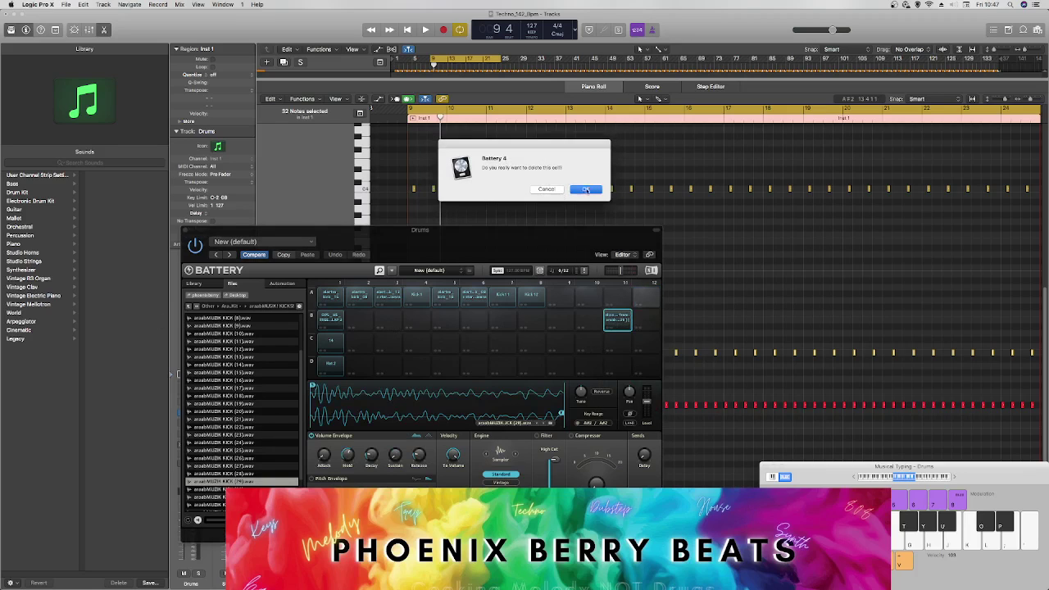
left_click(585, 190)
Step: Leave the ArabMusik Drum Kit, open the House drum kit among the genre folders, and audition its Kik sample
left_click(191, 306)
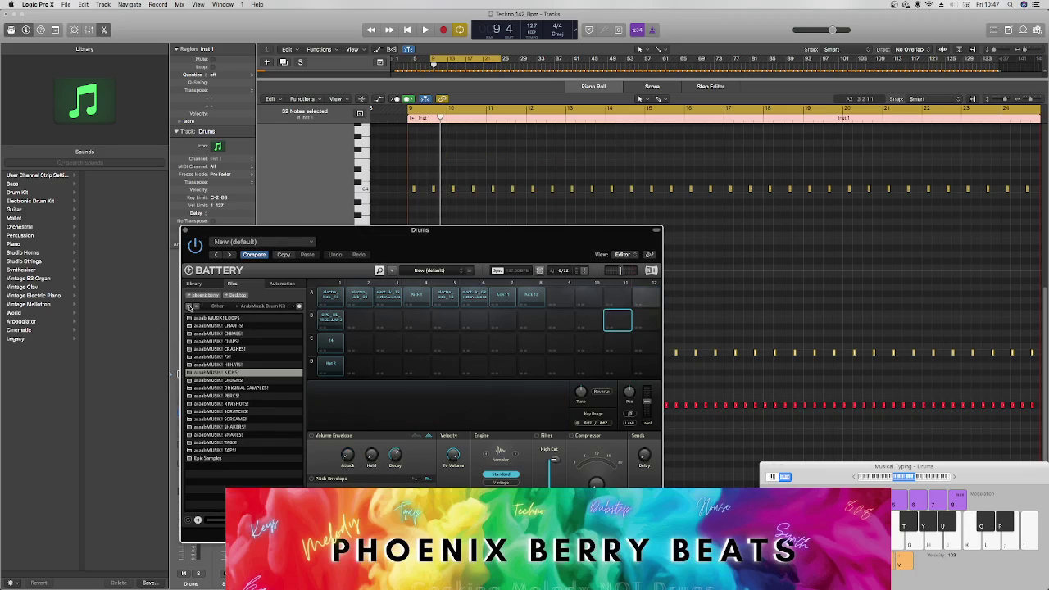
left_click(191, 306)
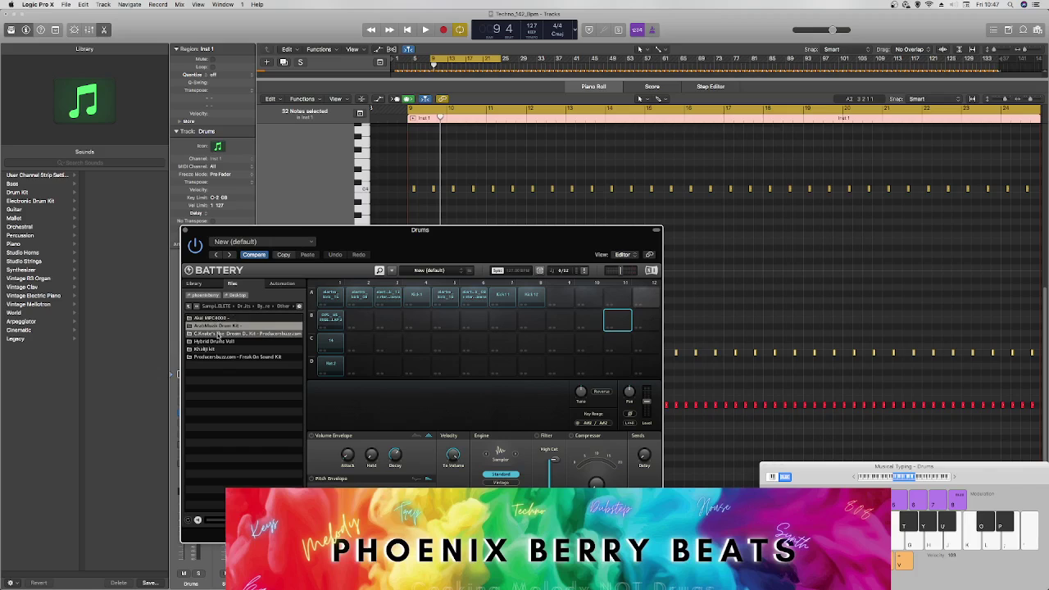
double_click(218, 317)
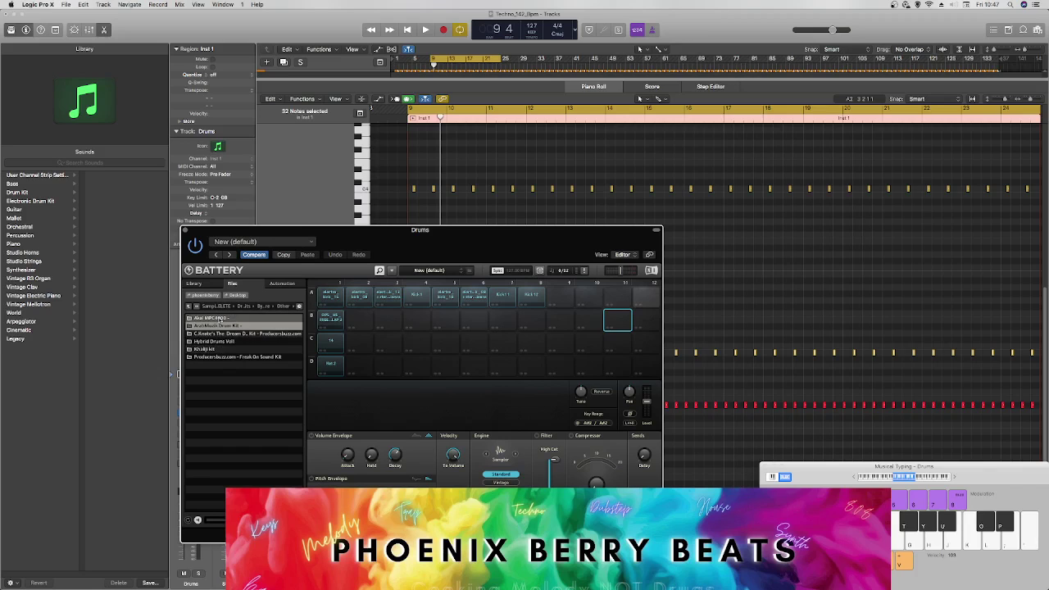
left_click(188, 306)
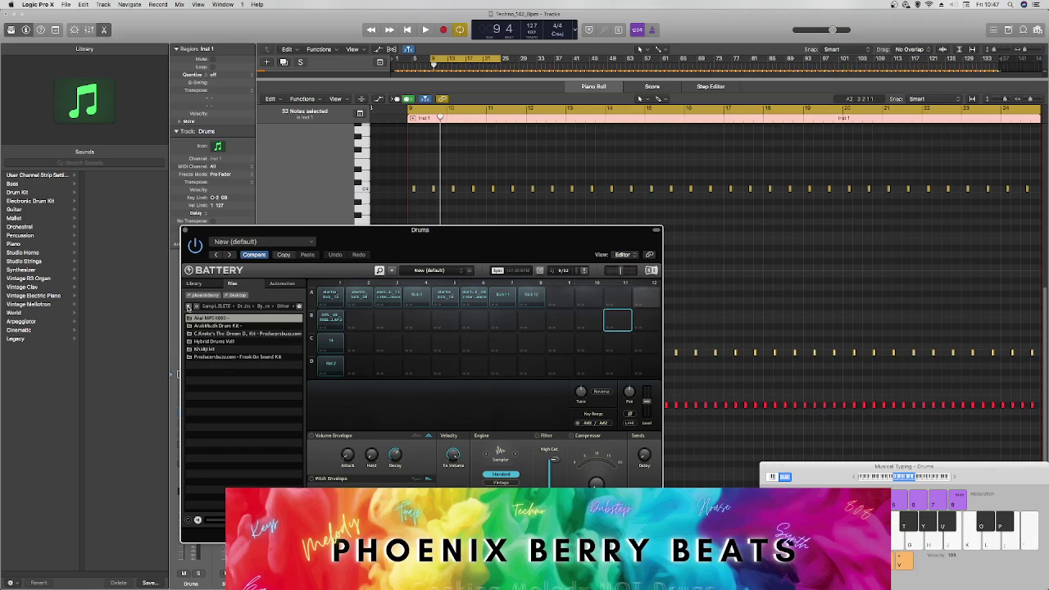
left_click(188, 306)
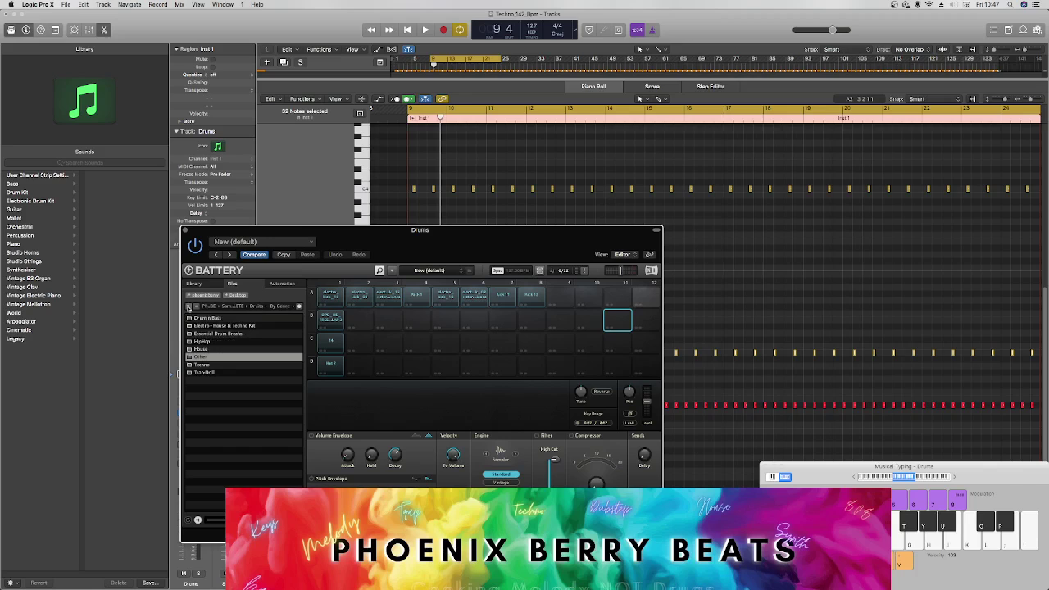
double_click(210, 351)
double_click(201, 353)
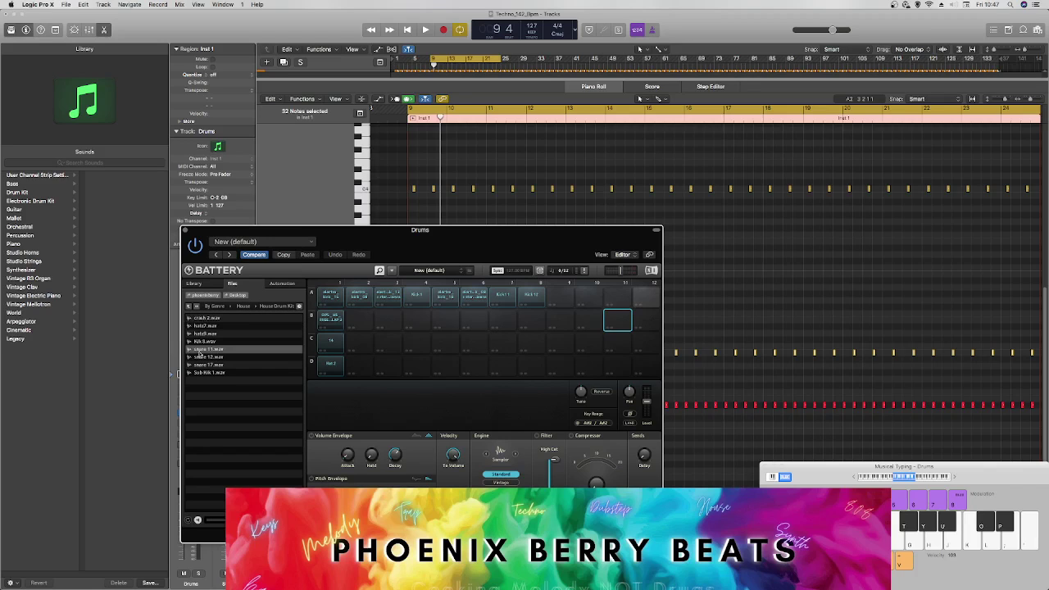
left_click(201, 340)
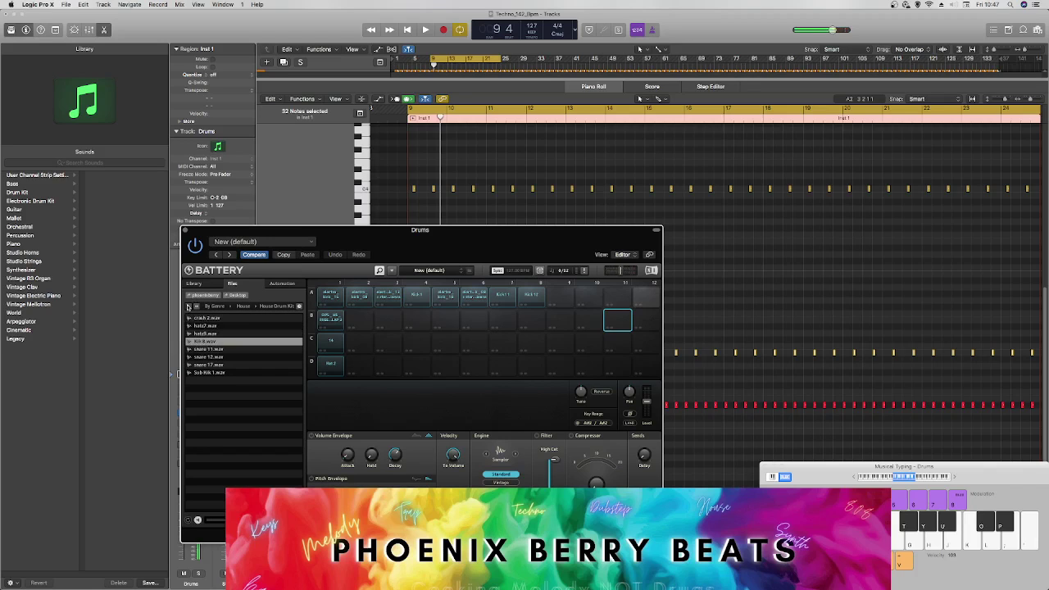
Step: Look through the Techno, Other, ArabMusik and HipHop sample folders for another source of kicks
left_click(187, 307)
left_click(187, 306)
double_click(215, 361)
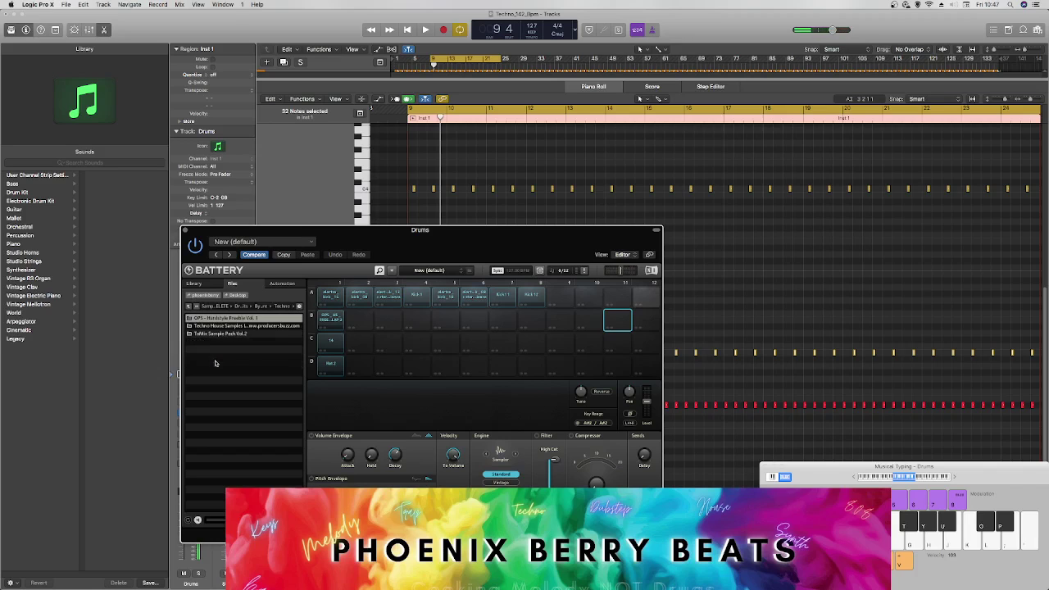
left_click(187, 306)
double_click(209, 356)
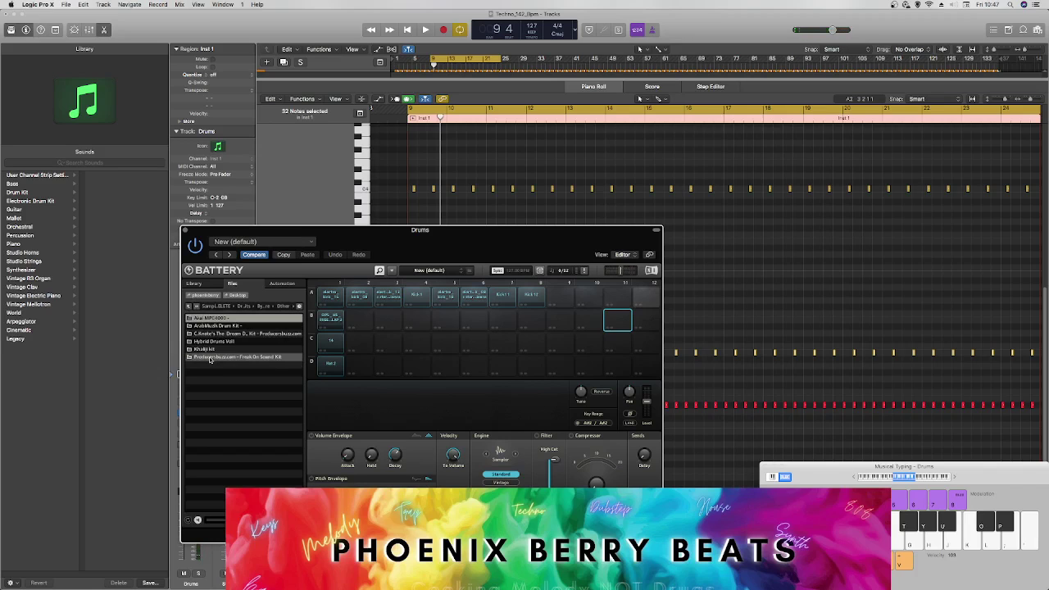
double_click(218, 326)
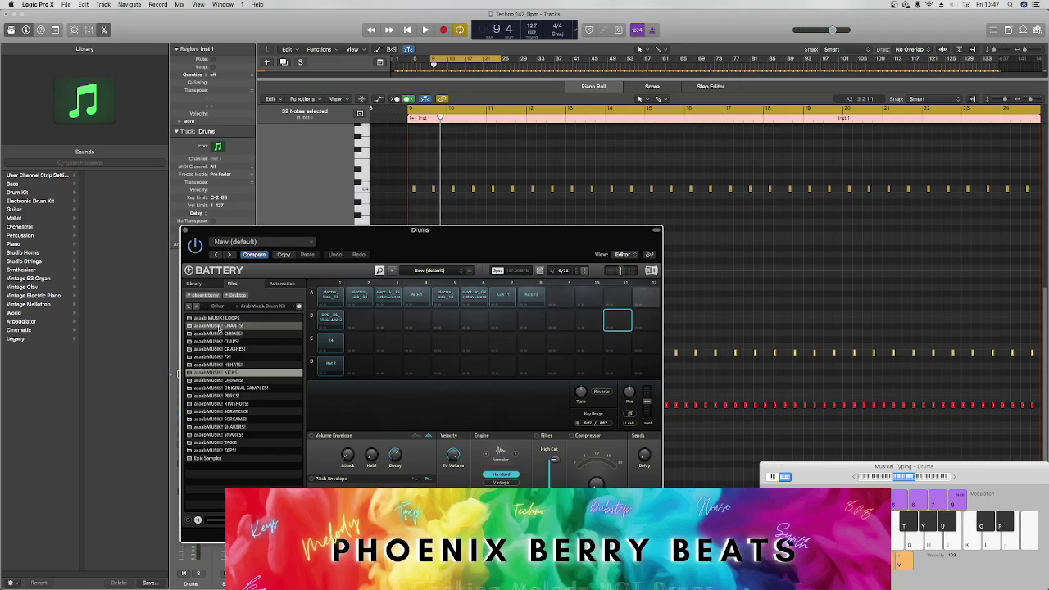
left_click(188, 306)
left_click(188, 306)
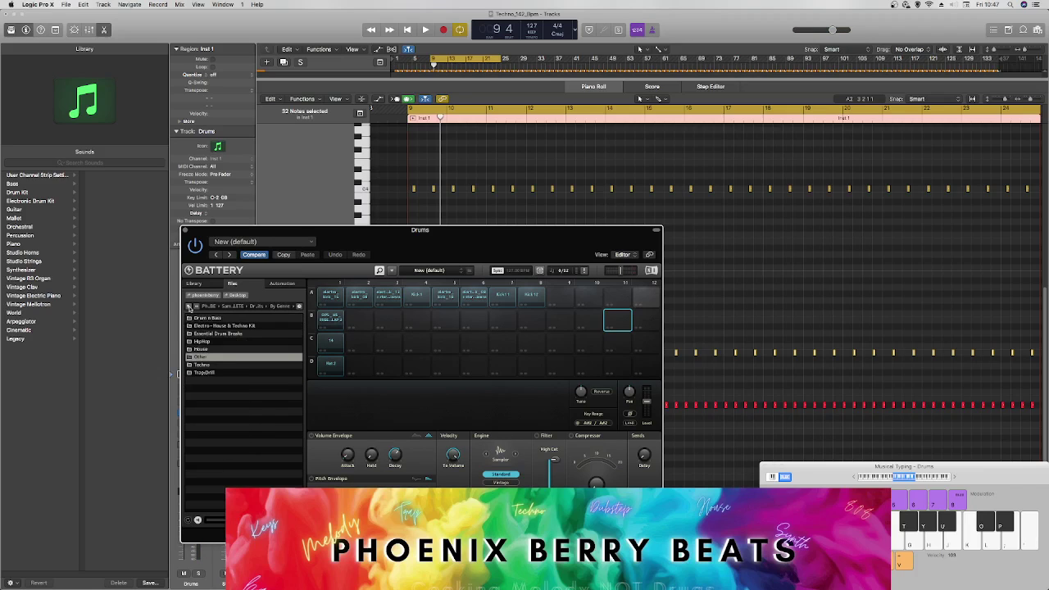
double_click(215, 346)
left_click(190, 307)
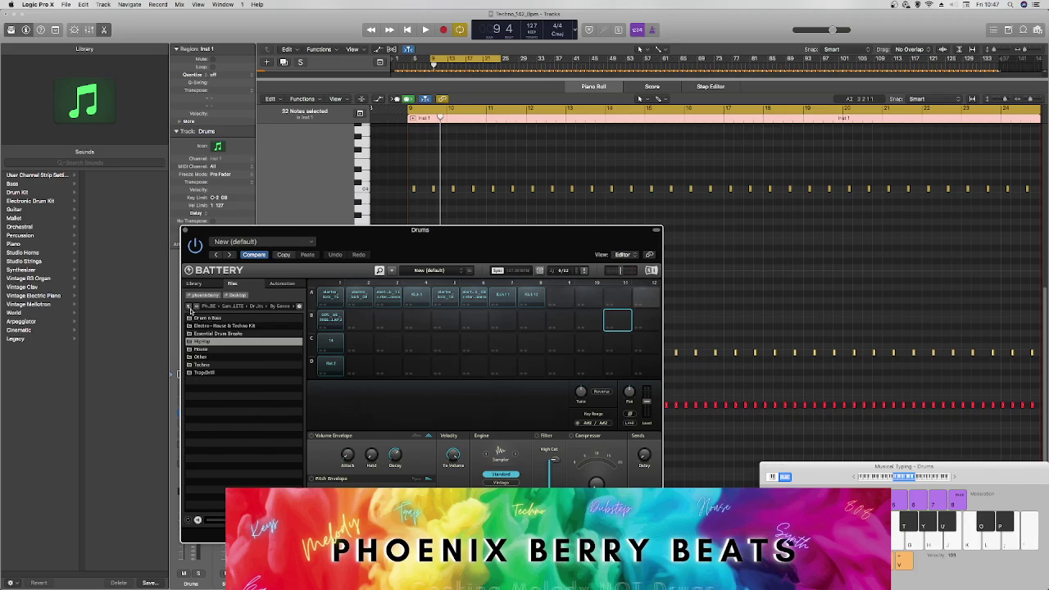
Step: Open the kicks folder of the Dream kit under Other and audition the samples near its end
double_click(207, 357)
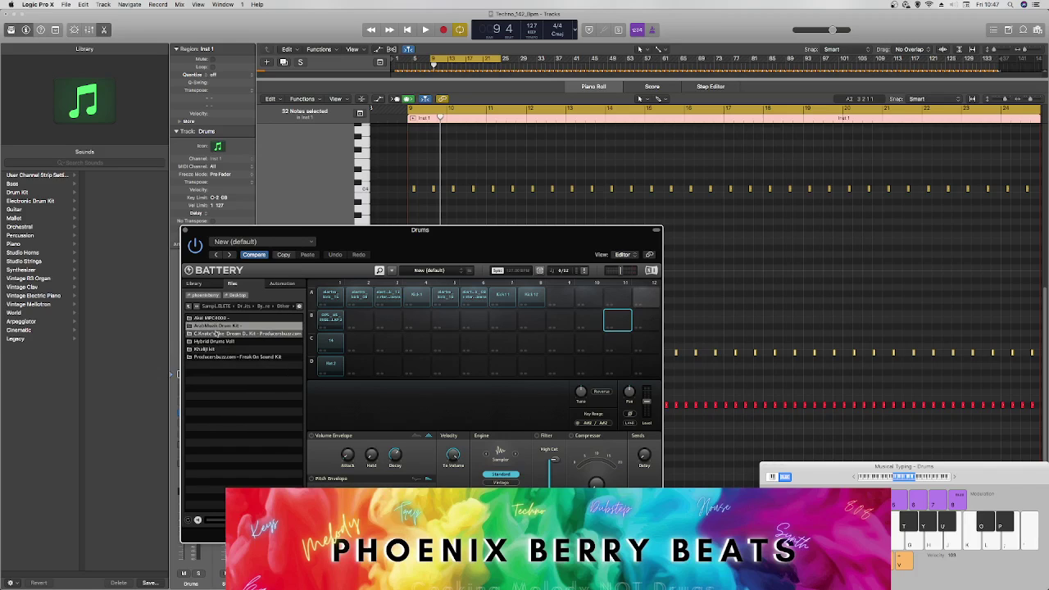
double_click(216, 334)
double_click(216, 334)
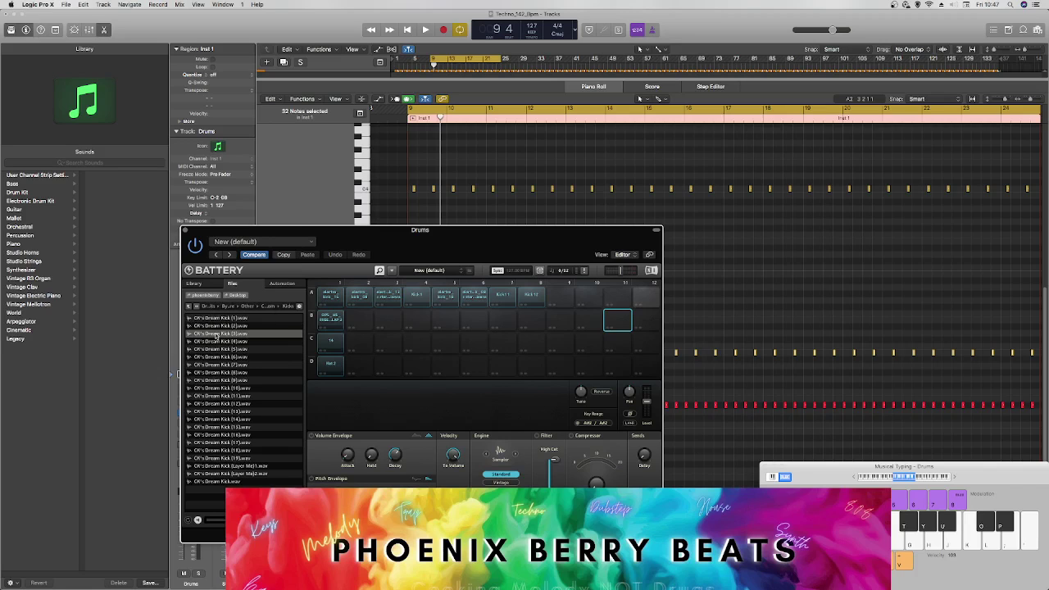
left_click(234, 465)
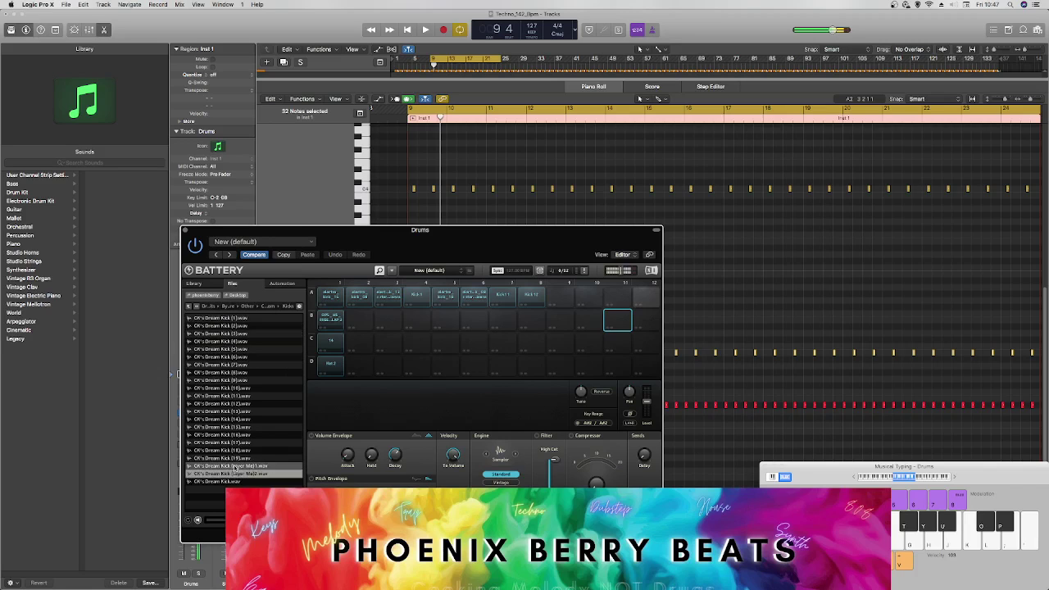
key("Up")
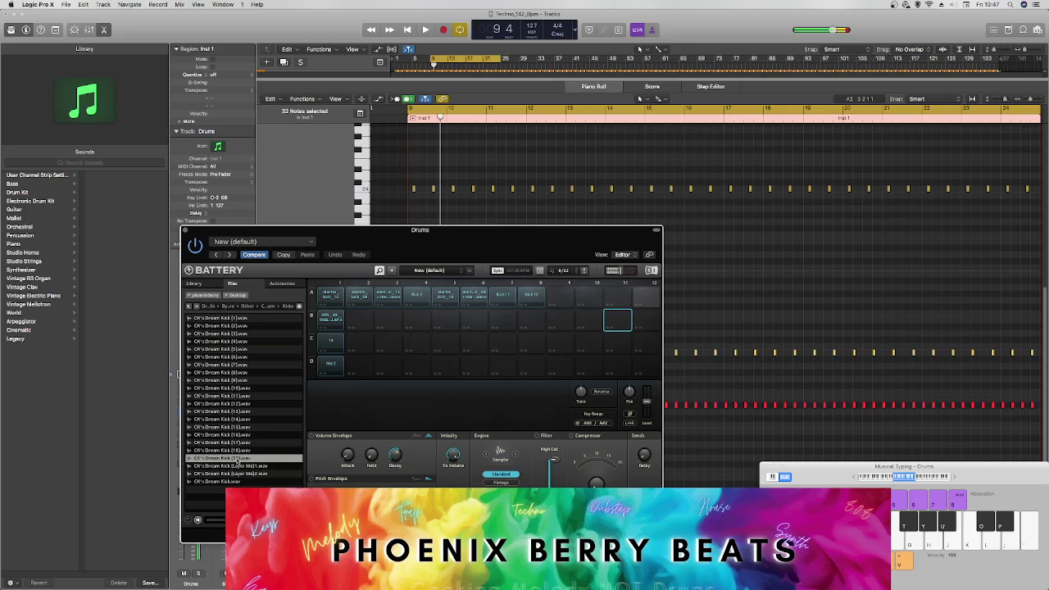
Step: Load CK's Dream Kick (19) into Battery cell A12, close the Piano Roll and play the track
left_click_drag(229, 461, 642, 296)
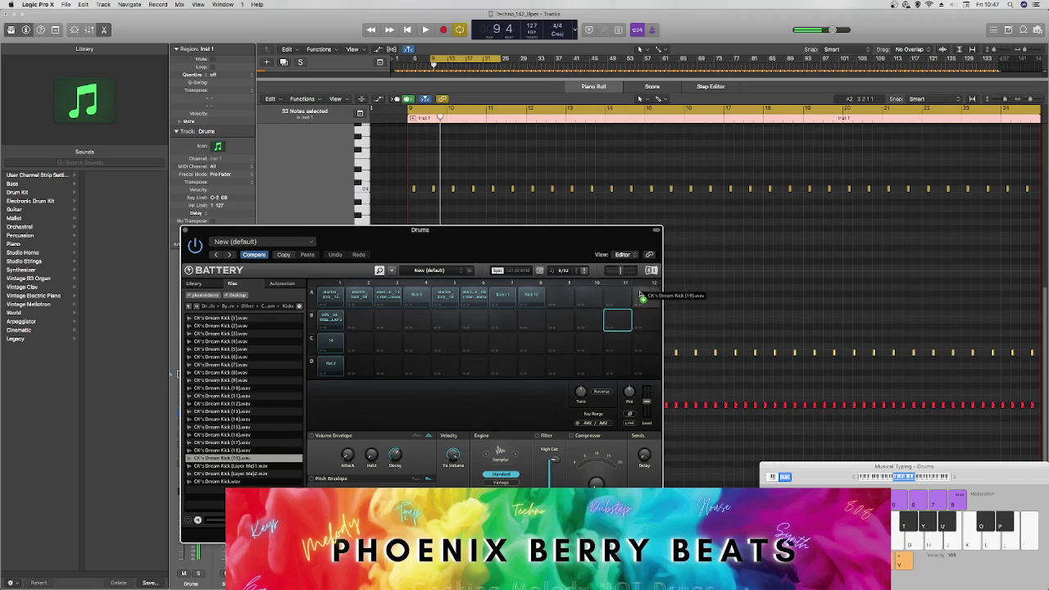
key("e")
key("space")
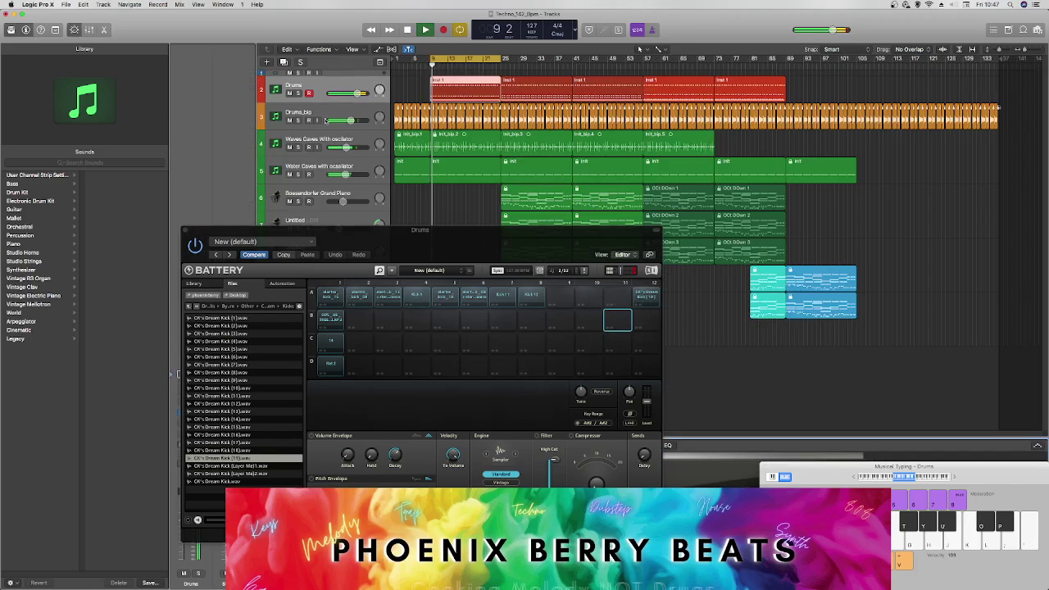
Step: Open the Khaliji kit folder, stop playback, and load VKKJA002.WAV into Battery cell B2
left_click(189, 307)
left_click(189, 307)
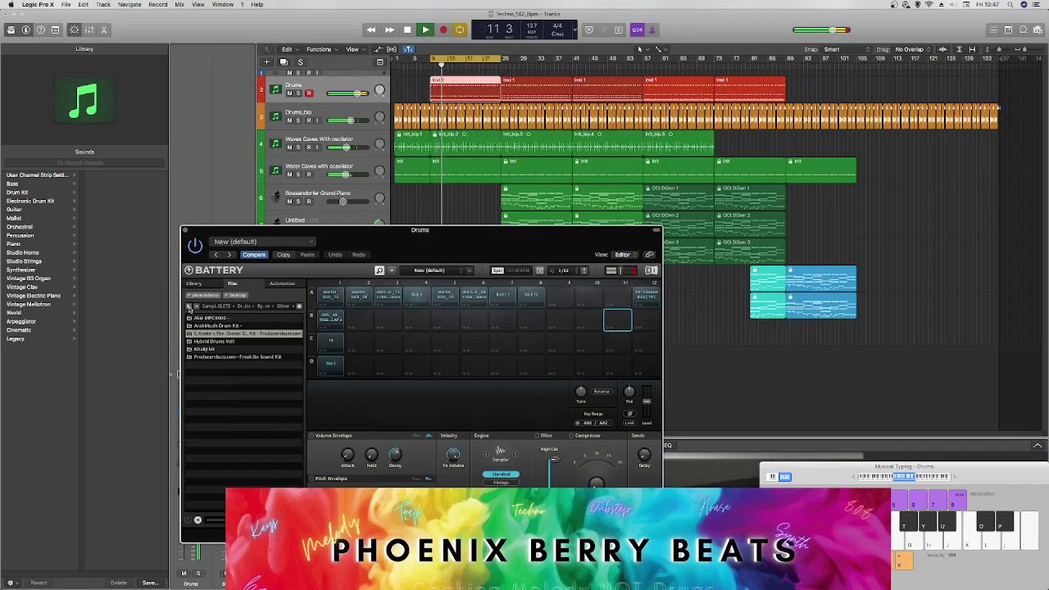
double_click(204, 349)
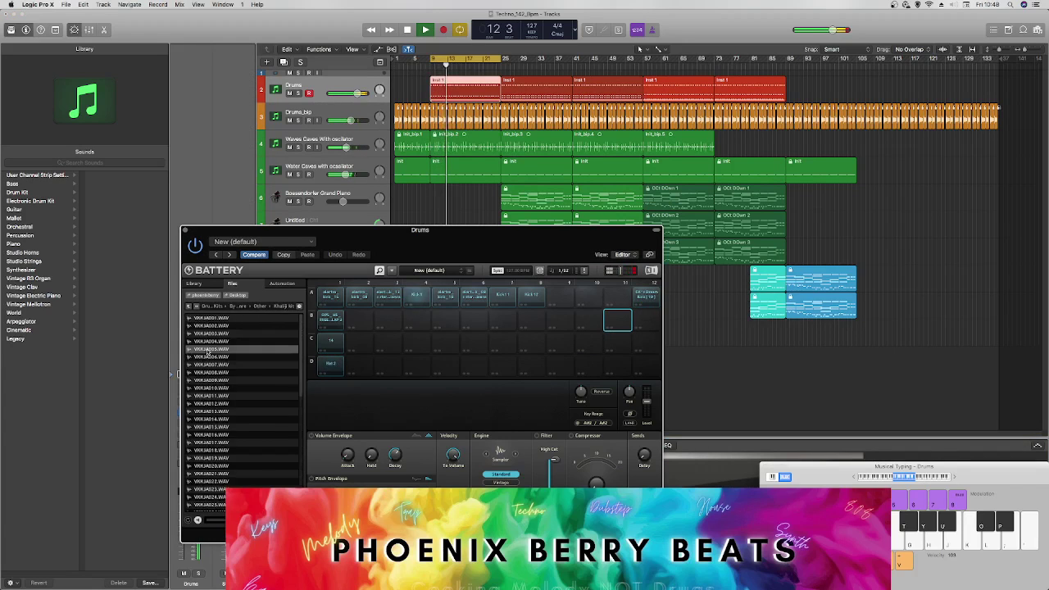
key("space")
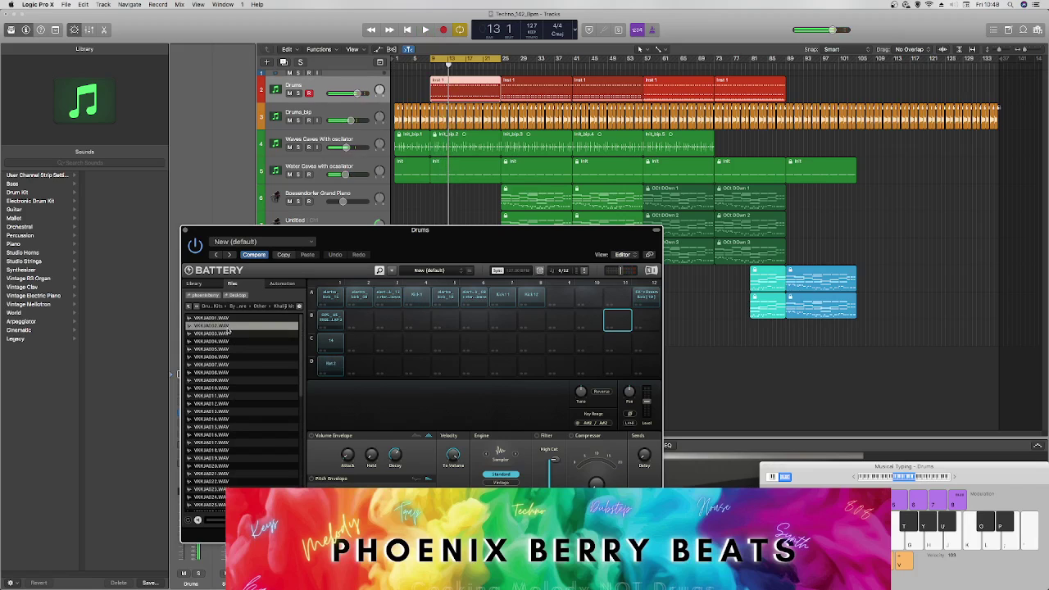
left_click_drag(358, 320, 358, 320)
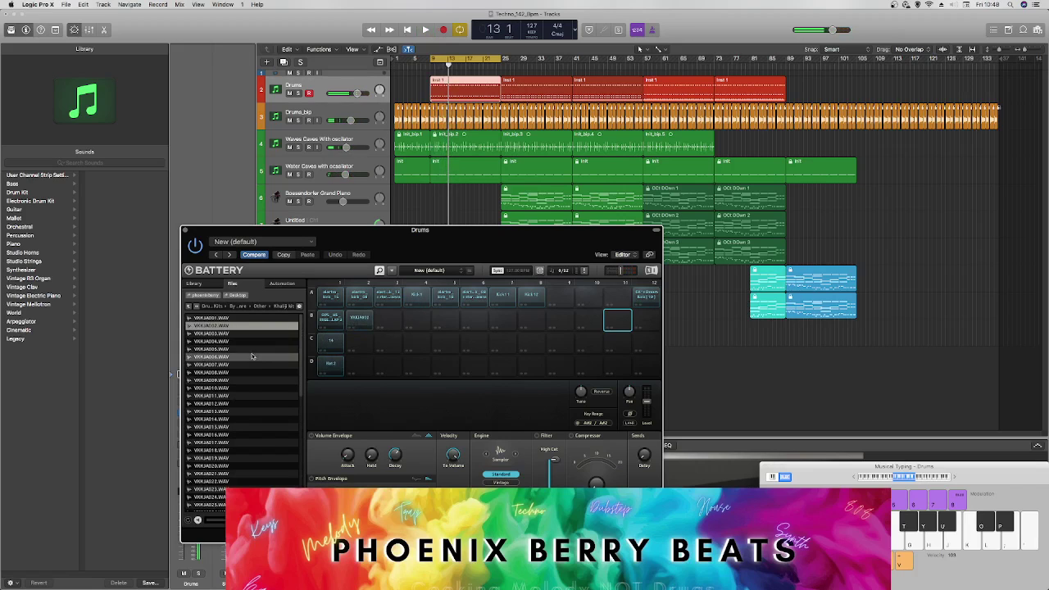
Step: Audition the Khaliji kit samples upward from VKKJA058 to VKKJA041 and load VKKJA042.WAV into Battery cell C6
scroll(238, 410, "down", 10)
left_click(209, 489)
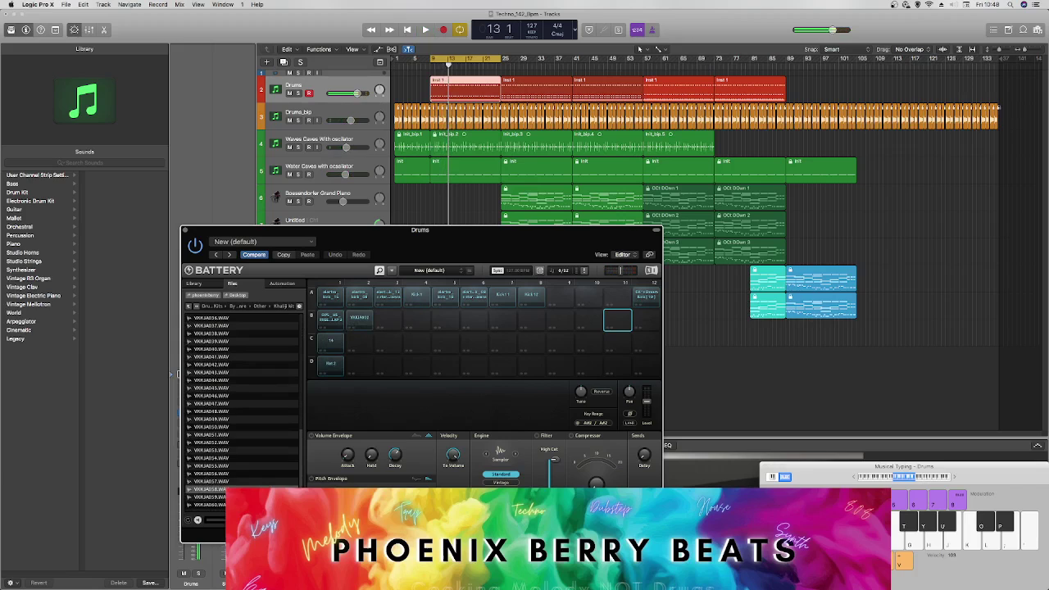
left_click(231, 482)
key("Up")
key("Up")
key("Up")
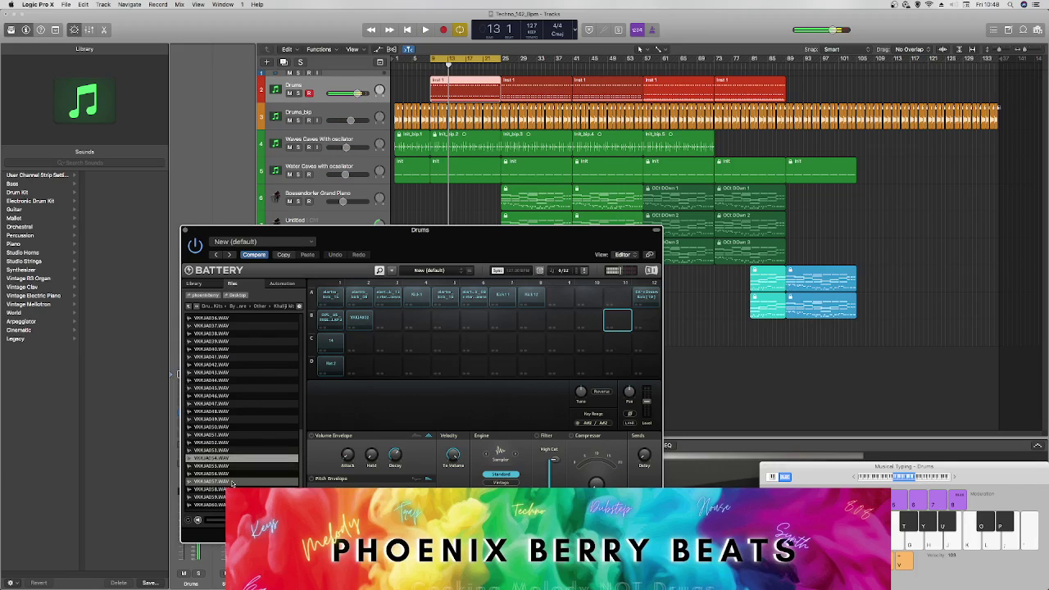
key("Up")
key("Up")
key("Up")
key("Up")
key("Up")
key("Up")
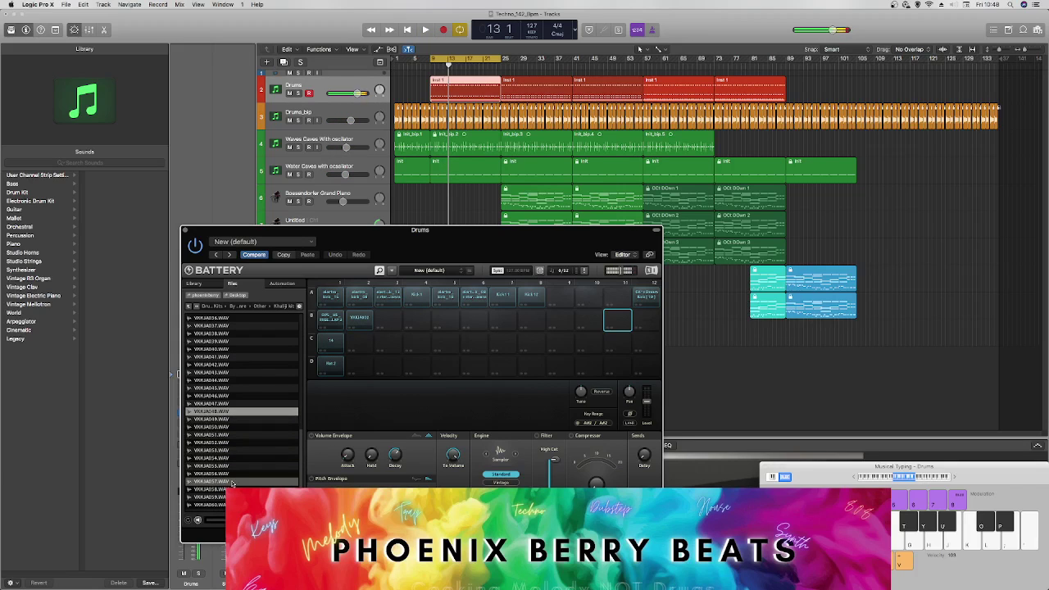
key("Up")
key("Up")
key("Up")
key("Up")
key("Up")
key("Up")
key("Up")
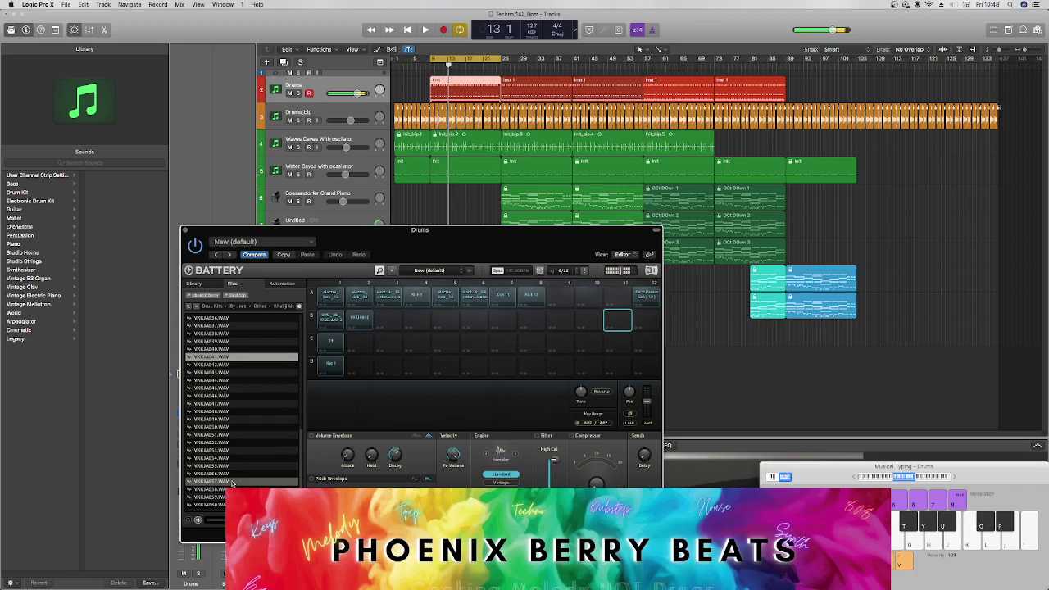
key("Down")
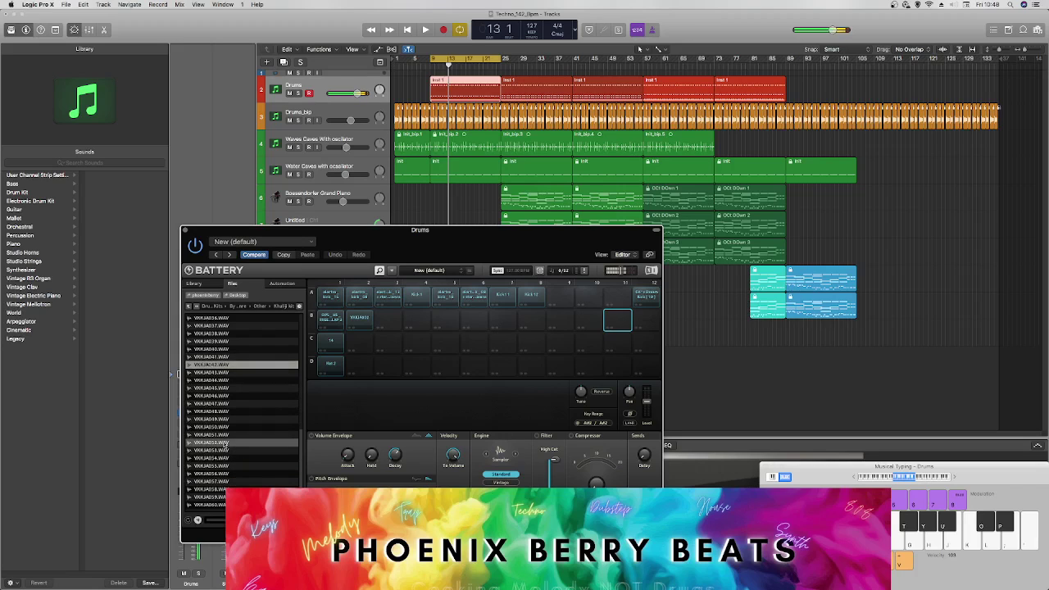
left_click_drag(230, 371, 474, 342)
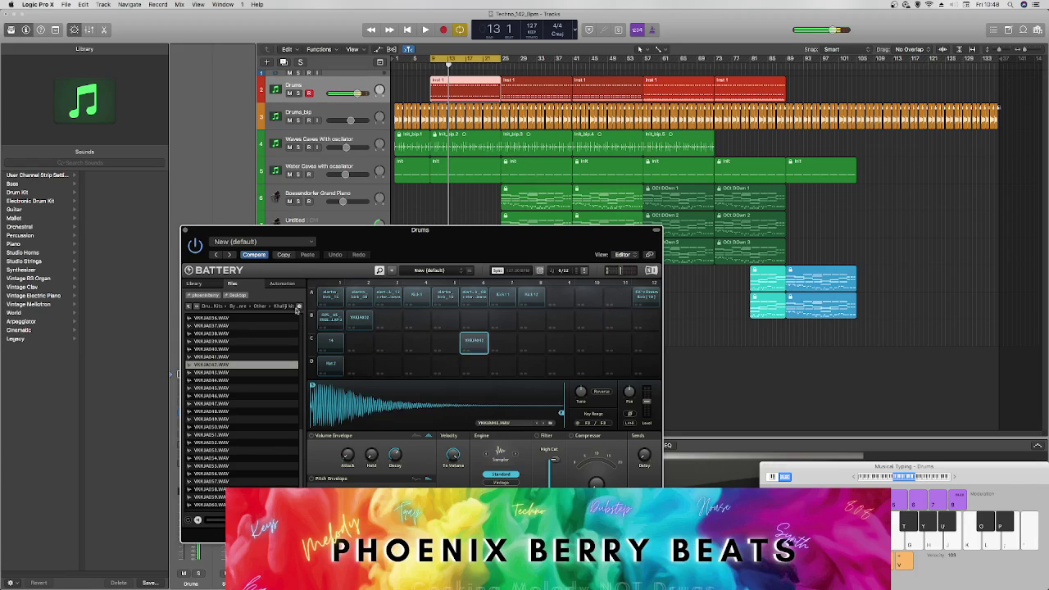
Step: Open the Freak On Sound Kit folder under Other and audition its WAV samples one after another down the list
left_click(187, 306)
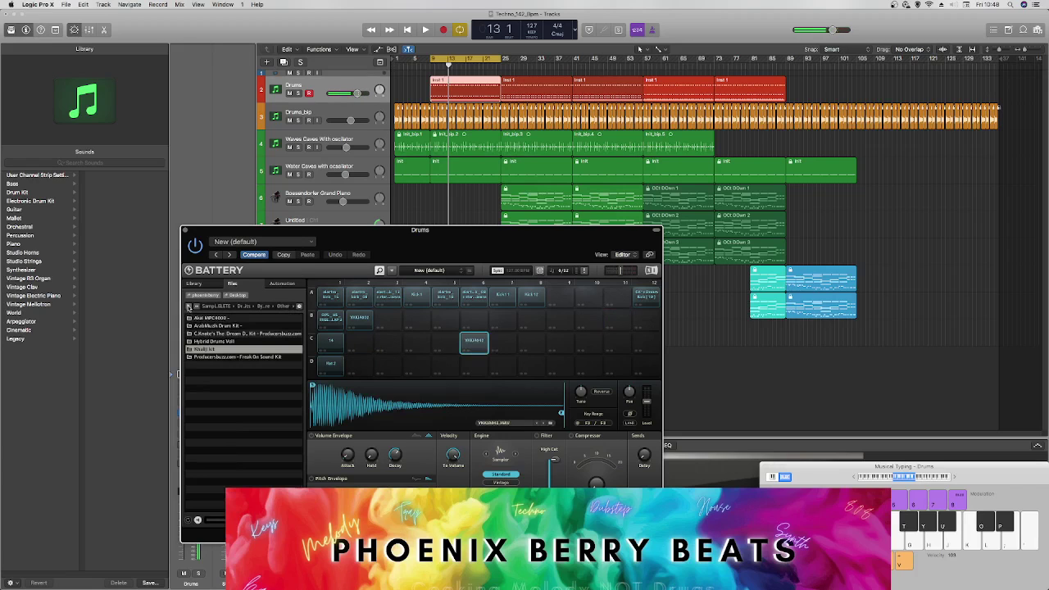
double_click(226, 356)
scroll(207, 319, "down", 8)
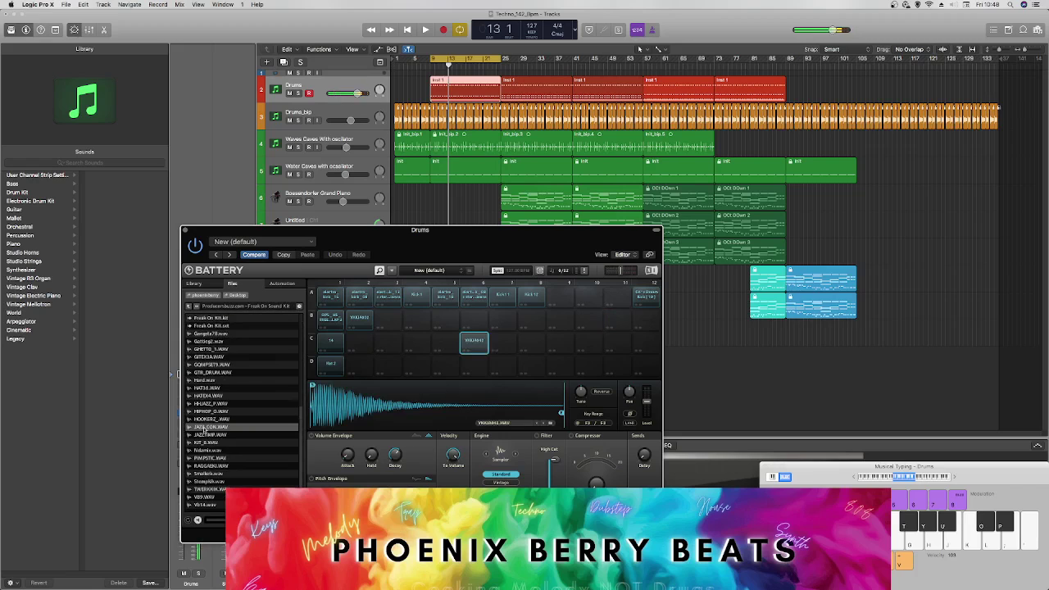
left_click(218, 325)
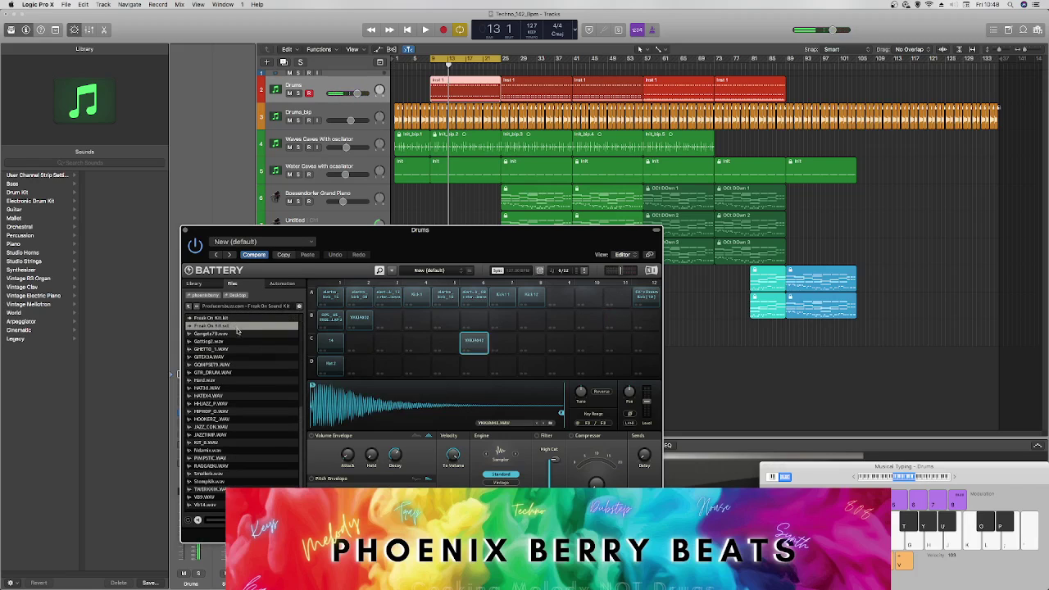
key("Down")
key("Down")
key("Down")
key("Down")
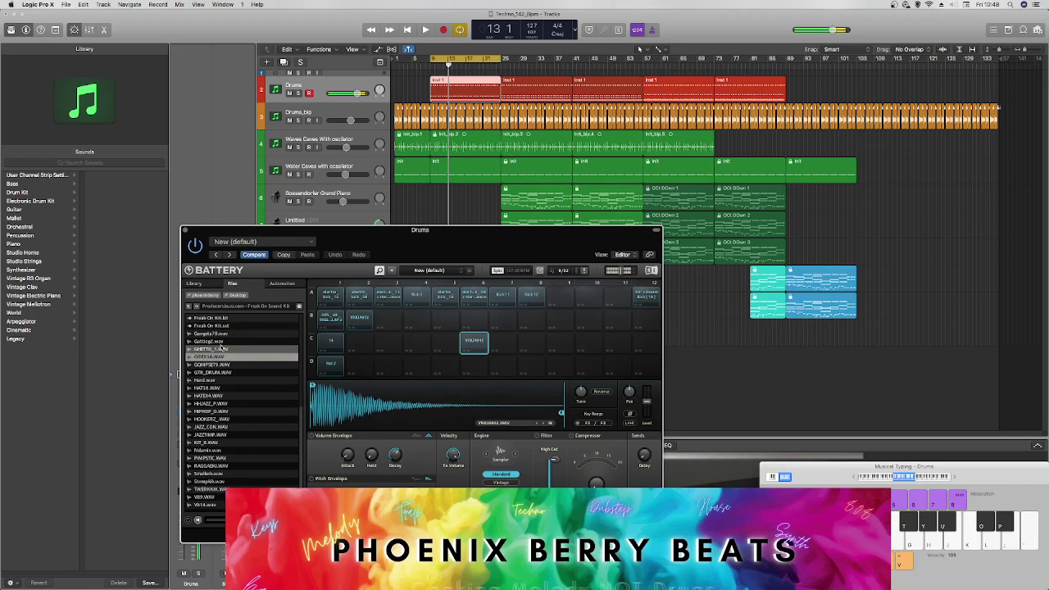
key("Down")
key("Down")
key("Down")
key("Down")
key("Down")
key("Down")
key("Down")
key("Down")
key("Down")
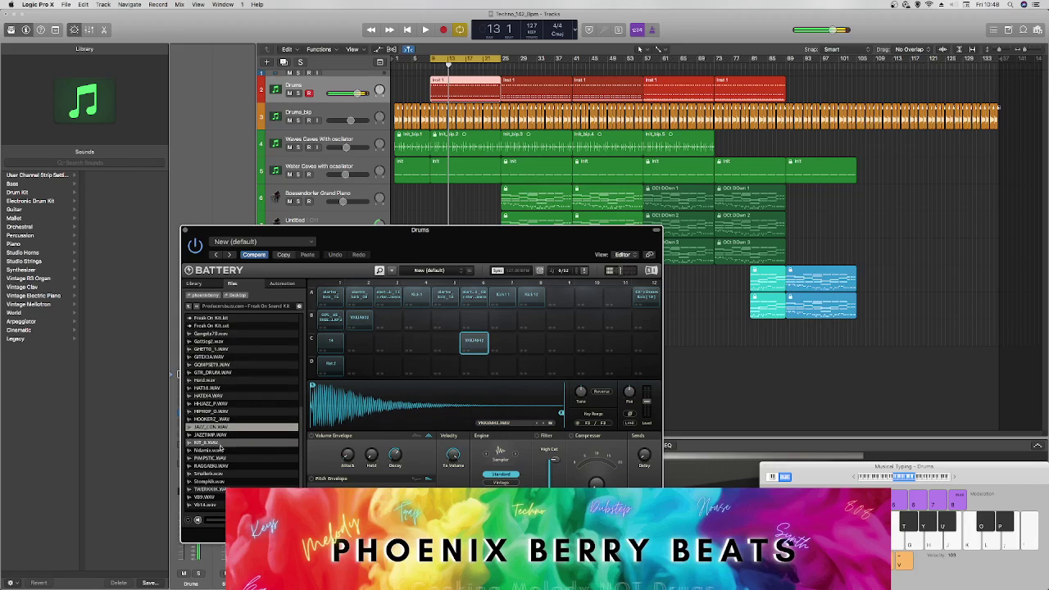
key("Down")
key("Down")
key("Down")
key("Down")
key("Down")
key("Down")
key("Down")
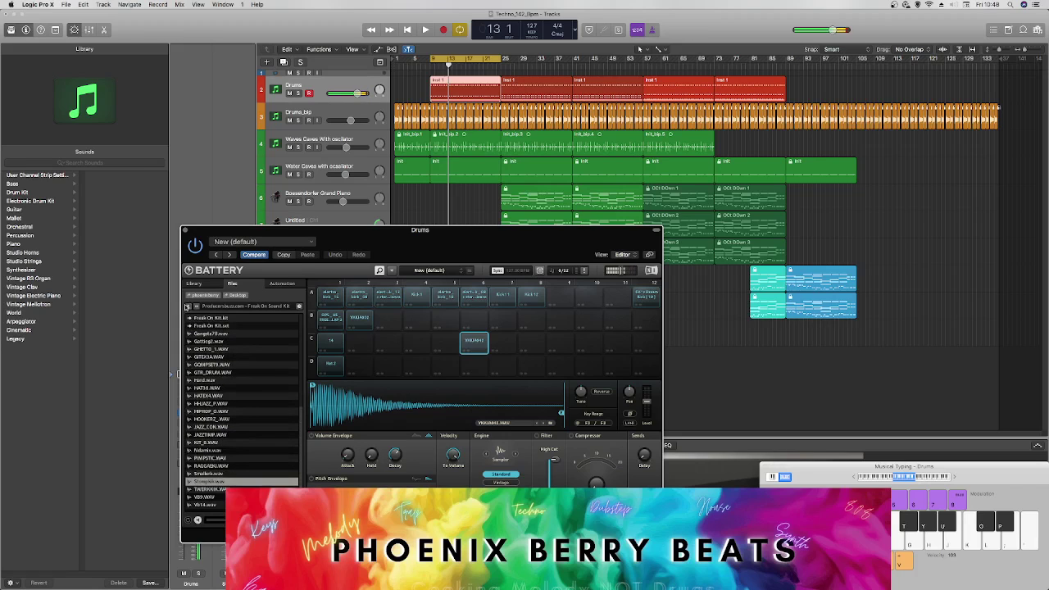
Step: Browse the Trance Loops folder of the Electro - House & Techno Kit and audition the third loop
left_click(188, 307)
left_click(187, 308)
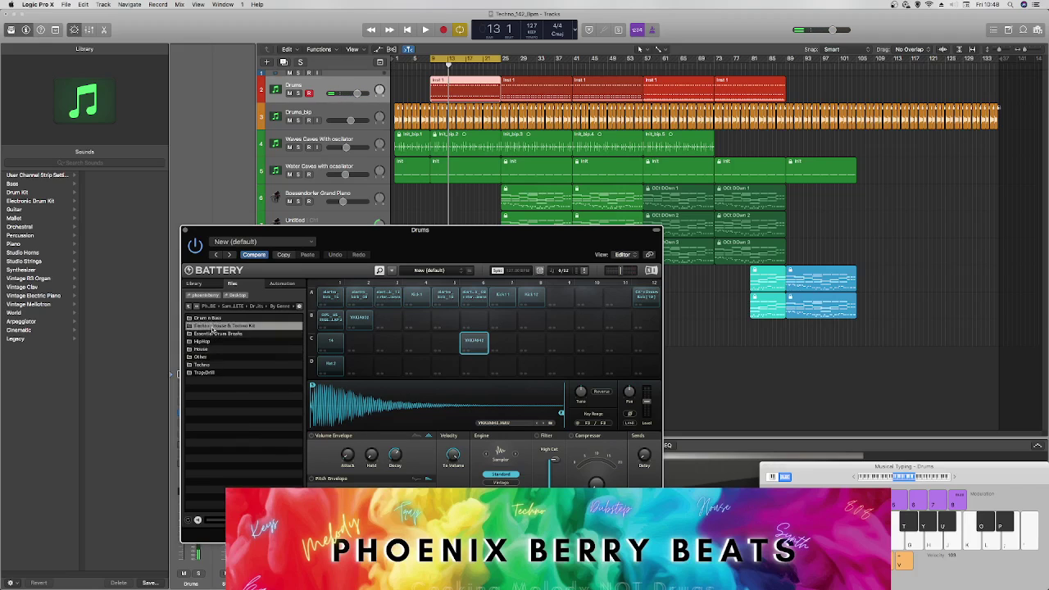
double_click(215, 325)
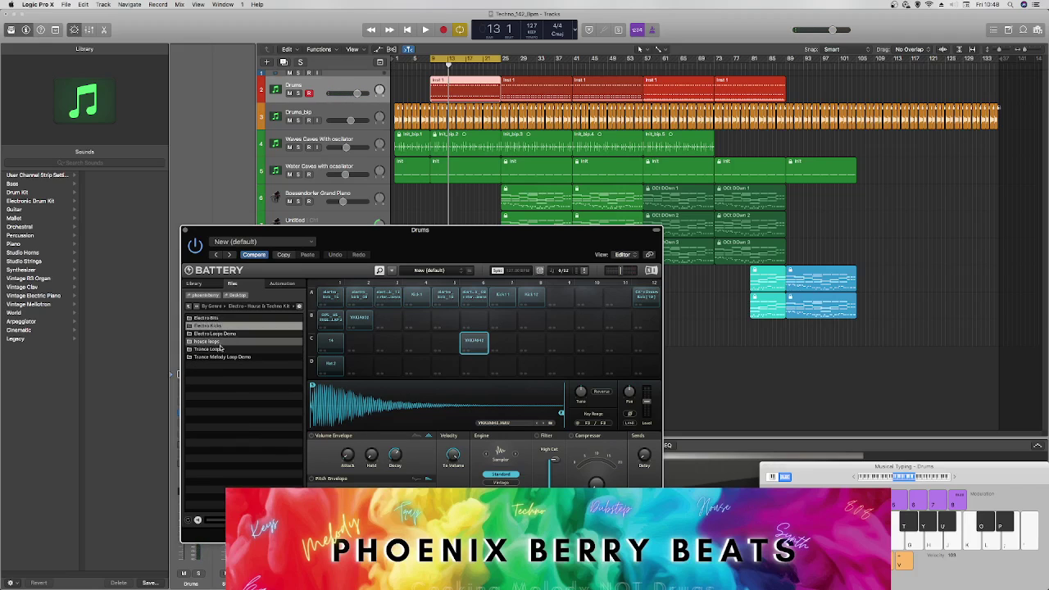
double_click(220, 348)
left_click(212, 333)
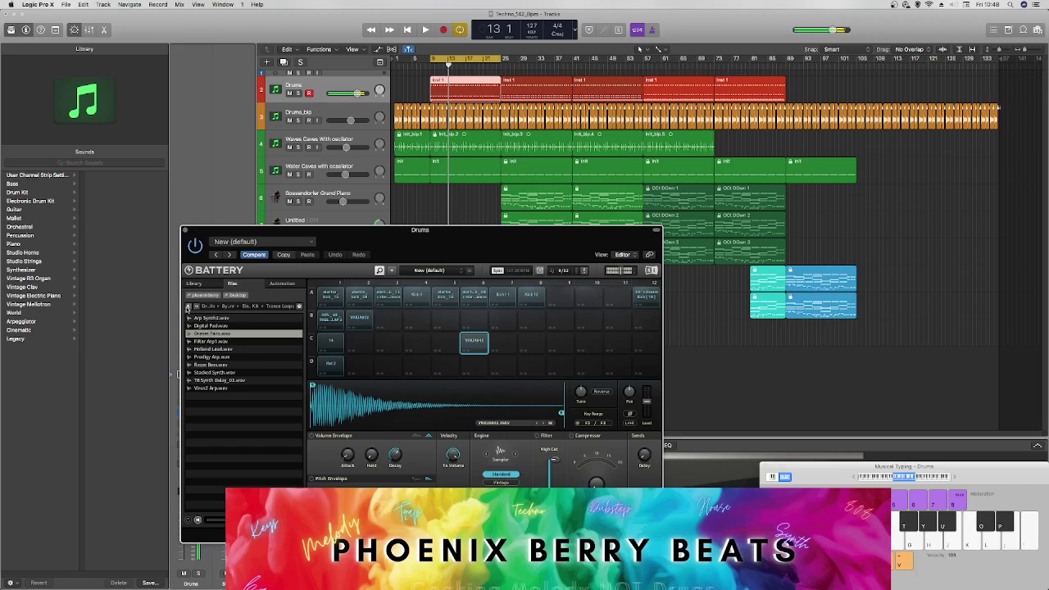
left_click(186, 307)
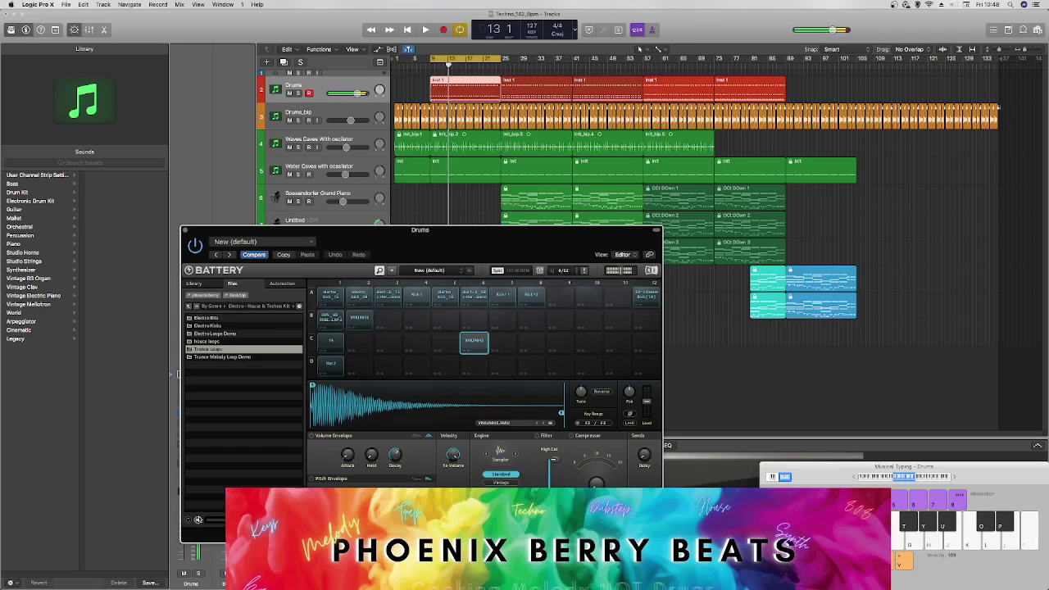
Step: Open the 808s folder of the TriSamples 808 Trapstep Pack Vol 2 in the Trap/Drill genre
left_click(188, 308)
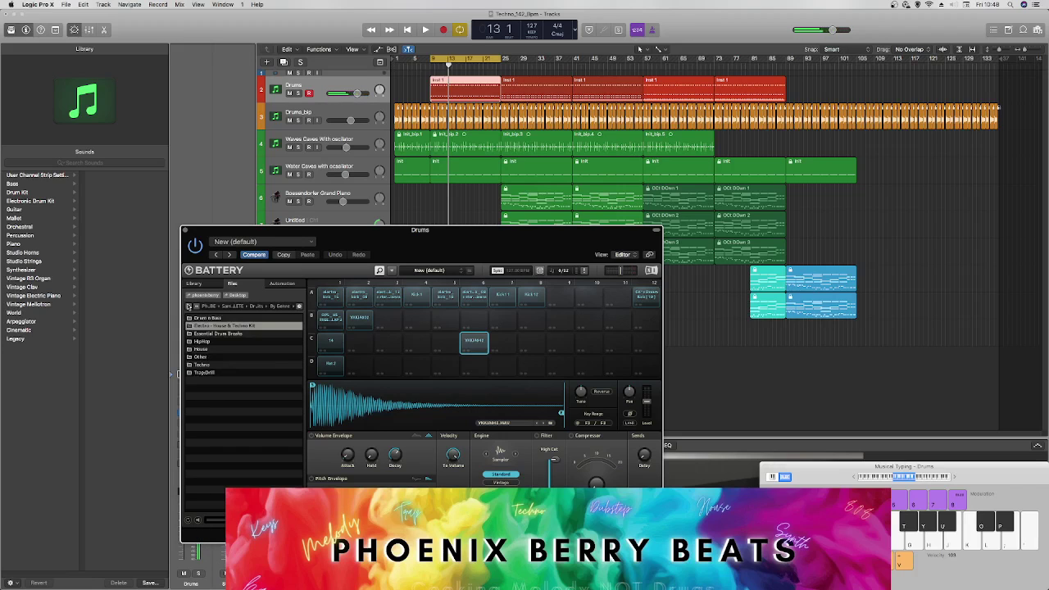
double_click(215, 373)
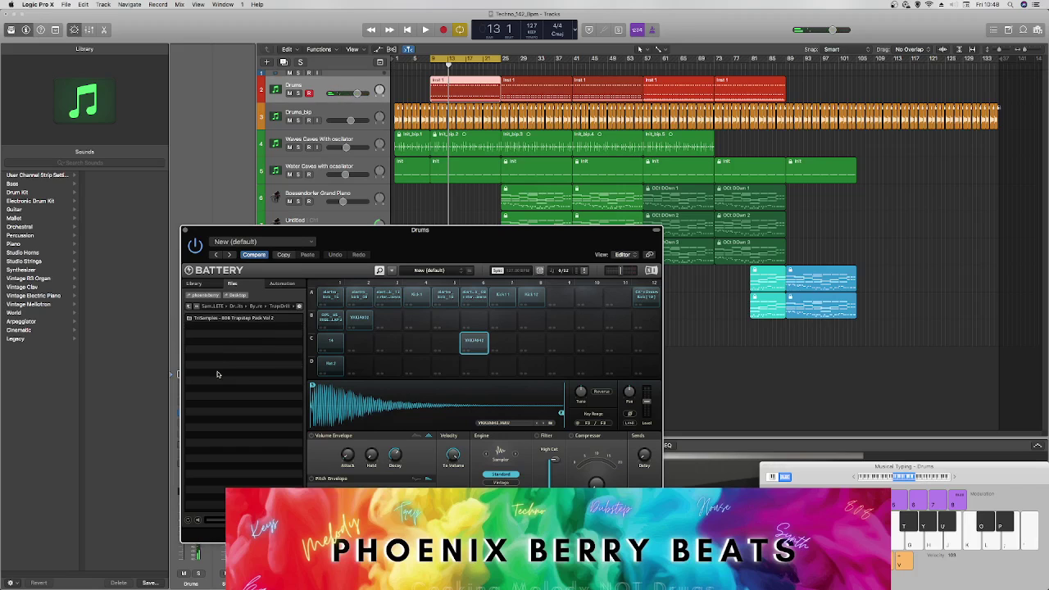
double_click(217, 318)
double_click(217, 320)
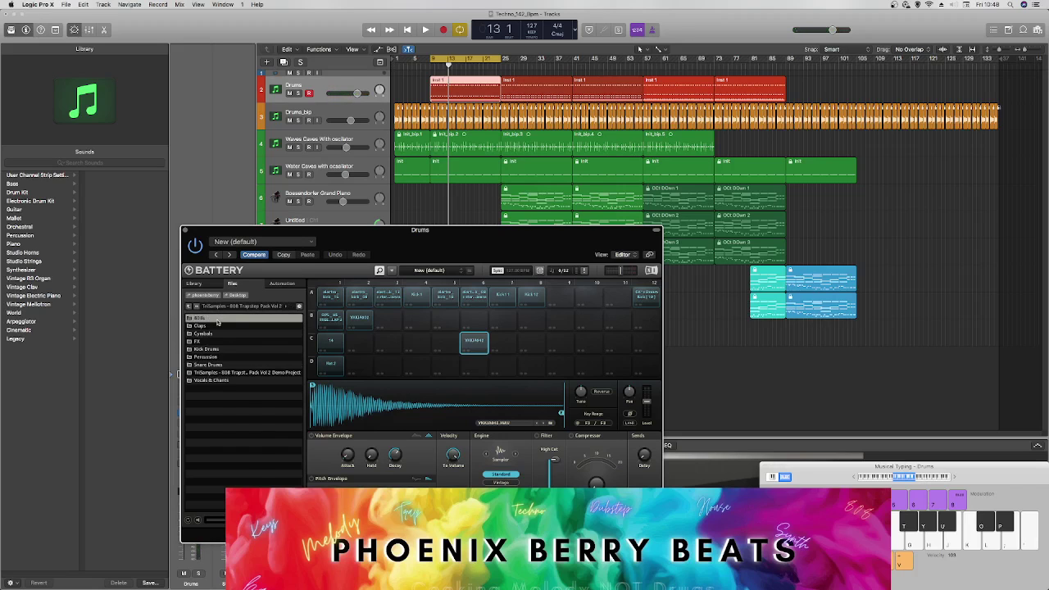
Step: Audition the 808 bass samples from 808 Bass Am Hi Bass.wav down to 808 Bass Em Ex Edit.wav
left_click(220, 325)
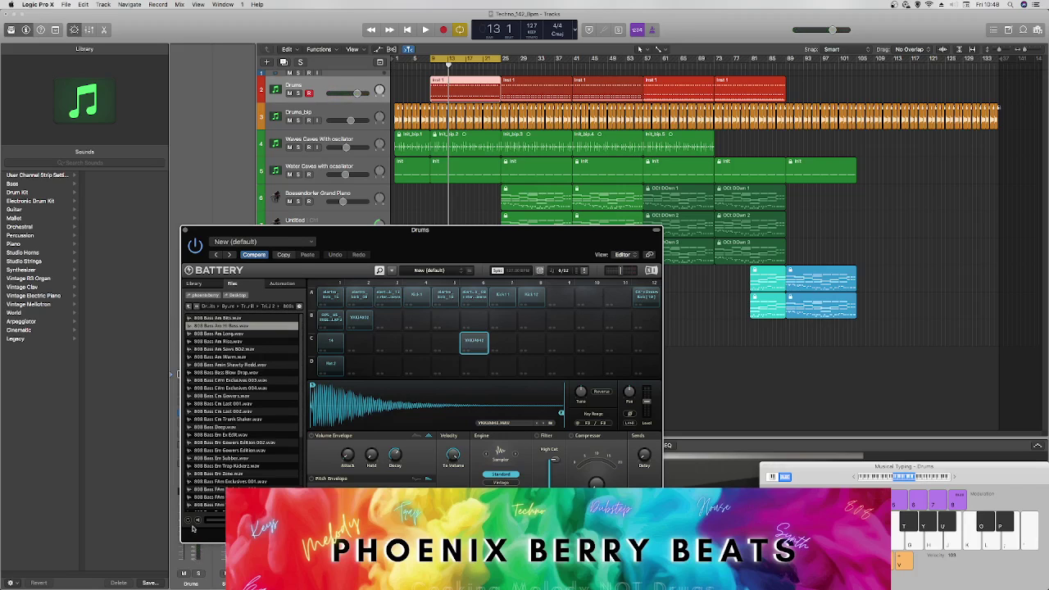
key("Down")
key("Down")
key("Down")
key("Down")
key("Down")
key("Down")
key("Down")
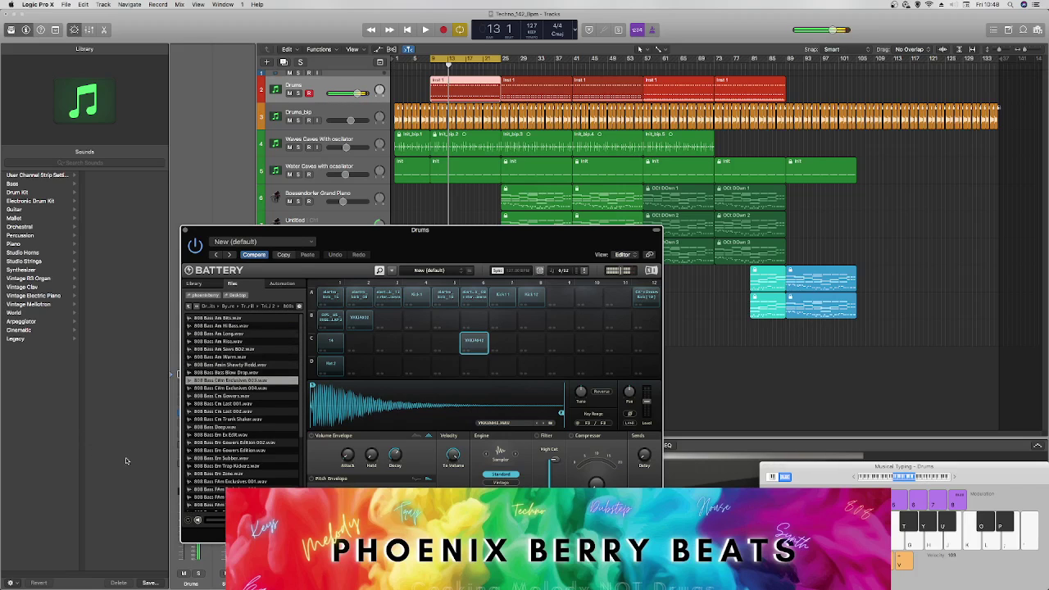
key("Down")
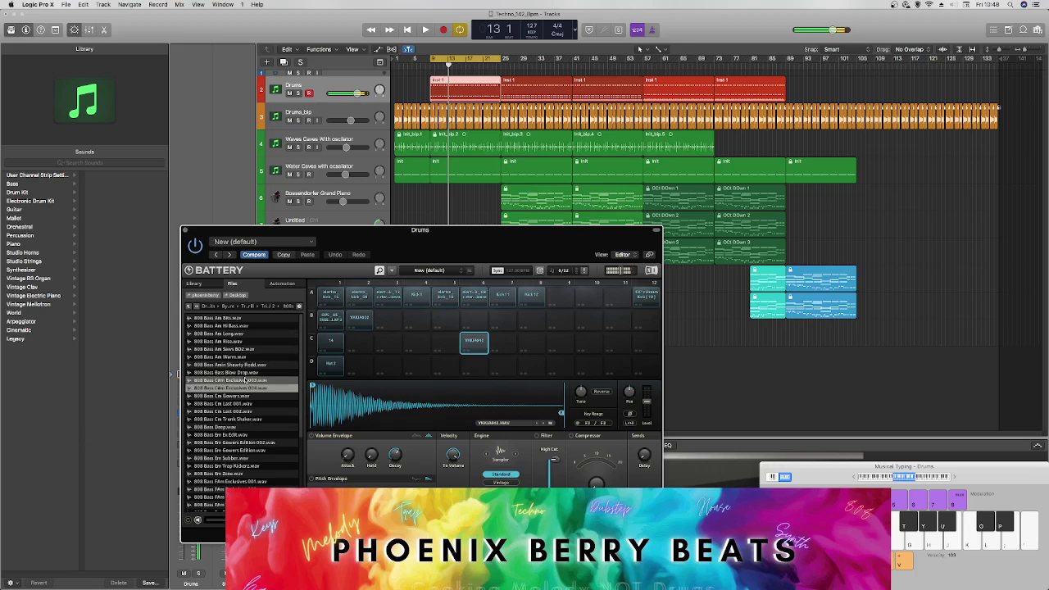
key("Down")
key("Down")
key("Down")
key("Down")
key("Down")
key("Down")
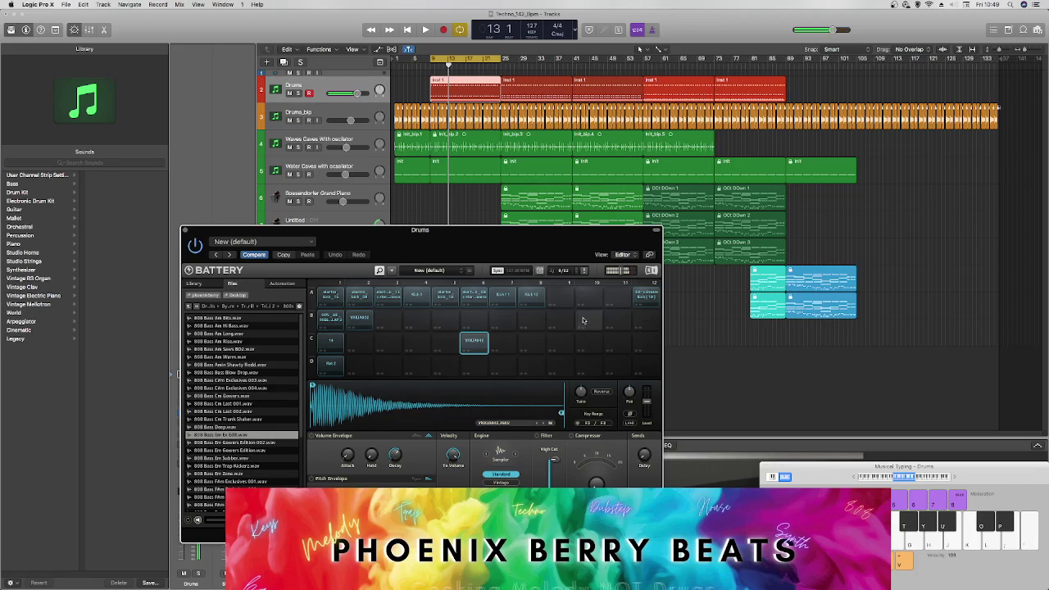
Step: Shift the Dream Kick cell from A12 to A11, load 808 Bass Em Ex Edit.wav into A12, and play the track
left_click_drag(645, 296, 618, 297)
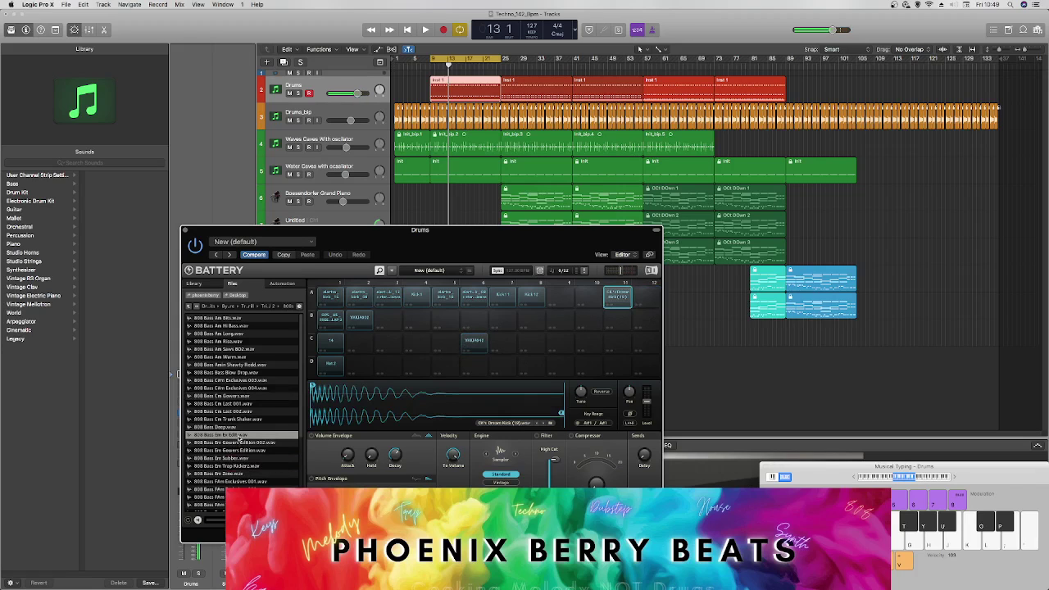
left_click_drag(239, 437, 647, 300)
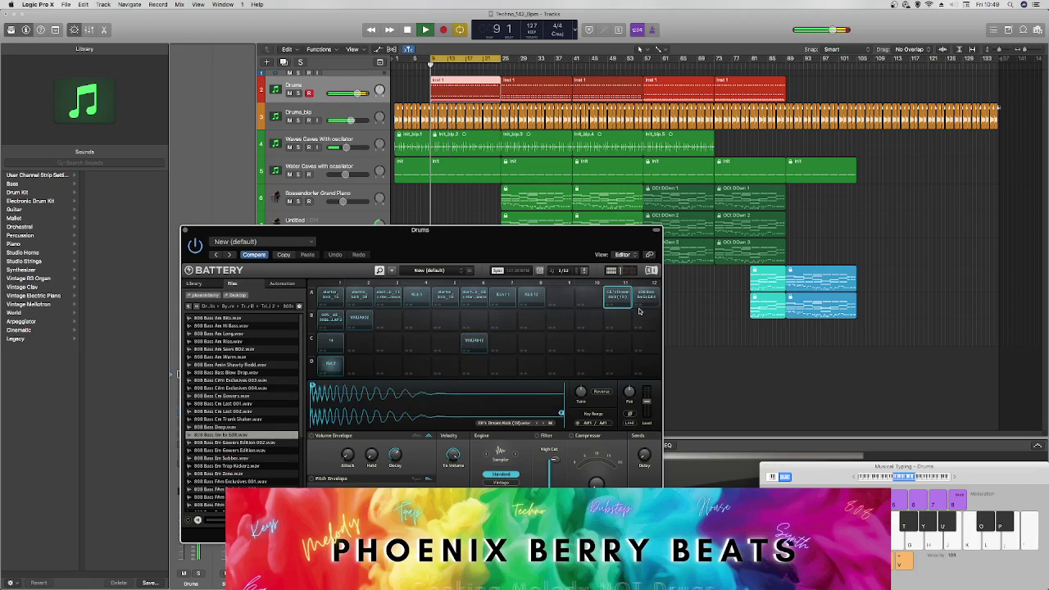
key("space")
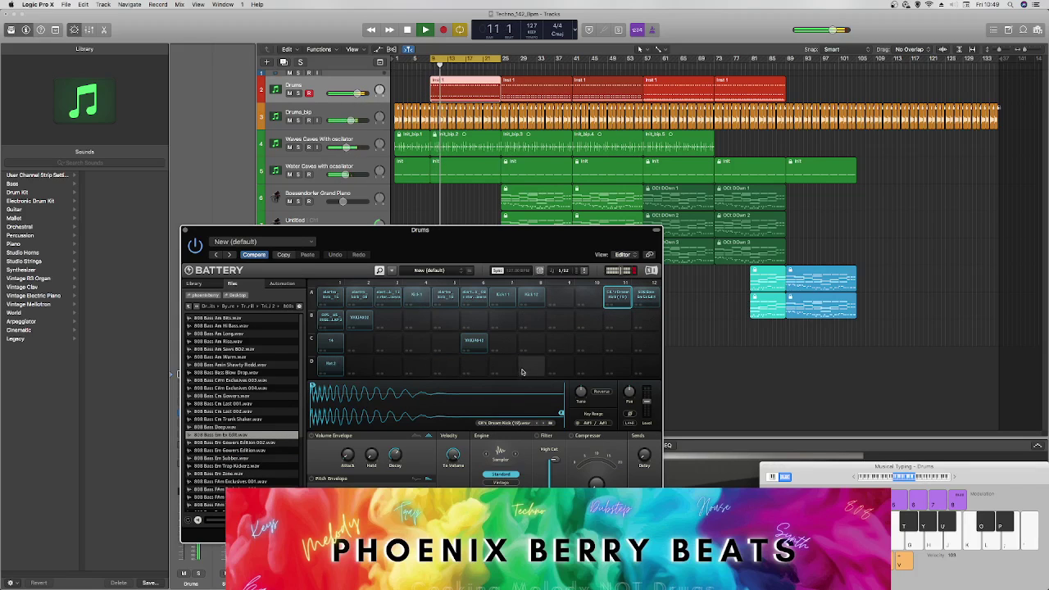
Step: Move the 808 bass sample from Battery cell A12 to A9 and select the Dream Kick cell in A11
left_click(647, 297)
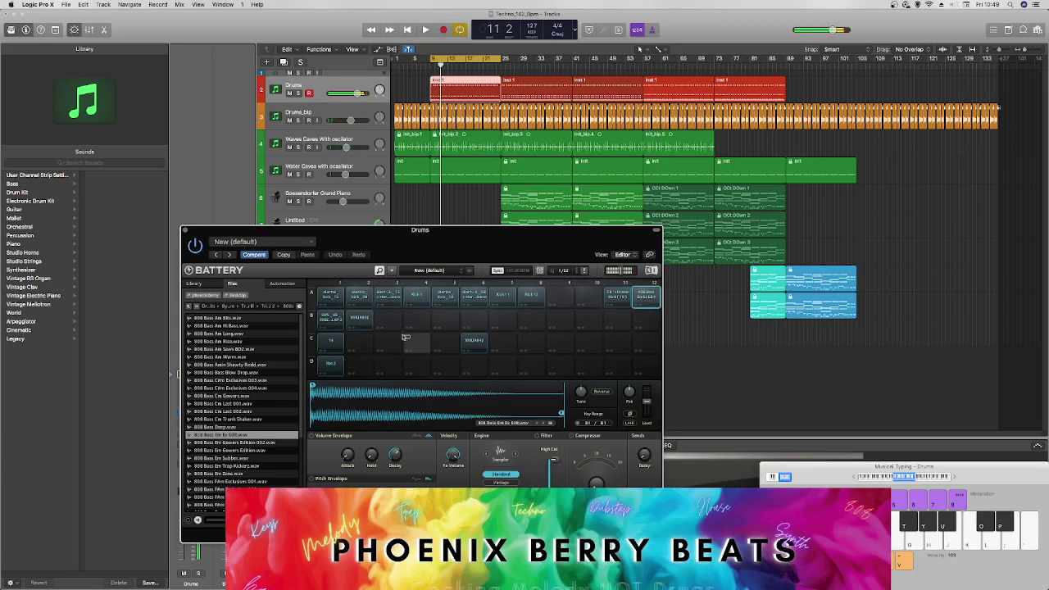
left_click_drag(562, 310, 560, 300)
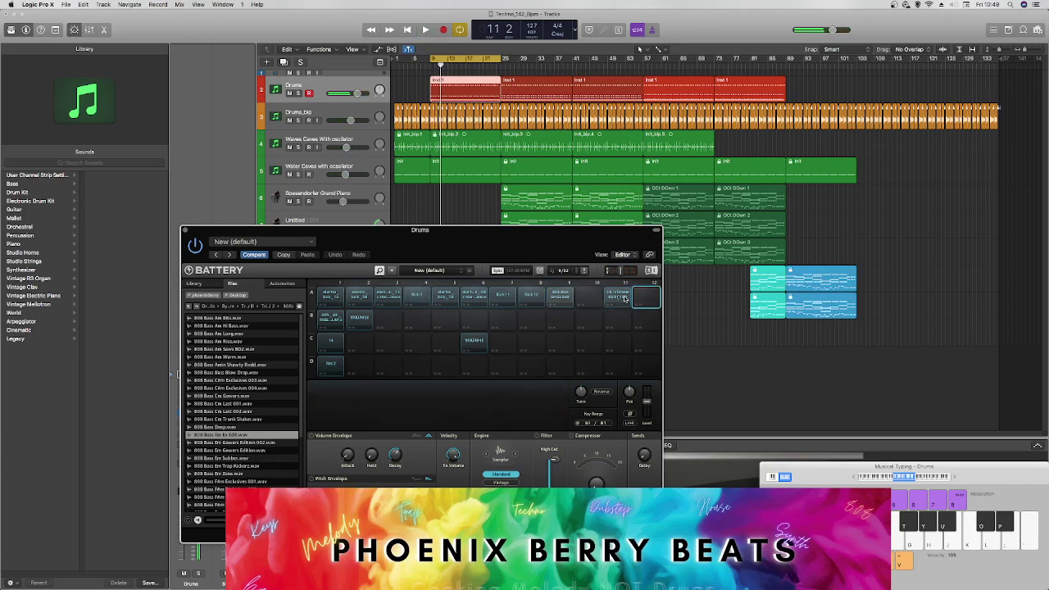
left_click(621, 296)
Step: Move the Battery window clear of the tracks and play the cycled section starting at bar 57
left_click_drag(491, 241, 610, 337)
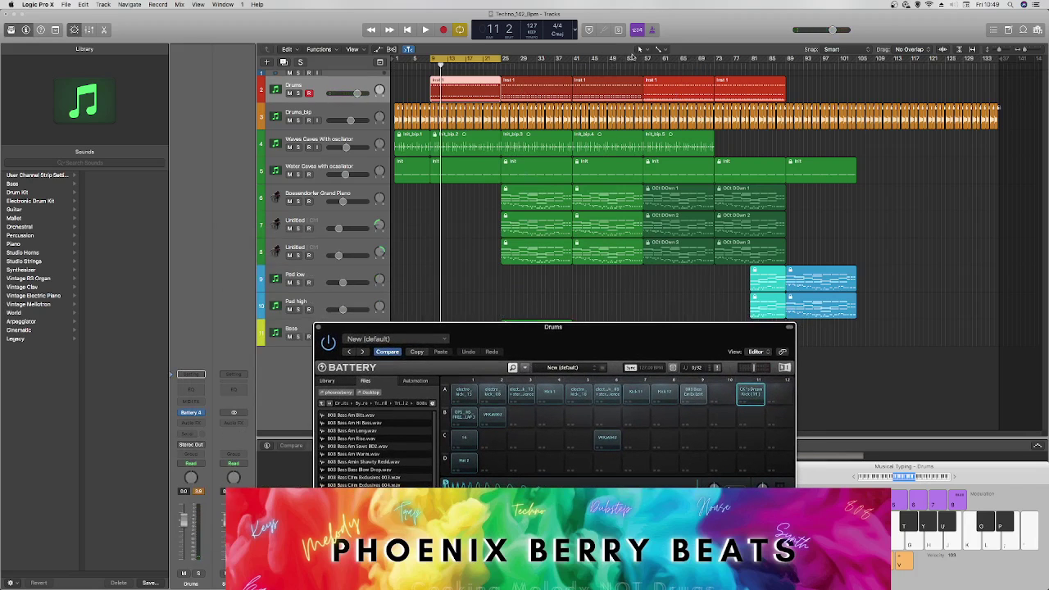
double_click(647, 59)
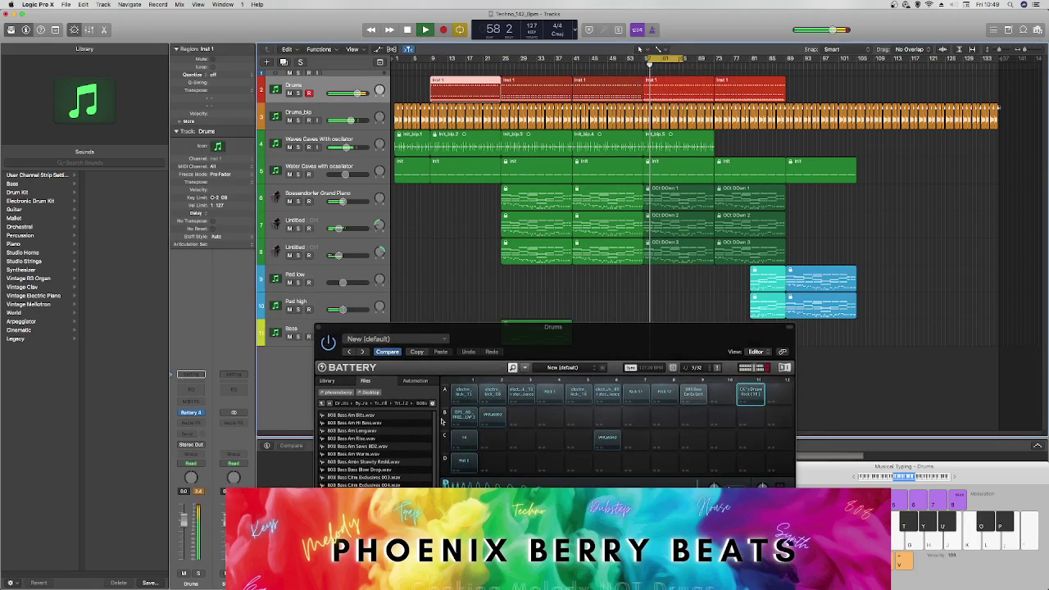
key("space")
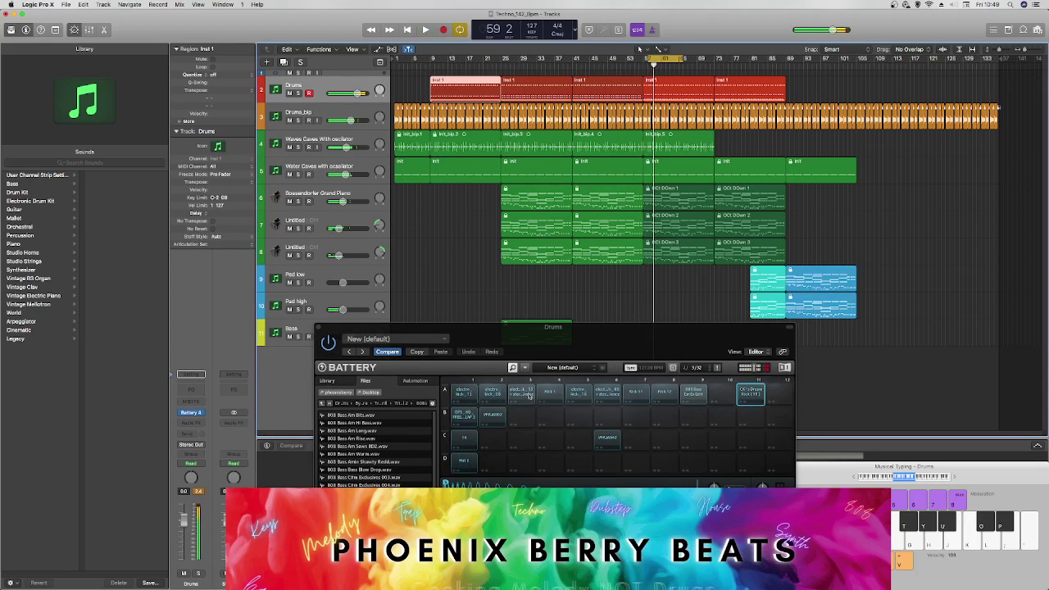
Step: Delete the kick sample in Battery cell A4
left_click(531, 394)
right_click(551, 394)
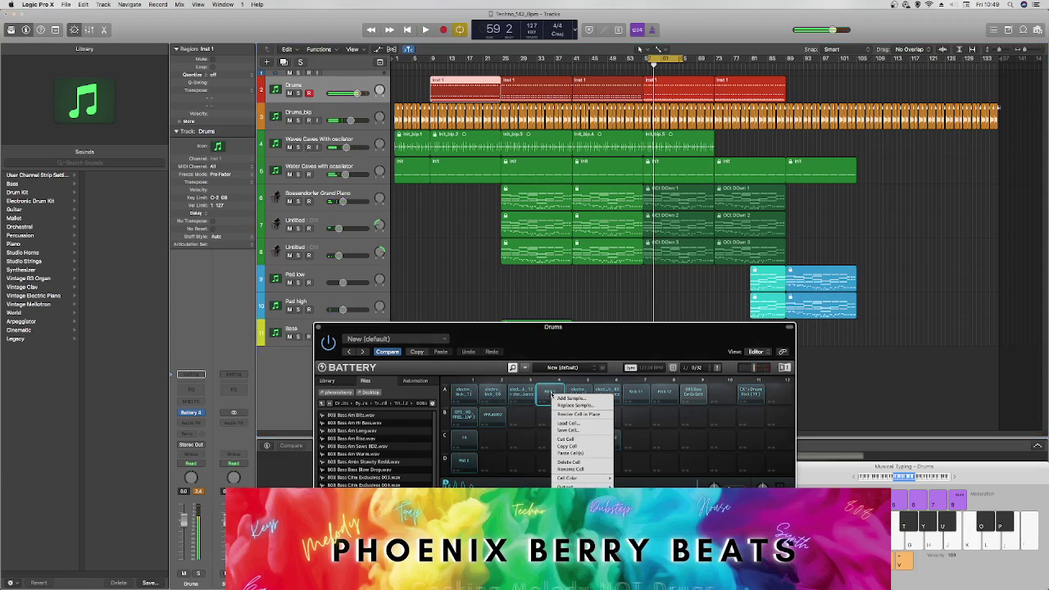
left_click(575, 463)
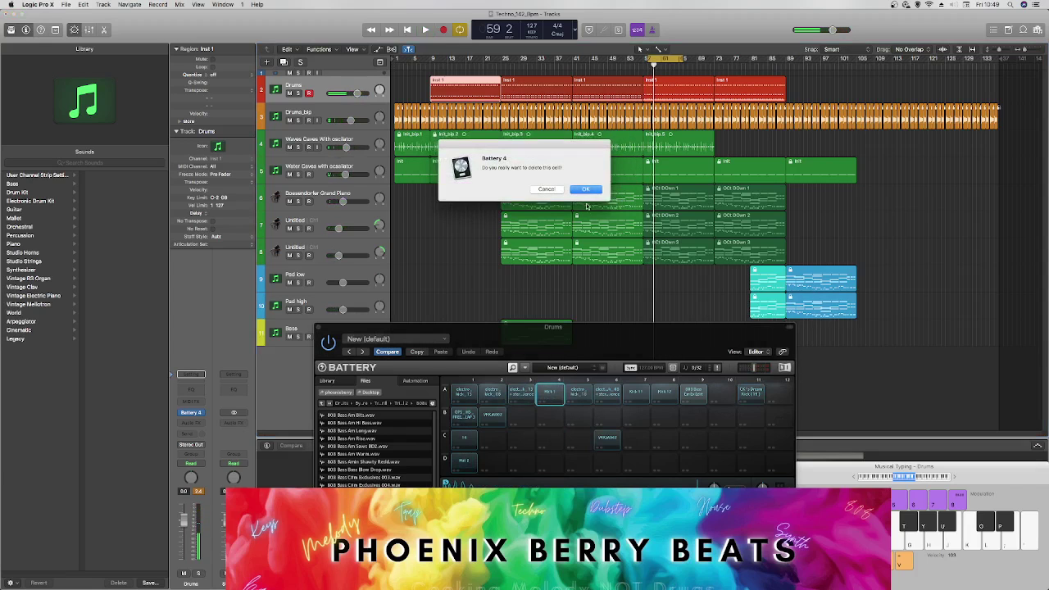
left_click(587, 190)
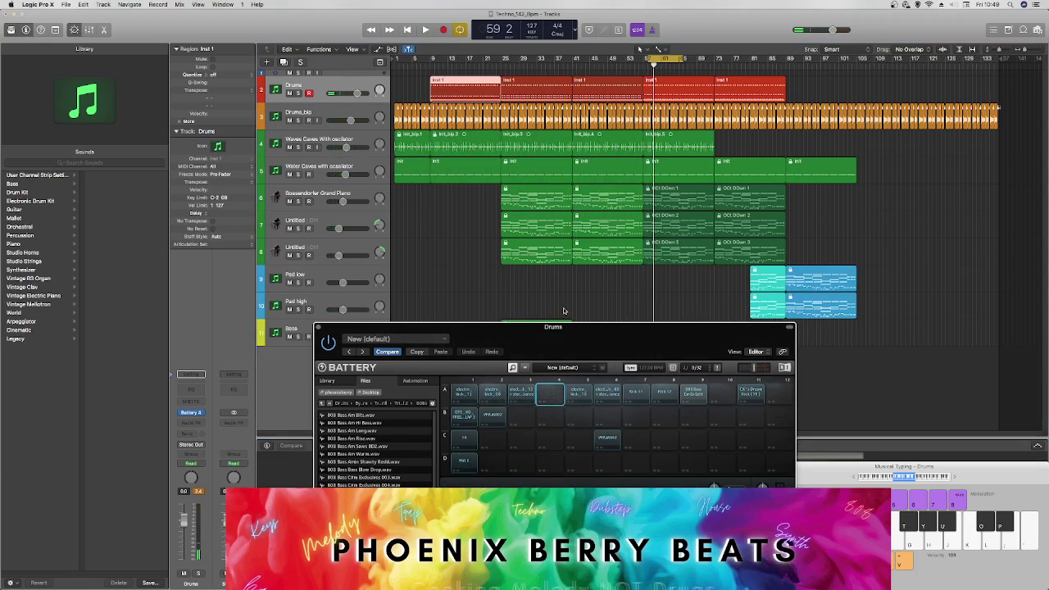
Step: Delete the electro kick sample in Battery cell A5
right_click(582, 393)
left_click(604, 445)
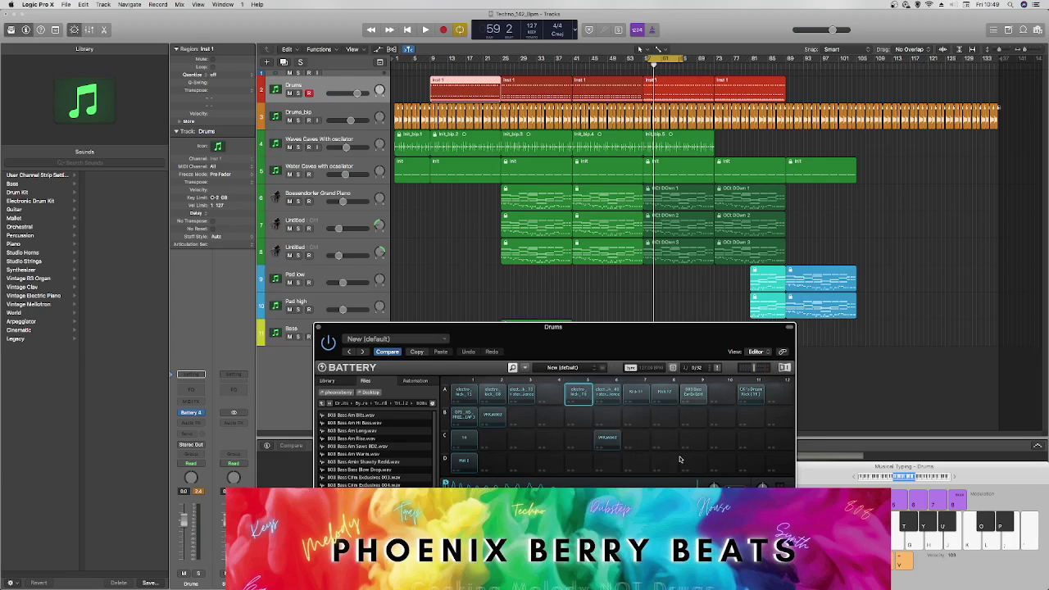
right_click(578, 394)
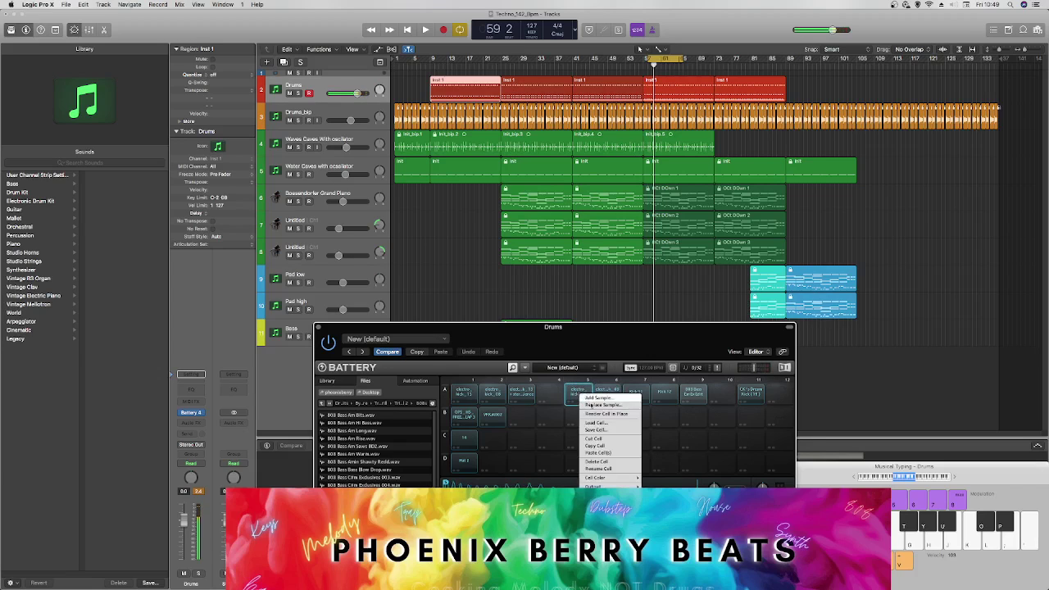
left_click(636, 450)
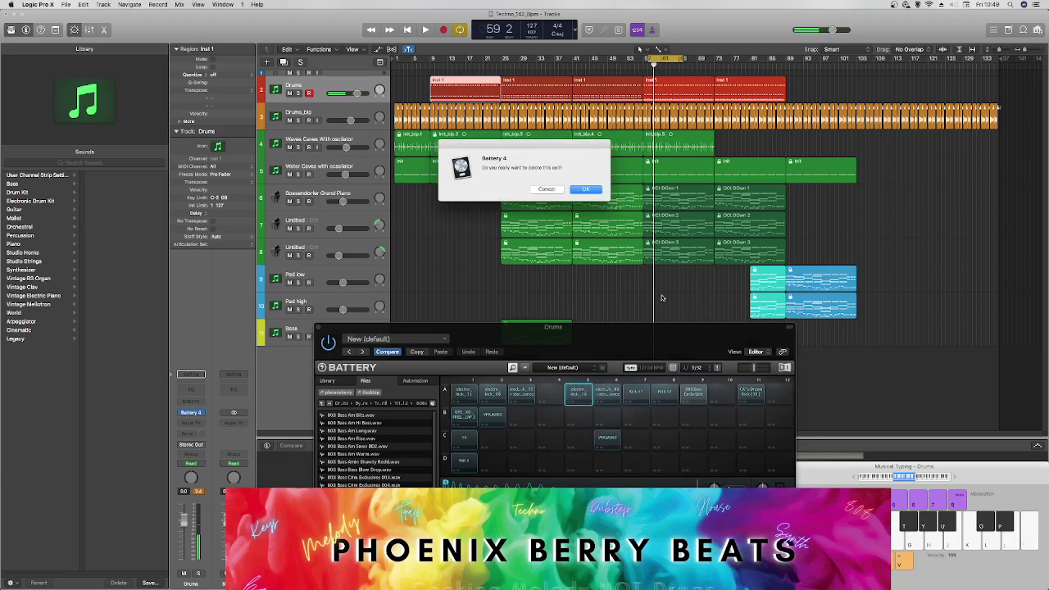
left_click(584, 189)
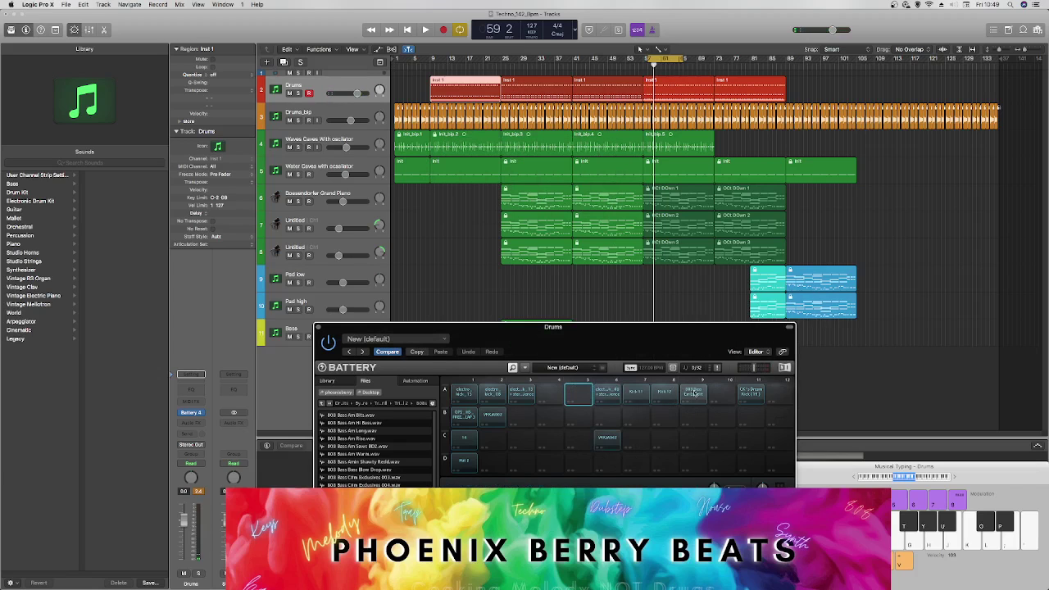
Step: Move the 808 bass sample from Battery cell A9 to the emptied A4 and close the Battery window
left_click_drag(694, 394, 549, 394)
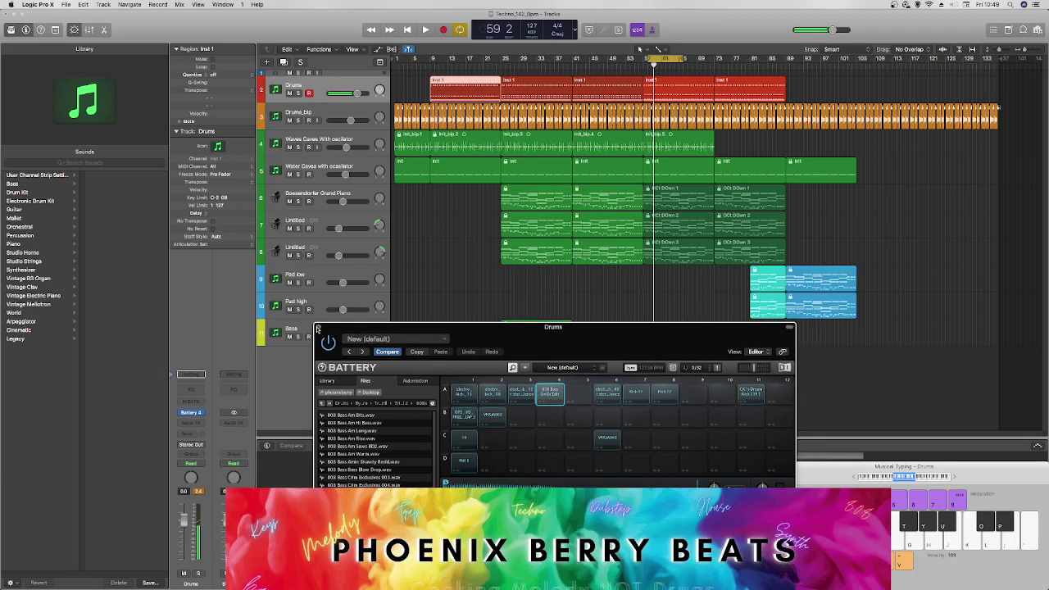
left_click(317, 328)
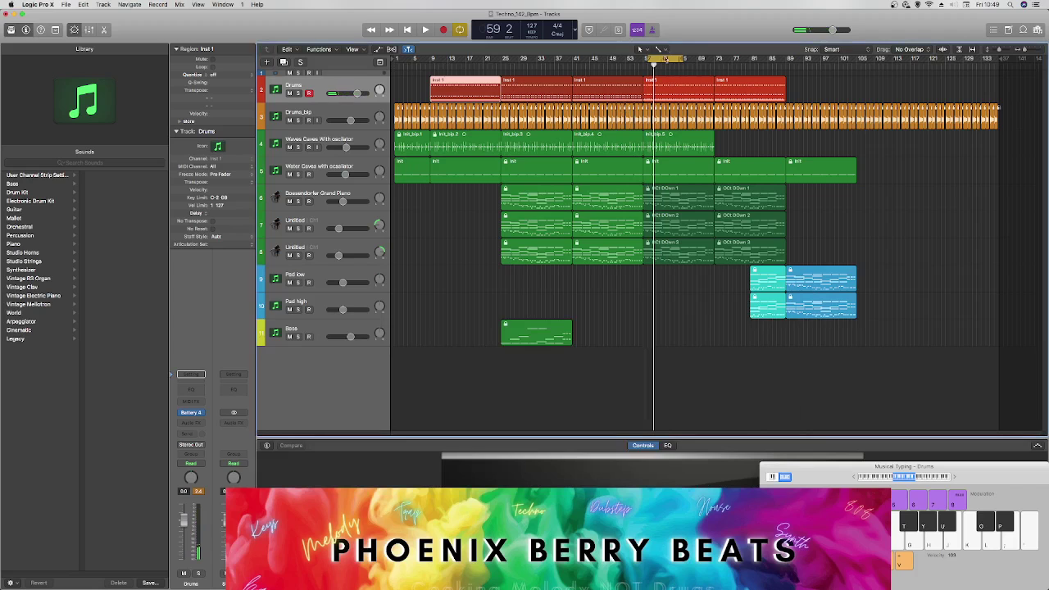
Step: Move the cycle area to bars 41–49 and open the Drums regions in the Piano Roll
left_click_drag(666, 60, 600, 65)
key("p")
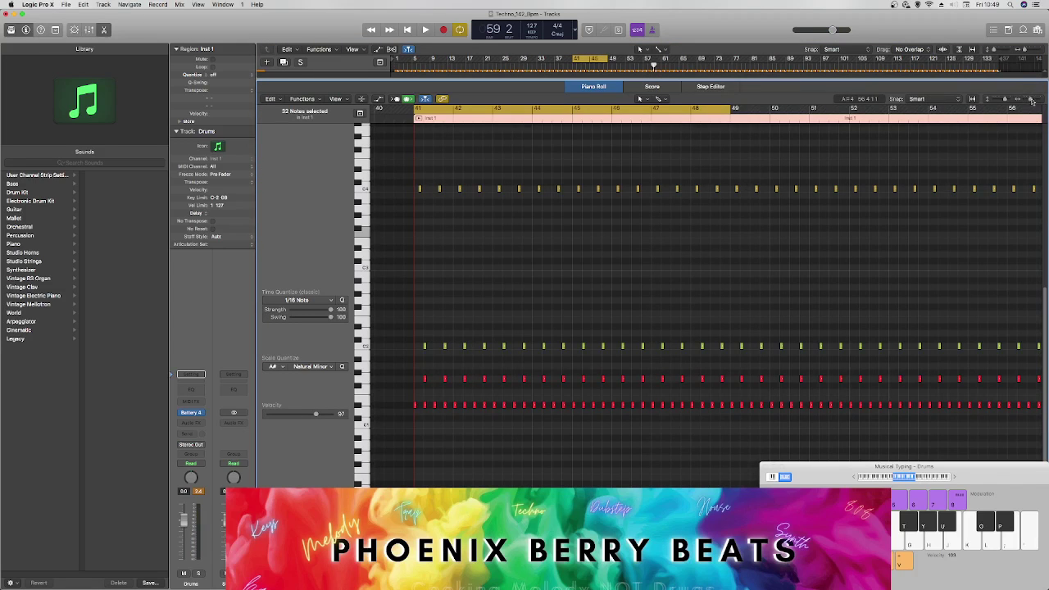
Step: Copy all G1 notes in the bar 41 Drums region up to A#1 and play the pattern back
left_click_drag(1031, 100, 752, 351)
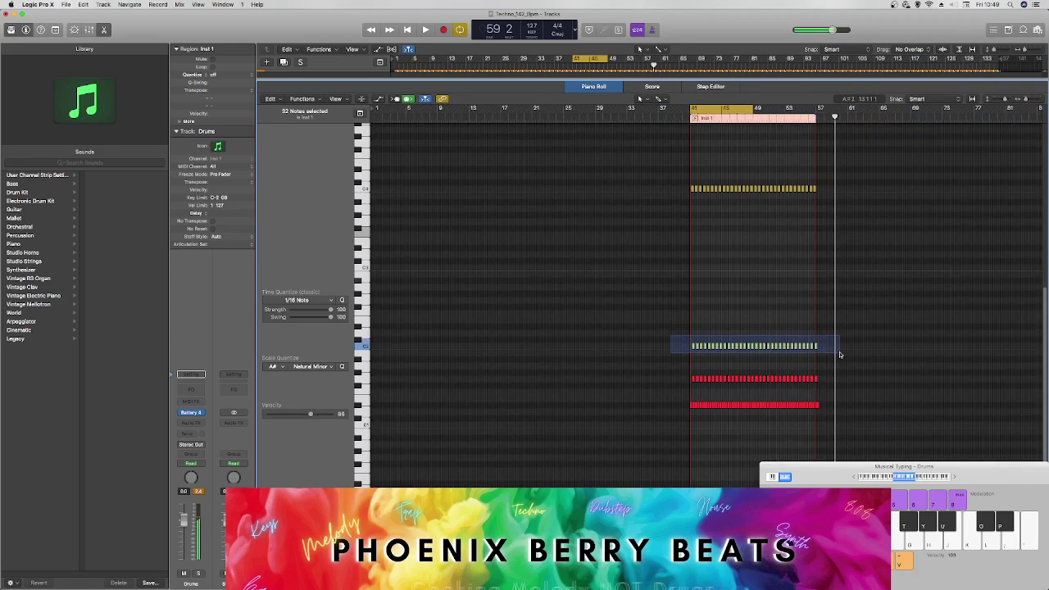
key("g")
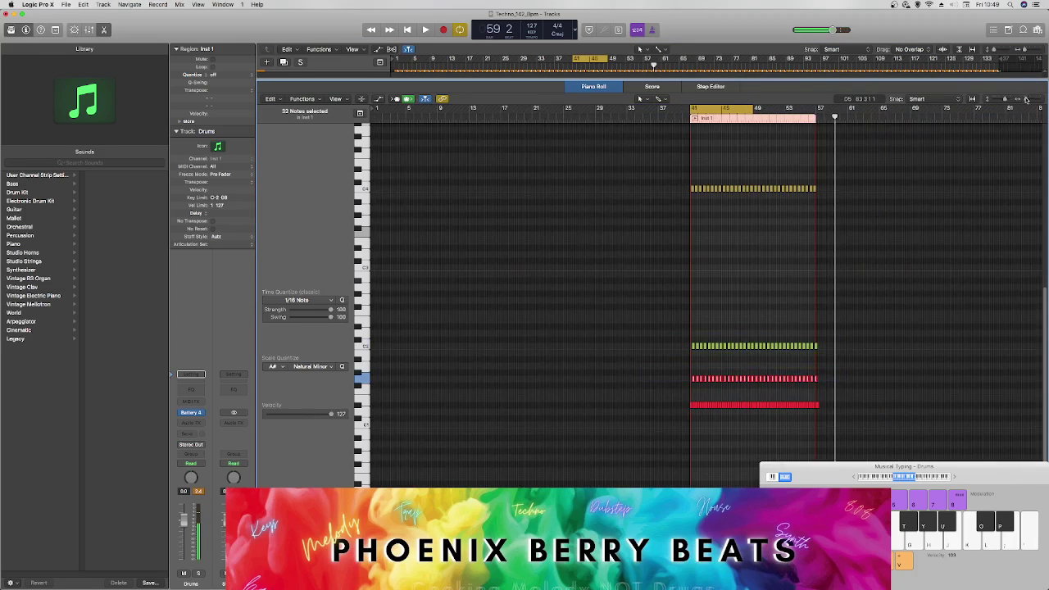
left_click_drag(1025, 99, 1034, 99)
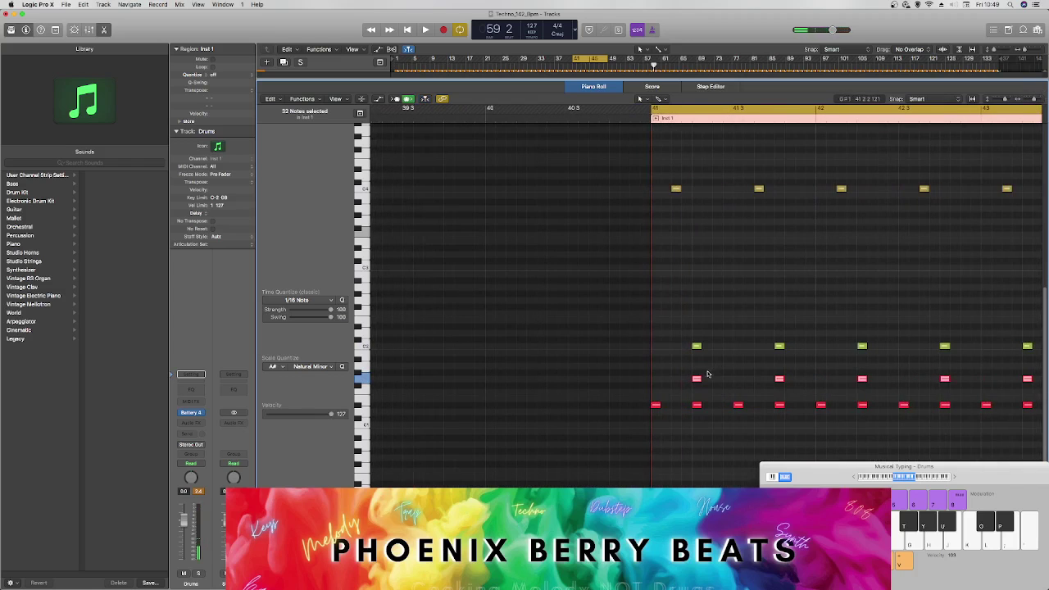
left_click_drag(697, 379, 696, 358)
key("space")
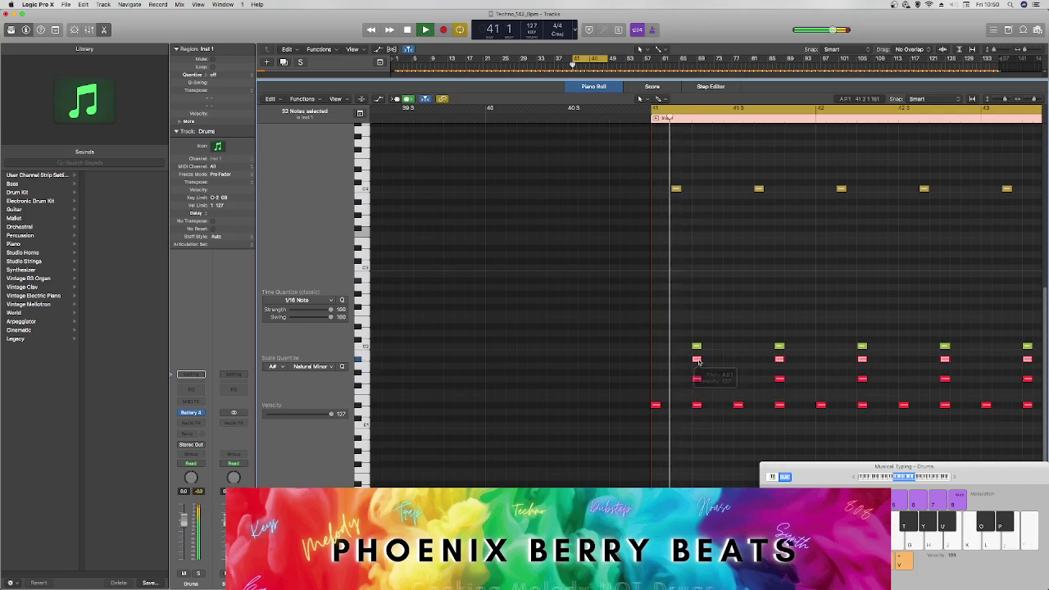
key("space")
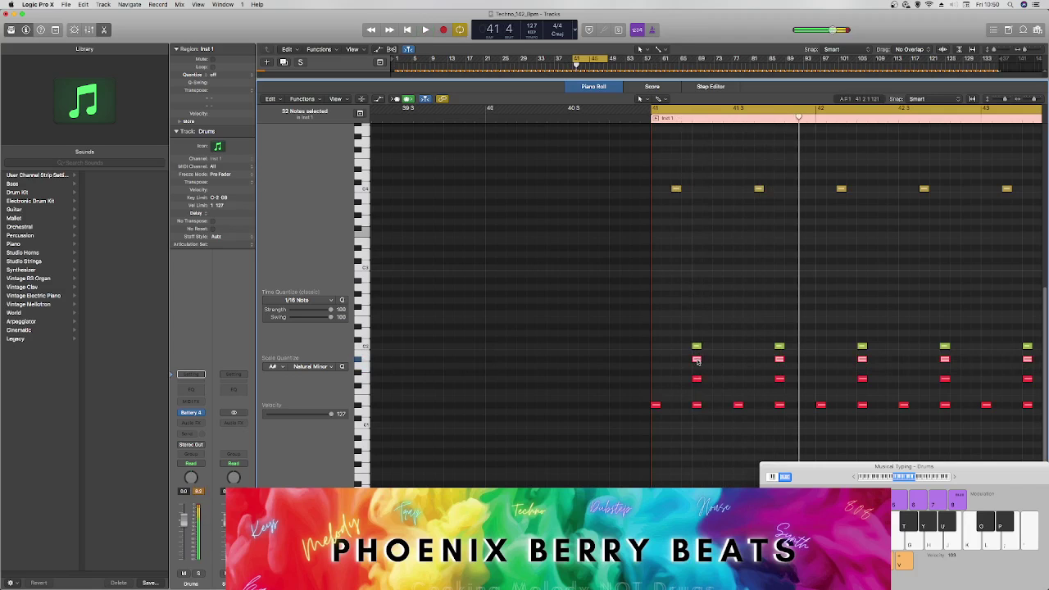
key("space")
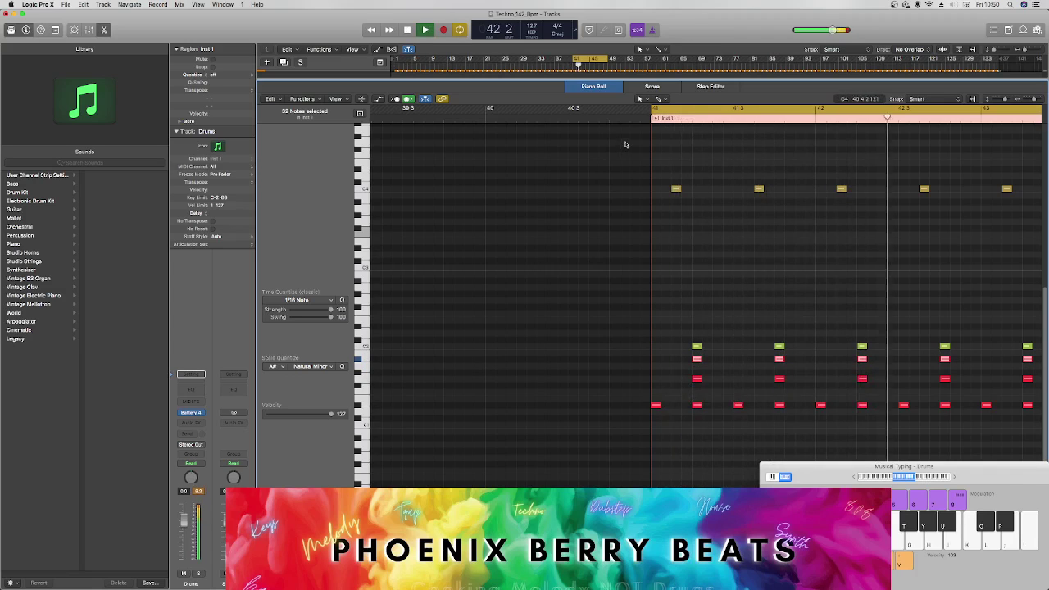
key("space")
Step: Reopen the bar 41 Drums region in the Piano Roll and audition its G1, C2 and D#1 notes
left_click(105, 31)
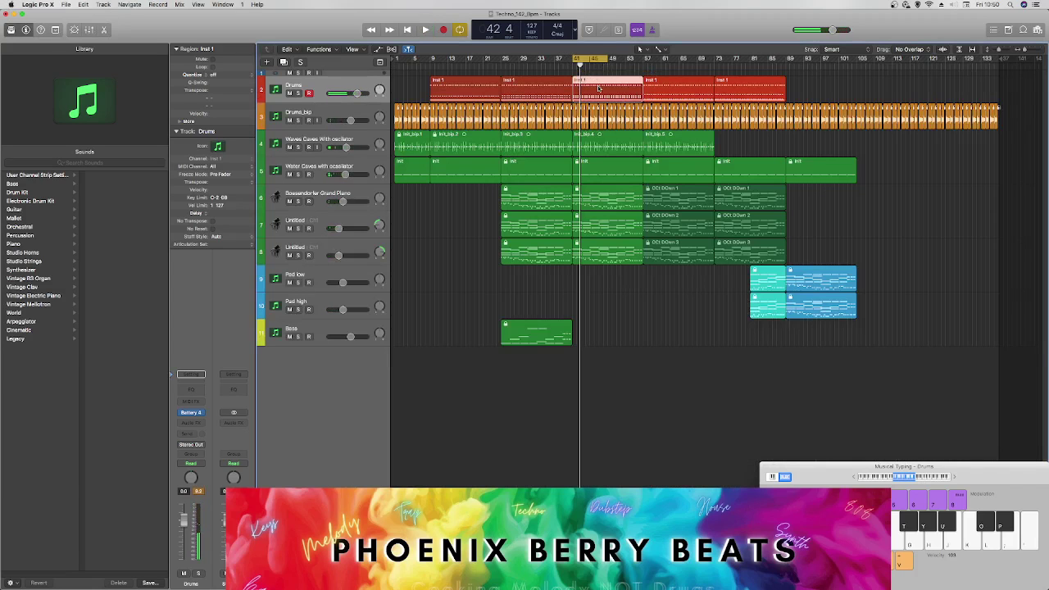
key("e")
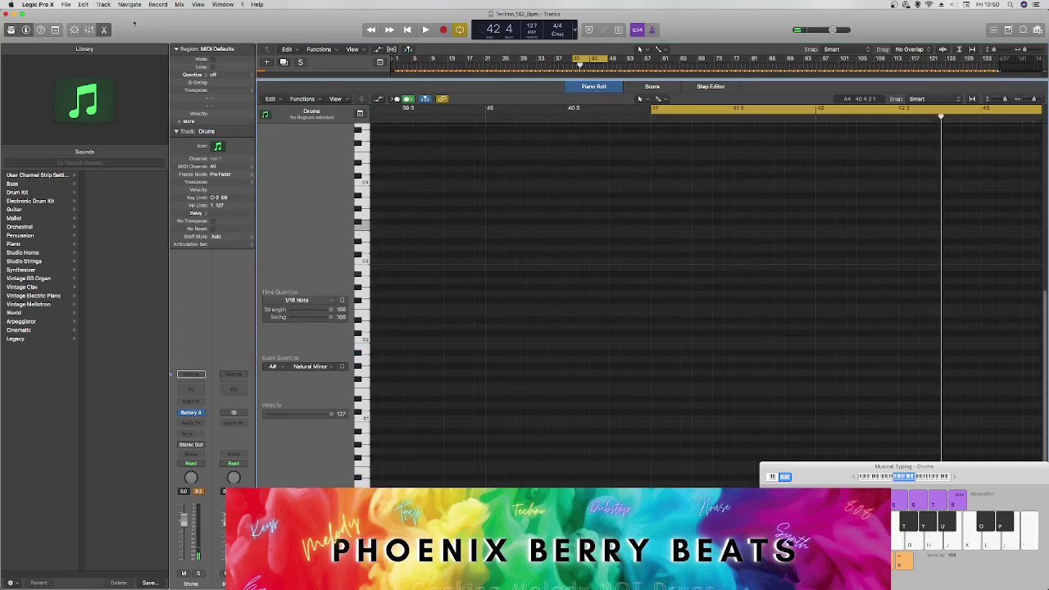
key("e")
left_click(597, 94)
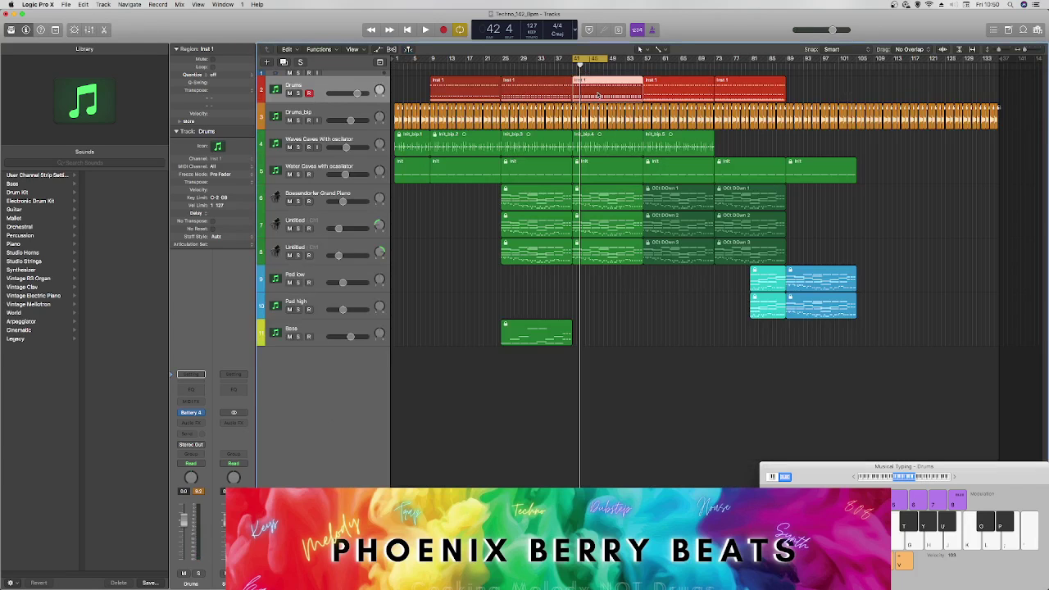
key("e")
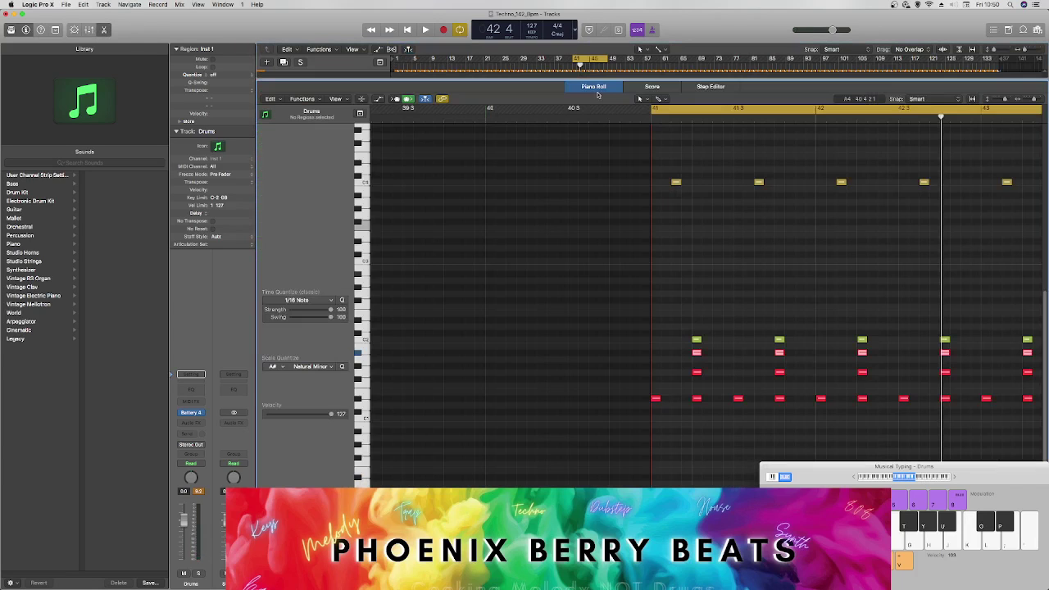
left_click(696, 372)
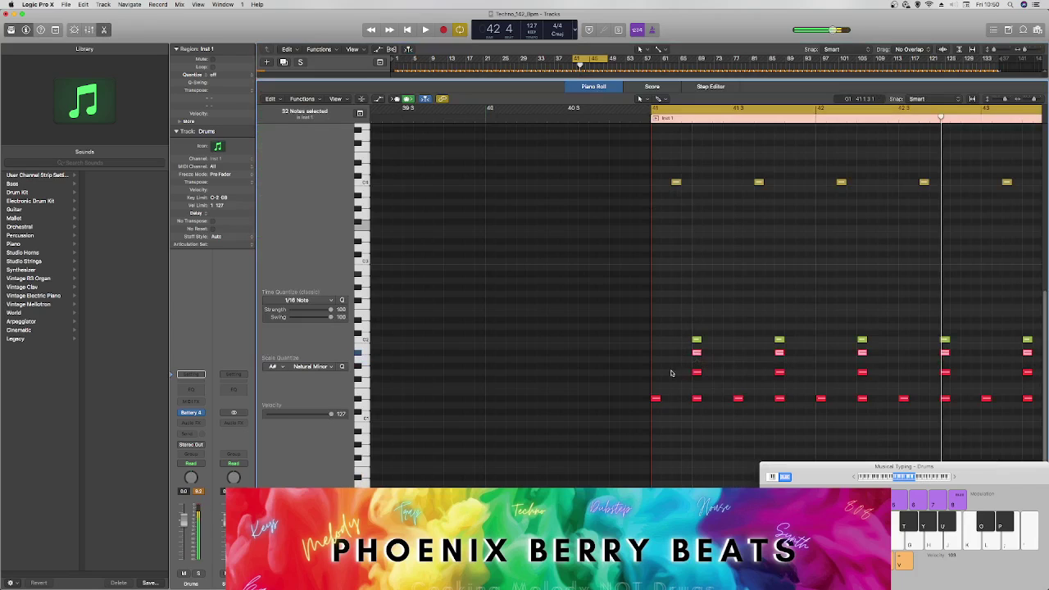
left_click_drag(696, 371, 799, 375)
left_click_drag(696, 339, 736, 340)
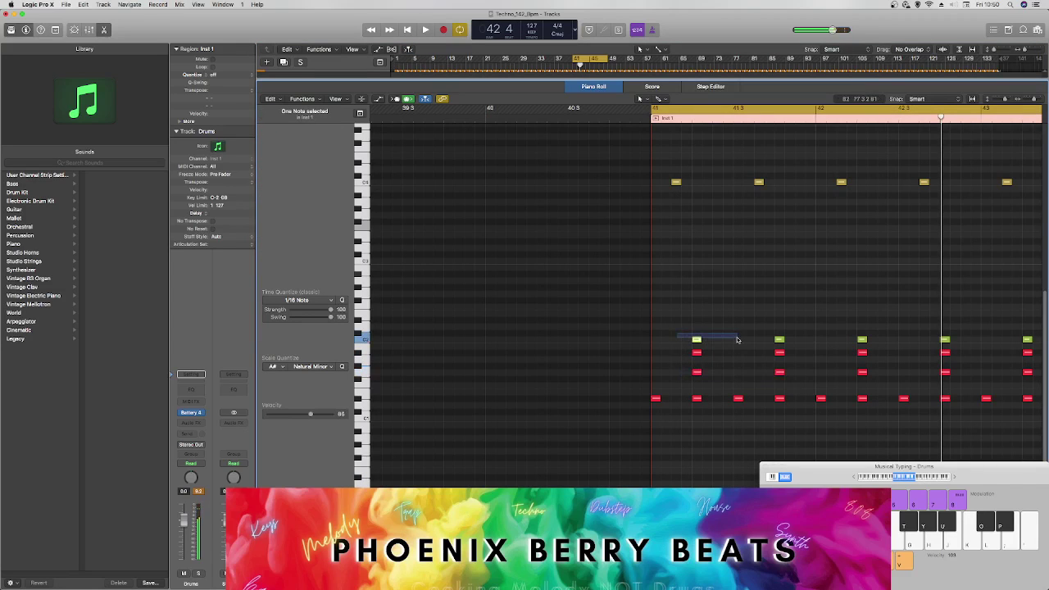
mouse_move(696, 398)
left_mouse_down()
mouse_move(730, 405)
mouse_move(717, 398)
left_mouse_up()
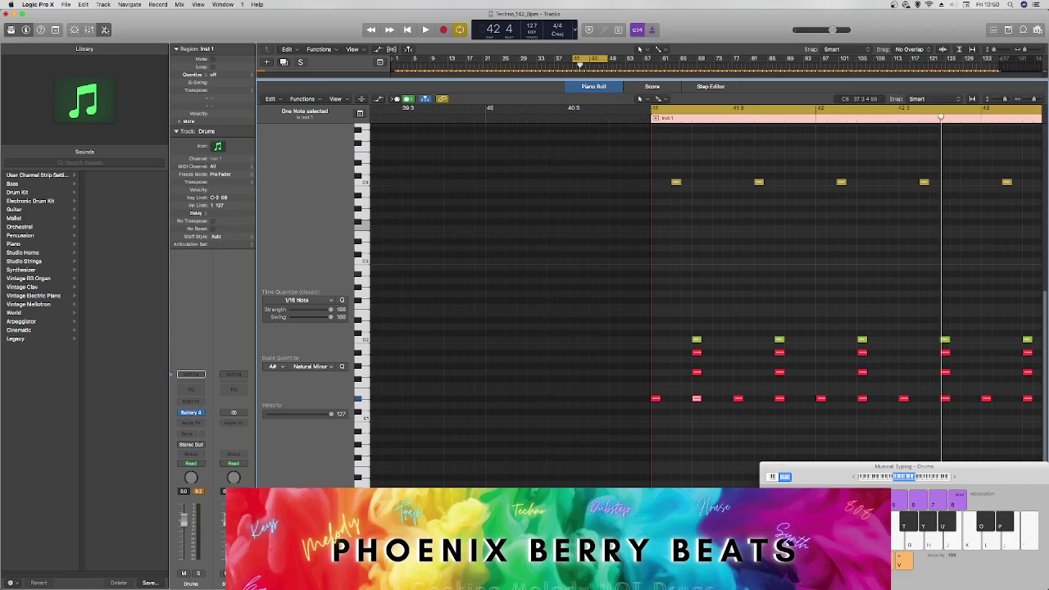
Step: Open Battery on the Drums track and audition the samples in cells A2 to A4
left_click(104, 29)
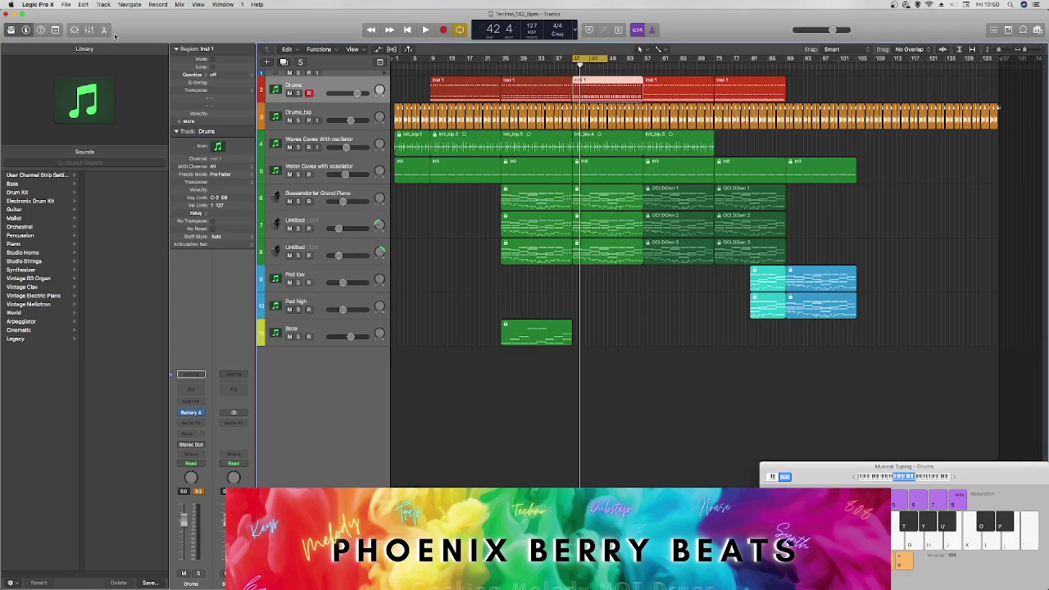
left_click(192, 414)
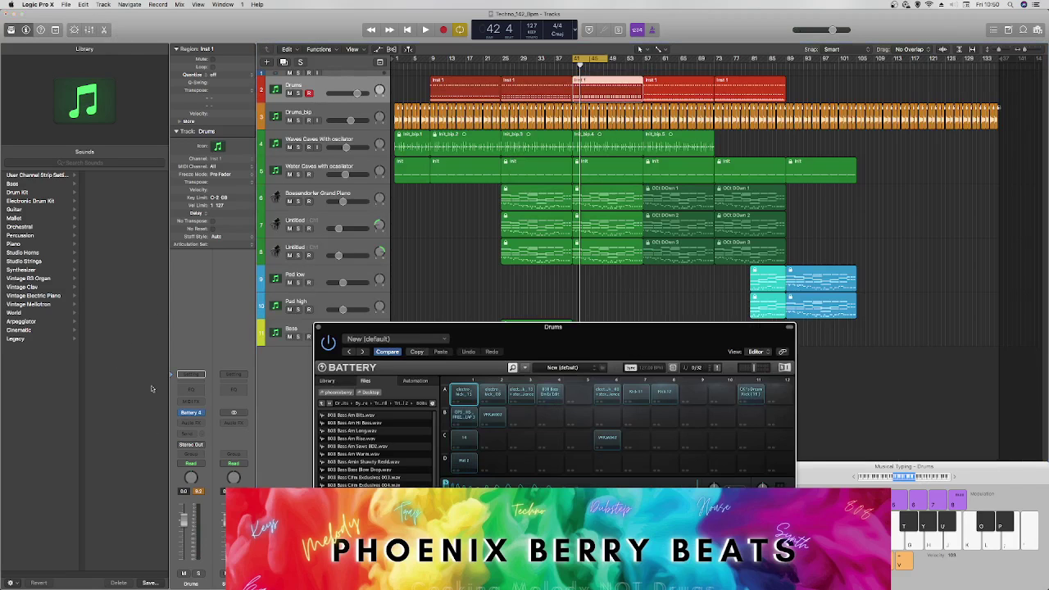
left_click(492, 393)
left_click(549, 394)
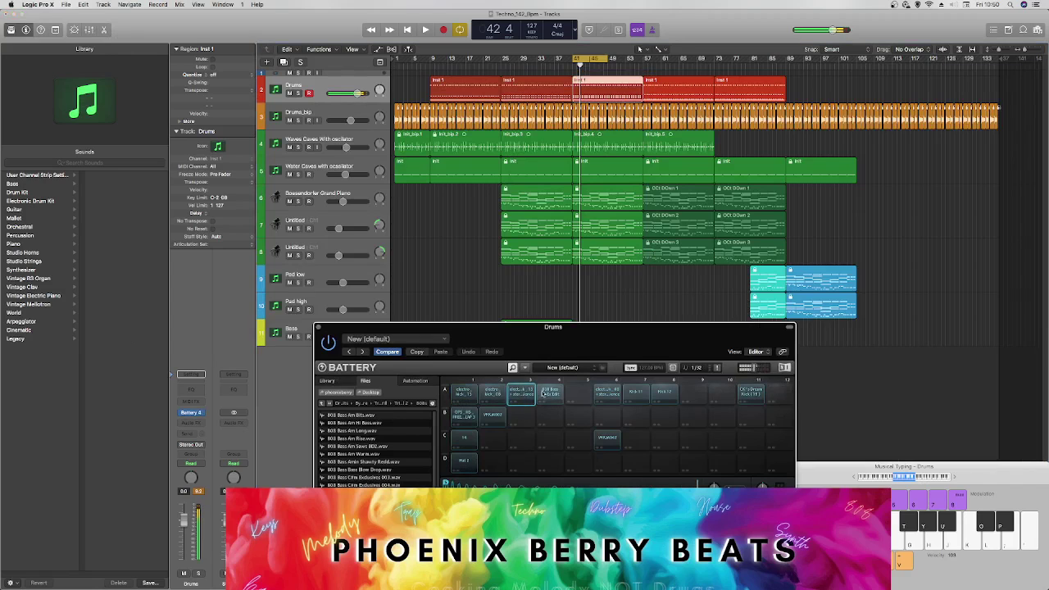
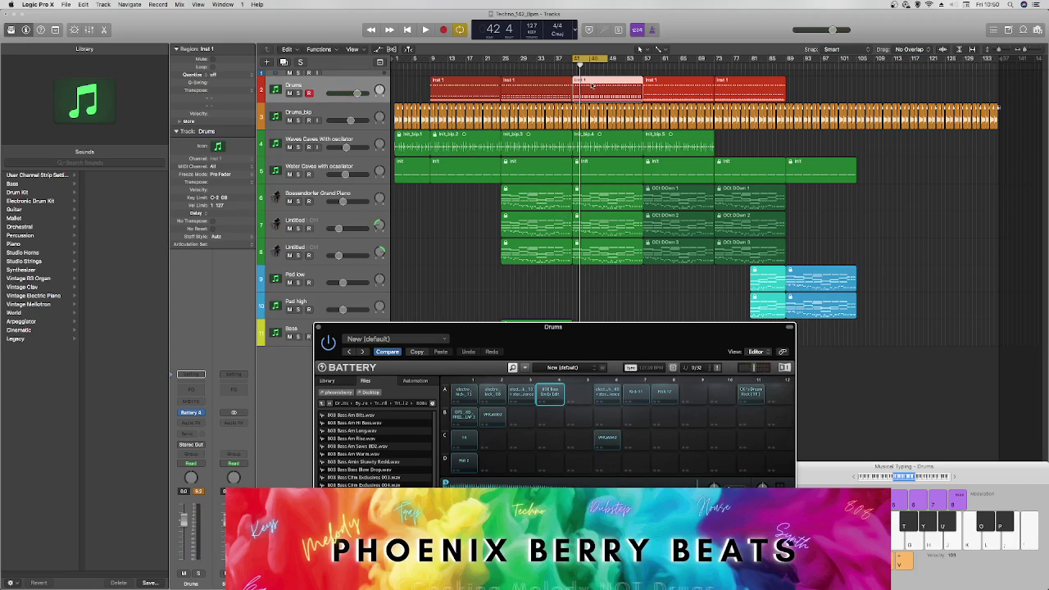
Step: Reopen the Drums region in the Piano Roll beside Battery, move all D#1 notes down to C1 and play them back
double_click(591, 84)
left_click_drag(702, 340, 313, 30)
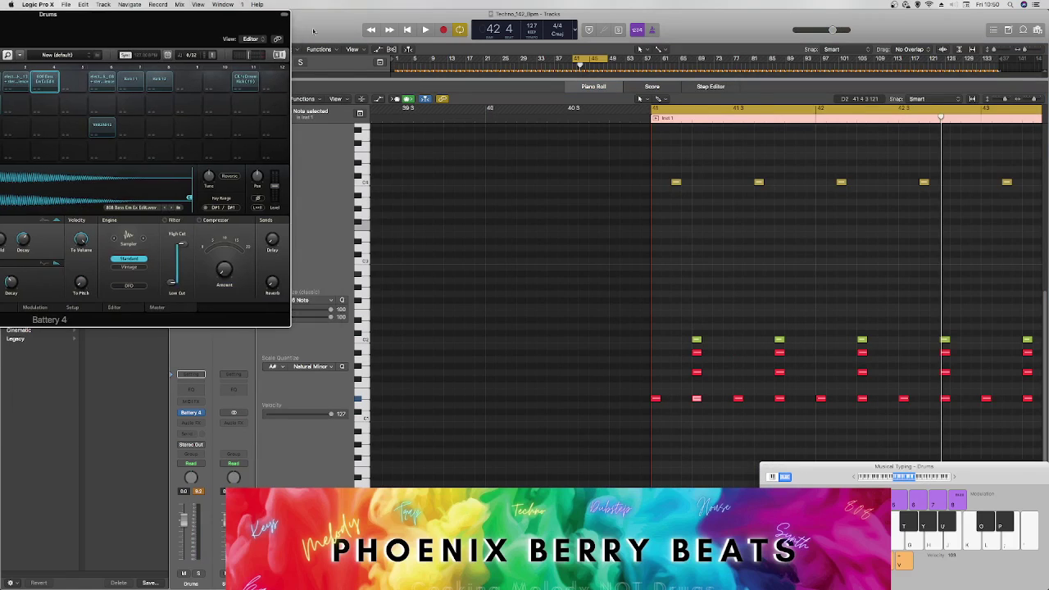
scroll(934, 208, "down", 5)
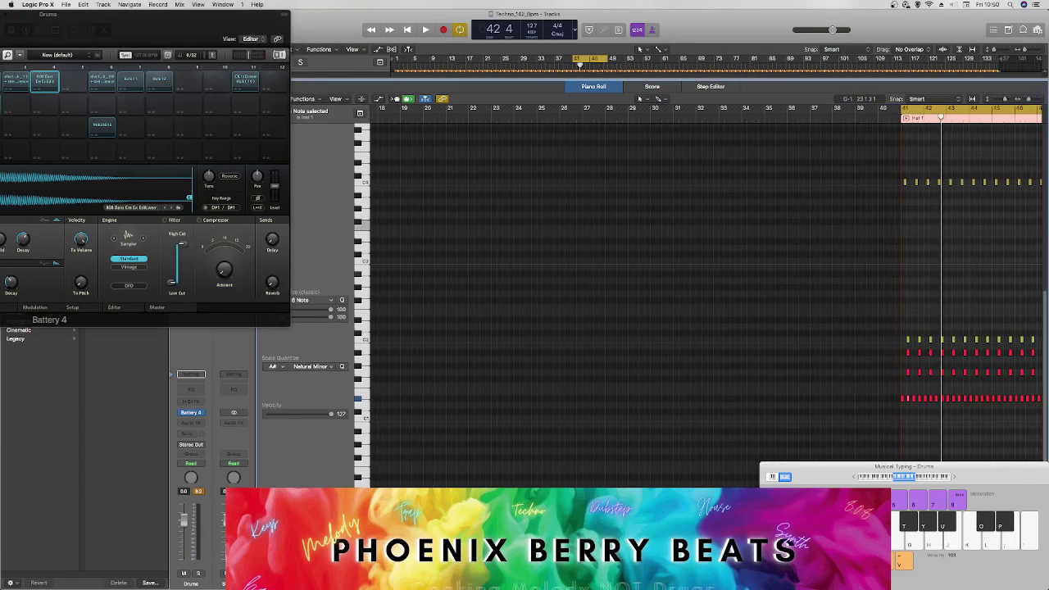
scroll(705, 287, "right", 10)
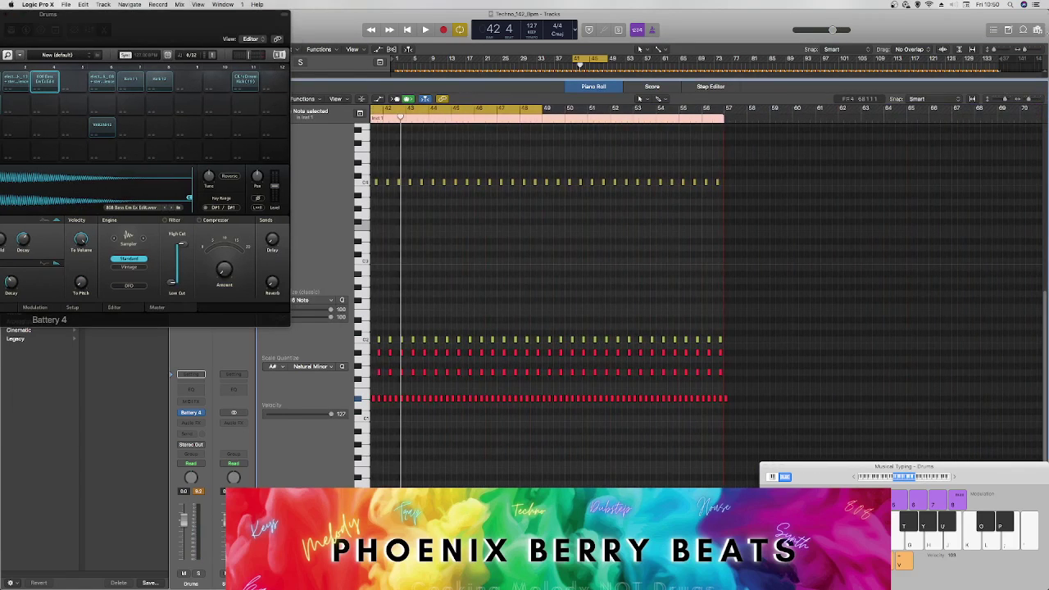
scroll(747, 435, "left", 7)
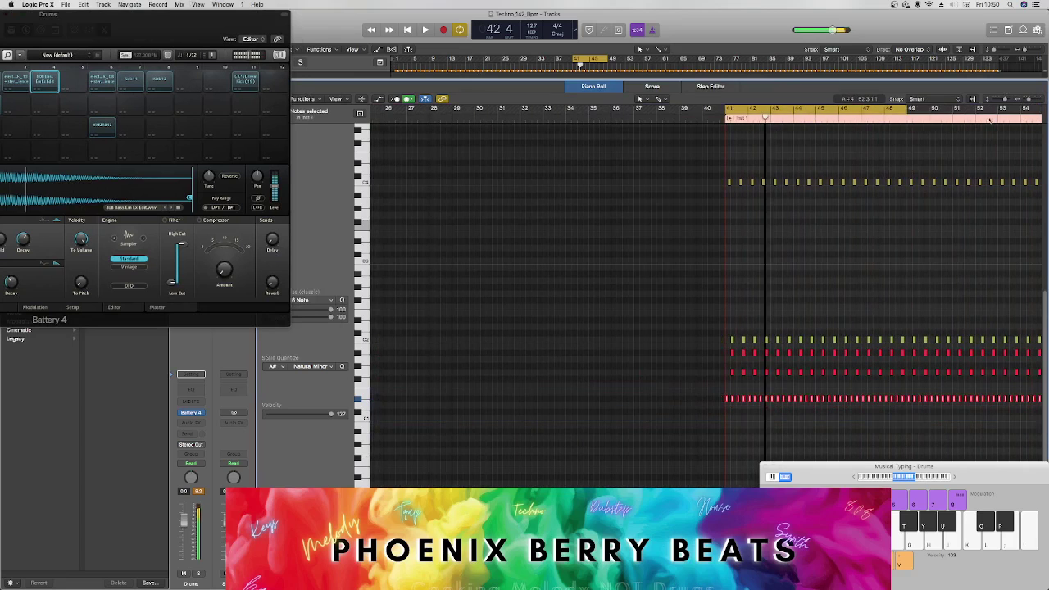
key("super+Right")
key("super+Right")
key("super+Right")
key("super+Right")
key("super+Right")
key("super+Right")
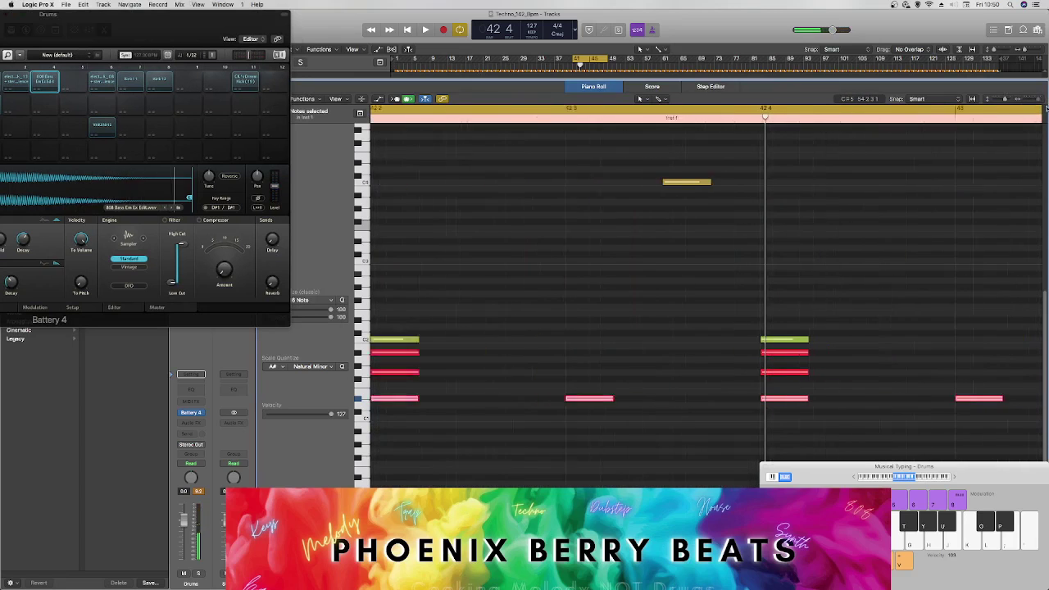
key("super+Left")
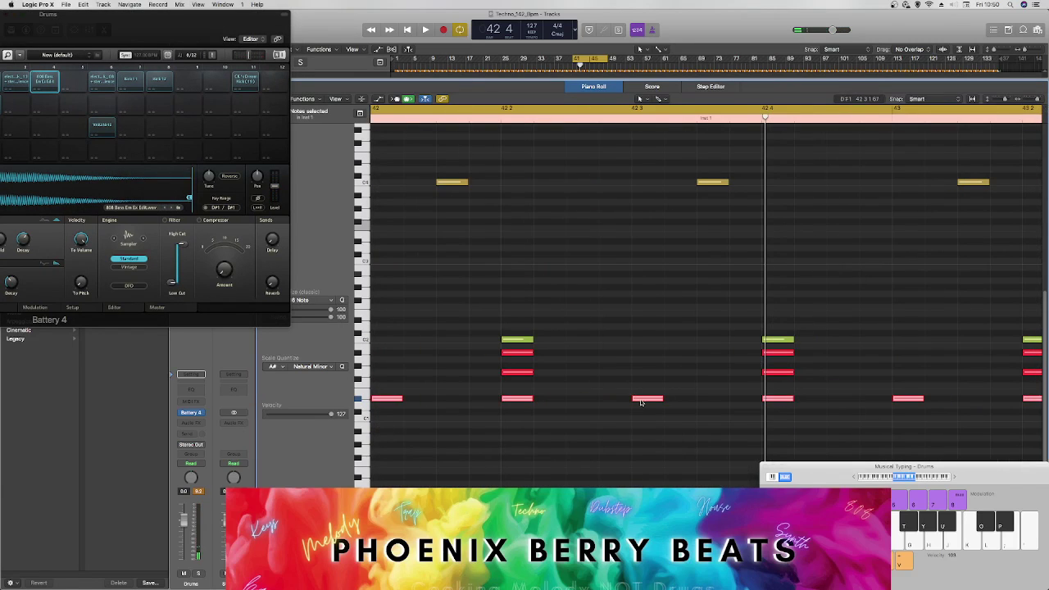
left_click_drag(641, 402, 656, 421)
key("space")
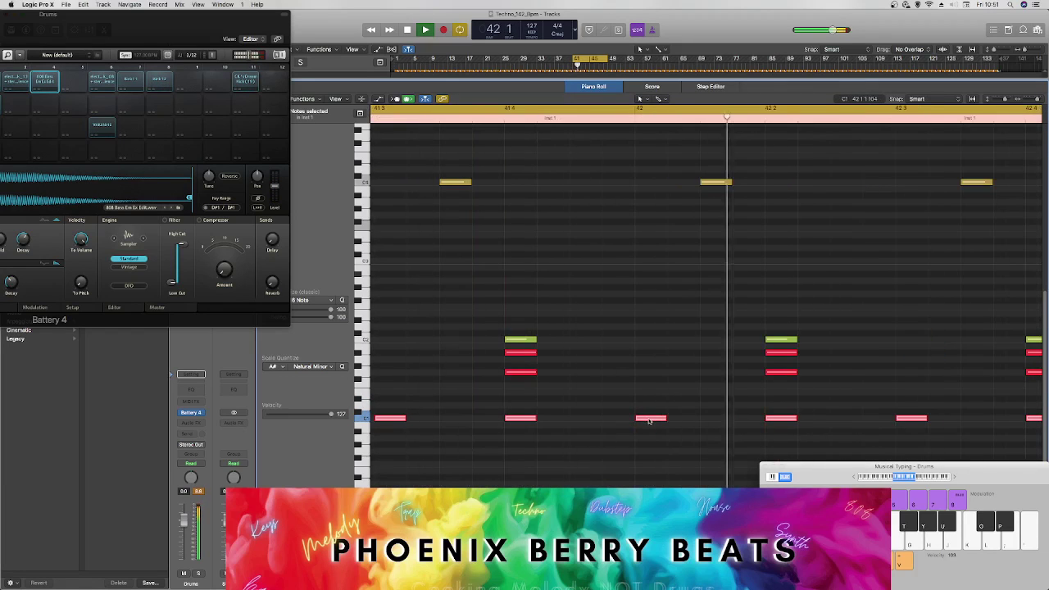
key("space")
Step: Try the row of C1 notes on F1 during playback and return it to C1
left_click_drag(649, 420, 652, 388)
key("space")
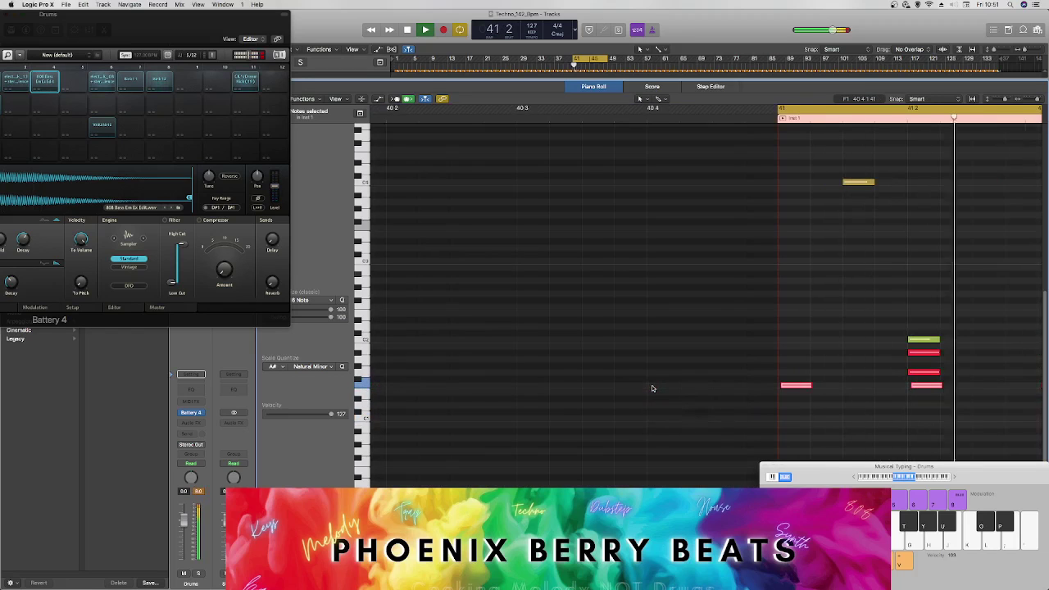
key("space")
left_click_drag(661, 389, 659, 388)
key("space")
key("space")
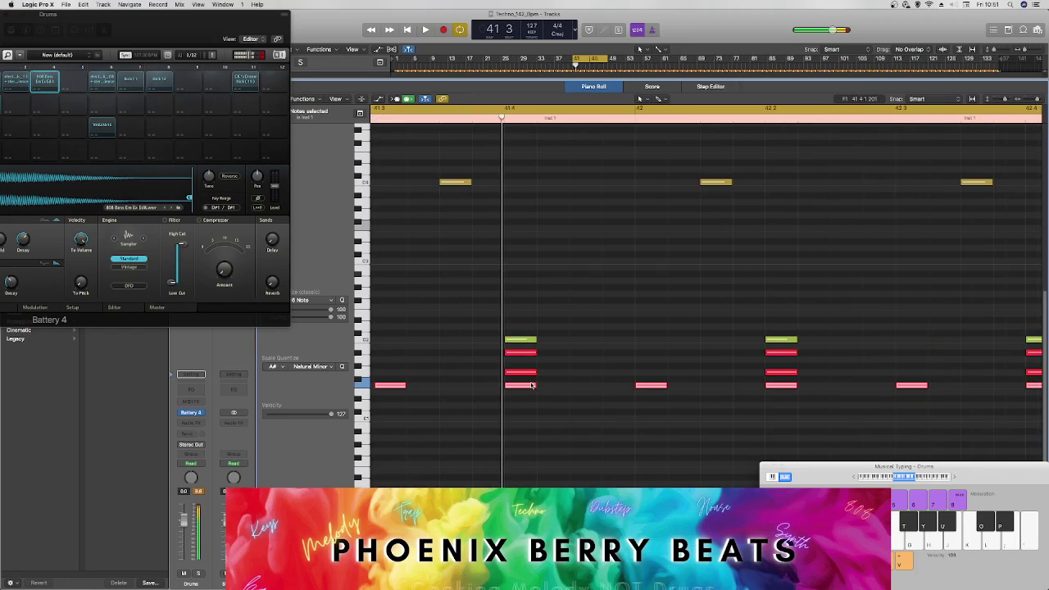
left_click_drag(529, 387, 530, 418)
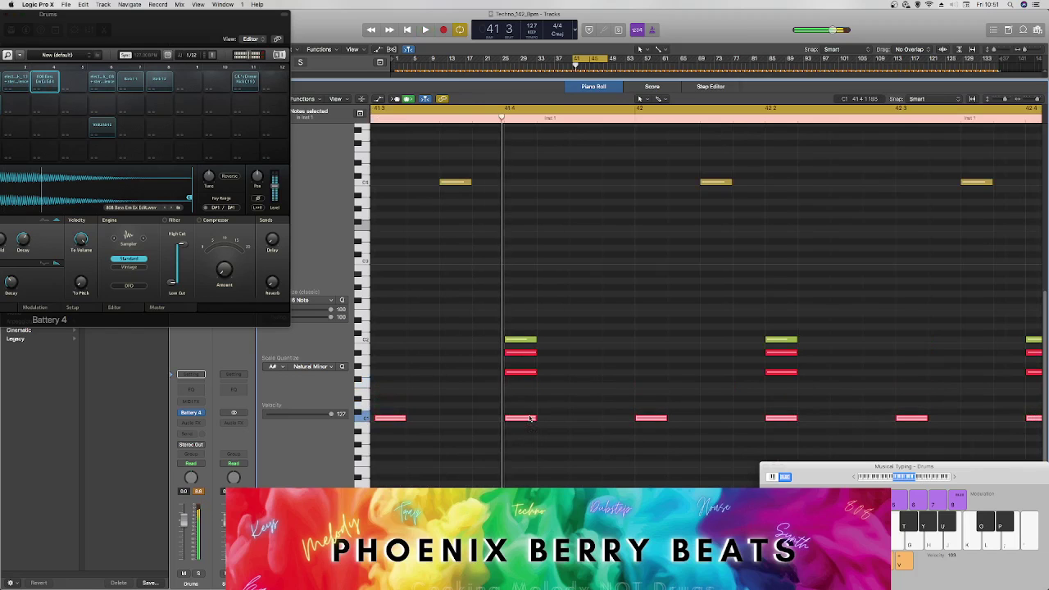
Step: Move all G1 notes in the Drums region down to D#1 and play the pattern back
left_click(511, 373)
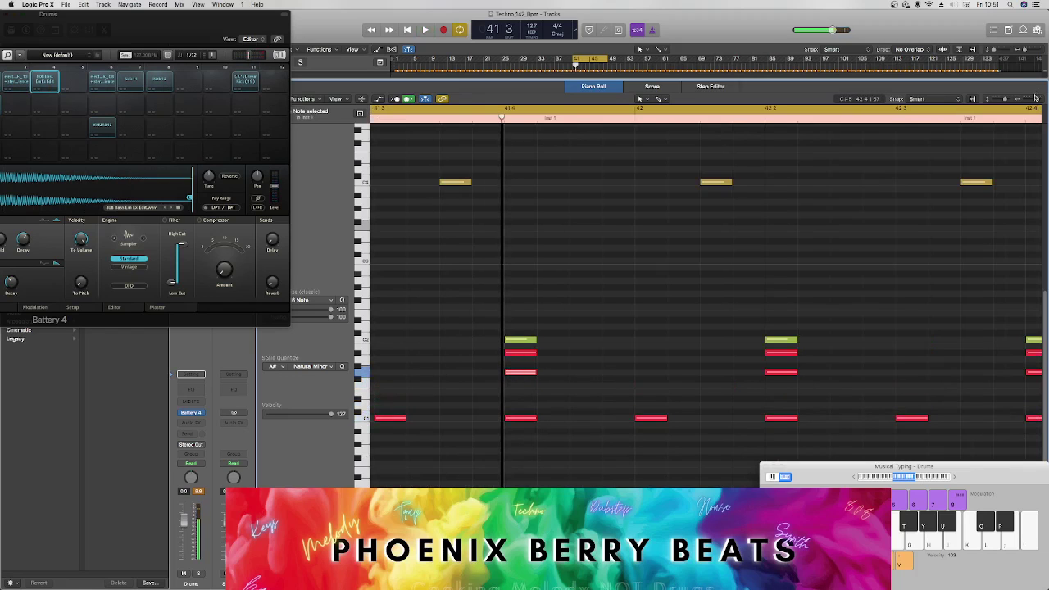
key("super+Left")
key("super+Left")
key("super+Left")
left_click_drag(853, 374, 377, 385)
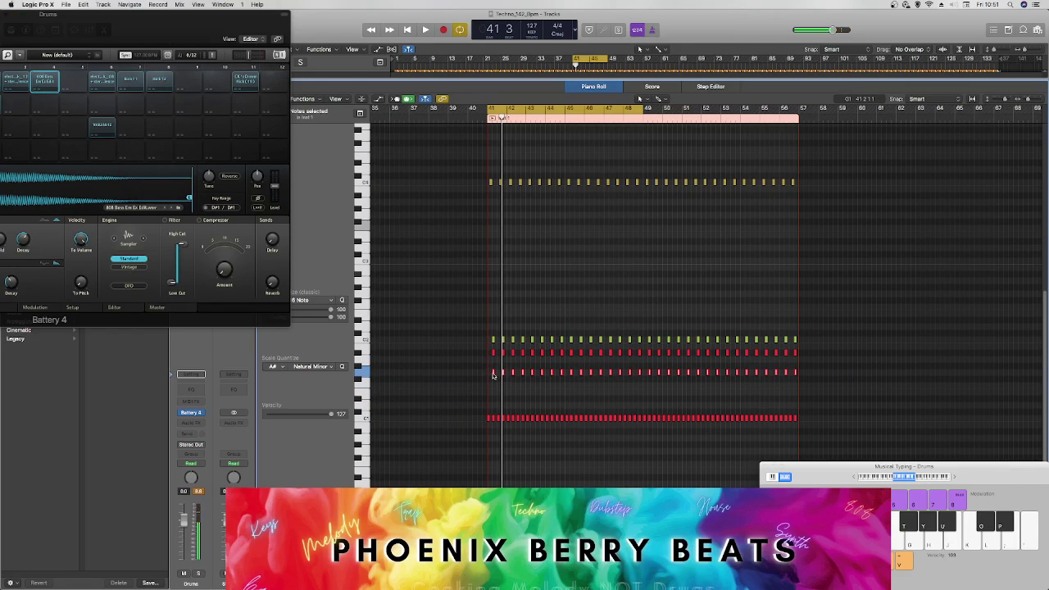
left_click_drag(492, 374, 494, 402)
key("space")
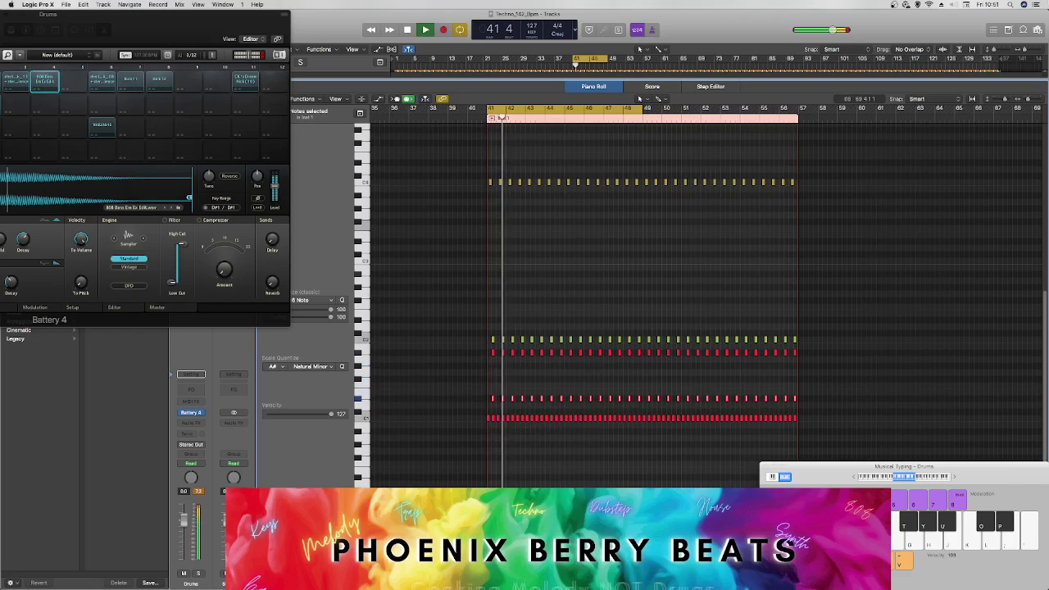
mouse_move(1020, 98)
left_mouse_down()
mouse_move(1036, 97)
mouse_move(1029, 105)
left_mouse_up()
key("space")
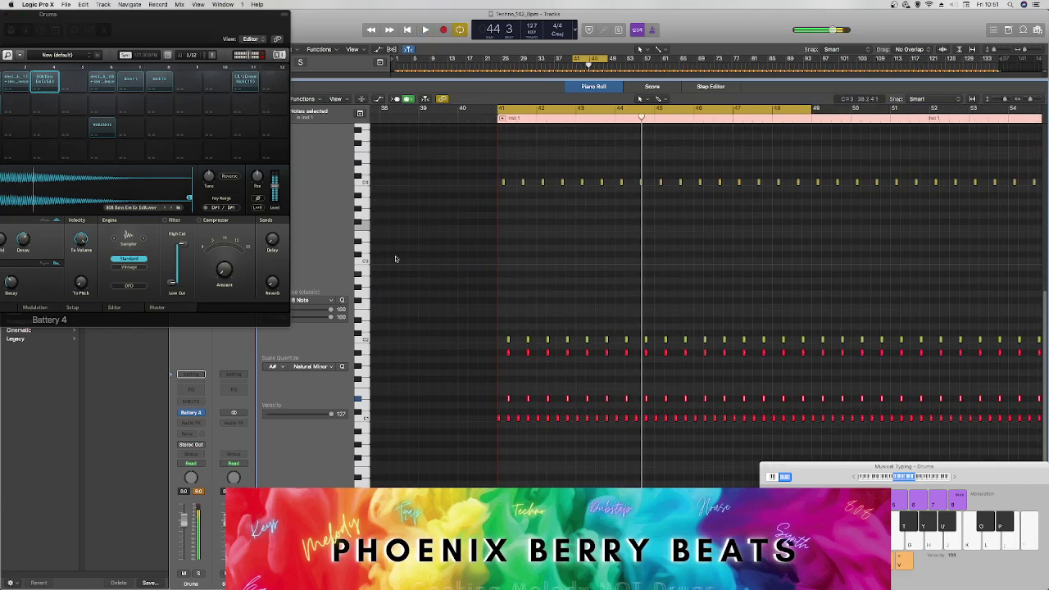
Step: Try a fade-out on the 808 bass sample in Battery cell A4's sample editor, audition it and undo it
left_click_drag(123, 14, 401, 73)
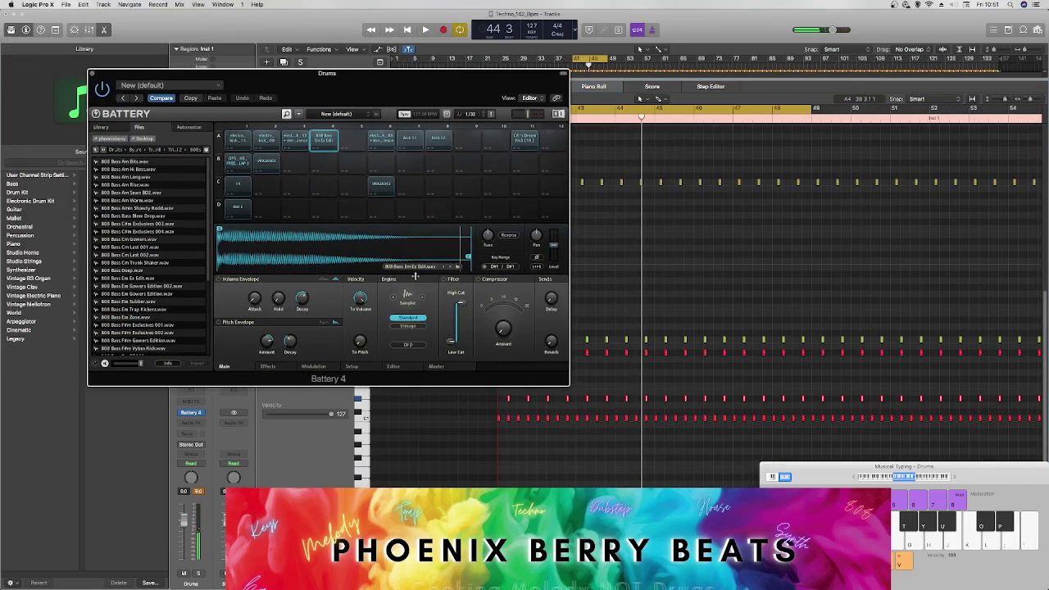
left_click(393, 366)
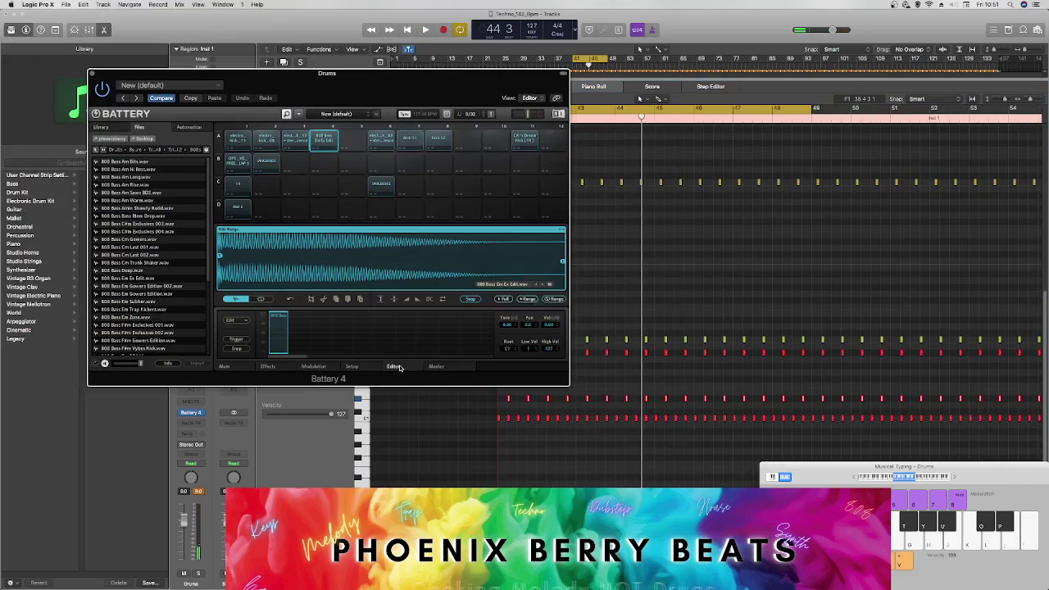
left_click(416, 300)
key("space")
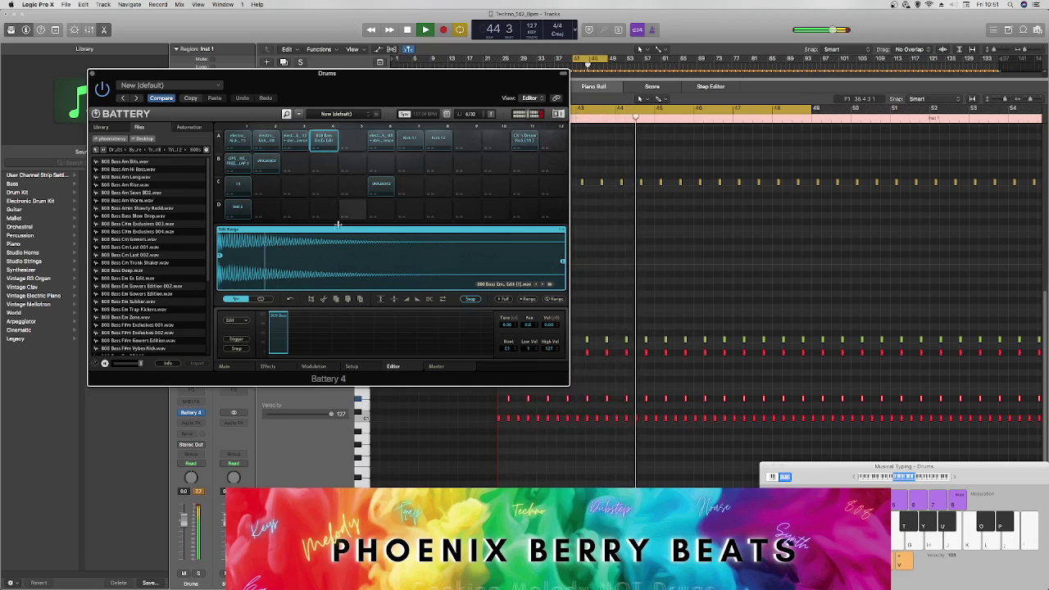
left_click(290, 301)
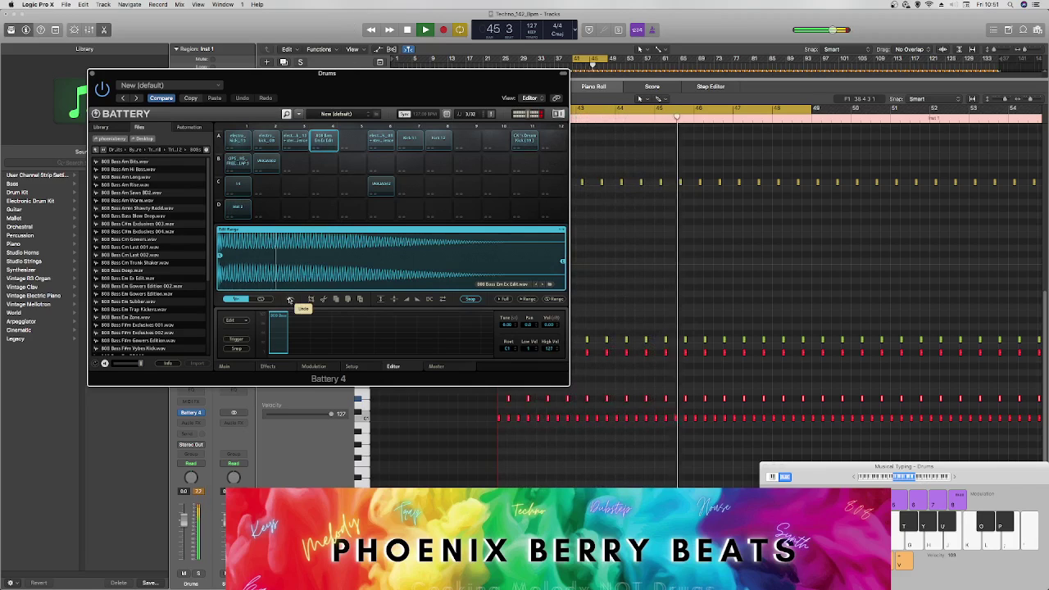
Step: Apply a fade-out to the 808 bass sample in Battery cell A4, close Battery and play the drum pattern back
left_click(416, 300)
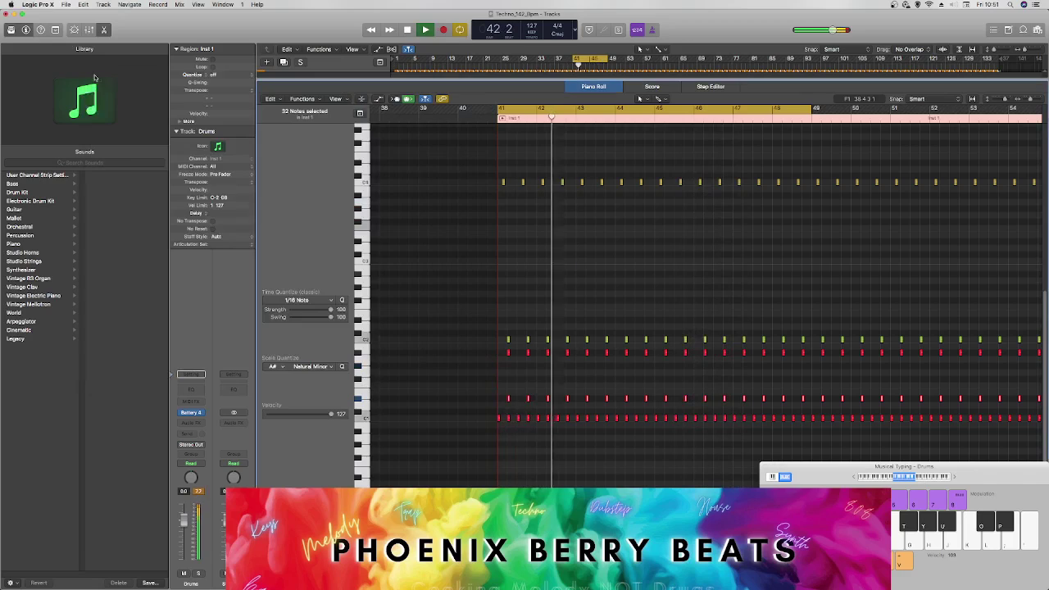
left_click(92, 73)
key("space")
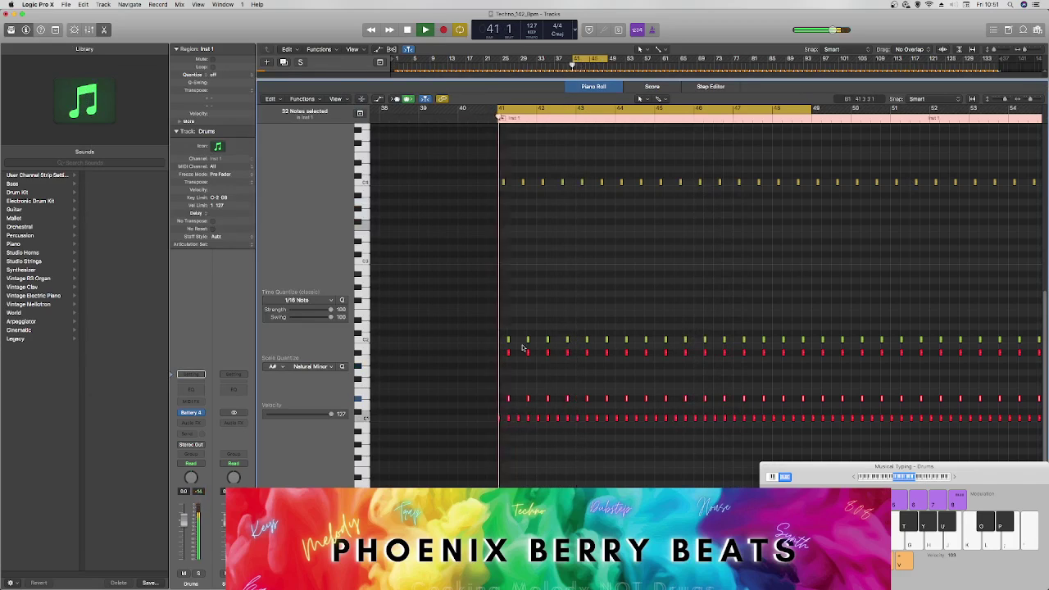
left_click_drag(482, 350, 562, 359)
key("space")
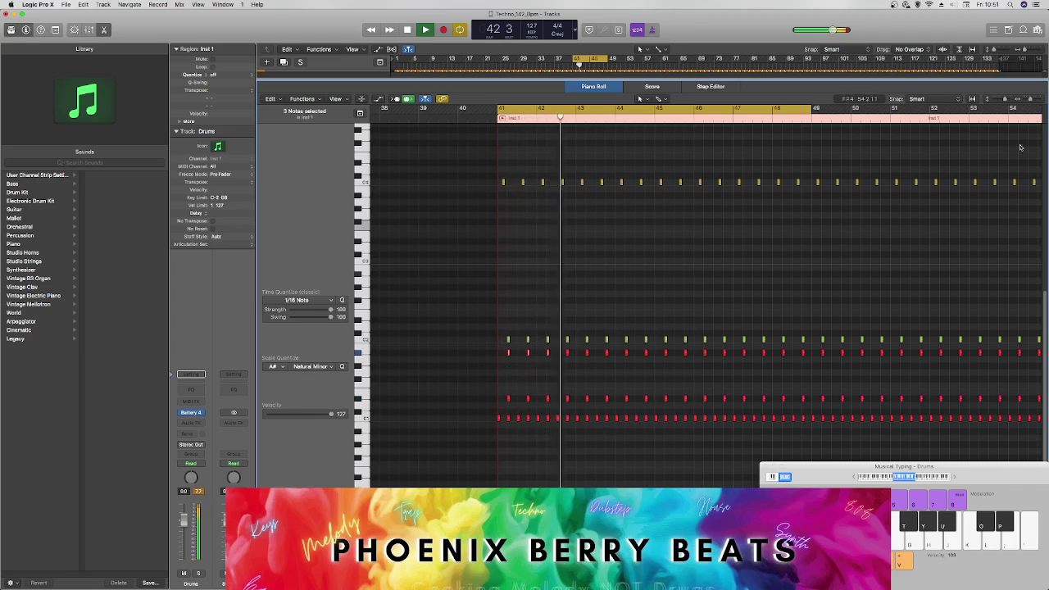
key("space")
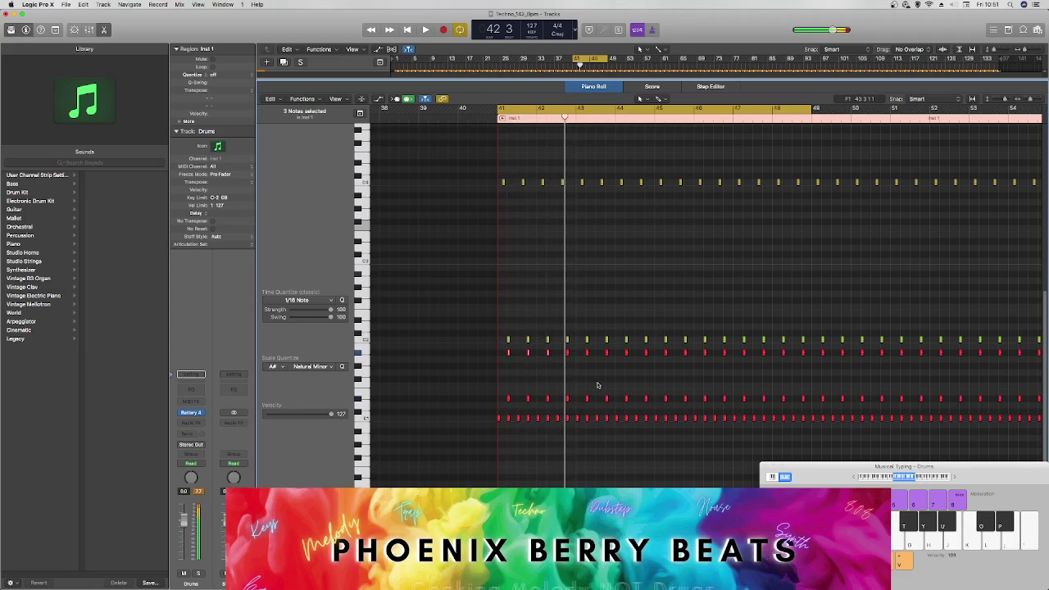
Step: Select all D#1 notes in the Drums region, lower their velocity to about 100 and play them back
left_click(1030, 99)
left_click_drag(673, 403, 479, 381)
left_click_drag(314, 412, 318, 414)
key("space")
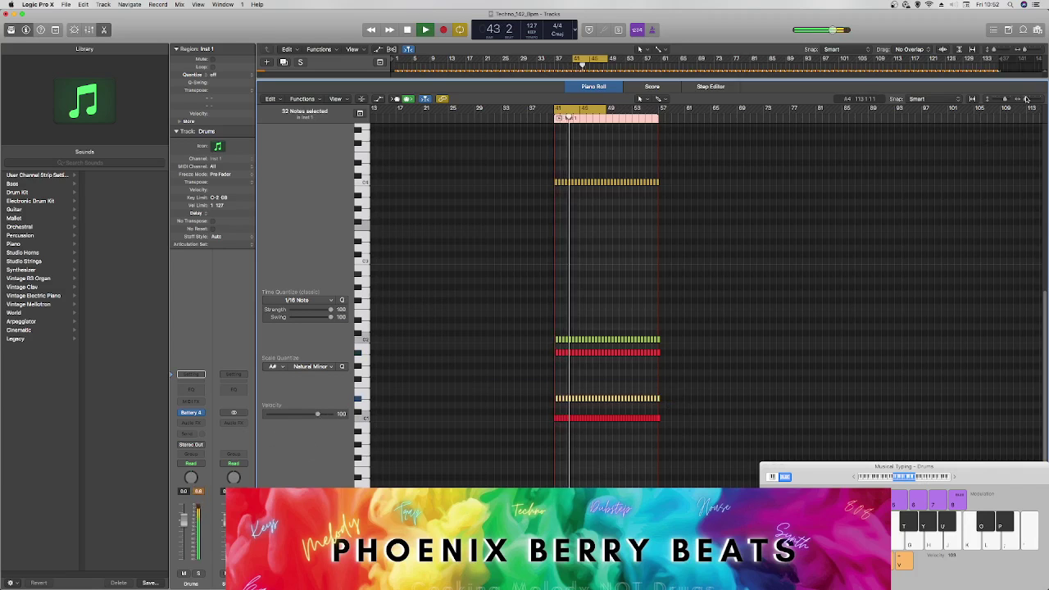
key("z")
key("super+Right")
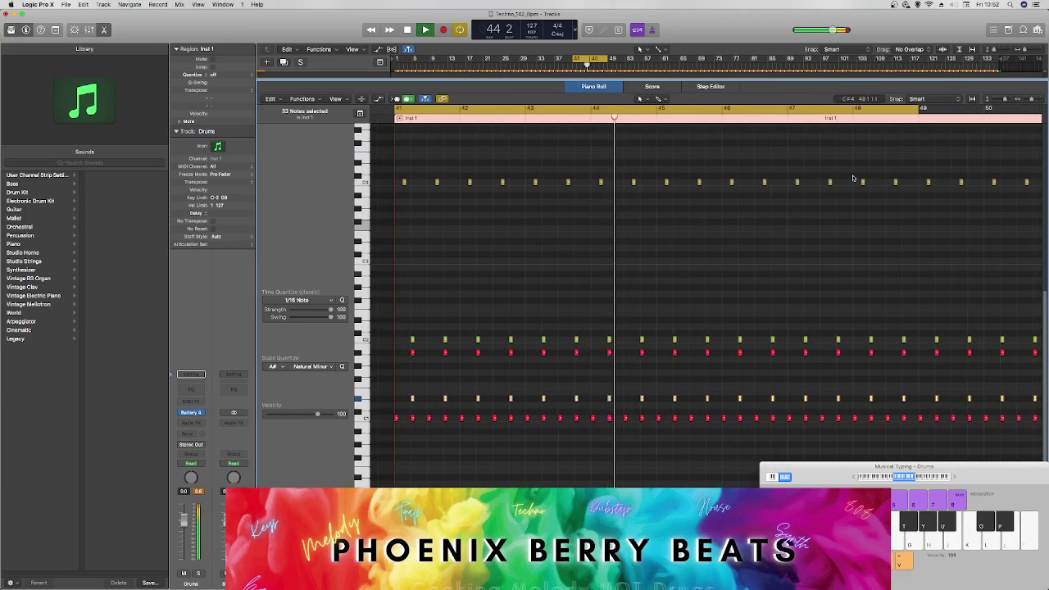
left_click_drag(327, 419, 330, 418)
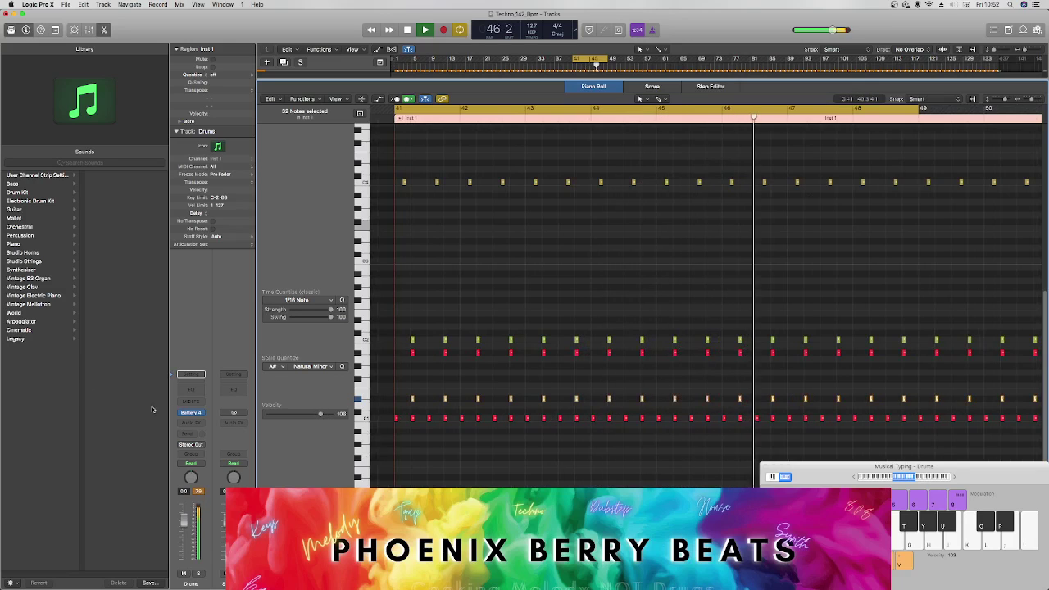
key("space")
Step: Reopen Battery at the 808 Trapstep Pack Vol 2 folder and agree to re-save the kit's edited samples
left_click(191, 412)
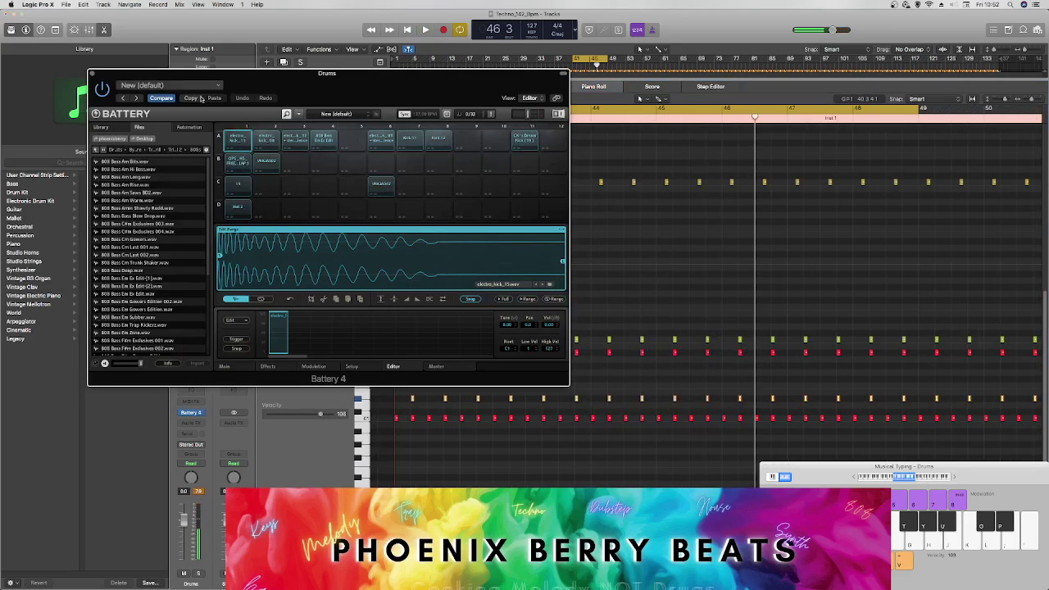
left_click(95, 150)
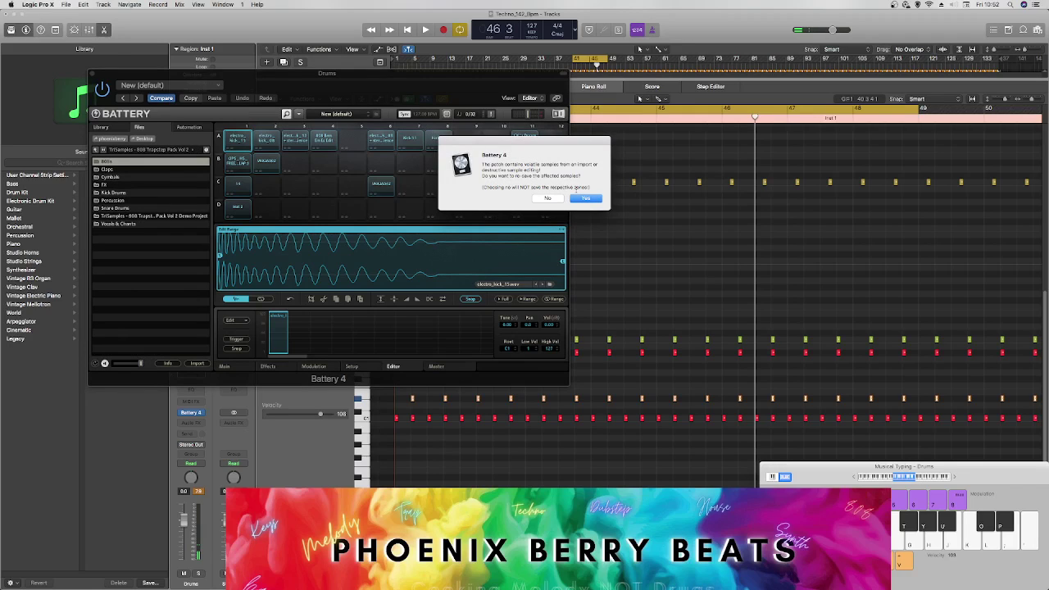
left_click(587, 198)
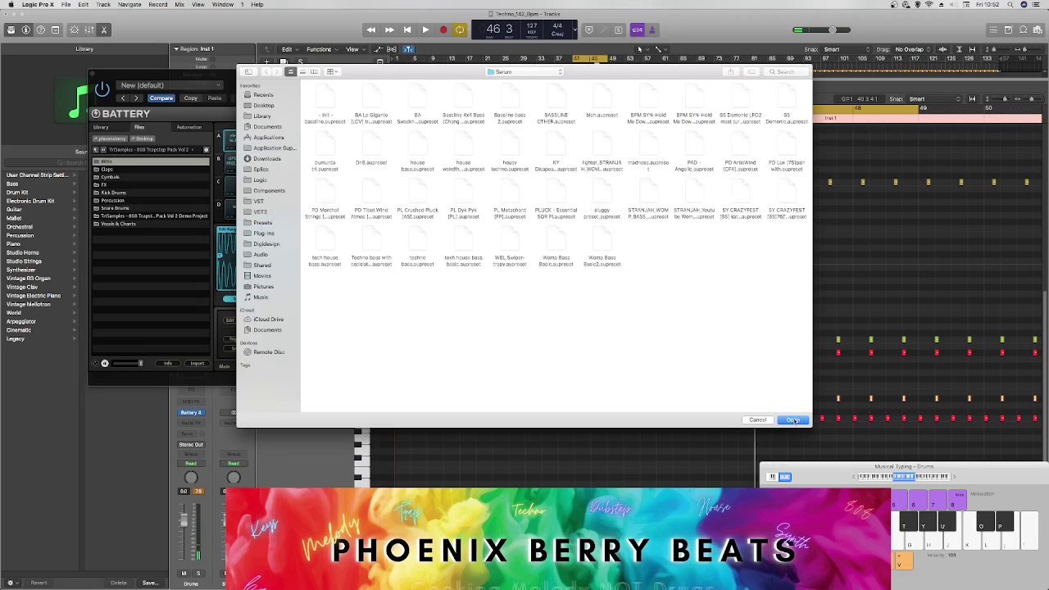
Step: Choose the Tech House folder inside Documents' sample collection, under By Genre and Techno, as the destination for the edited samples
left_click(270, 129)
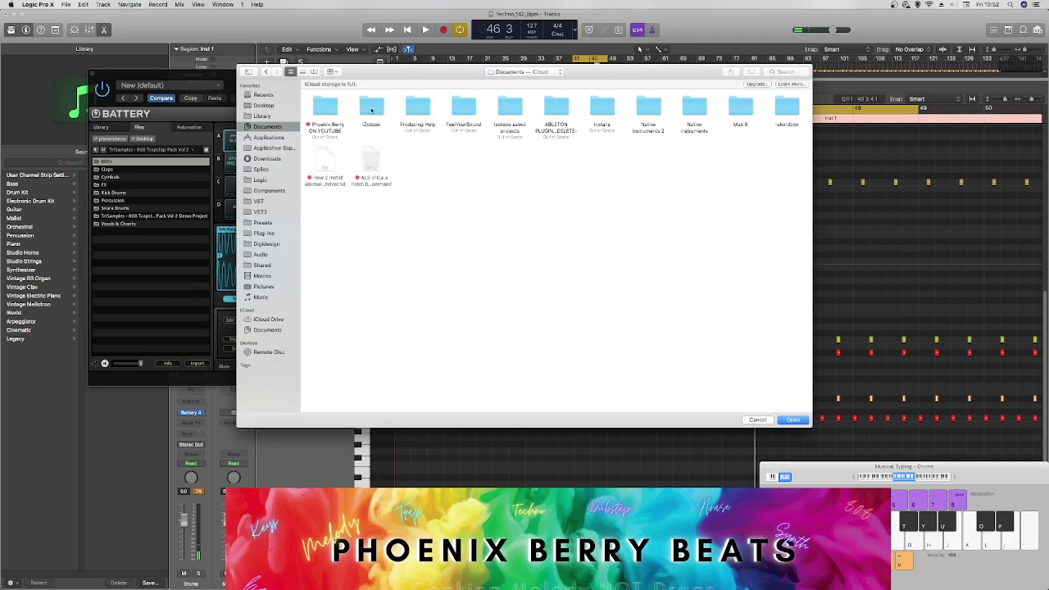
double_click(327, 108)
left_click(325, 107)
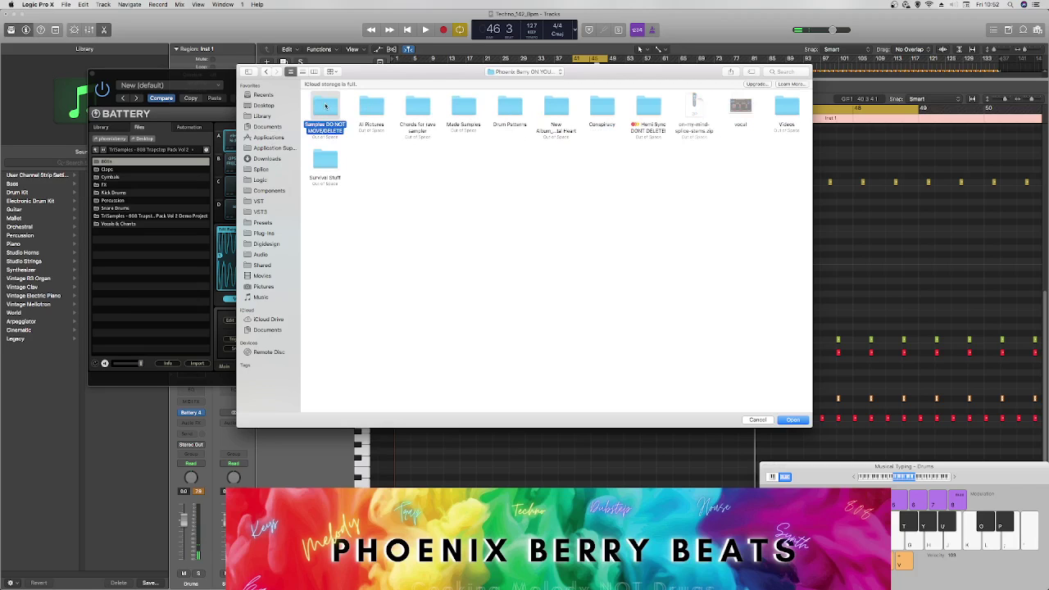
double_click(325, 107)
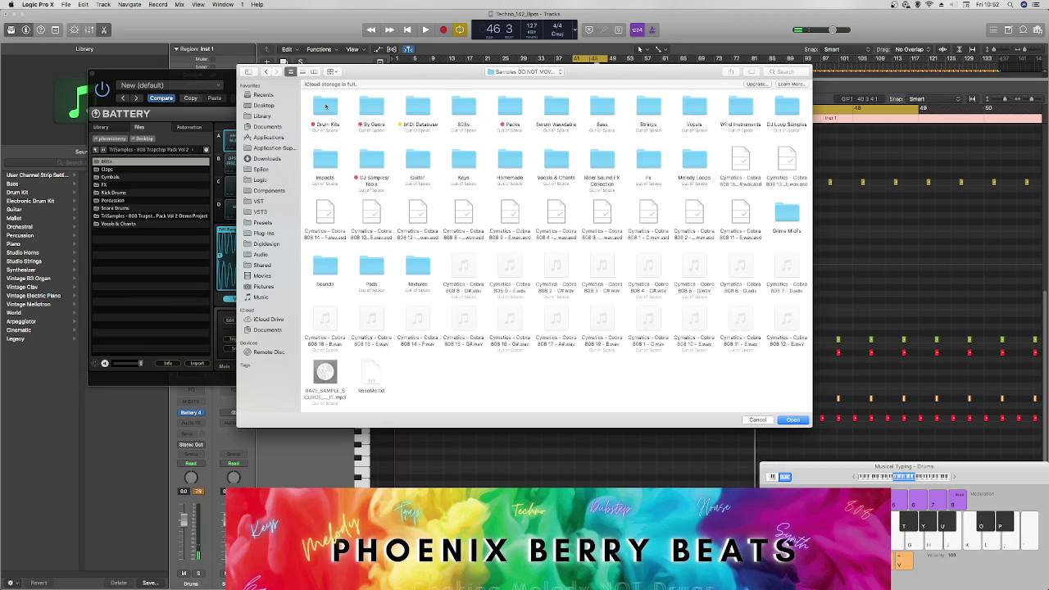
left_click(375, 111)
double_click(375, 111)
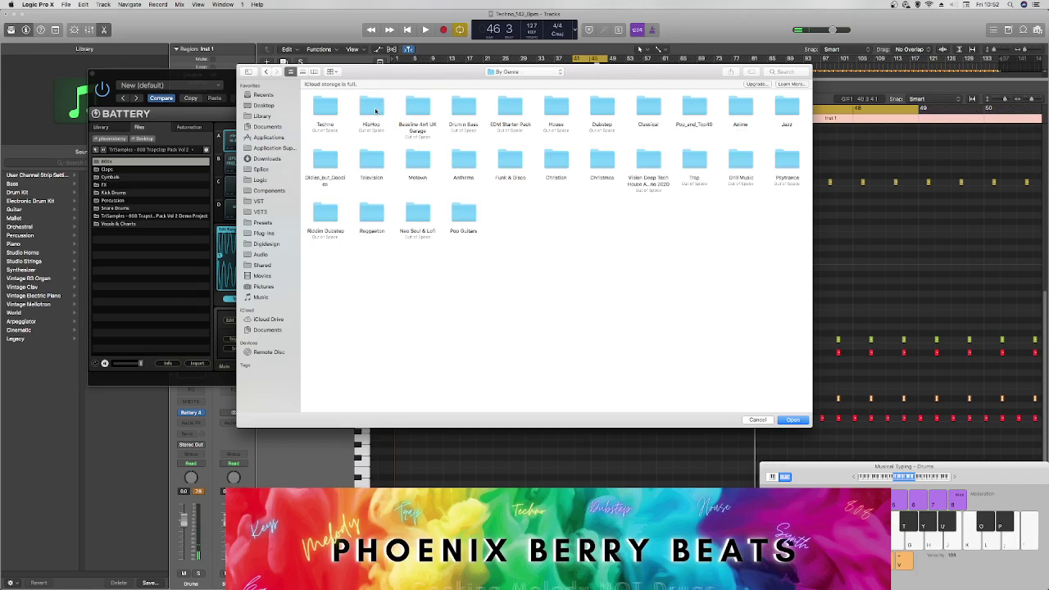
left_click(324, 114)
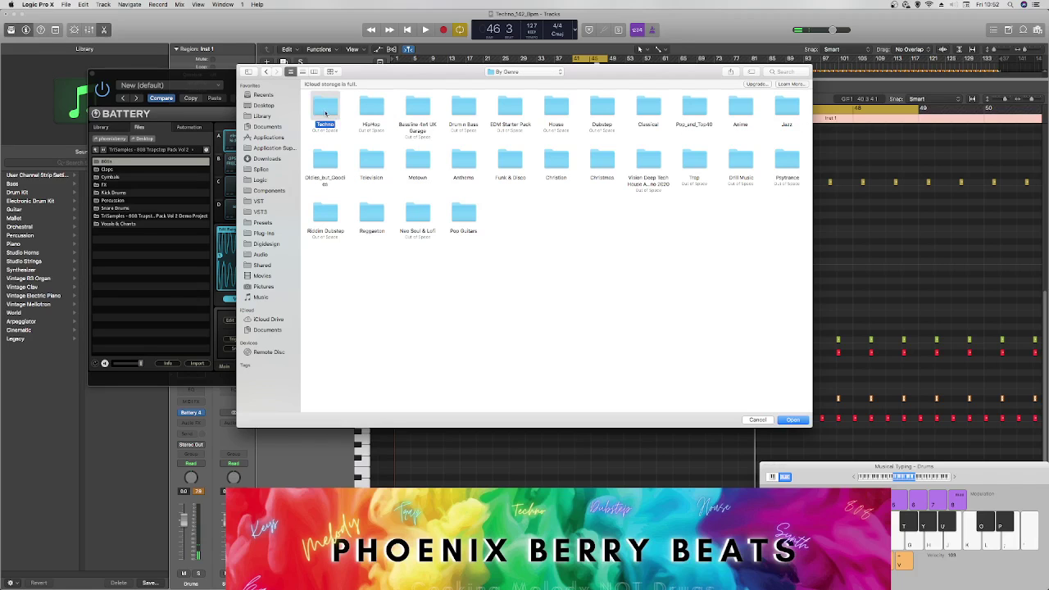
double_click(326, 114)
left_click(327, 115)
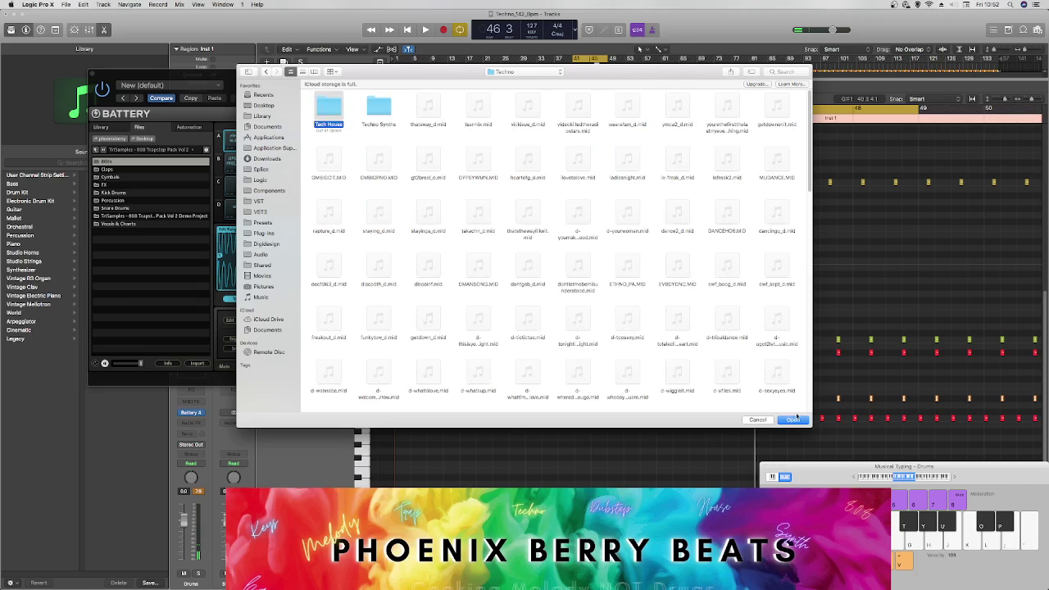
left_click(793, 421)
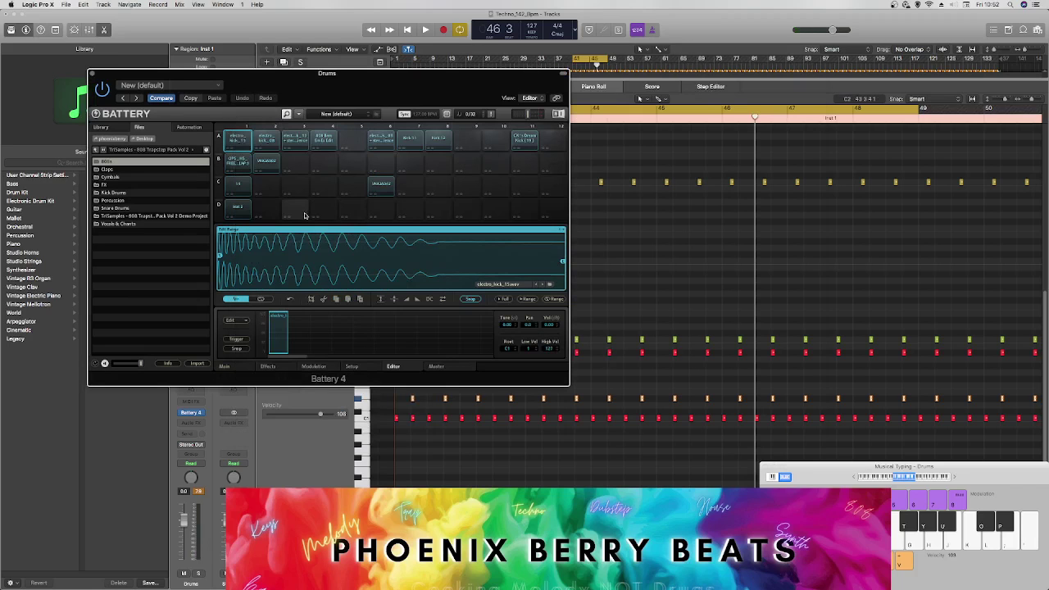
Step: Play the arrangement briefly, uncover Battery's browser and audition the first dozen samples in the trap pack's Kick Drums folder
key("space")
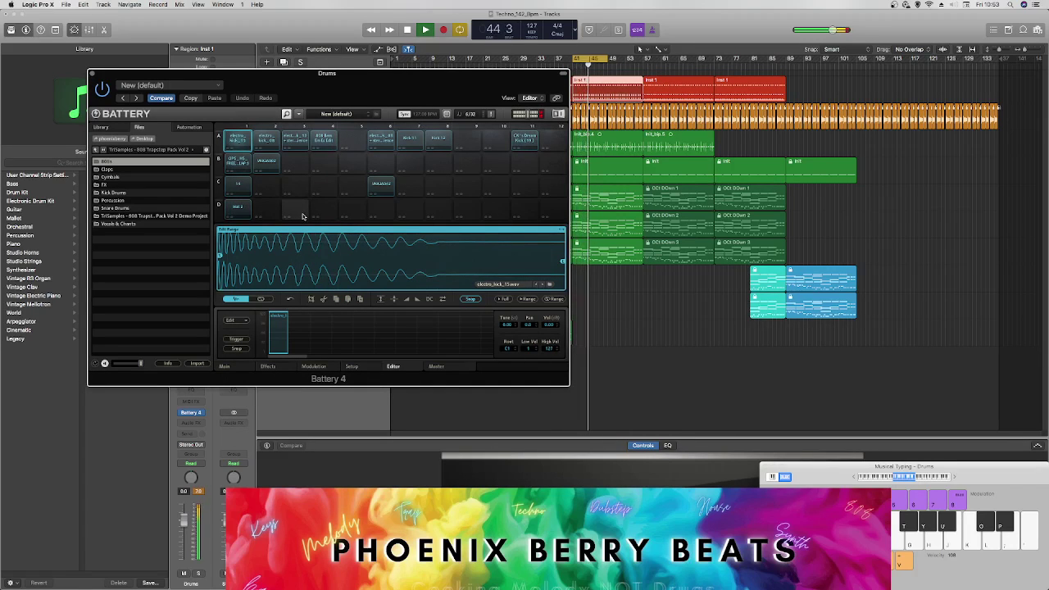
key("space")
left_click_drag(343, 90, 564, 89)
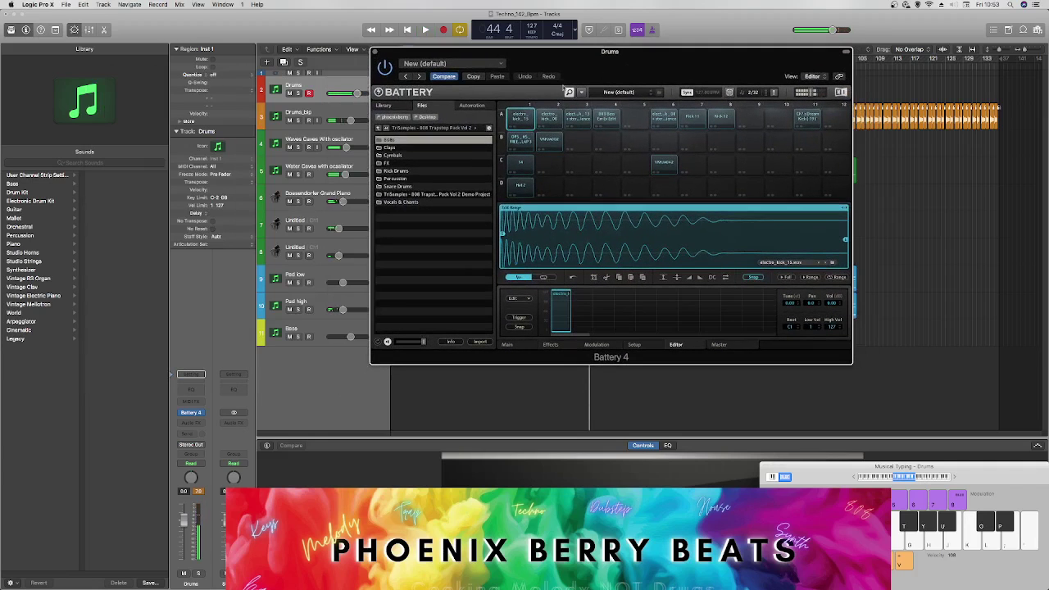
double_click(396, 171)
key("Down")
key("Down")
key("Down")
key("Down")
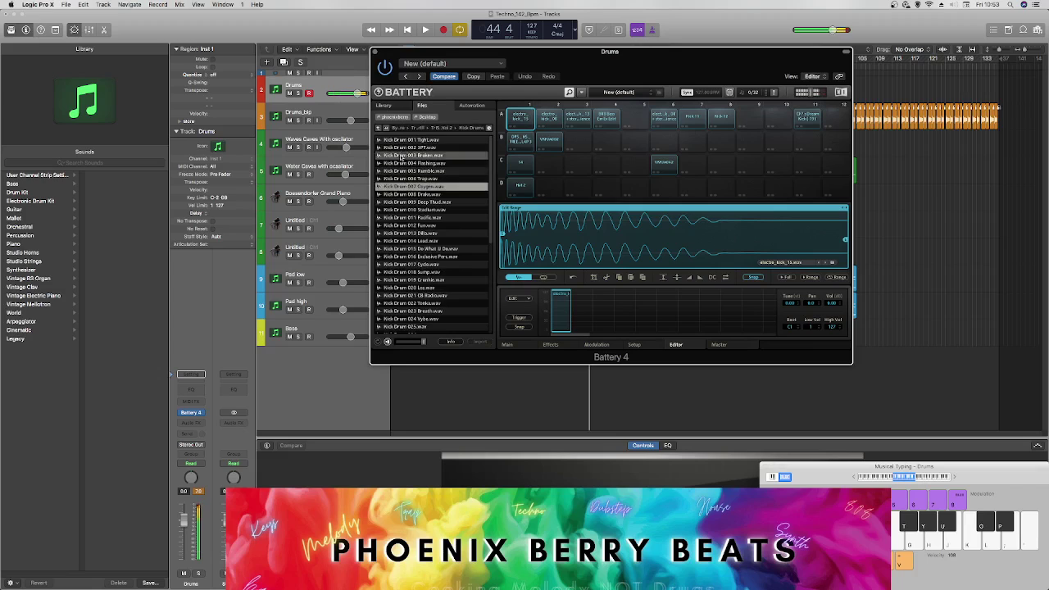
left_click(402, 141)
key("Down")
key("Down")
key("Down")
key("Down")
key("Down")
key("Down")
key("Down")
key("Down")
key("Down")
key("Down")
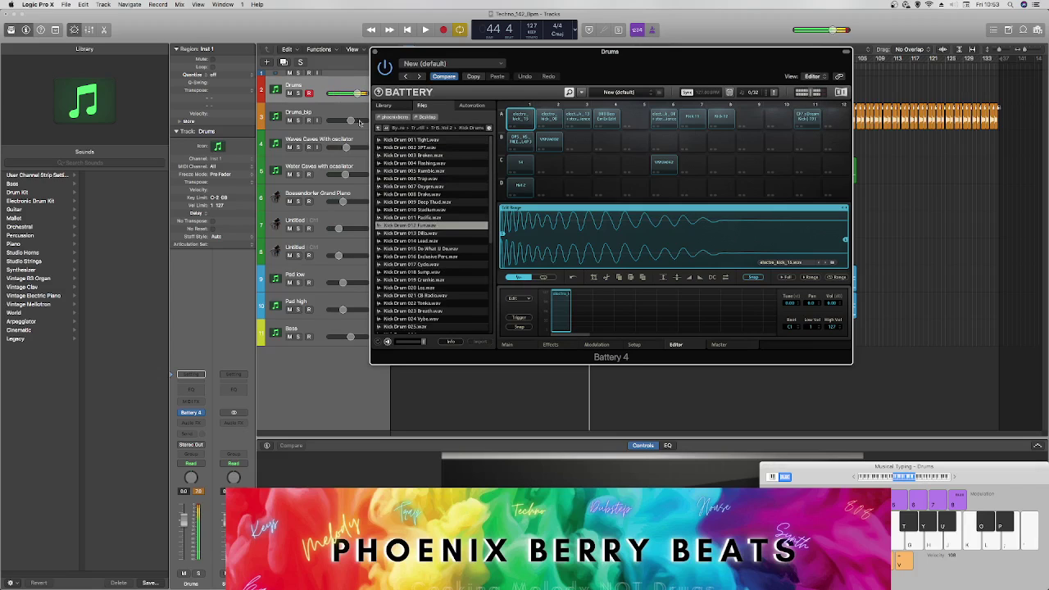
Step: Browse to the Kicks folder of the Techno Sample Pack Vol.2 and audition its first kicks
left_click(377, 129)
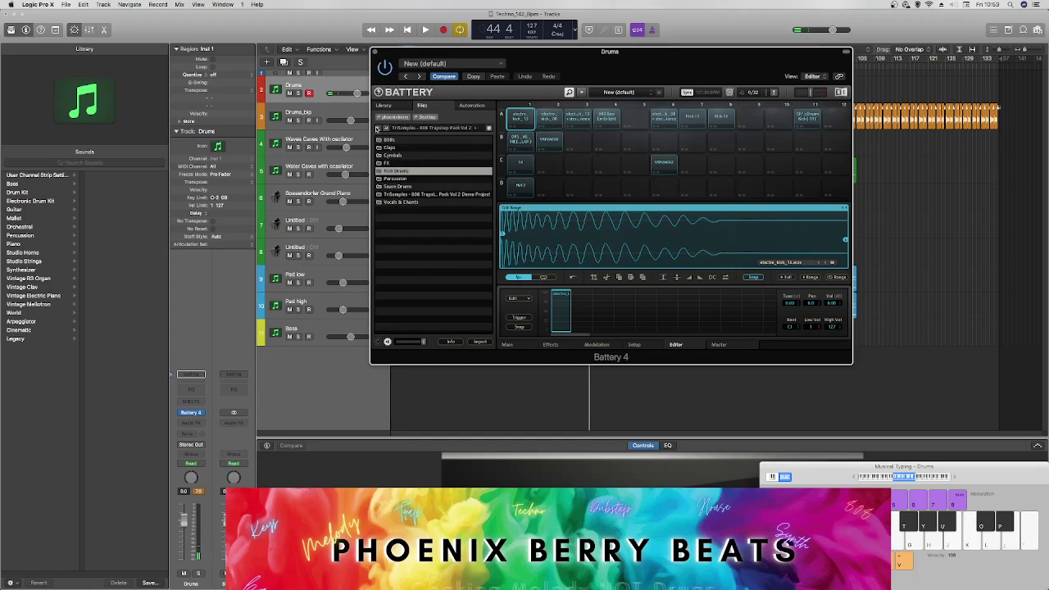
left_click(378, 129)
left_click(378, 129)
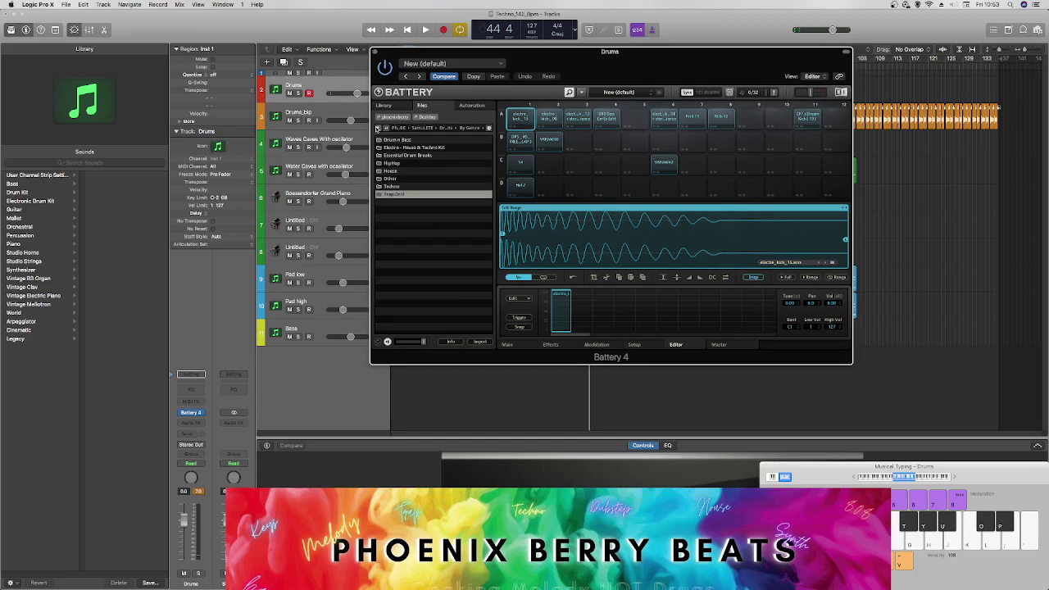
double_click(399, 188)
double_click(405, 140)
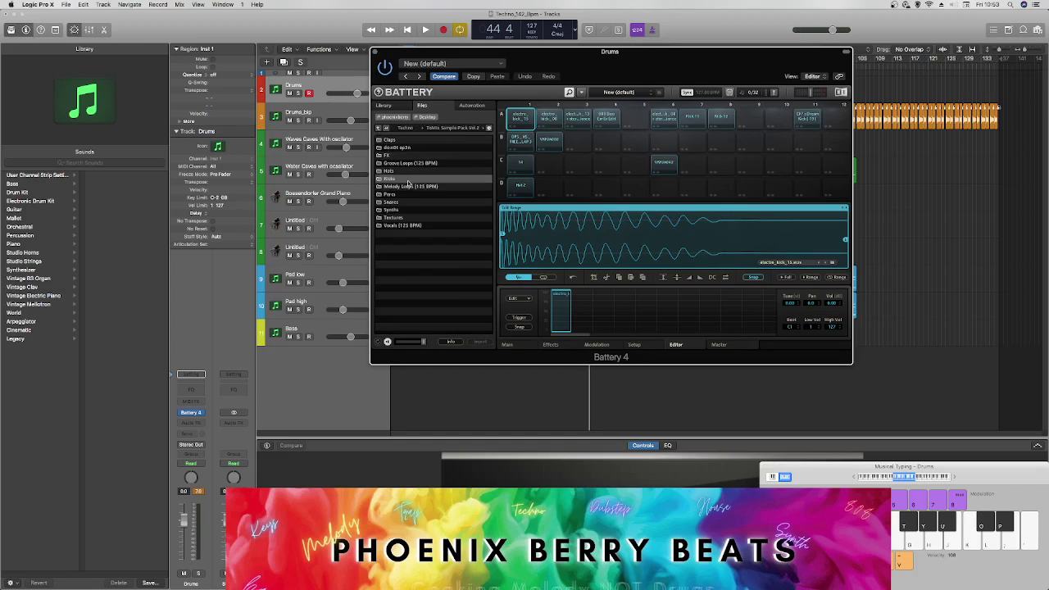
double_click(408, 179)
left_click(410, 141)
key("Down")
key("Down")
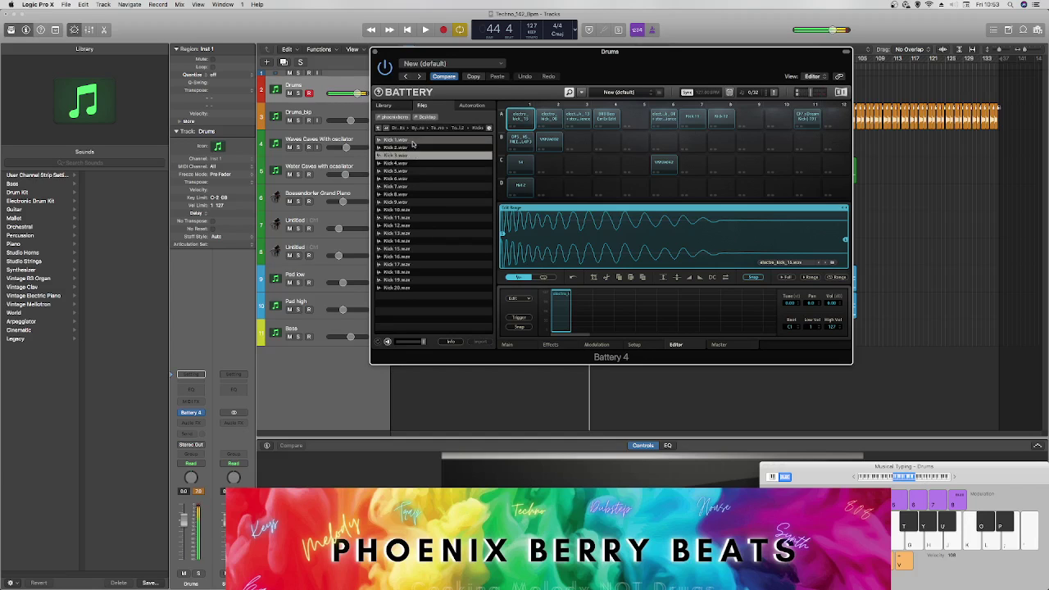
Step: Try Kick 1.wav in Battery cell A1 and play the track with it
left_click(410, 141)
left_click_drag(505, 132, 518, 121)
key("space")
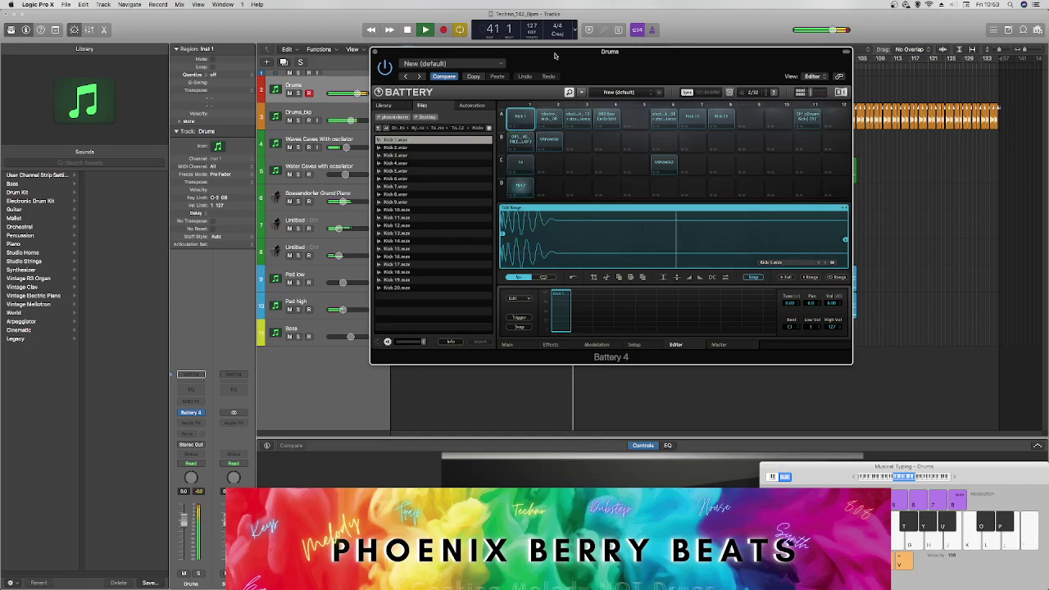
left_click_drag(492, 51, 357, 87)
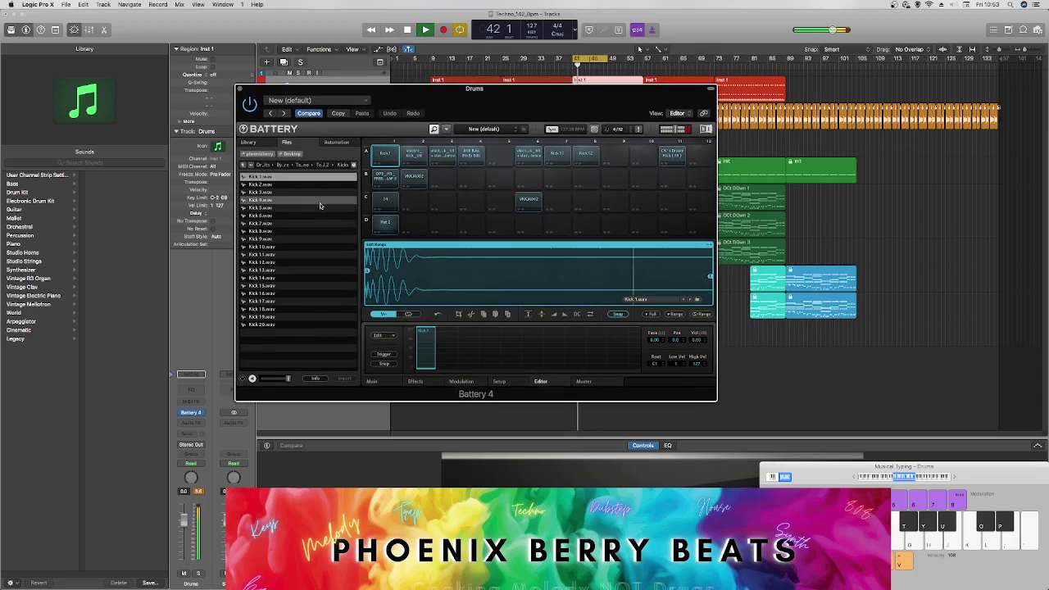
Step: Park the 808 bass in cell A5 while trying kicks, load Kick 6 into A1, return the bass to A4 and close Battery
left_click_drag(461, 157, 499, 156)
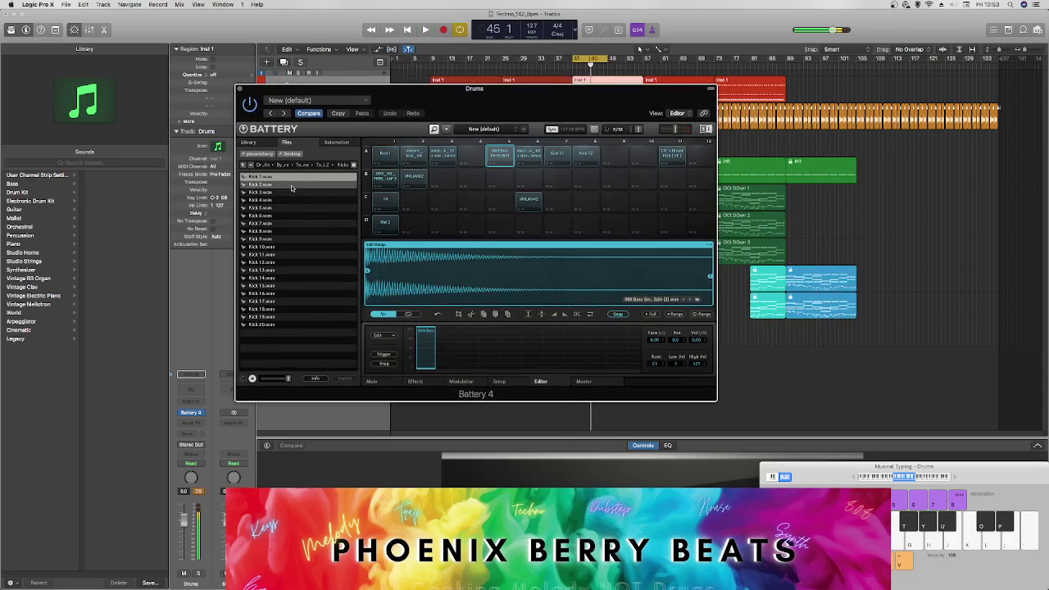
left_click_drag(287, 192, 379, 158)
left_click(270, 200)
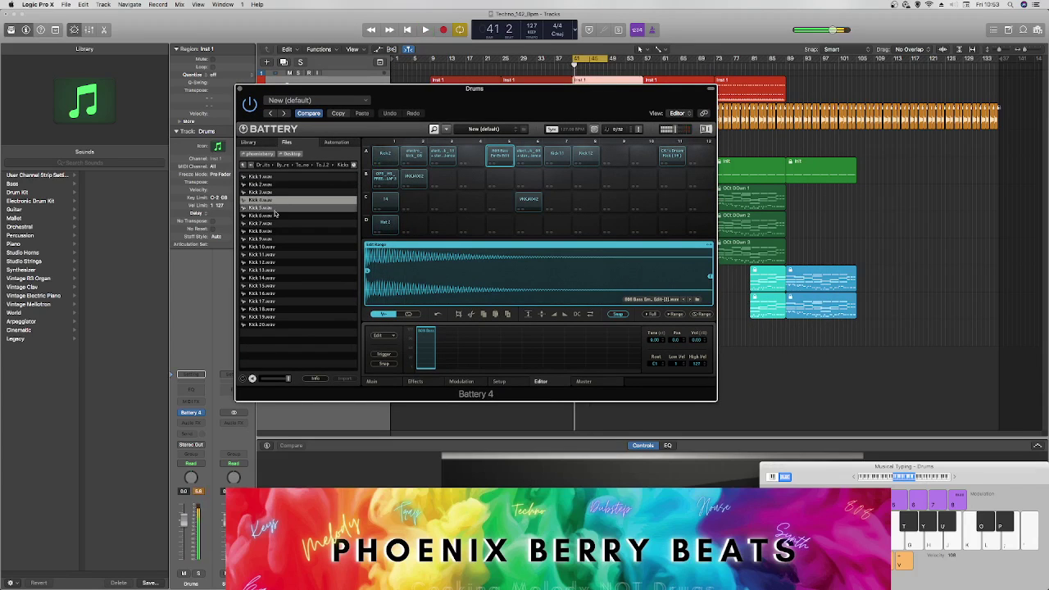
left_click_drag(276, 214, 384, 177)
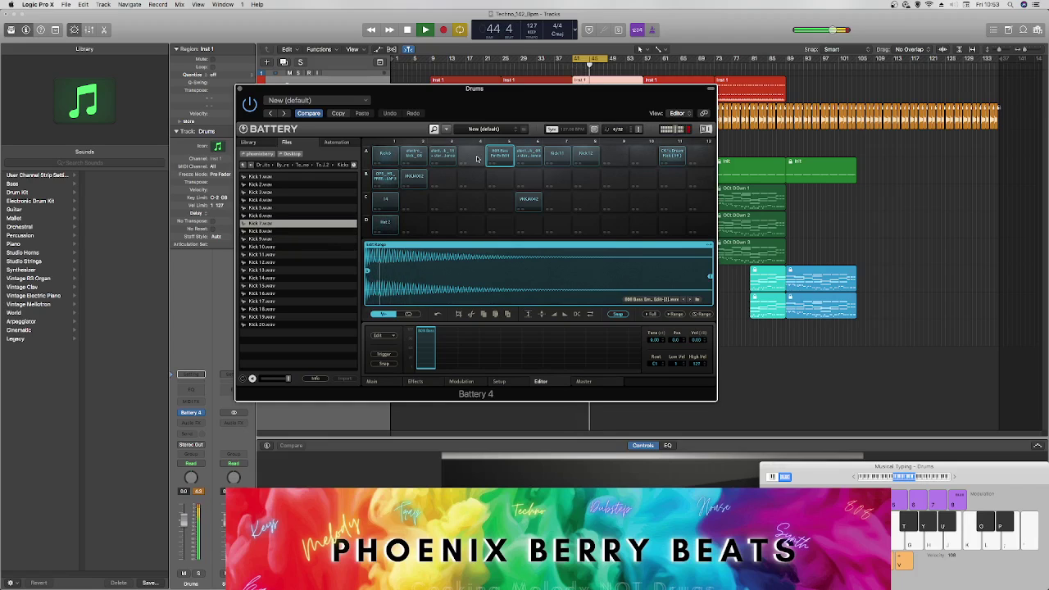
left_click_drag(496, 154, 475, 156)
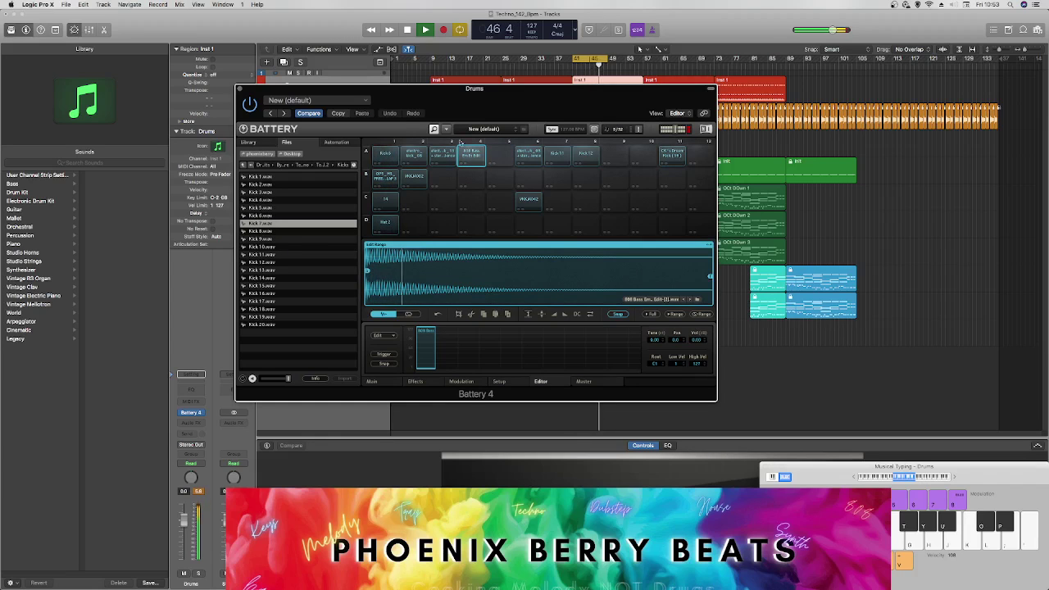
key("space")
key("super+w")
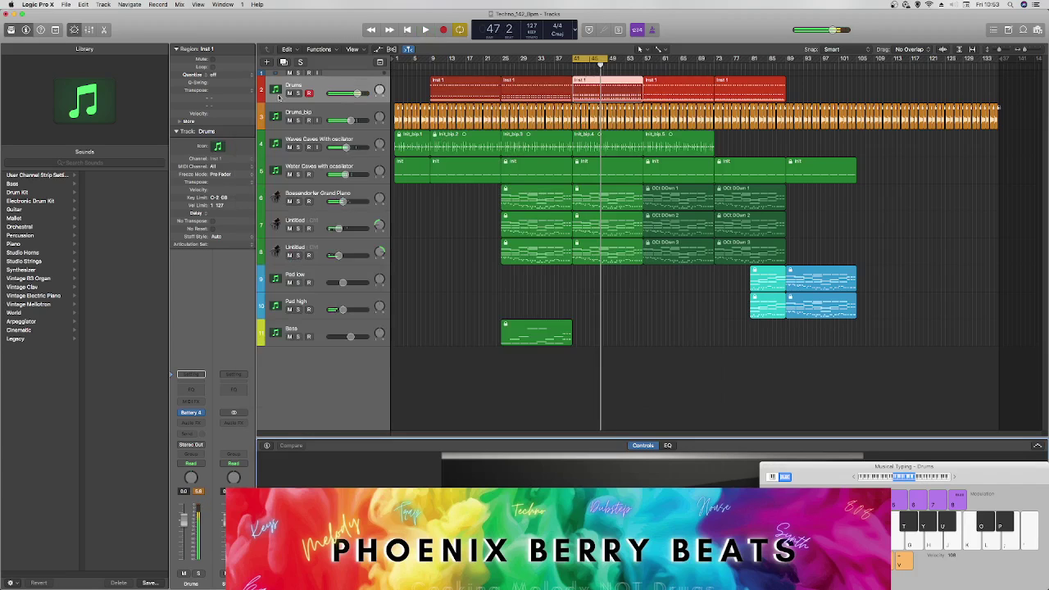
Step: Open the bar 41 Drums region in the Piano Roll and play its pattern from the start
double_click(605, 91)
left_click_drag(1031, 97, 1037, 96)
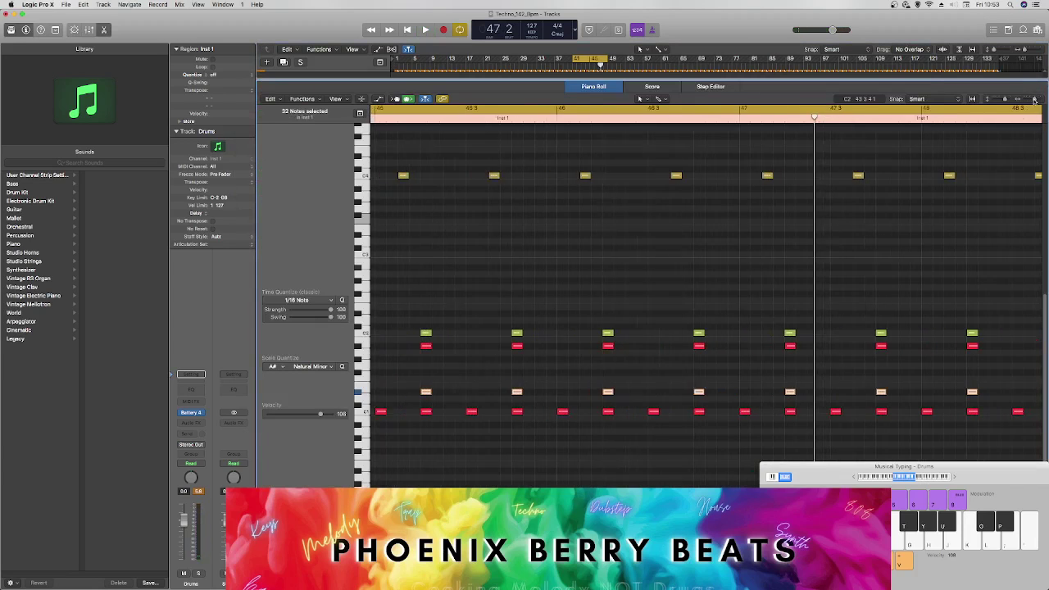
key("space")
key("space")
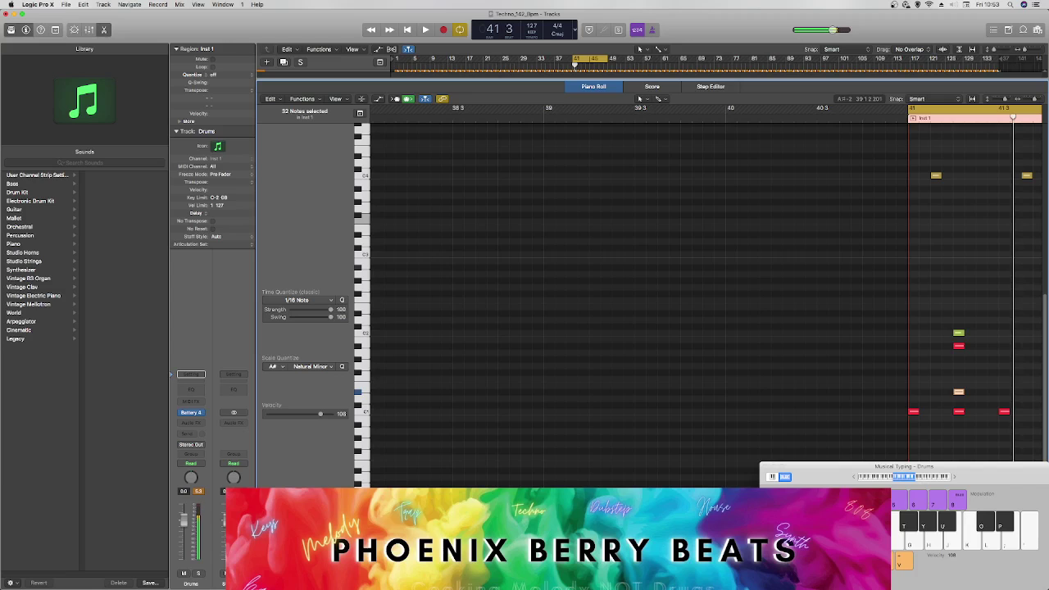
scroll(499, 371, "right", 10)
key("space")
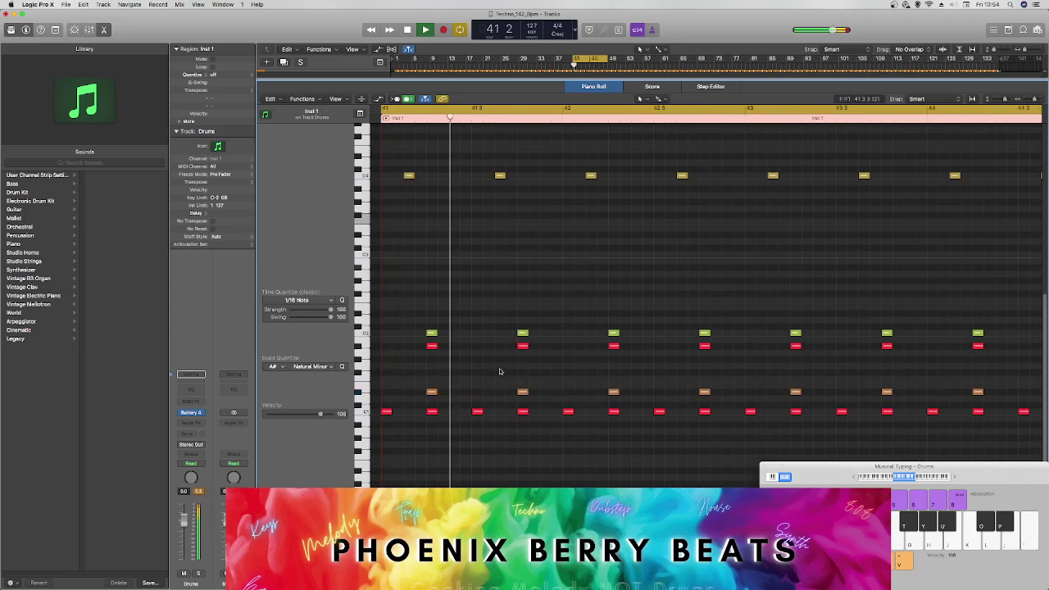
Step: Delete every second D#1 note in bars 41 and 42 and play the thinned pattern
key("space")
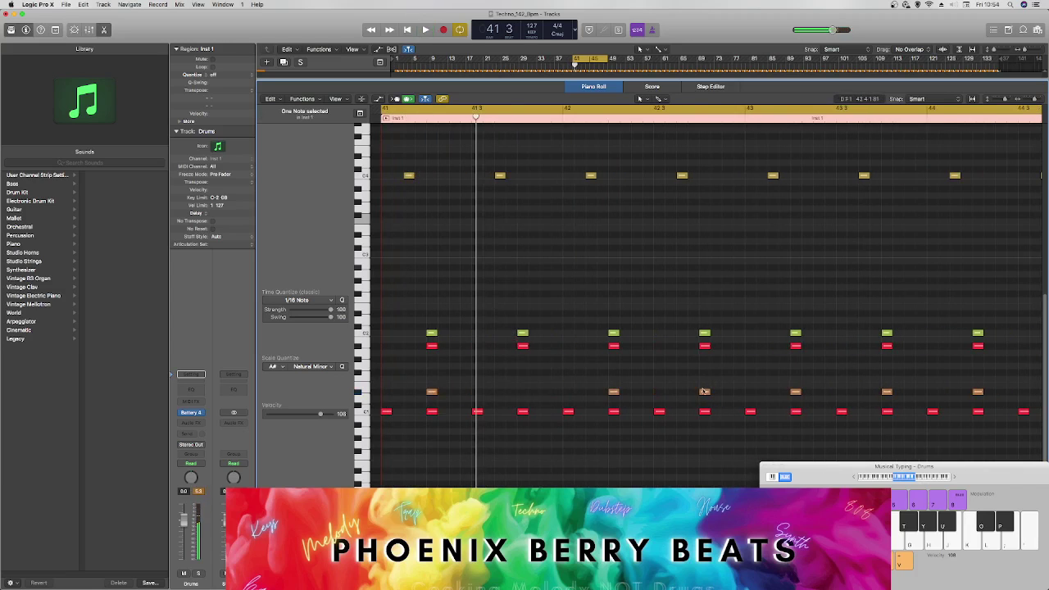
key("space")
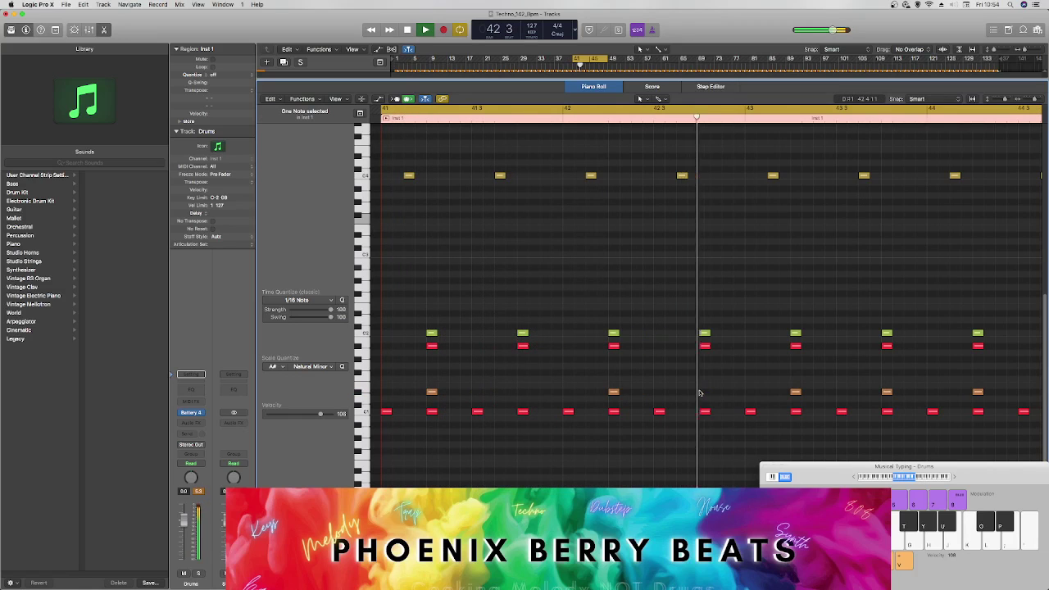
key("space")
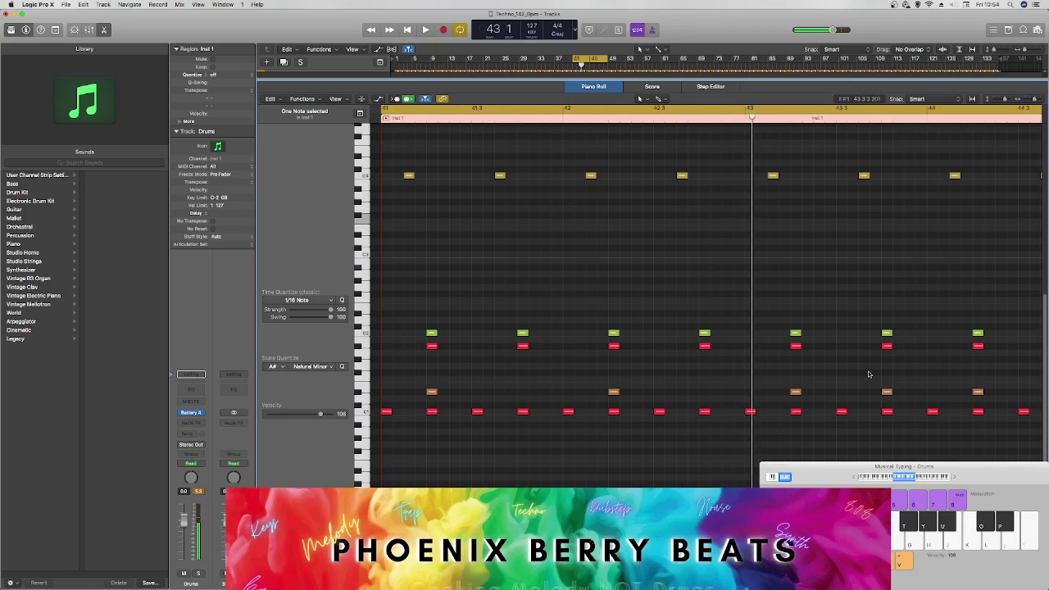
key("super+Left")
key("super+Left")
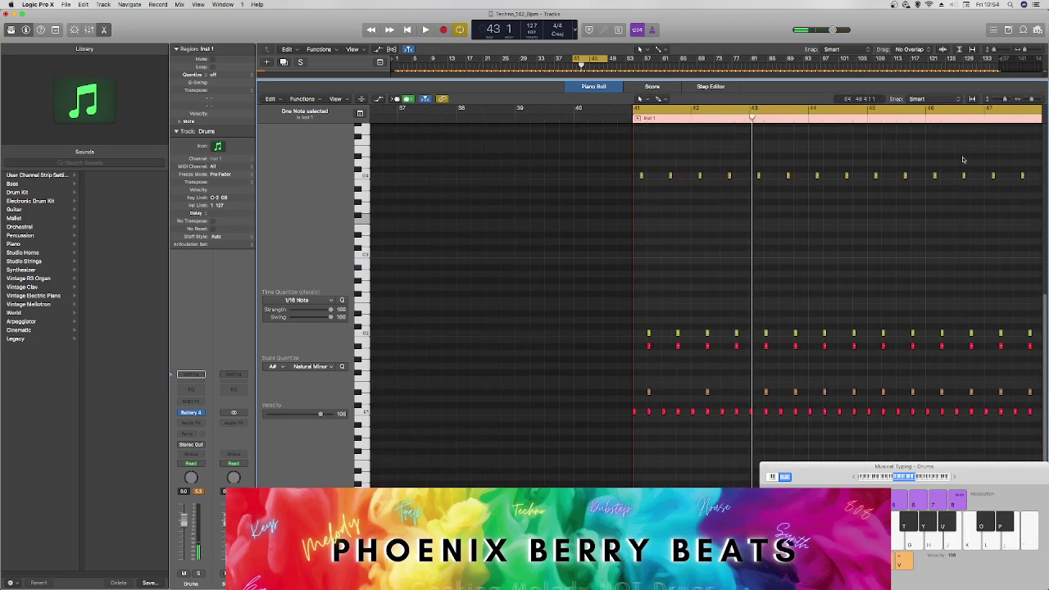
Step: Continue deleting every second D#1 note from bar 43 through bar 56 of the Drums region
left_click(796, 393)
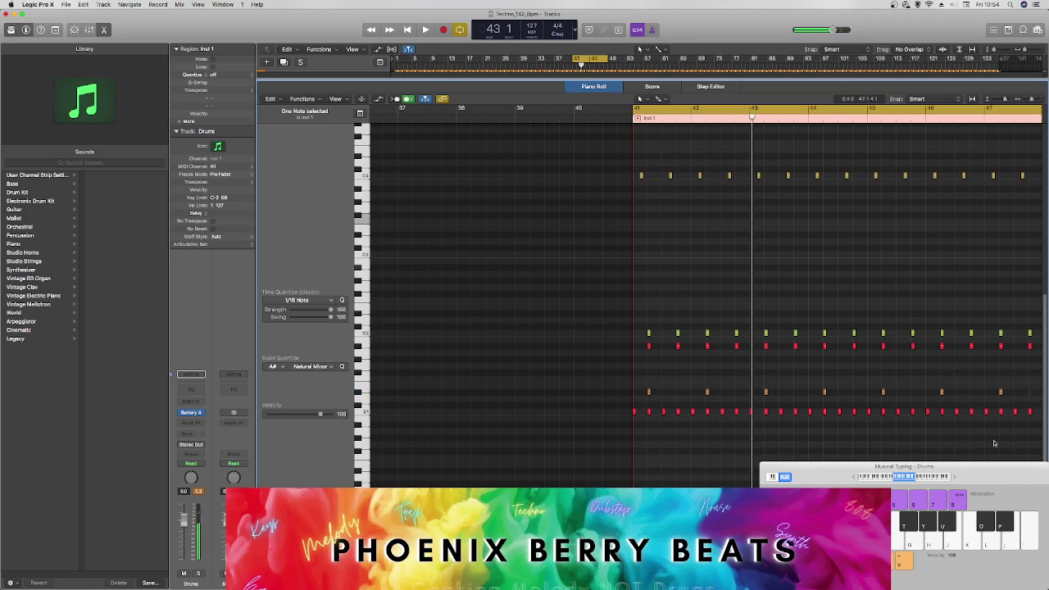
scroll(609, 398, "right", 10)
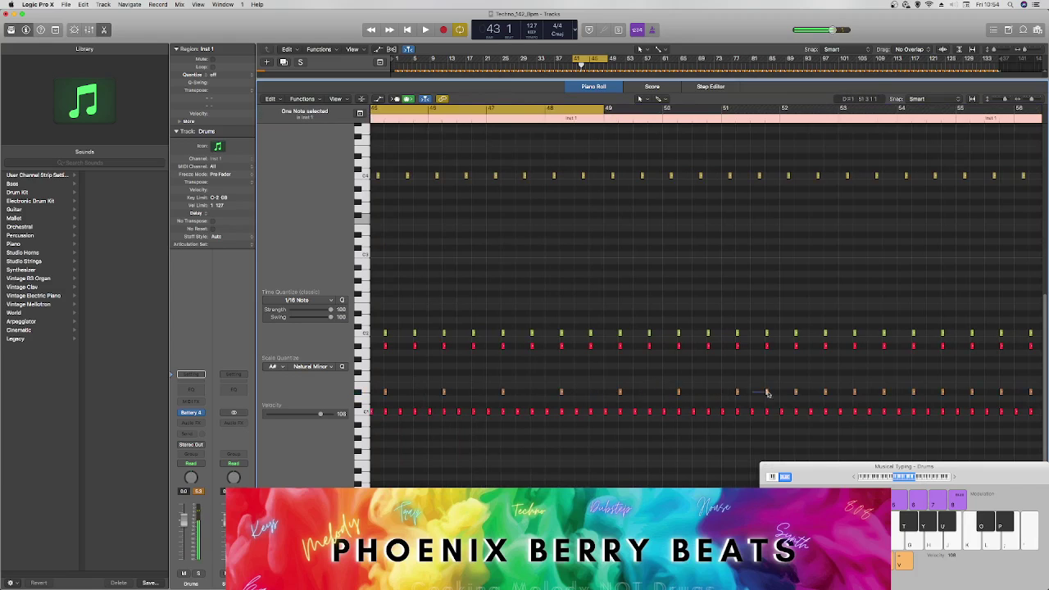
scroll(844, 395, "right", 2)
left_click(869, 396)
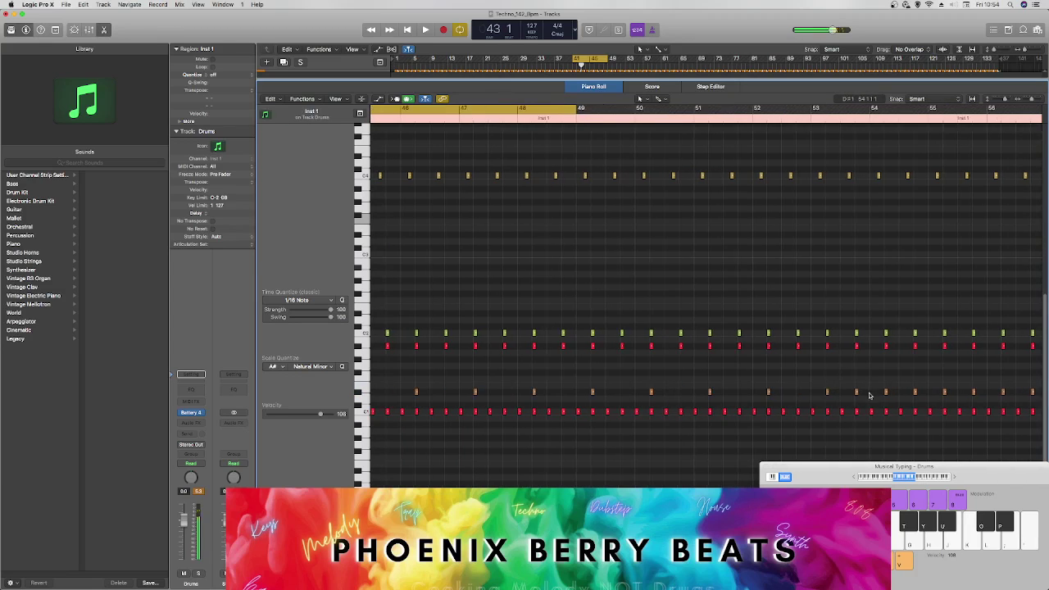
left_click_drag(853, 396, 912, 394)
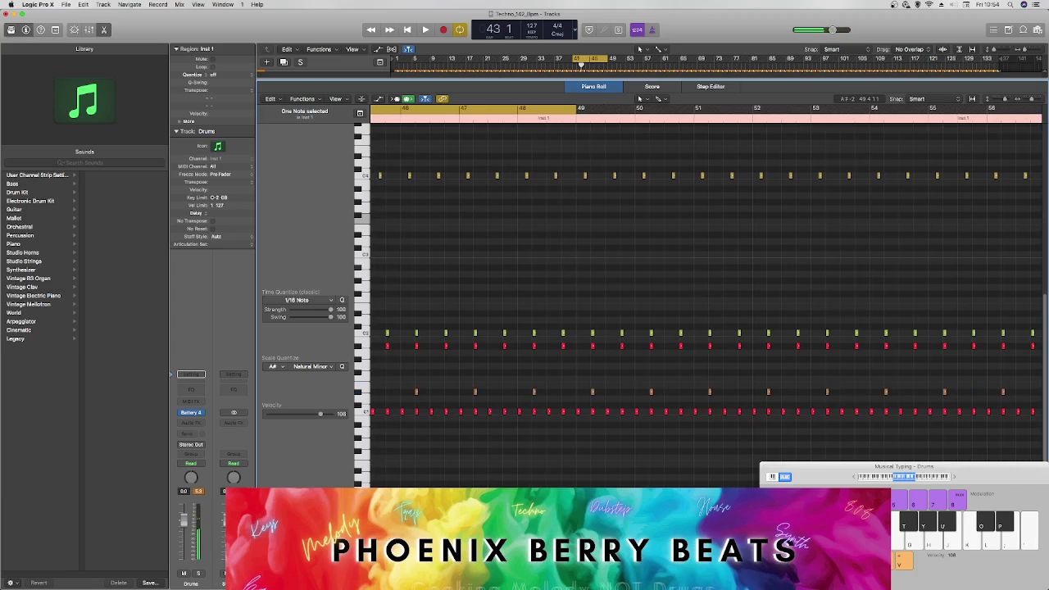
scroll(706, 275, "right", 10)
Step: Play the thinned pattern, select the first twelve C4 notes and copy them a semitone up
key("space")
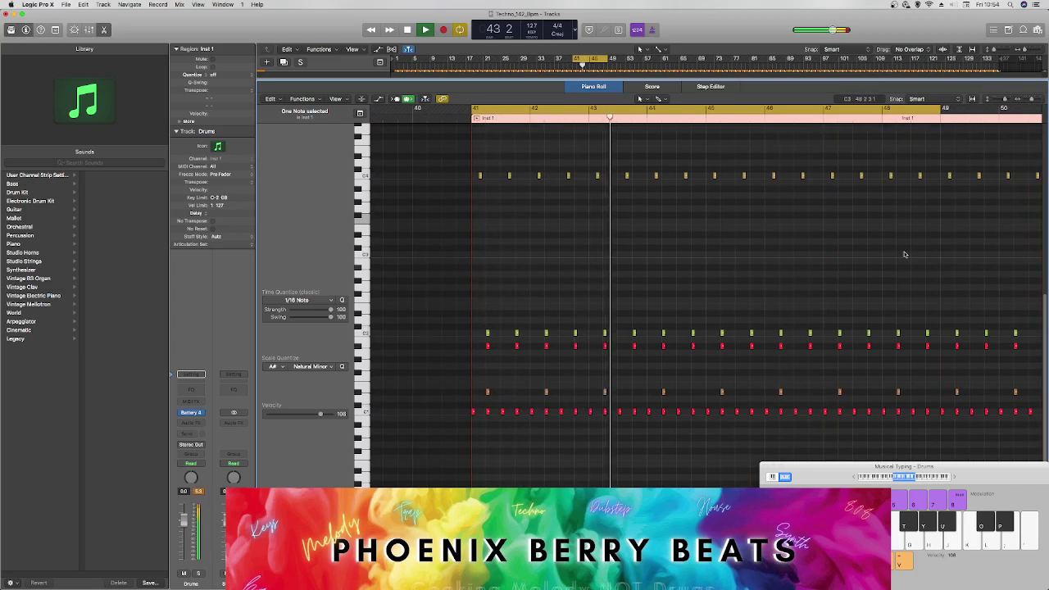
scroll(903, 253, "up", 10)
key("space")
left_click_drag(446, 455, 836, 487)
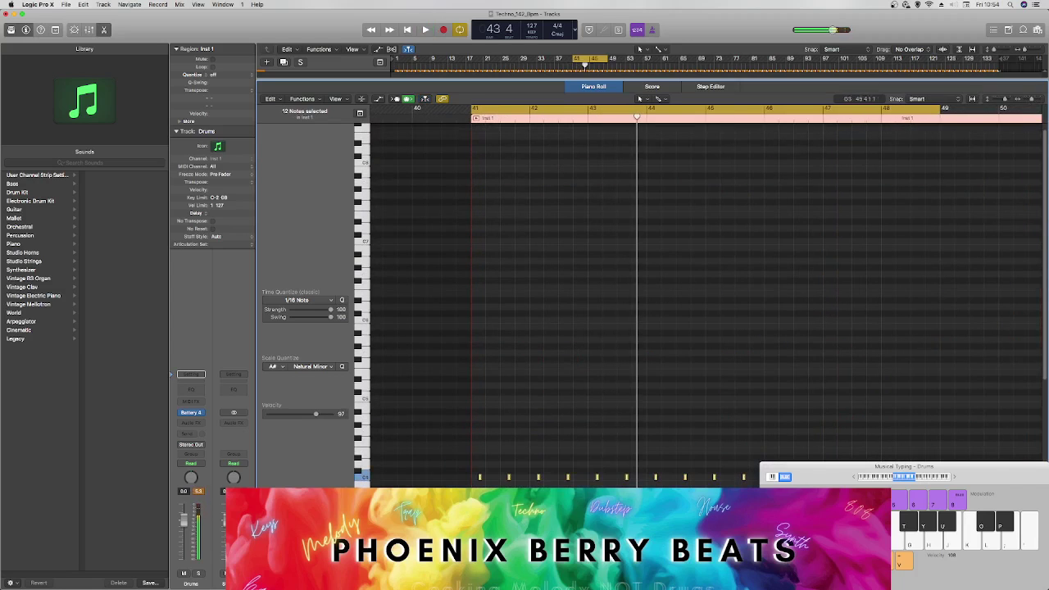
left_click_drag(480, 478, 481, 474)
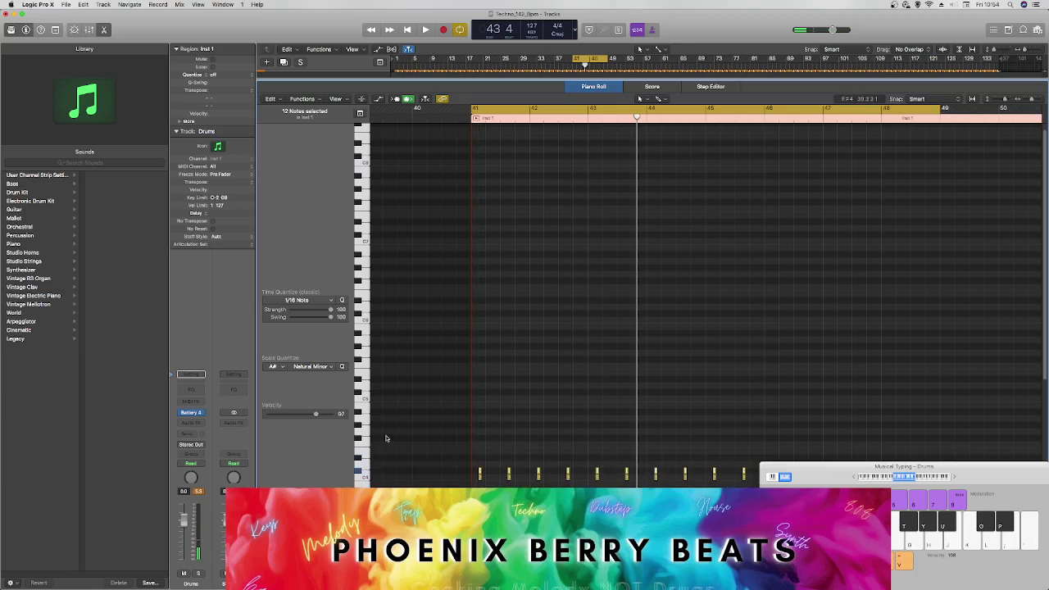
Step: Open Battery on the Drums track and audition the samples in cells B1 and B2 against each other
left_click(191, 412)
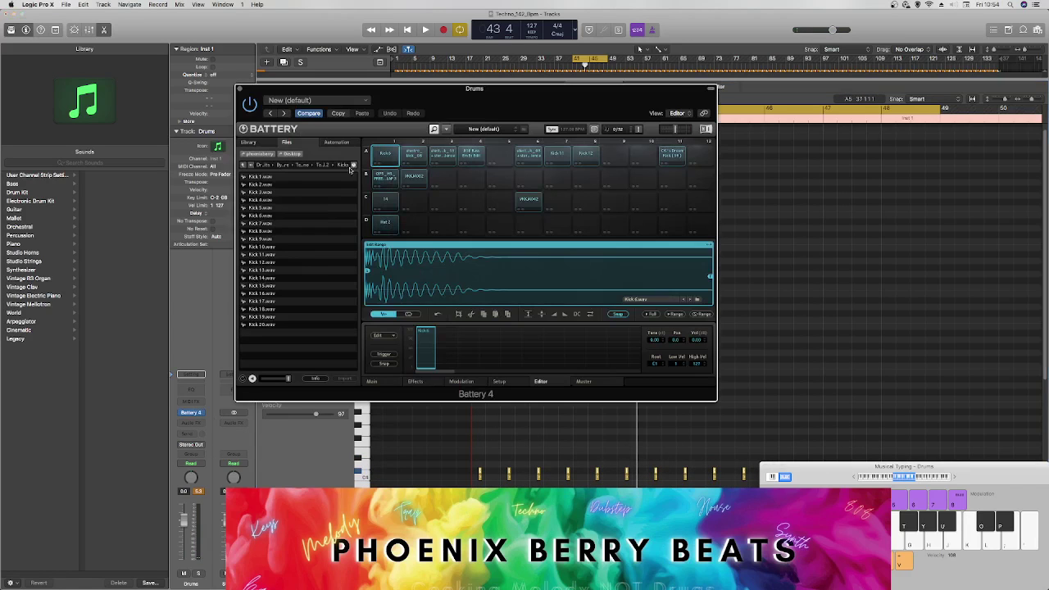
left_click(413, 177)
left_click(387, 177)
left_click(414, 177)
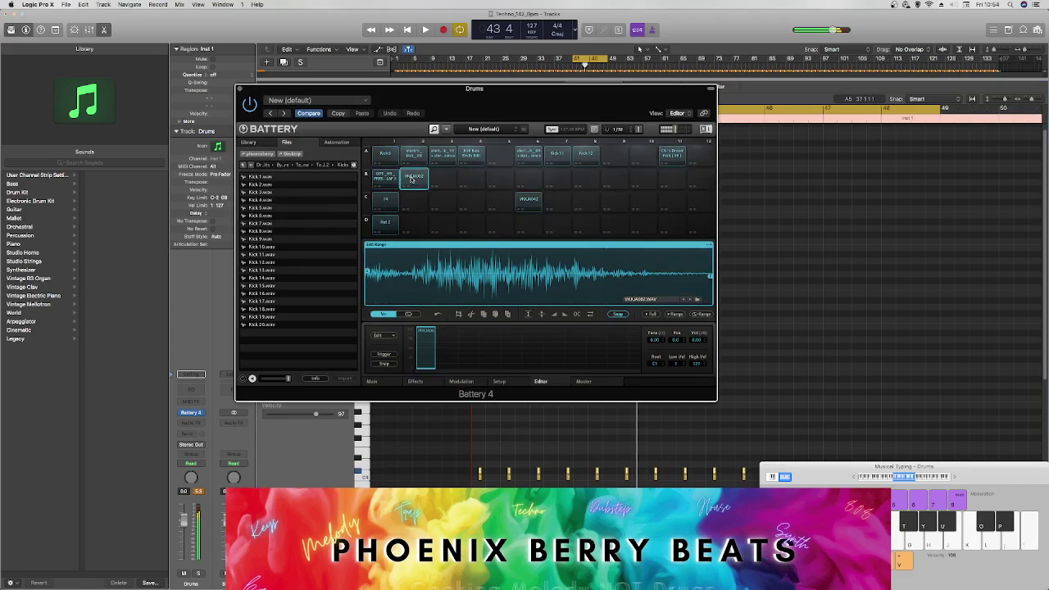
left_click(387, 178)
left_click(414, 177)
Step: Play the pattern from bar 41, set the twelve copied notes' velocity to 127 and close Battery
left_click_drag(474, 88, 667, 17)
key("space")
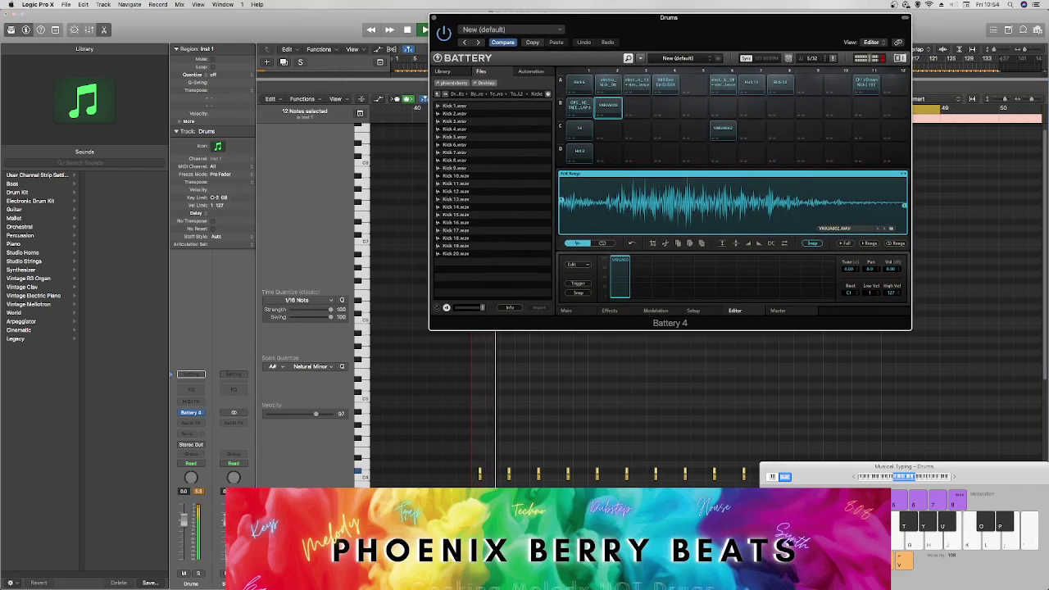
left_click_drag(314, 415, 432, 421)
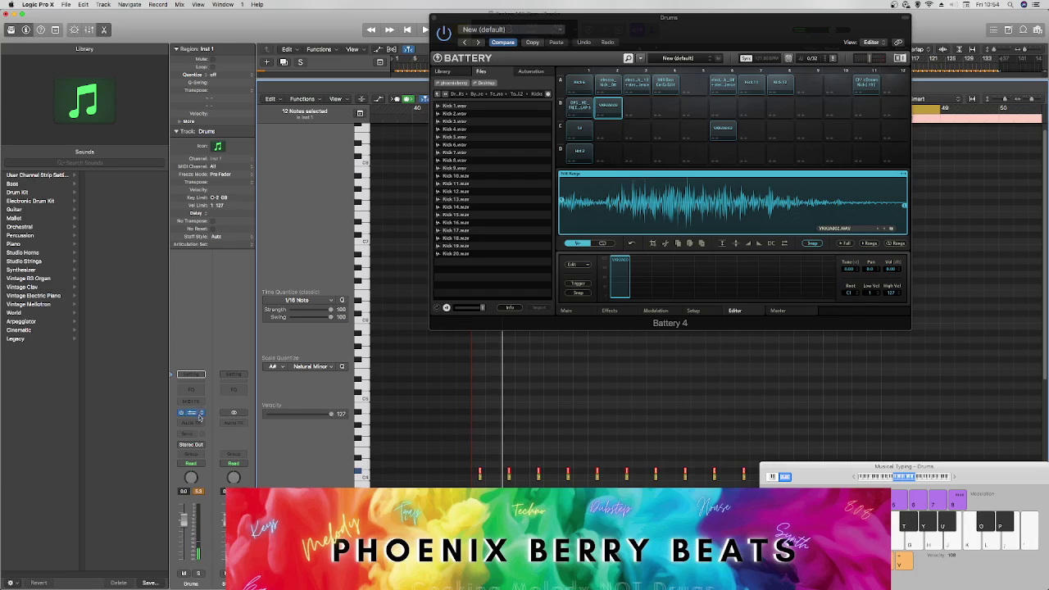
left_click(433, 18)
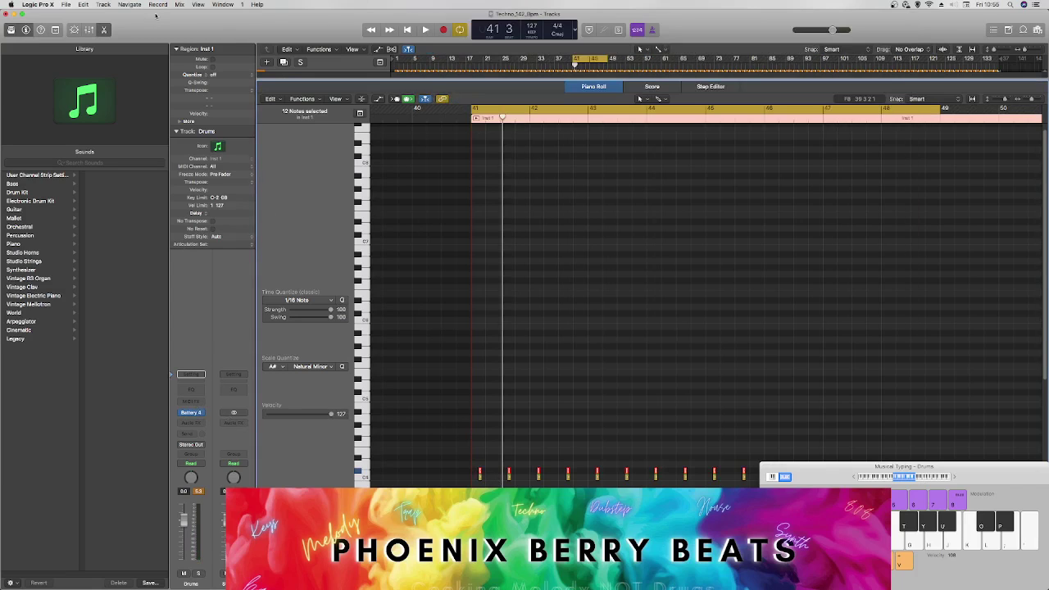
Step: Return to the arrangement, reopen Battery and play the full track from bar 41
left_click(105, 30)
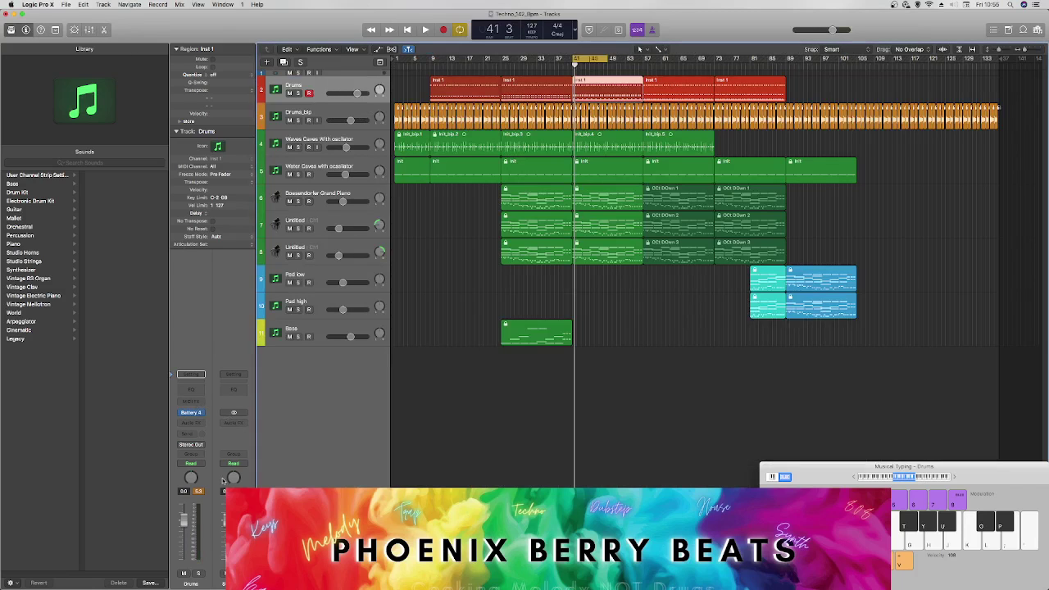
left_click(193, 415)
key("space")
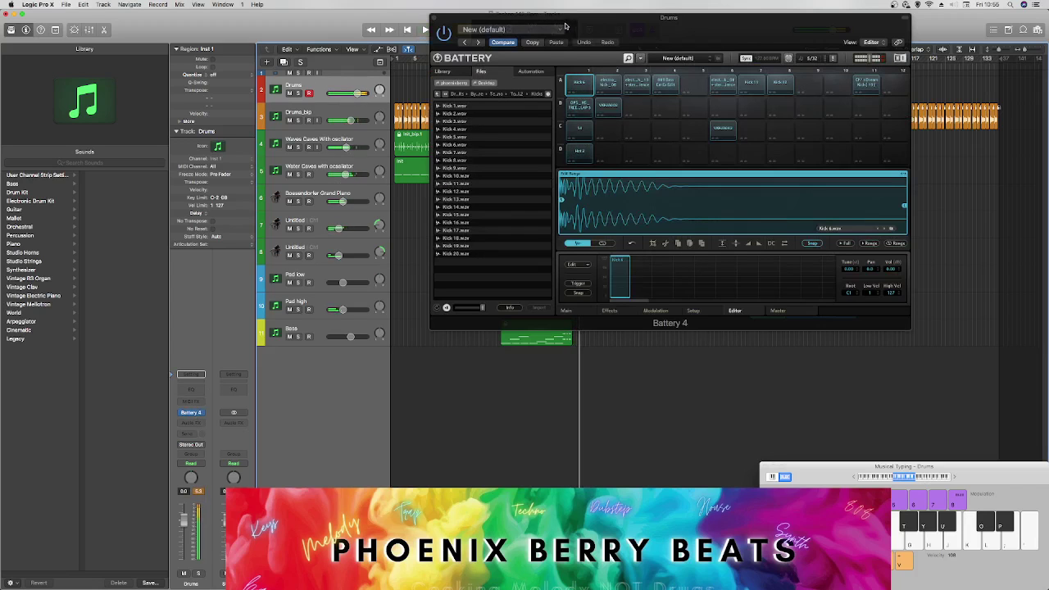
left_click_drag(597, 32, 892, 40)
Step: Reopen the bar 41 Drums region in the Piano Roll and delete the twelve copied notes above the C4 row
double_click(601, 96)
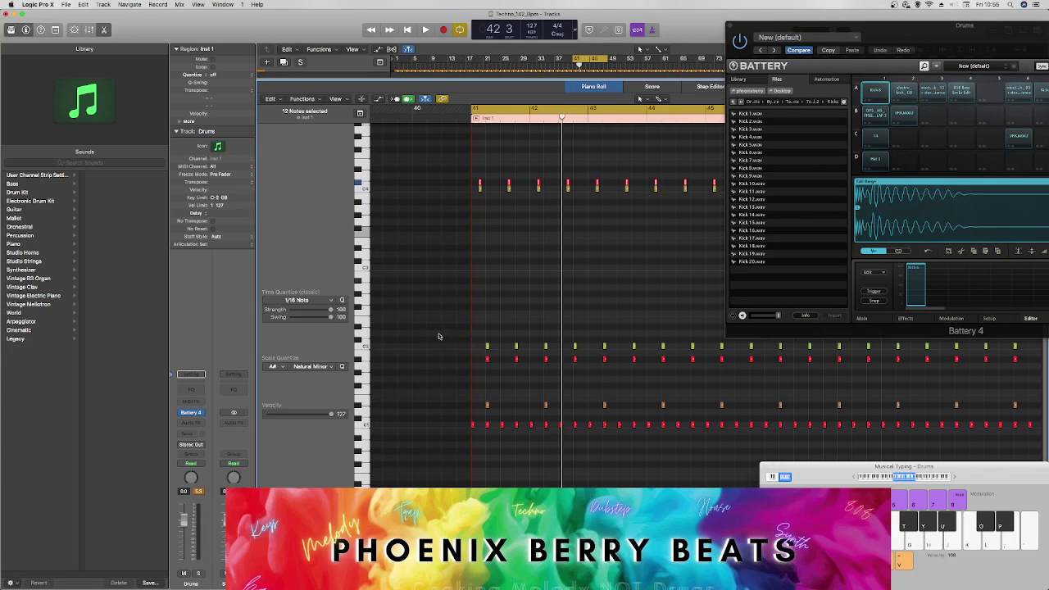
scroll(433, 336, "up", 5)
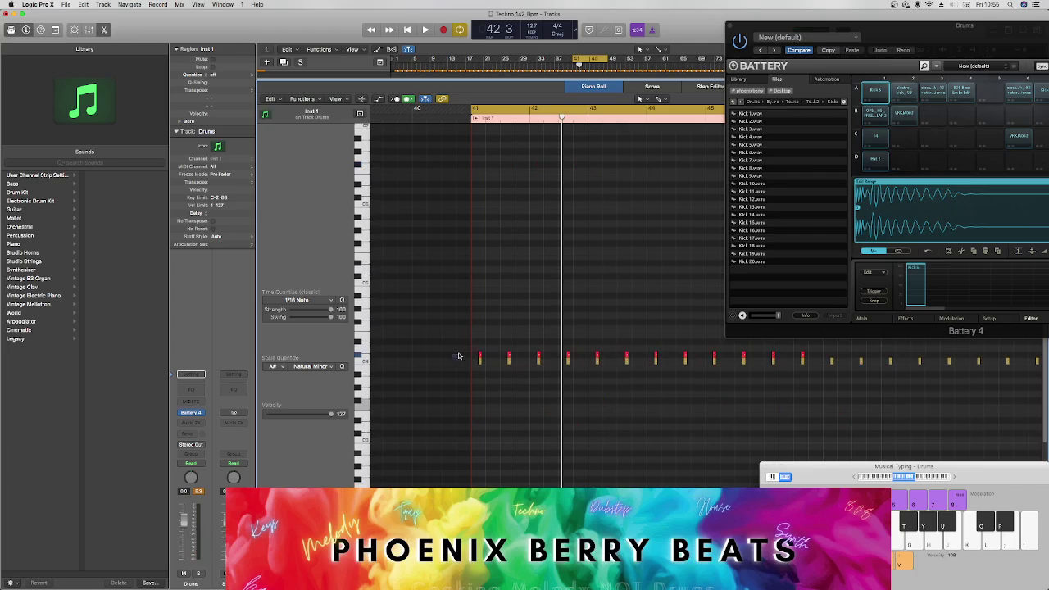
left_click_drag(458, 355, 573, 346)
left_click_drag(421, 324, 940, 354)
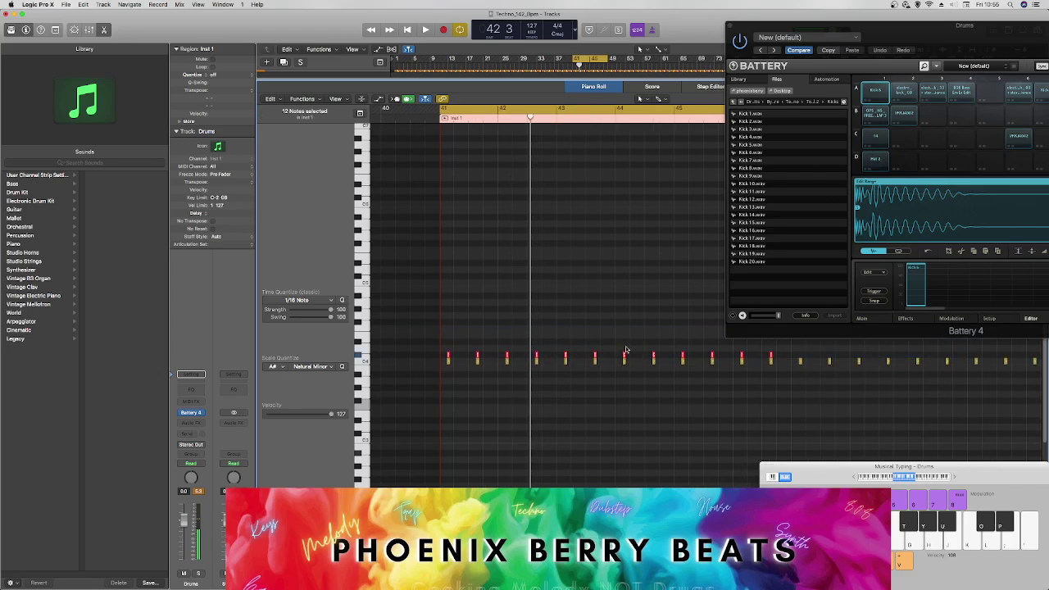
left_click(447, 356)
Step: Play the drum pattern from bar 41 and get the Musical Typing keyboard out of the way
key("space")
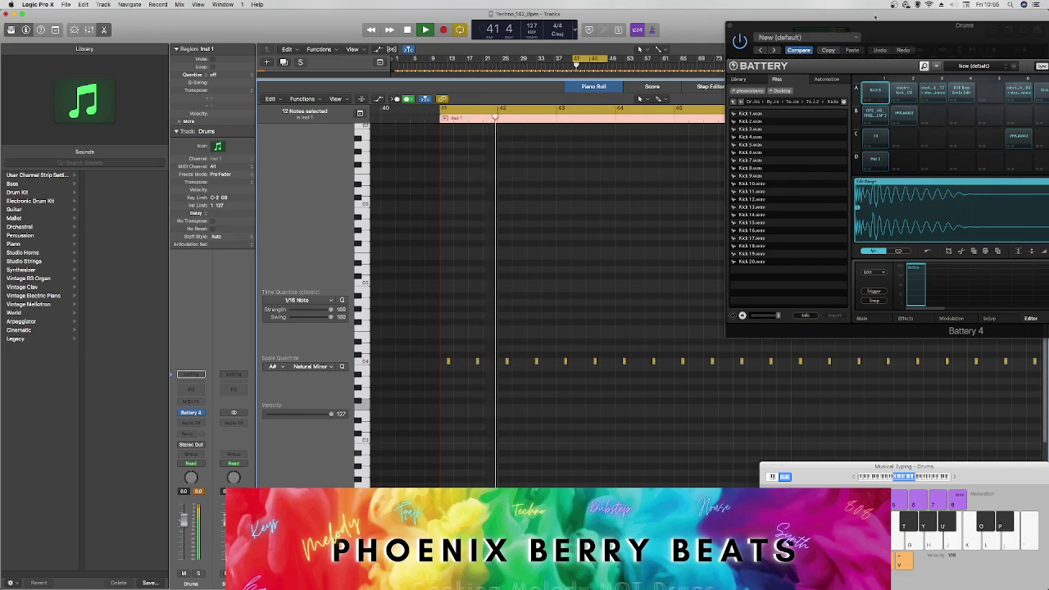
key("space")
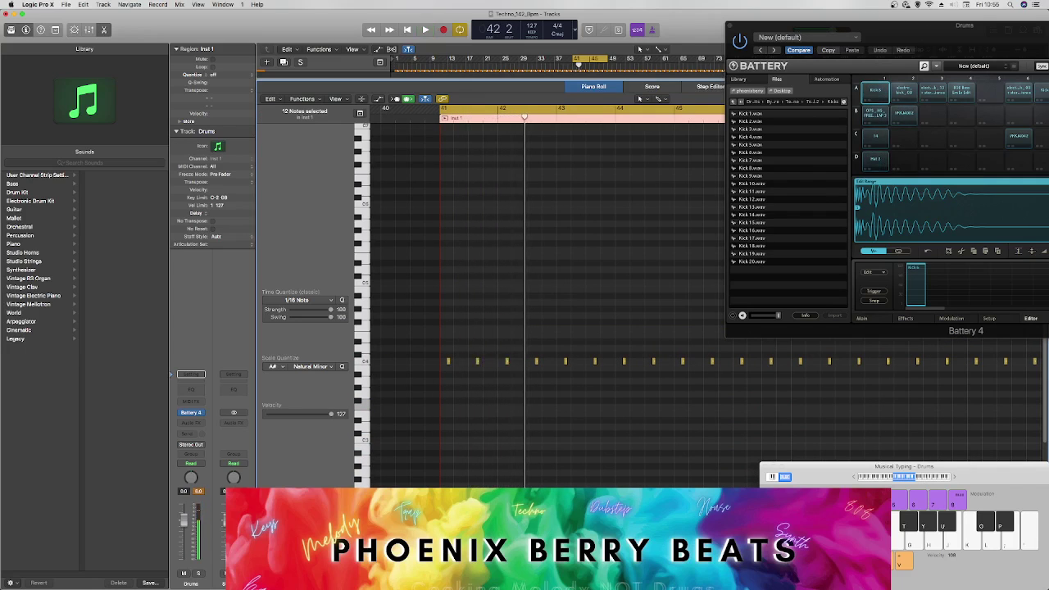
key("shift+d")
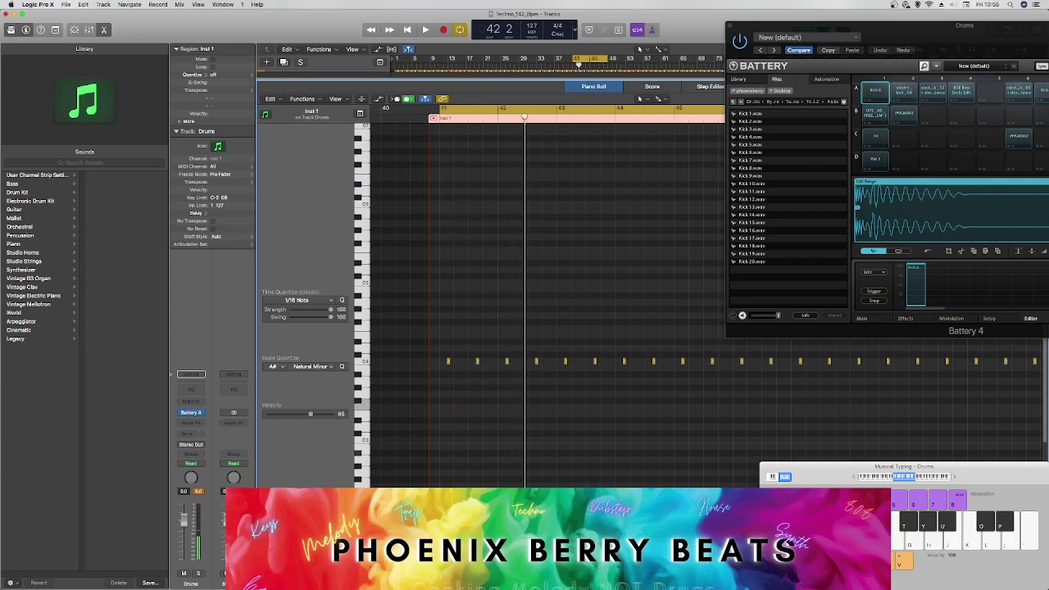
key("super+k")
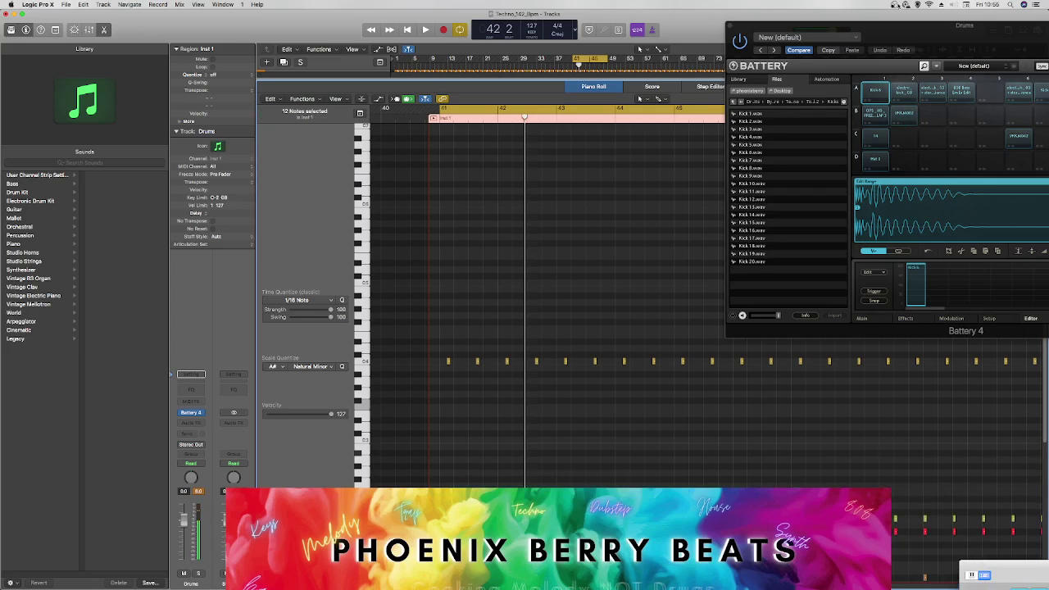
Step: Bring Battery into full view and open the Claps folder of the techno sample pack
left_click_drag(764, 68, 344, 92)
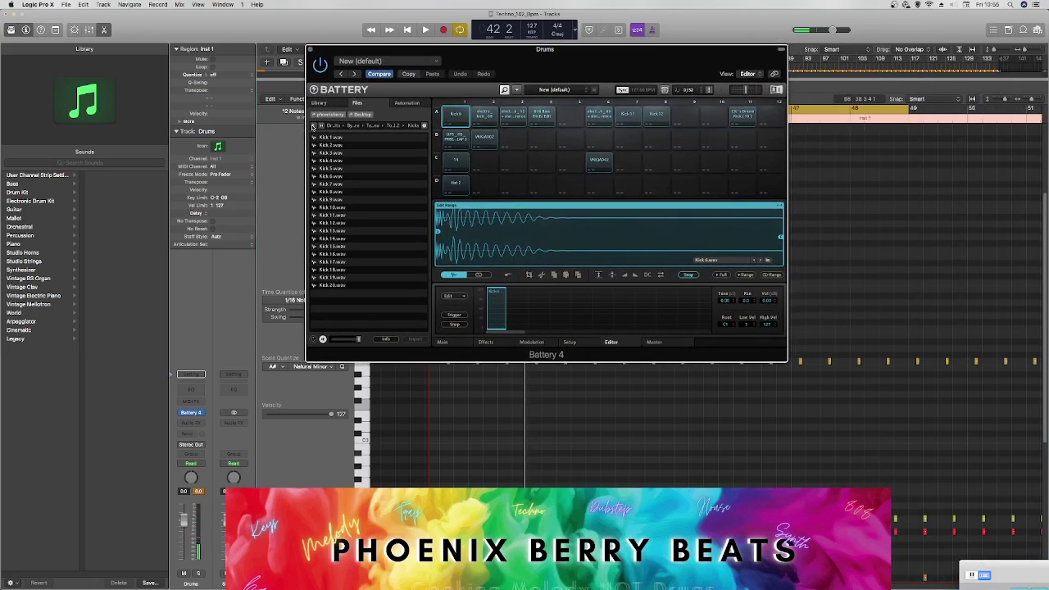
left_click(313, 126)
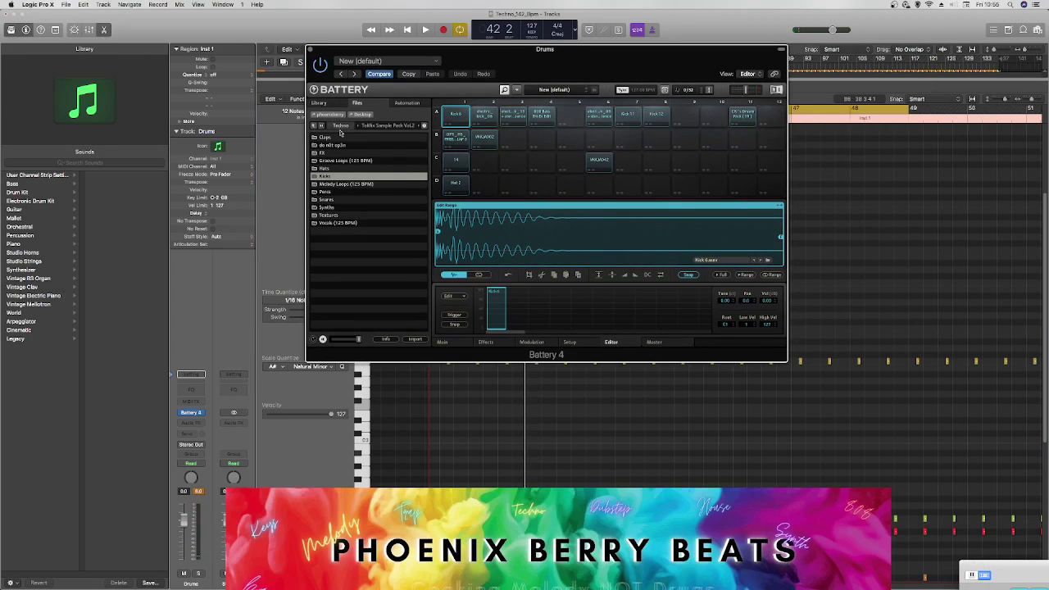
double_click(331, 137)
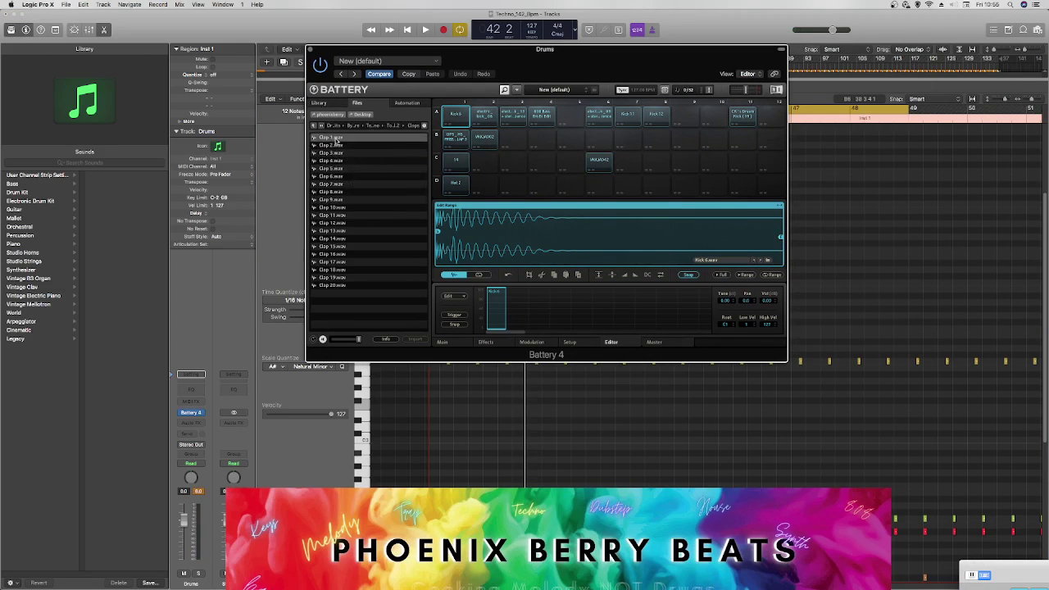
Step: Audition the pack's clap samples, working up the list from Clap 20.wav to Clap 5.wav
left_click(344, 278)
left_click(344, 269)
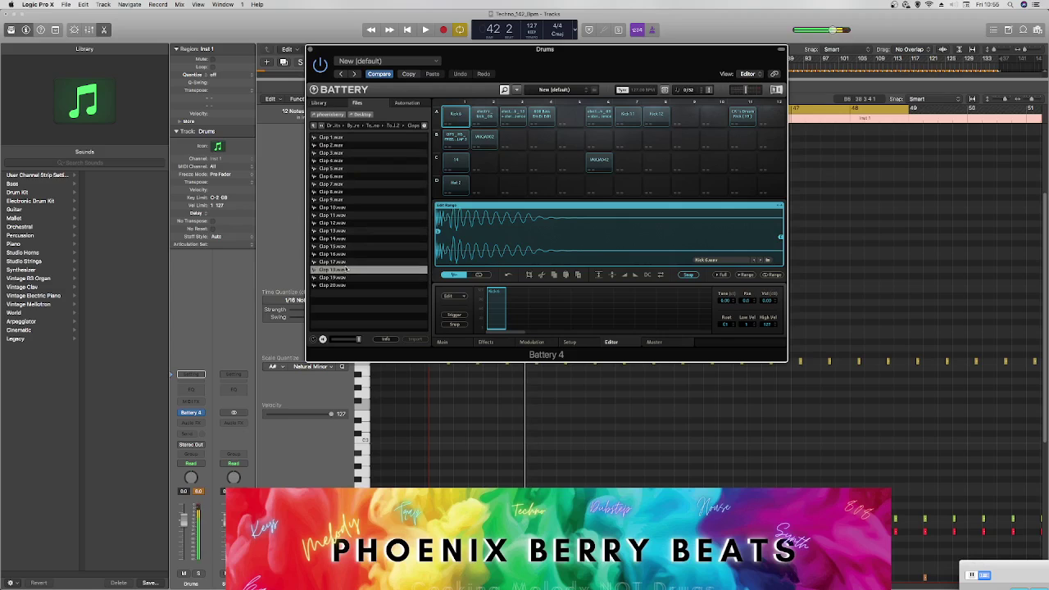
left_click(352, 262)
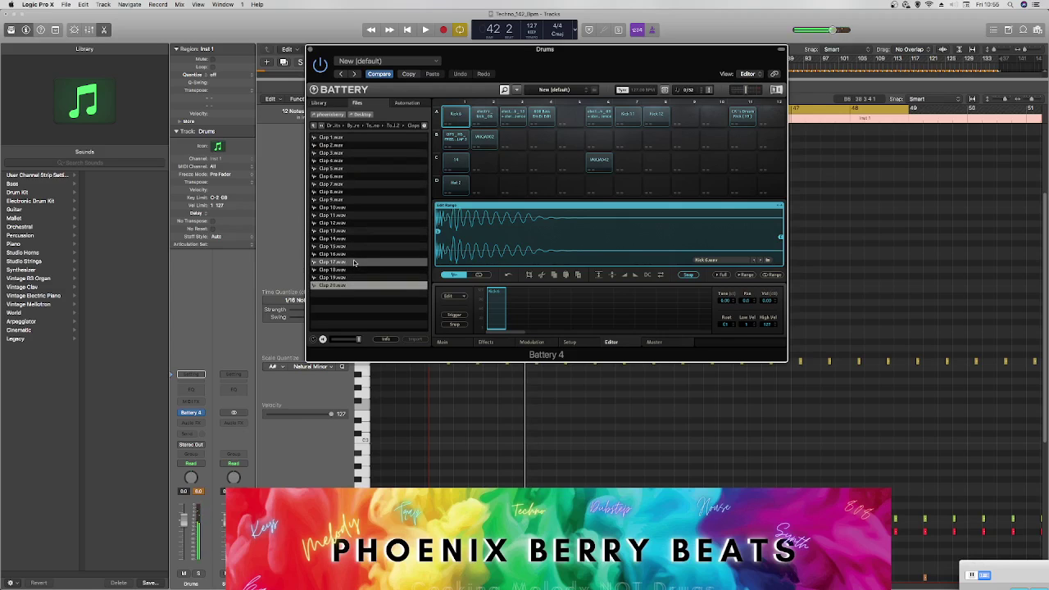
key("Up")
key("Up")
key("Up")
key("Up")
key("Up")
key("Up")
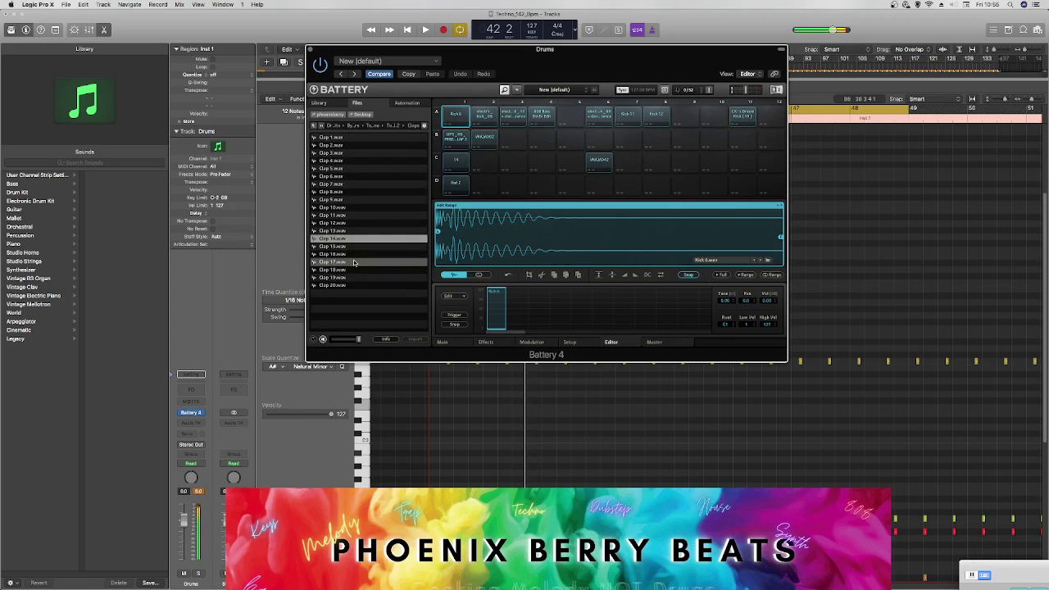
key("Up")
key("Up")
key("Up")
key("Up")
key("Up")
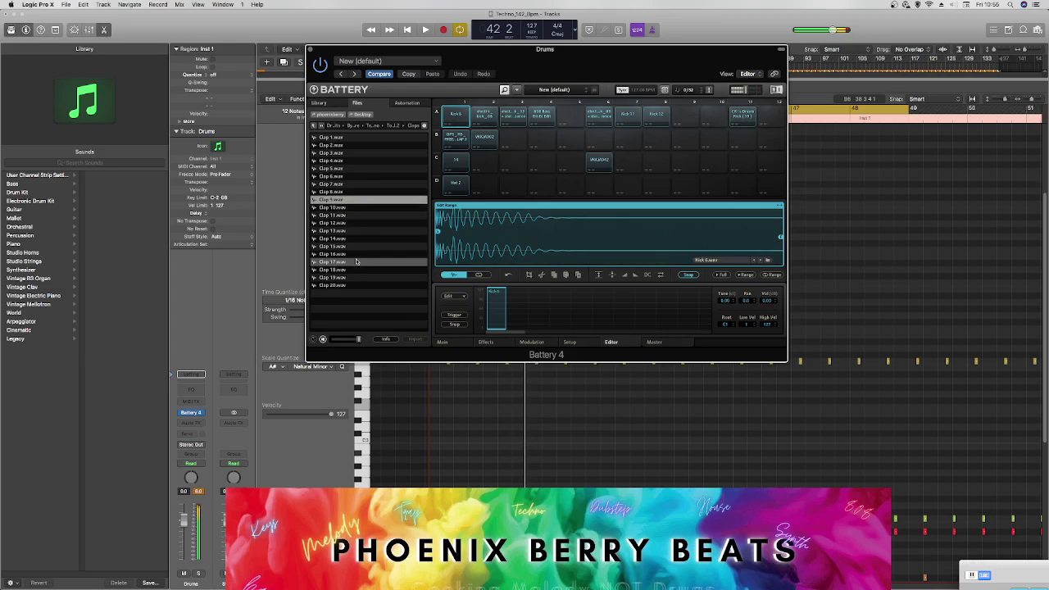
key("Up")
key("Up")
key("Up")
key("Up")
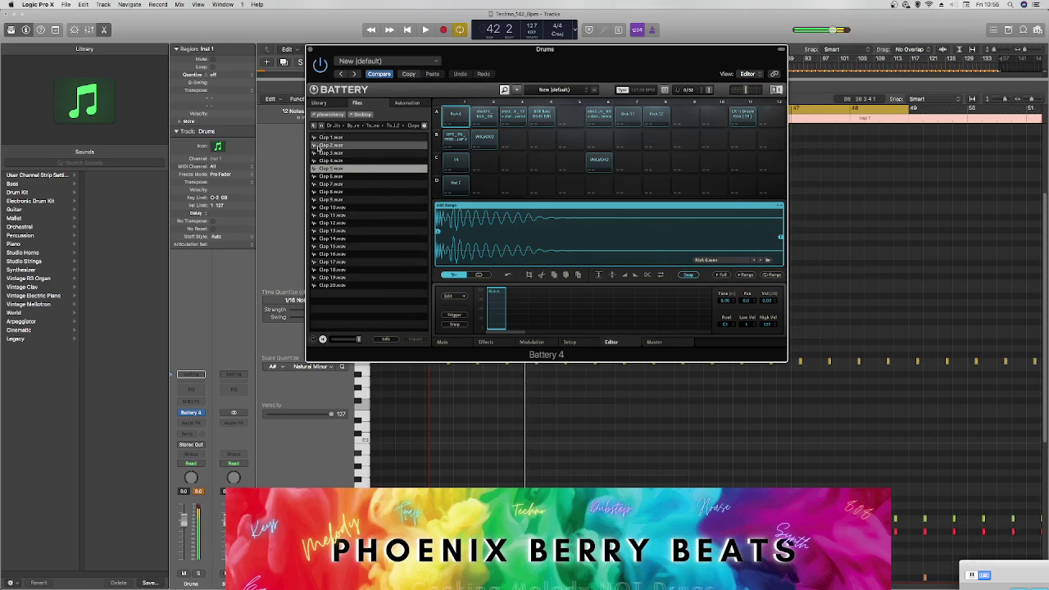
Step: Replace the sample in Battery cell B2 with Clap 5.wav and play the pattern with it
left_click_drag(331, 168, 486, 147)
key("space")
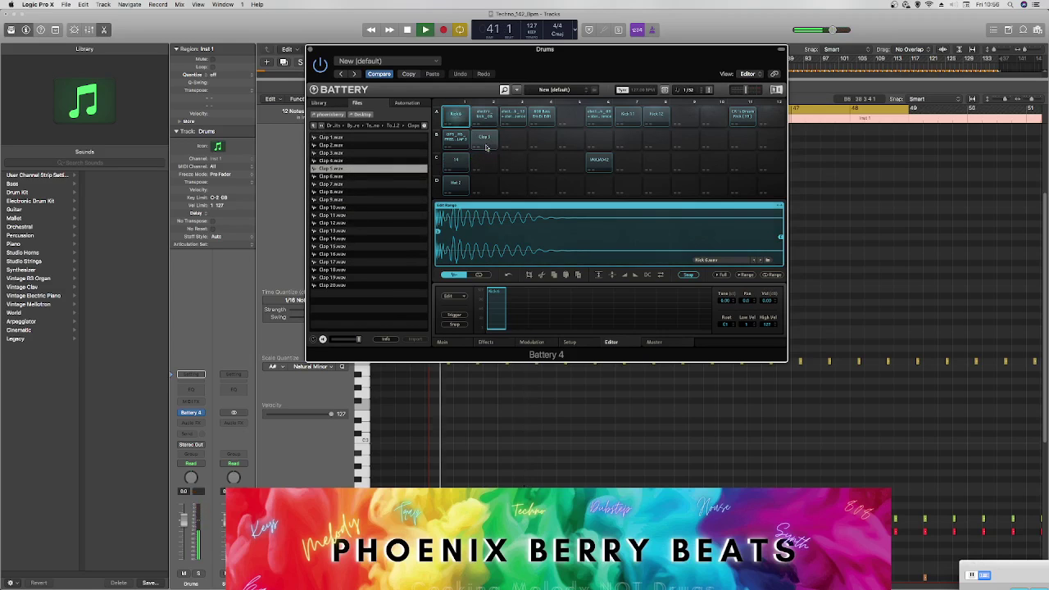
key("space")
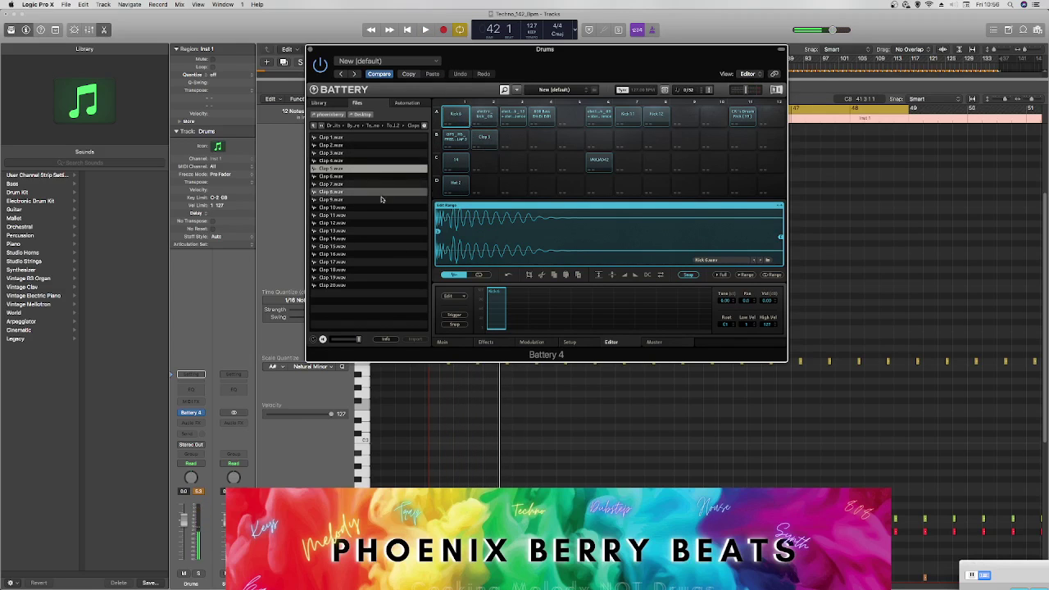
Step: Move the Clap 5 sample to Battery cell B3 and the 808 bass to cell A5 while playing the pattern
left_click_drag(381, 165, 490, 146)
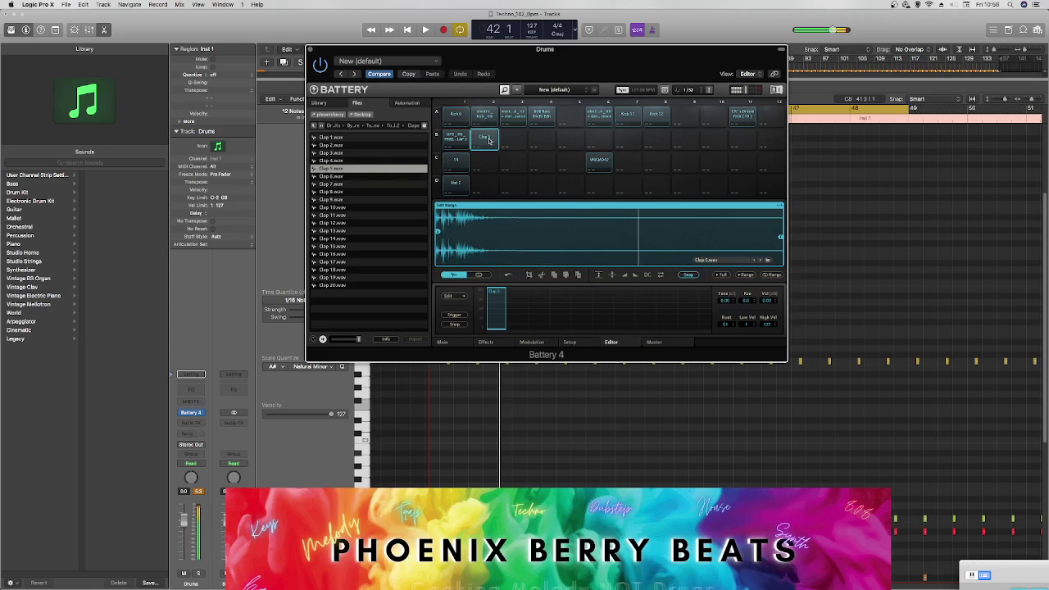
left_click_drag(496, 49, 862, 26)
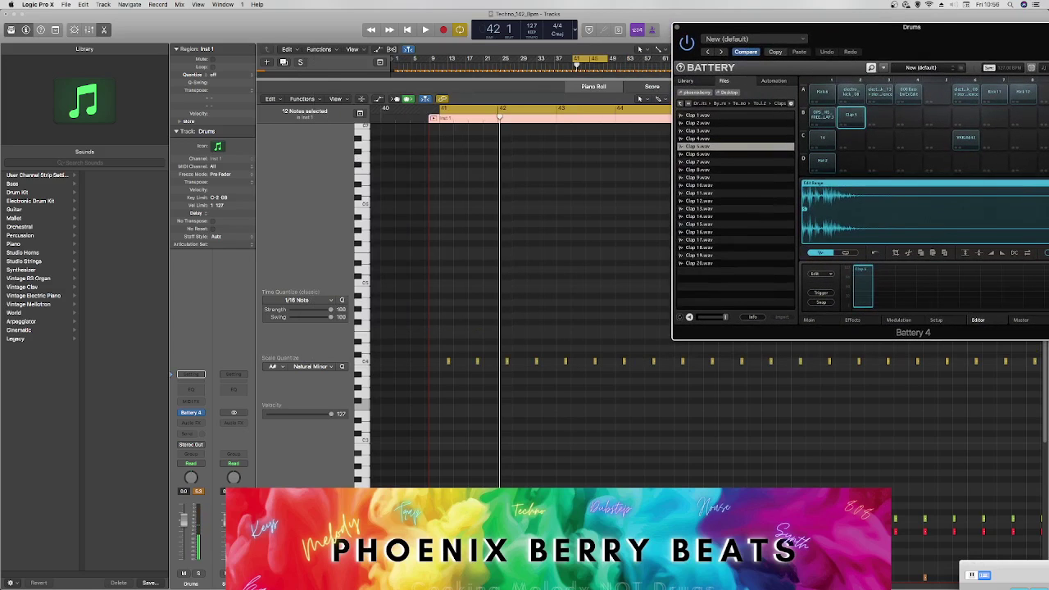
left_click_drag(851, 116, 875, 127)
key("space")
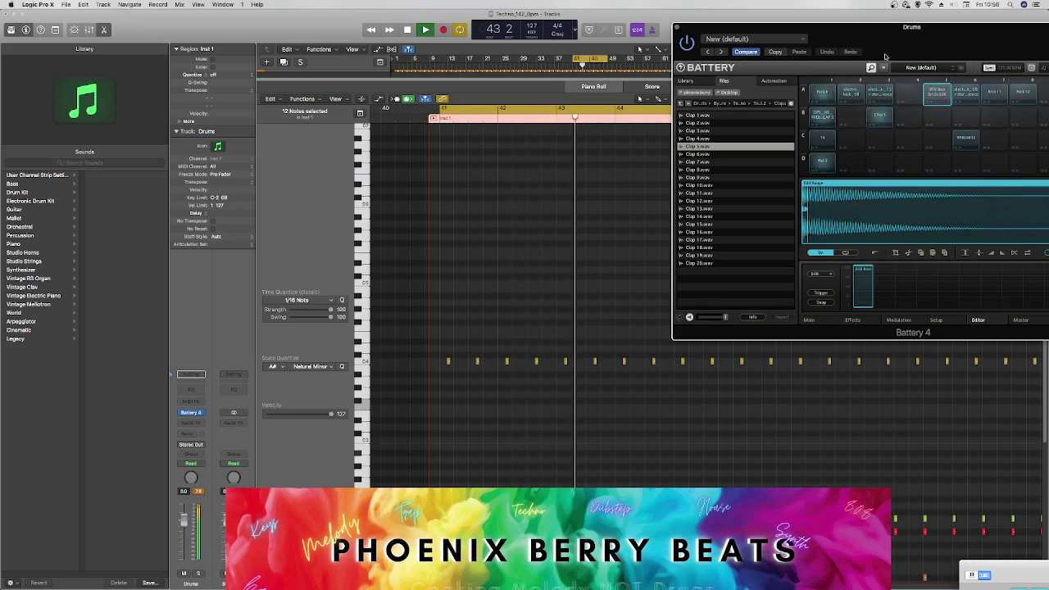
left_click_drag(859, 36, 715, 41)
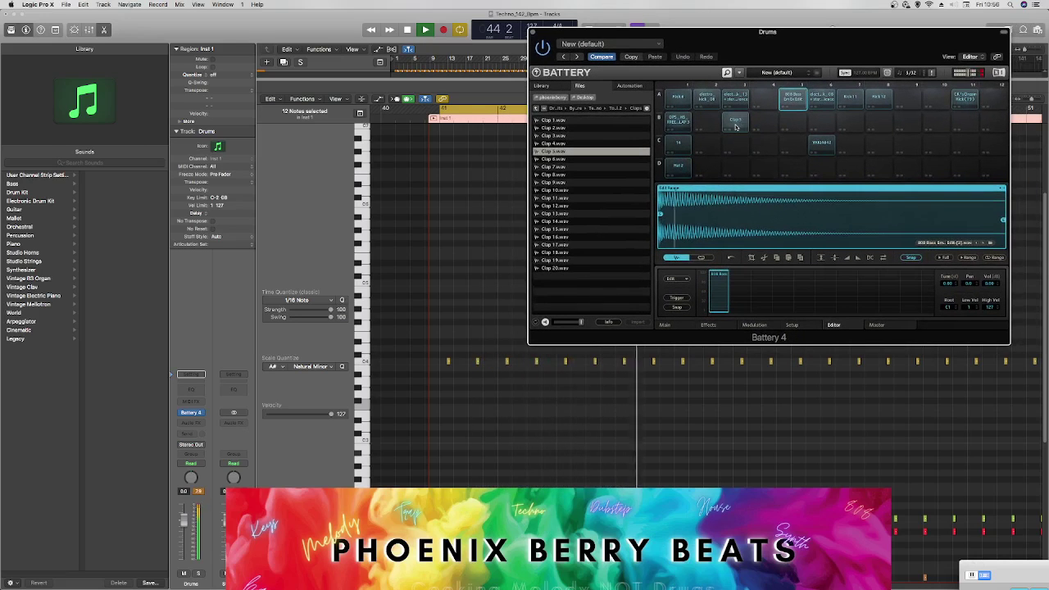
left_click_drag(766, 128, 735, 121)
key("space")
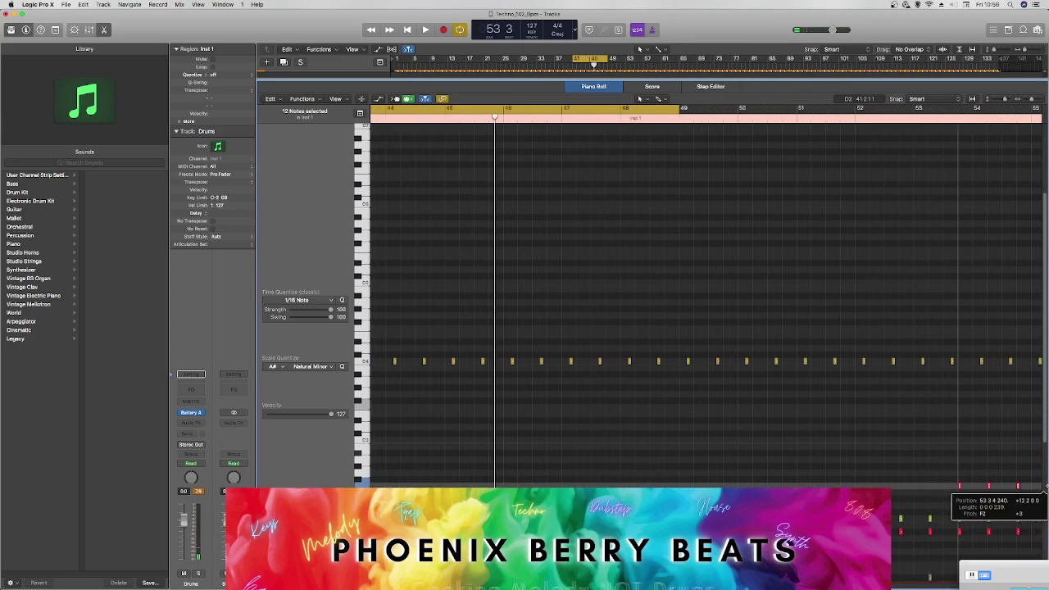
Step: Try moving the twelve selected notes to pitch F2 starting in bar 50, and play the pattern
left_click_drag(1042, 490, 579, 484)
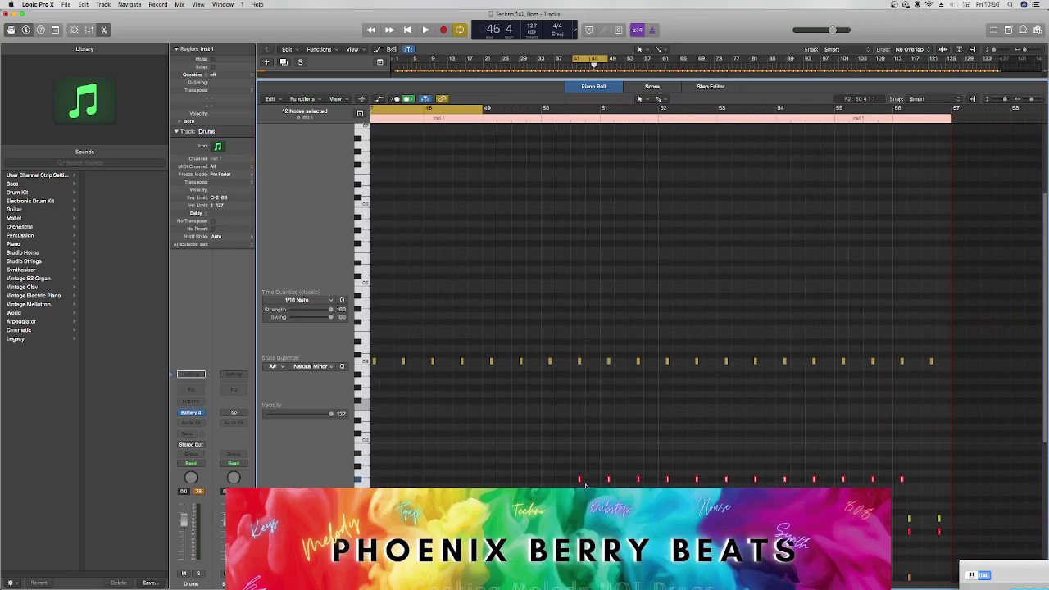
key("space")
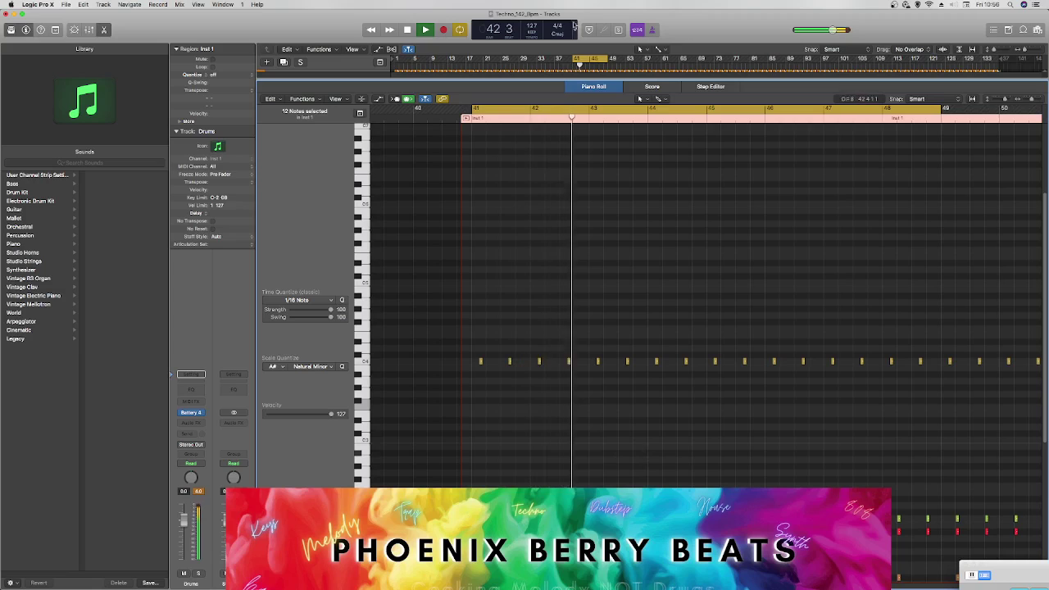
key("space")
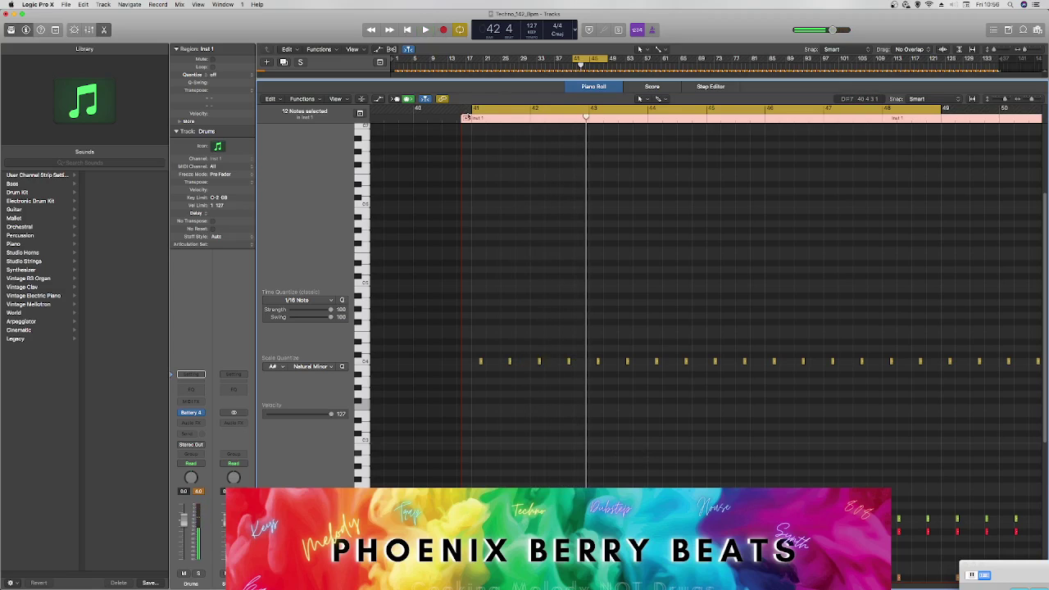
Step: Adjust the start of the Inst 1 drum region so it begins at bar 41 with its notes at their original positions
left_click_drag(490, 119, 497, 120)
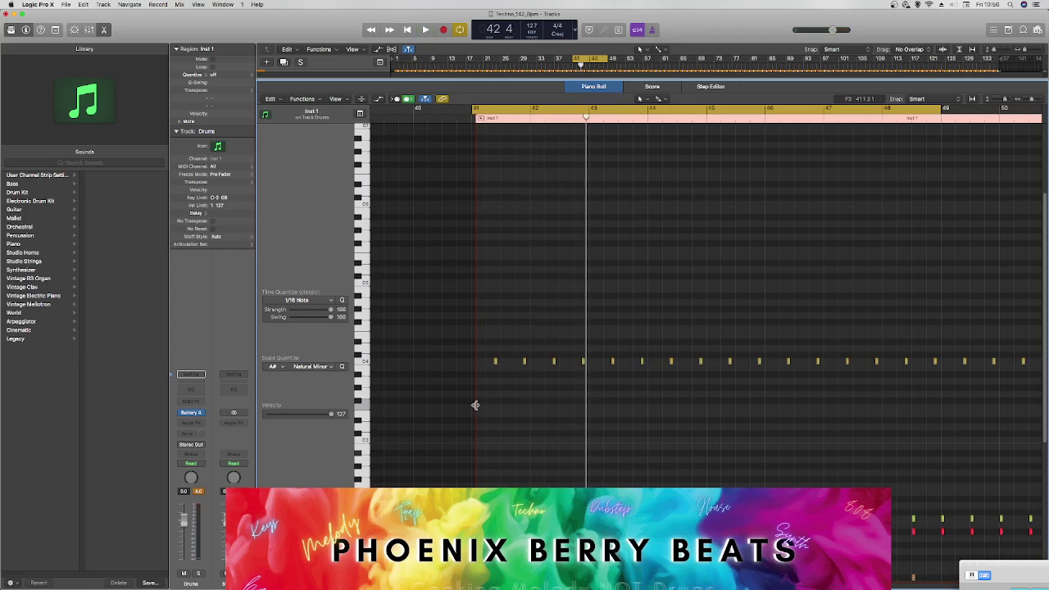
scroll(854, 225, "down", 5)
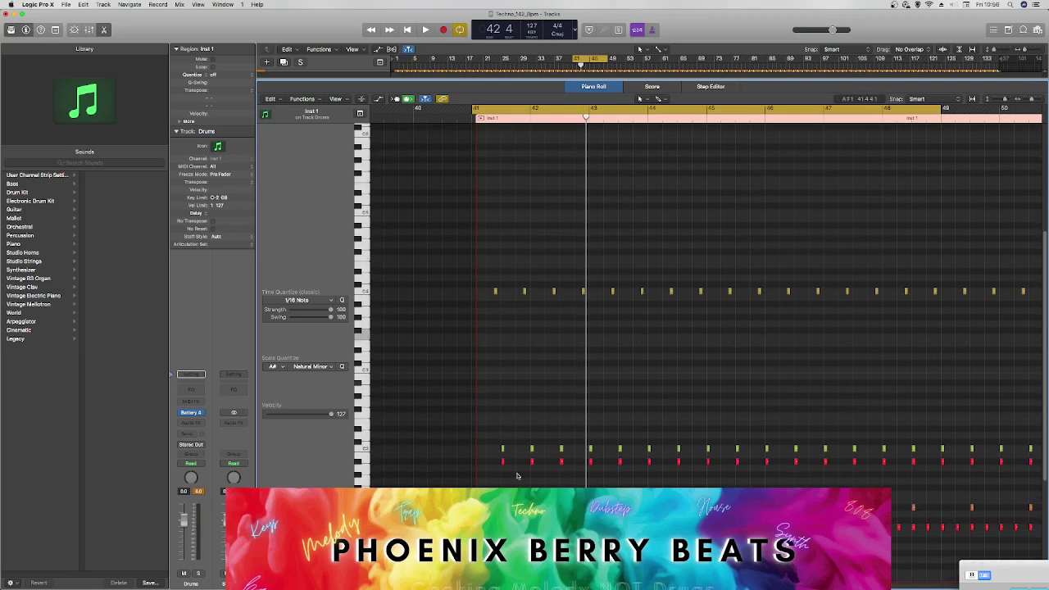
left_click_drag(476, 119, 487, 119)
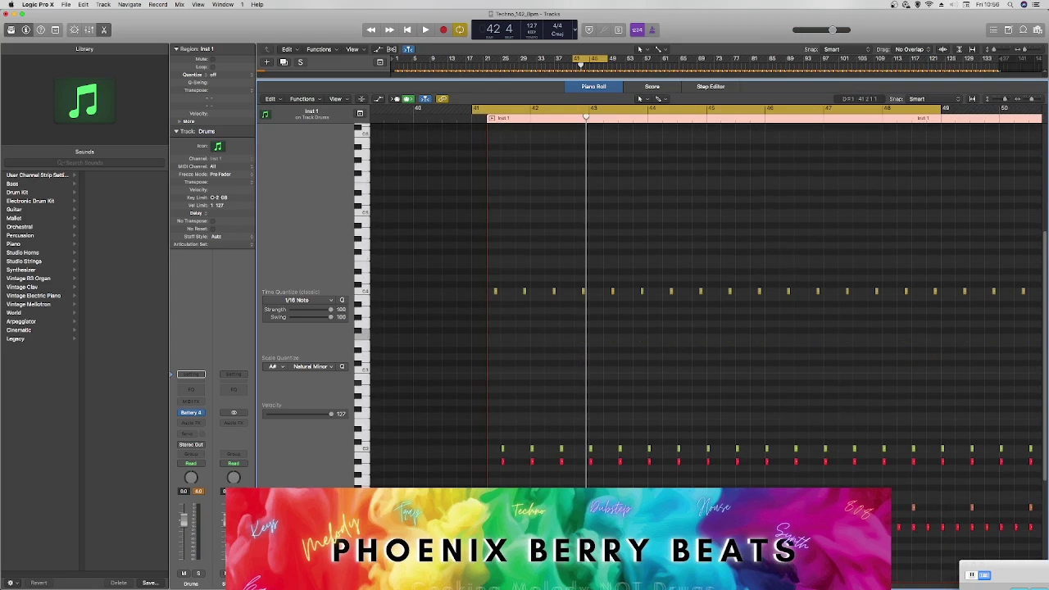
left_click_drag(552, 121, 549, 121)
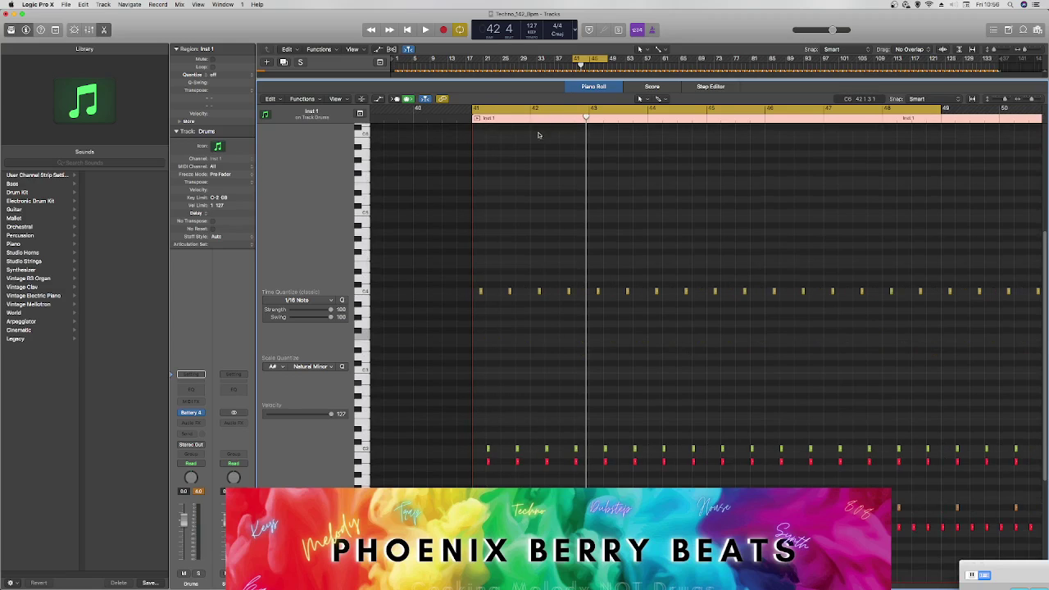
Step: Set the cycle range from bar 41 to bar 45 and add a D2 note in the last beat of bar 44
left_click_drag(483, 112, 714, 122)
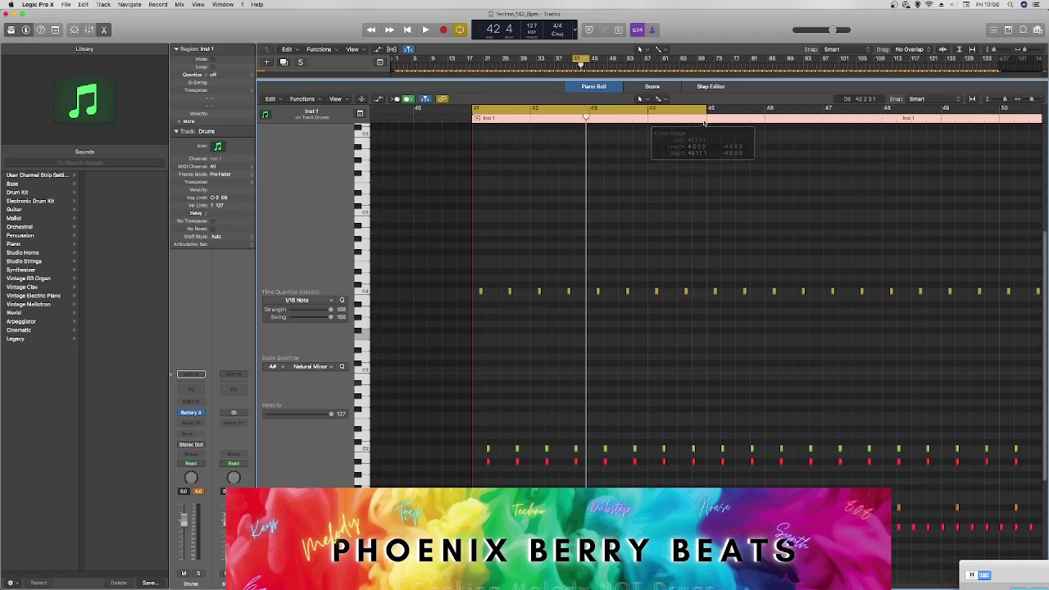
left_click(684, 115)
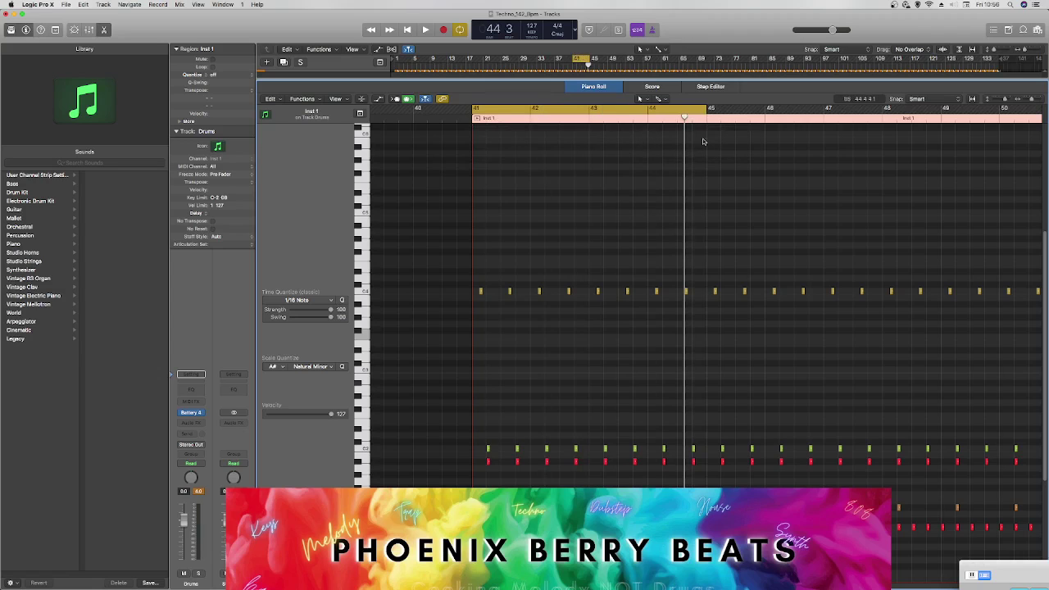
right_click(690, 456)
left_click(705, 443)
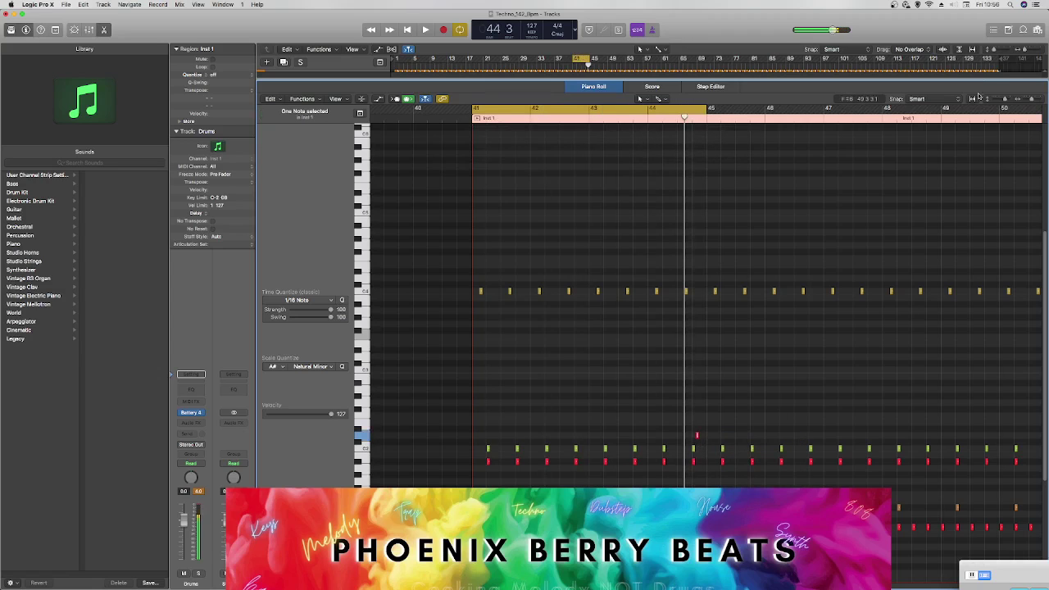
Step: Narrow the cycle range to bar 44, add two more D2 notes directly after the first, and play the loop
left_click_drag(1034, 100, 1029, 99)
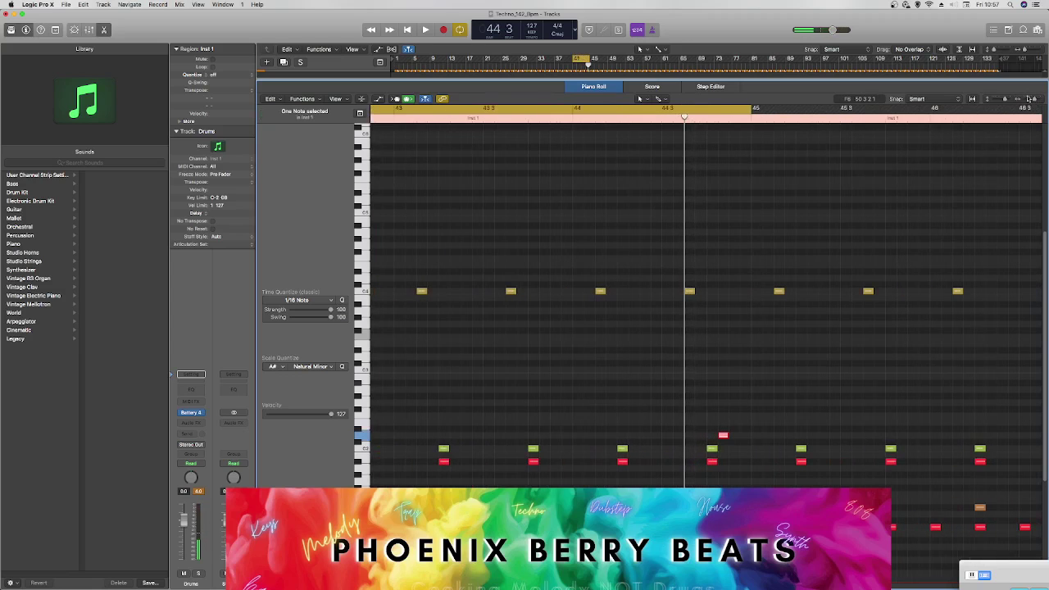
left_click_drag(577, 109, 752, 109)
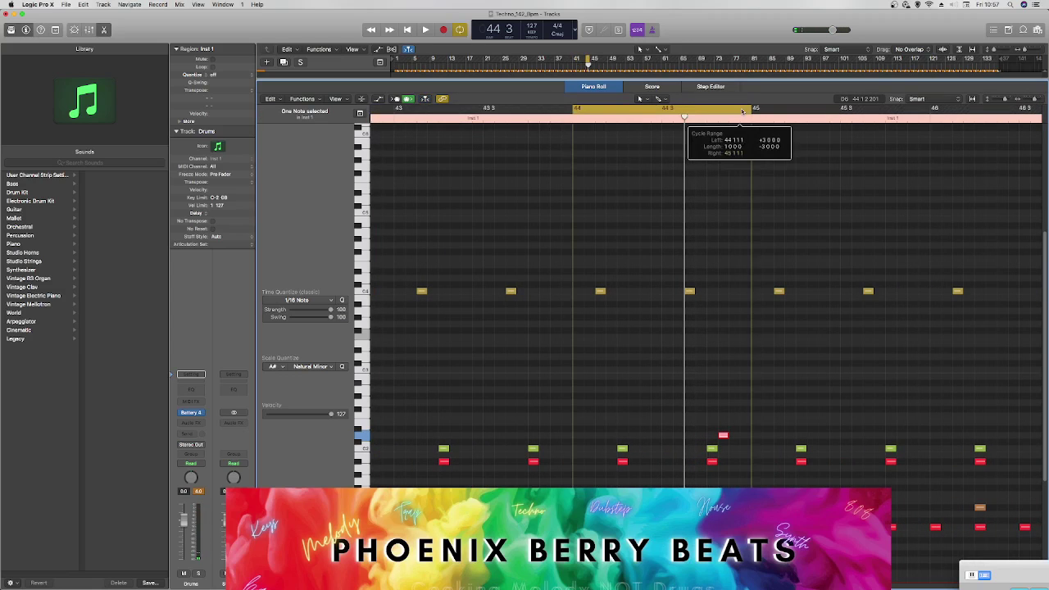
left_click_drag(722, 438, 747, 436)
key("space")
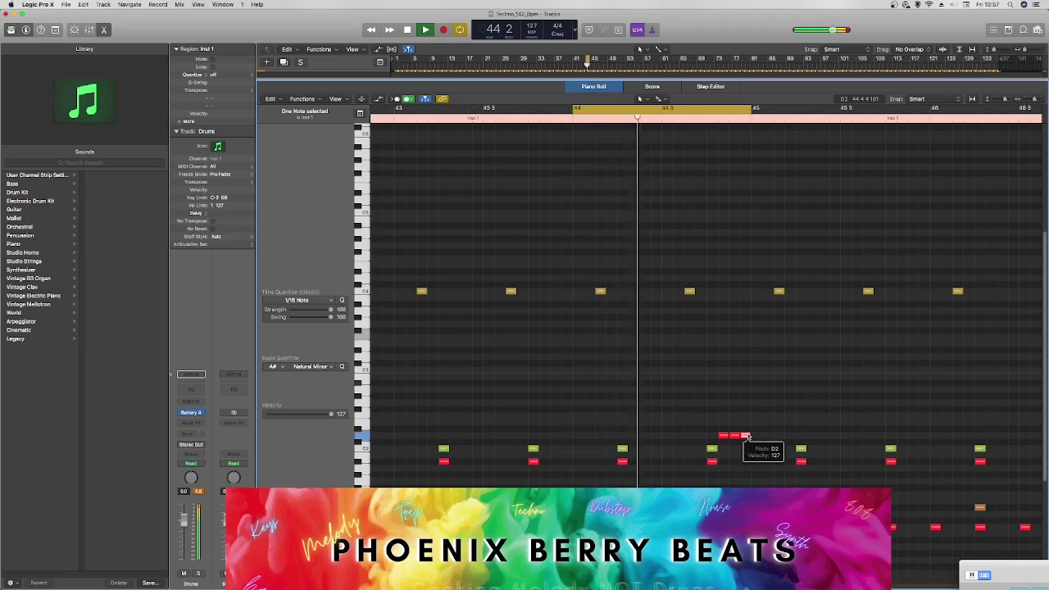
key("space")
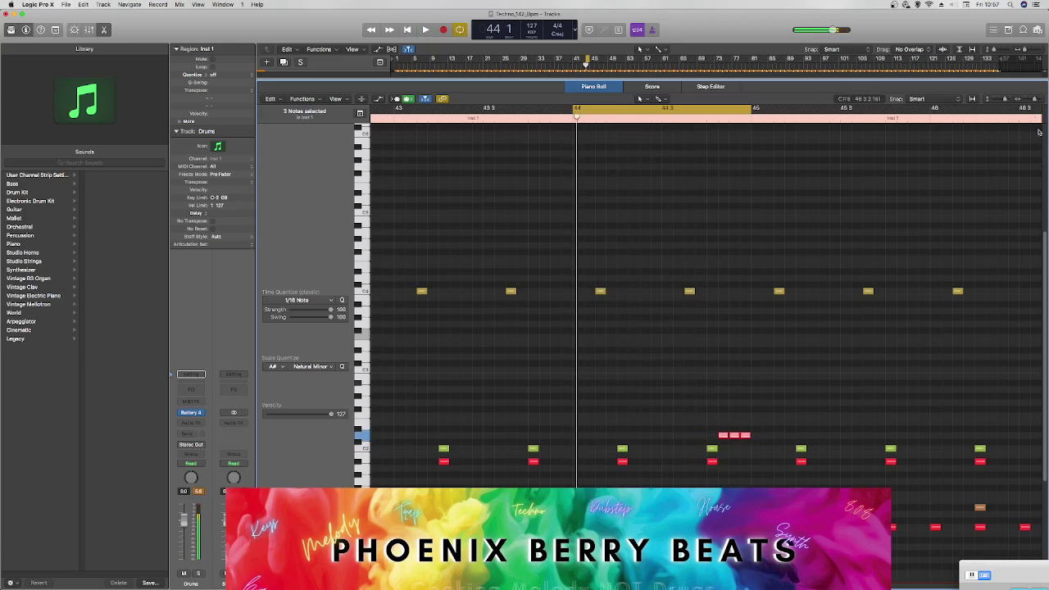
Step: Shorten the three D2 notes, move the first one back into beat 3 of bar 44, and play the loop
key("super+Right")
key("super+Right")
key("super+Right")
key("space")
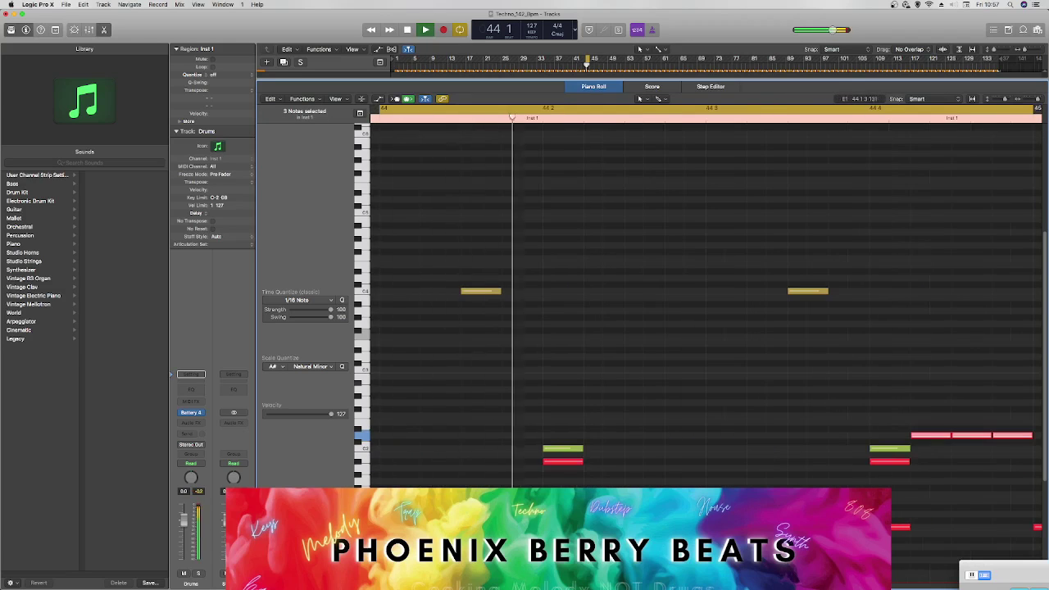
key("space")
left_click_drag(949, 435, 797, 438)
left_click(931, 440)
key("space")
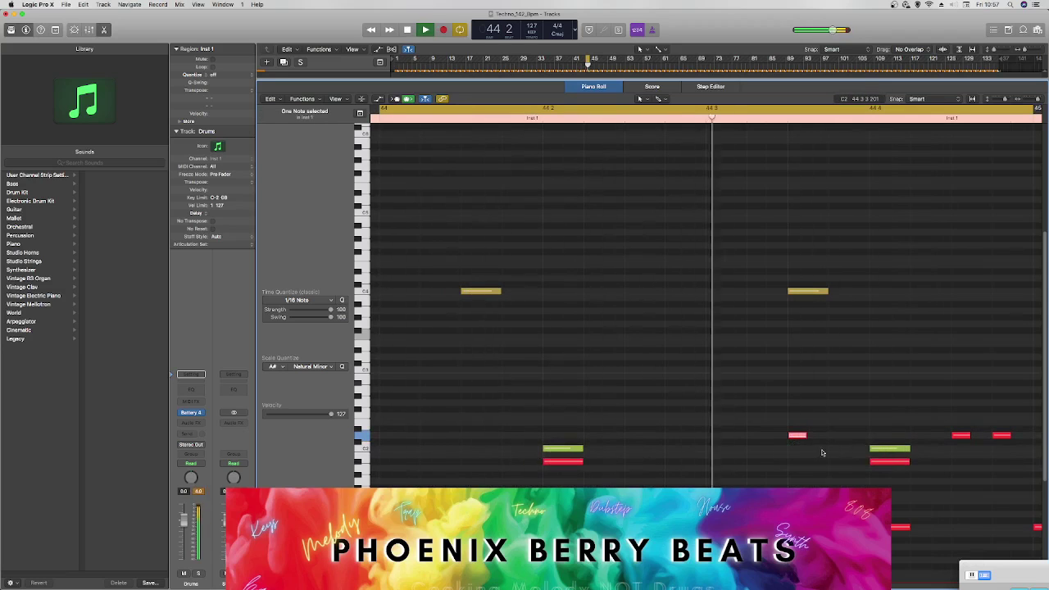
key("space")
key("space")
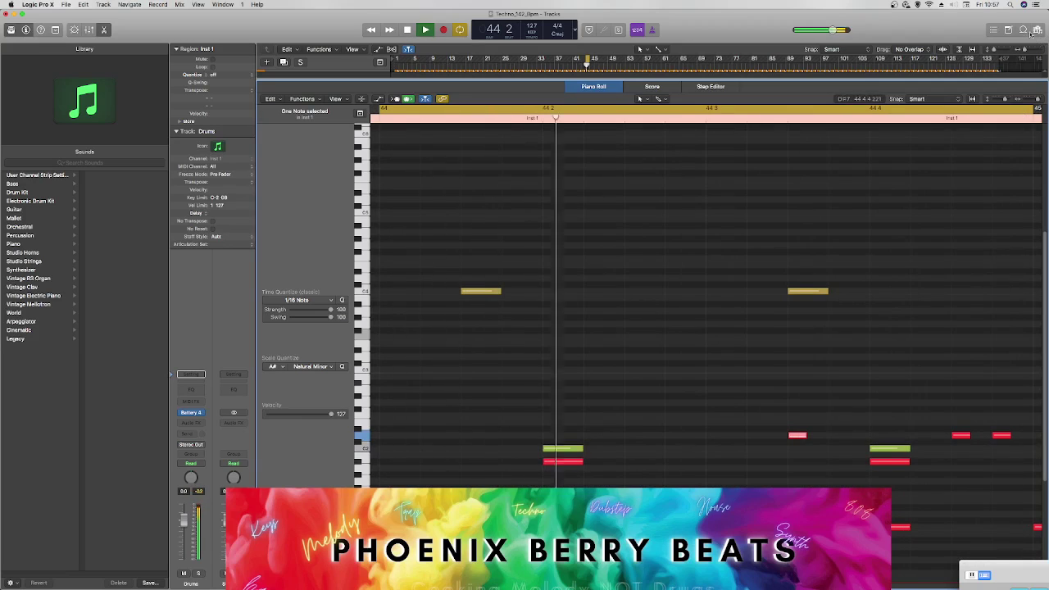
left_click_drag(1031, 99, 1034, 103)
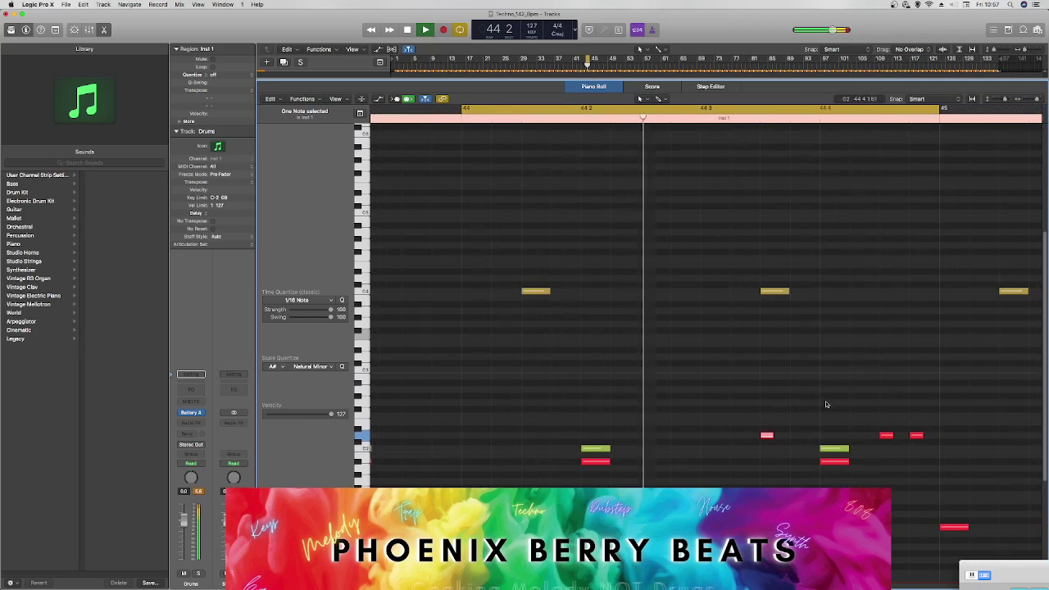
key("space")
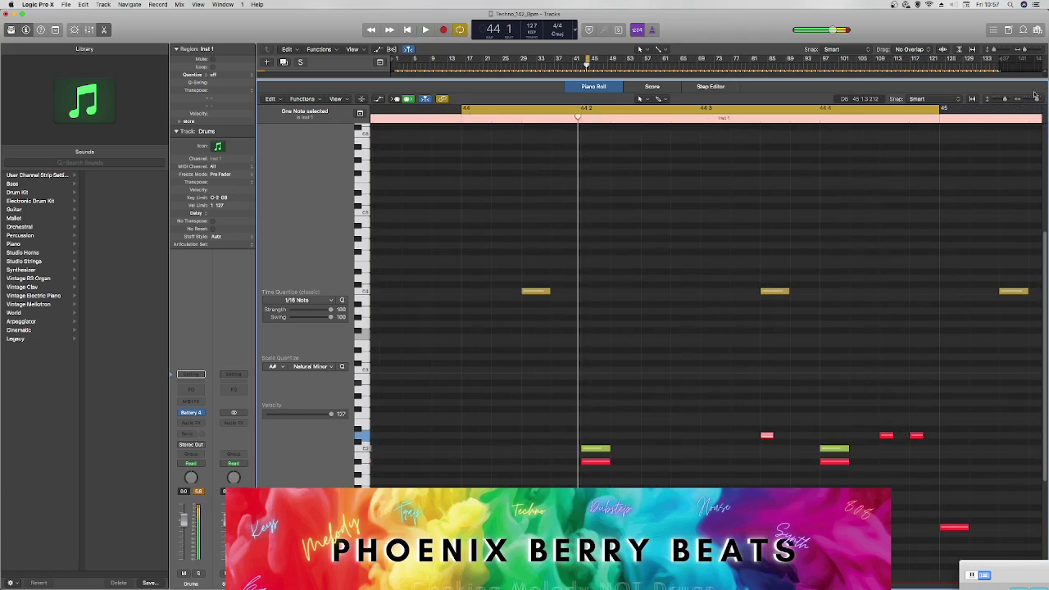
Step: Extend the cycle range back to bar 41 and shift the four-bar range to run from bar 45 to bar 49
left_click_drag(1037, 100, 1032, 100)
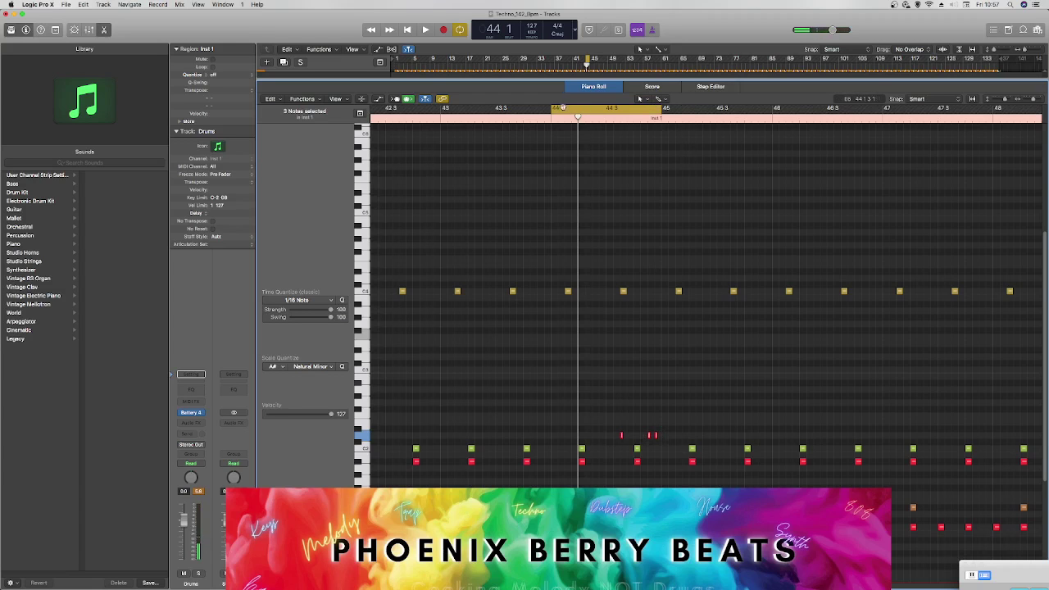
left_click_drag(552, 108, 494, 125)
left_click_drag(1034, 99, 1024, 103)
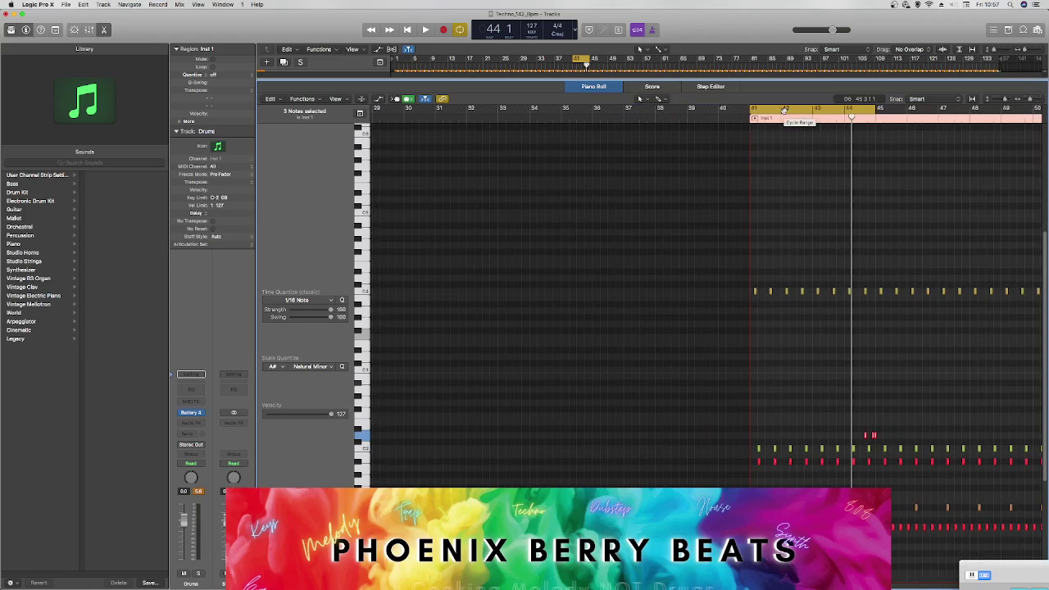
left_click_drag(820, 109, 947, 108)
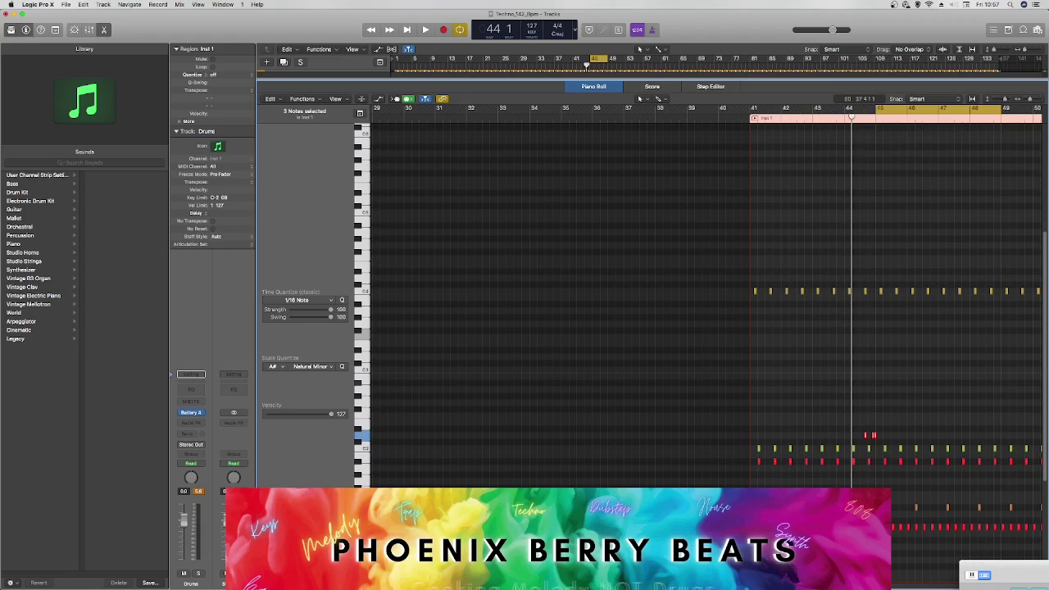
Step: Copy the three D2 notes into the last two beats of bar 48, adjust their timing, and play the cycle
scroll(704, 295, "right", 10)
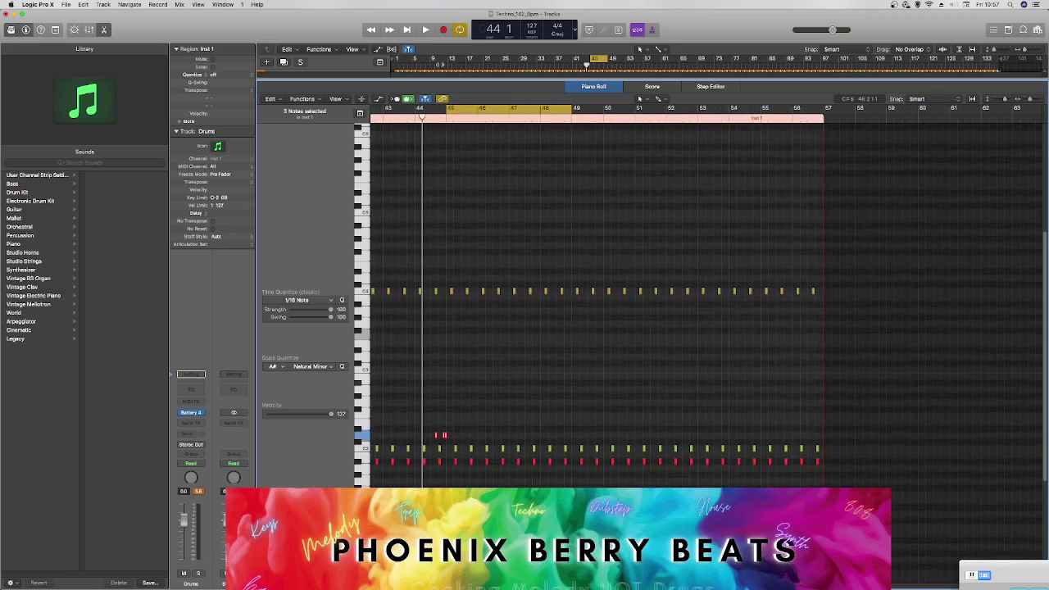
left_click(563, 120)
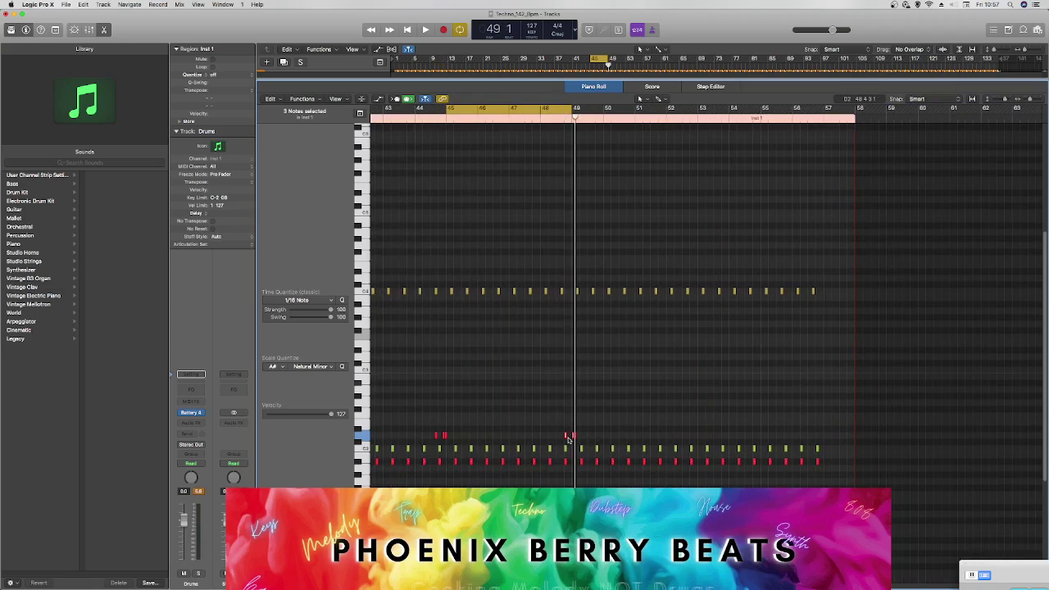
left_click_drag(565, 438, 558, 439)
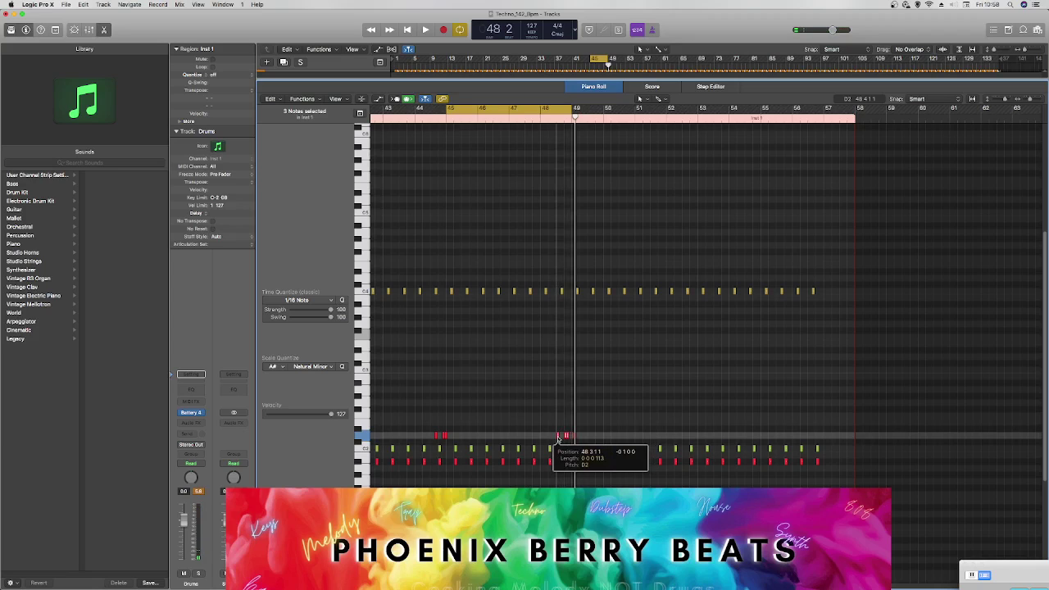
left_click_drag(558, 440, 558, 440)
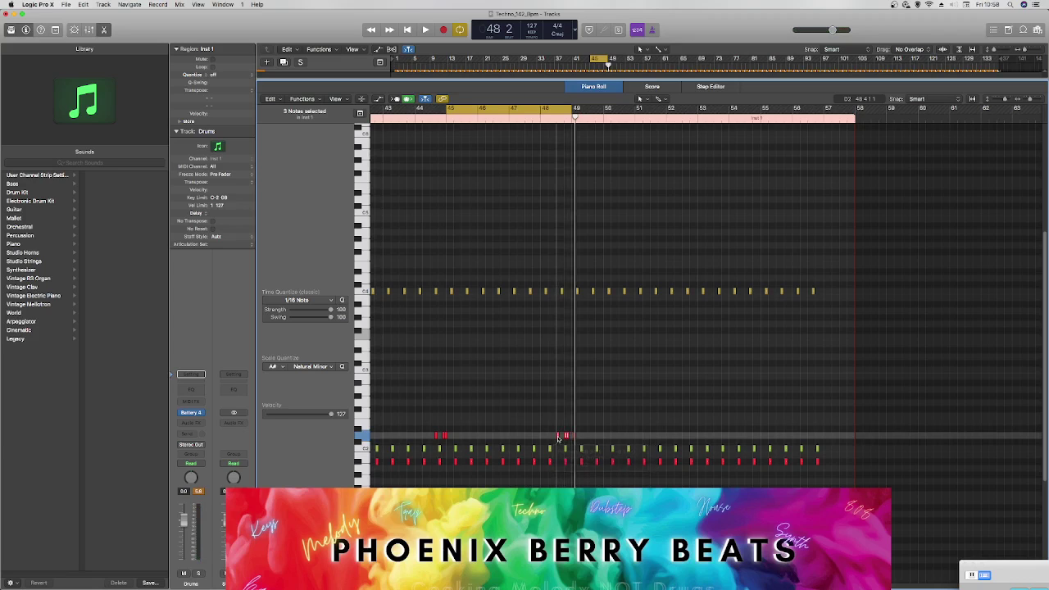
key("space")
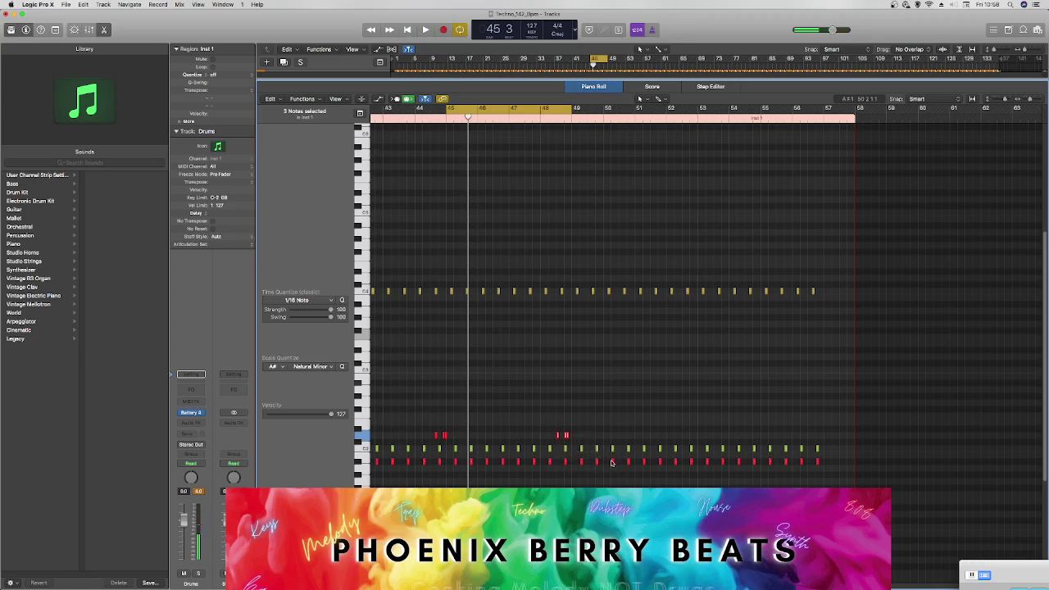
left_click_drag(565, 438, 570, 436)
key("space")
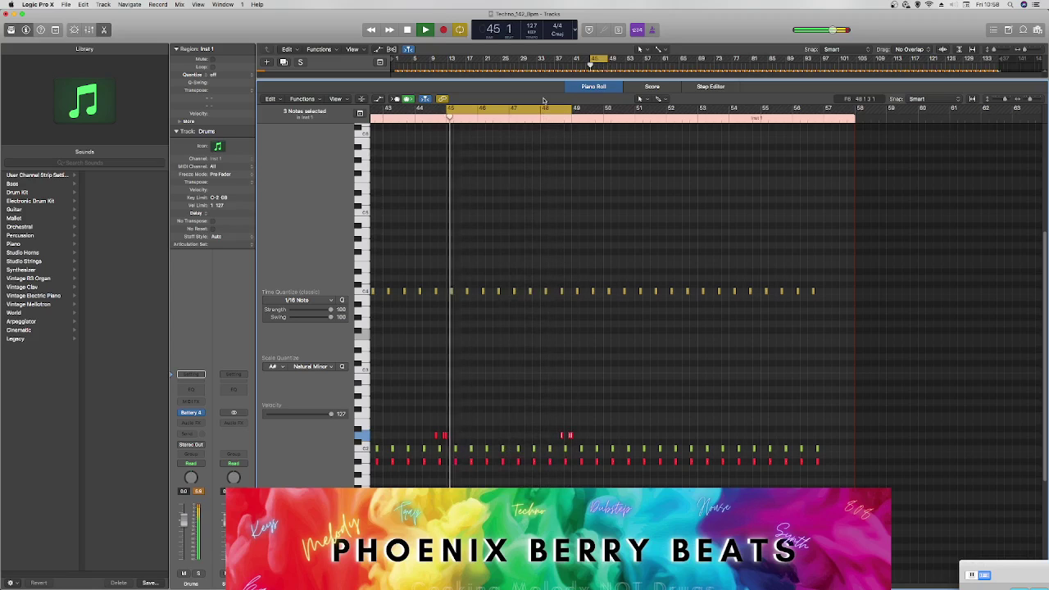
key("space")
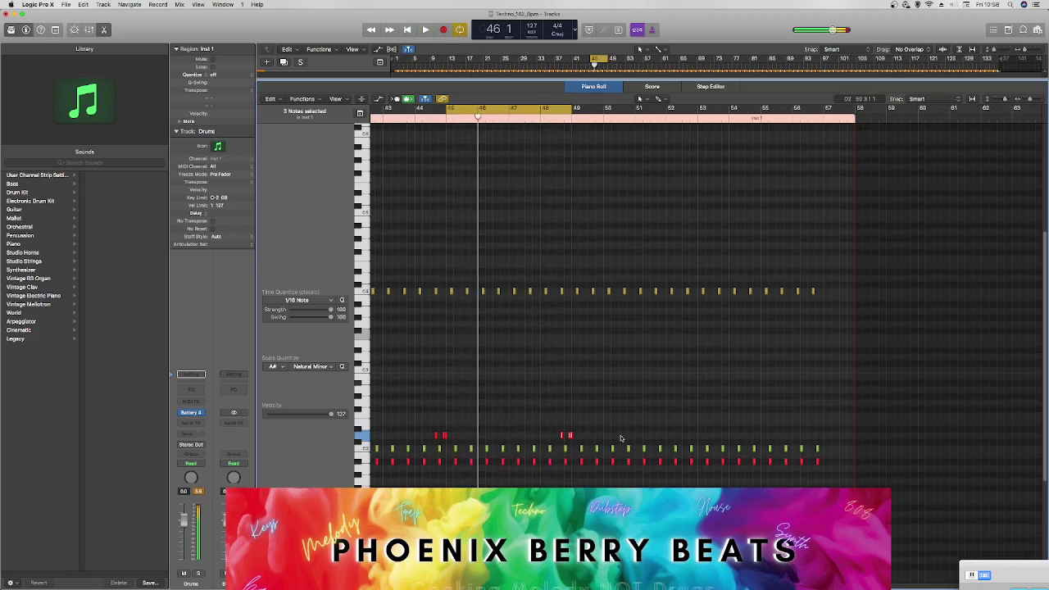
Step: Copy the D2 note group to the ends of bars 52 and 56
left_click_drag(616, 431, 701, 424)
left_click_drag(834, 423, 819, 435)
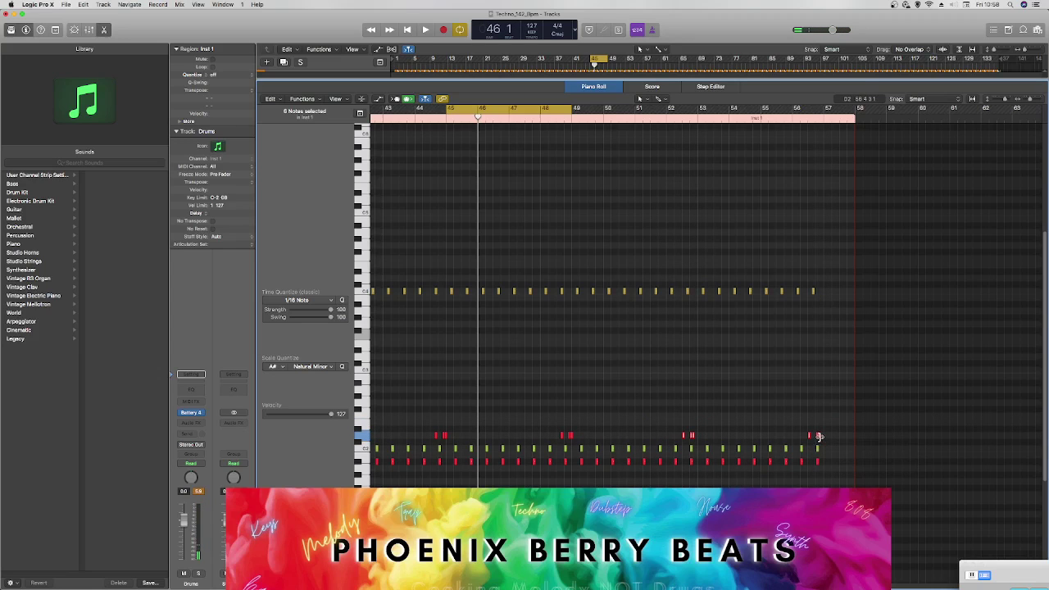
Step: Nudge the copied D2 notes near the ends of bars 52 and 56 slightly later, audition the loop, and close the piano roll
left_click_drag(818, 439, 822, 439)
key("space")
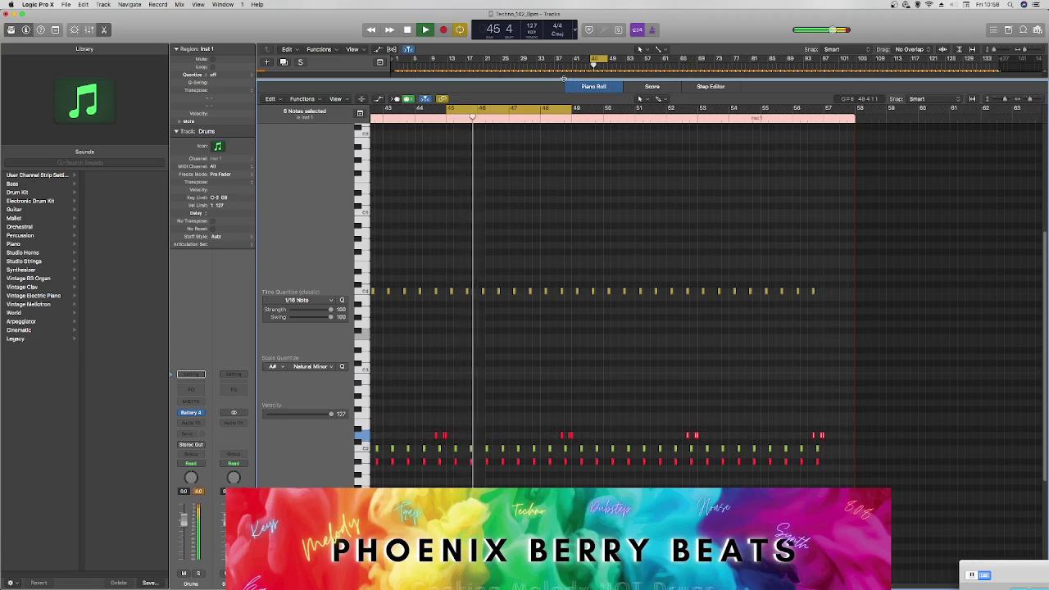
left_click(102, 30)
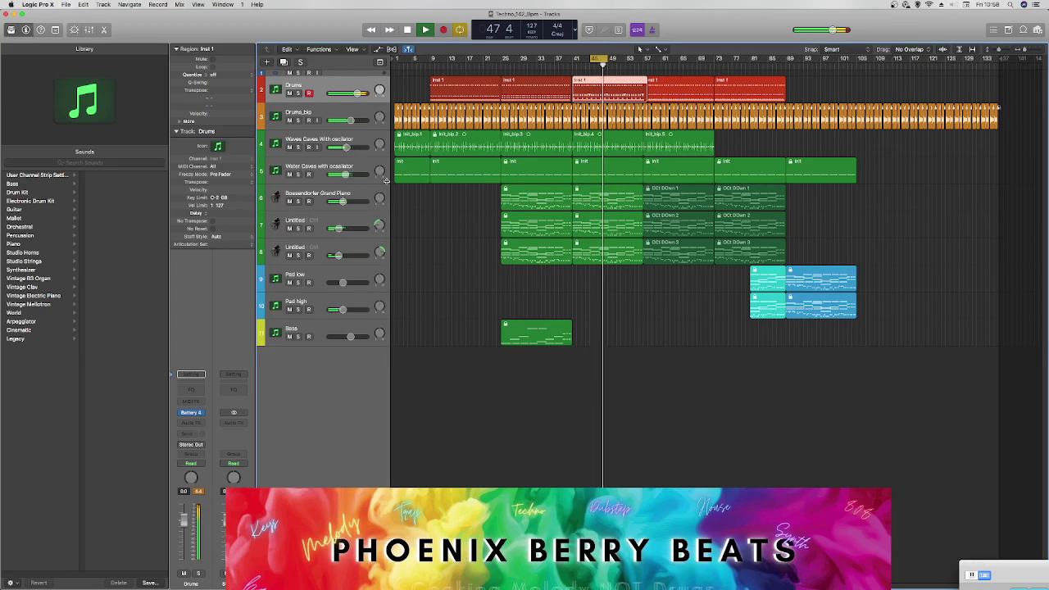
key("space")
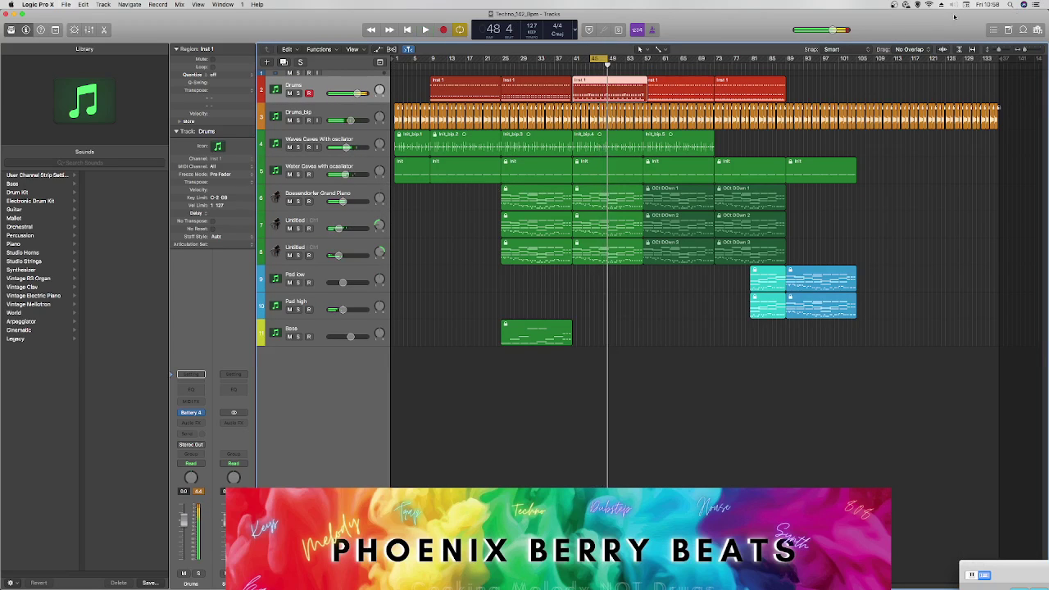
Step: Trim the drum region at bar 41 to end at bar 57, and replace the bar 57 region with a copy of the bar 73 region
left_click_drag(1022, 49, 1024, 49)
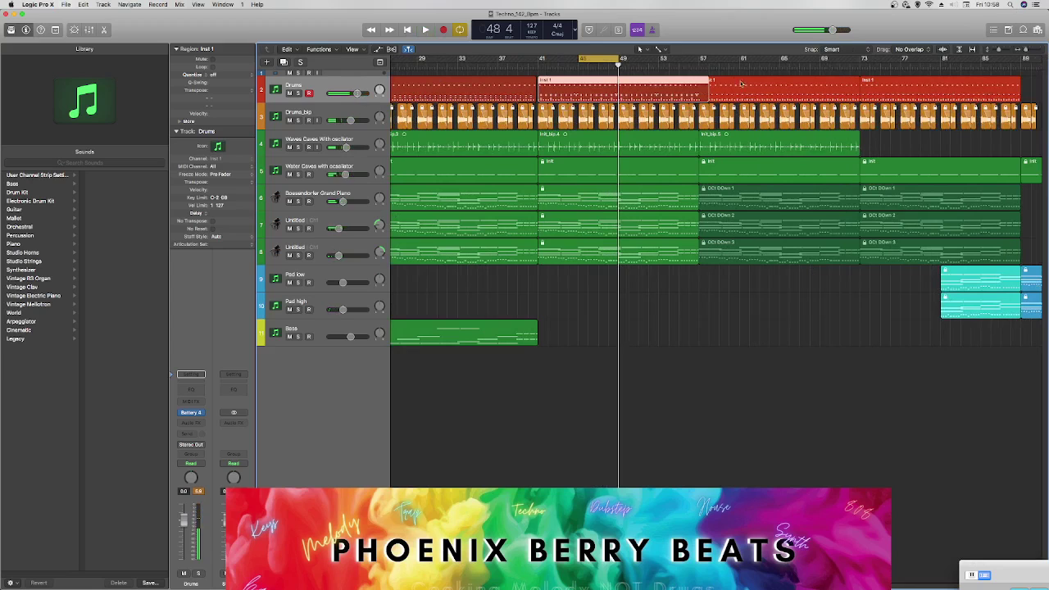
left_click_drag(707, 94, 699, 97)
left_click(699, 97)
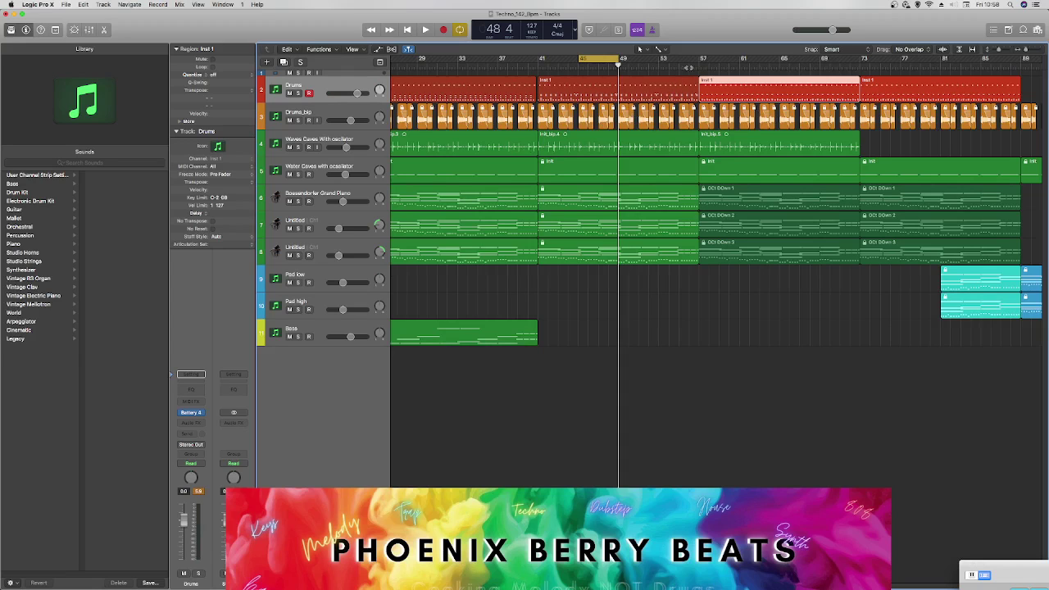
key("Delete")
left_click_drag(920, 85, 755, 85)
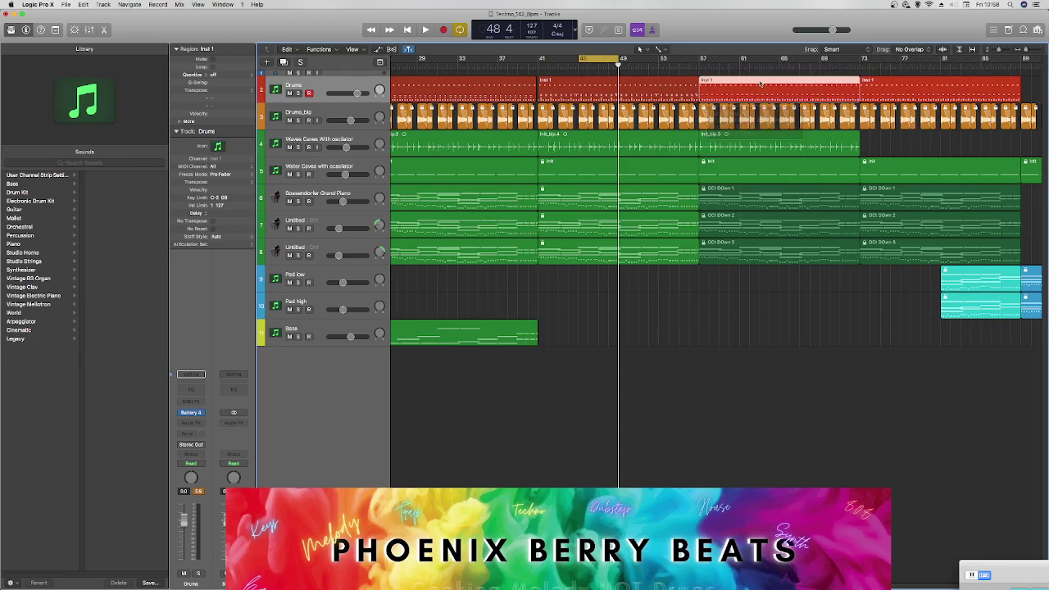
Step: Replace the drum region at bar 25 with a copy of the region at bar 41 and play the cycle
left_click(497, 88)
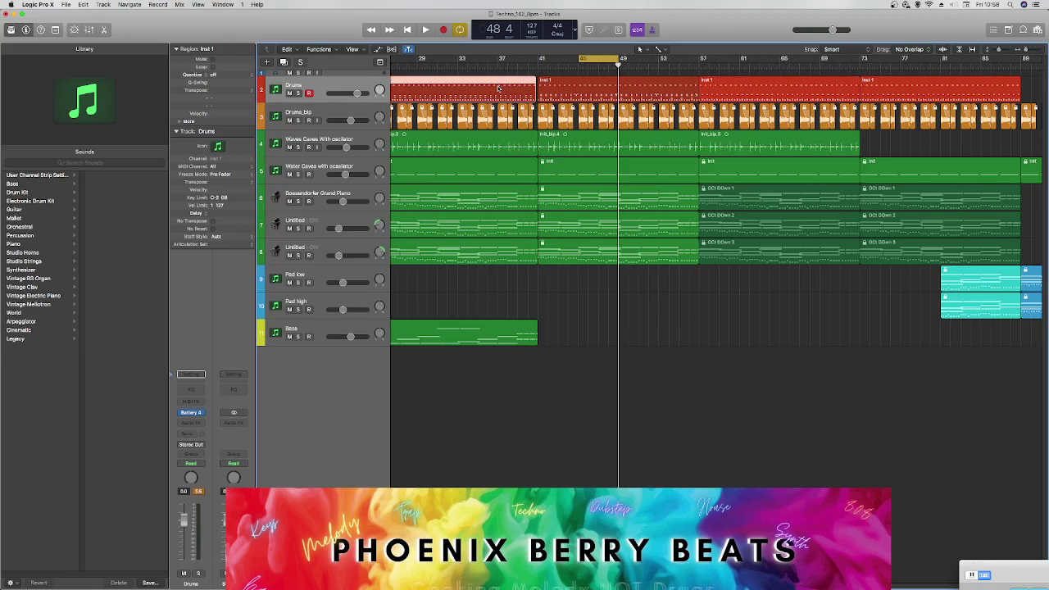
left_click(569, 99)
left_click_drag(603, 92, 447, 88)
key("space")
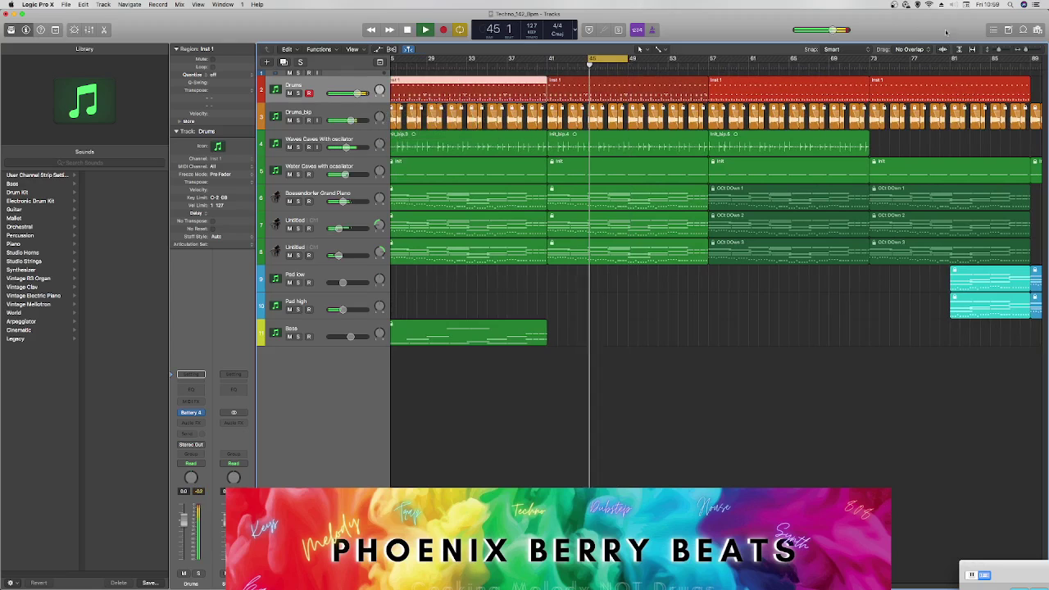
key("super+Left")
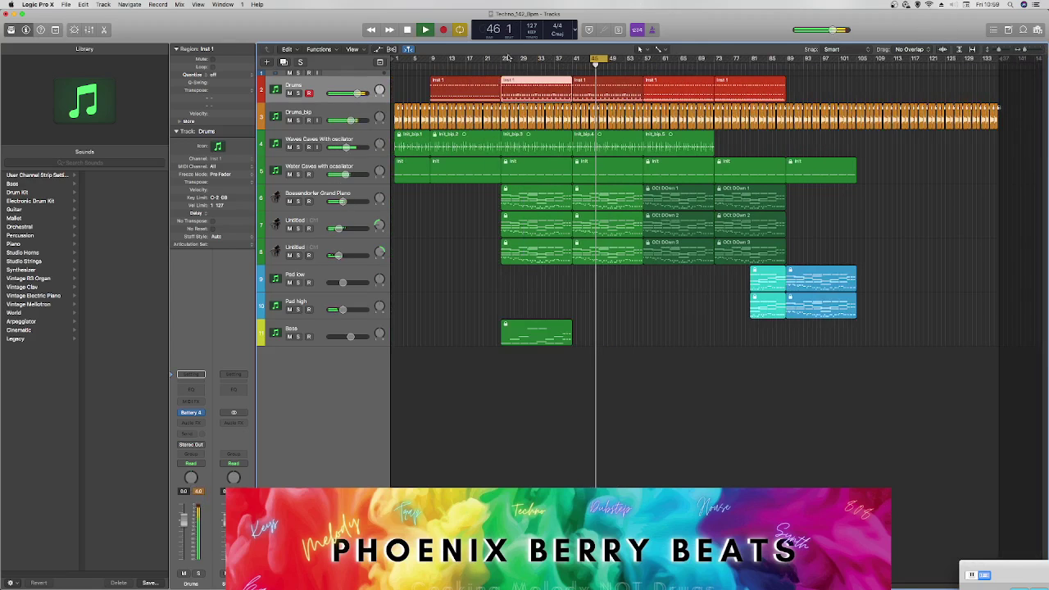
Step: Play the arrangement from the start and change the first drum region to span bars 5 to 17
key("Return")
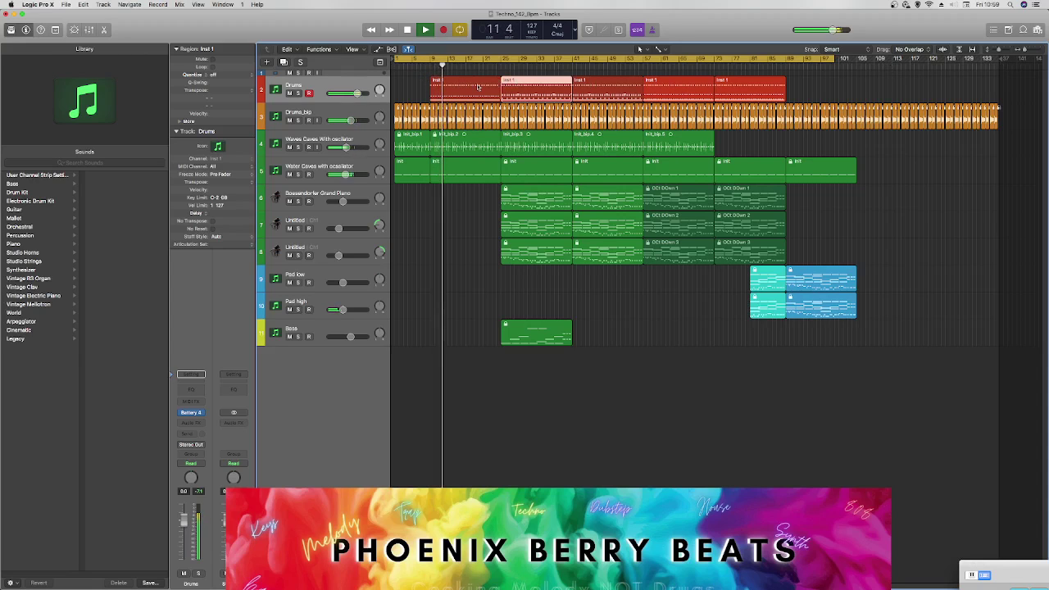
left_click_drag(475, 88, 465, 93)
Step: Duplicate the Drums track without its regions, and paste the first eight bars of the bar 25 drum region at bar 17
left_click_drag(517, 66, 535, 66)
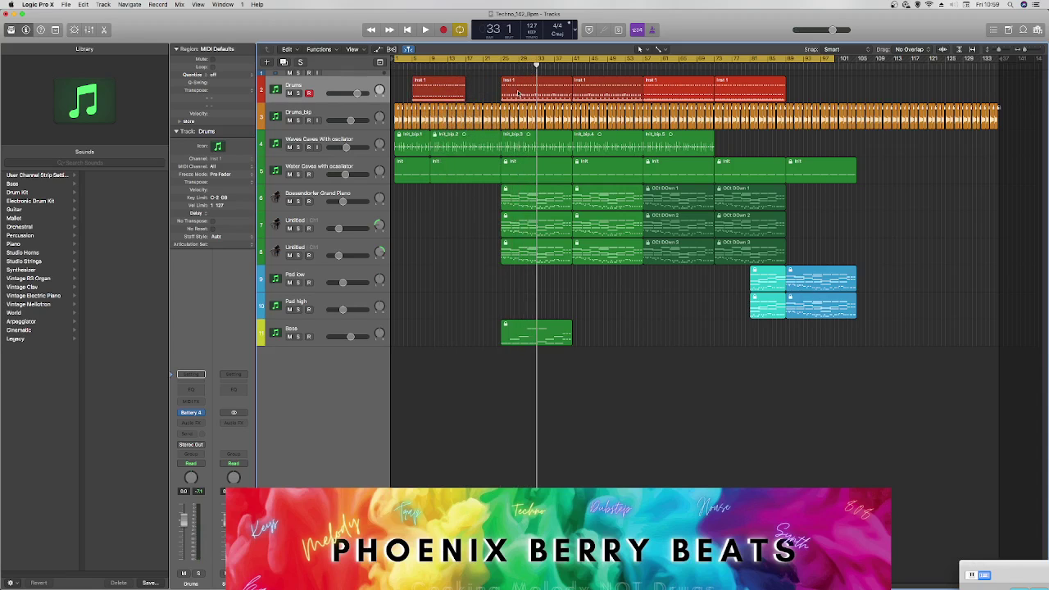
left_click(517, 93)
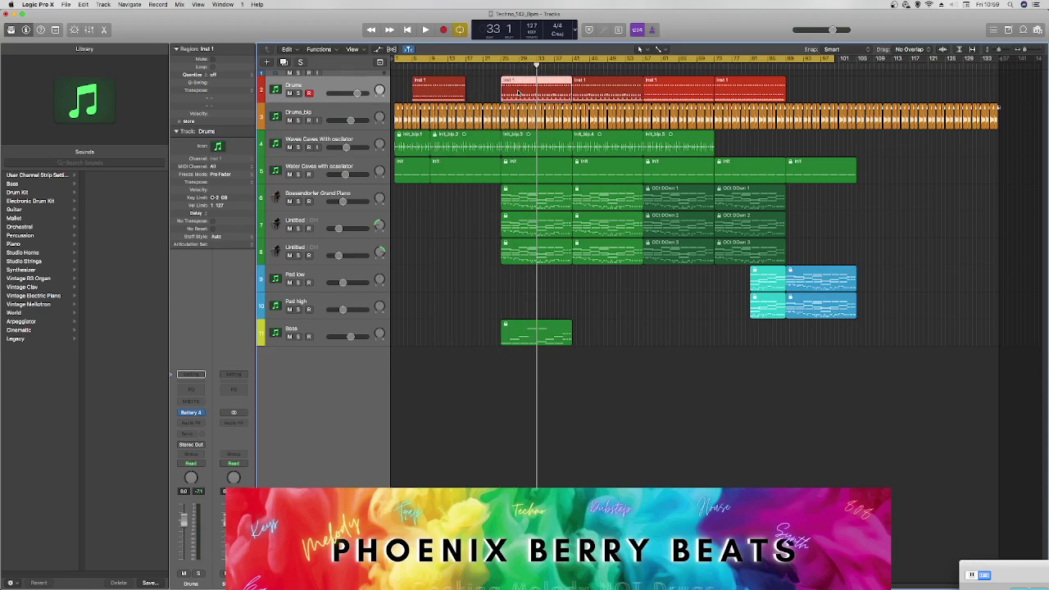
key("super+d")
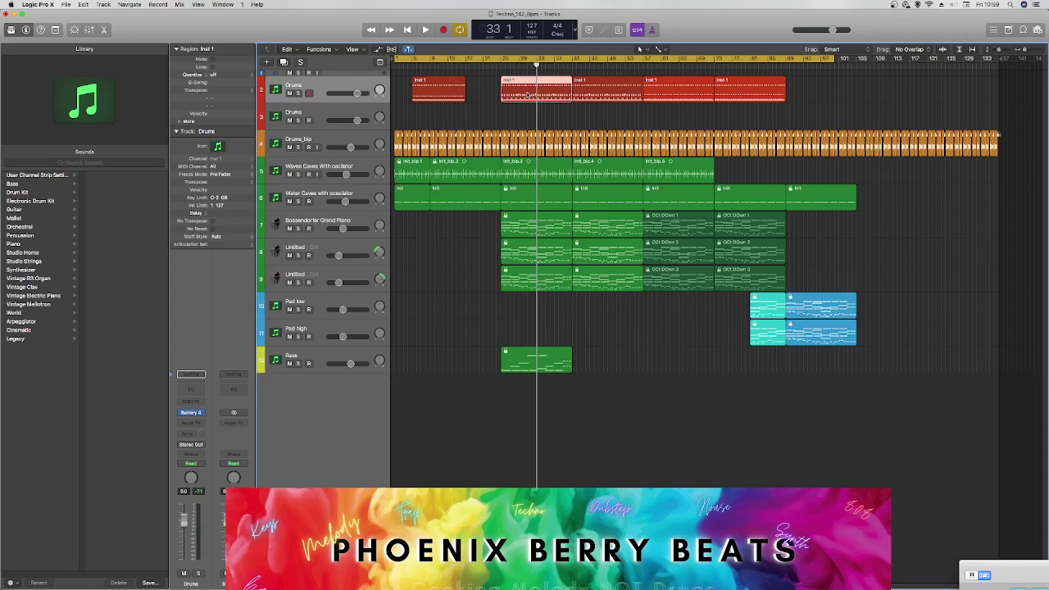
key("super+t")
left_click(588, 203)
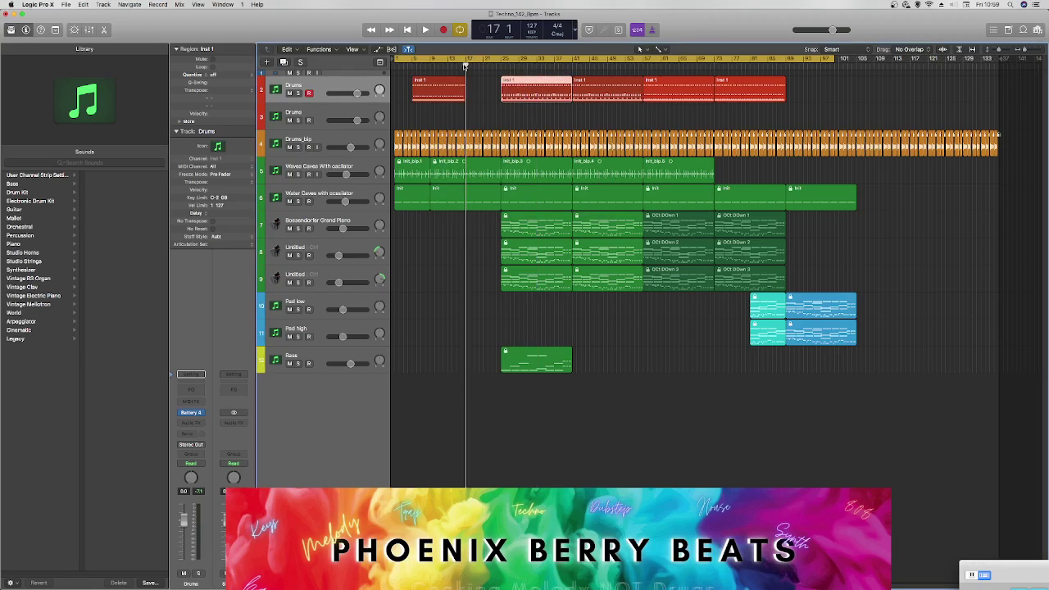
key("super+v")
Step: Play the new drum intro and lower the upper Drums track's volume to about -2.3 dB
key("space")
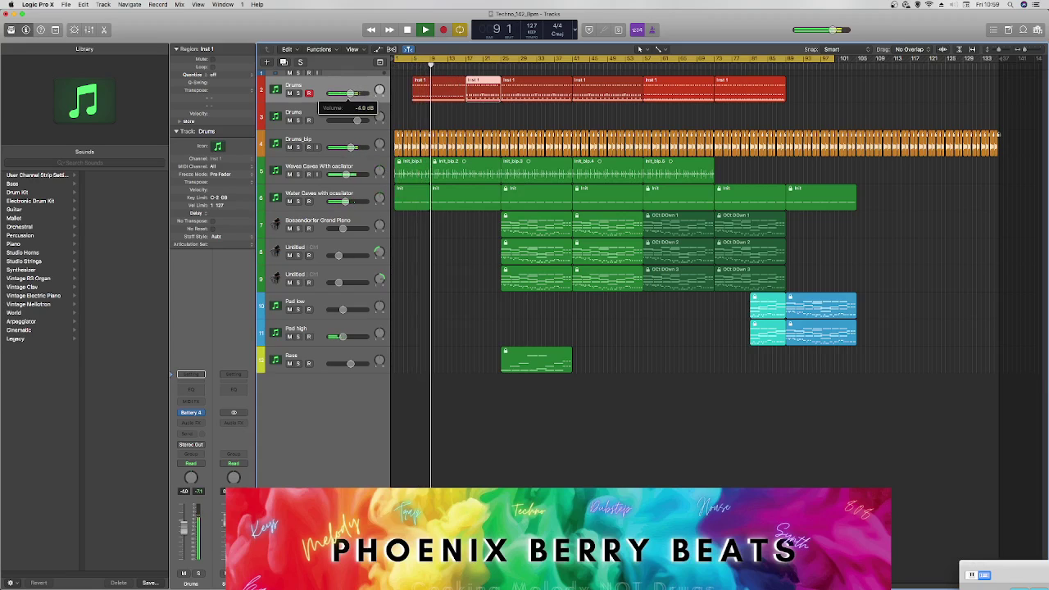
left_click_drag(358, 90, 350, 93)
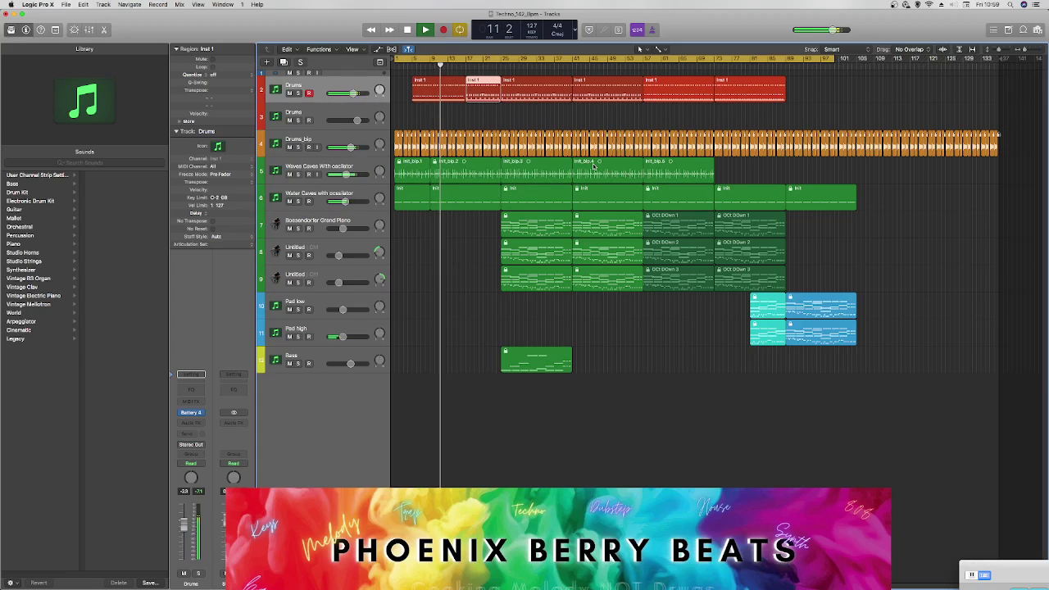
left_click(517, 361)
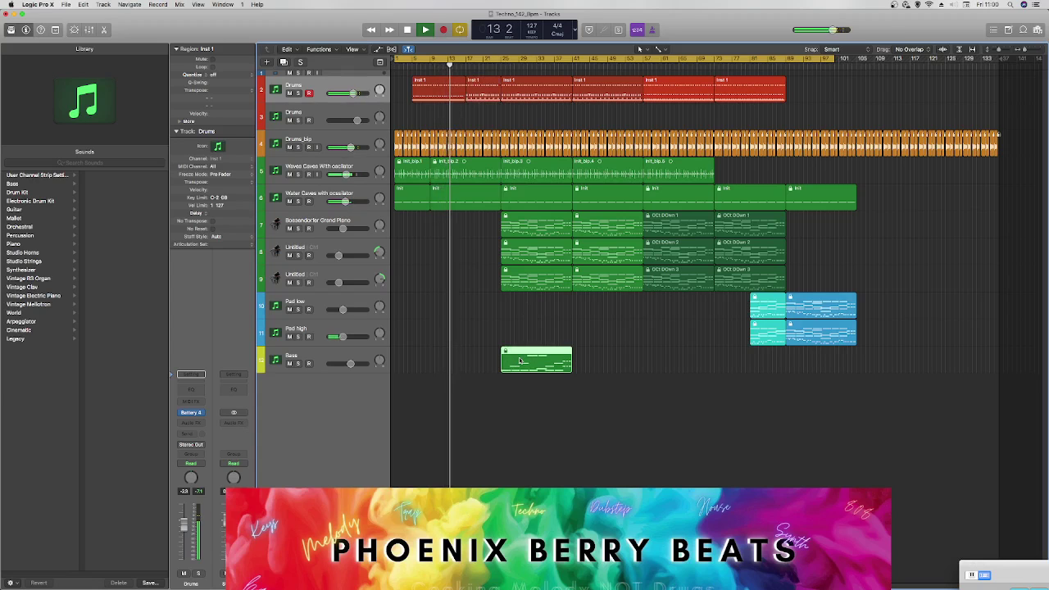
right_click(545, 361)
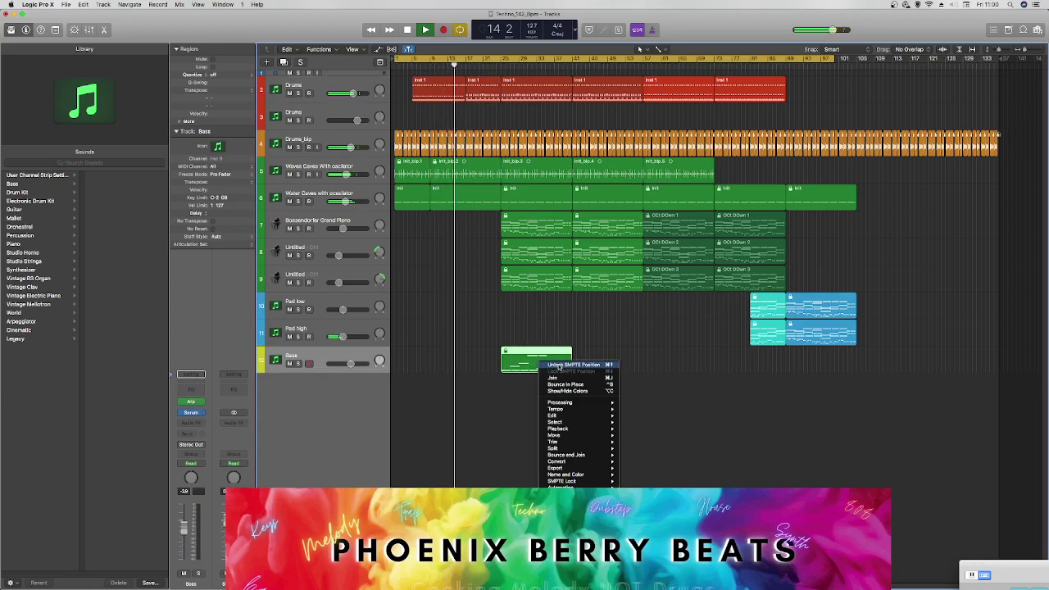
left_click(560, 302)
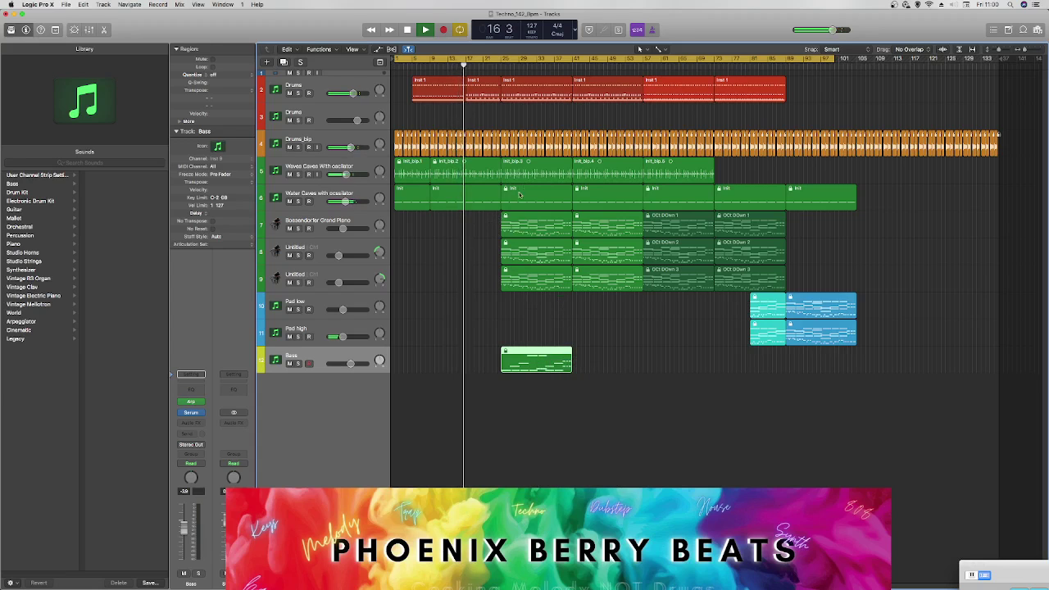
Step: Unlock the SMPTE positions of all piano and pad regions and move them 16 bars later, so the piano starts at bar 41
left_click_drag(488, 212, 826, 328)
right_click(828, 327)
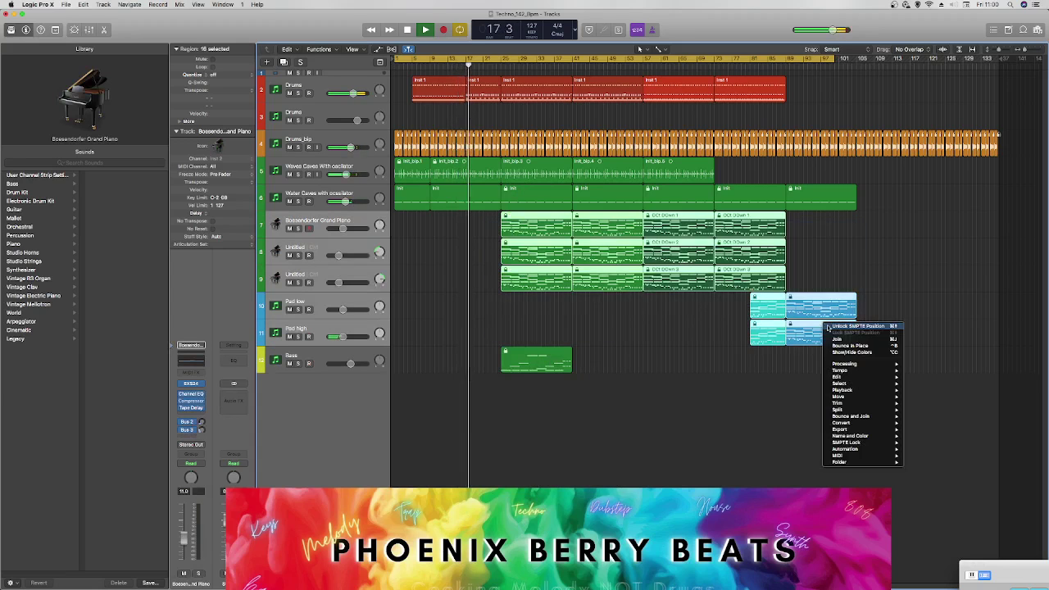
left_click(829, 327)
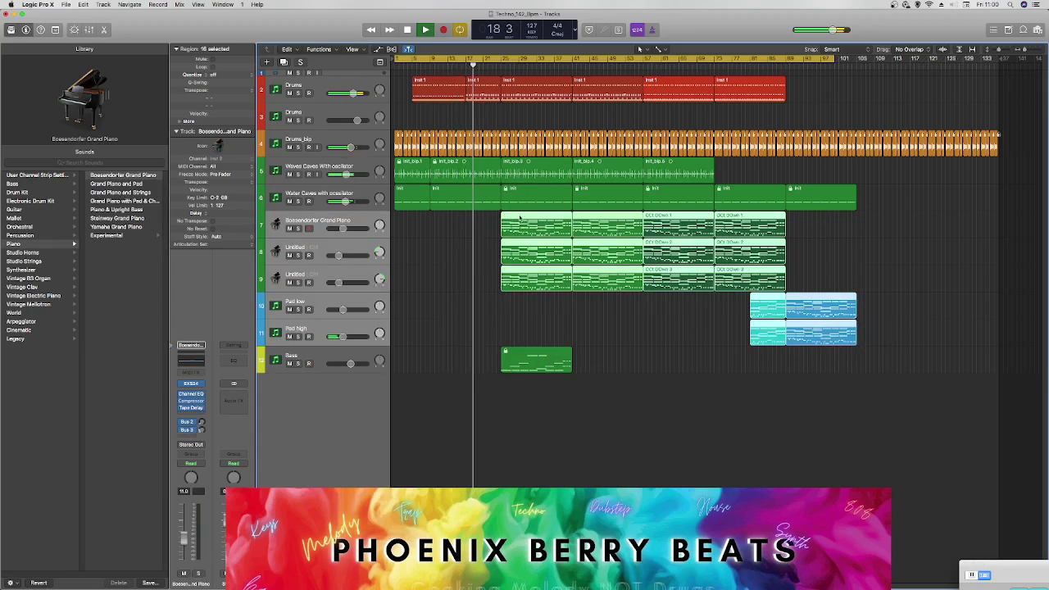
left_click_drag(519, 218, 590, 220)
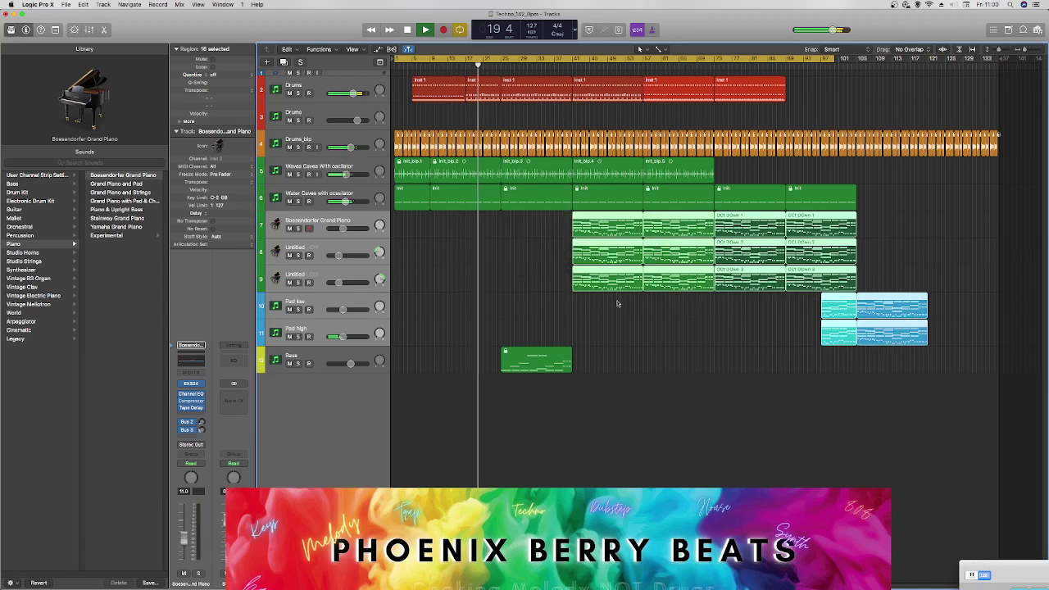
left_click(619, 304)
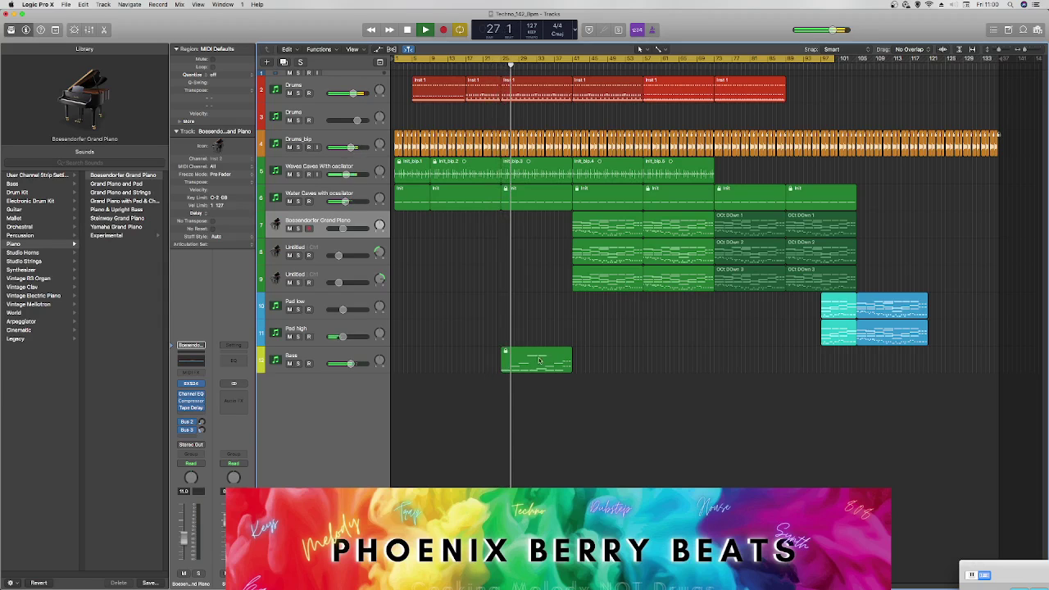
Step: Copy the Bass region to bars 41 and 57, and add a mono Gain plug-in set to -4.1 dB on the Bass track
left_click_drag(538, 360, 688, 358)
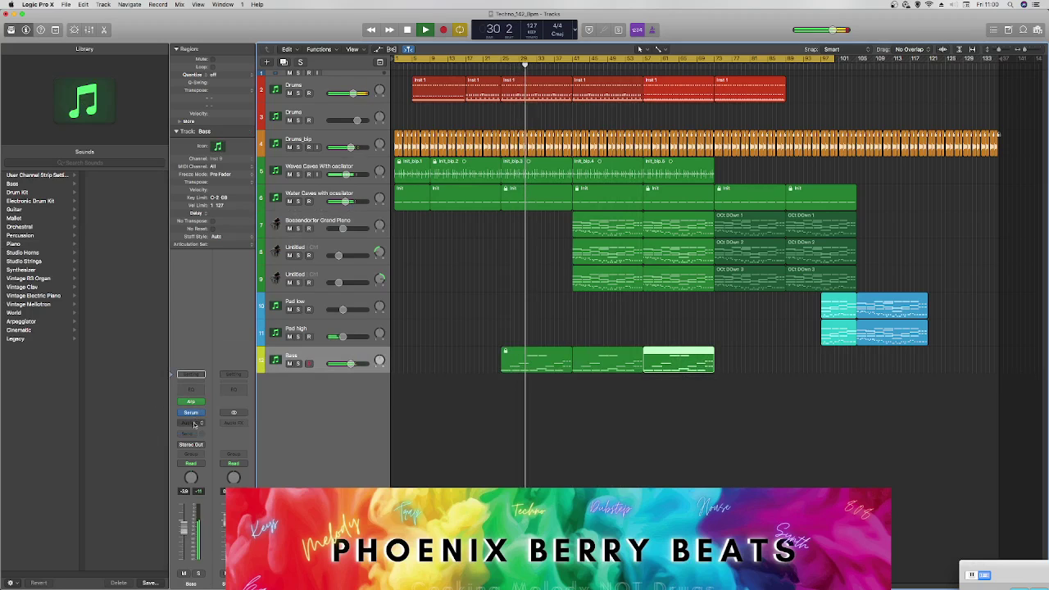
left_click(194, 424)
mouse_move(229, 445)
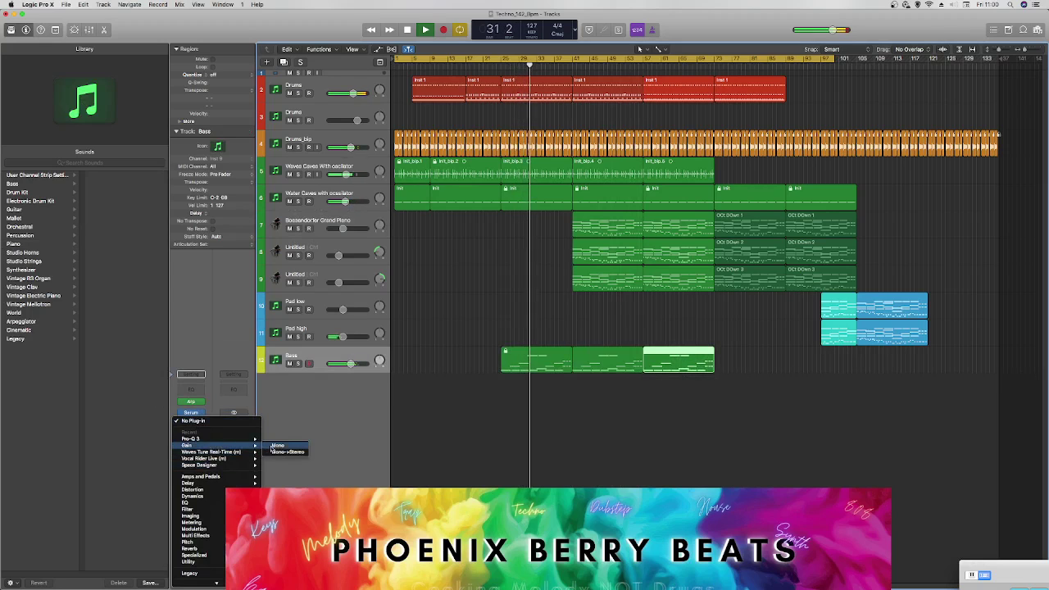
left_click(279, 445)
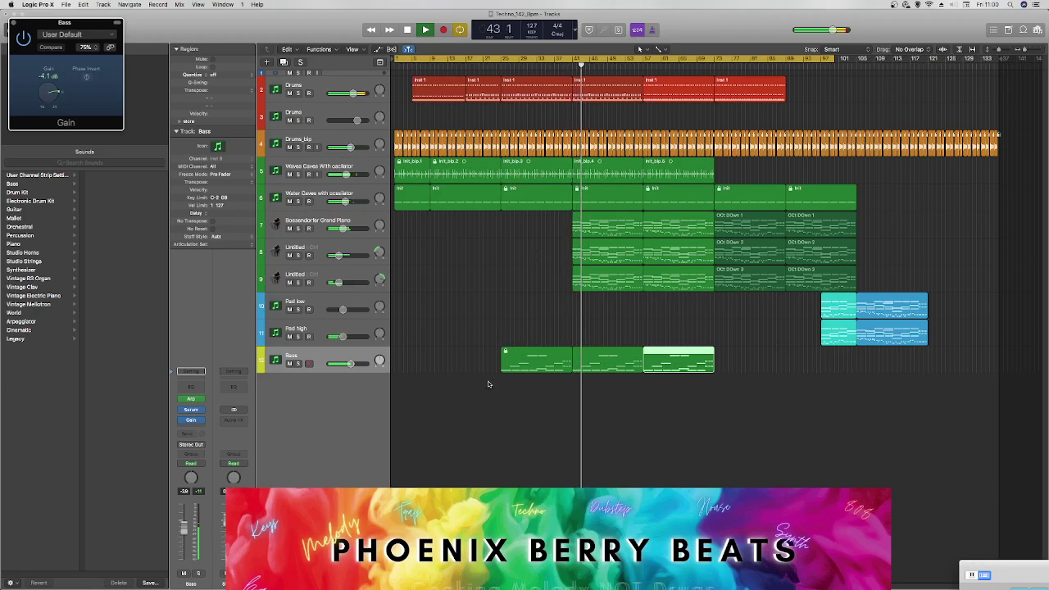
Step: Stop playback and bounce the first Bass region in place to a new audio track
key("space")
left_click(526, 369)
right_click(528, 366)
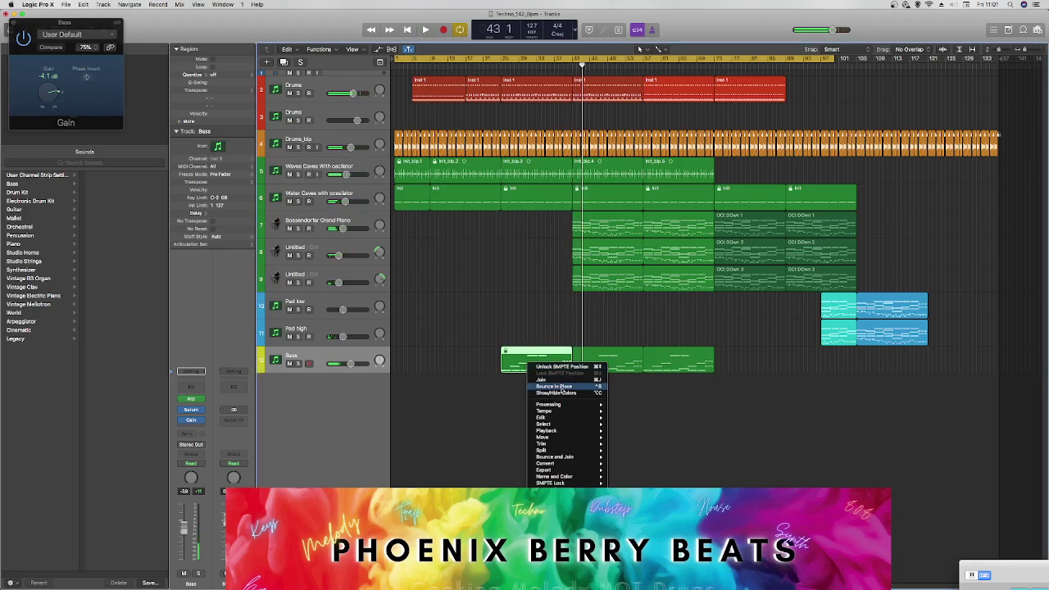
left_click(562, 387)
key("super+k")
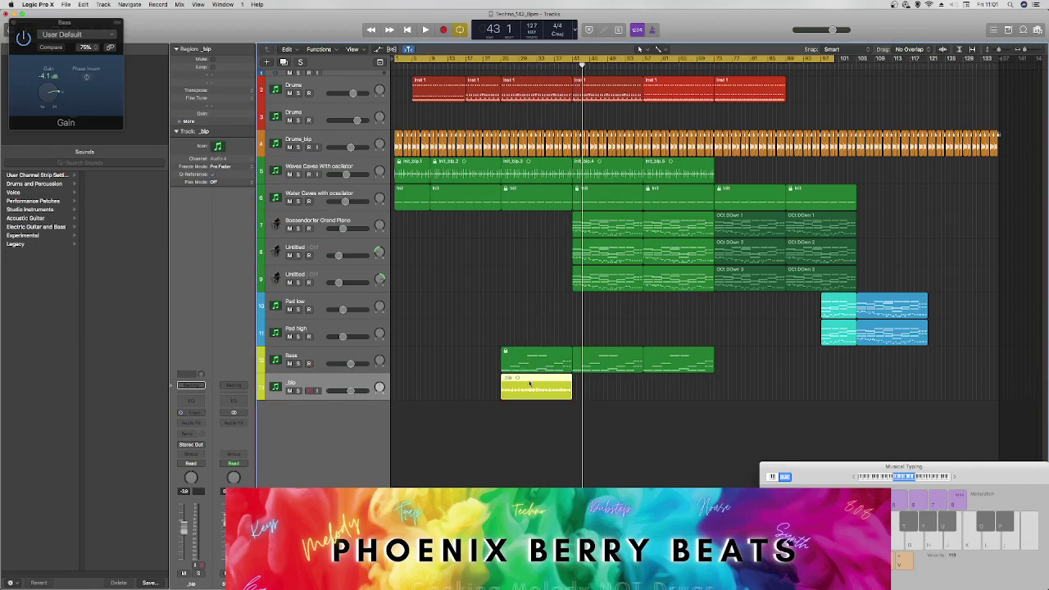
Step: Copy the bounced bass audio region to bars 41 and 57, and lock the SMPTE positions of all three regions
mouse_move(532, 381)
left_mouse_down()
mouse_move(669, 379)
mouse_move(529, 393)
left_mouse_up()
right_click(531, 395)
left_click(554, 412)
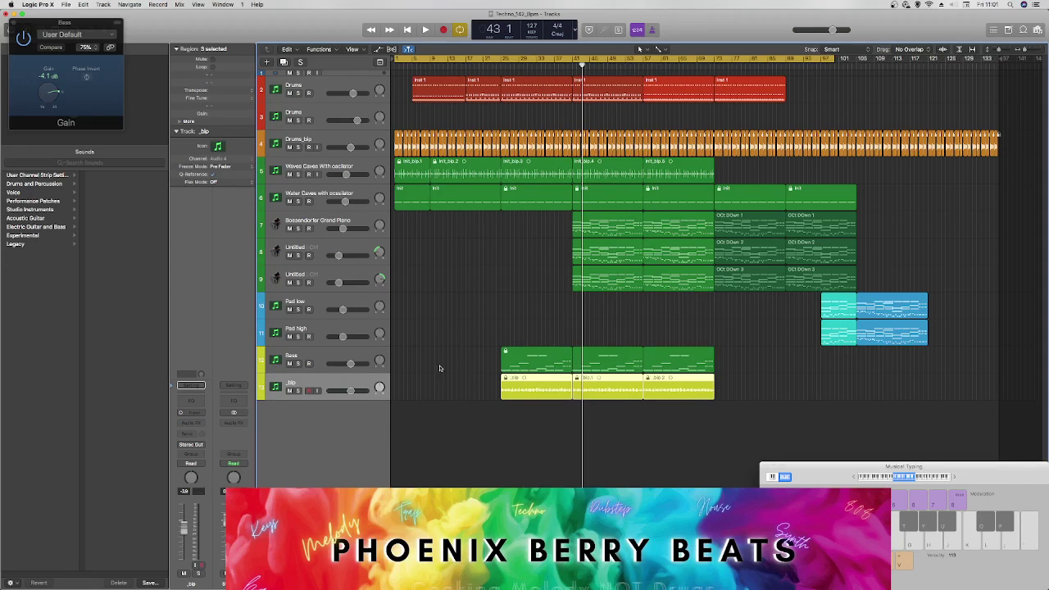
Step: Delete the Bass track's MIDI copies at bars 41 and 57, and rename the track Bass MIDI
left_click(509, 359)
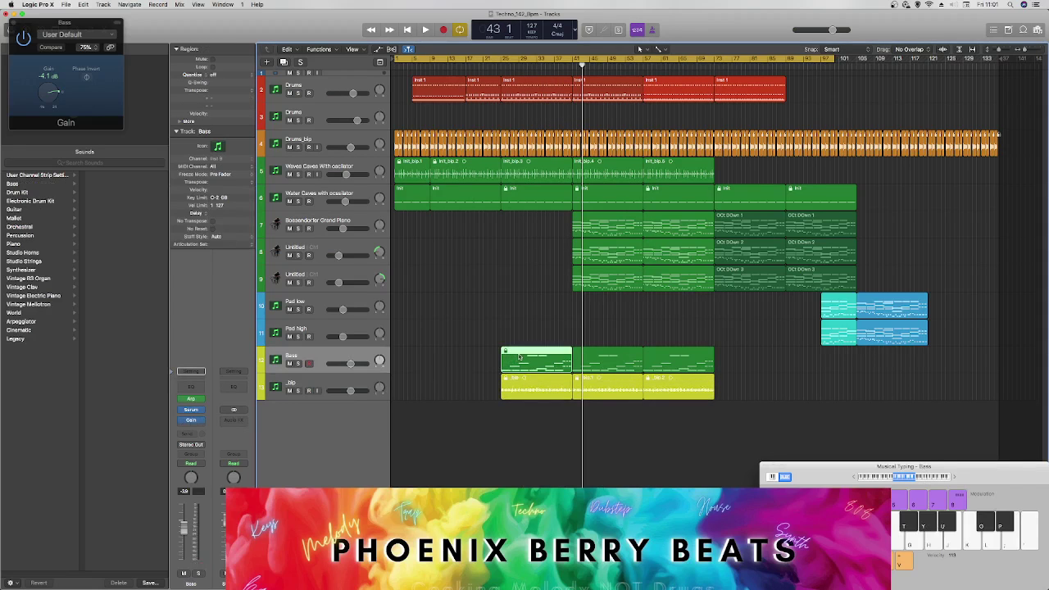
left_click_drag(763, 362, 608, 359)
key("Delete")
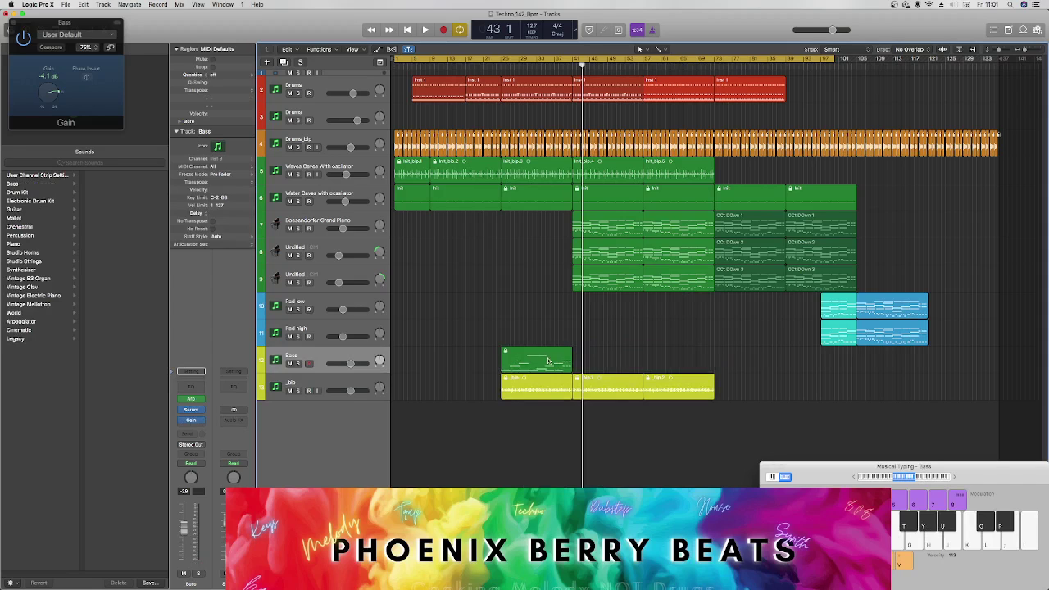
right_click(547, 359)
left_click(436, 353)
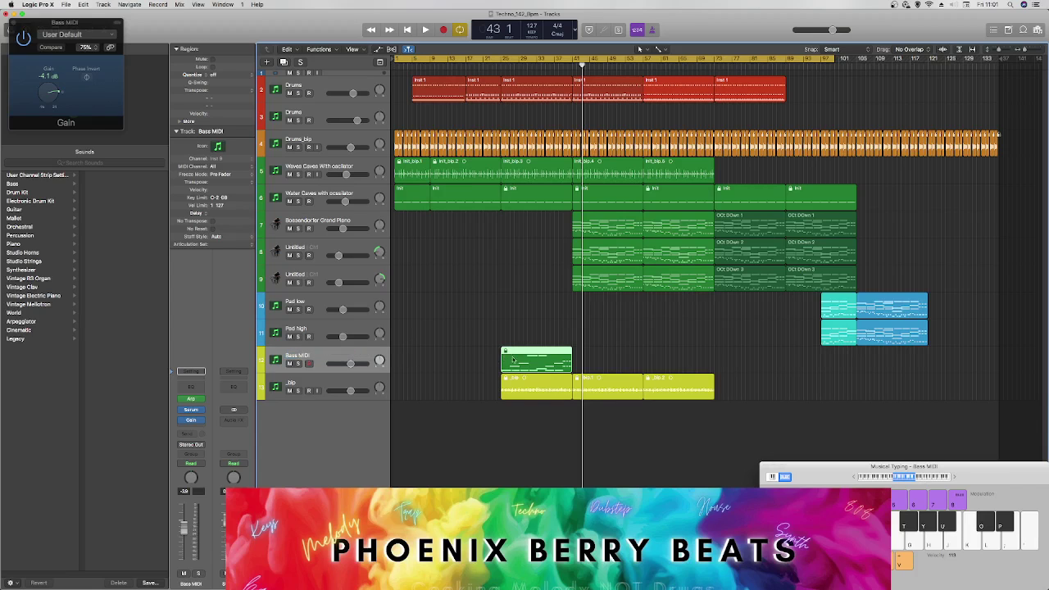
Step: Mute the Bass MIDI region with its track moved to the top of the track list, and play the arrangement from around bar 57
right_click(538, 359)
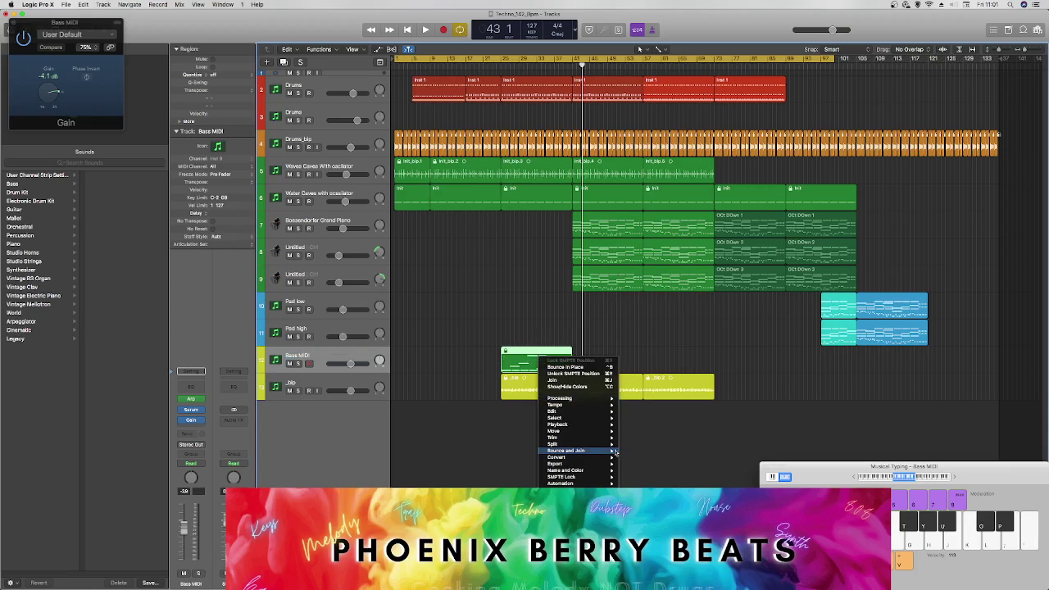
mouse_move(597, 459)
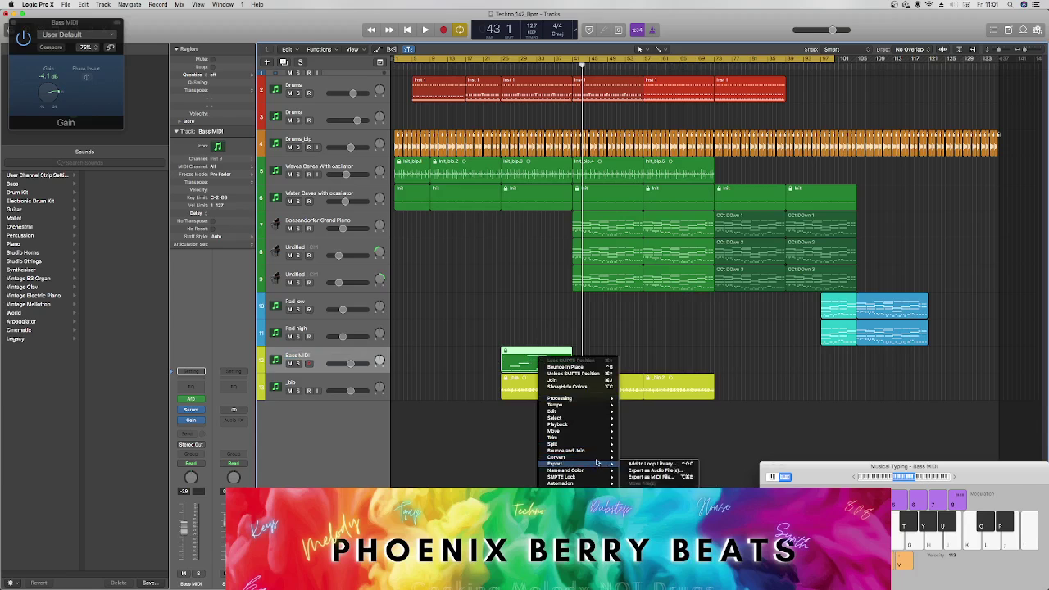
mouse_move(592, 425)
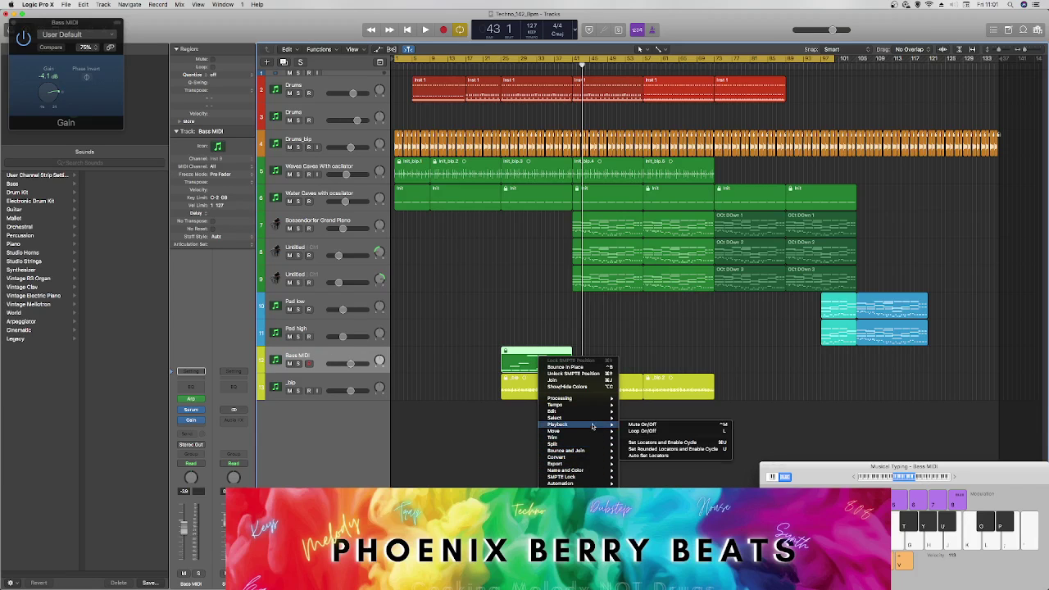
left_click(643, 425)
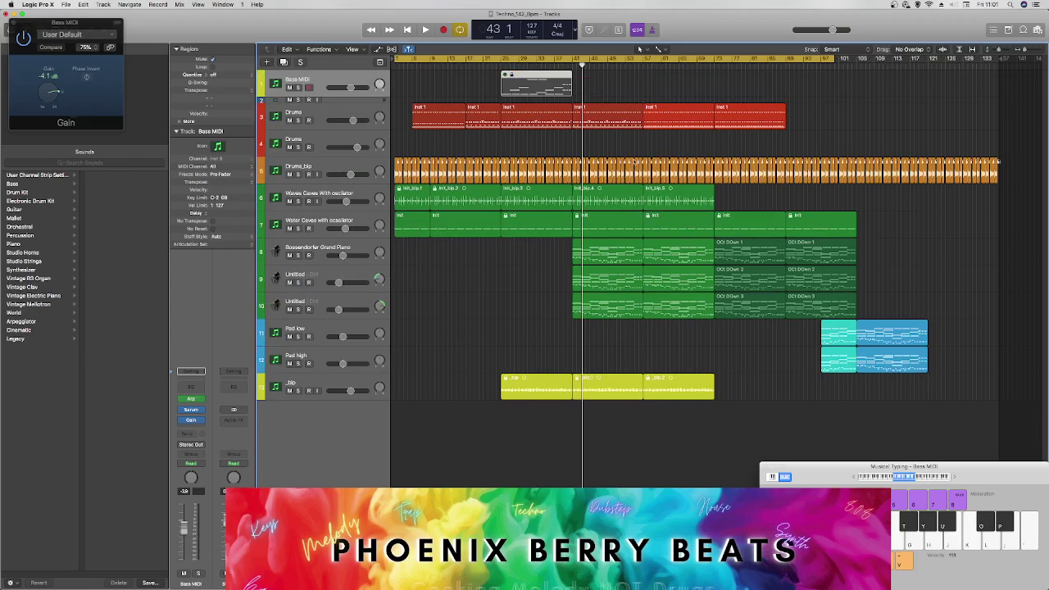
key("space")
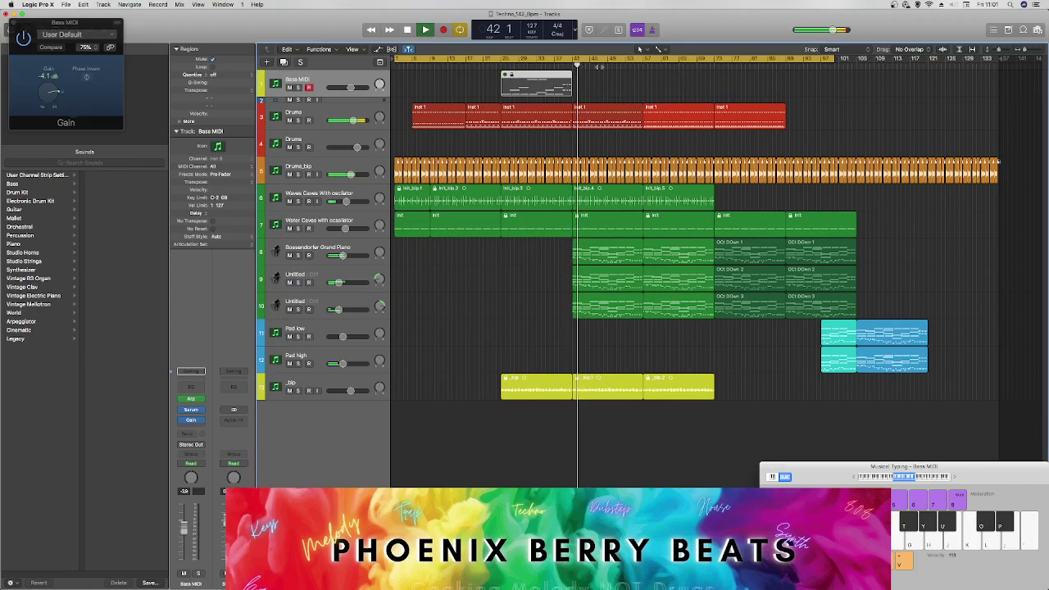
left_click(647, 63)
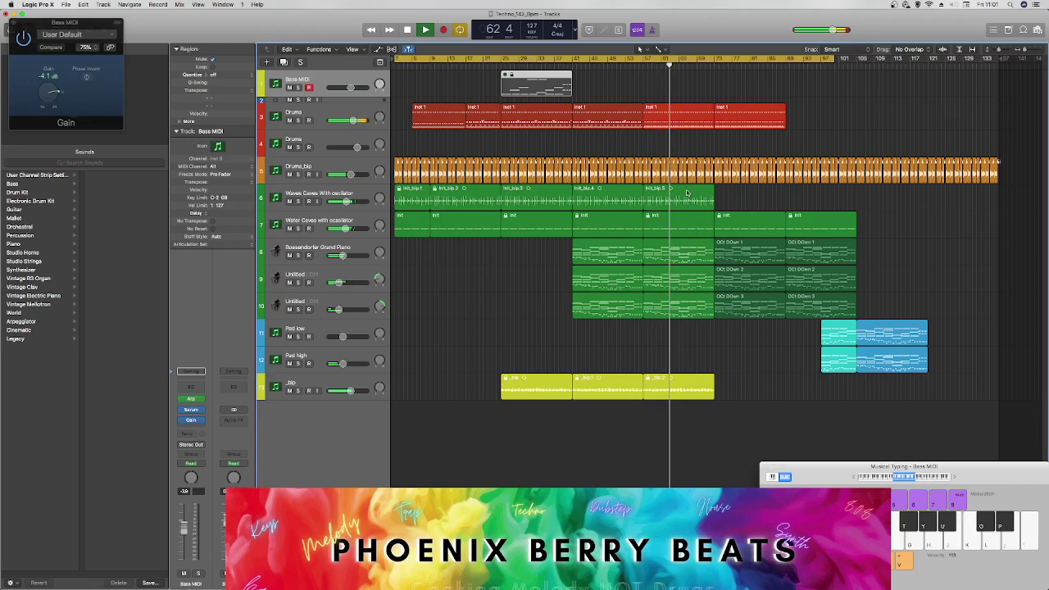
left_click_drag(665, 191, 872, 191)
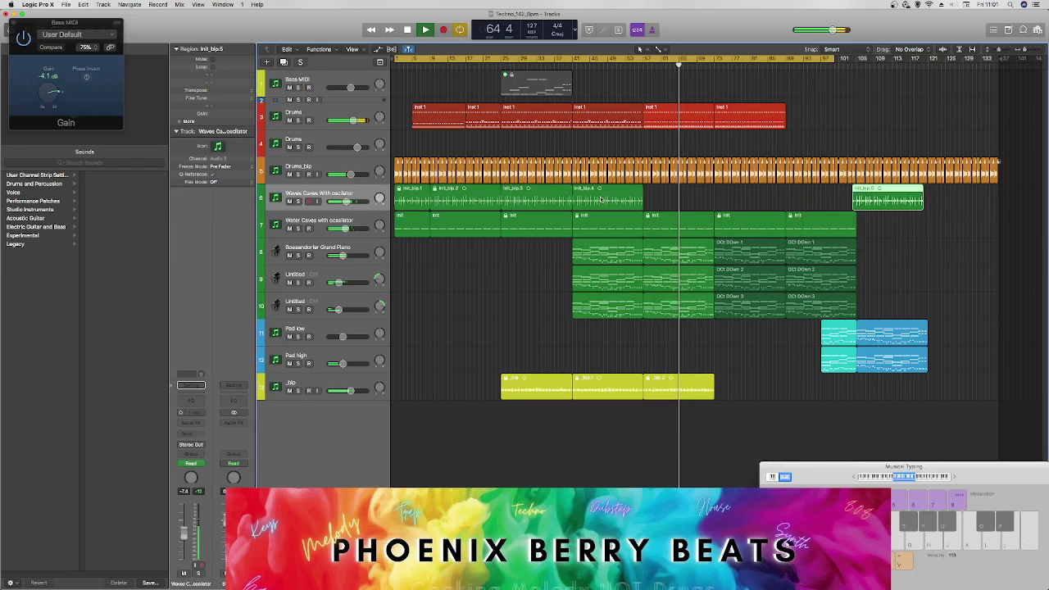
left_click_drag(600, 198, 952, 191)
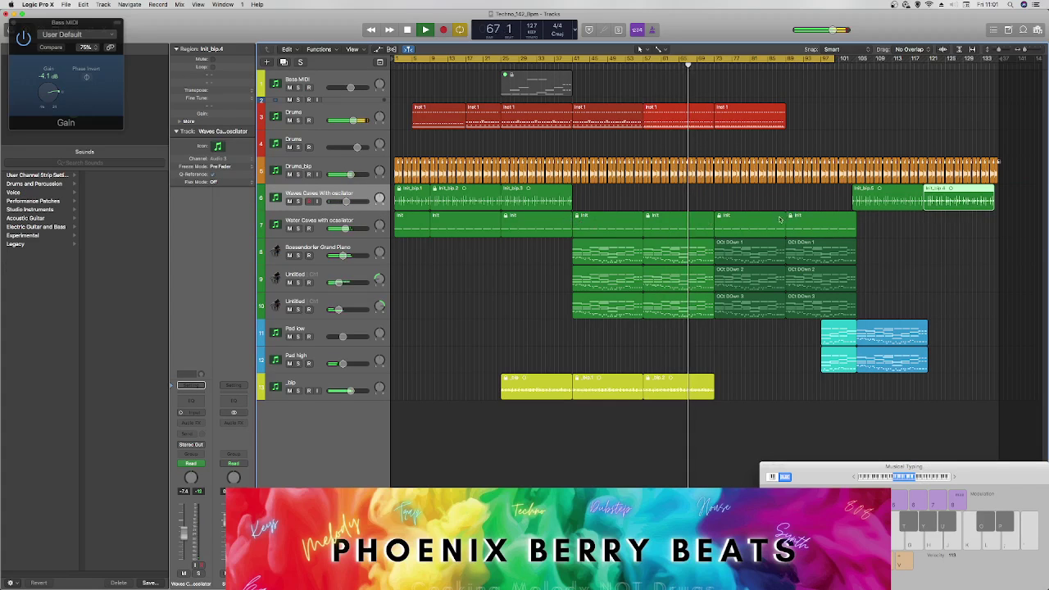
key("super+z")
key("super+z")
mouse_move(604, 221)
left_mouse_down()
mouse_move(960, 221)
mouse_move(604, 221)
left_mouse_up()
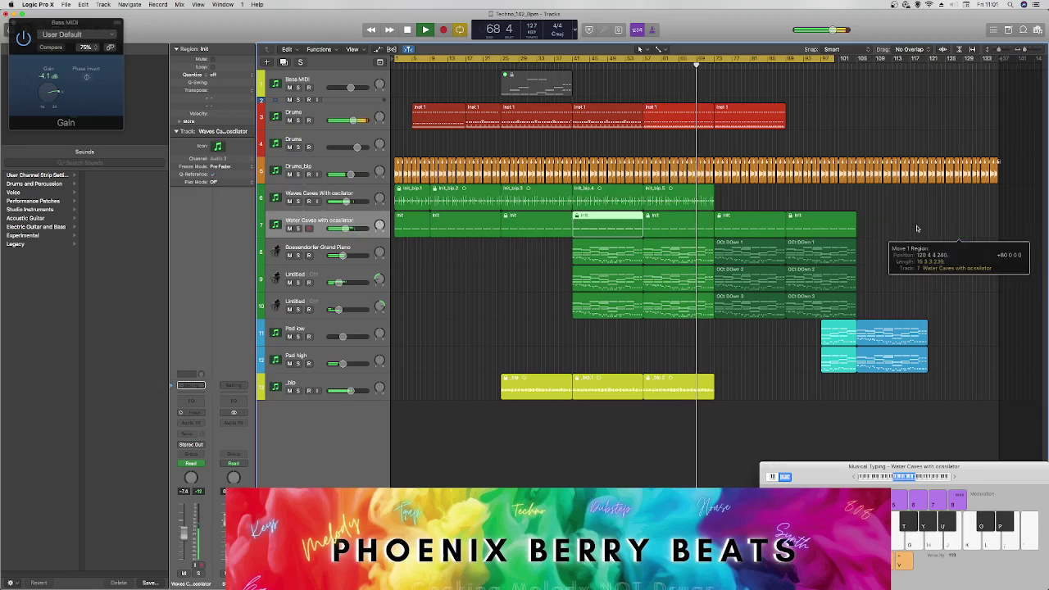
right_click(633, 224)
left_click(644, 240)
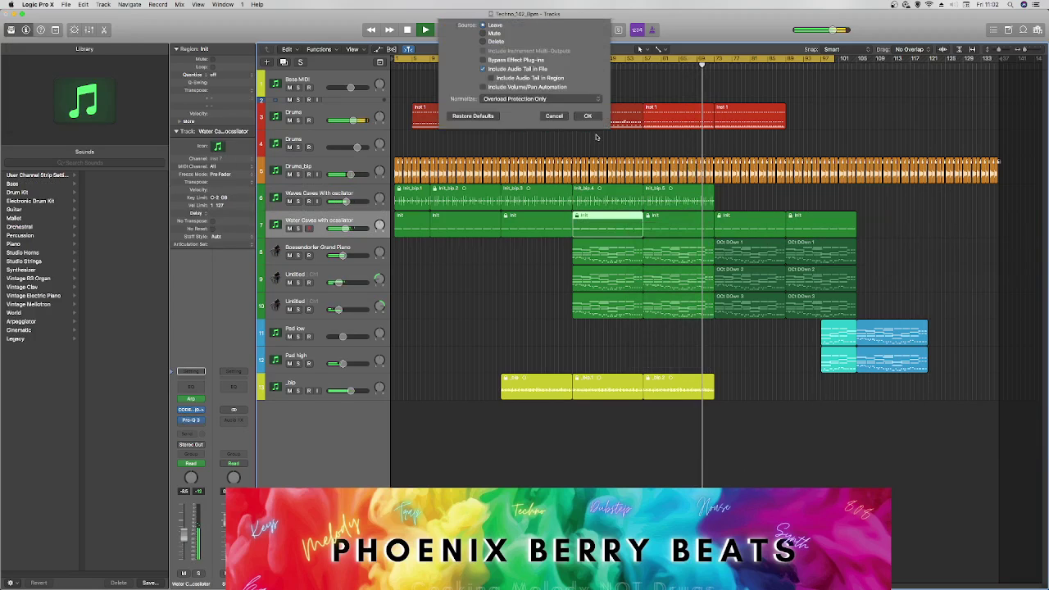
left_click(553, 169)
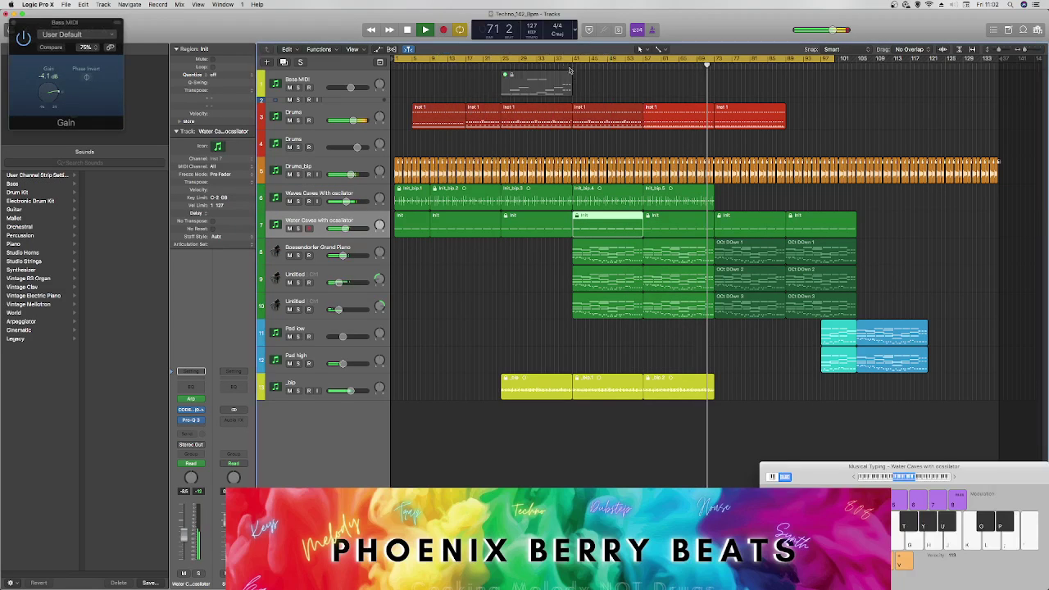
Step: Unlock the SMPTE positions of the Water Caves regions at bars 41 and 57, and move them to bars 121 and 105 respectively
right_click(581, 215)
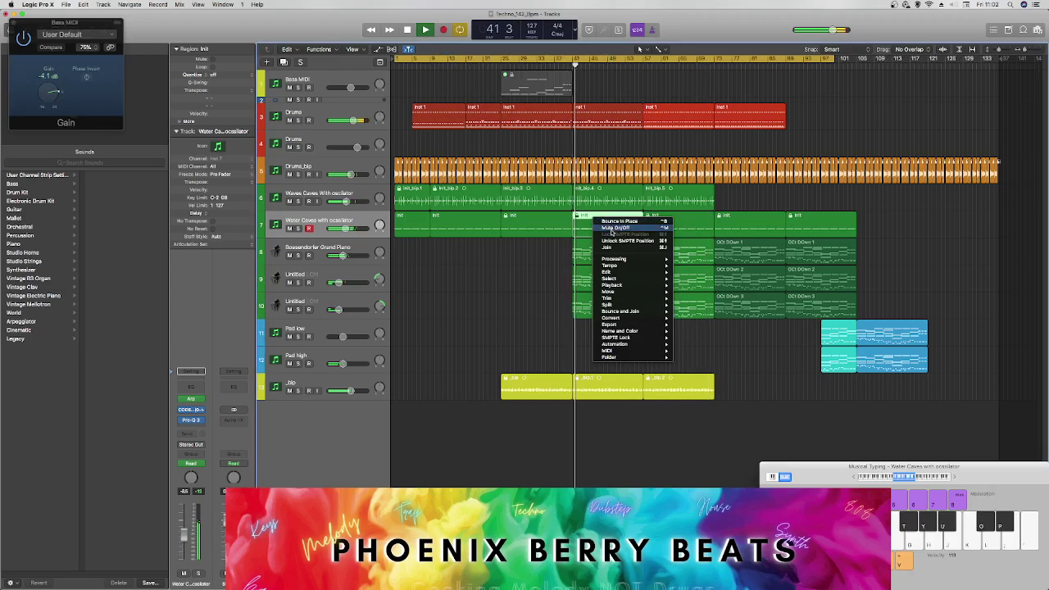
left_click(583, 224)
left_click_drag(582, 225, 937, 224)
right_click(668, 221)
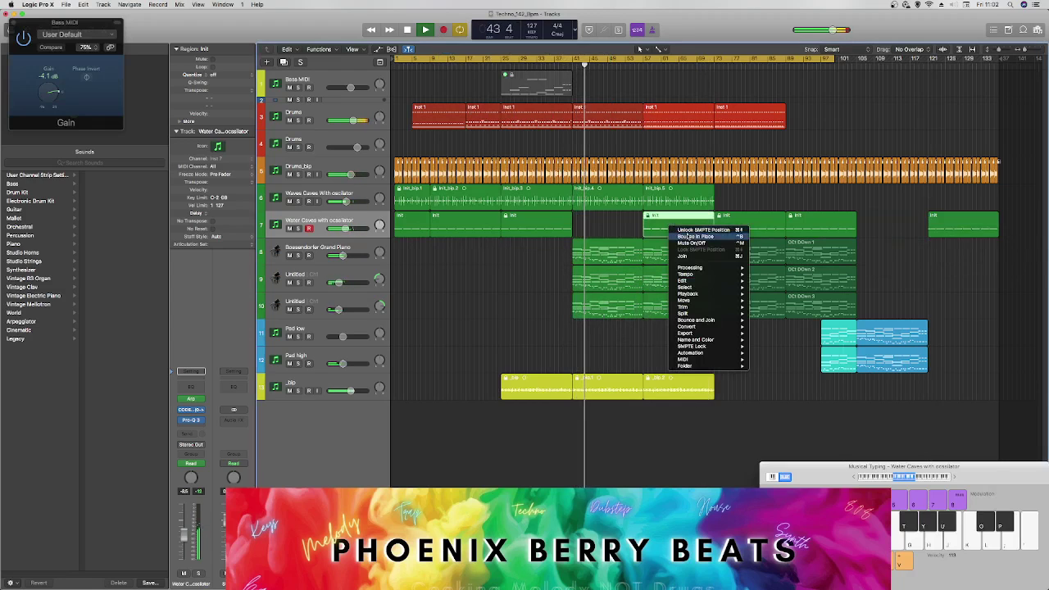
left_click(662, 230)
left_click_drag(661, 230, 755, 233)
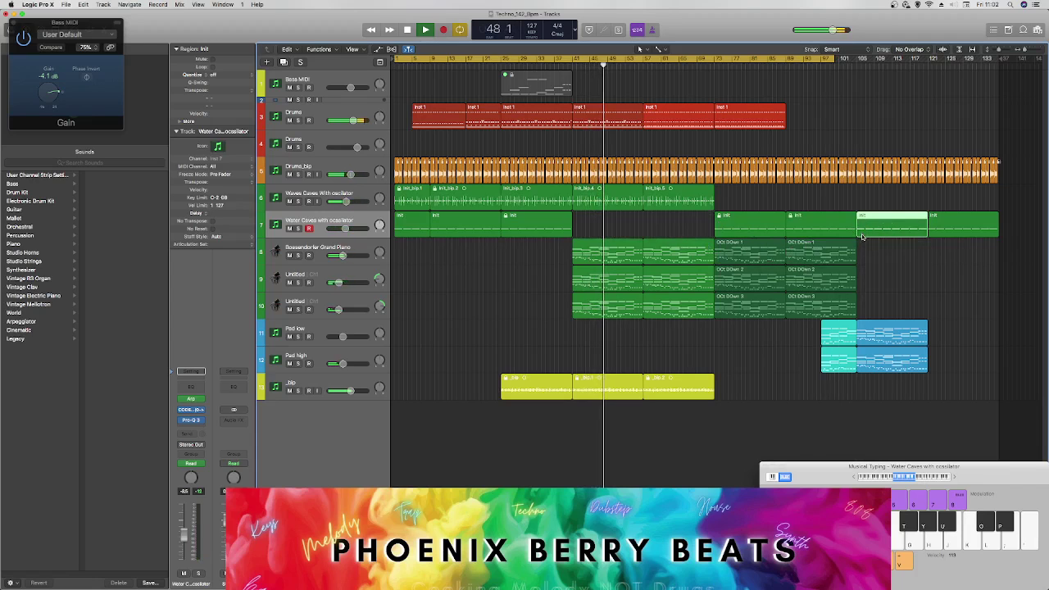
Step: Delete the Water Caves region at bar 73 and copy the Waves Caves audio region to bars 73, 89 and 105
left_click(706, 63)
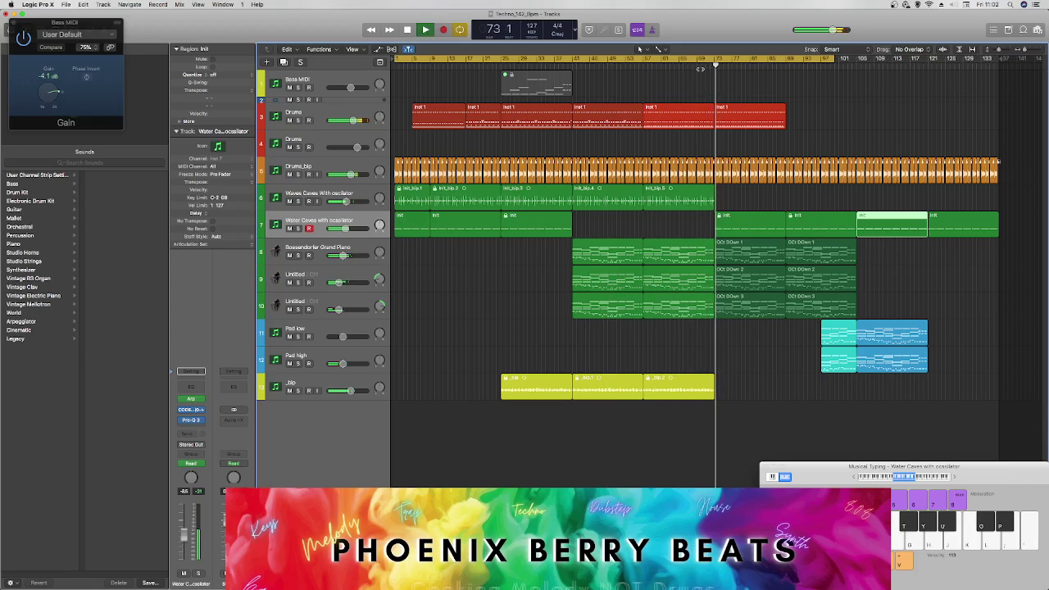
key("space")
left_click(770, 223)
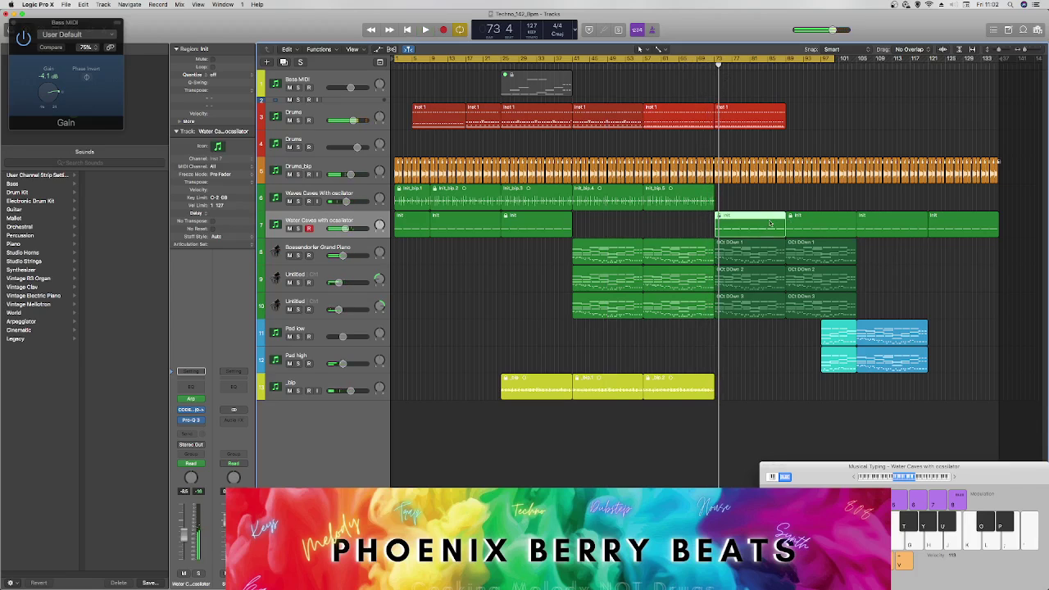
left_click_drag(669, 204, 879, 204)
Step: Play through the later sections and copy the last two regions of the upper Drums track to bars 89 and 105
key("Return")
key("space")
left_click(728, 61)
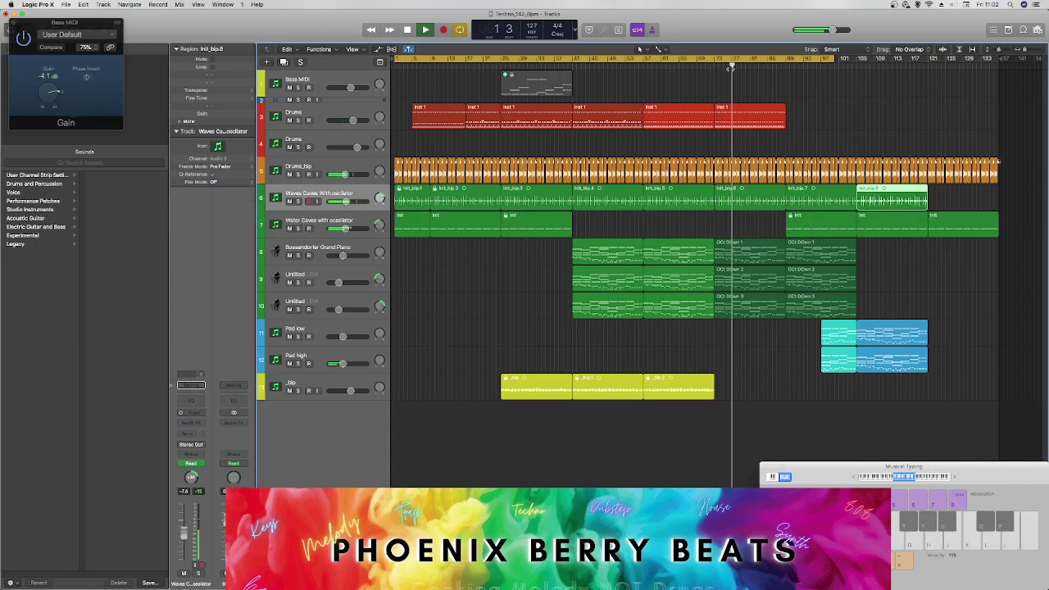
left_click(800, 64)
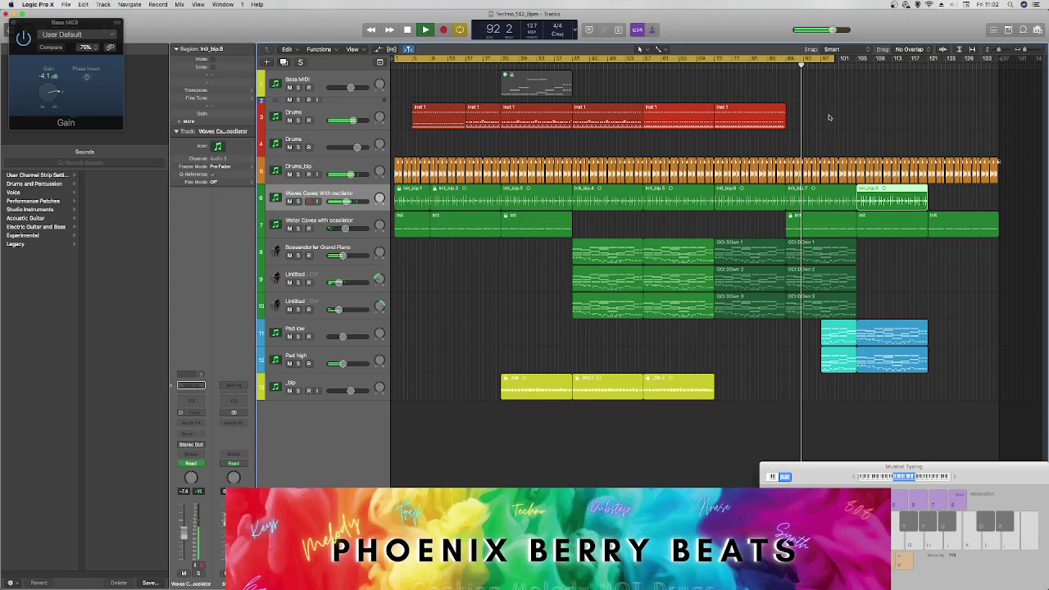
mouse_move(828, 117)
left_mouse_down()
mouse_move(693, 122)
mouse_move(834, 113)
left_mouse_up()
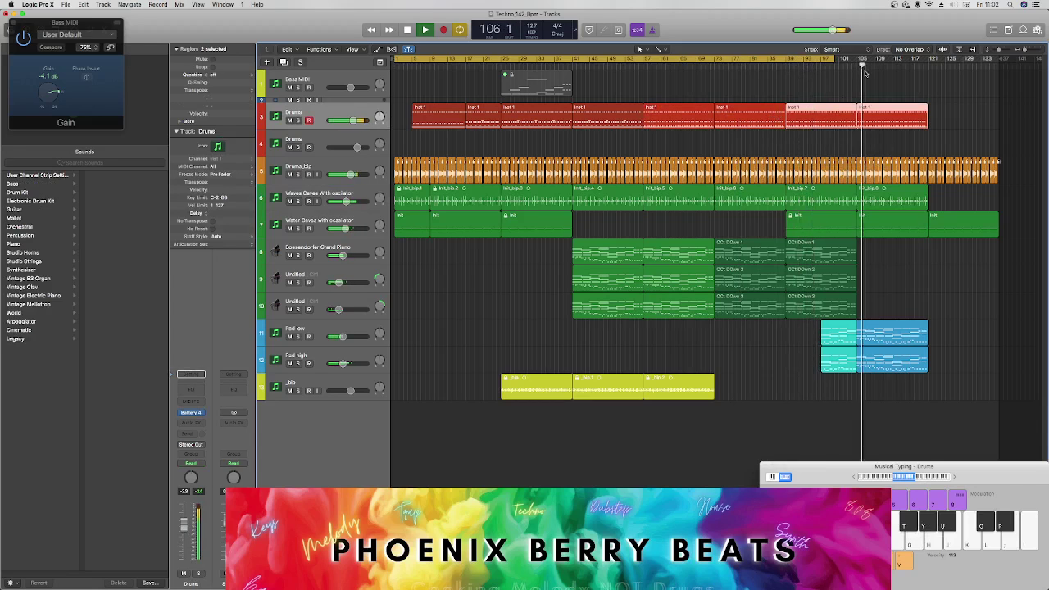
Step: Close the Gain plug-in window and switch to OBS
left_click(7, 22)
left_click(68, 4)
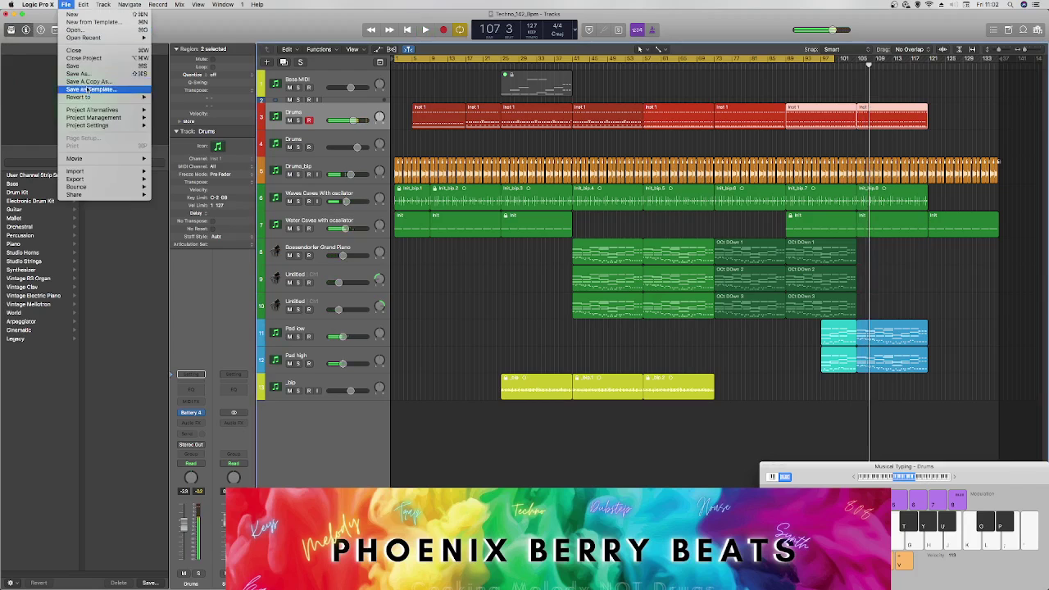
left_click(95, 102)
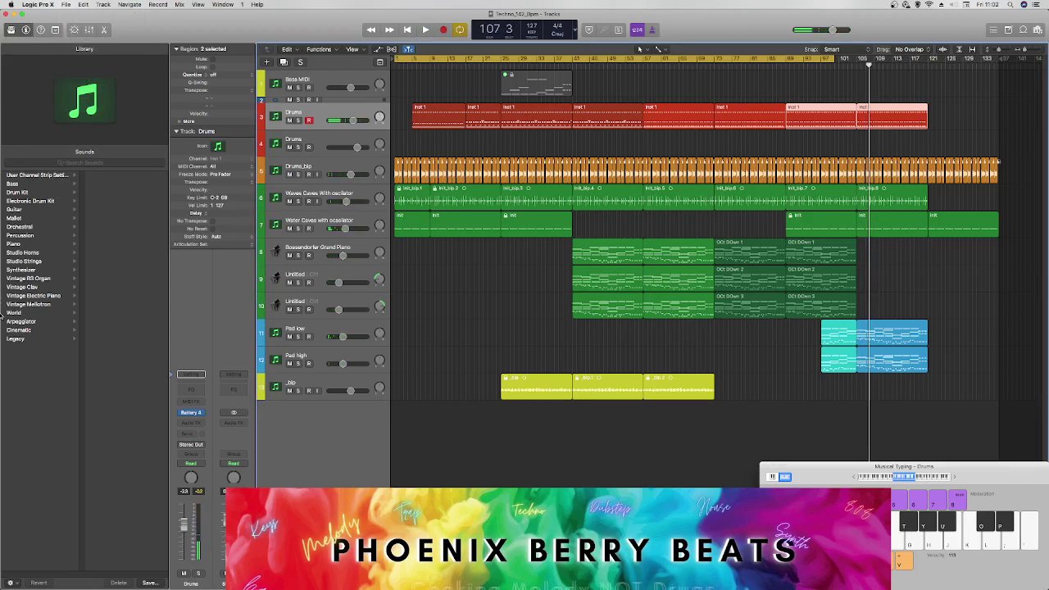
mouse_move(14, 283)
left_click(14, 239)
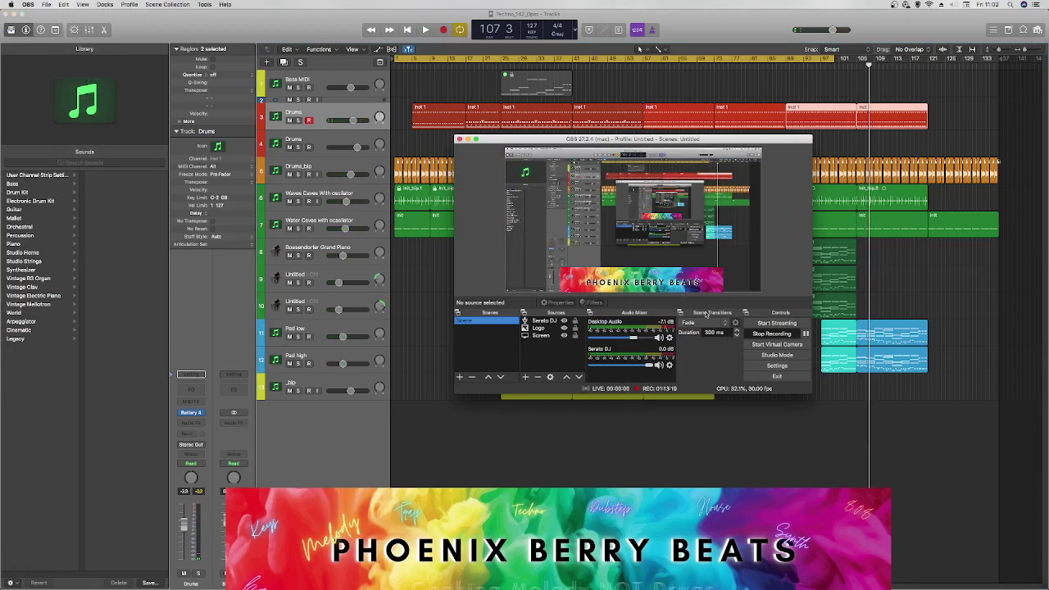